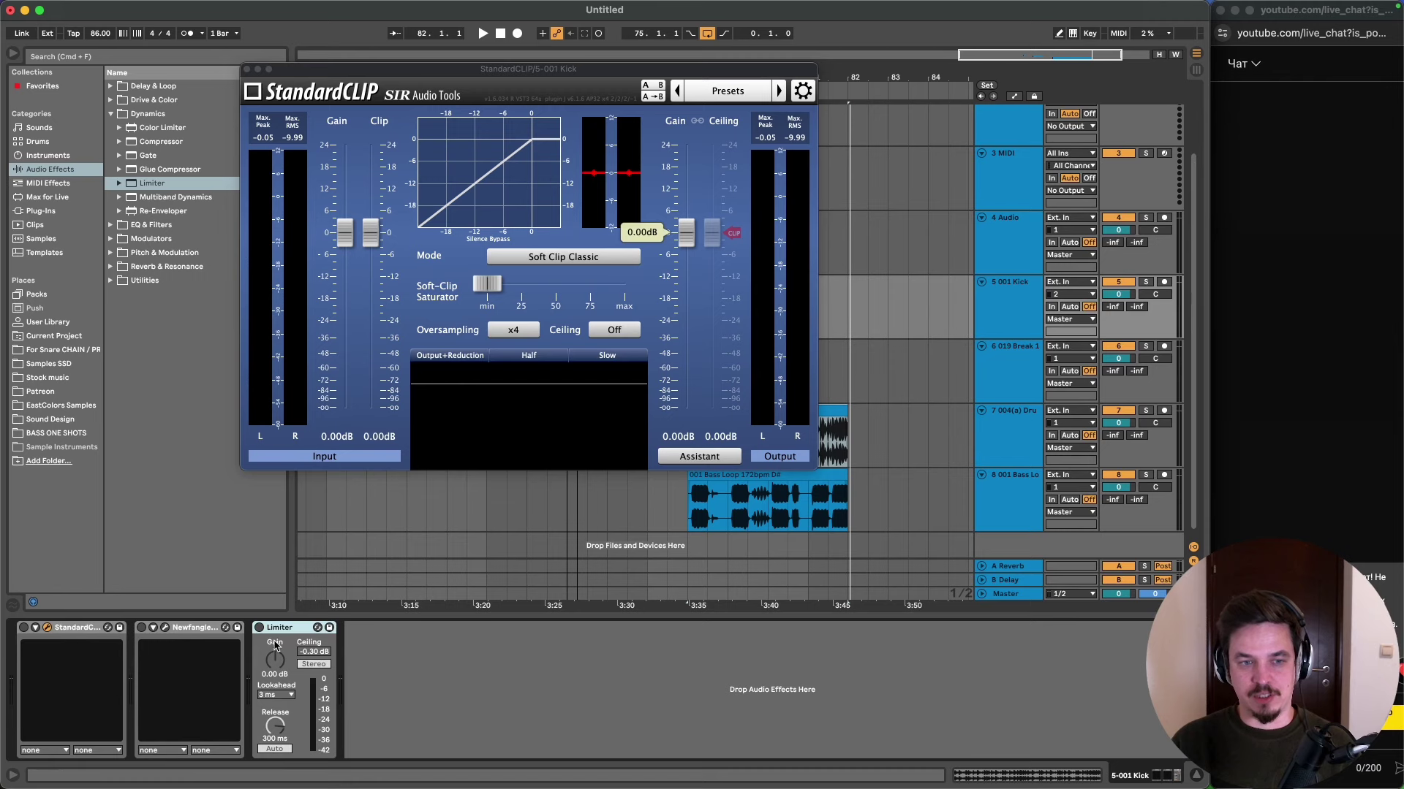
- Close the StandardCLIP window of the kick track and select the track's Limiter
click(48, 628)
click(48, 628)
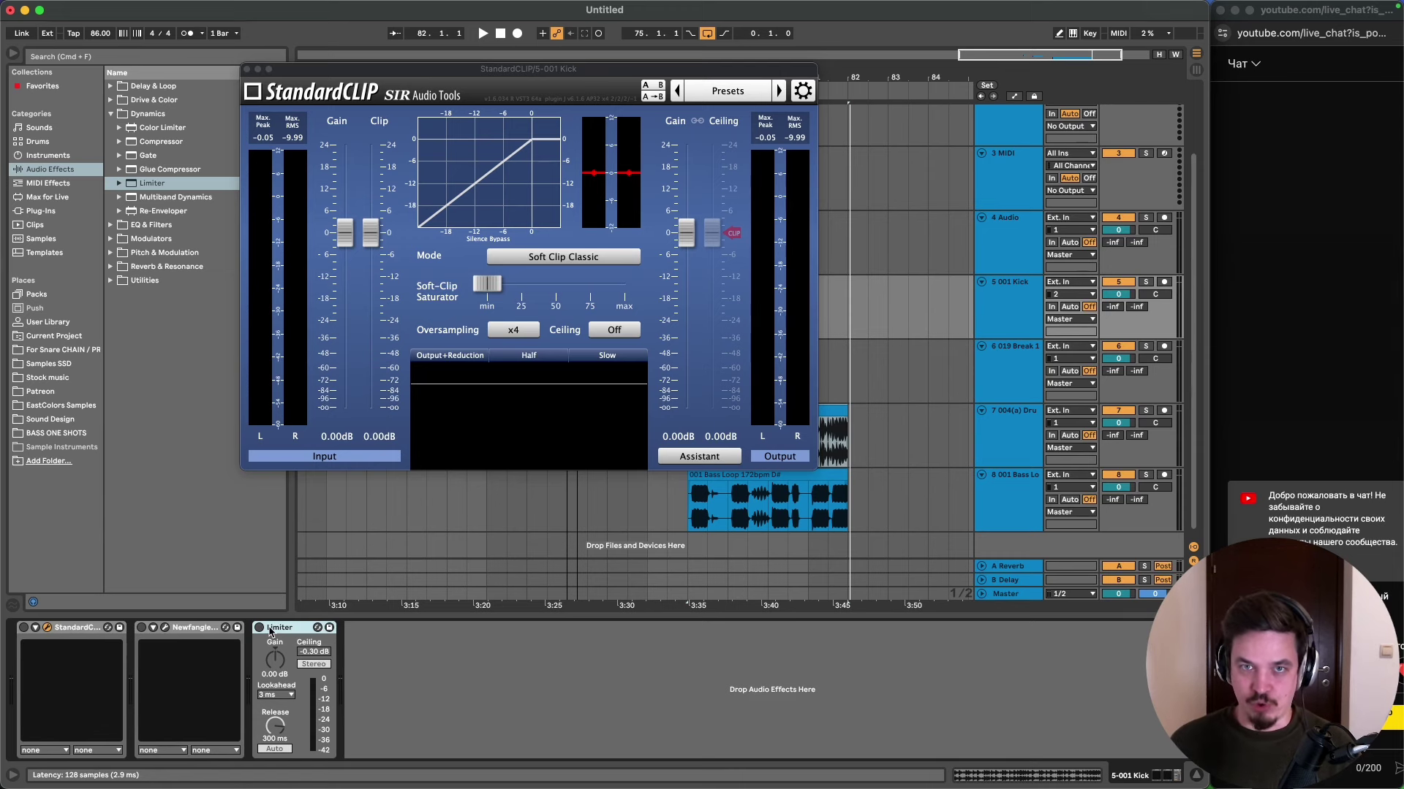
click(271, 632)
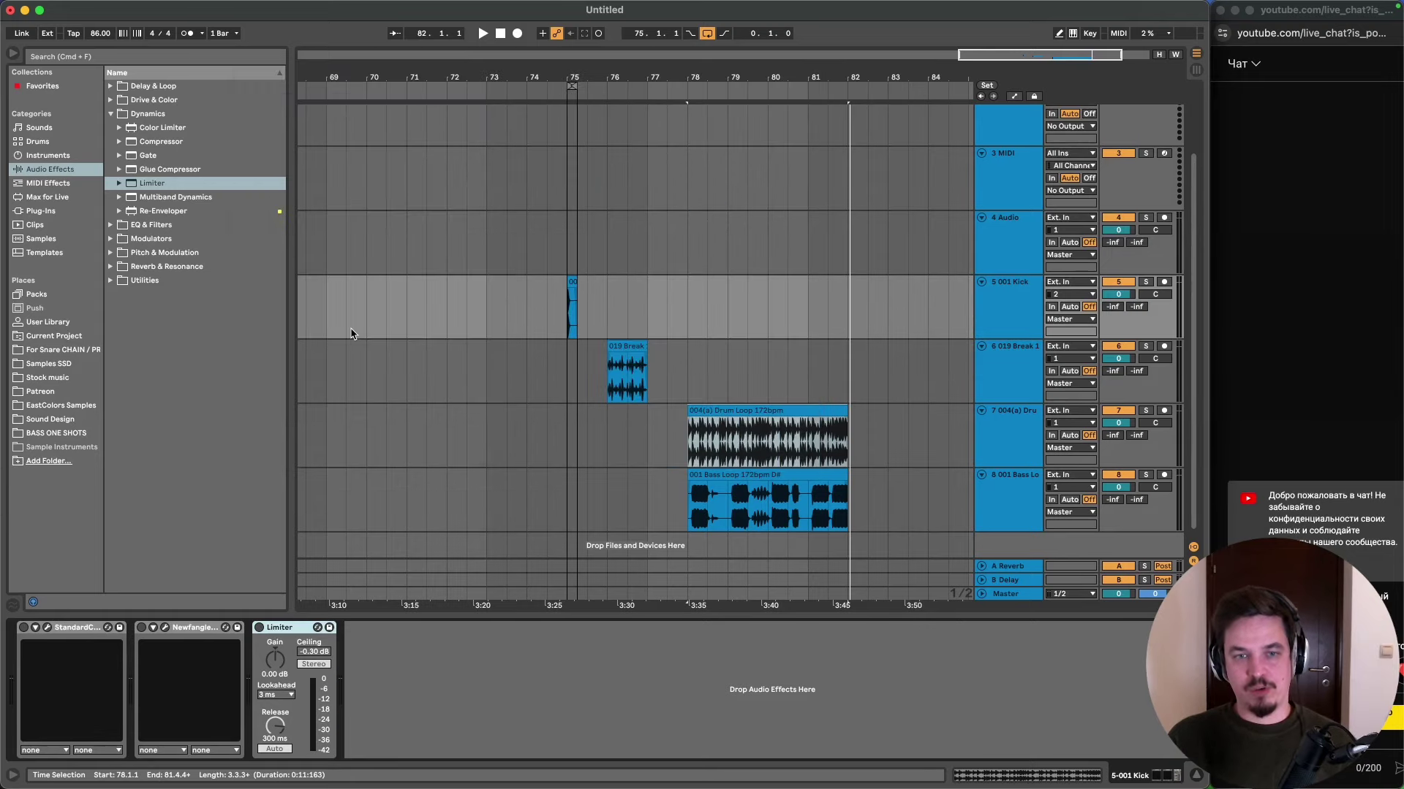
- Play the 001 Kick clip from its start and open ShaperBox 3 from the Master track's effects
scroll(561, 289, up, 5)
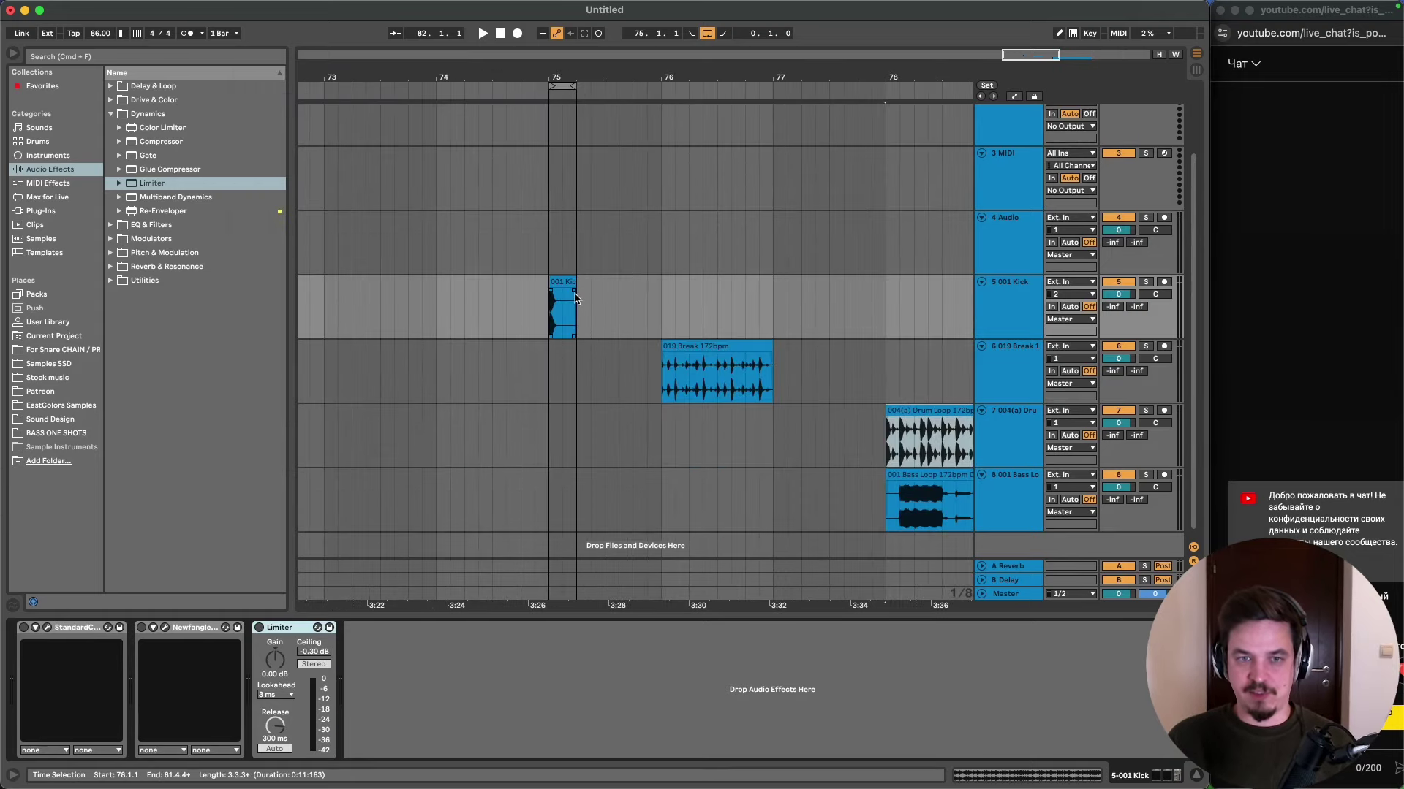
click(549, 281)
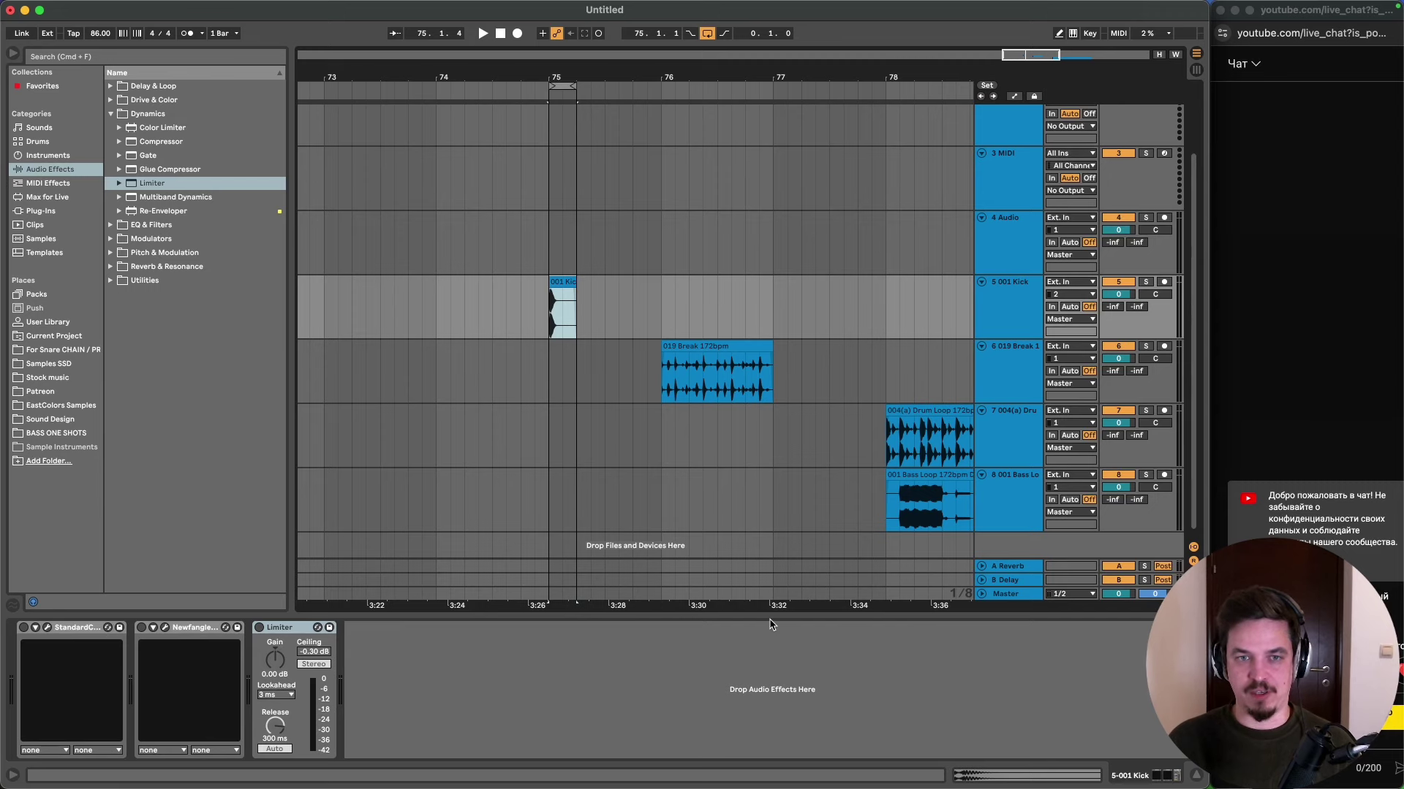
key(space)
click(1011, 598)
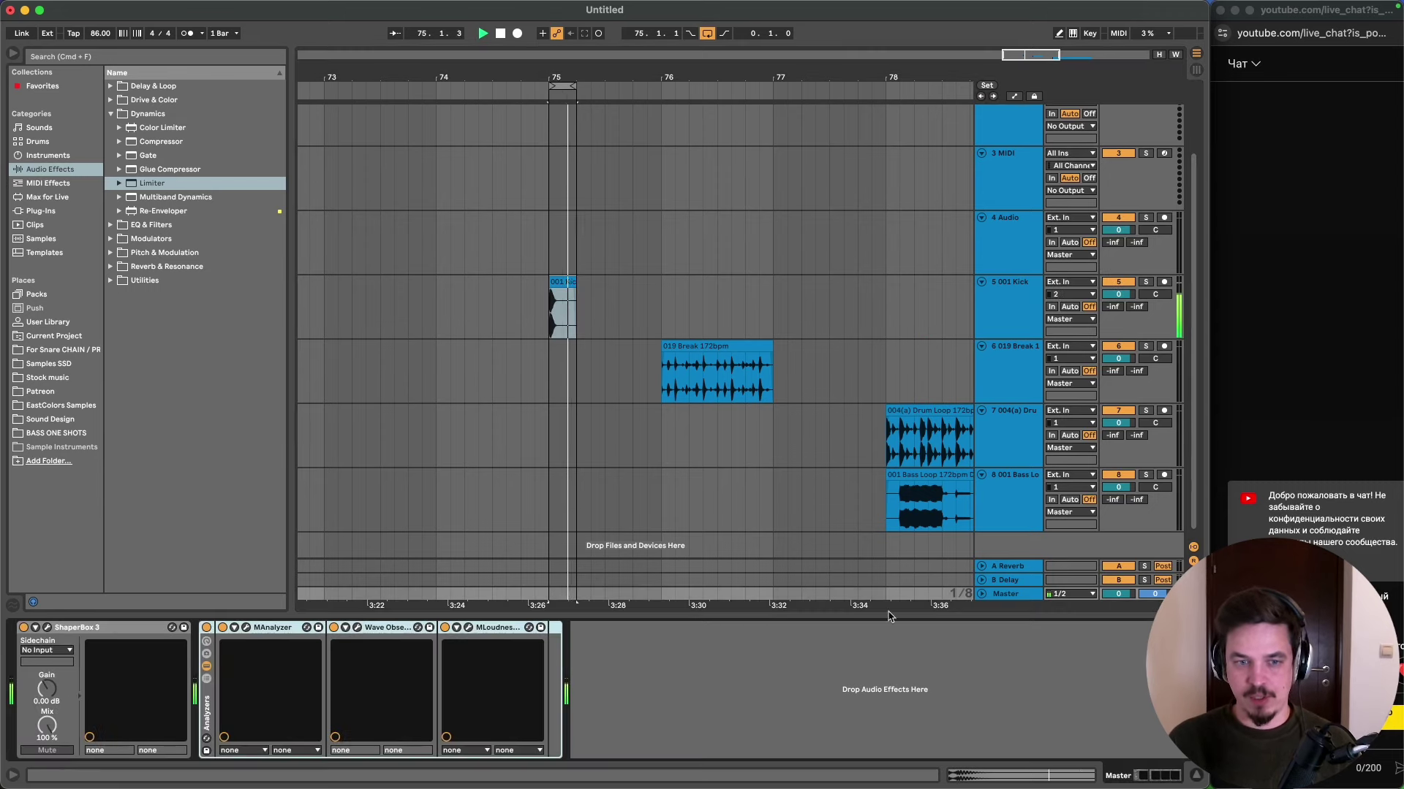
click(48, 628)
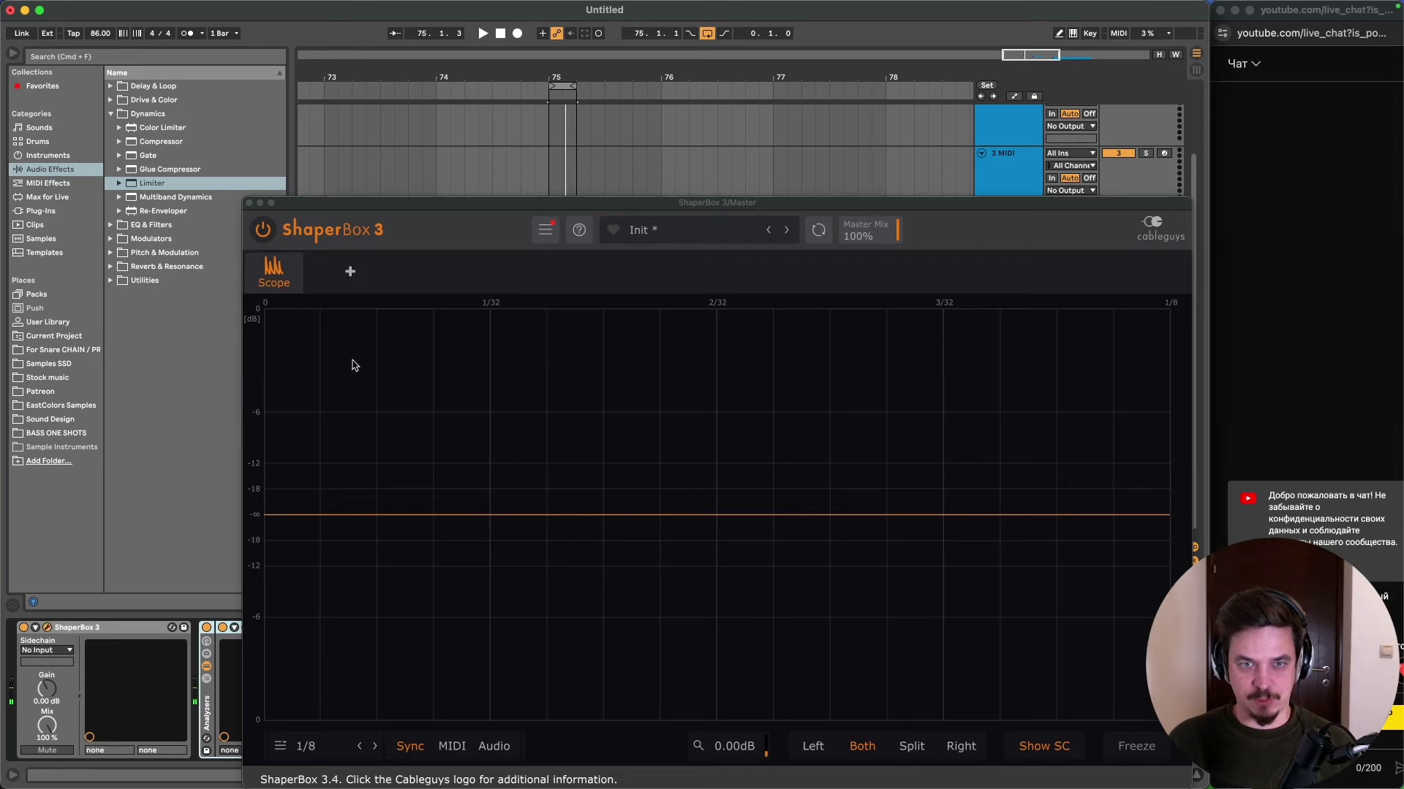
- Play the looped kick at bar 75 to examine its waveform in the ShaperBox oscilloscope, and close the plugin window
drag(534, 134, 462, 133)
click(562, 87)
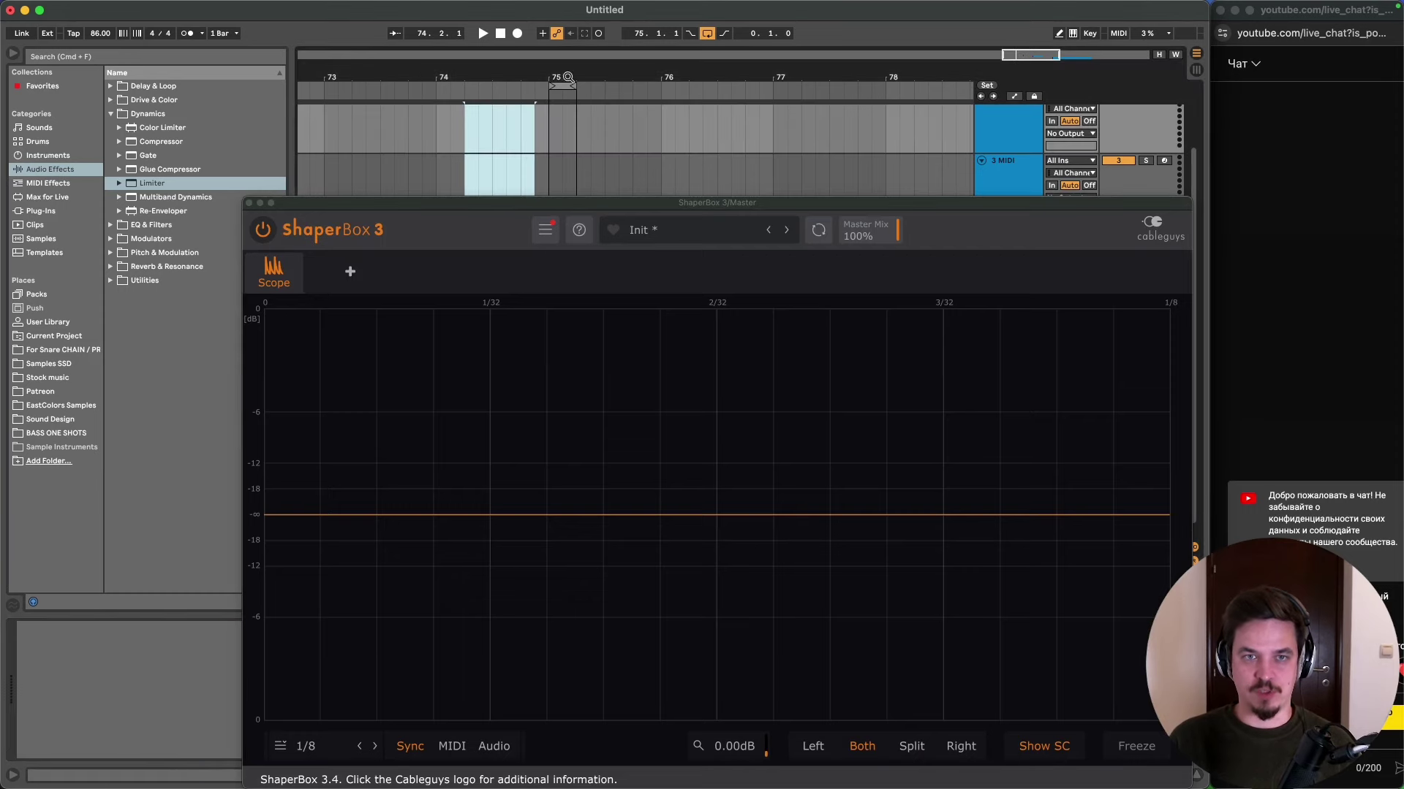
key(space)
drag(568, 208, 454, 96)
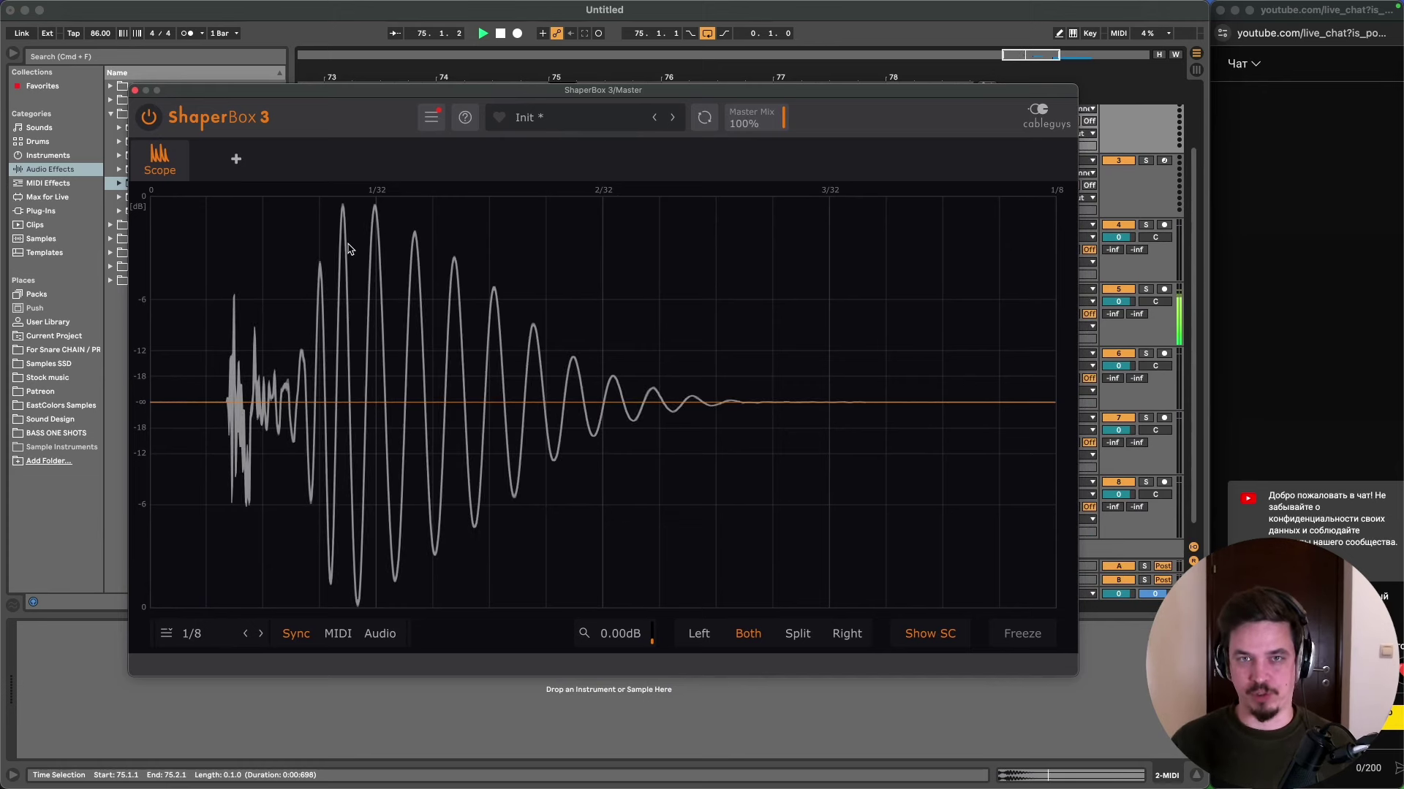
key(space)
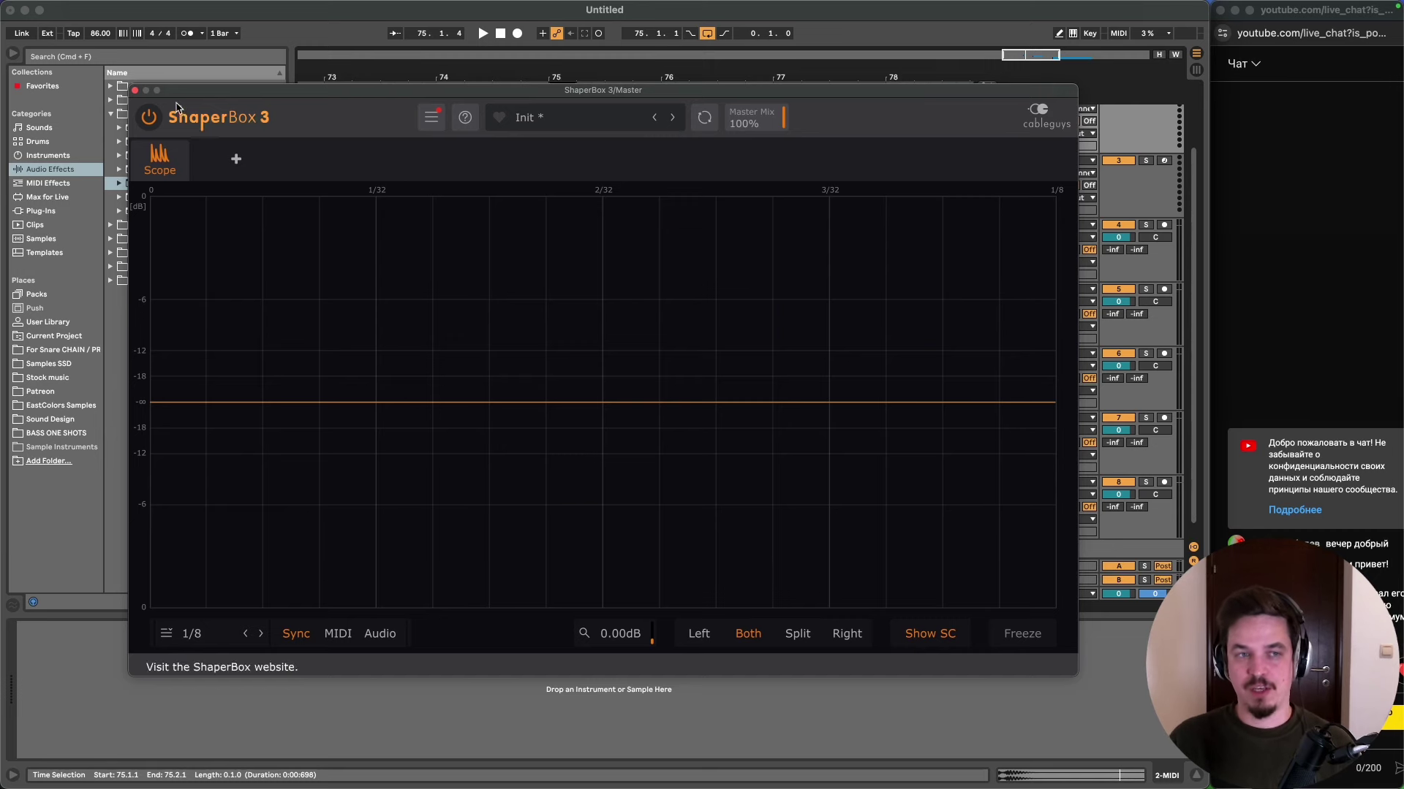
click(135, 90)
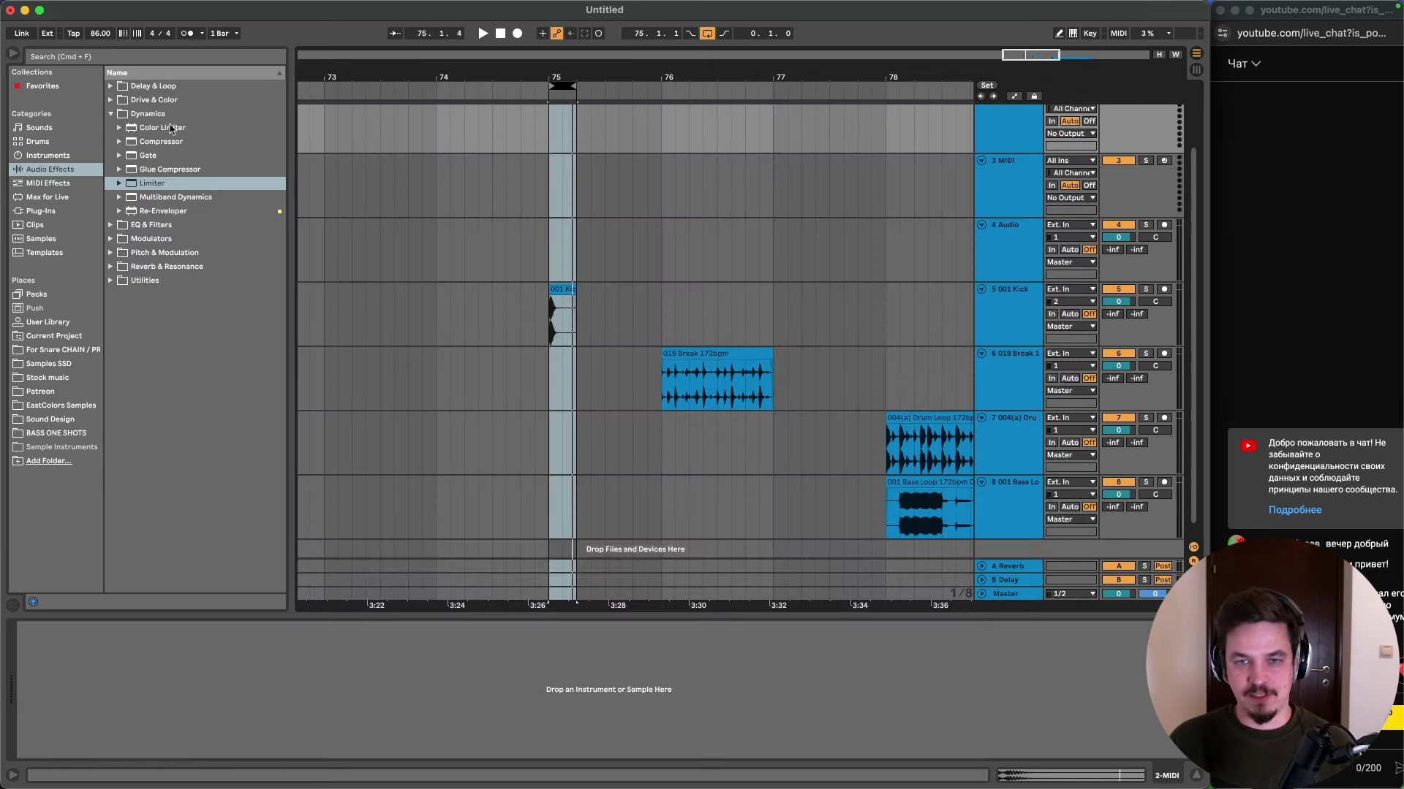
- Set the arrangement loop to the 019 Break 172bpm clip
click(697, 354)
click(698, 354)
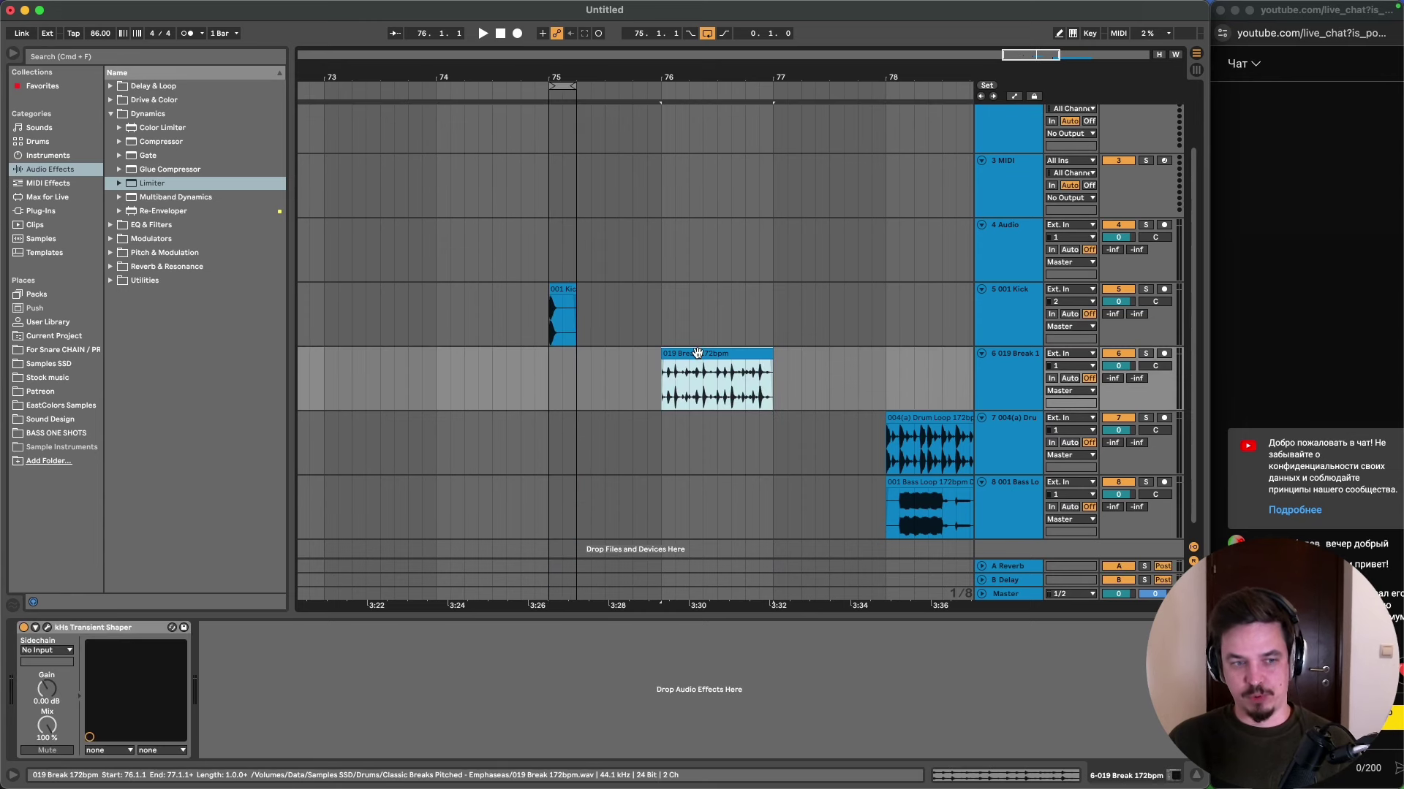
key(super+l)
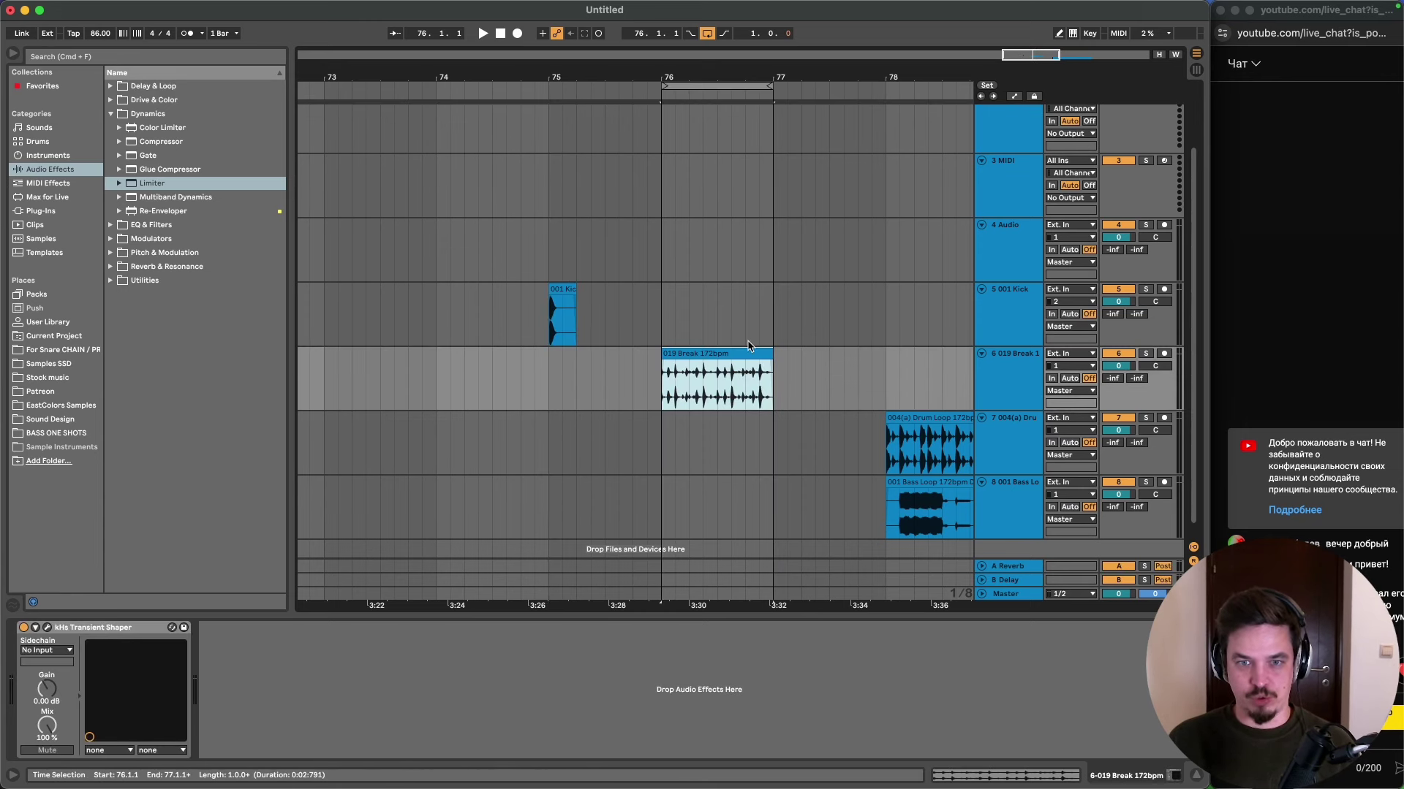
- Raise the Attack in the break track's kHs Transient Shaper and play the looped break to hear the result
click(47, 627)
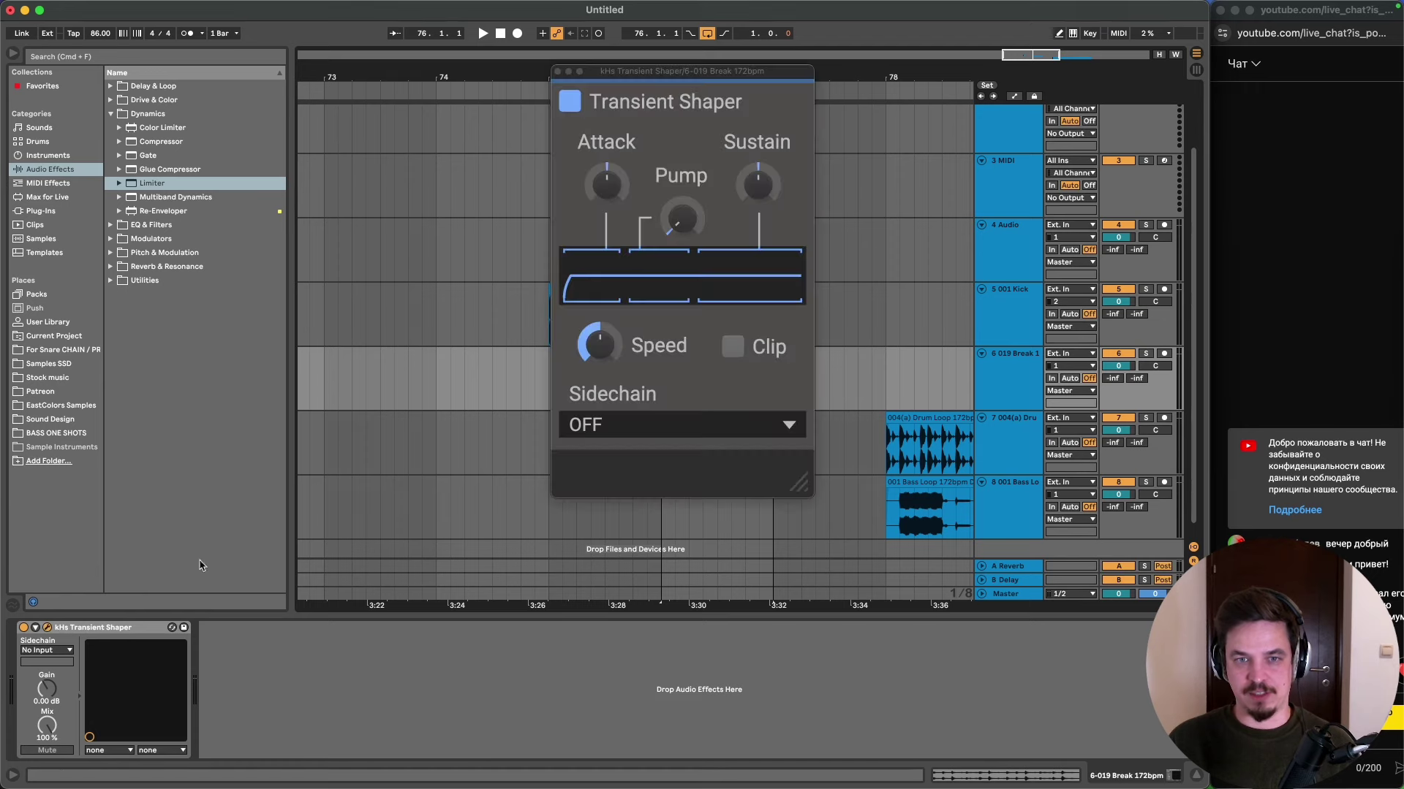
drag(606, 184, 606, 173)
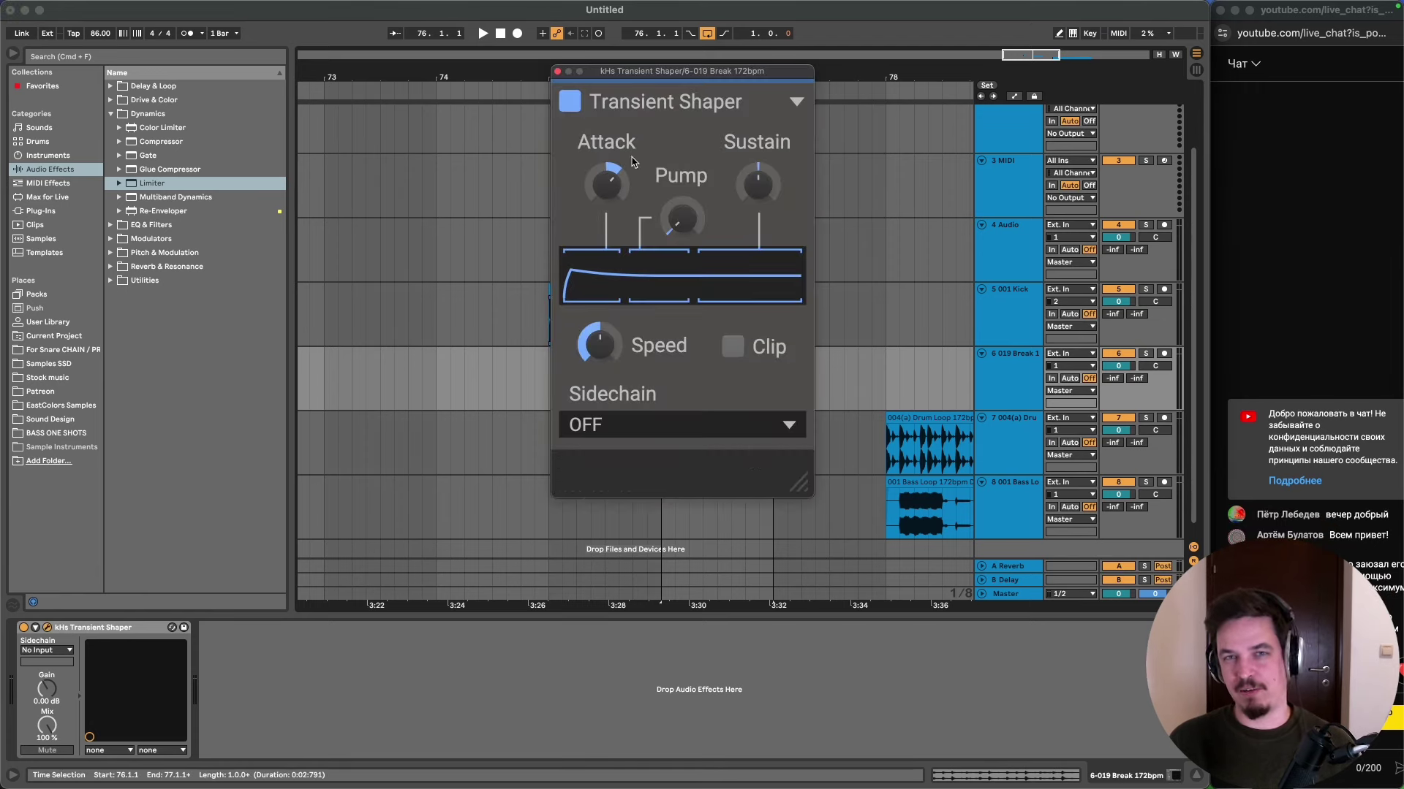
drag(657, 71, 394, 76)
key(space)
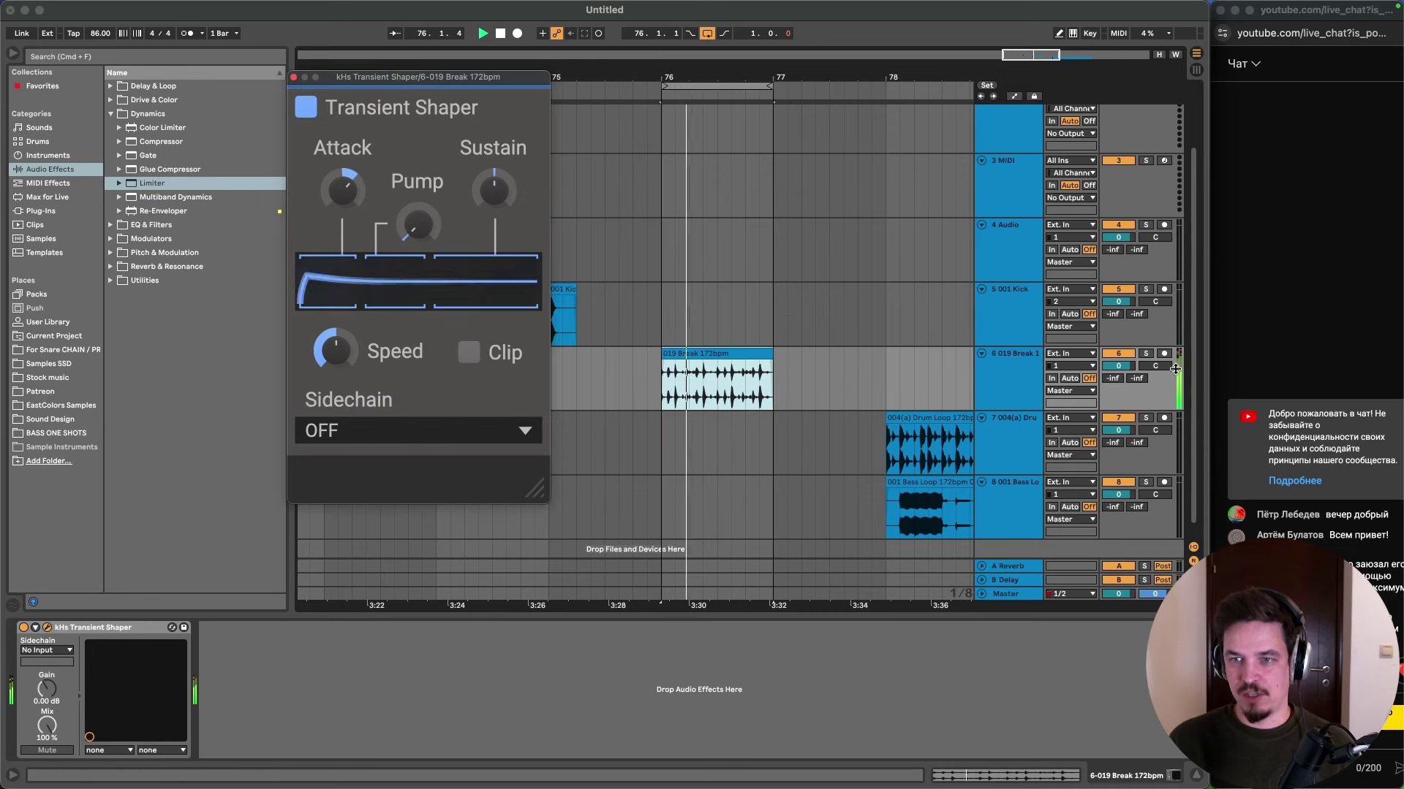
key(space)
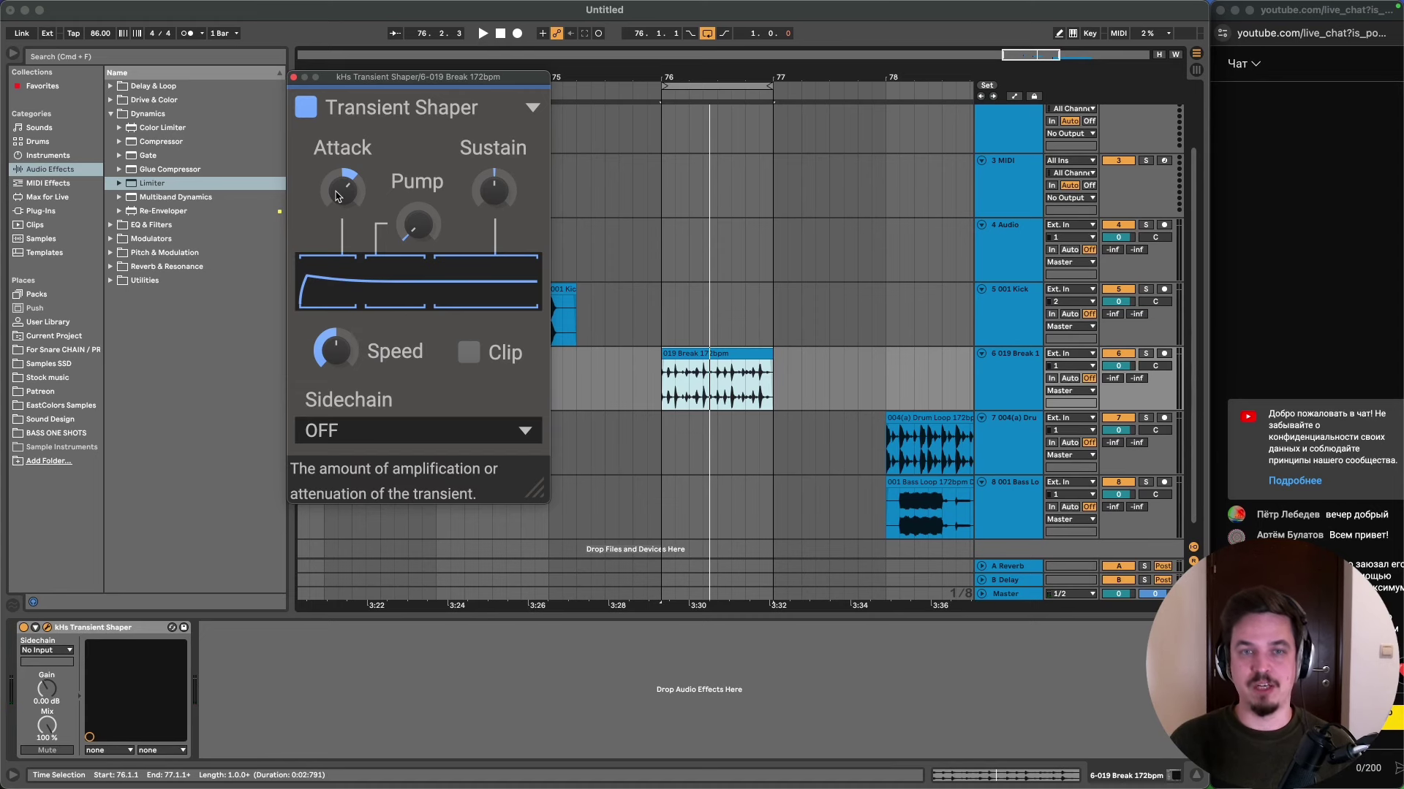
- Play the 004(a) Drum Loop together with the bass loop from bar 78, and close the Transient Shaper window
click(909, 415)
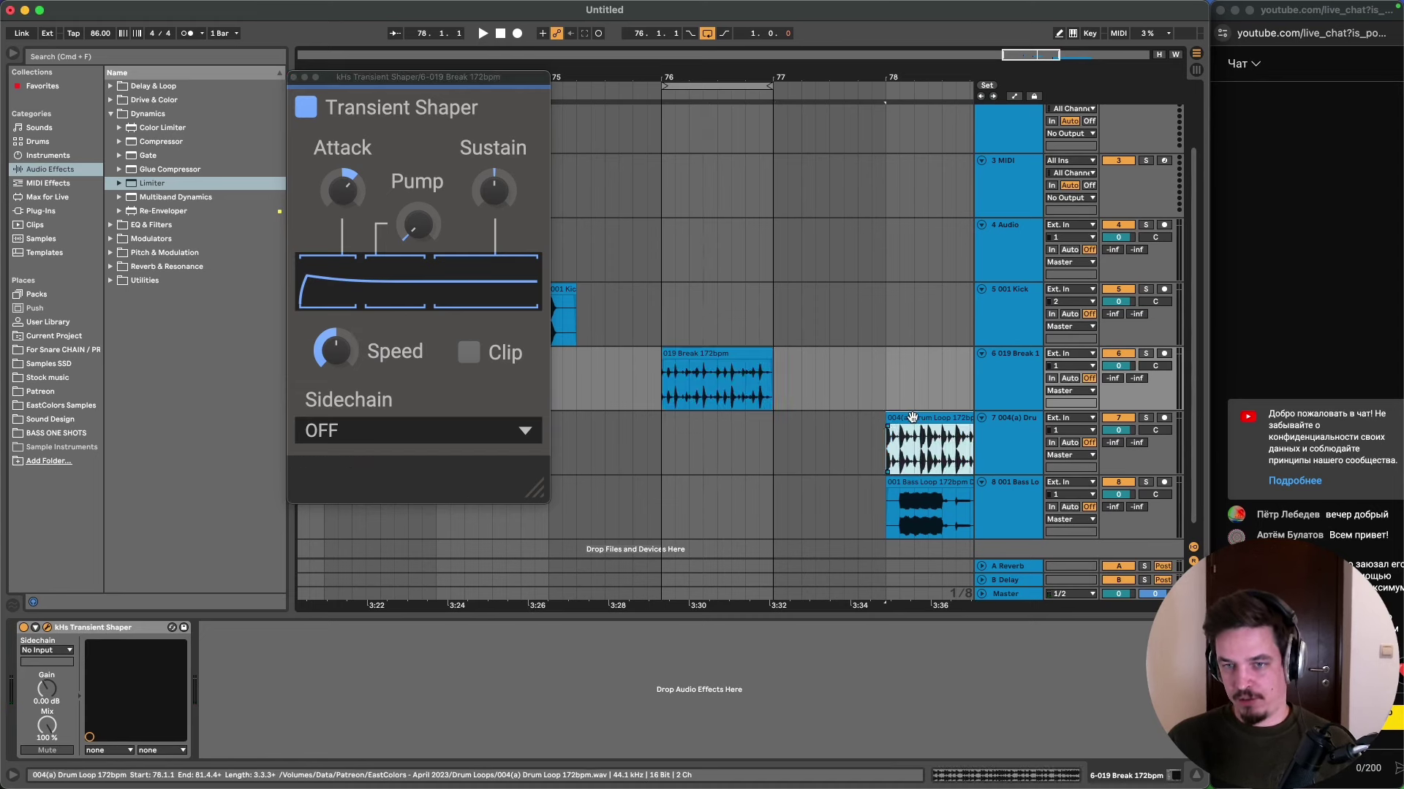
drag(930, 82, 784, 82)
drag(880, 79, 797, 67)
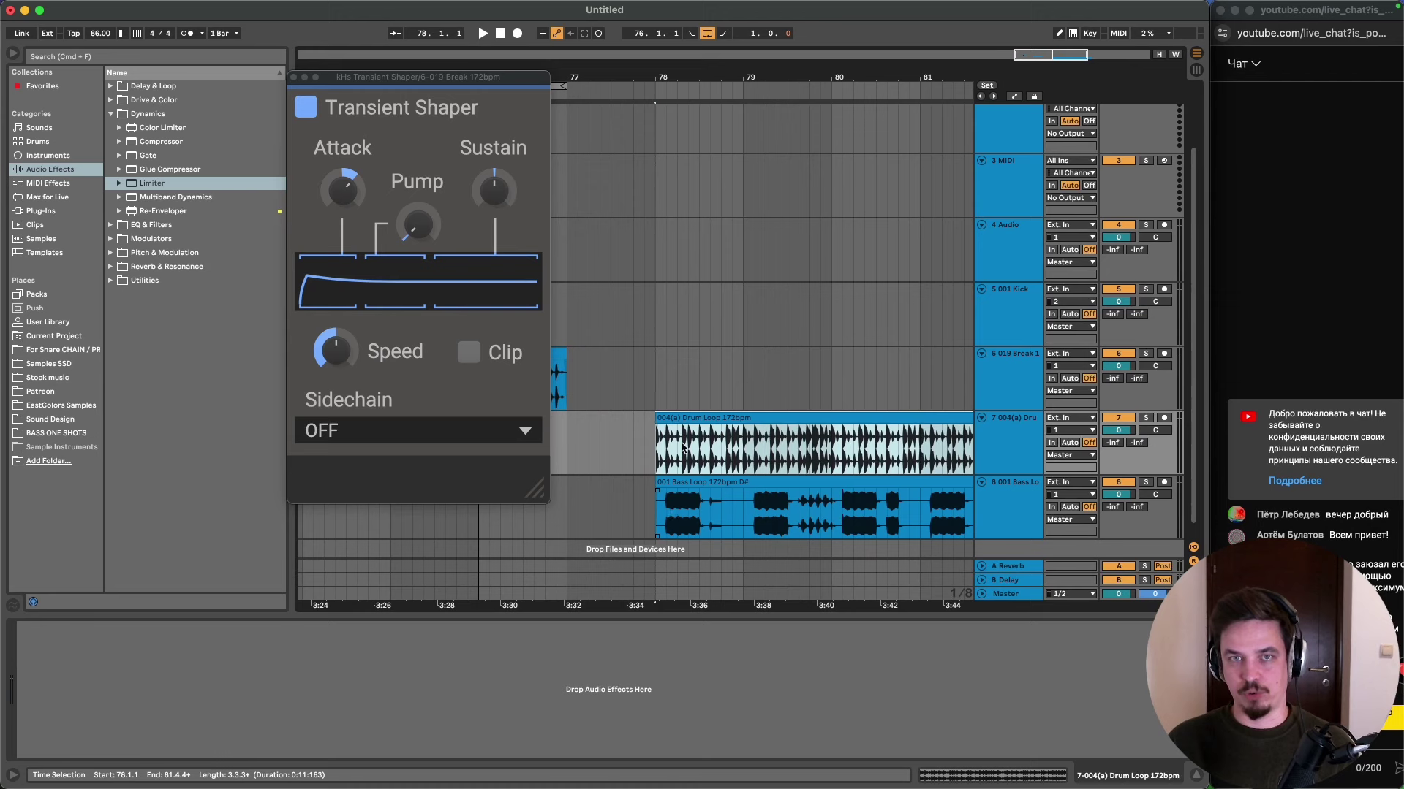
key(space)
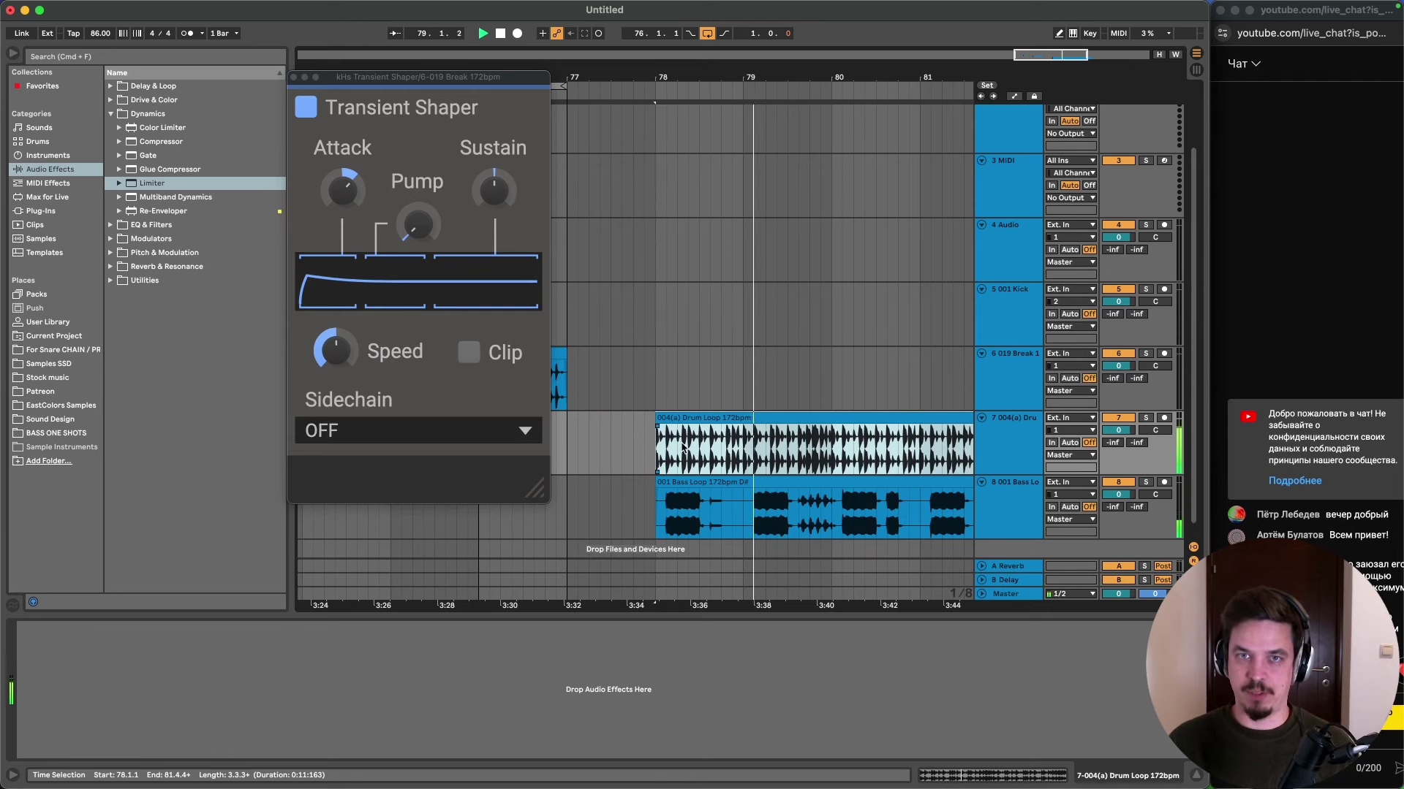
key(space)
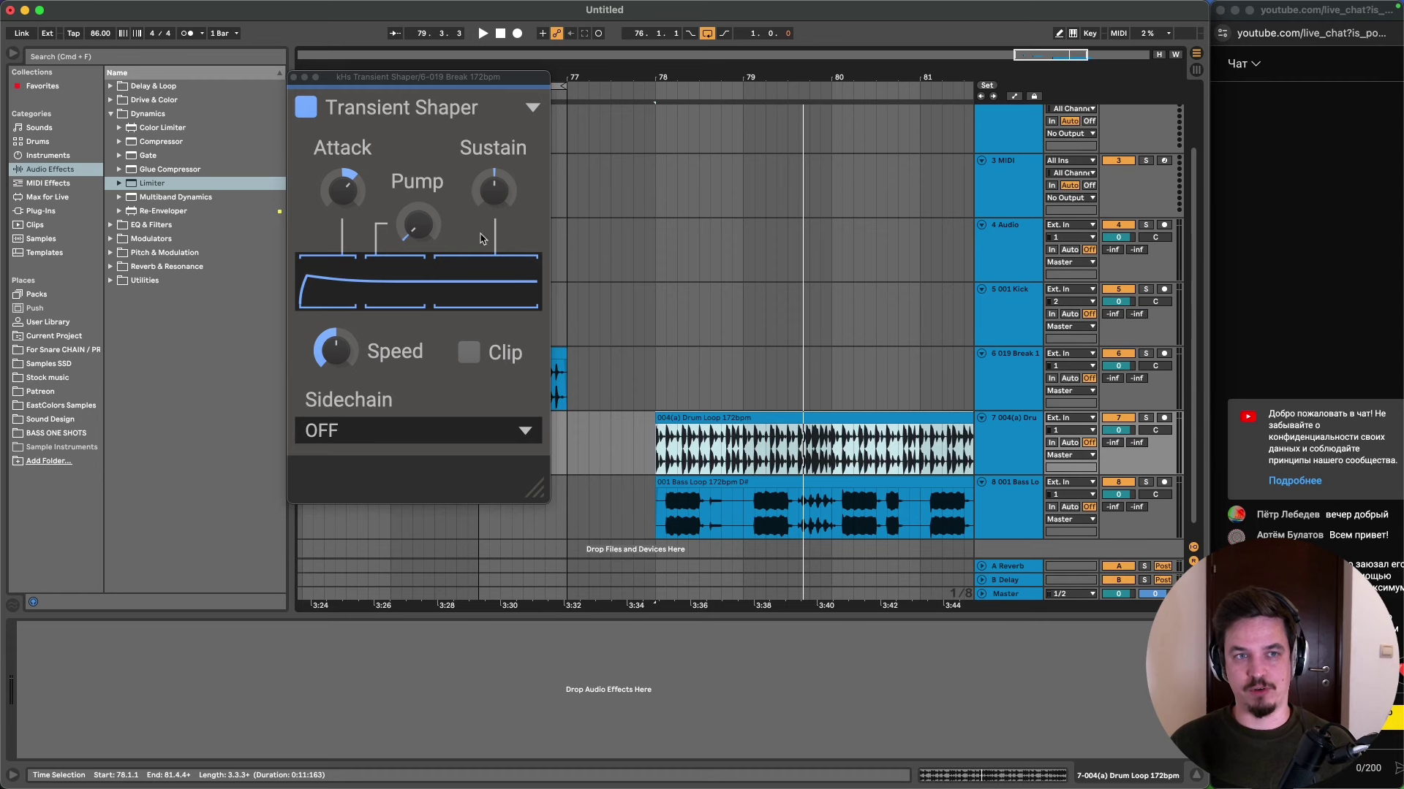
click(293, 76)
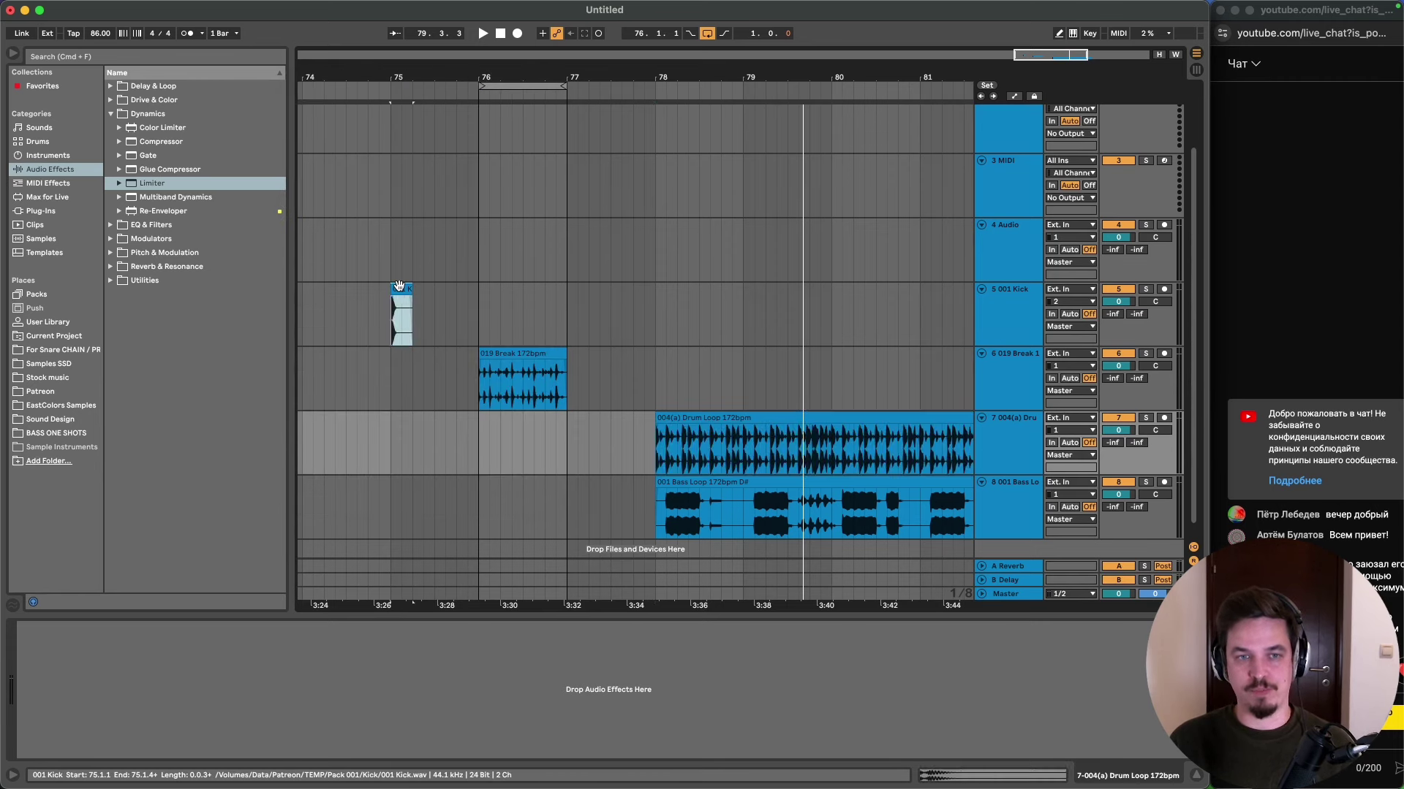
- Play the 001 Kick clip in a loop and lower the Master volume to -30.6 dB
click(402, 321)
key(super+l)
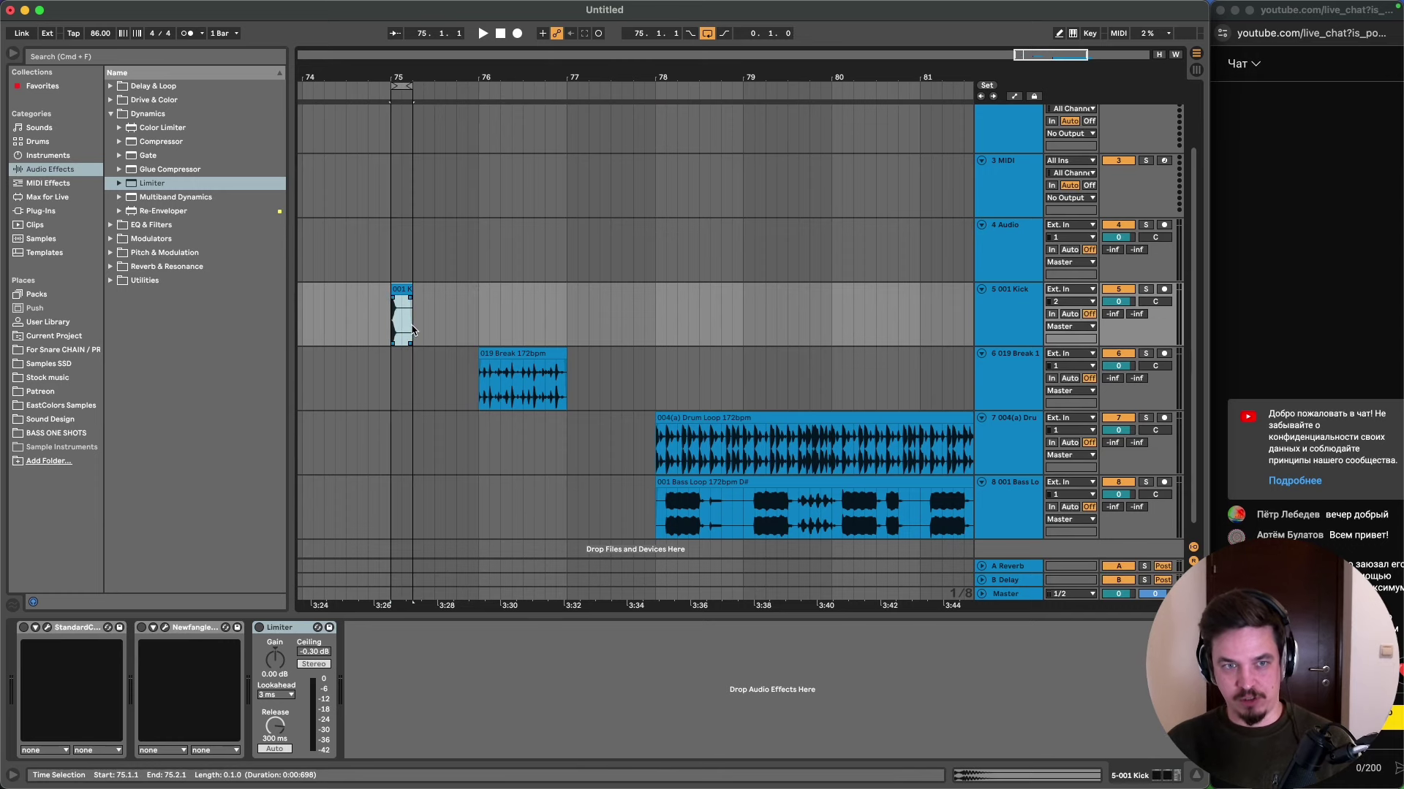
key(space)
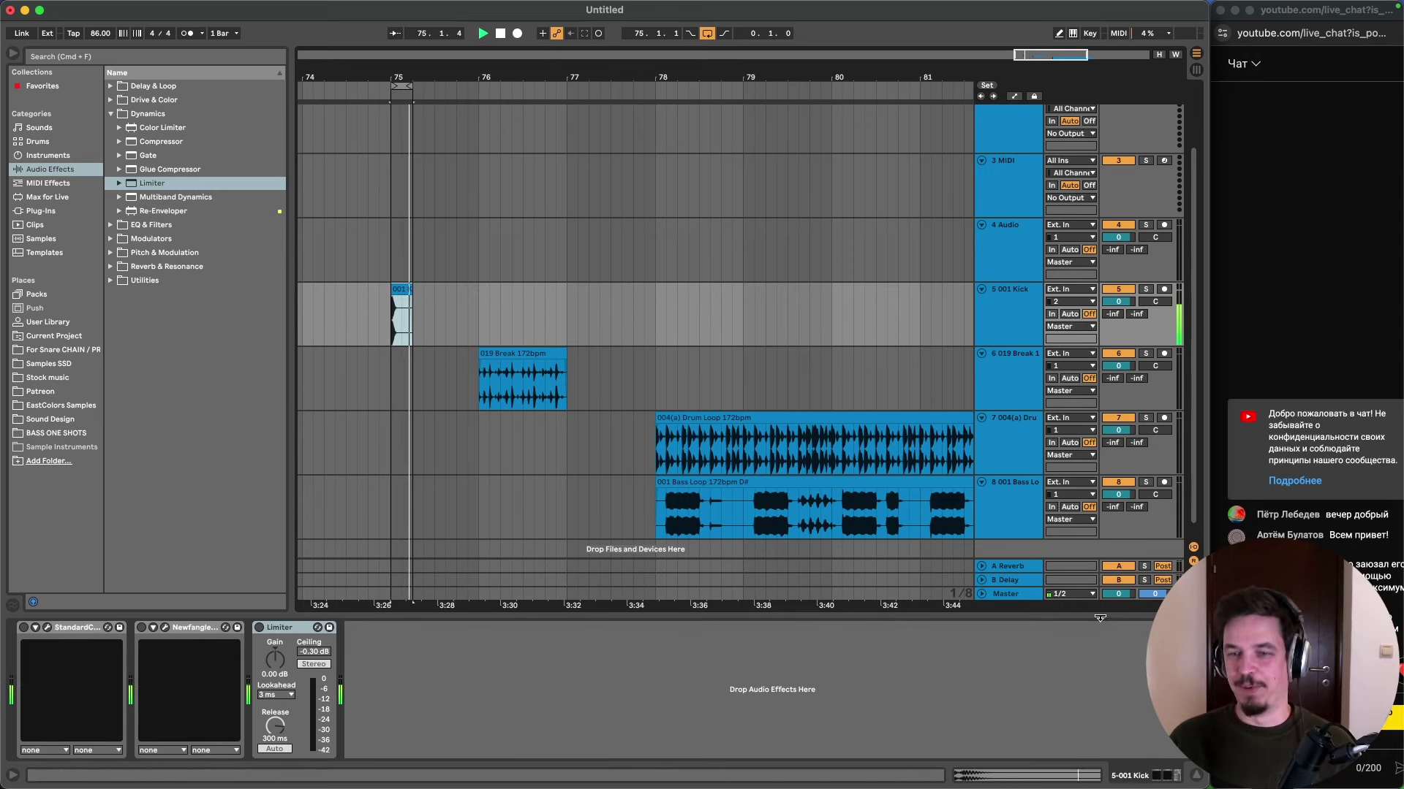
drag(1119, 594, 1118, 661)
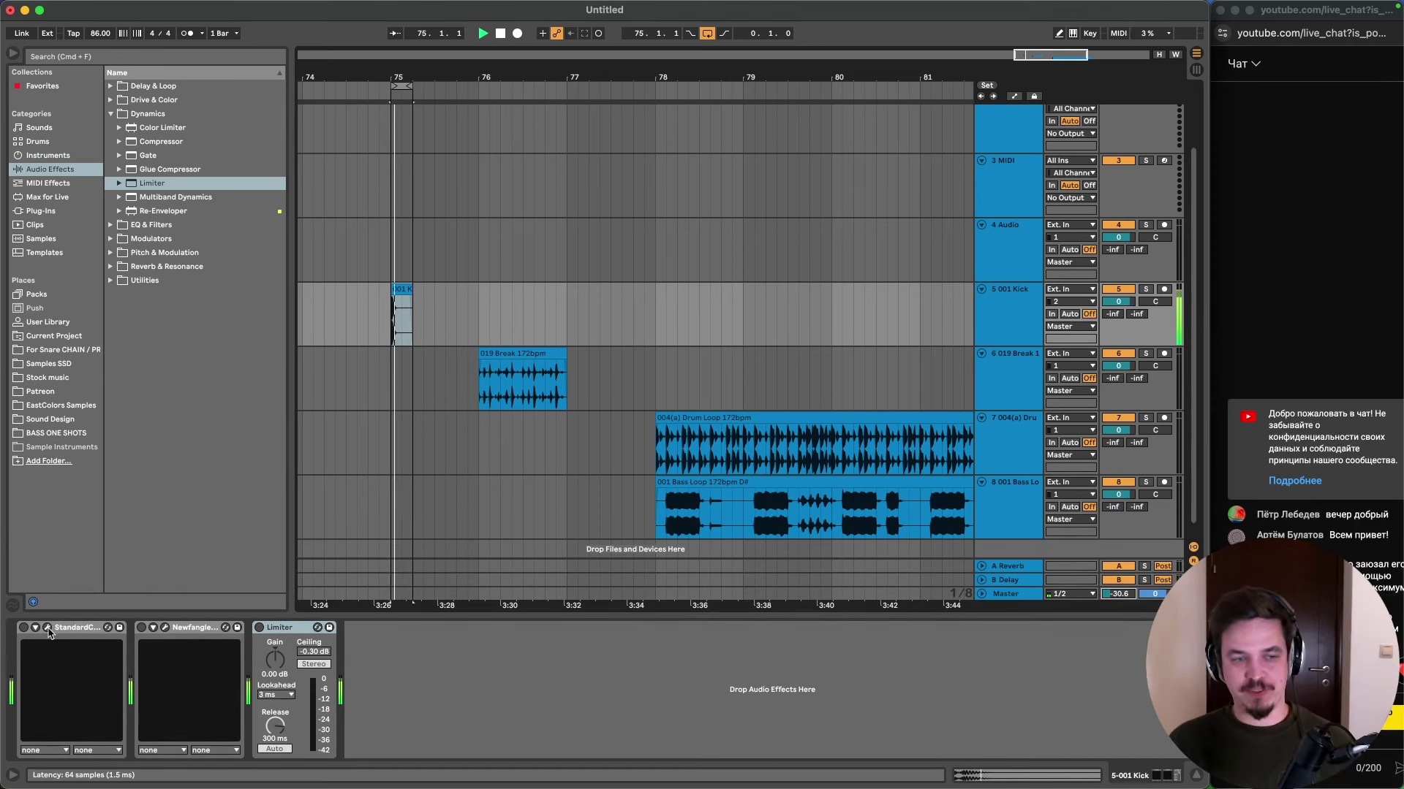
- Enable Newfangled Saturate on the kick track and open its window, placed clear of the track mixer
click(141, 628)
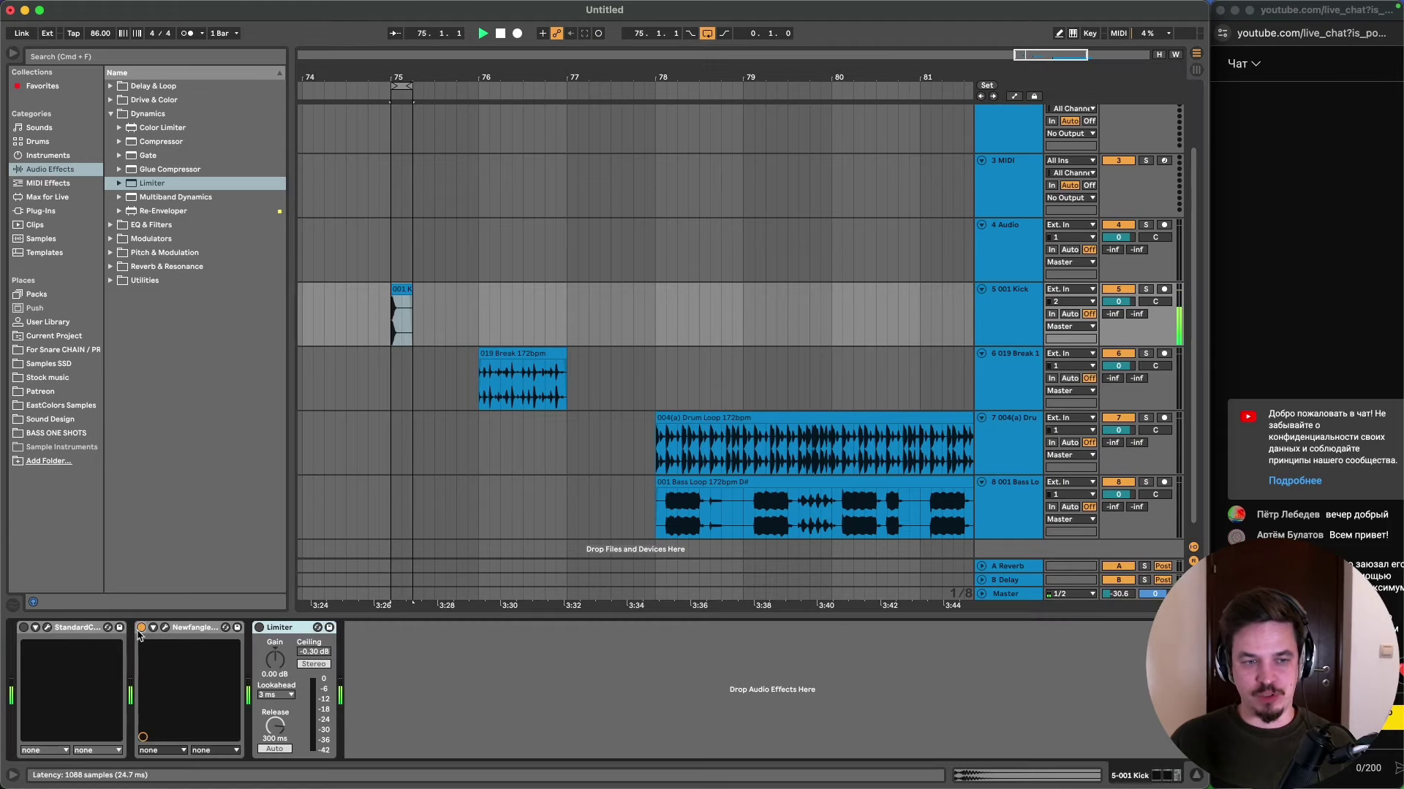
click(165, 628)
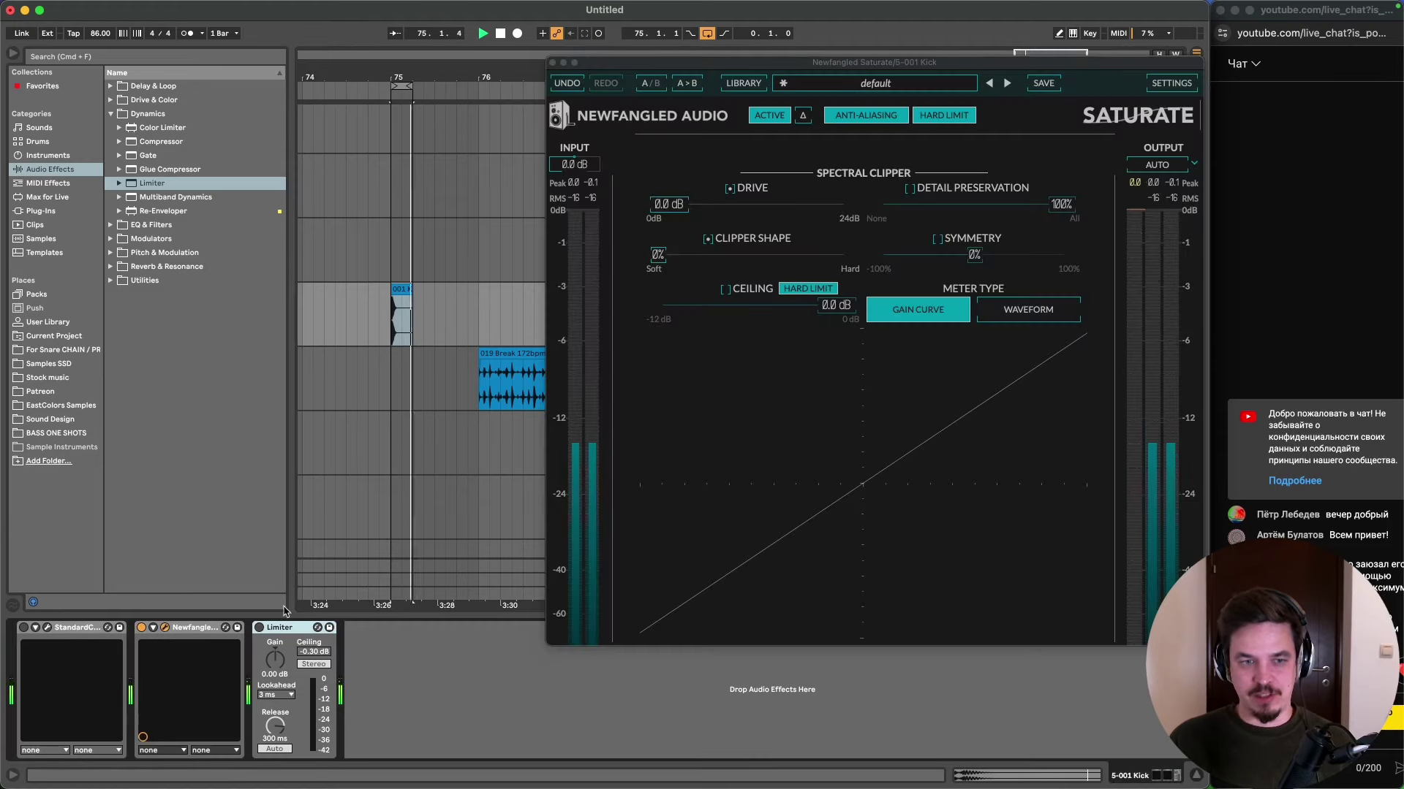
drag(673, 77, 258, 21)
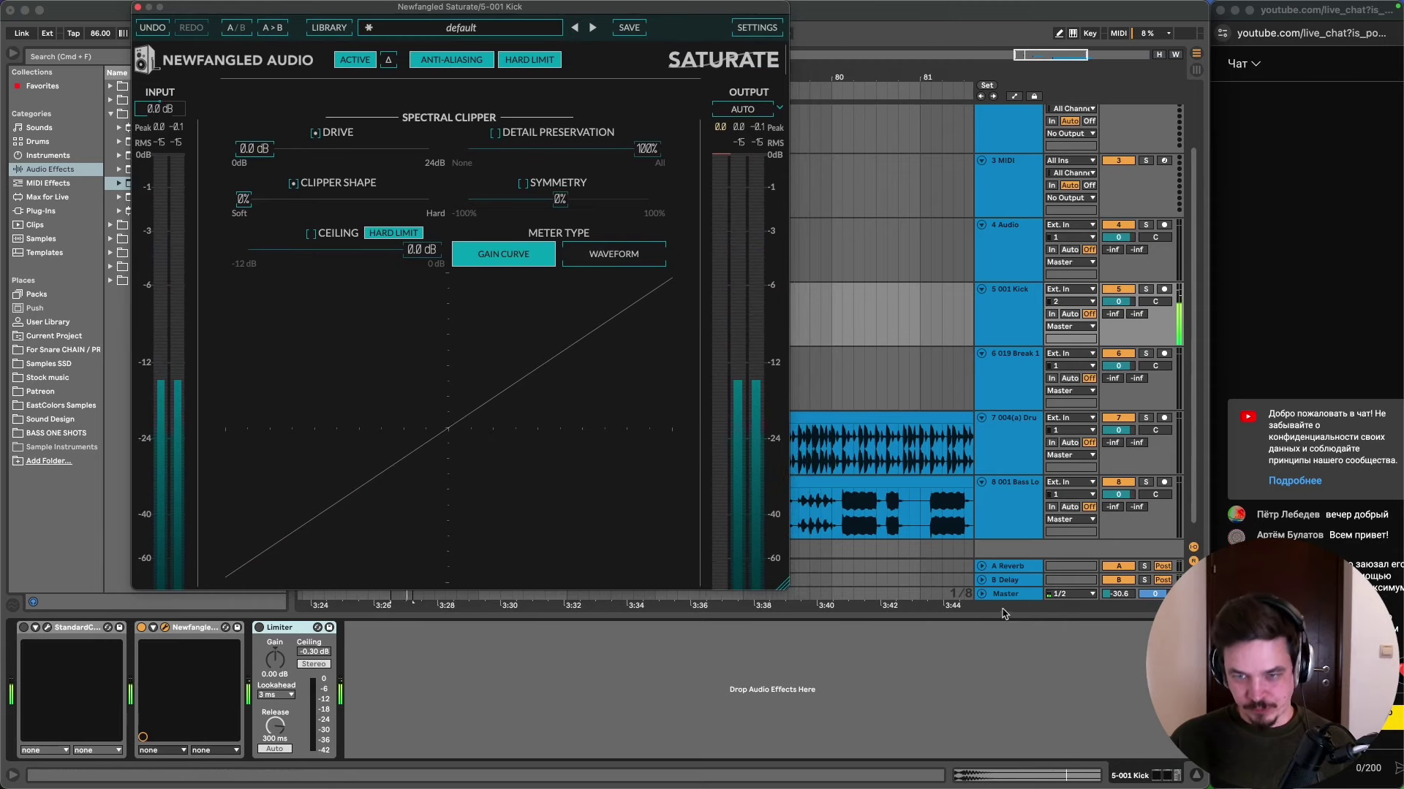
- Examine the playing kick's spectrum in MAnalyzer on the Master track, and close the analyzer window
click(1022, 594)
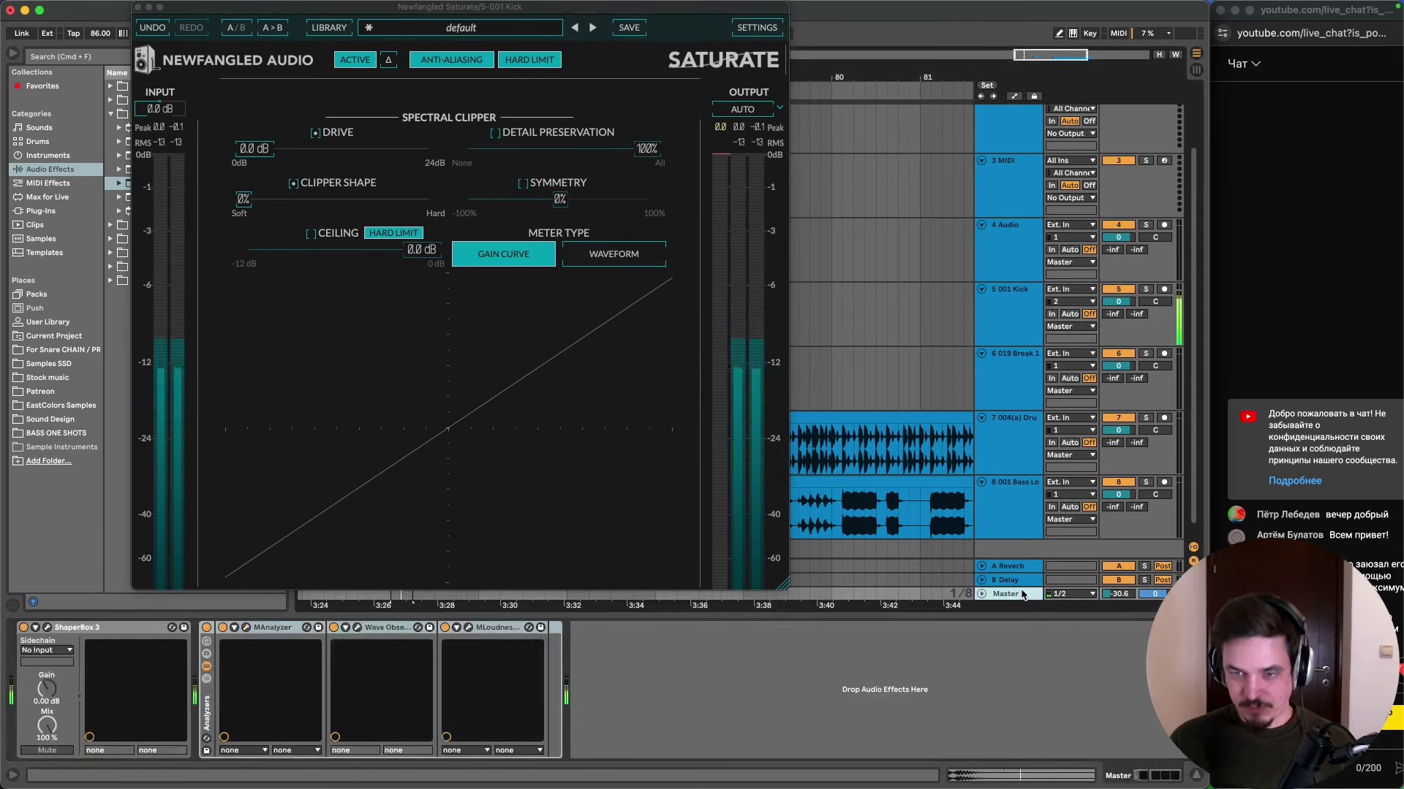
click(247, 629)
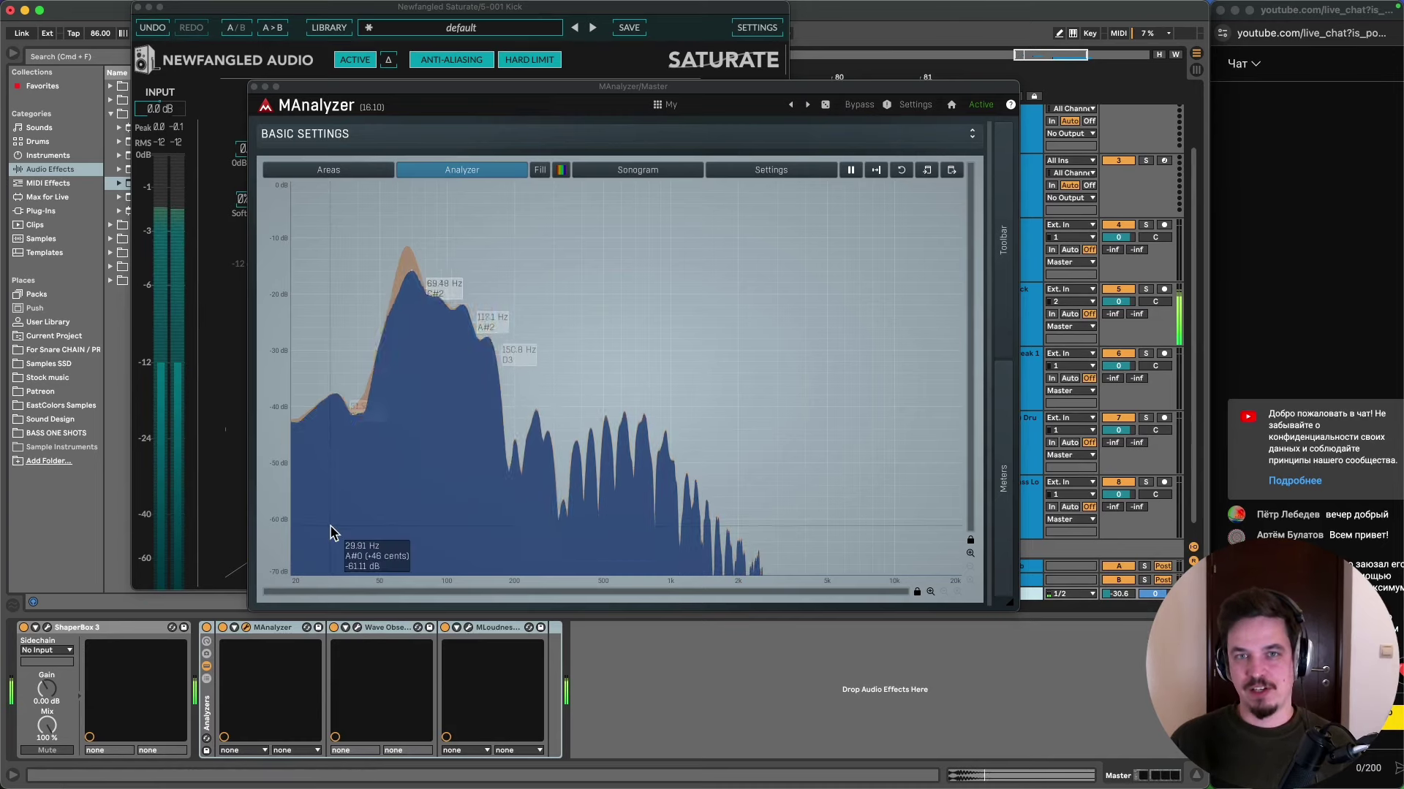
click(247, 629)
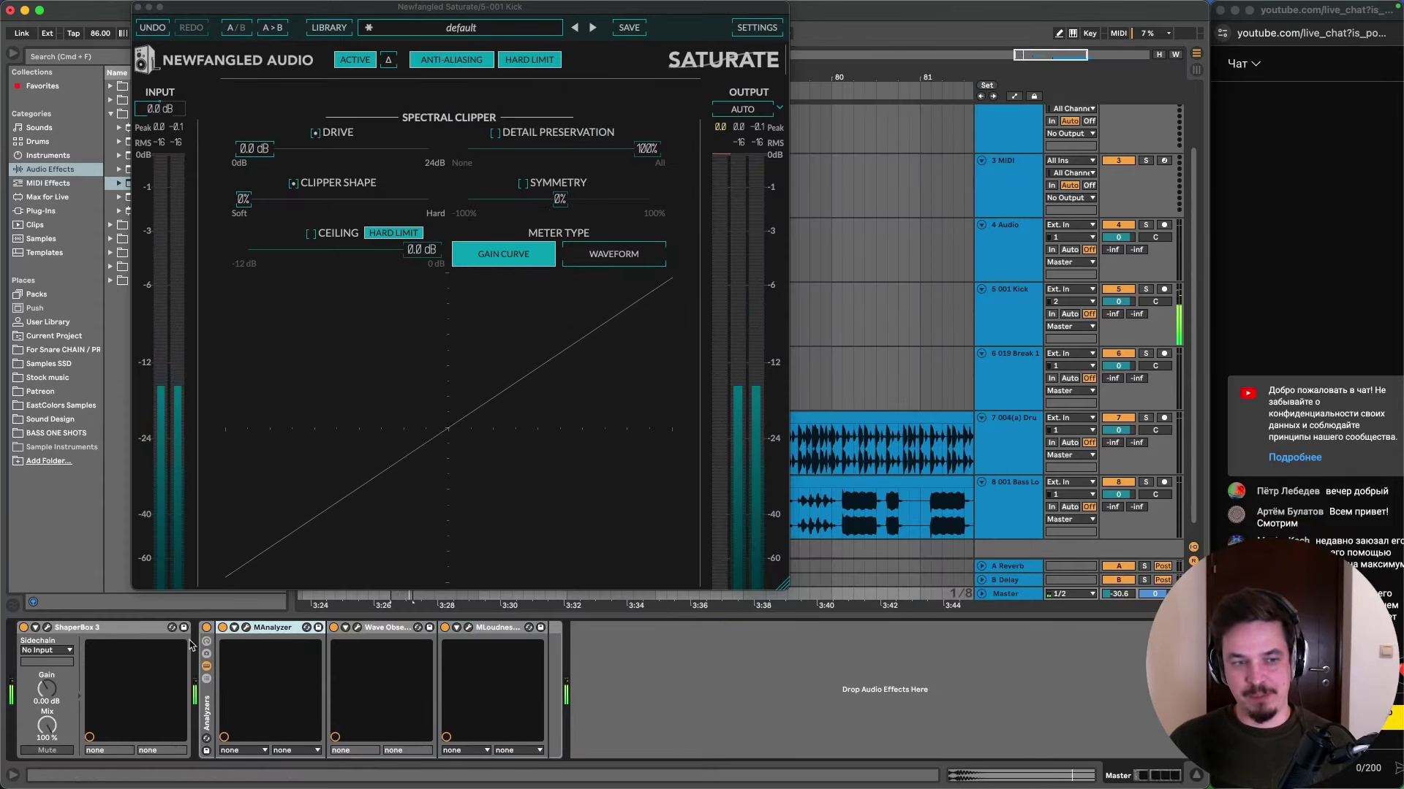
- Open the Master's ShaperBox 3 scope, arrange it beside the Saturate window, and set the oscilloscope to restart on Audio
click(46, 628)
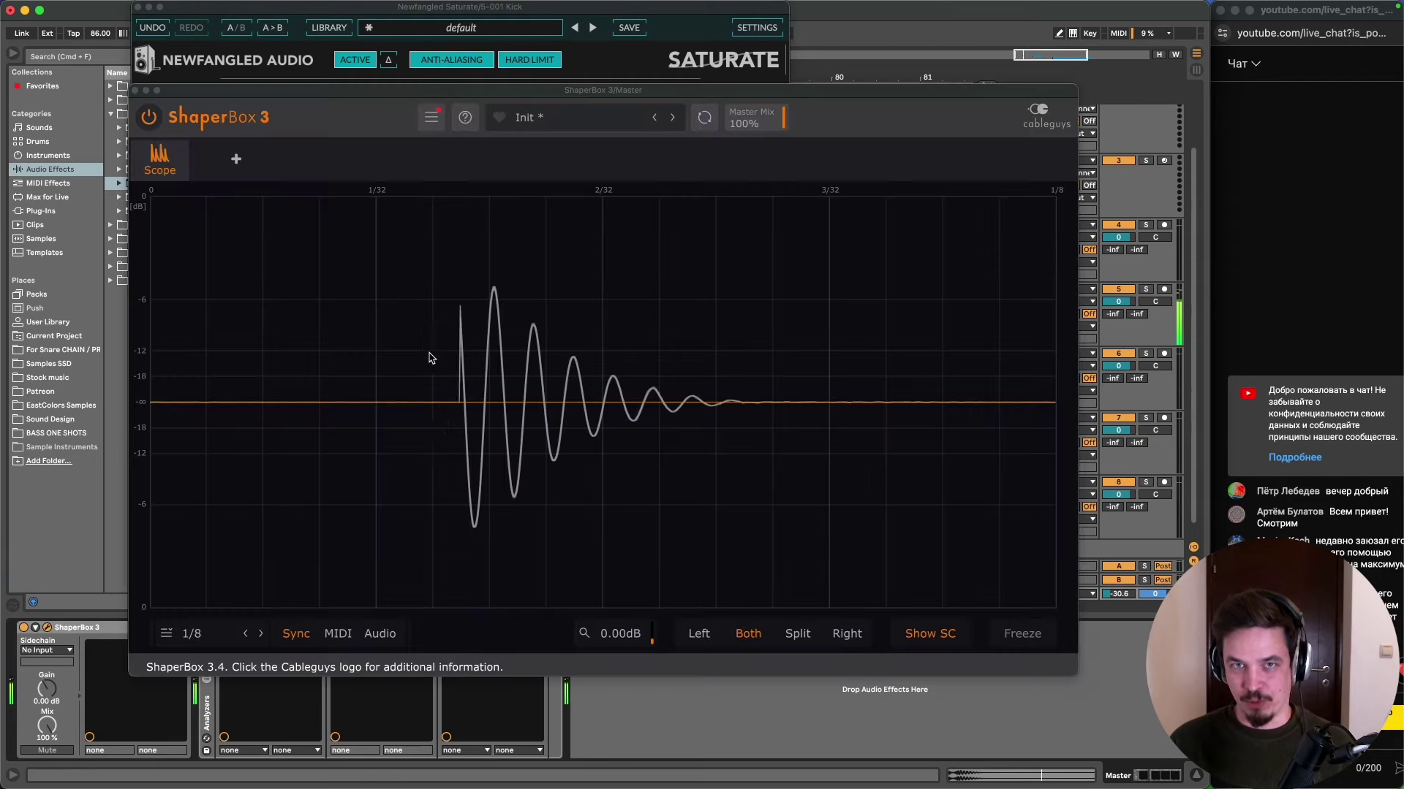
drag(512, 7, 396, 24)
drag(713, 99, 740, 167)
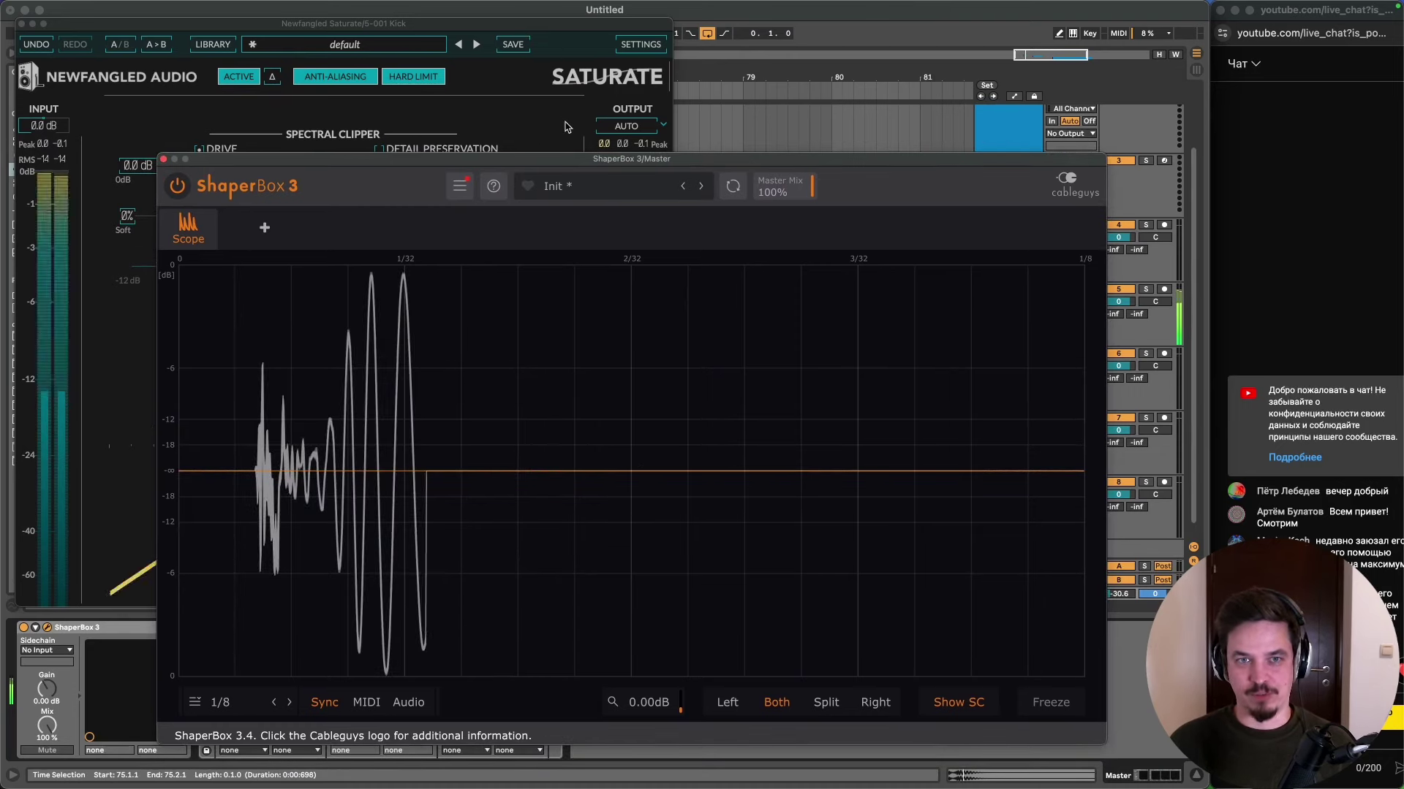
drag(512, 159, 523, 114)
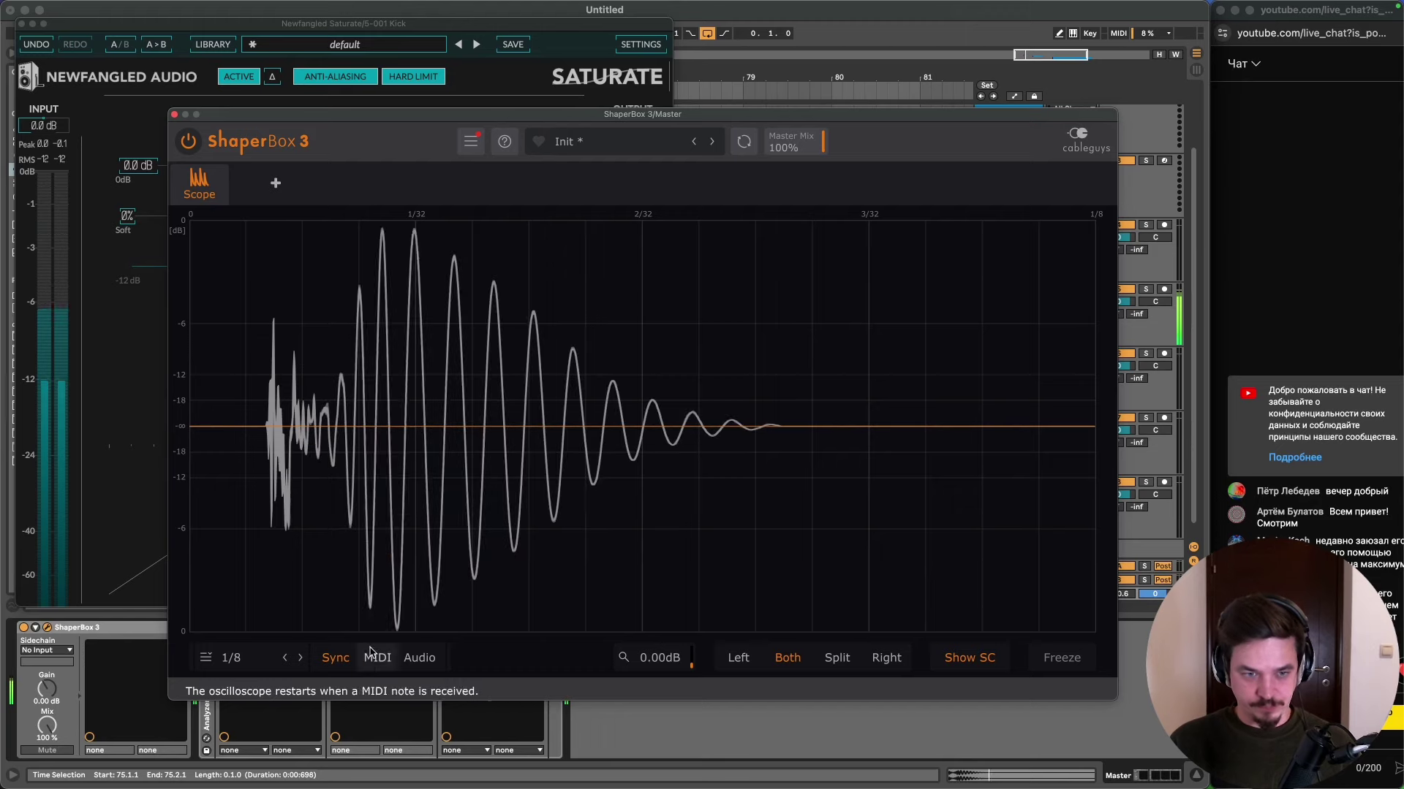
click(417, 660)
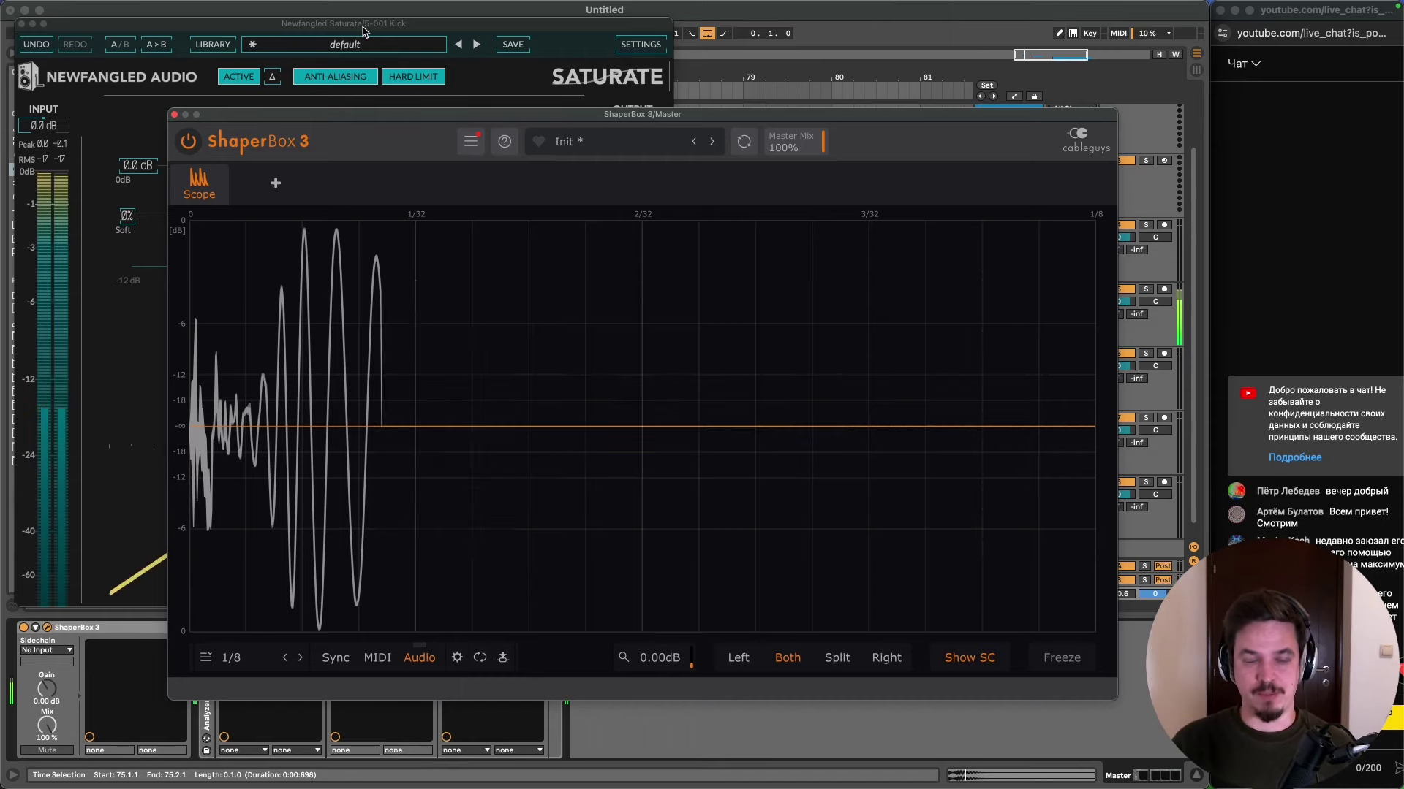
- Set Saturate's drive to 6.7 dB and shorten the ShaperBox scope's time range to 1/16
click(183, 99)
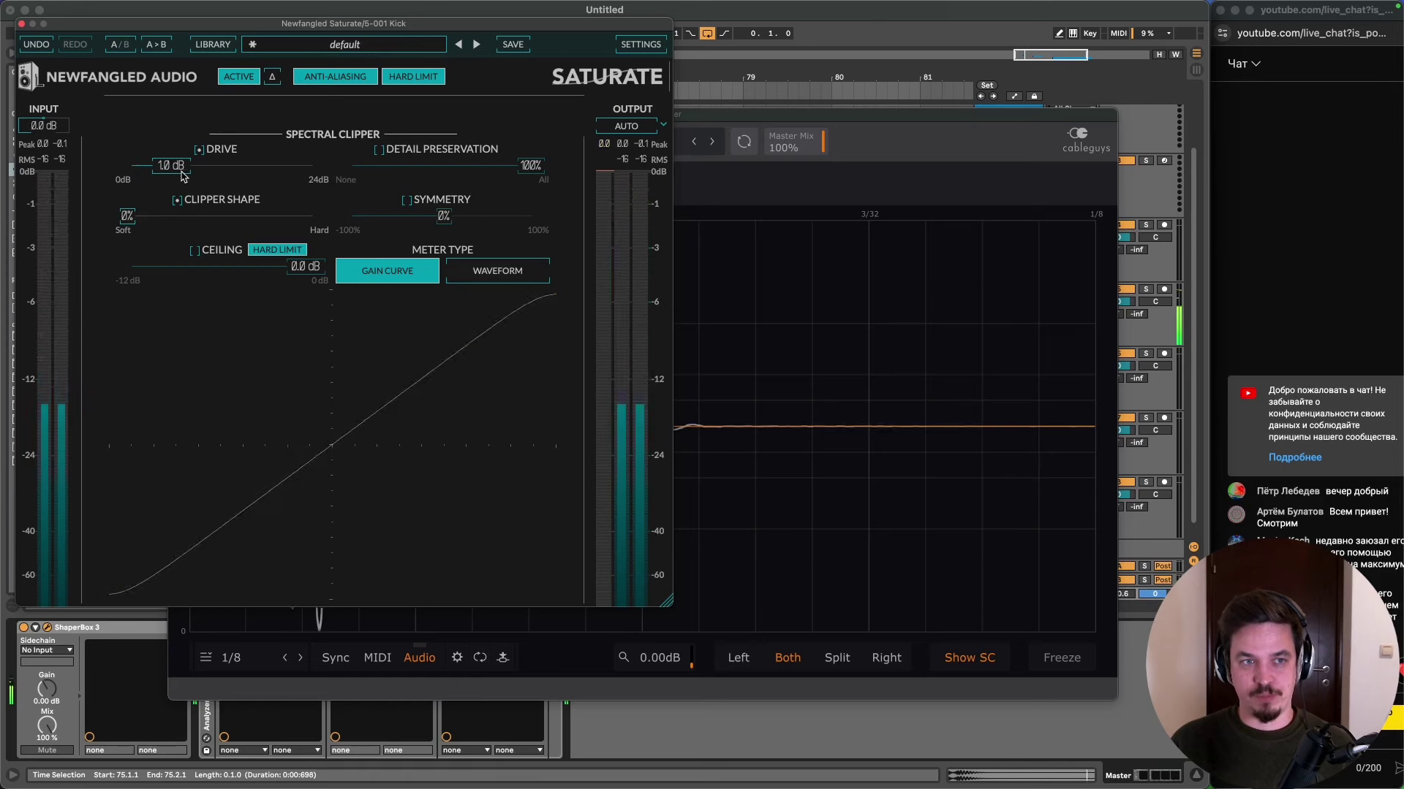
drag(141, 170, 237, 180)
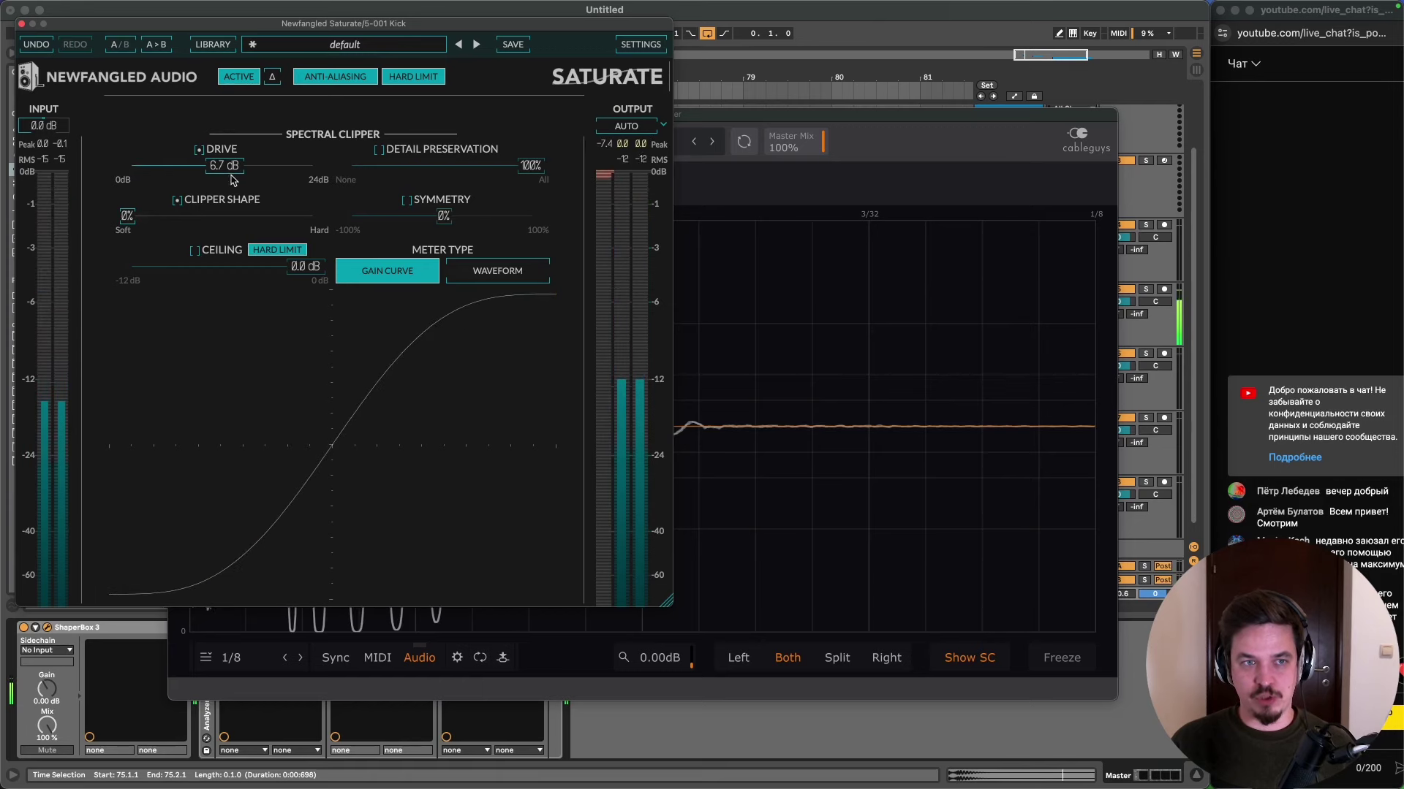
click(728, 176)
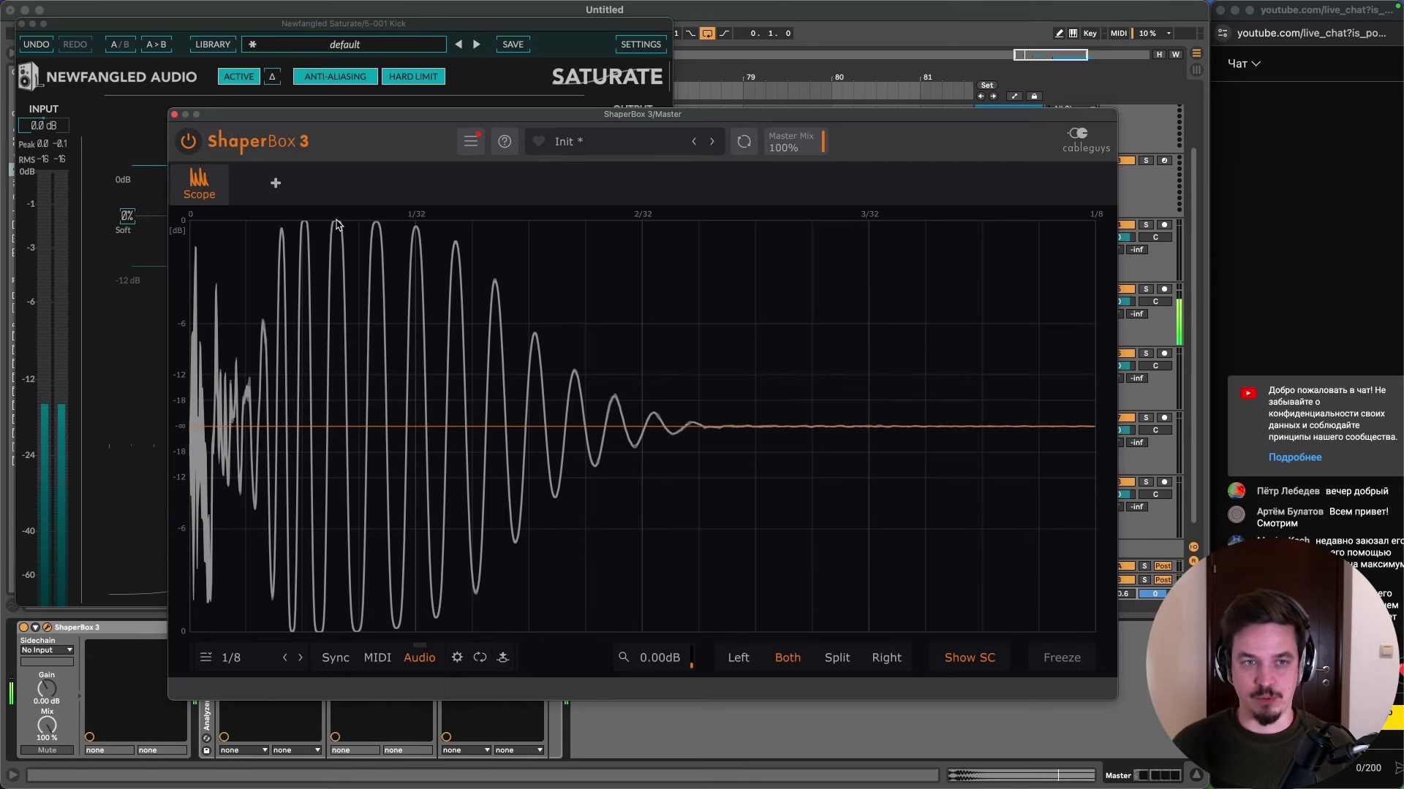
drag(342, 117, 348, 117)
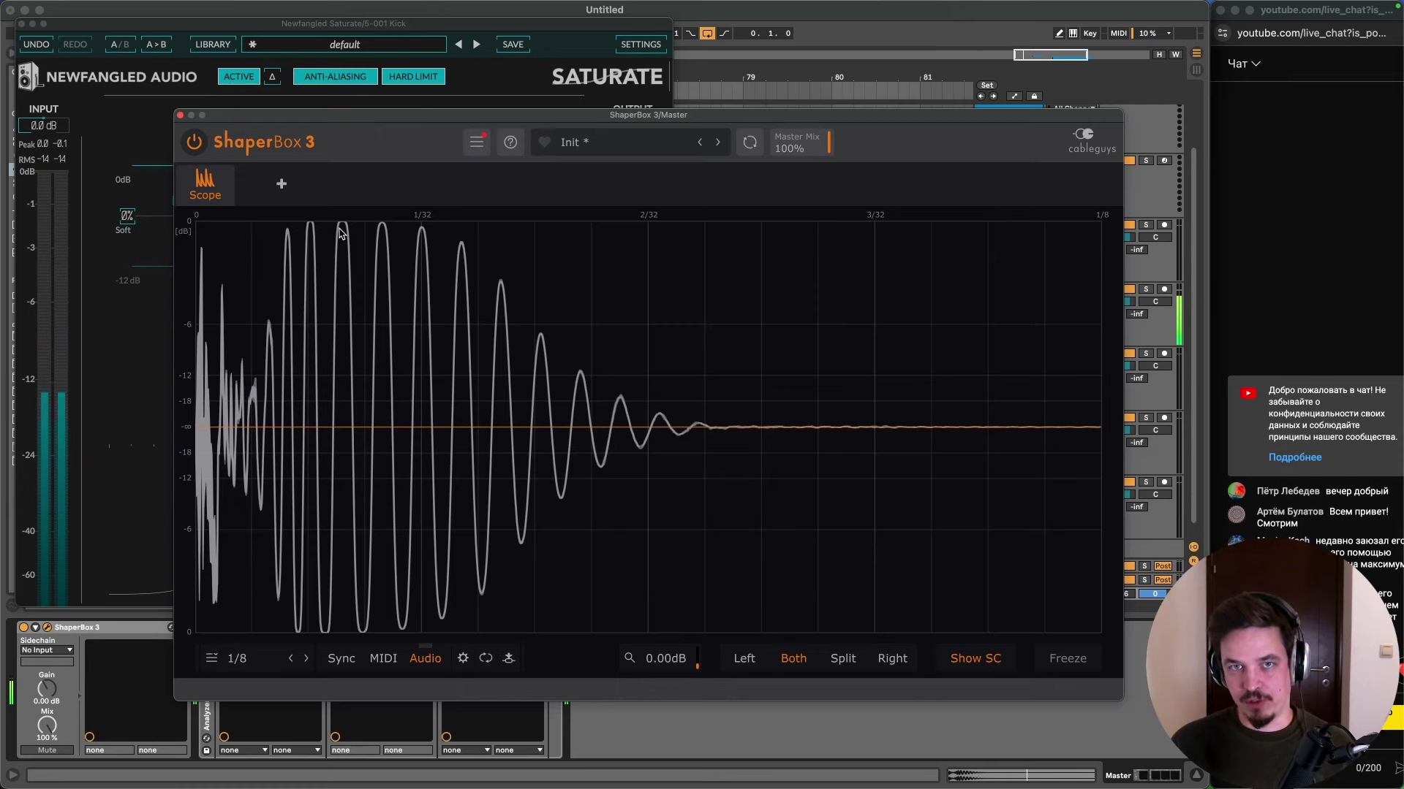
click(292, 661)
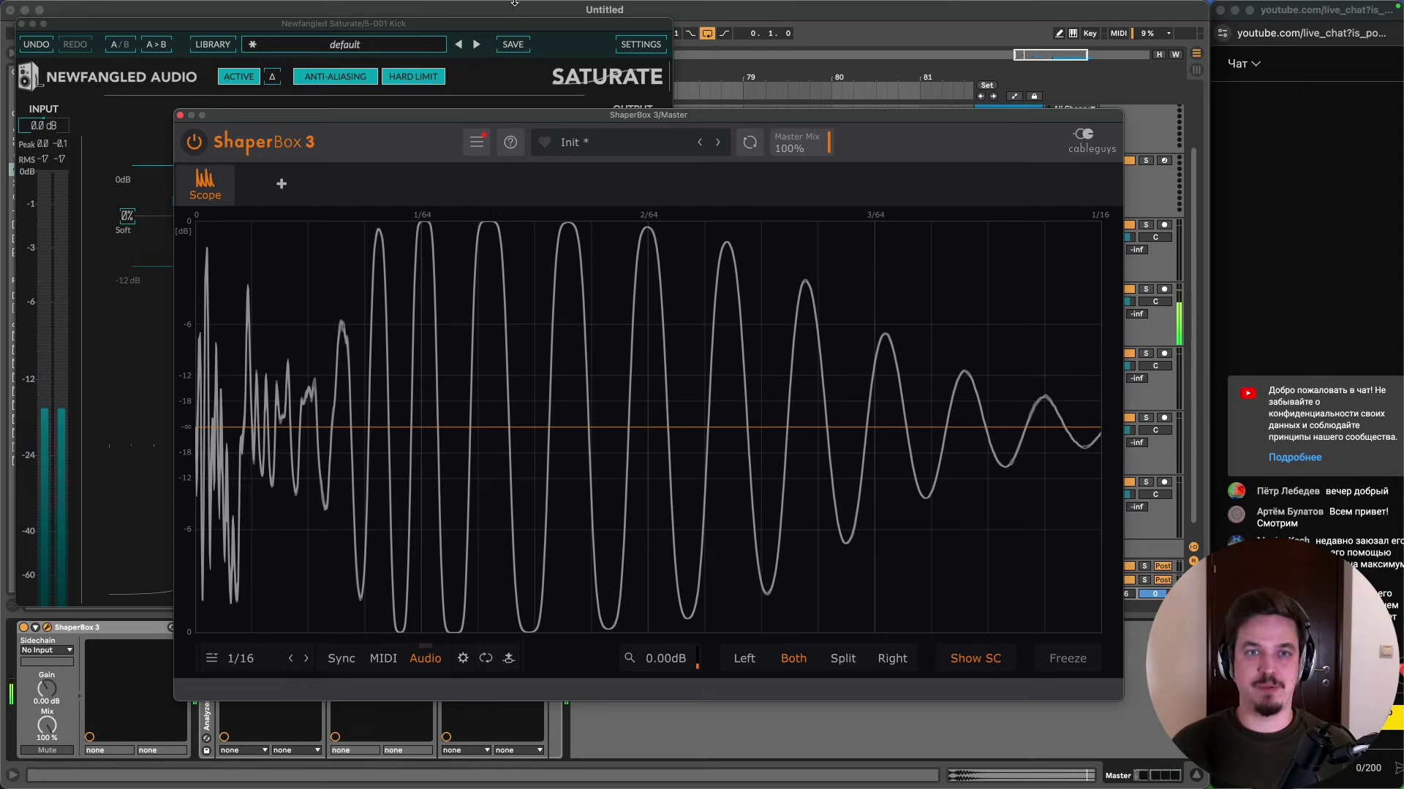
- Rearrange the Saturate and scope windows, set the clipper shape to 100% hard, and bring the scope forward to inspect the kick
drag(511, 31, 350, 50)
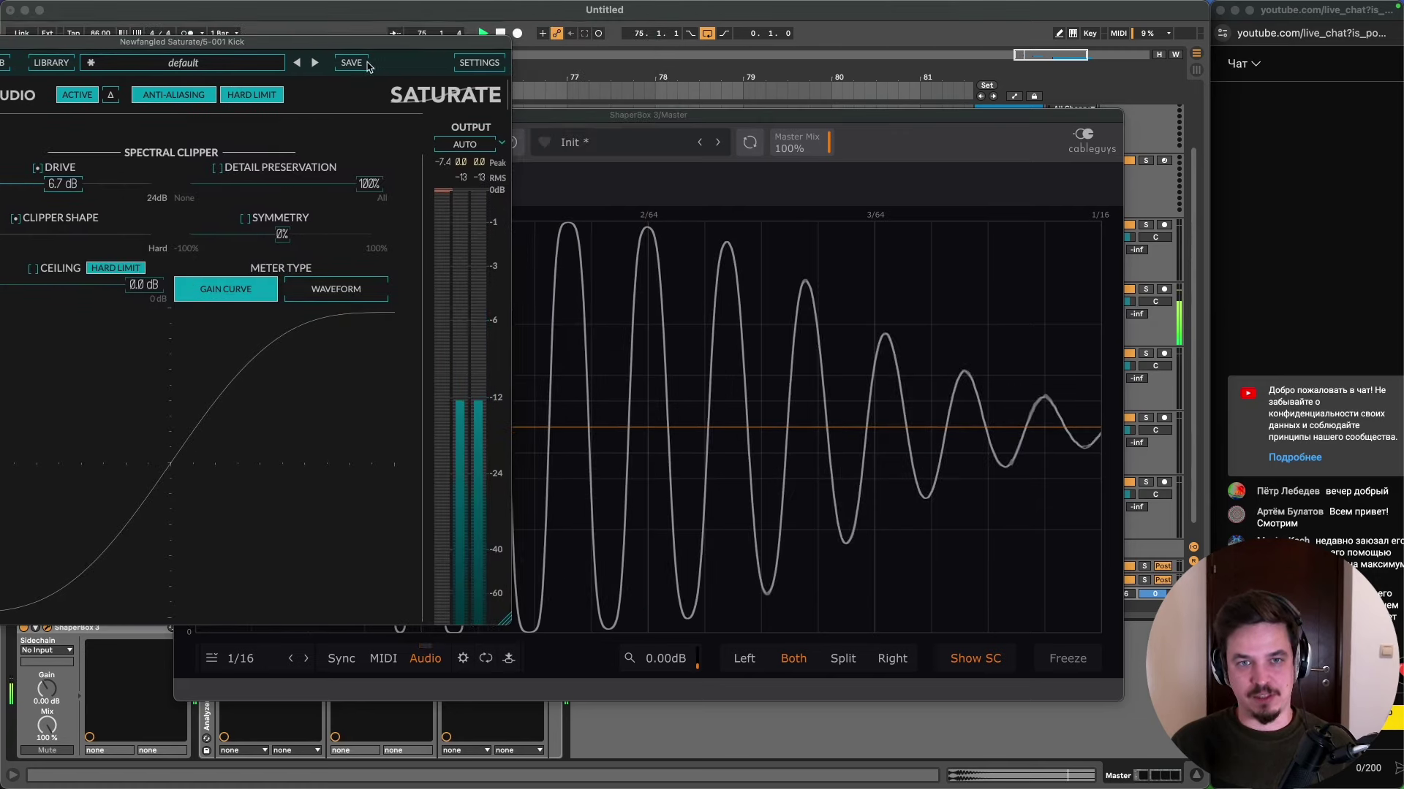
click(545, 120)
drag(544, 119, 583, 112)
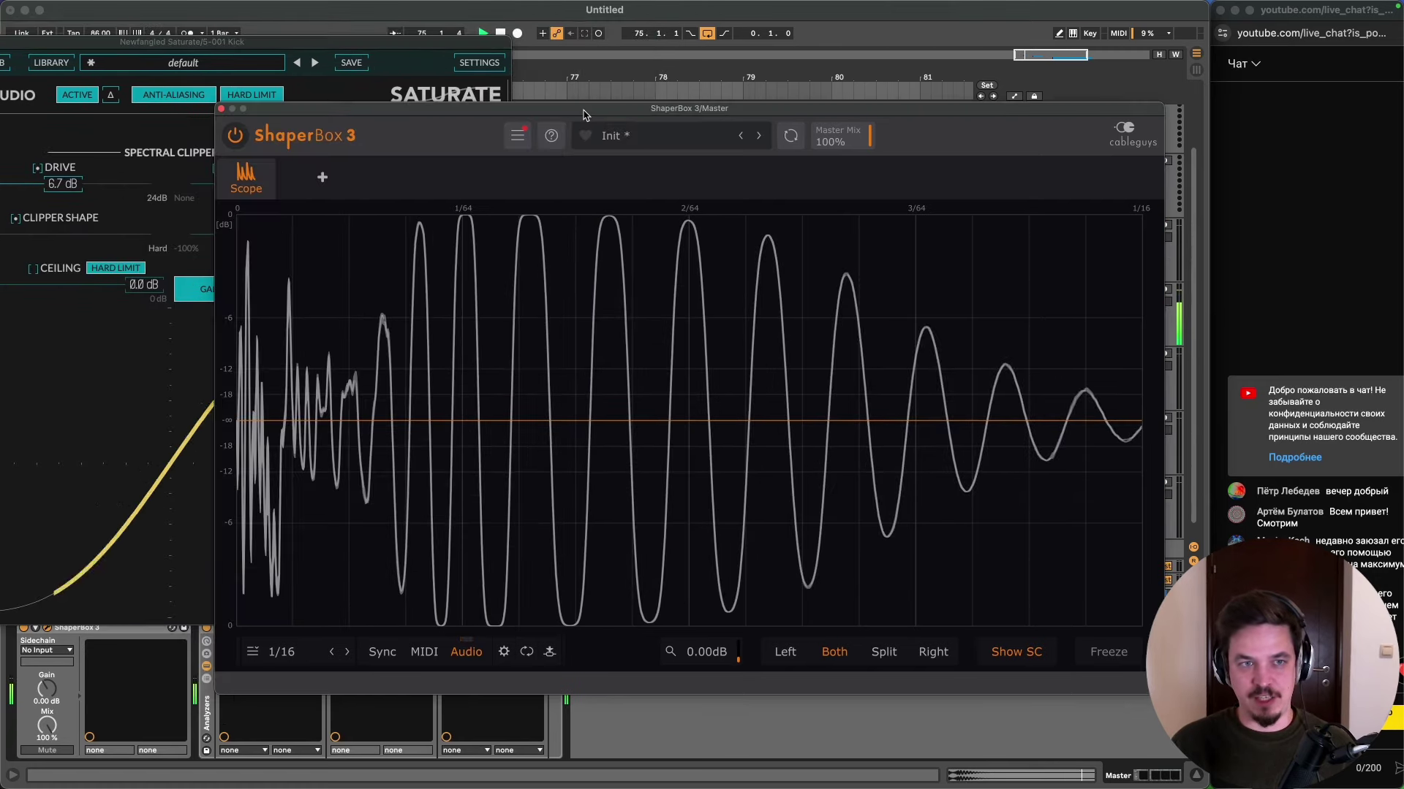
click(418, 44)
drag(418, 44, 438, 44)
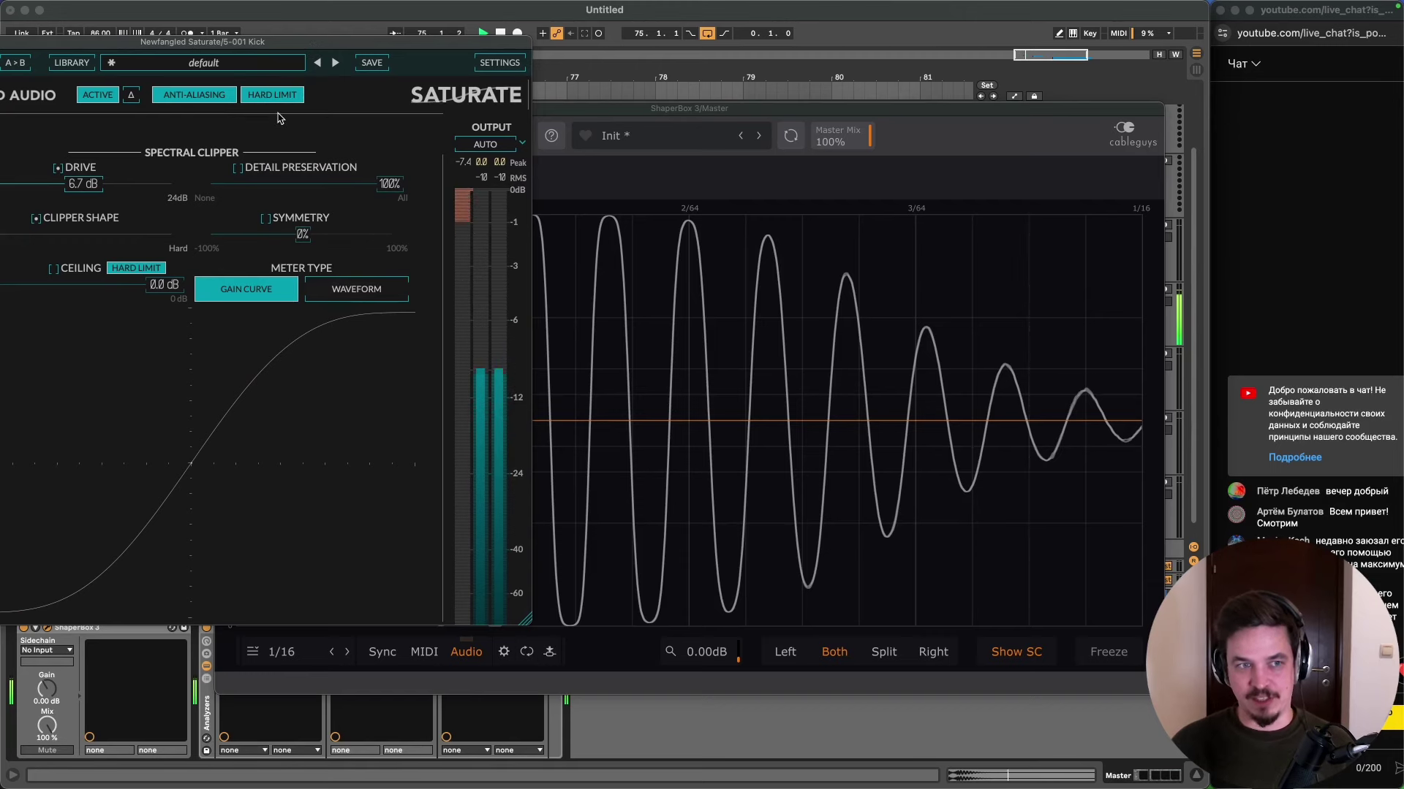
drag(292, 55, 357, 57)
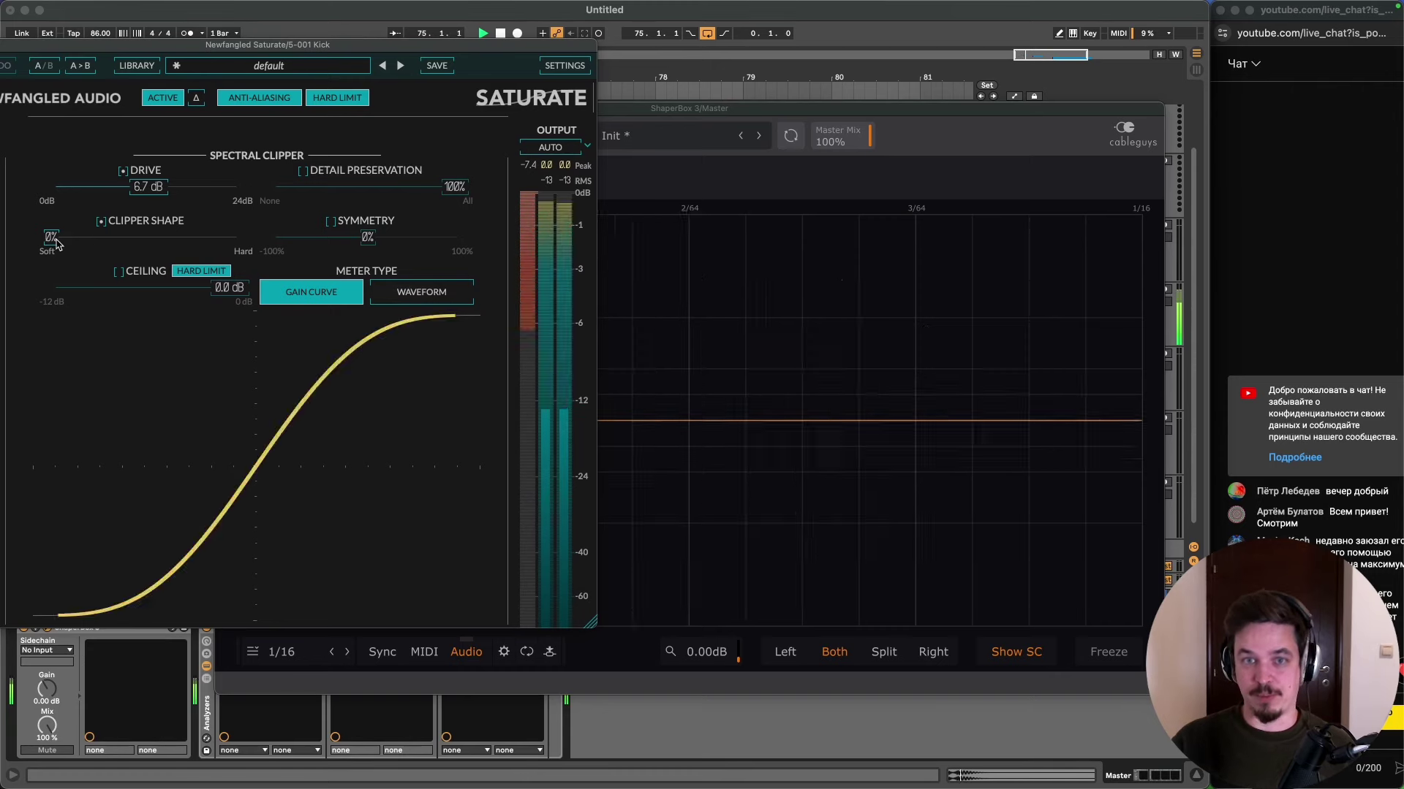
drag(56, 243, 242, 250)
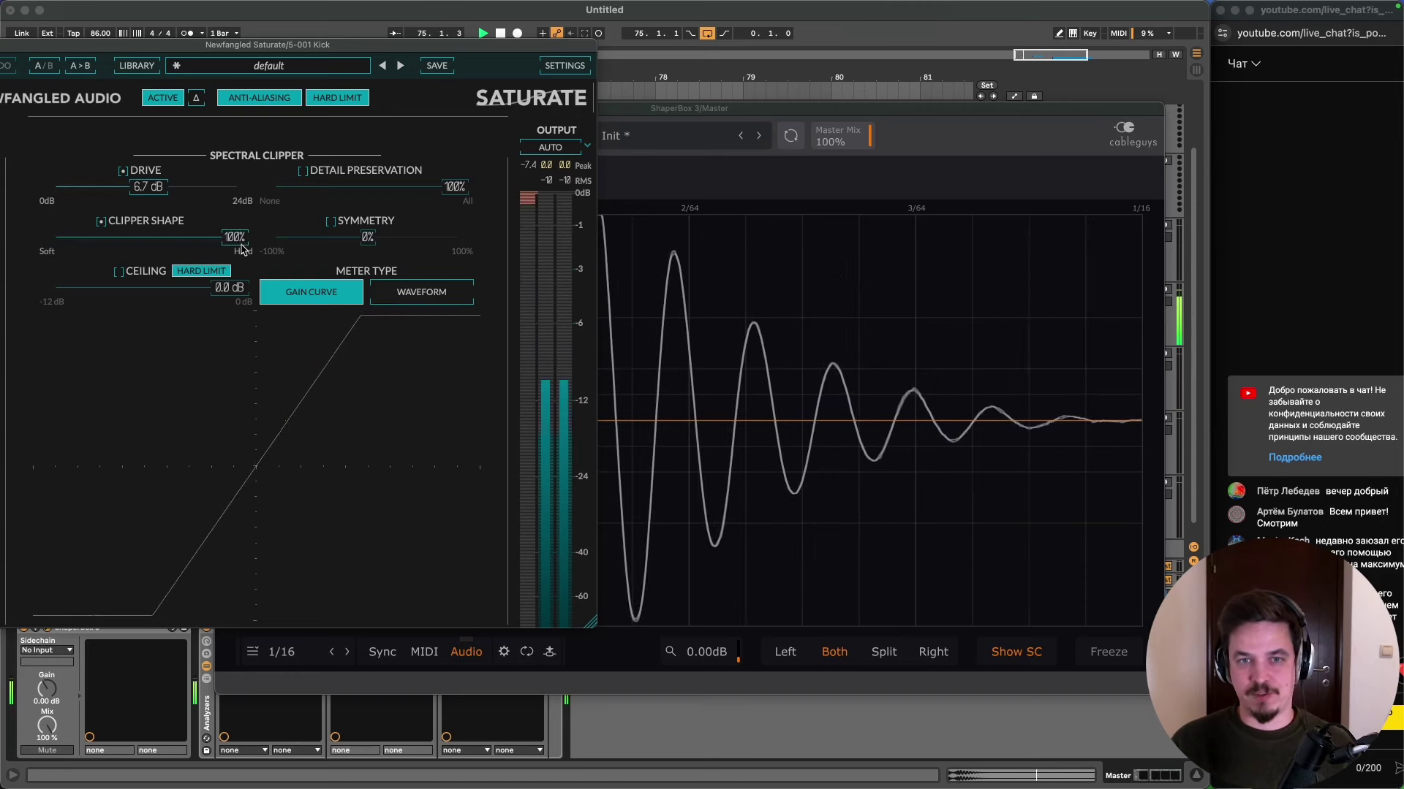
click(438, 664)
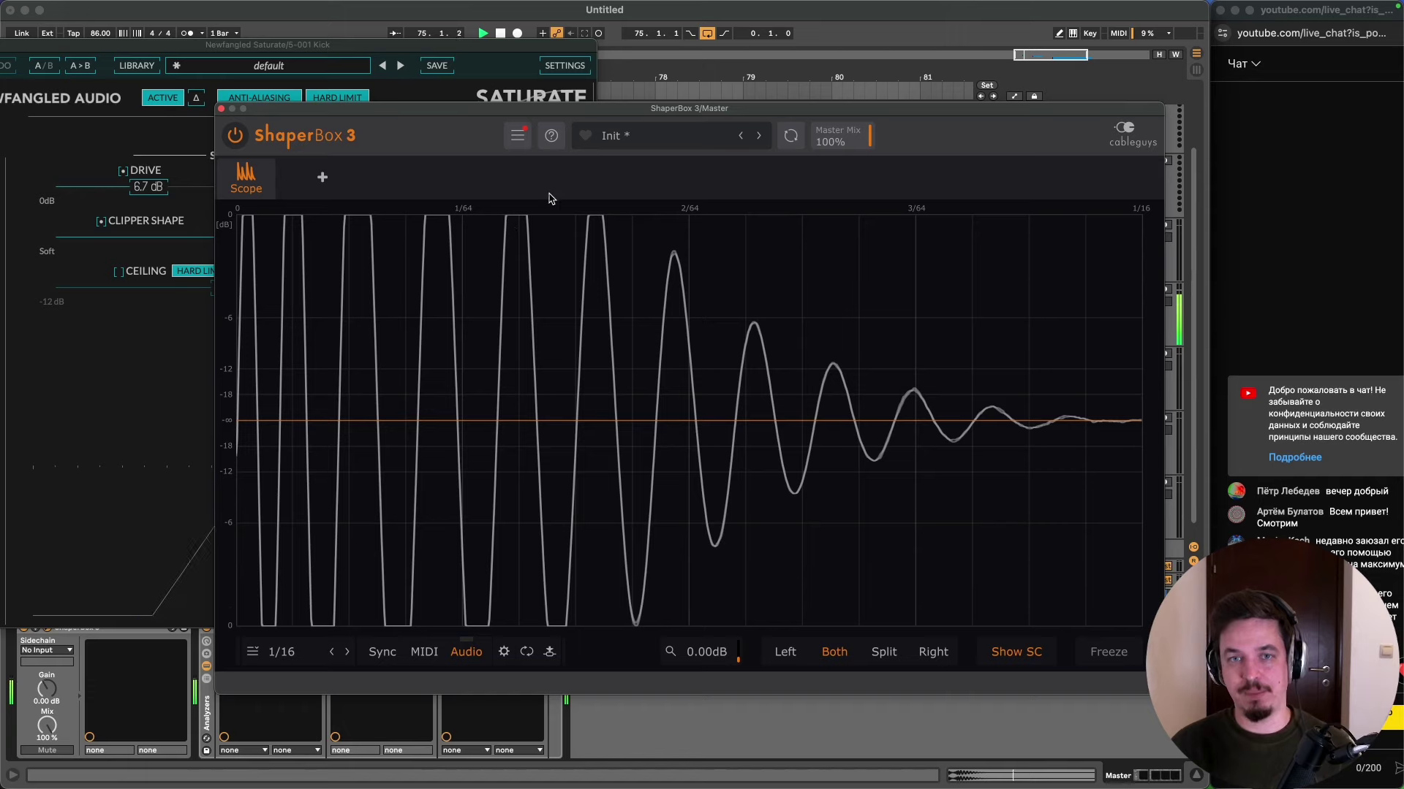
- Reset the Master volume and Saturate's drive to 0.0 dB, and replay the kick with both windows repositioned and the scope in front
drag(580, 117, 496, 77)
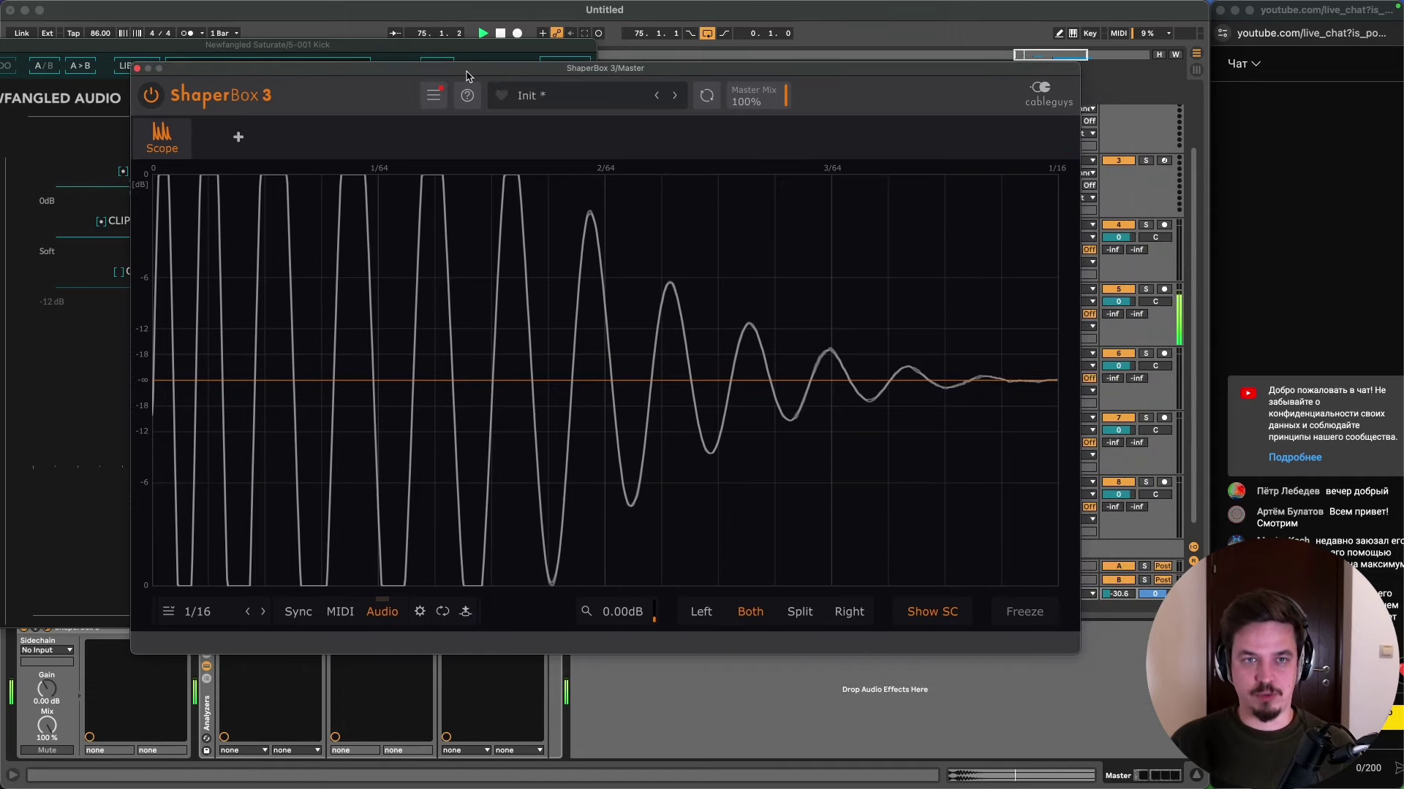
click(1118, 593)
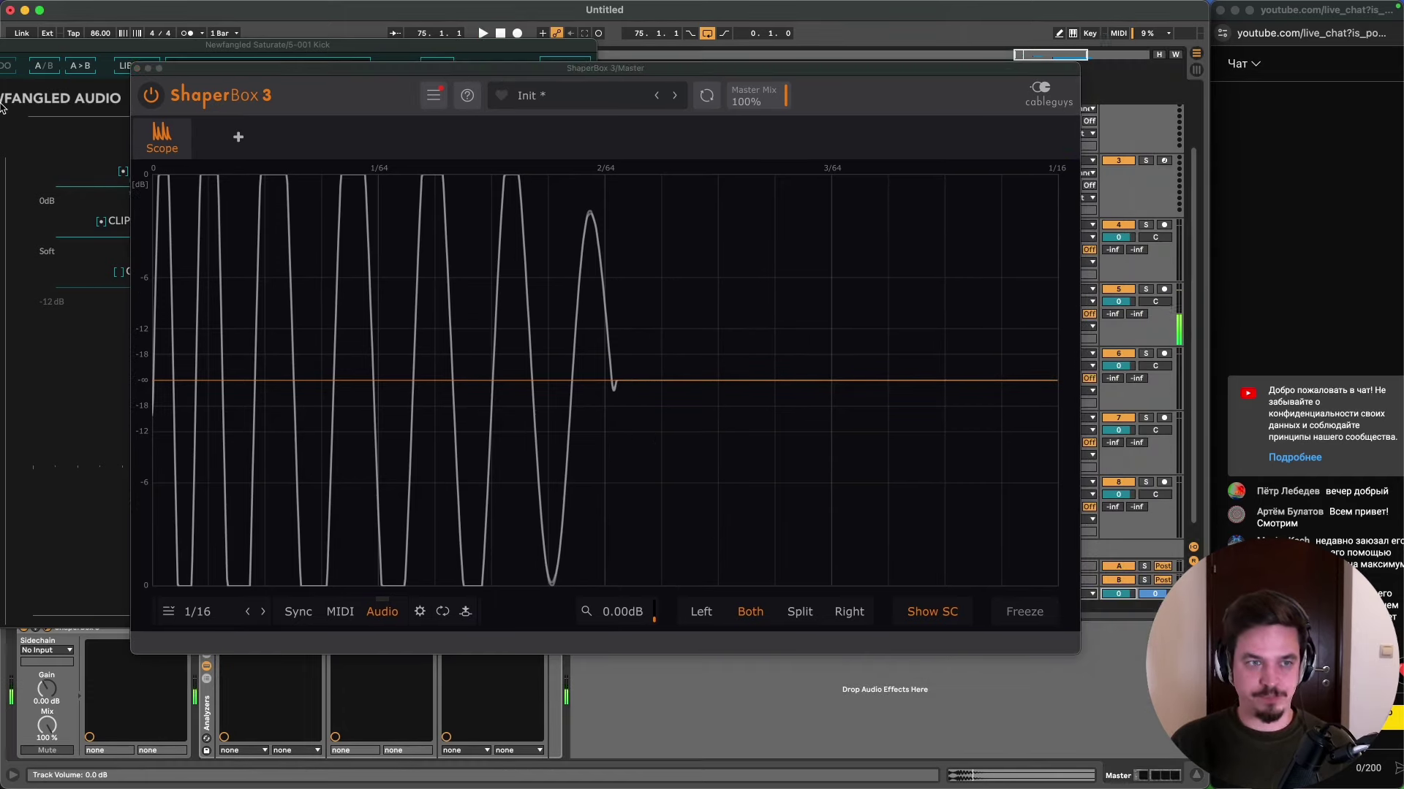
click(122, 155)
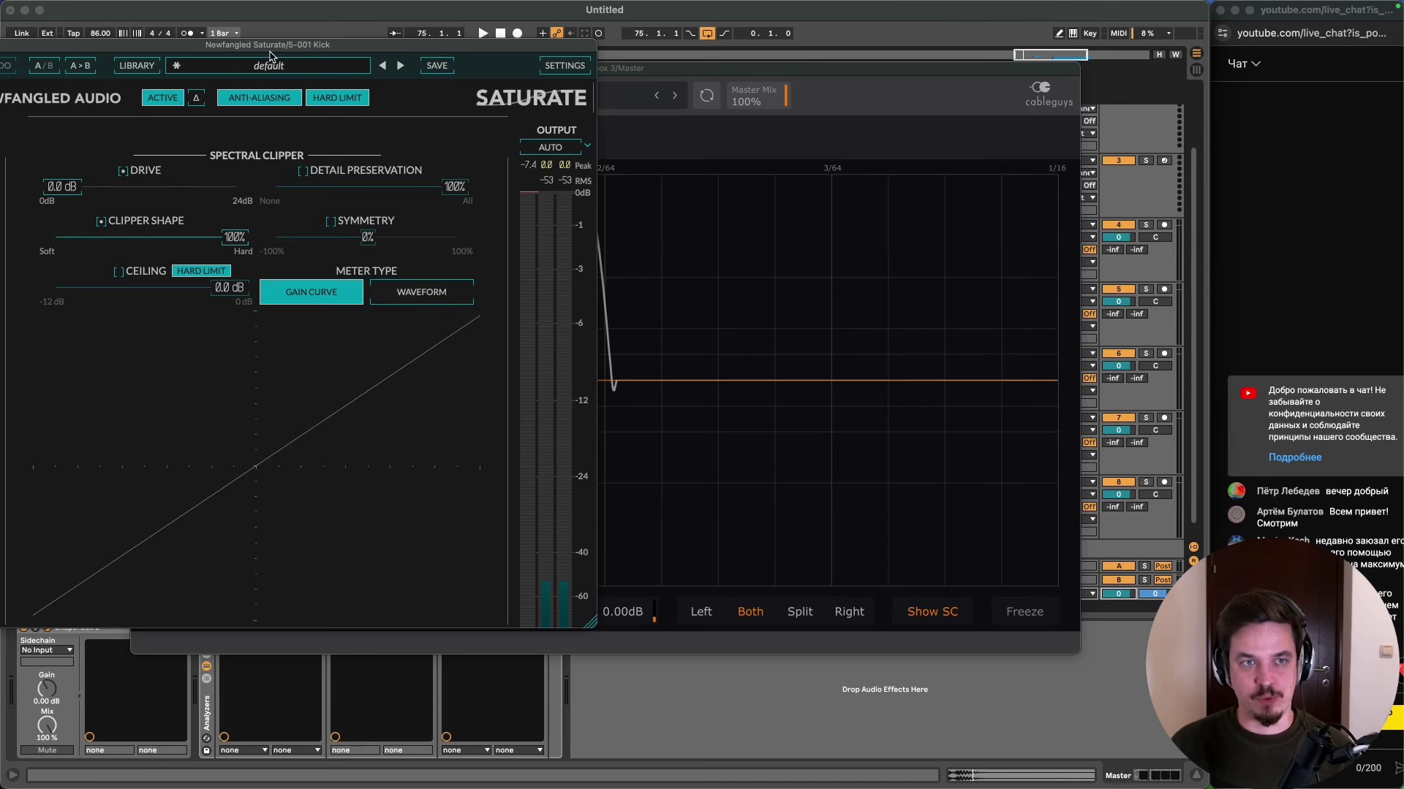
drag(270, 55, 348, 73)
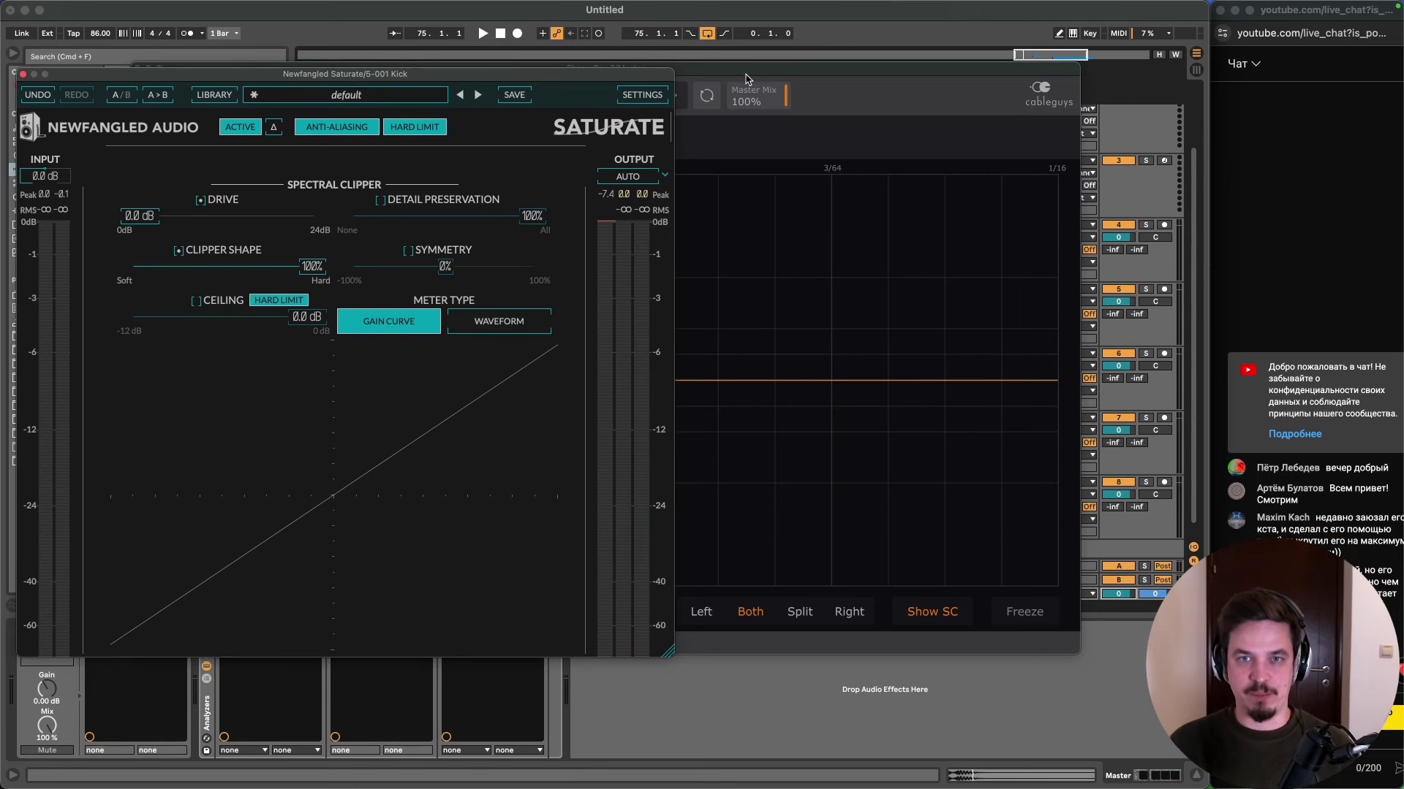
key(space)
click(841, 329)
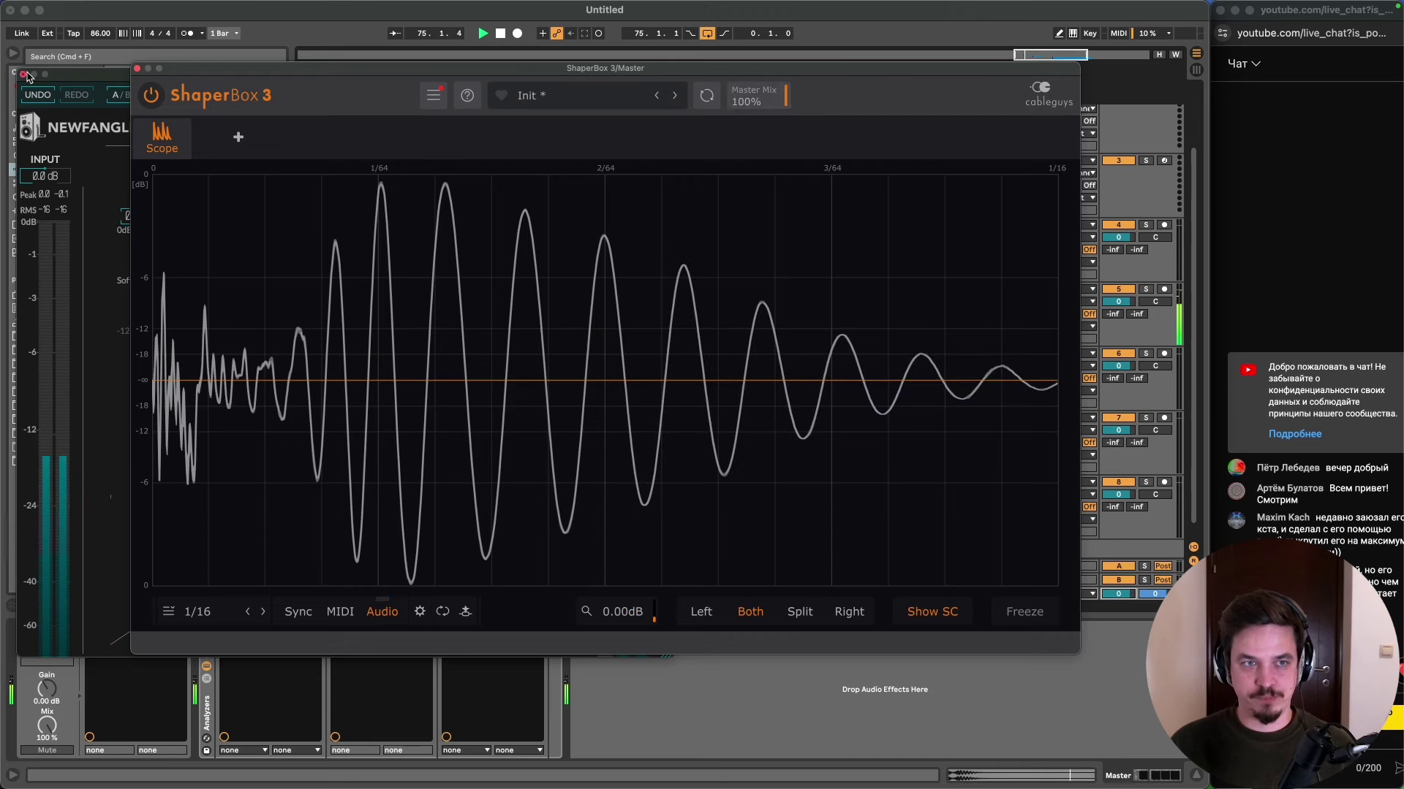
- Set Saturate's drive to 3.0 dB and compare the kick's peaks in the scope at clipper shapes of 100% and 0%
click(124, 149)
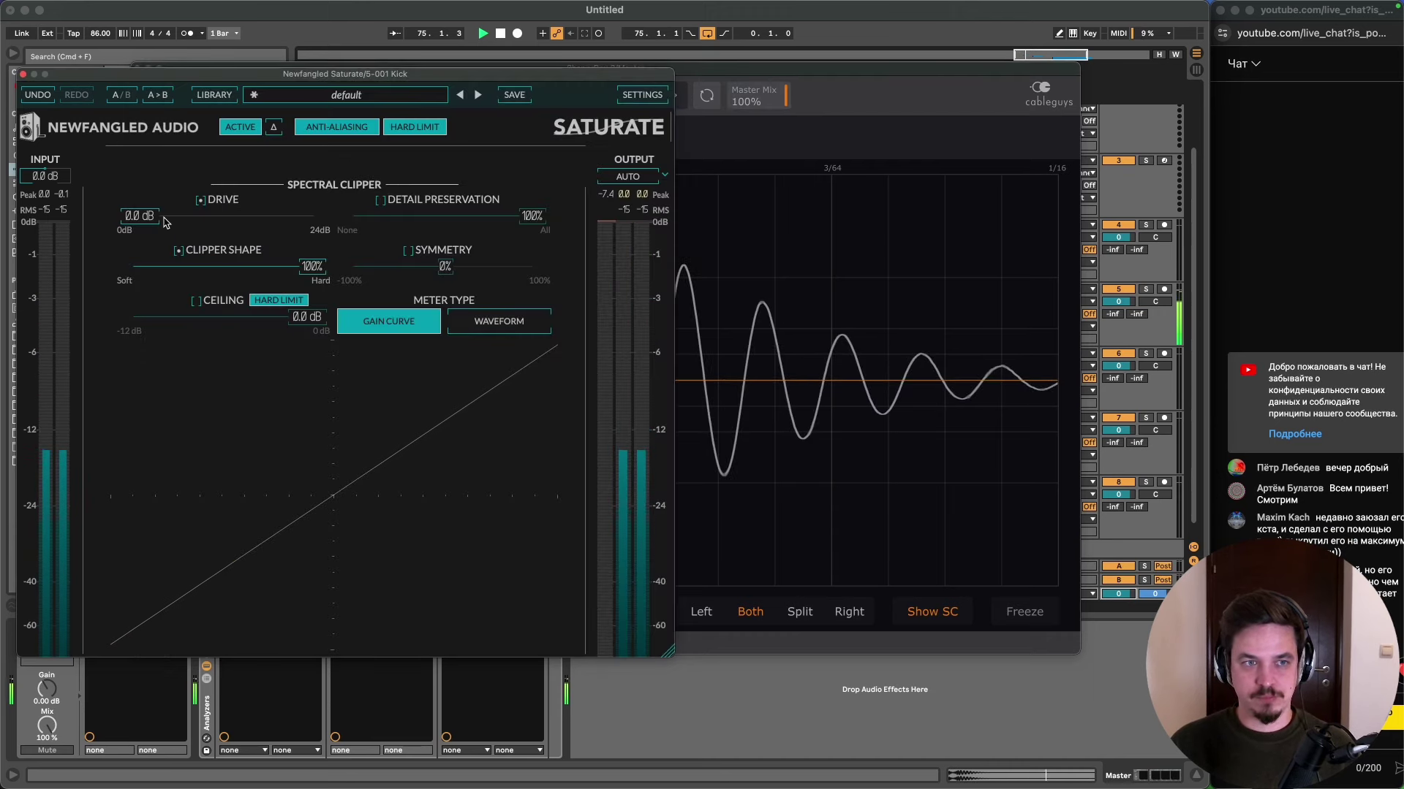
drag(164, 222, 224, 227)
click(461, 181)
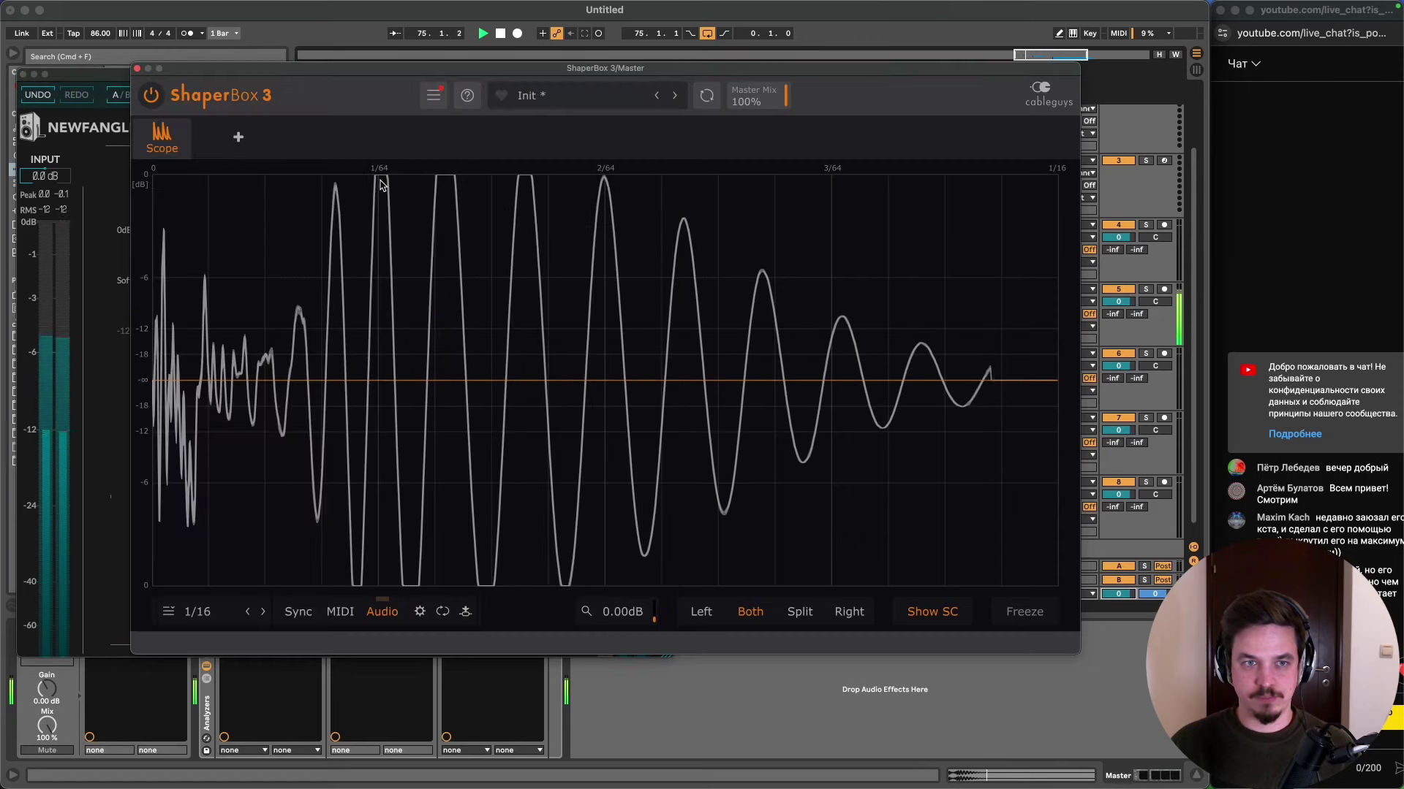
click(95, 82)
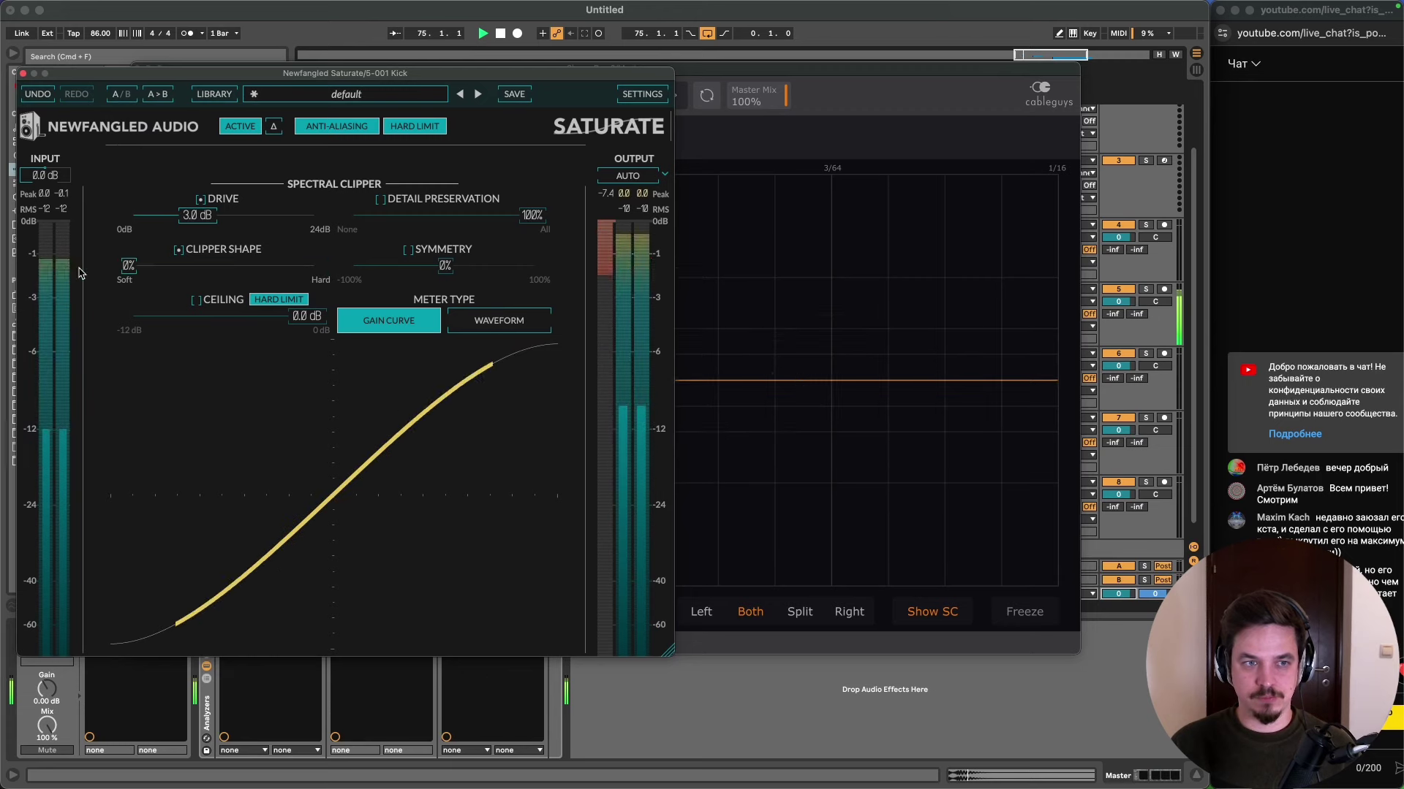
click(923, 95)
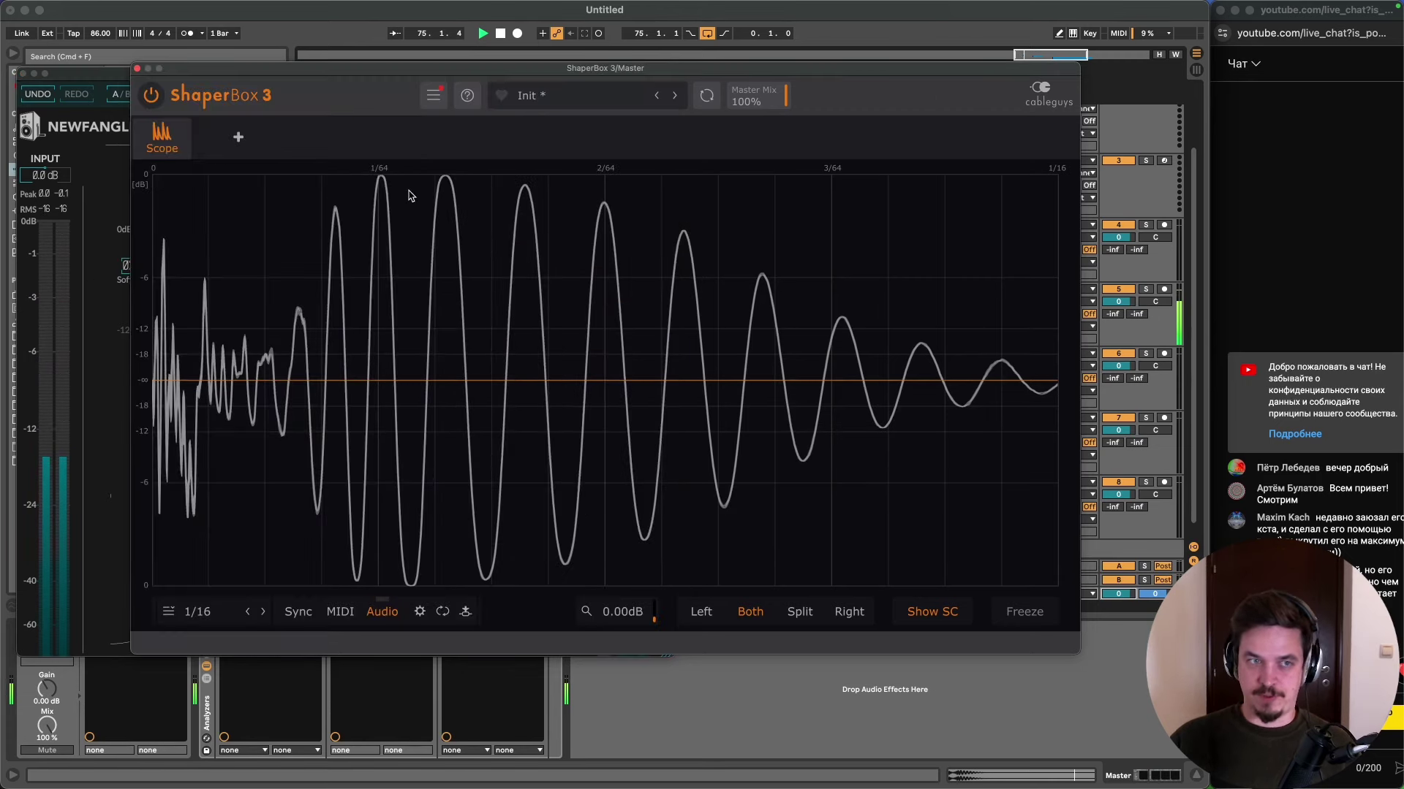
- Raise Saturate's drive to 4.9 dB and inspect the soft-clipped kick in the scope
click(87, 77)
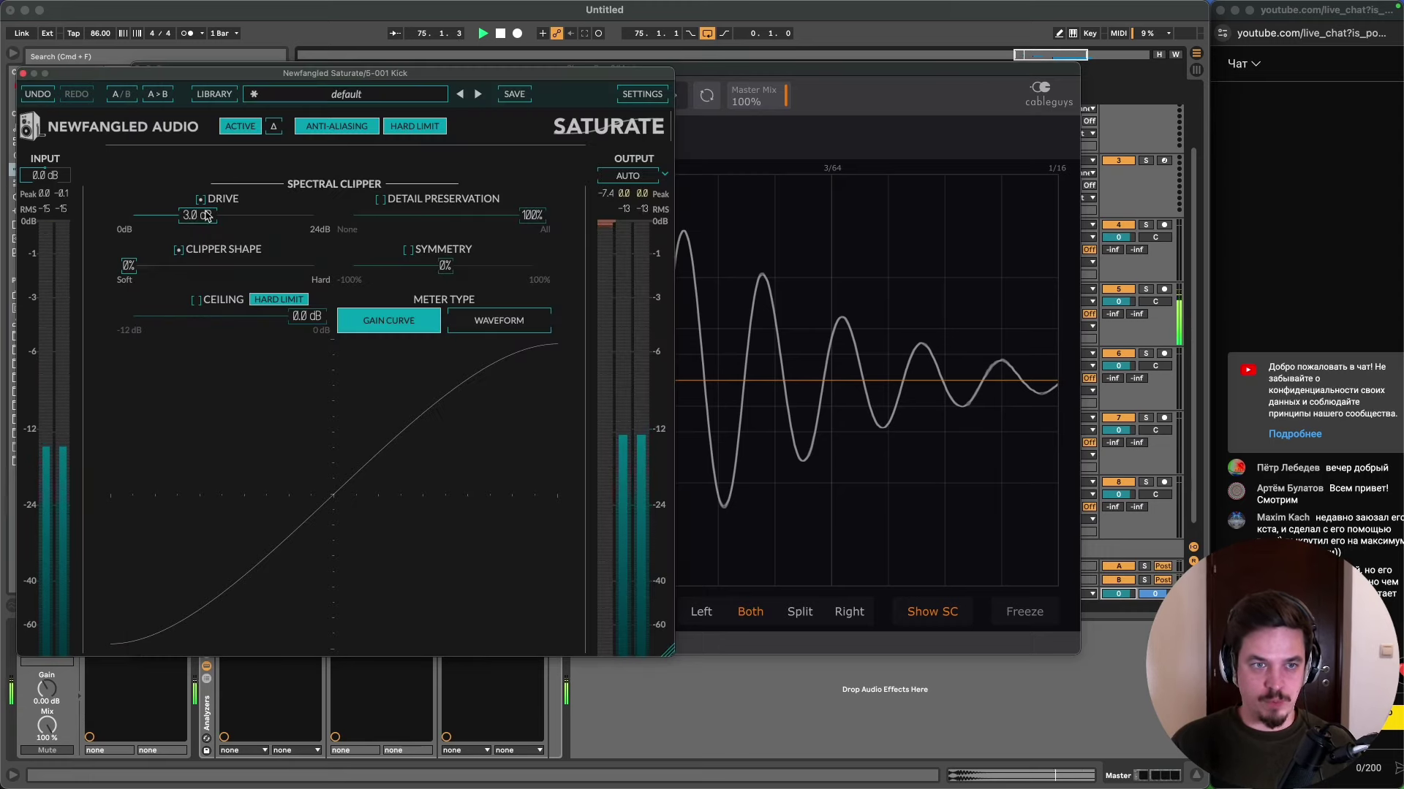
drag(208, 215, 226, 225)
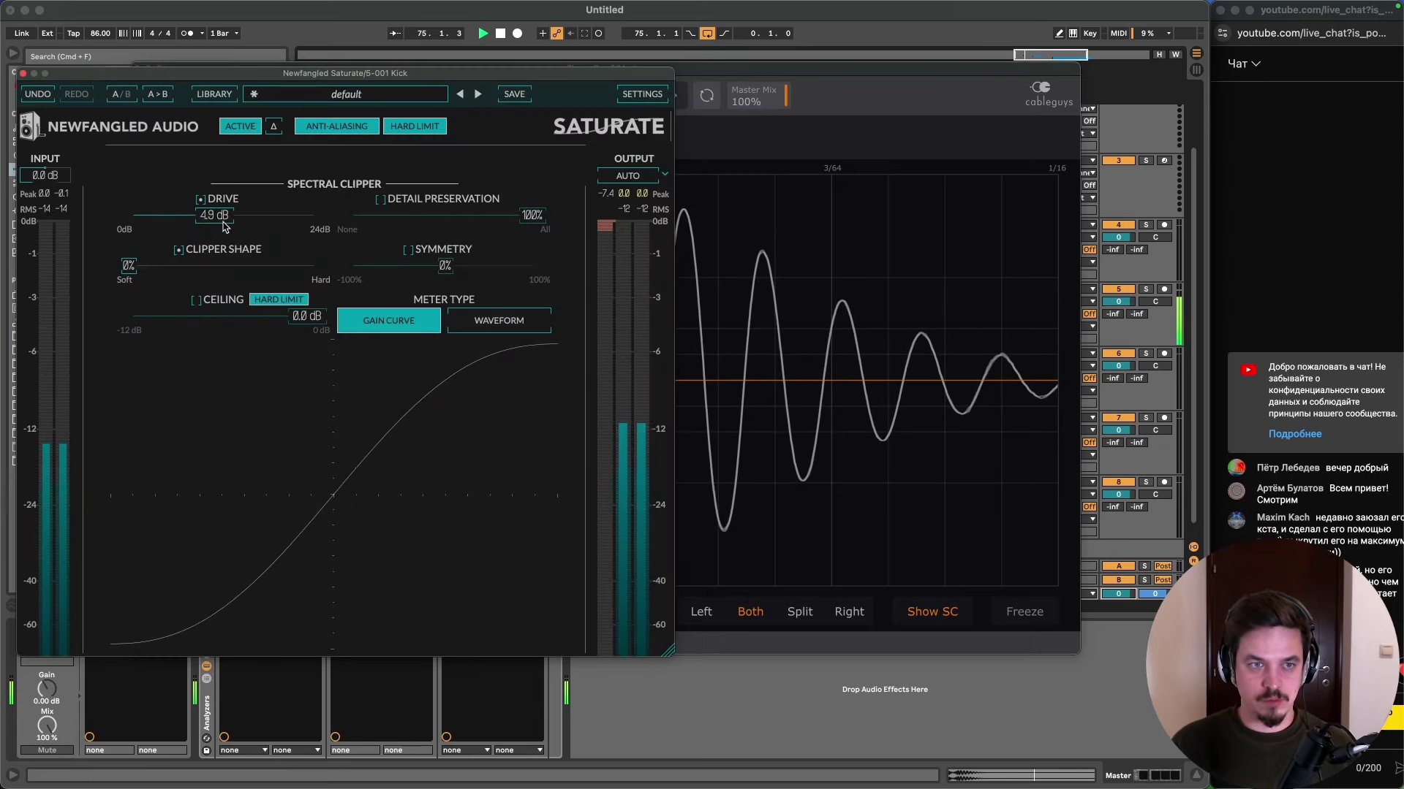
click(731, 219)
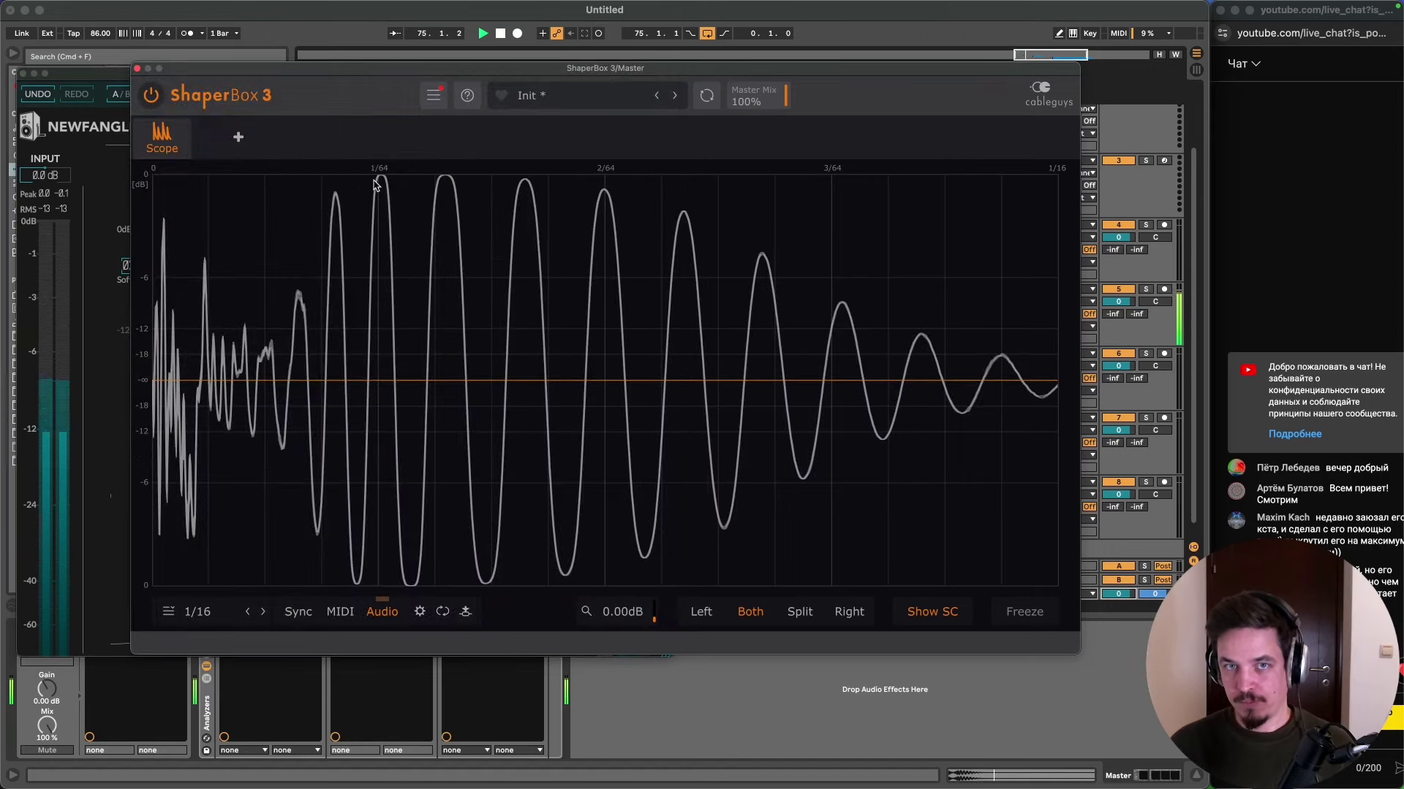
- Switch the clipper shape to 100% and back to 0% with Saturate placed below the scope's peaks, and lower the Master volume to -58.0 dB
click(106, 88)
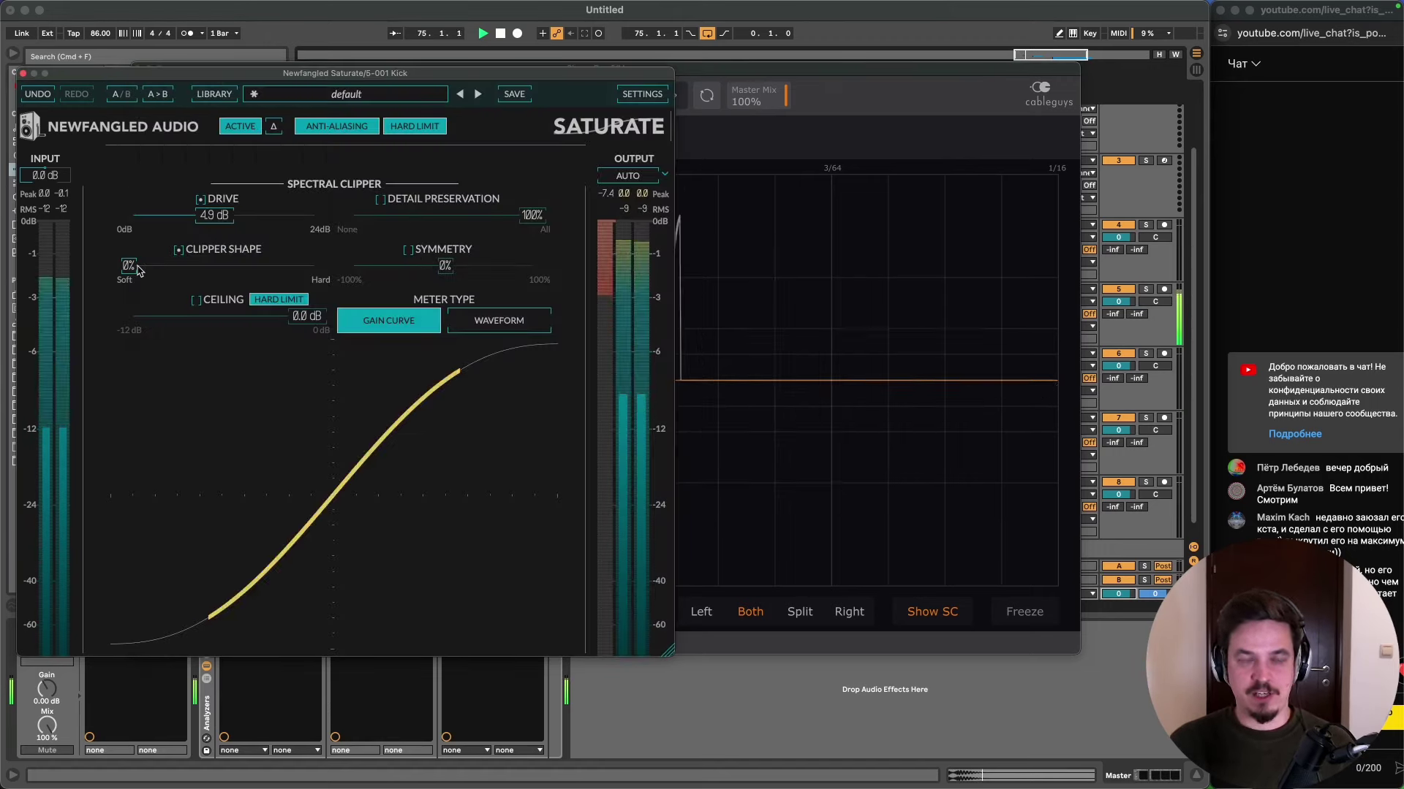
scroll(133, 271, up, 1)
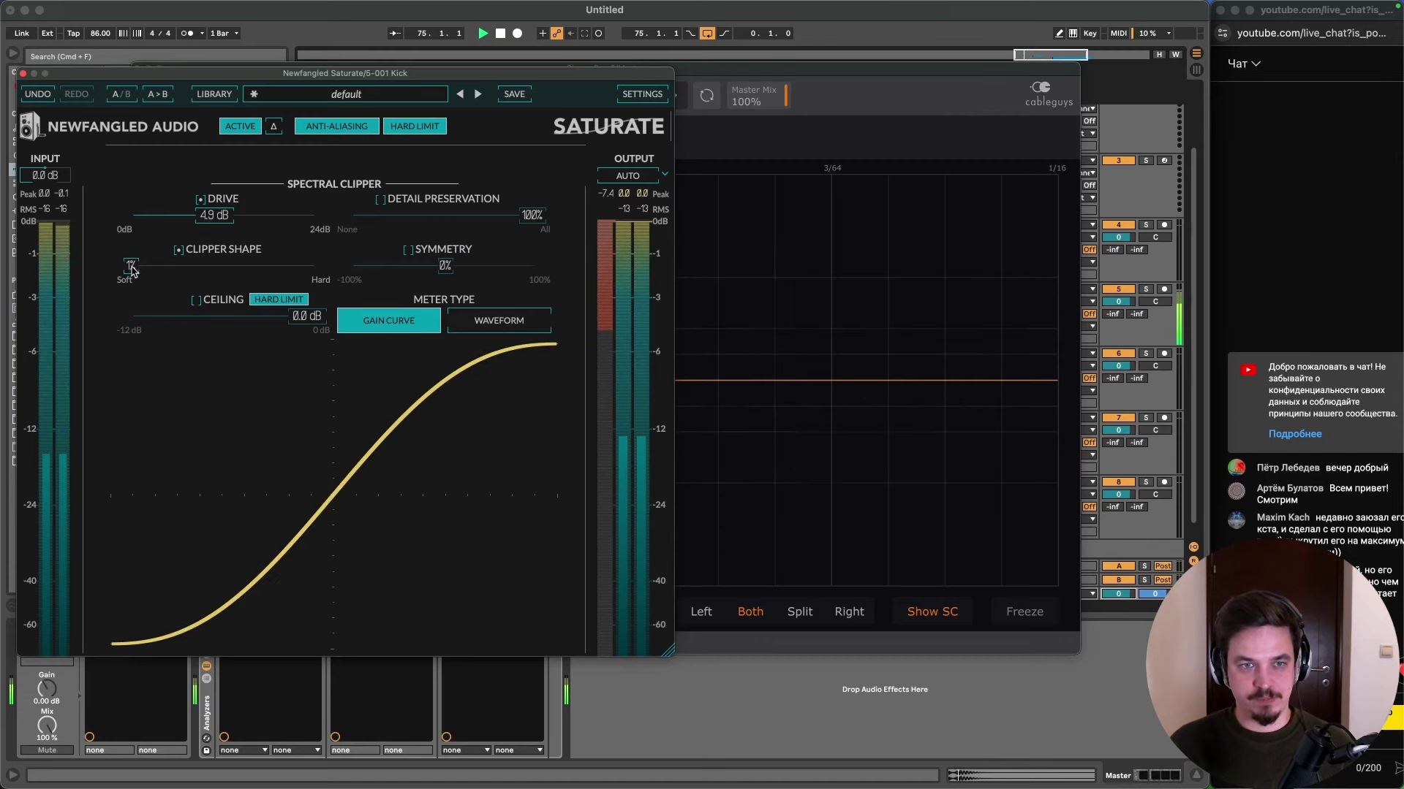
drag(132, 270, 431, 375)
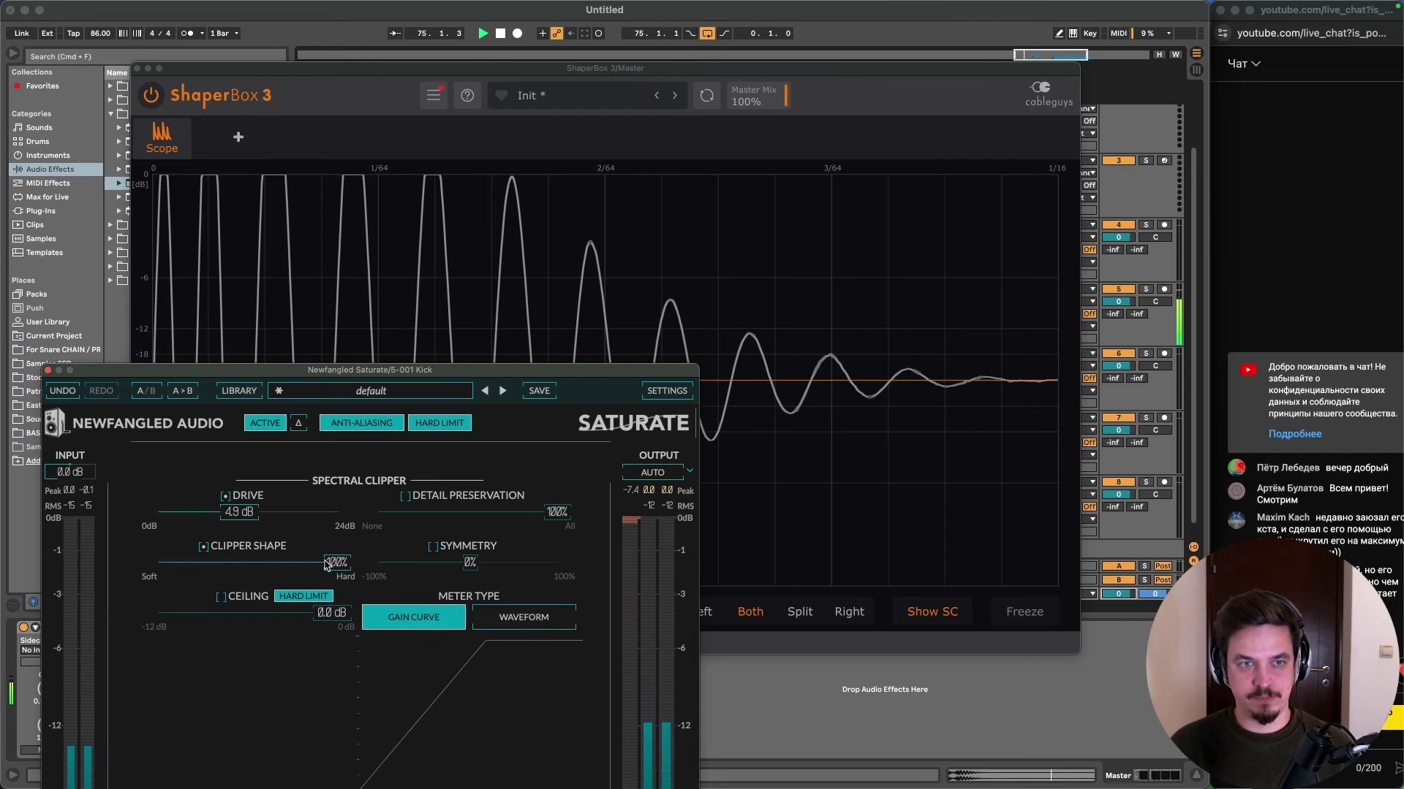
drag(326, 567, 150, 568)
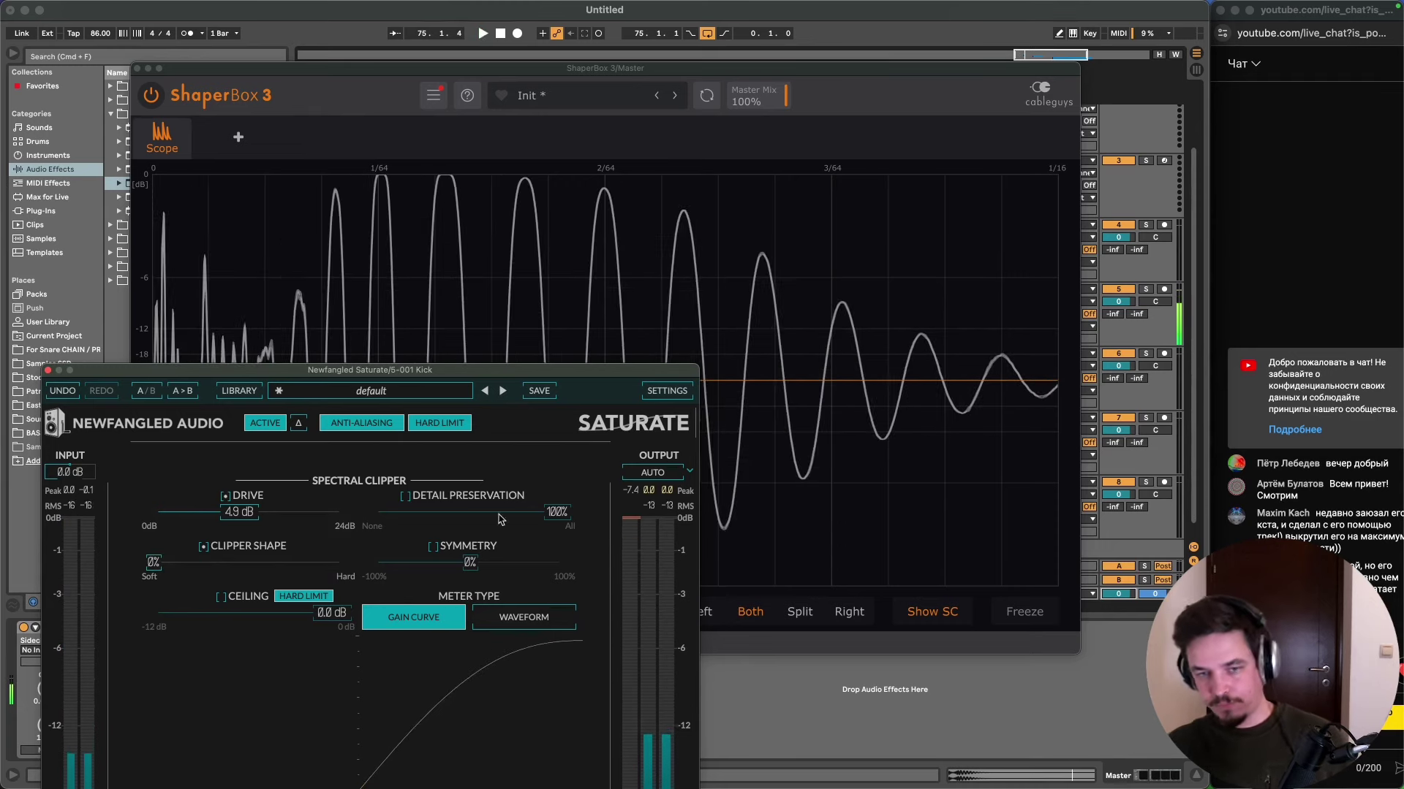
drag(1124, 594, 1124, 636)
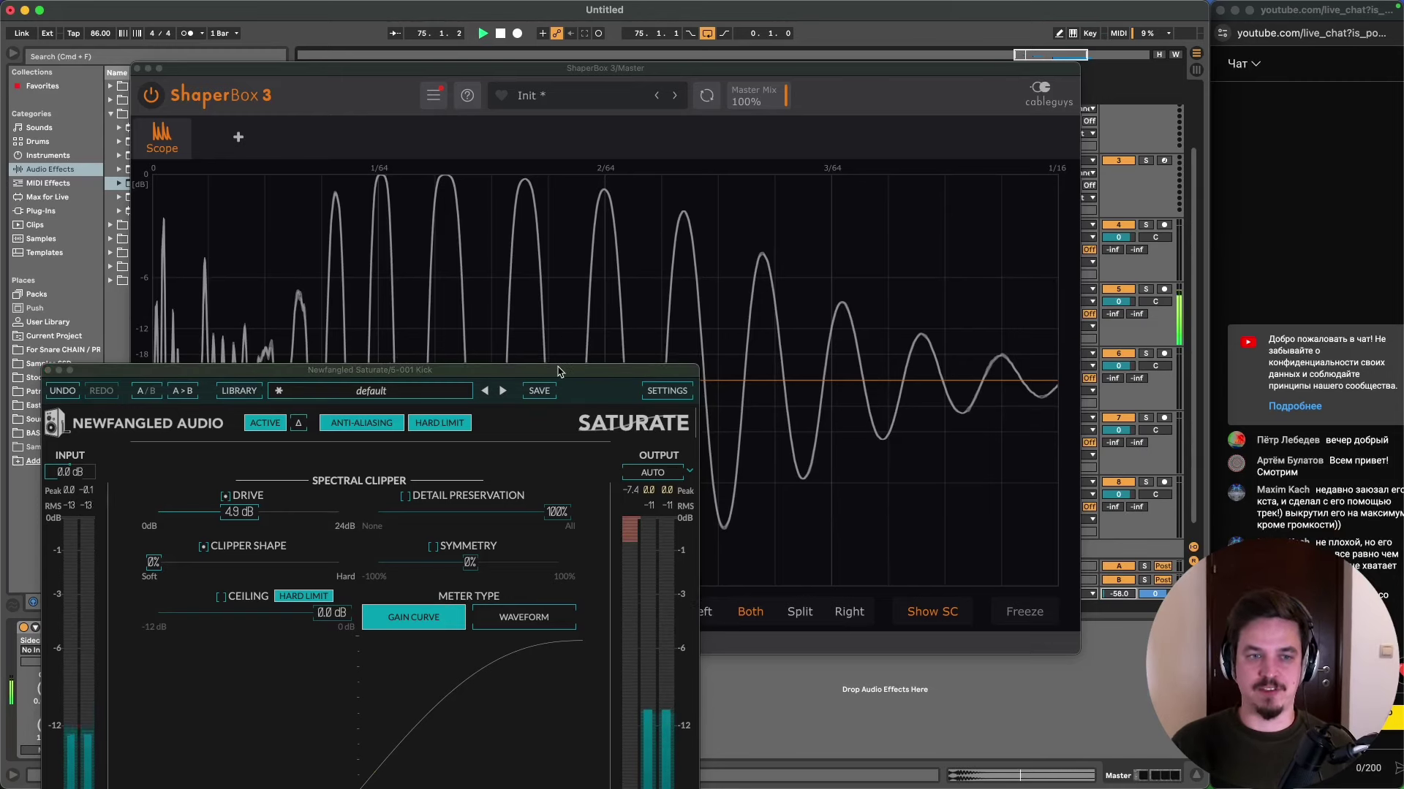
- Sweep the clipper shape through 66%, 0%, 95% and 91% with the scope's peaks in view, and set it to 87%
drag(559, 369, 583, 228)
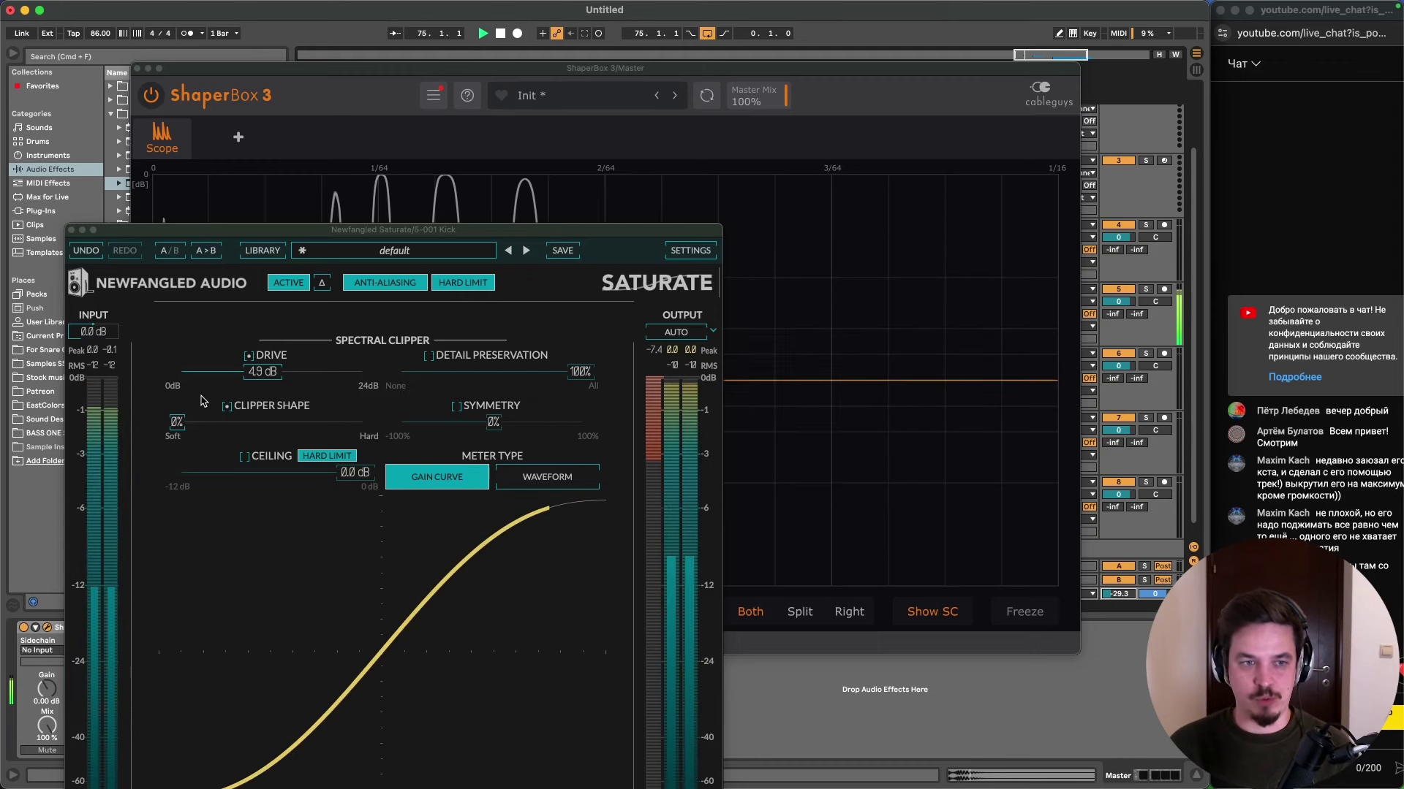
drag(186, 424, 304, 431)
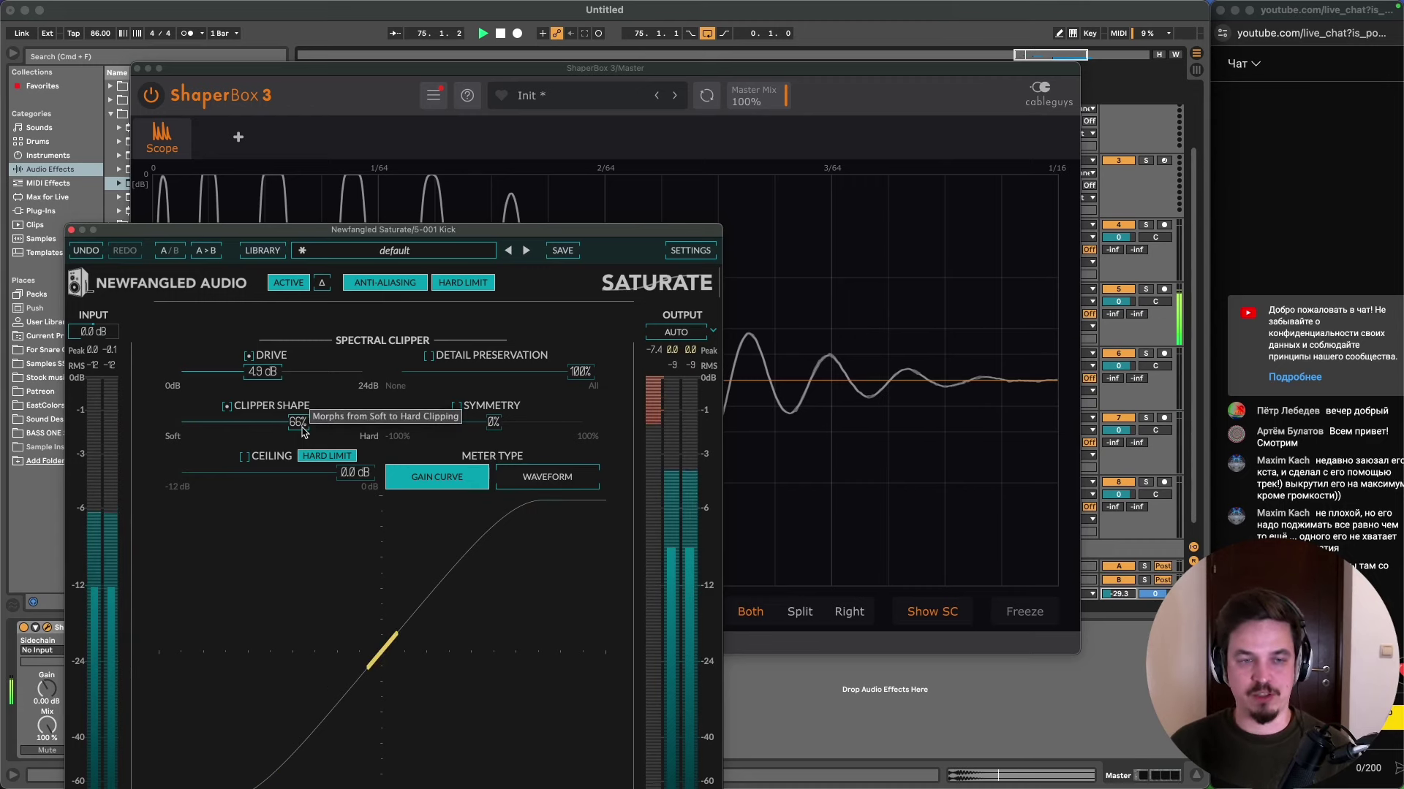
drag(303, 431, 149, 423)
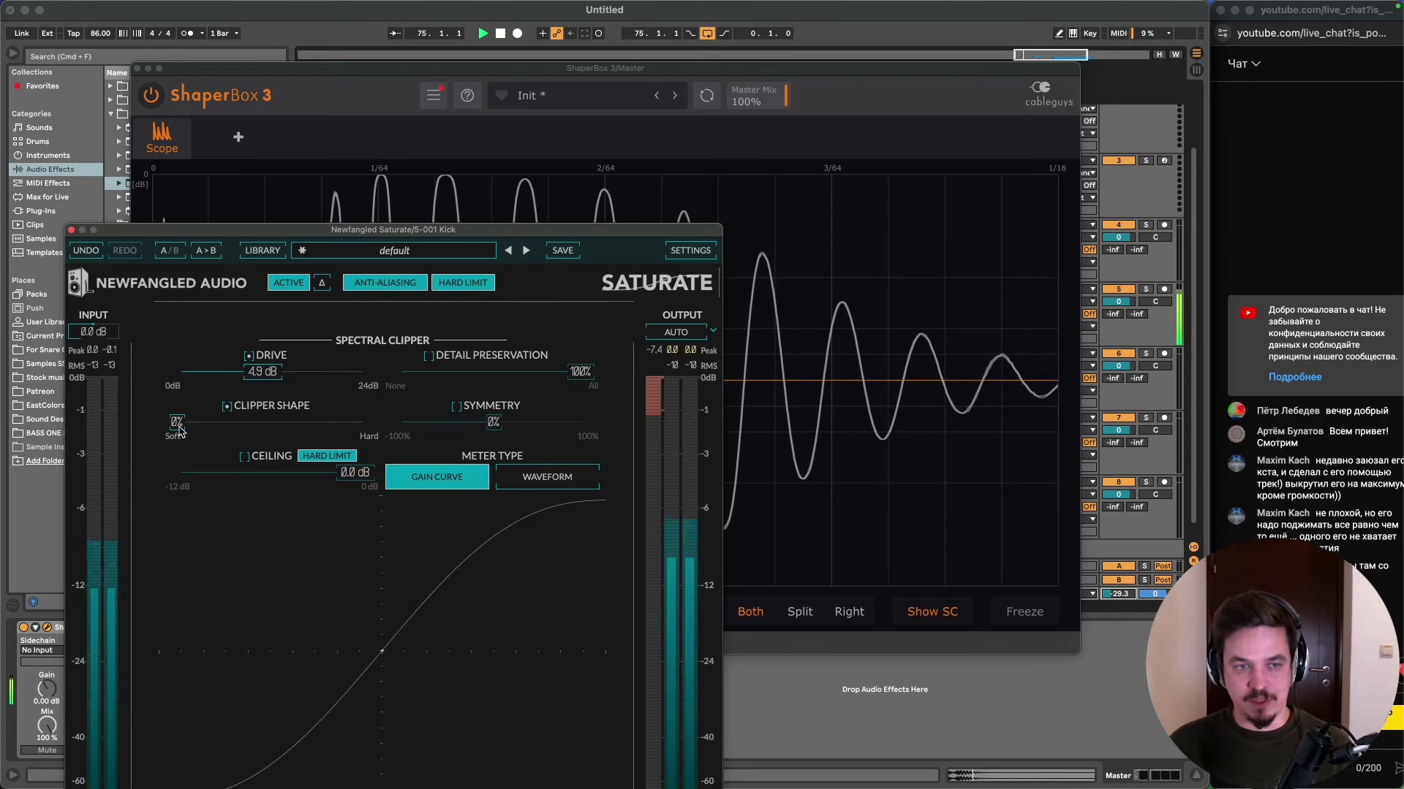
drag(179, 430, 353, 435)
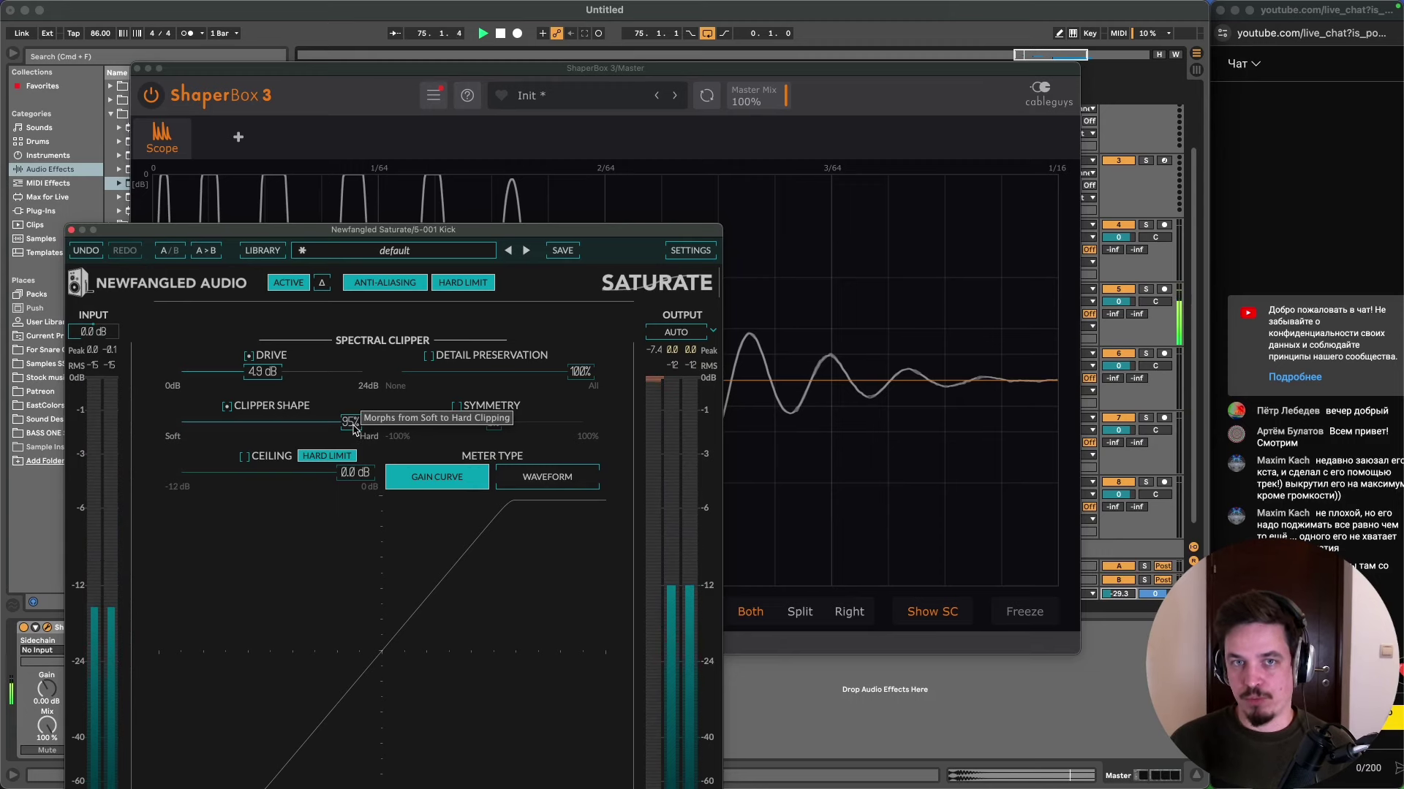
drag(354, 427, 347, 430)
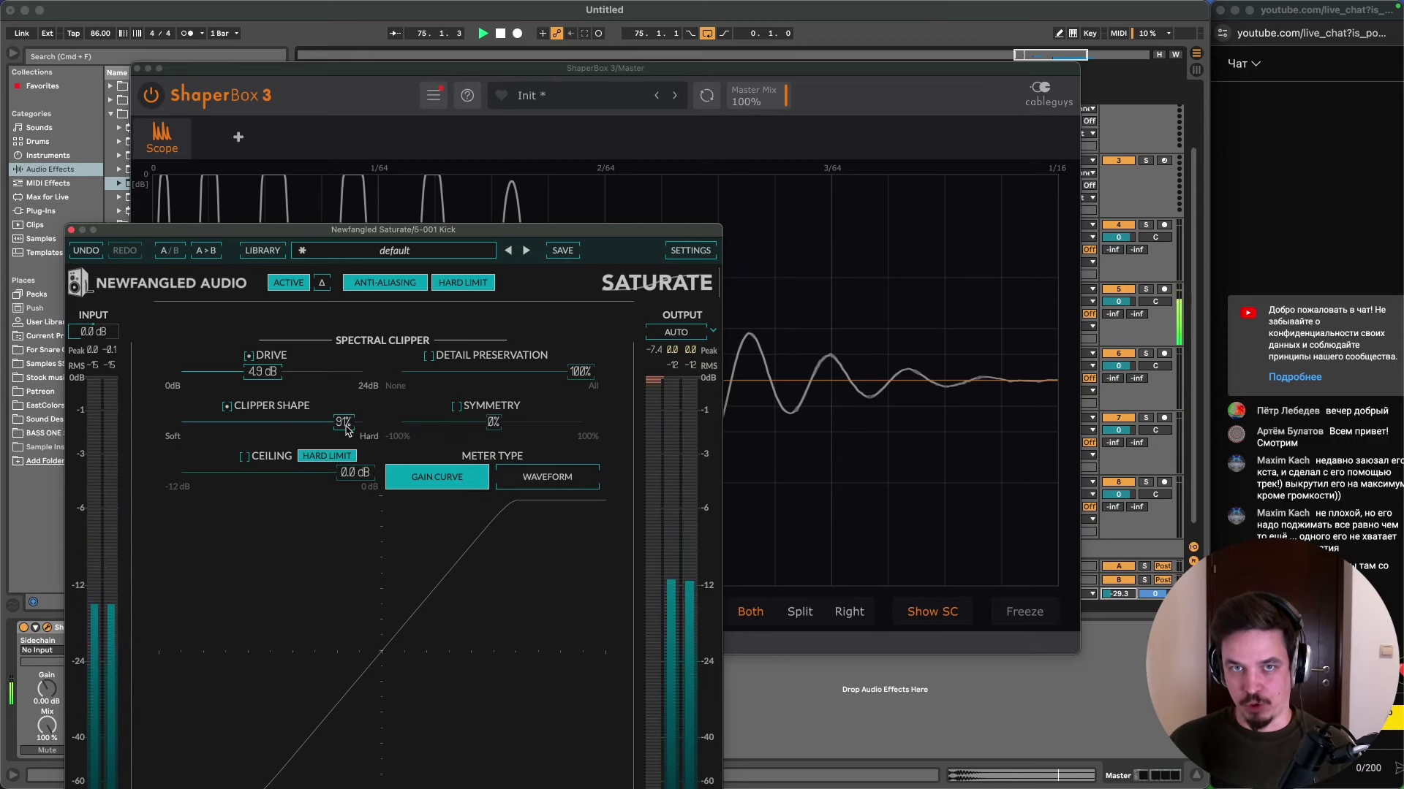
drag(337, 235, 351, 307)
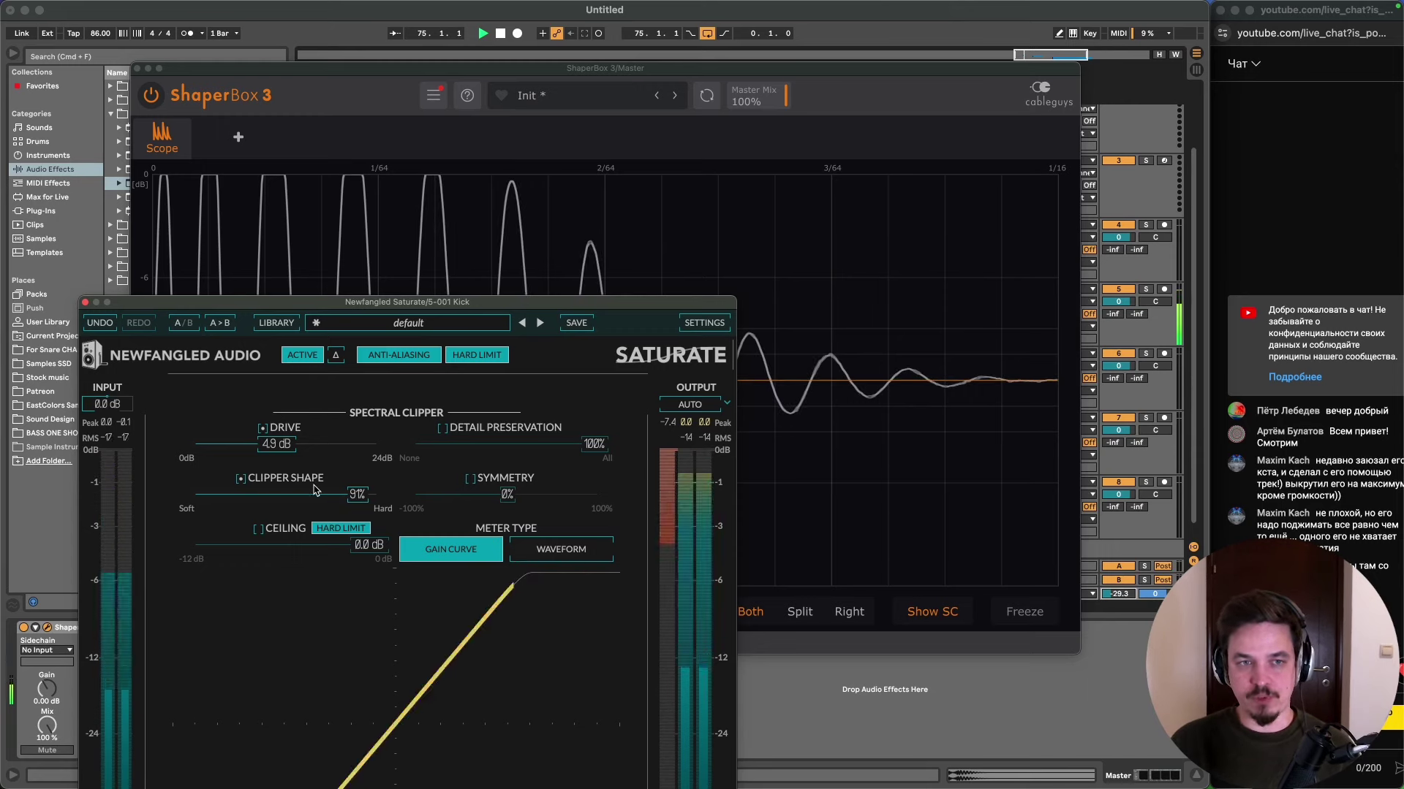
drag(358, 499, 365, 503)
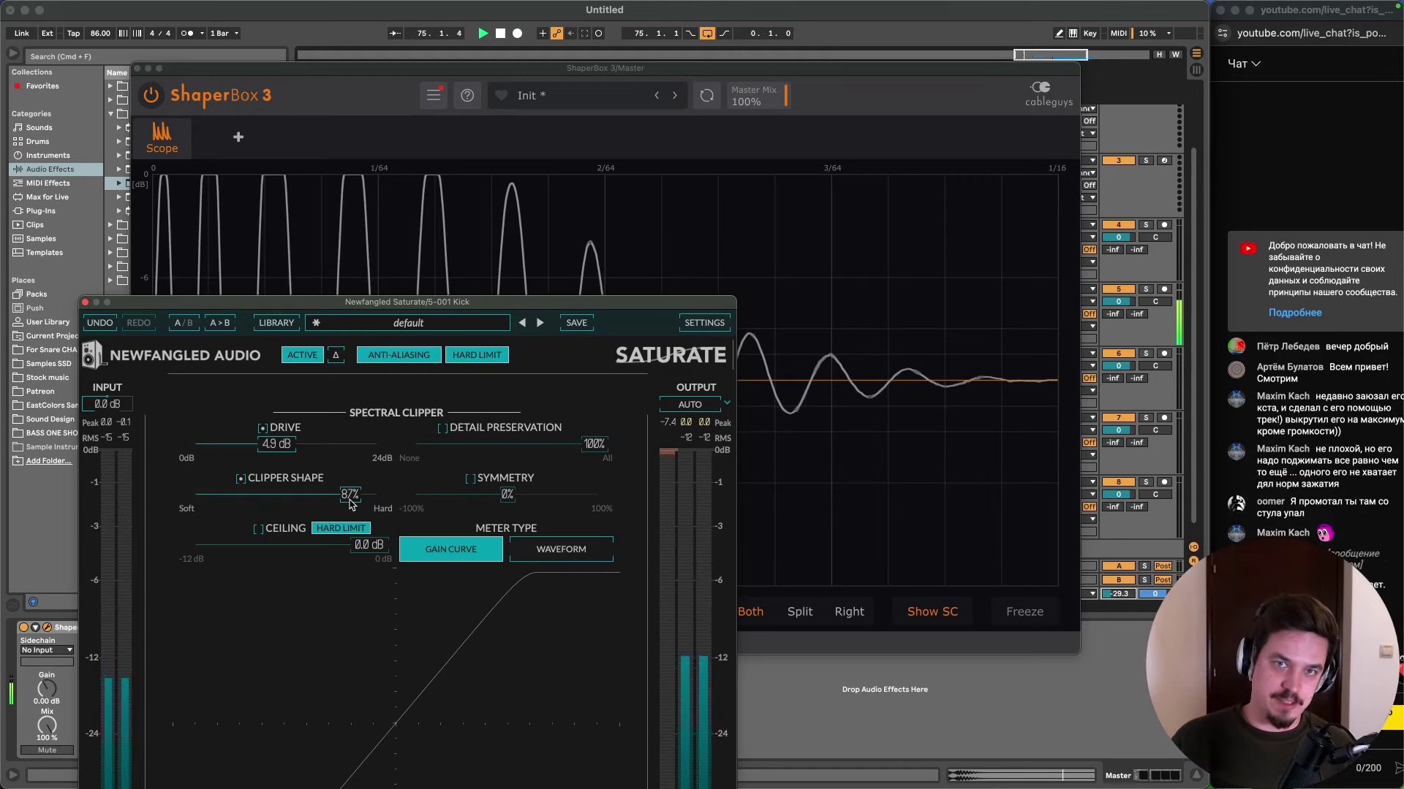
- Set Saturate's clipper shape to 83%, 80% and finally 0%, and set the Master volume to -33.0 dB
drag(350, 503, 345, 504)
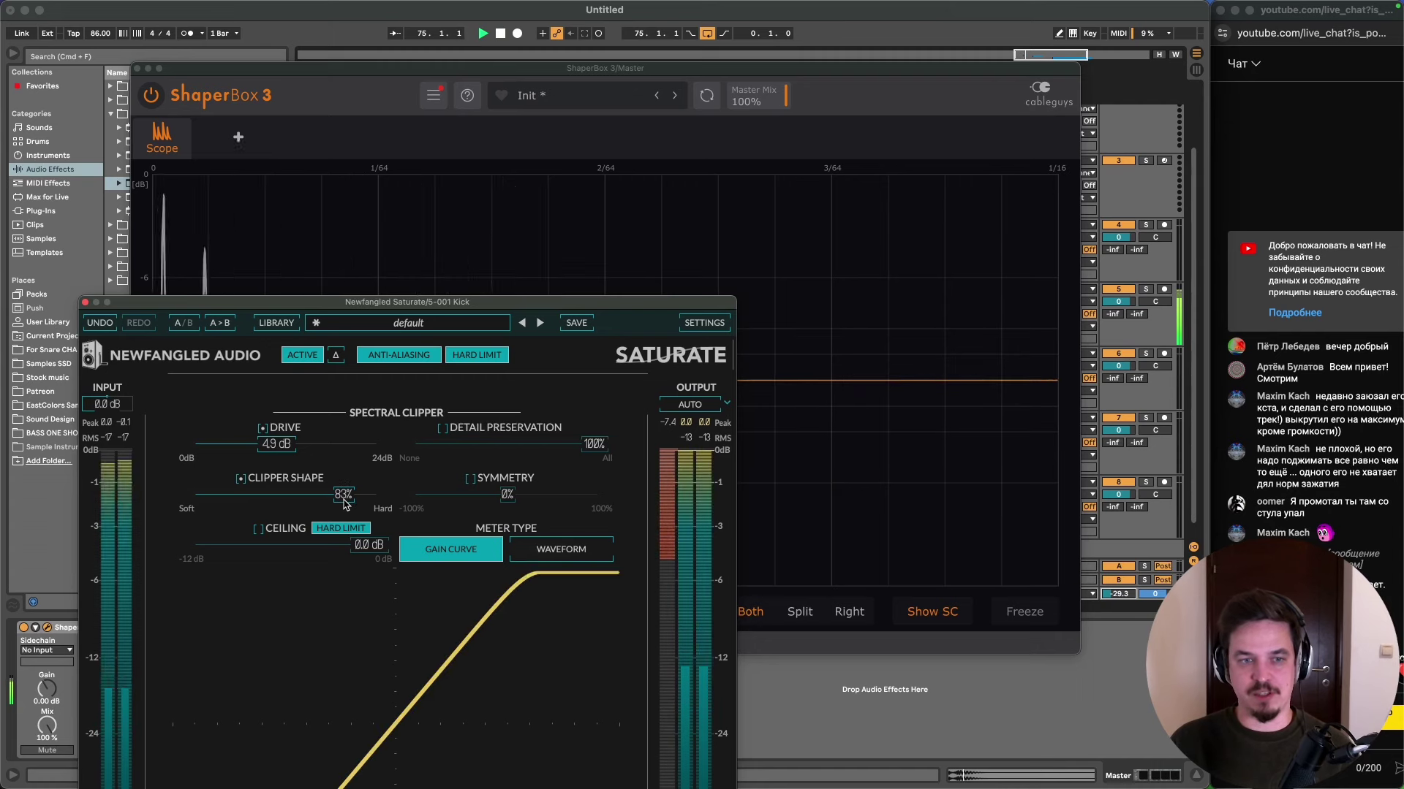
click(1116, 603)
mouse_move(343, 496)
mouse_down()
mouse_move(377, 503)
mouse_move(339, 504)
mouse_up()
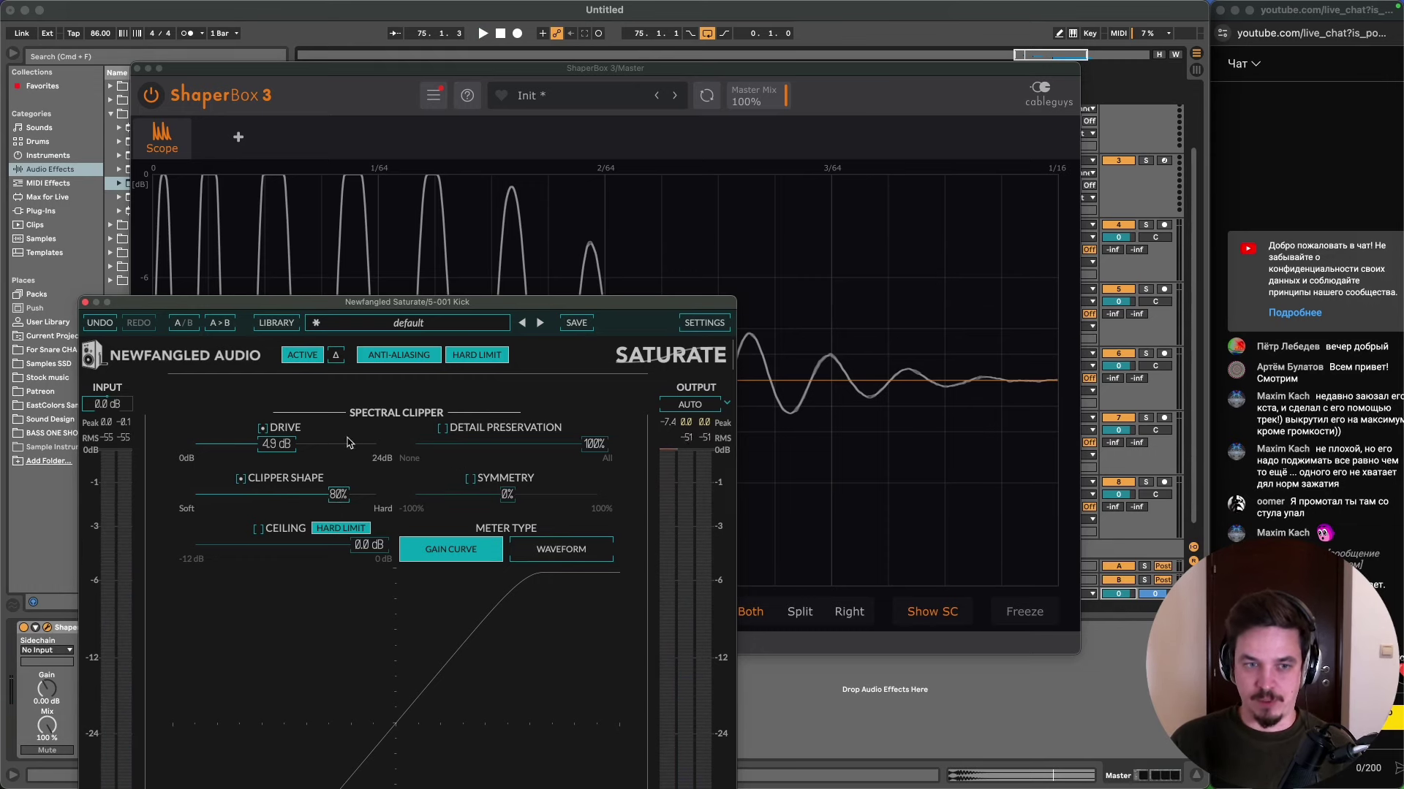
drag(87, 501, 102, 503)
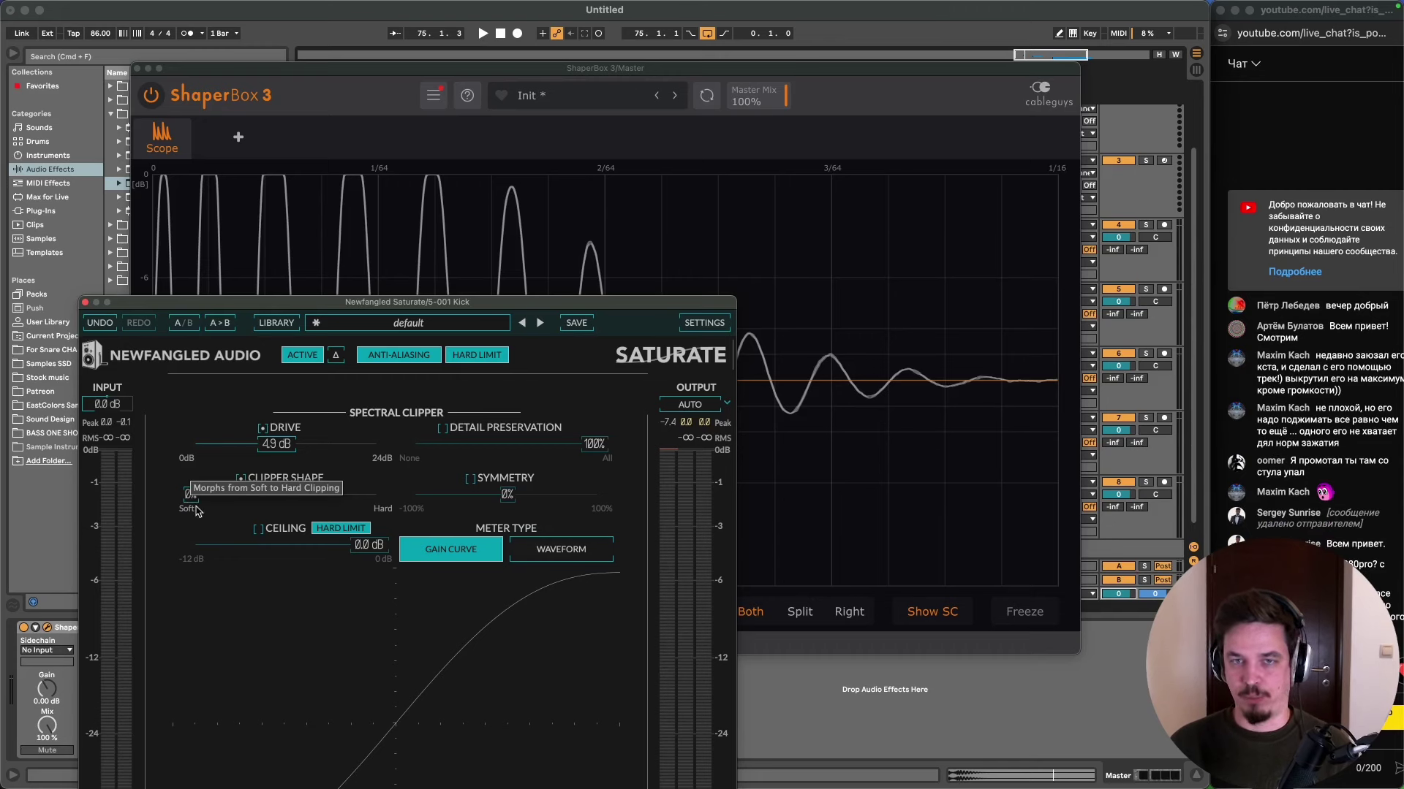
mouse_move(1119, 594)
mouse_down()
mouse_move(1118, 621)
mouse_move(1127, 598)
mouse_up()
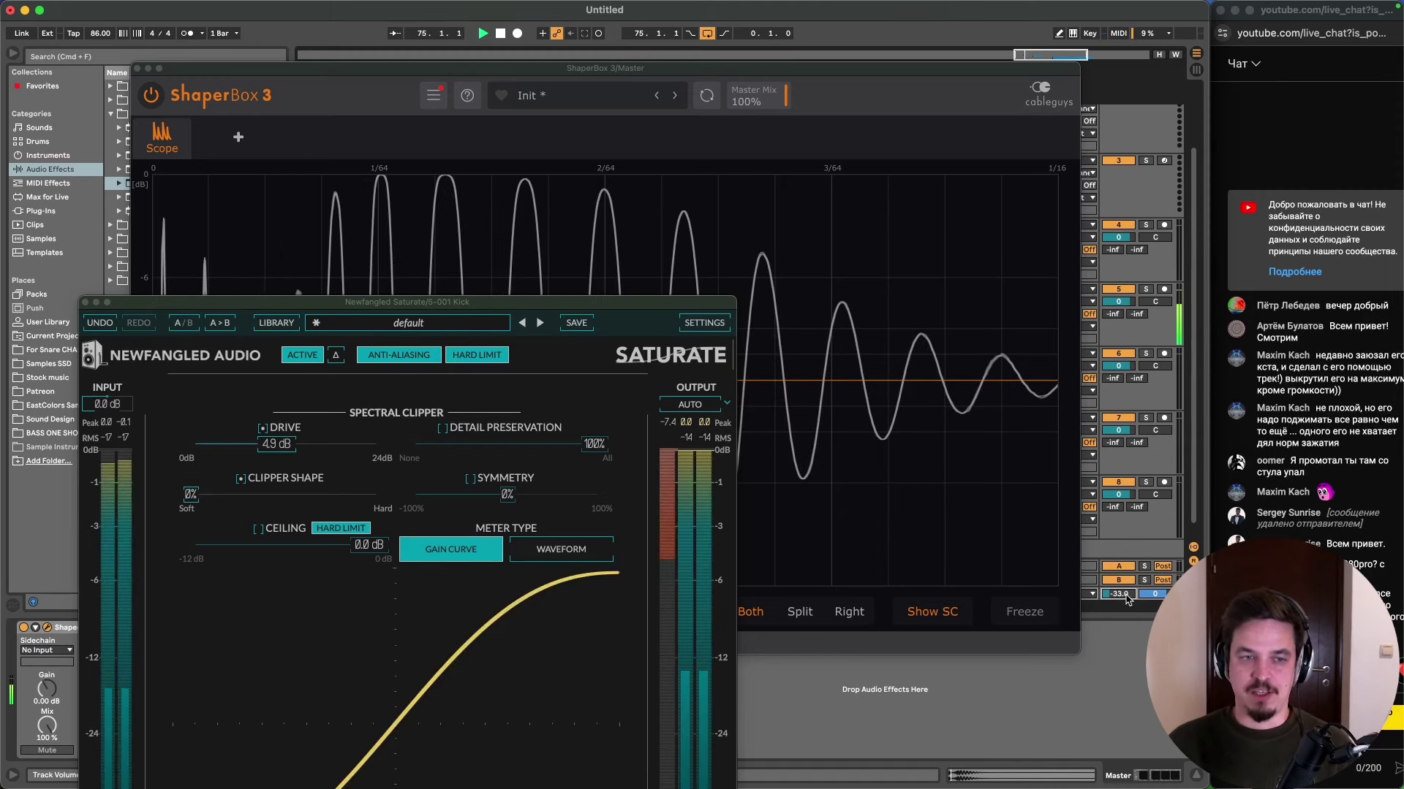
- Compare the kick's peaks in the scope at clipper shapes of 3%, 80% and 0%, and close the Saturate and ShaperBox windows
mouse_move(187, 505)
mouse_down()
mouse_move(337, 508)
mouse_move(192, 500)
mouse_up()
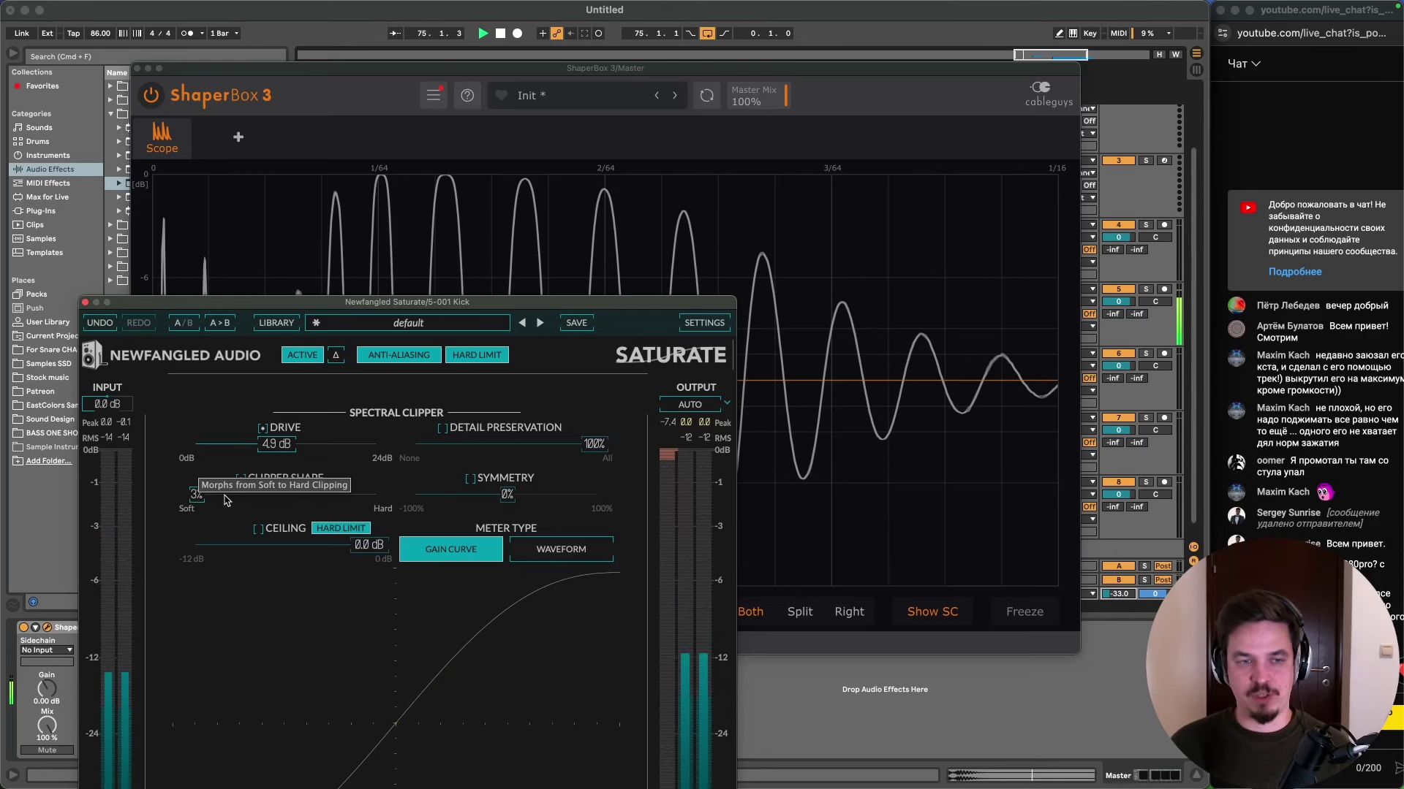
drag(200, 499, 340, 509)
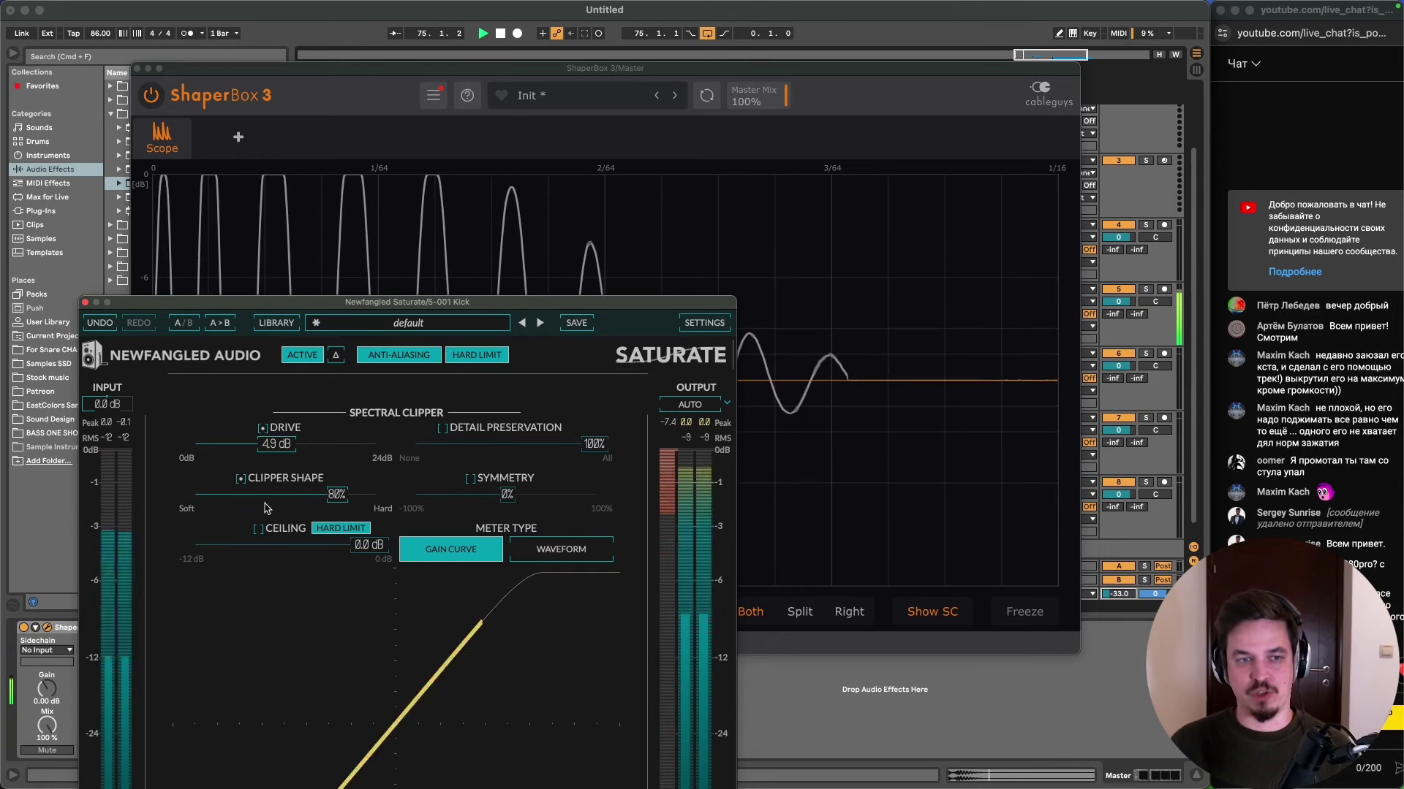
click(182, 495)
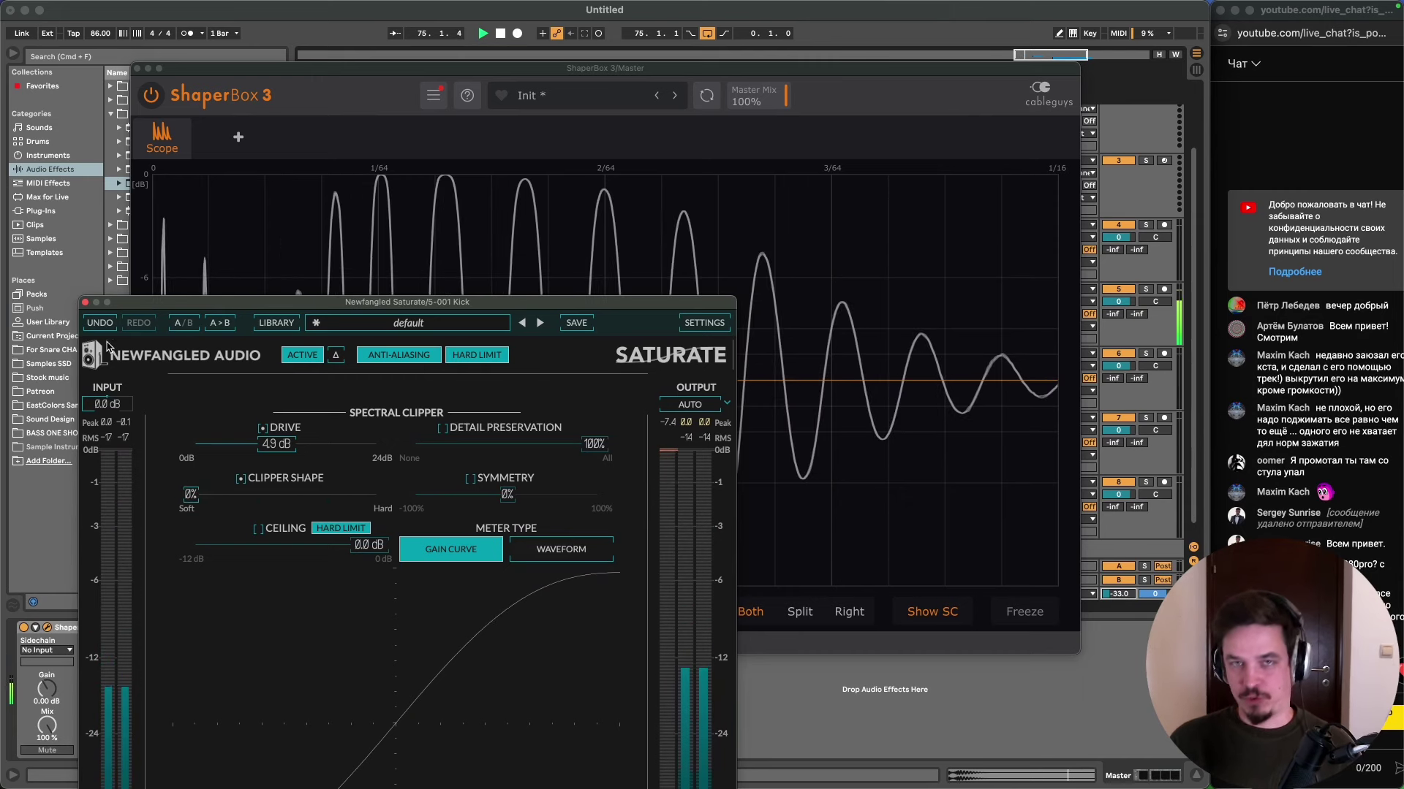
click(85, 302)
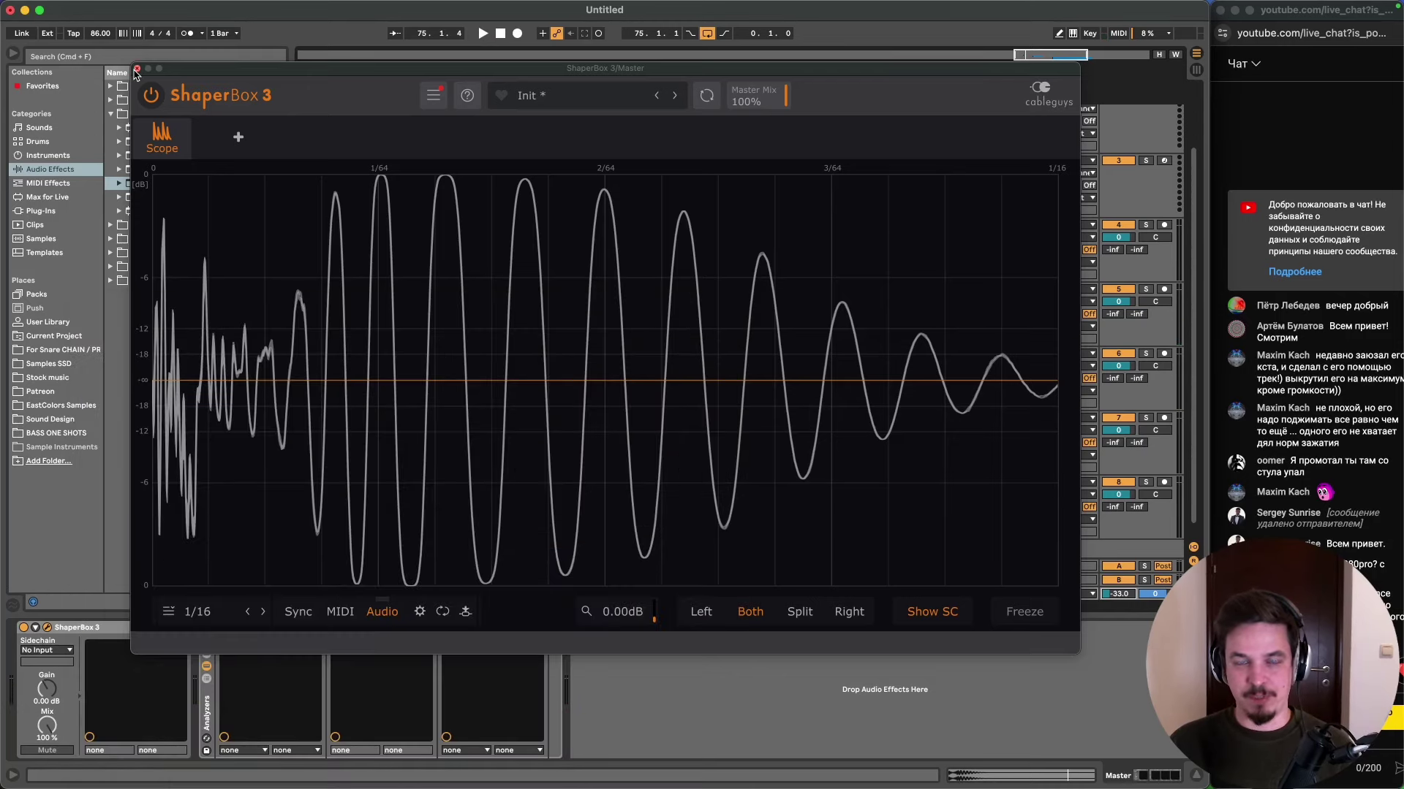
click(135, 69)
- Review the Audio/Video export settings for the kick's loop range at bar 75 and cancel the export
click(402, 82)
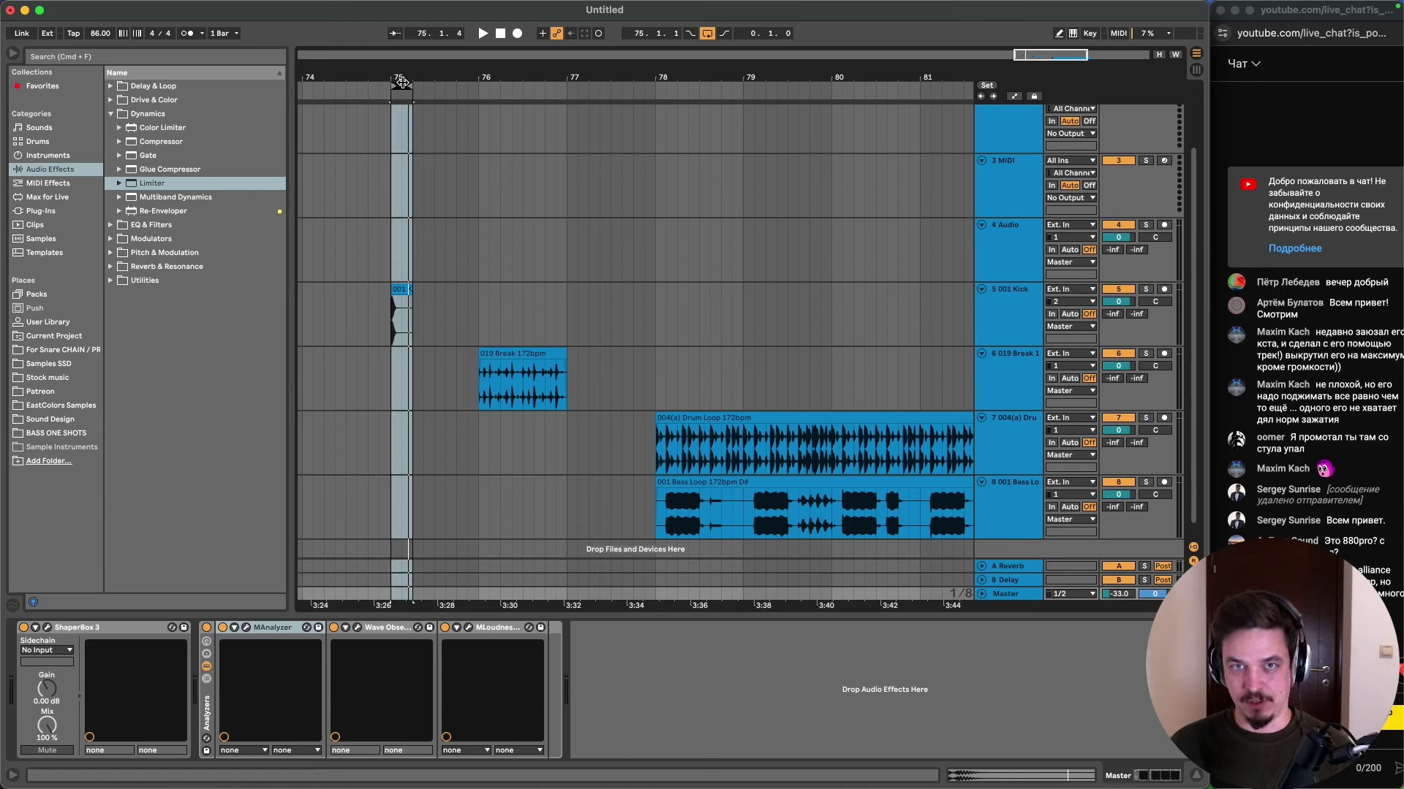
key(super+shift+r)
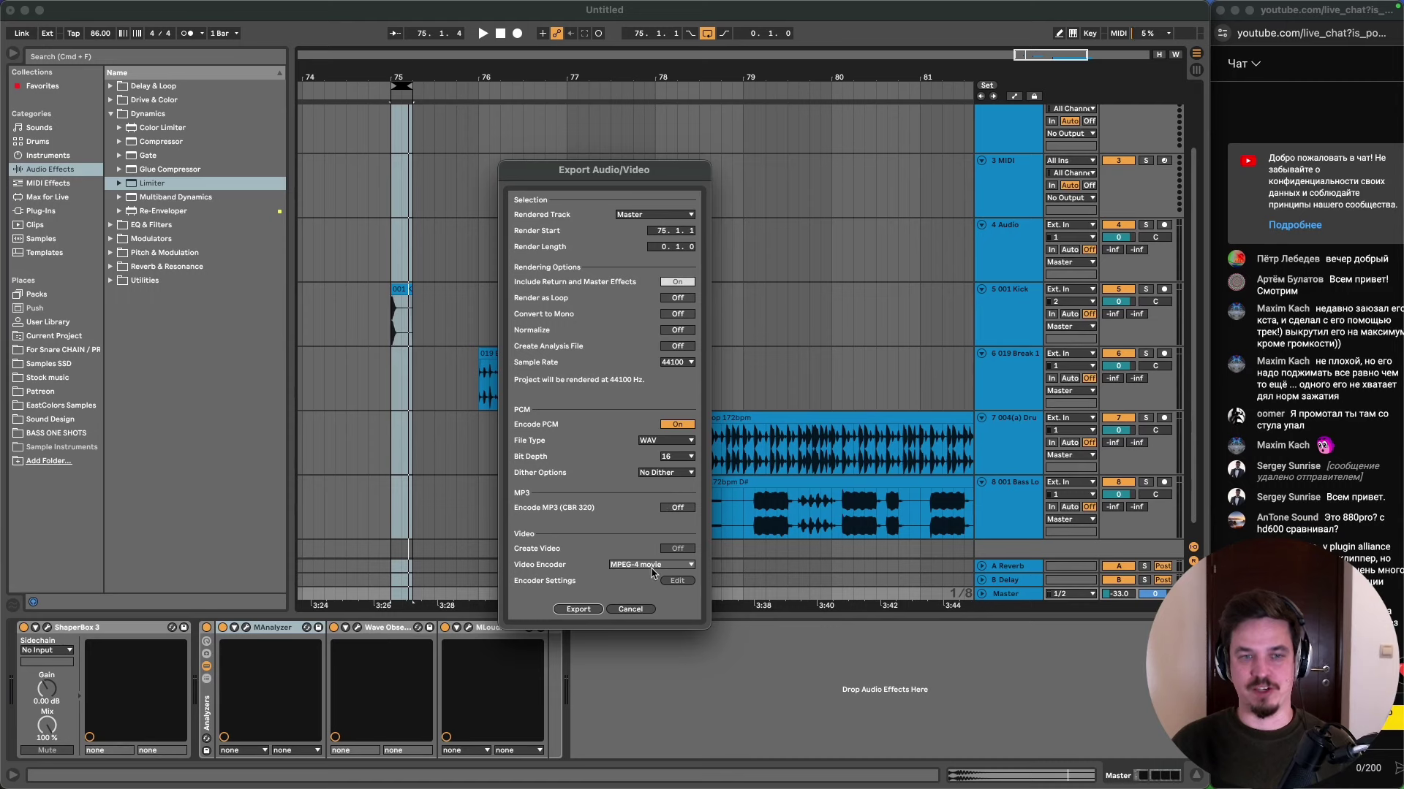
click(646, 610)
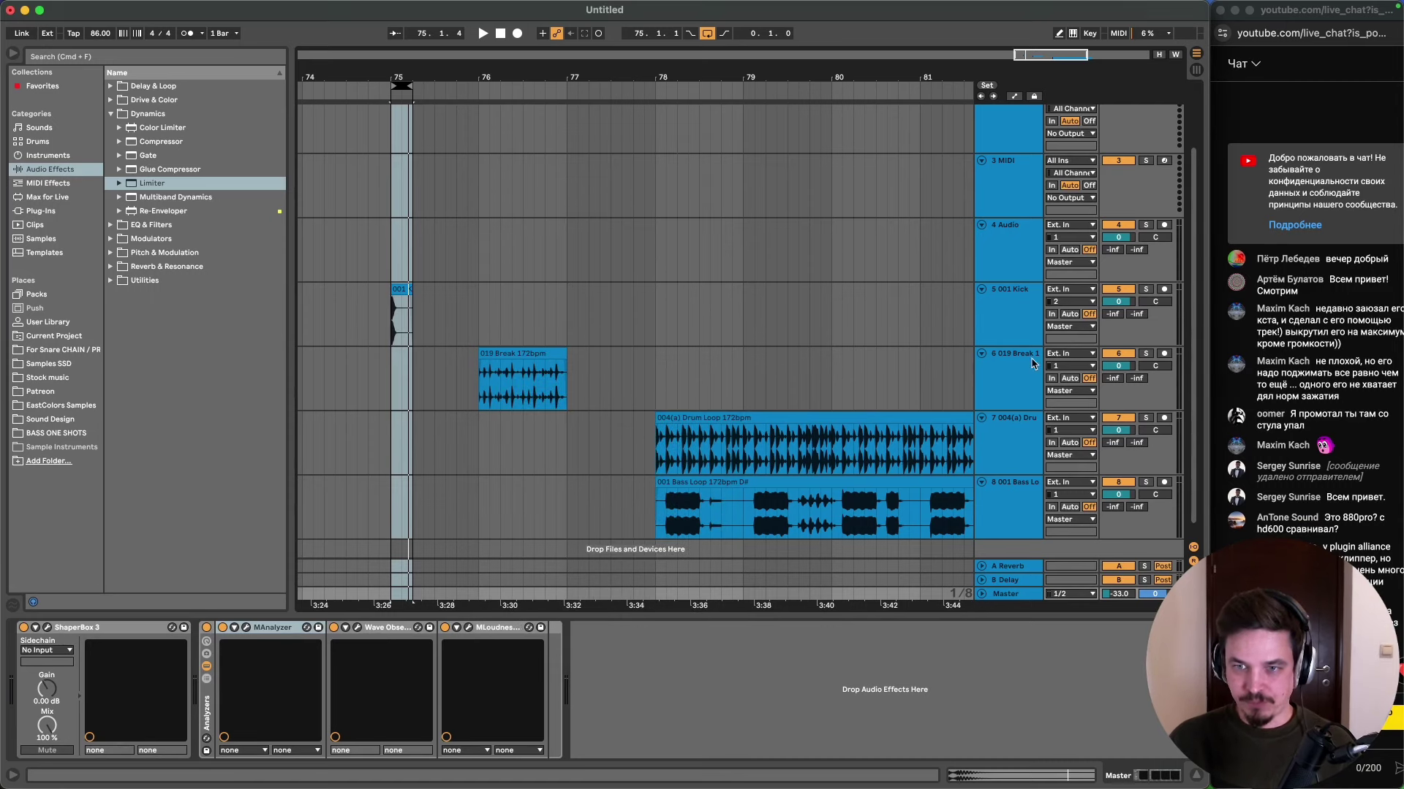
- On the 001 Kick track, turn off Newfangled Saturate and turn on and open StandardCLIP
click(1006, 344)
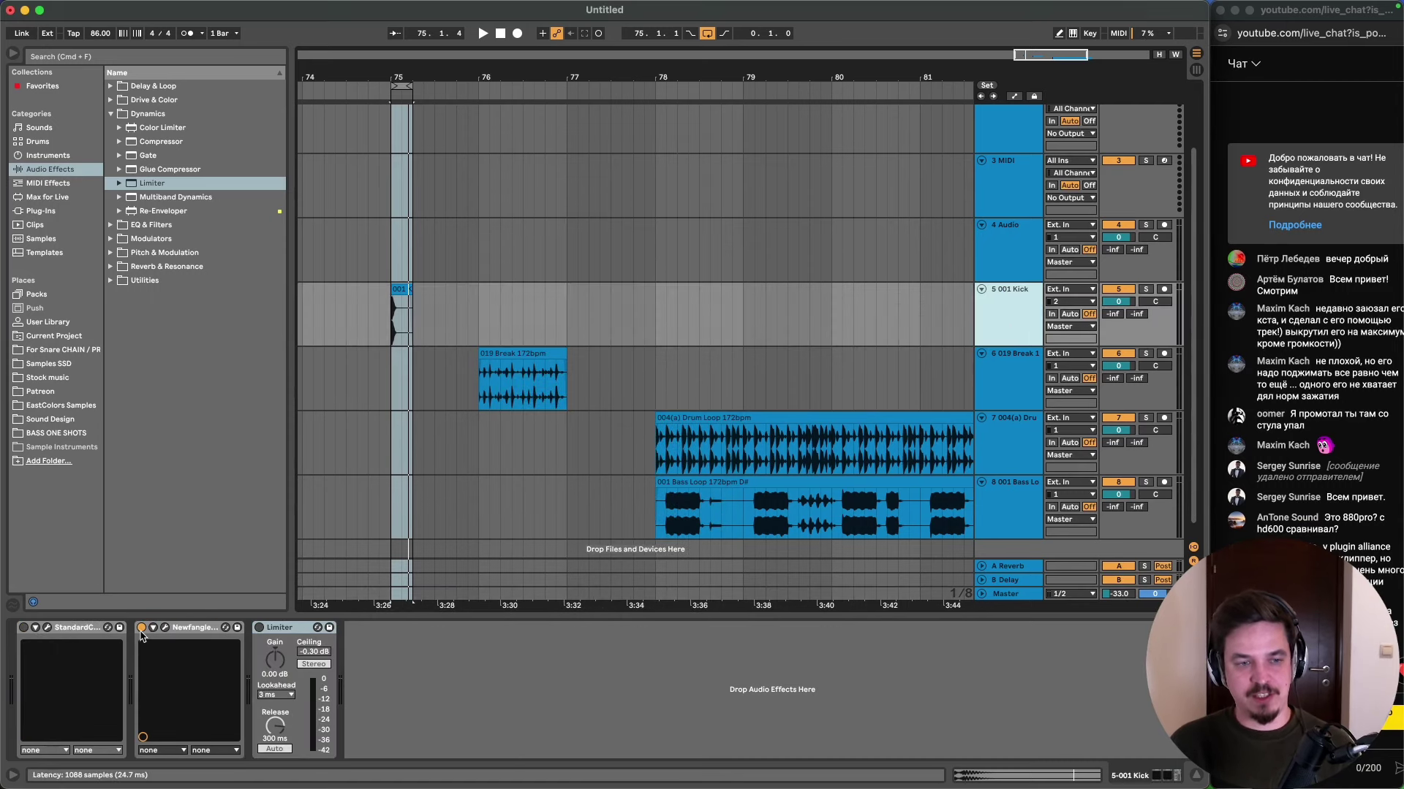
click(47, 627)
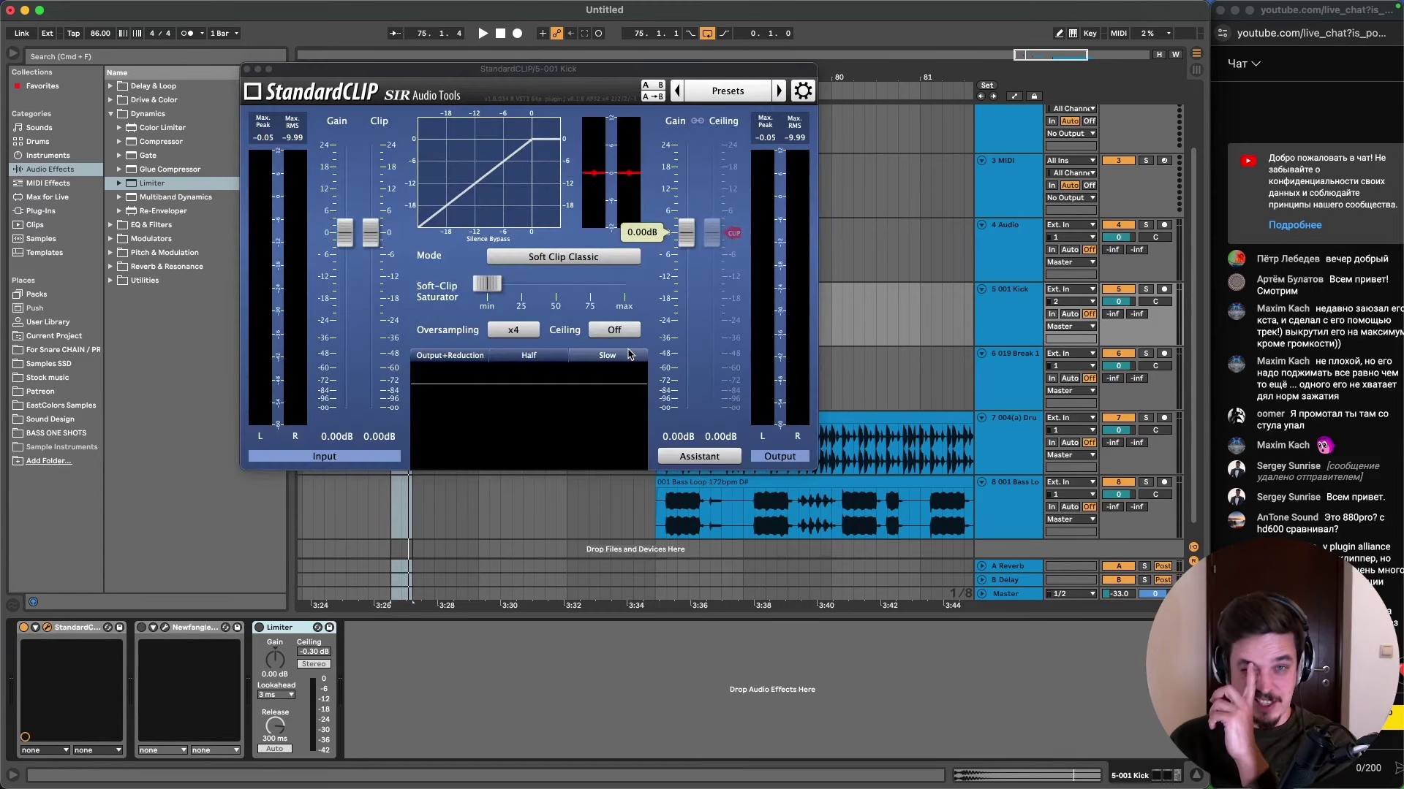
- Reopen the Master track's ShaperBox scope, start playback and place the scope window below the StandardCLIP controls
click(1005, 594)
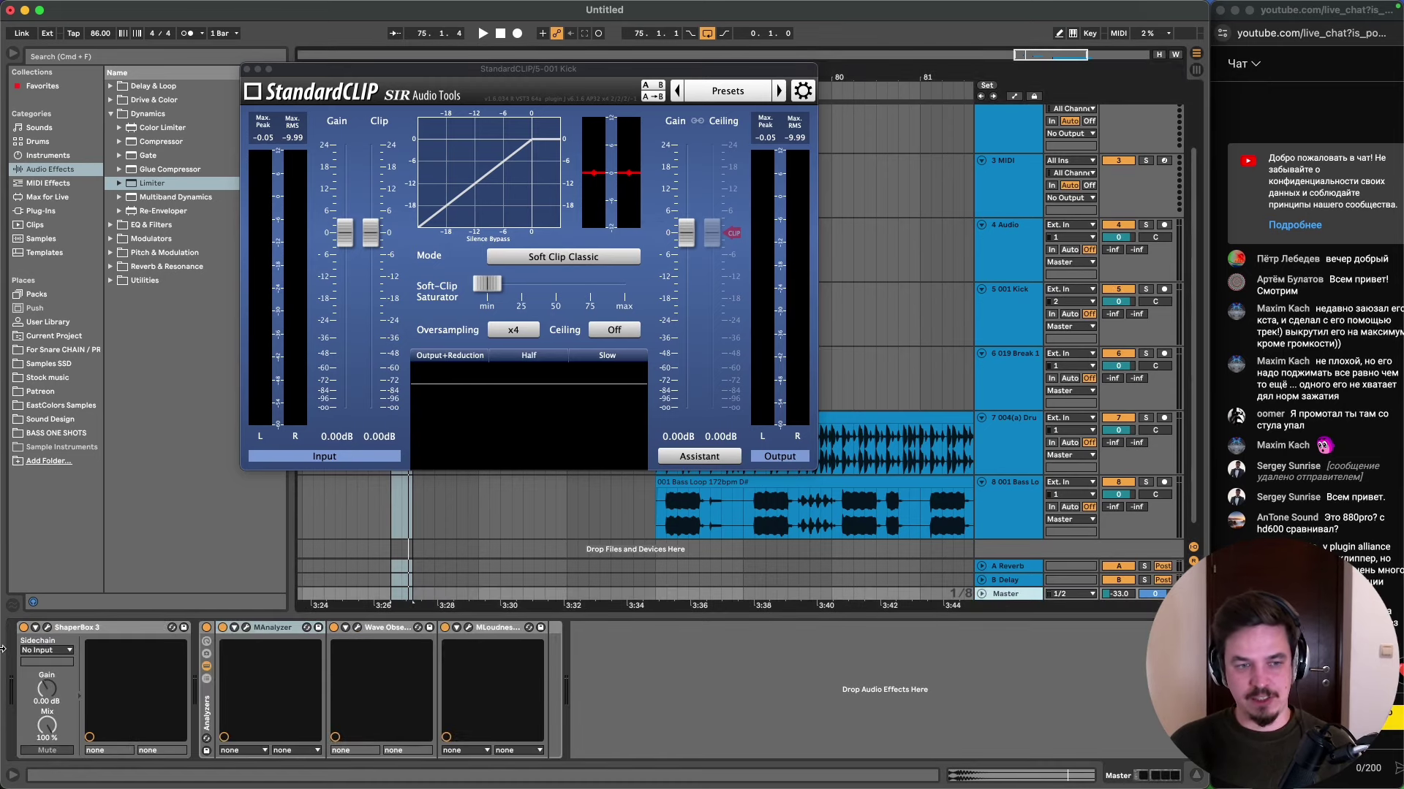
click(48, 627)
key(space)
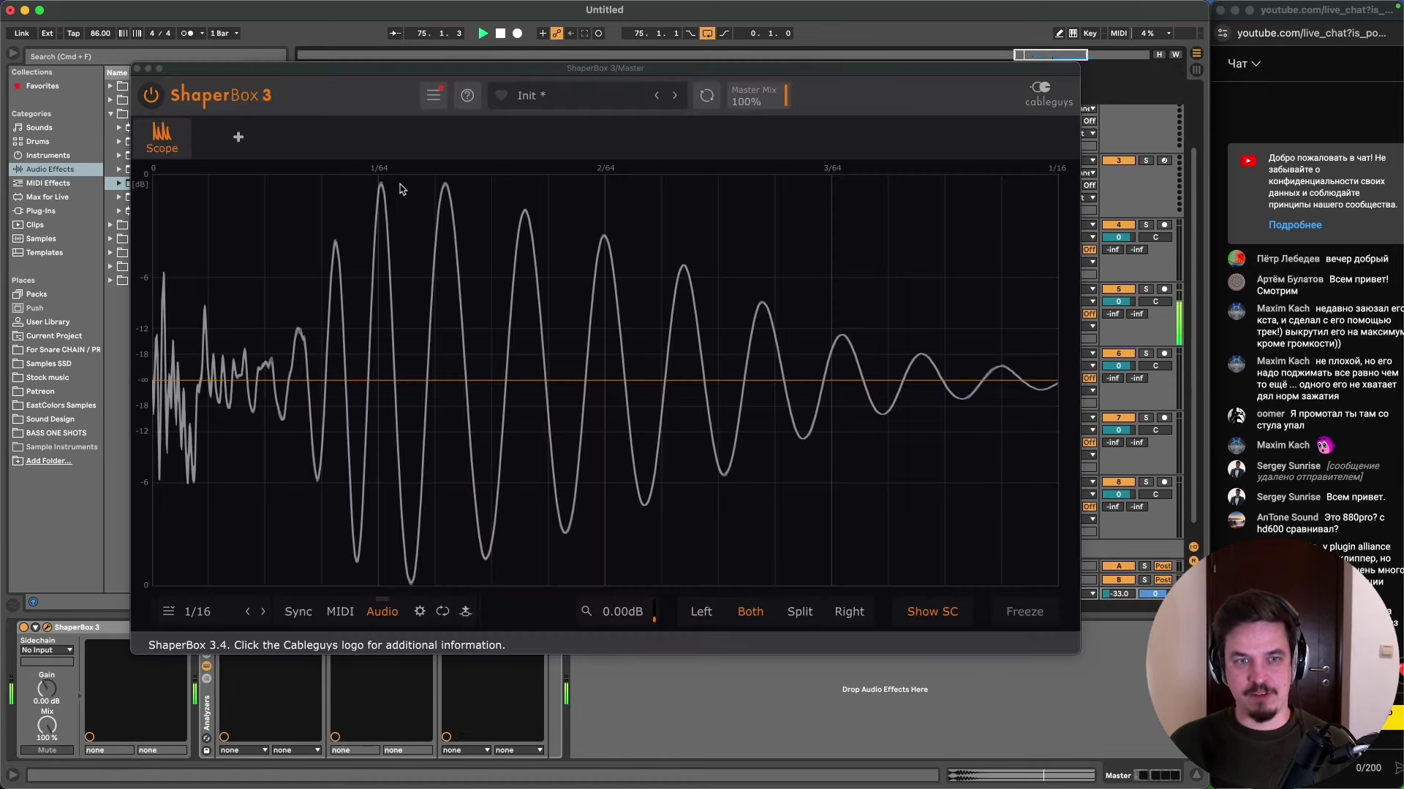
drag(457, 63, 429, 339)
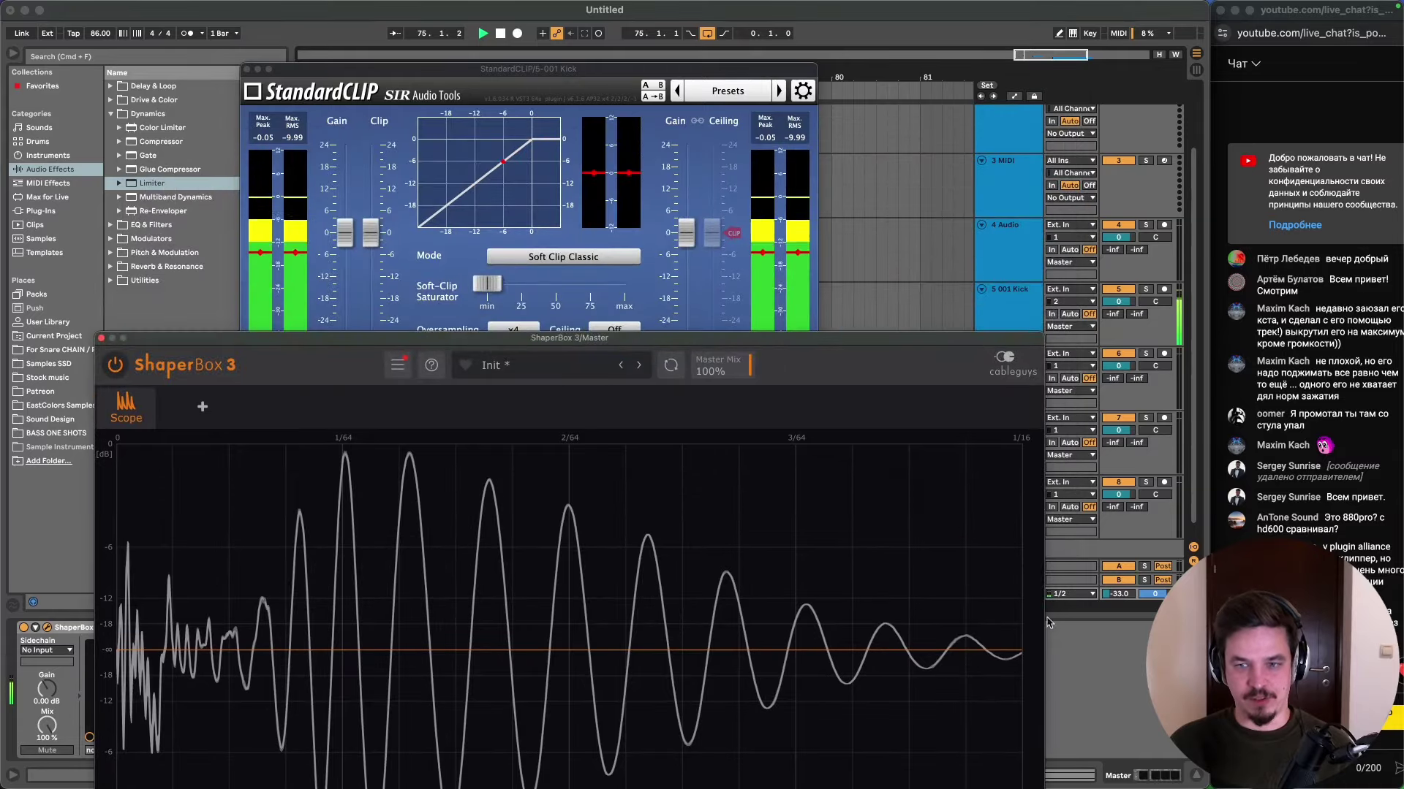
- Stop playback and reset the Master volume to 0 dB
click(1110, 598)
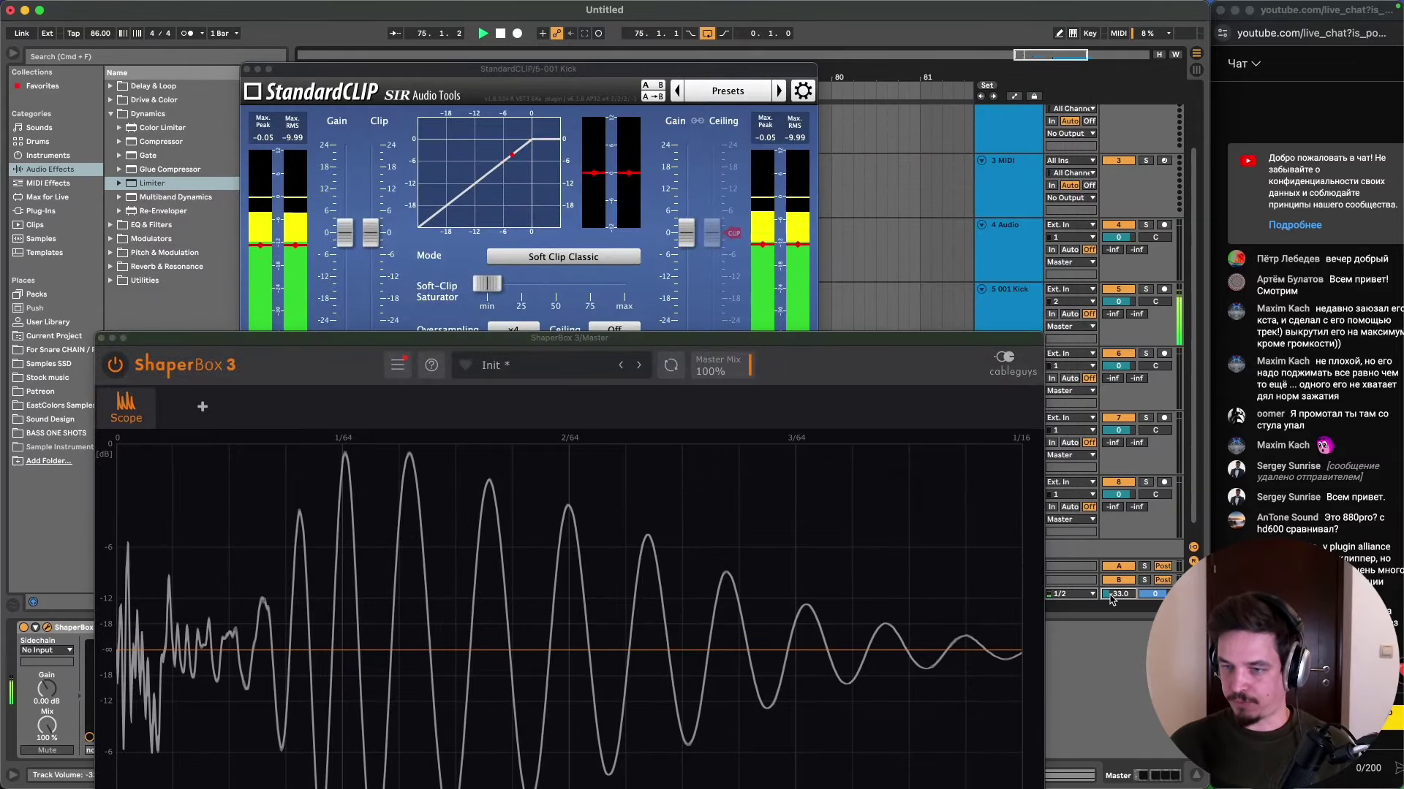
key(space)
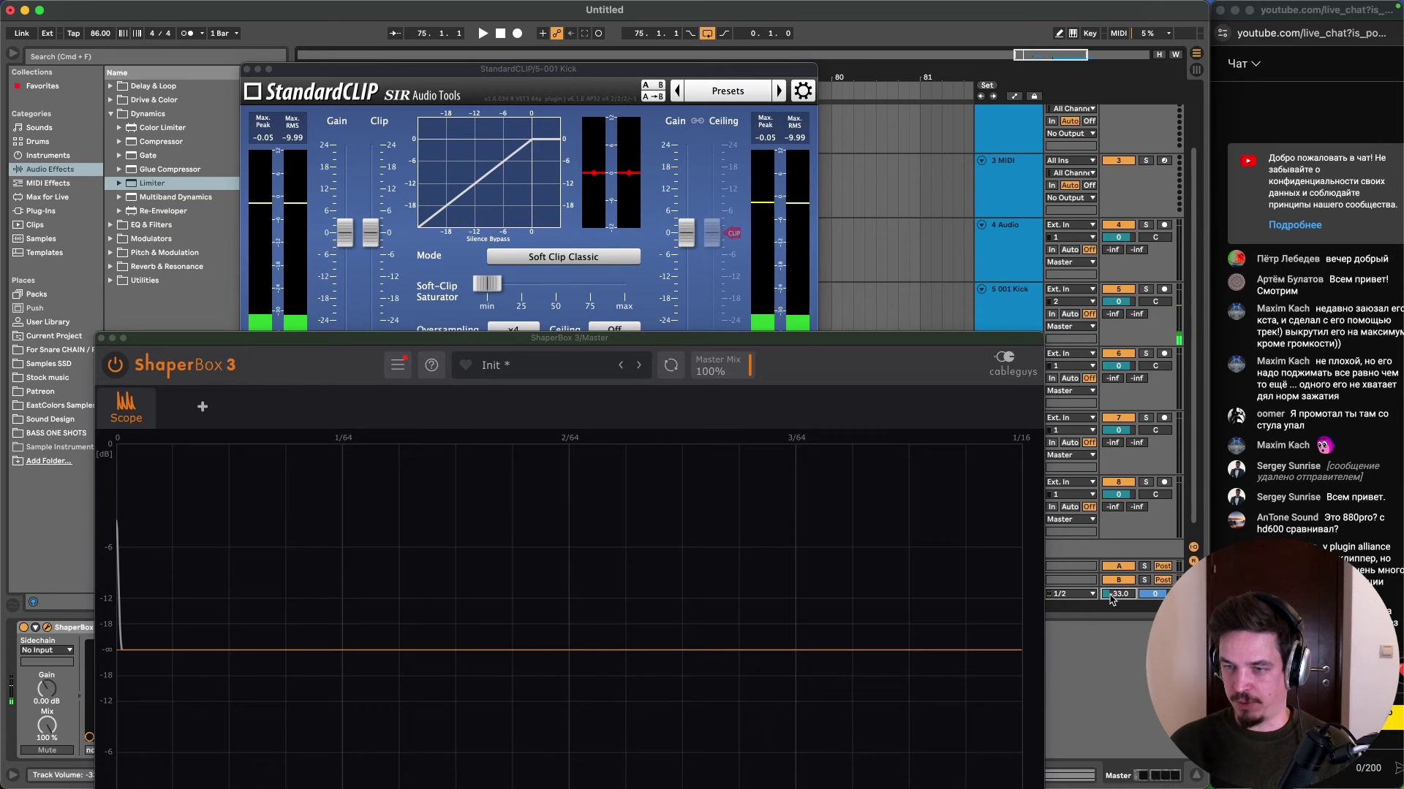
key(Delete)
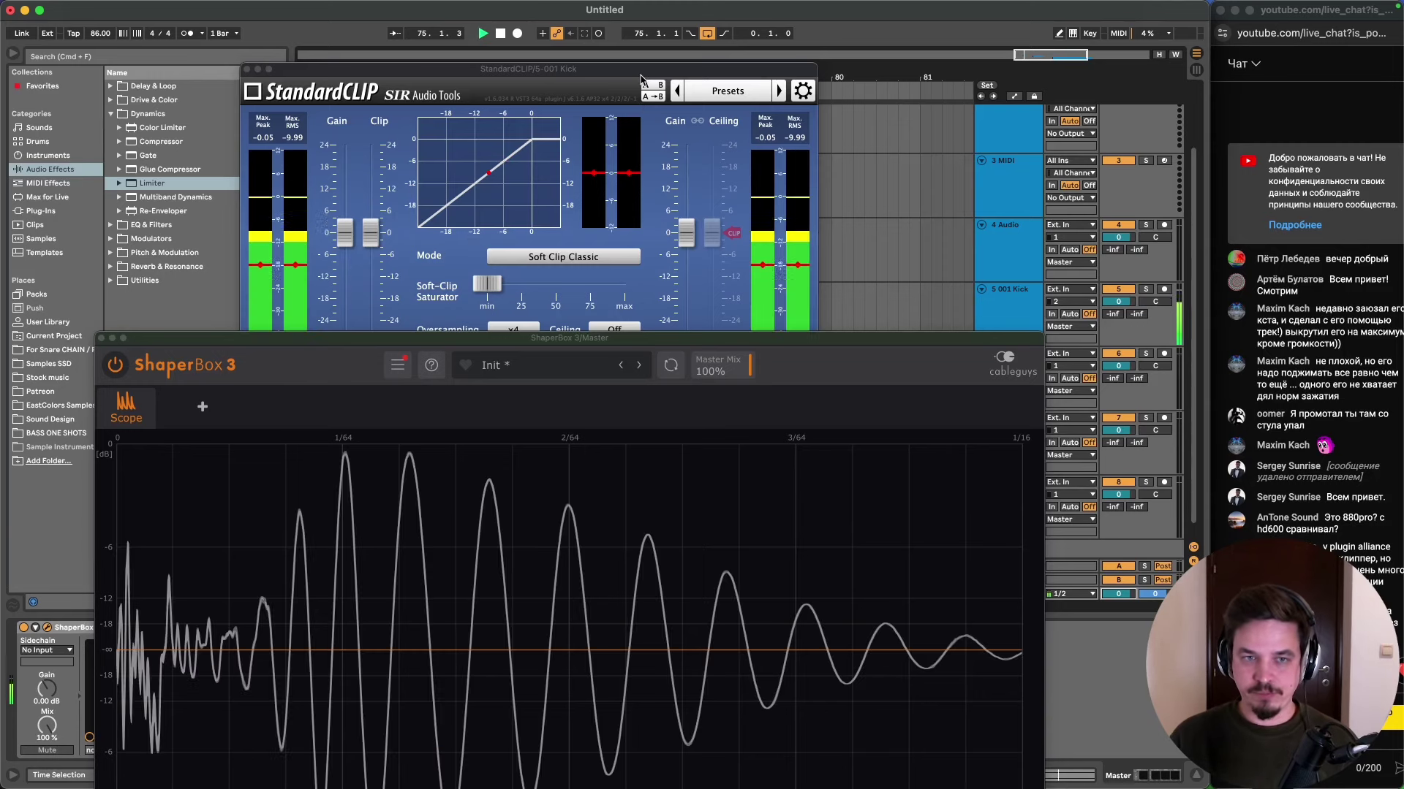
- Raise StandardCLIP's output gain to 4.60 dB with its window clear of the scope, and turn the ceiling on
drag(640, 79, 761, 38)
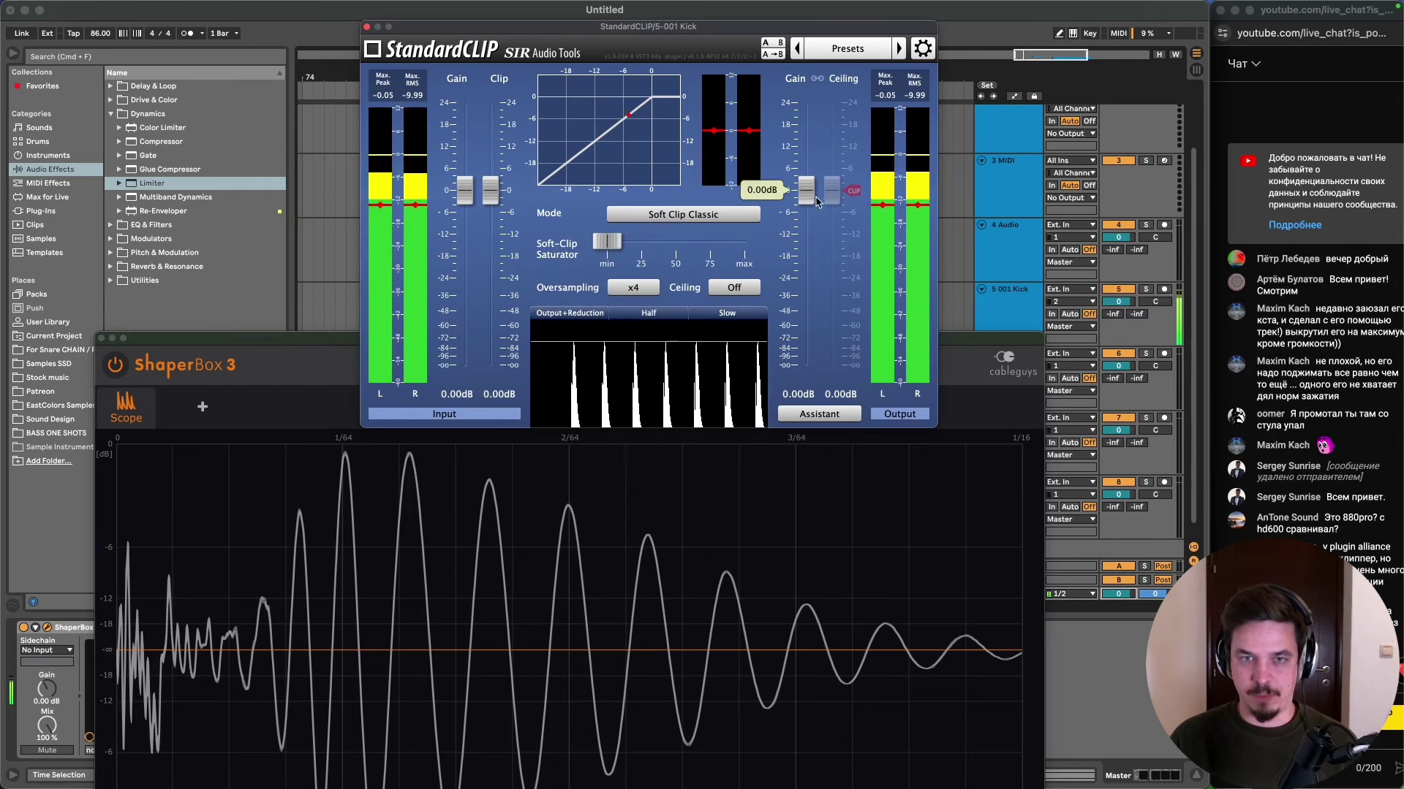
drag(814, 199, 816, 179)
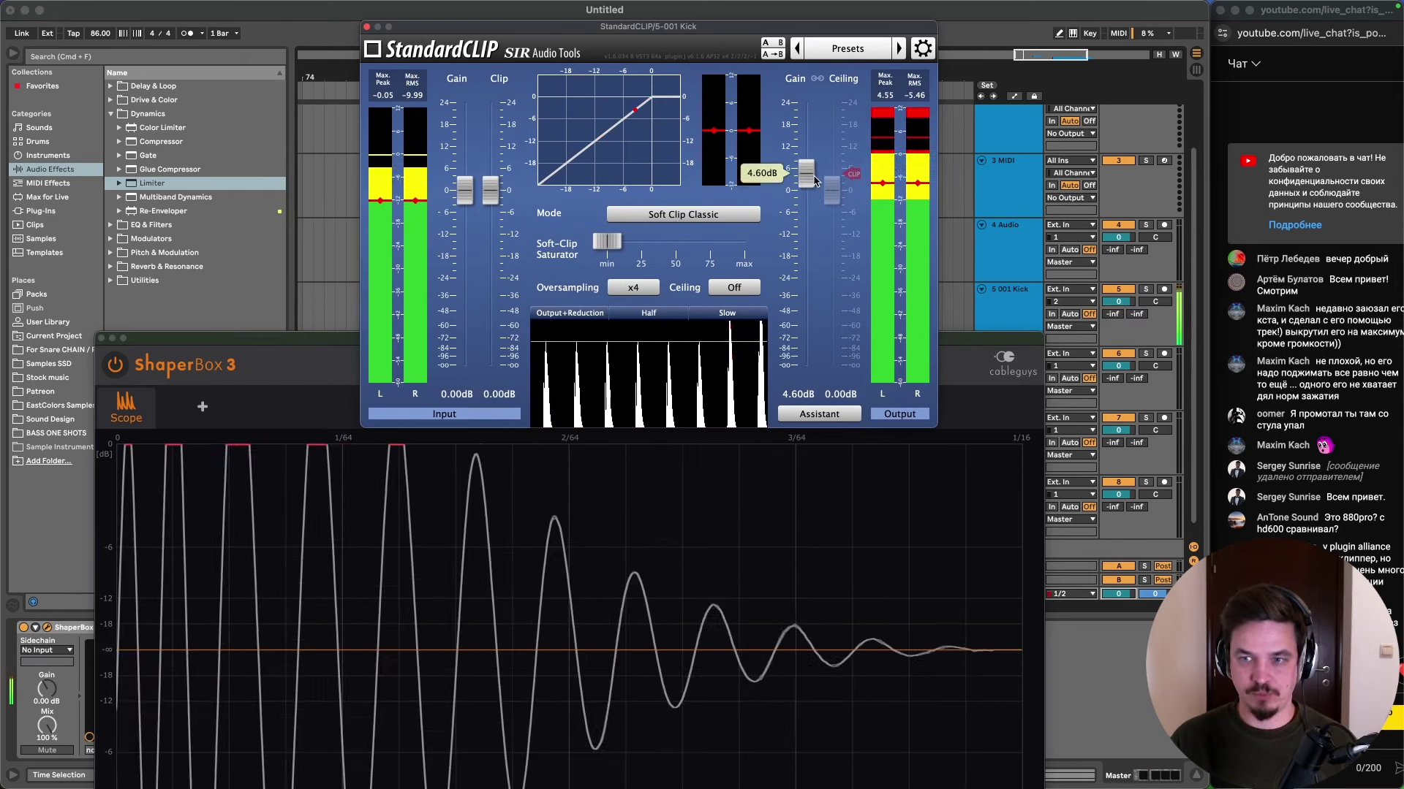
click(755, 291)
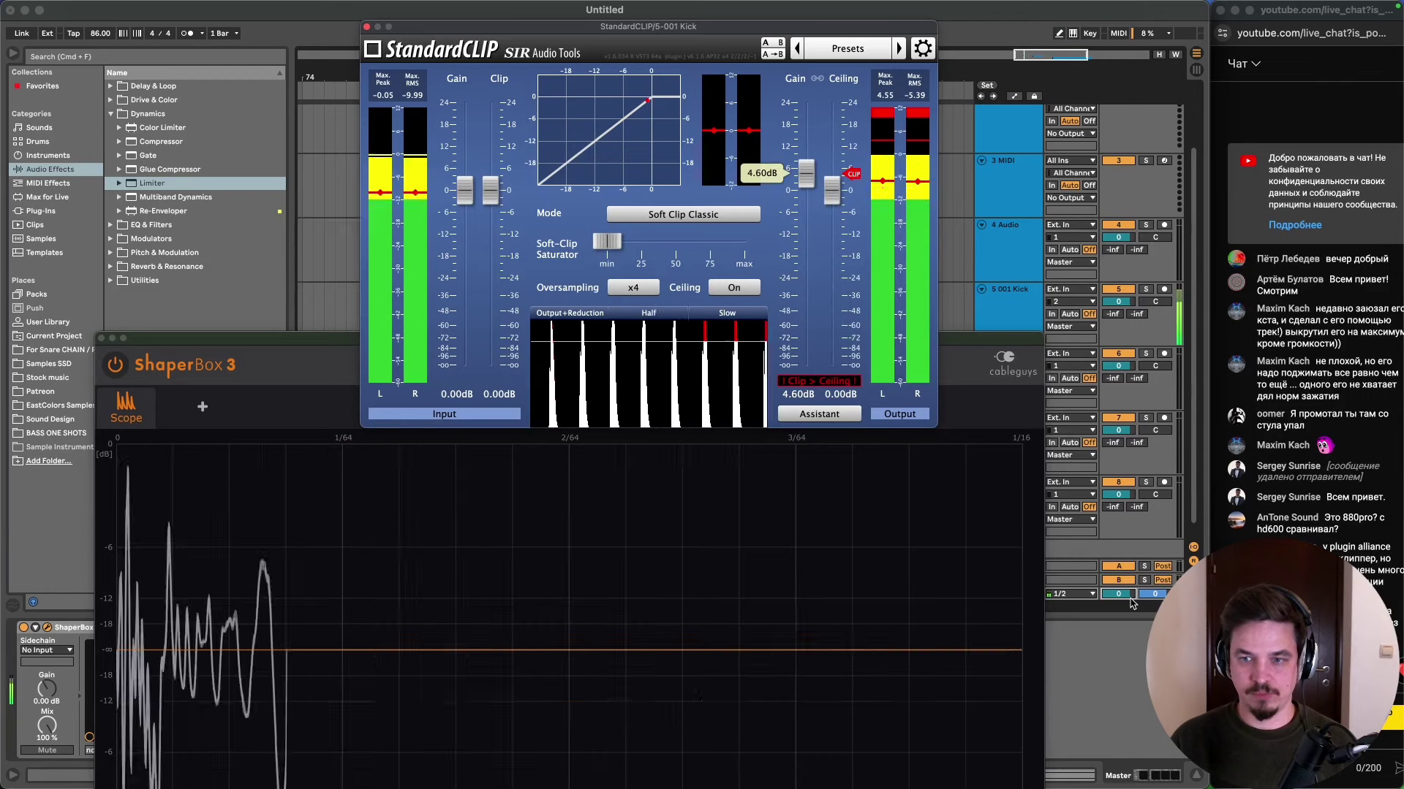
- Lower the Master volume to -inf and reposition the scope window to show the kick's full waveform
drag(1118, 593, 1118, 643)
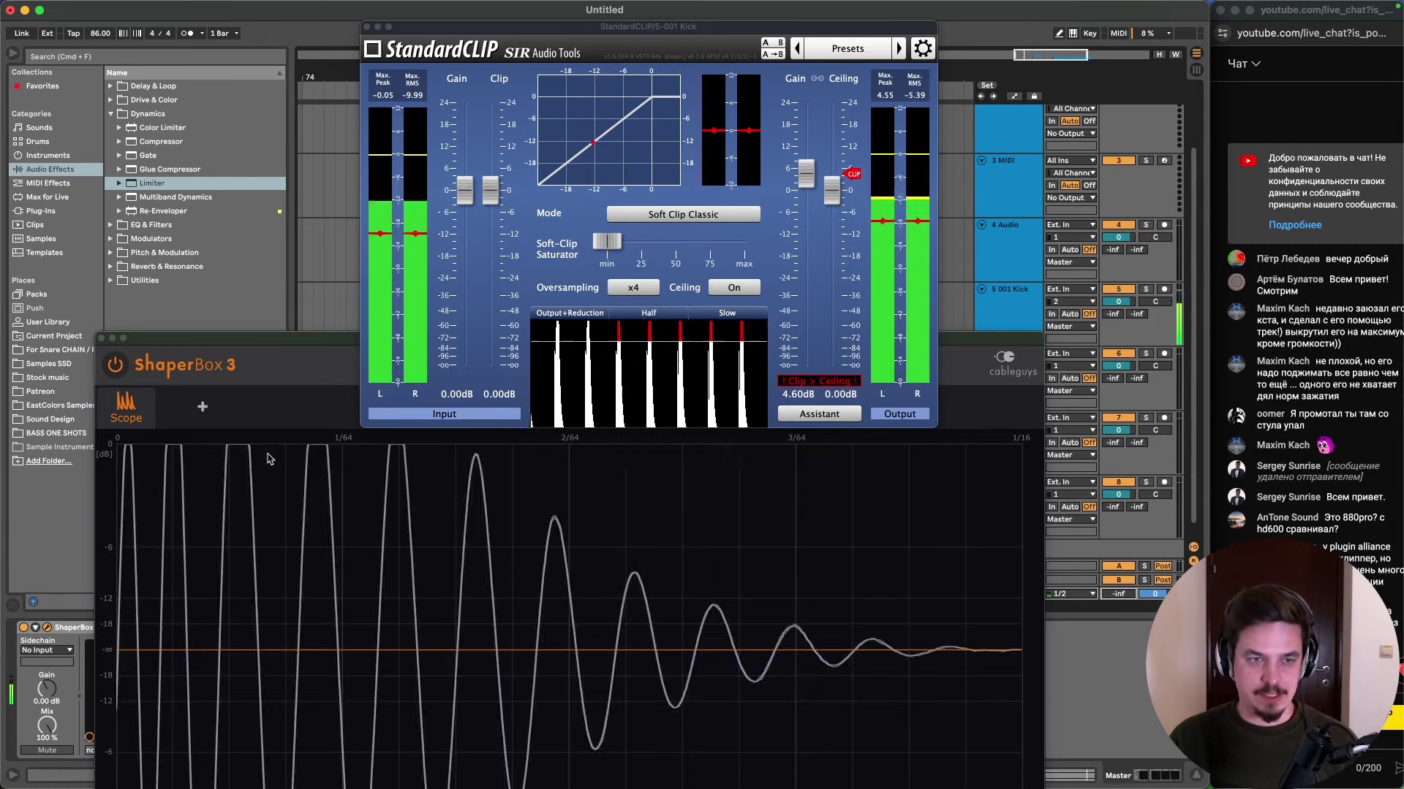
drag(257, 345, 249, 300)
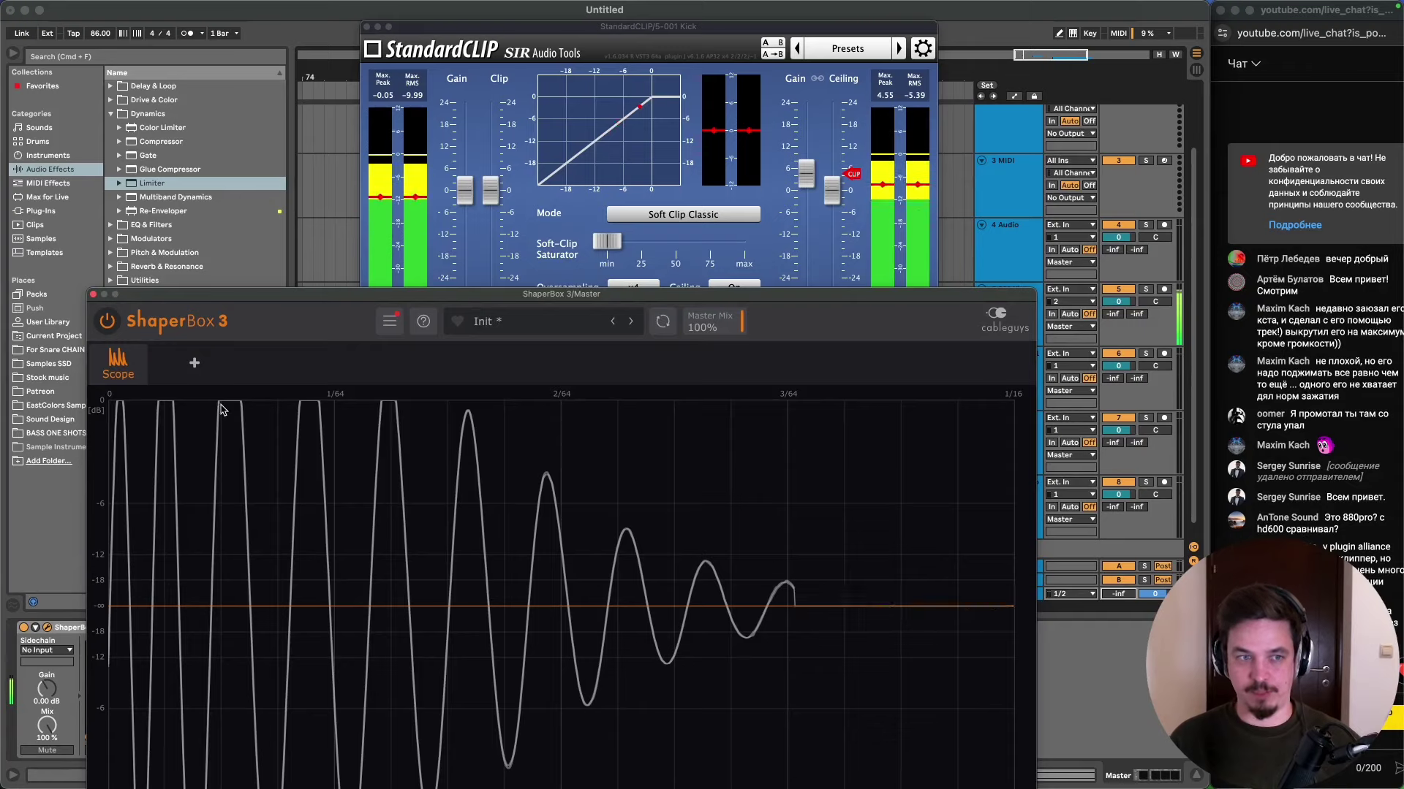
drag(247, 295, 268, 201)
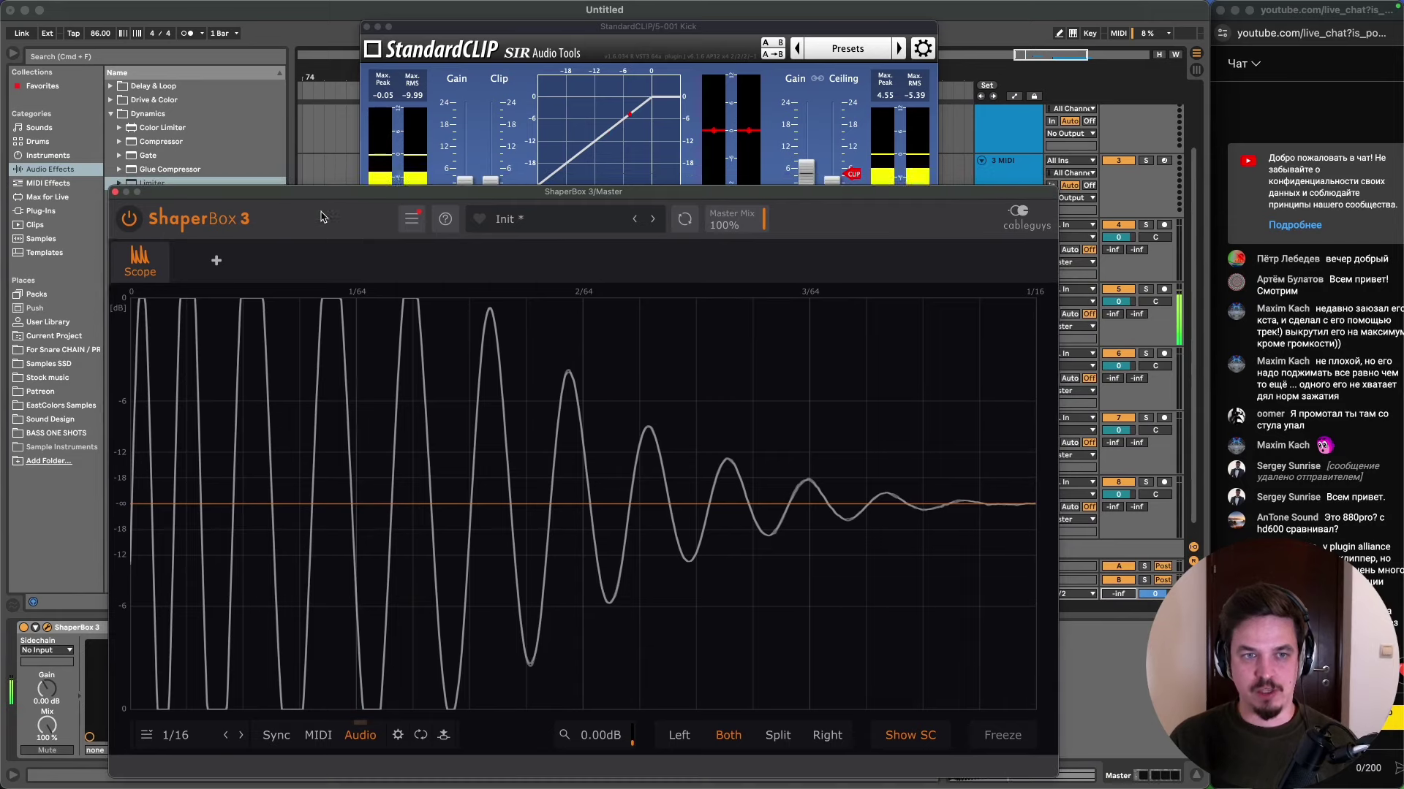
- Try StandardCLIP's Hard Clip, Soft Clip Pro and Ratio 2:1 modes on the kick and compare its peaks in the scope
click(500, 136)
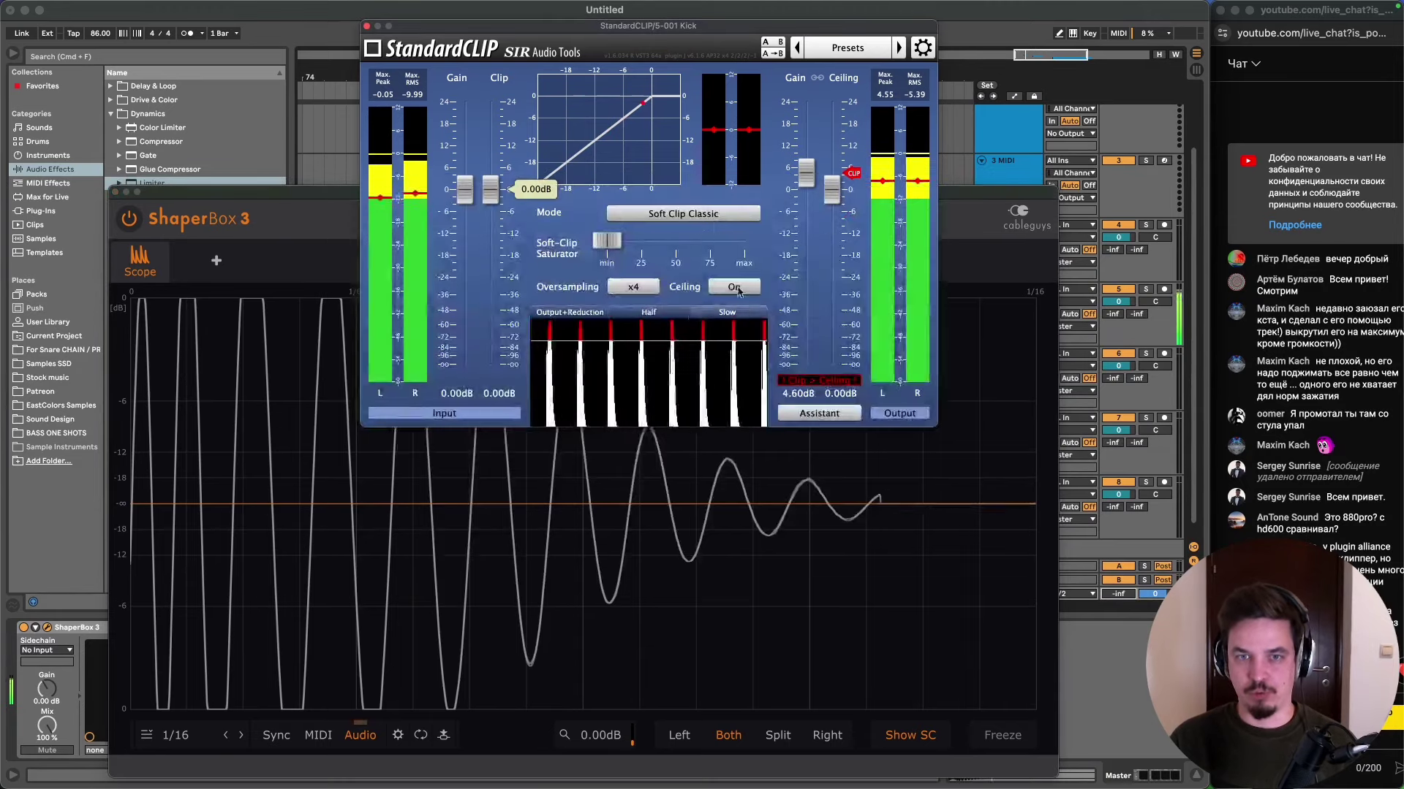
click(696, 217)
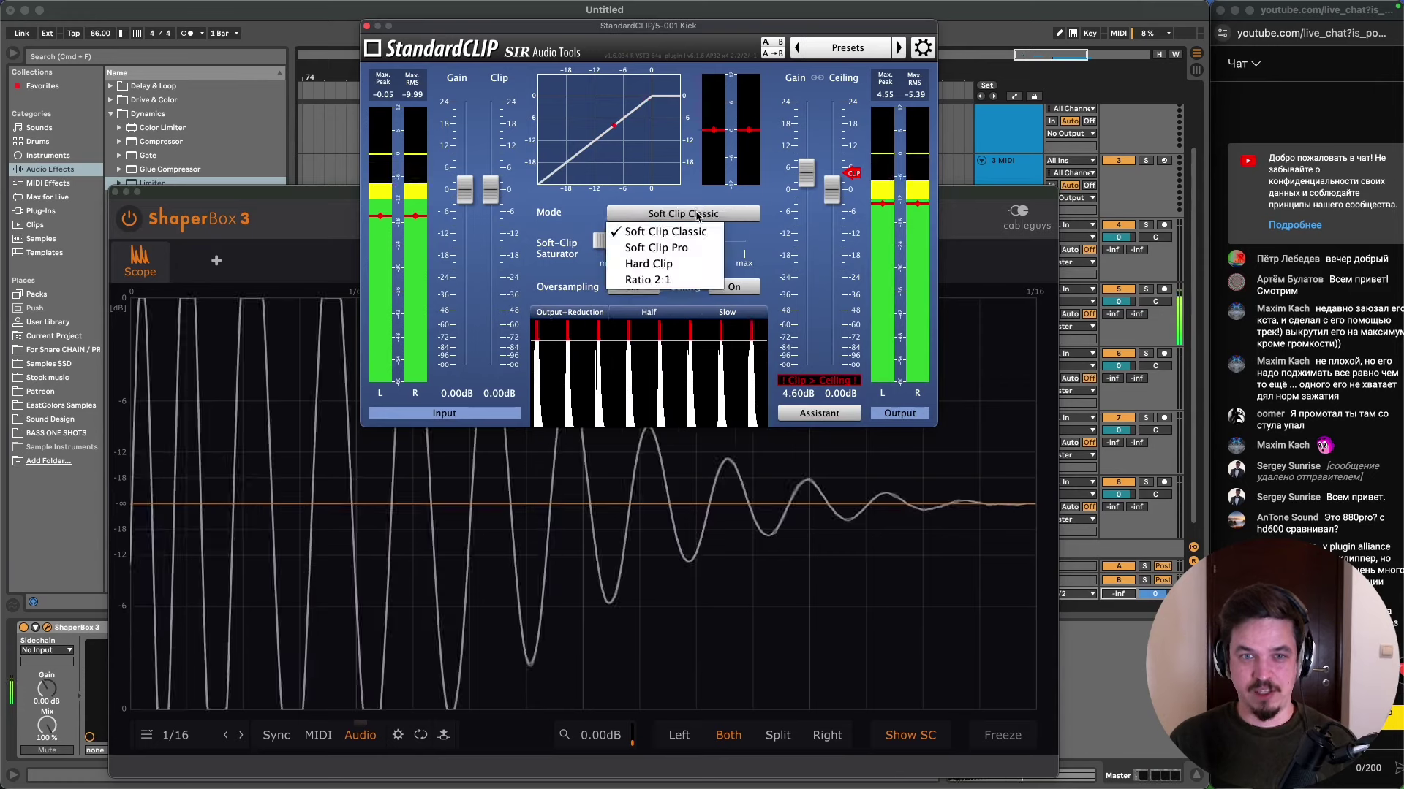
click(683, 265)
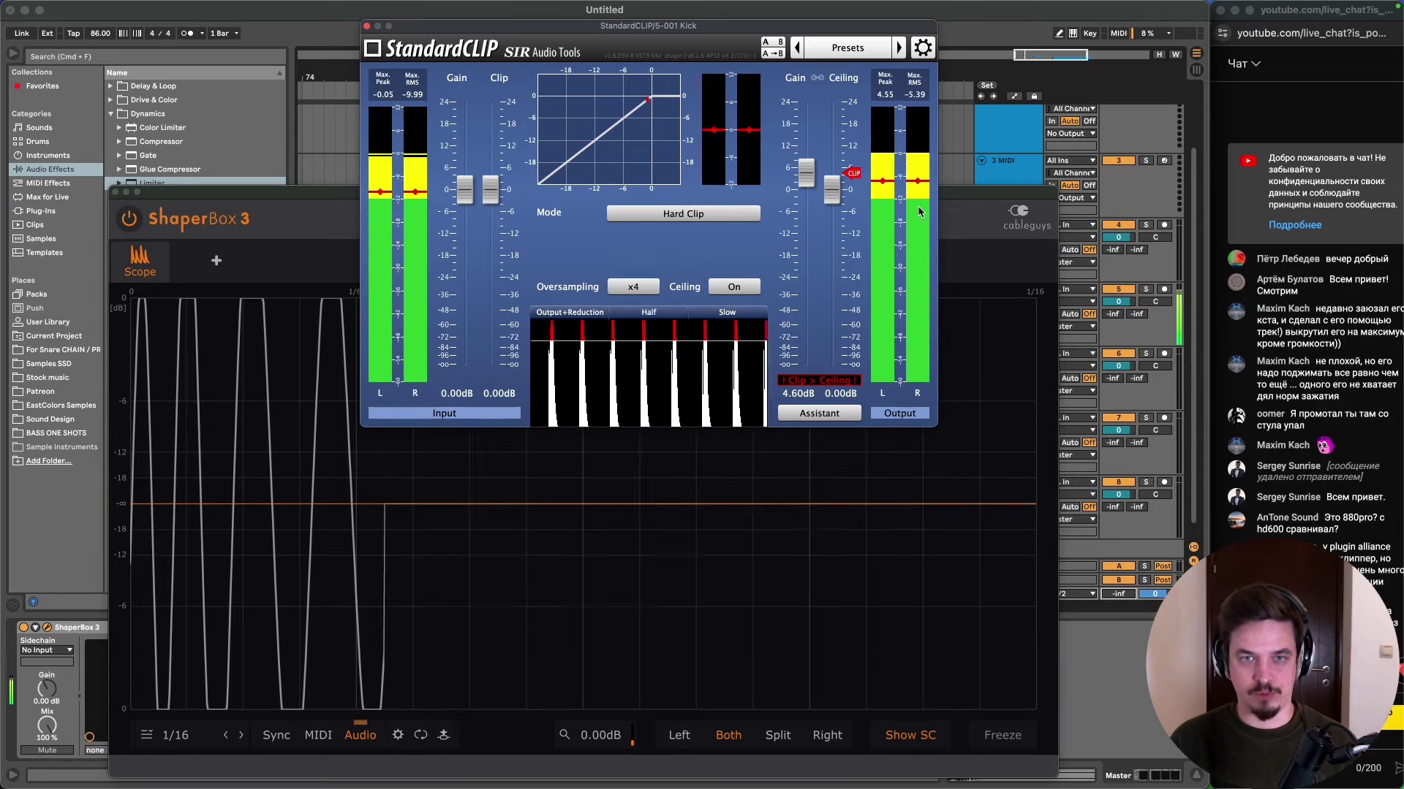
click(687, 213)
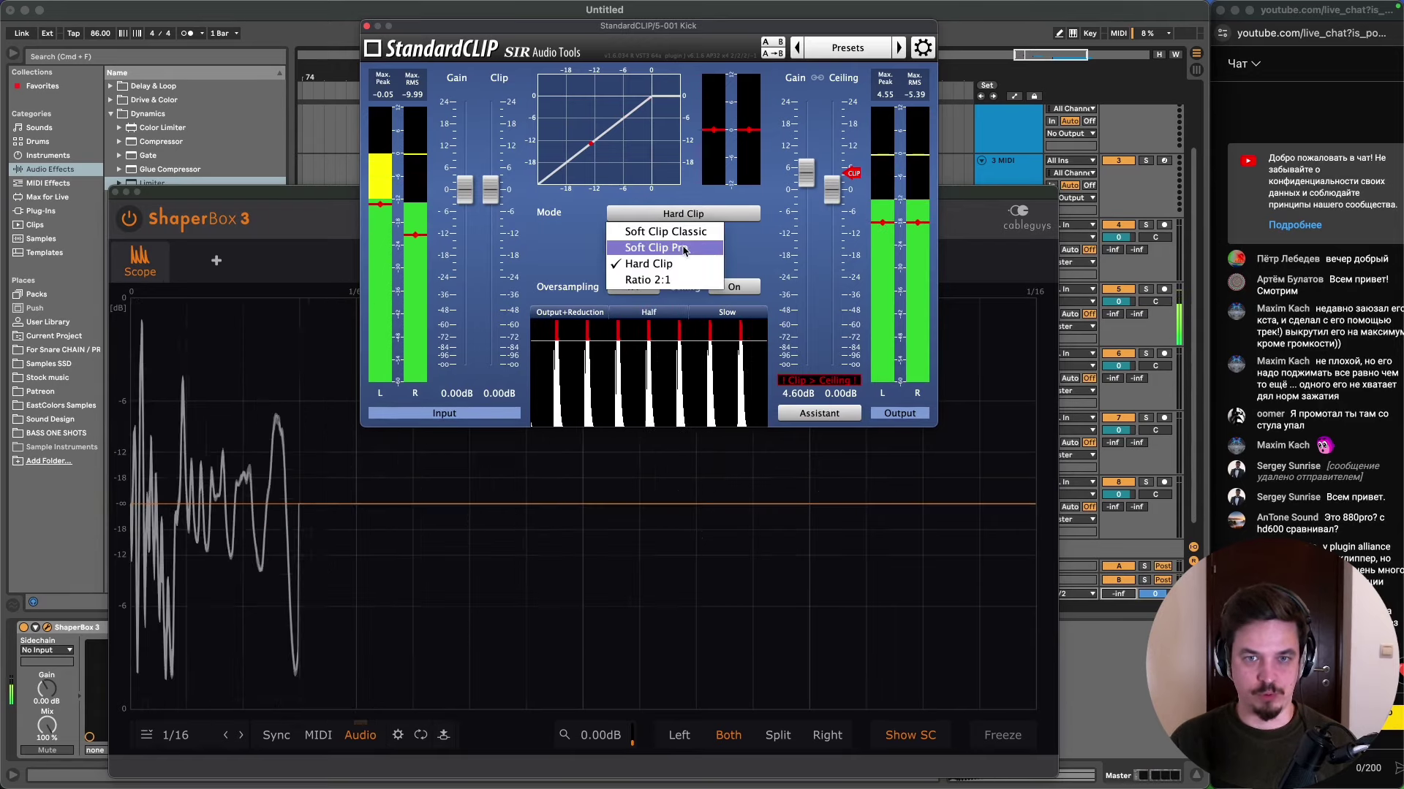
click(684, 248)
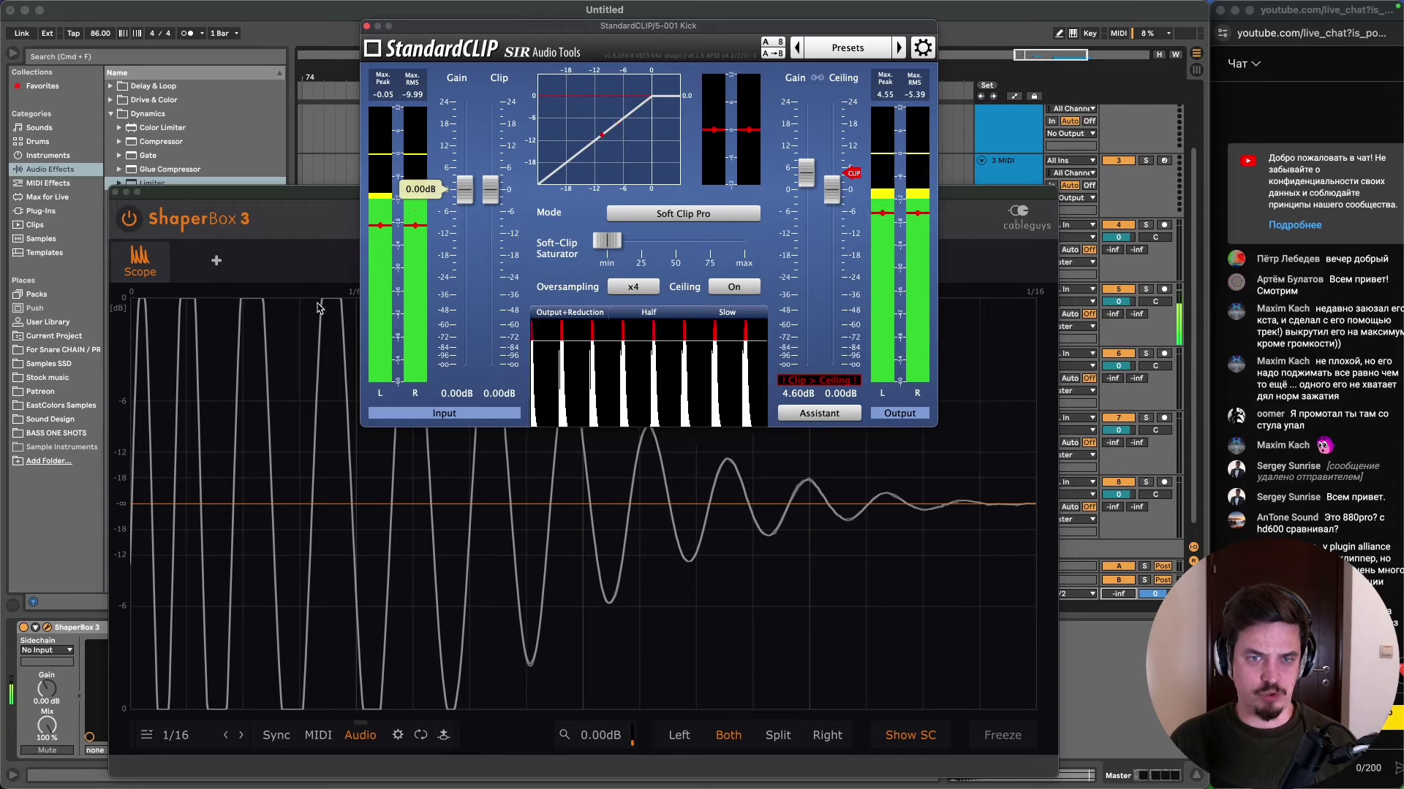
click(661, 213)
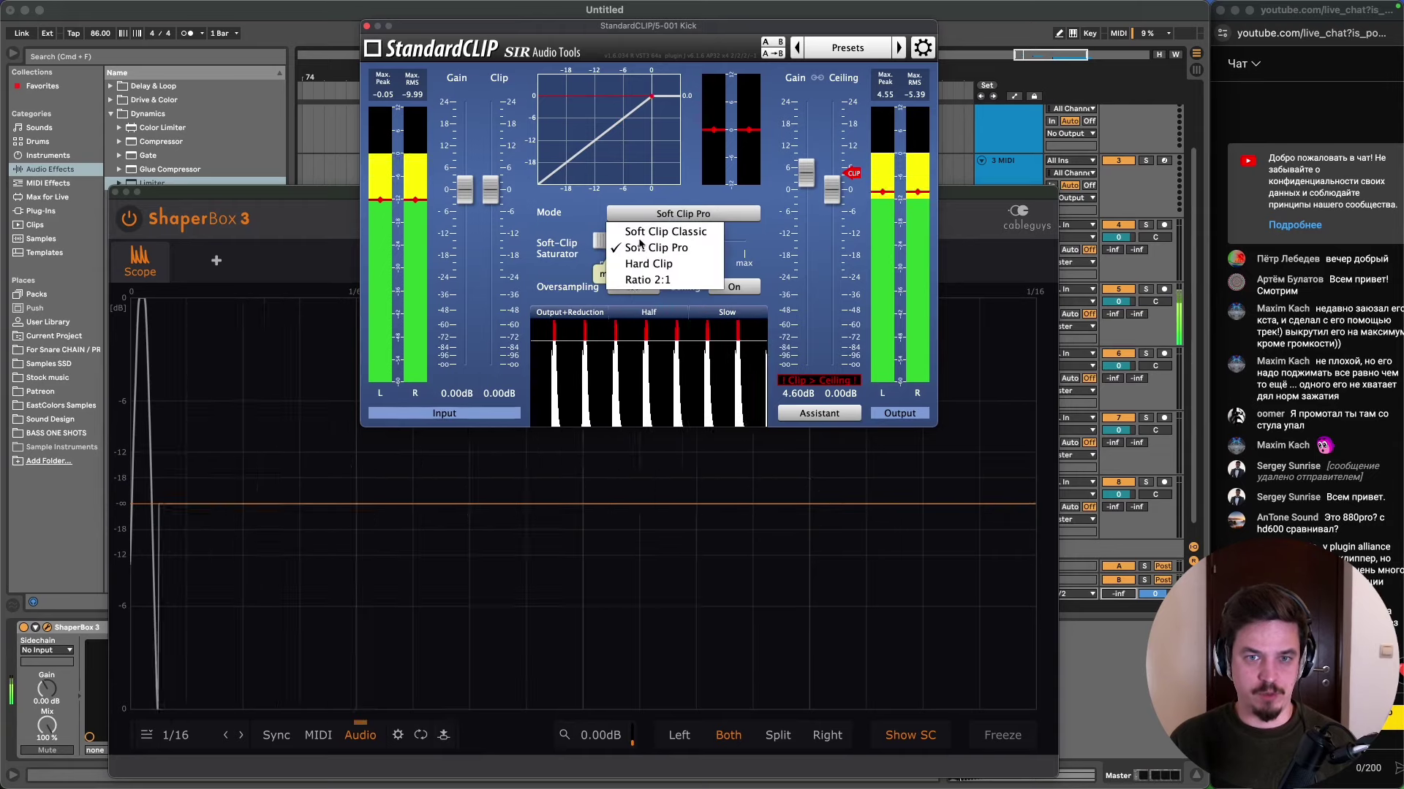
click(641, 281)
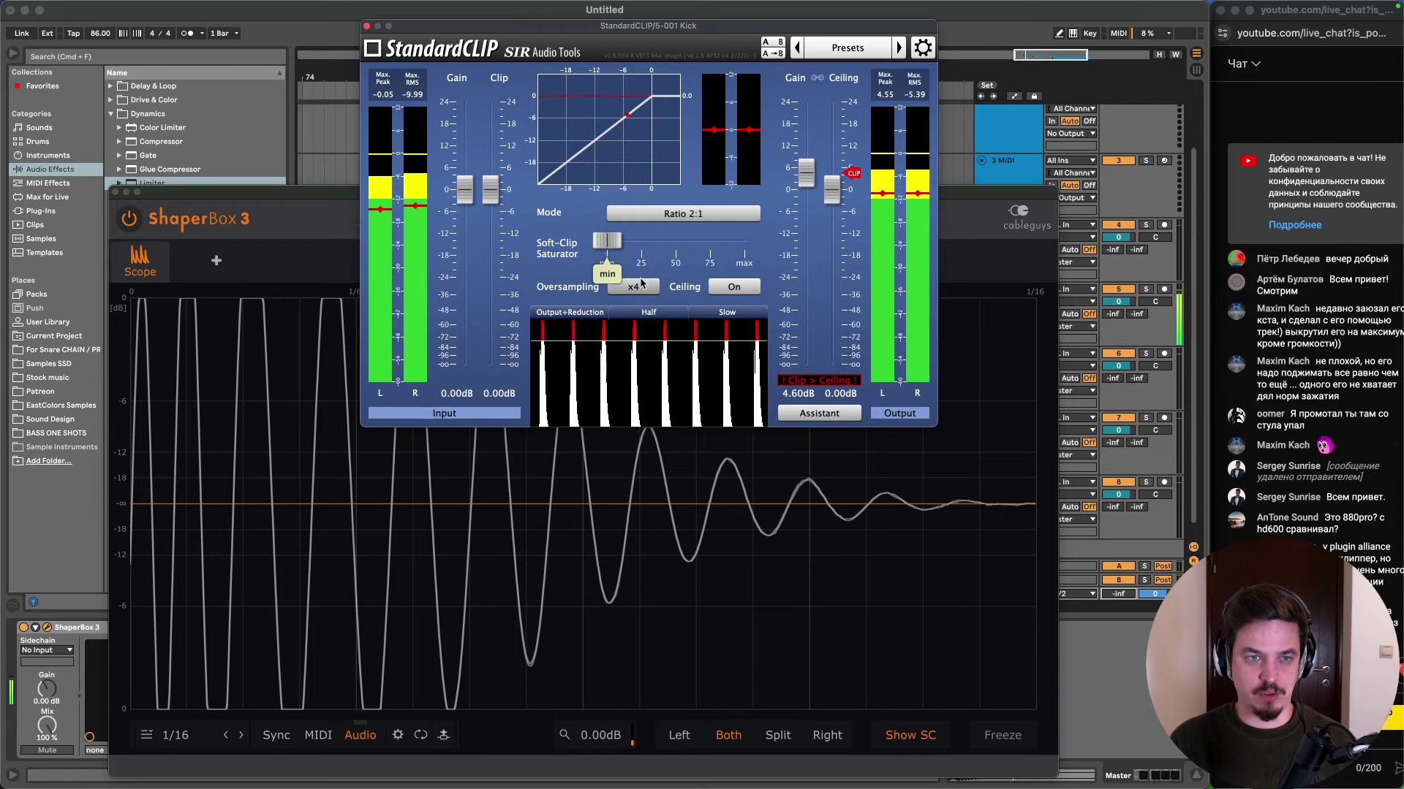
- Switch StandardCLIP's mode to Soft Clip Classic and finally to Hard Clip, comparing the kick's peaks in the scope
click(677, 213)
click(647, 228)
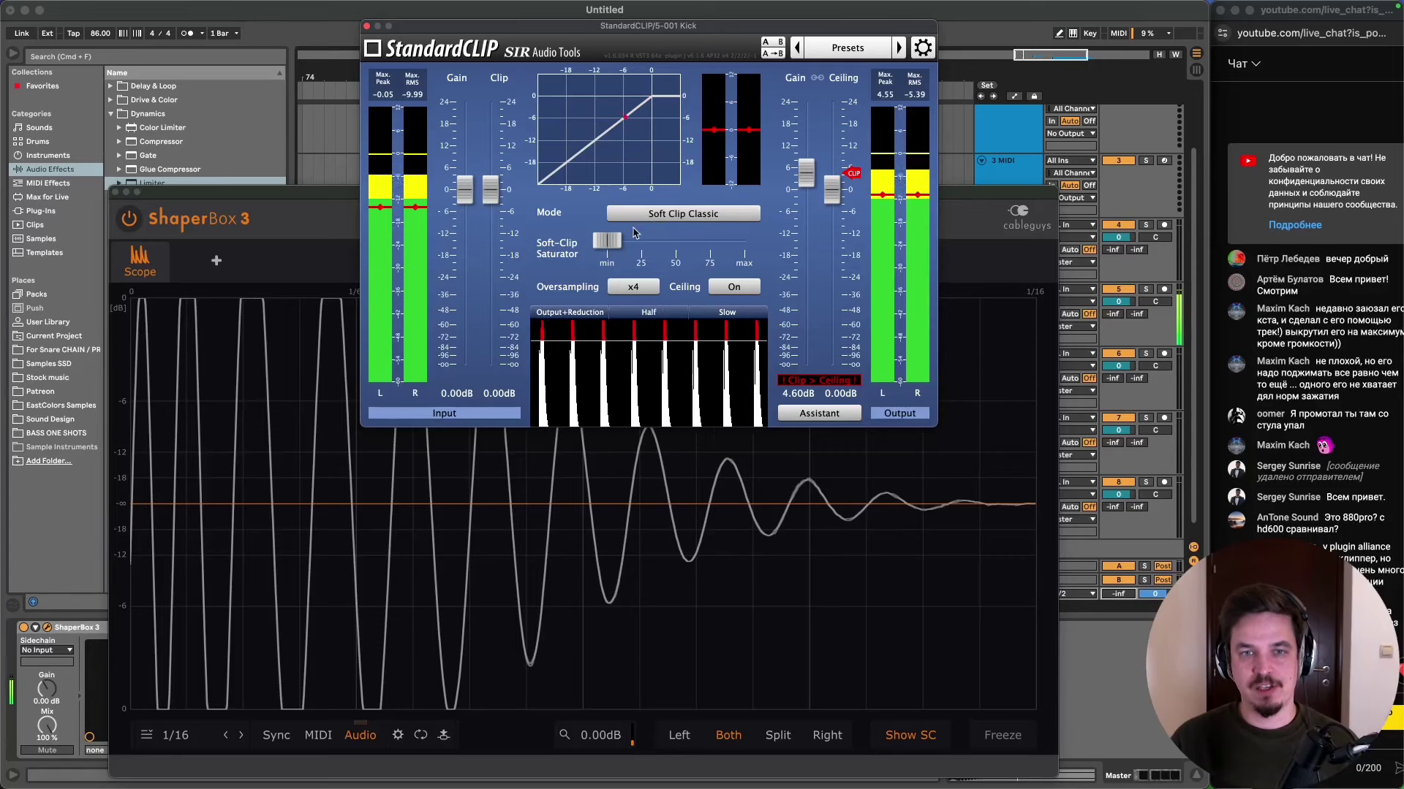
click(660, 214)
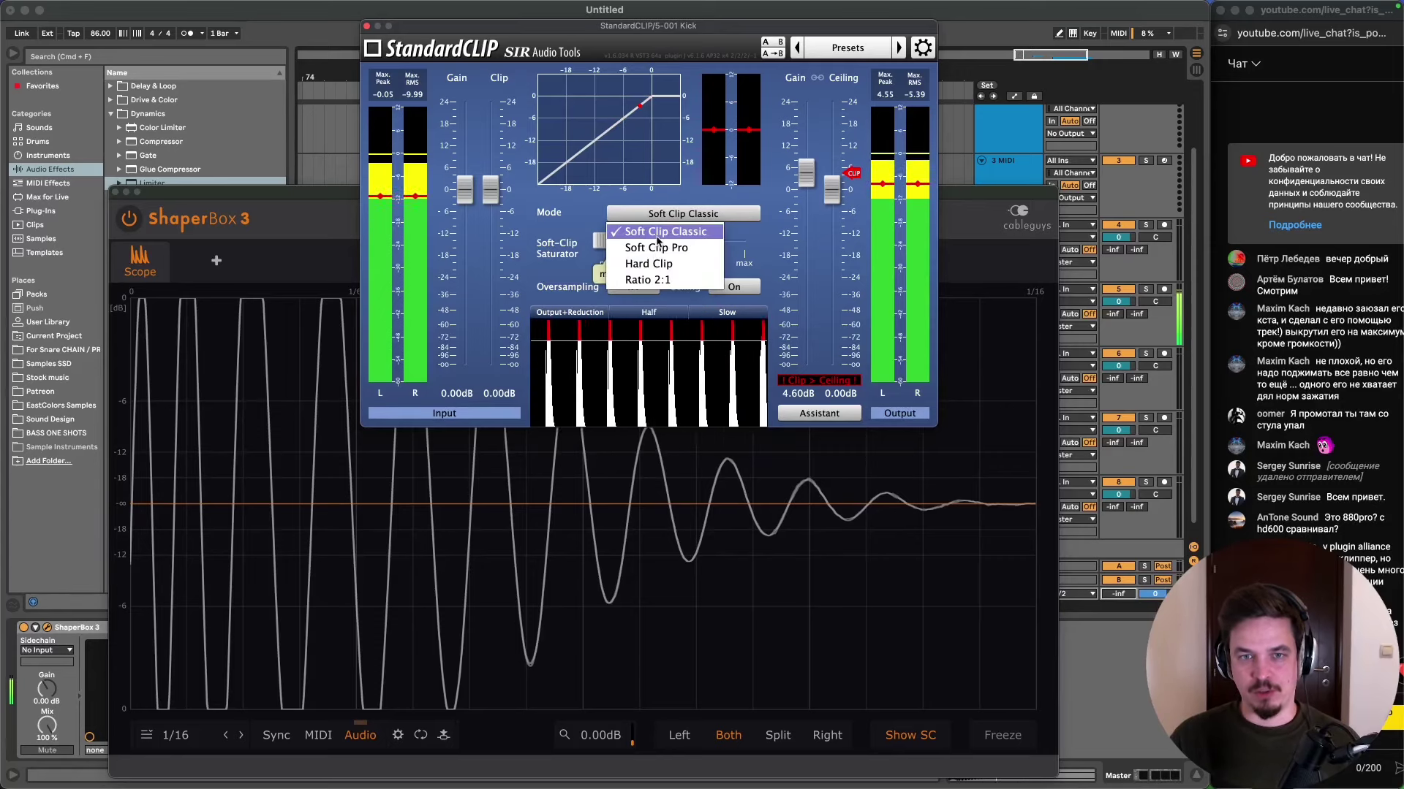
click(658, 266)
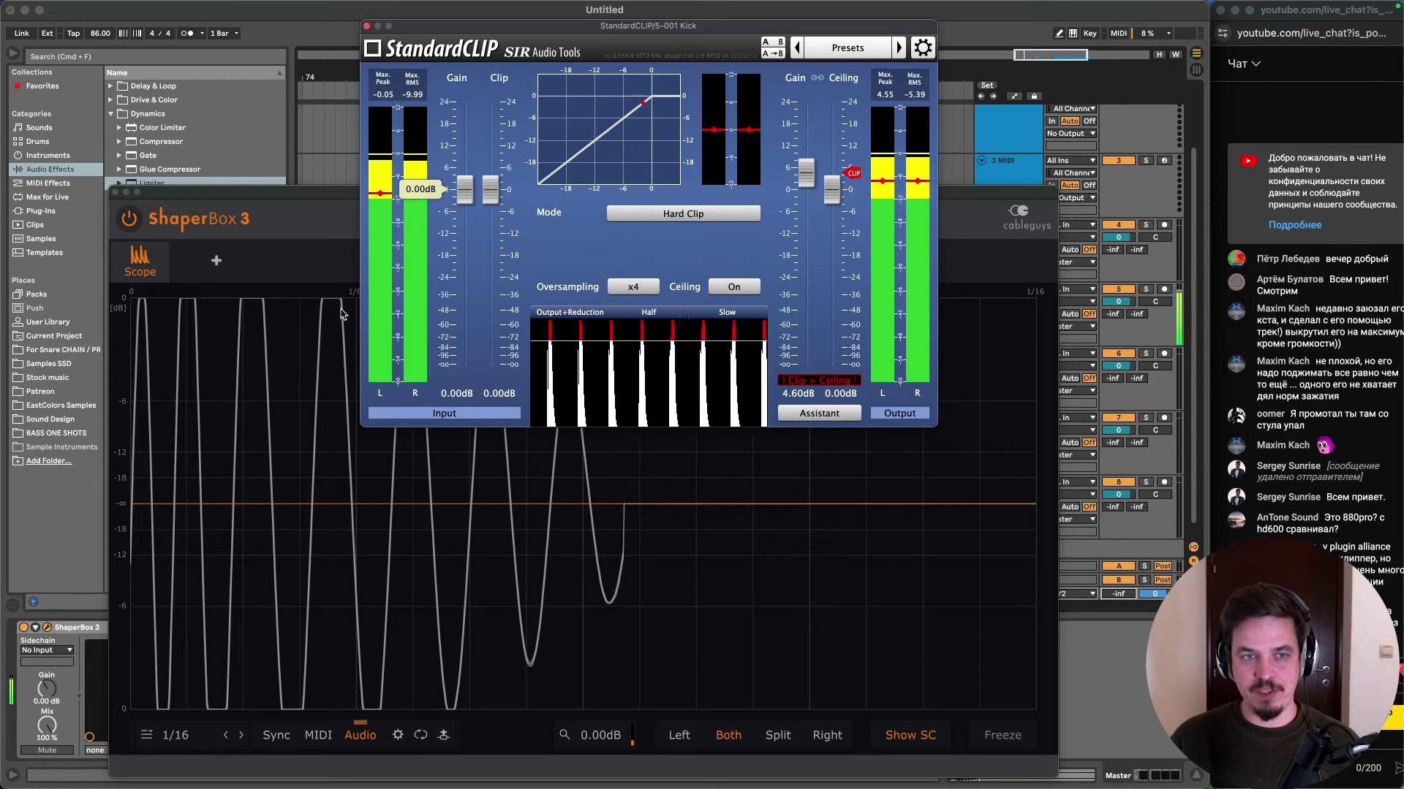
- Shift the StandardCLIP window aside and raise the ShaperBox scope window so the kick track's device chain is uncovered
drag(524, 30, 600, 28)
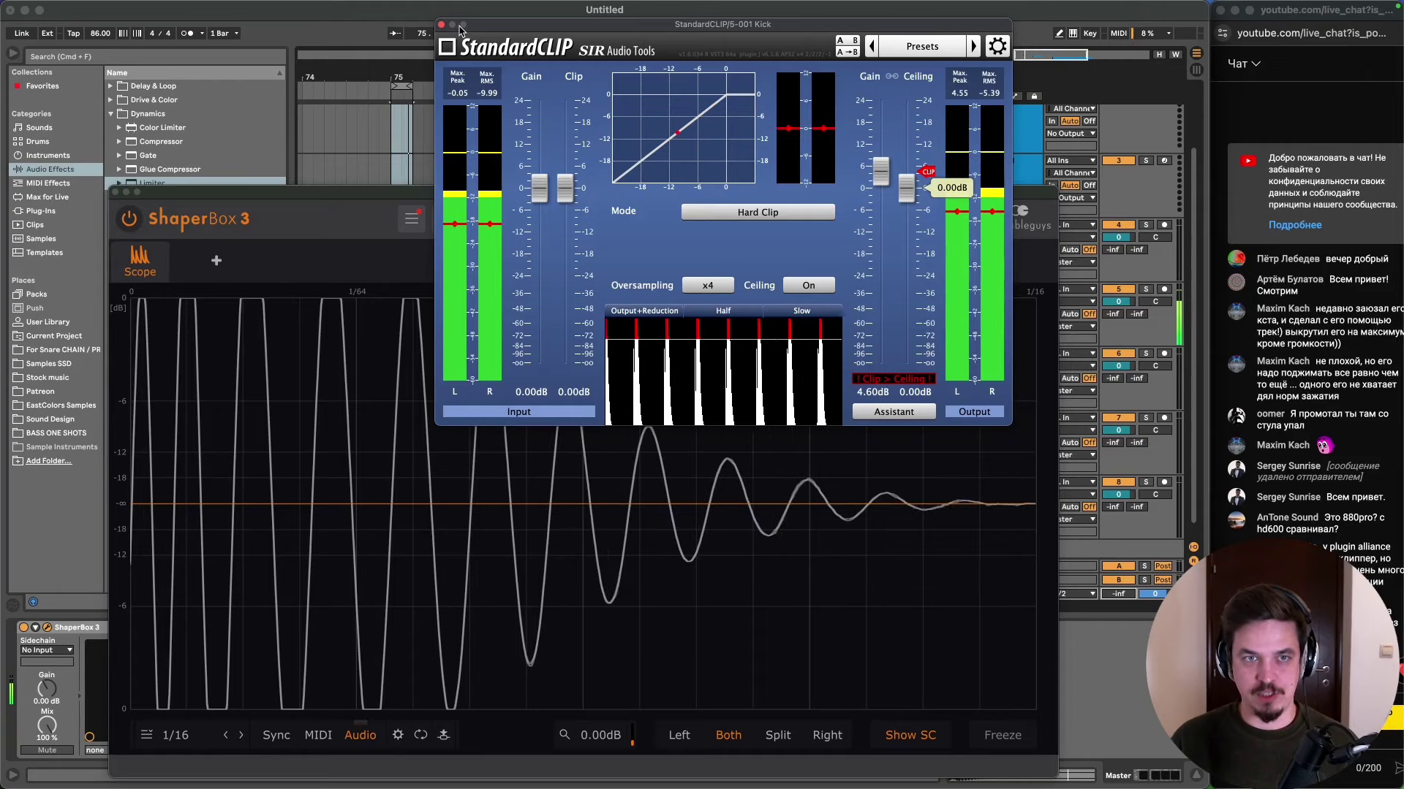
click(448, 191)
drag(448, 191, 457, 45)
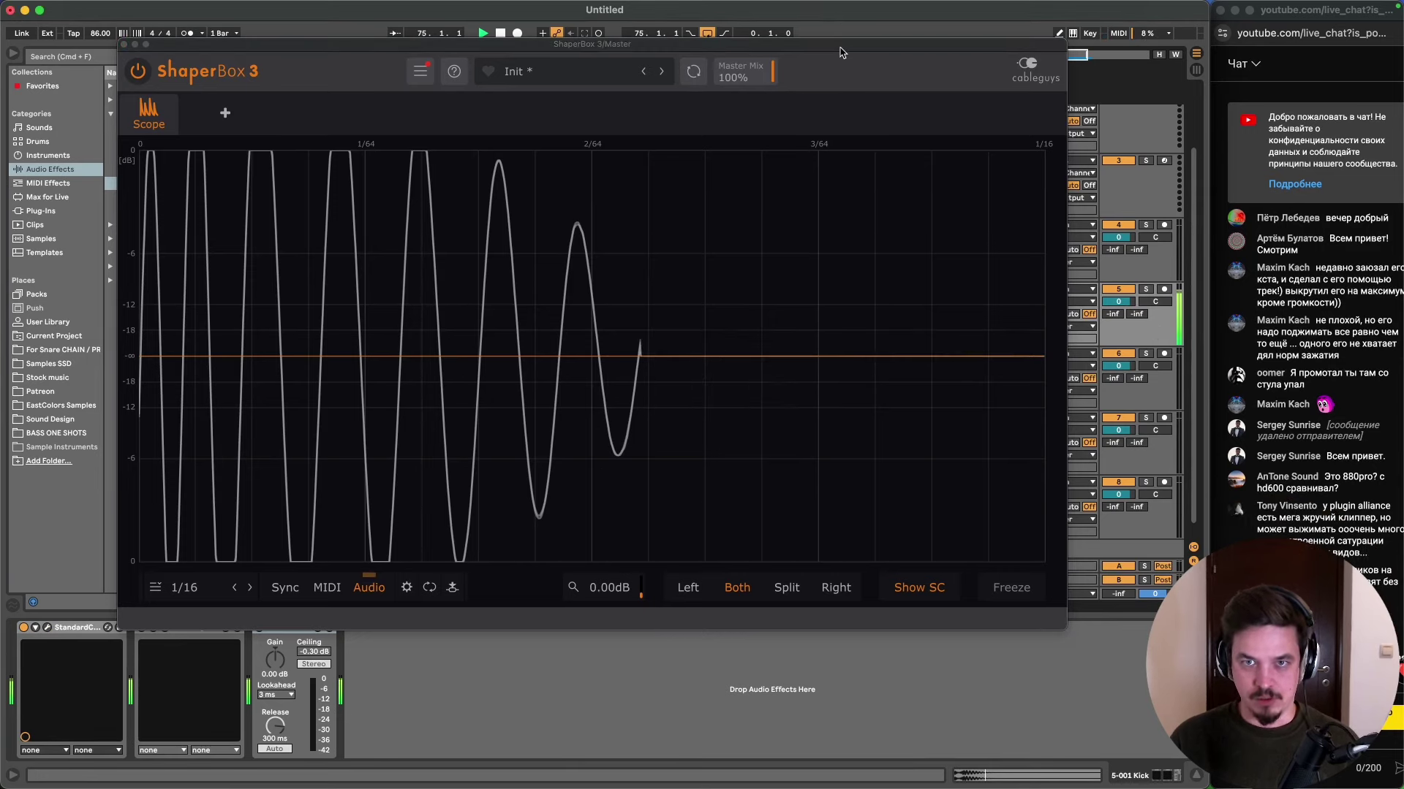
drag(841, 48, 859, 2)
- Bypass StandardCLIP on the kick track and open Newfangled Saturate, keeping its window below the scope's upper waveform peaks
click(24, 627)
click(141, 627)
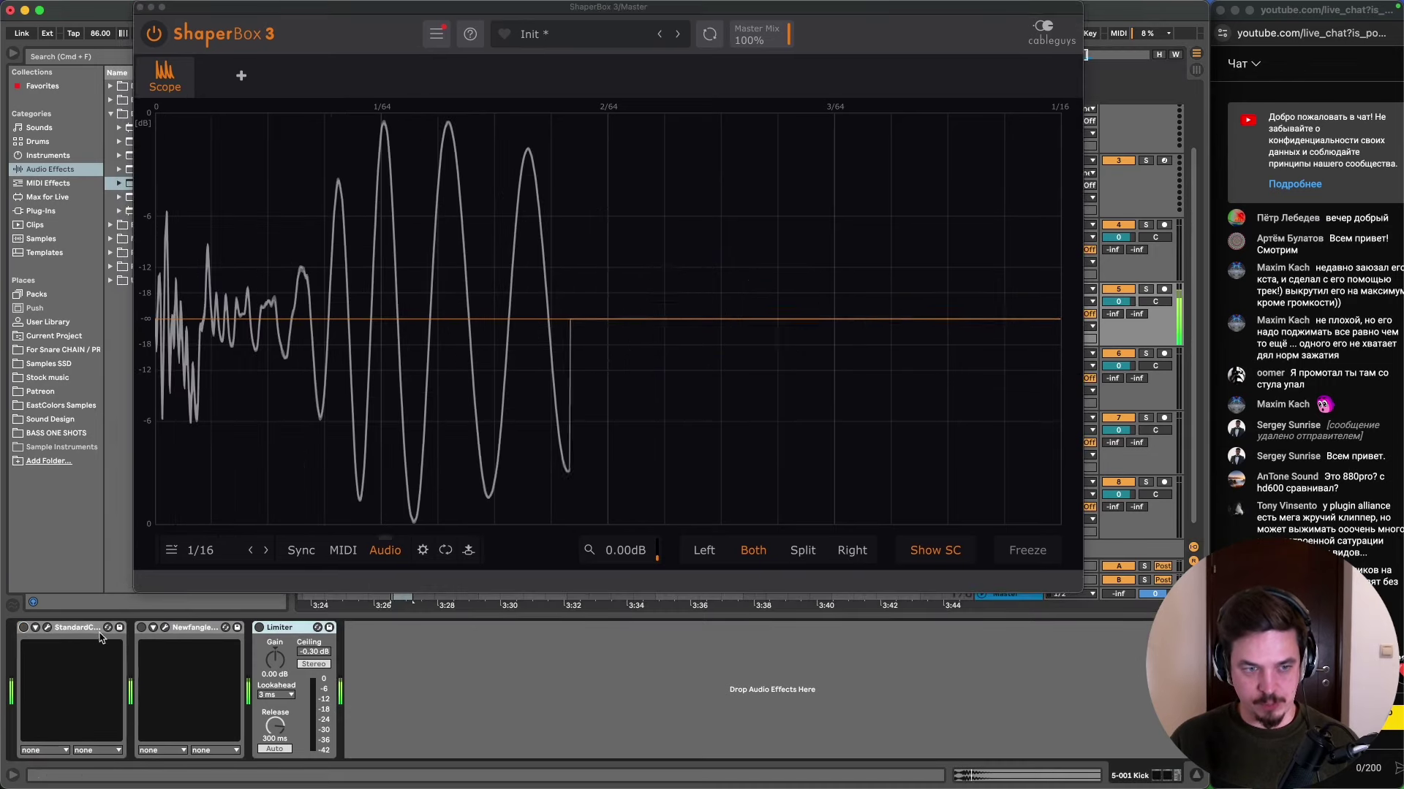
click(164, 628)
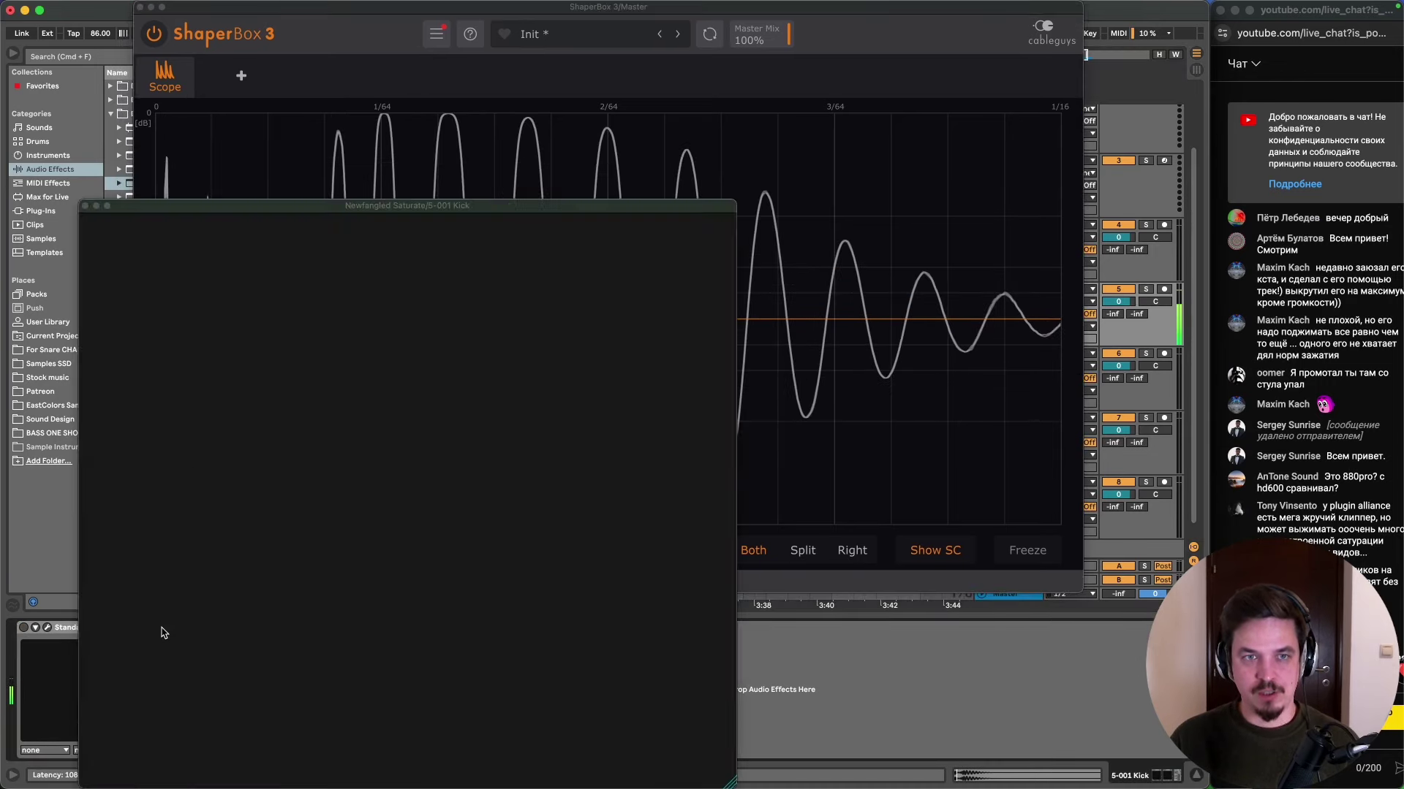
drag(395, 210, 455, 455)
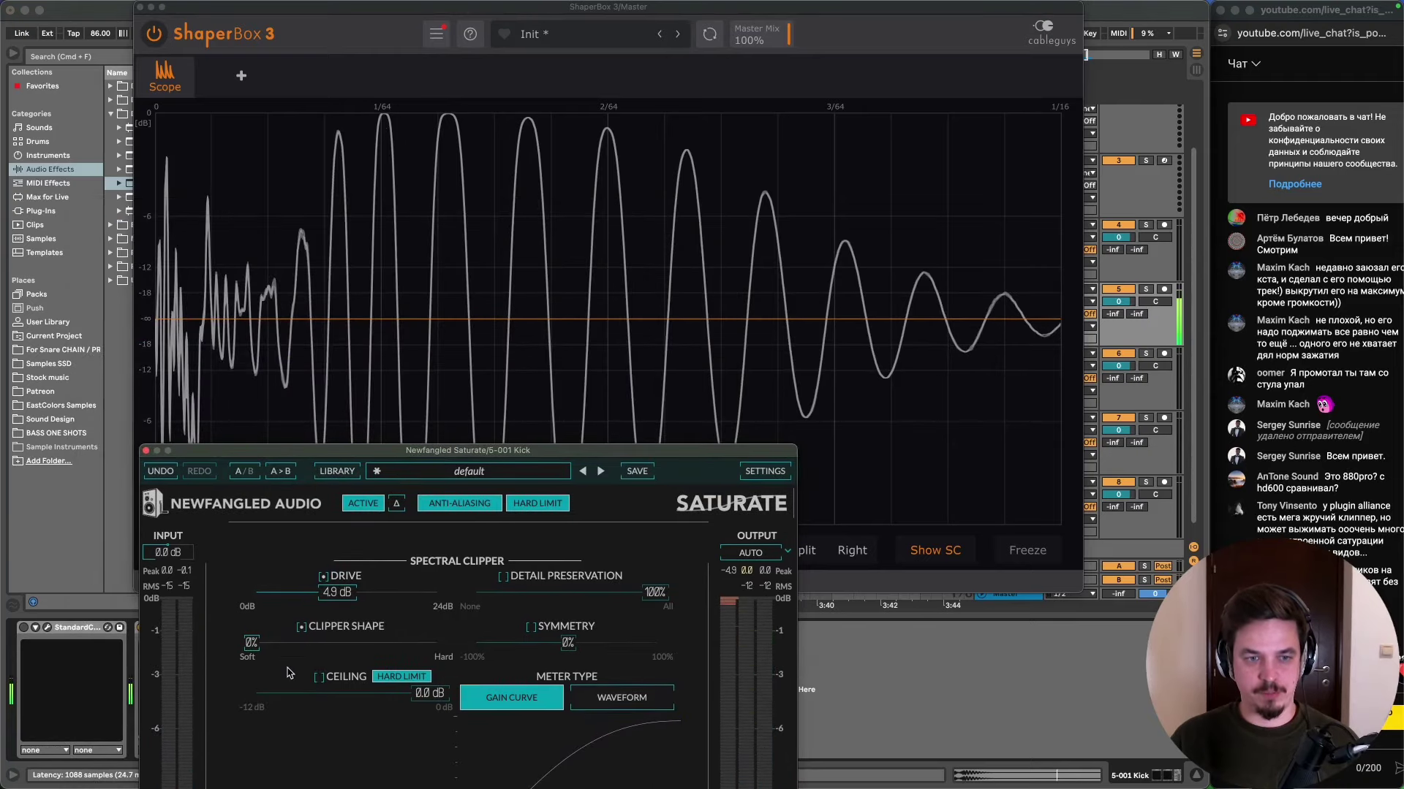
- Sweep Saturate's Clipper Shape to 100% Hard and back to 0% Soft to compare the kick's peaks, and close both windows
drag(270, 650, 438, 647)
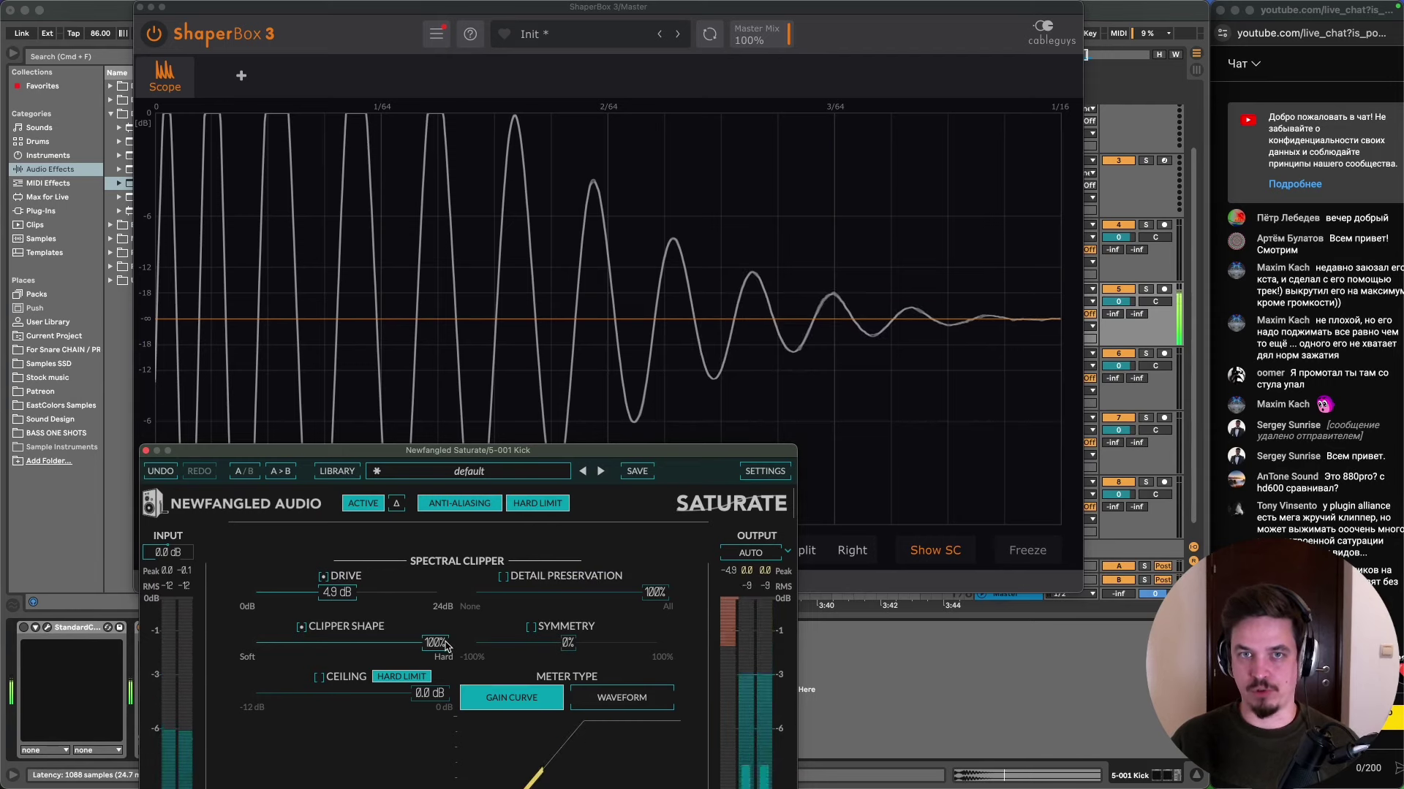
drag(446, 643, 245, 653)
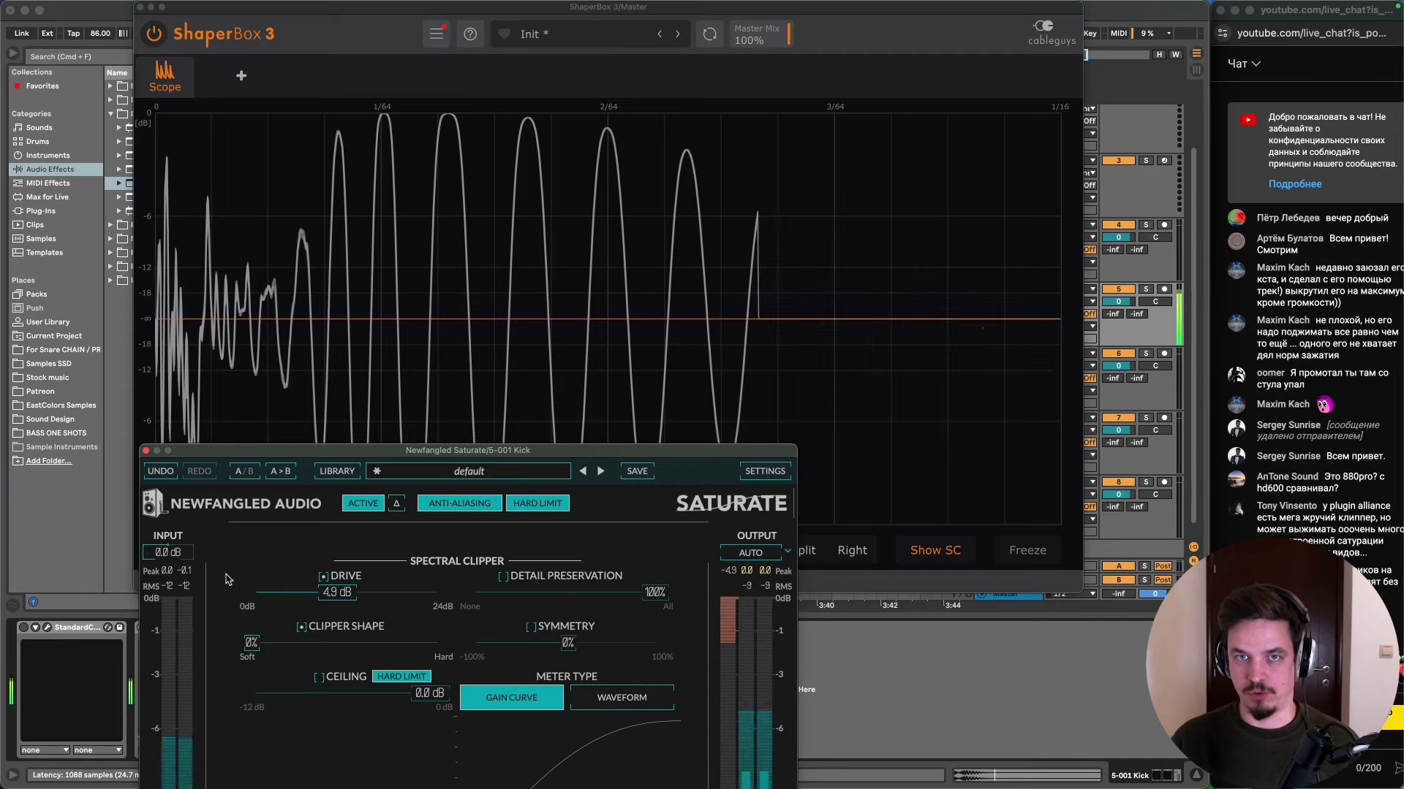
click(147, 451)
click(139, 10)
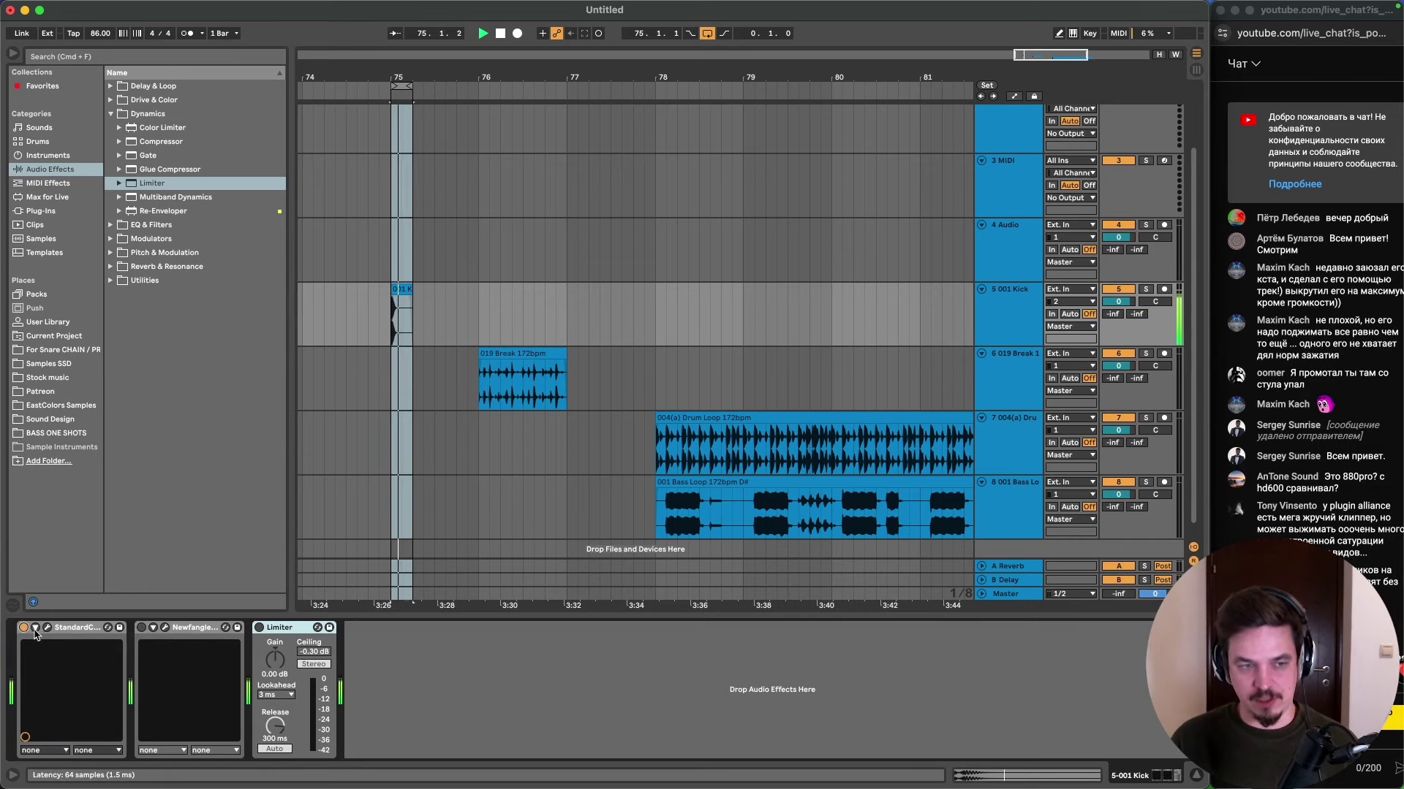
- Reopen StandardCLIP on the kick track and set its mode to Soft Clip Classic
click(46, 628)
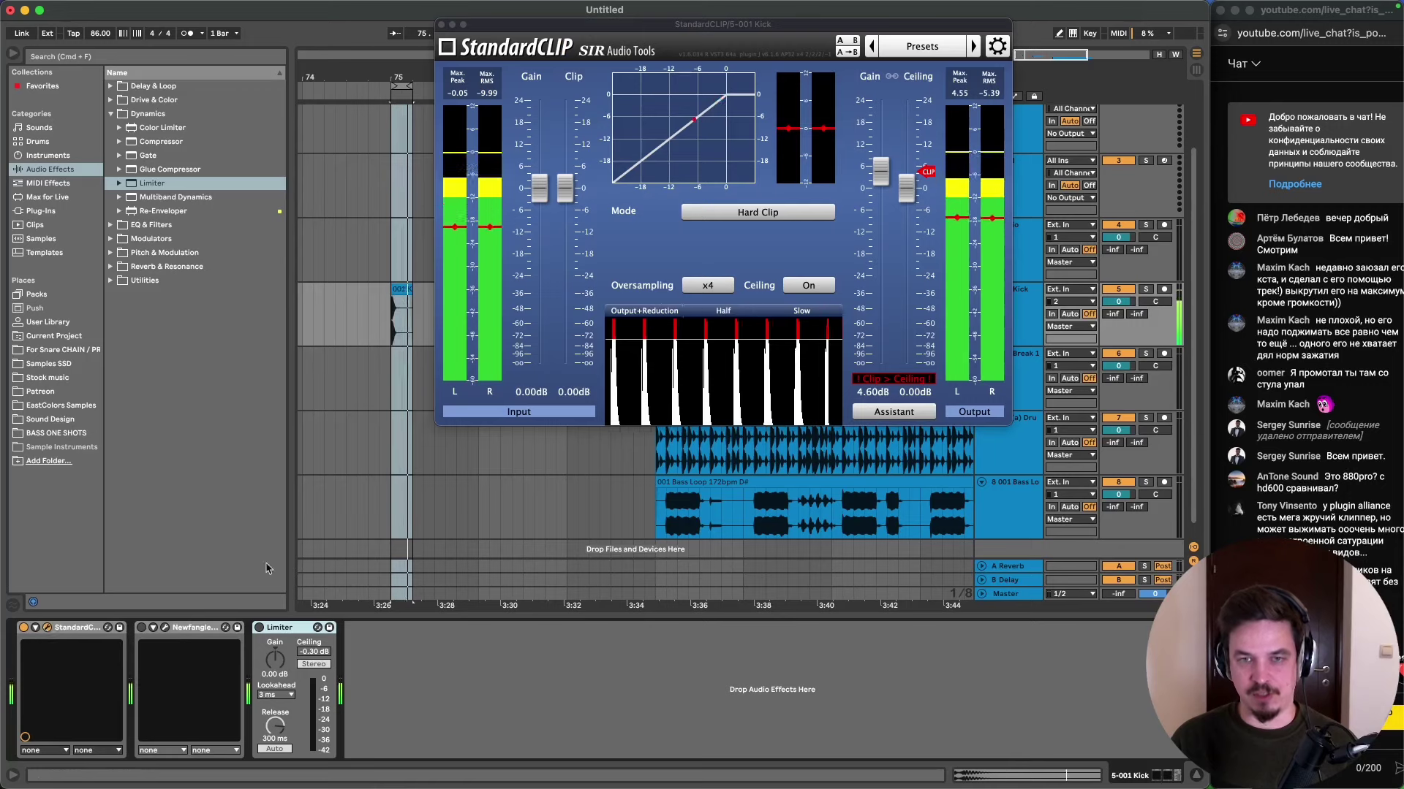
click(824, 209)
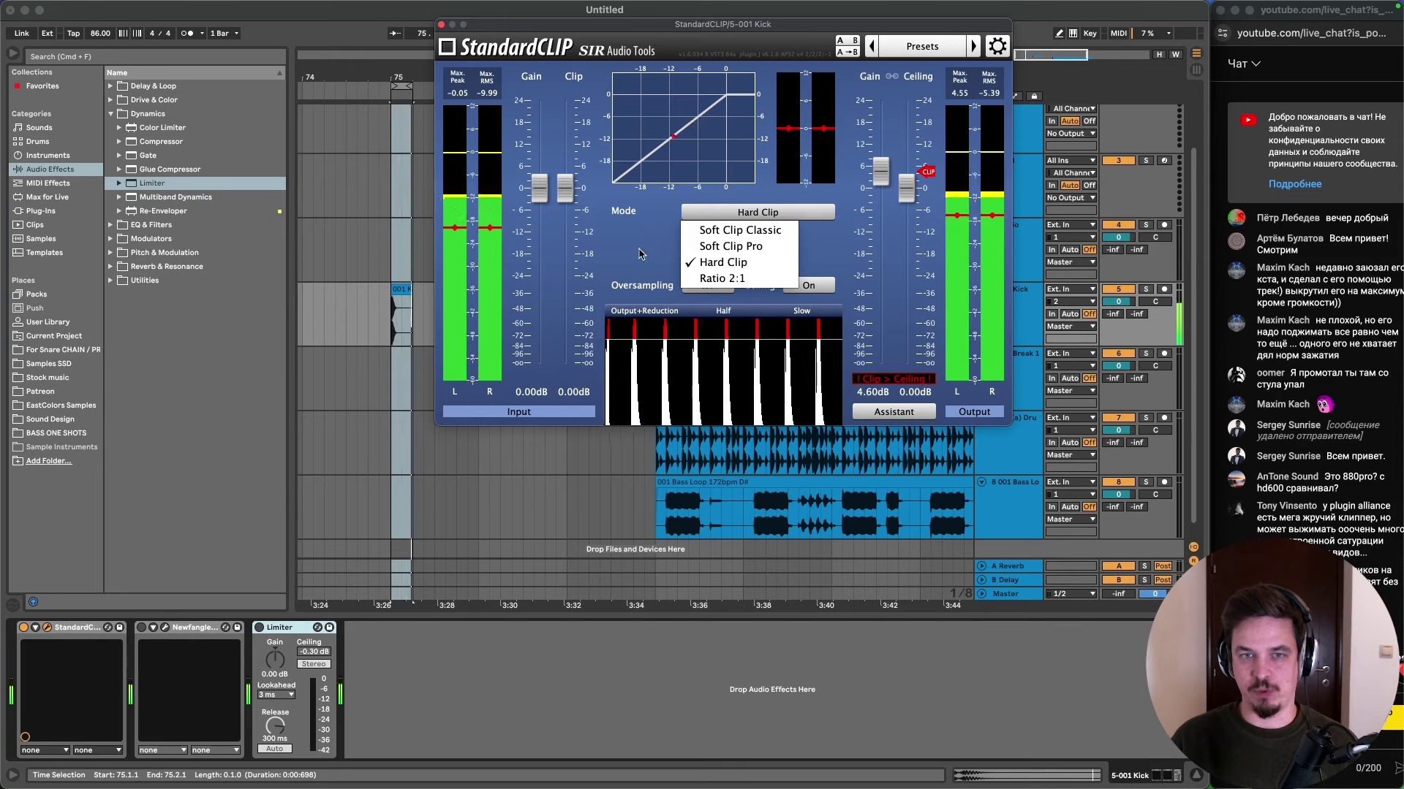
click(762, 233)
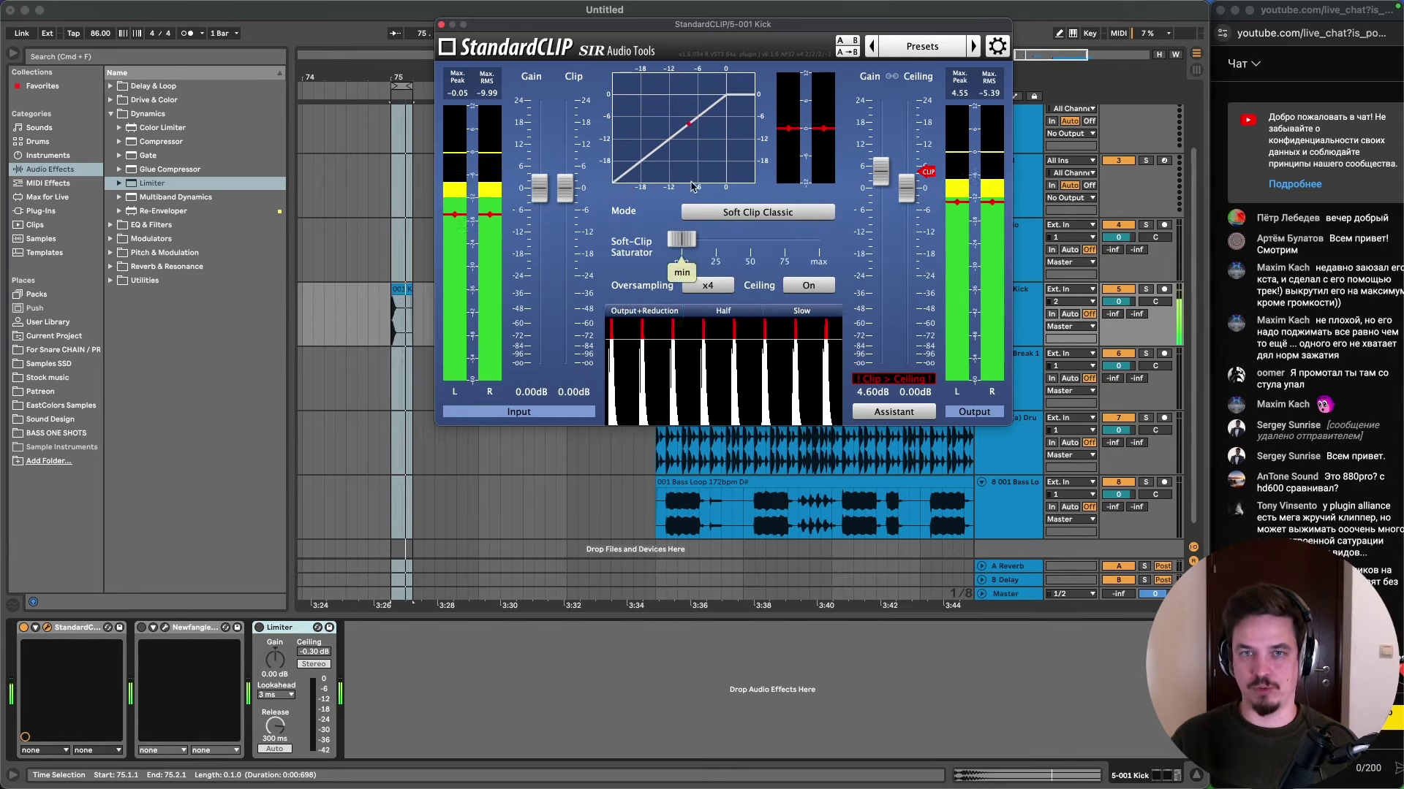
click(731, 212)
click(733, 221)
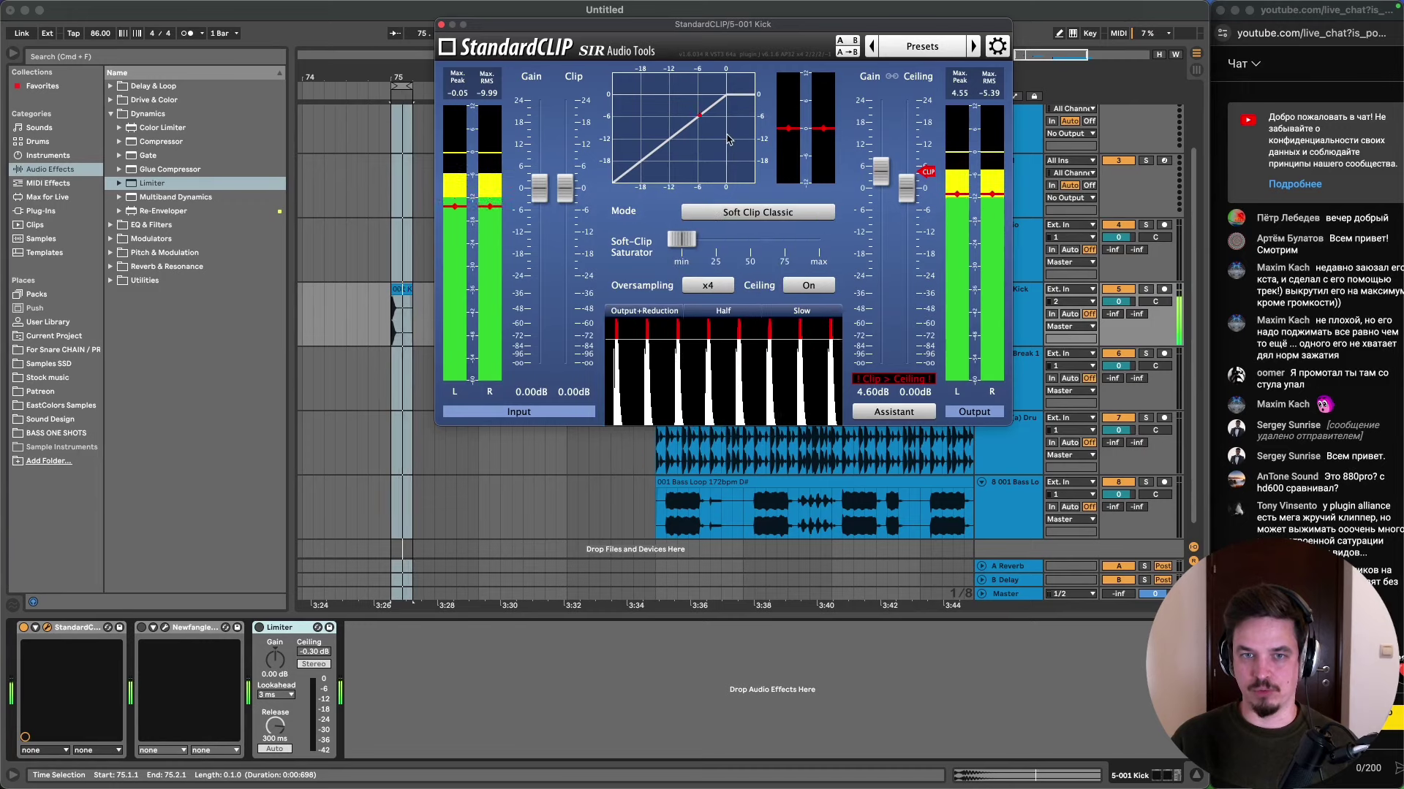
- Toggle StandardCLIP's transfer curve between its linear and dB views, and set the display range to ±3 dB
click(745, 136)
click(745, 137)
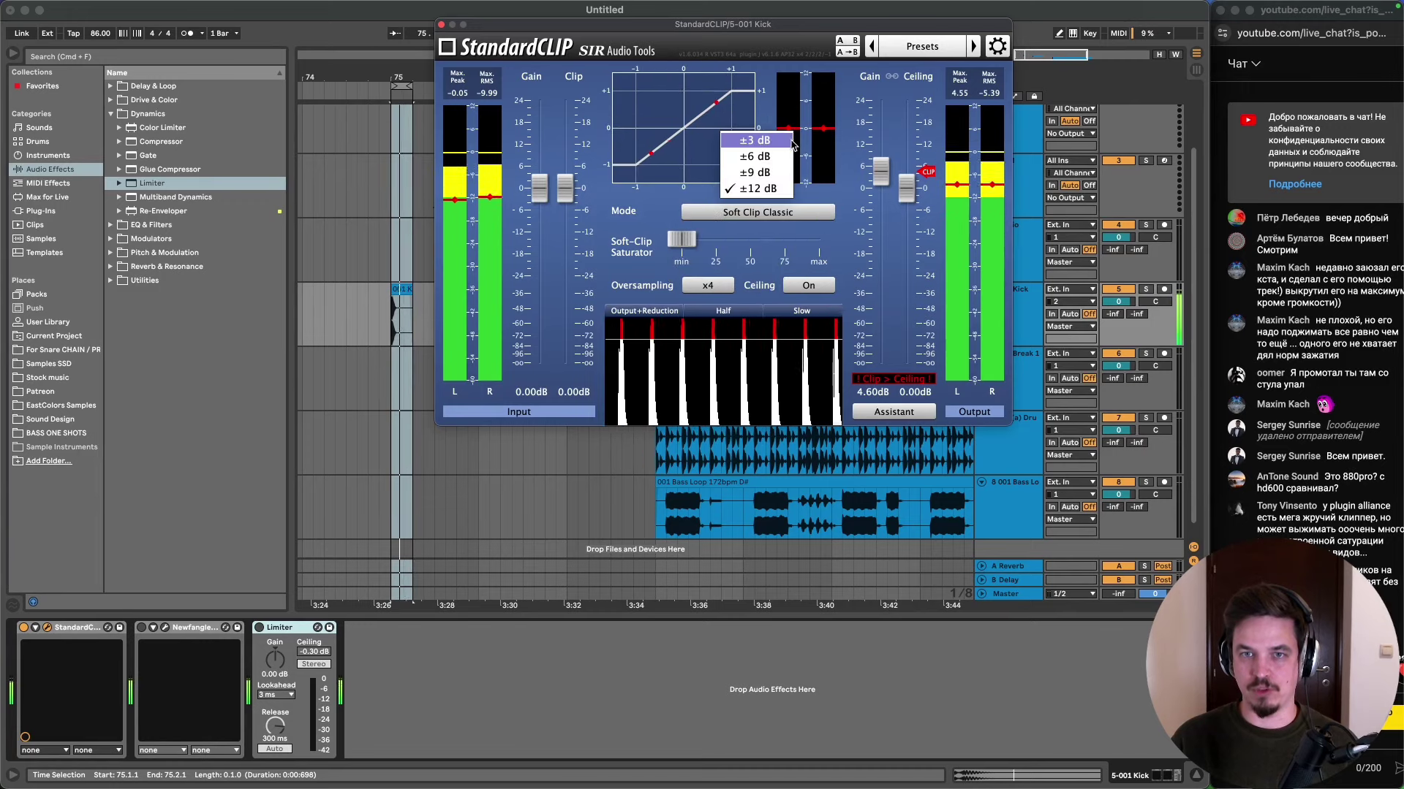
click(785, 142)
click(753, 139)
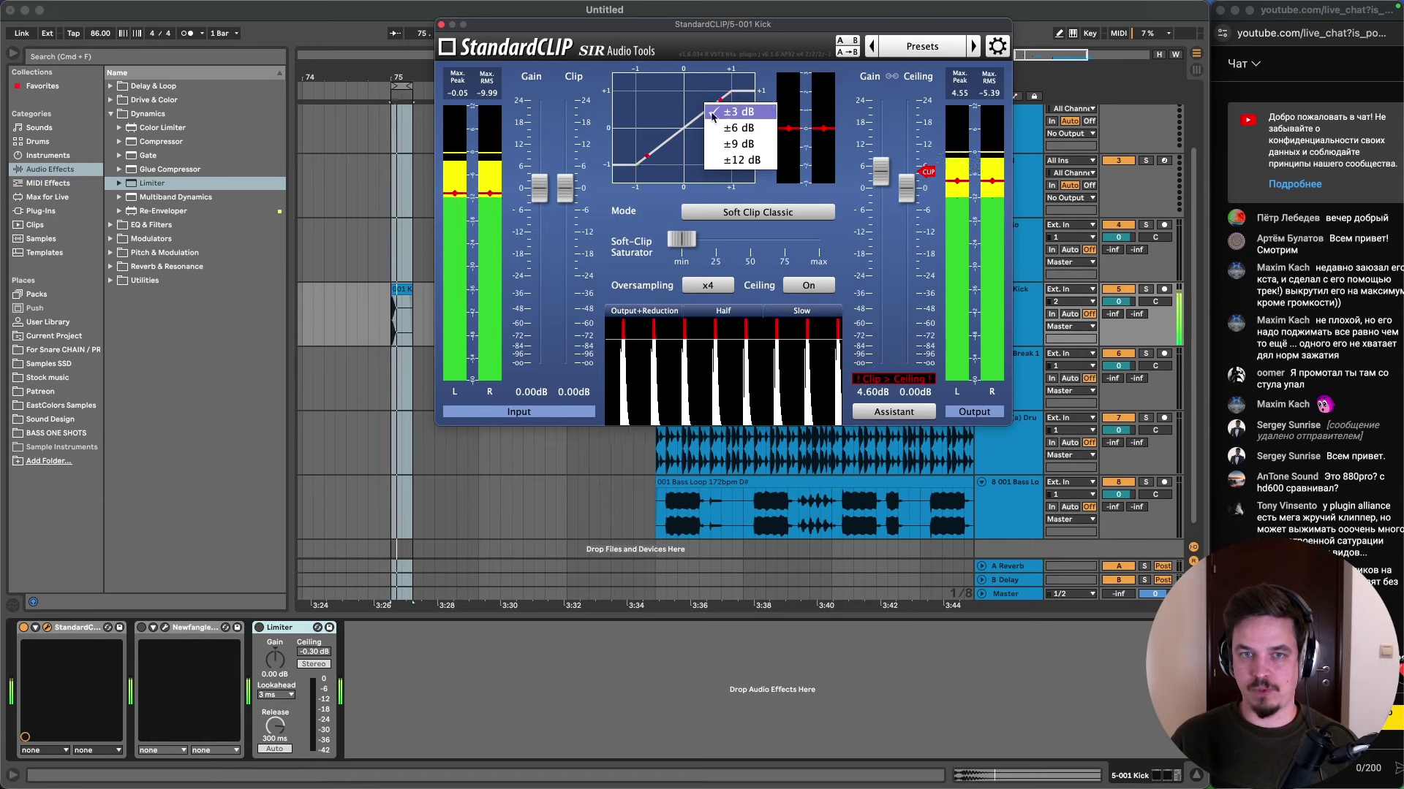
click(675, 132)
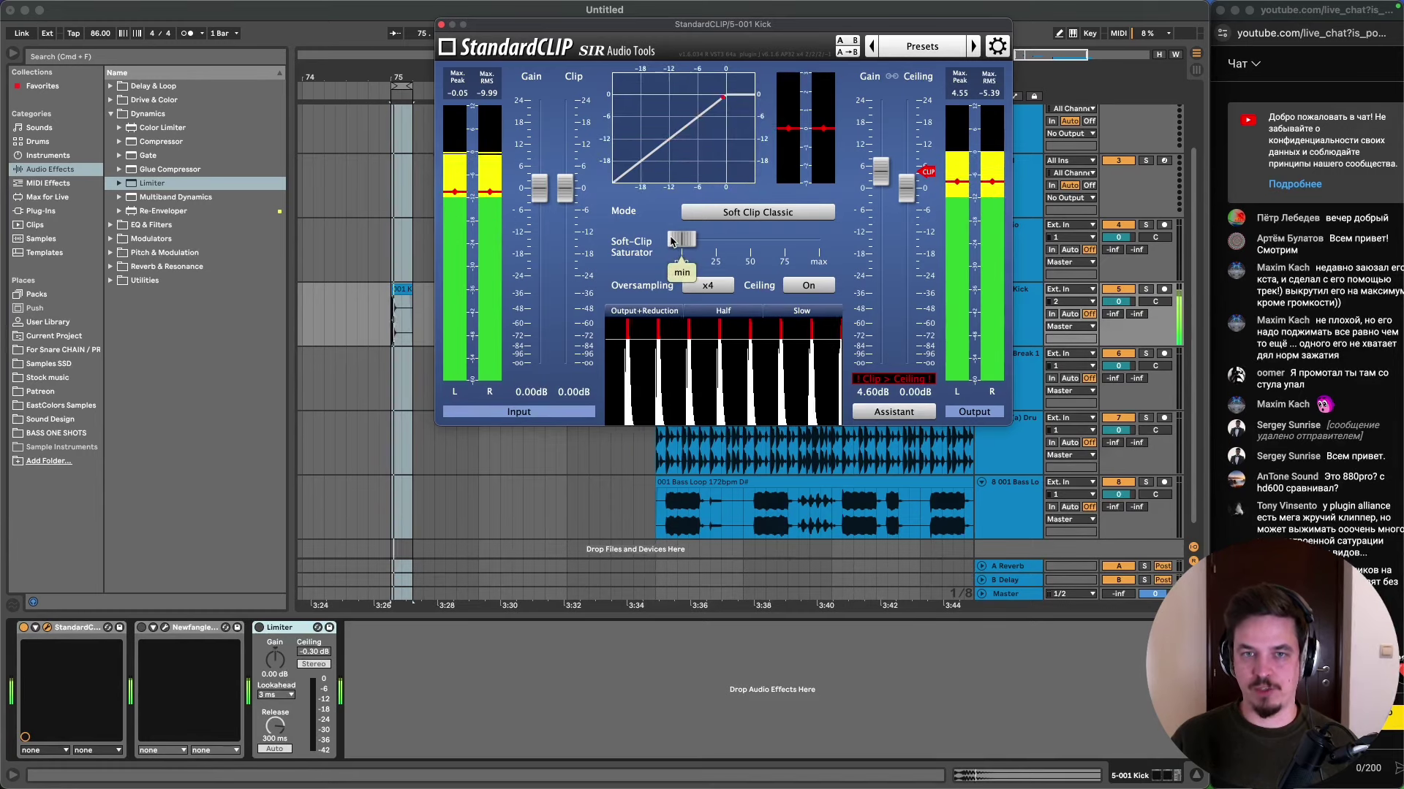
- Raise StandardCLIP's Soft-Clip Saturator to max and set its output gain to 0.00 dB
drag(671, 241, 840, 255)
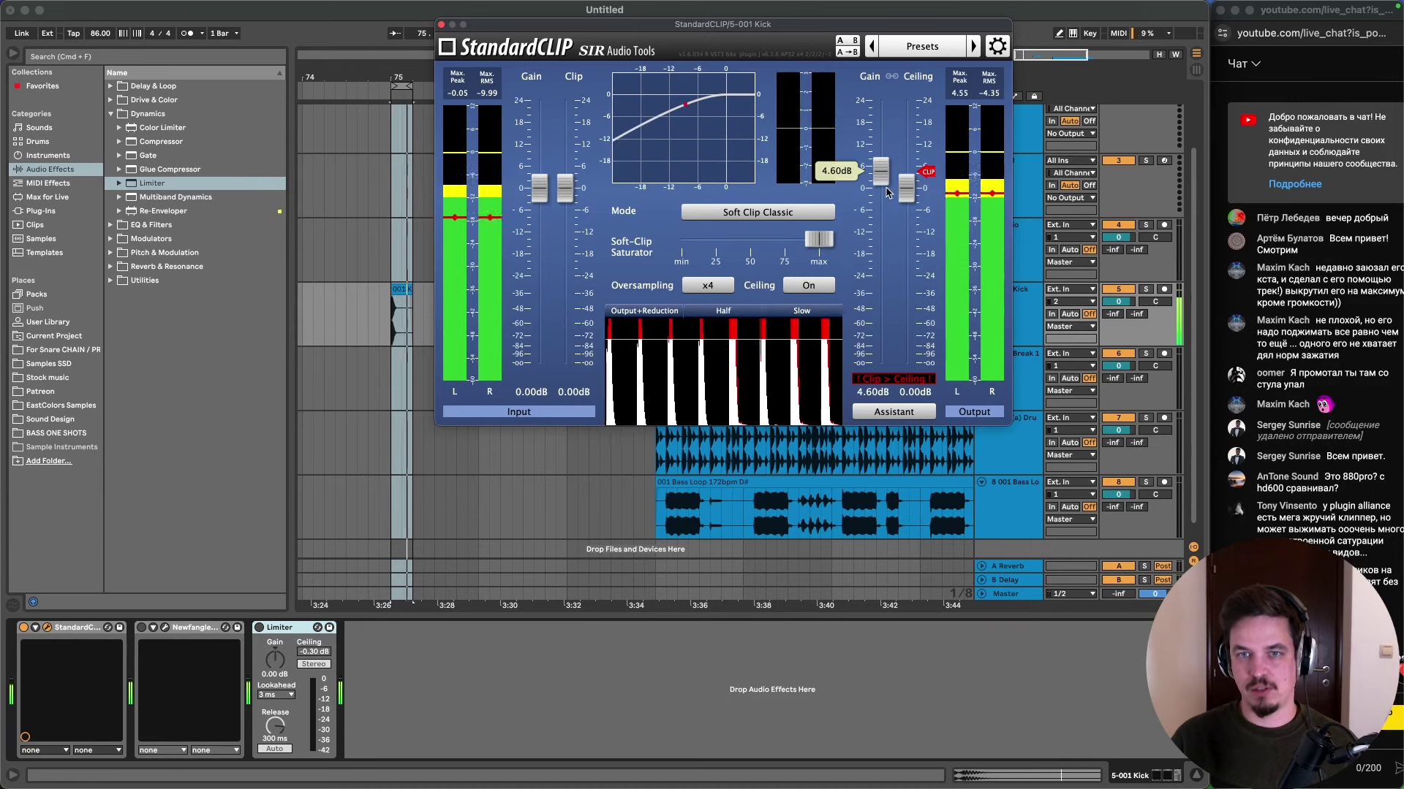
mouse_move(880, 169)
mouse_down()
mouse_move(884, 213)
mouse_move(881, 188)
mouse_up()
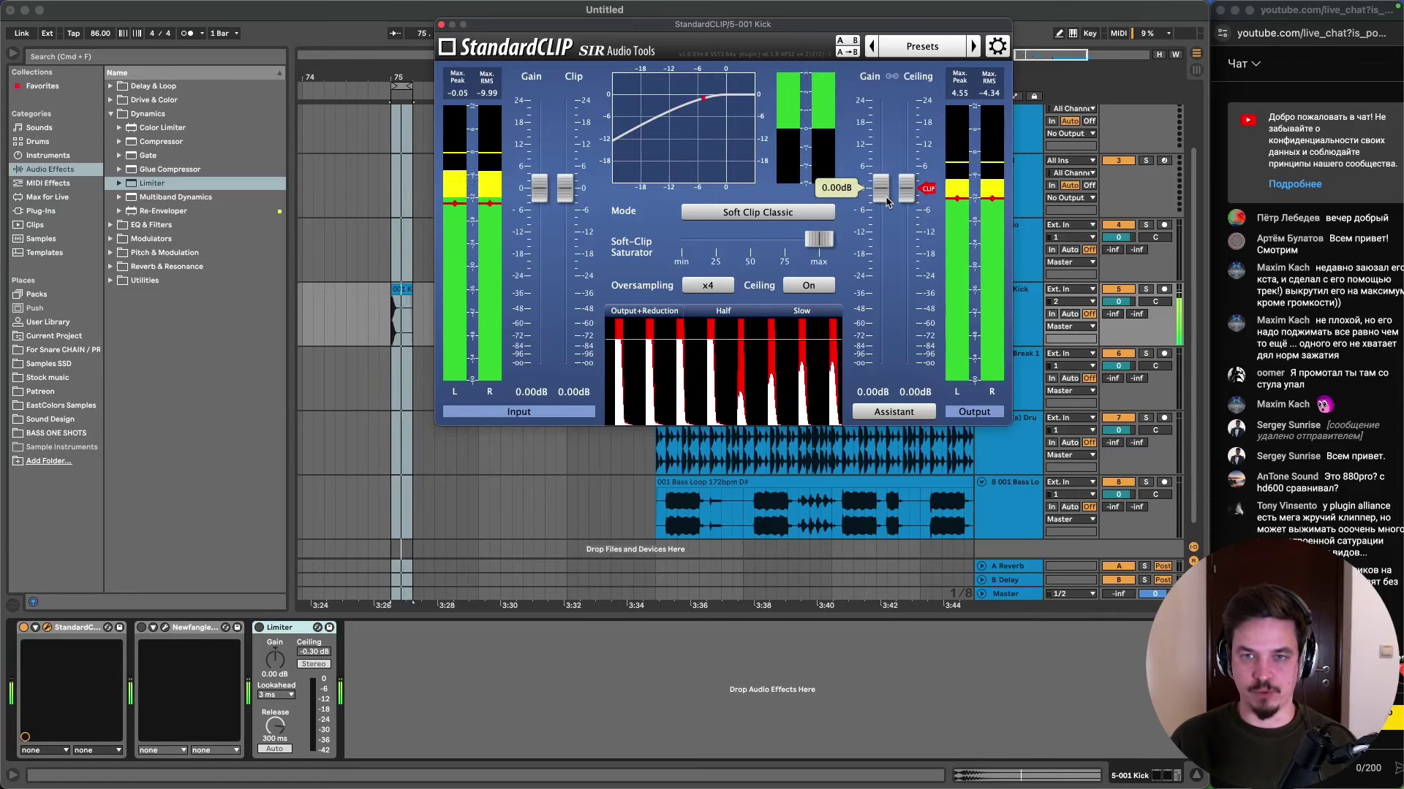
- Open the Master's ShaperBox scope and lower its window so StandardCLIP's mode and gain controls stay accessible
click(1006, 593)
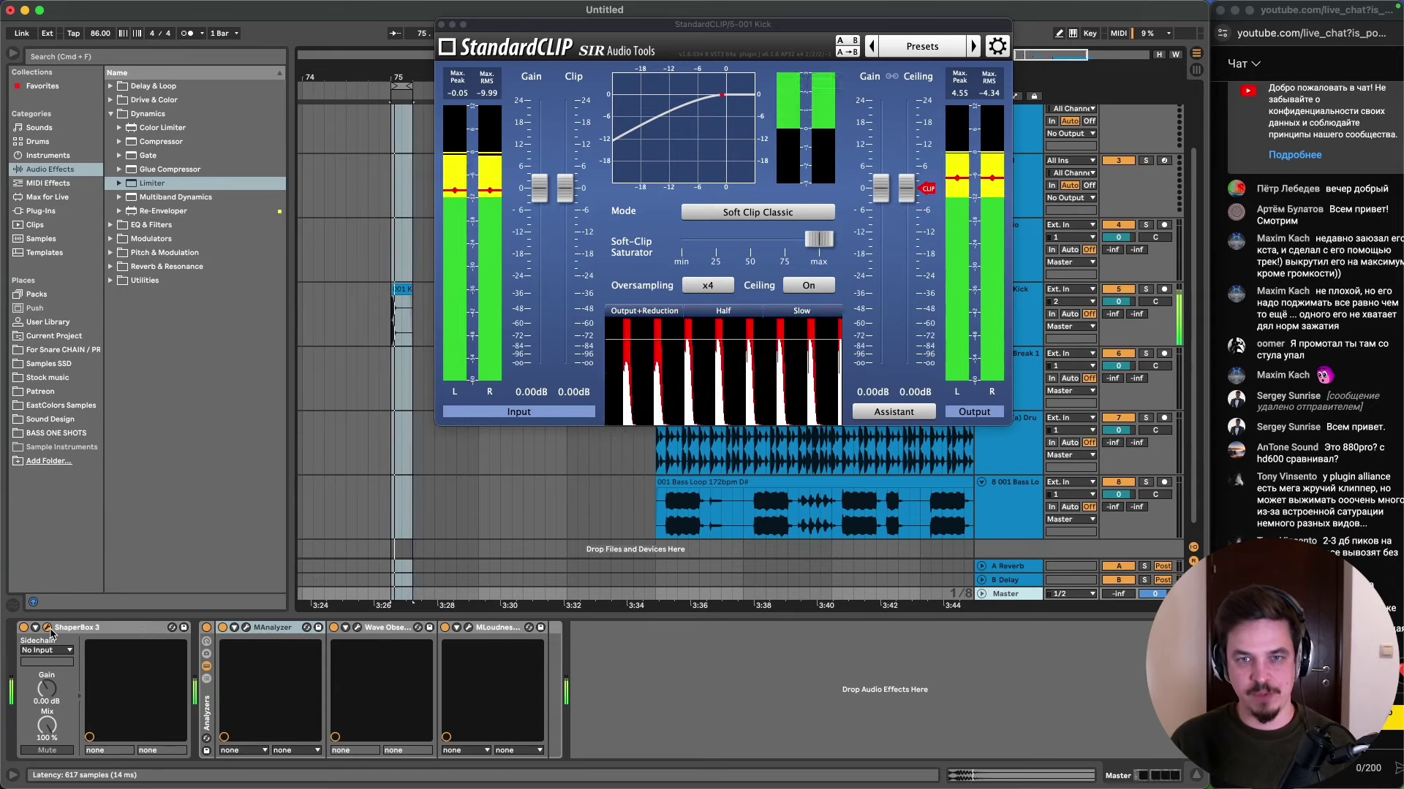
click(47, 627)
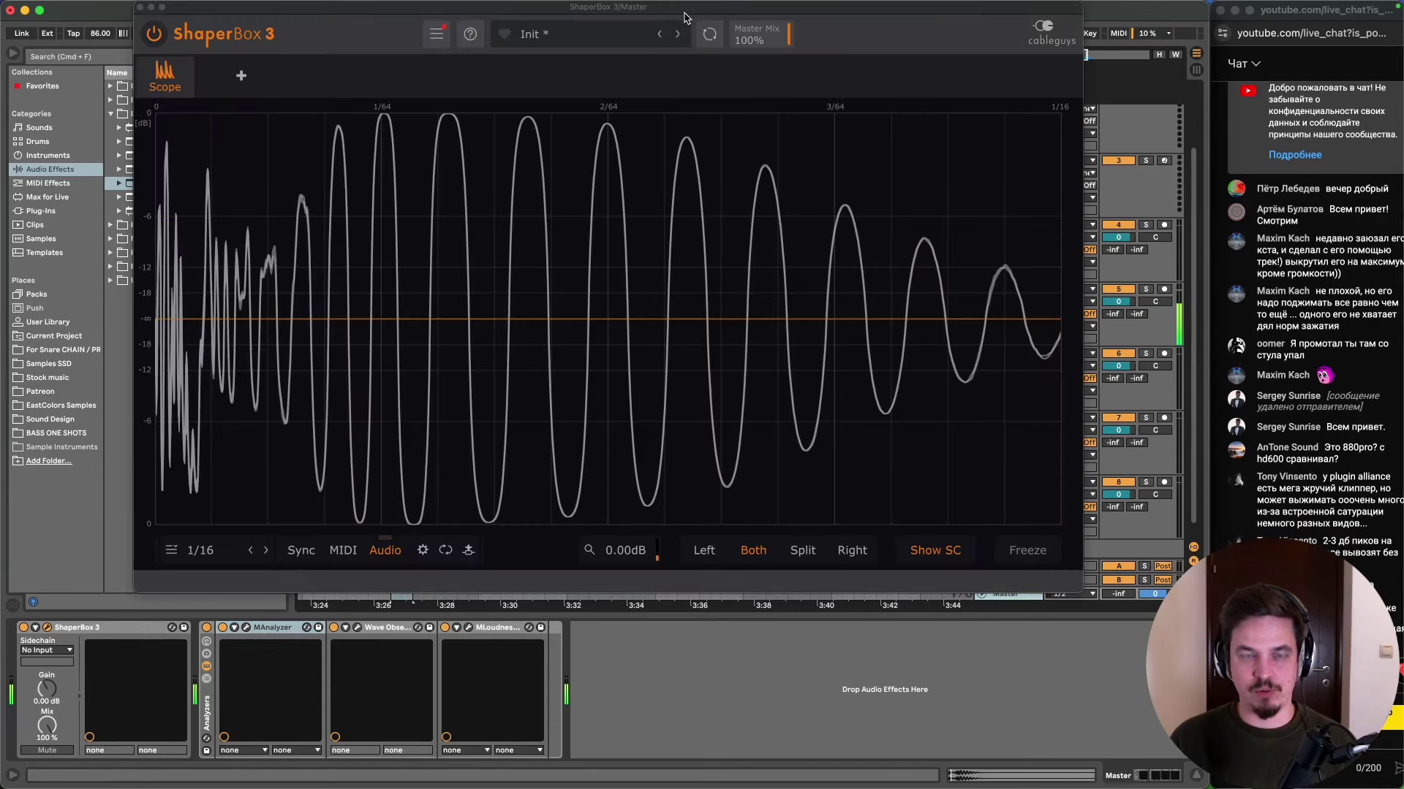
drag(685, 10, 657, 329)
- Switch StandardCLIP to Hard Clip and back to Soft Clip Classic, comparing the kick's waveform in the scope
mouse_move(806, 245)
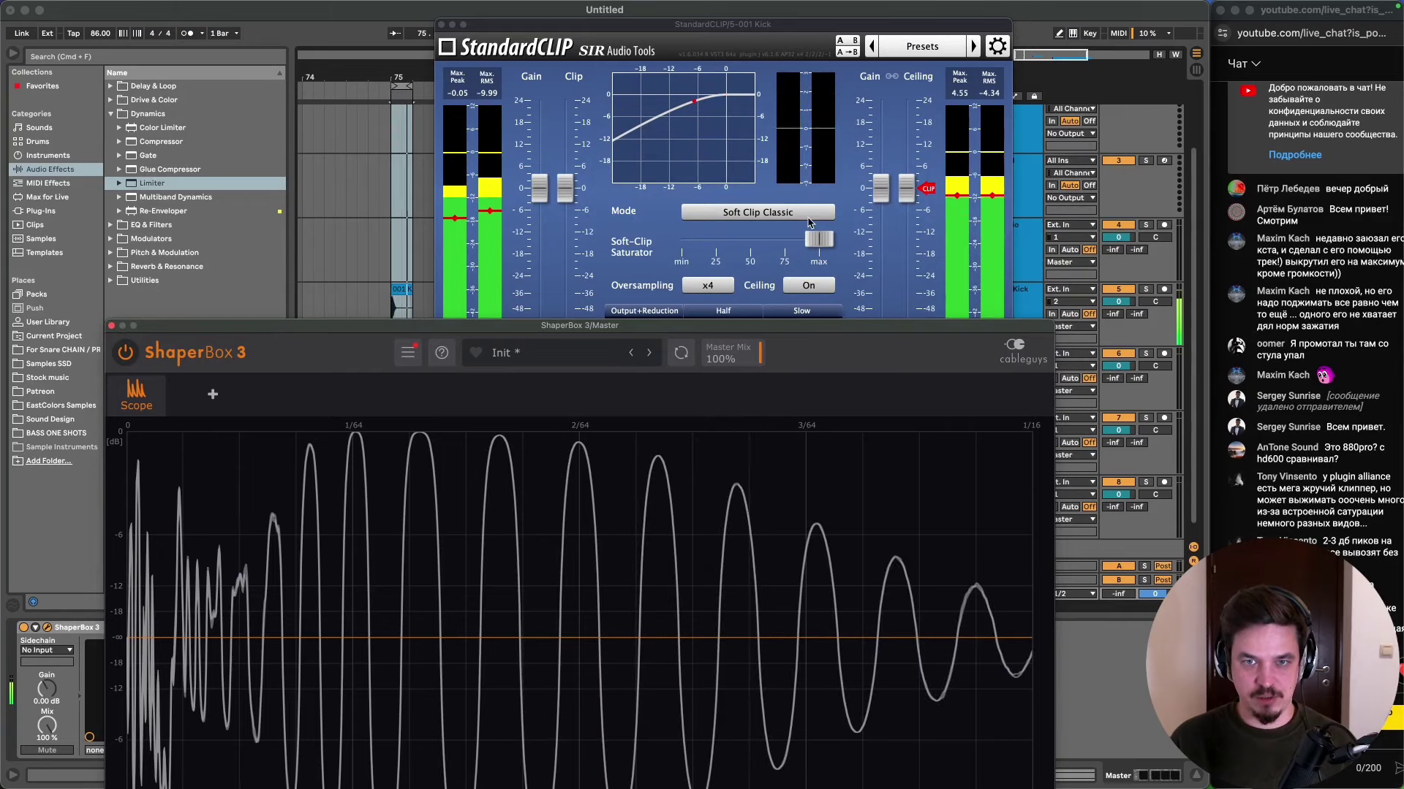
click(768, 212)
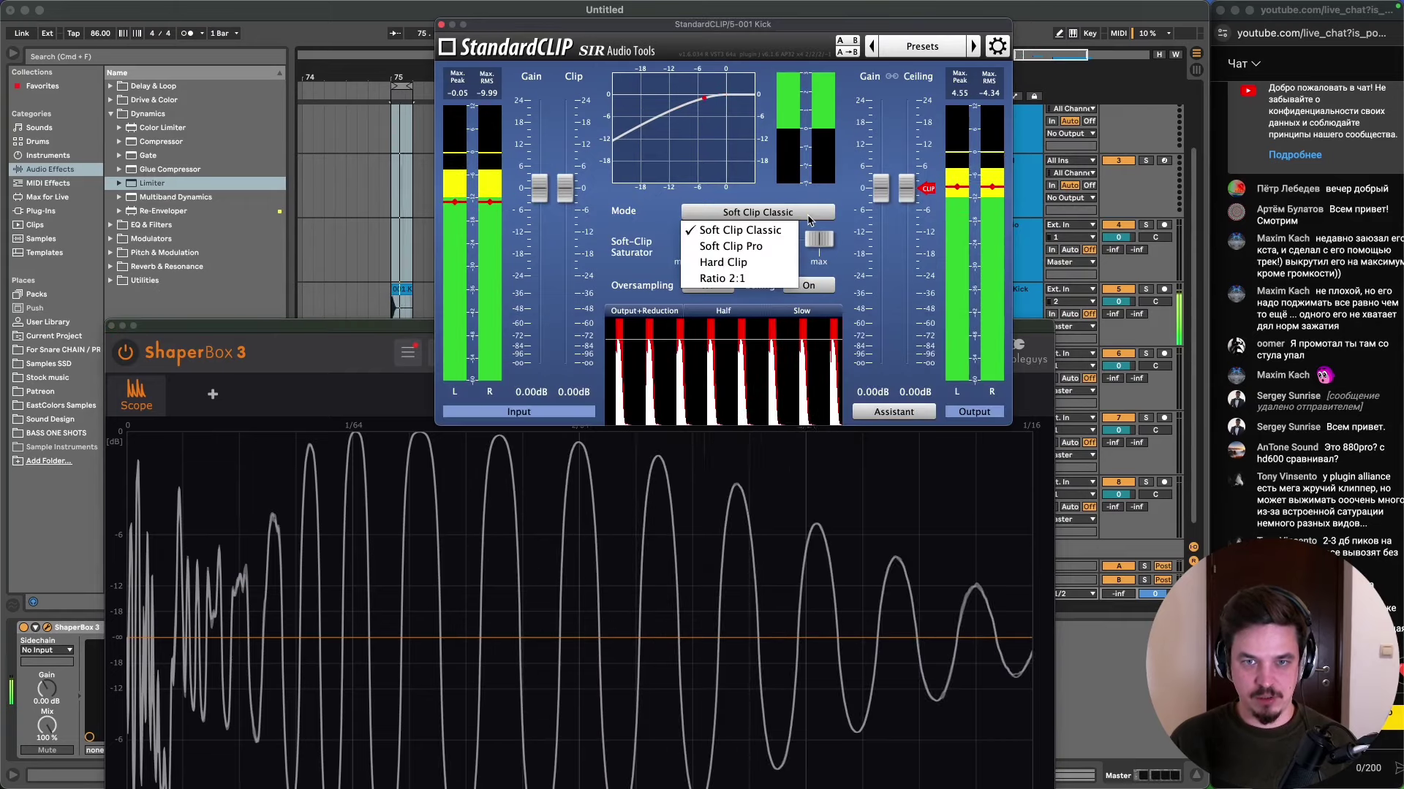
click(769, 262)
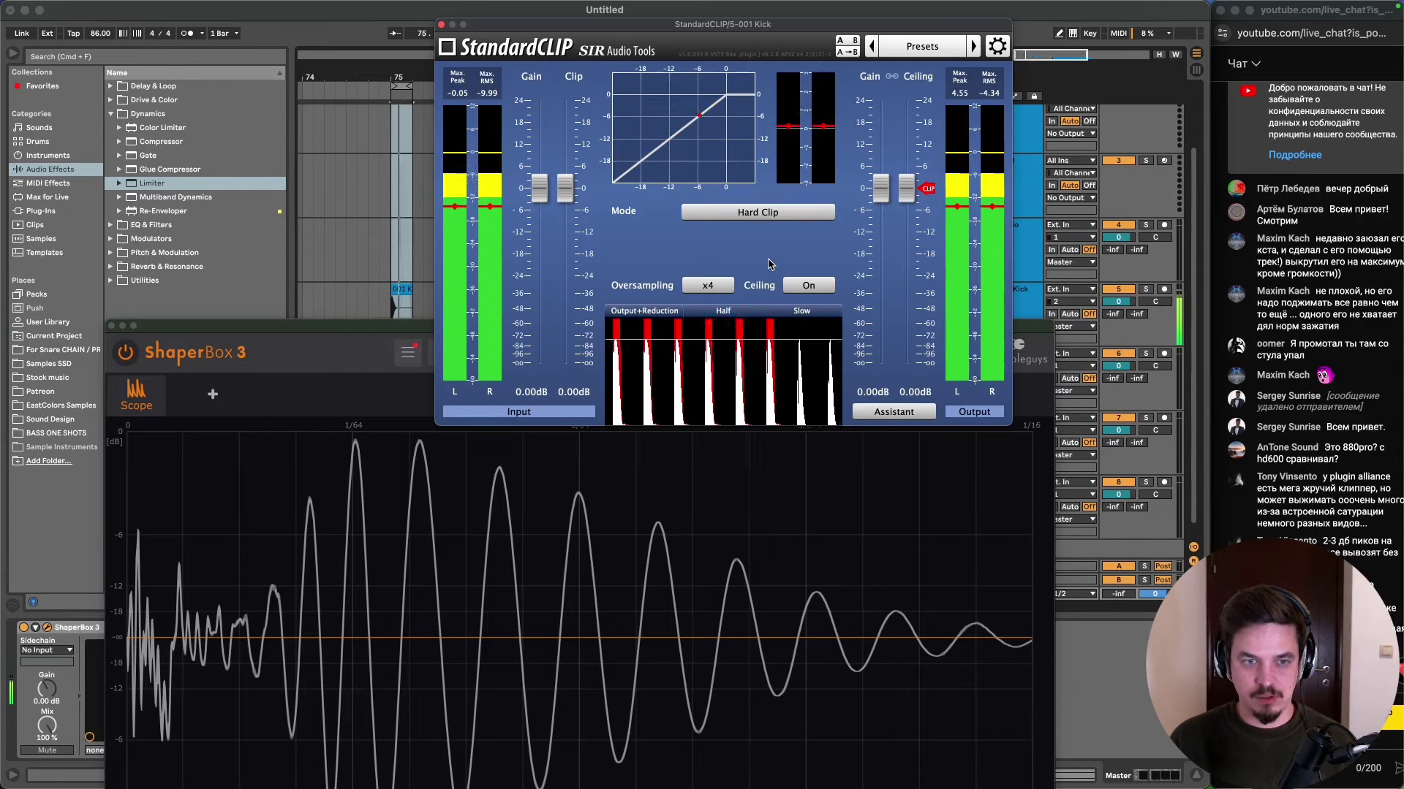
click(780, 212)
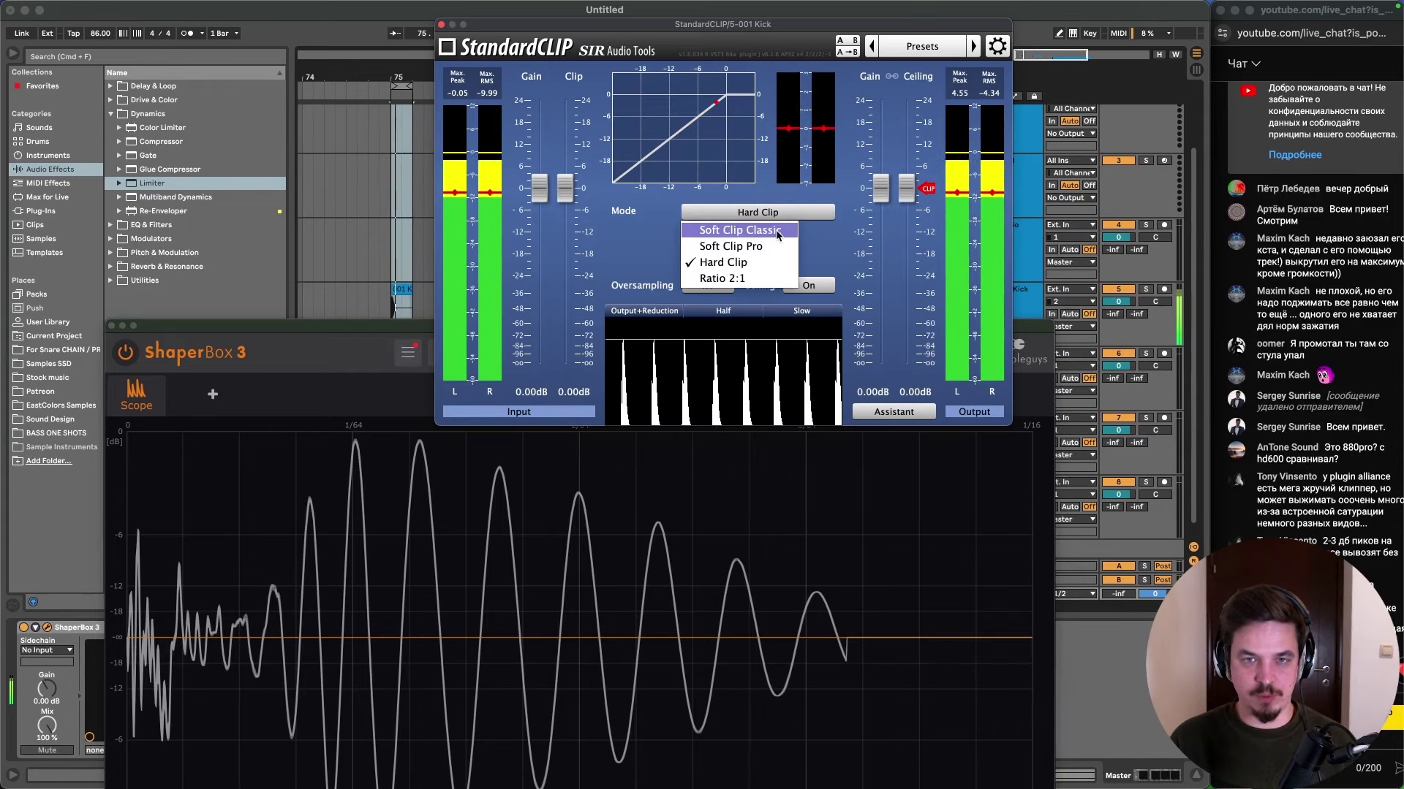
click(778, 231)
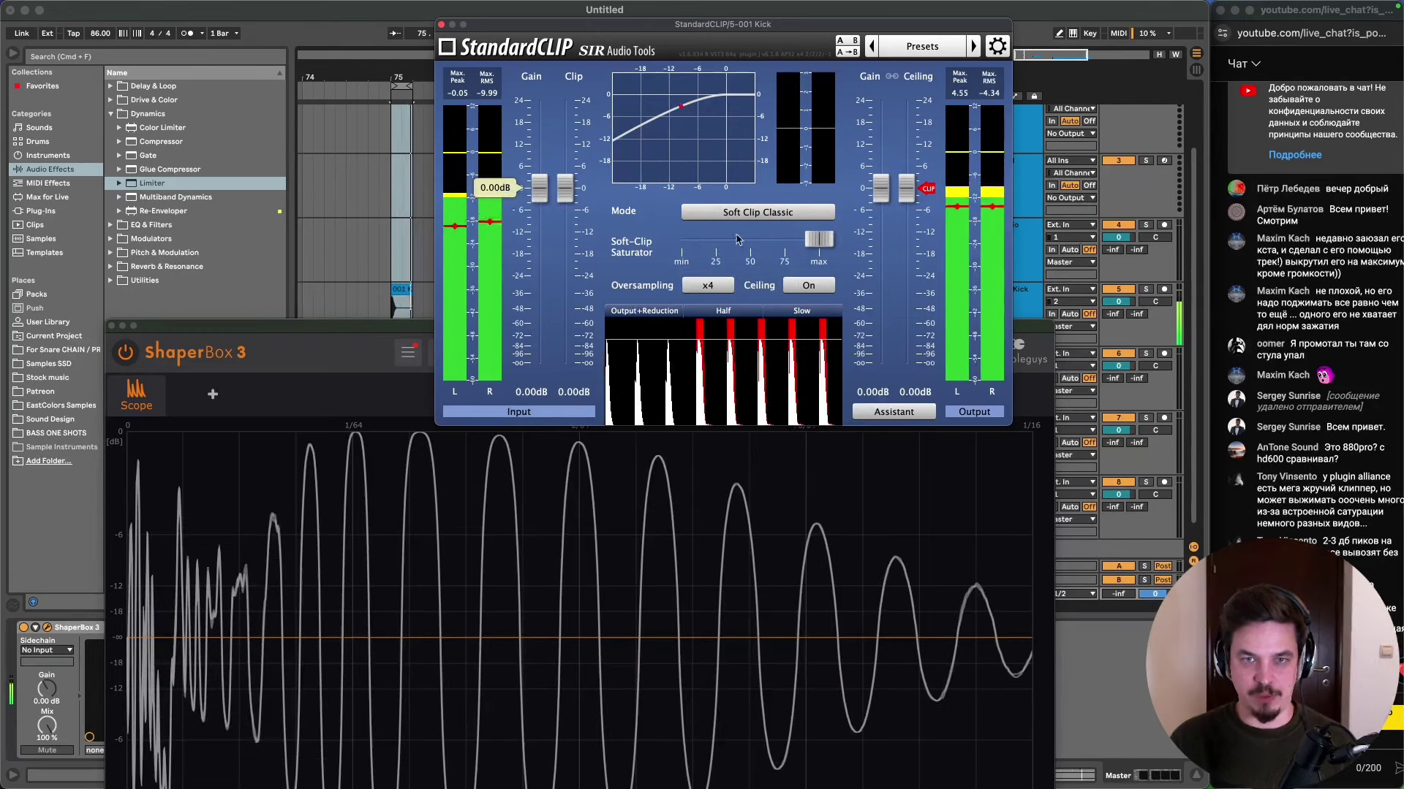
drag(879, 192, 874, 193)
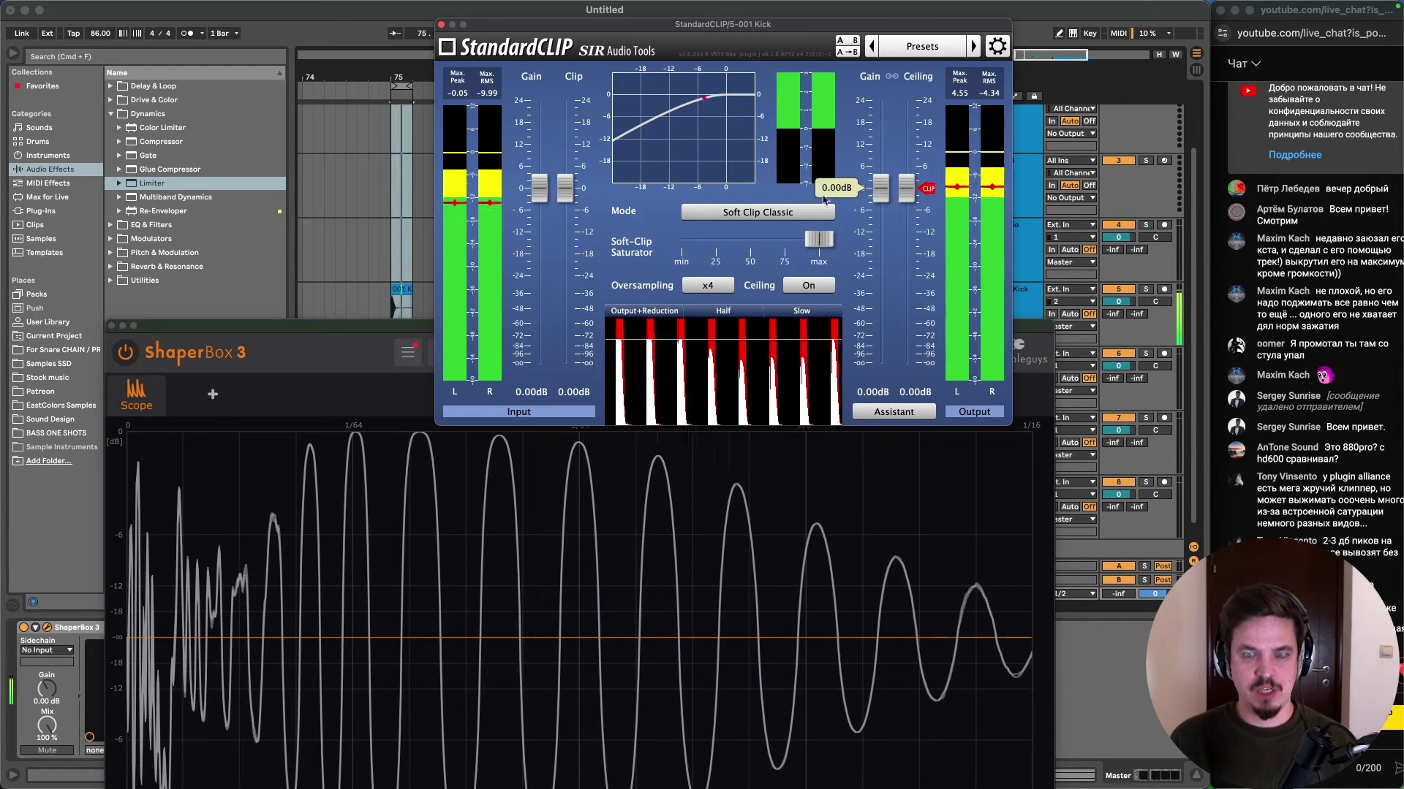
- Lower StandardCLIP's Soft-Clip Saturator to min while keeping the mode on Soft Clip Classic
mouse_move(811, 248)
drag(811, 249, 634, 252)
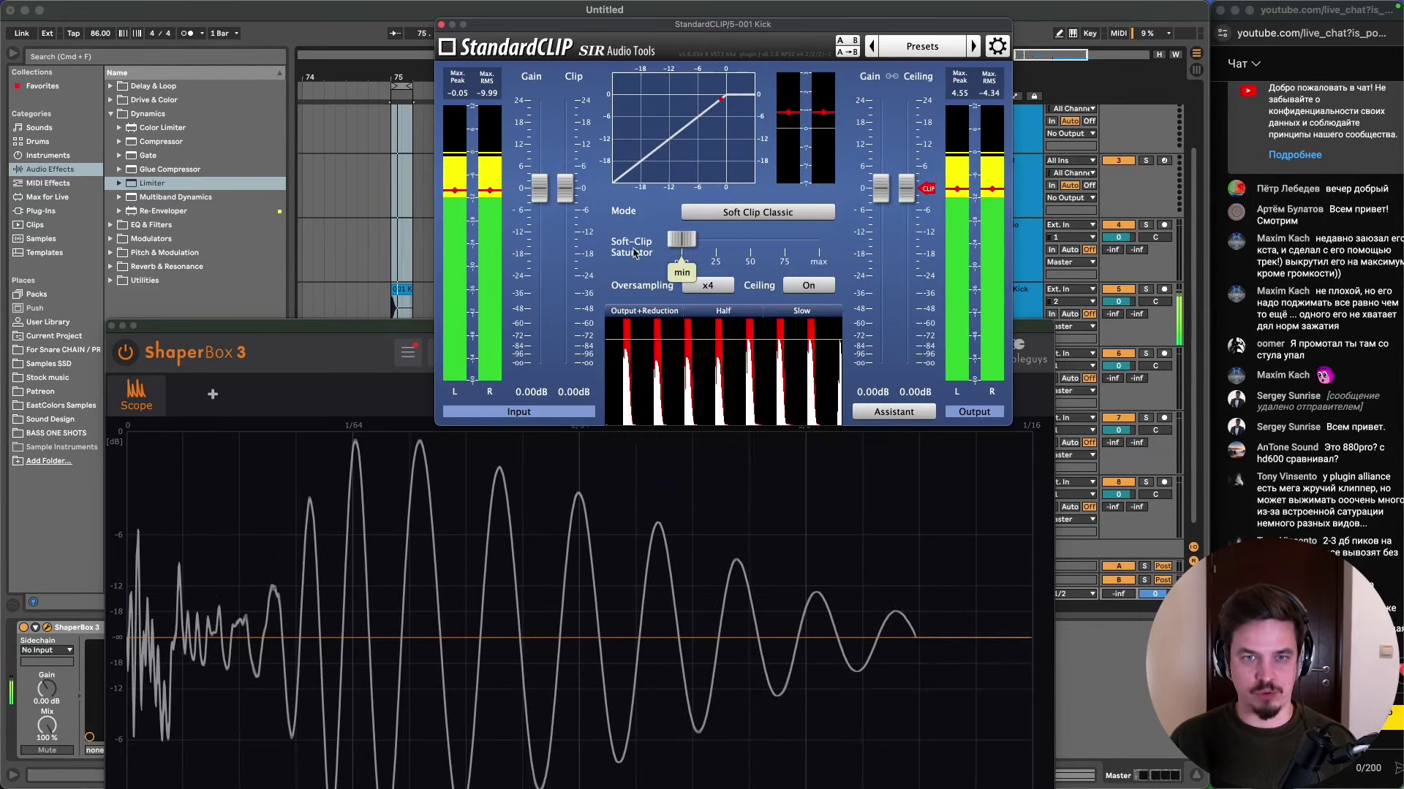
click(781, 213)
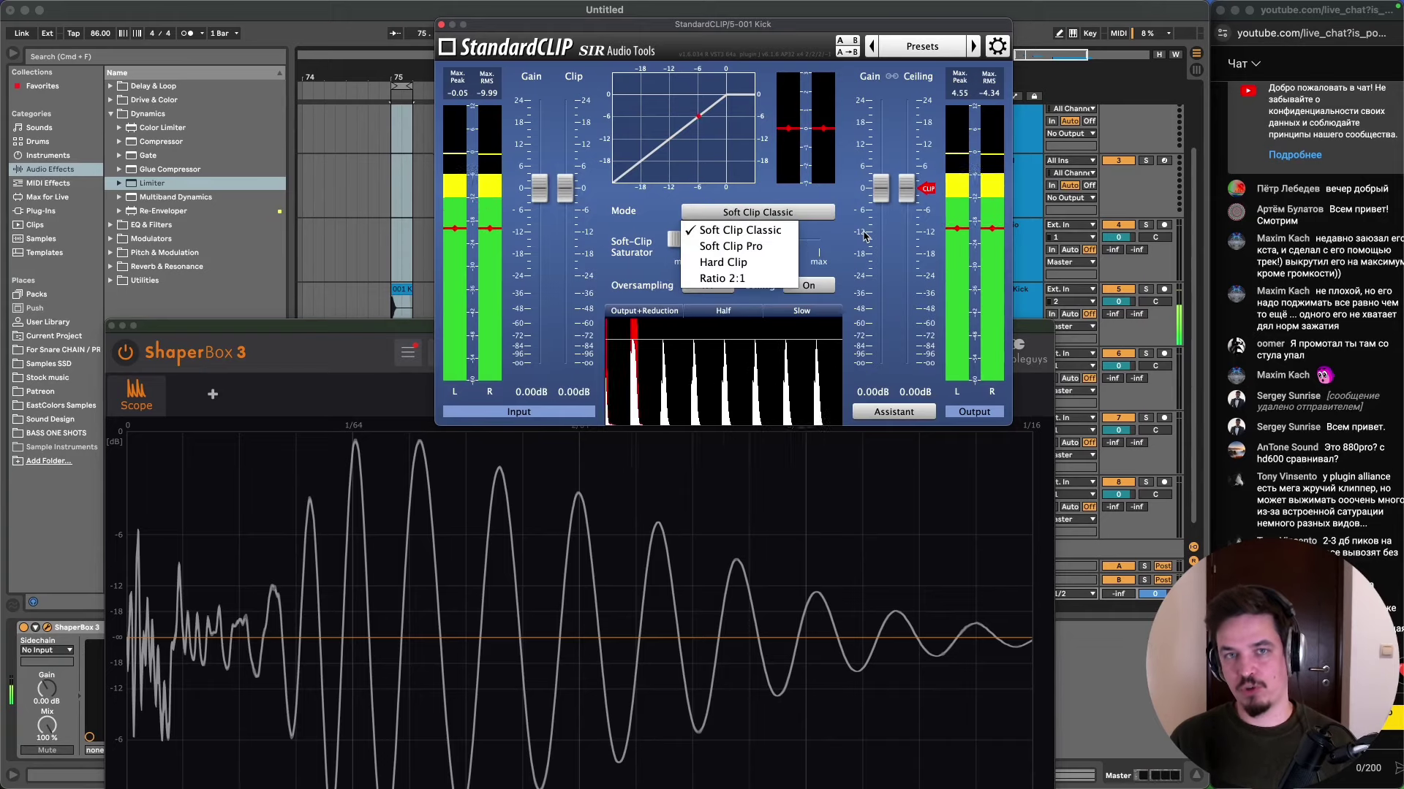
click(740, 230)
- Set the Master volume to -29.6 dB, stop playback, and close the StandardCLIP and ShaperBox windows
click(1124, 599)
key(space)
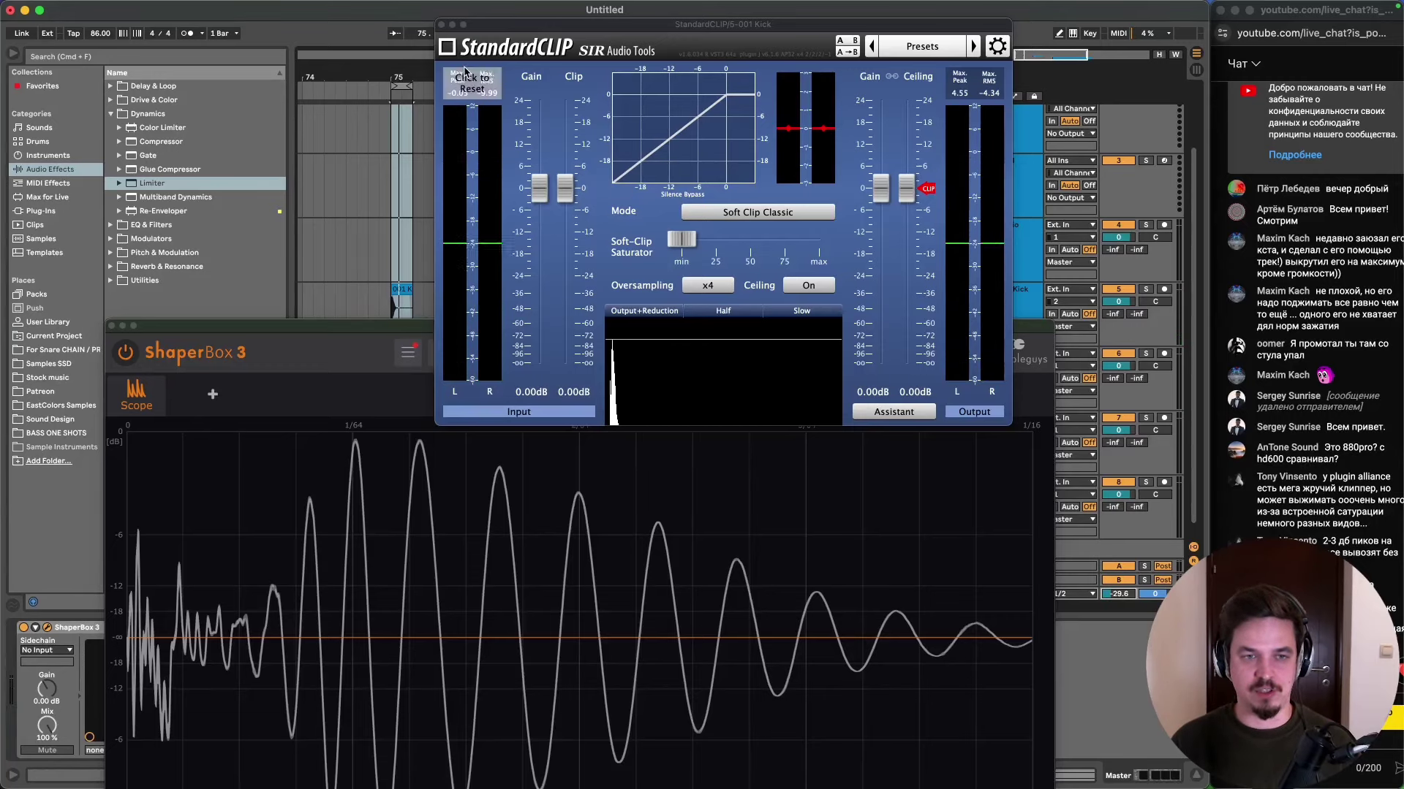
click(442, 26)
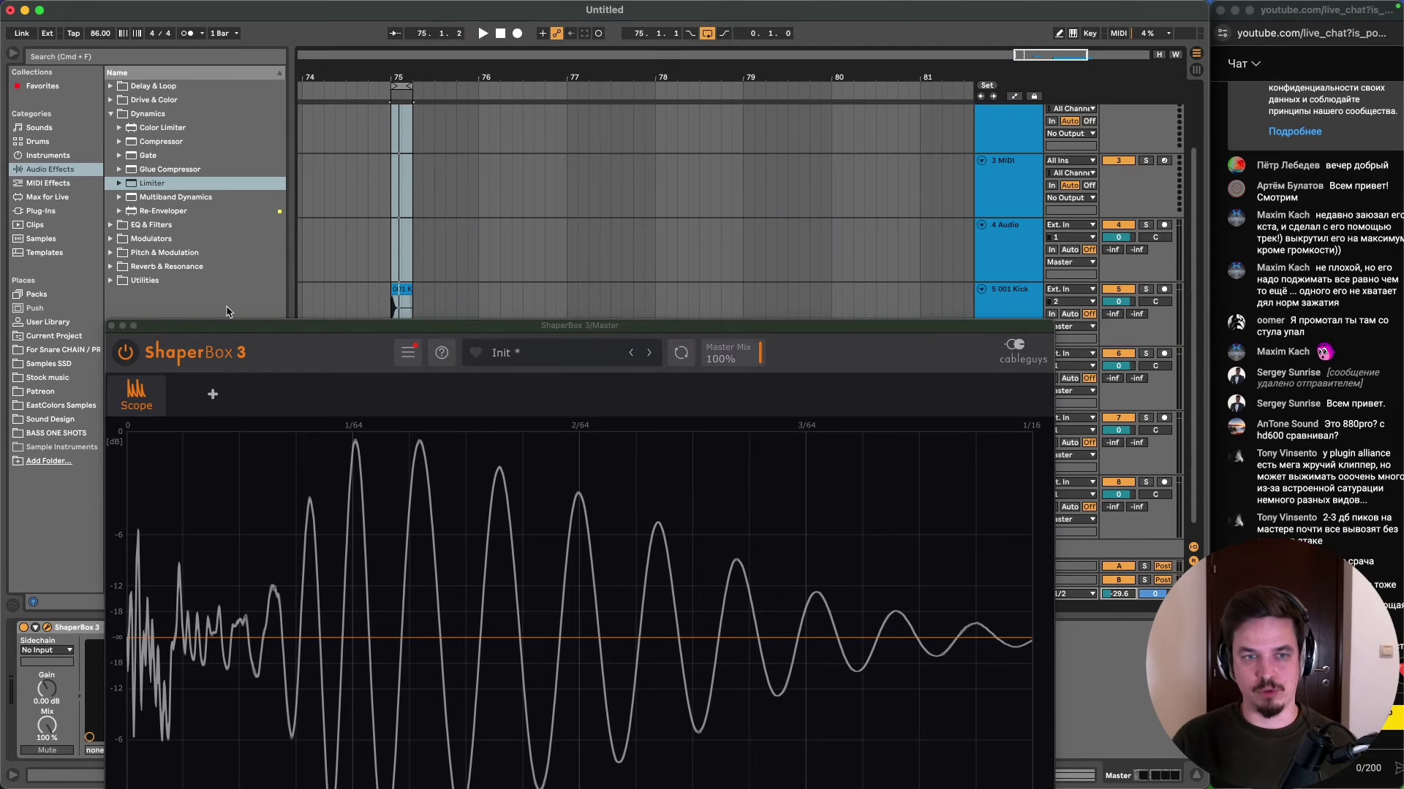
click(113, 327)
- Loop the arrangement over the 019 Break 172bpm clip
click(511, 356)
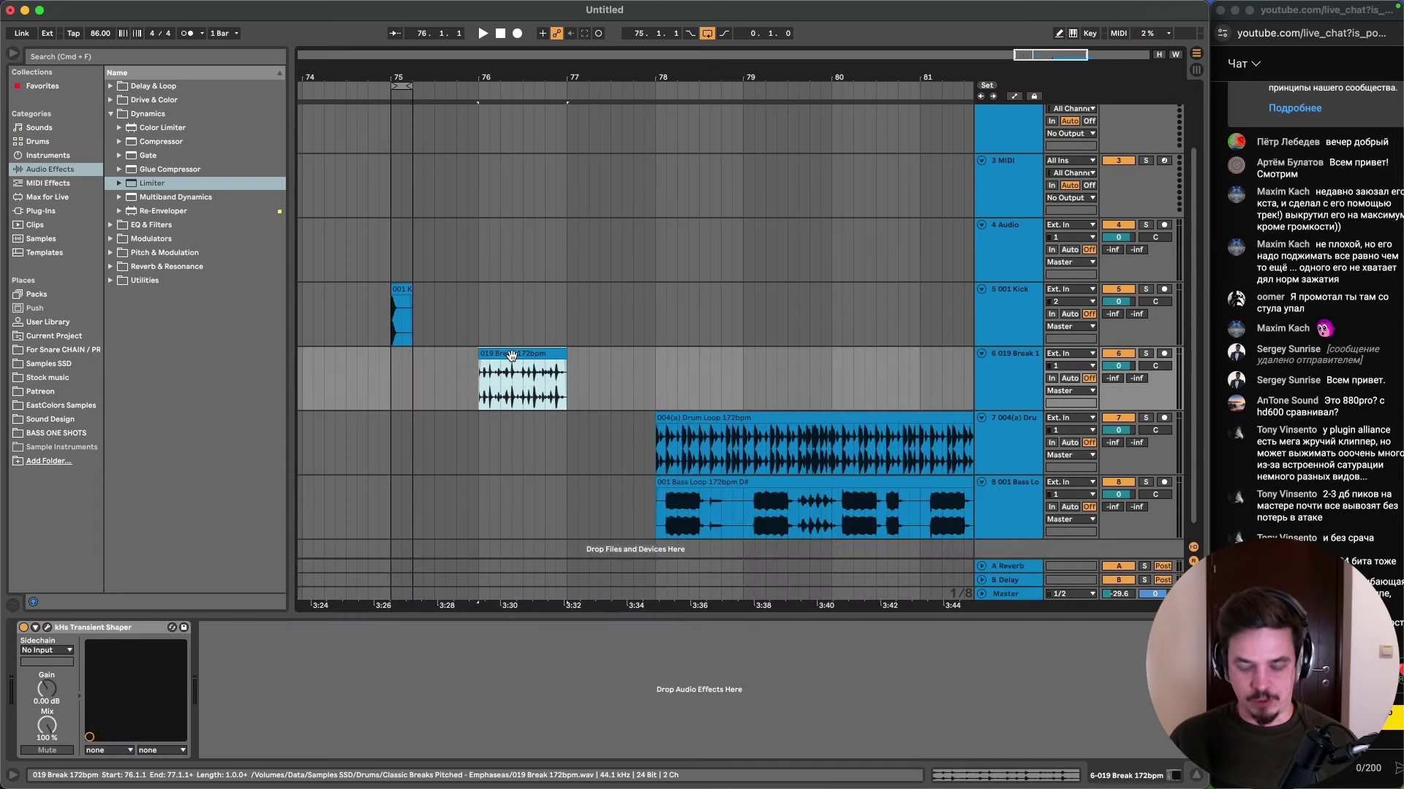
key(super+l)
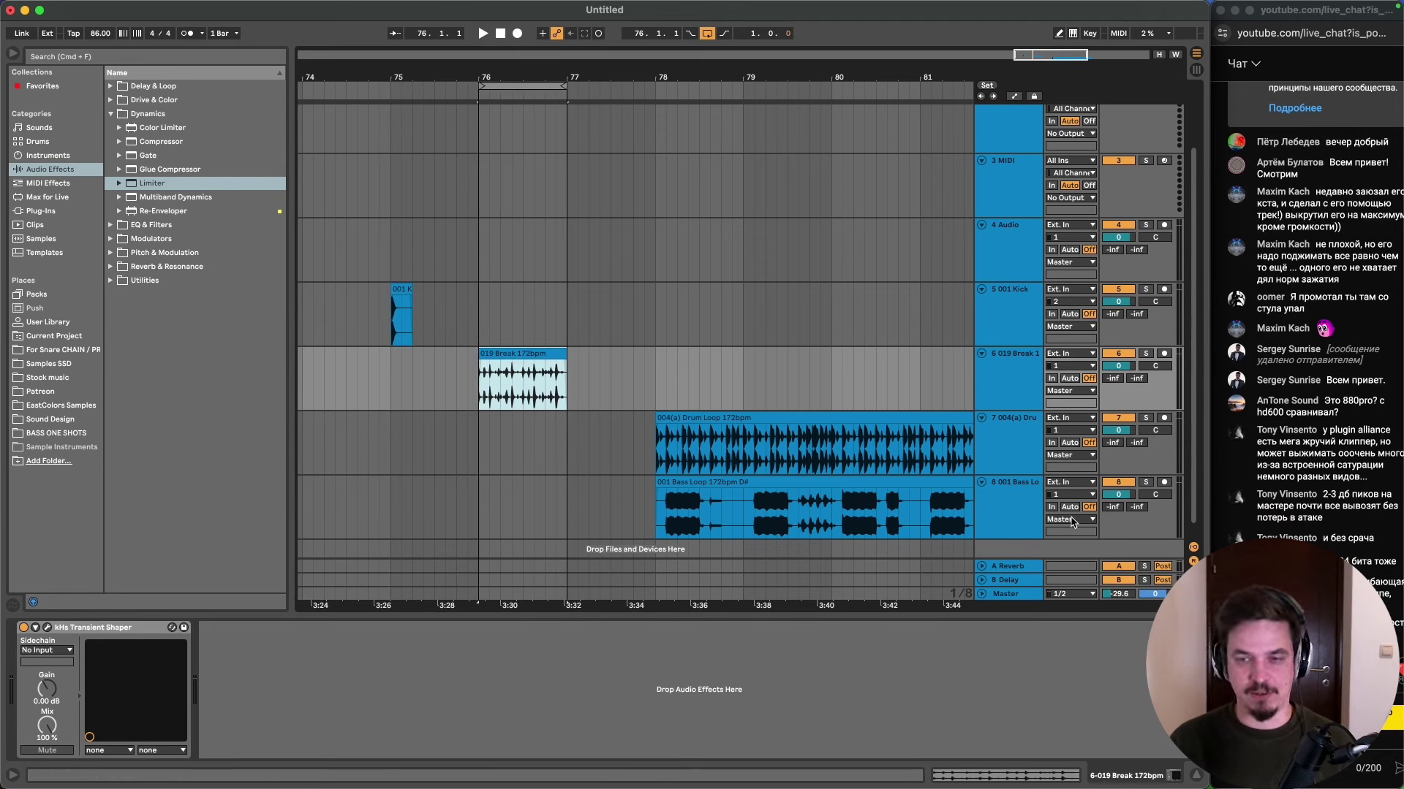
- Switch to Chrome to examine the soft and hard clipping diagram in the "clipping vs limiting" image results, and return to Ableton Live
mouse_move(535, 786)
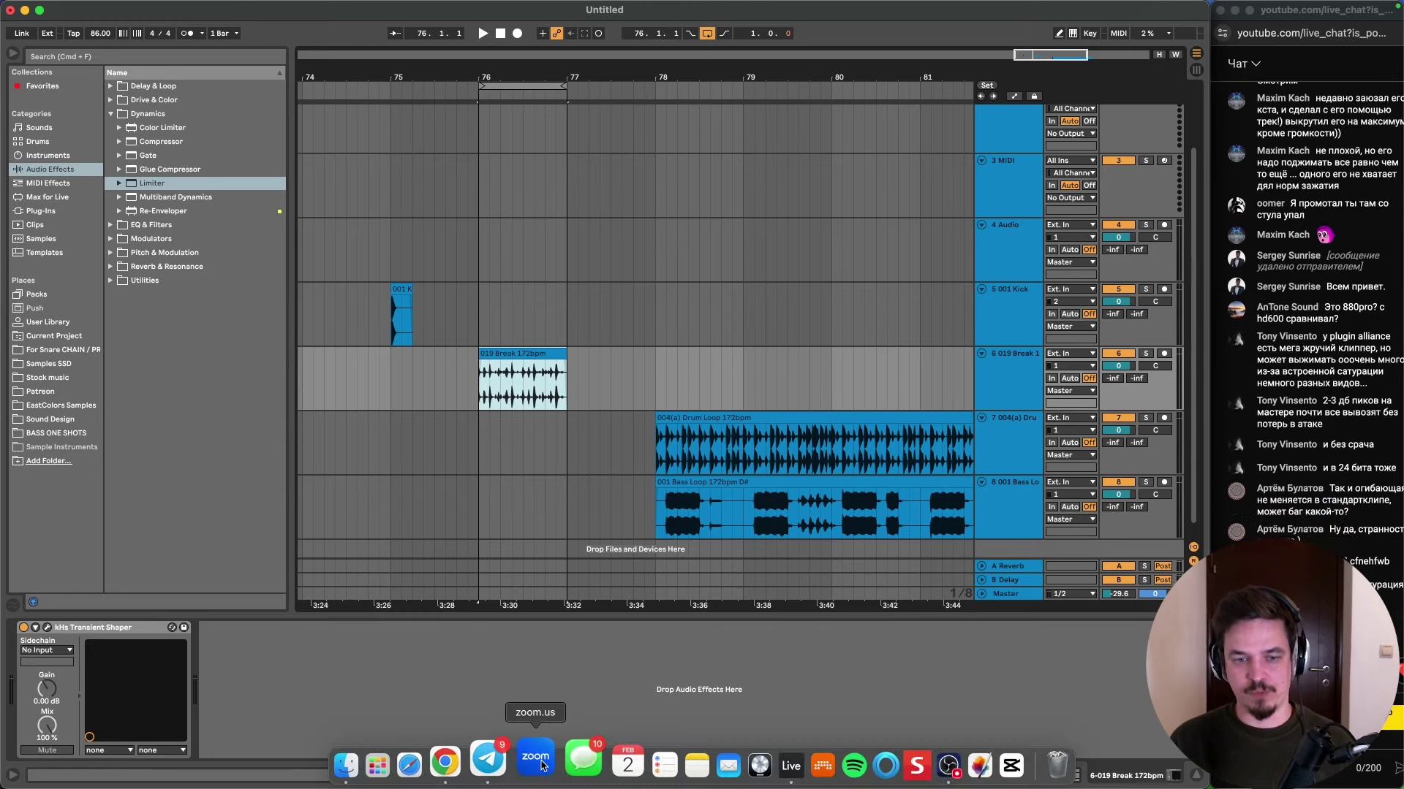
click(475, 764)
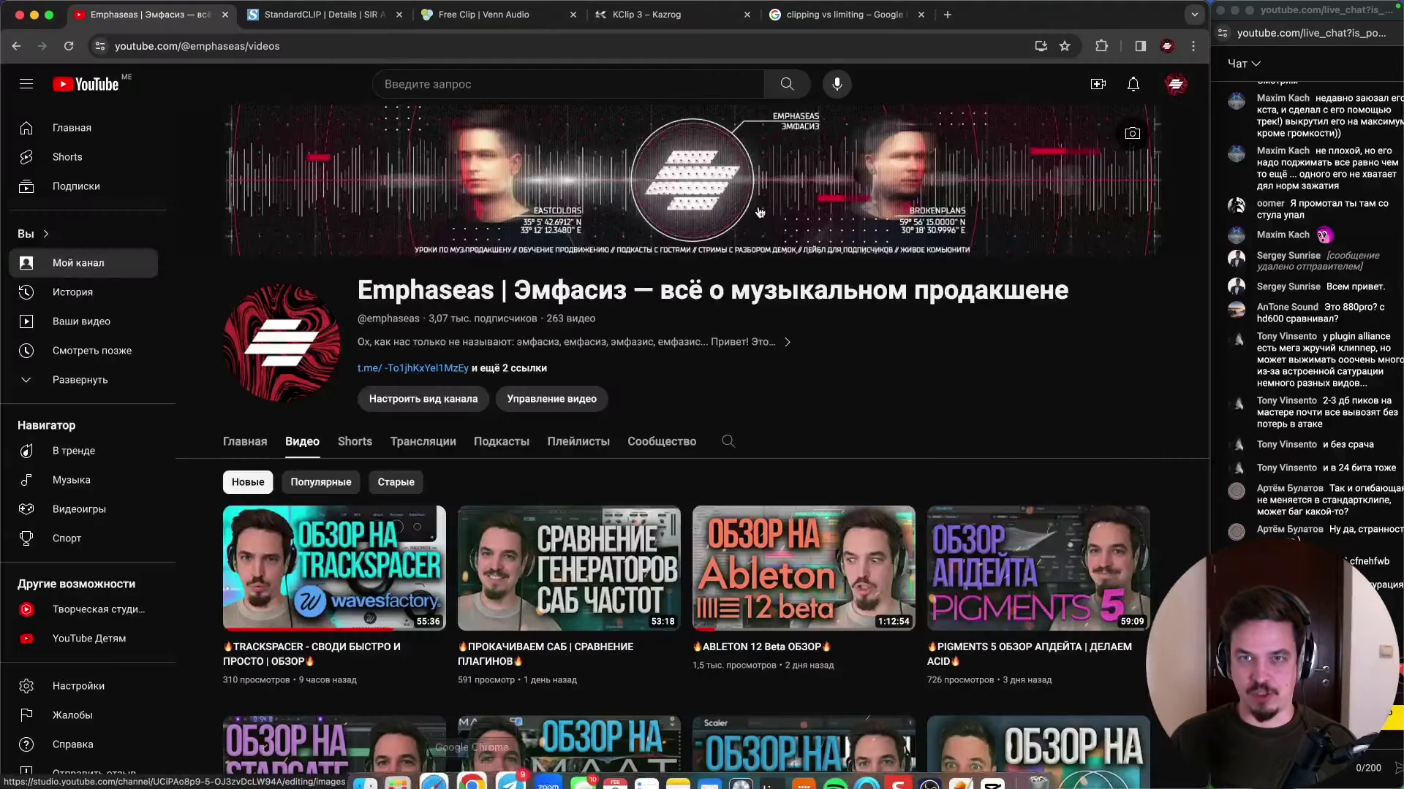
click(840, 14)
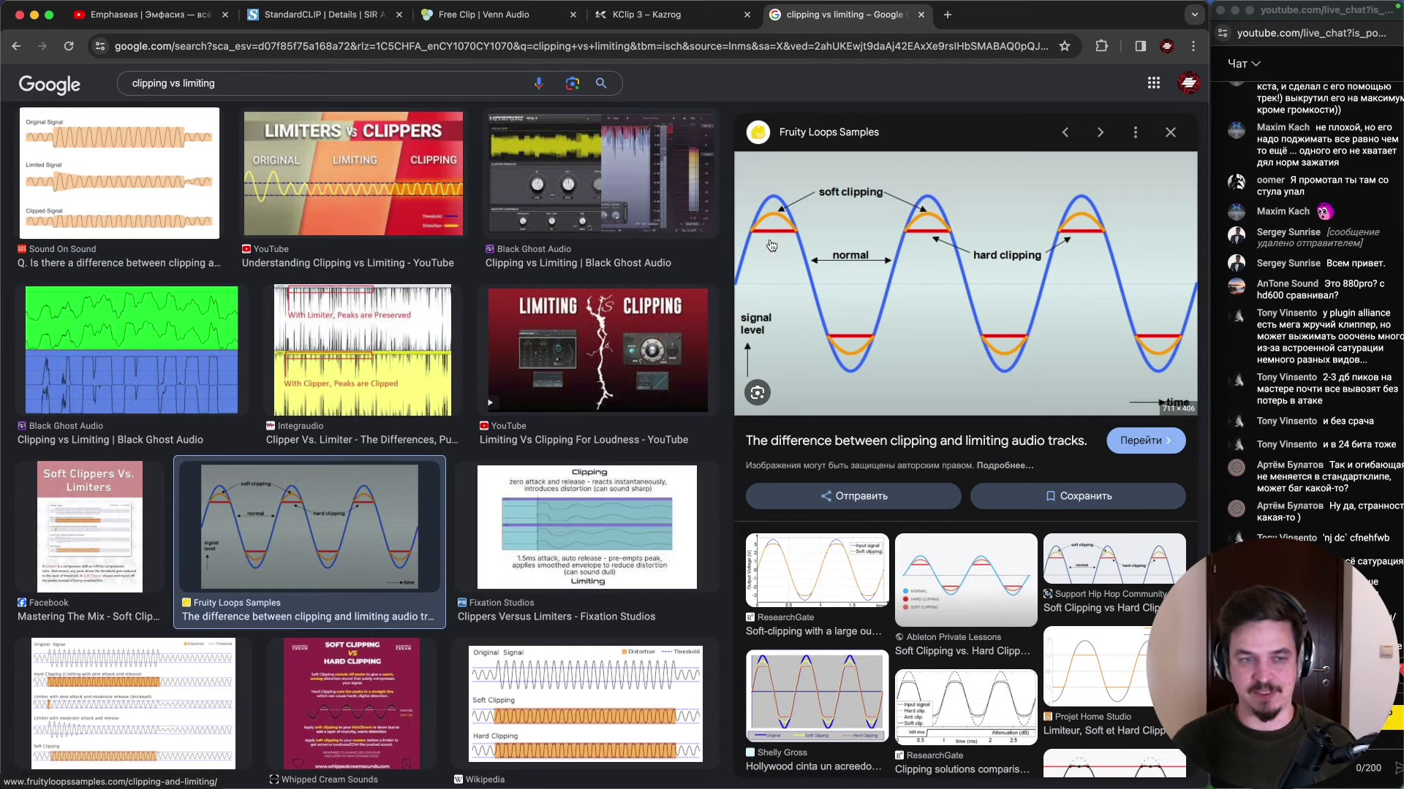
key(super+Tab)
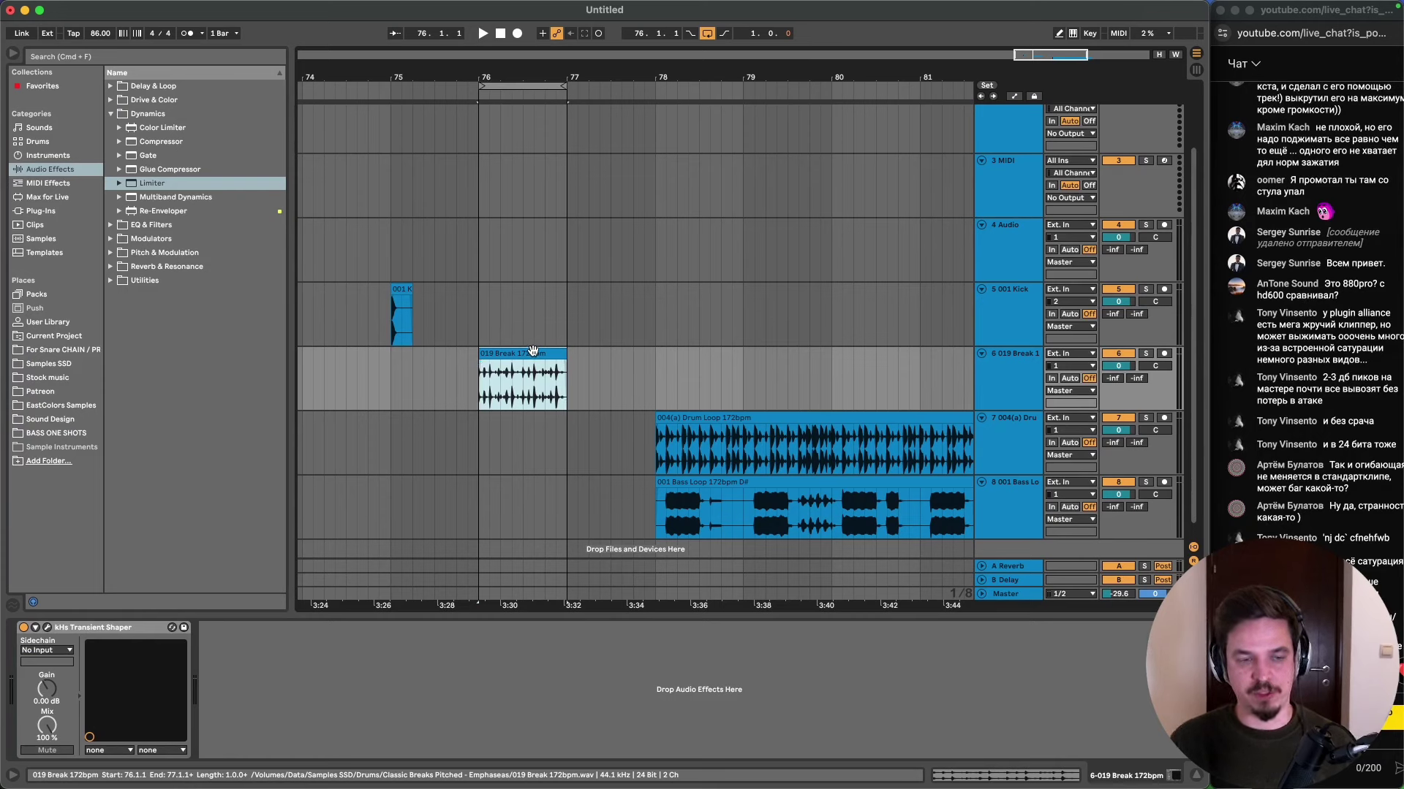
- Reset the Master volume to 0 dB and play the looped break with Wave Observer Pro open on the Master
click(1118, 594)
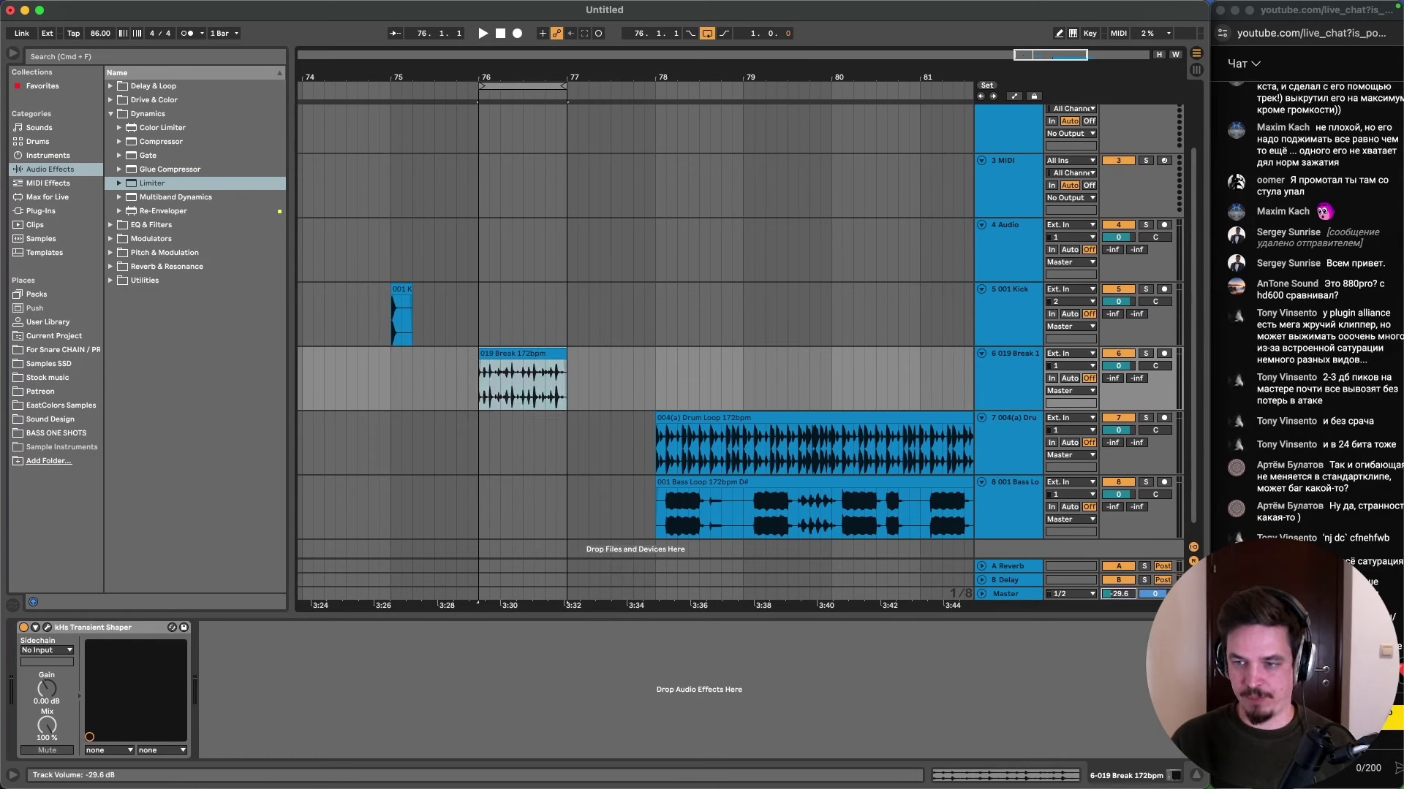
key(space)
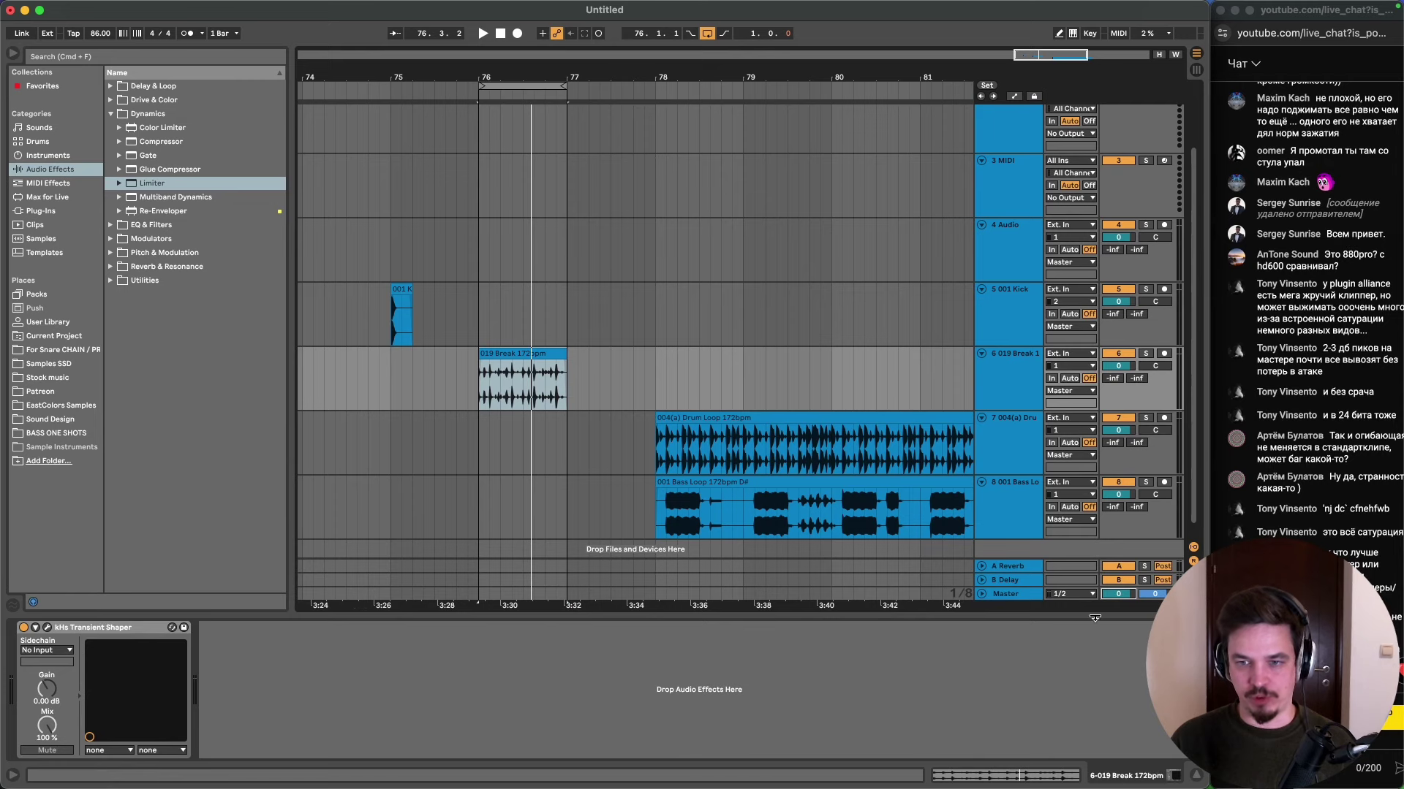
click(1018, 594)
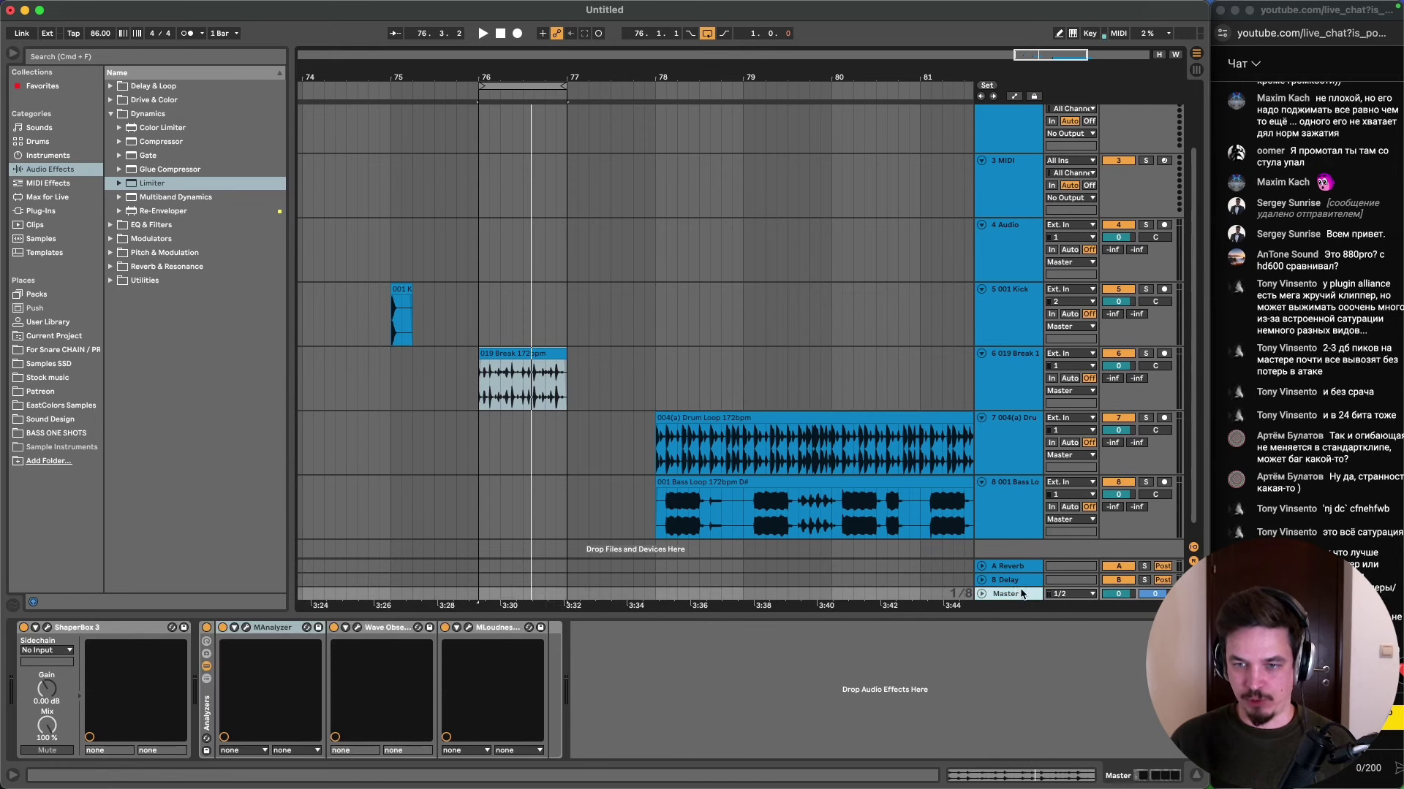
click(355, 629)
key(space)
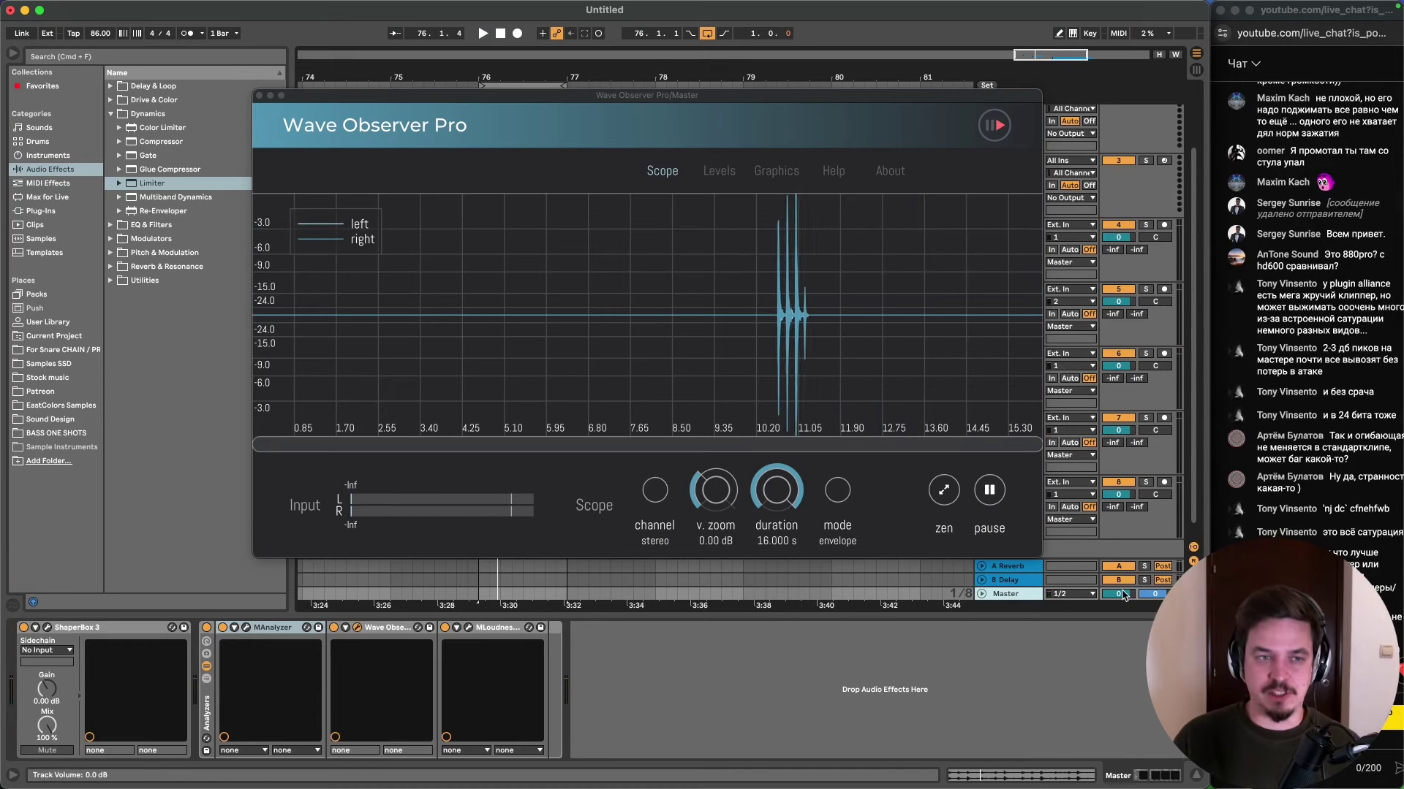
- Lower the Master volume to -13.5 dB, play the break briefly, and close Wave Observer Pro
drag(1123, 596, 1123, 628)
key(space)
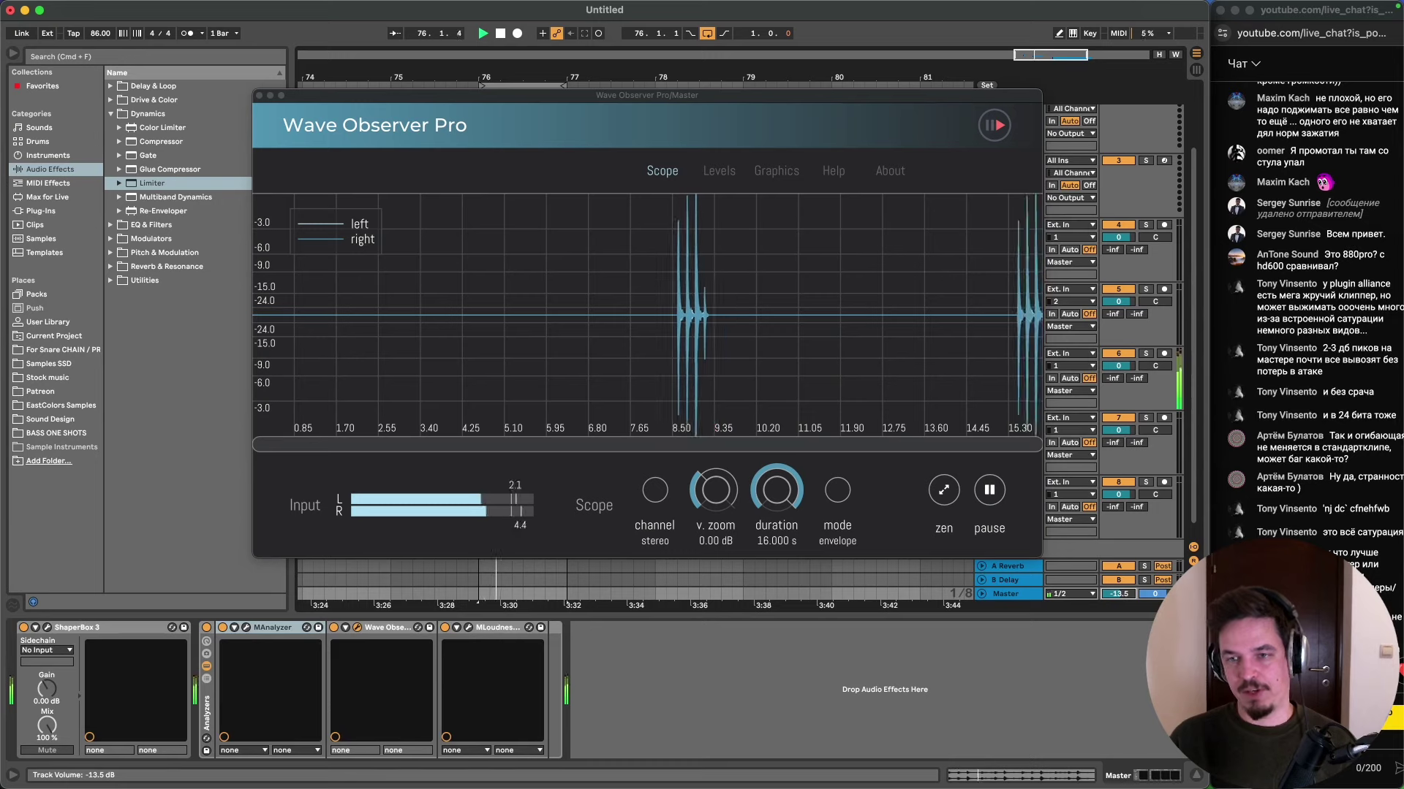
key(space)
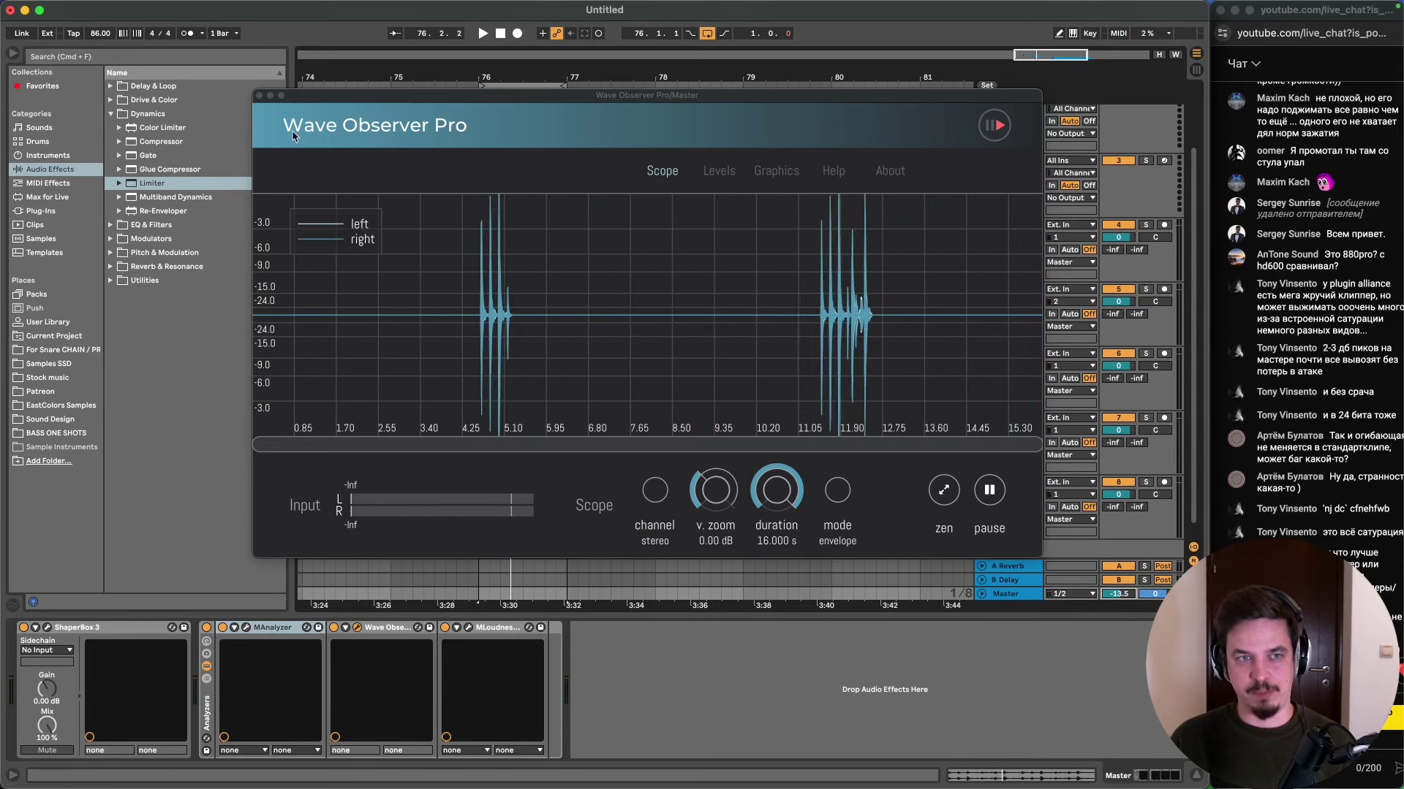
click(258, 95)
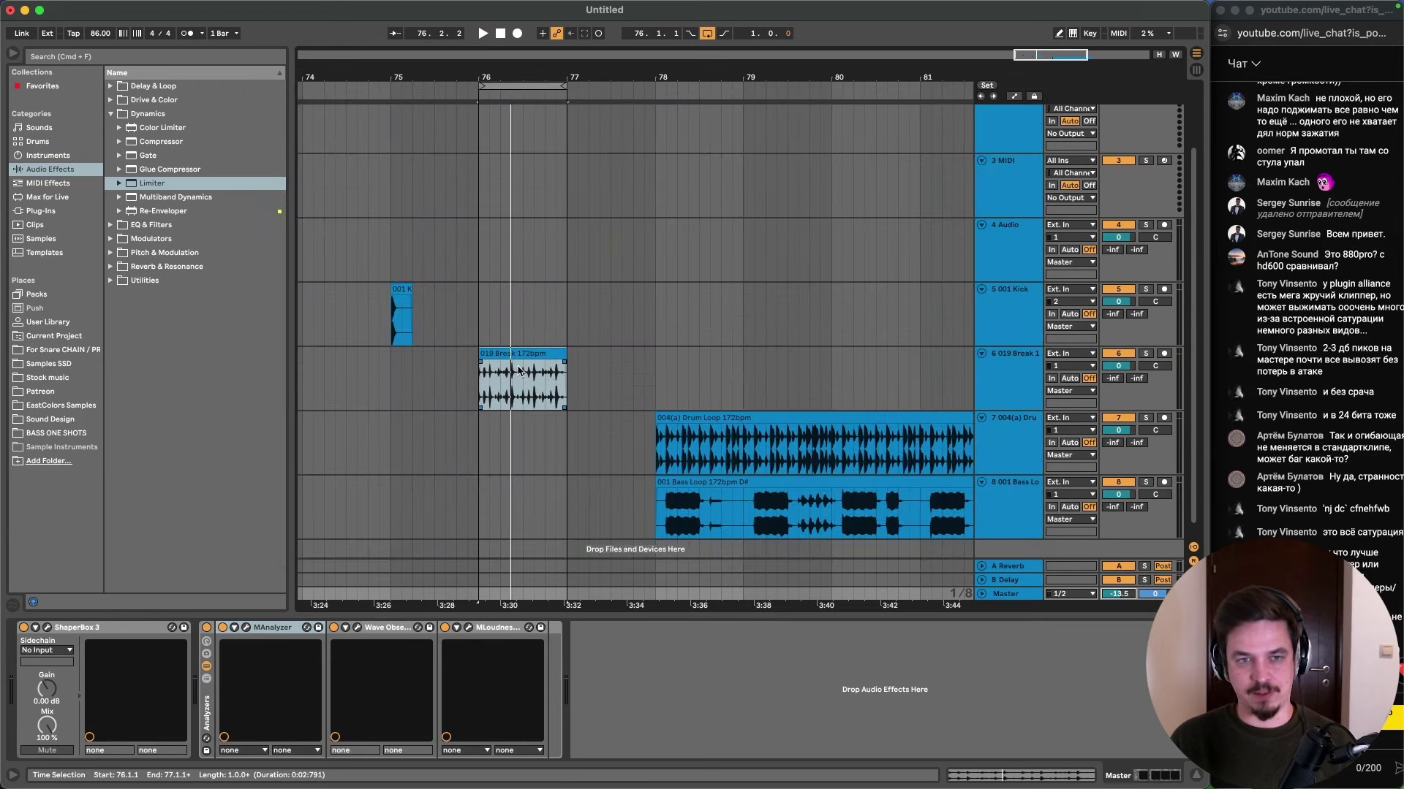
- Try the 001 Bass Loop clip at 75.4.3 under the break with the Master volume at 0 dB, and return it to bar 78
scroll(516, 375, up, 3)
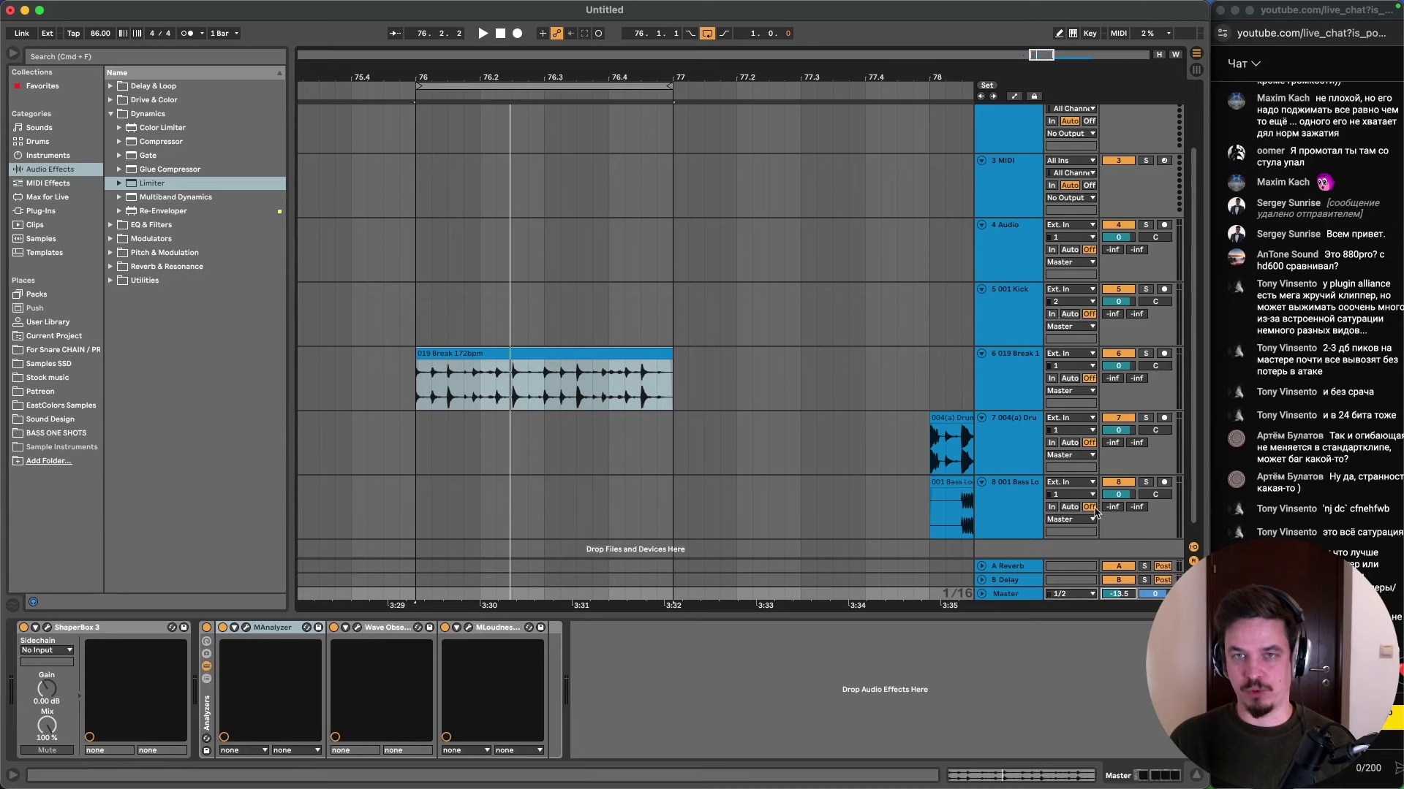
scroll(972, 522, down, 2)
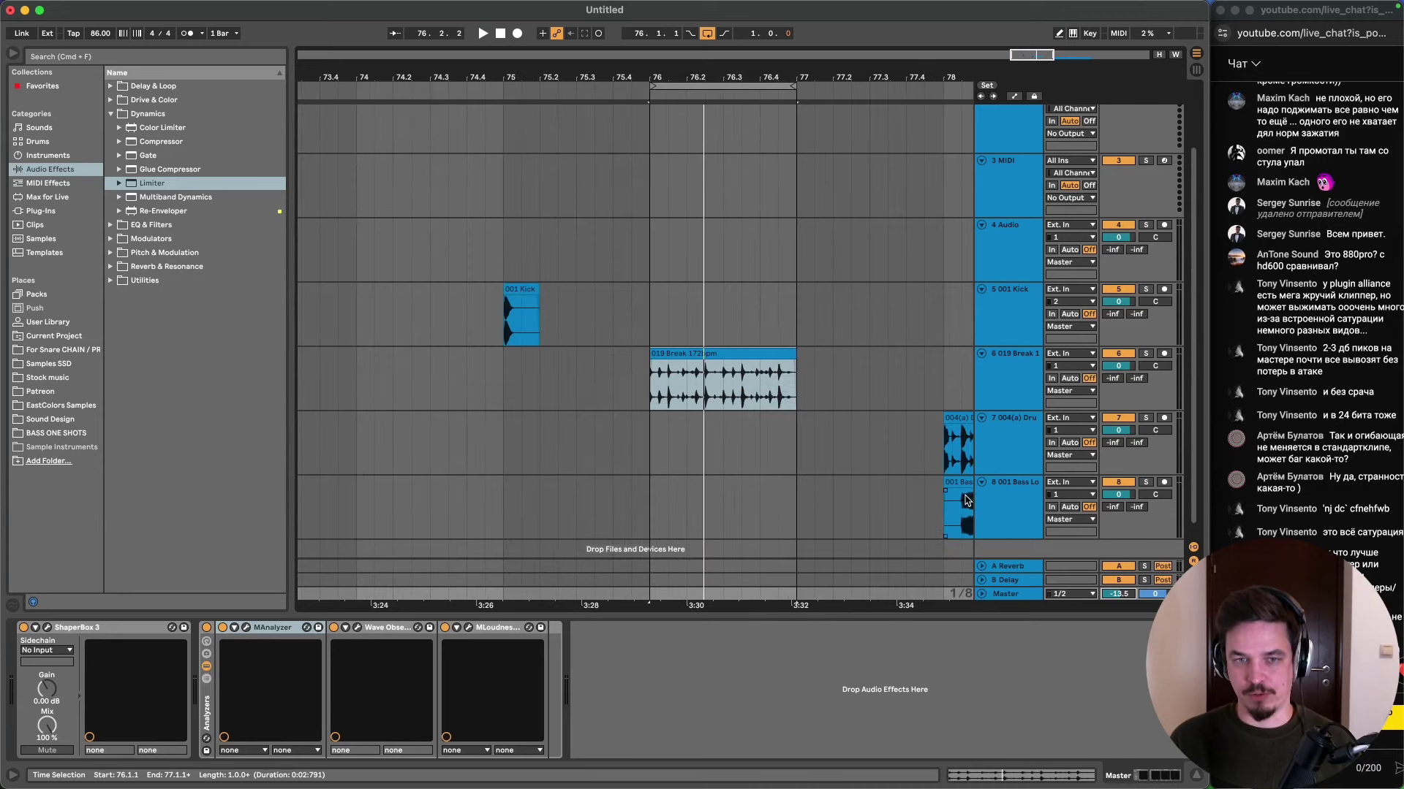
drag(965, 501, 656, 500)
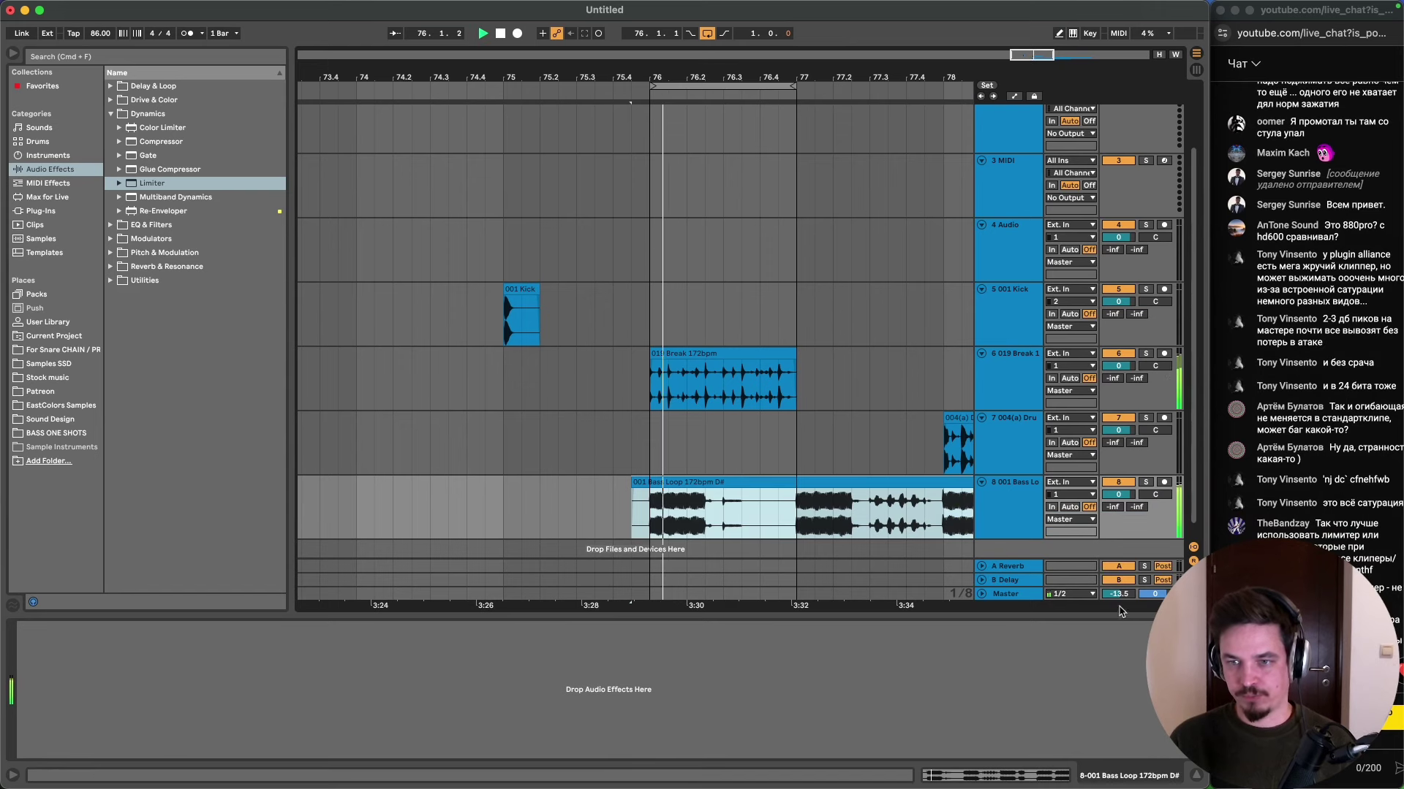
drag(1119, 593, 1119, 578)
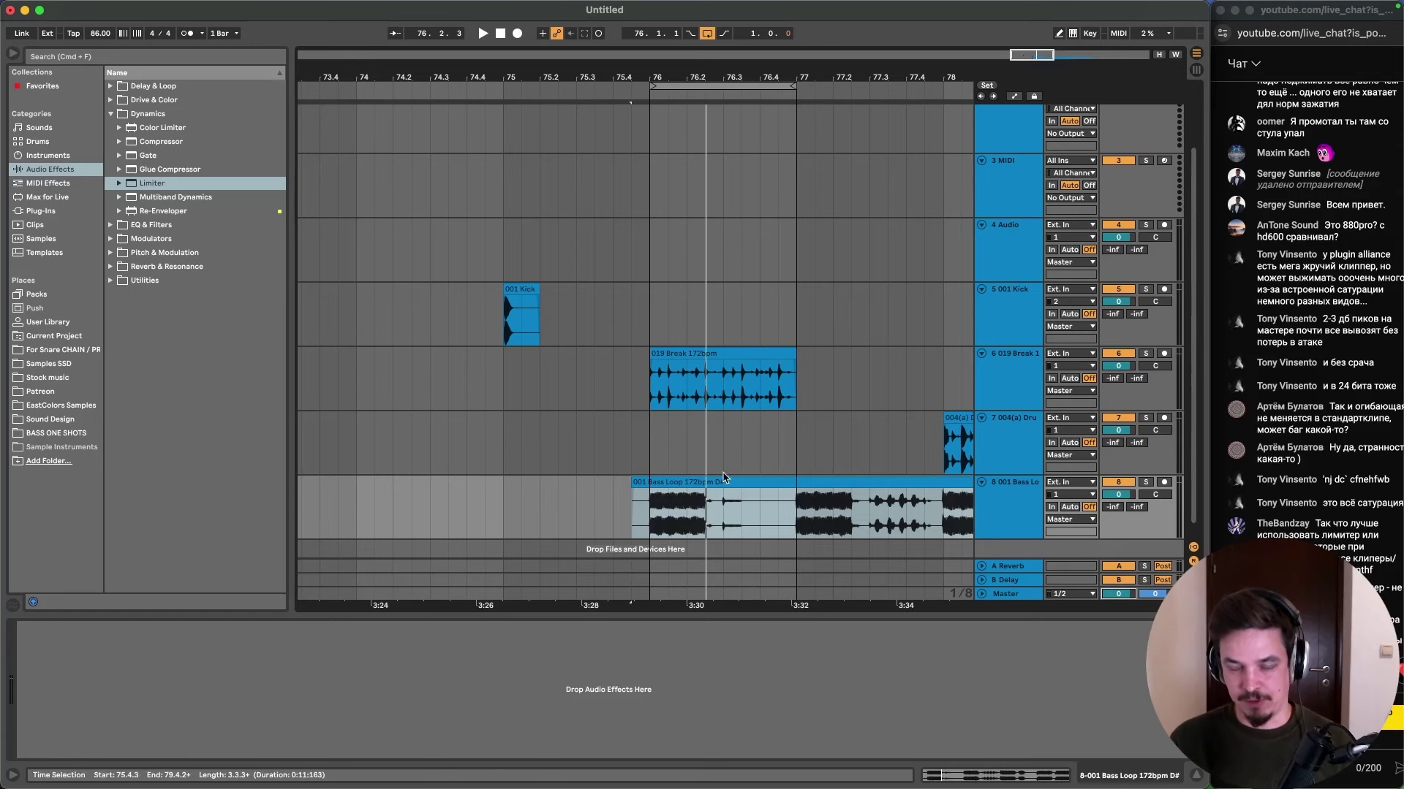
drag(668, 482, 901, 501)
- Solo the 019 Break track and play its clip
click(1153, 365)
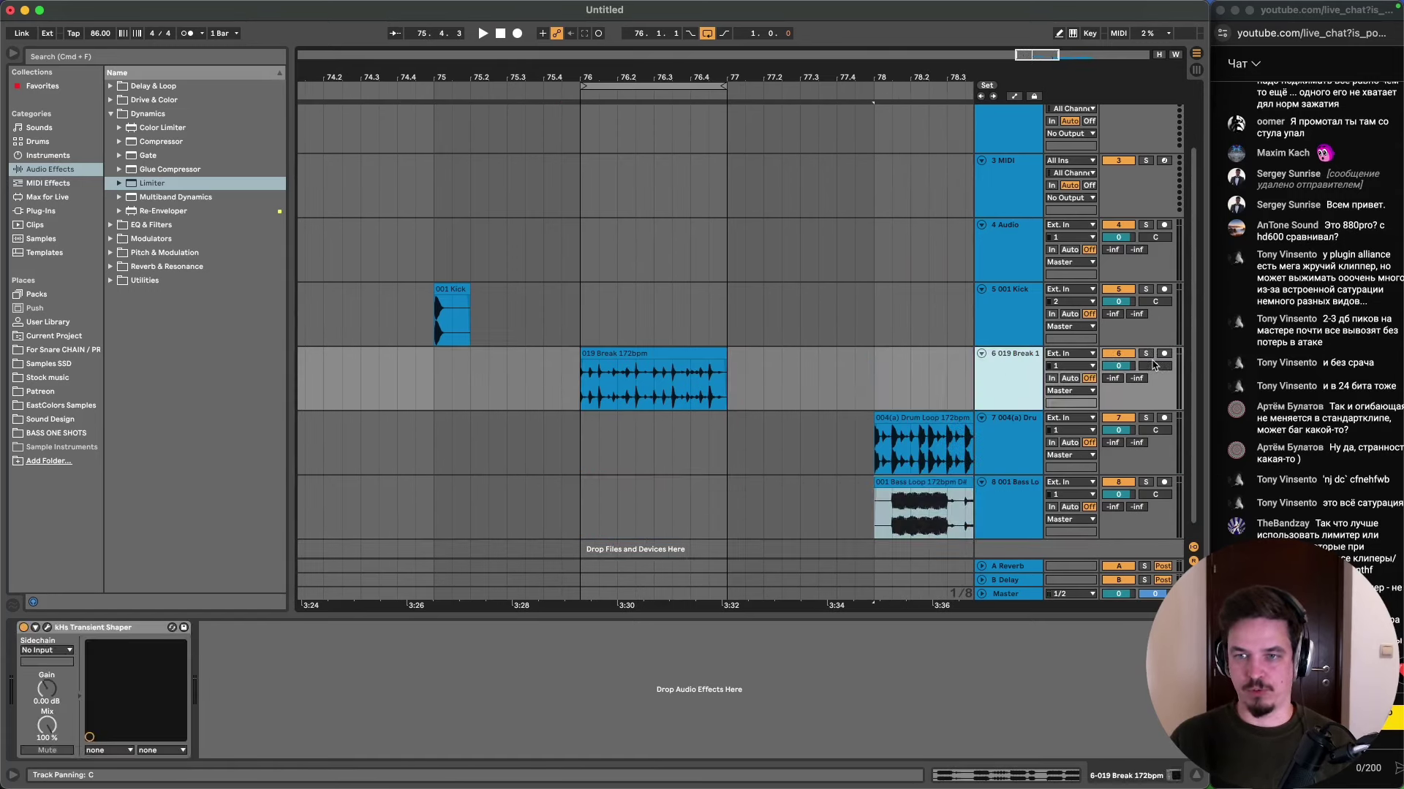
click(1145, 355)
click(673, 356)
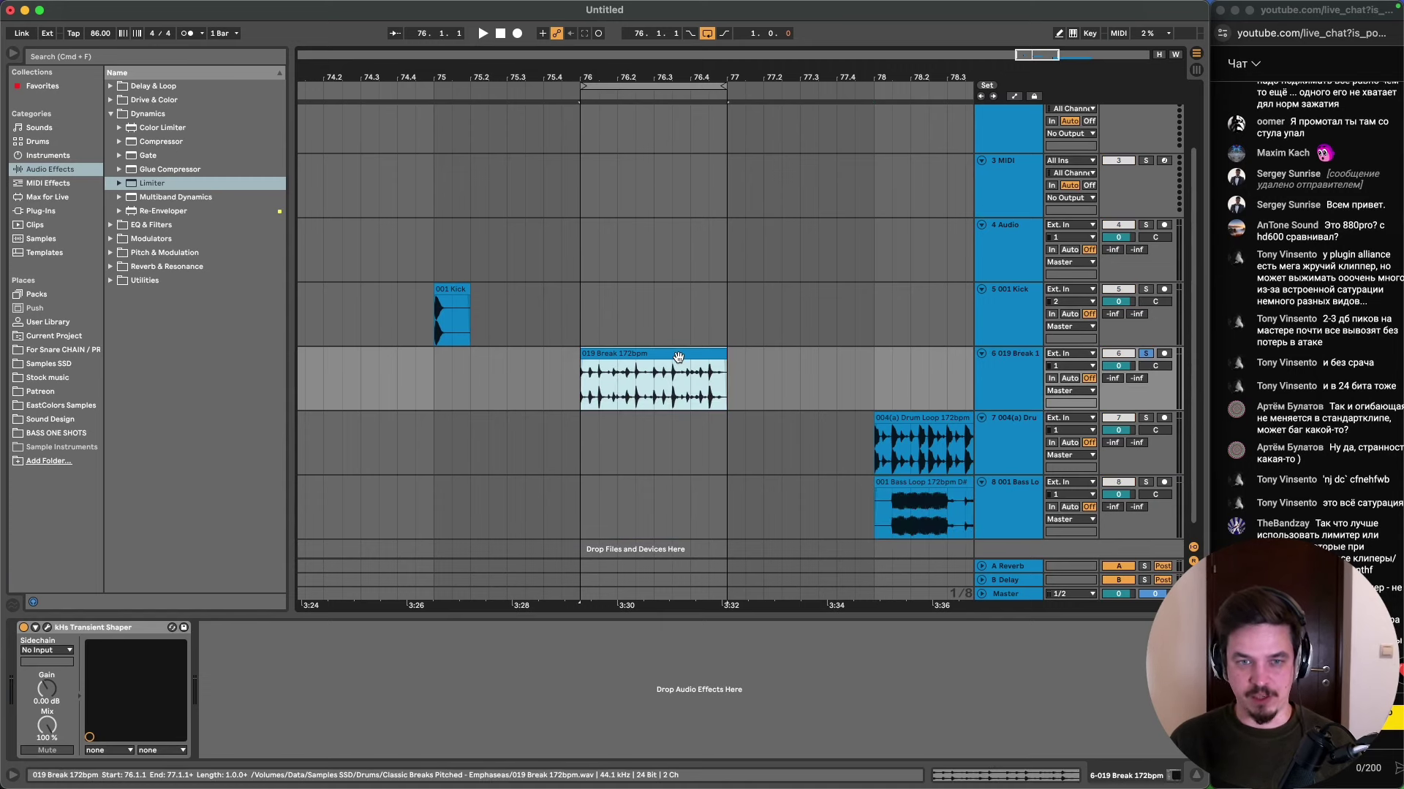
key(space)
- Examine the kHs Transient Shaper settings on the 019 Break track and close its window
click(1006, 594)
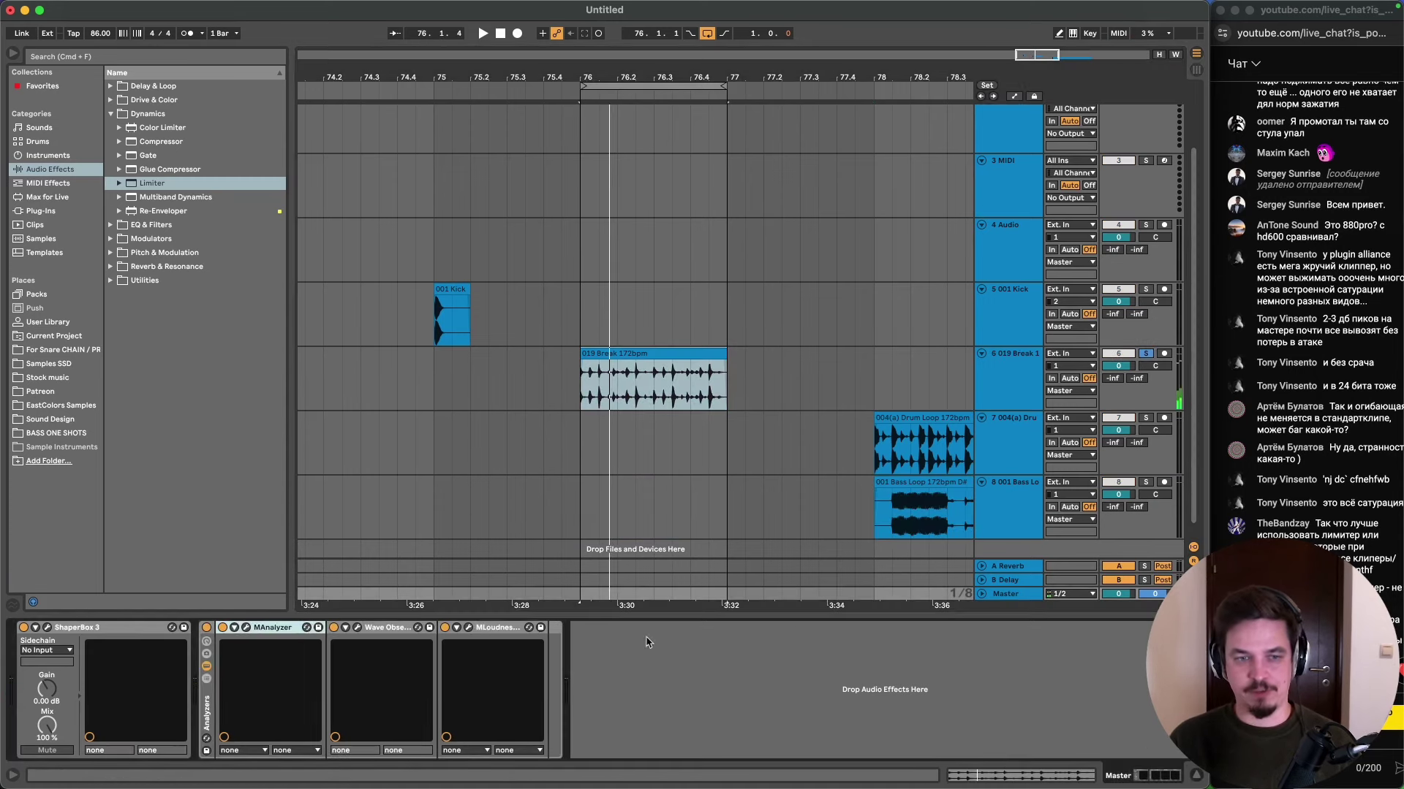
click(1003, 395)
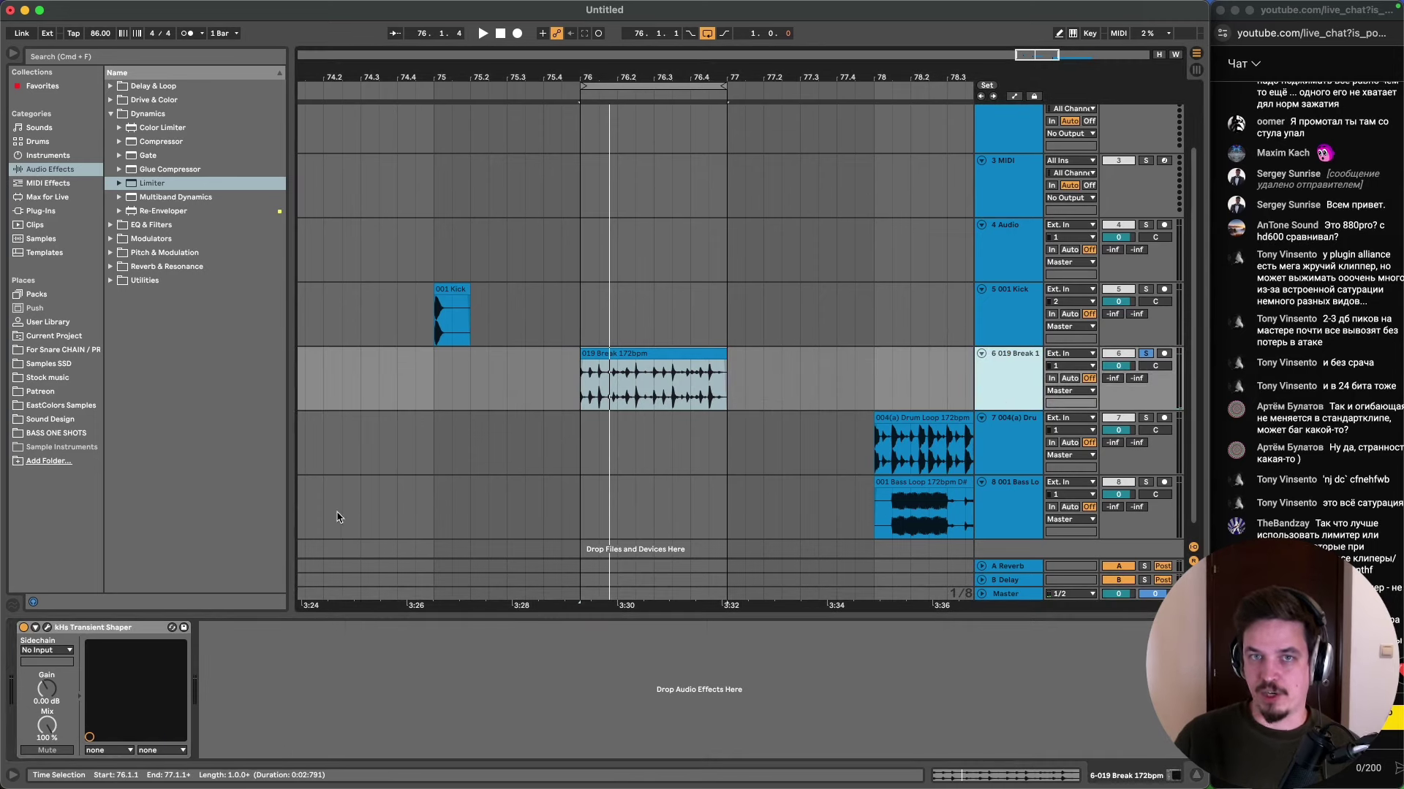
click(48, 628)
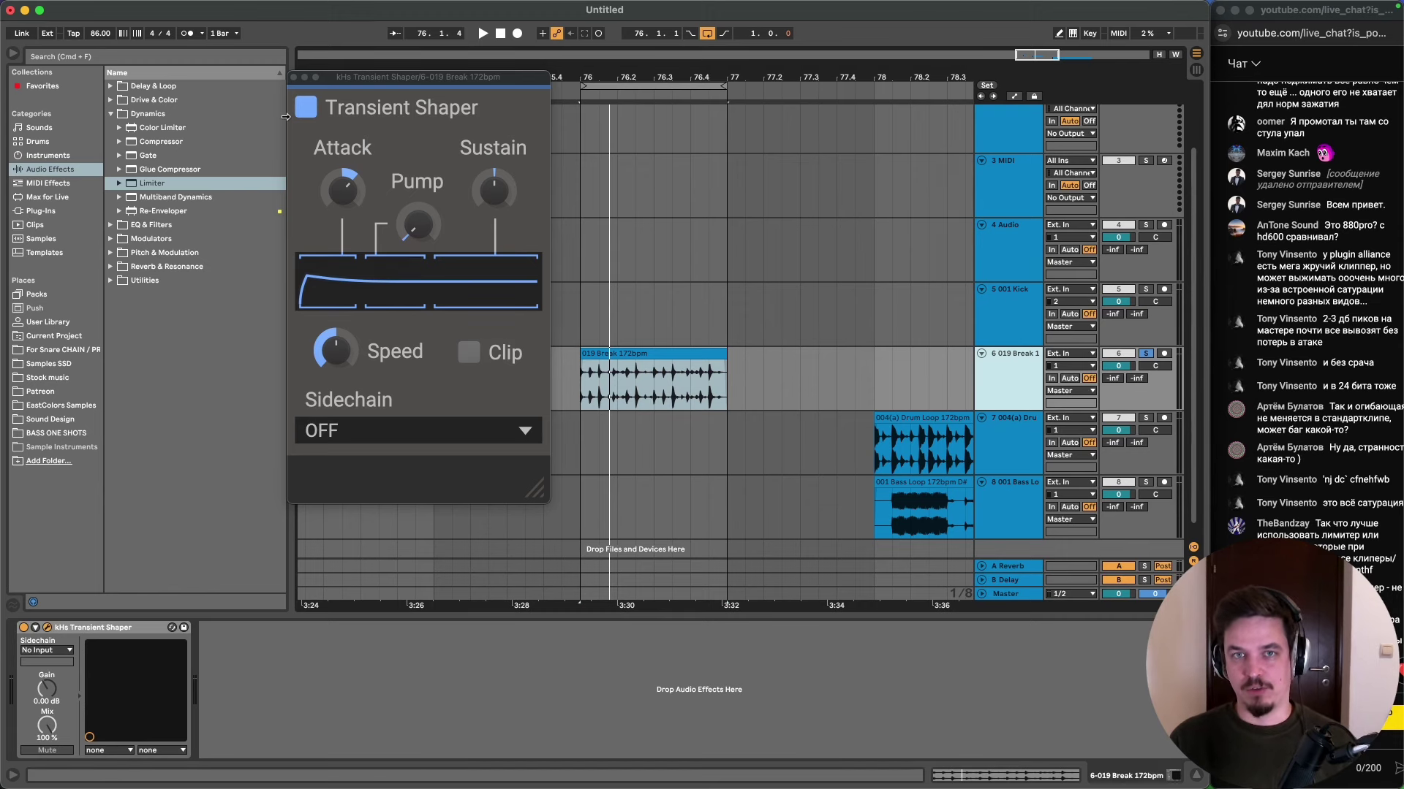
click(293, 77)
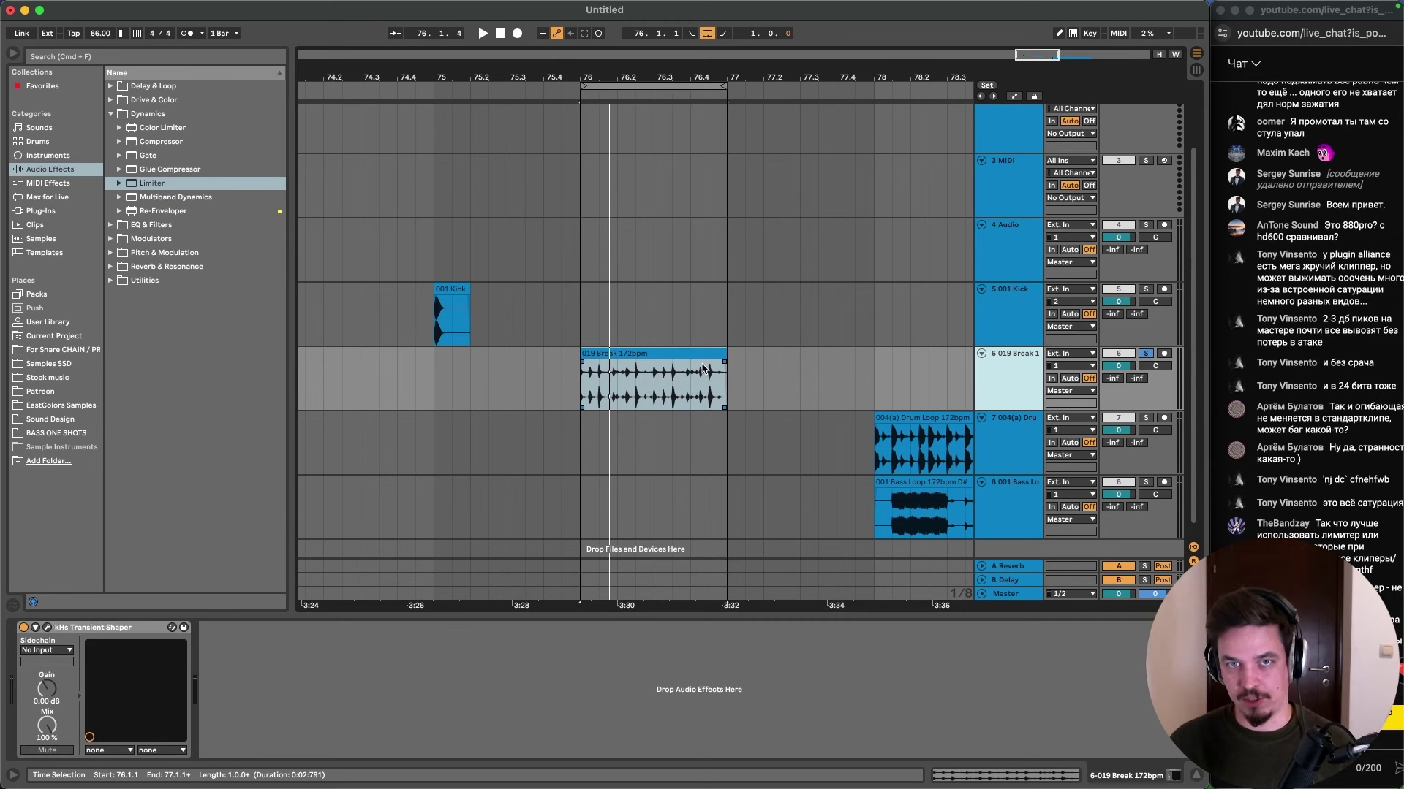
- Add StandardCLIP from the favorites to the 019 Break track after the Transient Shaper
click(1025, 597)
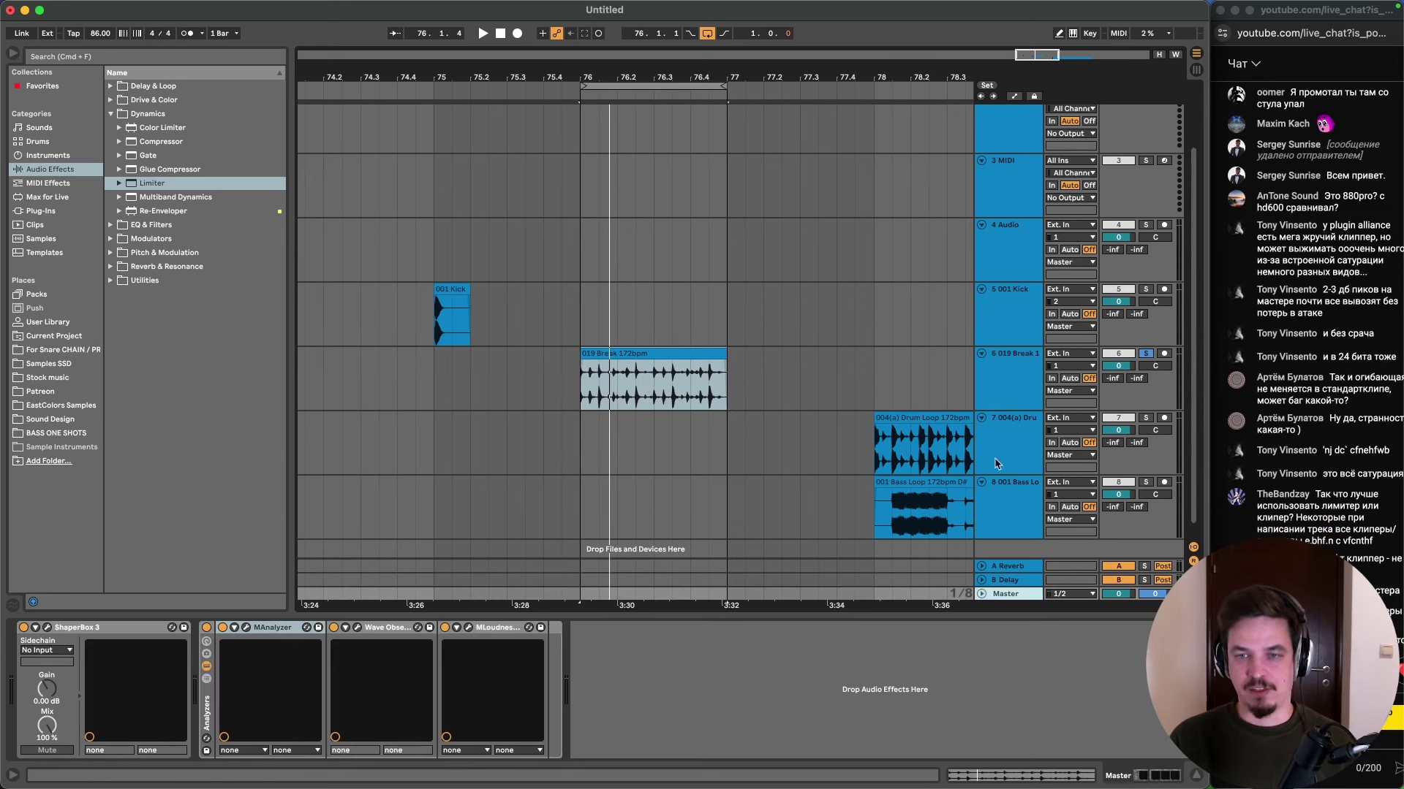
click(1003, 394)
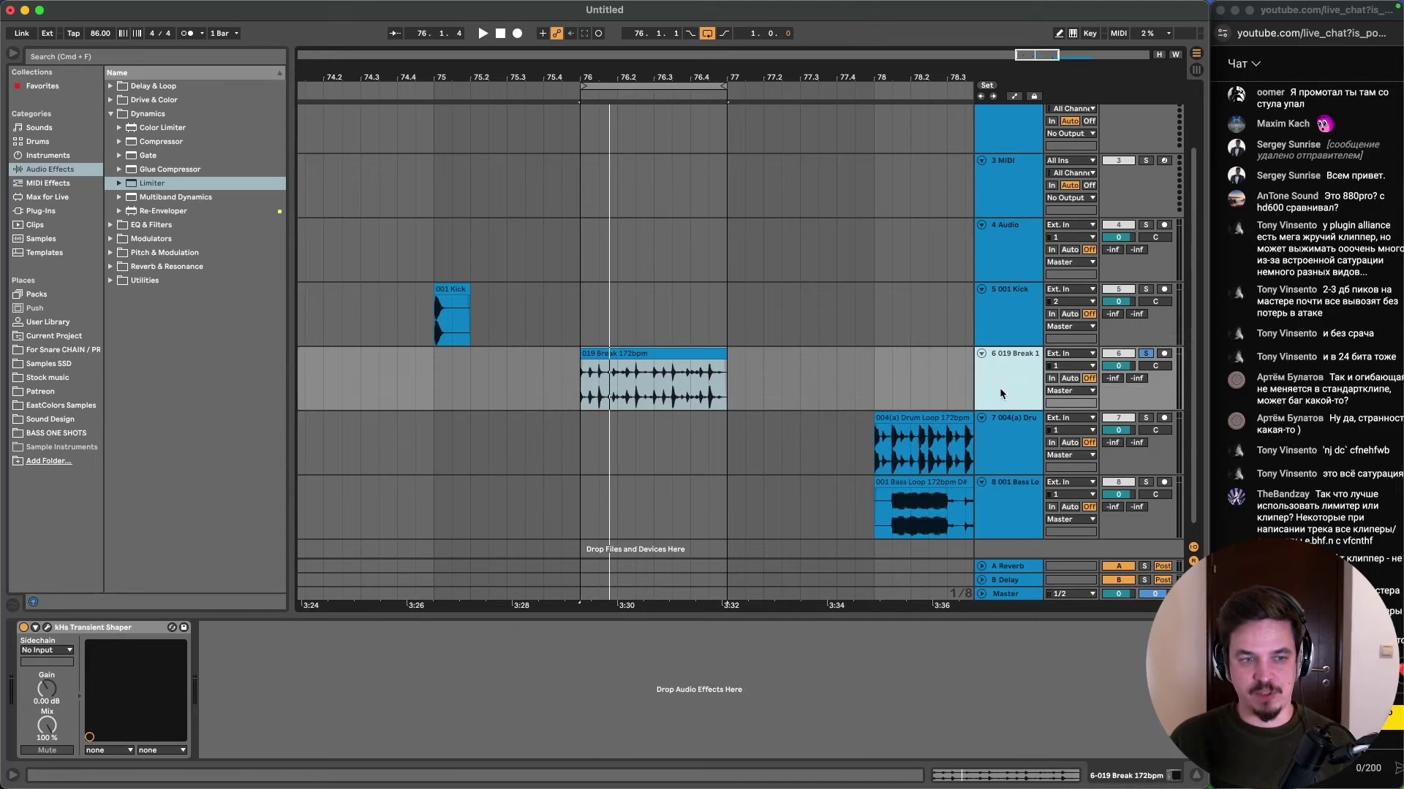
click(71, 88)
drag(151, 282, 687, 395)
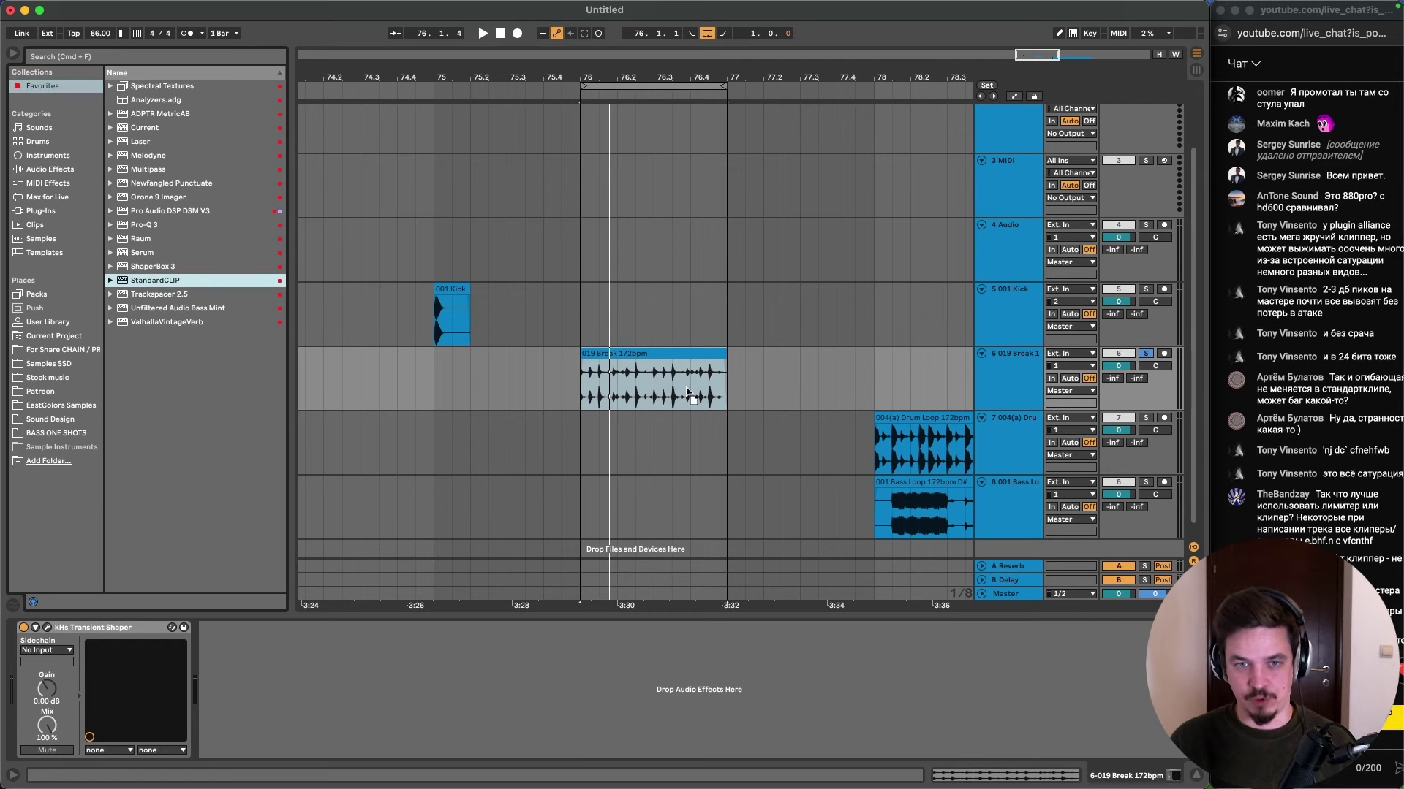
drag(590, 391, 589, 391)
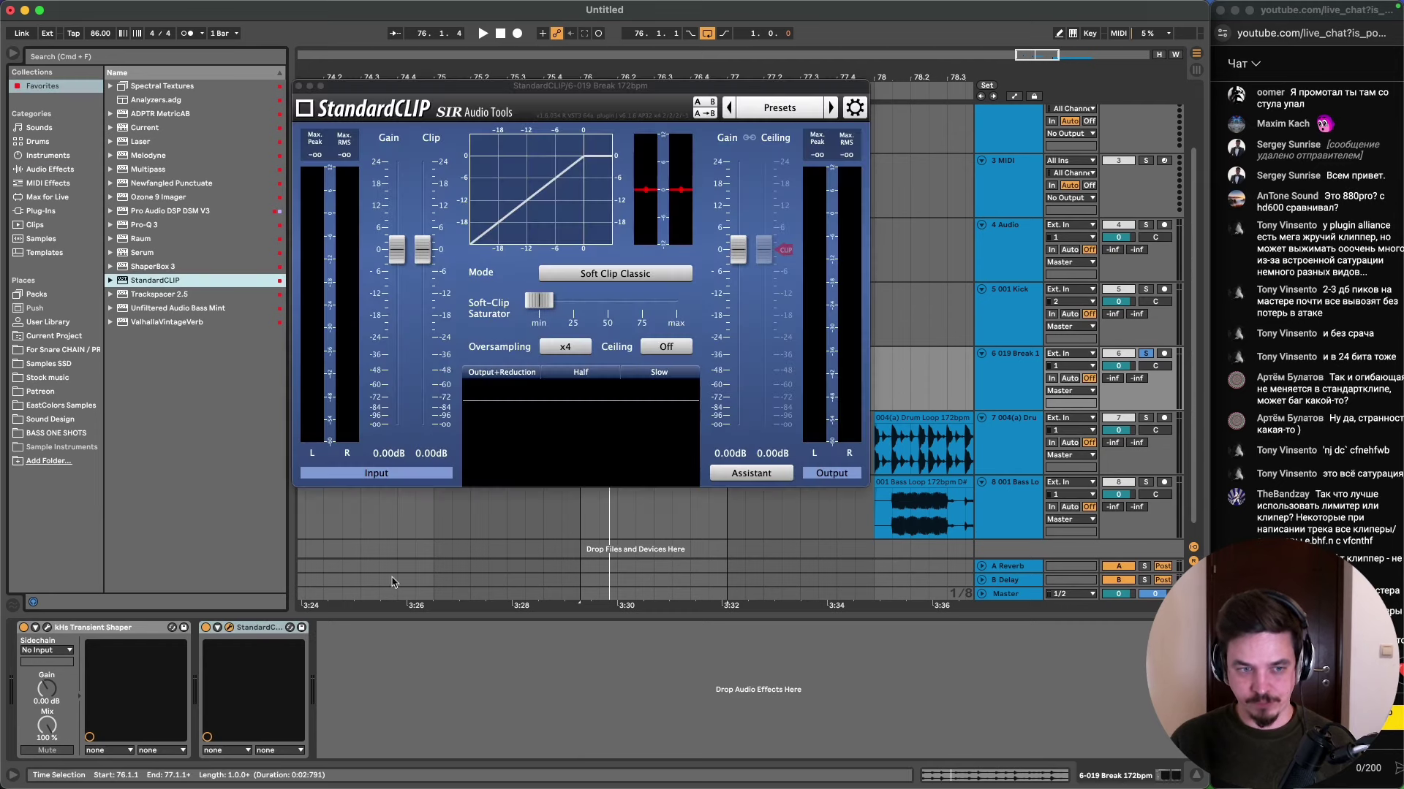
- Open Wave Observer Pro on the Master and arrange its window and the StandardCLIP window so both can be watched
click(1007, 595)
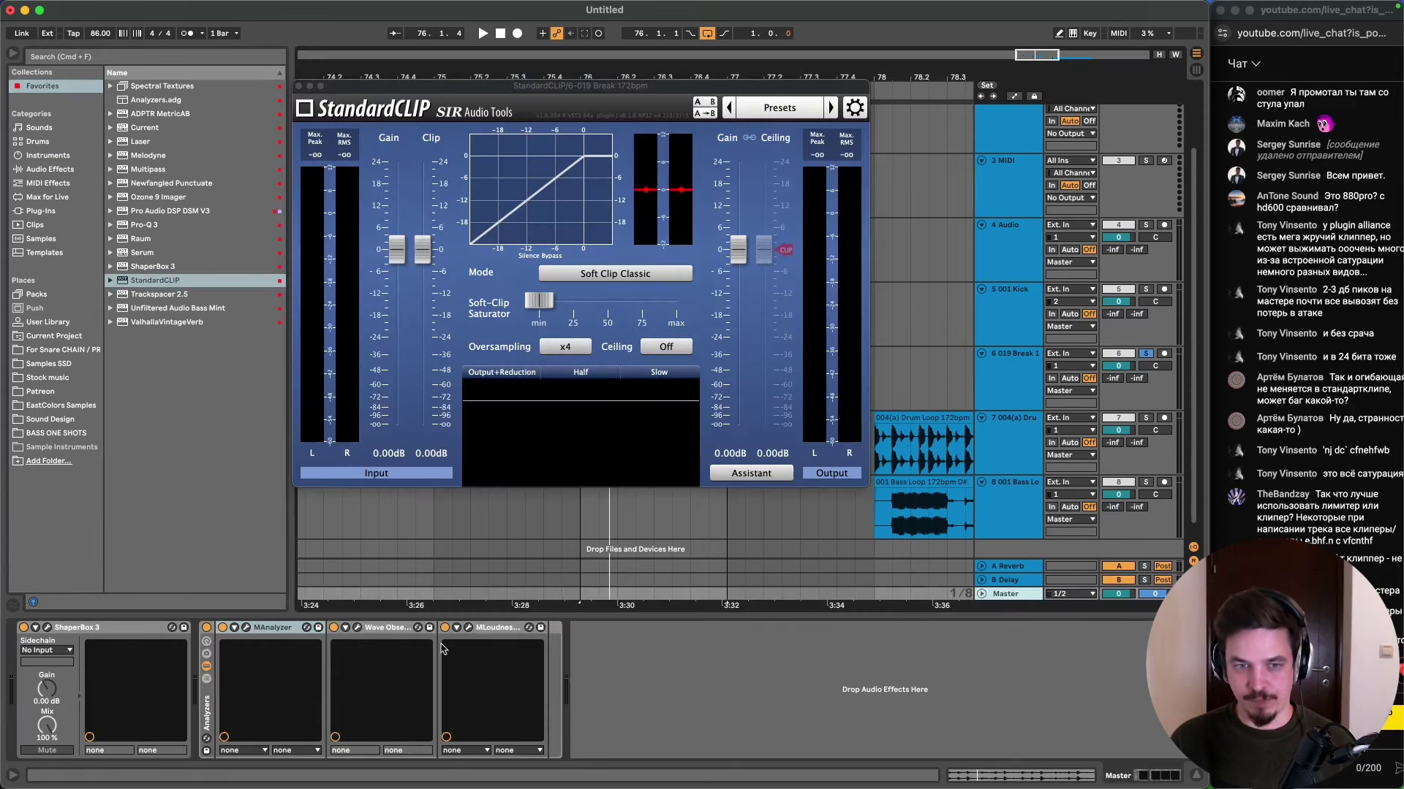
click(358, 628)
drag(727, 93, 728, 318)
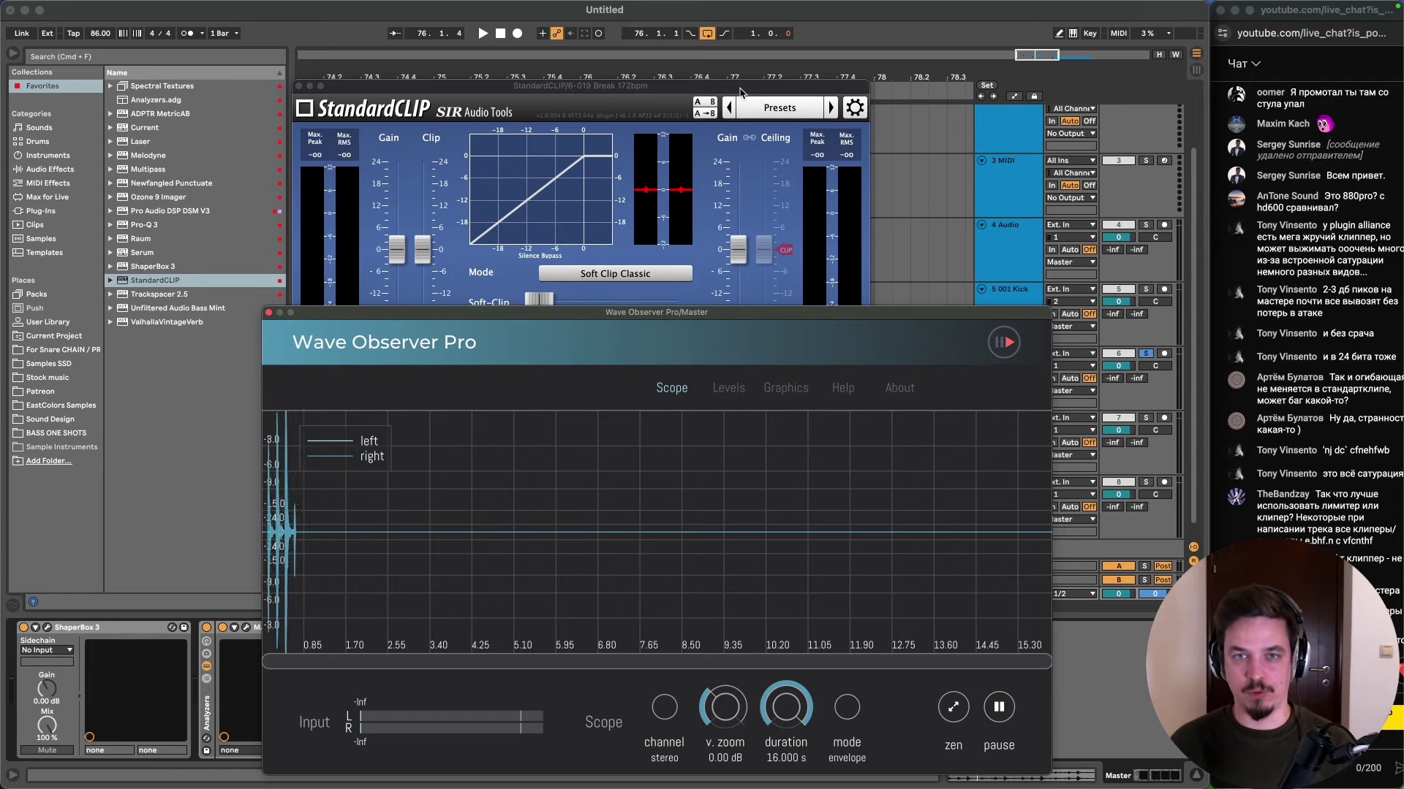
drag(741, 91, 558, 49)
- Play the break, lower StandardCLIP's input Clip to -10 dB while watching the scope, and stop playback
key(space)
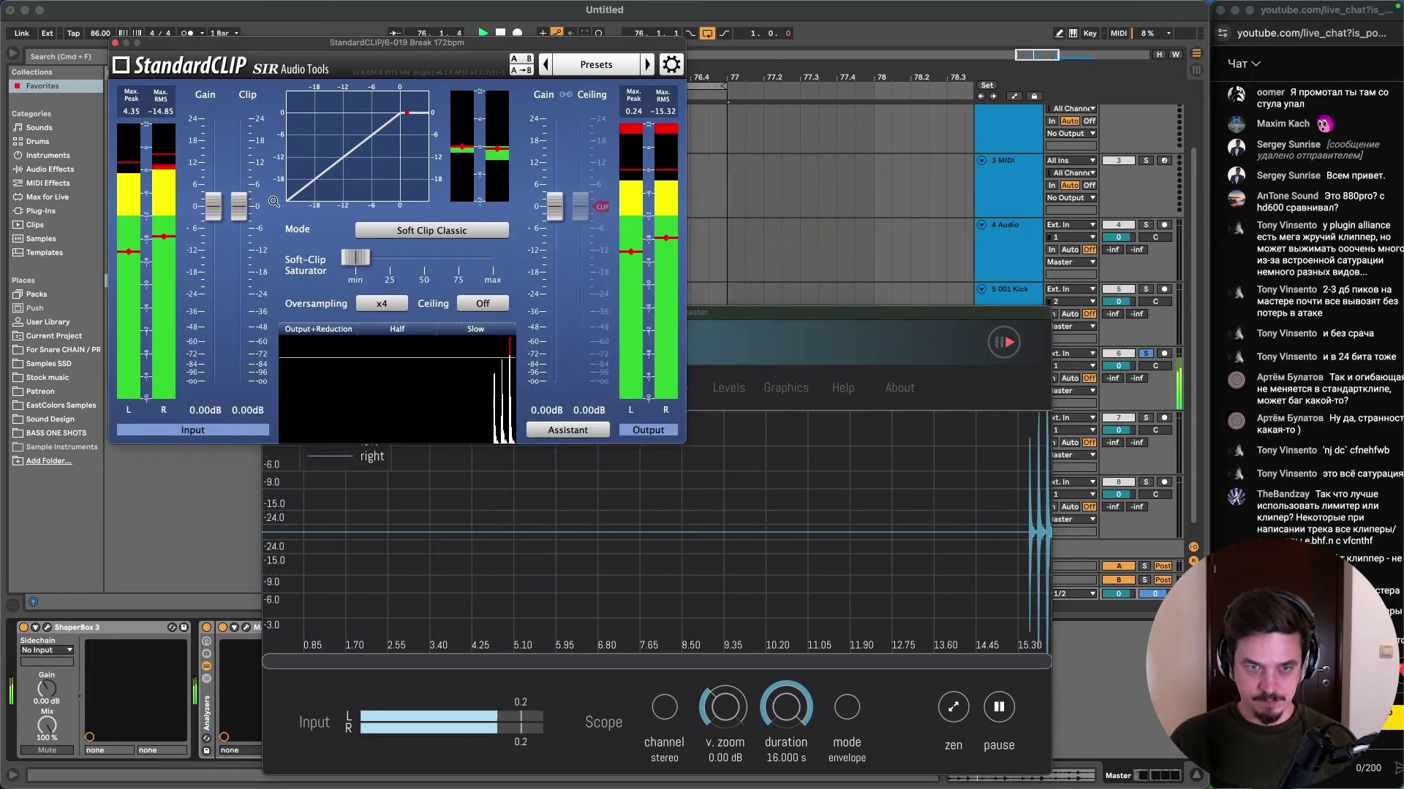
drag(239, 214, 236, 253)
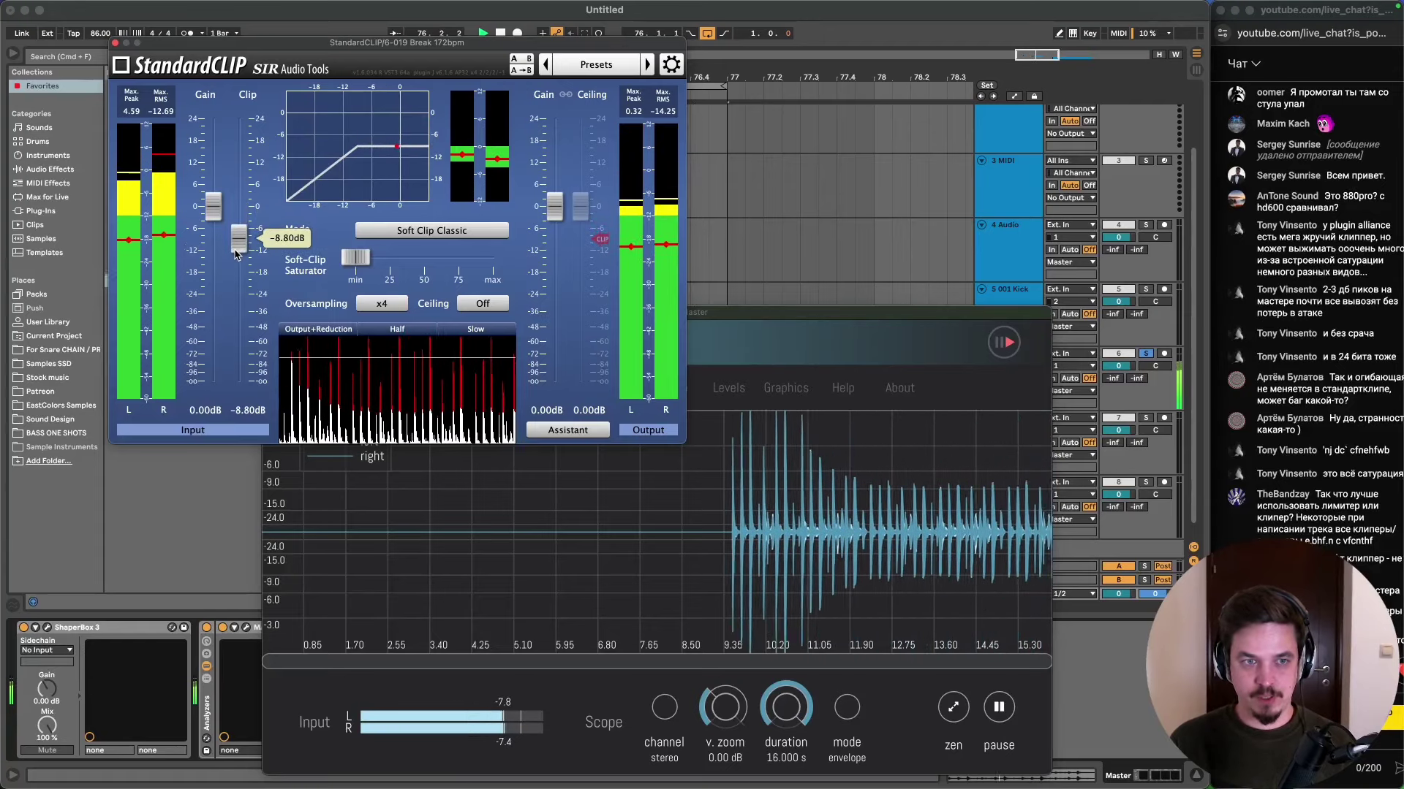
drag(236, 253, 236, 254)
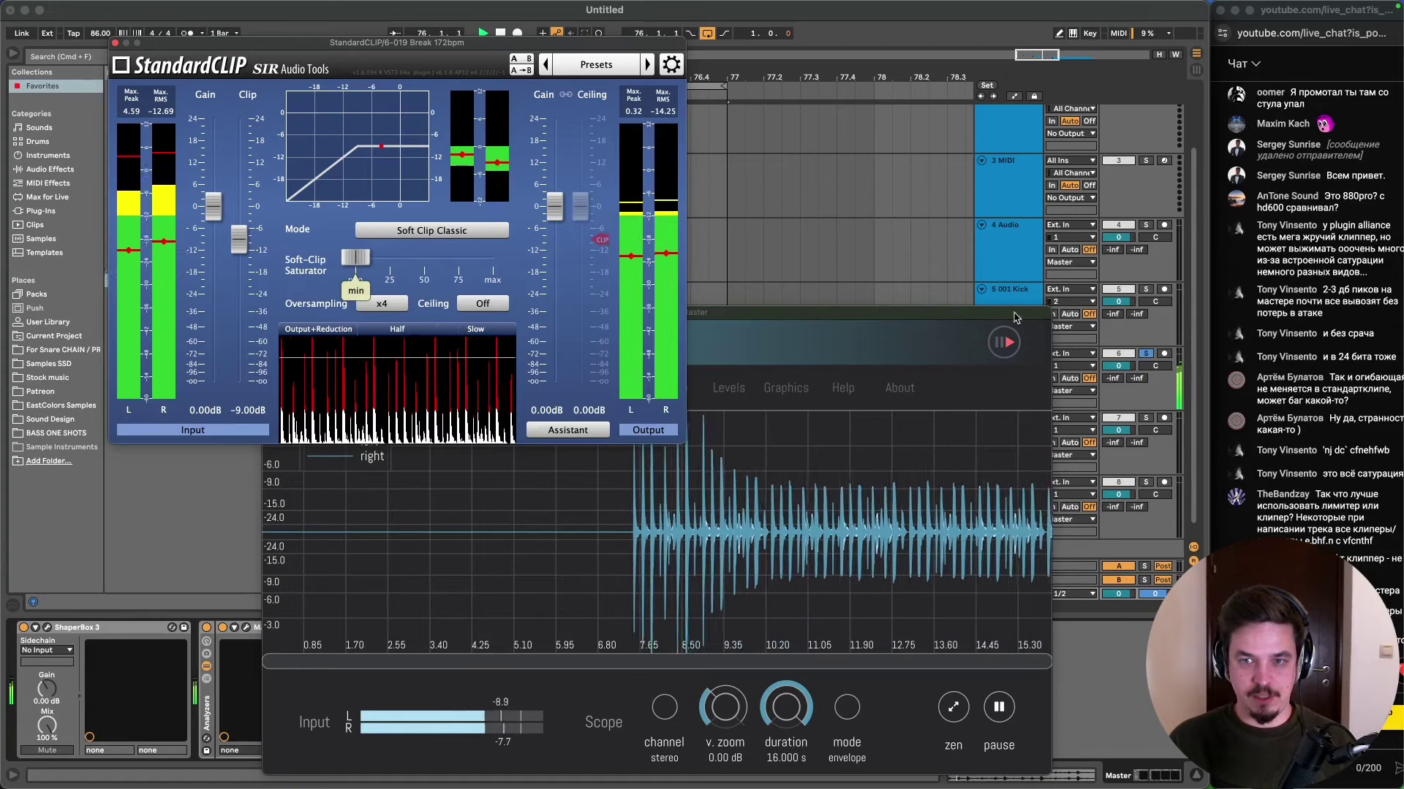
drag(1015, 316, 1107, 210)
drag(243, 233, 244, 239)
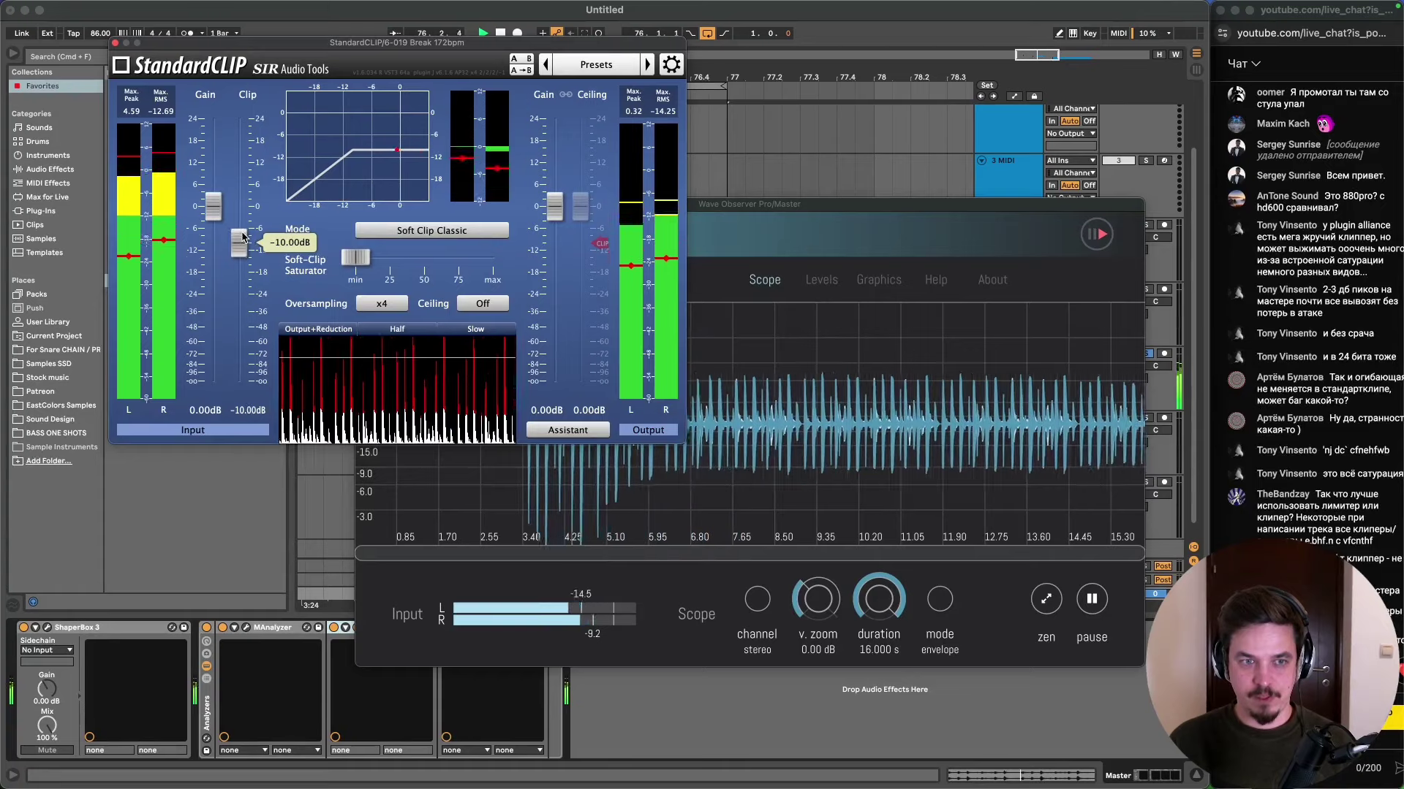
drag(1131, 562, 1069, 504)
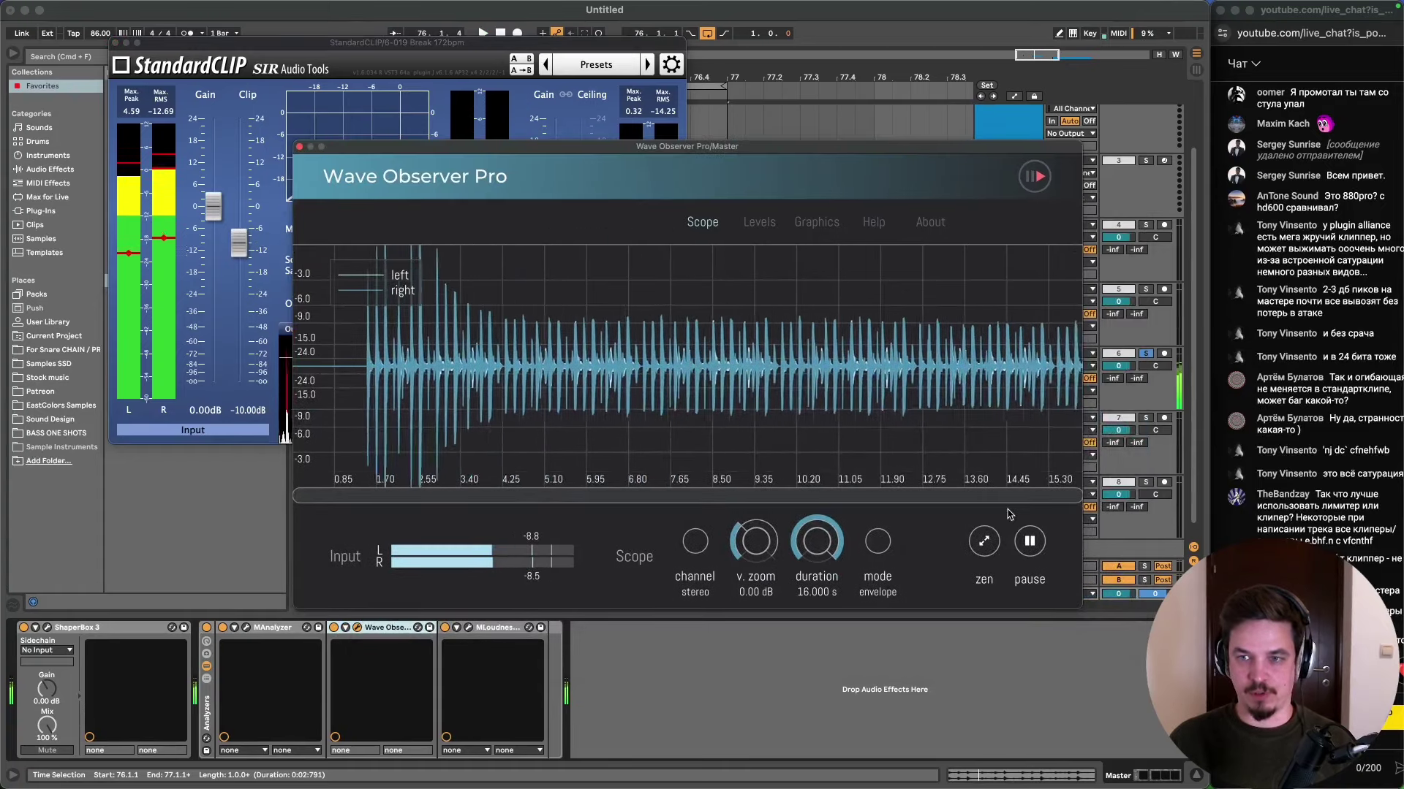
key(space)
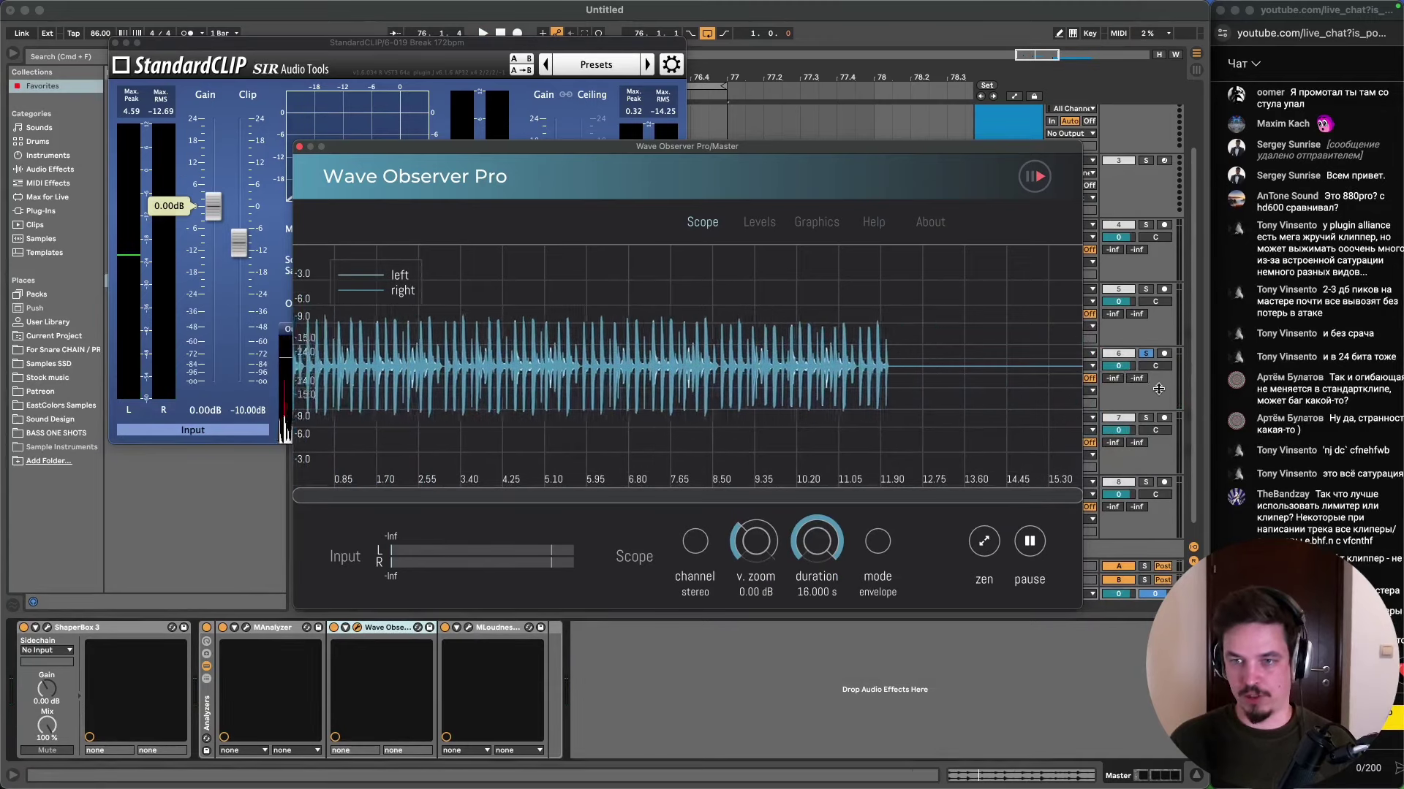
- Play the break while switching StandardCLIP off and on to compare the clipped and unclipped peaks in the scope
click(1159, 388)
click(24, 628)
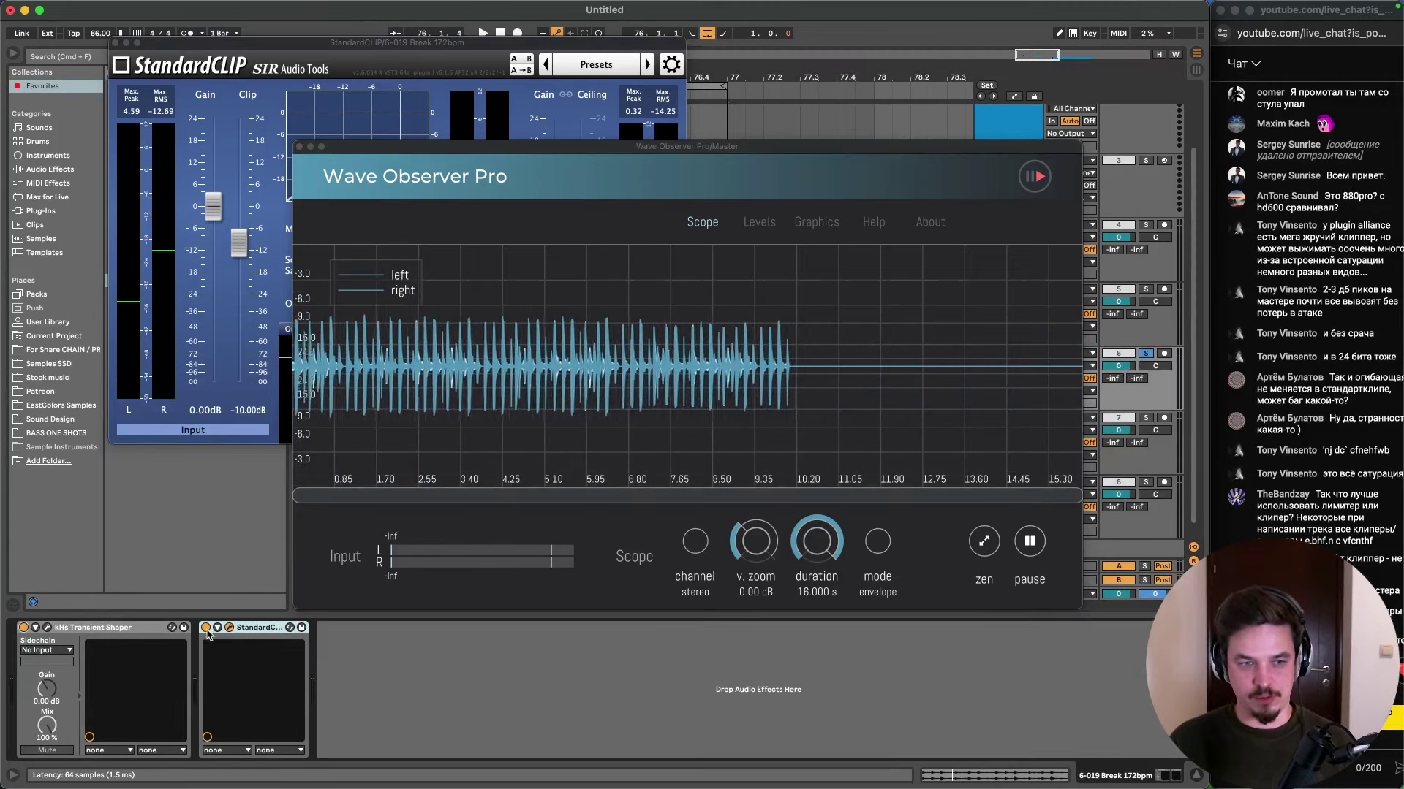
key(space)
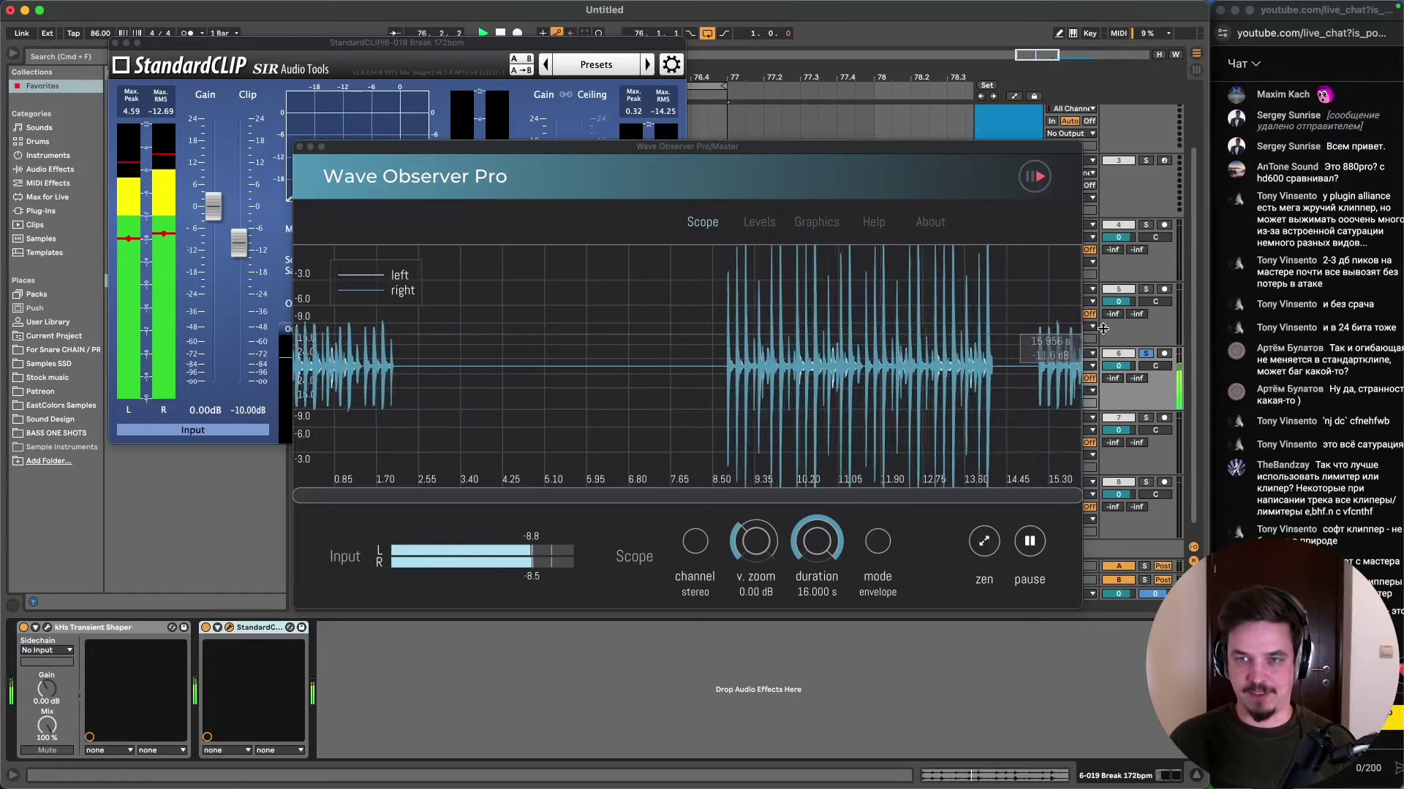
click(207, 628)
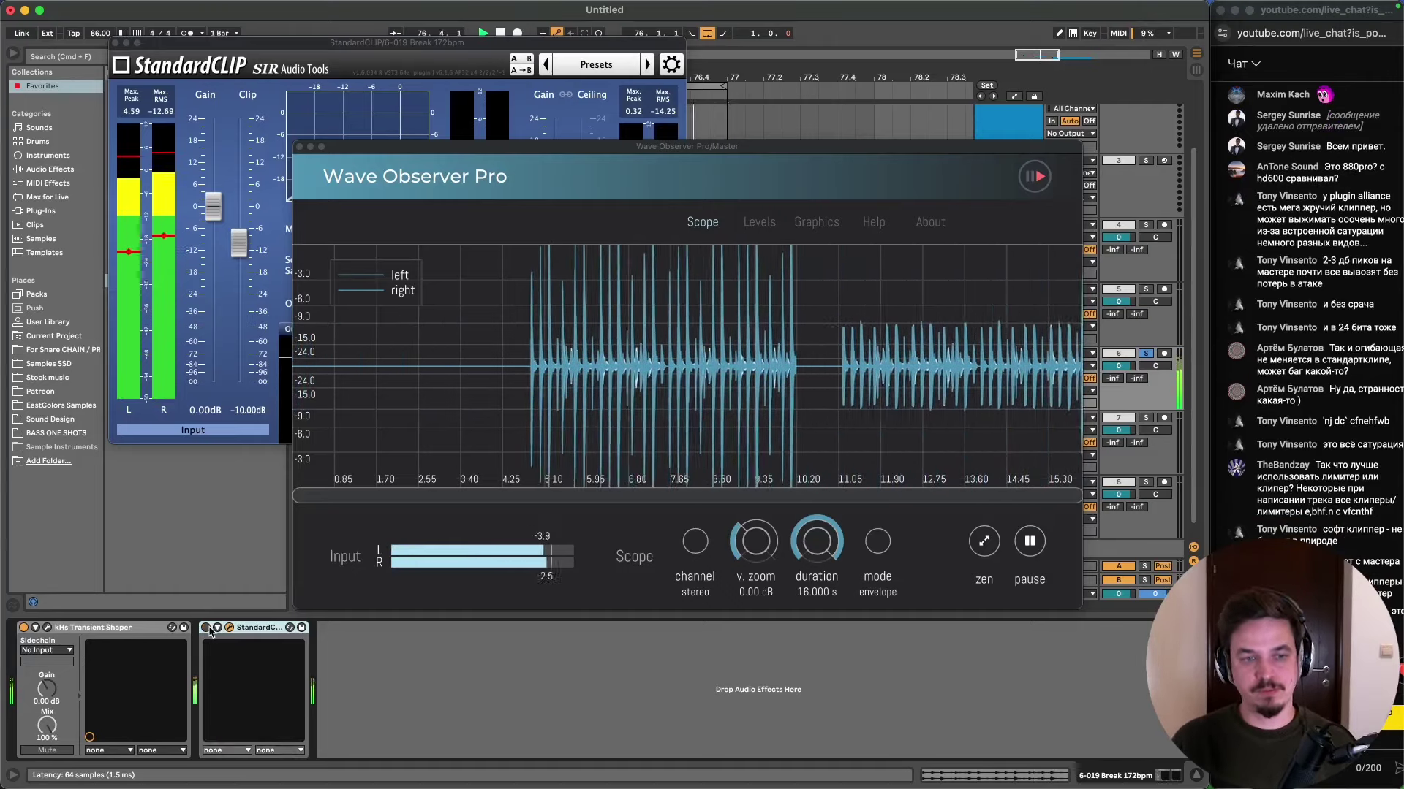
click(207, 628)
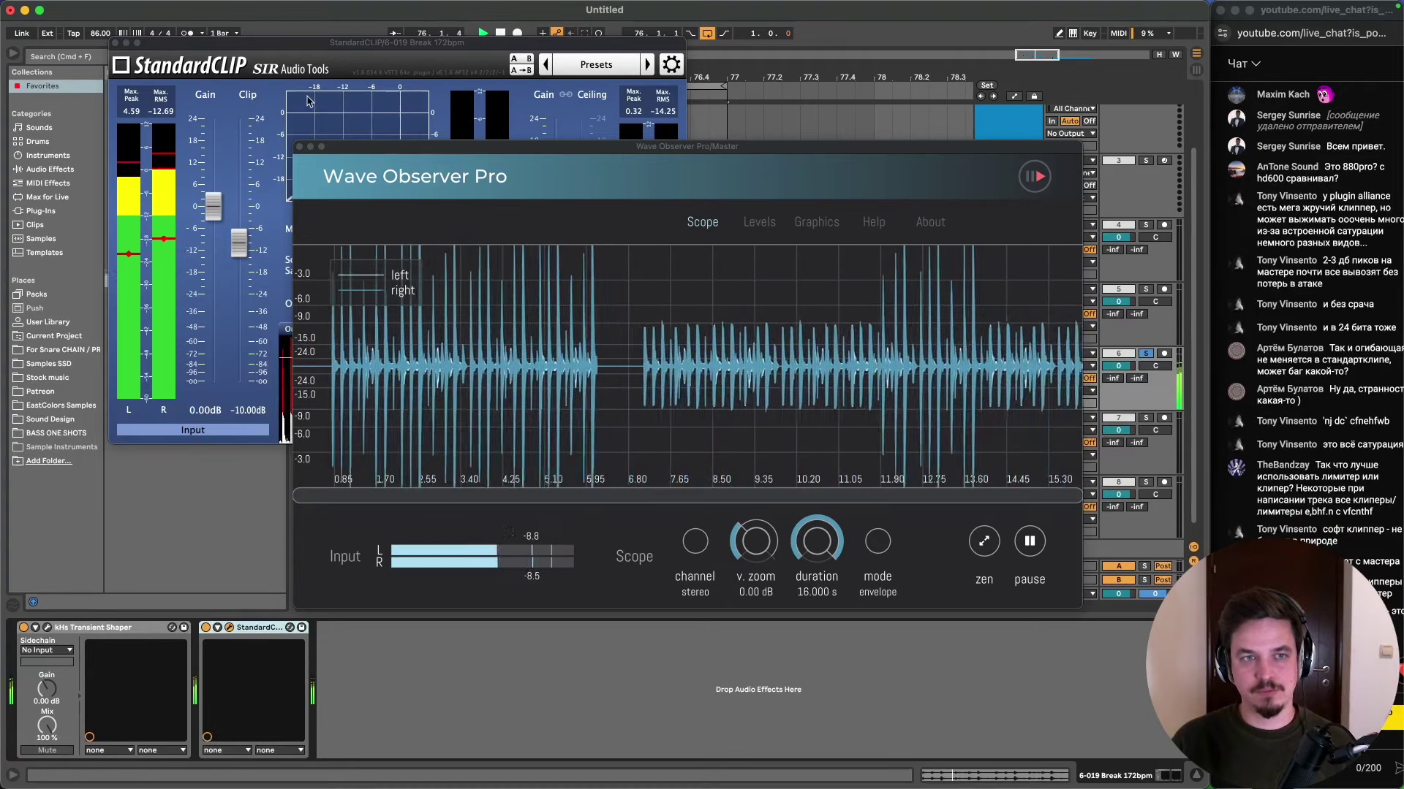
- Raise StandardCLIP's input Clip to -9 dB and bypass the plugin for comparison
drag(239, 245, 249, 241)
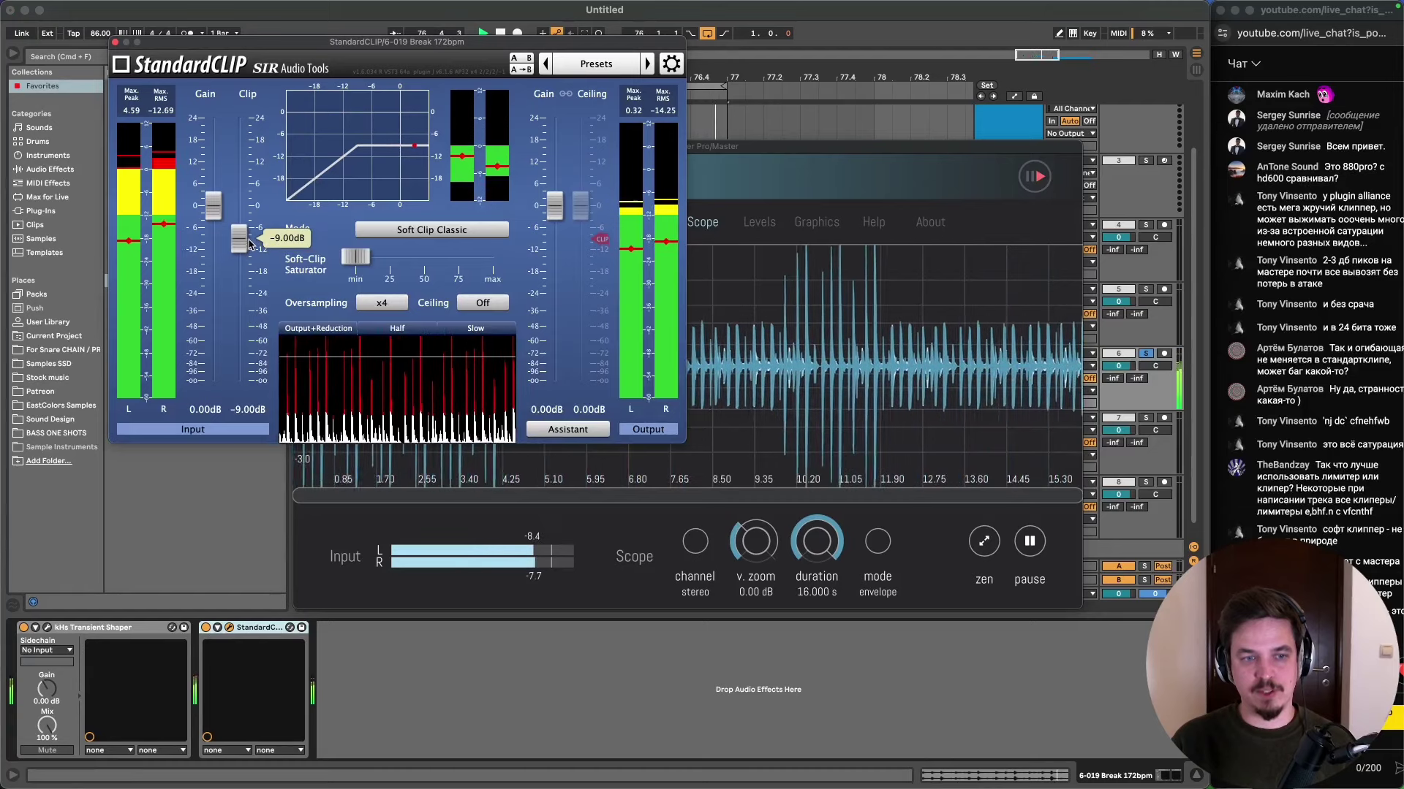
click(206, 628)
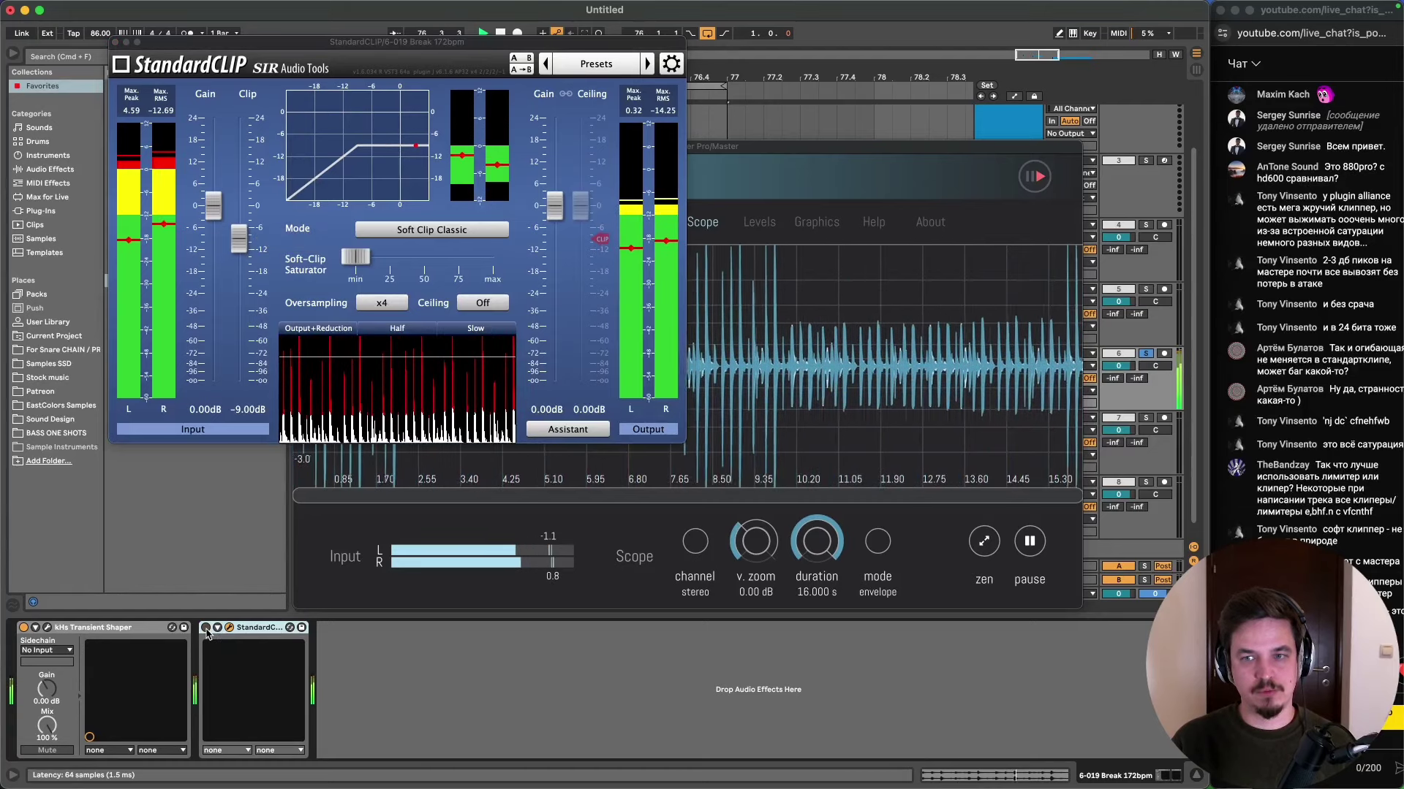
- Insert a Limiter after the bypassed StandardCLIP on the break track and play it with the Limiter's Ceiling lowered to -8.25 dB
click(206, 628)
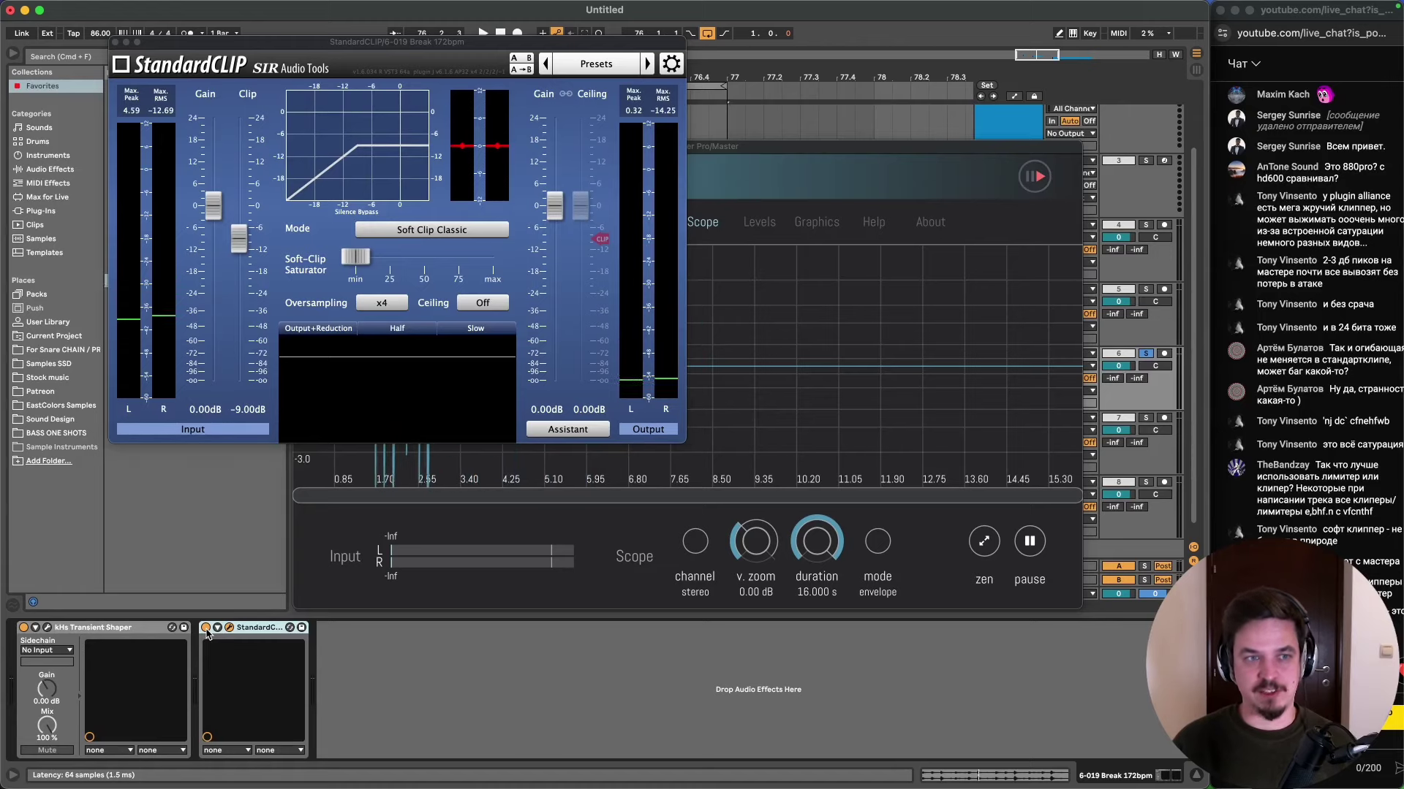
drag(164, 47, 287, 46)
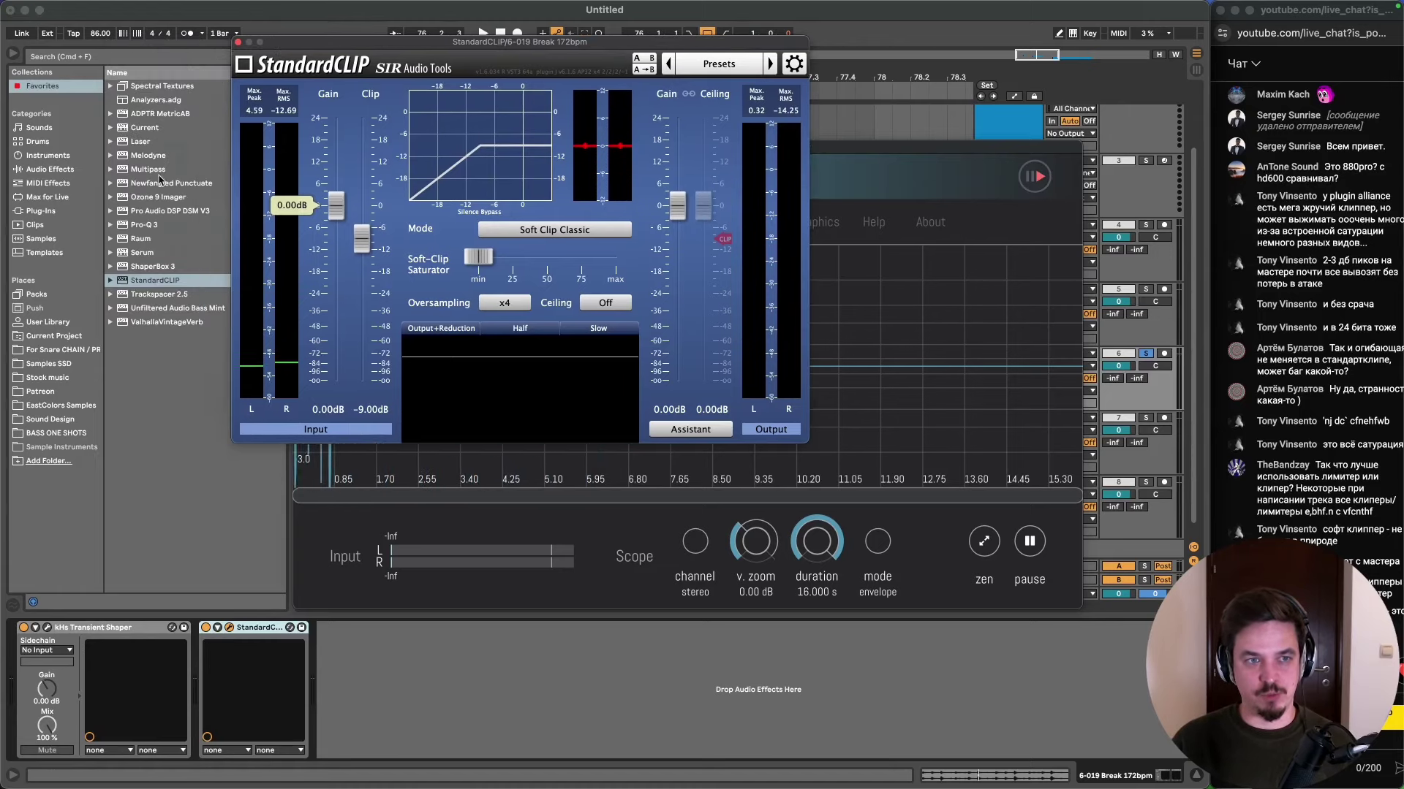
click(64, 171)
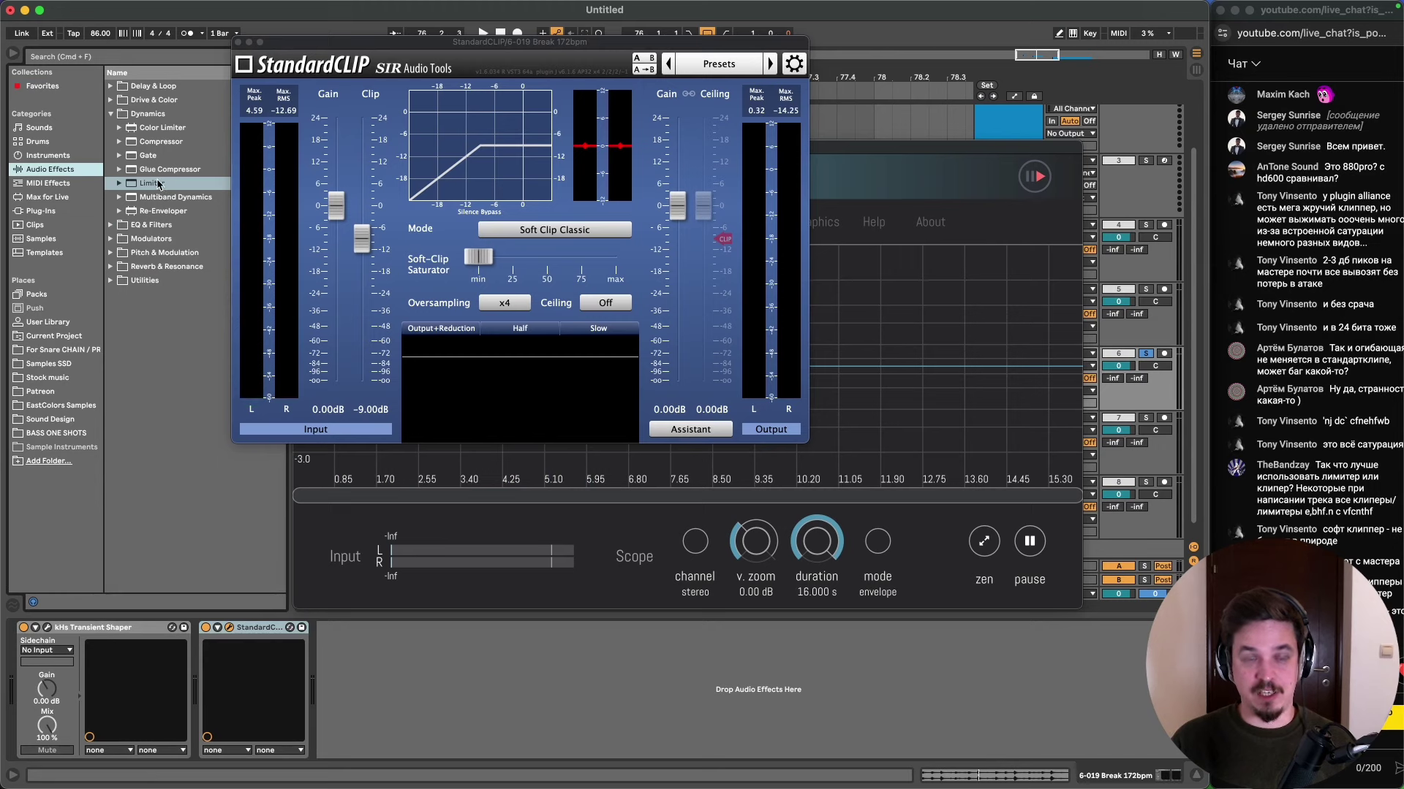
drag(158, 184, 409, 731)
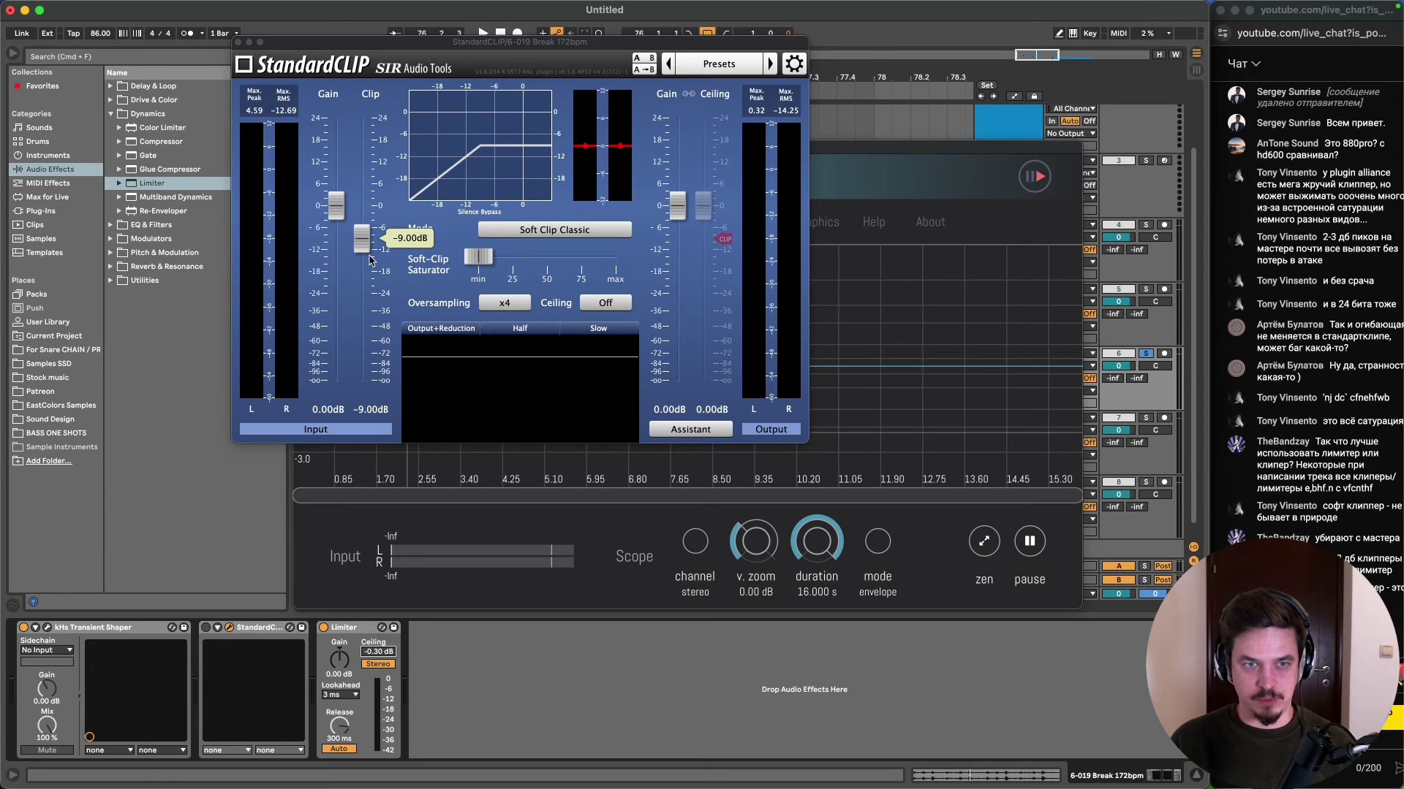
key(space)
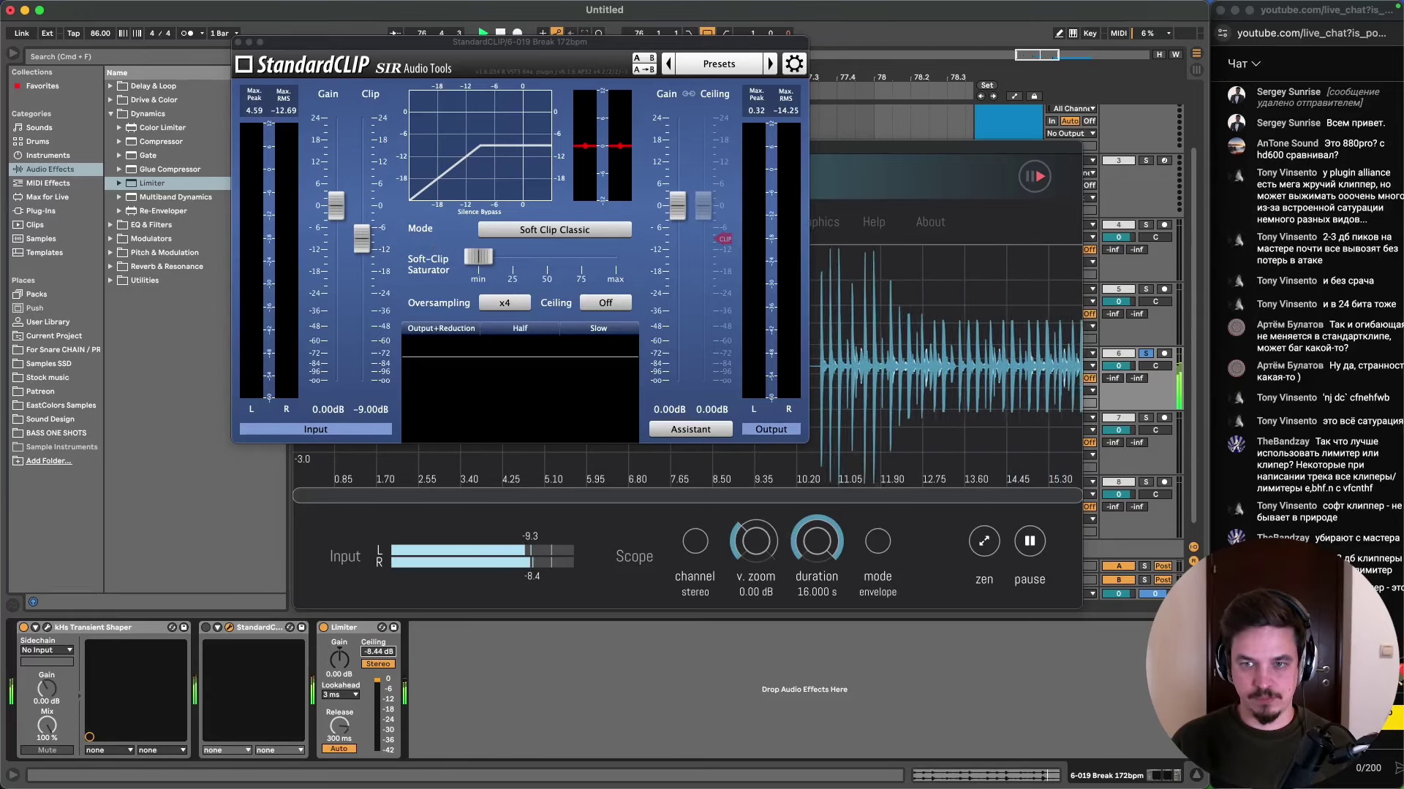
- Switch the Limiter off and on during playback to compare limited and unprocessed break peaks in the scope
click(324, 628)
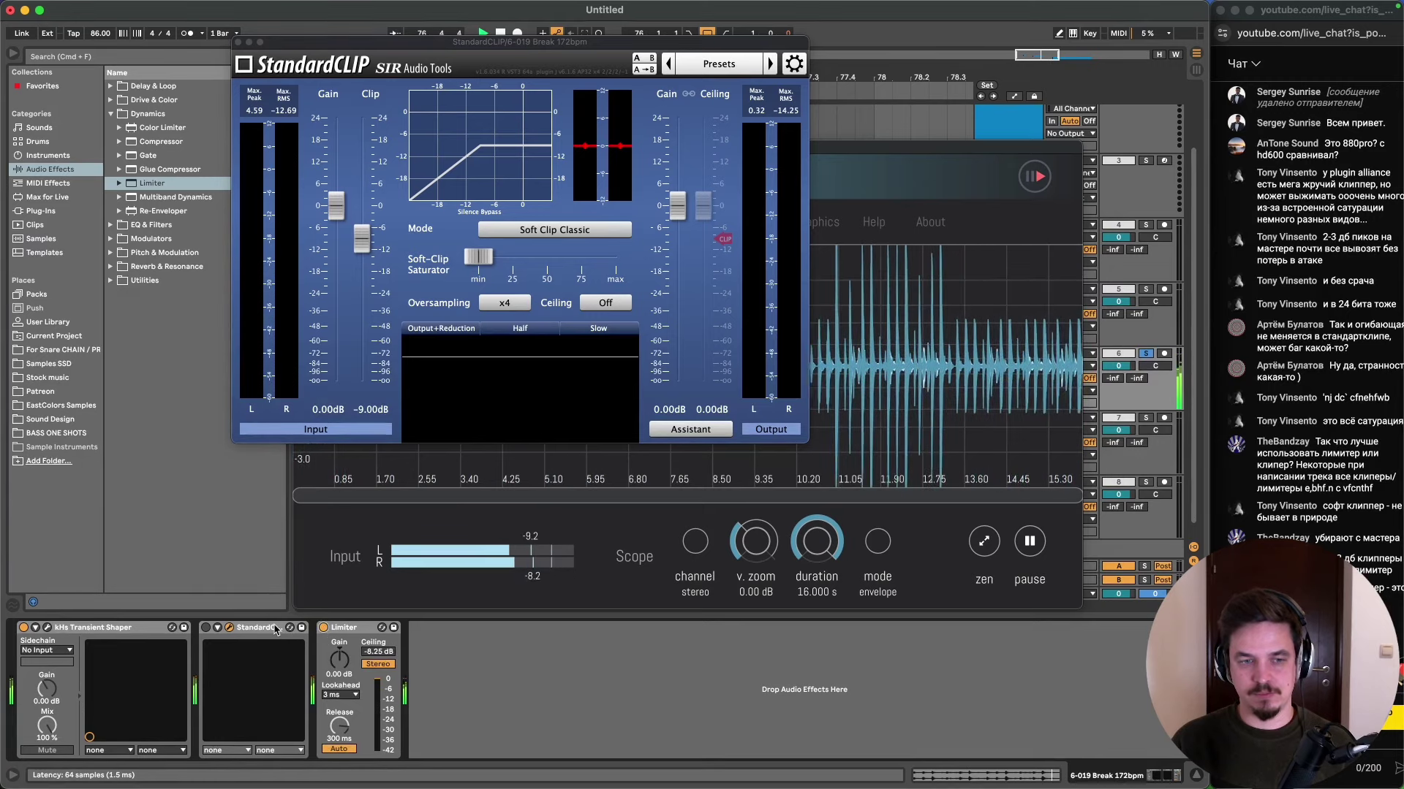
click(323, 628)
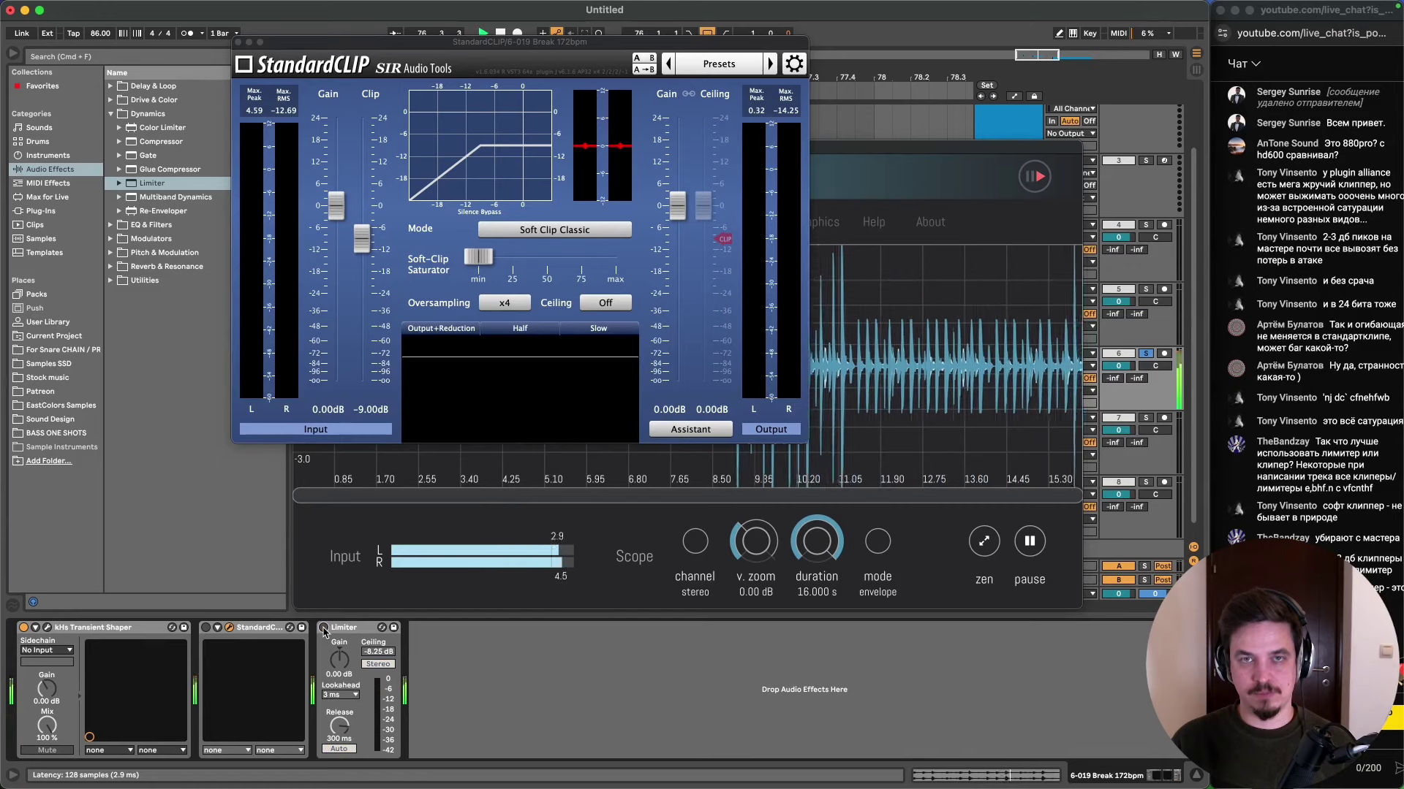
click(324, 628)
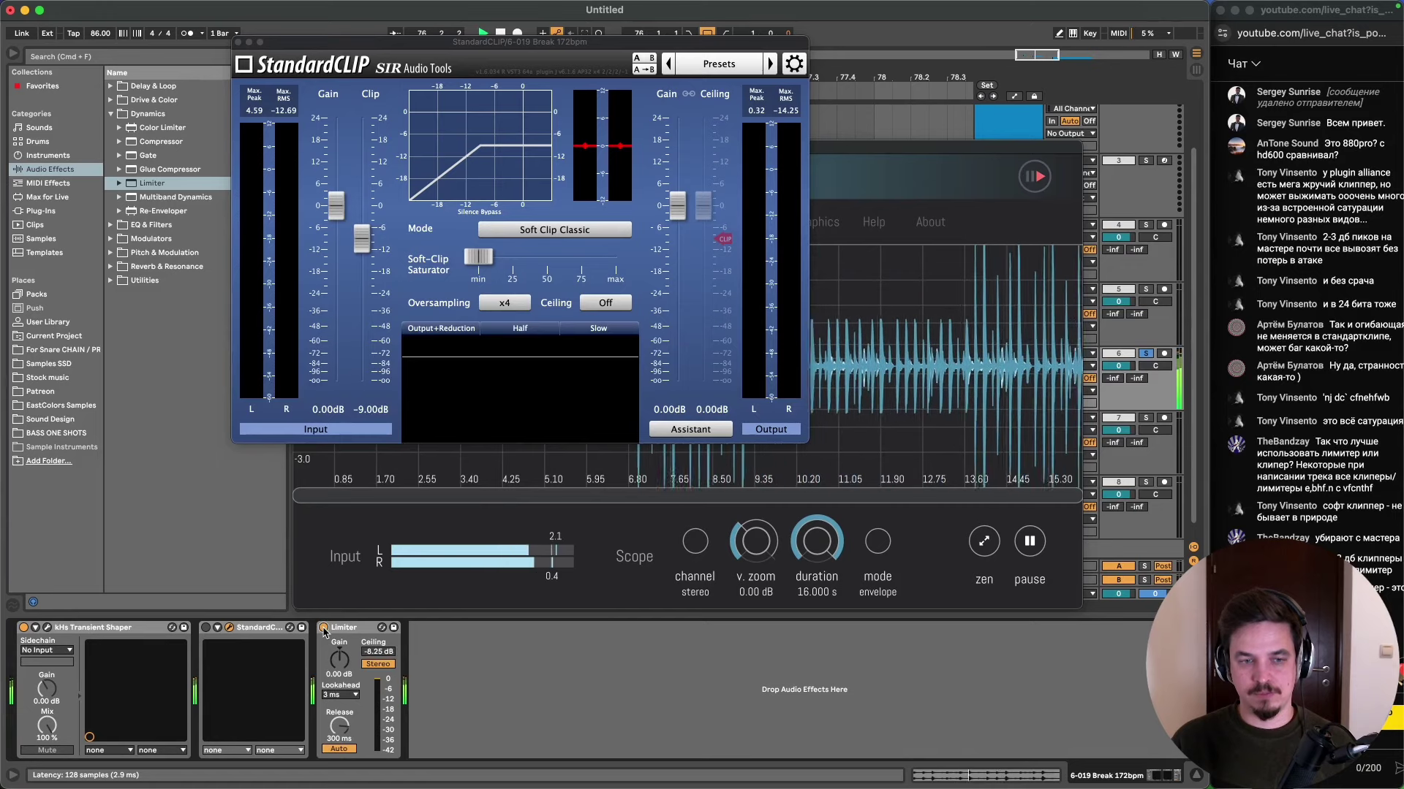
click(324, 628)
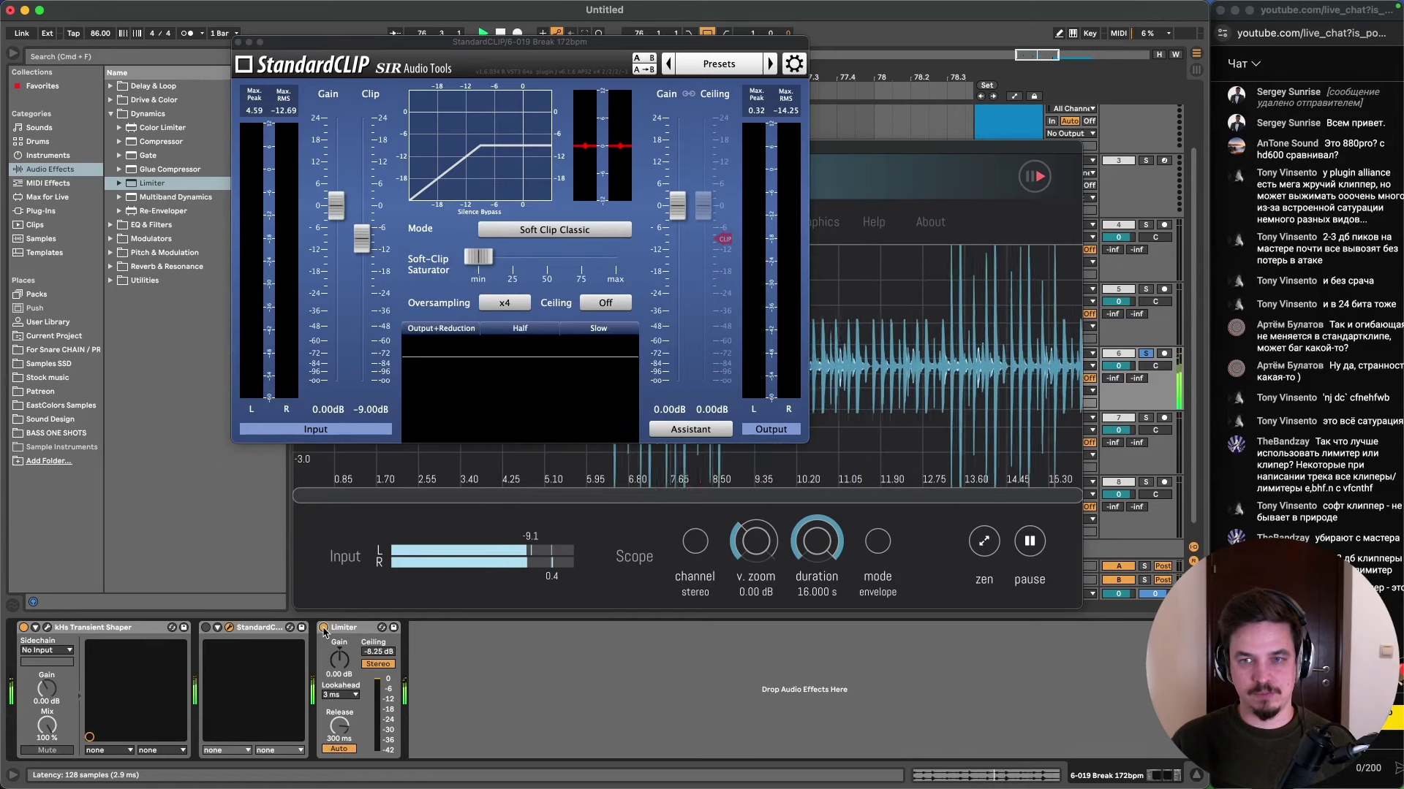
- Alternate between StandardCLIP and the Limiter to compare their peaks in the scope, and close both plugin windows
click(205, 629)
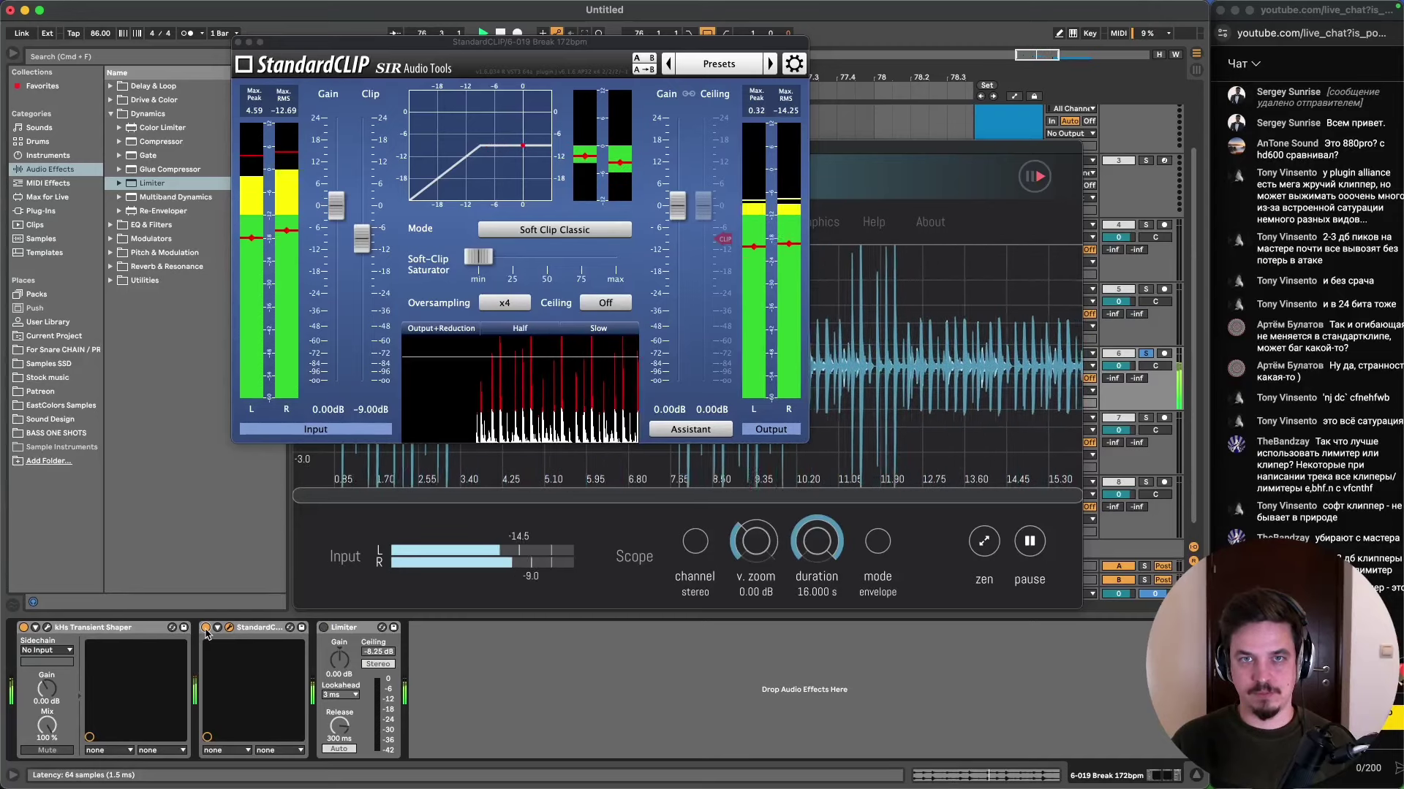
click(206, 628)
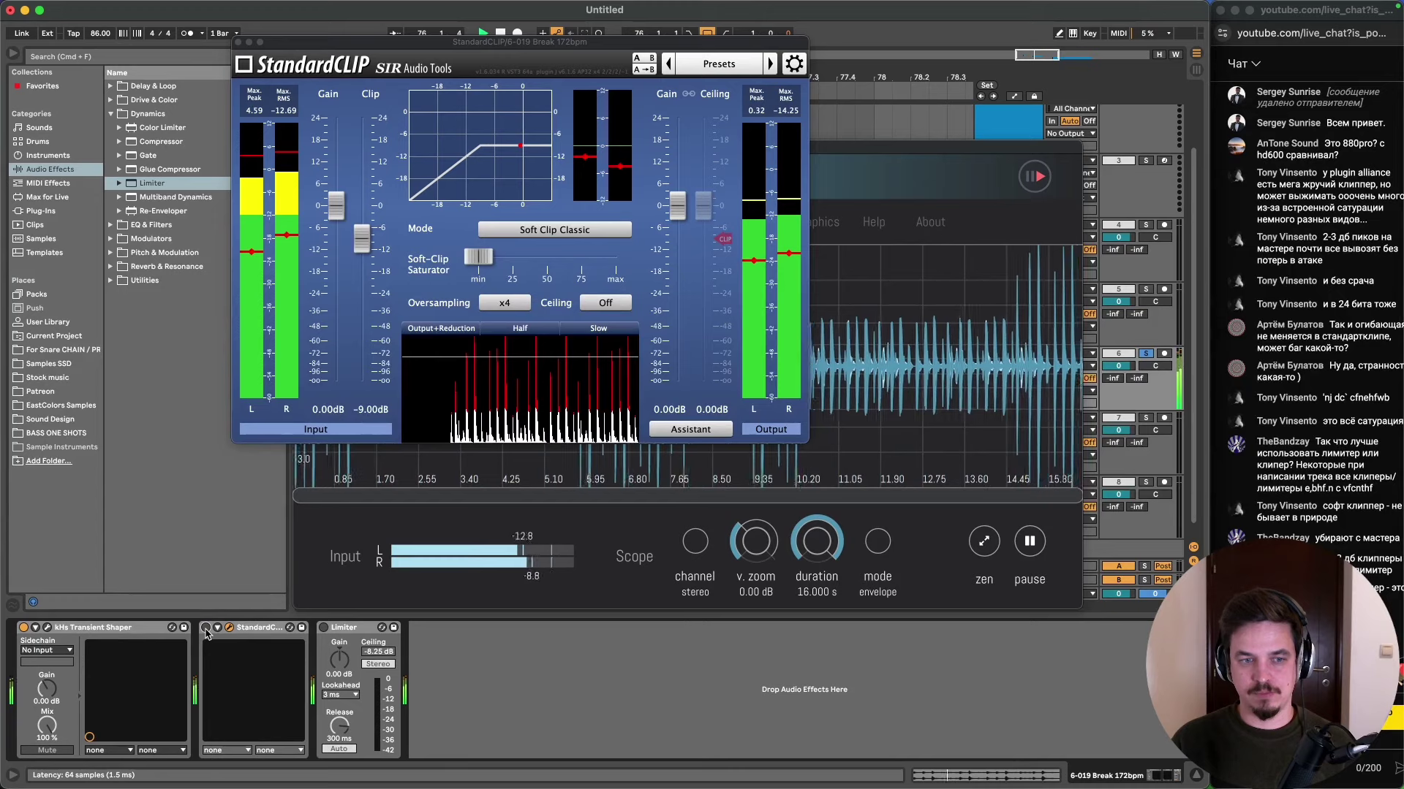
click(206, 629)
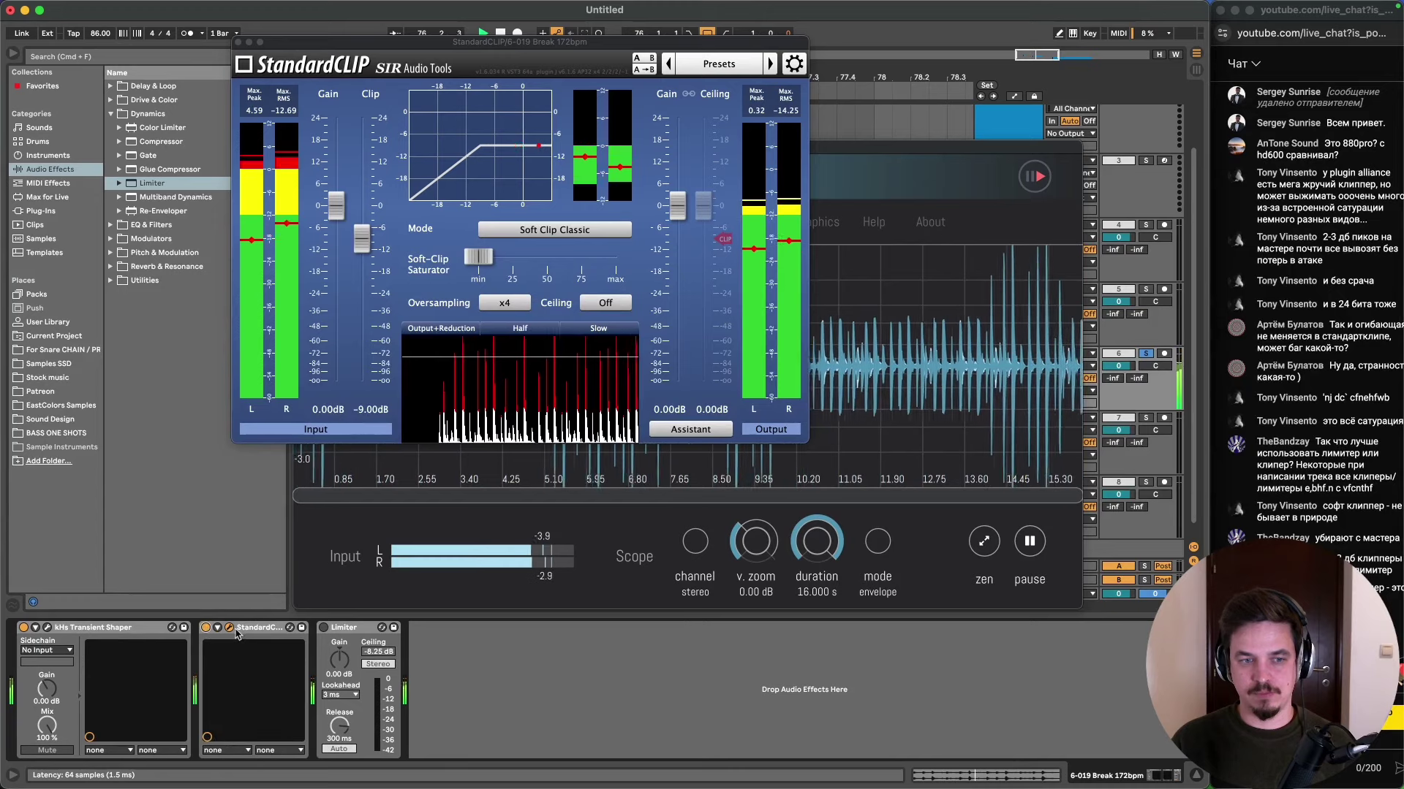
click(321, 630)
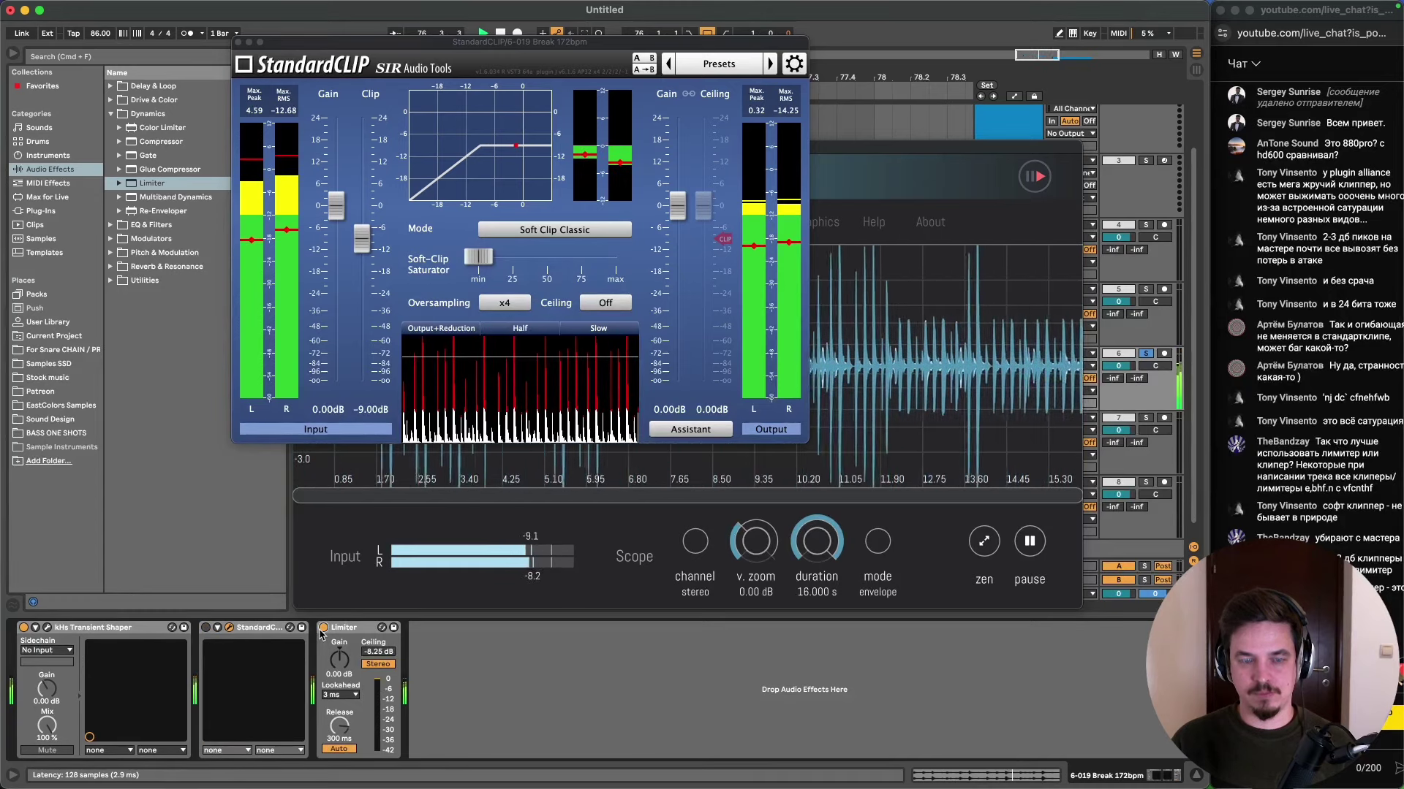
click(249, 42)
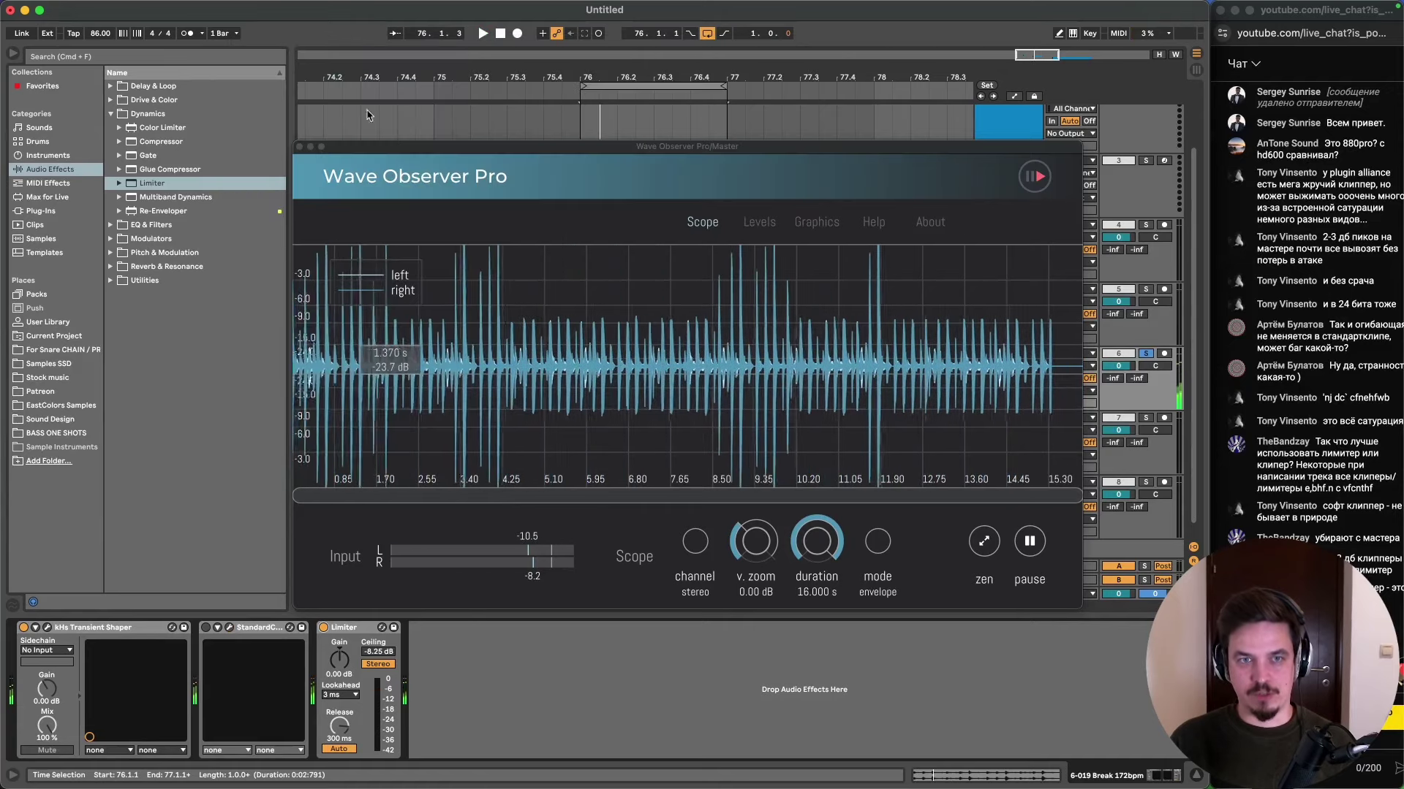
click(298, 147)
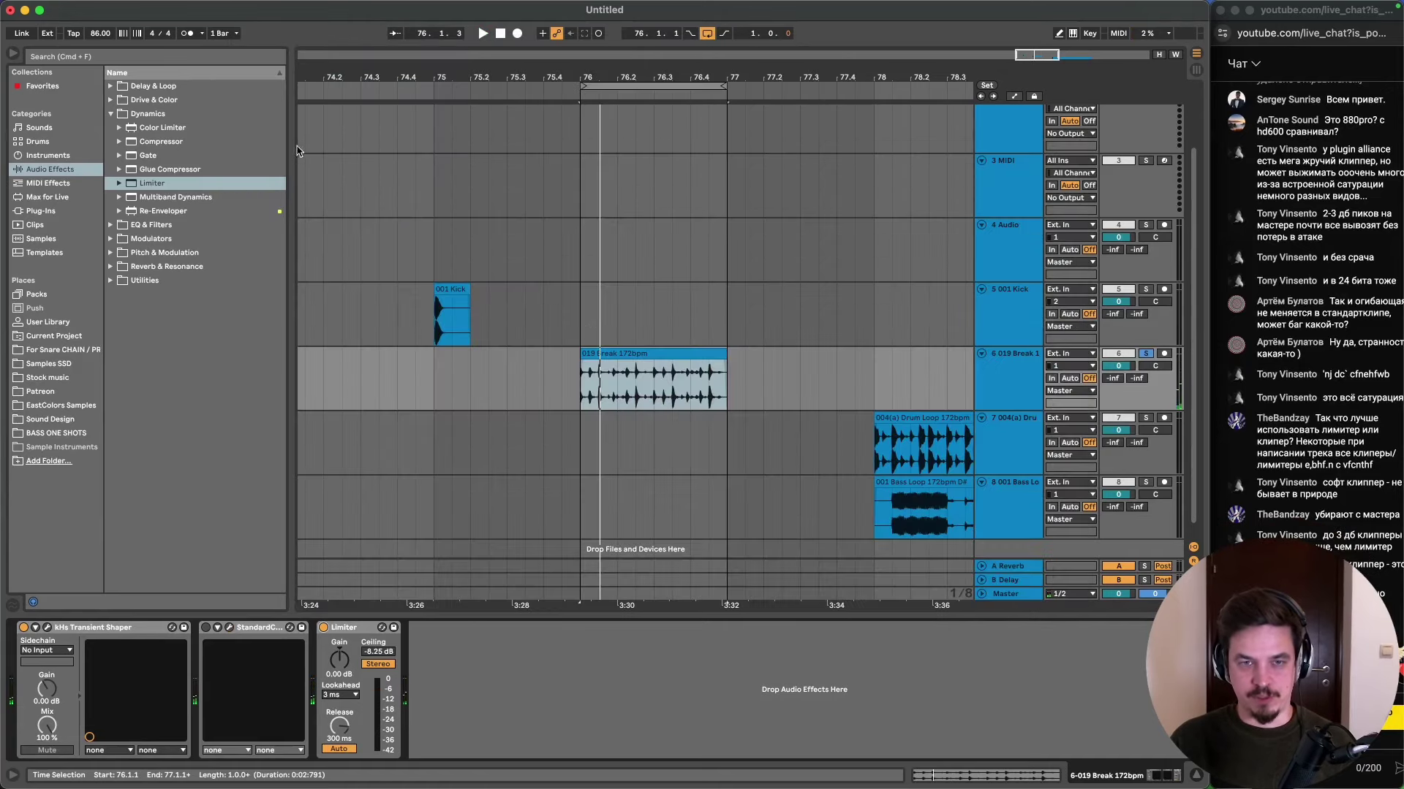
- Duplicate the 019 Break track, move the copied clip to bar 77, and loop both break clips from bar 76 to 78
click(1052, 378)
click(1016, 382)
click(1069, 378)
click(1021, 383)
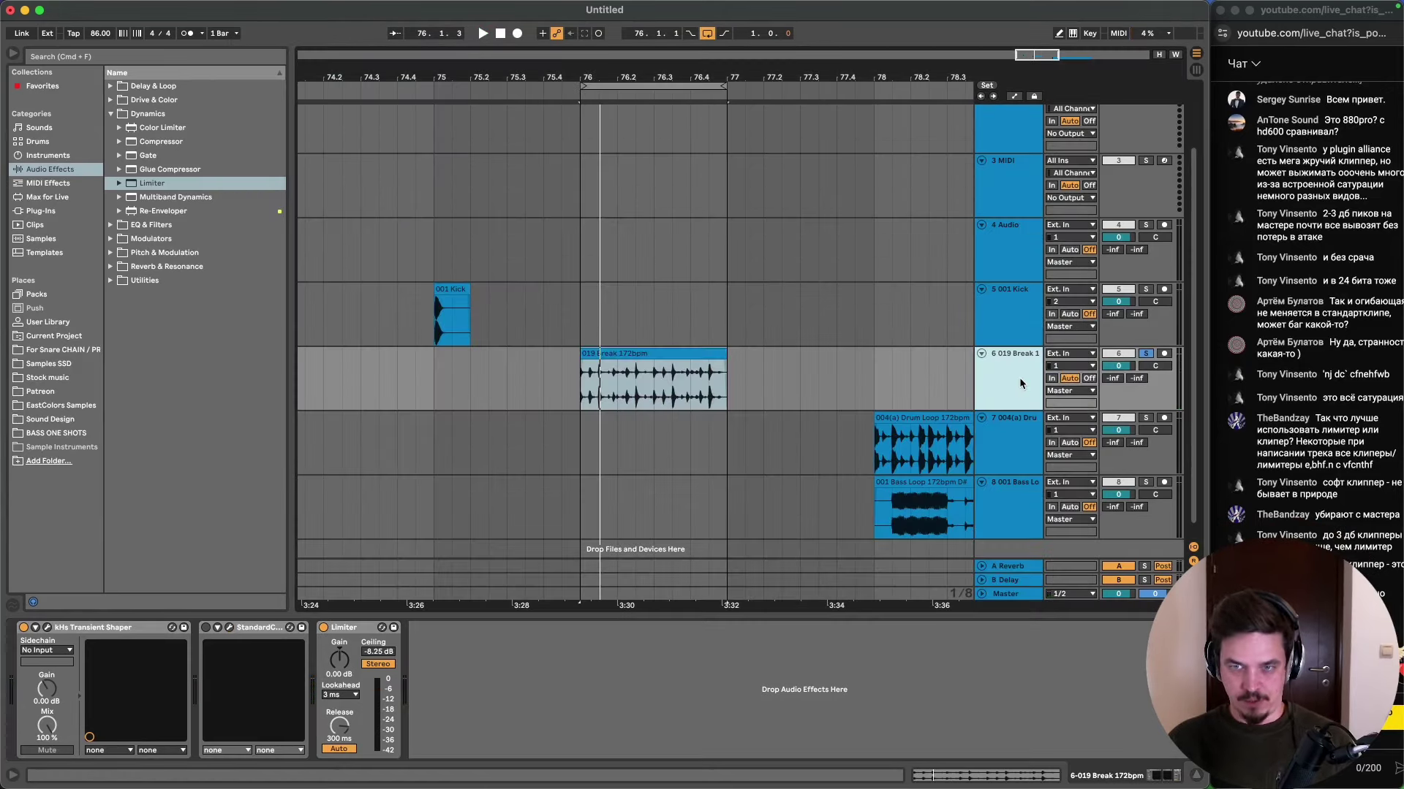
key(super+d)
drag(632, 434, 778, 439)
drag(874, 455, 584, 376)
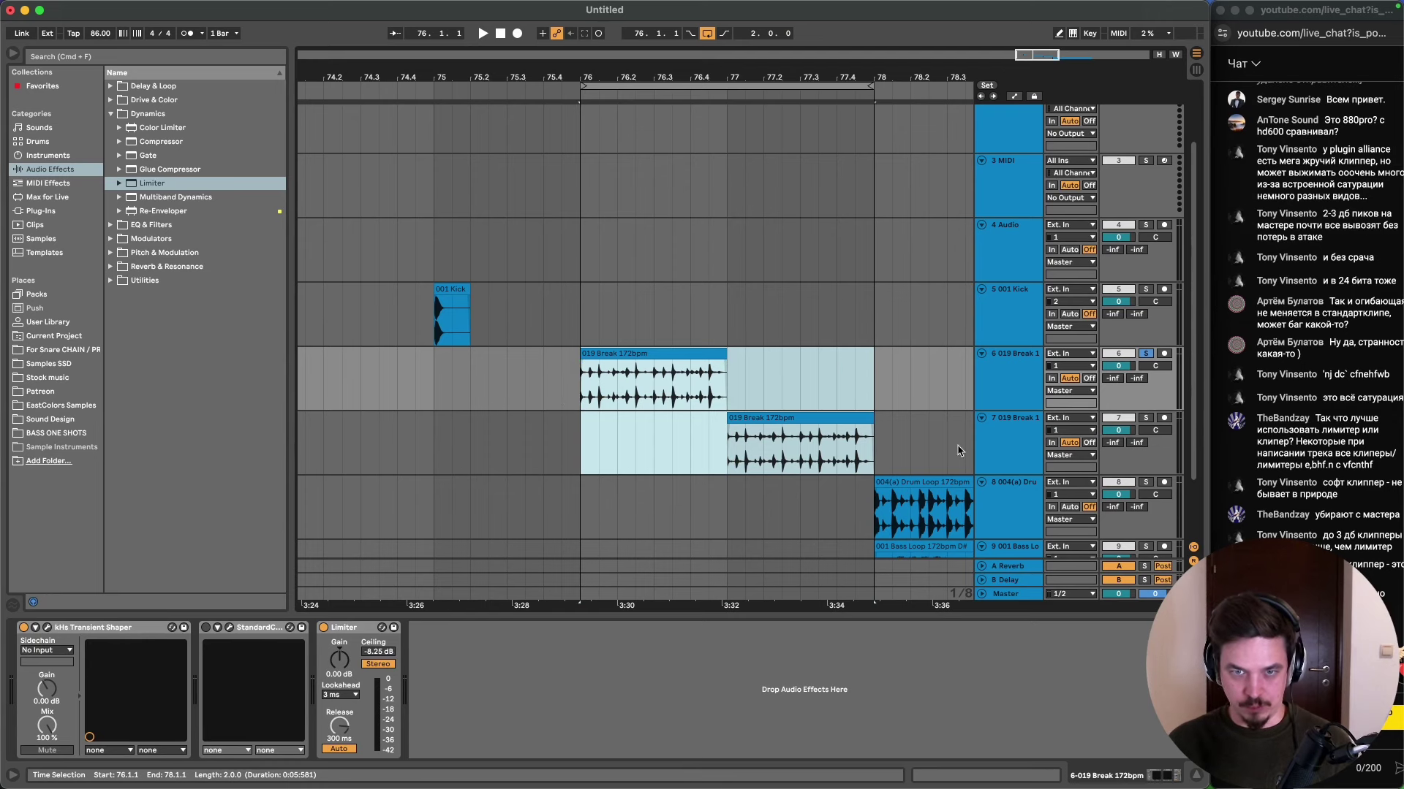
- Enable only StandardCLIP on the original break track, solo the Limiter duplicate as well, and play the two breaks in sequence
click(604, 385)
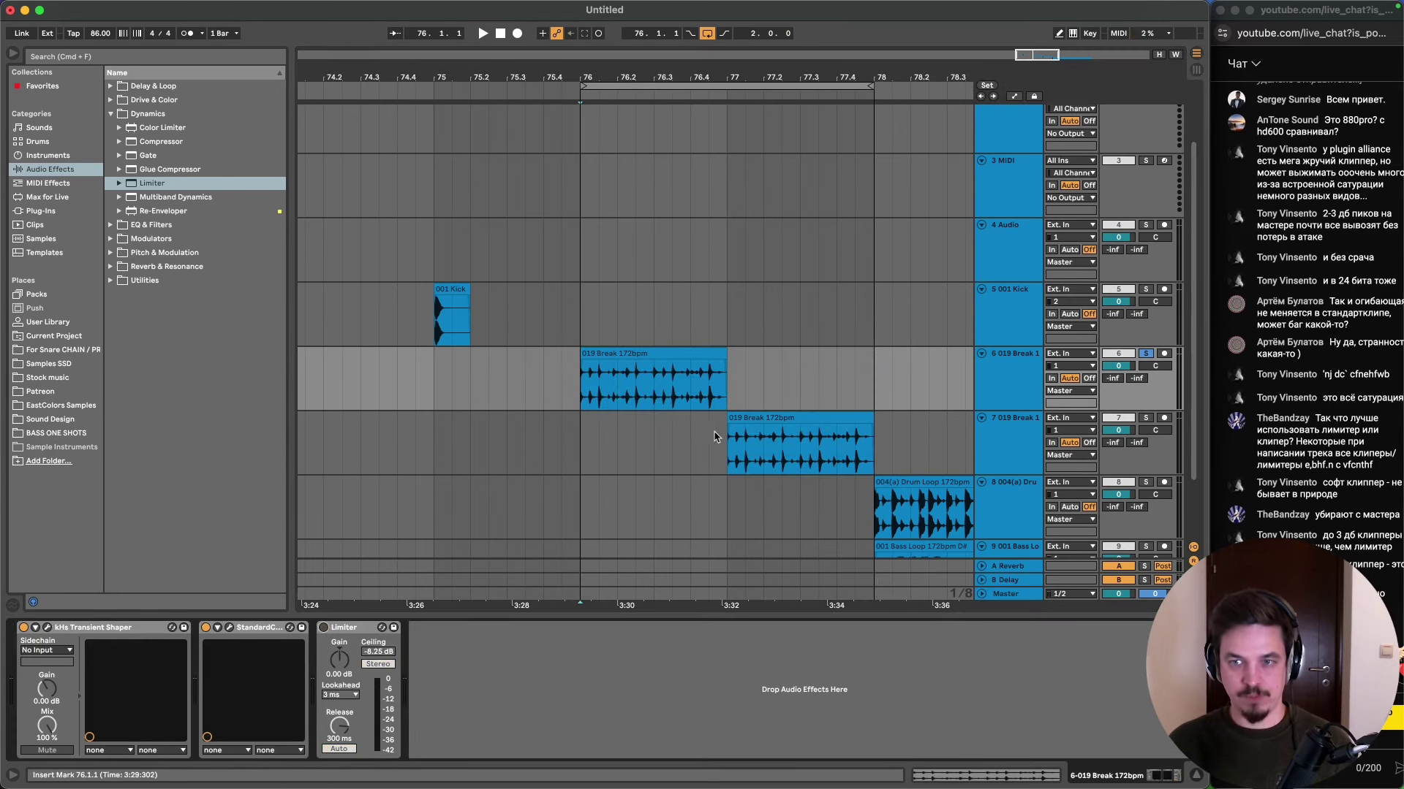
click(1146, 420)
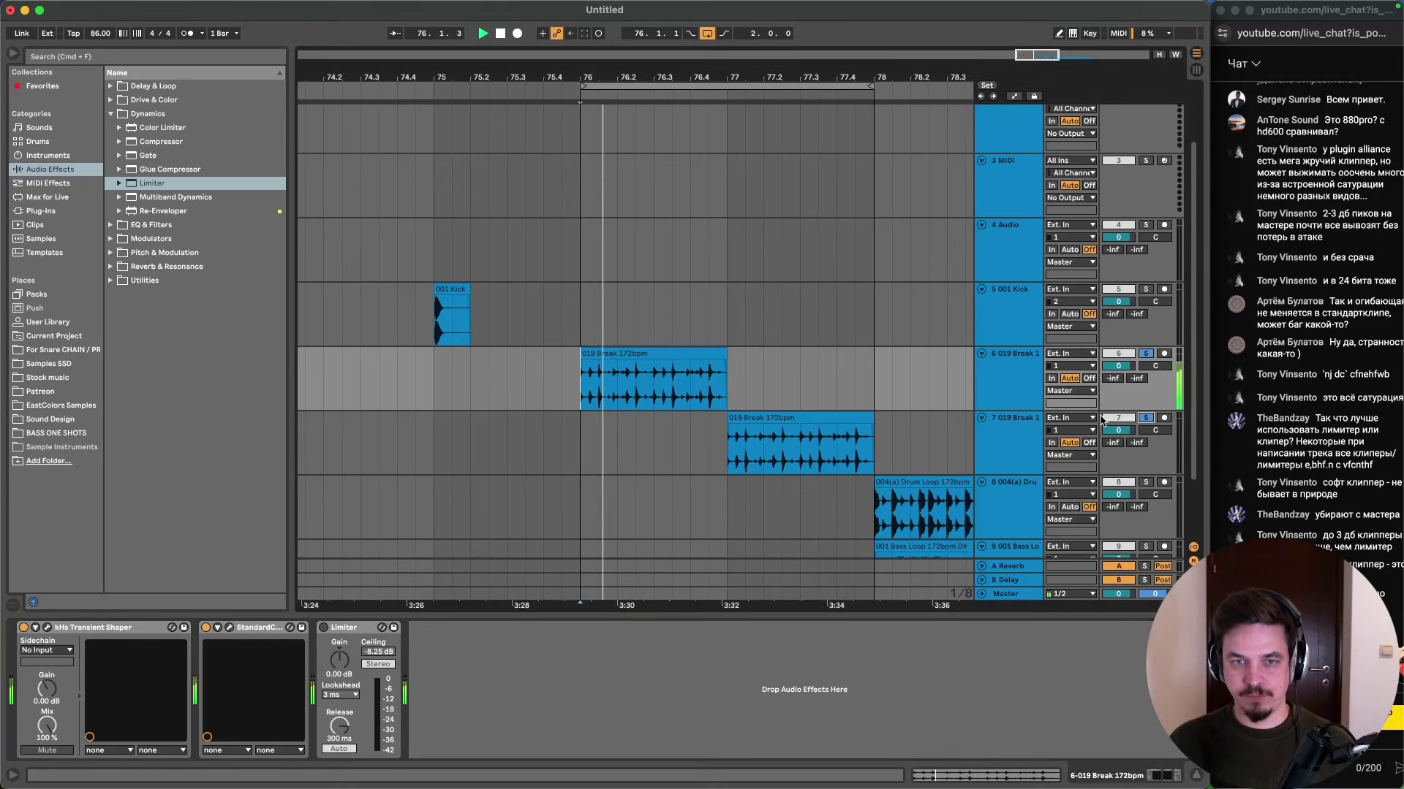
click(1021, 459)
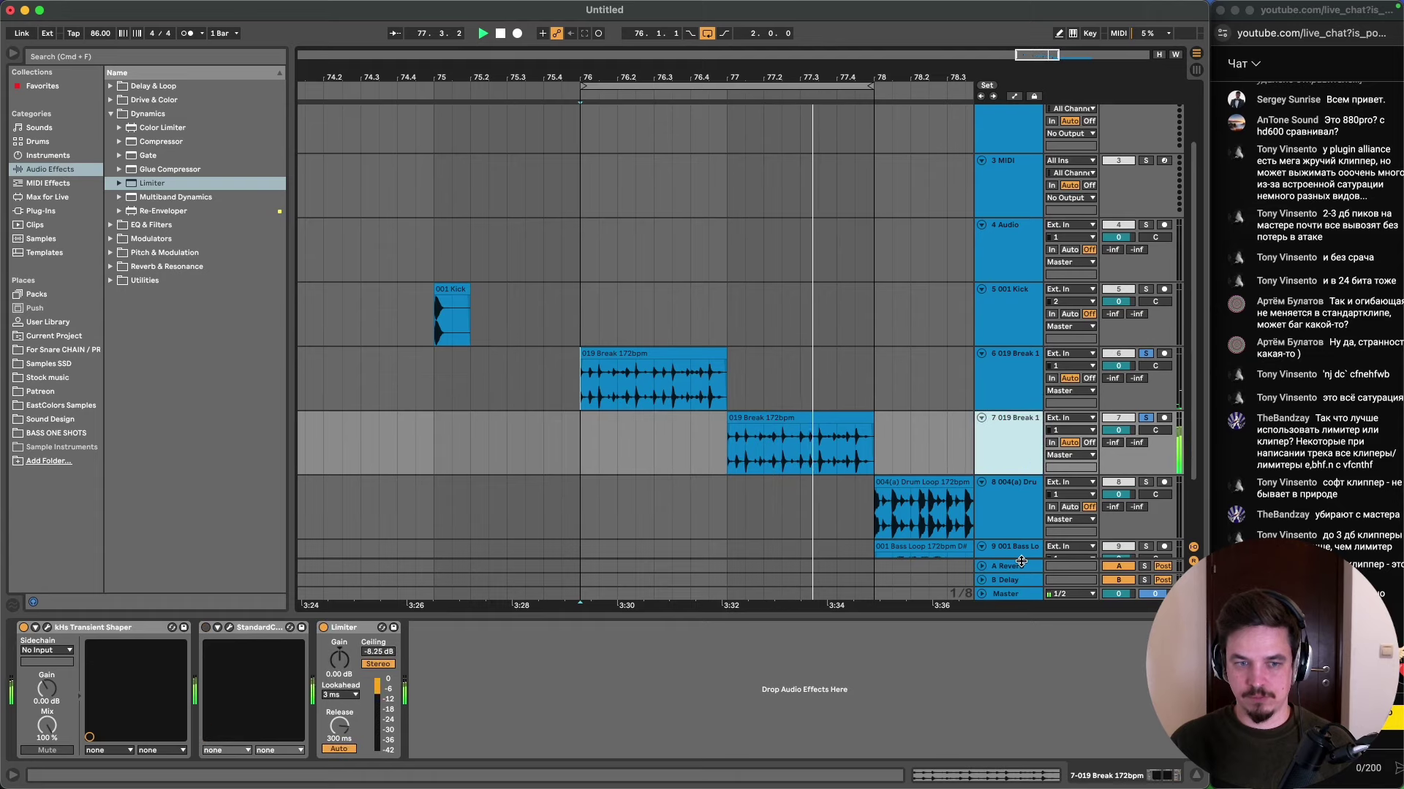
- Watch the two looped breaks in Wave Observer Pro on the Master, close its window and stop playback
click(1008, 594)
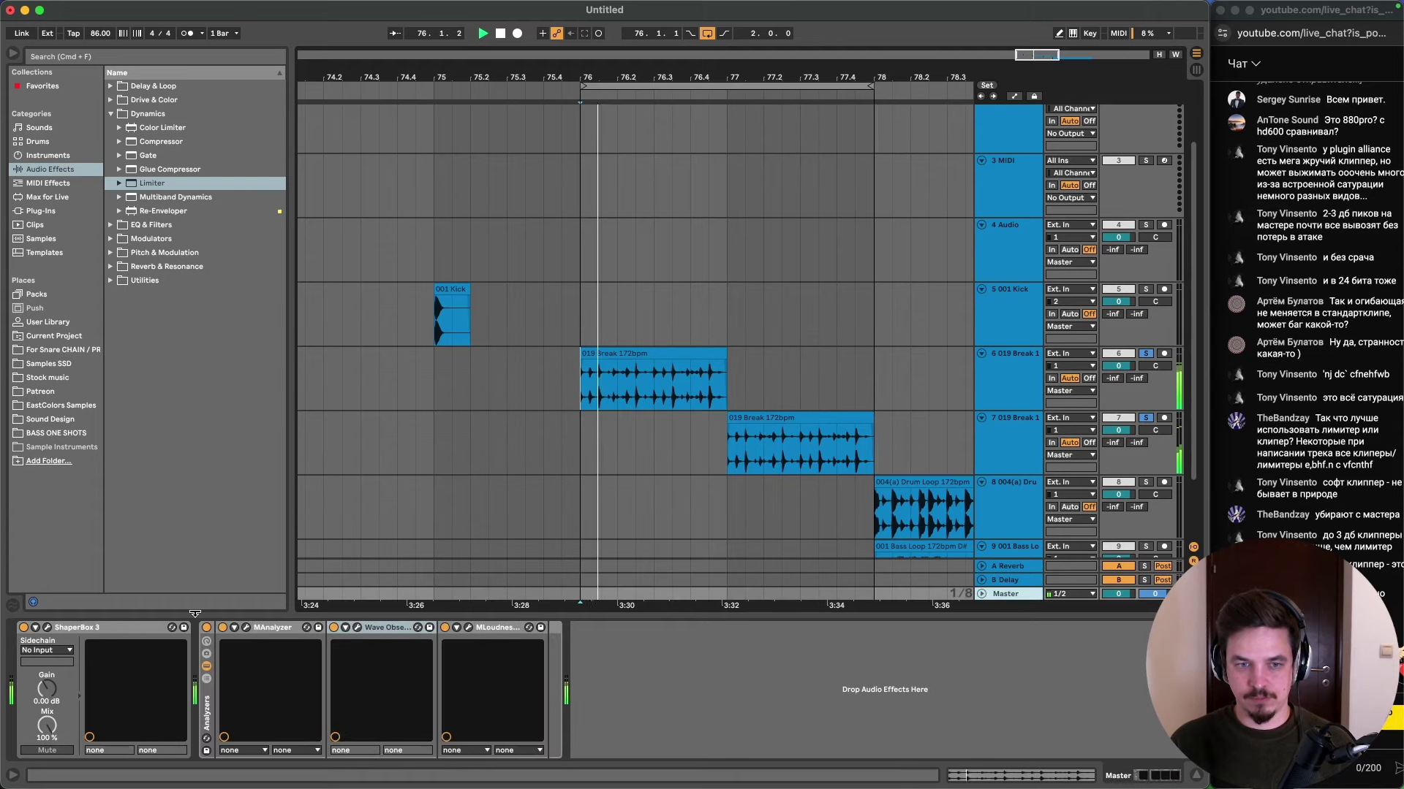
click(357, 629)
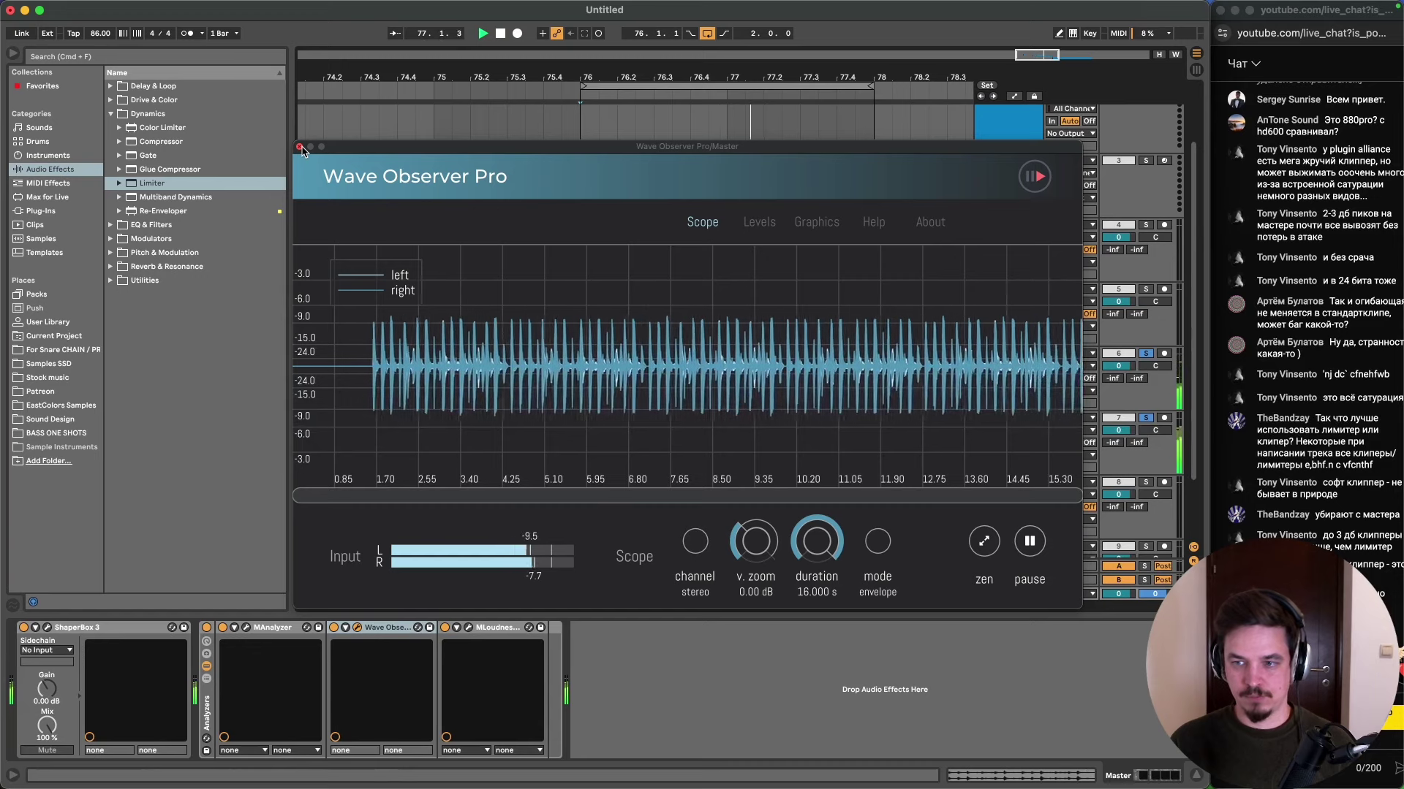
click(300, 148)
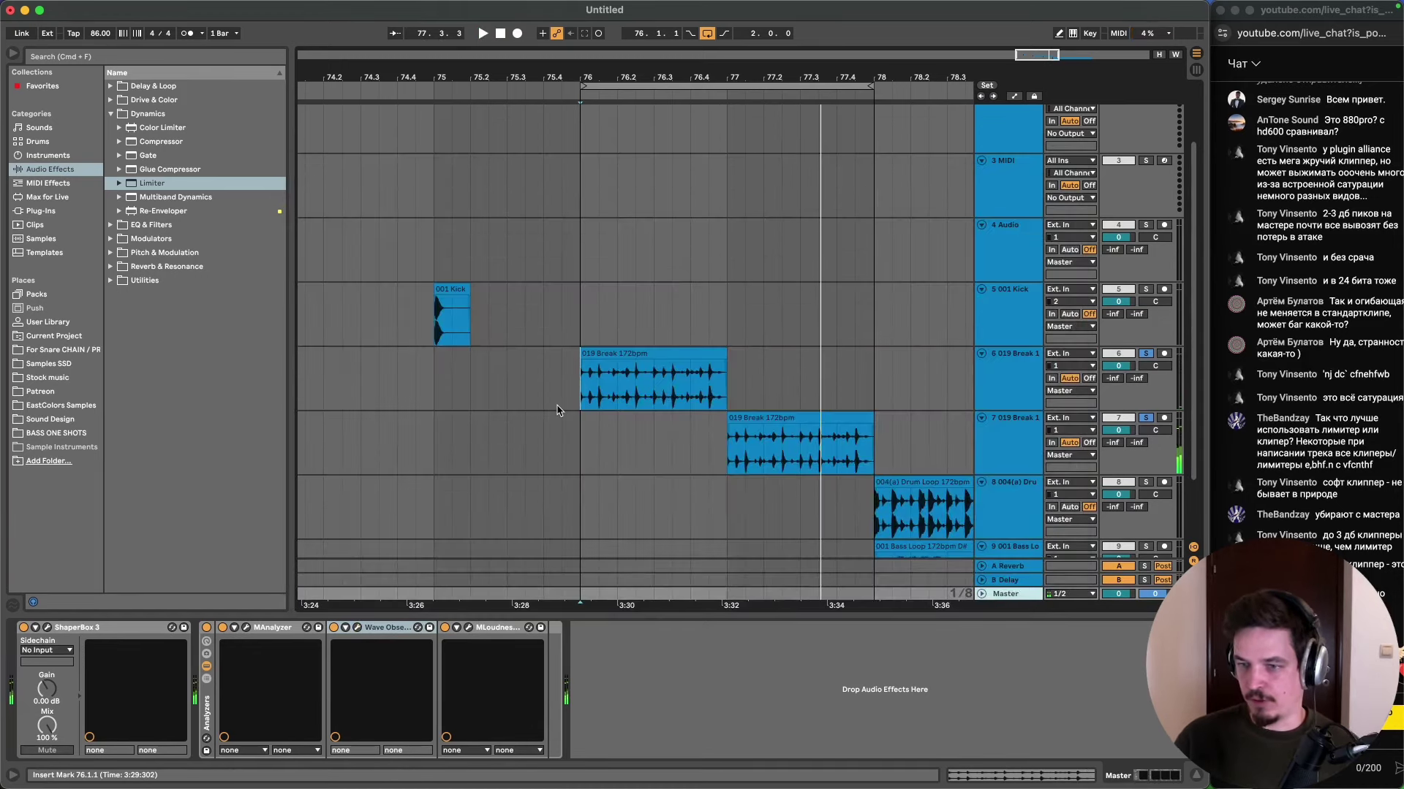
- Turn off Auto release on the duplicate track's Limiter, set Release to 0.01 ms, and audition its break clip
click(814, 418)
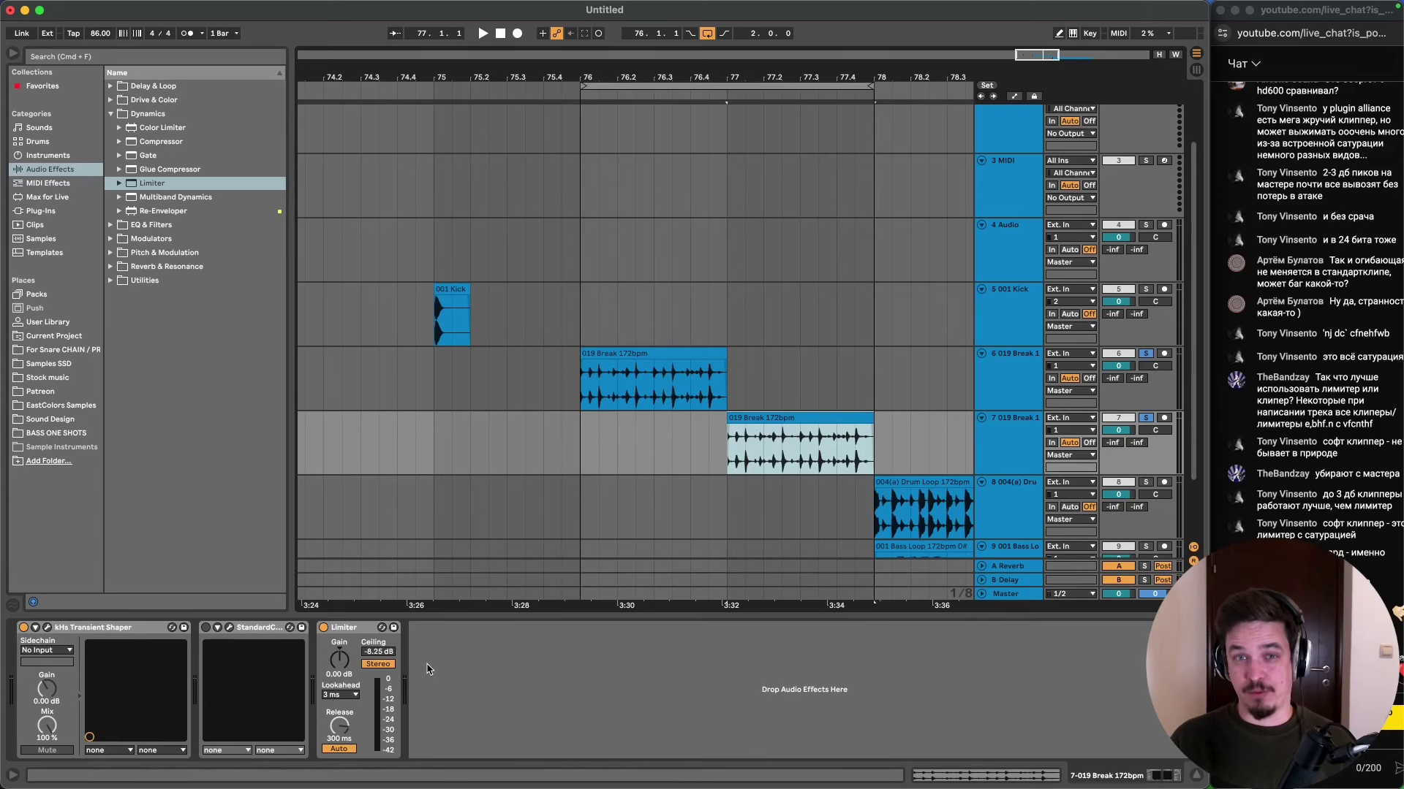
click(338, 749)
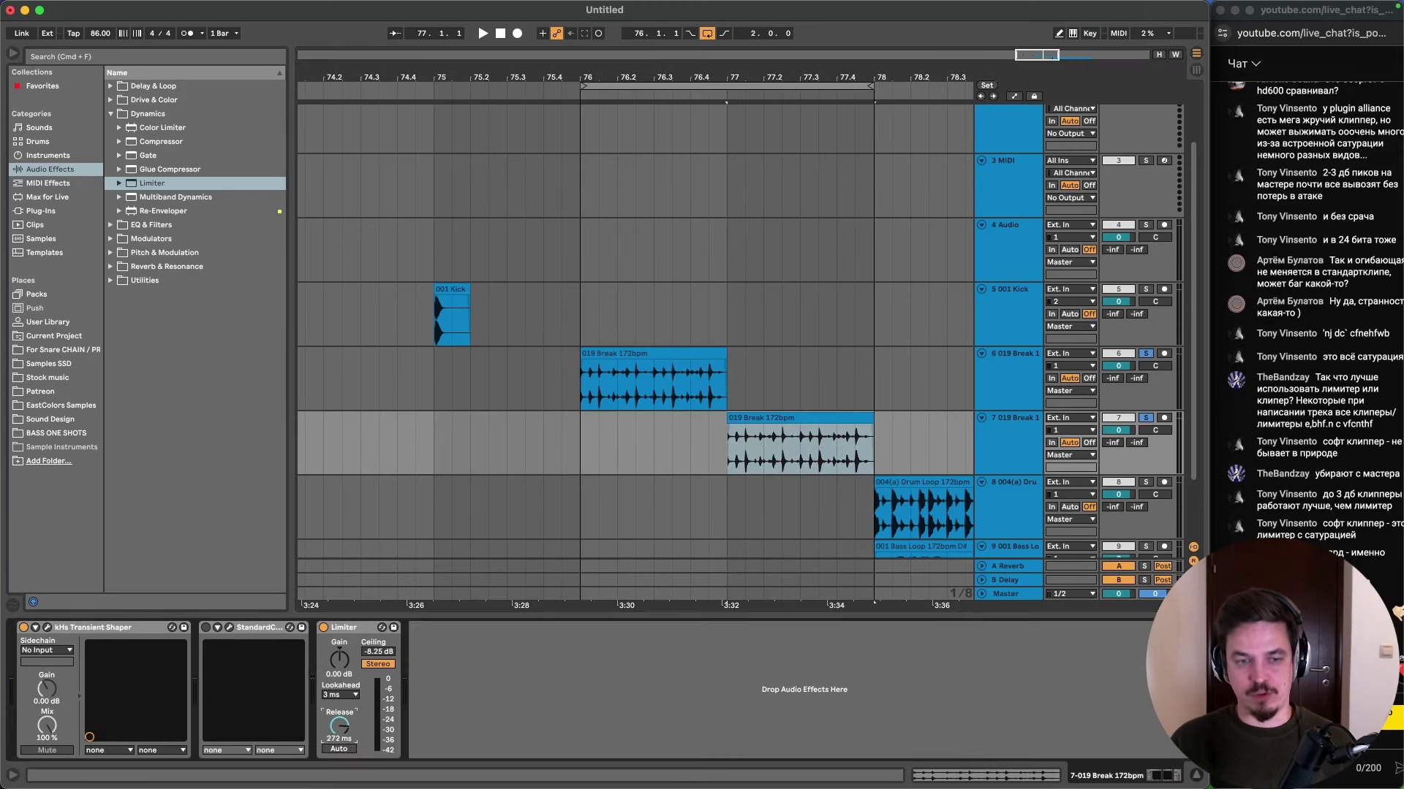
drag(339, 725, 339, 760)
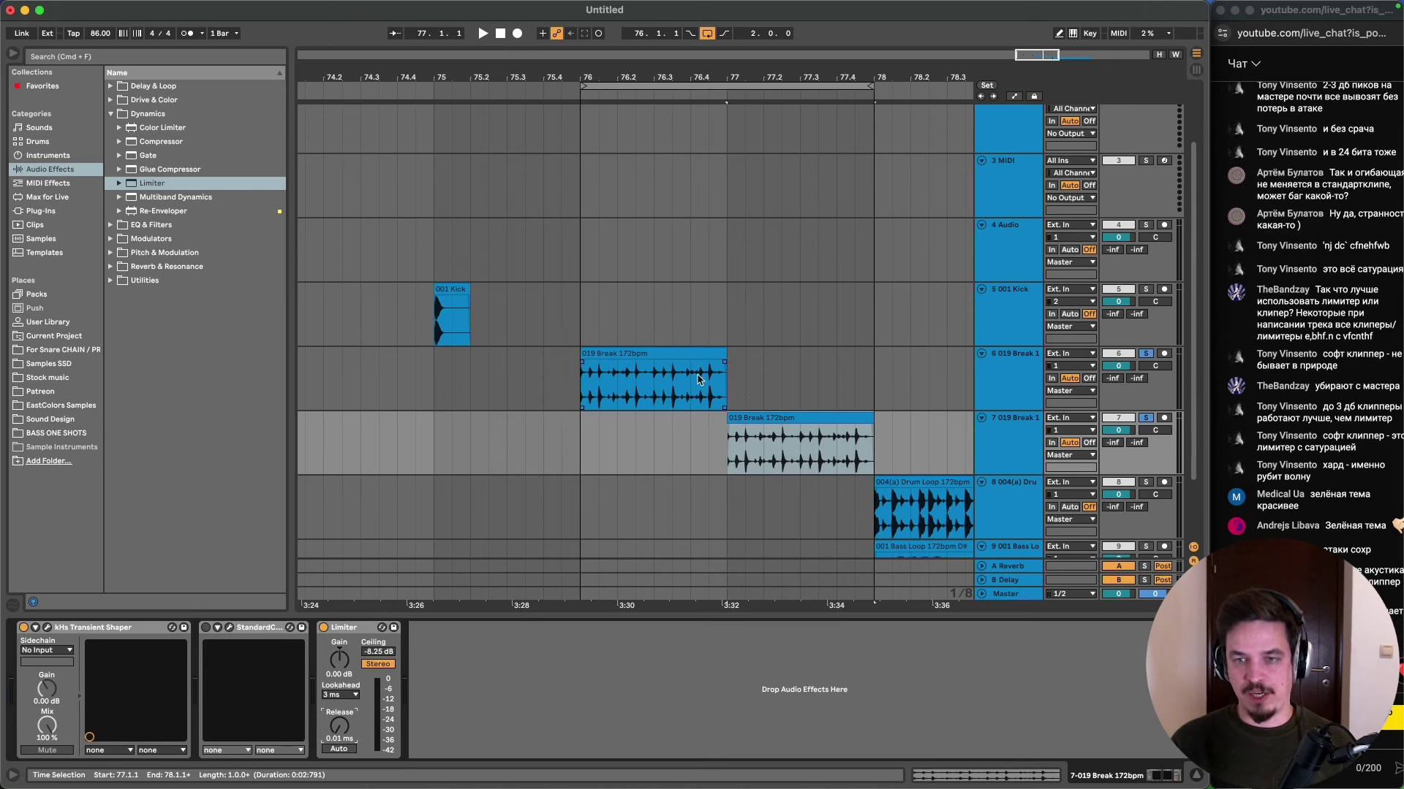
click(764, 433)
key(space)
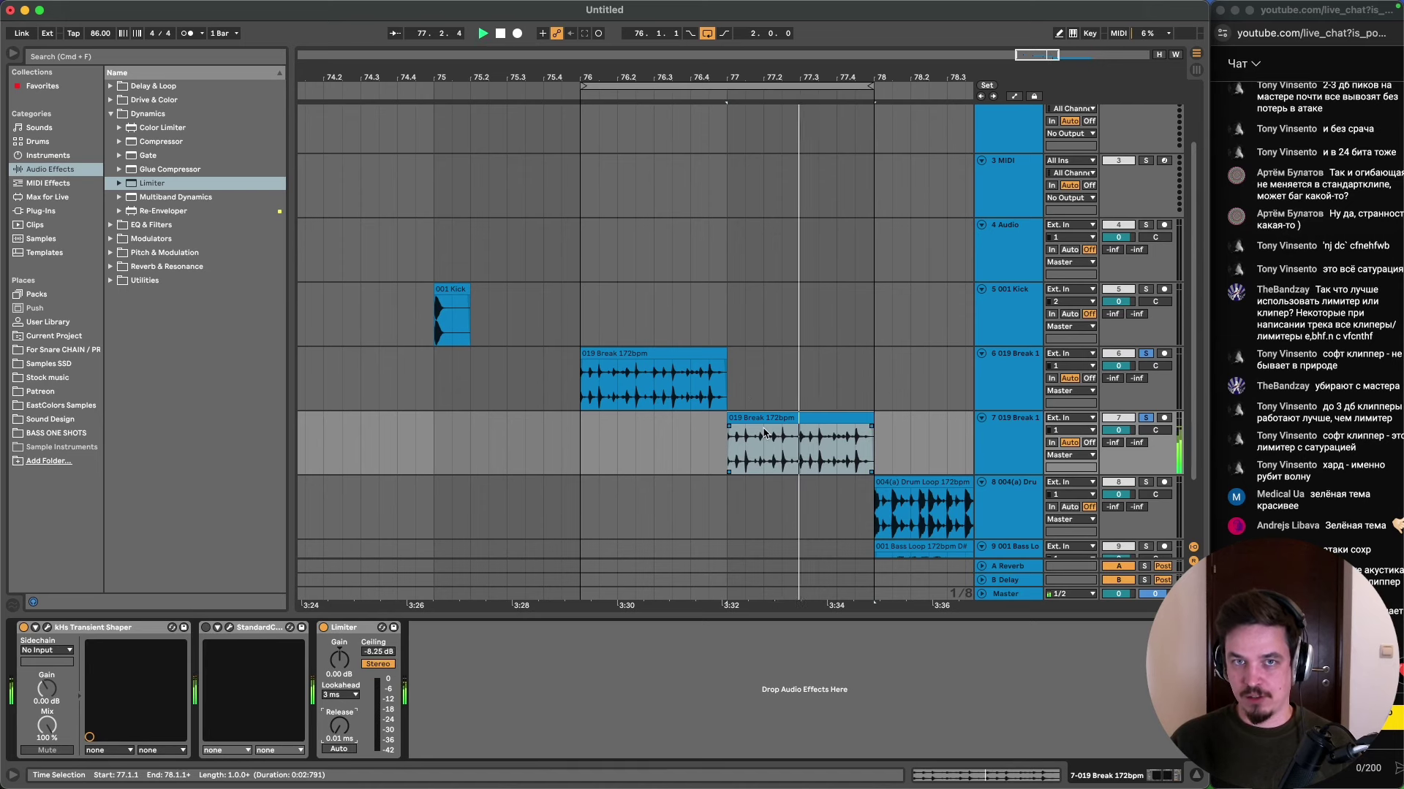
key(space)
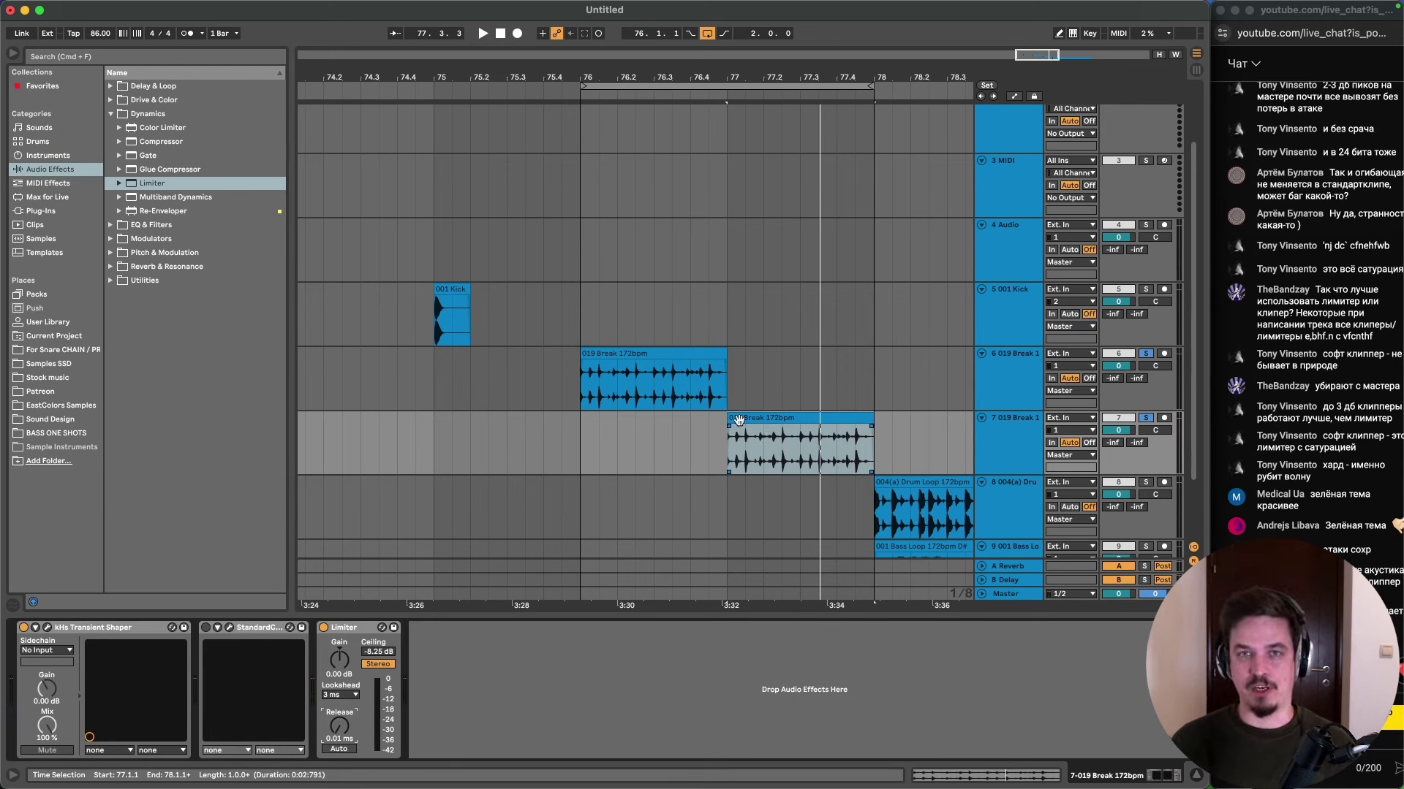
- Select the original break clip and turn off solo on both break tracks
click(622, 351)
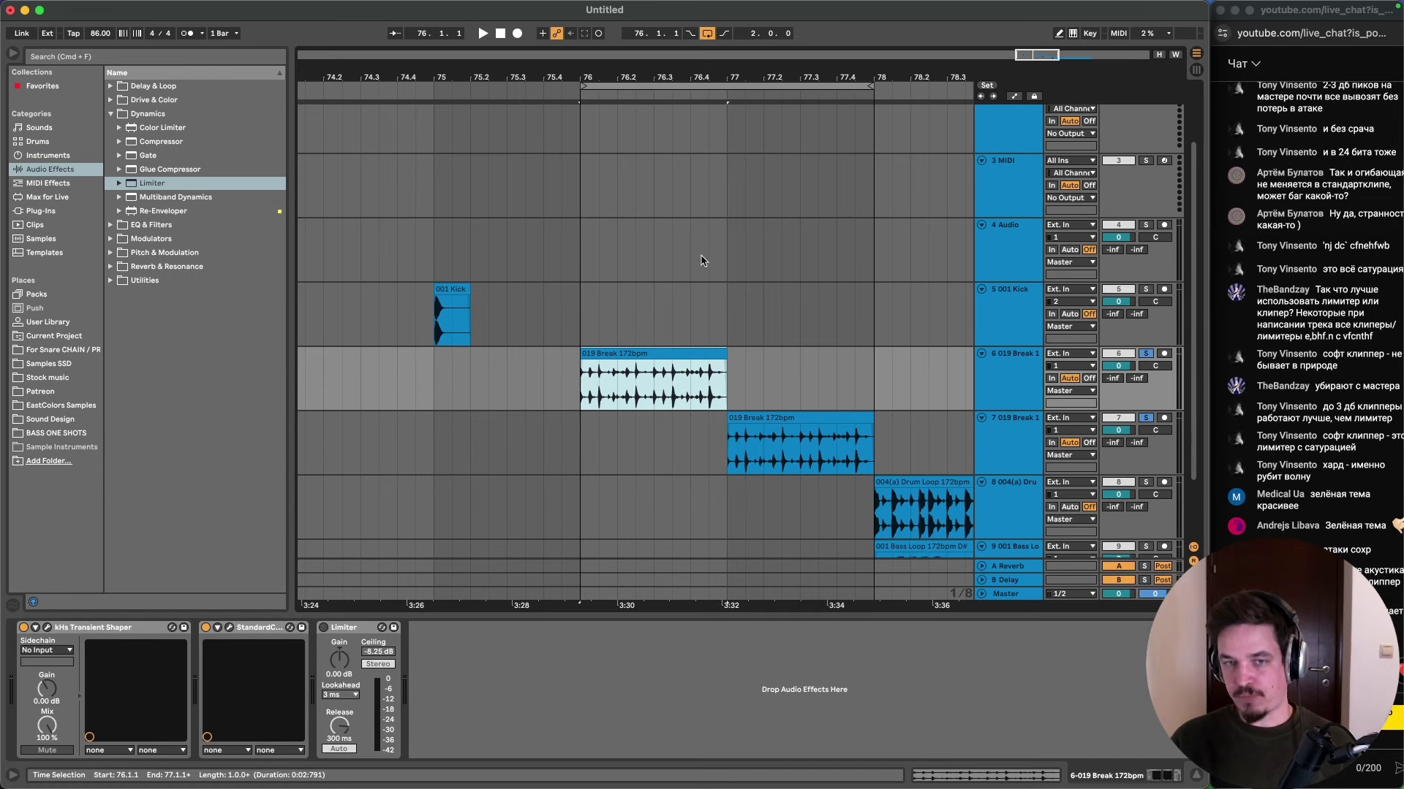
scroll(724, 146, right, 3)
drag(584, 80, 585, 74)
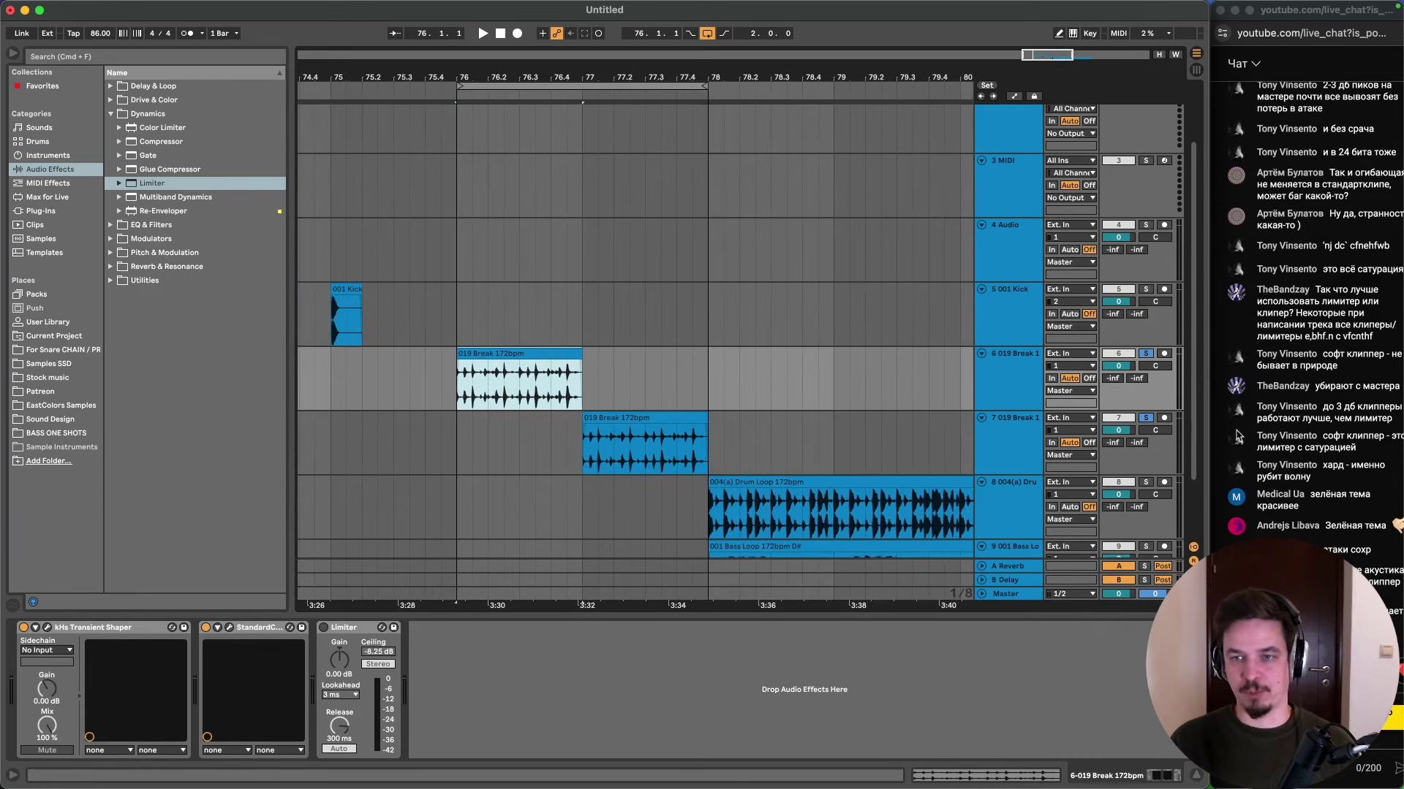
click(1152, 419)
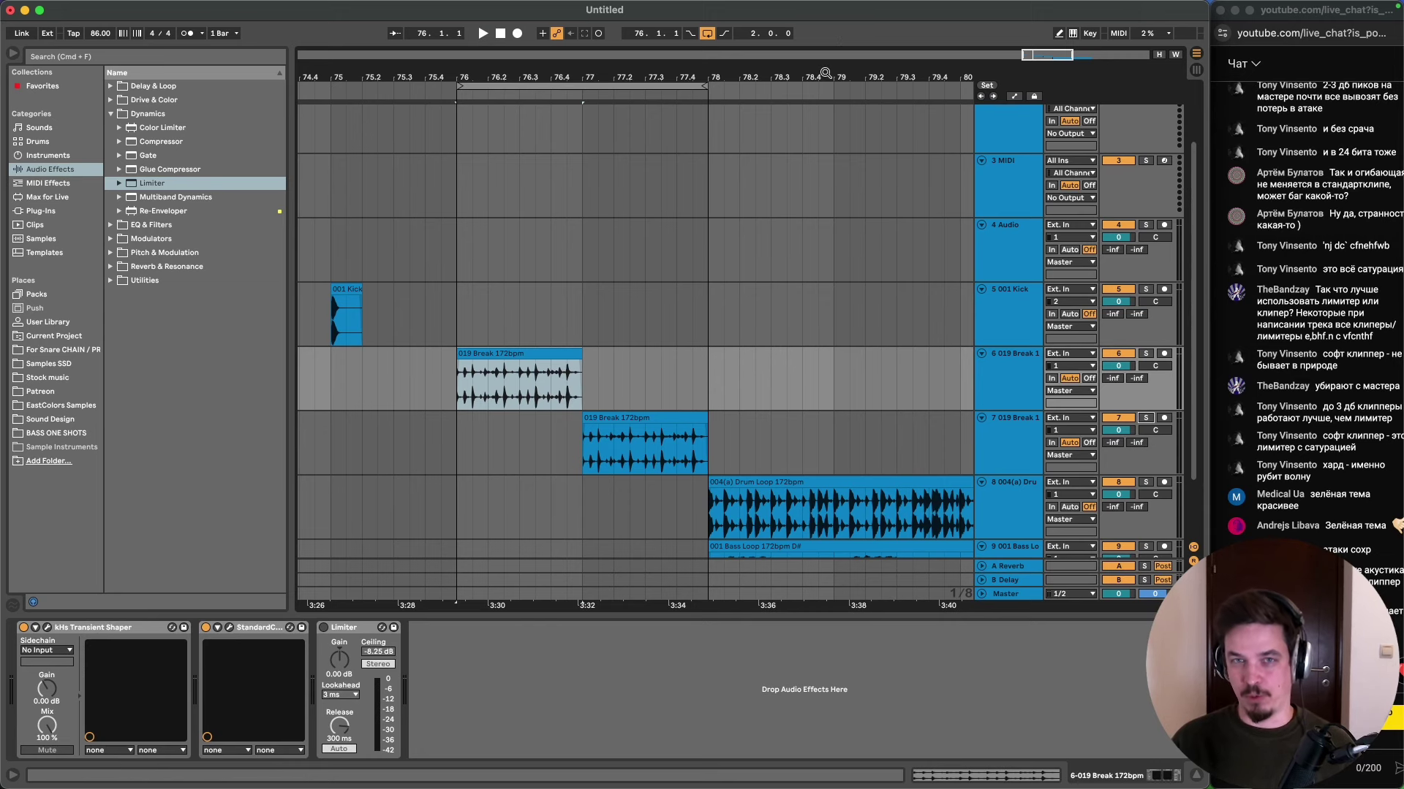
- Loop the drum and bass loops over bars 78 to 80, start playback, and display the Master track's devices
drag(825, 73, 671, 71)
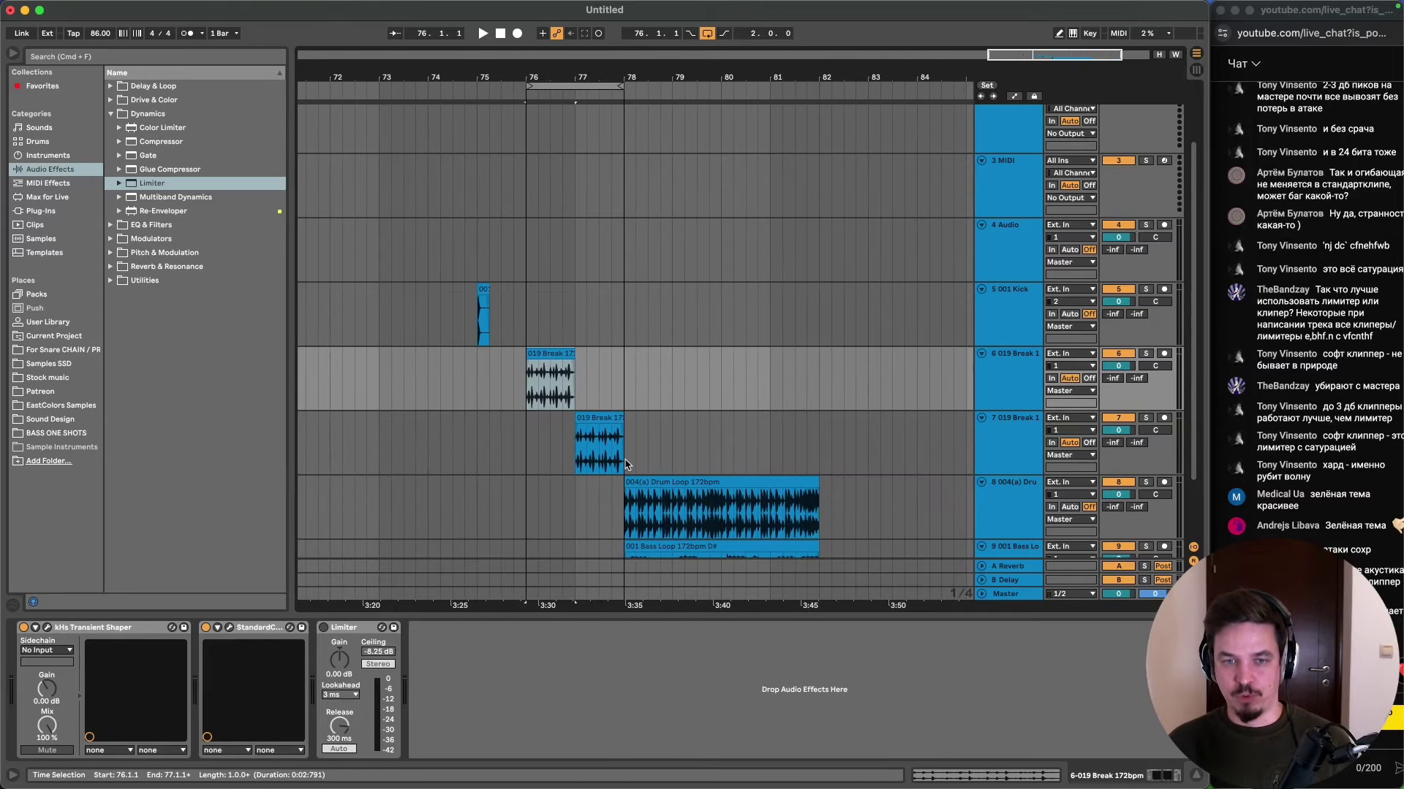
drag(627, 462, 662, 480)
drag(648, 550, 722, 516)
drag(652, 468, 628, 441)
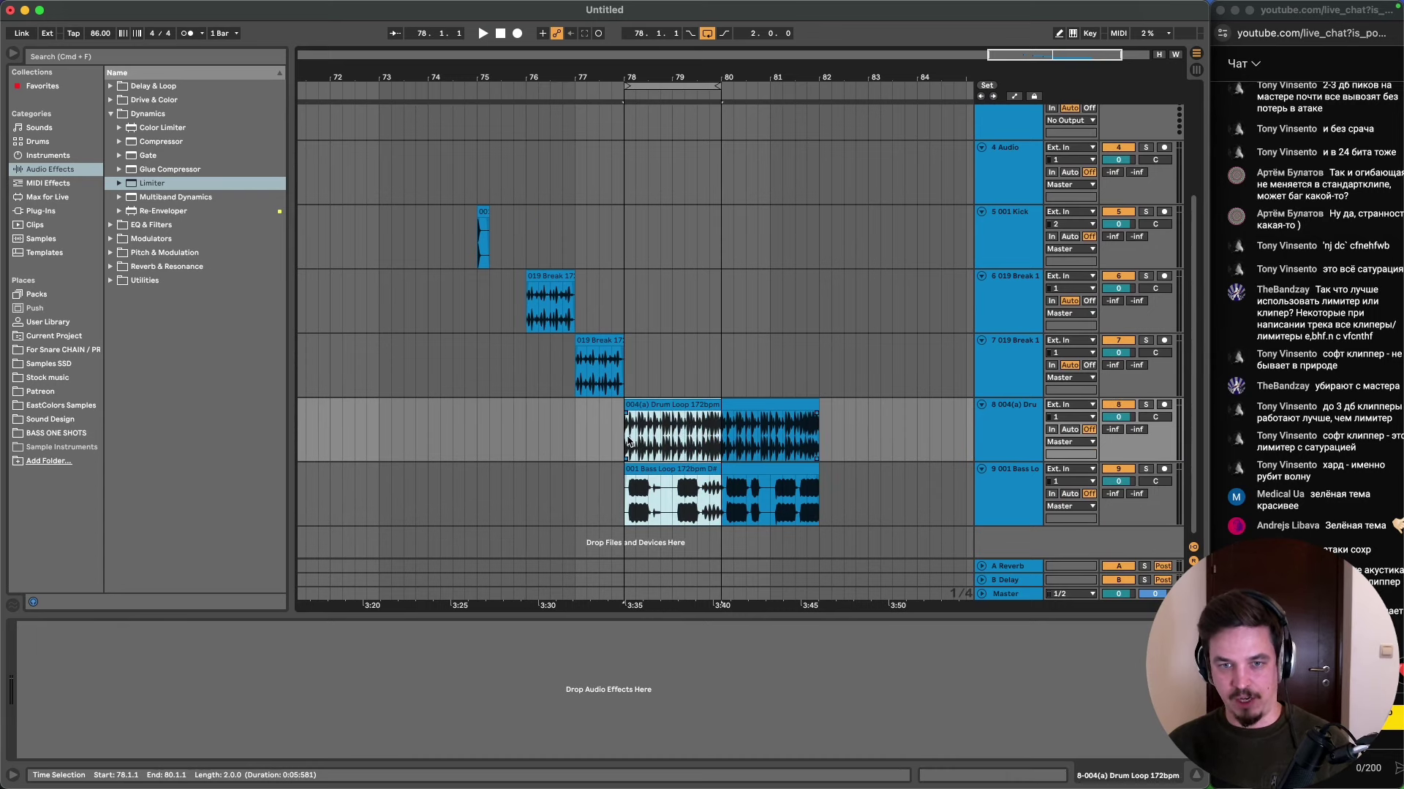
key(space)
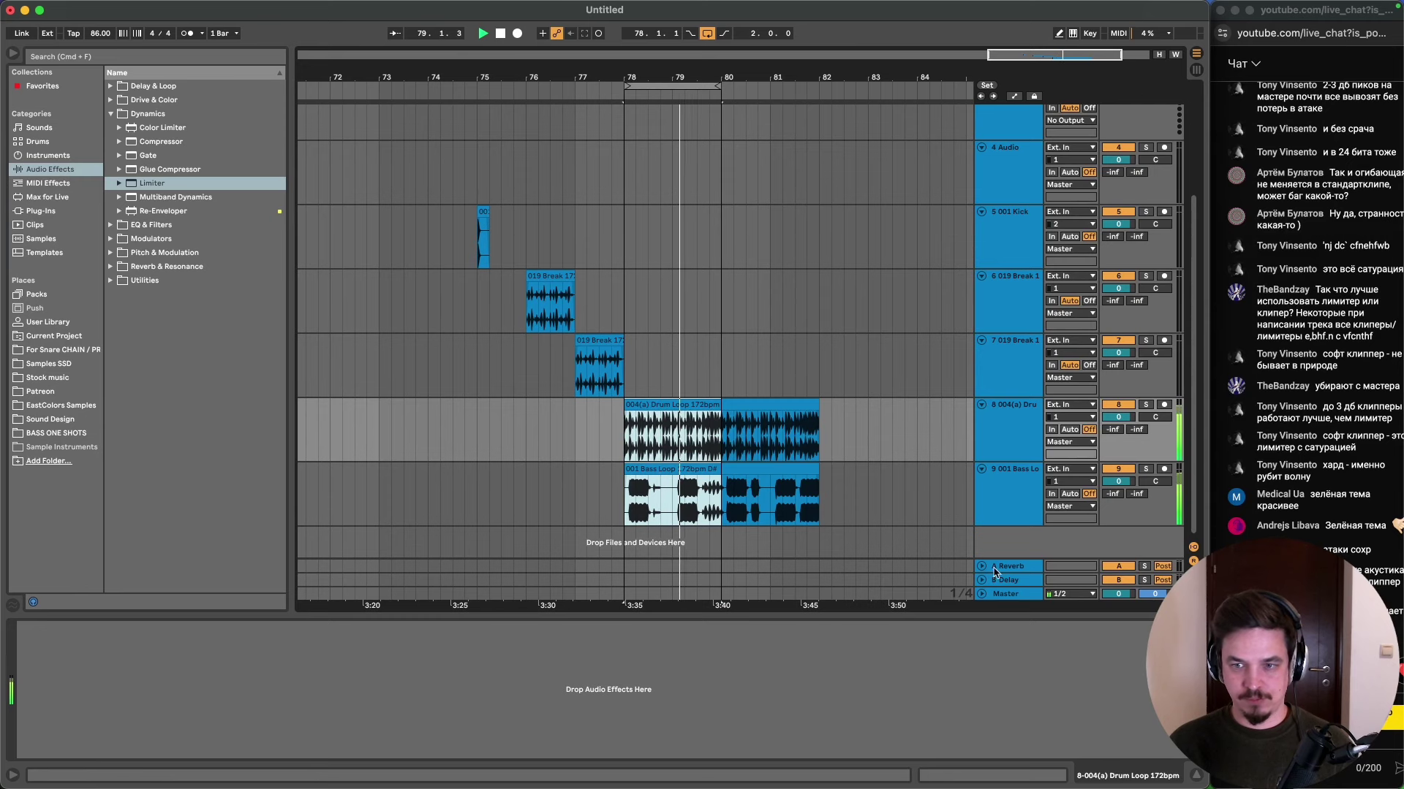
click(1011, 595)
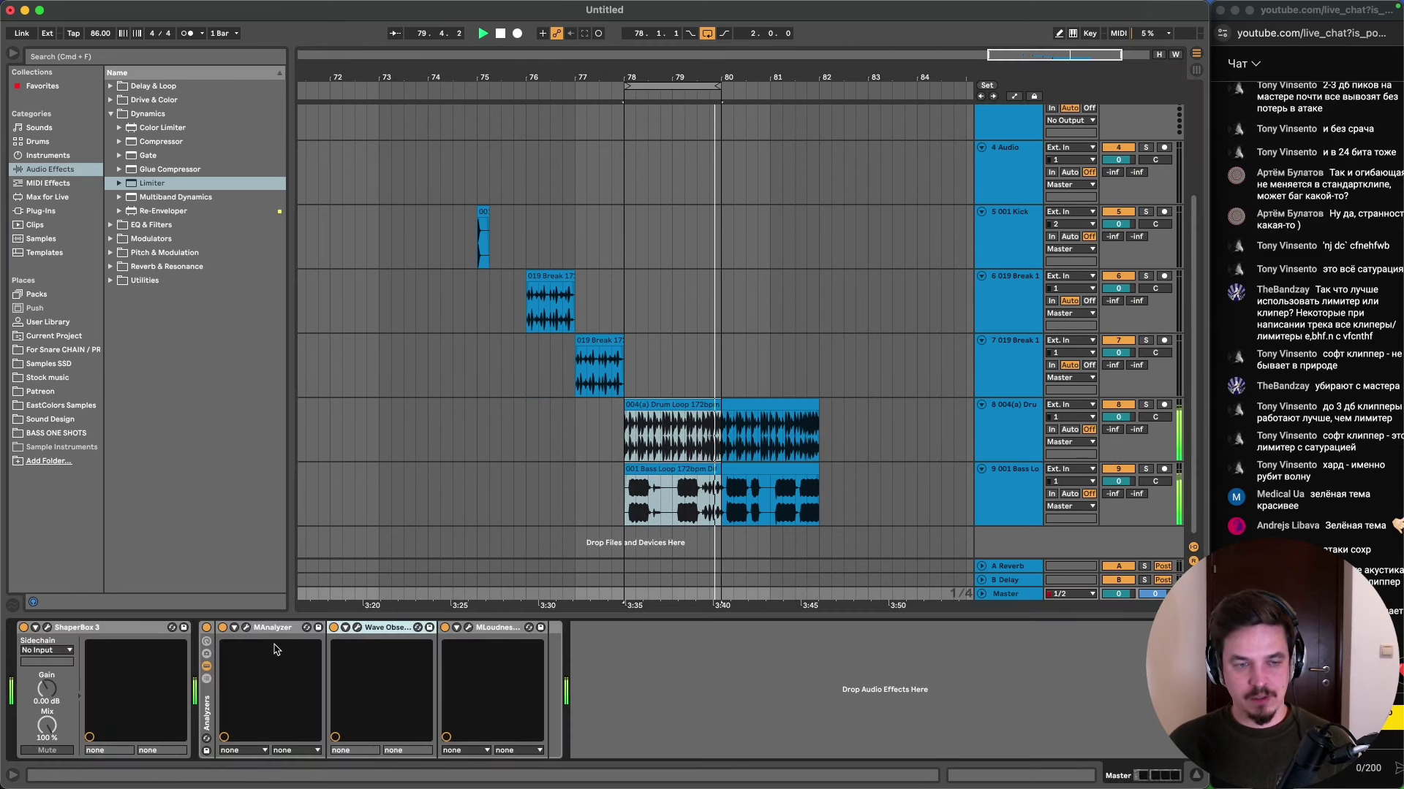
- Stop playback and solo the drum loop track, keeping that track selected
key(space)
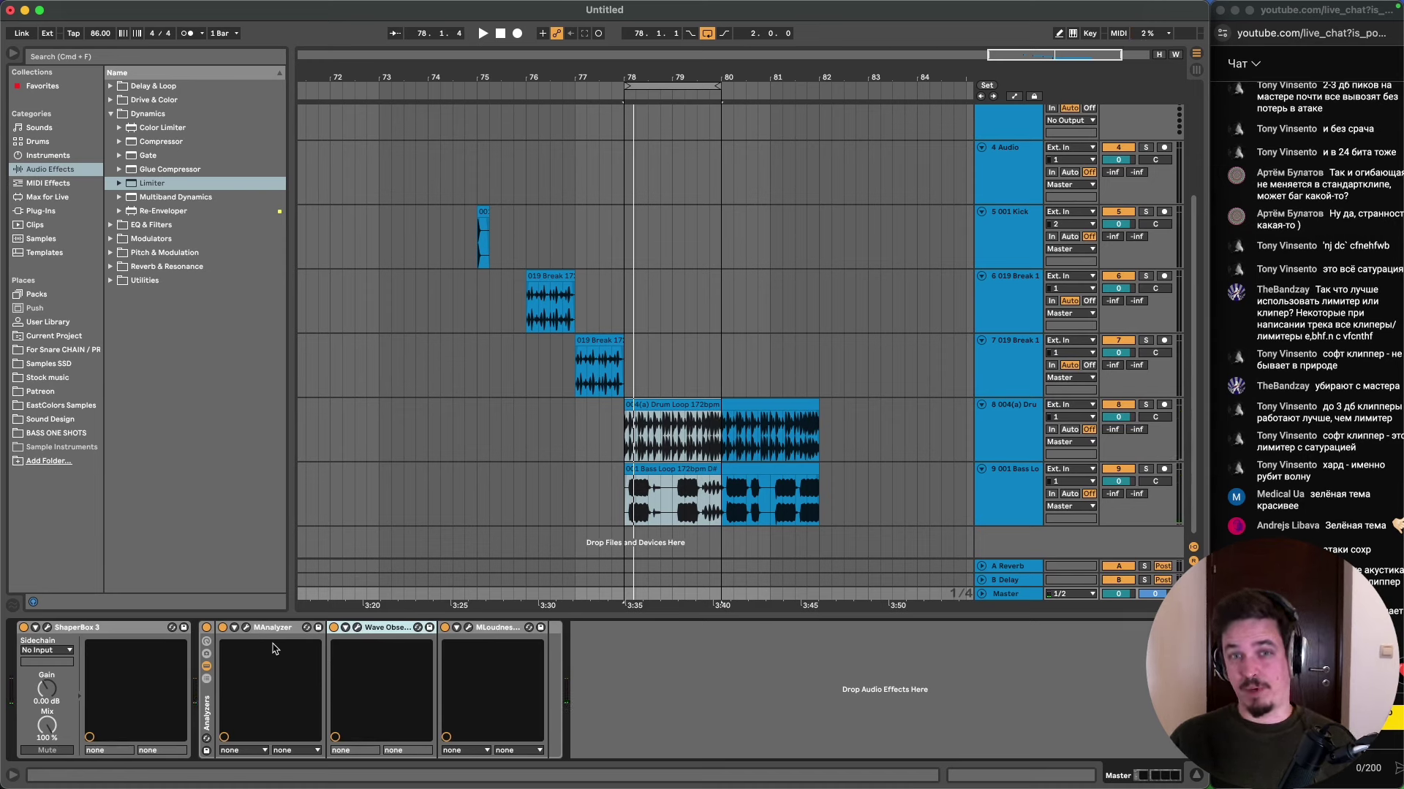
click(1151, 411)
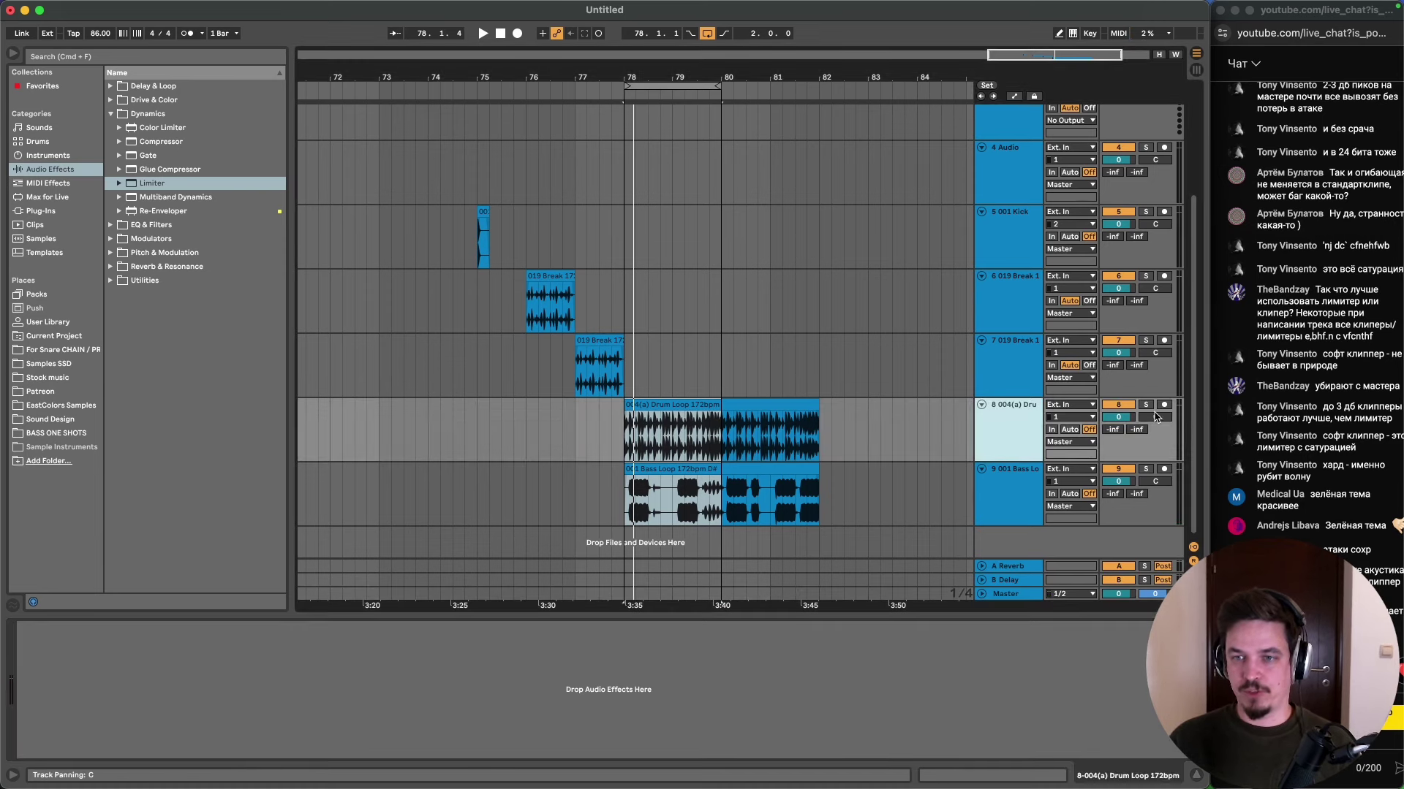
click(1149, 406)
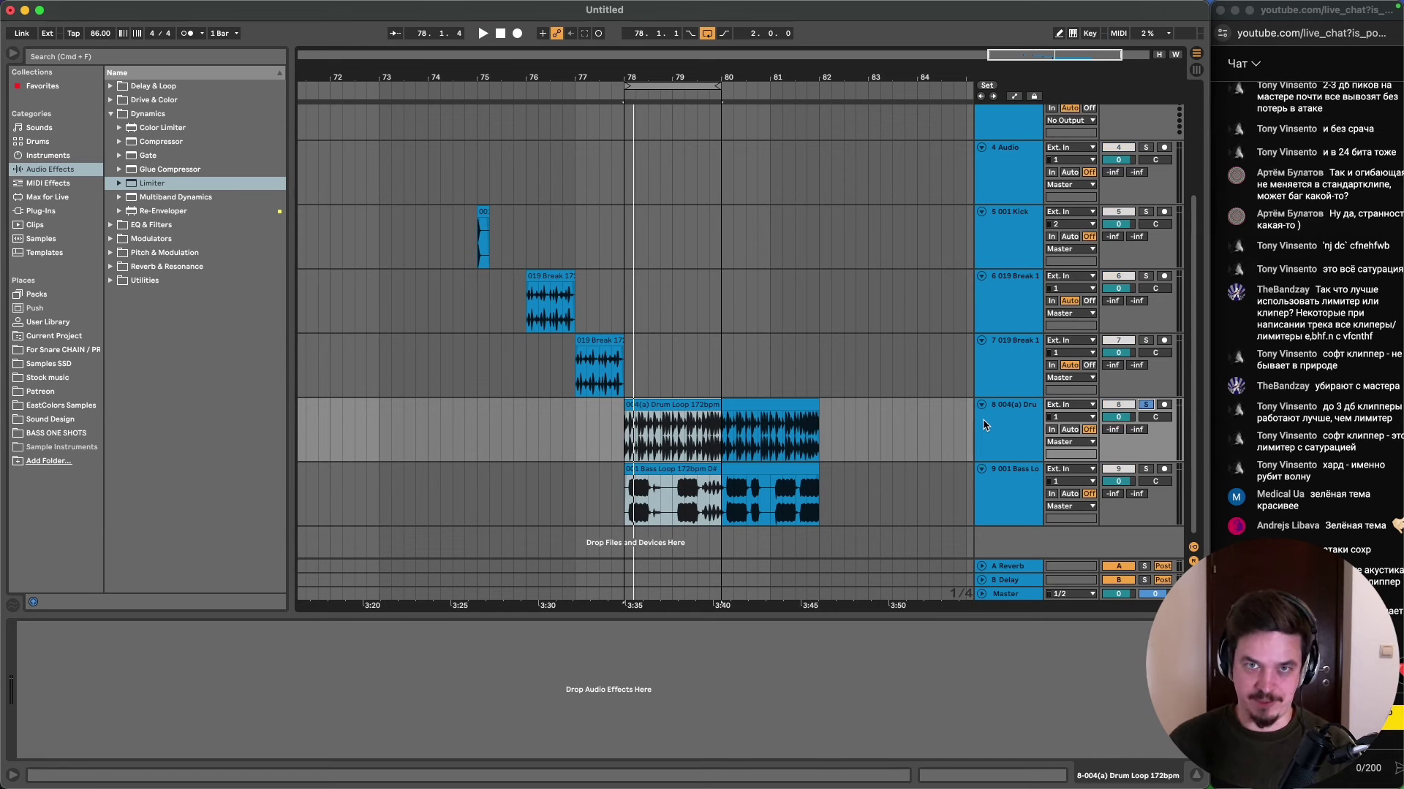
click(984, 442)
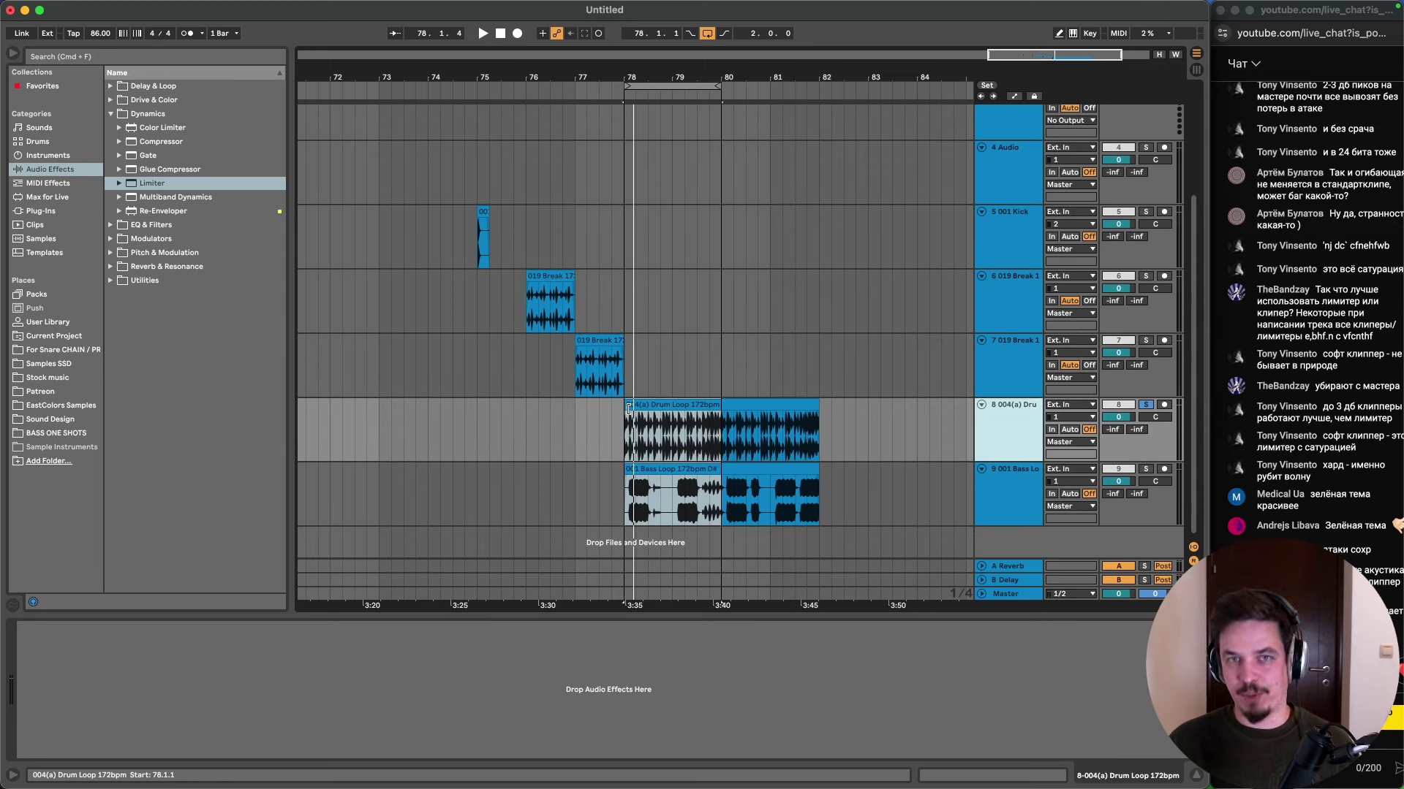
- Add StandardCLIP from the favorite devices to the drum loop track and move its window clear of the arrangement
click(58, 87)
drag(155, 283, 716, 443)
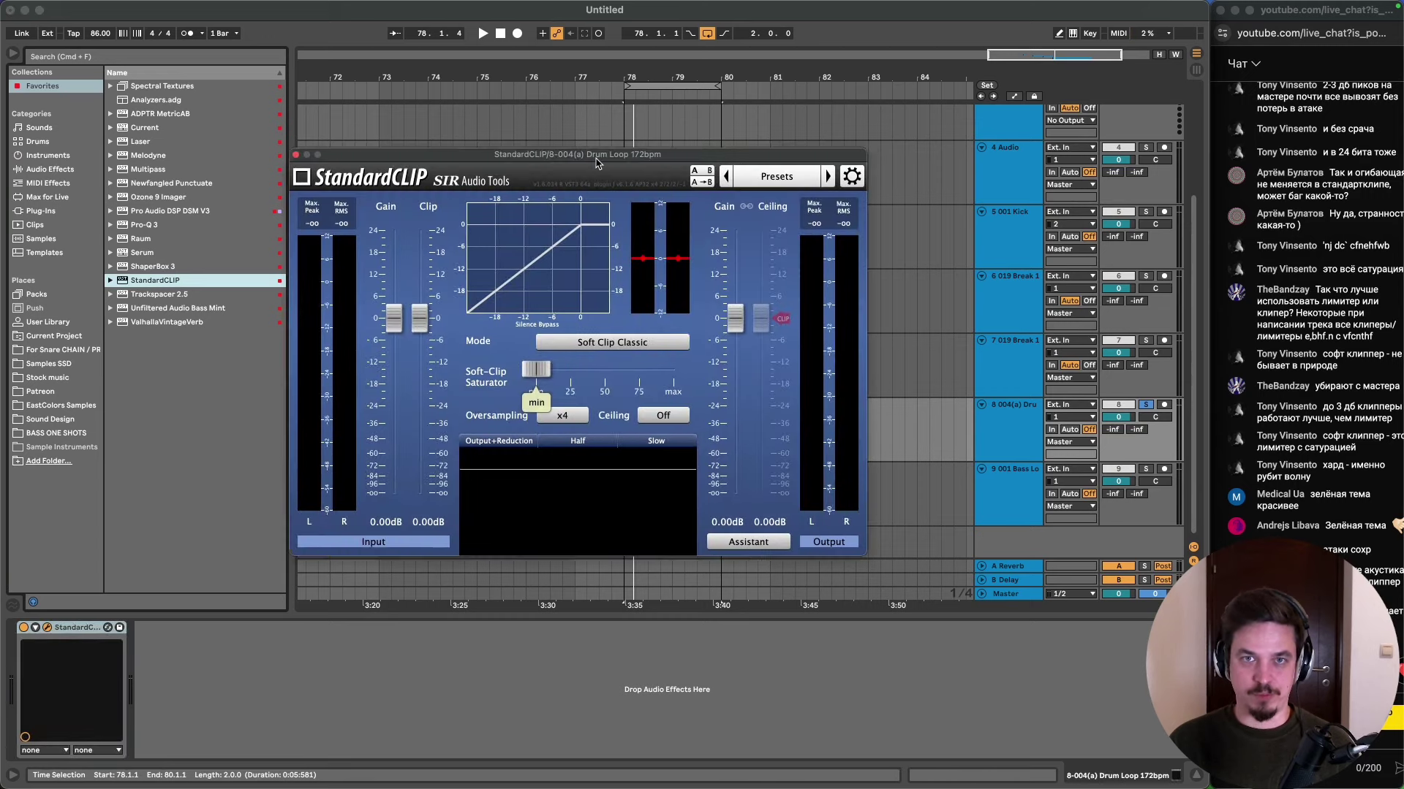
drag(596, 163, 391, 113)
- Open Wave Observer Pro on the Master and audition the soloed drum loop with its window placed below StandardCLIP's
click(1012, 598)
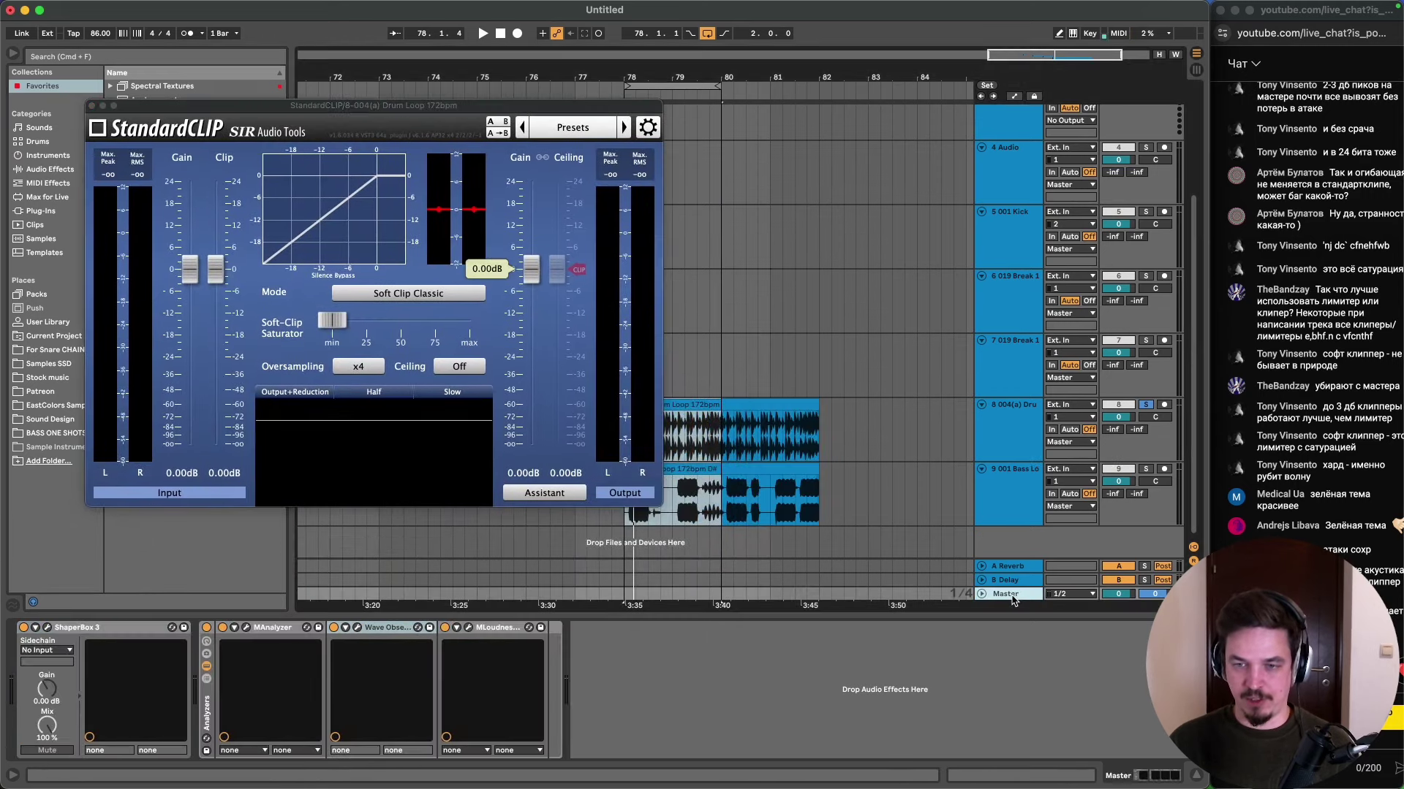
click(358, 628)
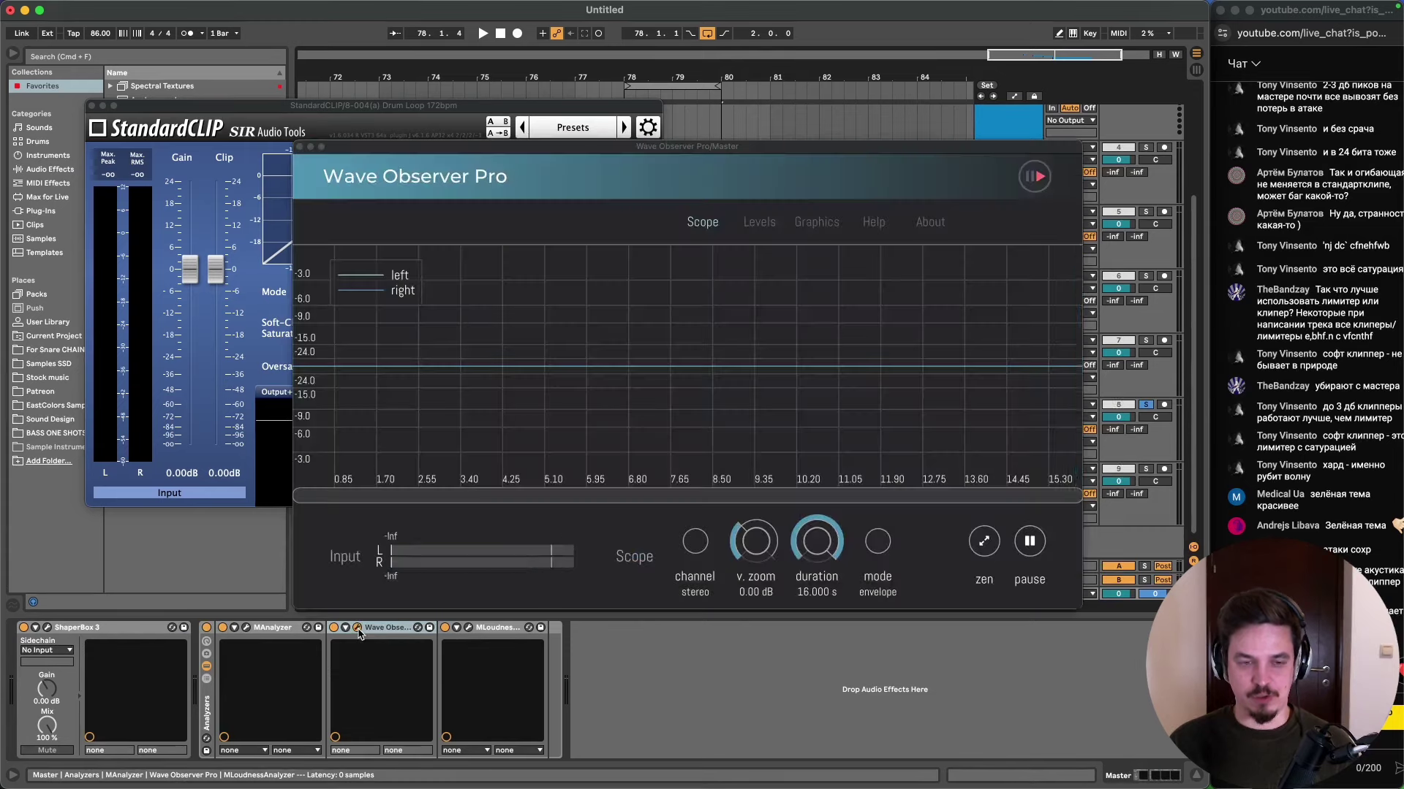
key(space)
drag(837, 151, 846, 344)
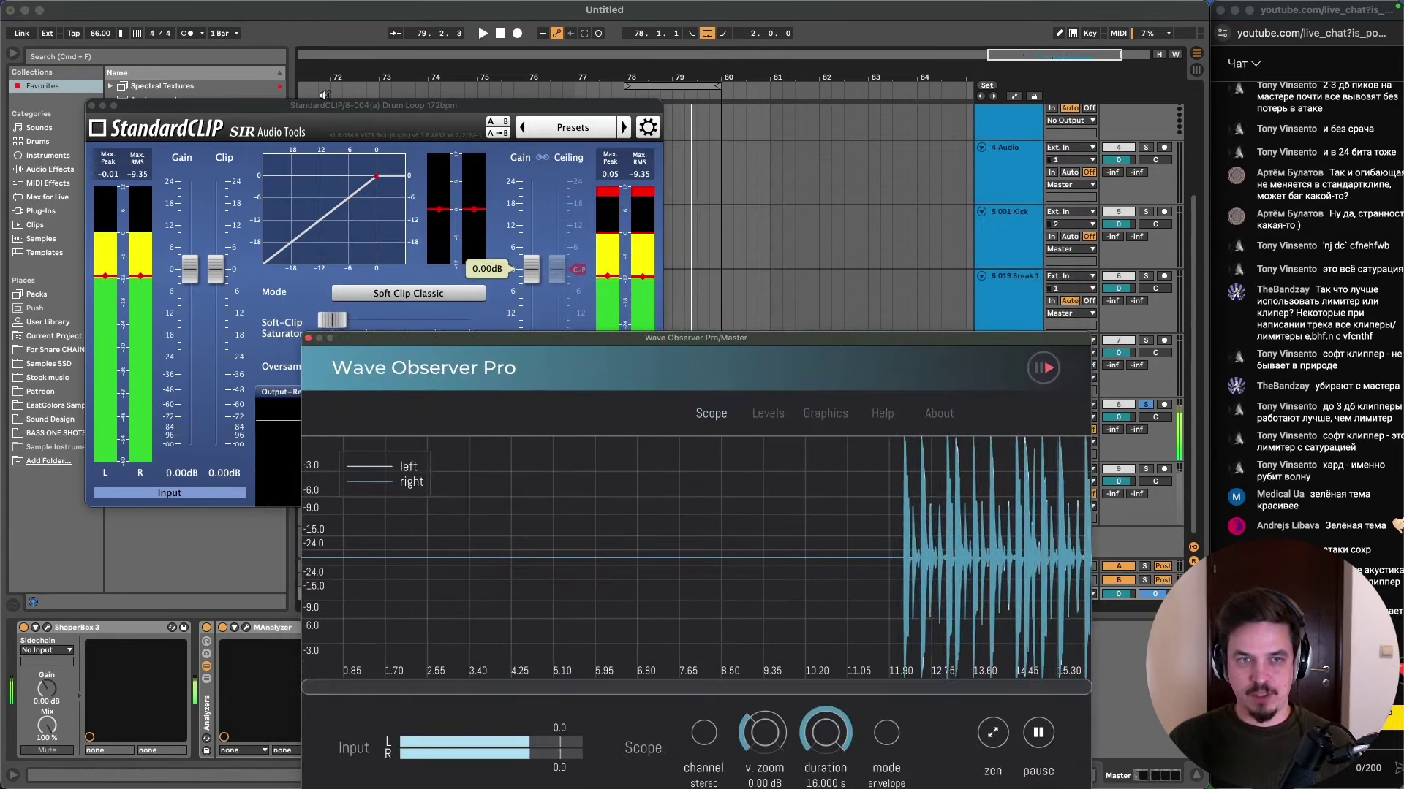
drag(393, 106, 388, 86)
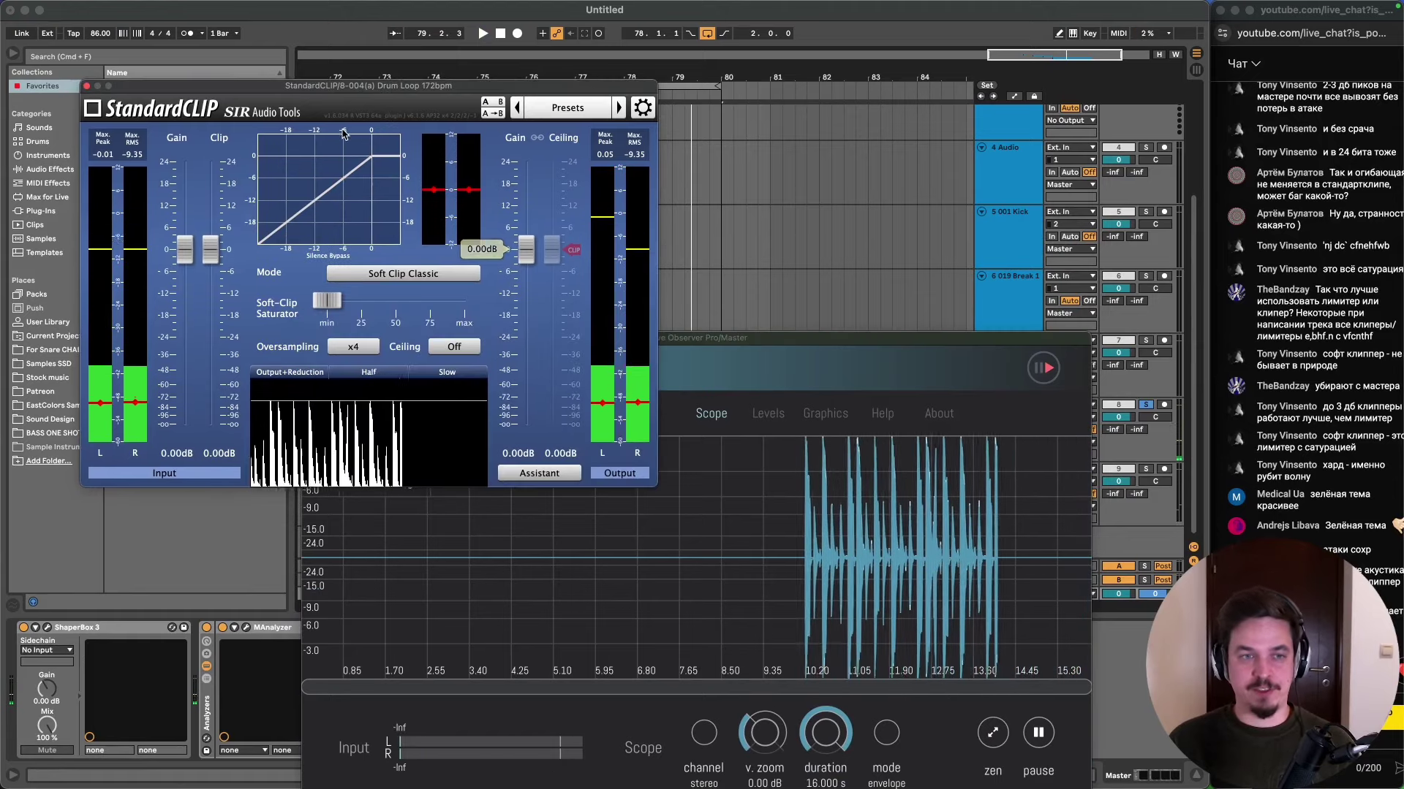
- Lower StandardCLIP's Clip level to -5.00 dB while the drum loop plays, and compare it with the clipper bypassed
key(space)
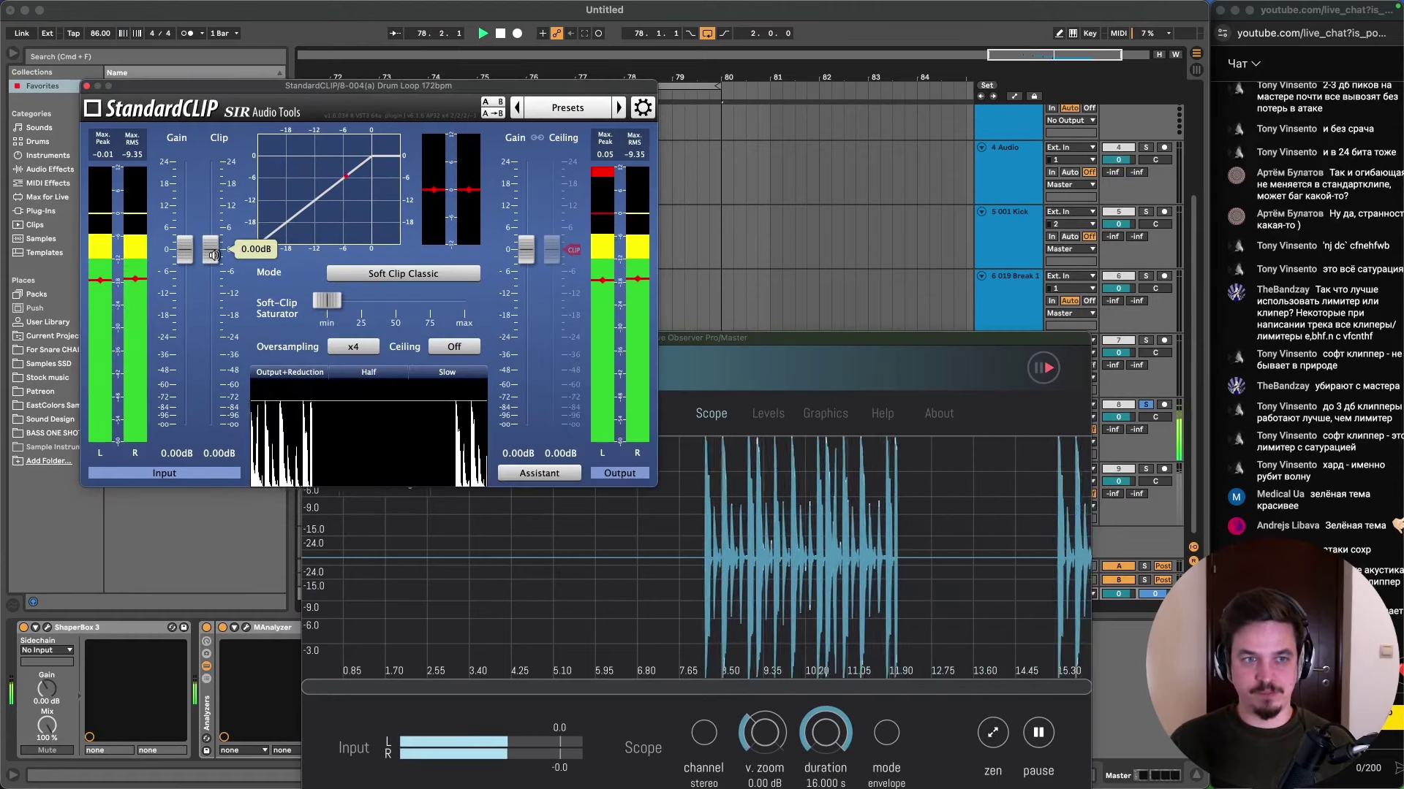
drag(212, 255, 211, 273)
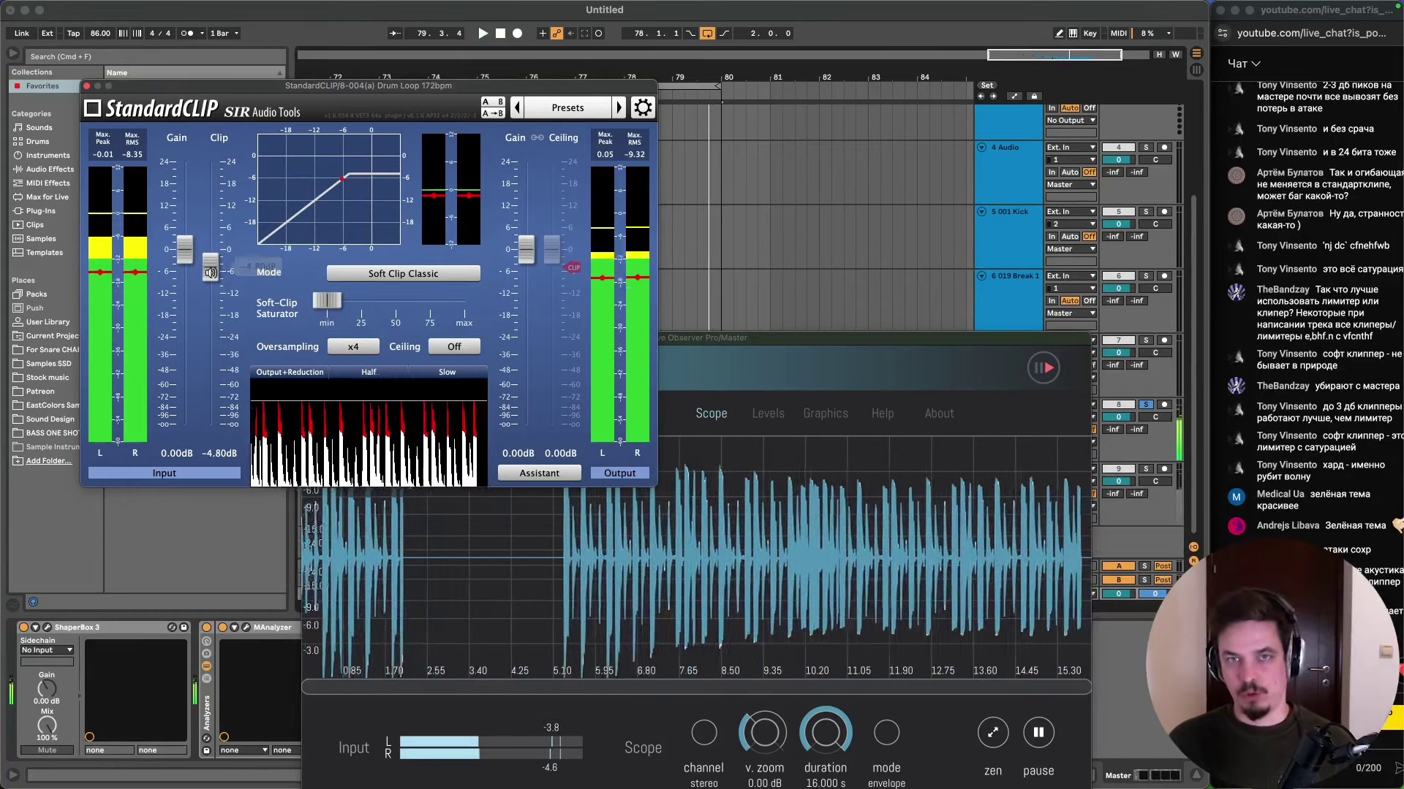
key(space)
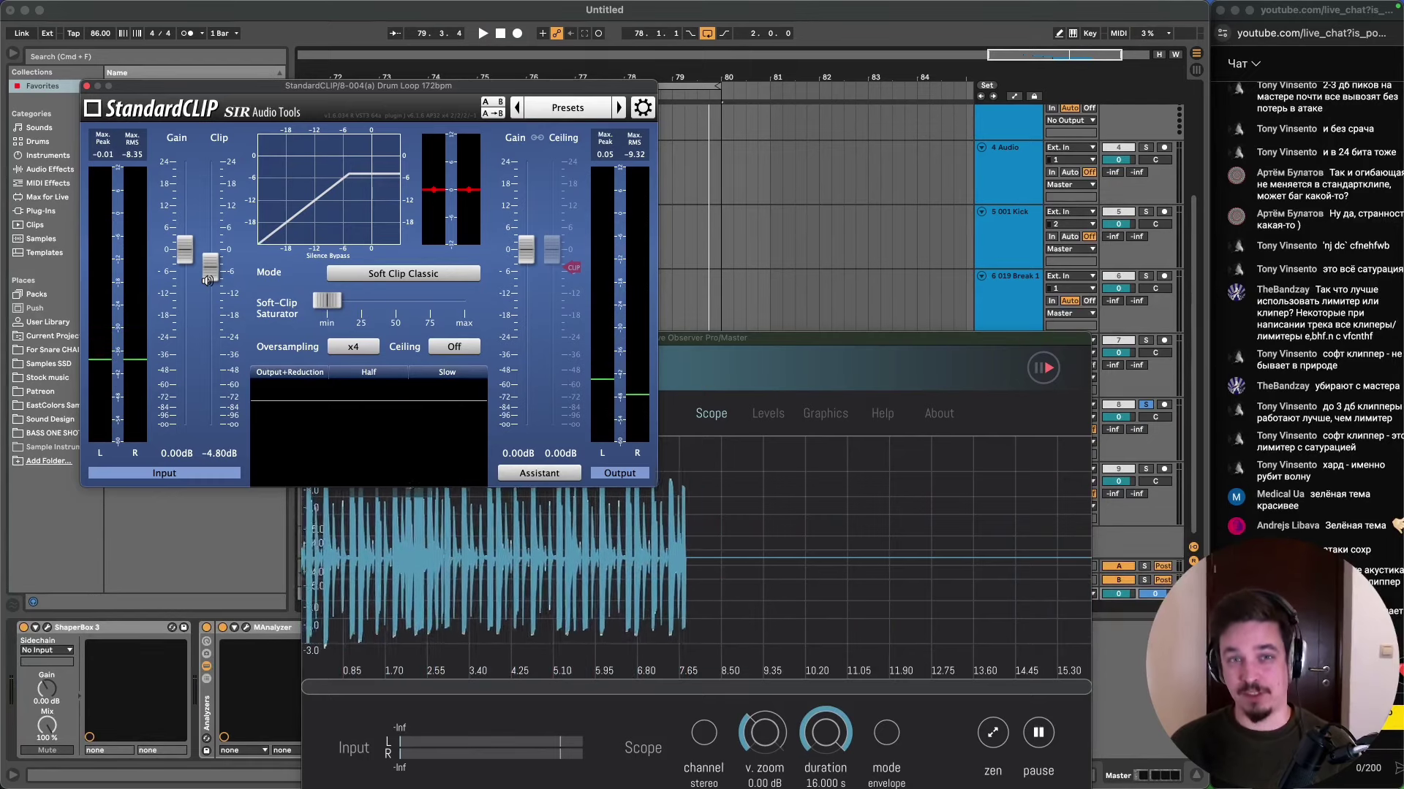
key(space)
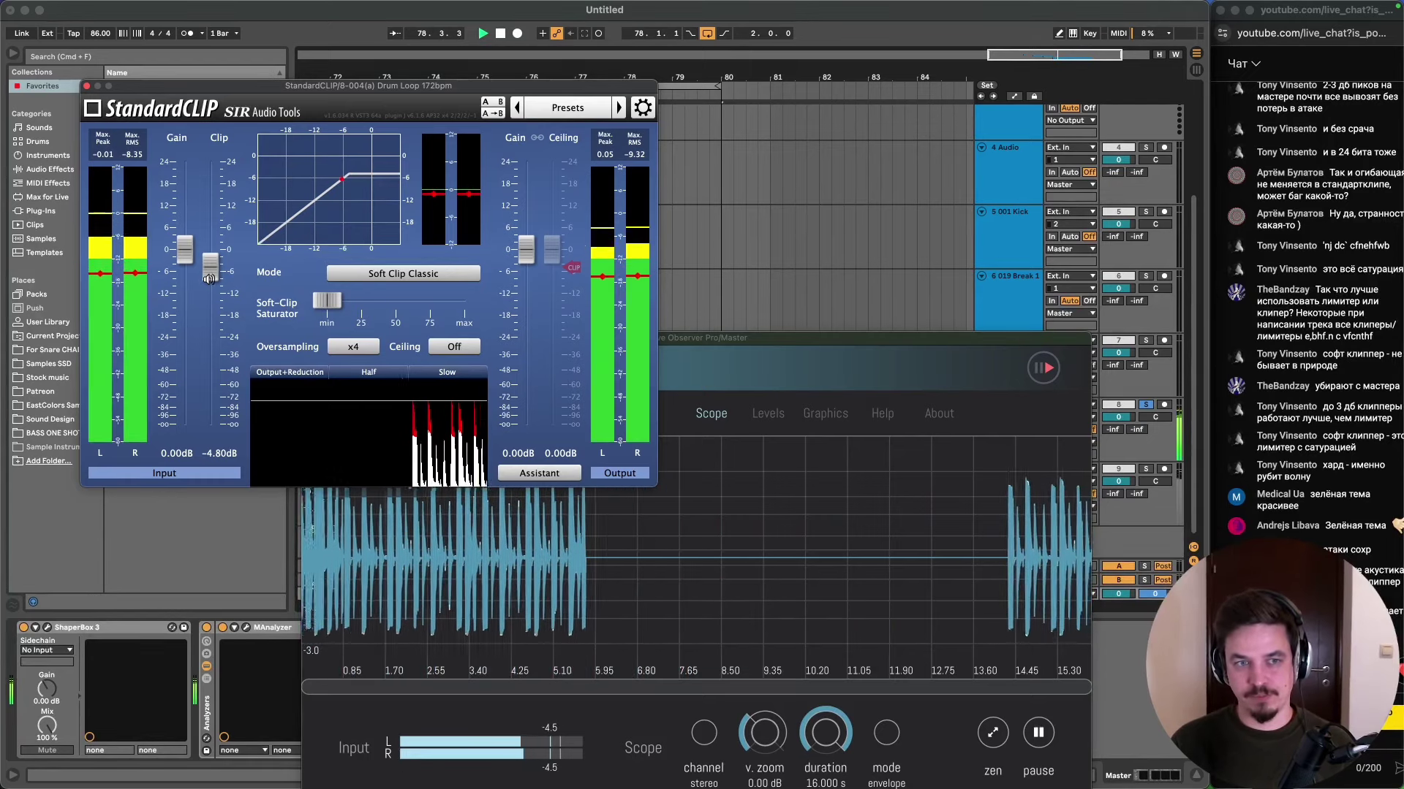
drag(209, 279, 211, 285)
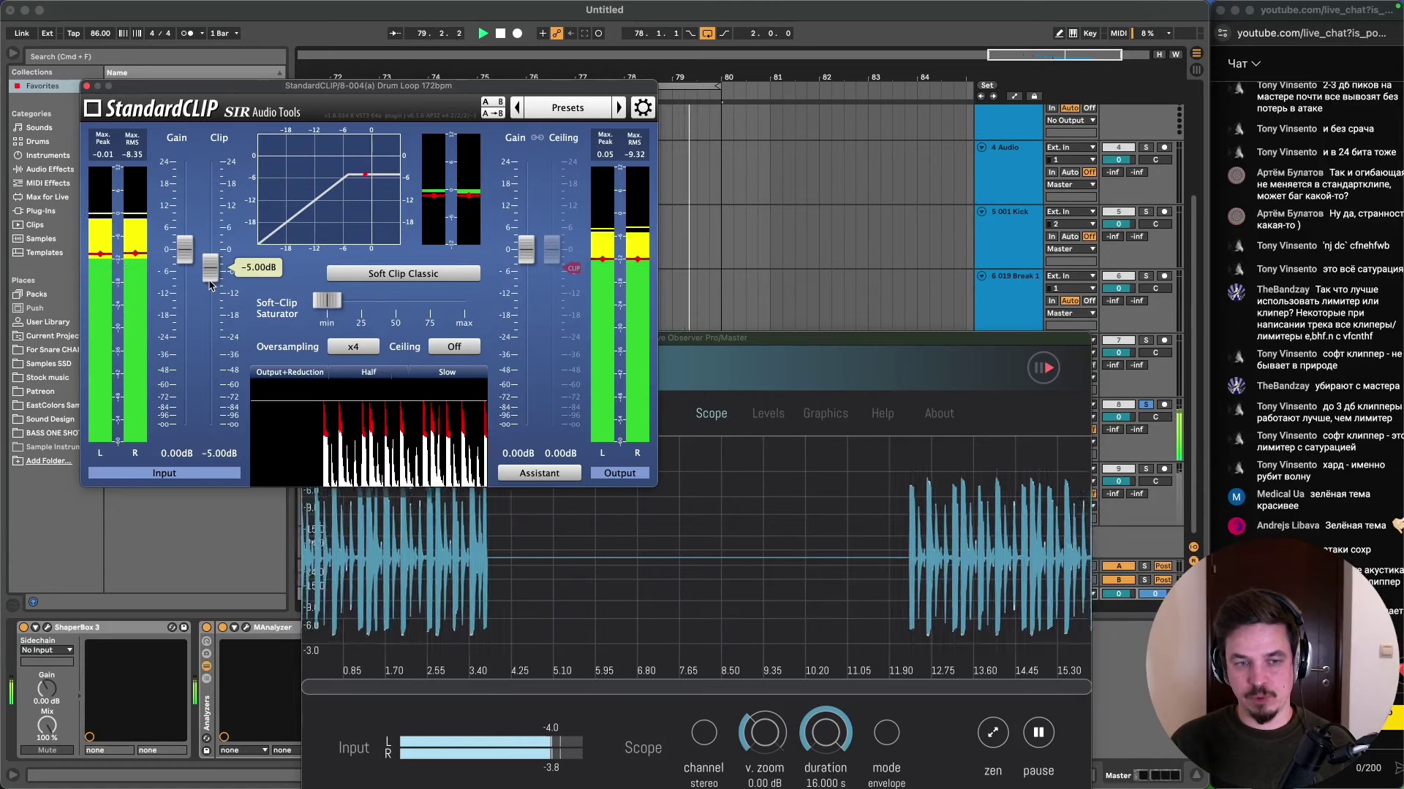
click(1137, 446)
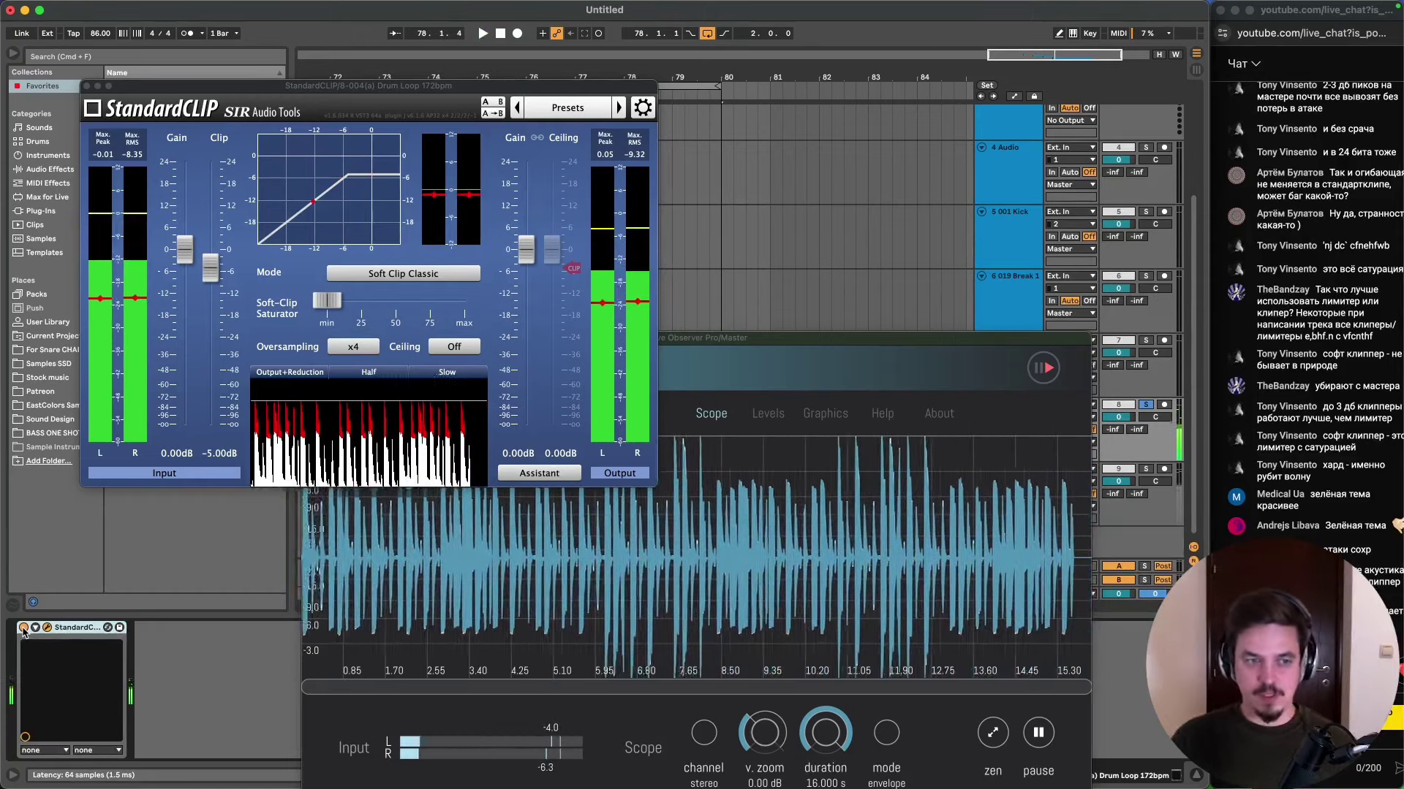
key(space)
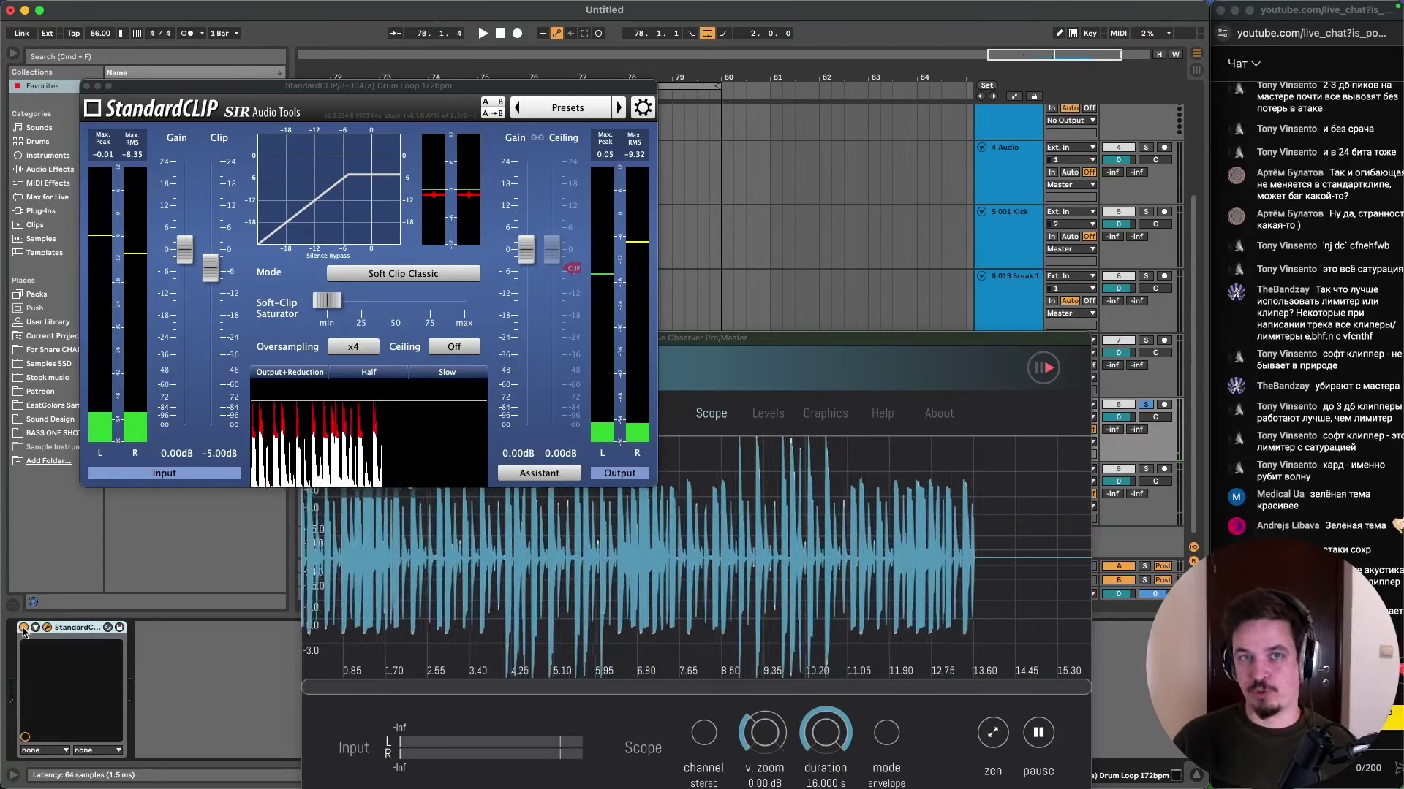
- Play the drum loop again, lower StandardCLIP's Clip level to -8.20 dB, and stop playback
mouse_move(211, 274)
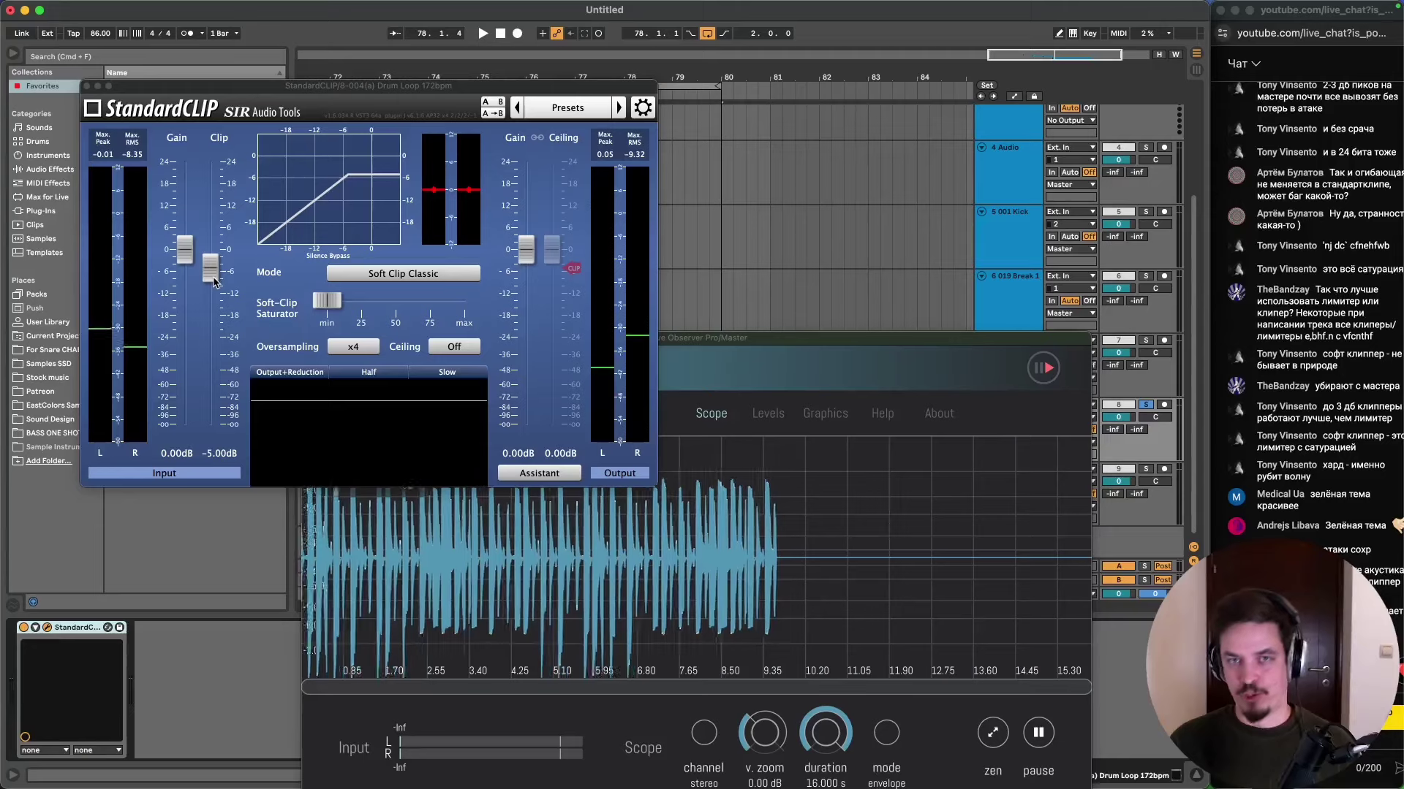
key(space)
drag(213, 291, 213, 293)
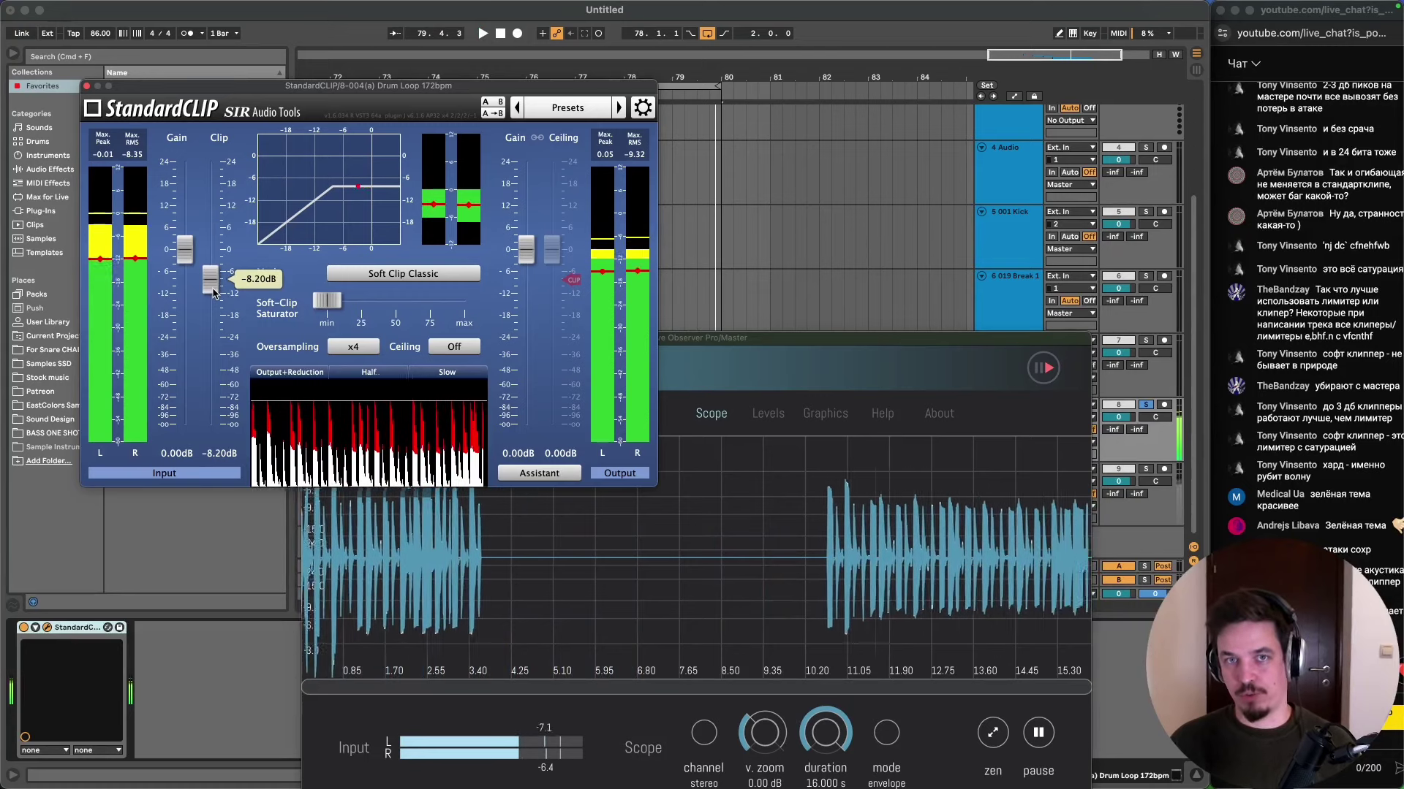
key(space)
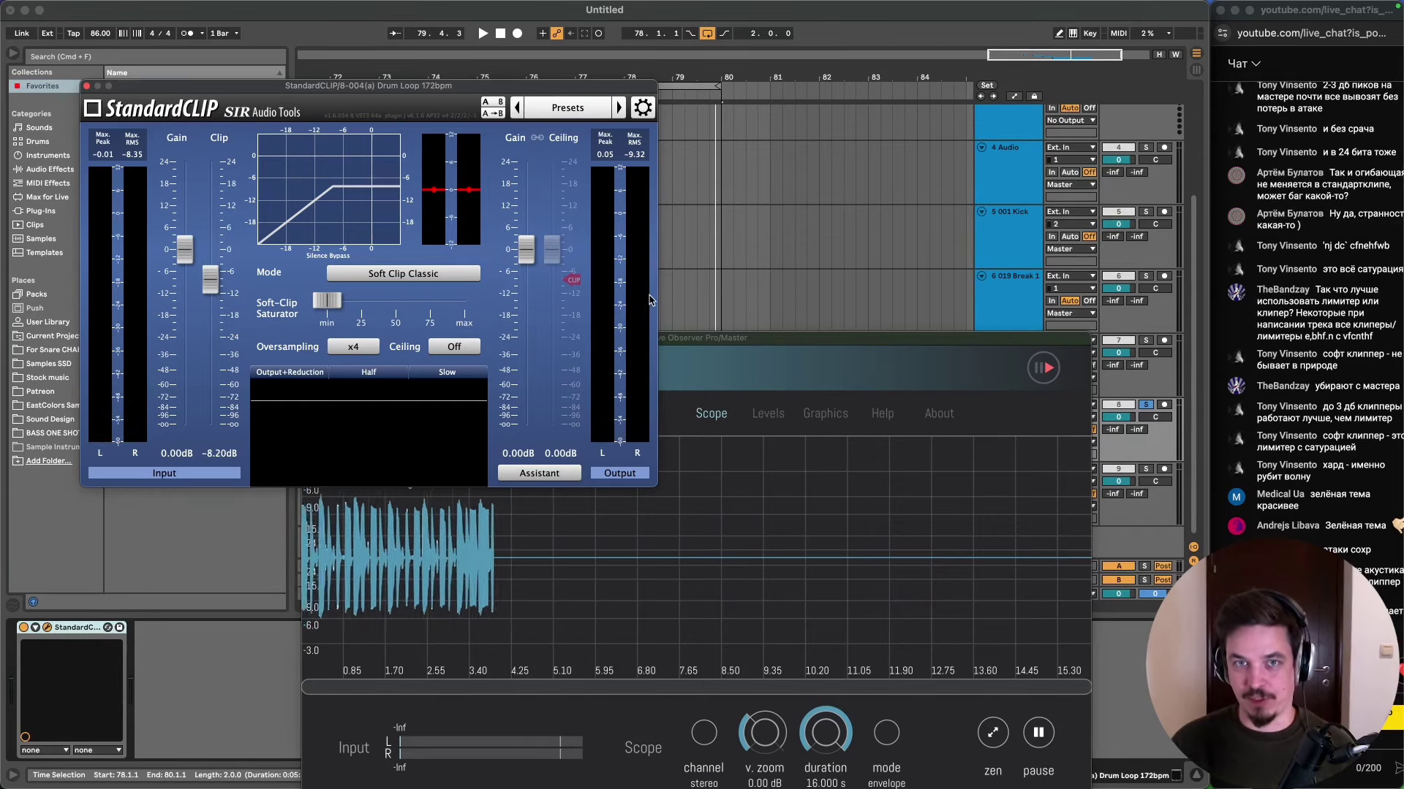
- Rearrange the plug-in windows and insert an EQ Eight before StandardCLIP on the drum loop track
drag(698, 345, 685, 312)
drag(289, 87, 636, 37)
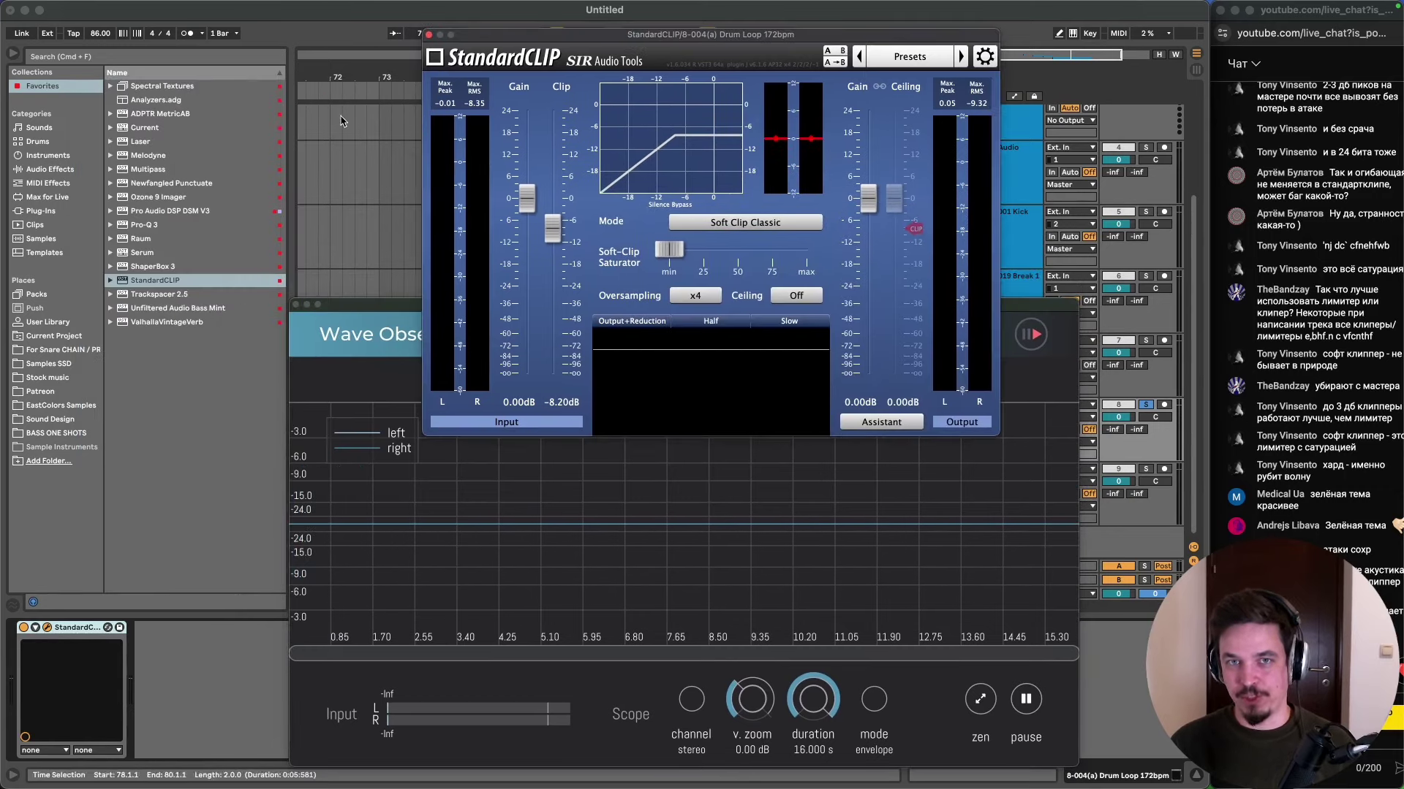
click(63, 170)
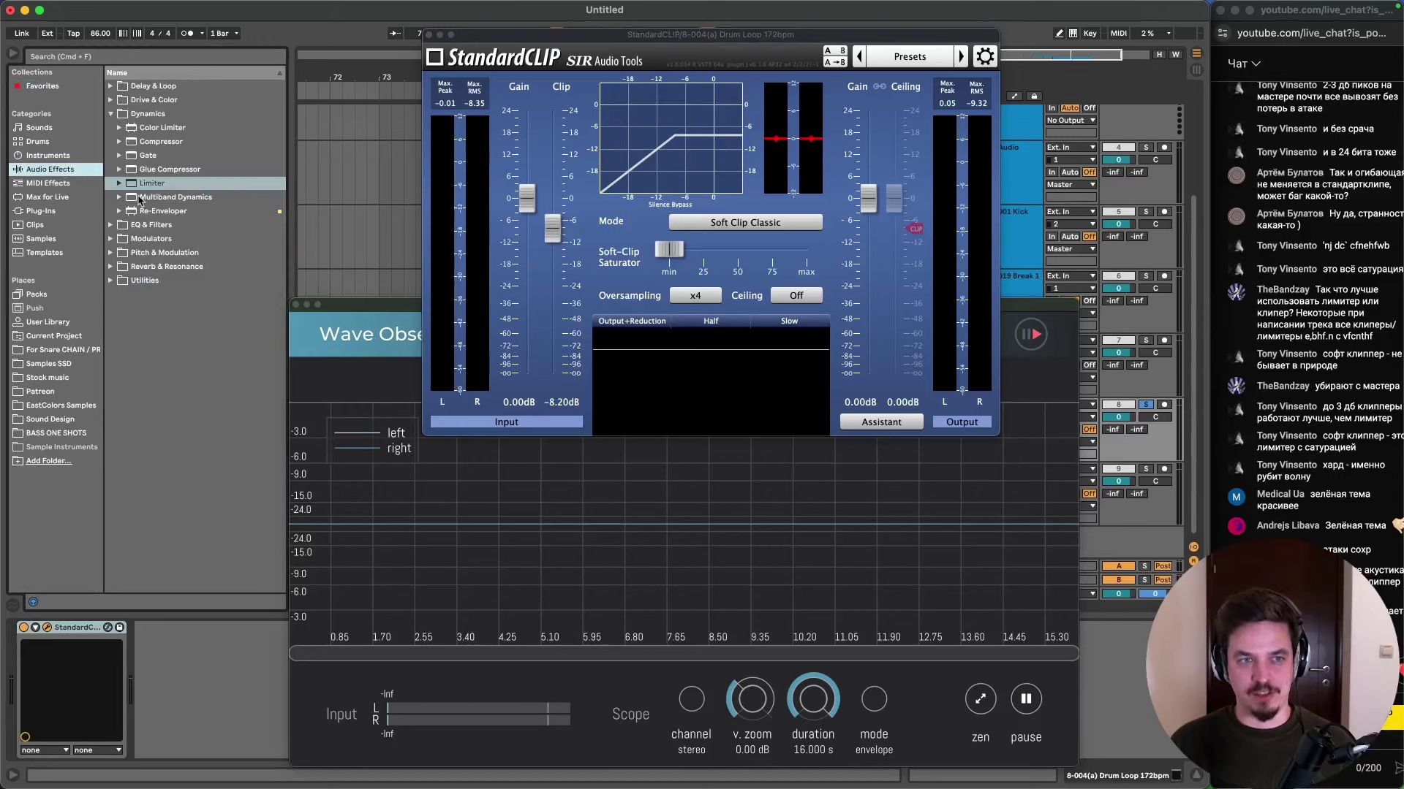
click(111, 226)
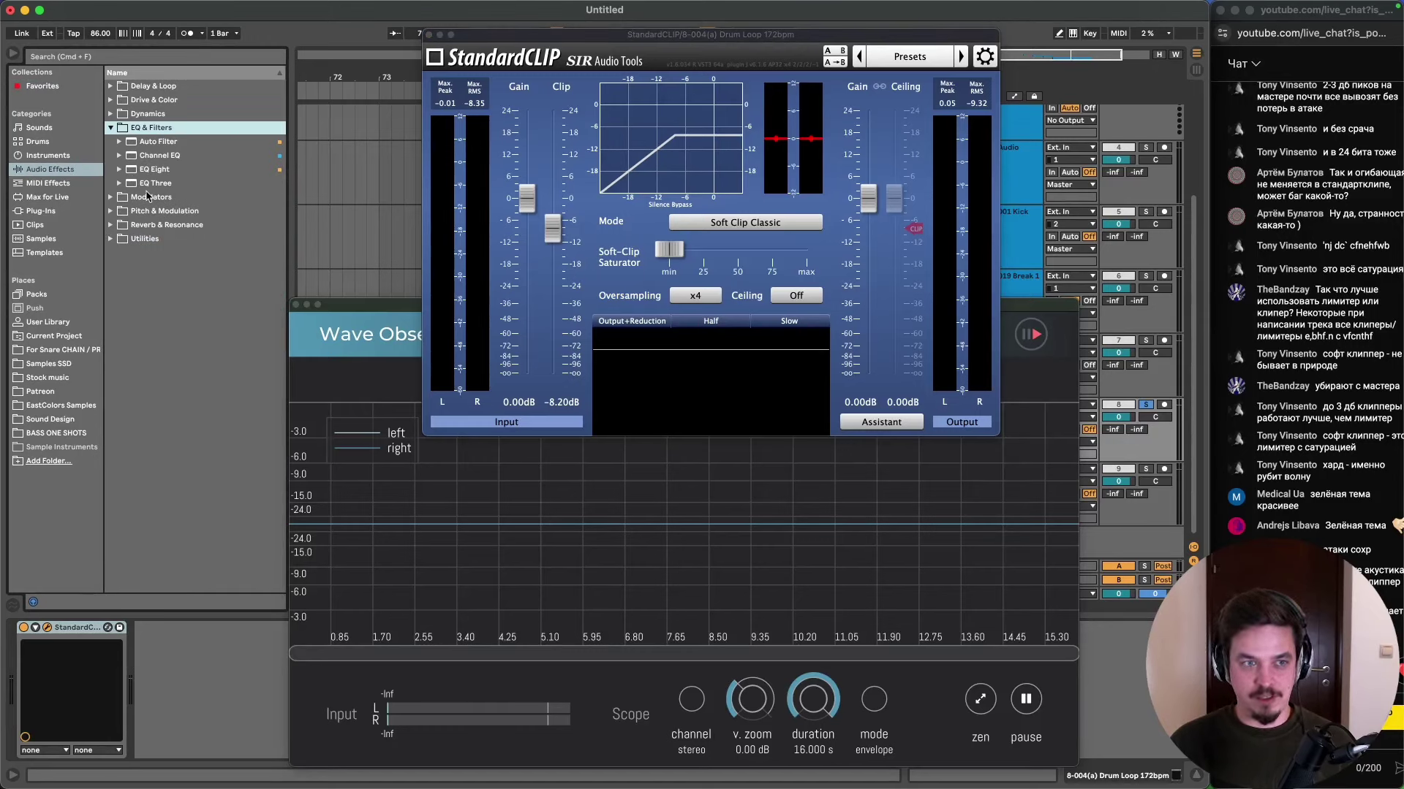
drag(163, 171, 18, 720)
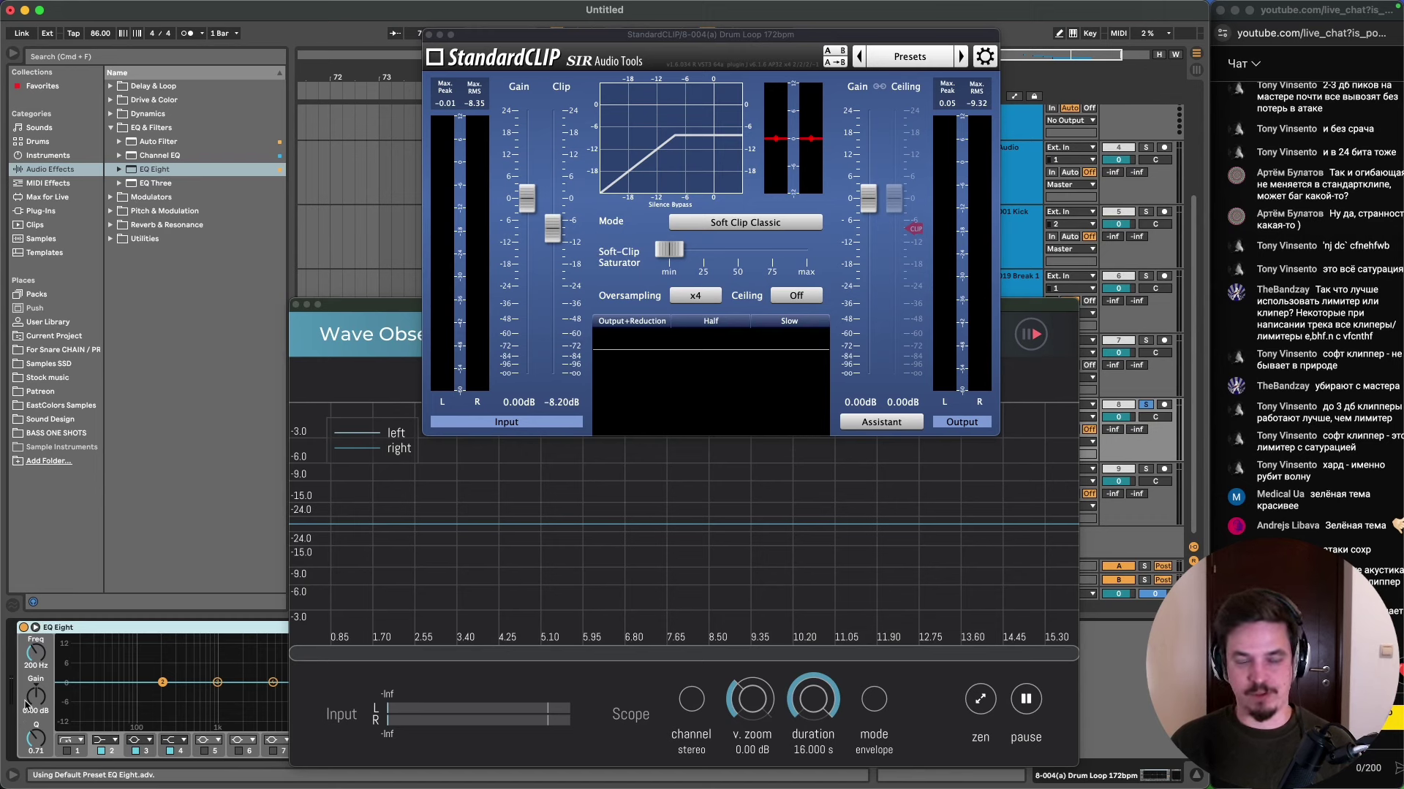
- Set EQ Eight's lowest active band to Q 0.10, 57.2 Hz and -5.00 dB while playing the drum loop
drag(35, 737, 35, 775)
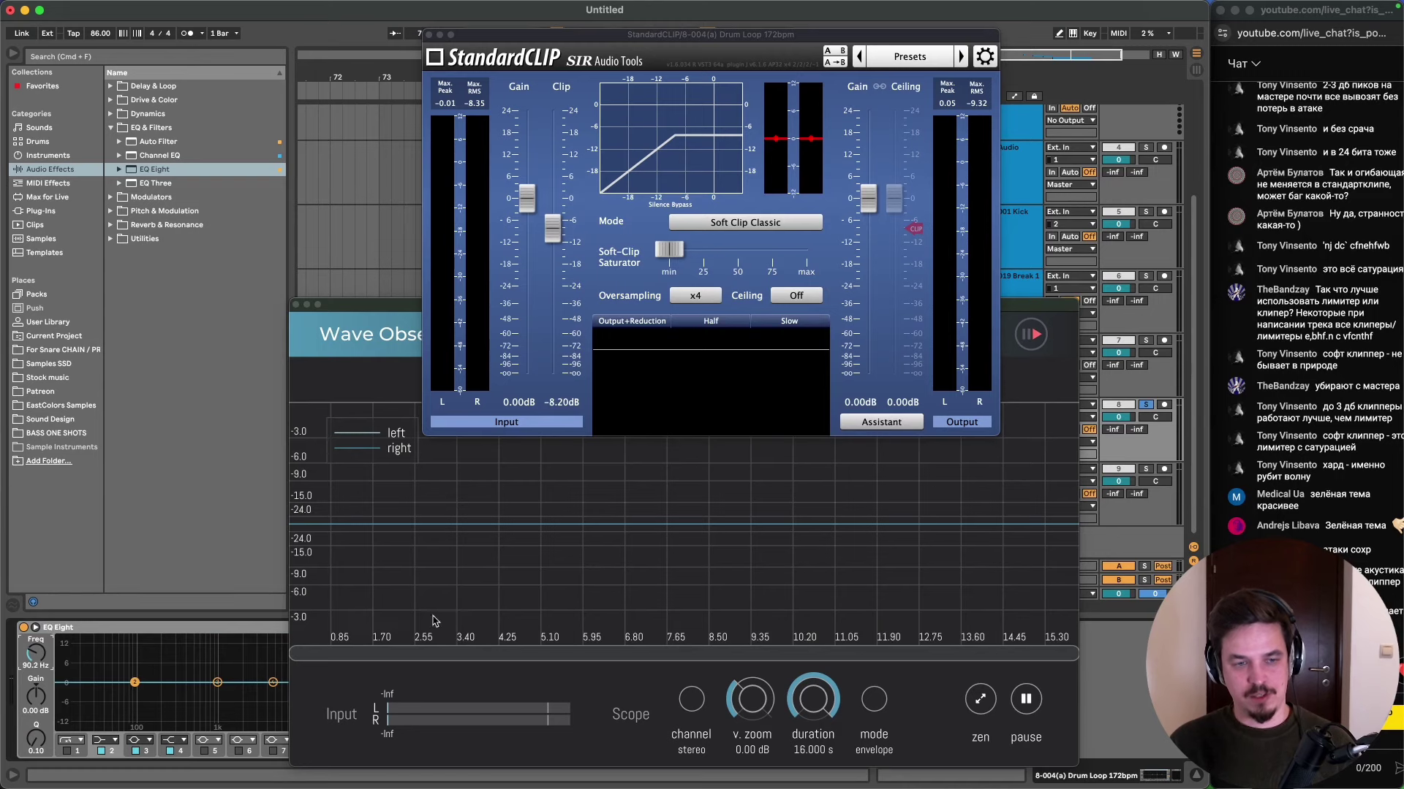
drag(398, 306, 394, 138)
key(space)
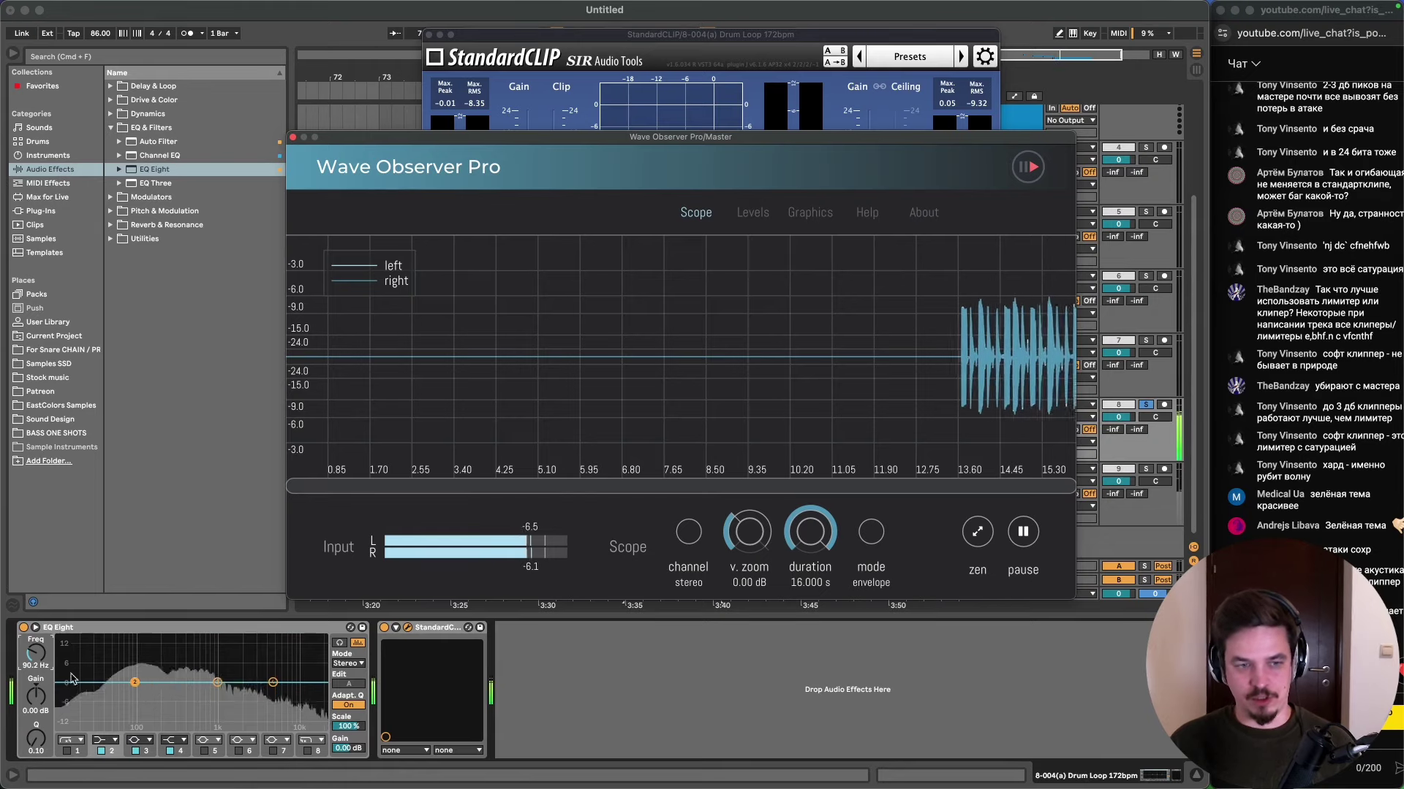
click(217, 461)
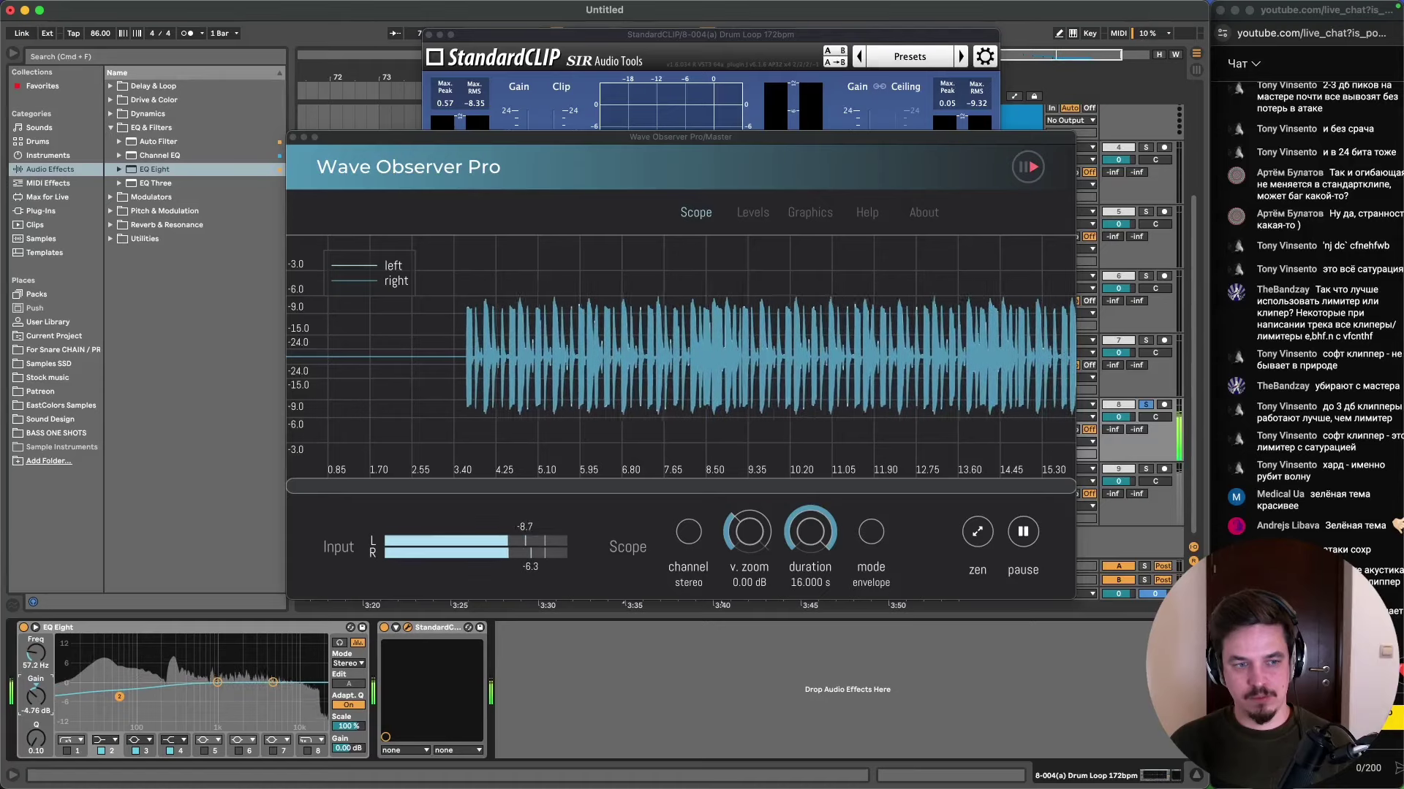
- Compare the drum loop with EQ Eight bypassed and enabled, and stop playback
click(25, 627)
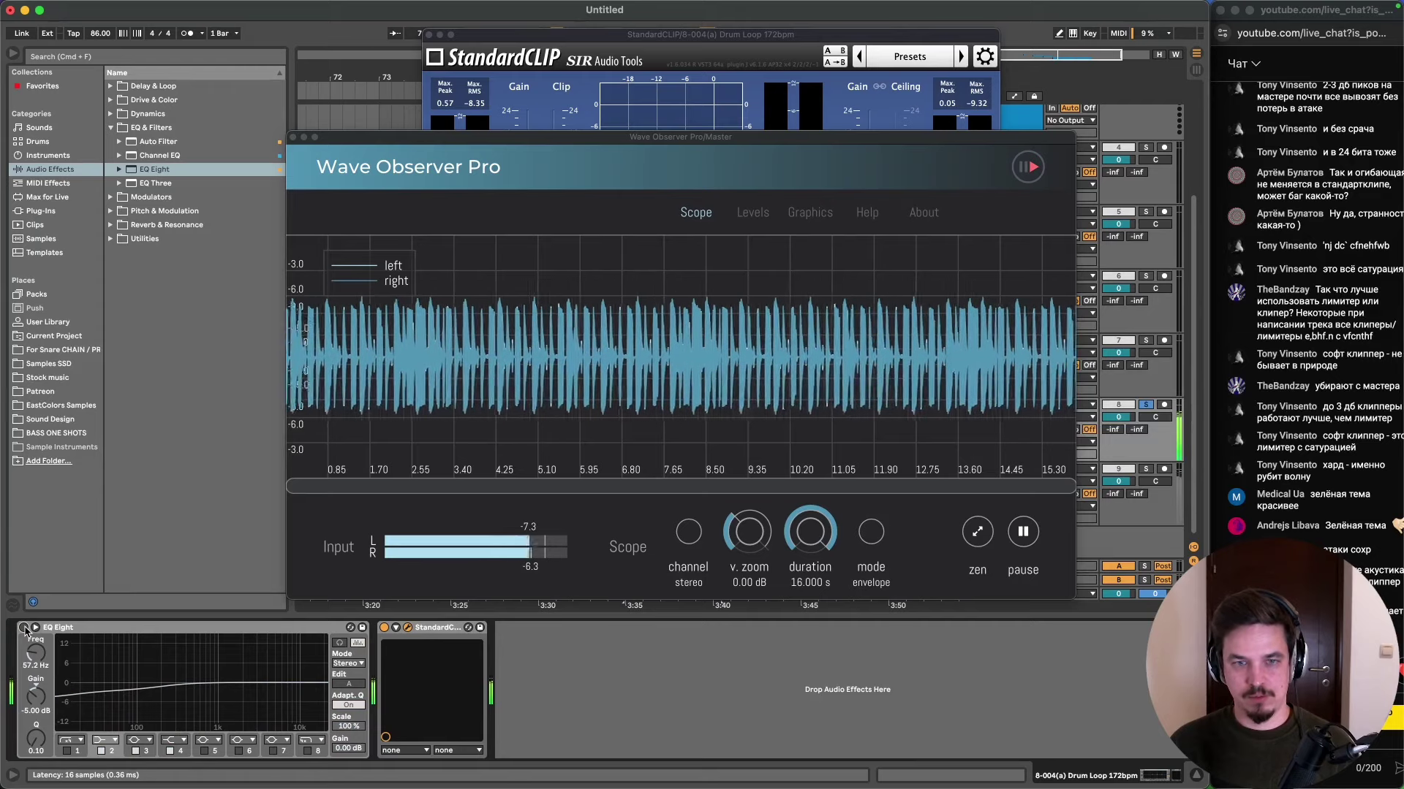
click(24, 628)
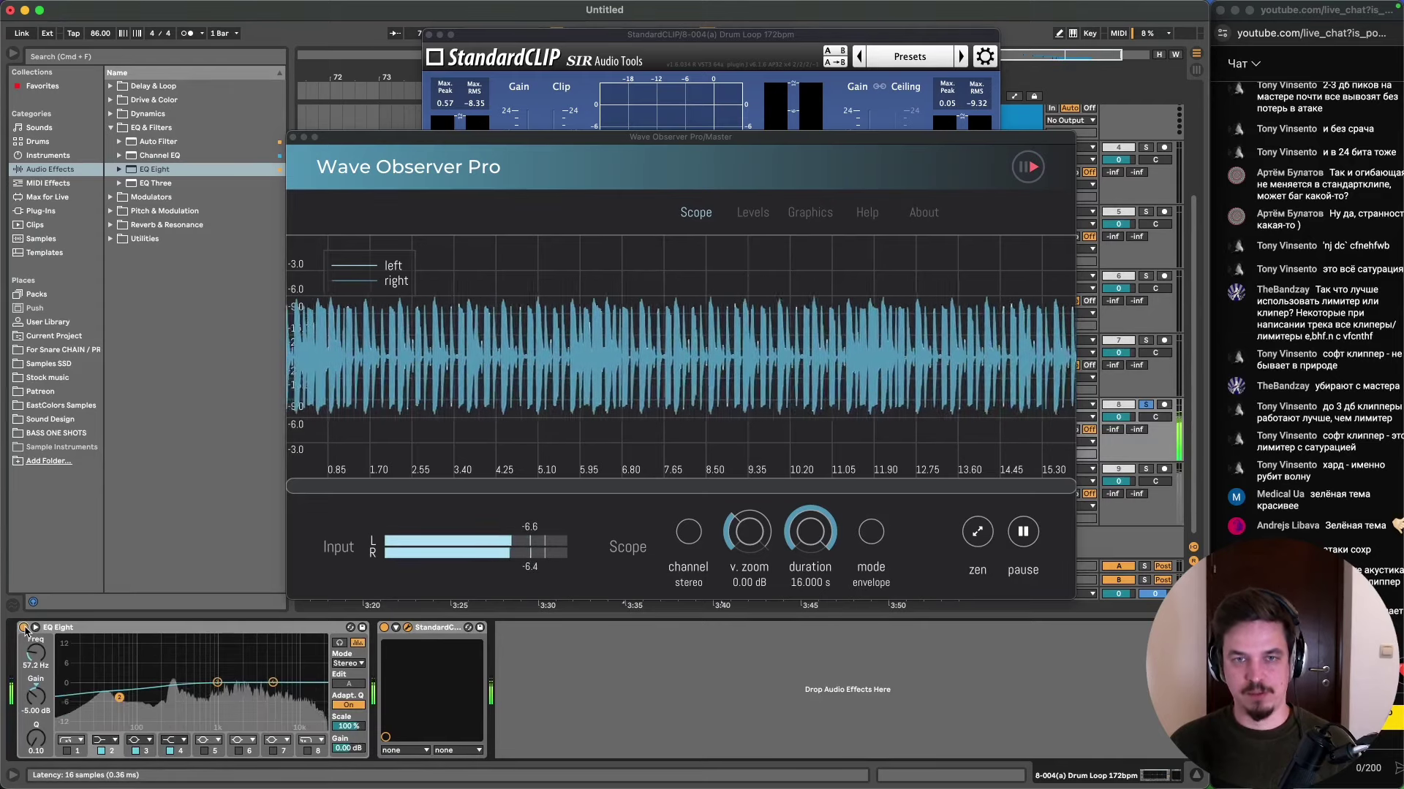
key(space)
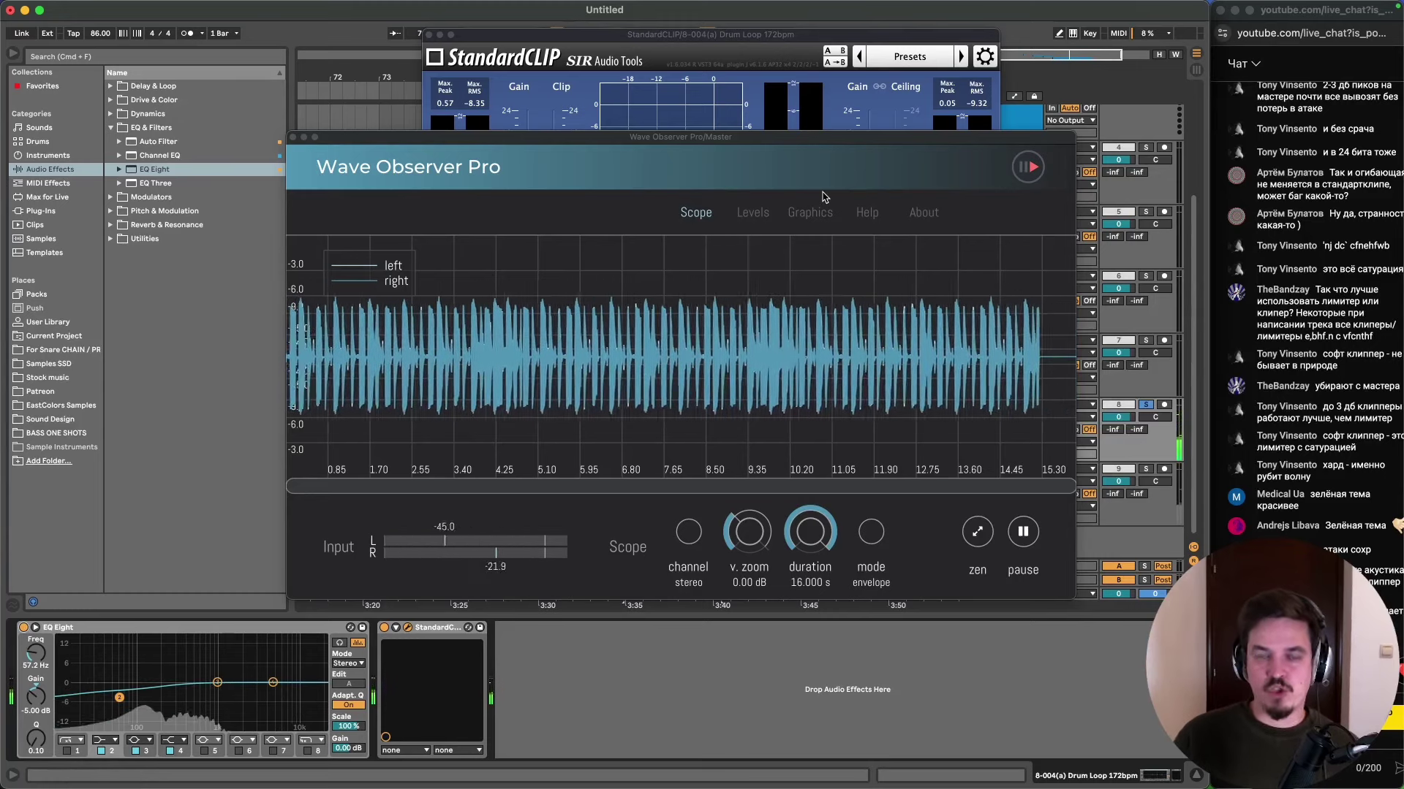
- Switch to Session View and check the Master's peak level while the clipped drum loop plays, with StandardCLIP's window in front
click(764, 37)
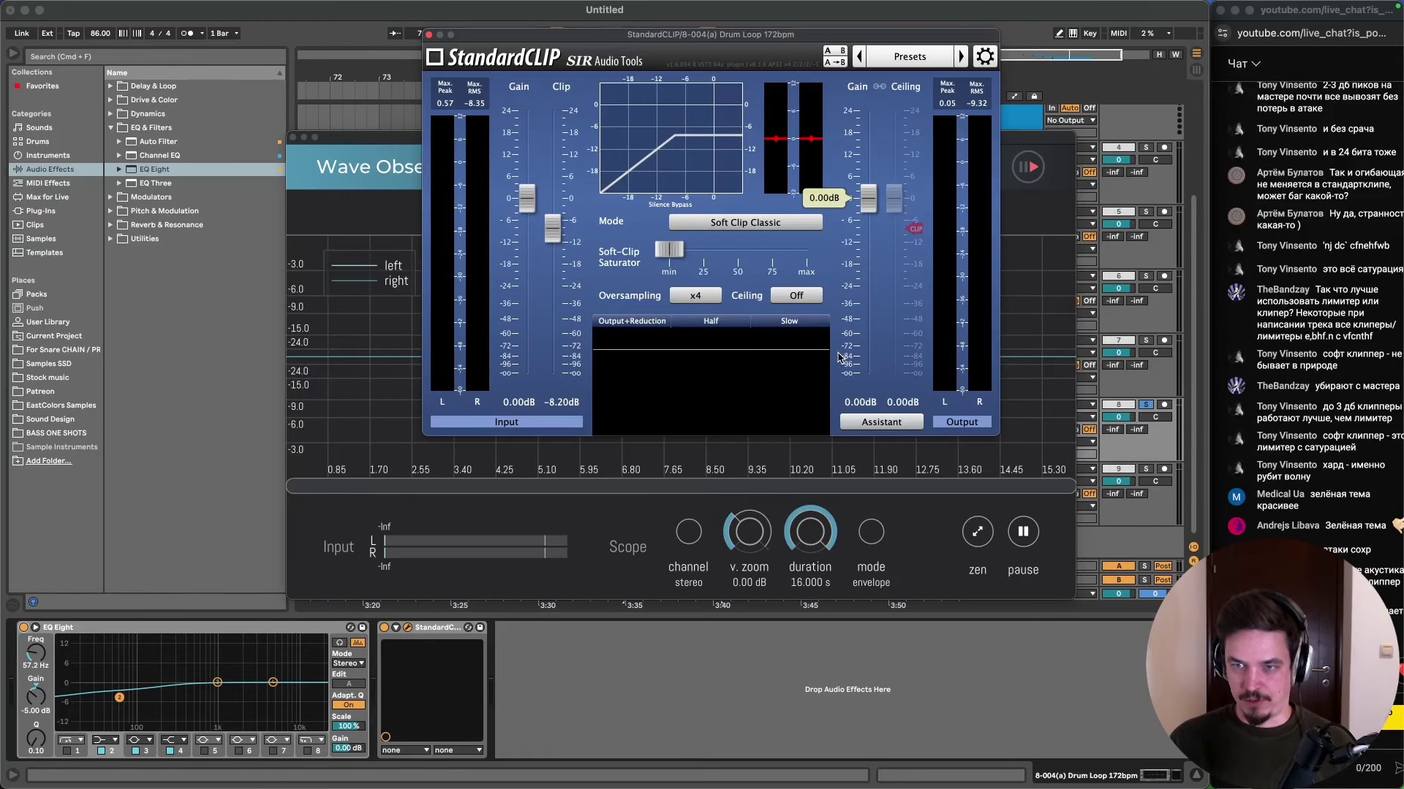
click(297, 140)
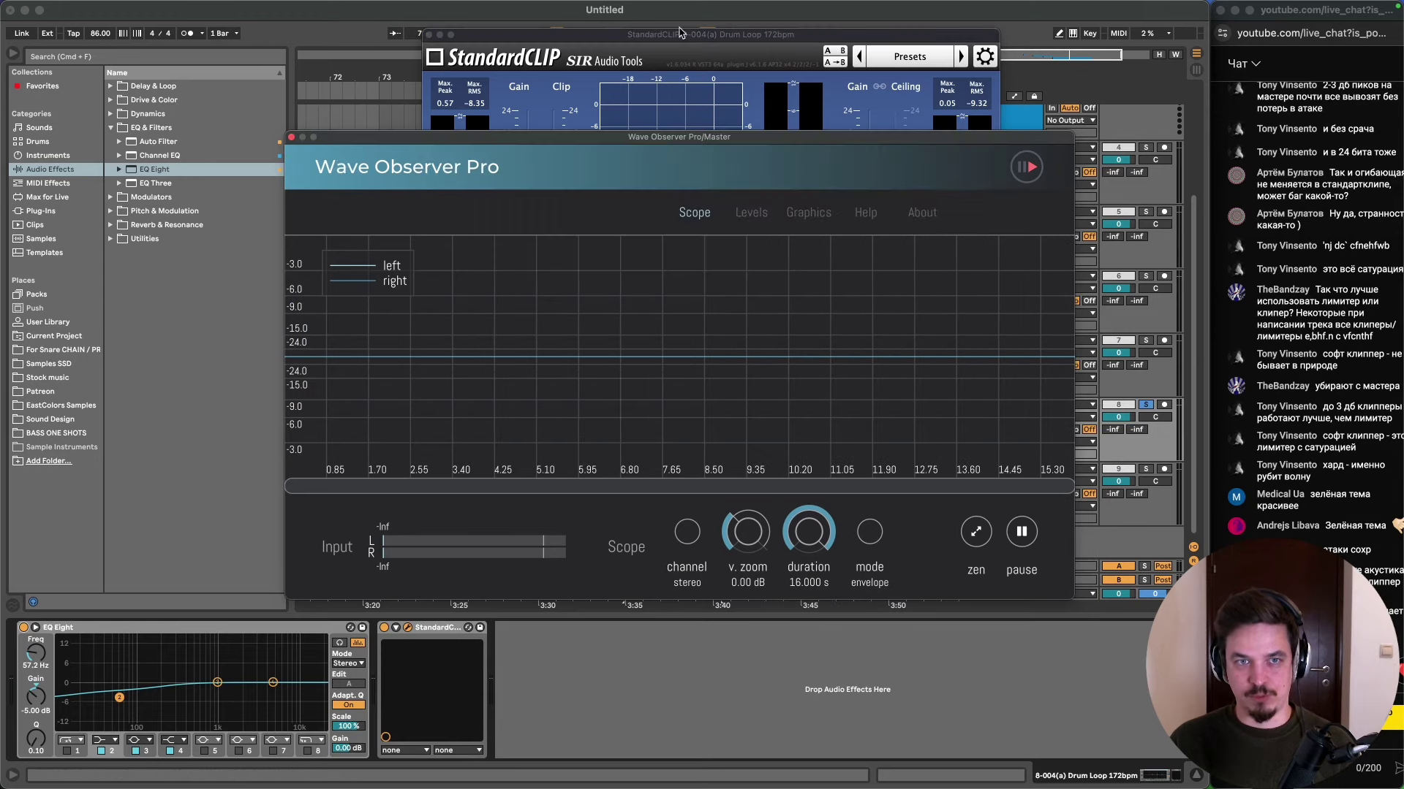
key(space)
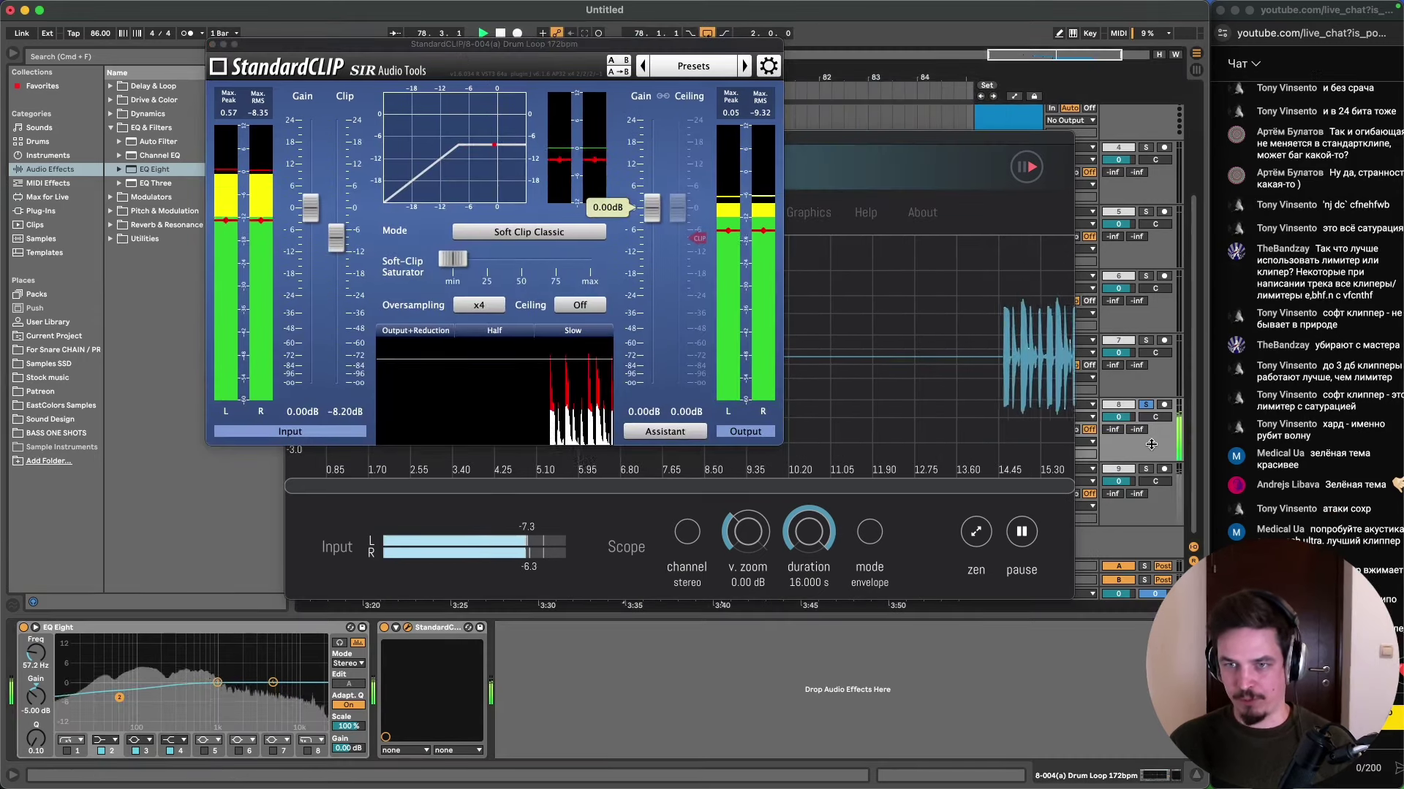
key(Tab)
drag(840, 136, 769, 173)
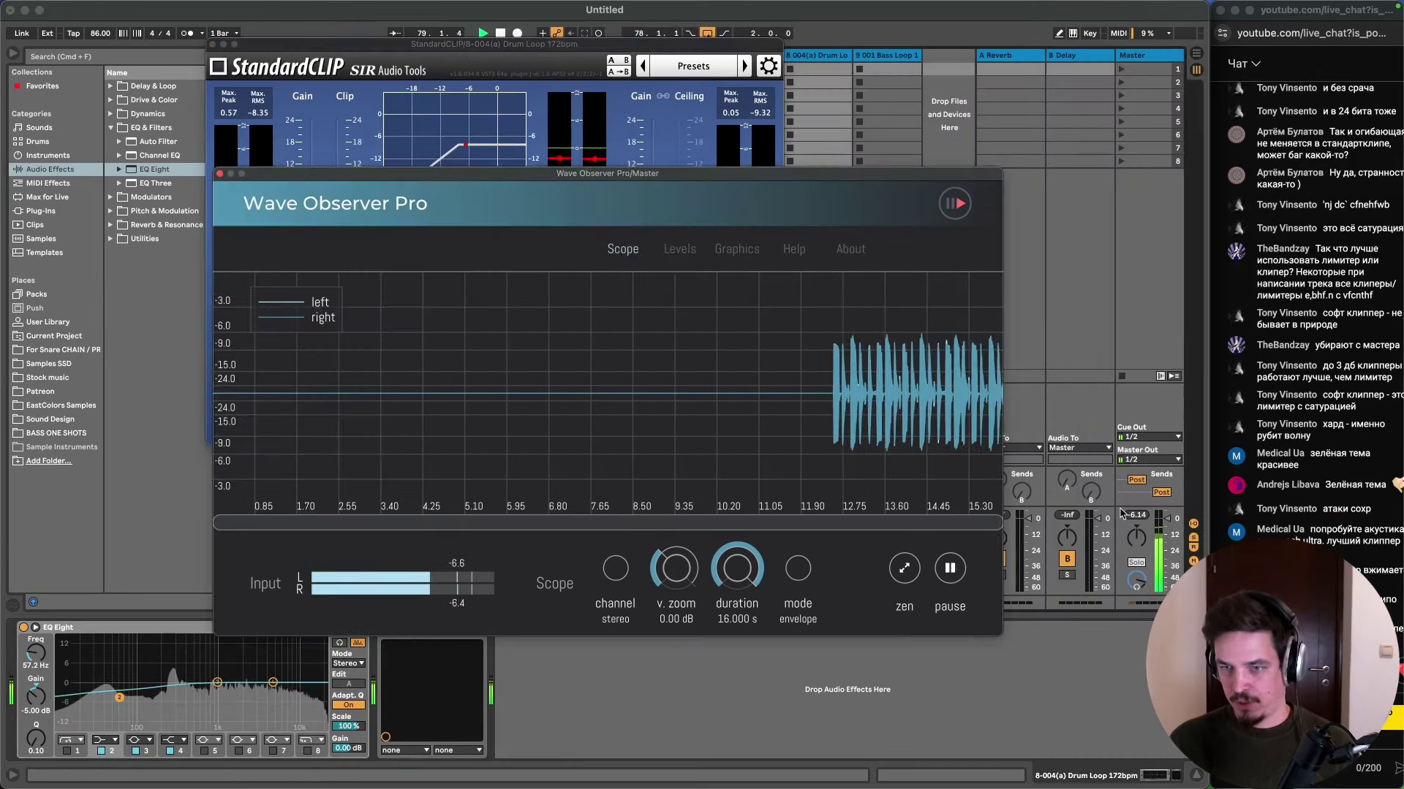
click(638, 83)
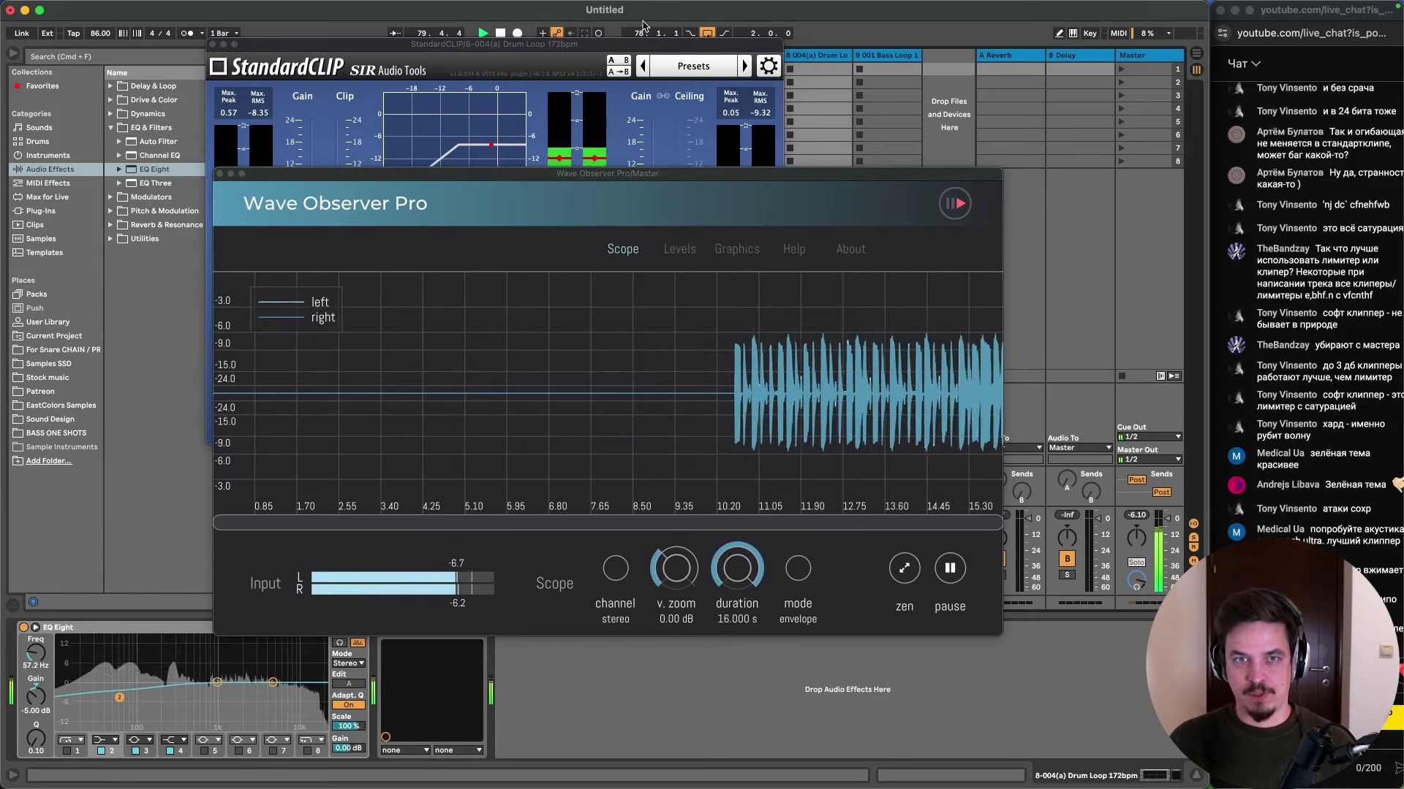
click(638, 83)
key(space)
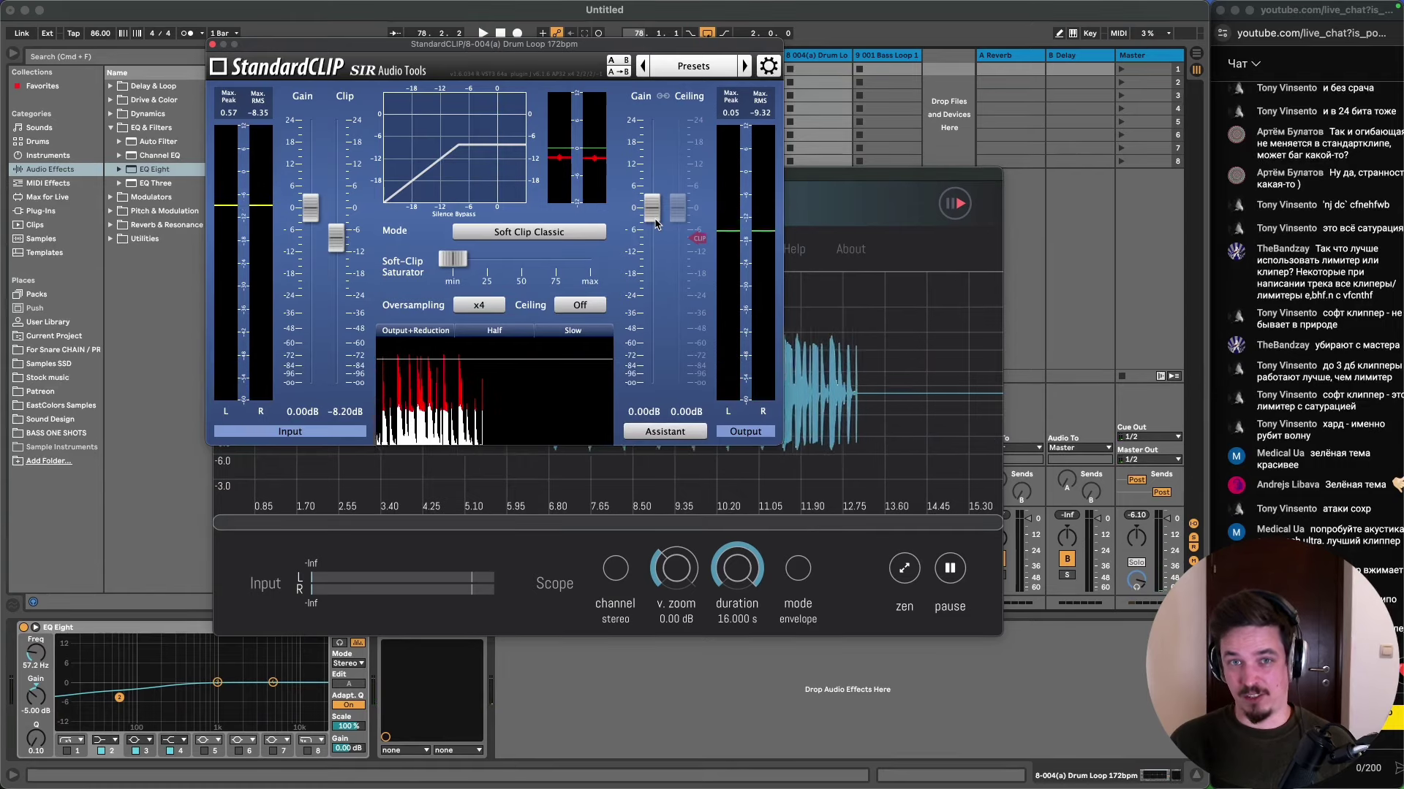
- Raise StandardCLIP's output gain to 6.00 dB while the drum loop plays, and return to Arrangement View
key(space)
drag(656, 225, 660, 201)
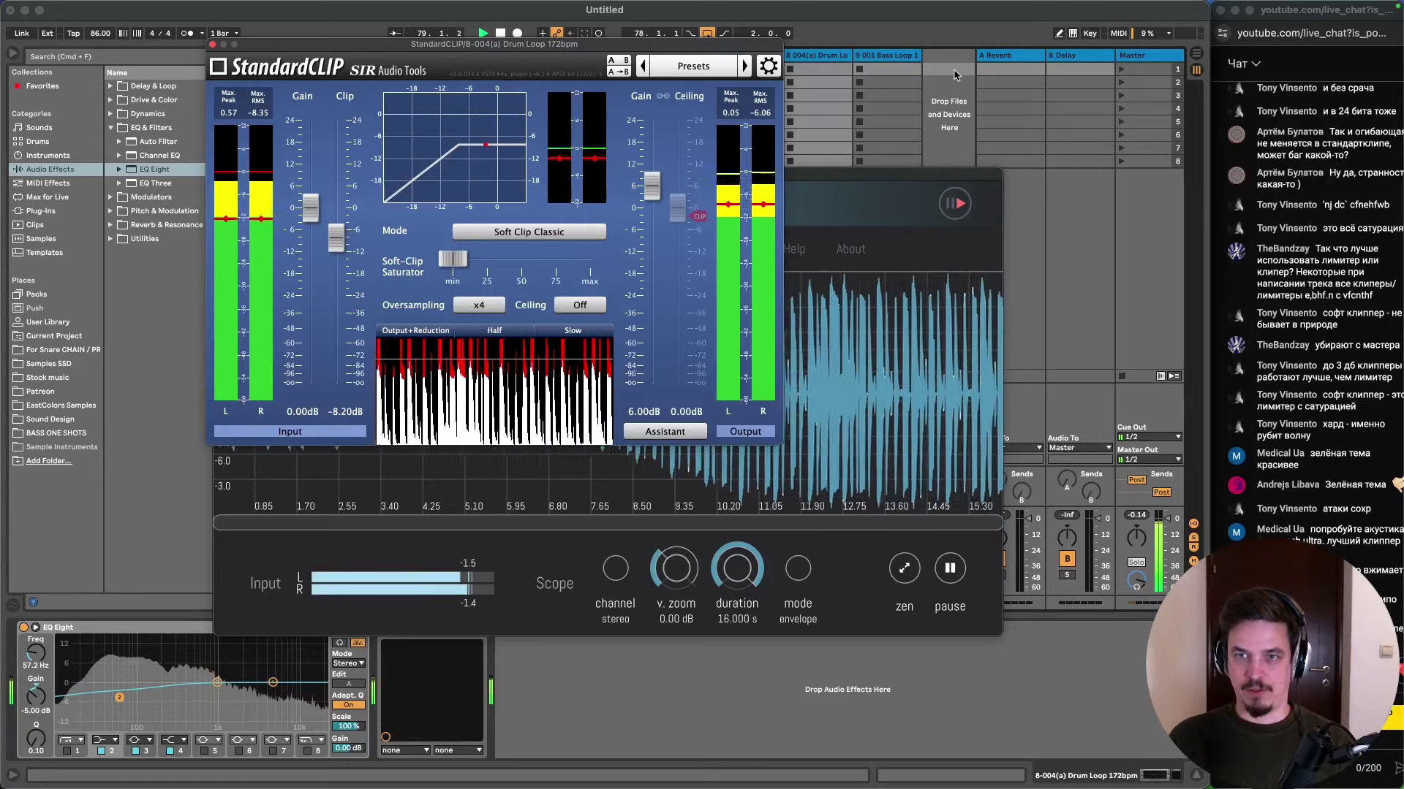
click(892, 199)
key(Tab)
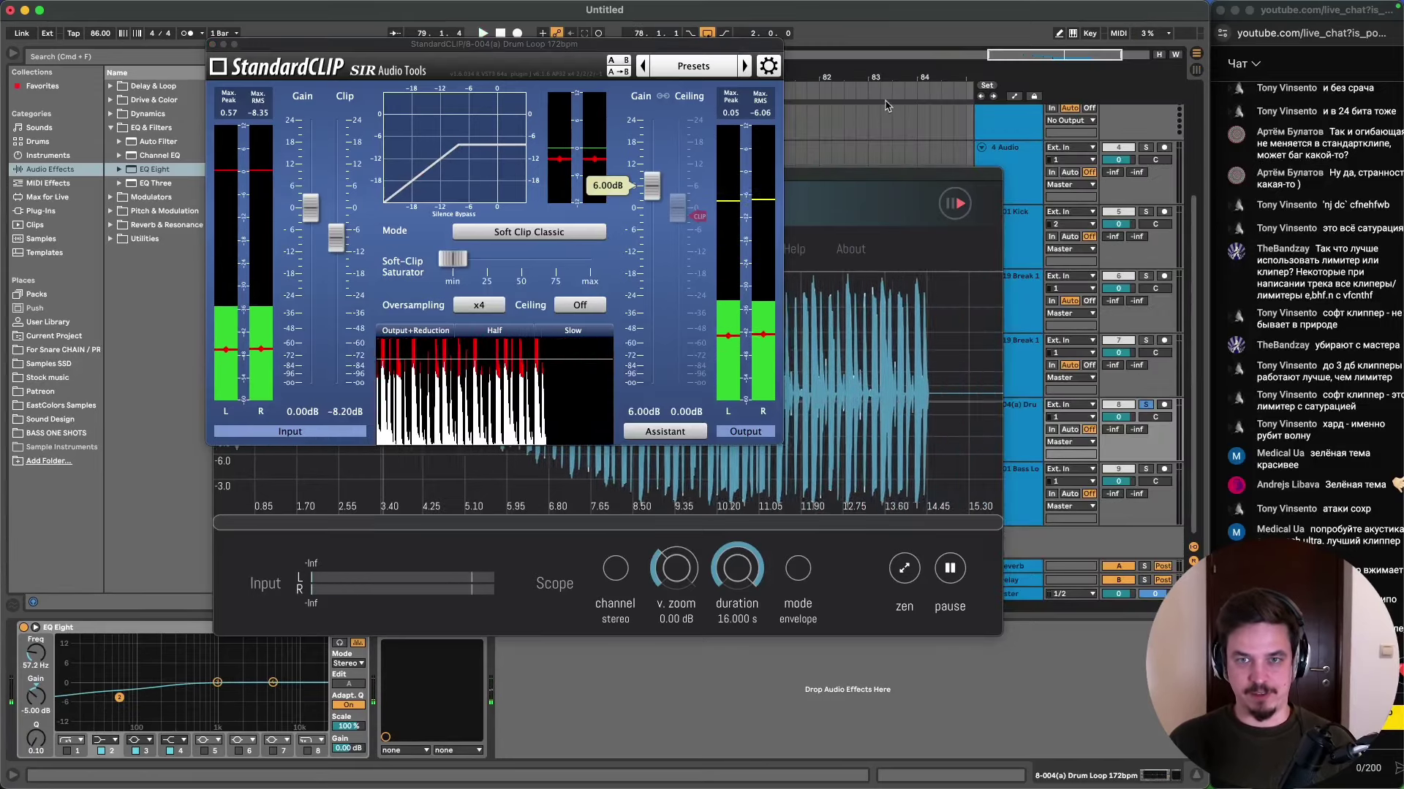
- Group StandardCLIP into an Audio Effect Rack and move EQ Eight into the rack before the clipper
click(361, 519)
click(437, 632)
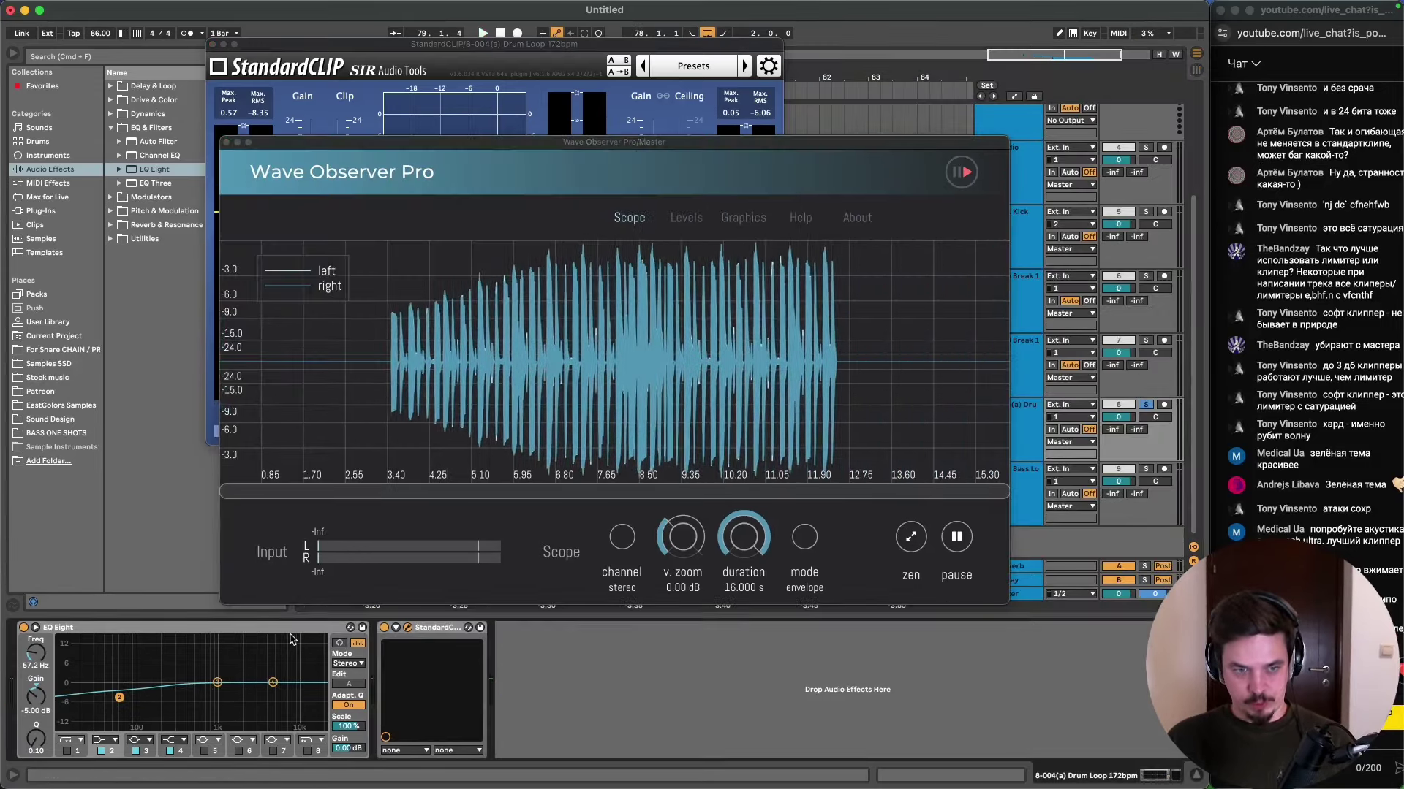
key(super+g)
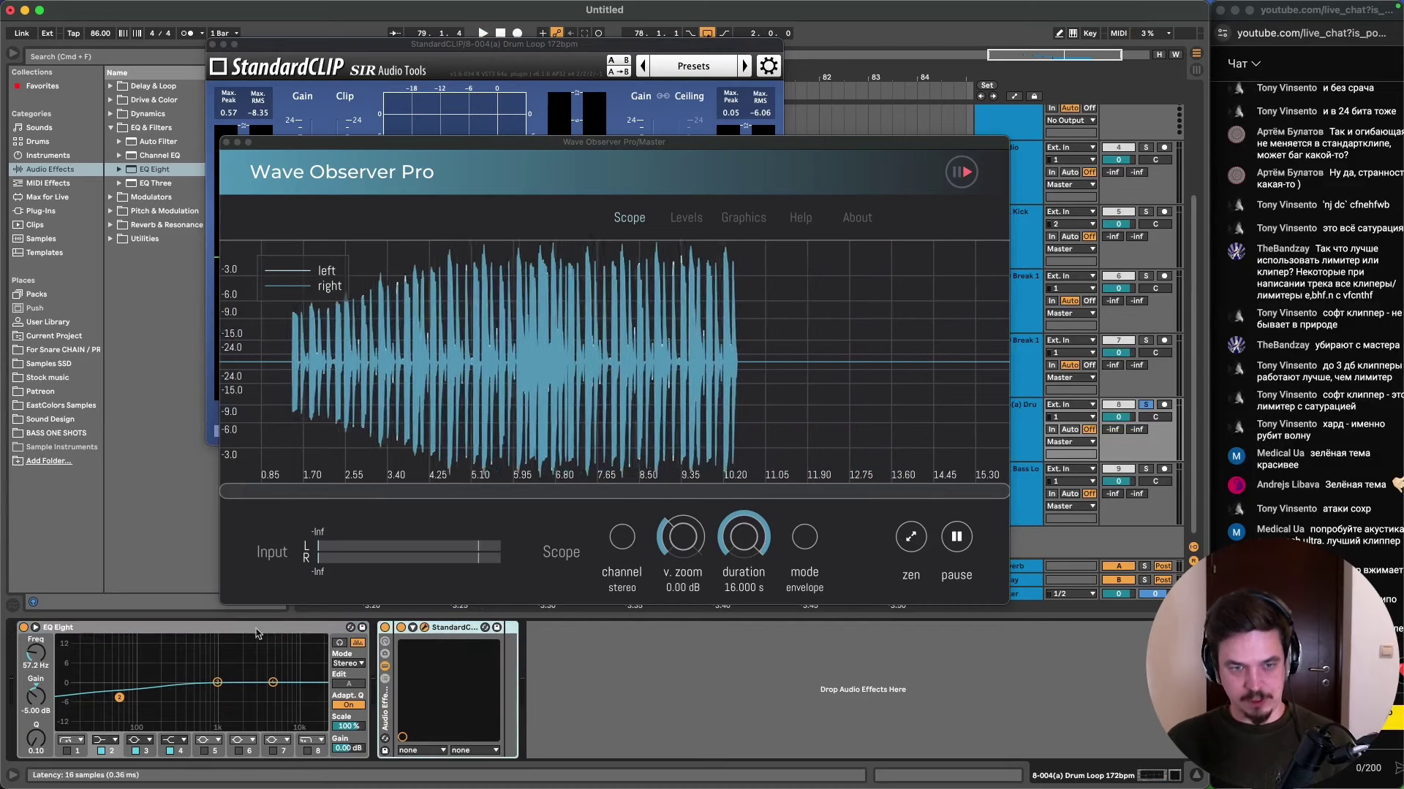
drag(278, 628, 405, 659)
- Compare the drum loop with the EQ and clipper rack bypassed and enabled, and stop playback
click(26, 629)
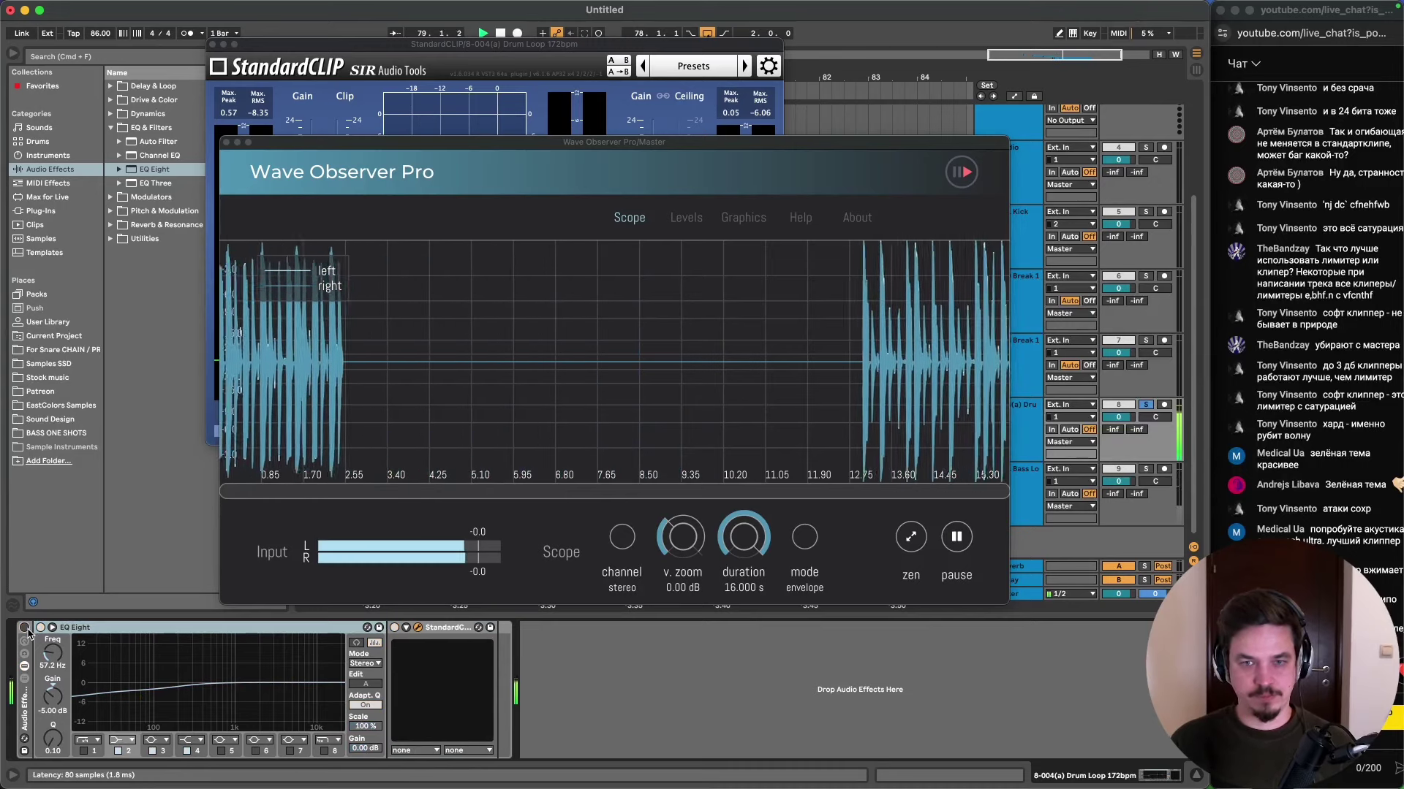
click(25, 628)
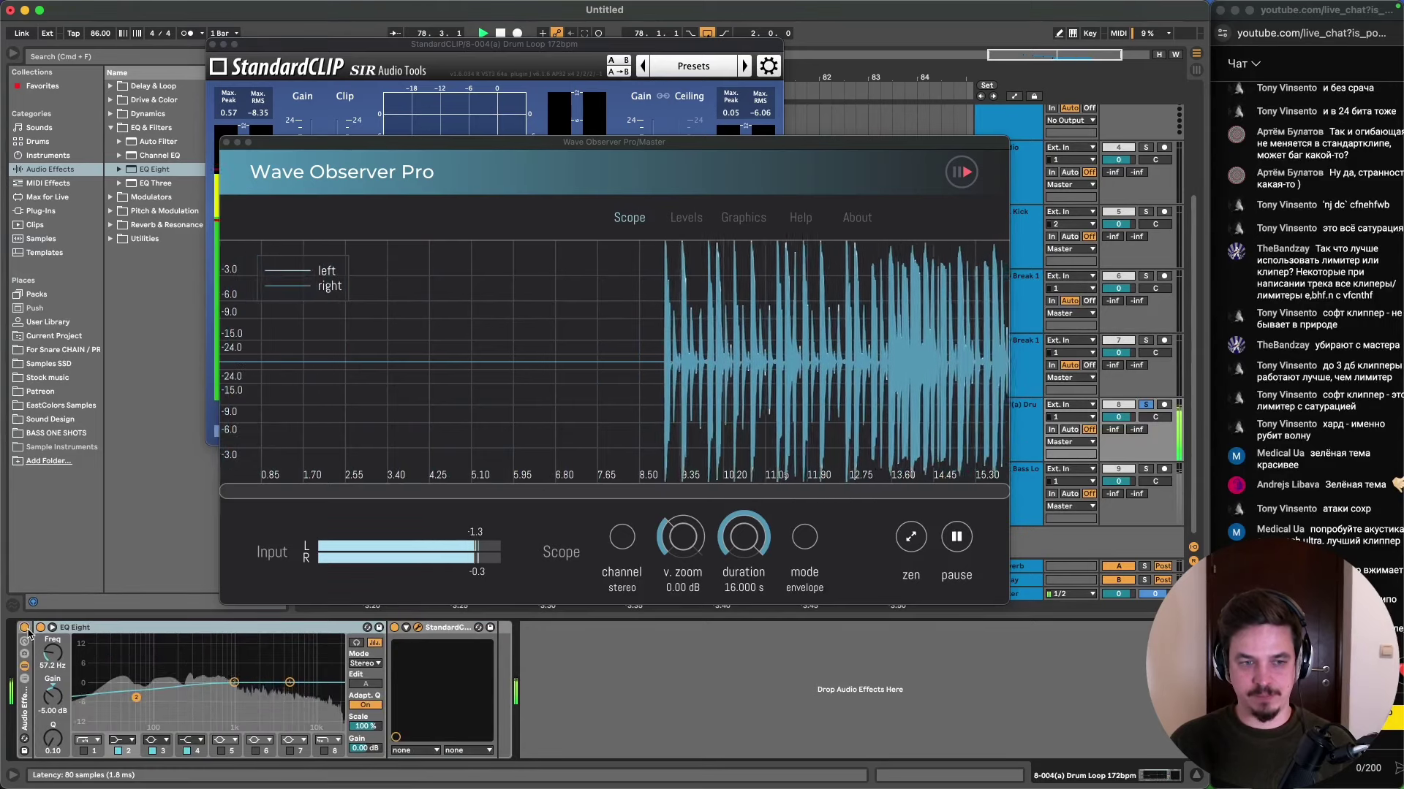
click(25, 628)
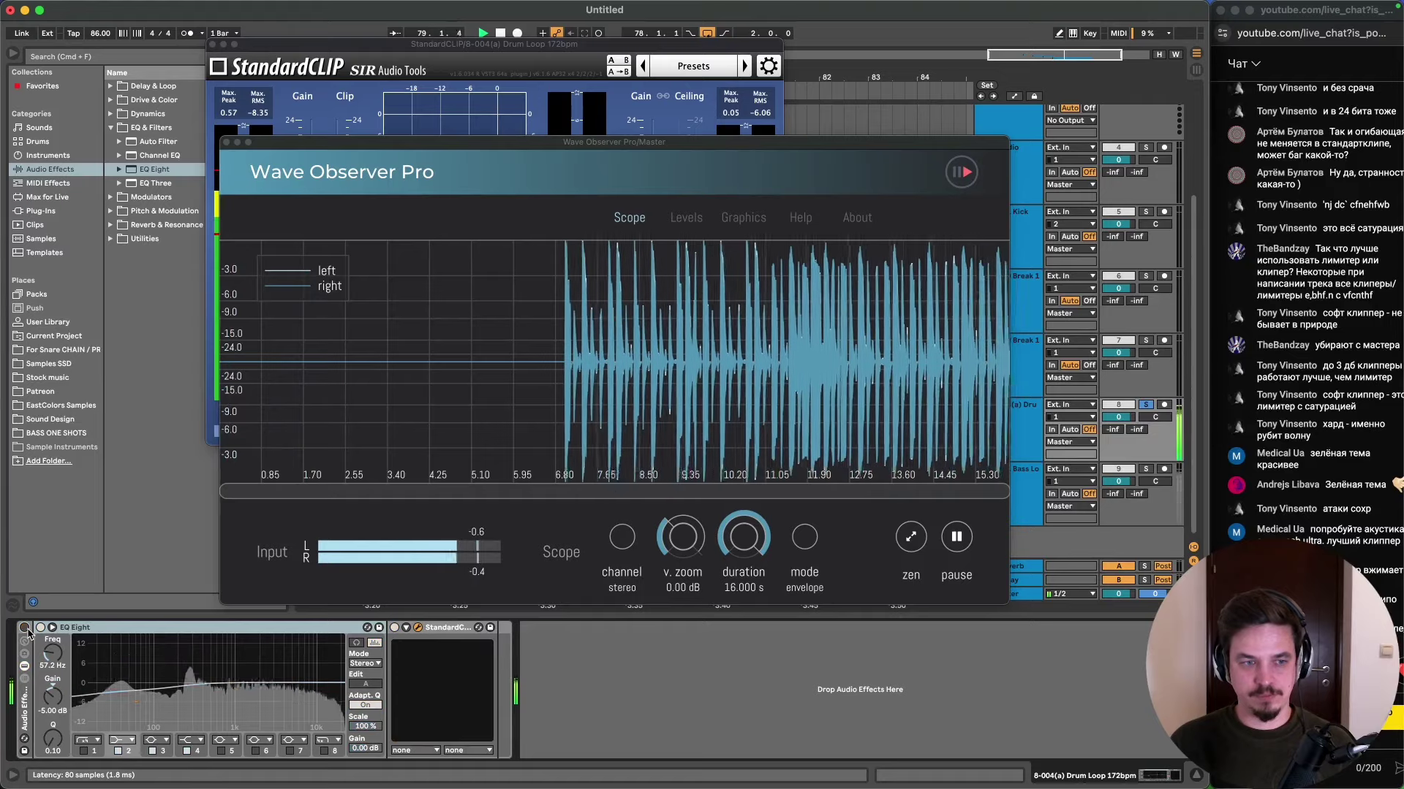
click(25, 628)
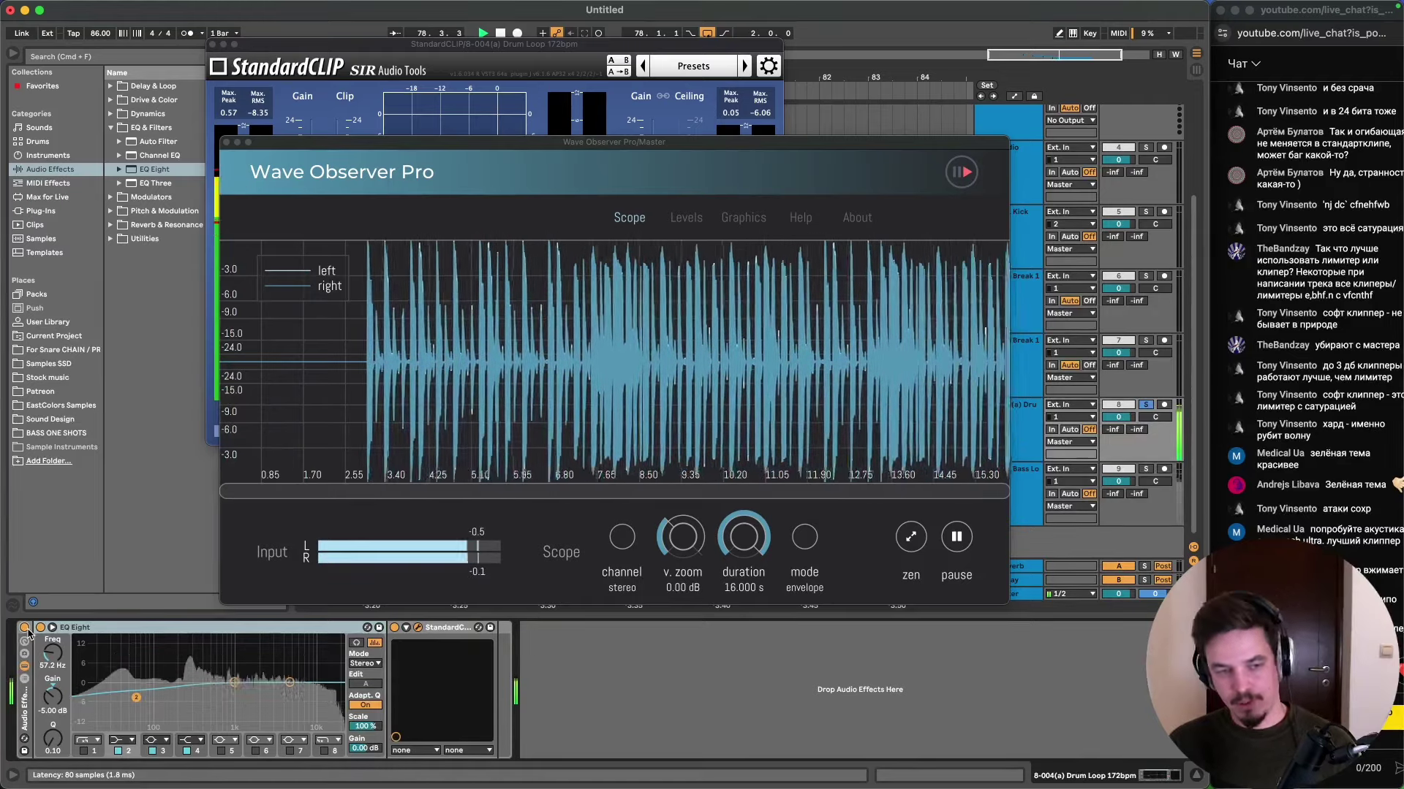
key(space)
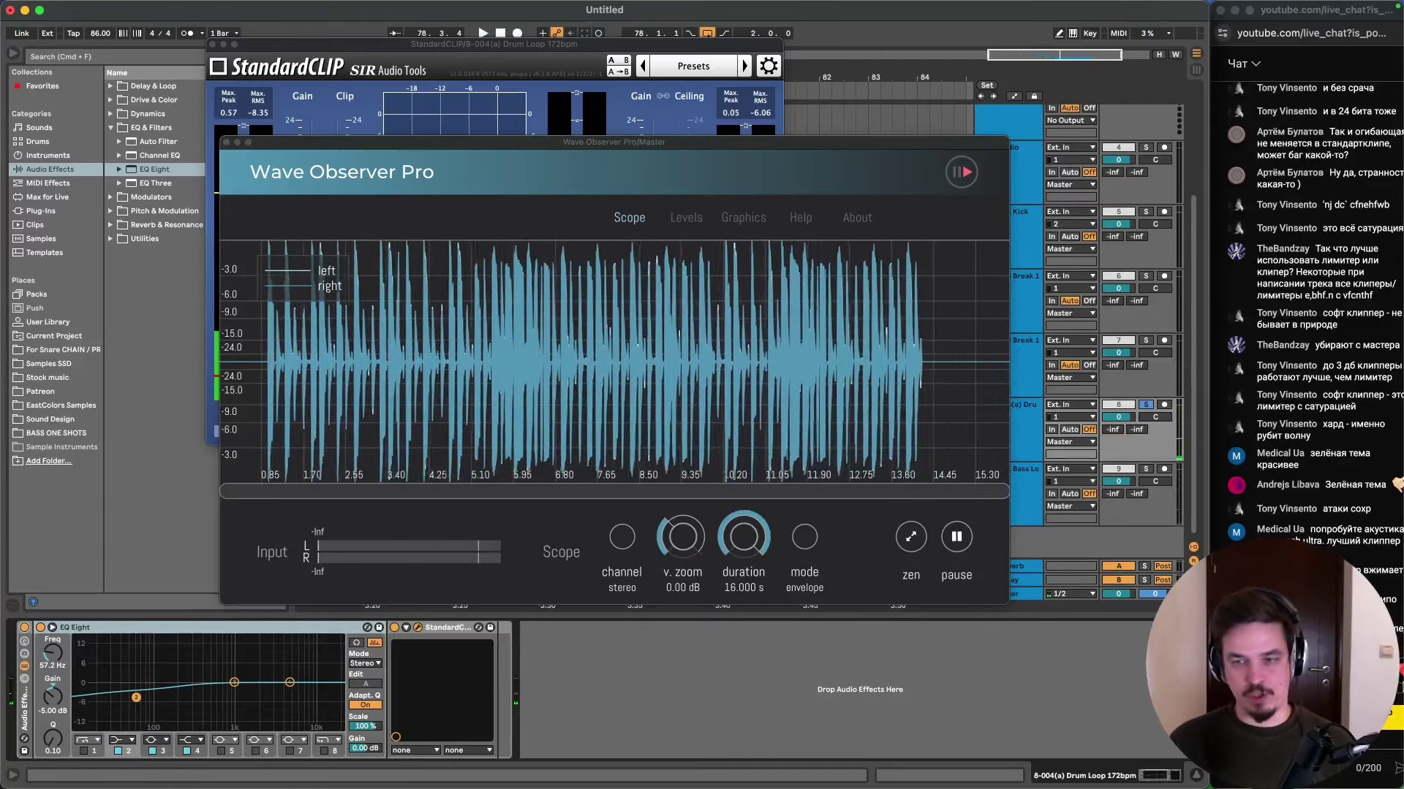
- Turn the Master volume down to -51.0 dB while the drum loop plays, and reset it to its default
drag(1119, 594, 1118, 614)
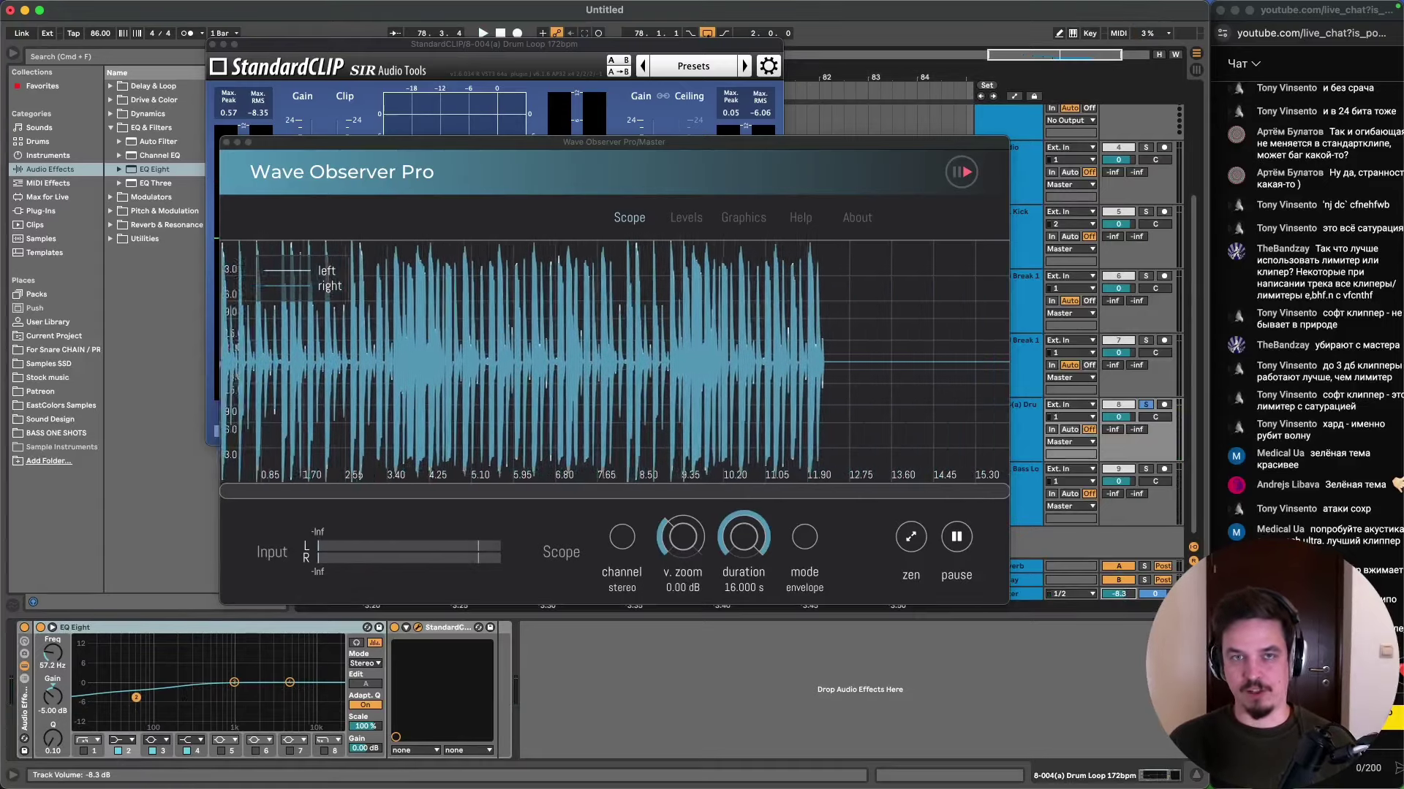
key(space)
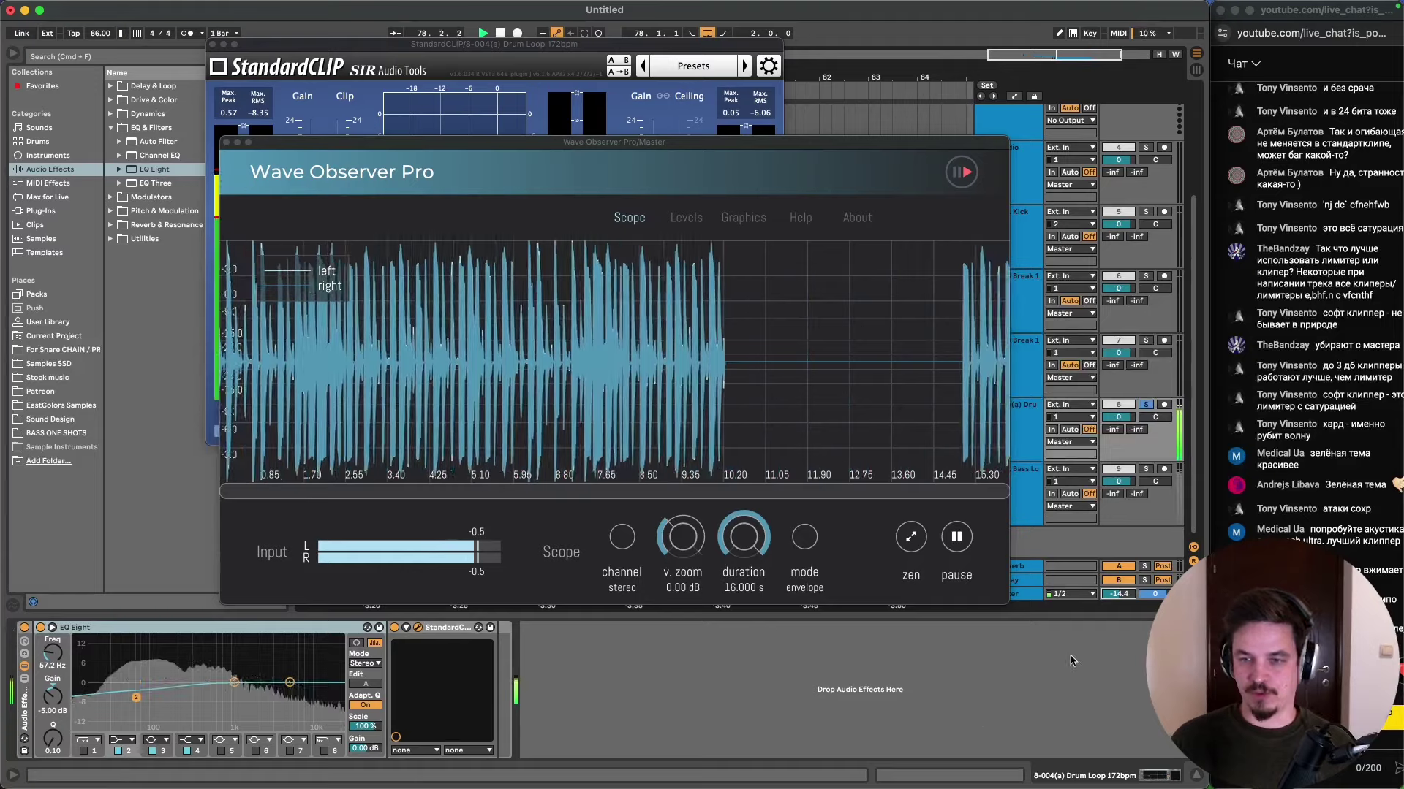
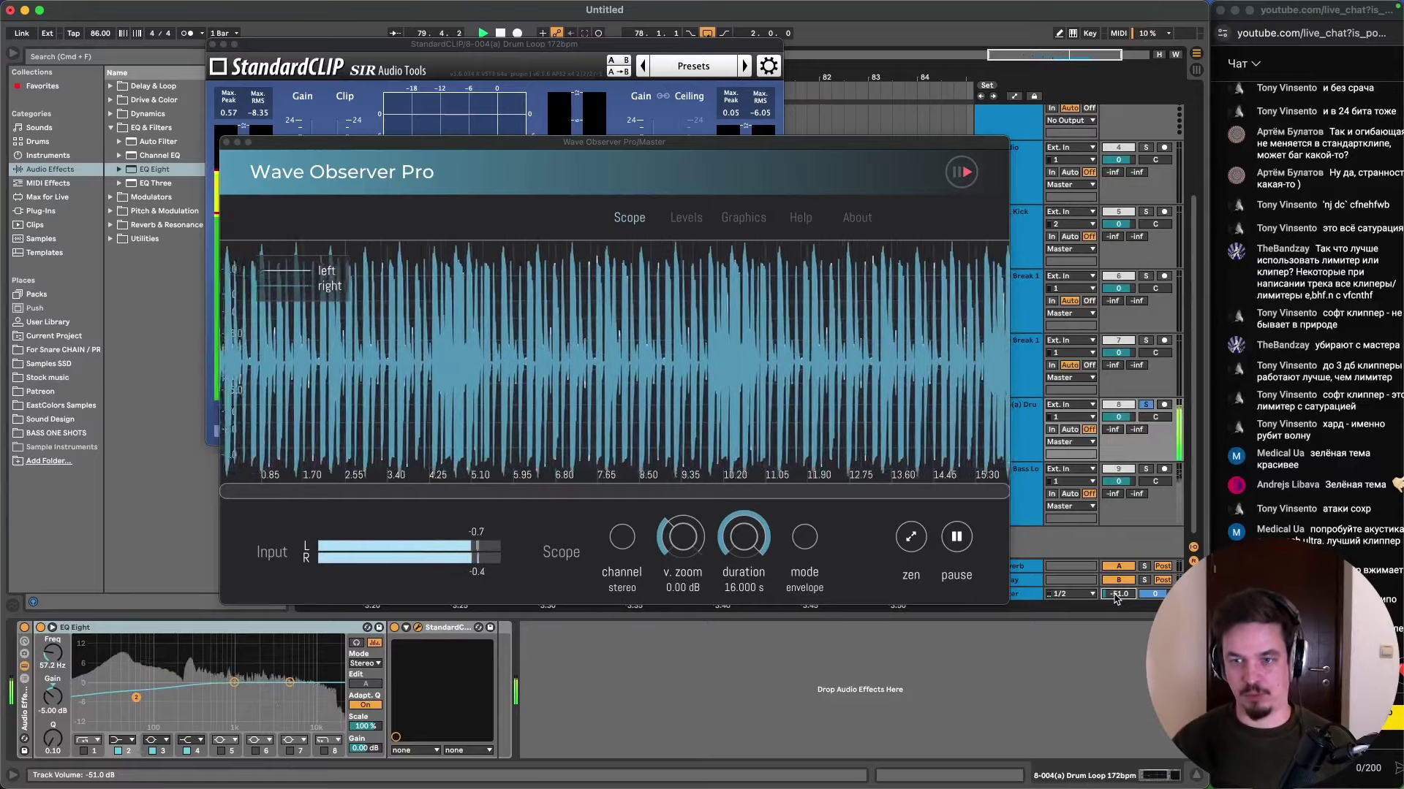
click(1116, 595)
key(Delete)
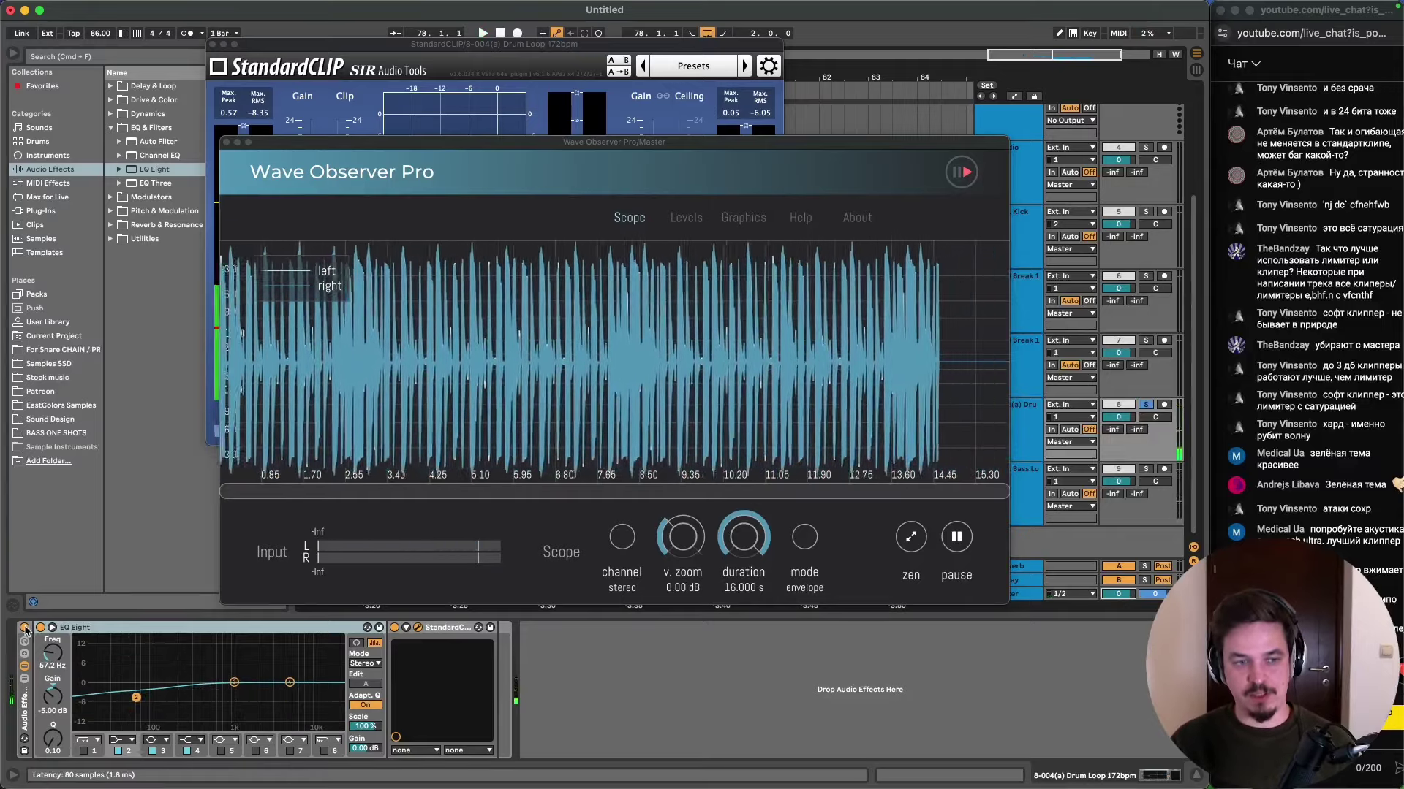
- Switch the EQ and clipper rack off and on during playback once more, and leave it bypassed
click(24, 627)
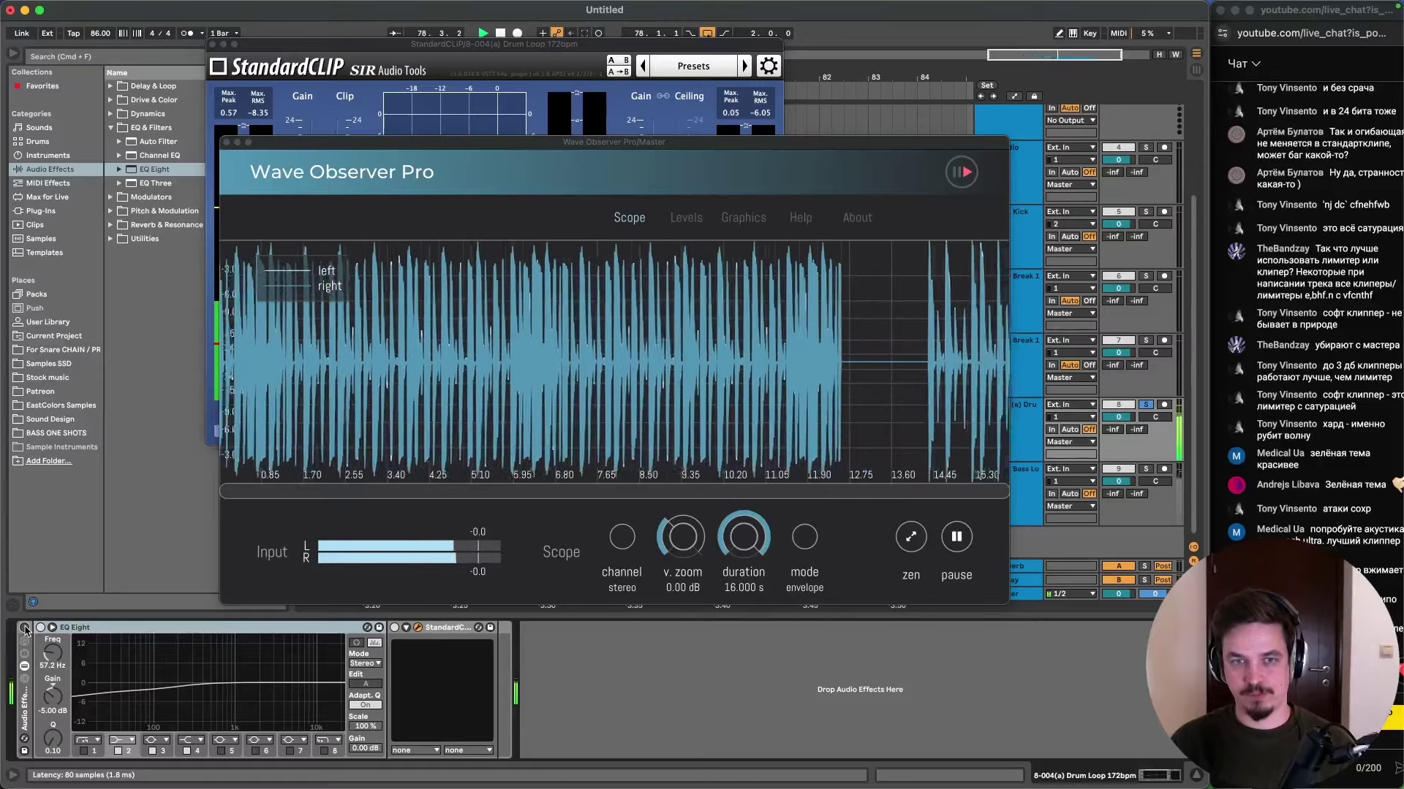
click(24, 627)
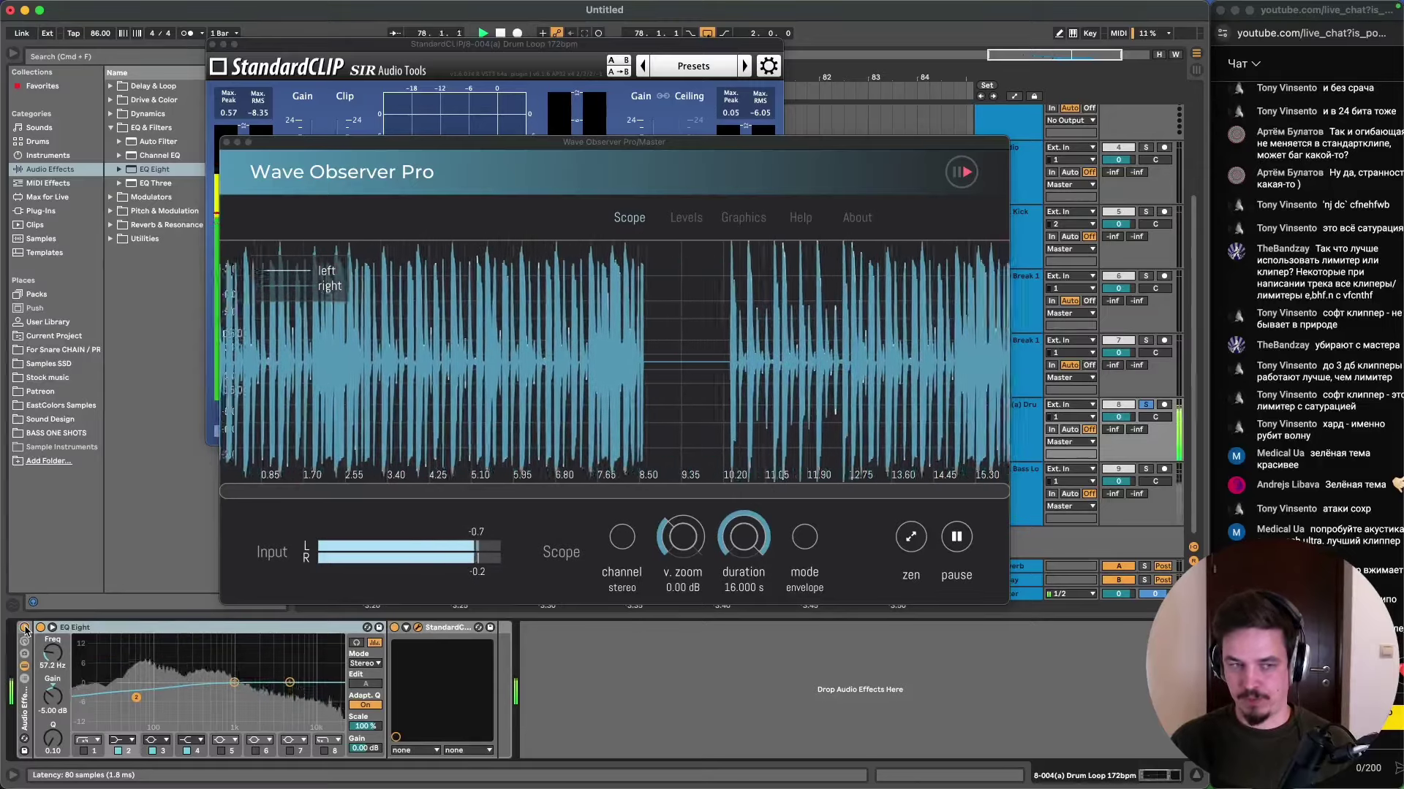
click(24, 627)
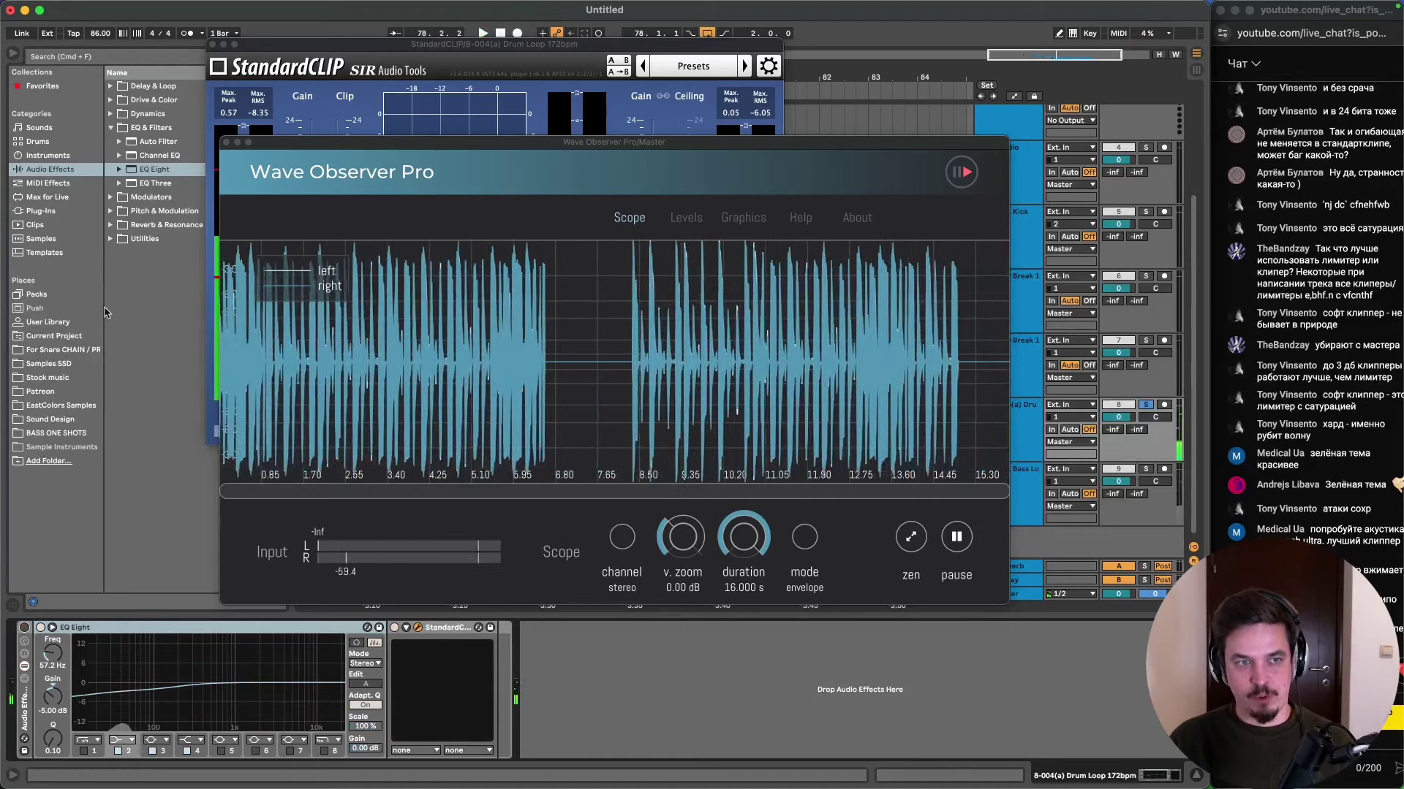
click(433, 51)
mouse_move(338, 260)
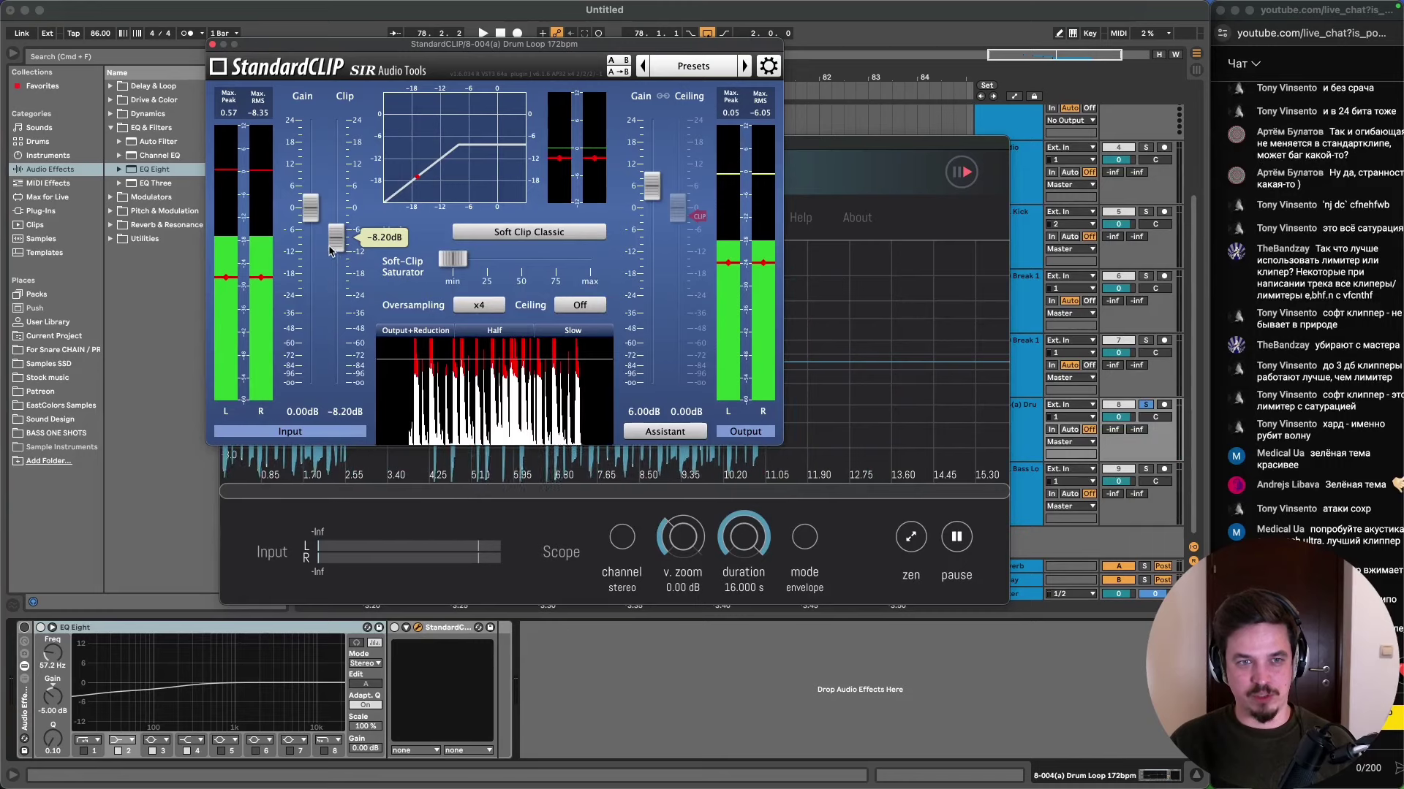
click(136, 290)
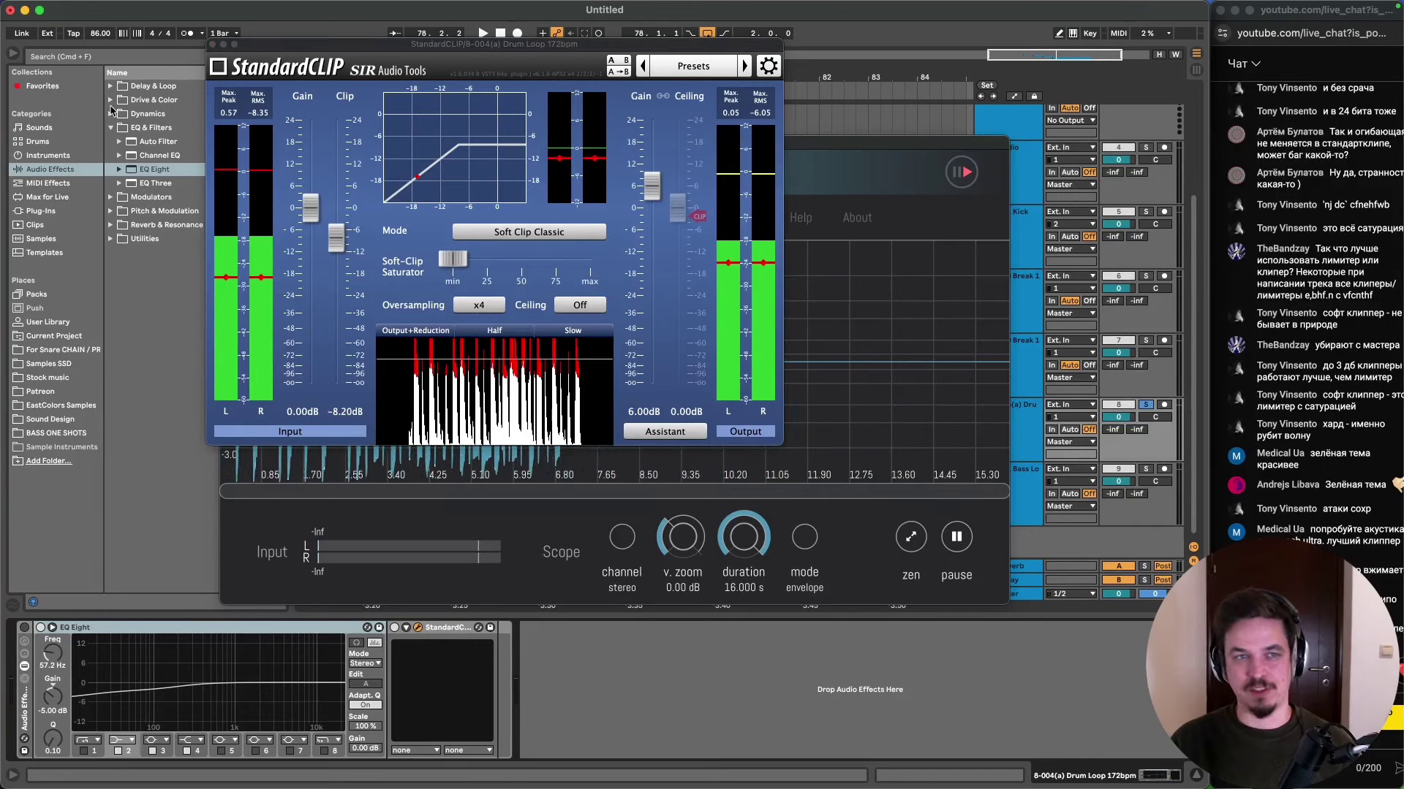
click(111, 115)
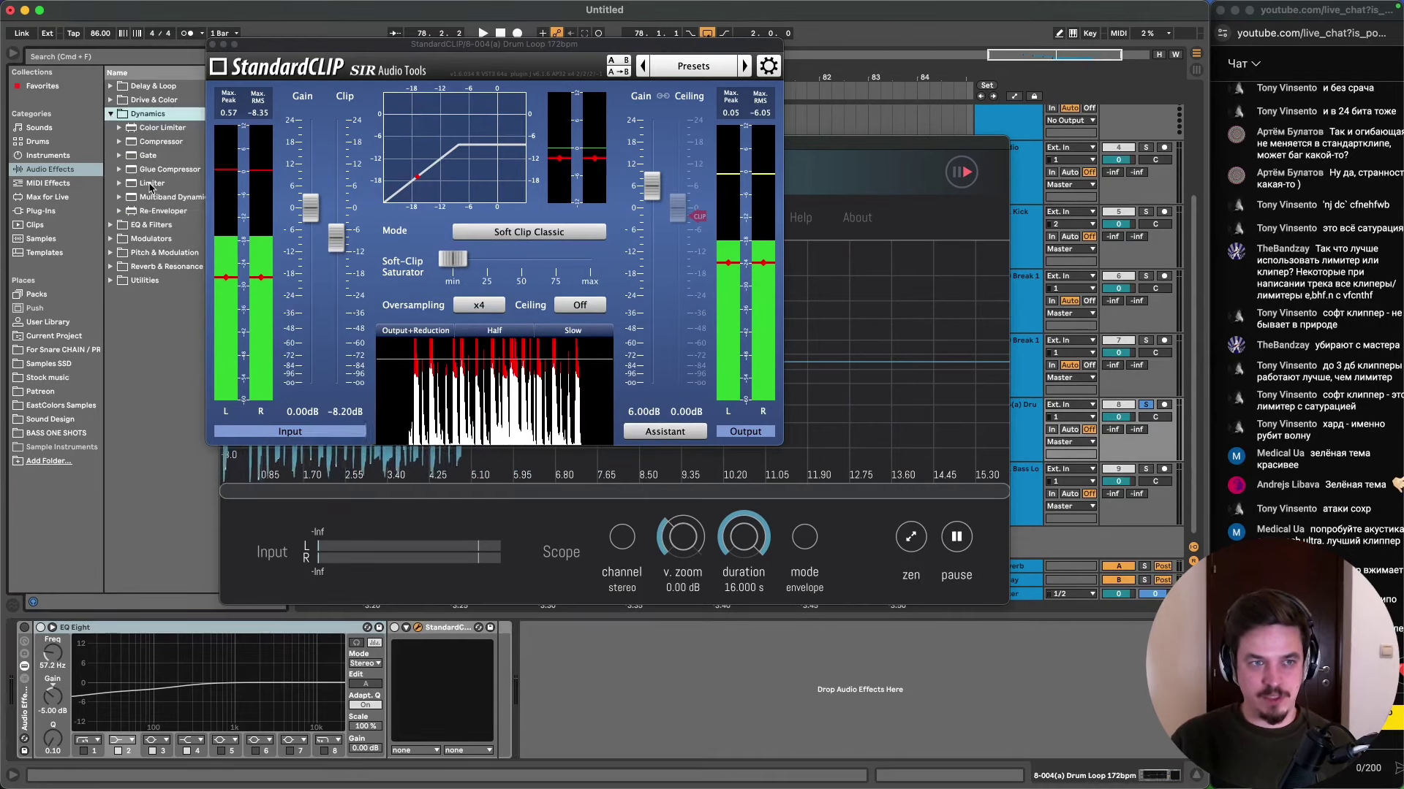
mouse_move(150, 185)
mouse_down()
mouse_move(752, 773)
mouse_move(553, 636)
mouse_up()
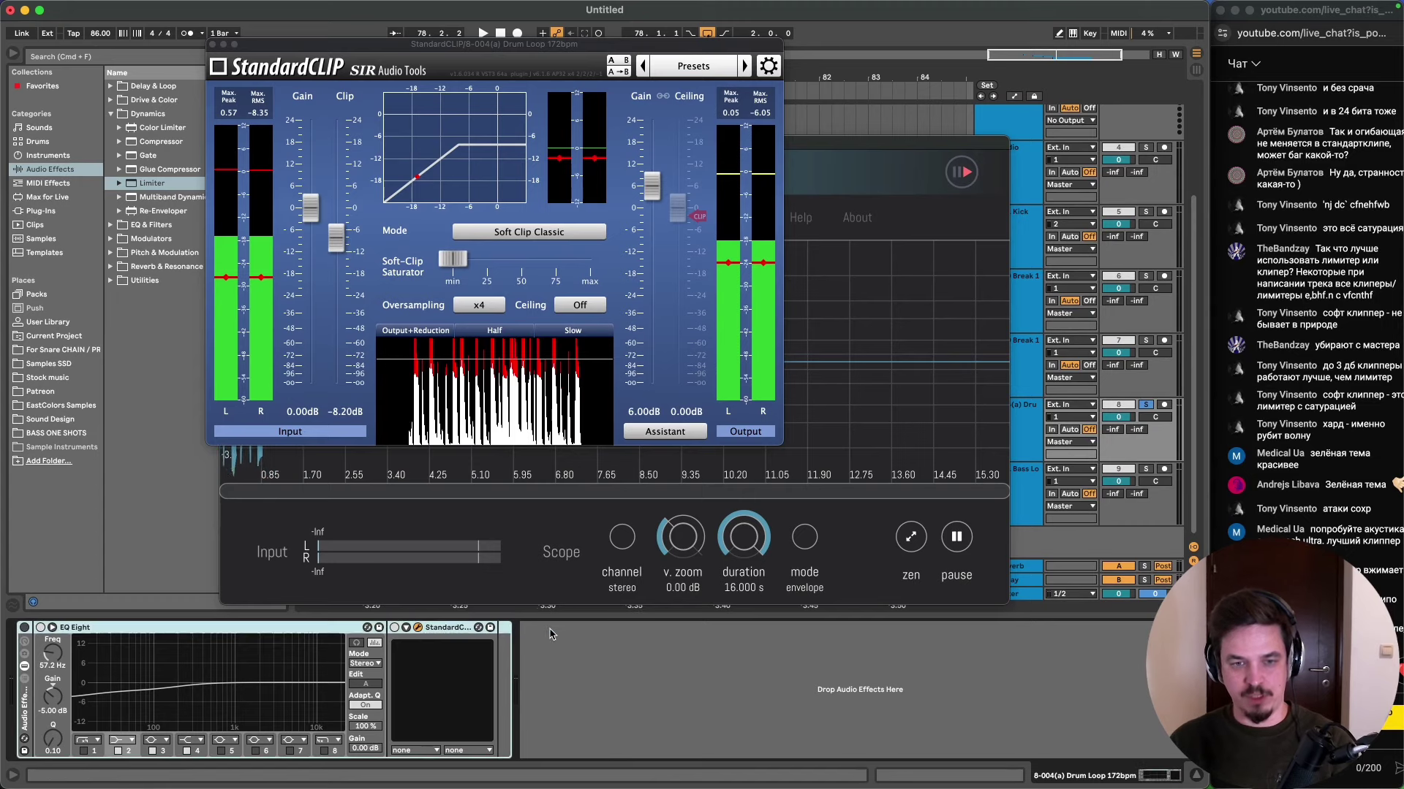
- Insert iZotope's Ozone 9 Maximizer (VST3) after the bypassed rack on the drum loop track
click(55, 212)
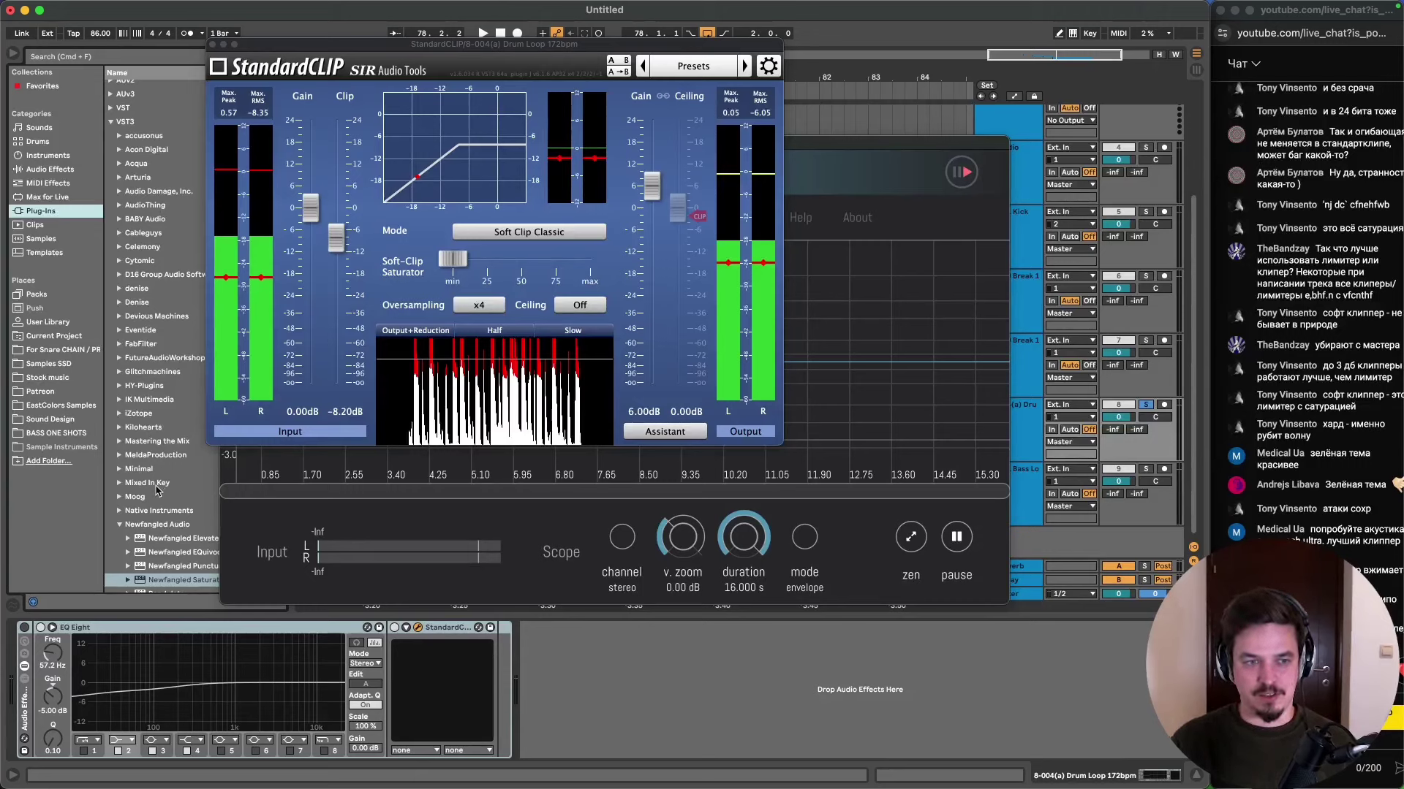
click(116, 526)
click(119, 414)
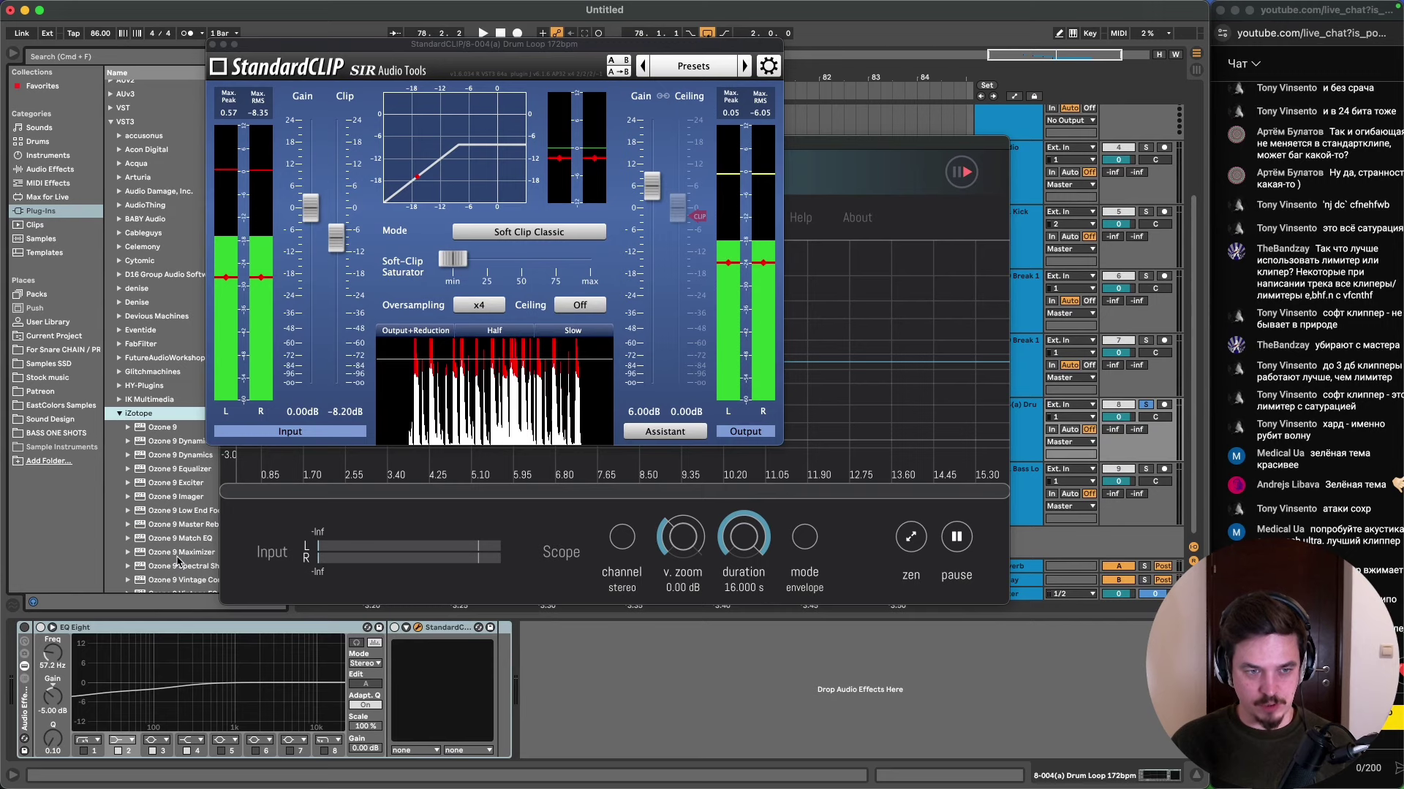
mouse_move(178, 554)
mouse_down()
mouse_move(621, 773)
mouse_move(613, 697)
mouse_up()
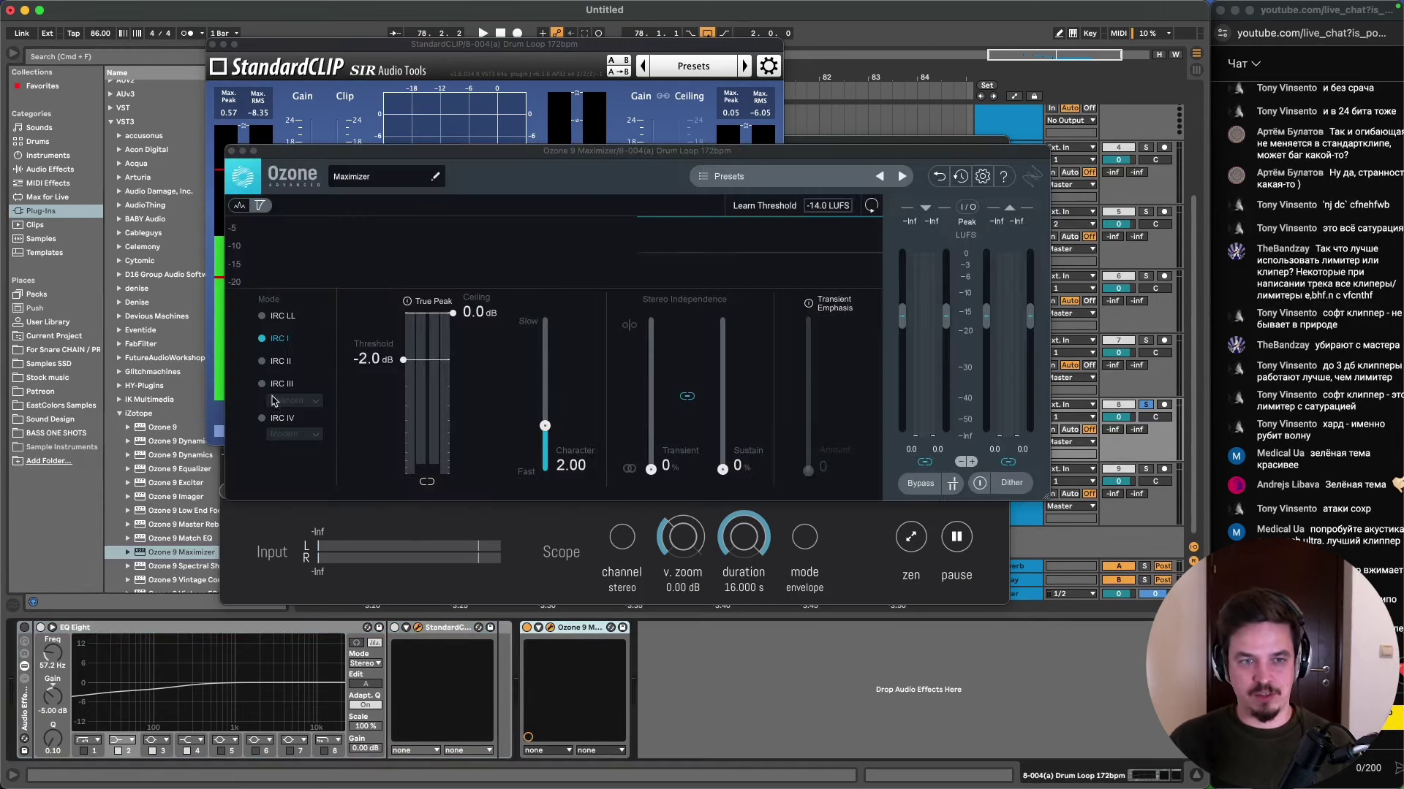
- Set the Maximizer to IRC IV, Character 1.15 and Threshold -6.1 dB while the drum loop plays, and close its window
click(276, 415)
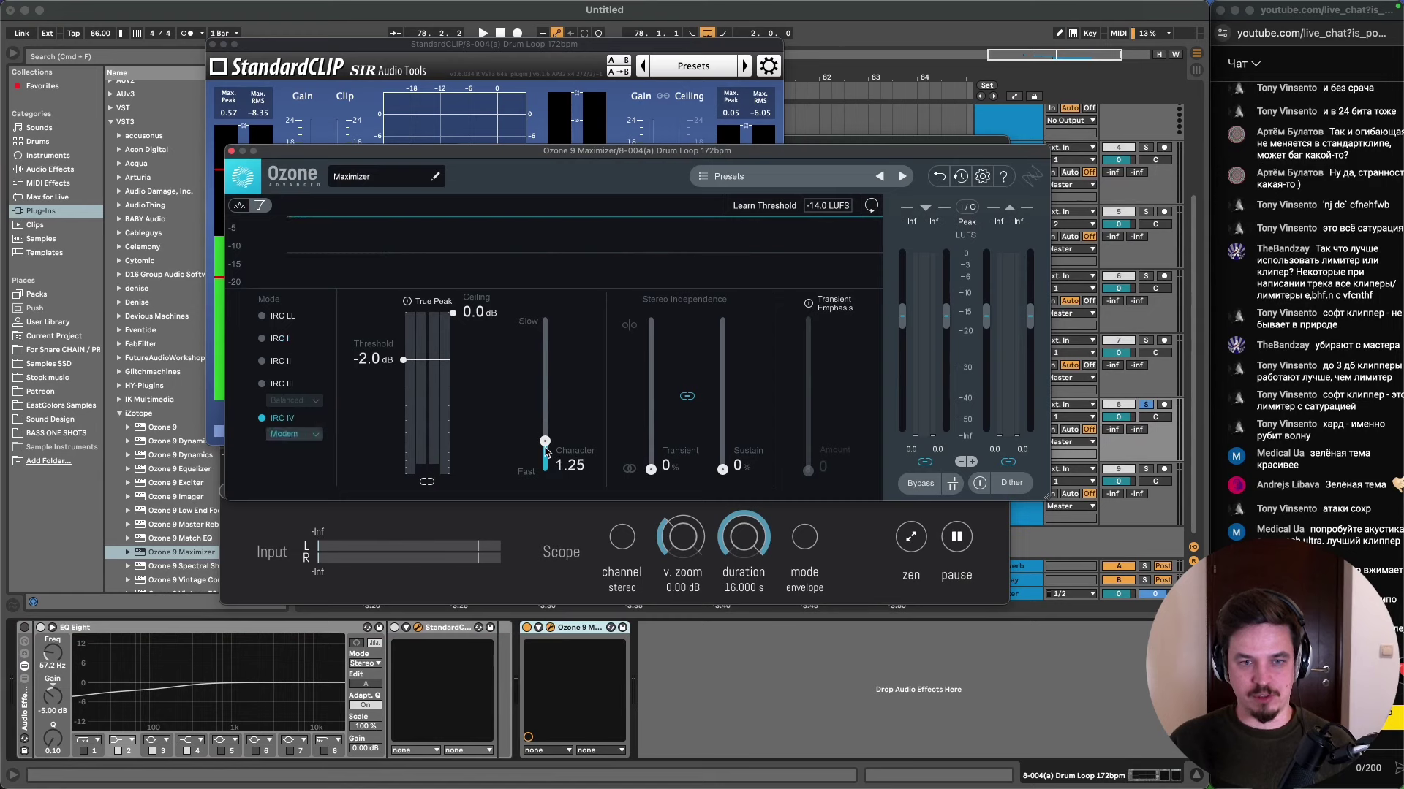
key(space)
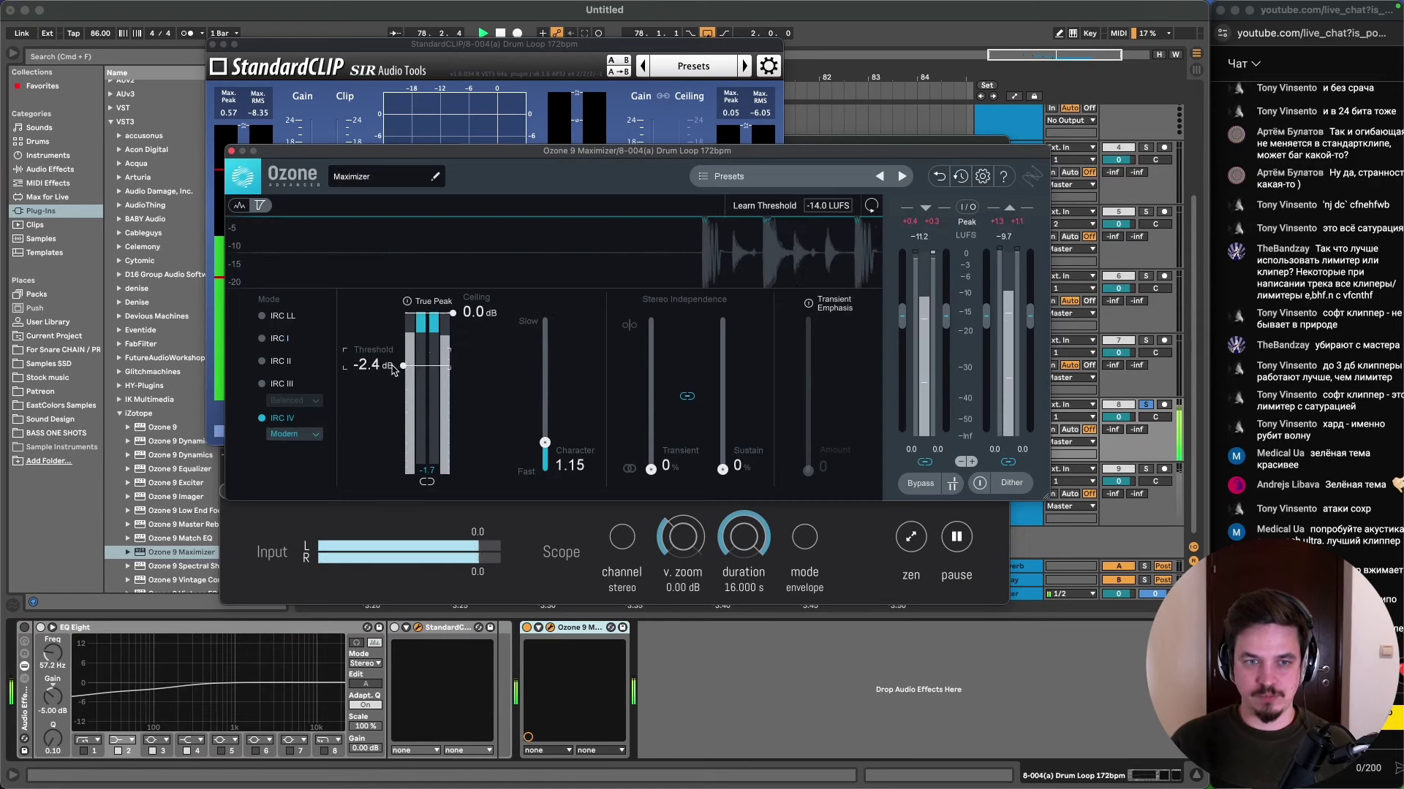
scroll(389, 417, down, 3)
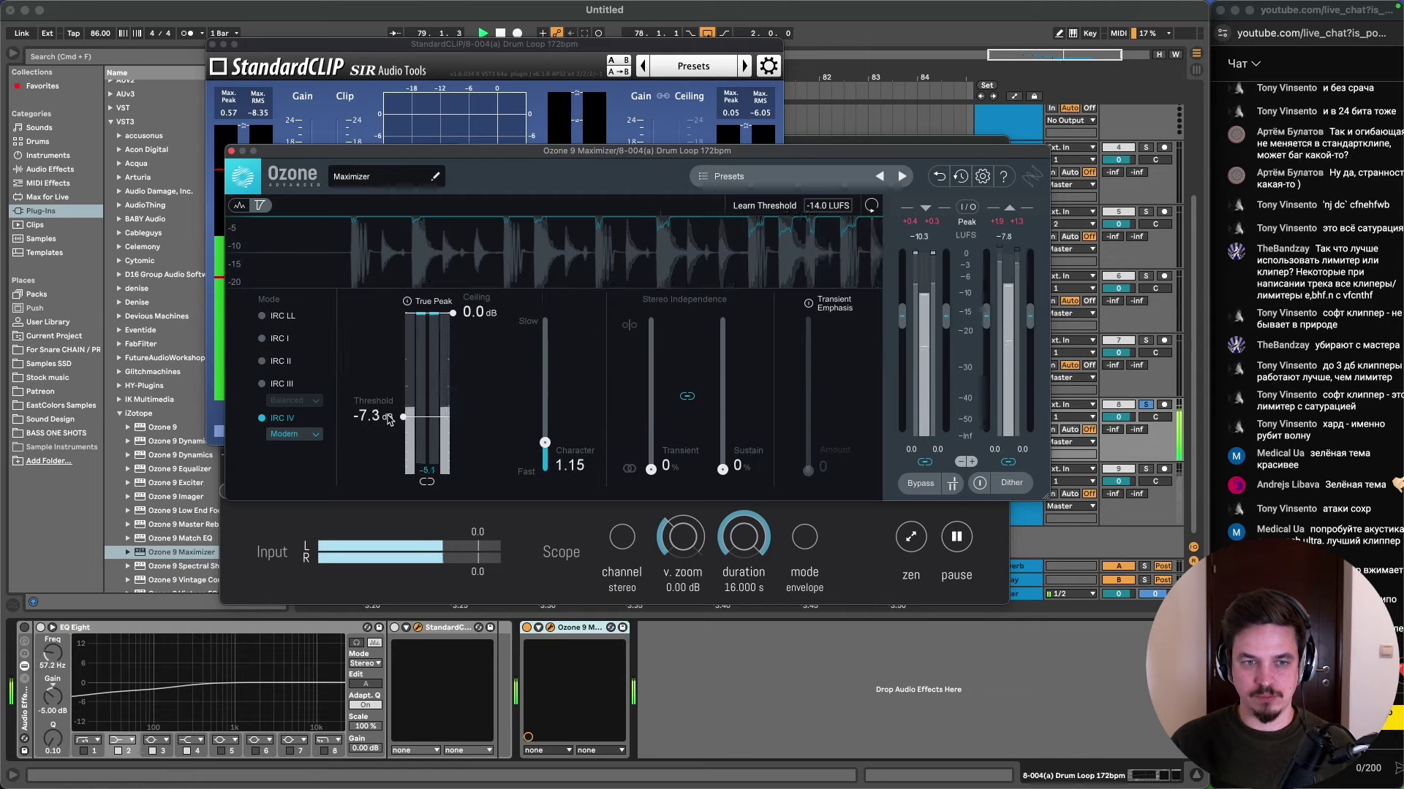
scroll(389, 417, up, 4)
scroll(390, 417, up, 3)
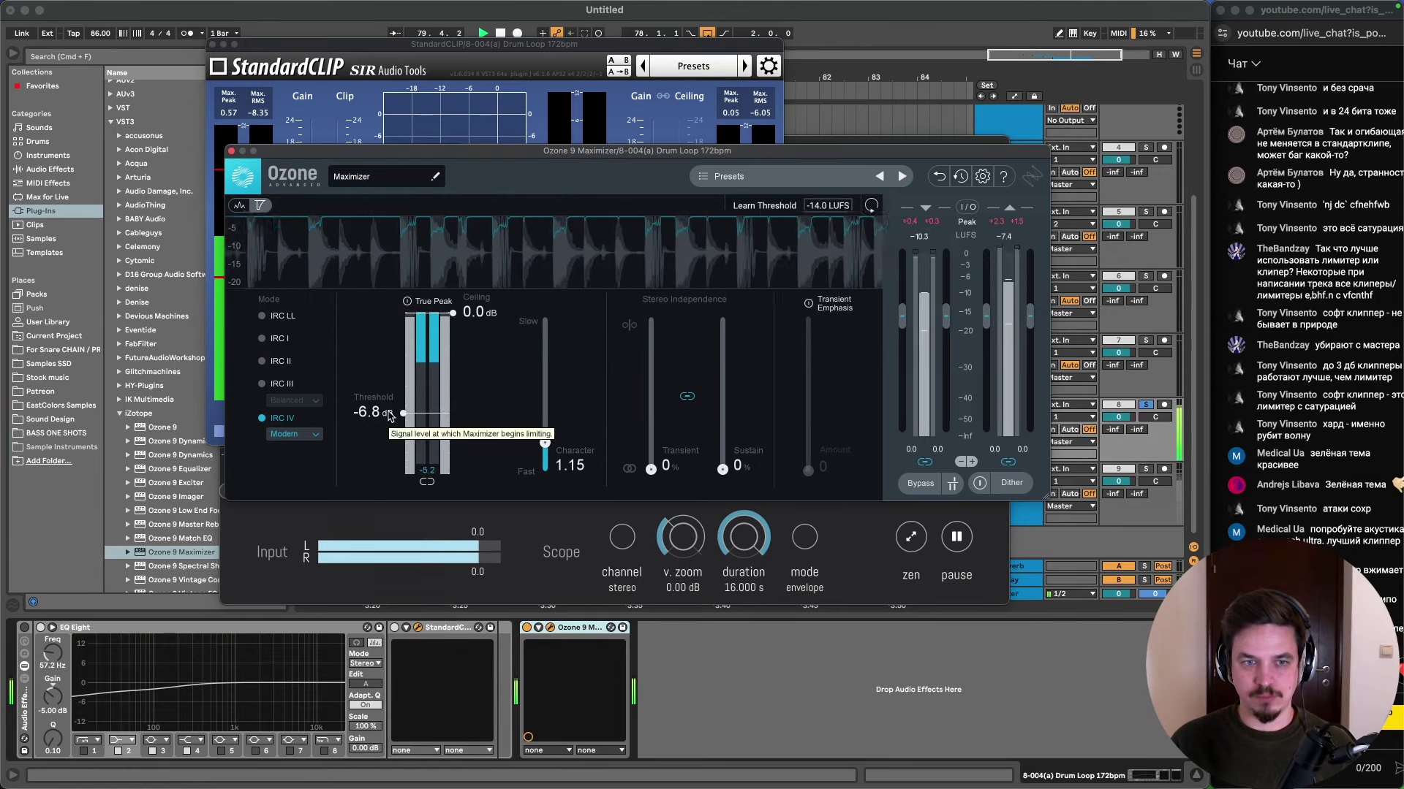
scroll(389, 413, up, 5)
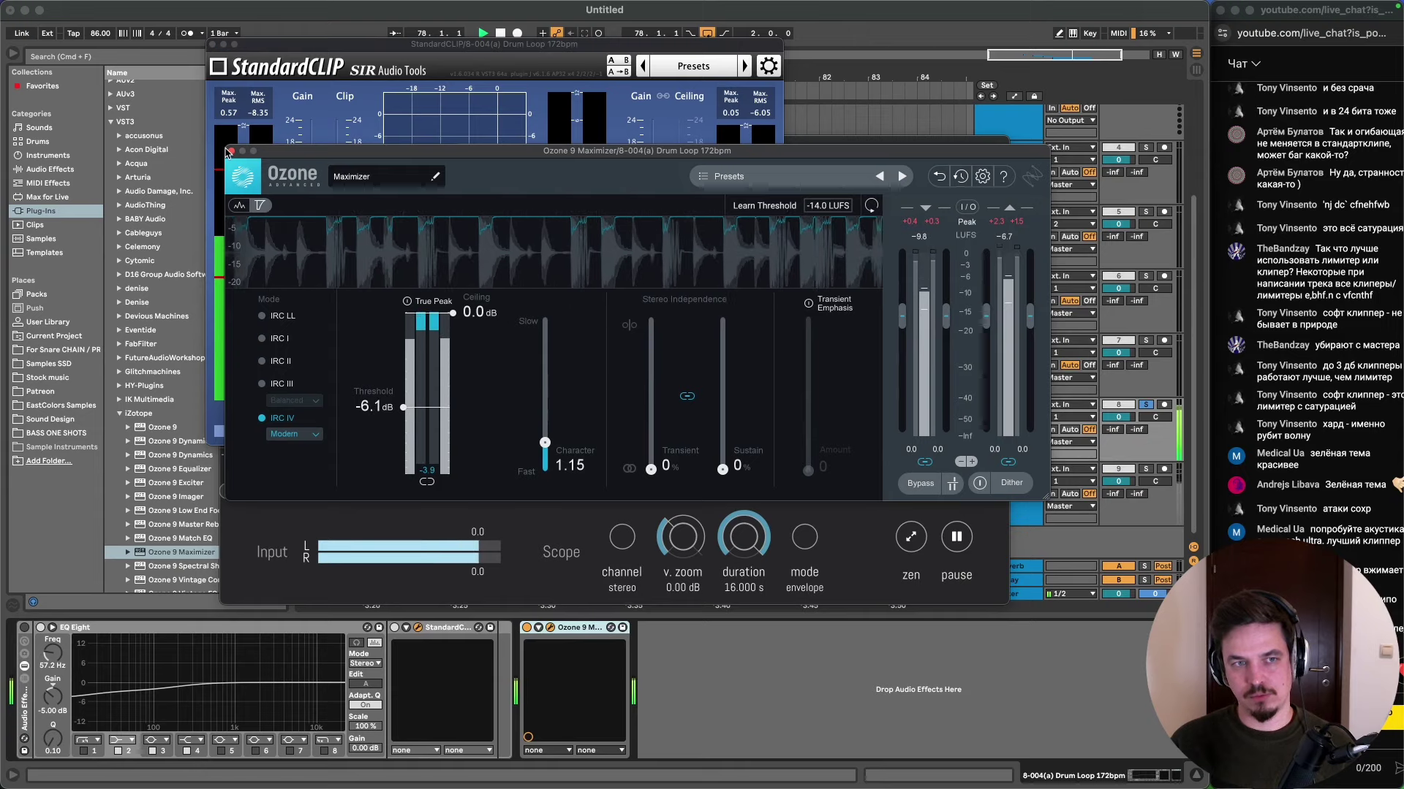
key(super+w)
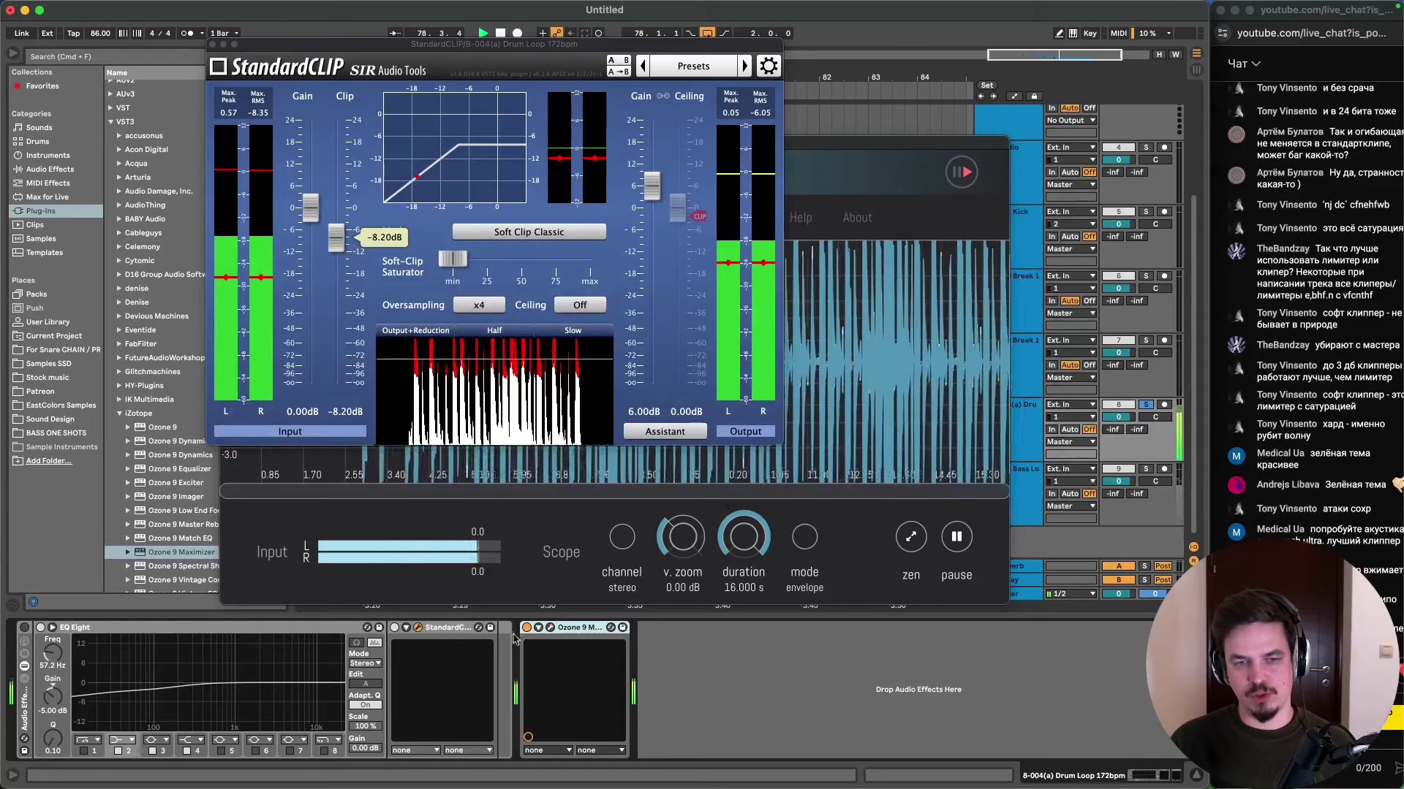
- Collapse the rack and compare the drum loop through the clipper rack and the Ozone 9 Maximizer in turn
key(Delete)
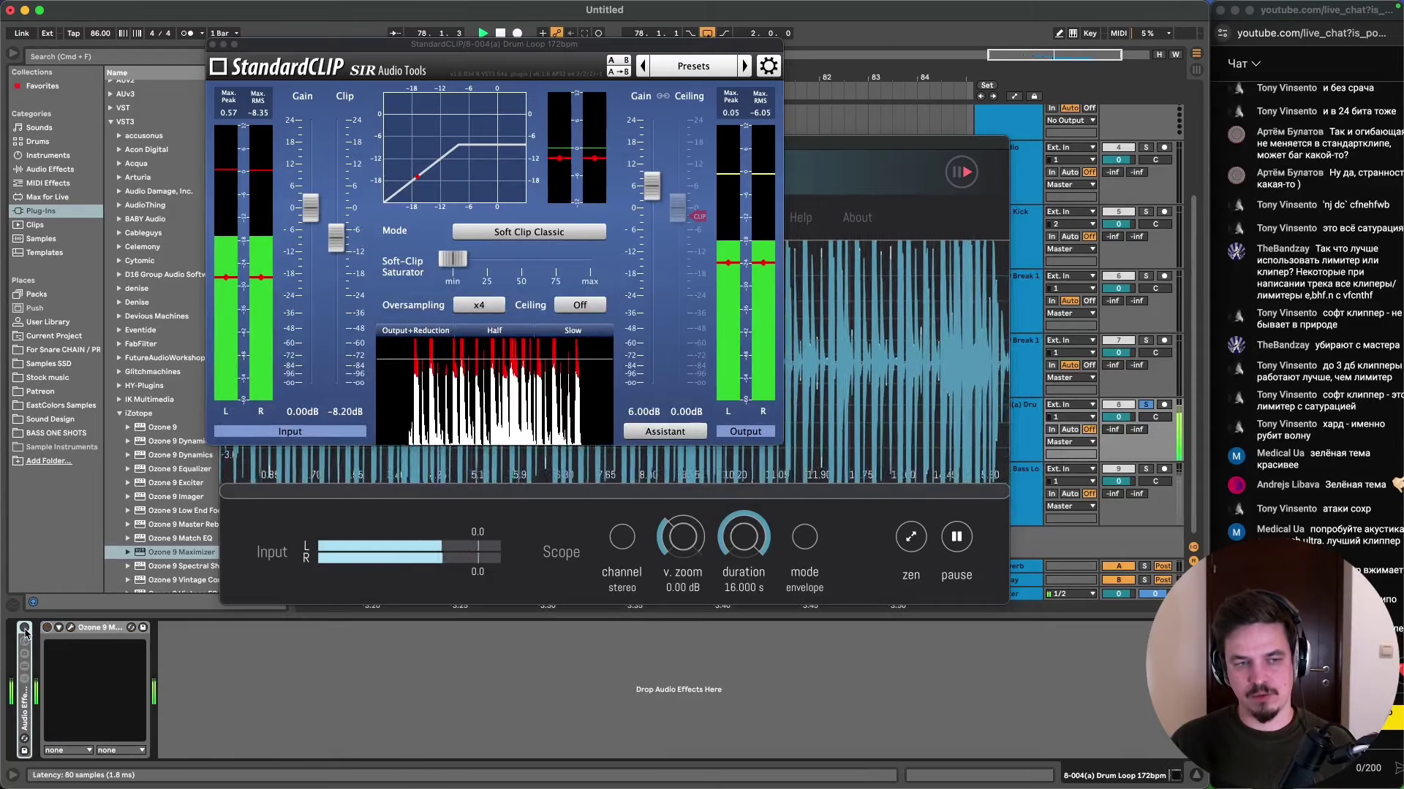
click(47, 628)
click(46, 627)
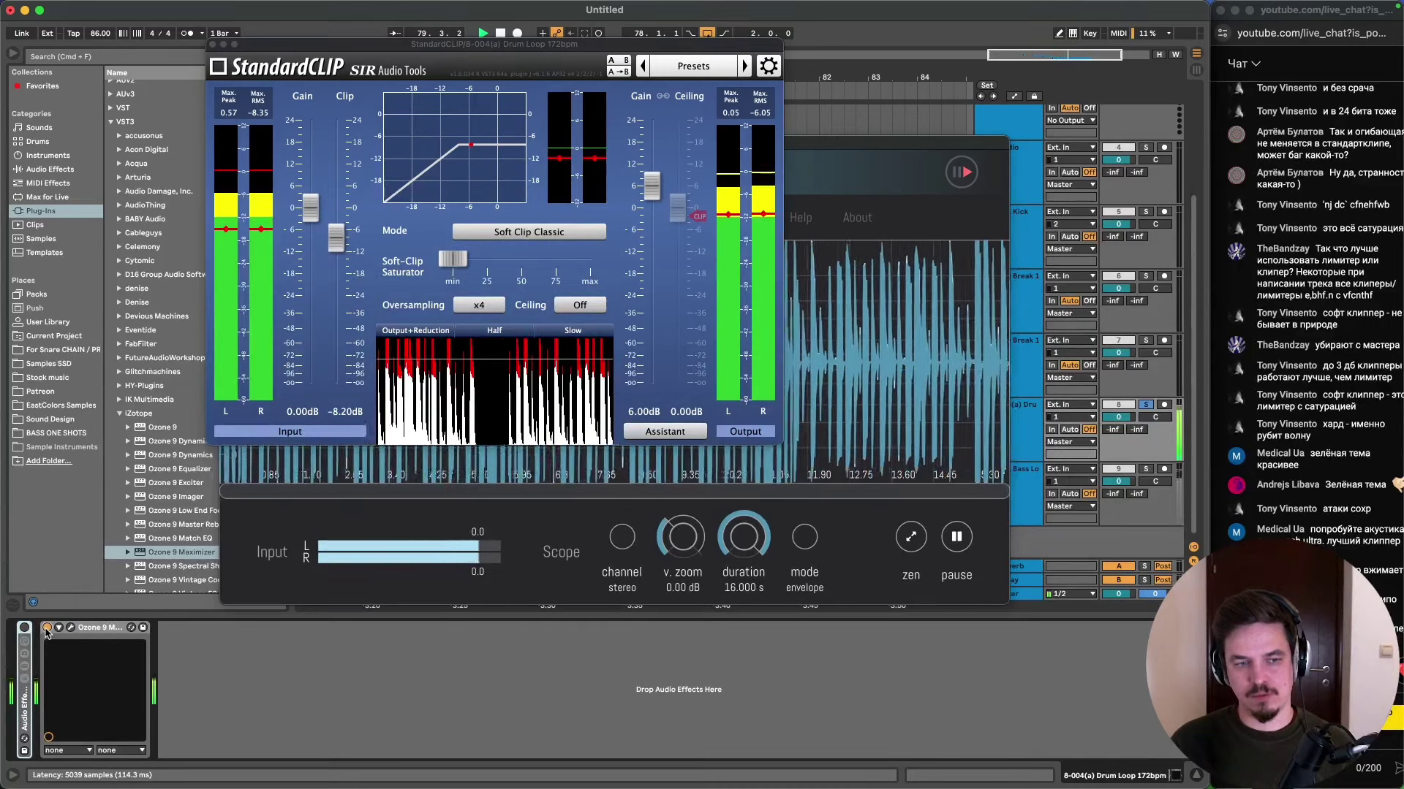
click(47, 627)
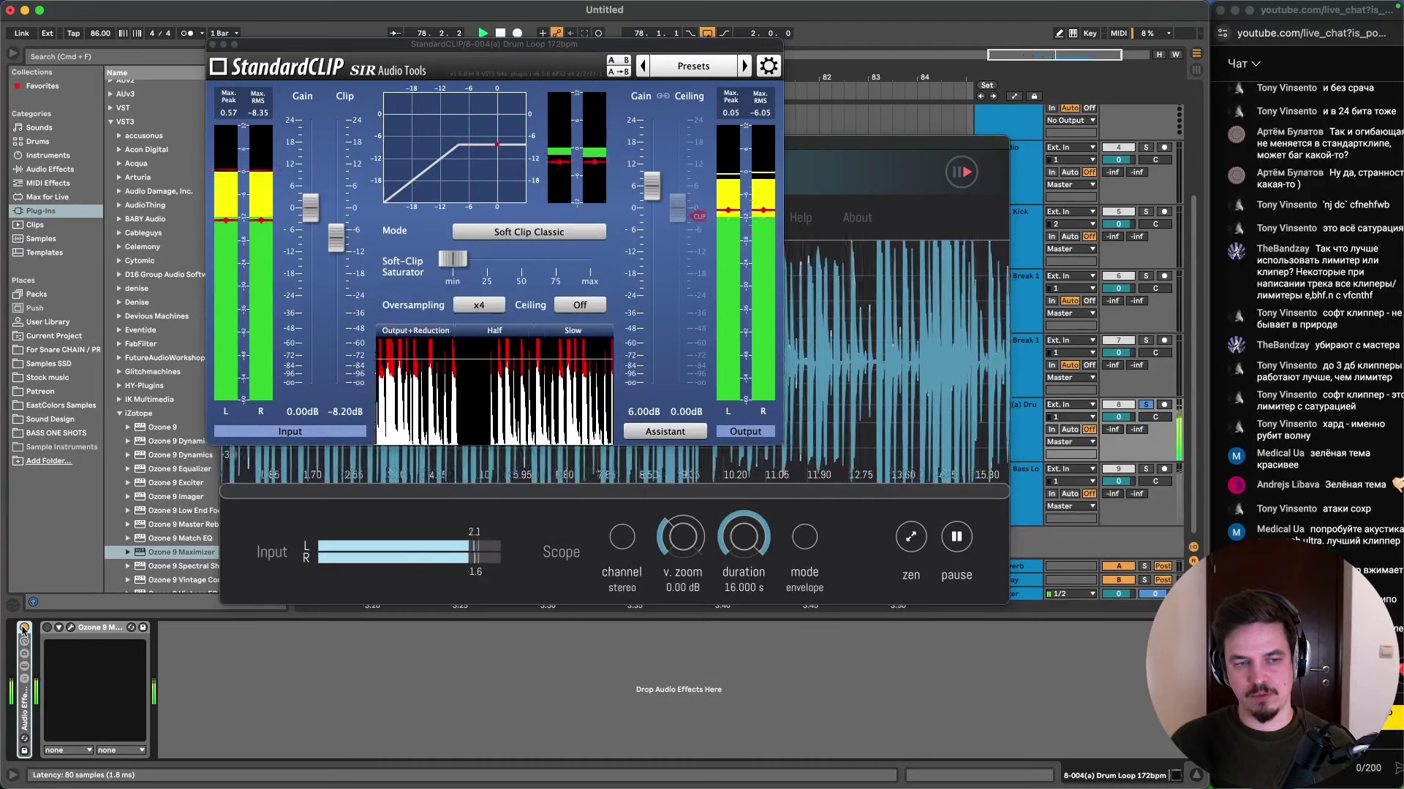
click(46, 629)
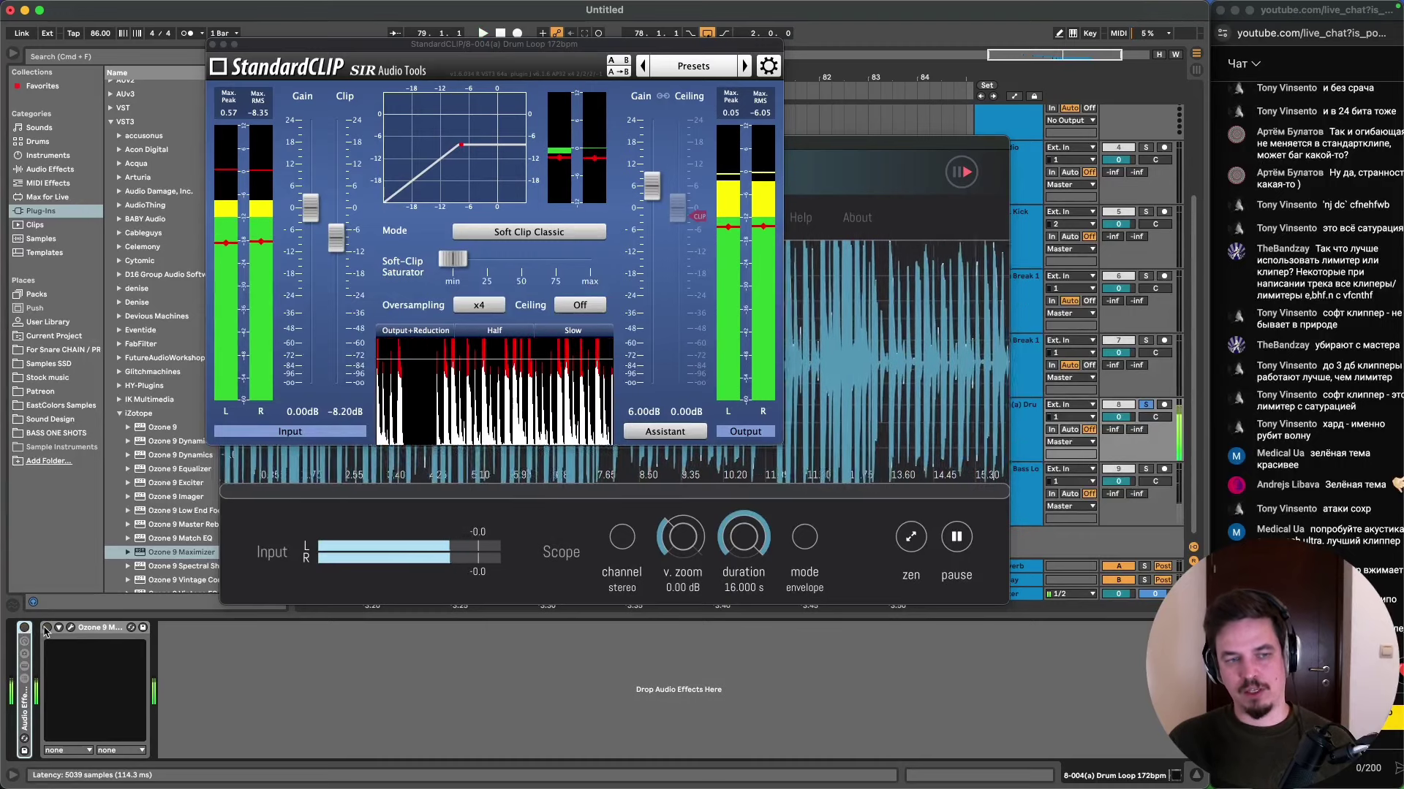
- Reopen the Ozone 9 Maximizer's window and set its threshold to -6.0 dB
click(70, 628)
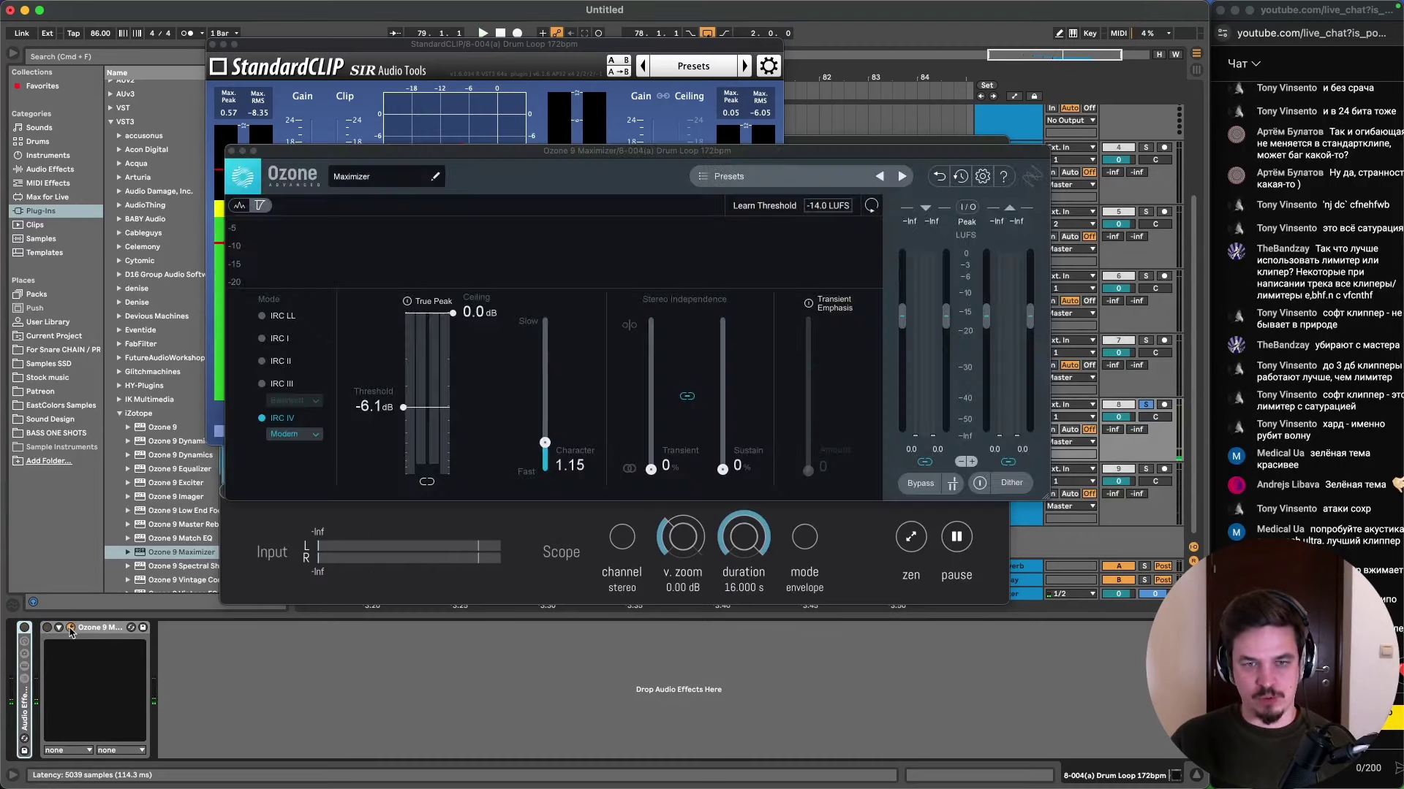
drag(400, 407, 387, 410)
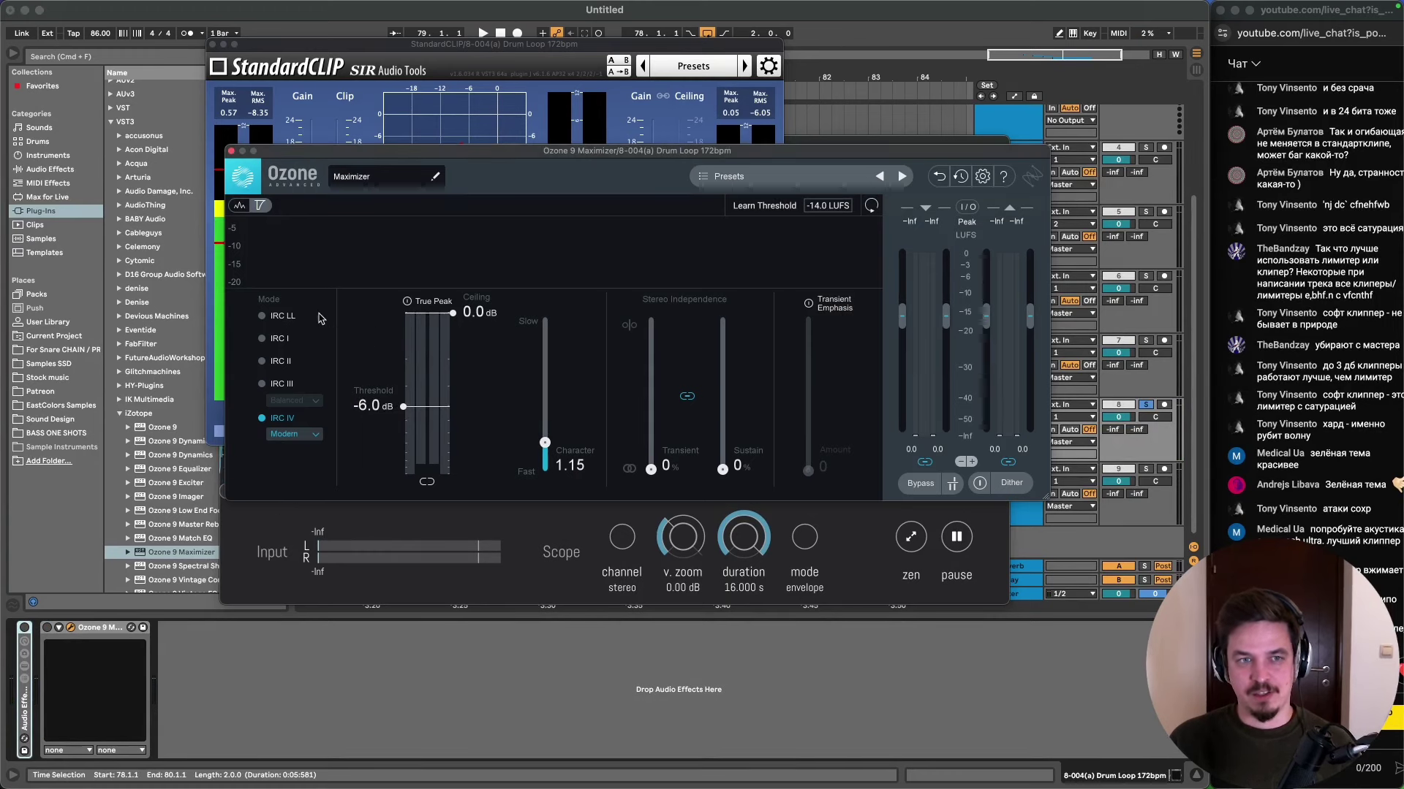
- Delete the Ozone 9 Maximizer from the drum loop track and close the StandardCLIP and oscilloscope windows
click(99, 630)
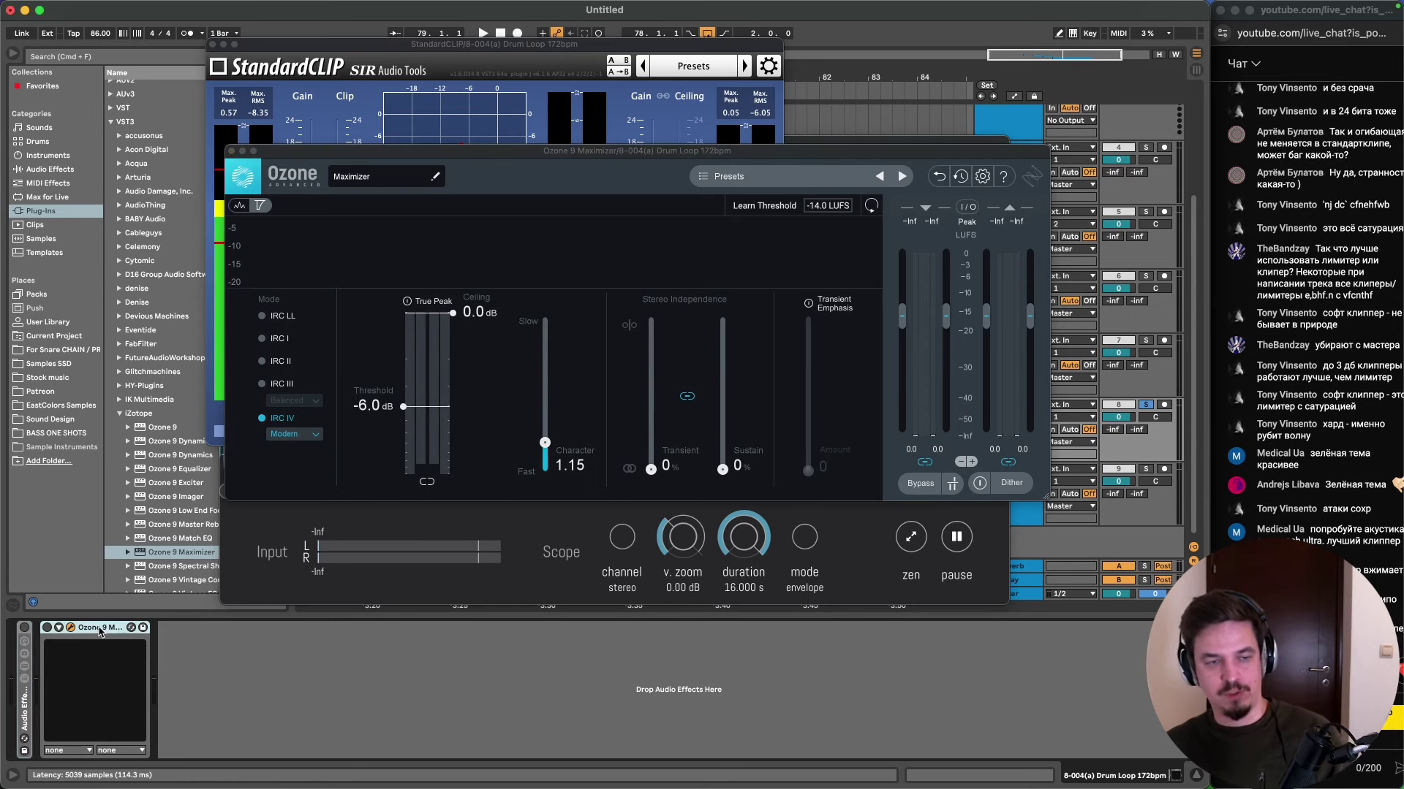
key(Delete)
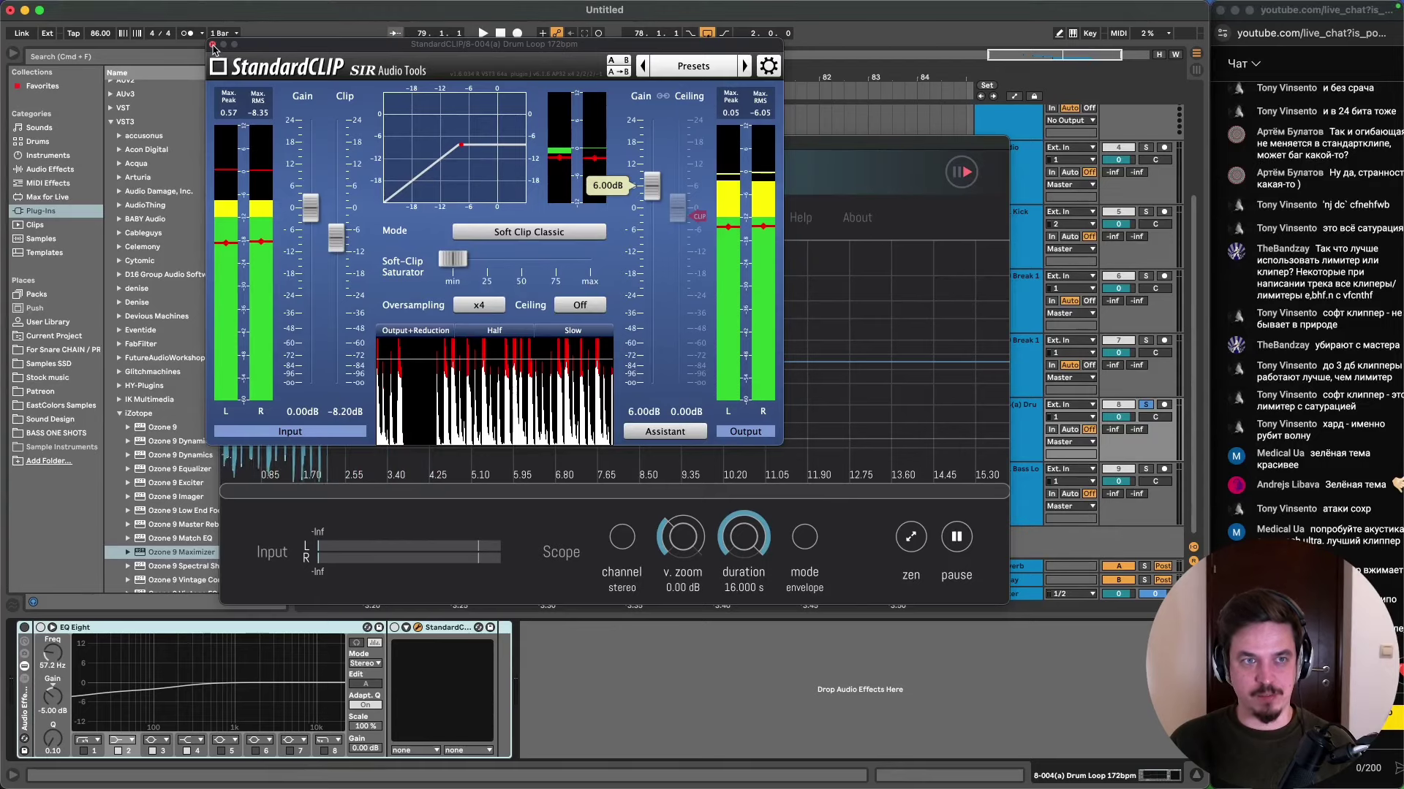
click(213, 45)
click(224, 140)
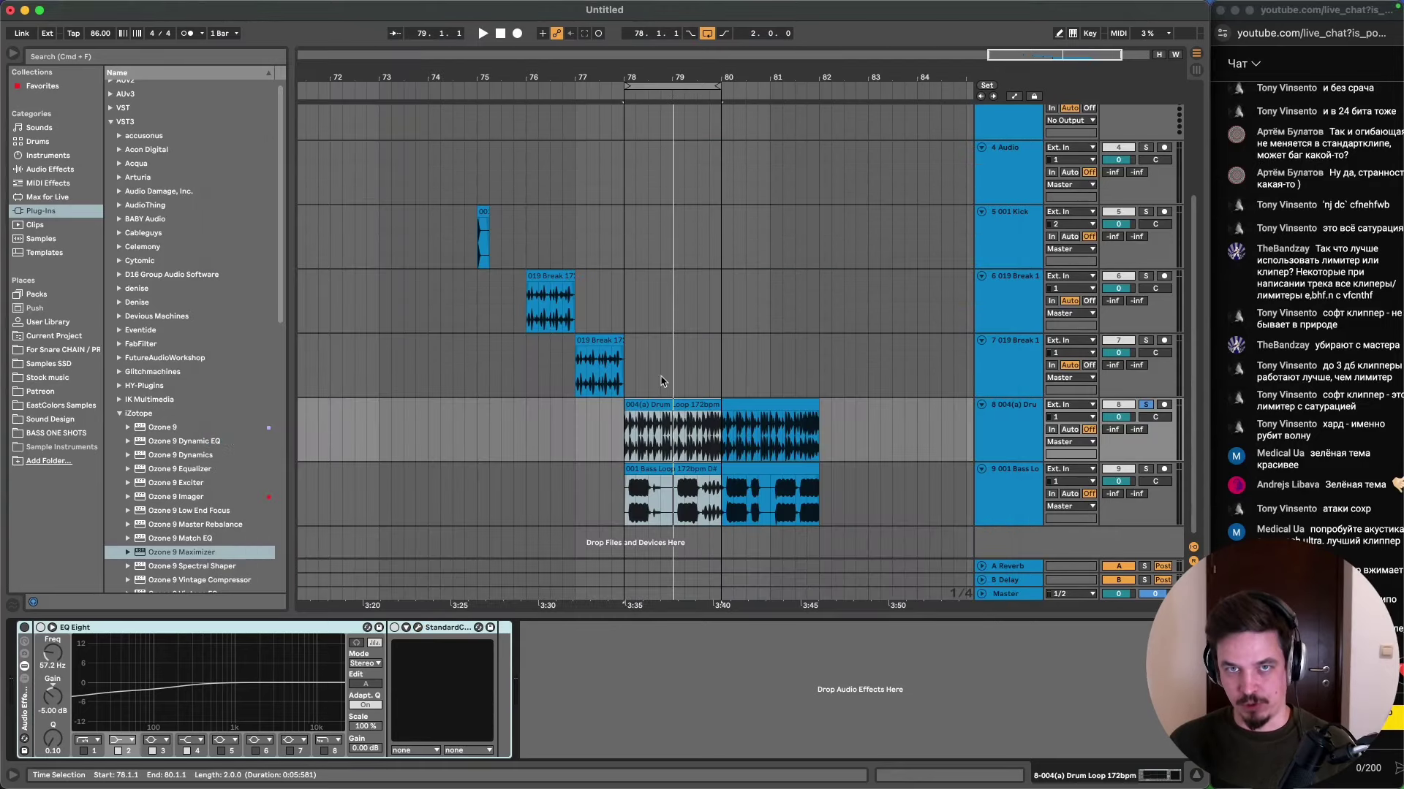
- Solo the 001 Bass Loop track and start playback to hear it alone
click(1034, 504)
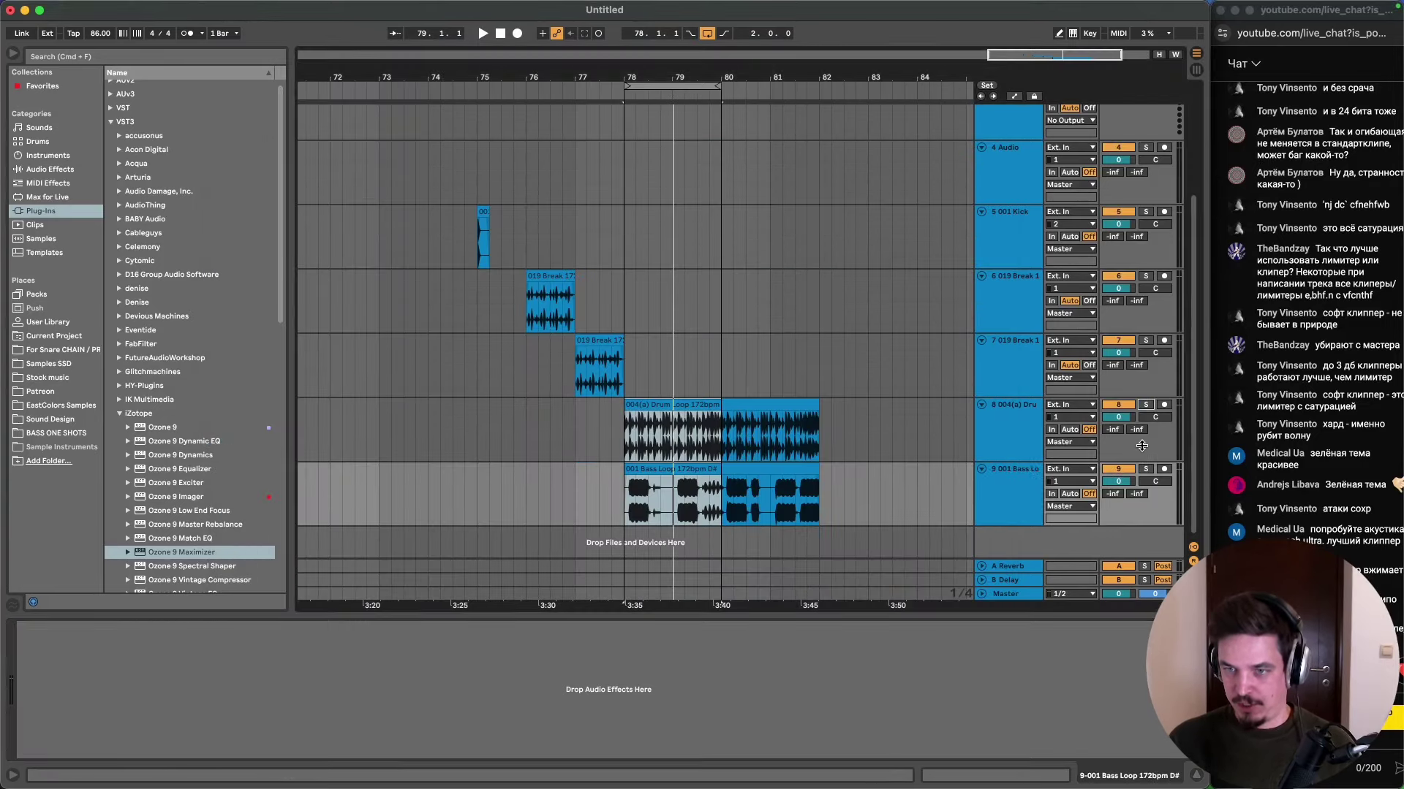
click(1038, 486)
key(space)
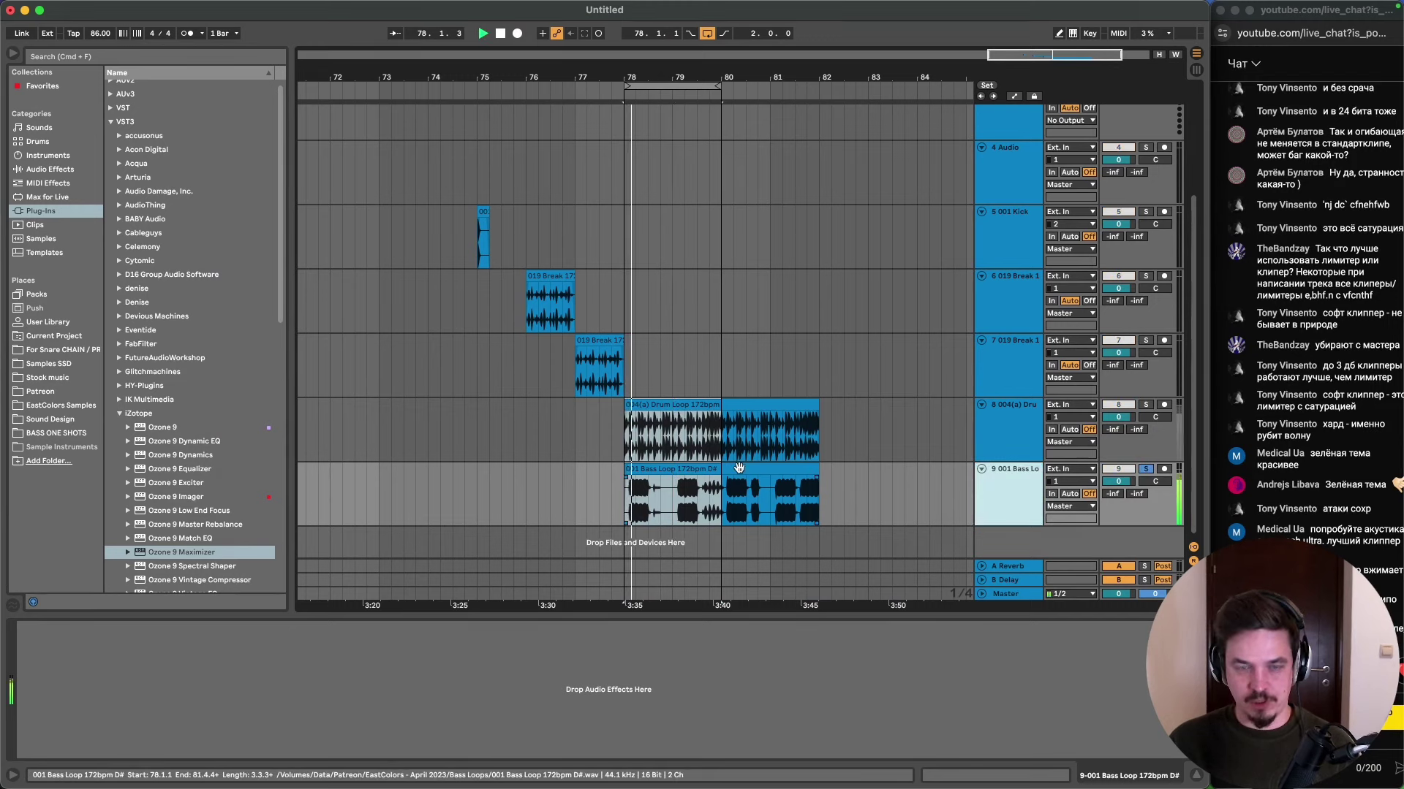
- Insert StandardCLIP on the bass loop track and set its clip level to -3.00 dB
click(71, 89)
click(141, 281)
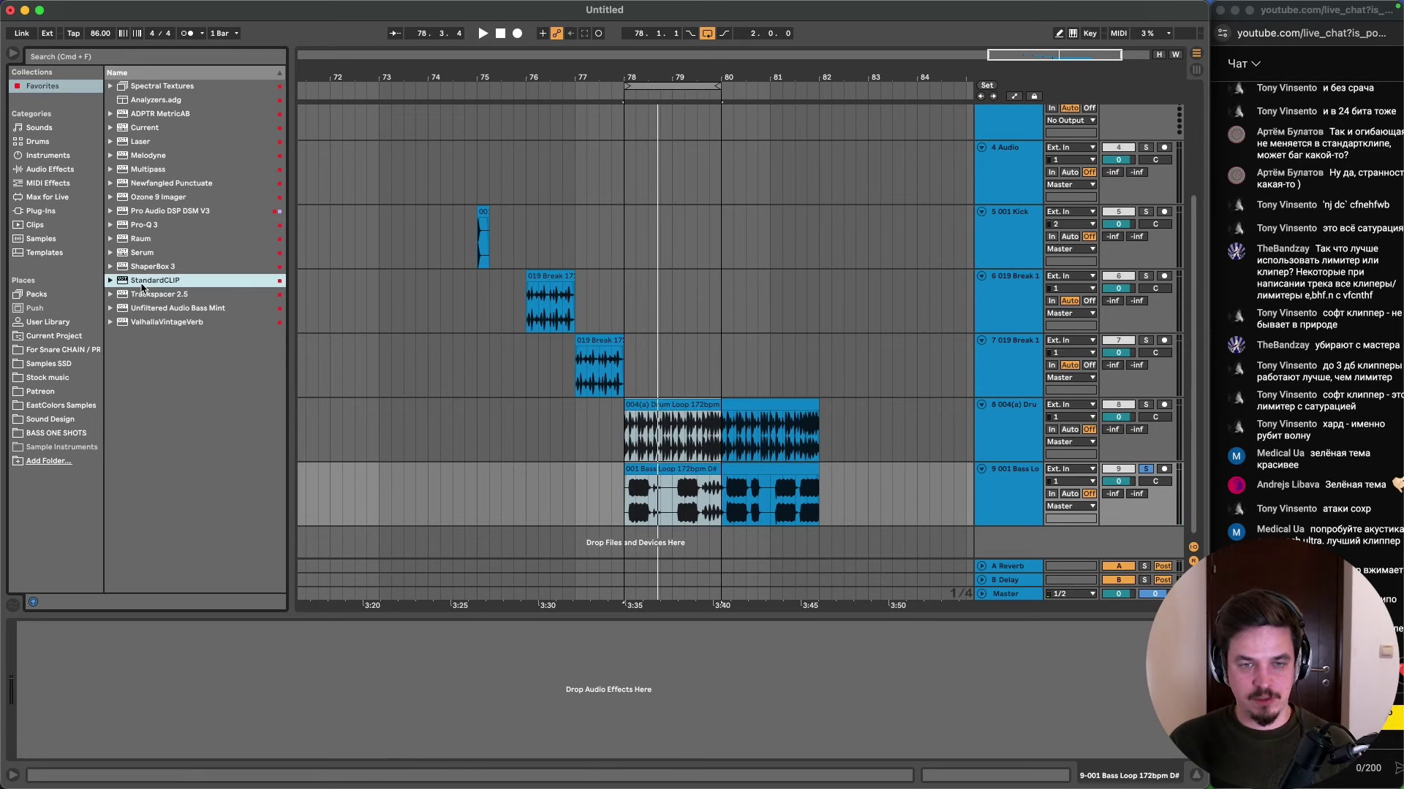
drag(717, 517, 716, 517)
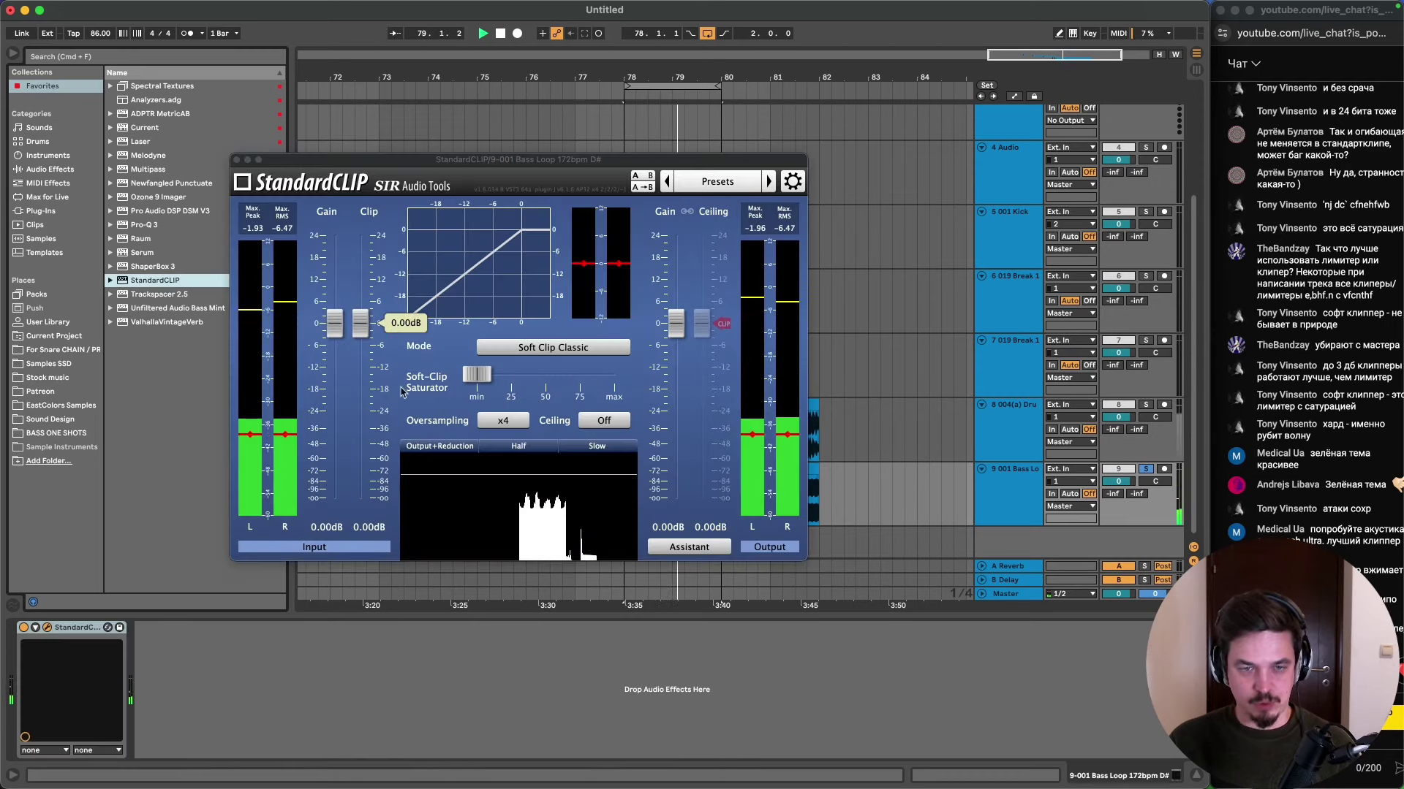
drag(358, 340, 356, 353)
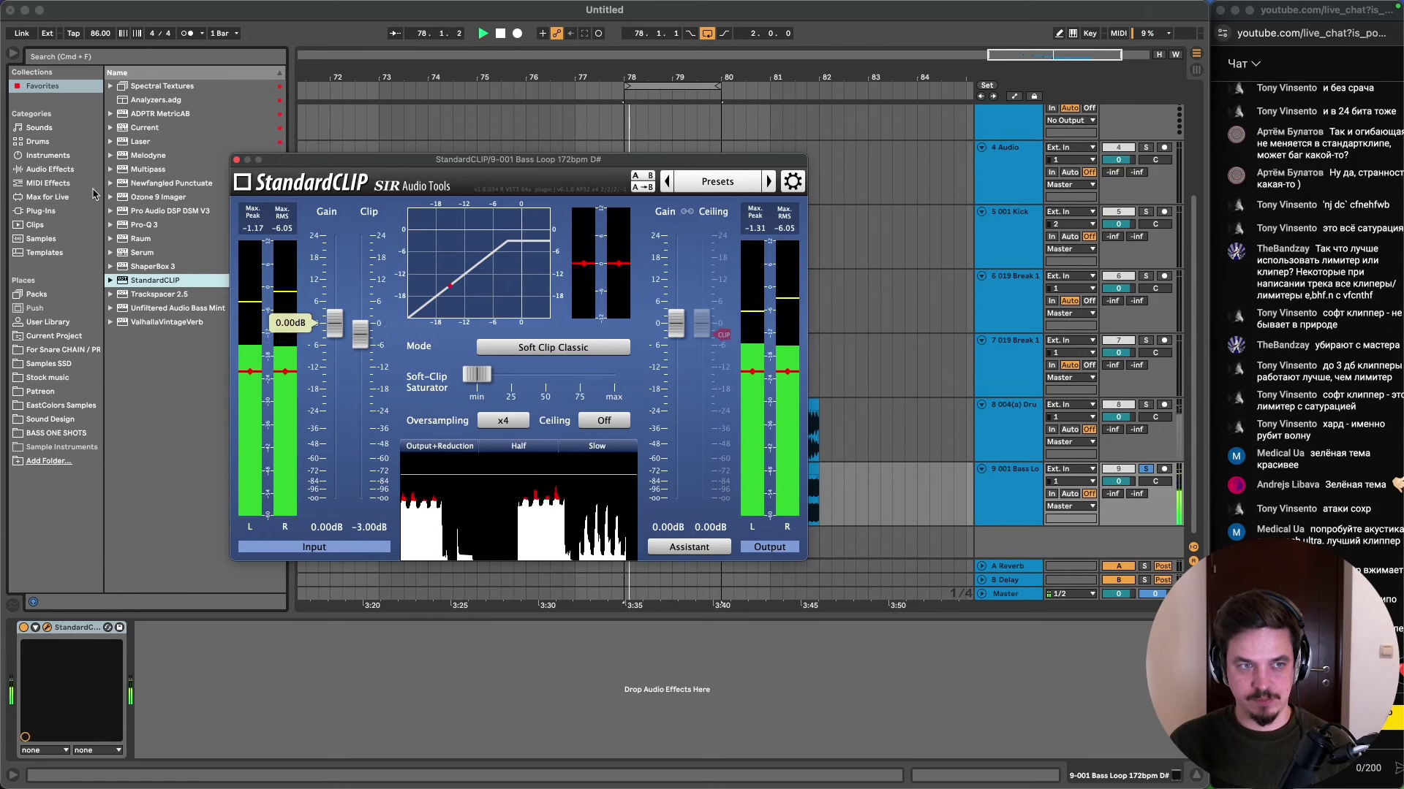
- Insert EQ Eight before StandardCLIP on the bass loop and set band 2 to a low shelf at 62.5 Hz, -5.24 dB, Q 0.41
click(54, 169)
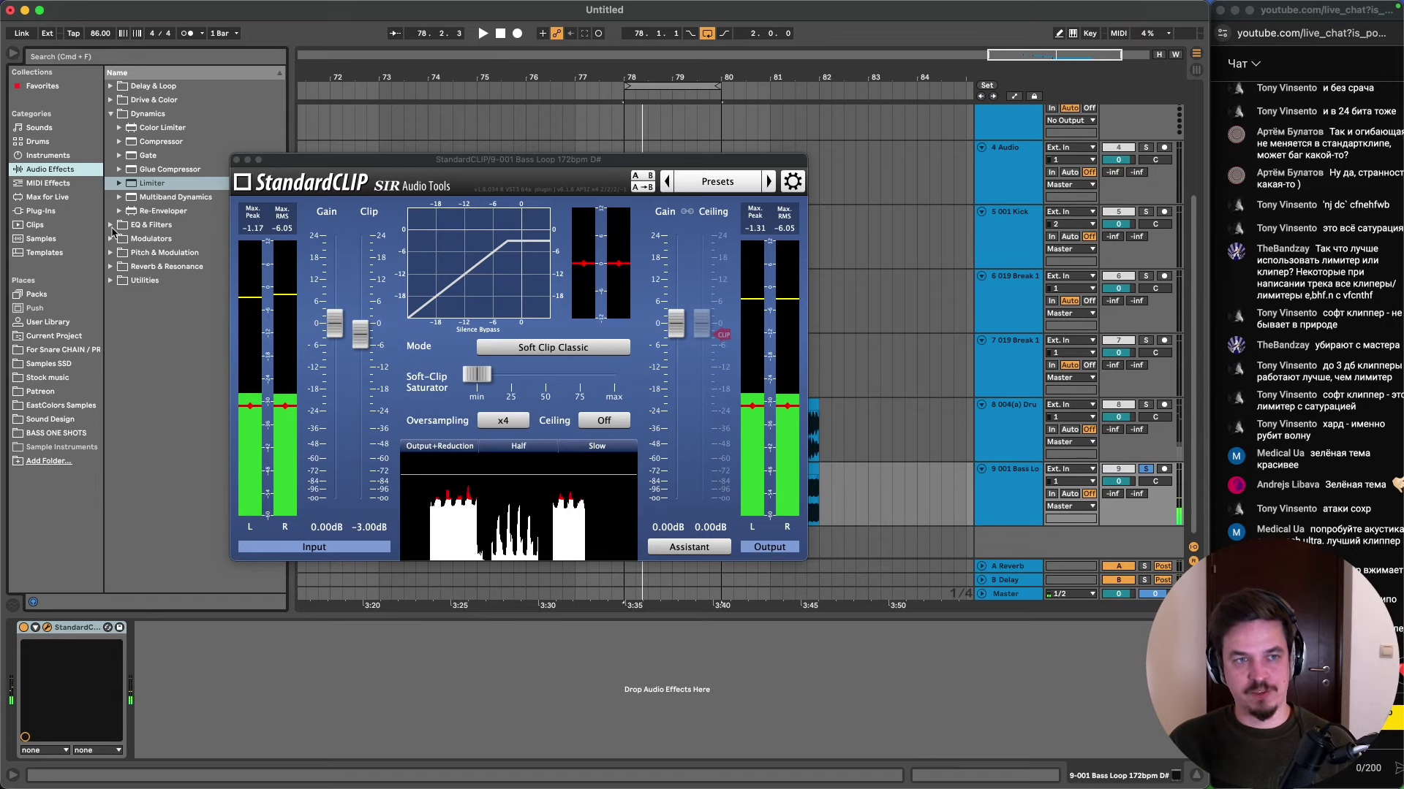
click(110, 113)
click(111, 127)
drag(154, 169, 22, 653)
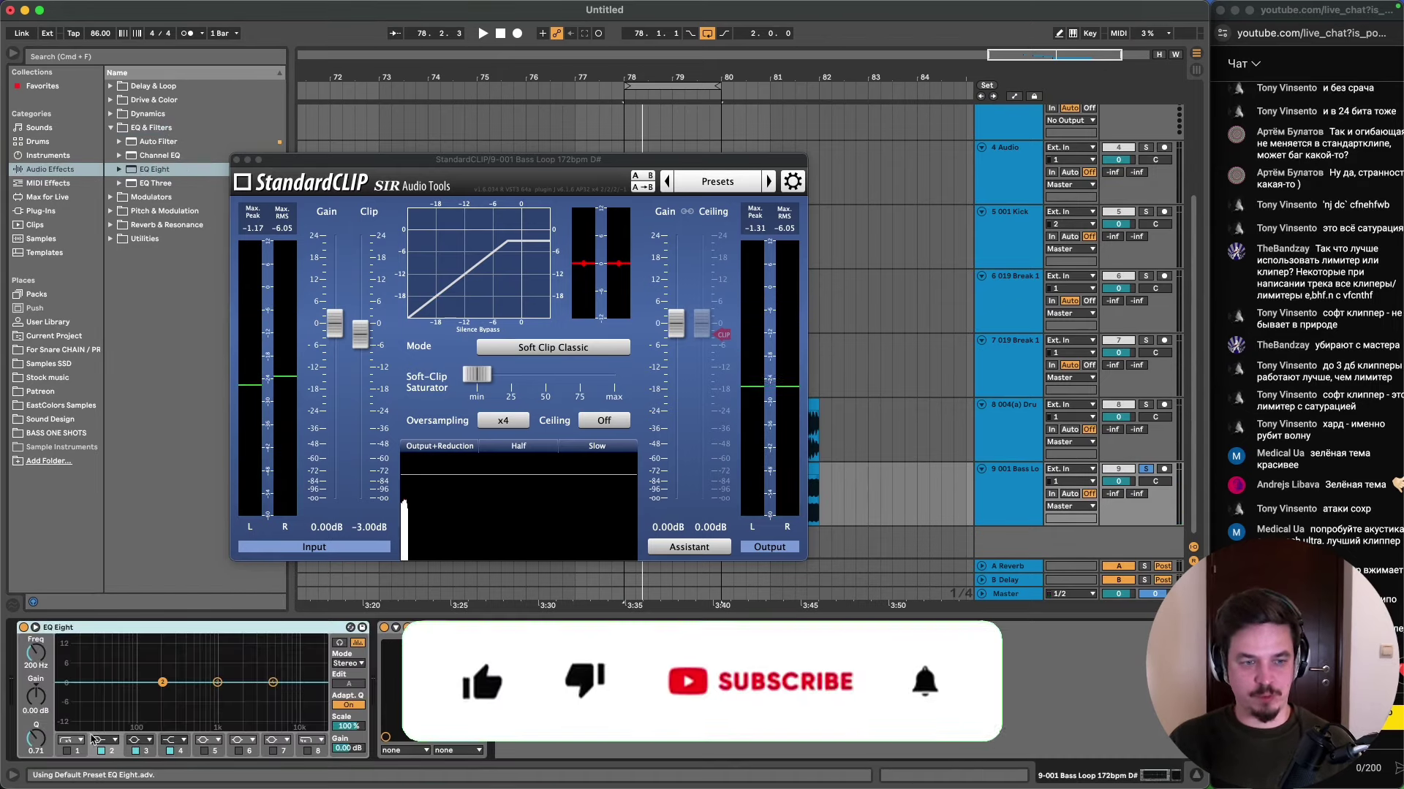
mouse_move(42, 667)
mouse_down()
mouse_move(38, 739)
mouse_move(35, 667)
mouse_up()
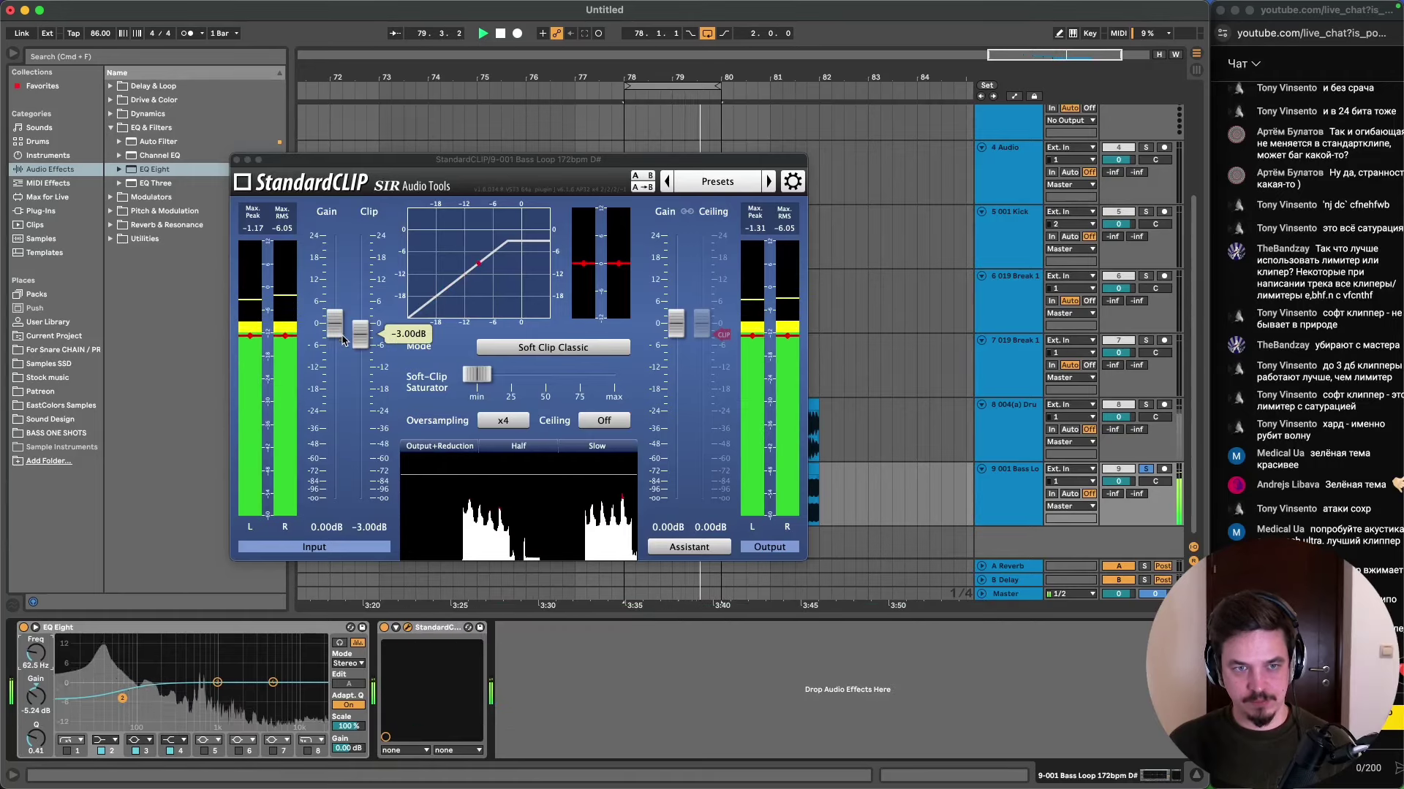
- Set StandardCLIP's clip level to -6.00 dB and its output gain to 6.00 dB while the bass loop plays
drag(359, 338, 357, 350)
drag(676, 323, 686, 299)
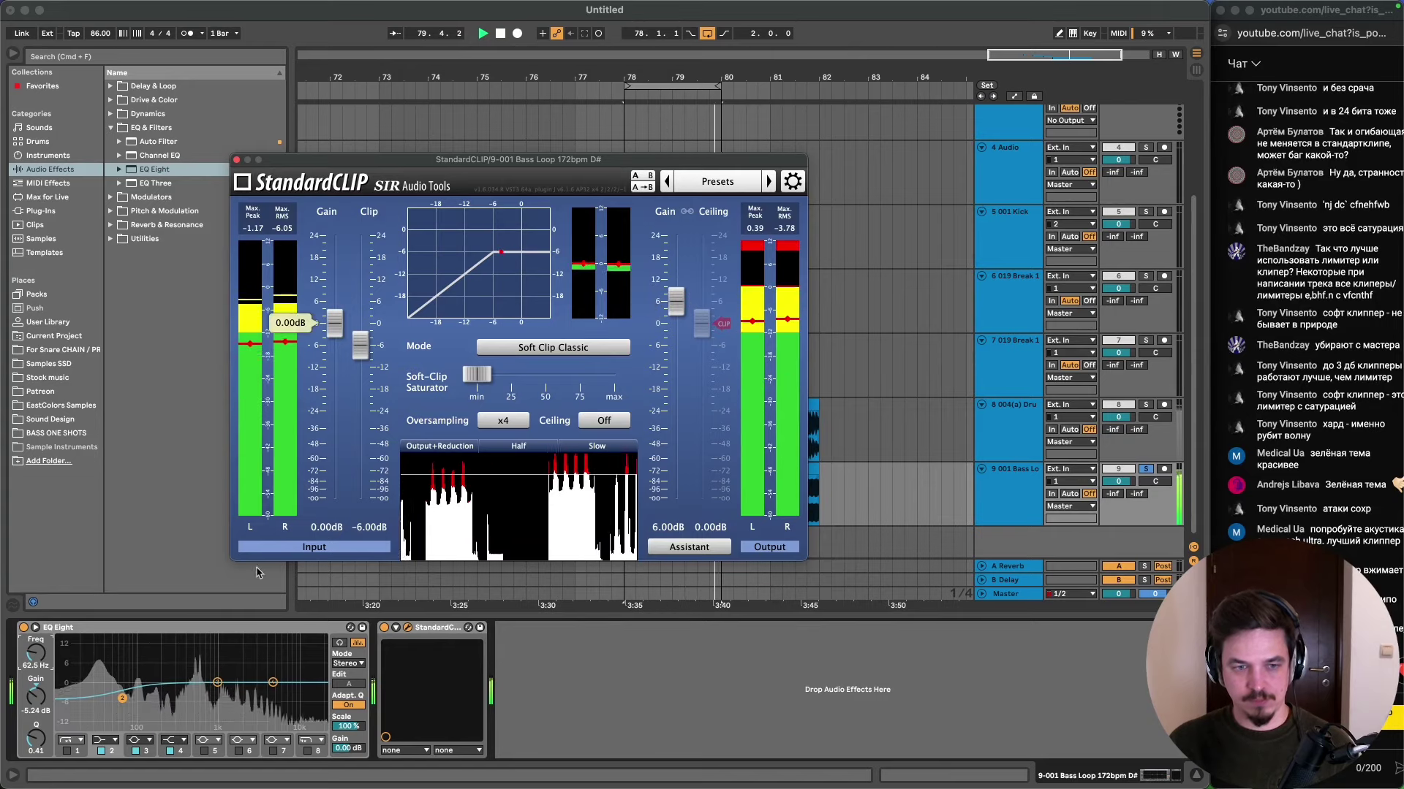
- Group EQ Eight and StandardCLIP into an audio effect rack and bypass the rack
click(405, 630)
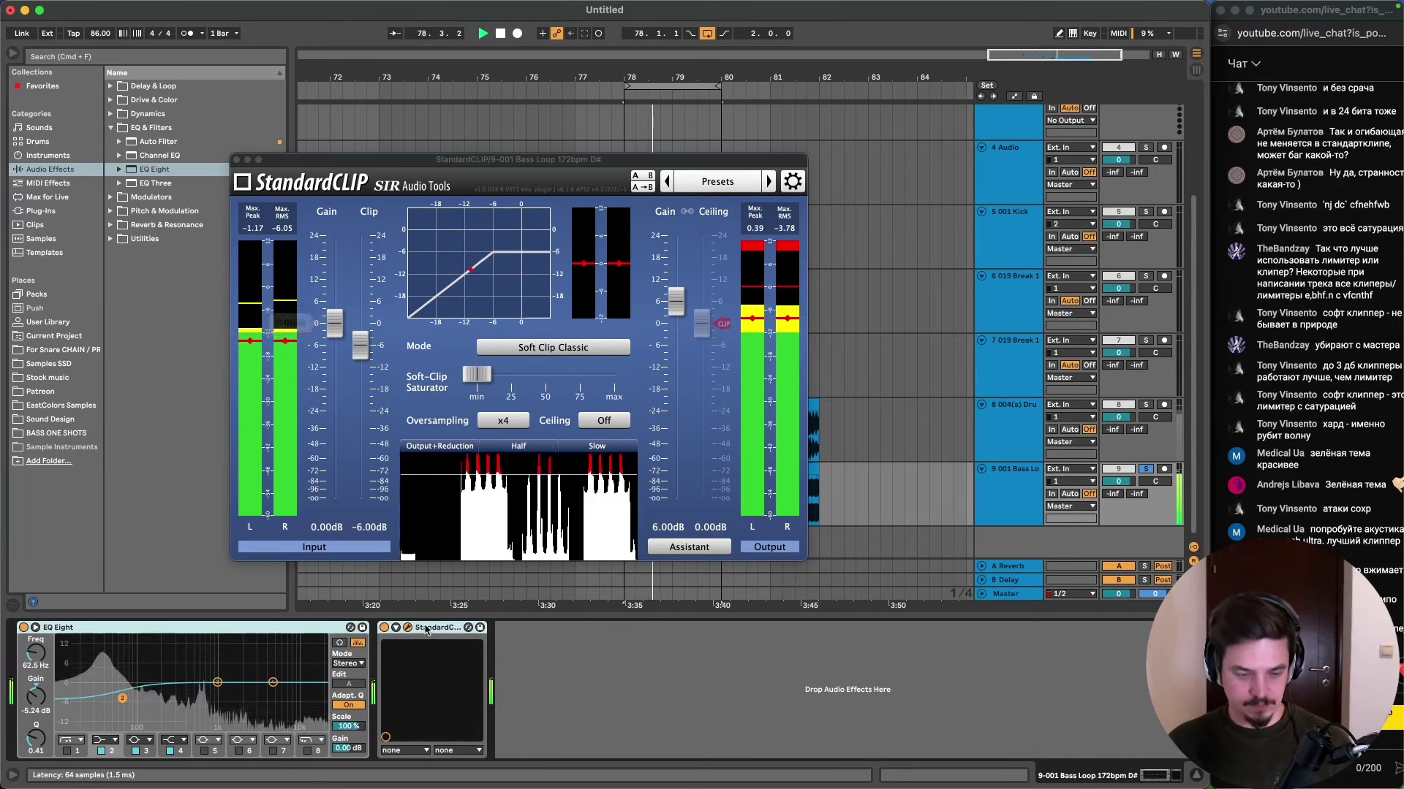
key(super+g)
click(25, 627)
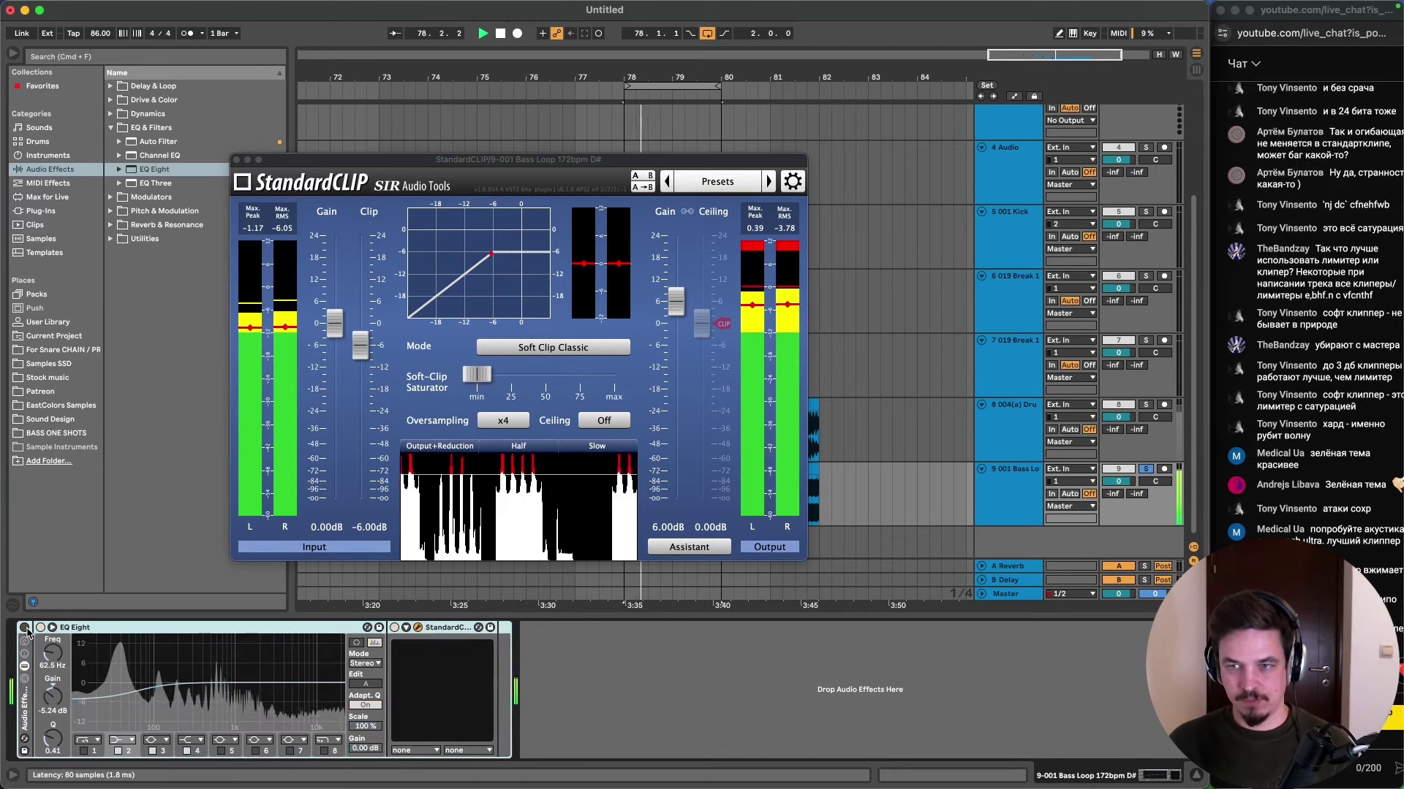
- Check the bypassed bass peak in Session View, re-enable the rack and set StandardCLIP's output gain to 4.00 dB
key(Tab)
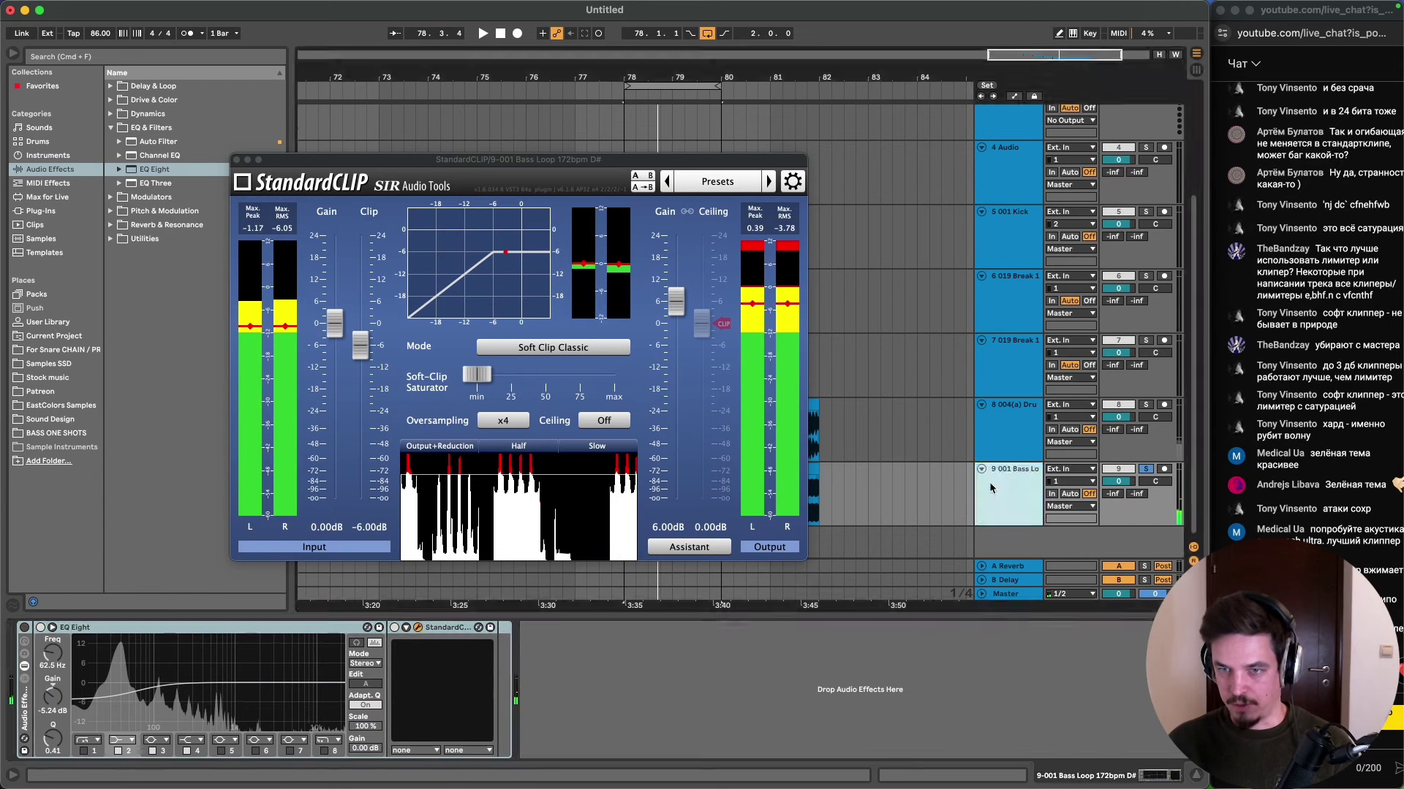
key(space)
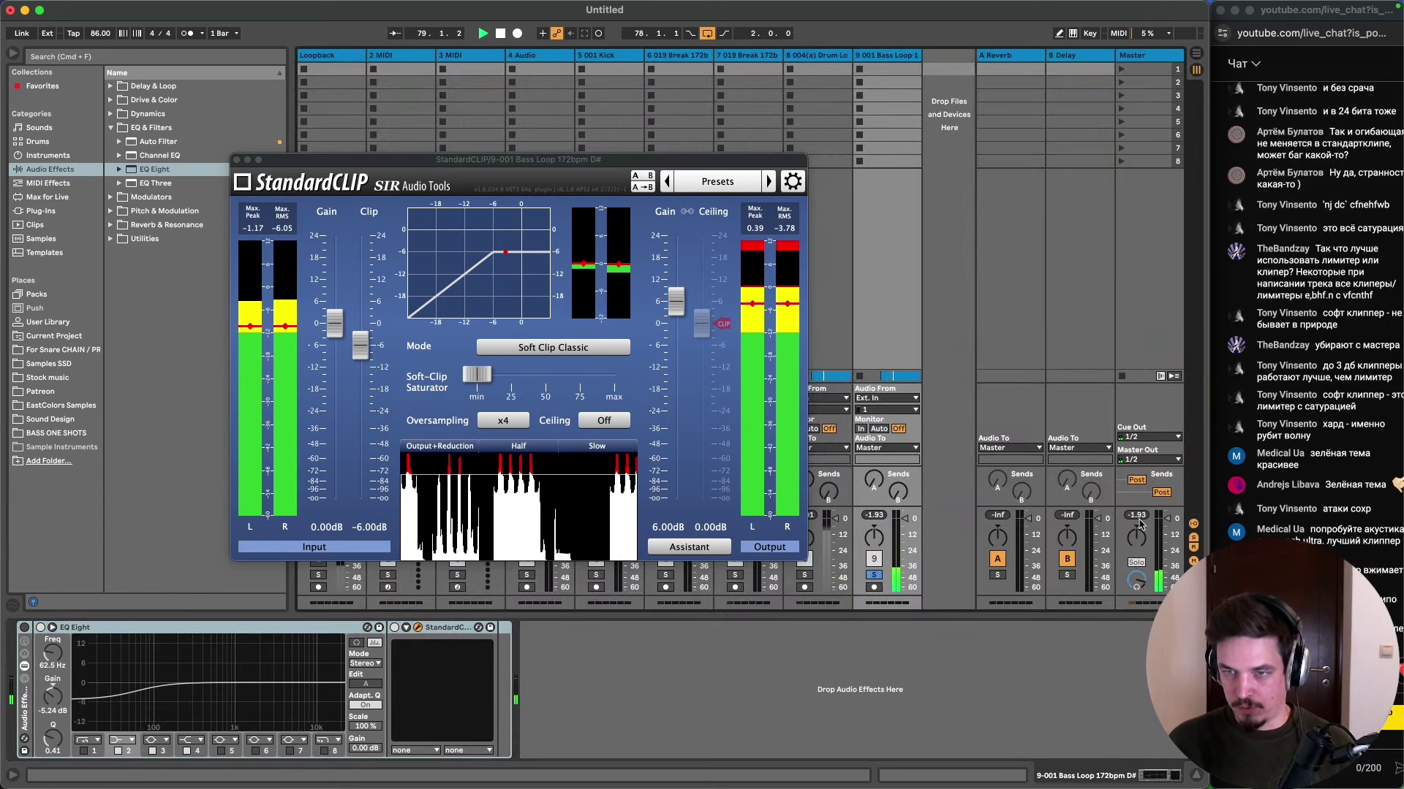
click(678, 311)
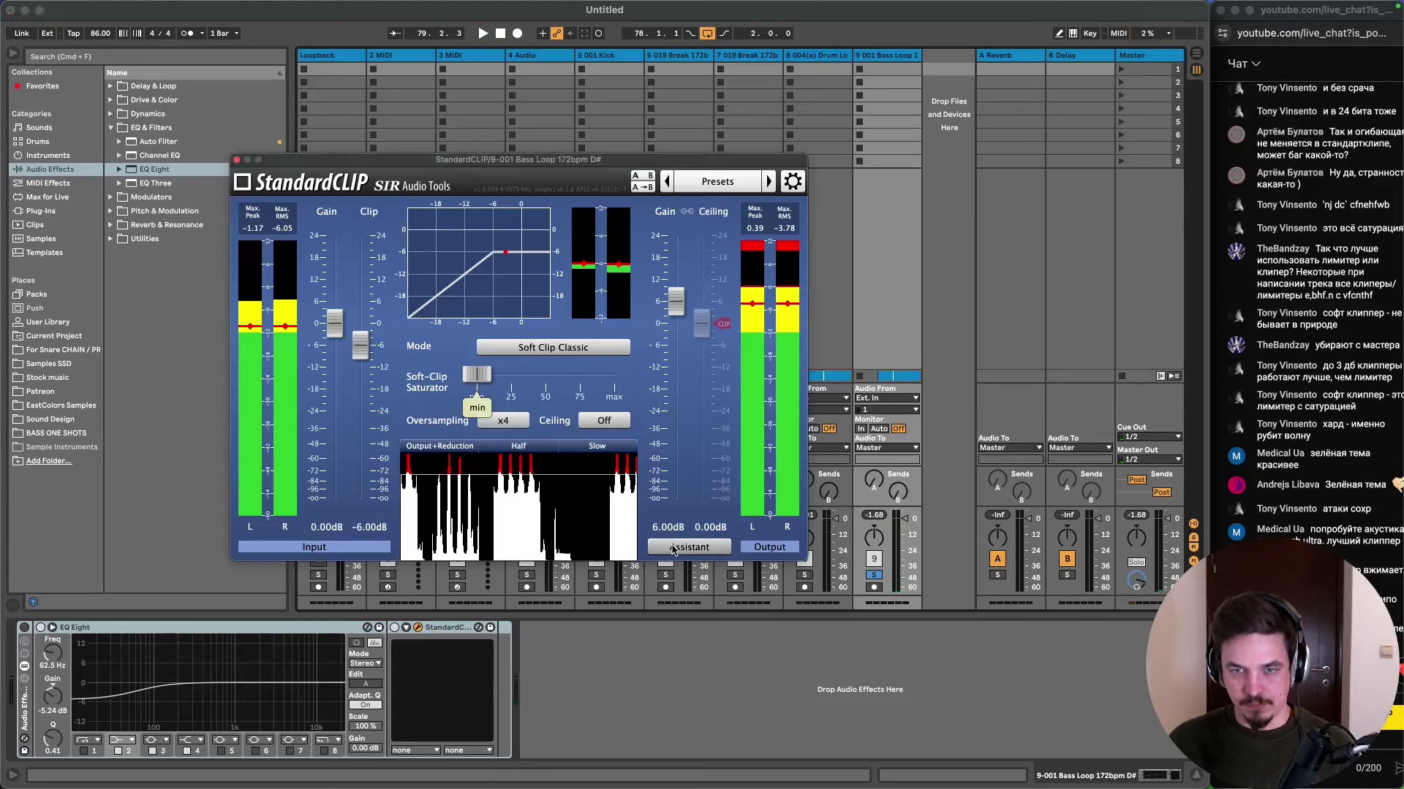
click(23, 629)
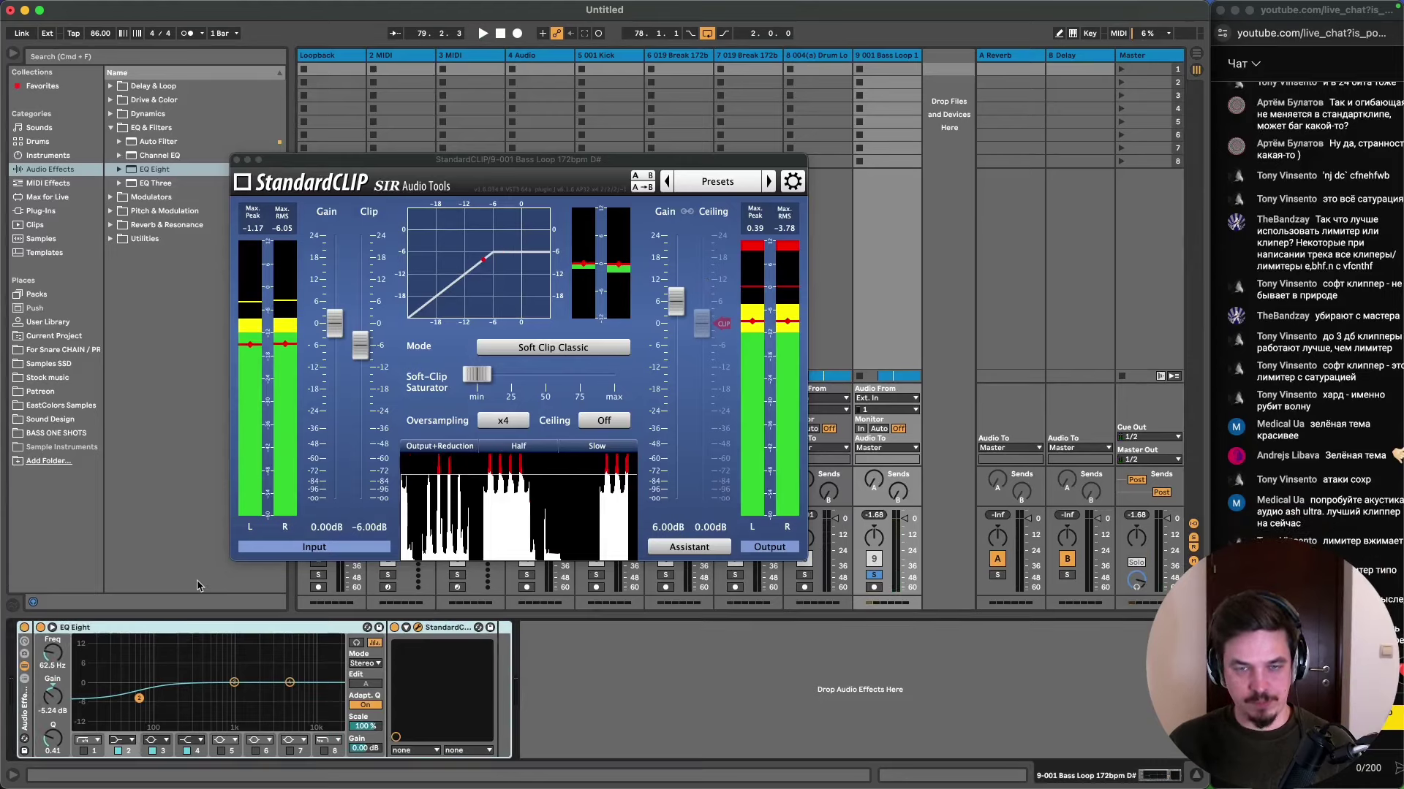
drag(678, 316, 678, 326)
key(space)
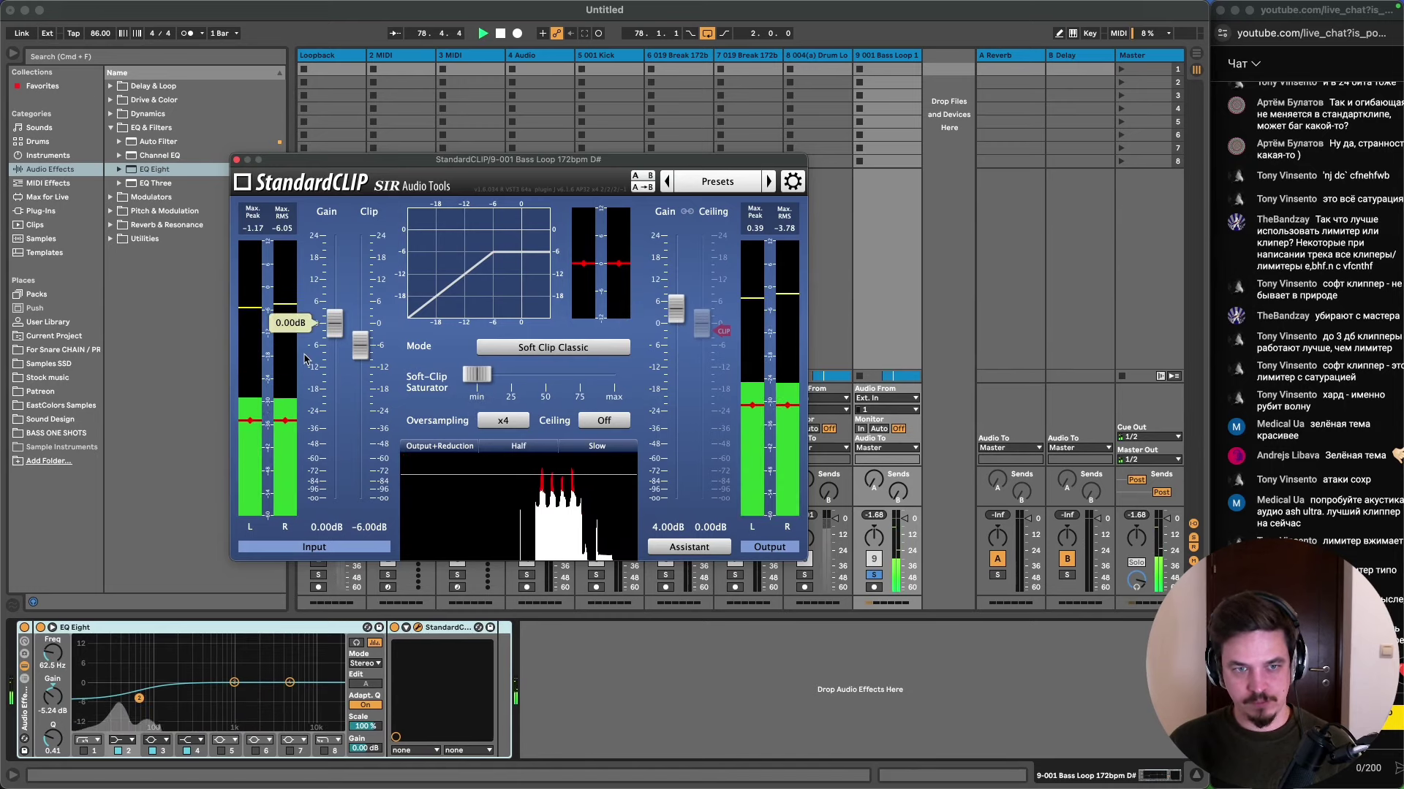
- Compare the bass loop with the rack bypassed and active, and raise StandardCLIP's input gain to 1.00 dB
click(25, 628)
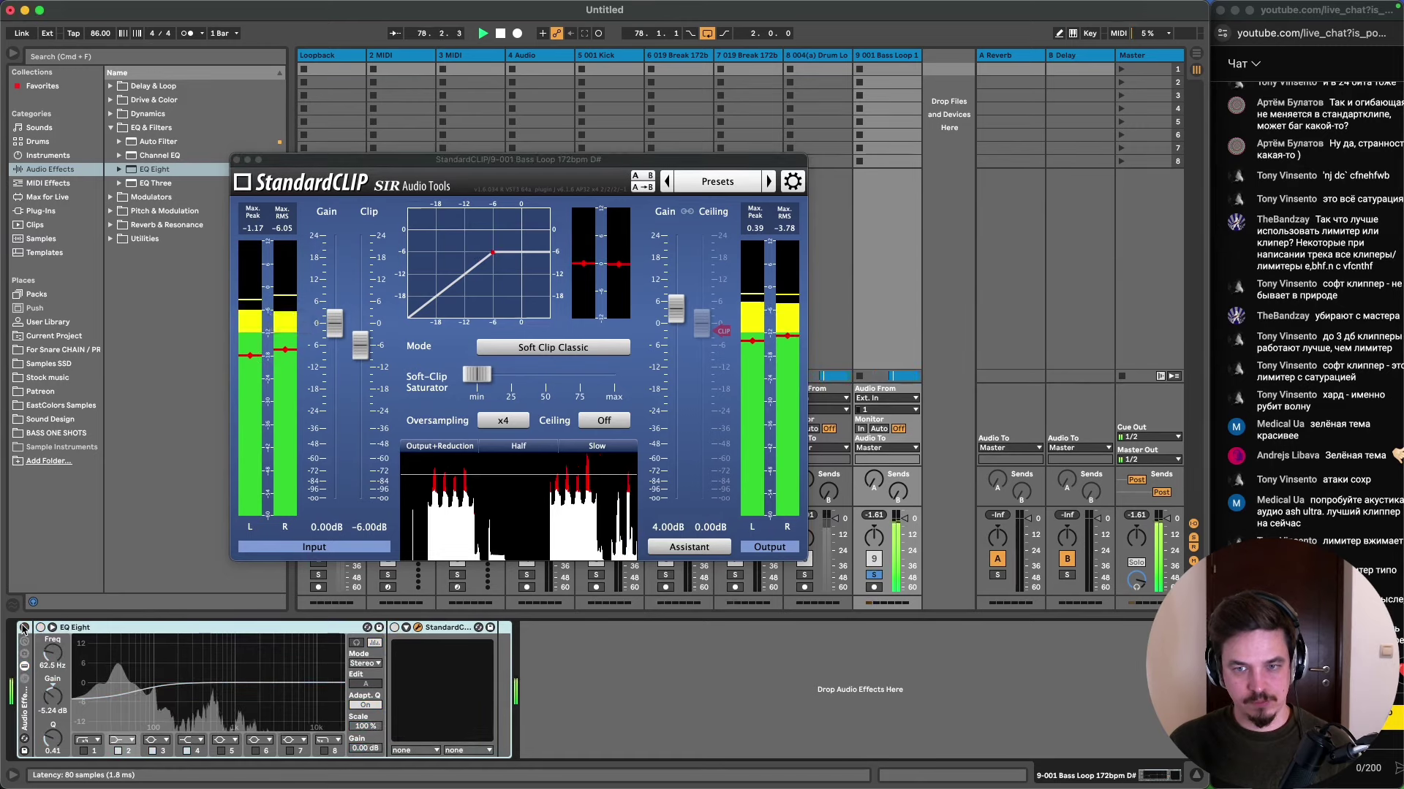
click(24, 628)
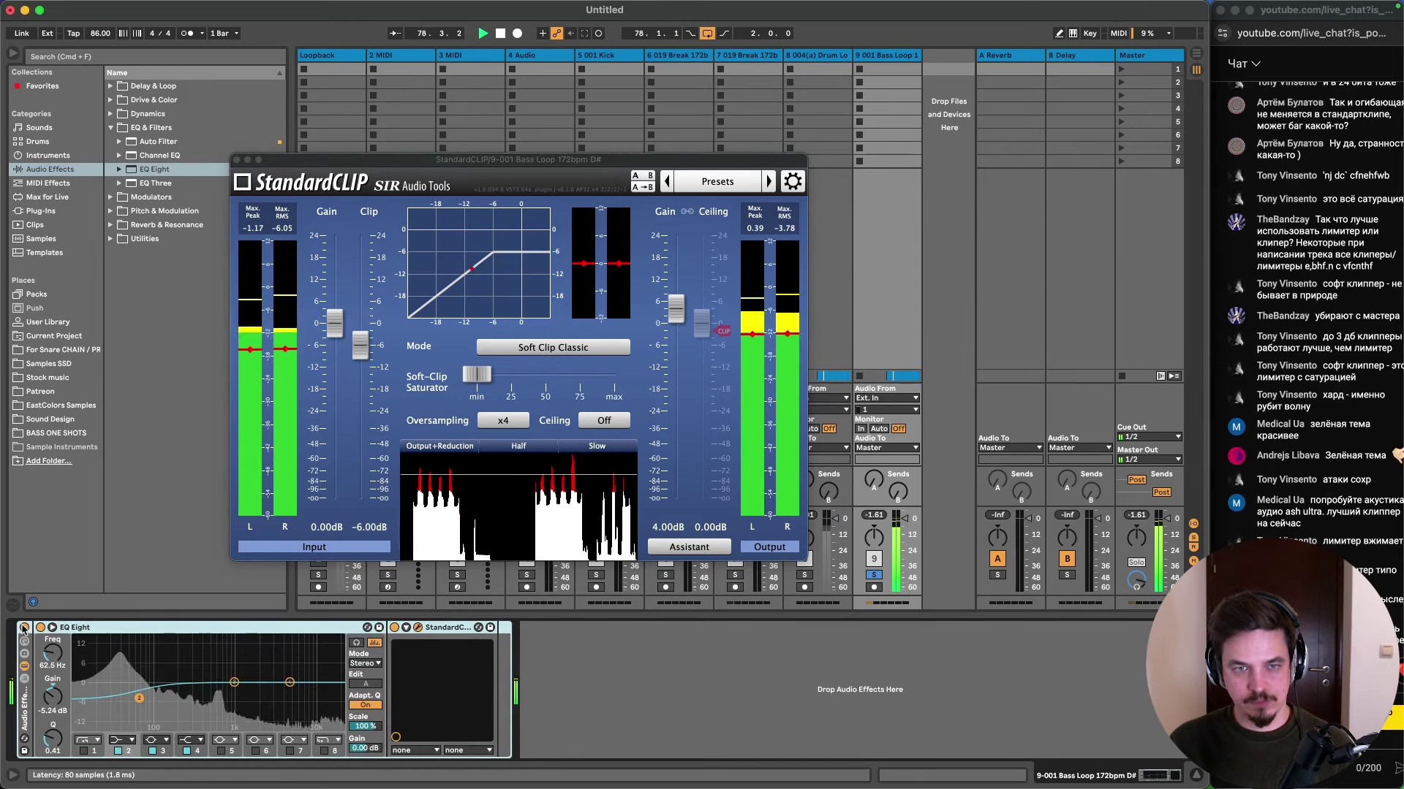
click(329, 316)
drag(329, 315, 329, 312)
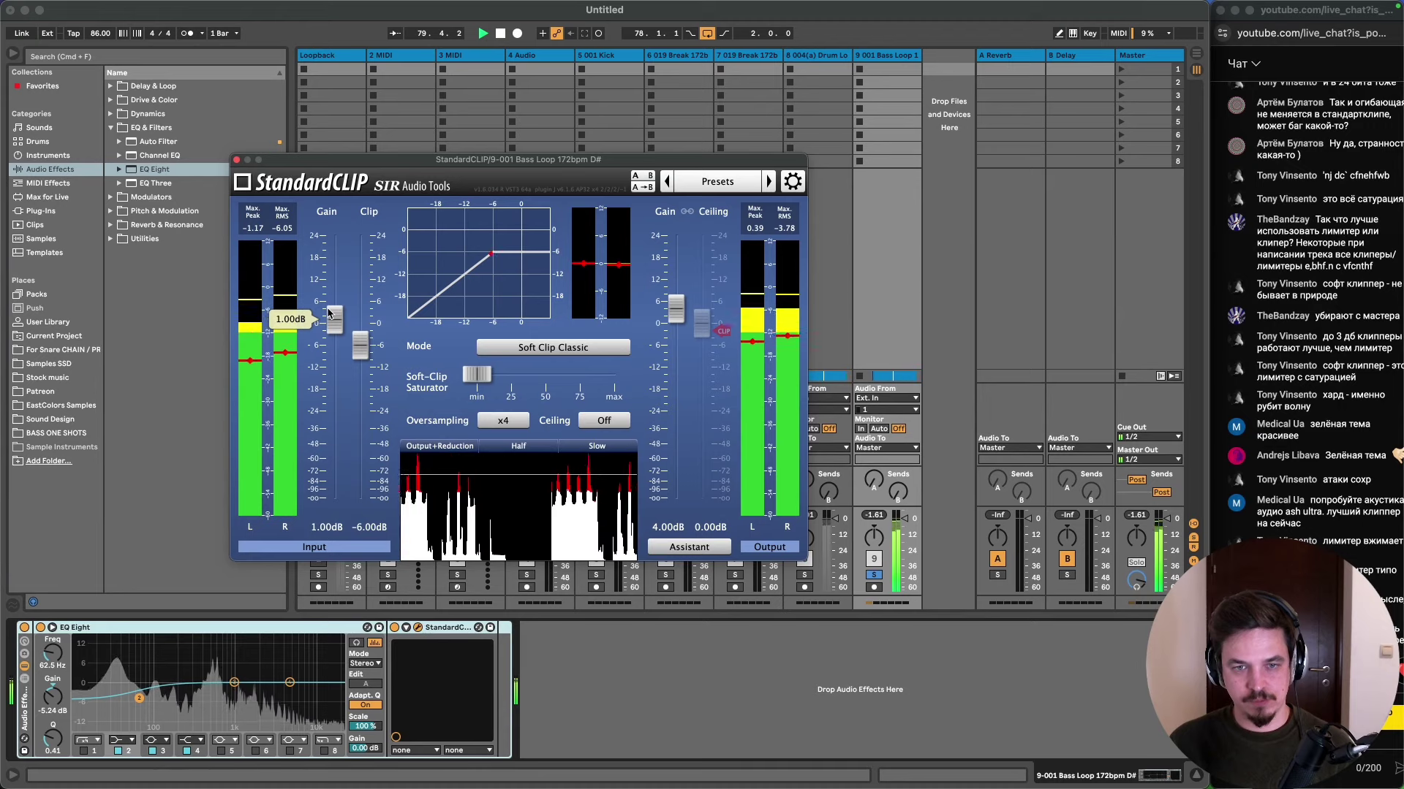
- Compare the processed and bypassed bass again with the new input gain, return to Arrangement View and stop playback
click(24, 627)
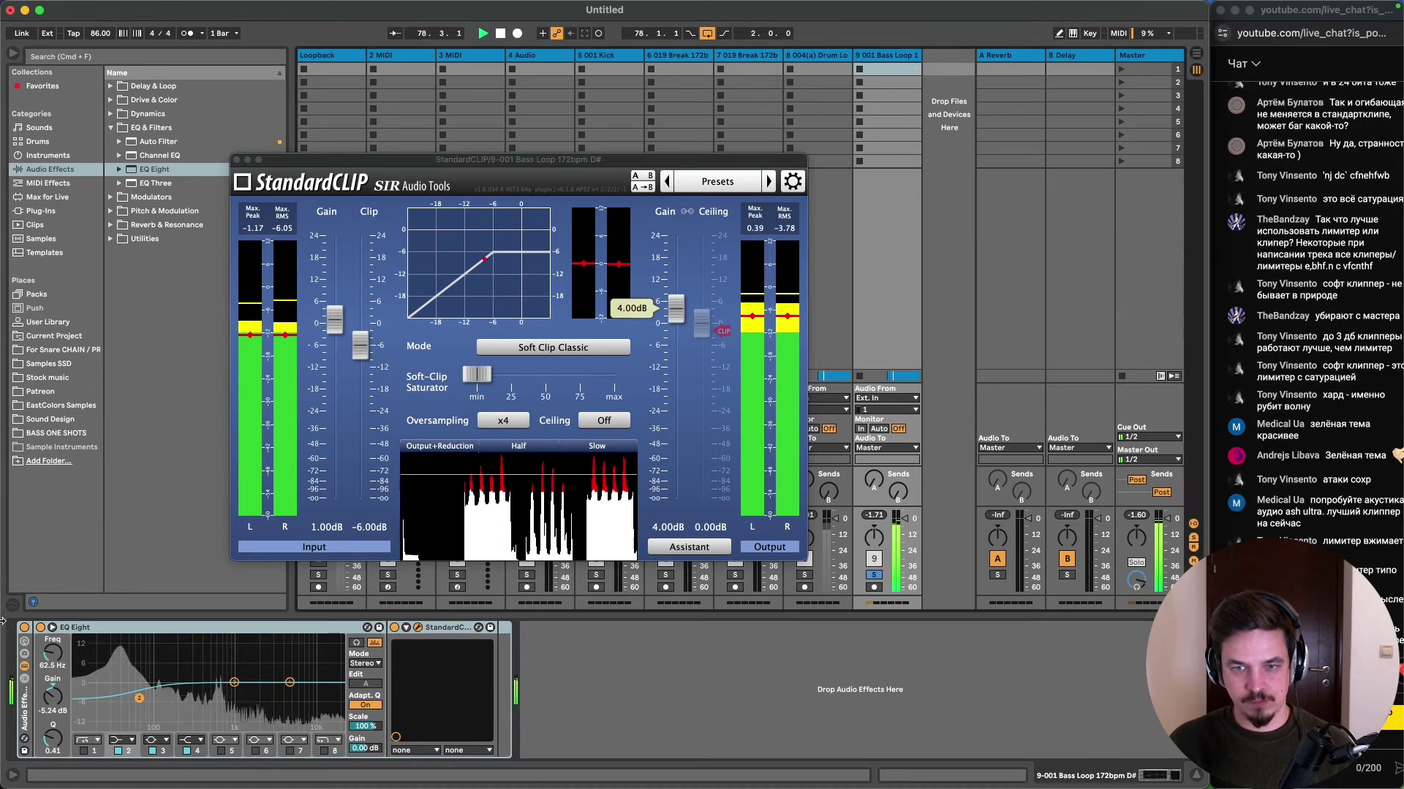
click(24, 627)
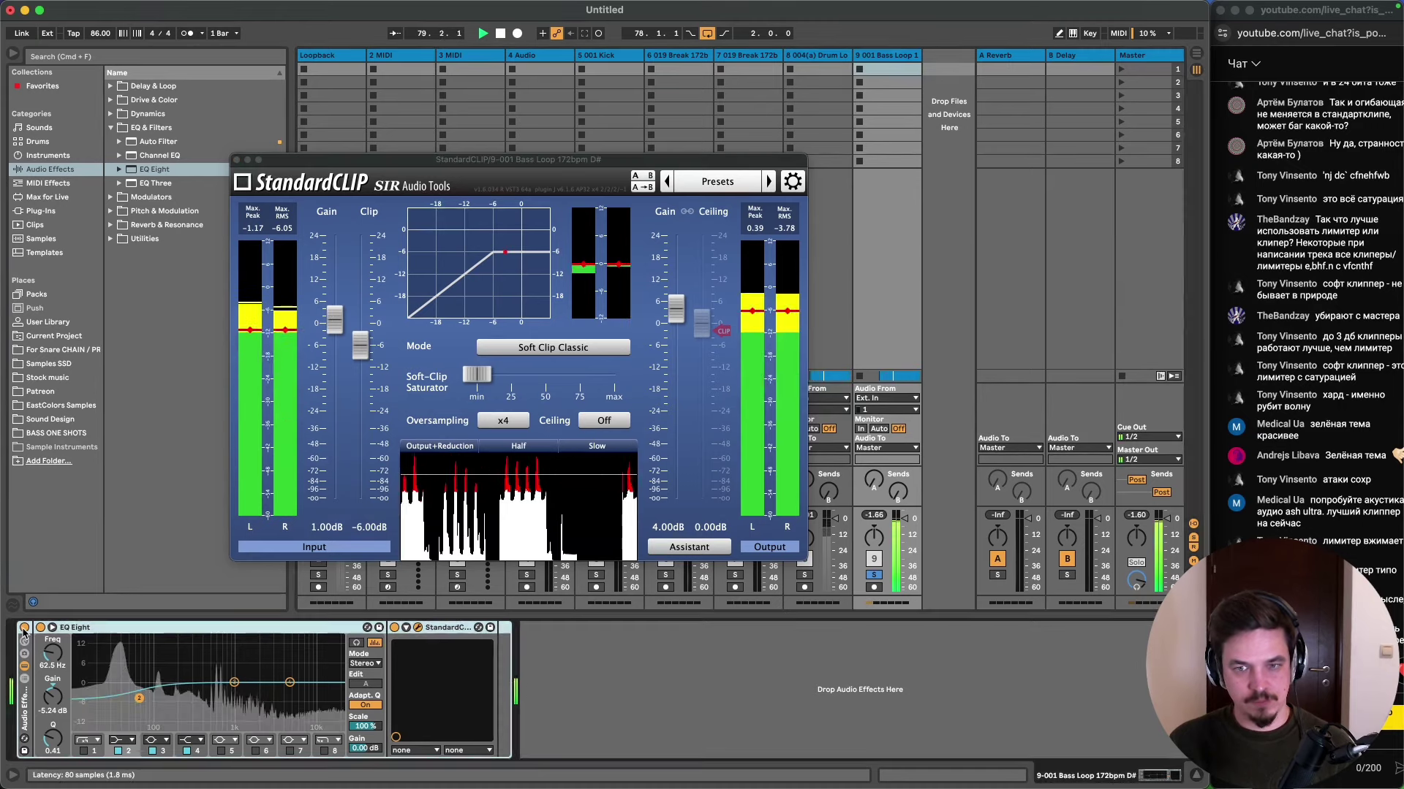
click(24, 627)
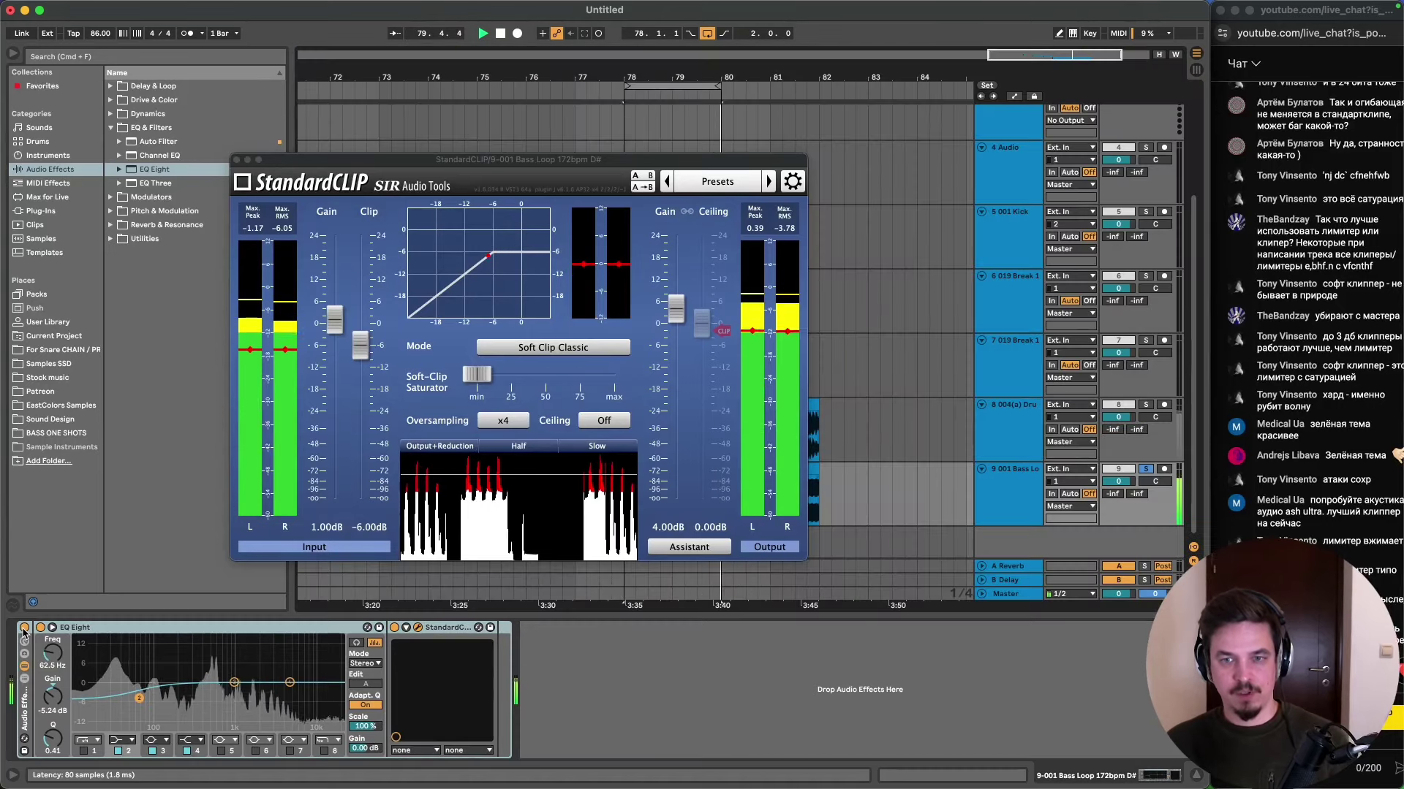
key(Tab)
key(space)
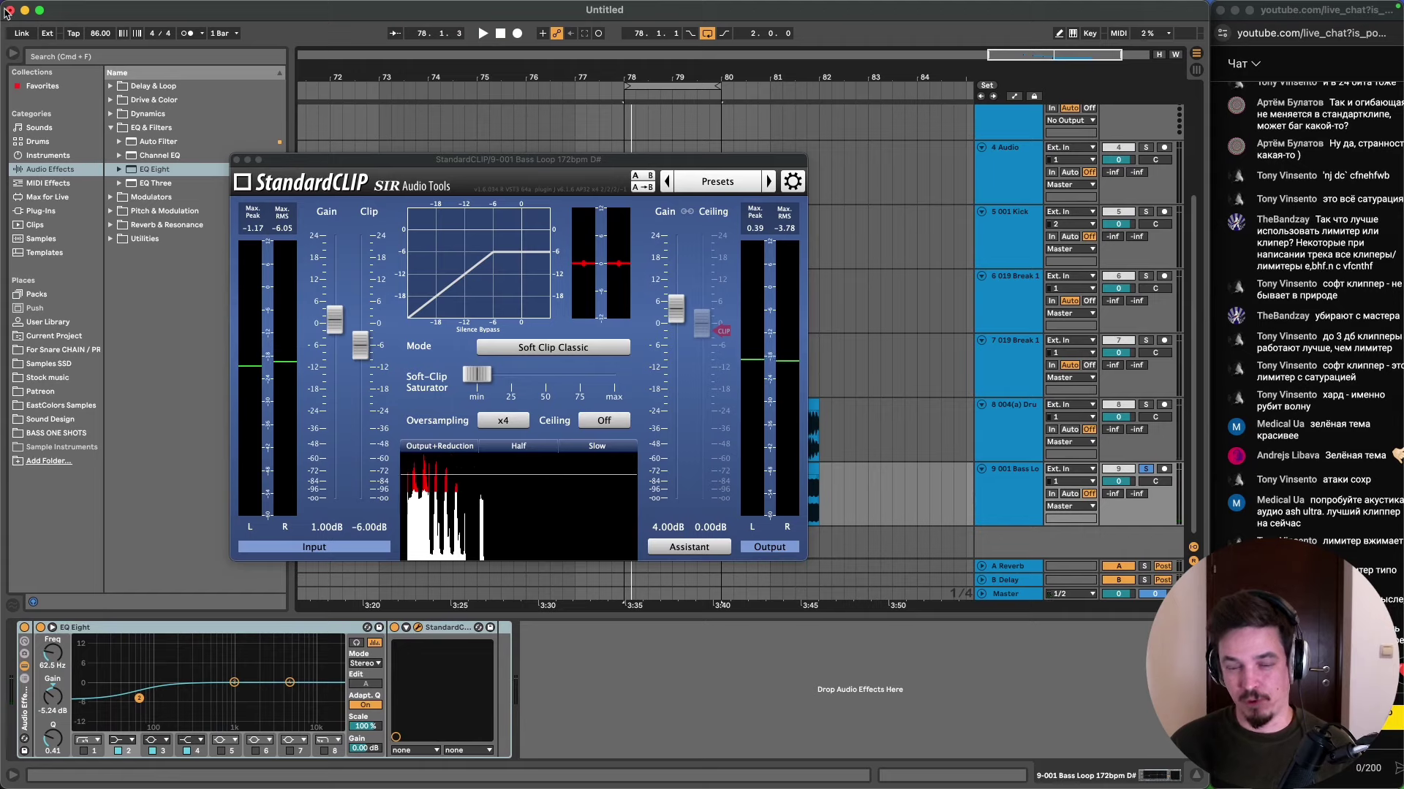
- Move the StandardCLIP window clear of the clips, unsolo the bass loop track and play the drum and bass loops together
mouse_move(70, 4)
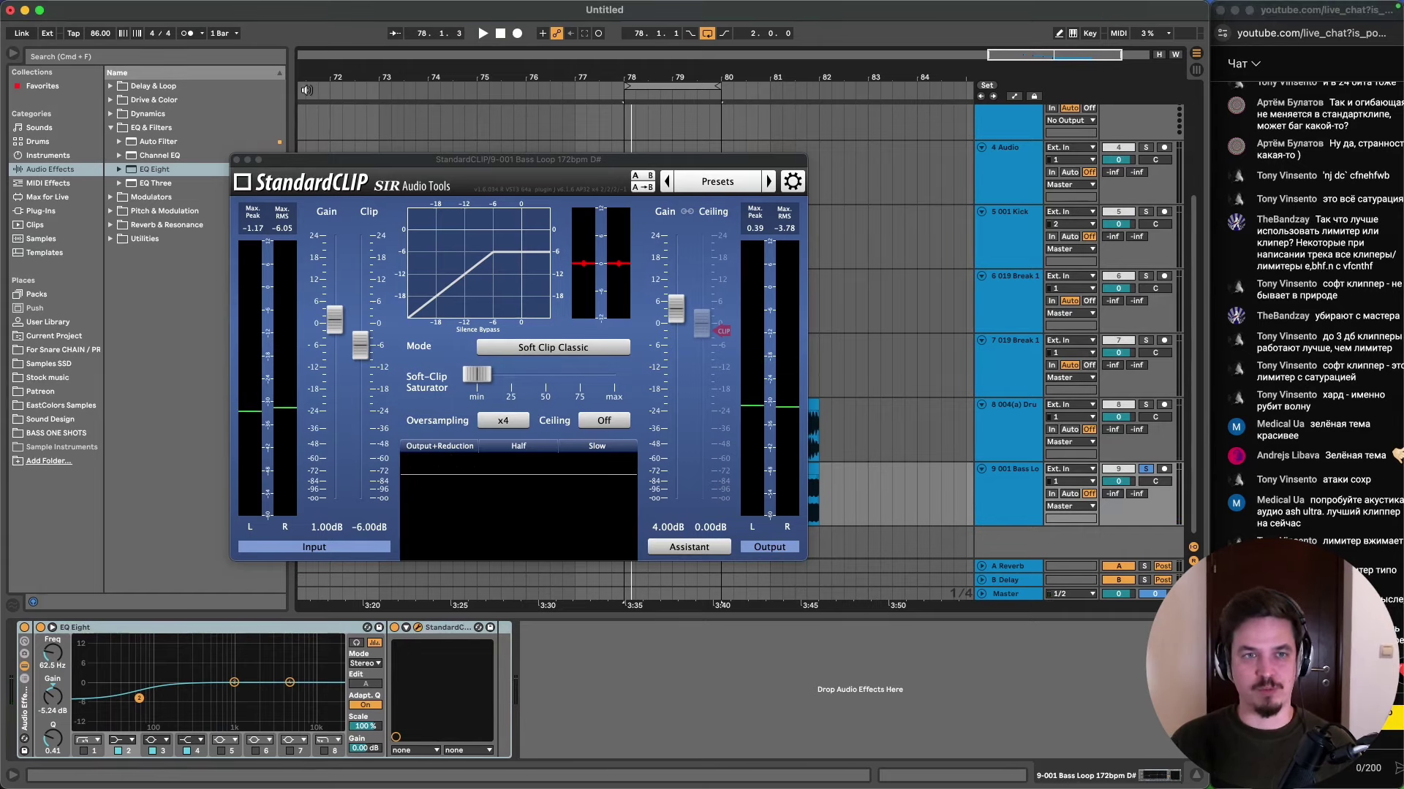
drag(338, 168, 126, 77)
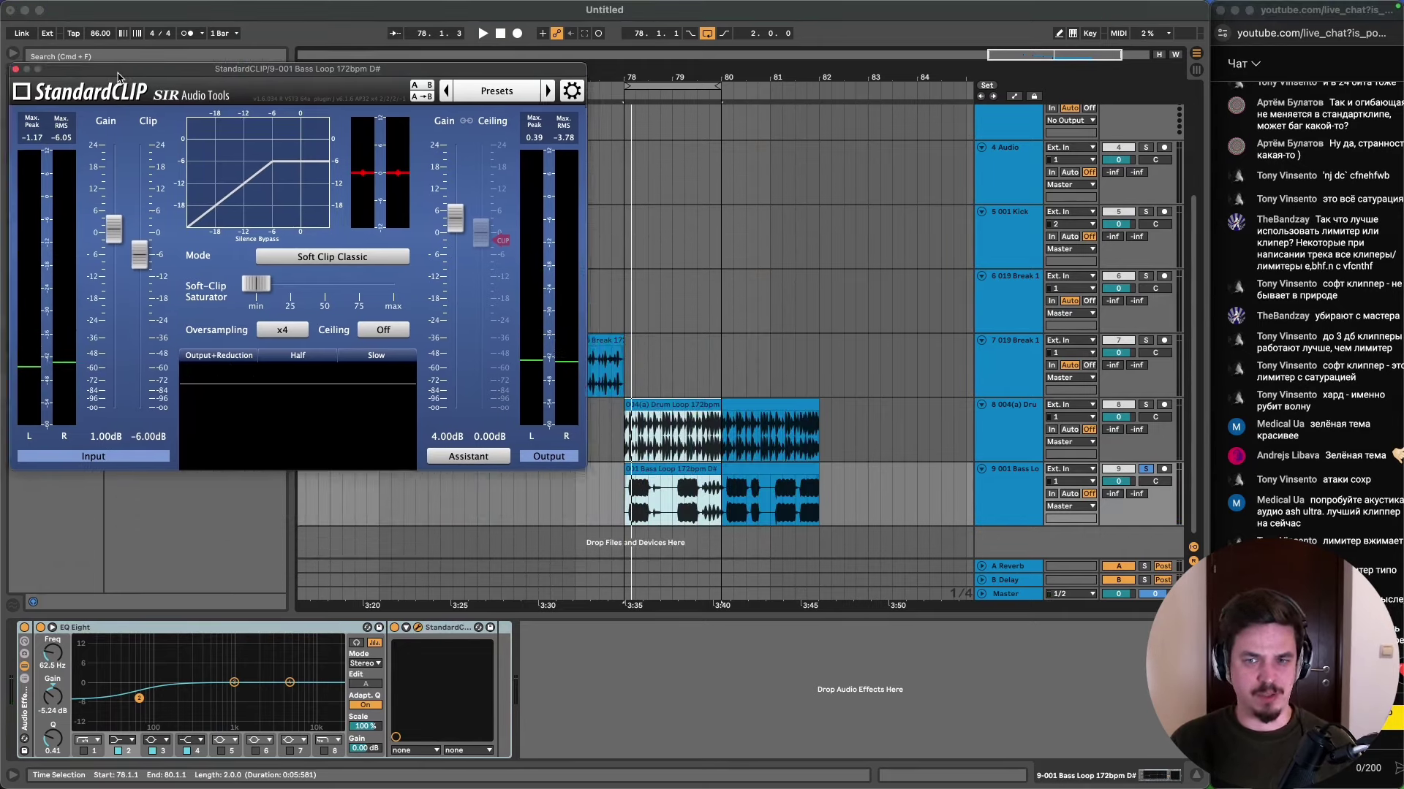
click(1145, 472)
key(space)
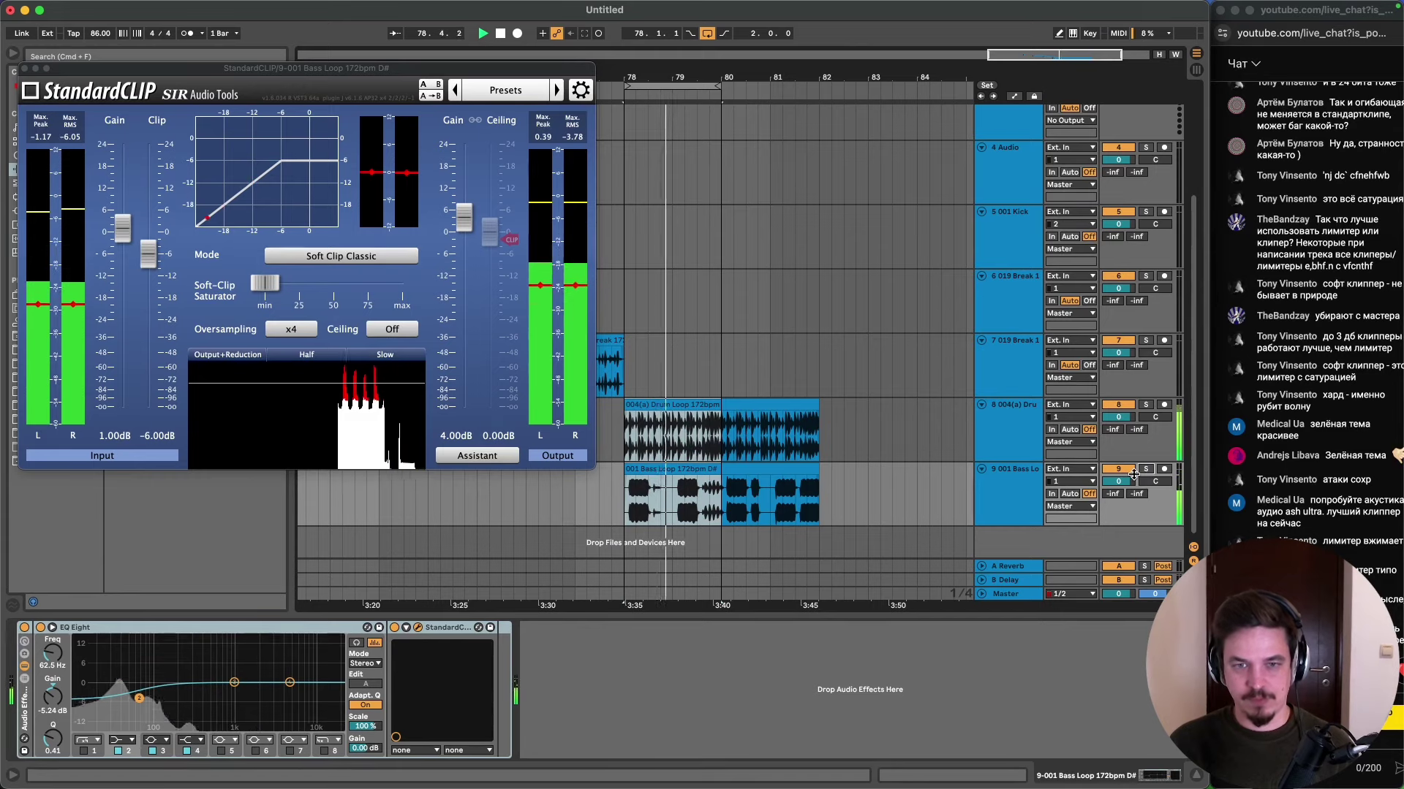
key(space)
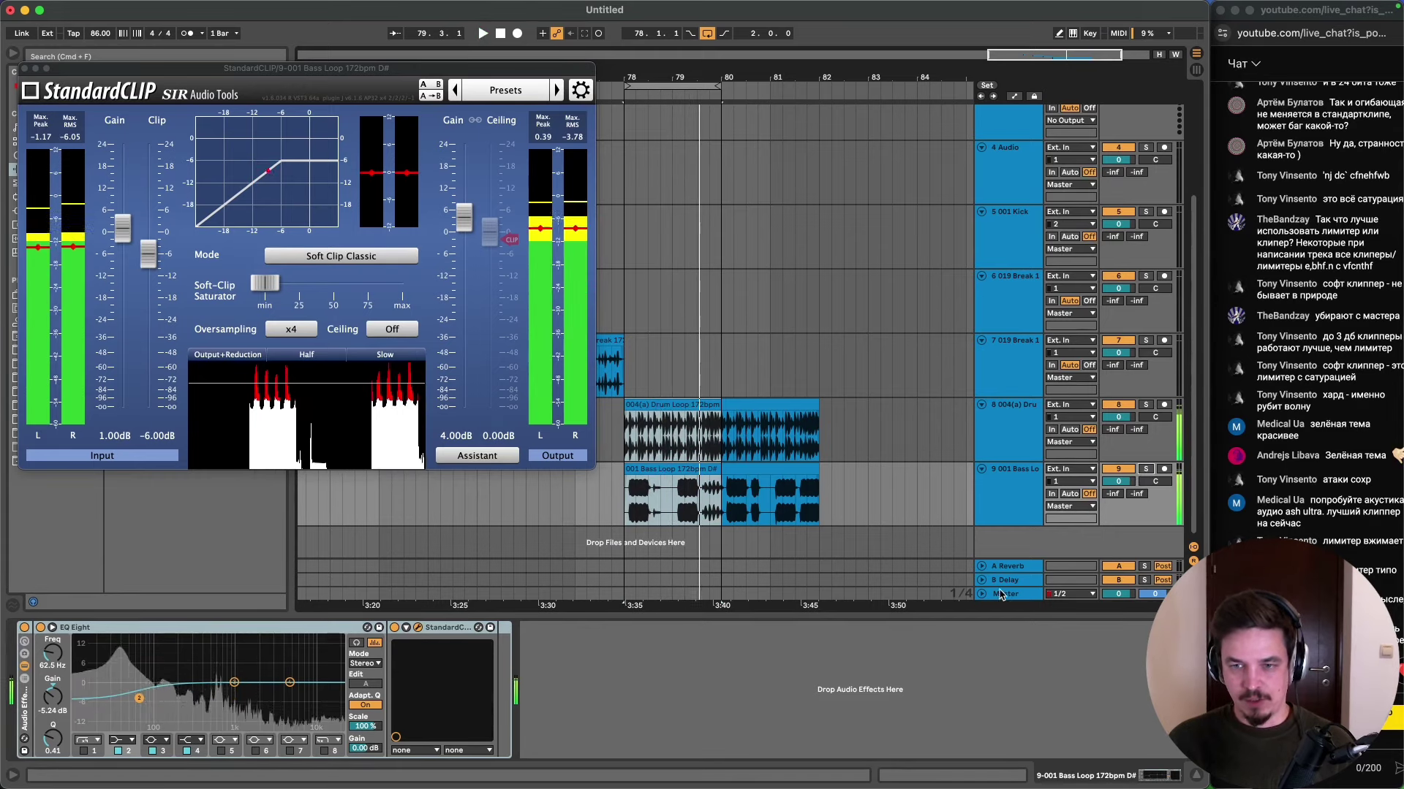
- Insert StandardCLIP at the start of the Master track's device chain, before ShaperBox 3
click(1003, 593)
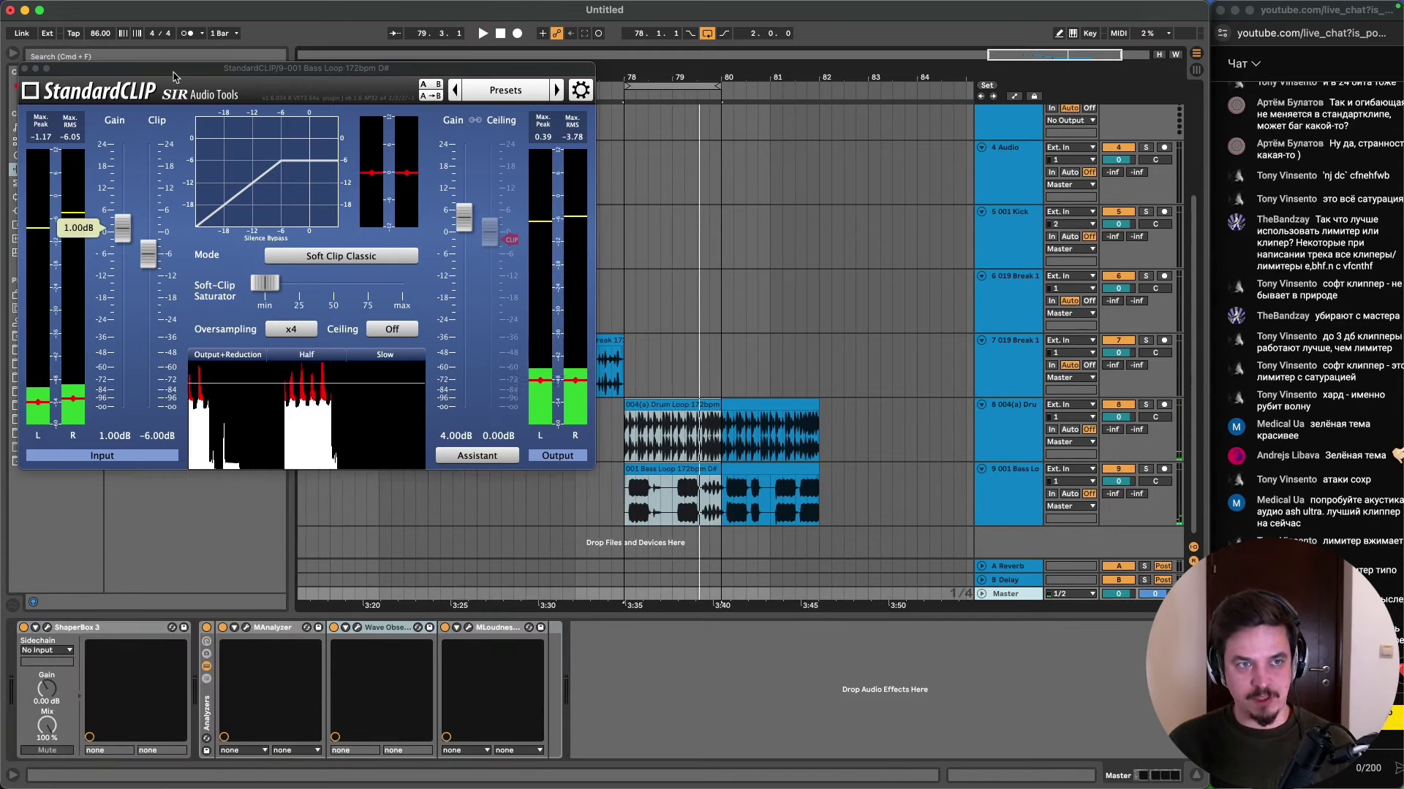
drag(122, 68, 329, 58)
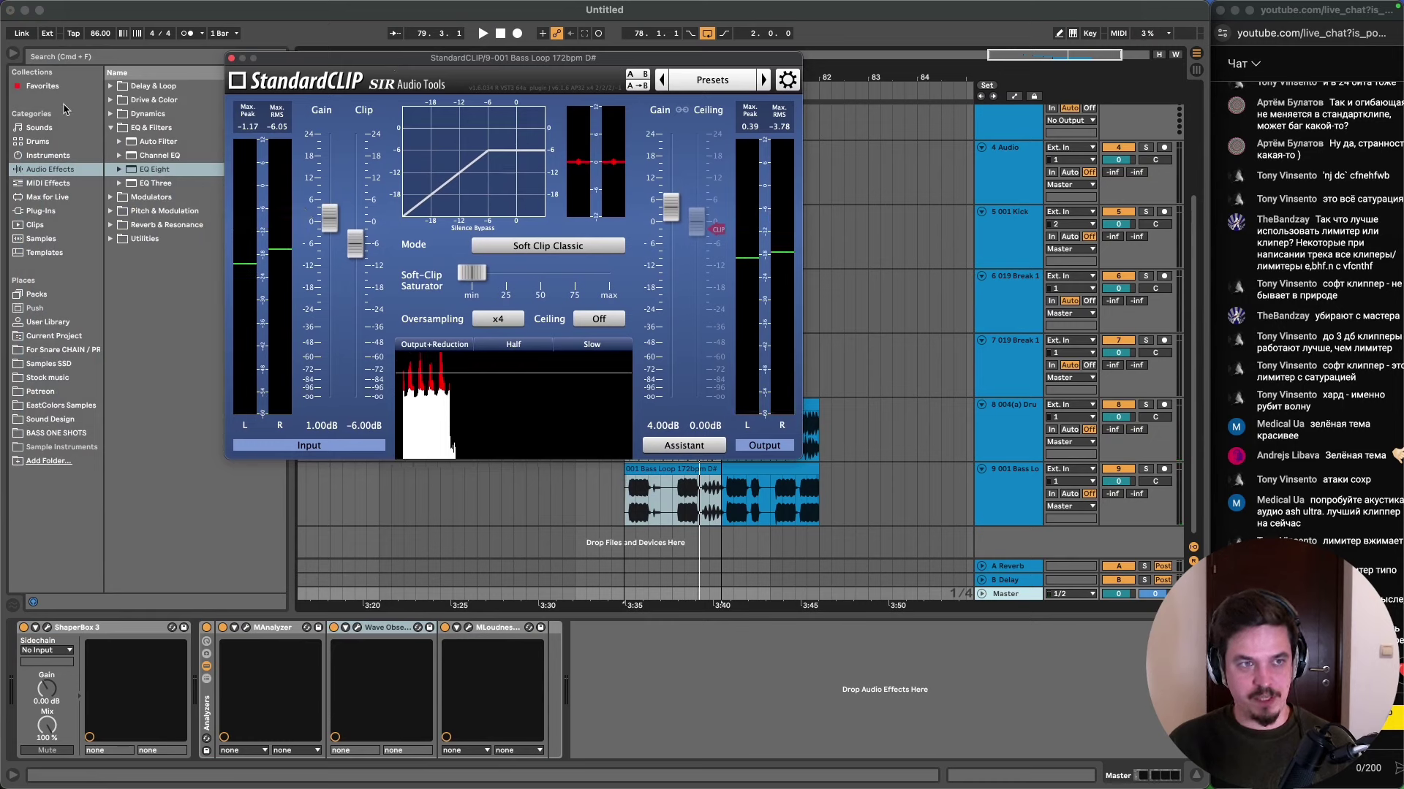
click(42, 85)
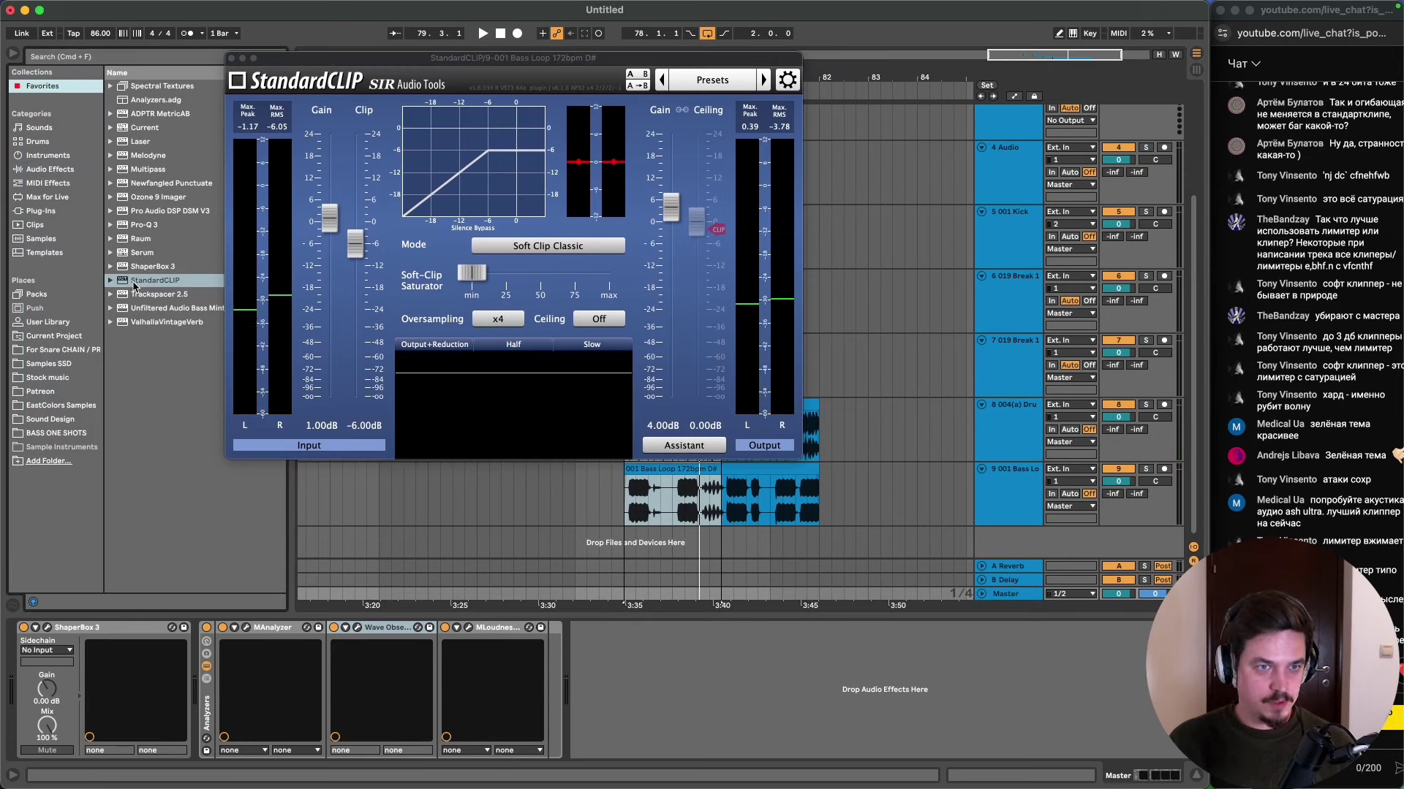
drag(134, 281, 29, 680)
- Open MLoudnessAnalyzer on the Master track and measure the drum and bass mix with the Master's StandardCLIP bypassed
click(586, 628)
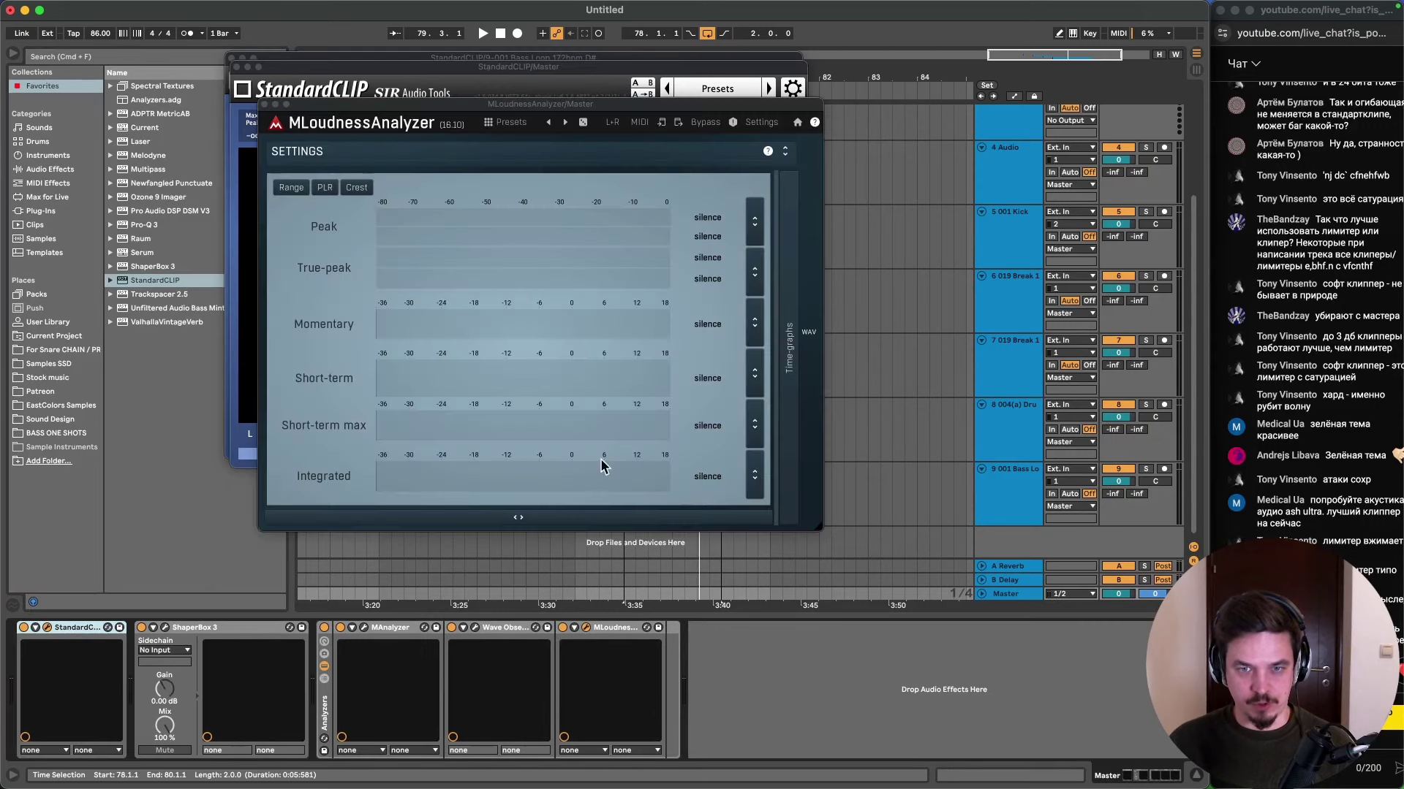
key(space)
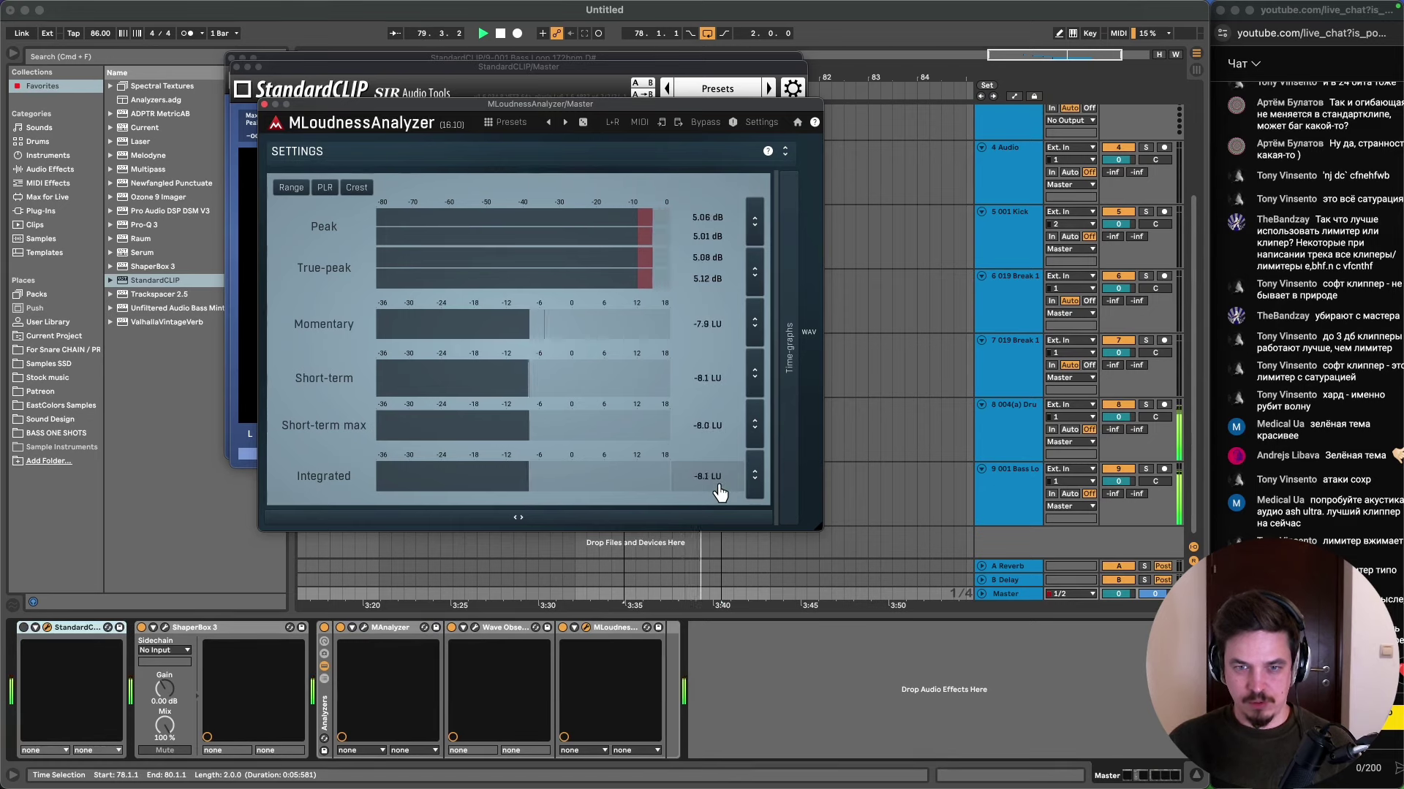
- Bring up the Master's StandardCLIP, turn its ceiling on and lower its clip level to -2 dB while the mix plays
key(space)
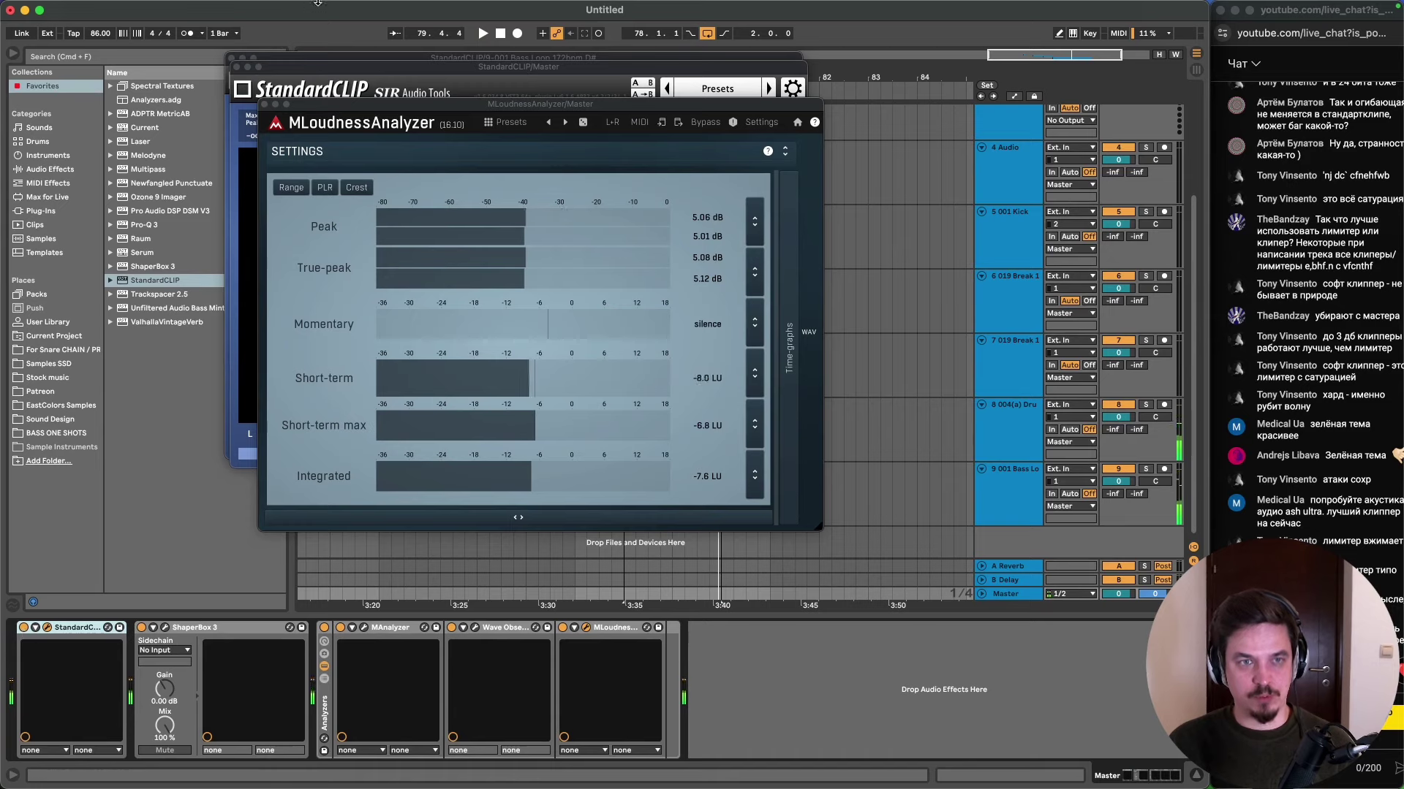
click(350, 70)
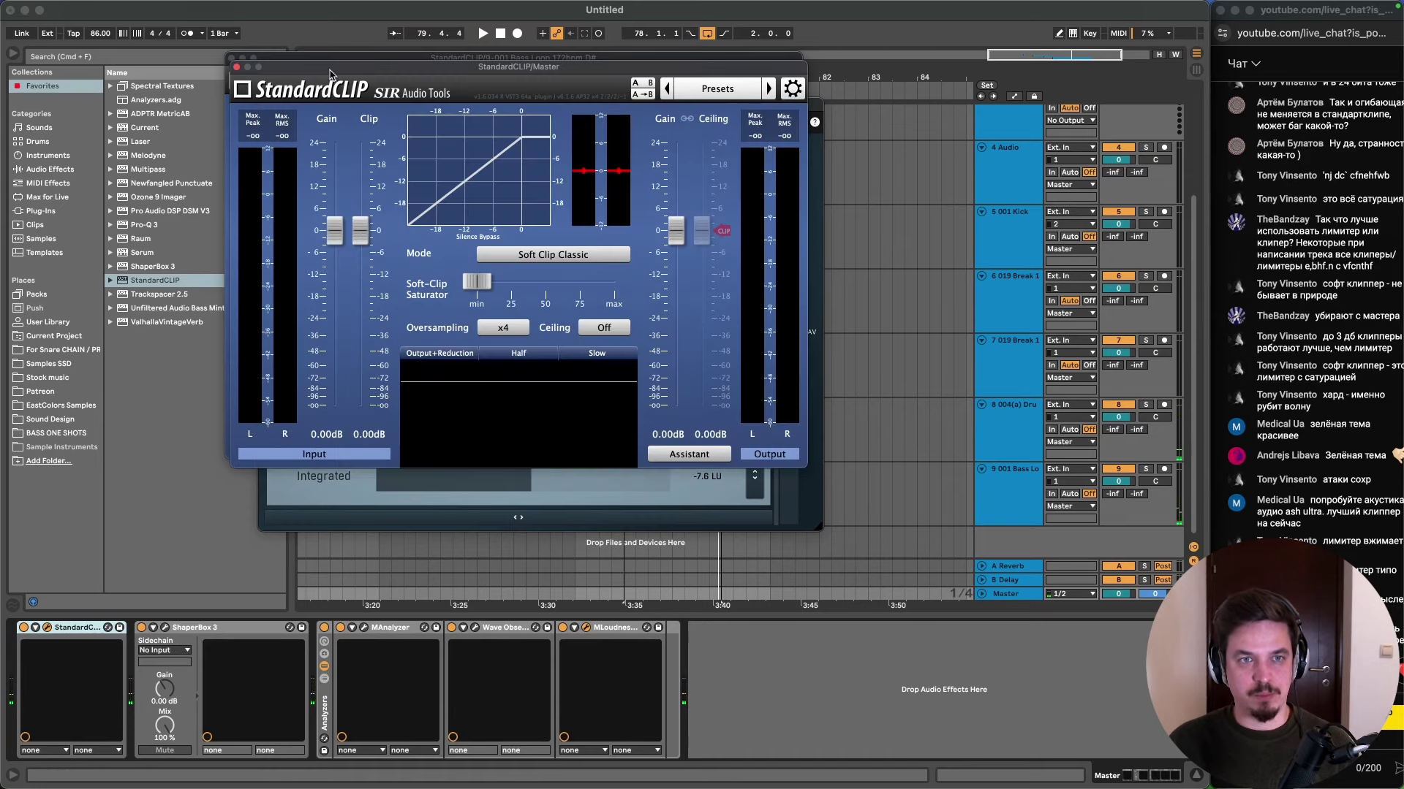
click(236, 67)
click(45, 629)
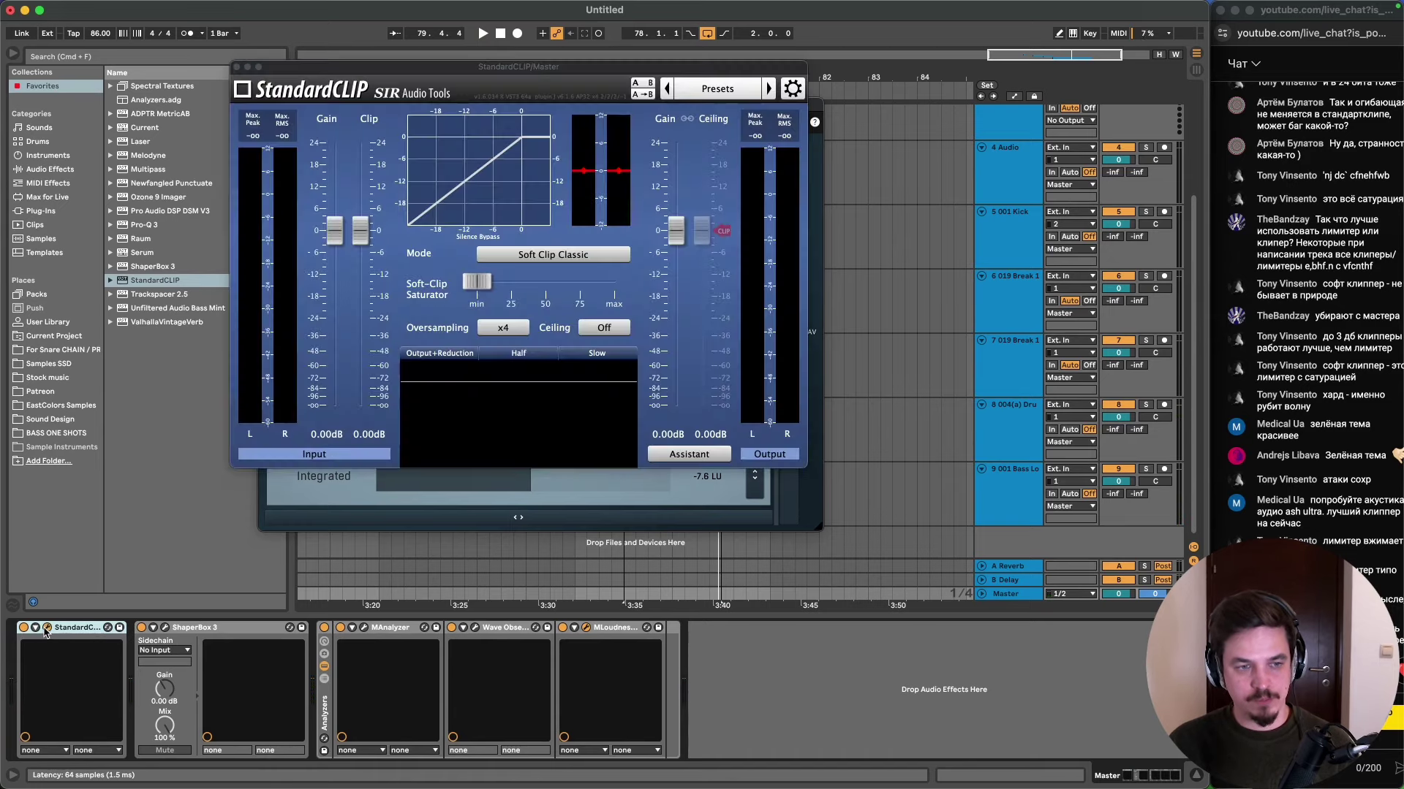
key(space)
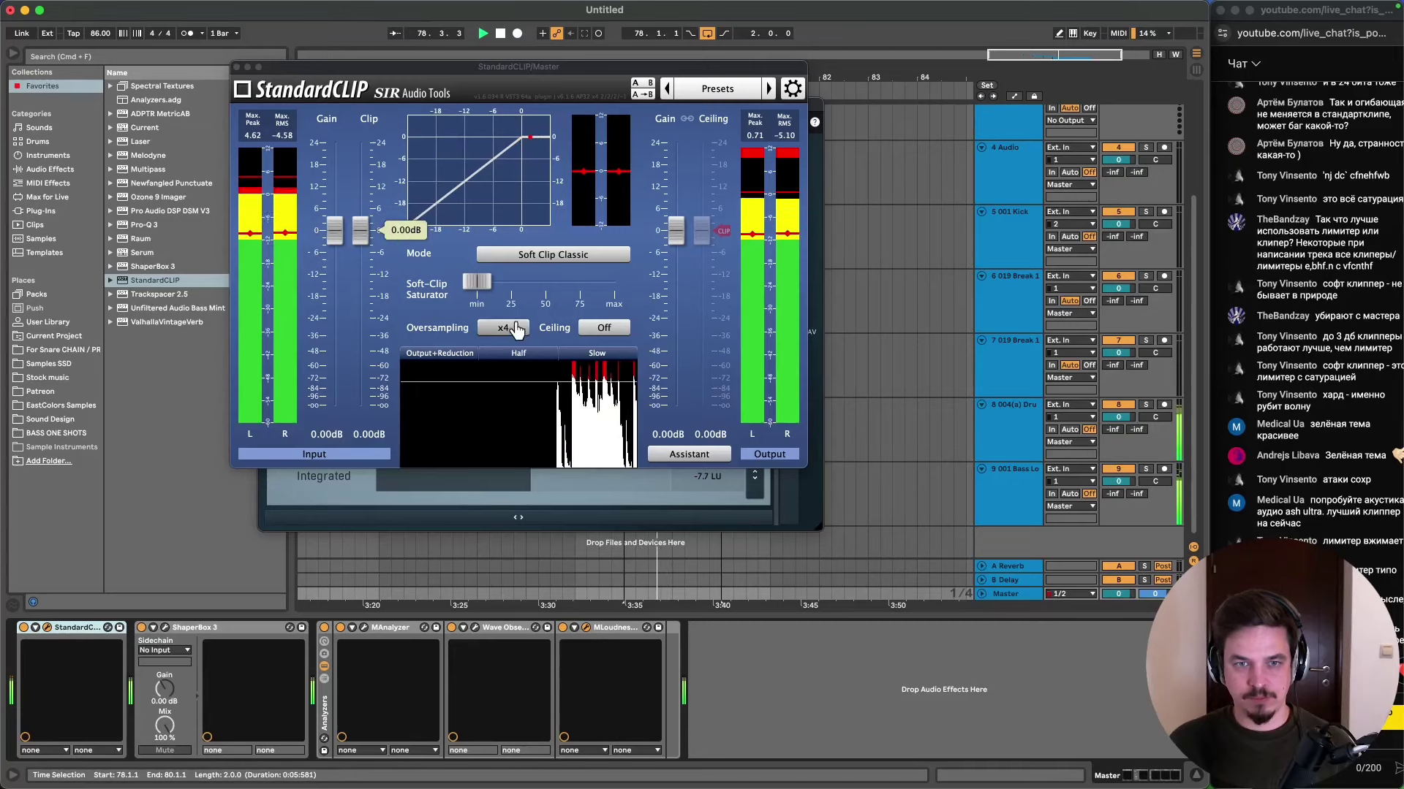
click(604, 327)
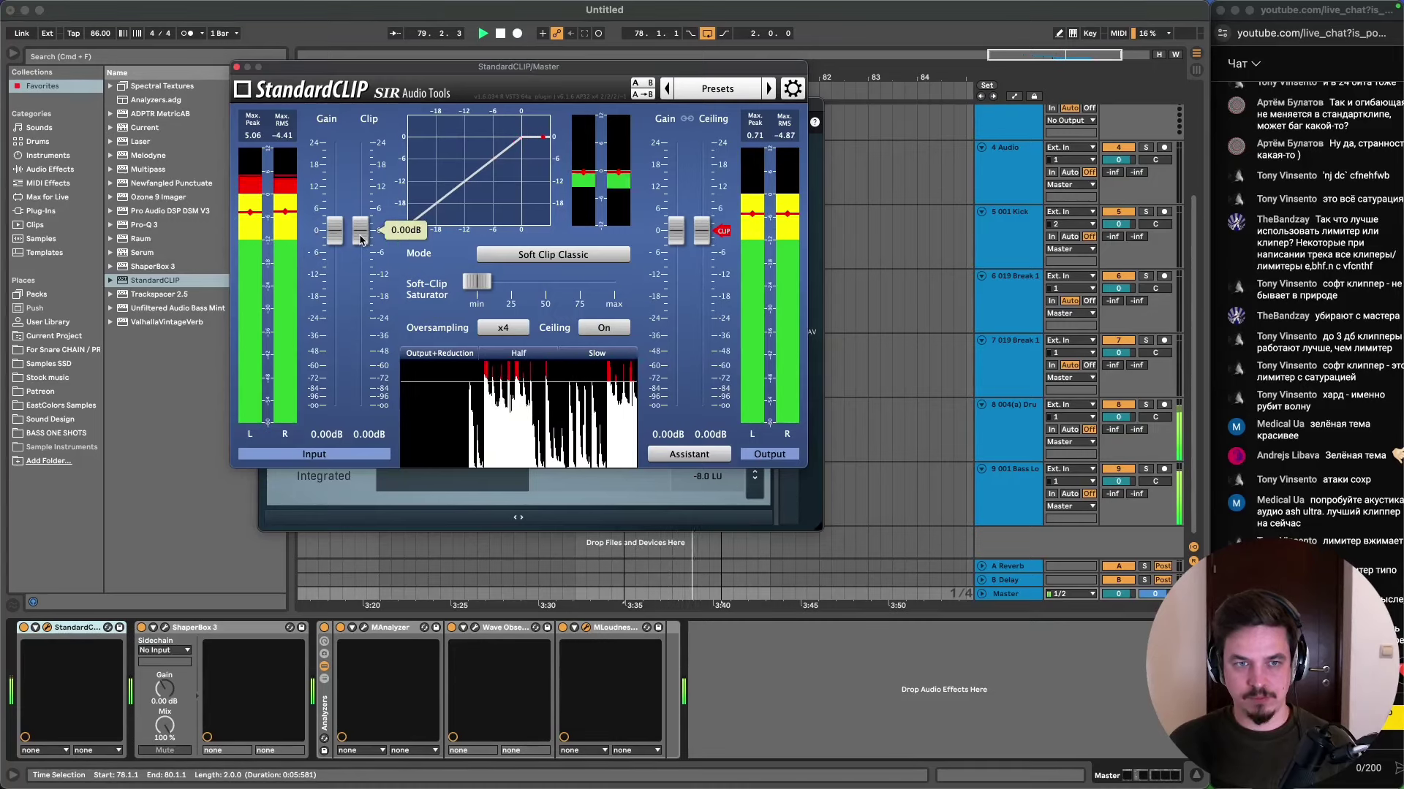
drag(360, 240, 361, 248)
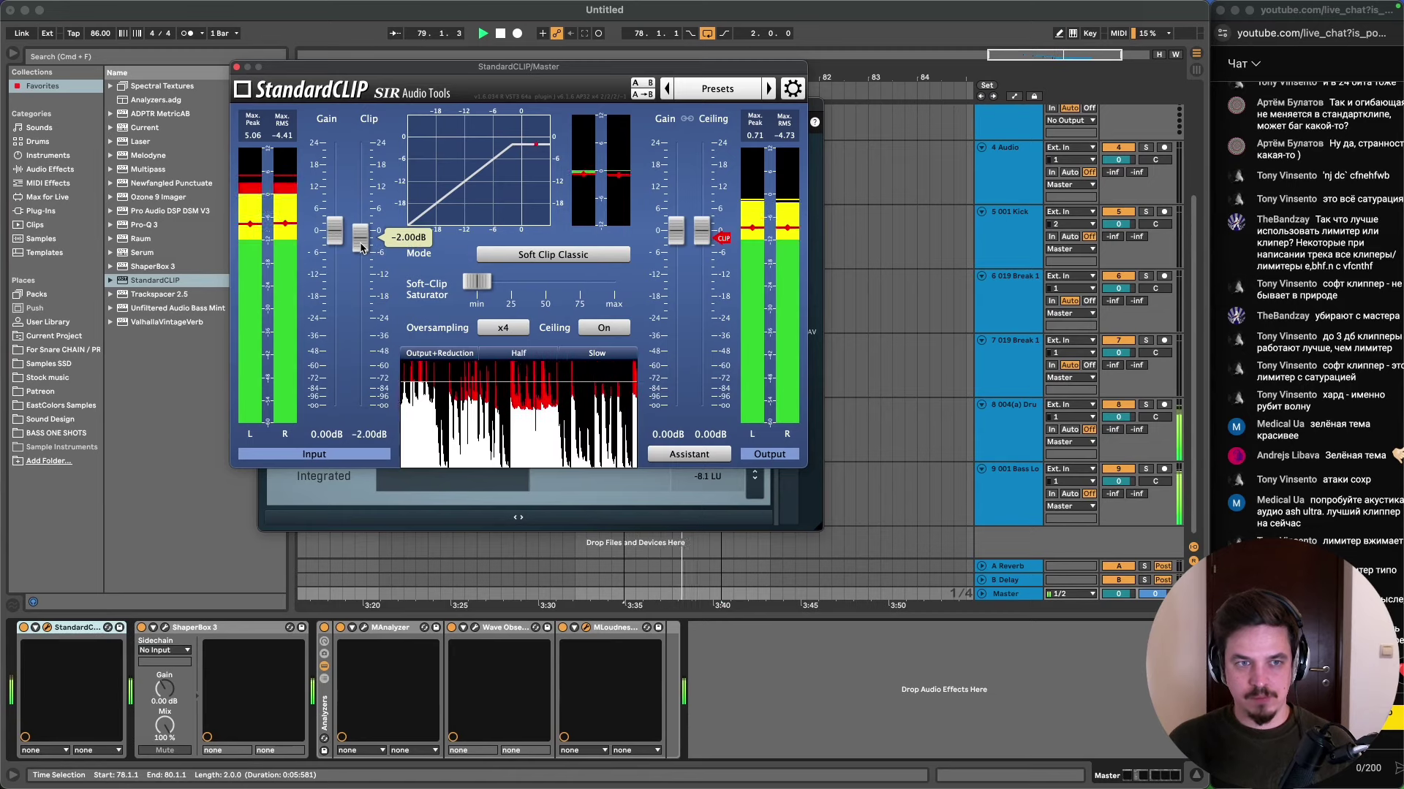
- Insert EQ Eight before the Master's StandardCLIP and cut the lows with band 2 at 48.4 Hz by about 5 dB during playback
click(50, 169)
drag(155, 169, 36, 683)
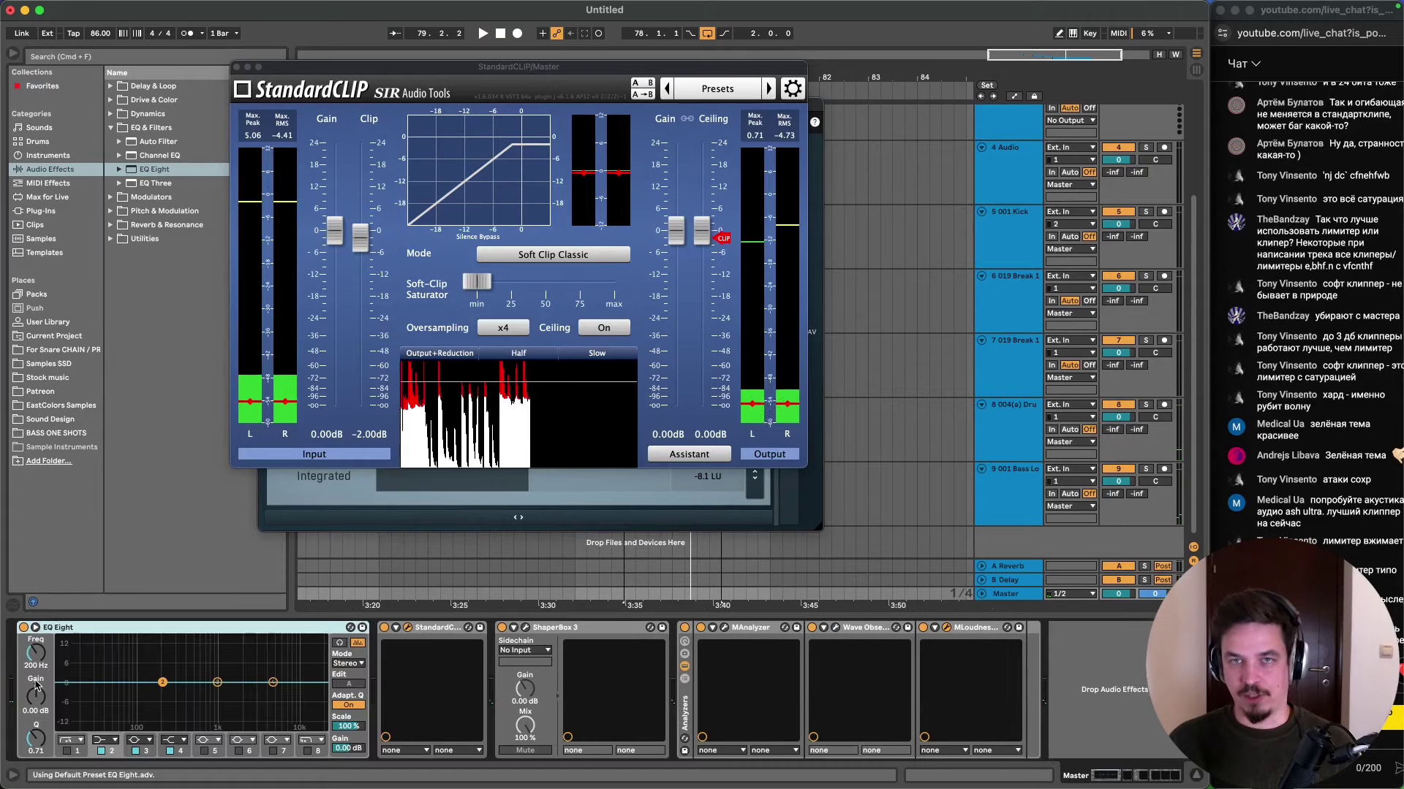
key(space)
drag(162, 682, 119, 695)
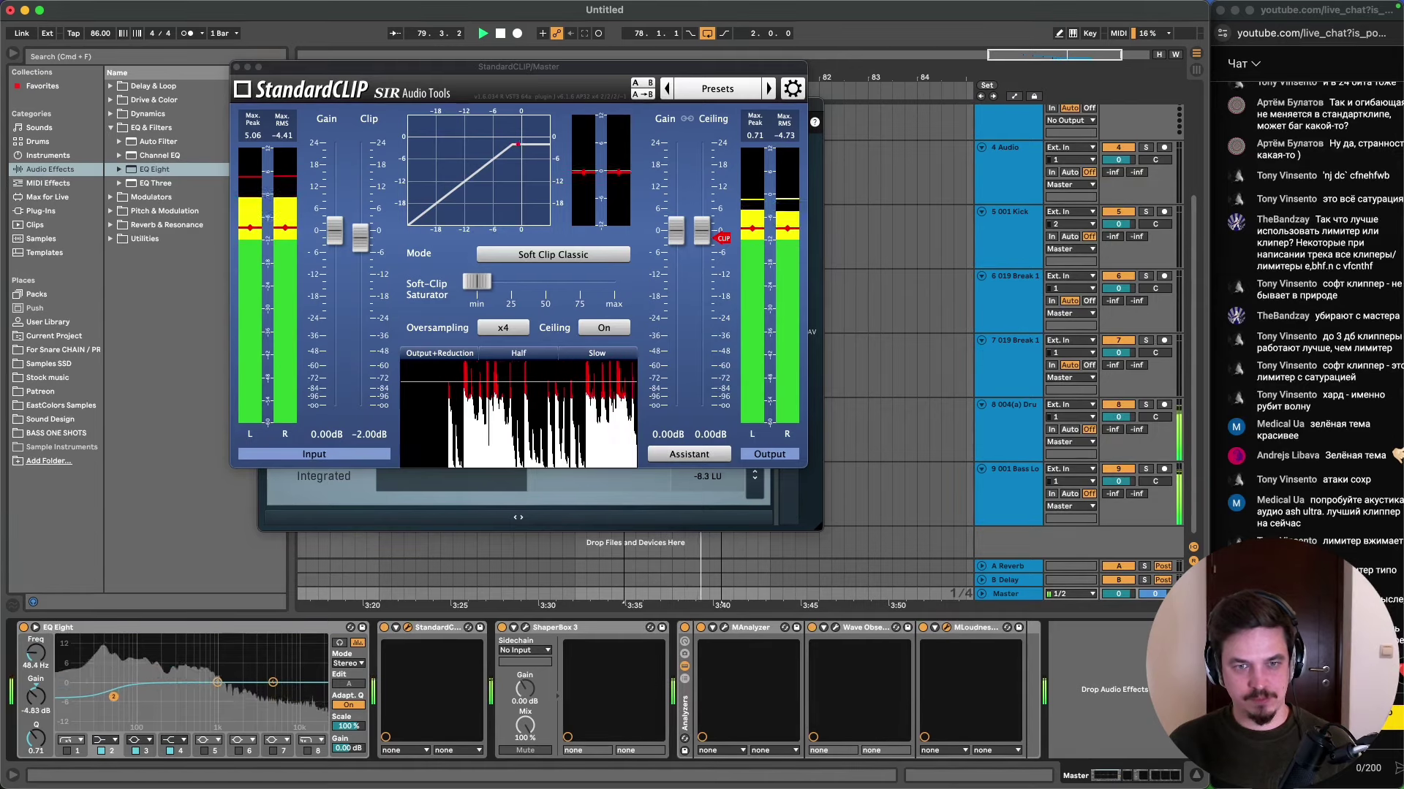
- Raise the Master StandardCLIP's output gain to 3 dB and check the mix's loudness in MLoudnessAnalyzer, moving its window aside
mouse_move(674, 257)
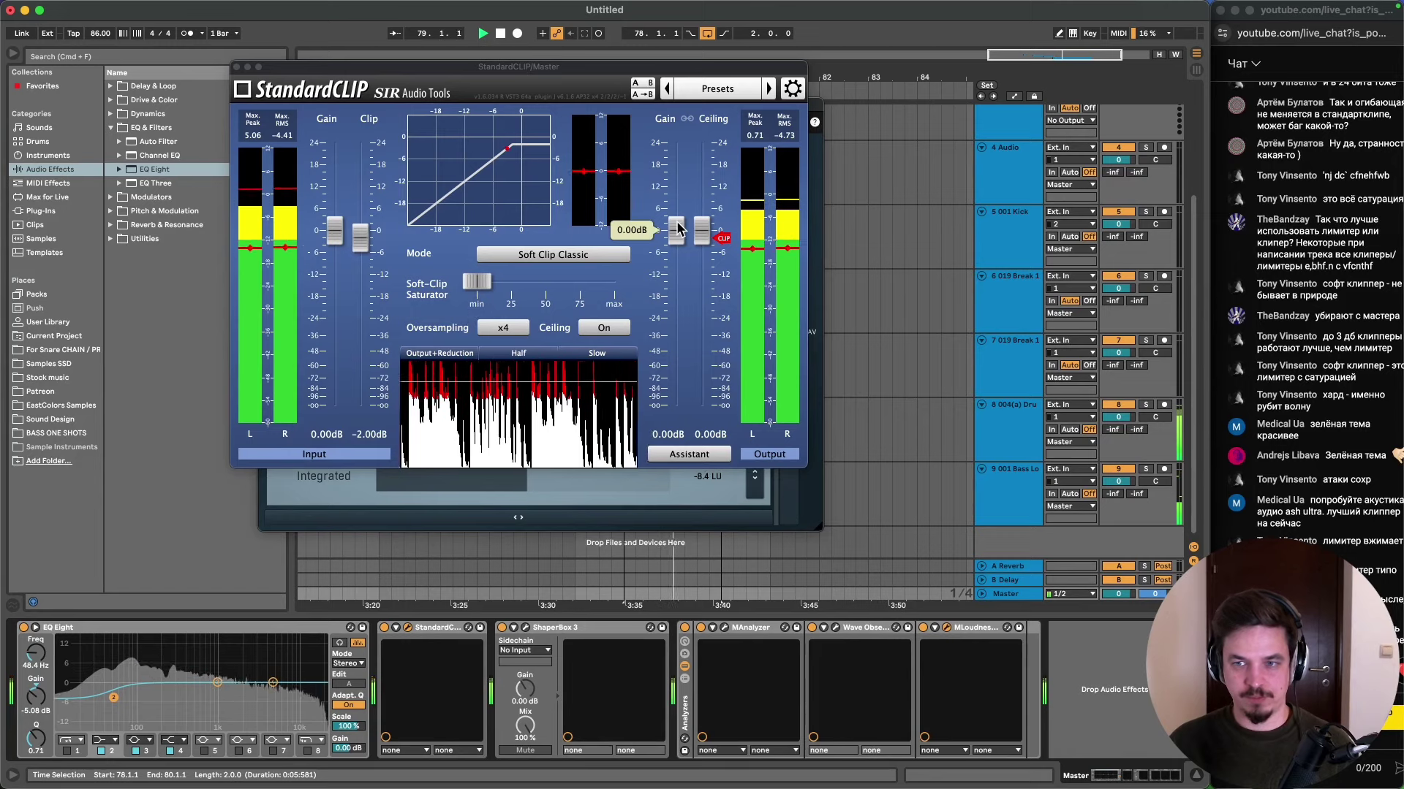
drag(676, 230, 678, 221)
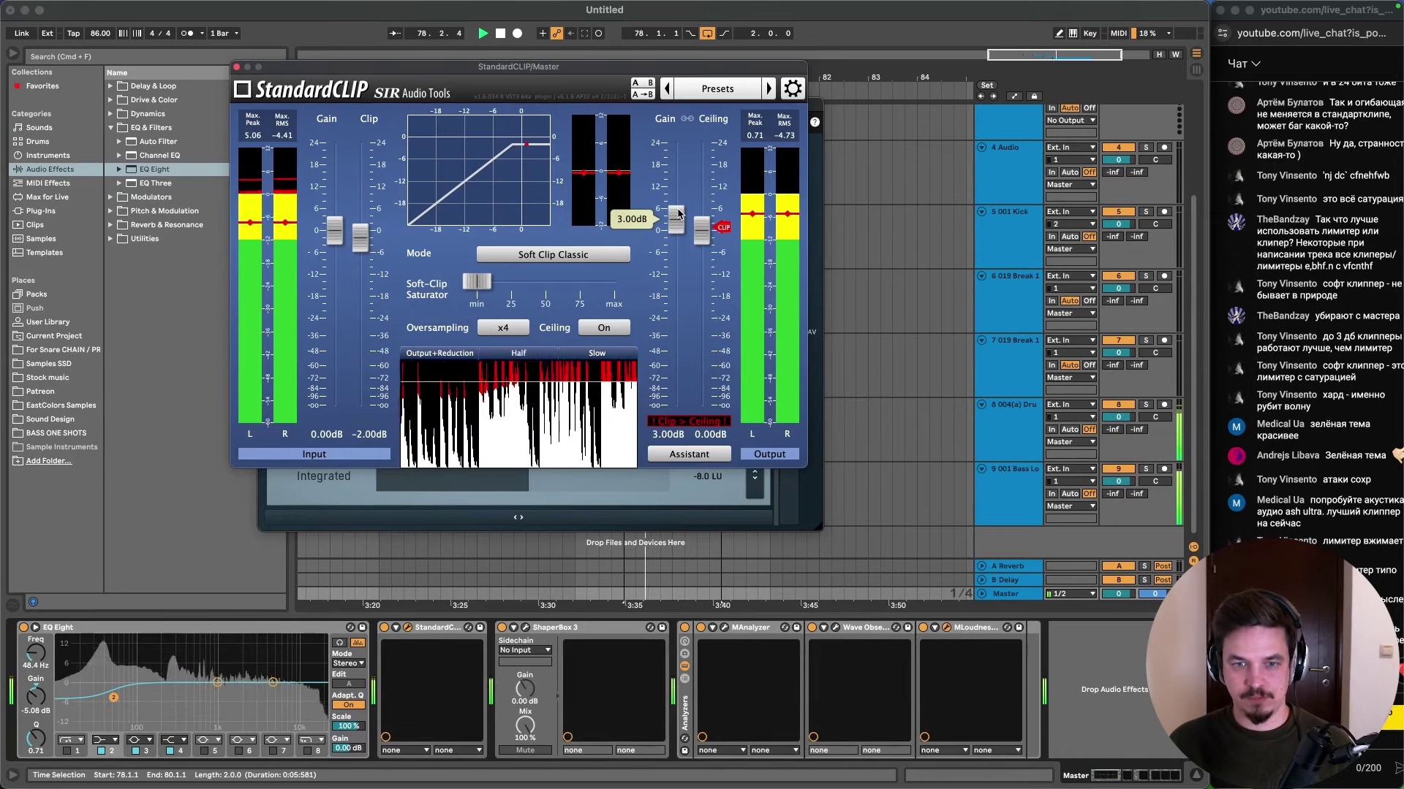
click(654, 511)
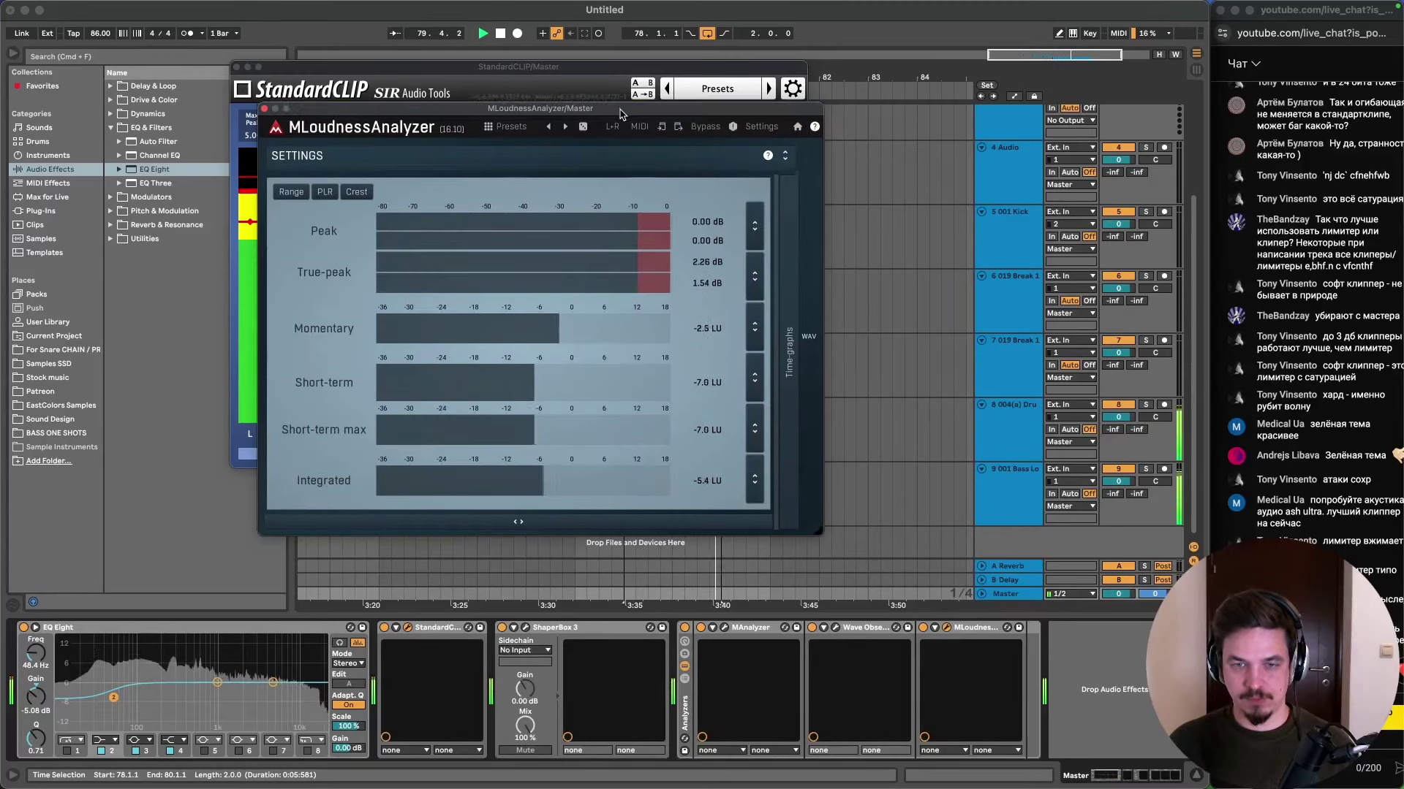
click(633, 78)
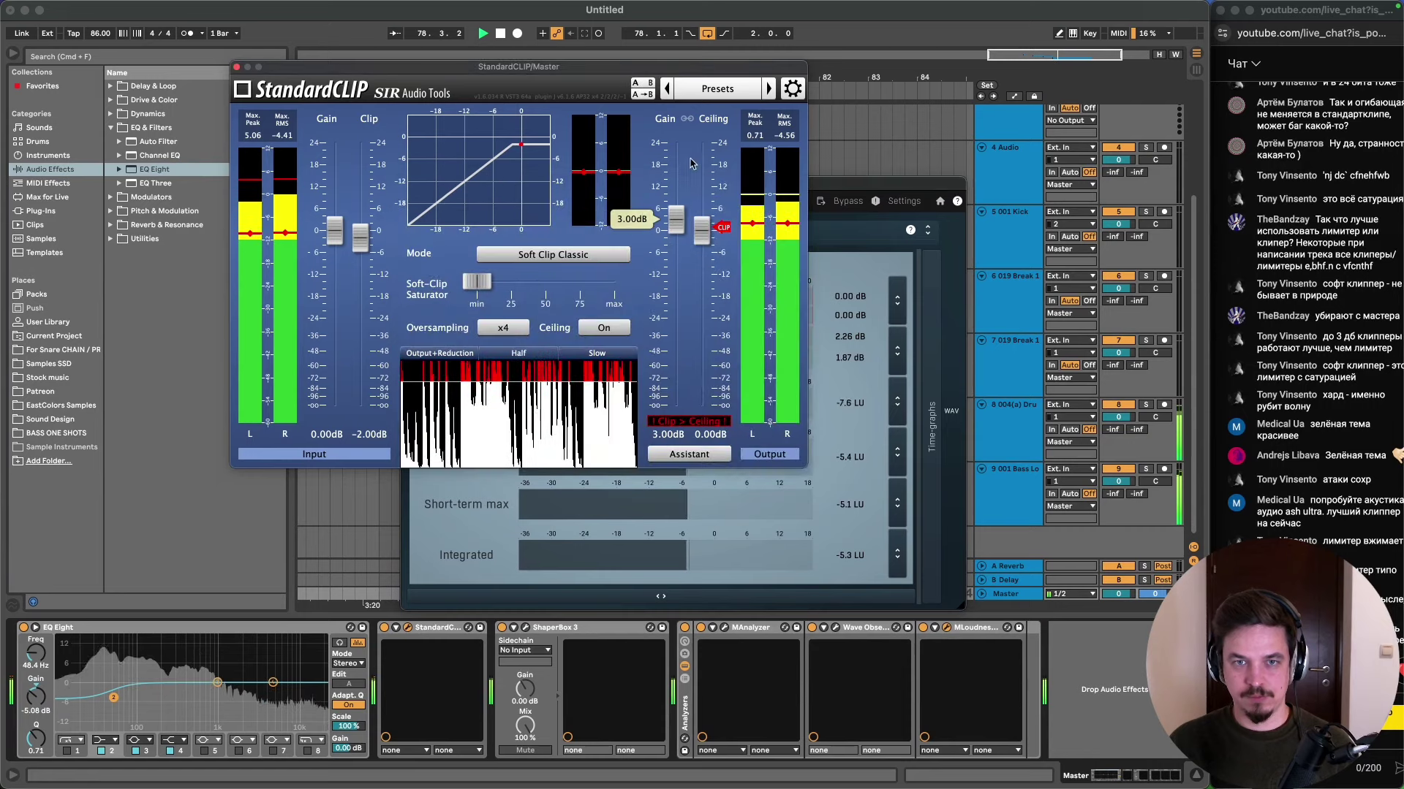
- Raise StandardCLIP's output gain to 5 dB, check the spectrum in MAnalyzer, and restart the integrated loudness measurement
drag(683, 219, 683, 216)
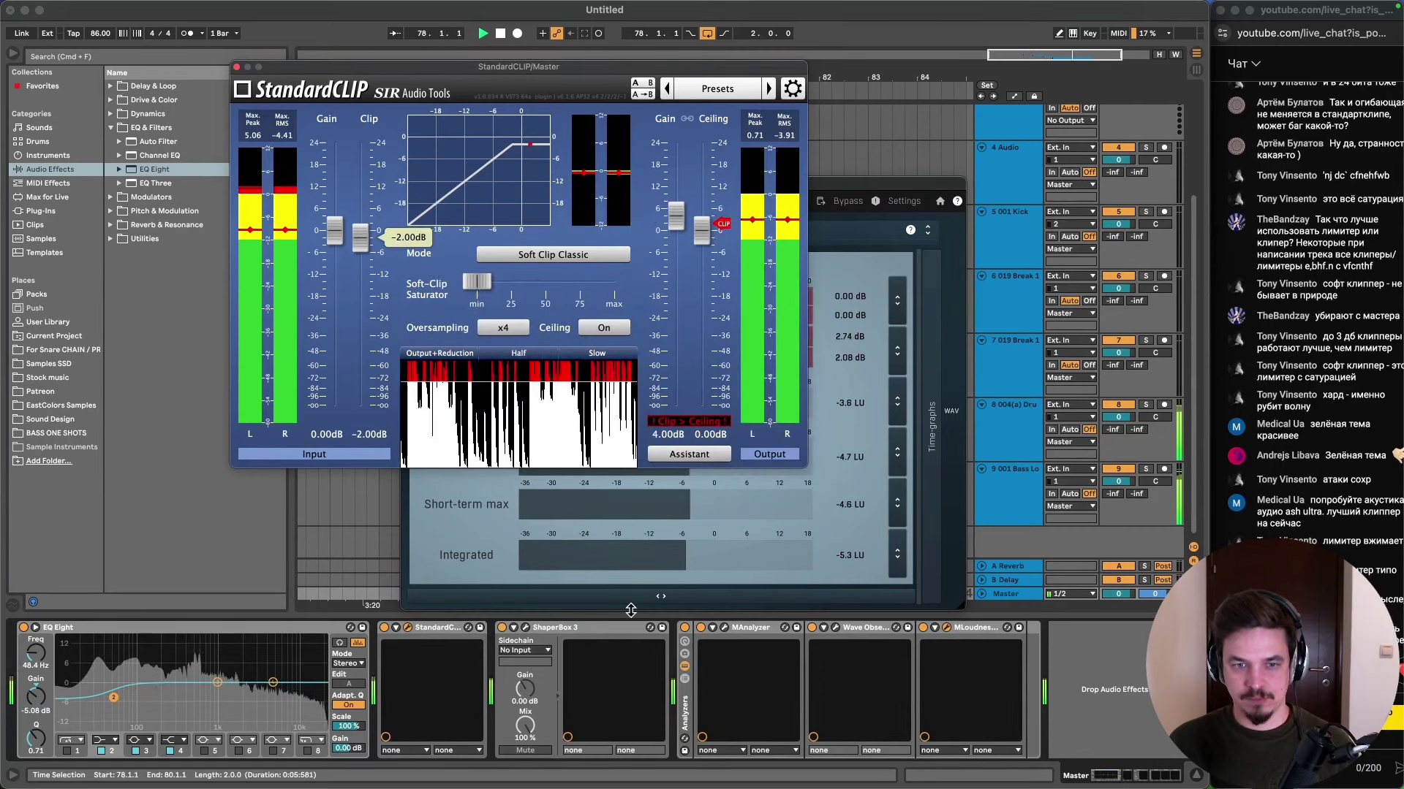
click(722, 632)
click(723, 630)
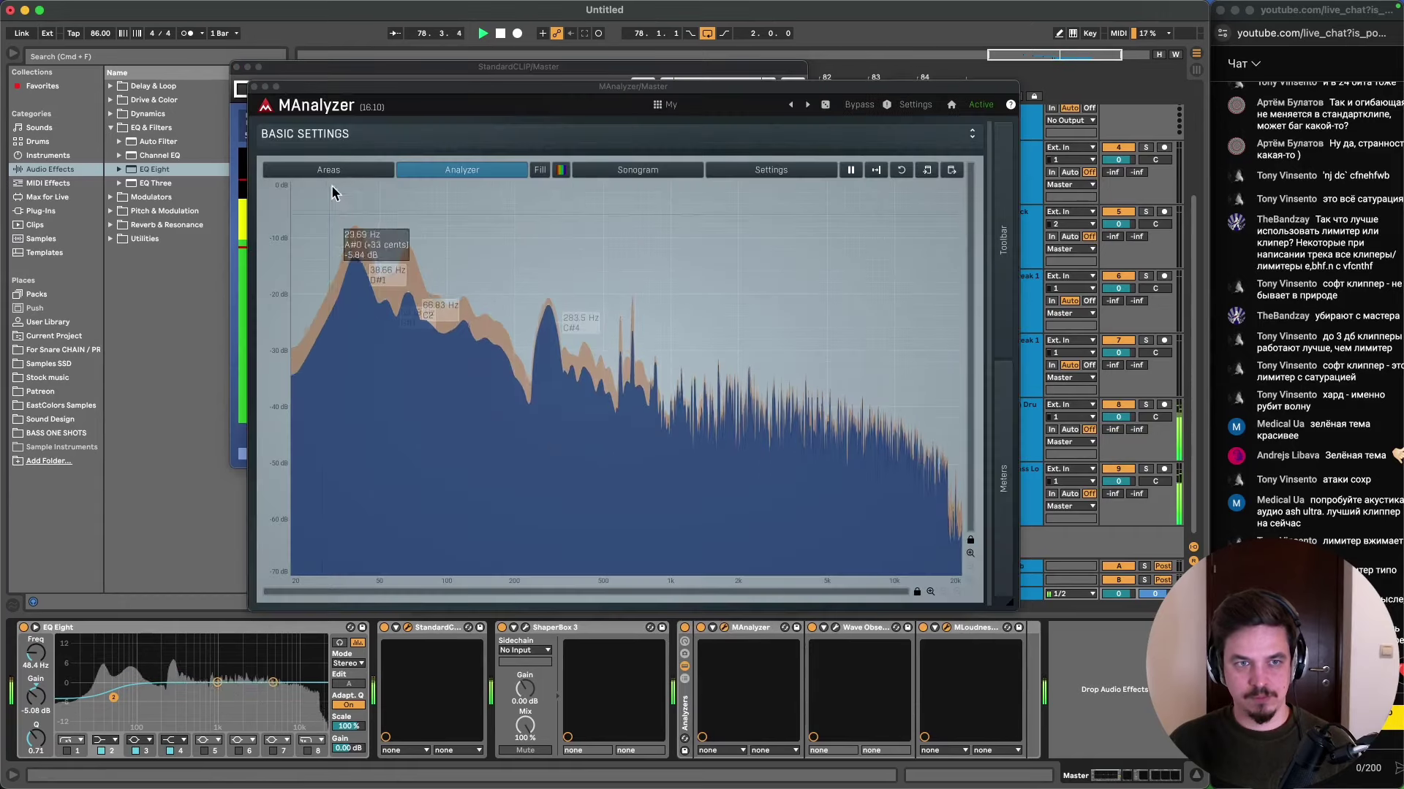
click(254, 88)
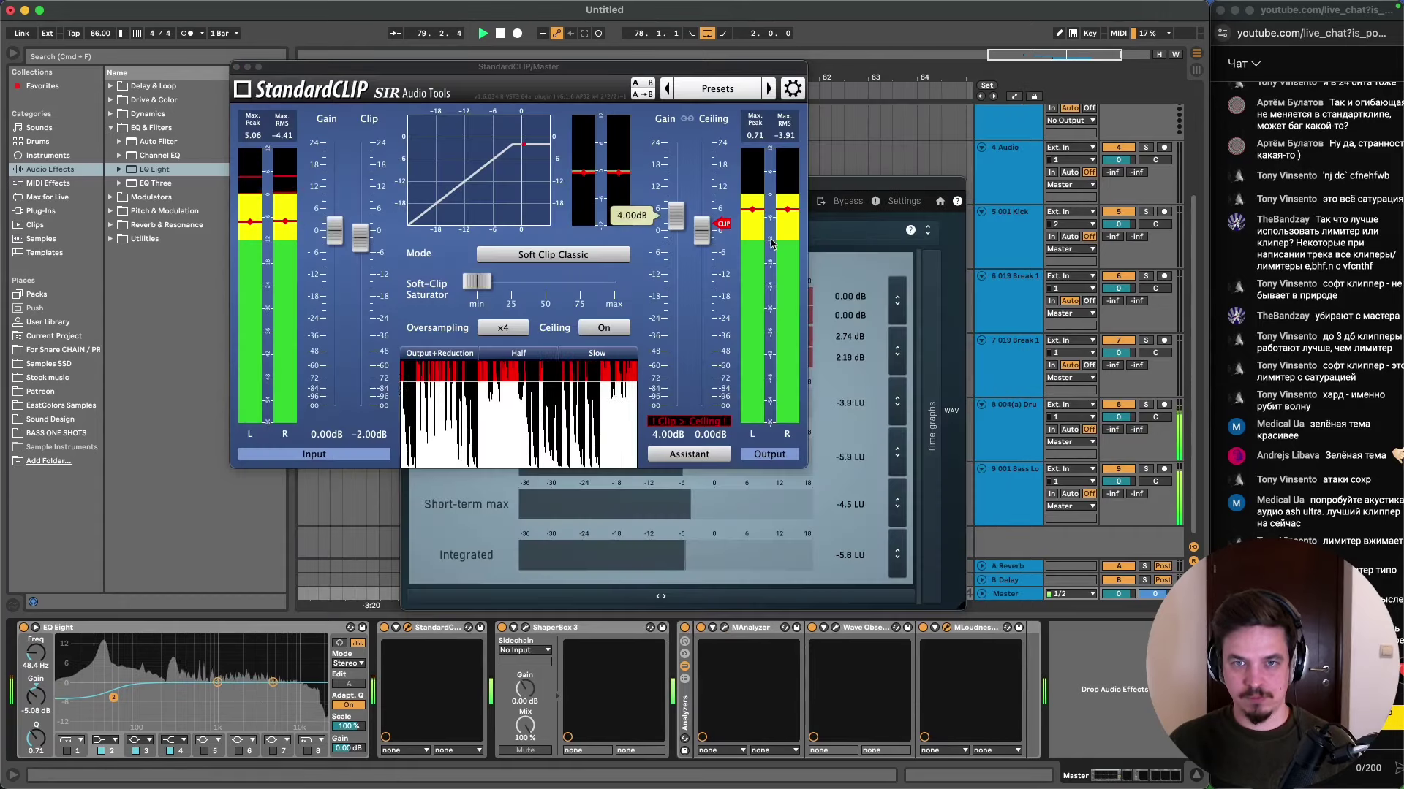
drag(674, 220, 676, 215)
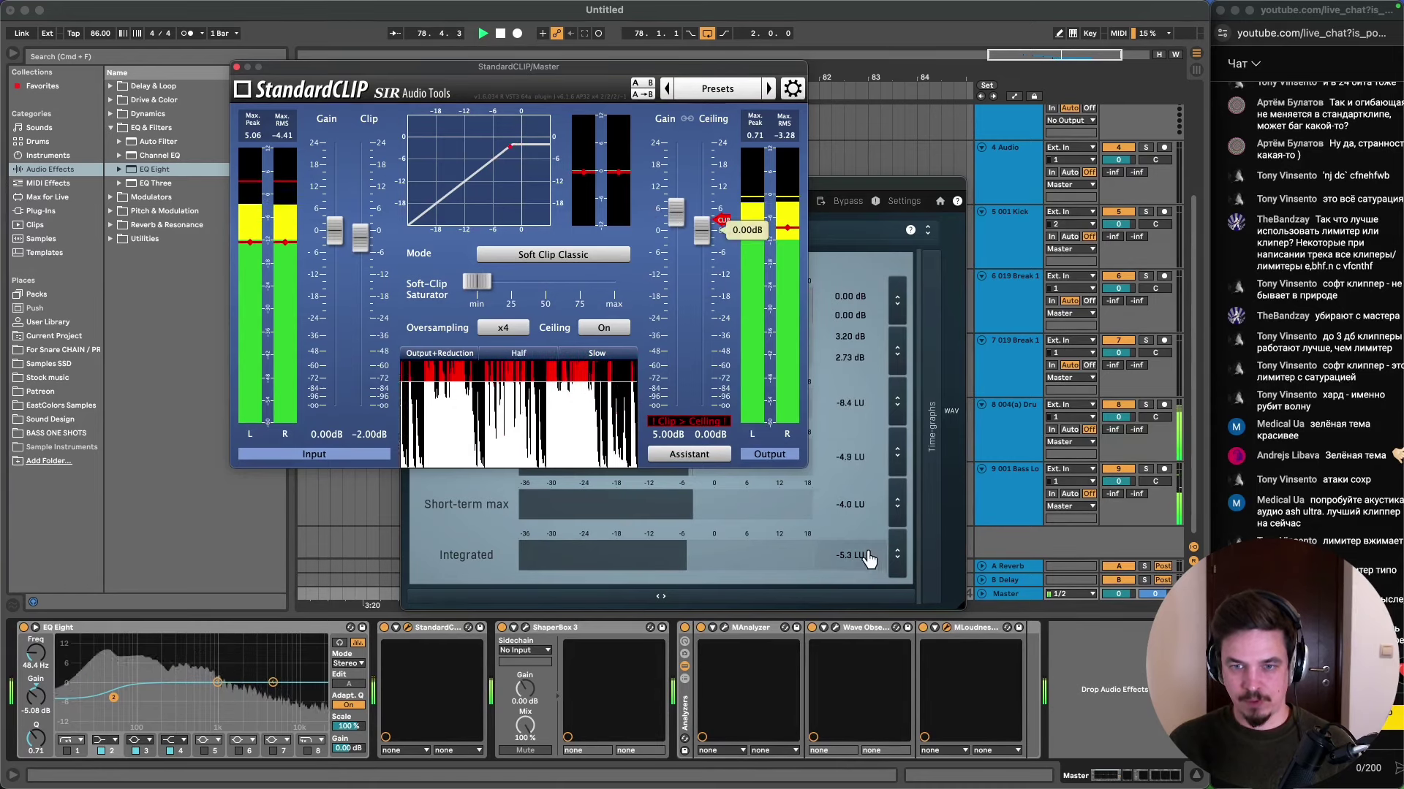
click(850, 601)
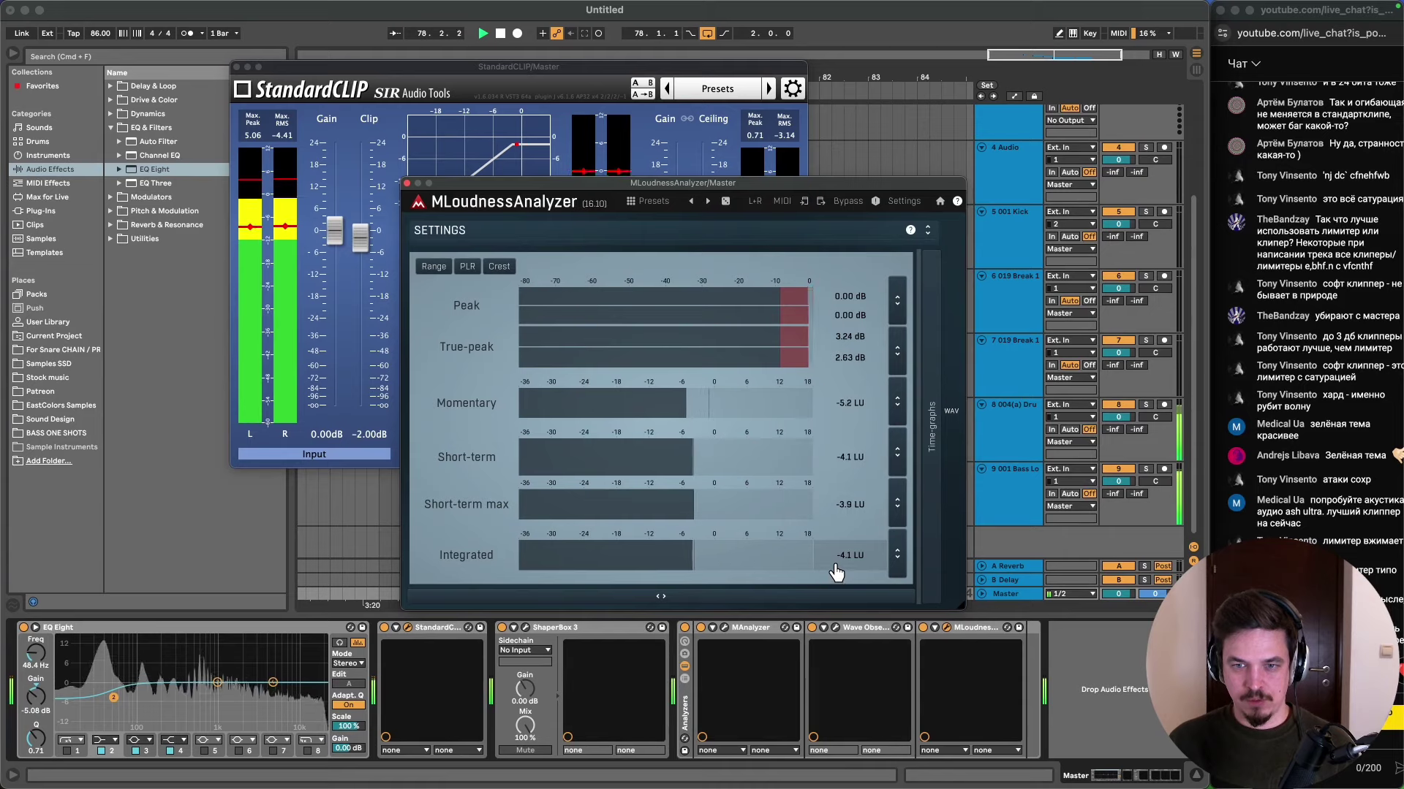
- Adjust the low-shelf band in the Master's EQ Eight to -7.38 dB gain and 0.44 Q
mouse_move(330, 139)
drag(365, 67, 331, 72)
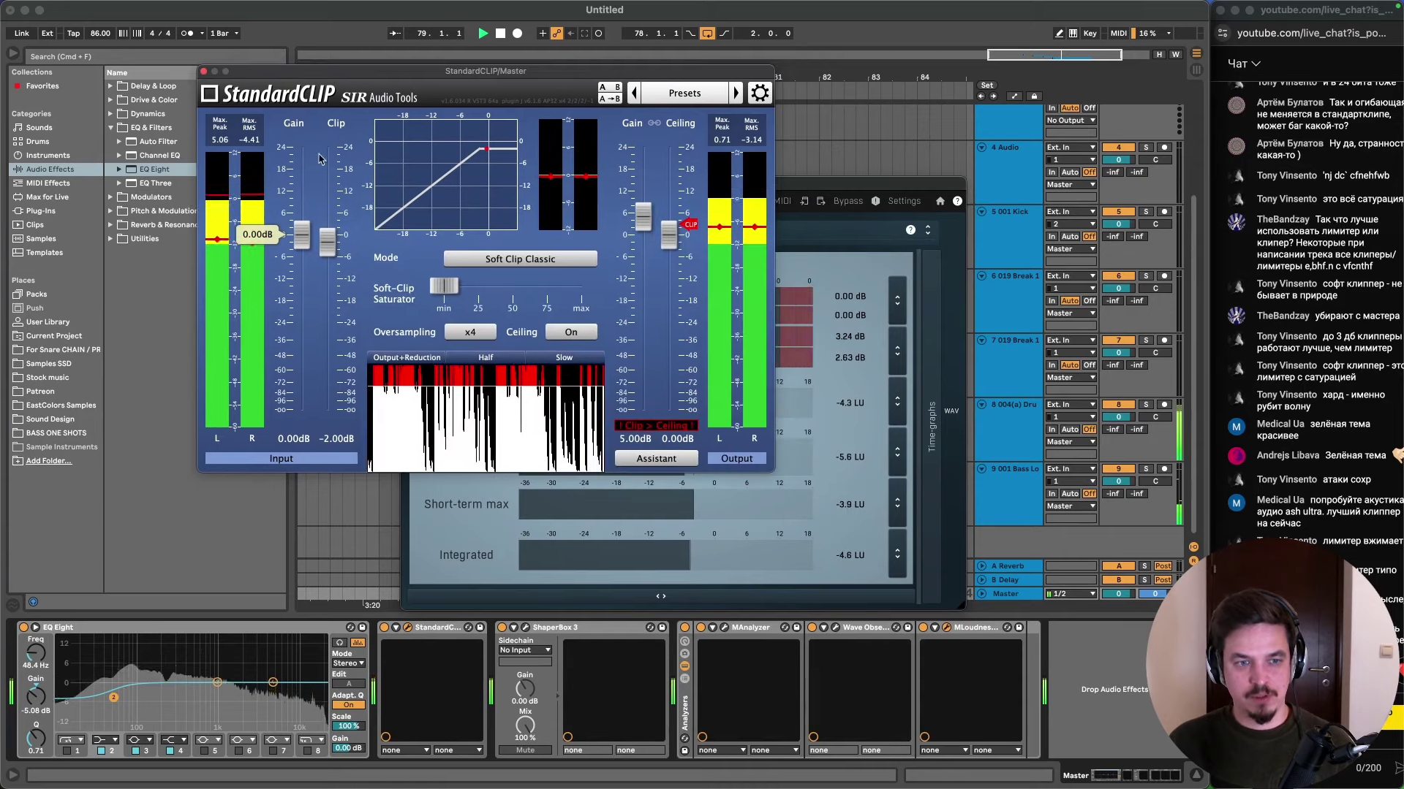
drag(40, 698, 40, 757)
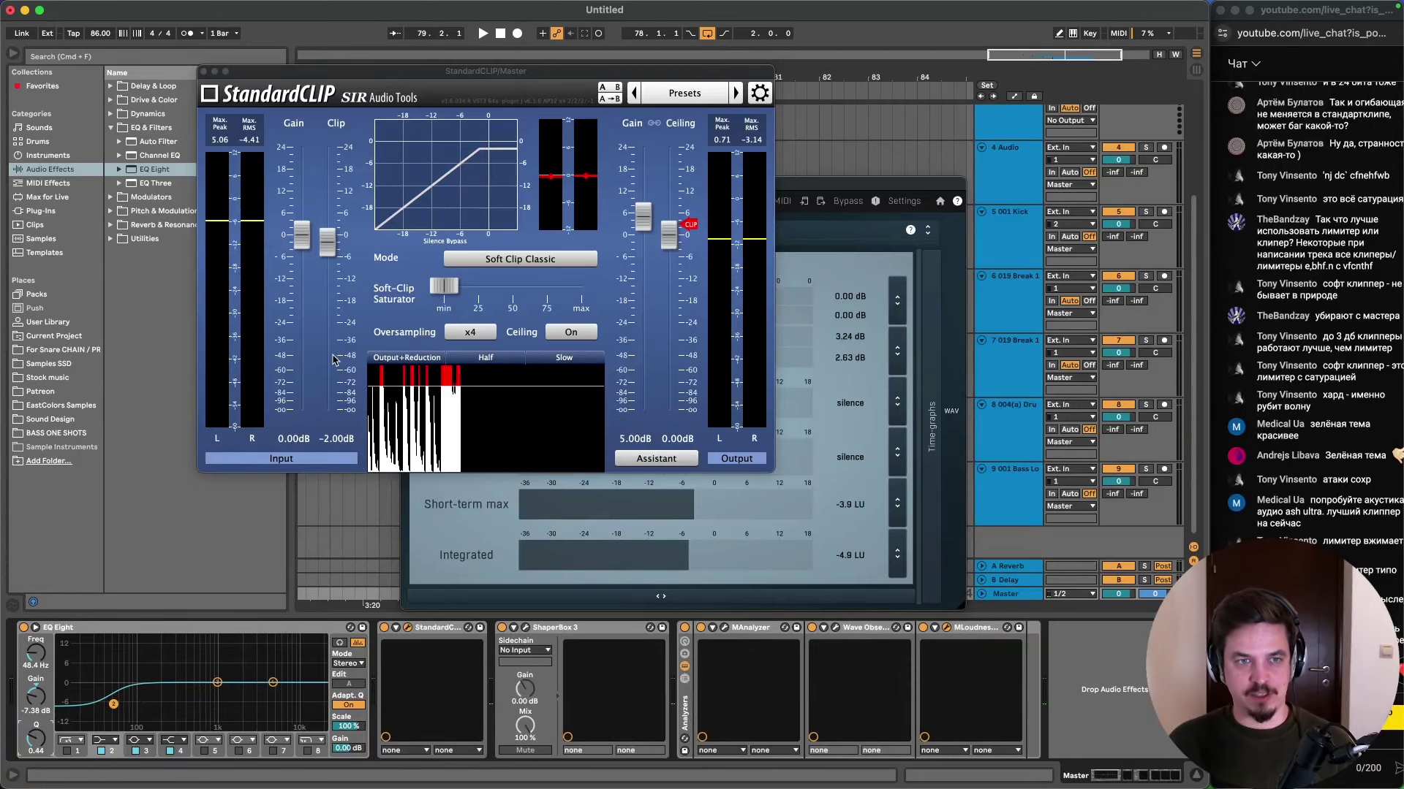
- Raise StandardCLIP's output gain to 7 dB during playback and restart the integrated loudness measurement
mouse_move(334, 254)
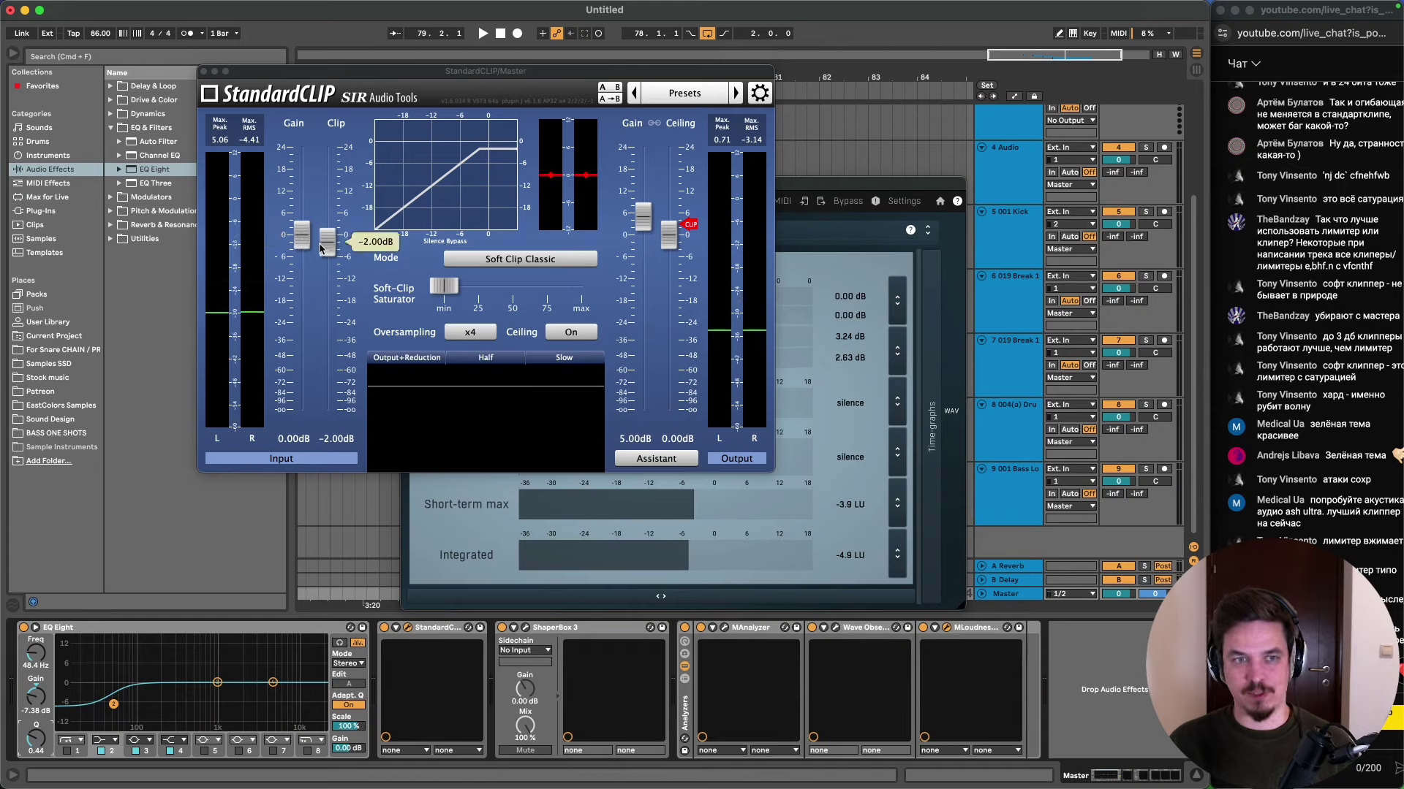
key(space)
drag(648, 228, 649, 221)
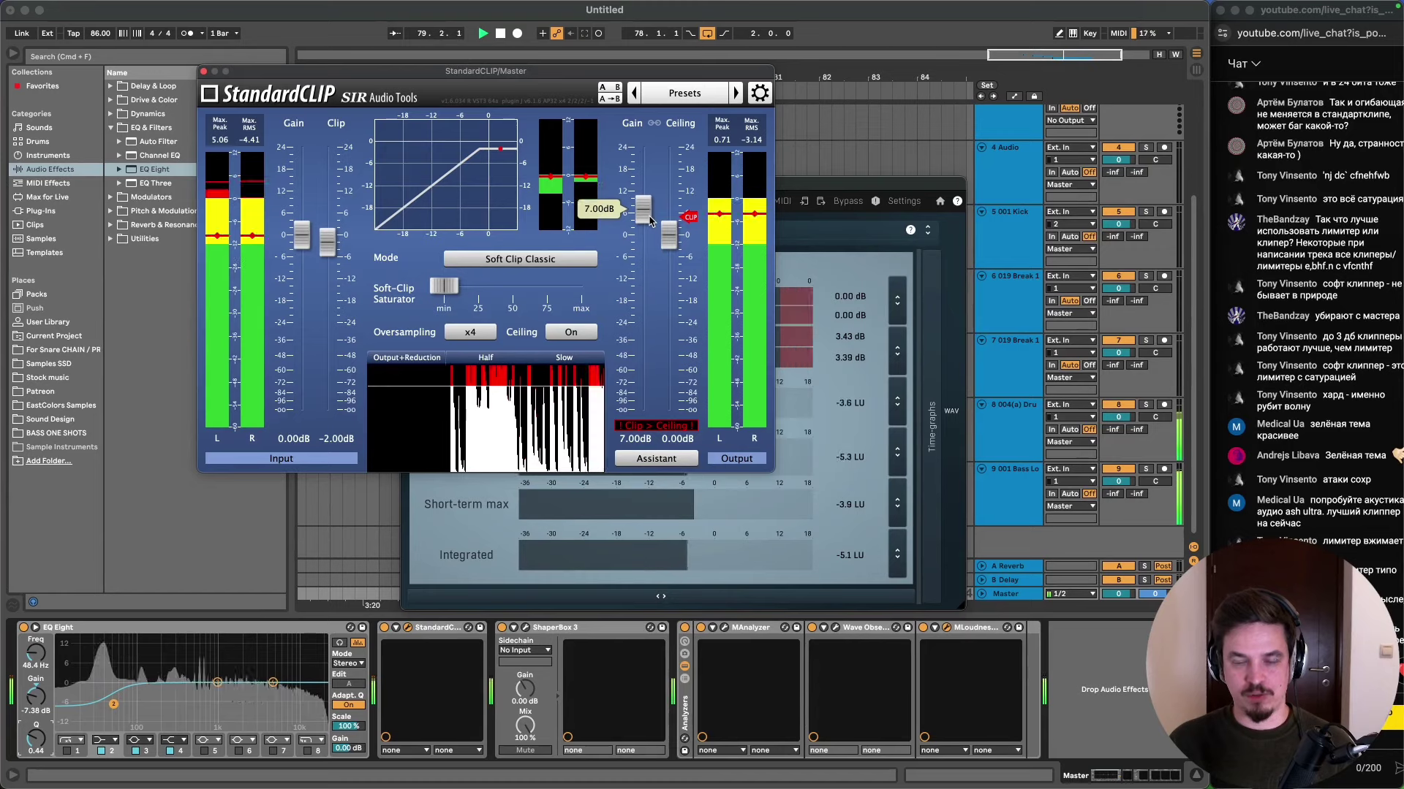
click(852, 468)
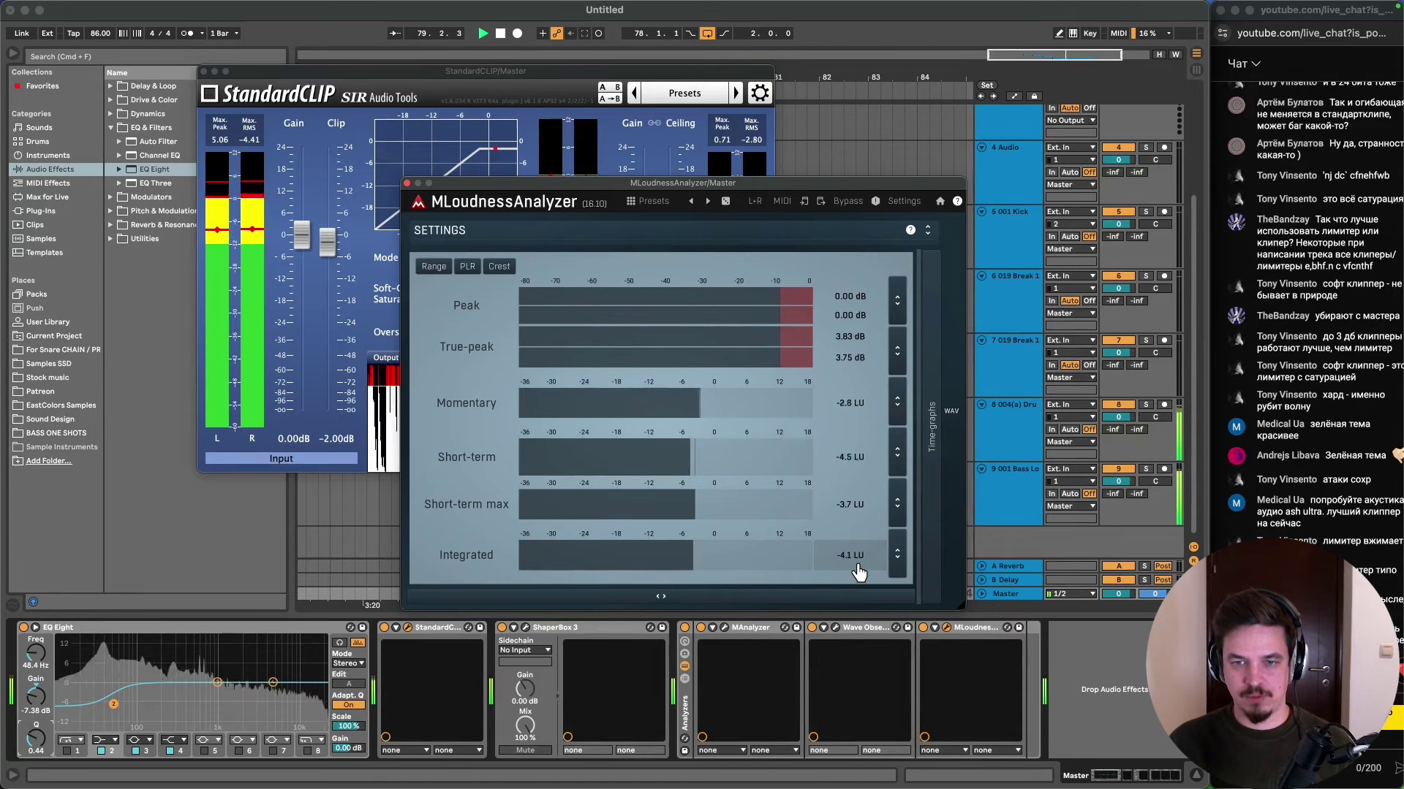
click(859, 573)
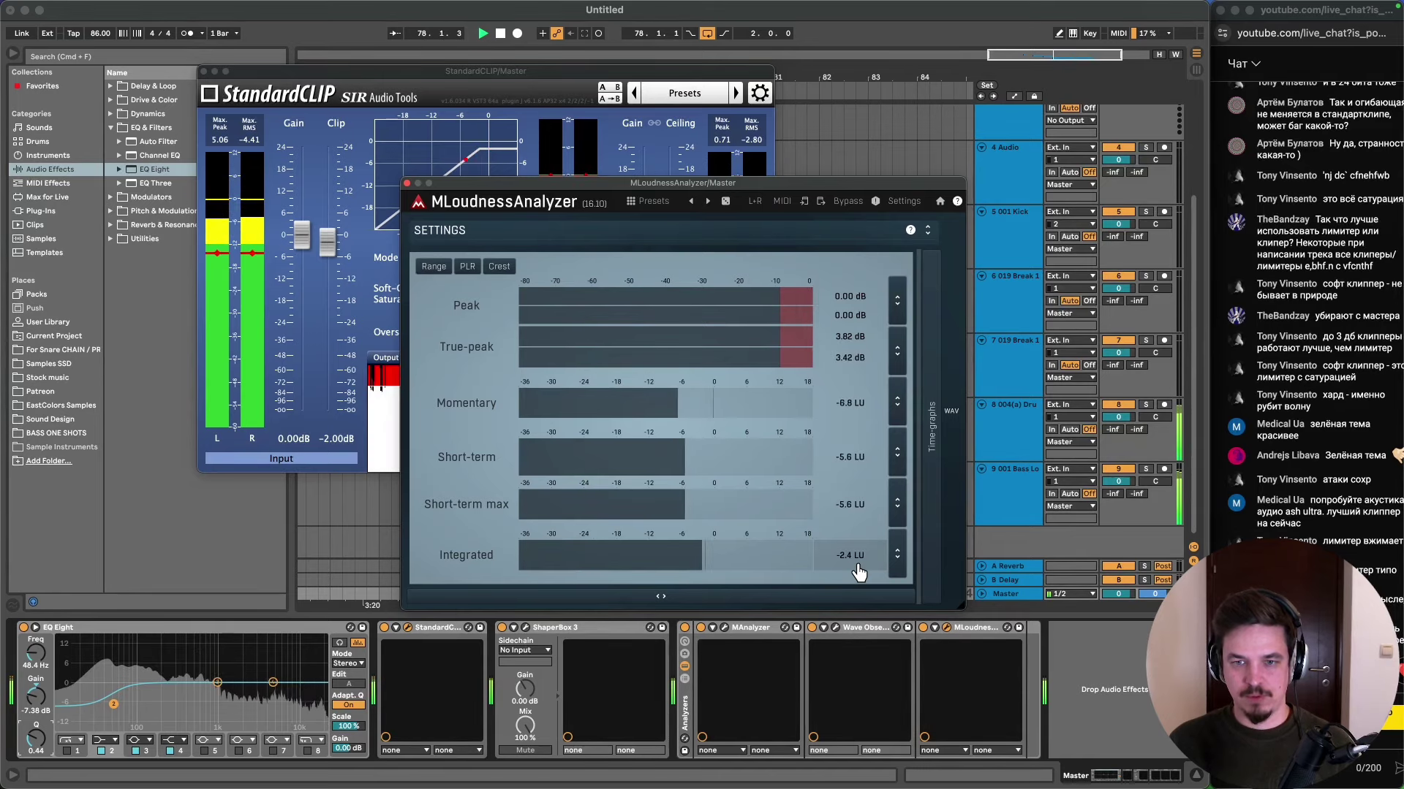
- Lower the Master volume to -41.3 dB, re-measure the integrated loudness during playback, and close both plug-in windows
key(space)
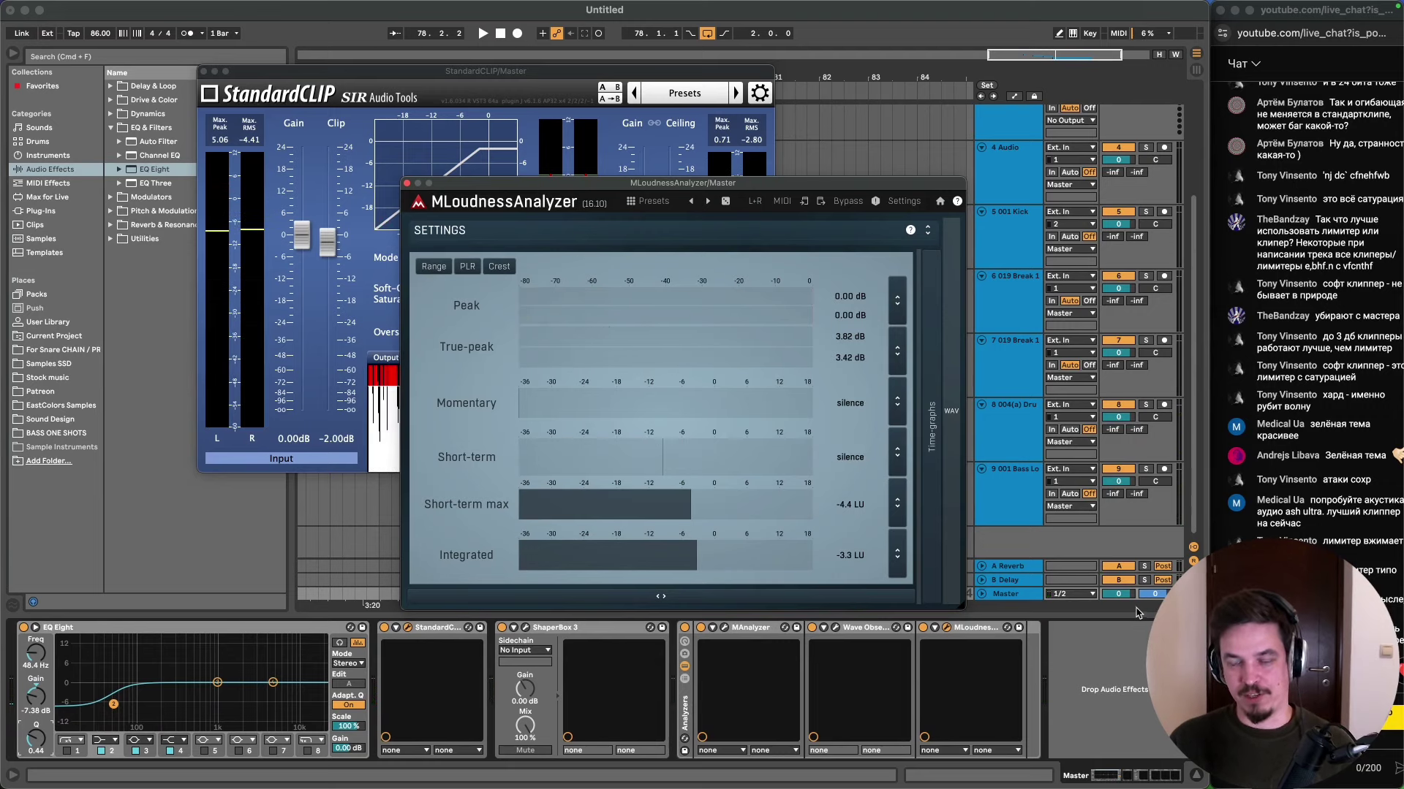
drag(1129, 601, 1130, 643)
key(space)
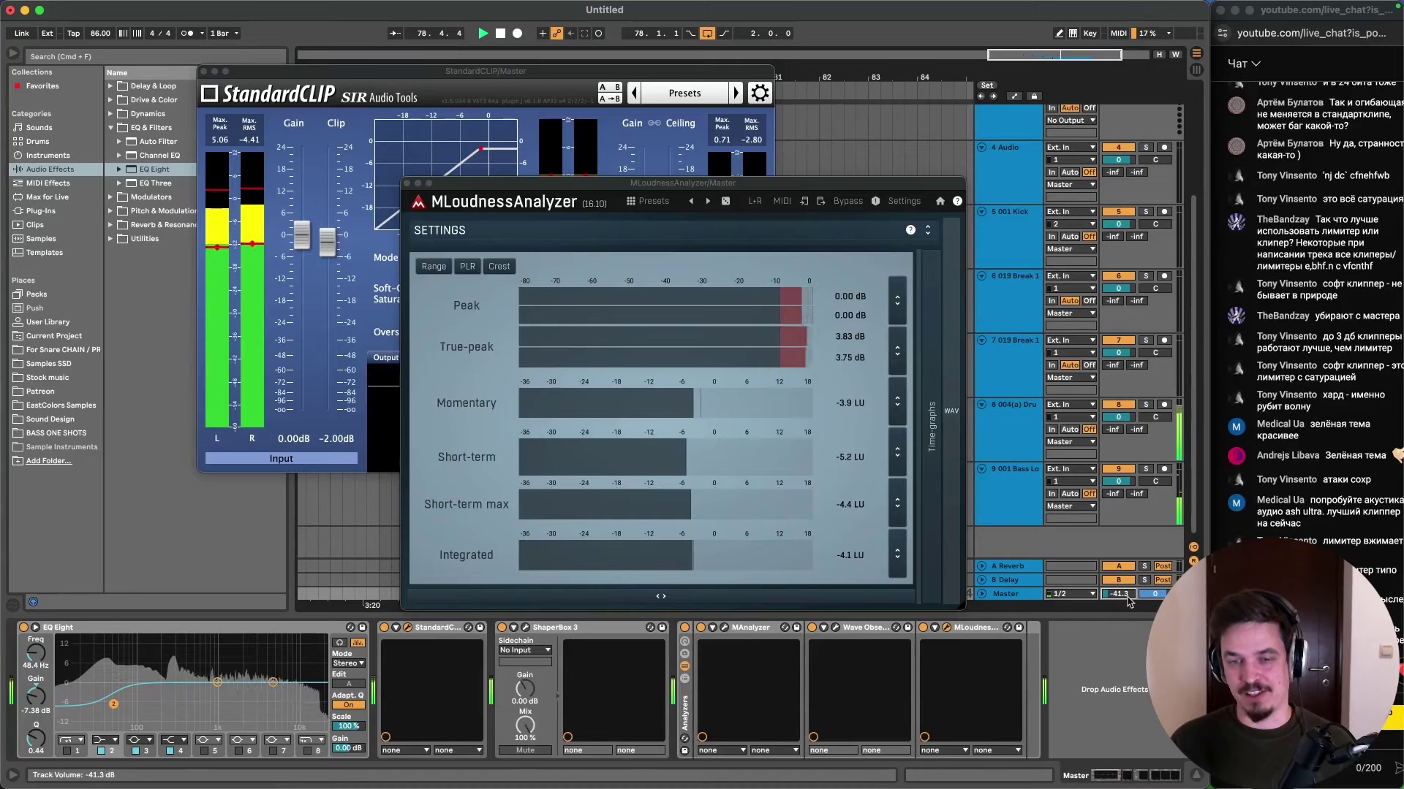
click(858, 568)
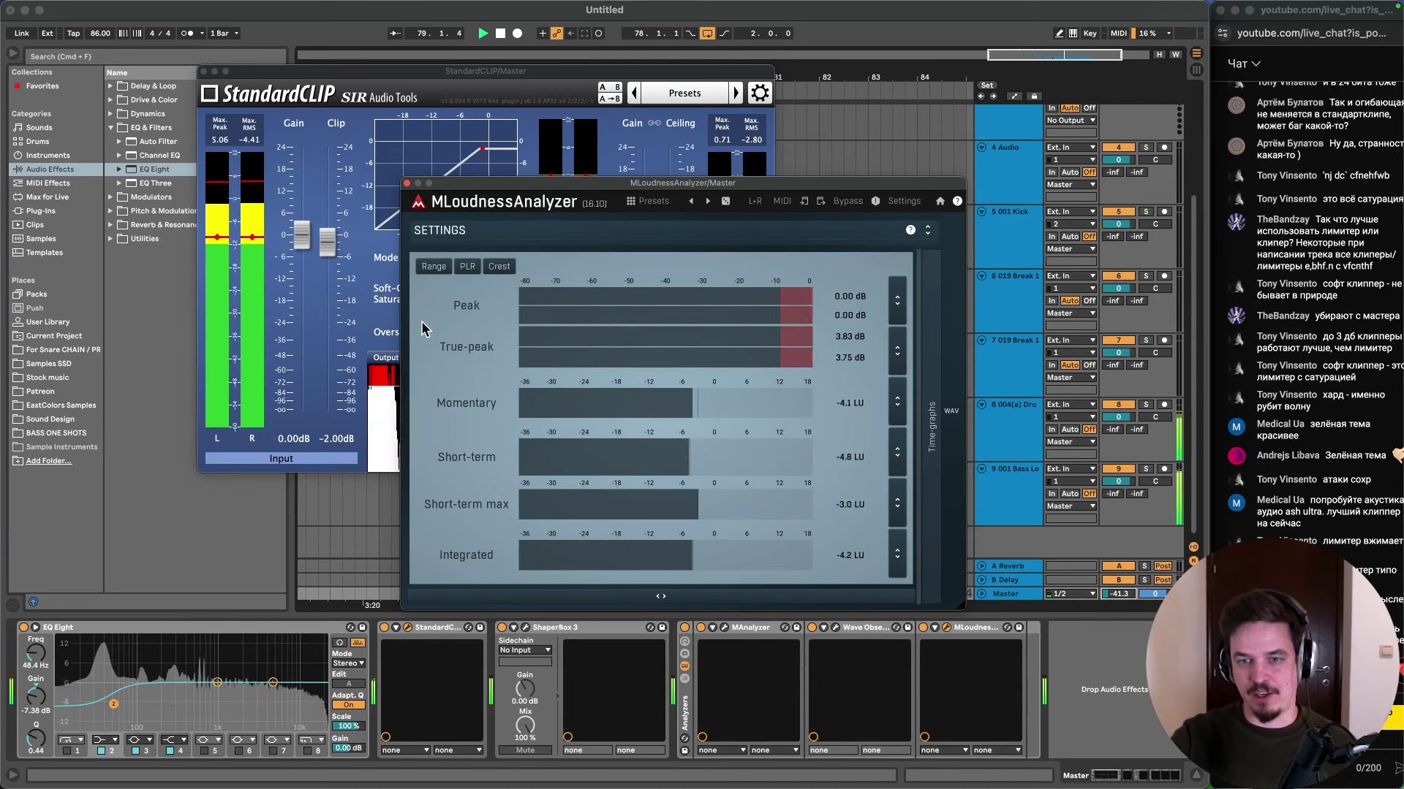
click(857, 574)
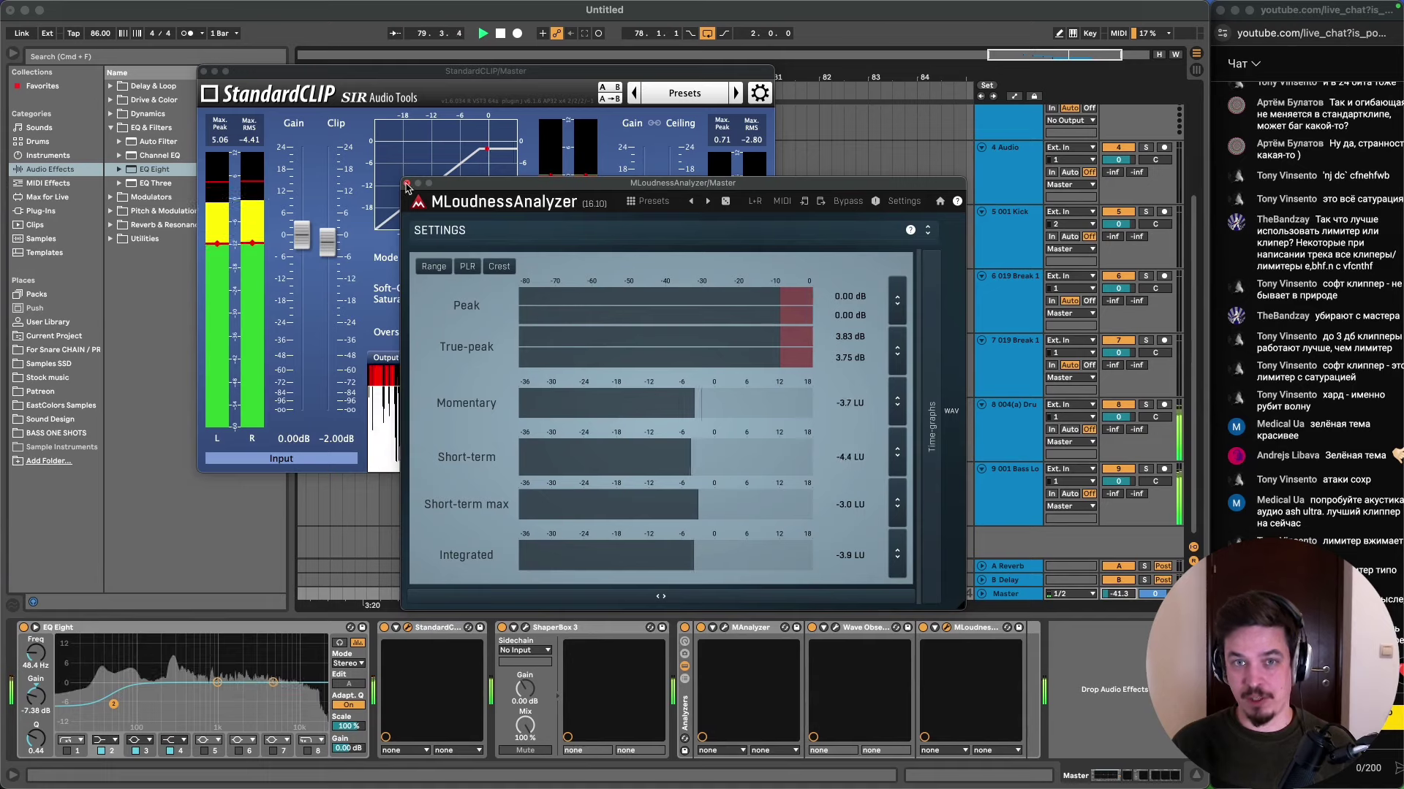
click(406, 184)
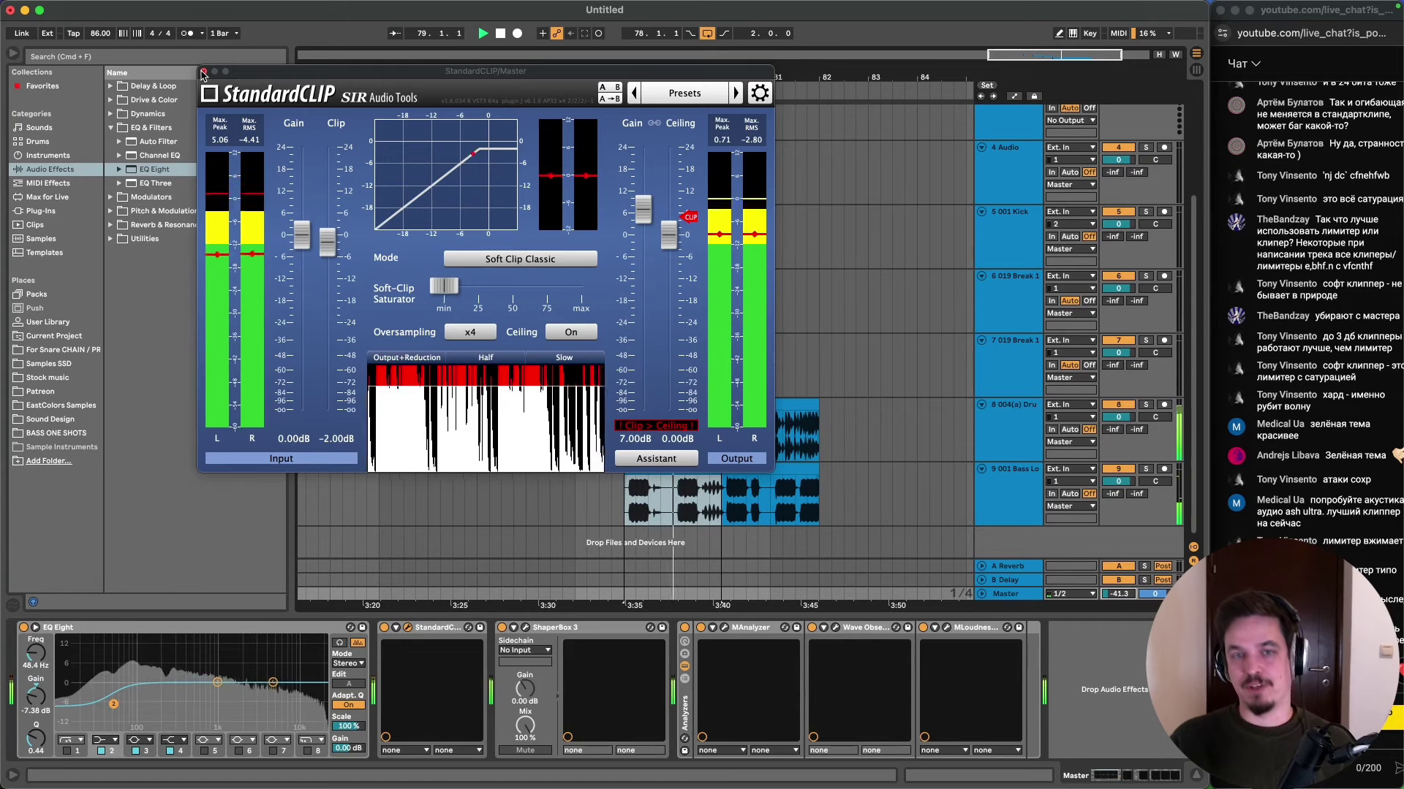
click(204, 71)
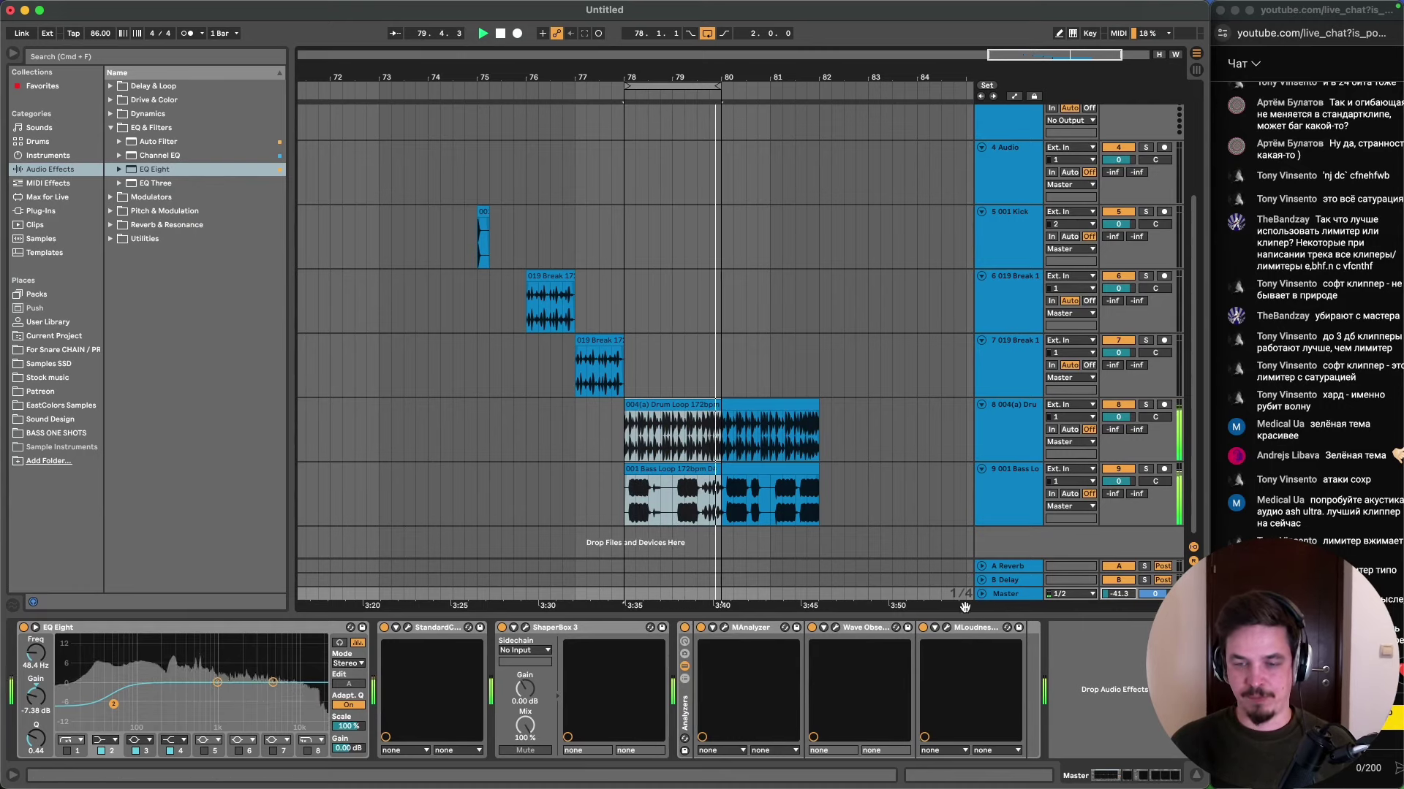
- Raise the Master volume to -14.5 dB with StandardCLIP open, and return it to 0 dB once the plug-in is closed
click(408, 628)
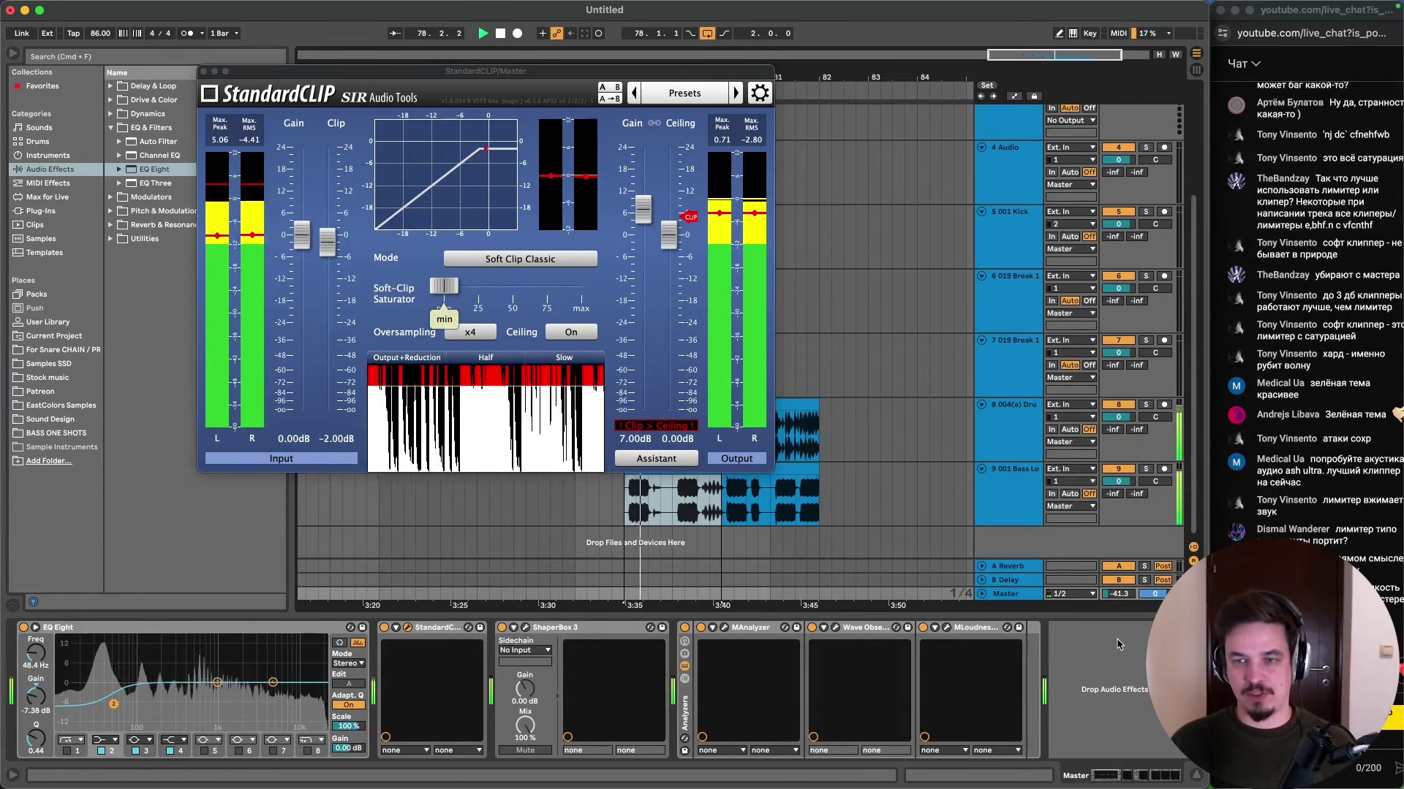
drag(1122, 604, 1122, 561)
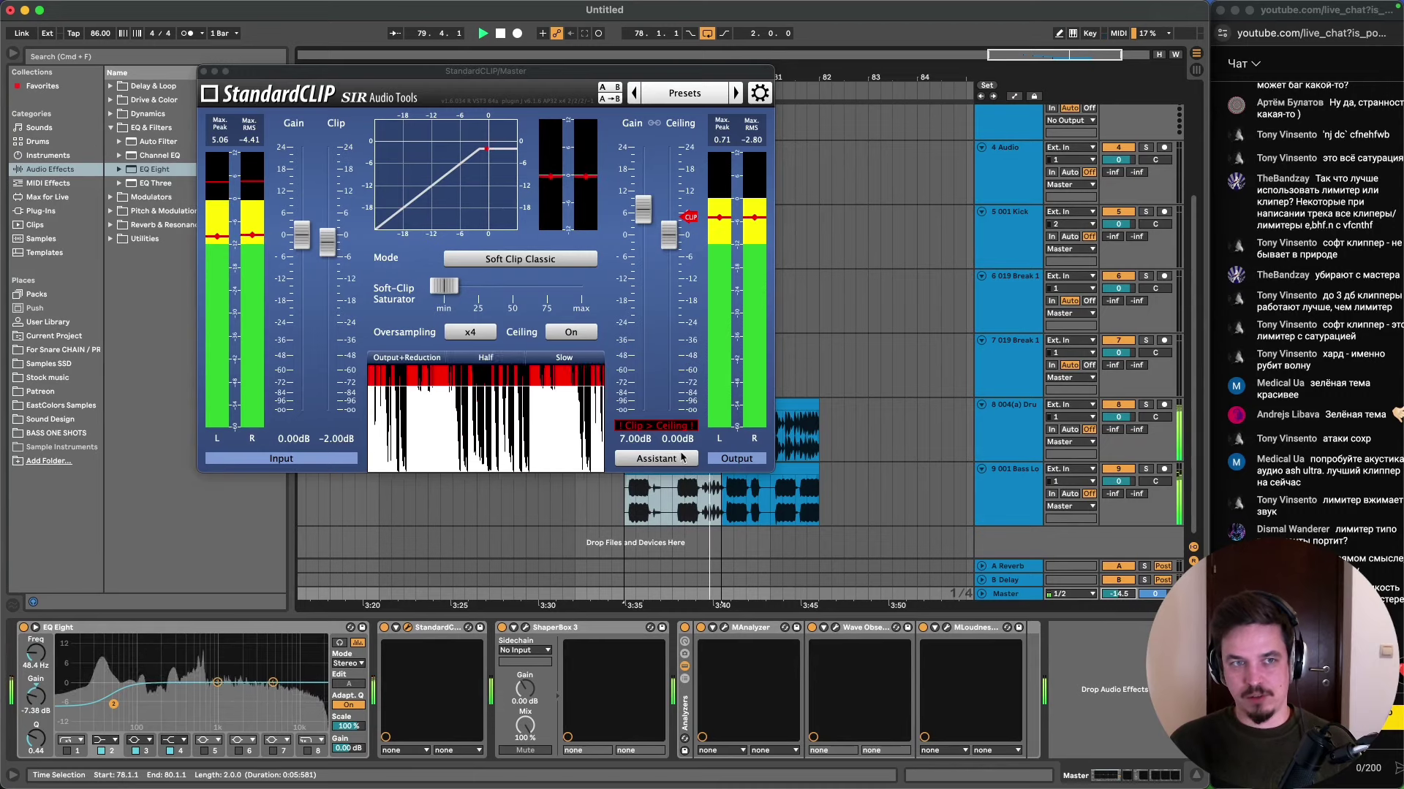
click(204, 71)
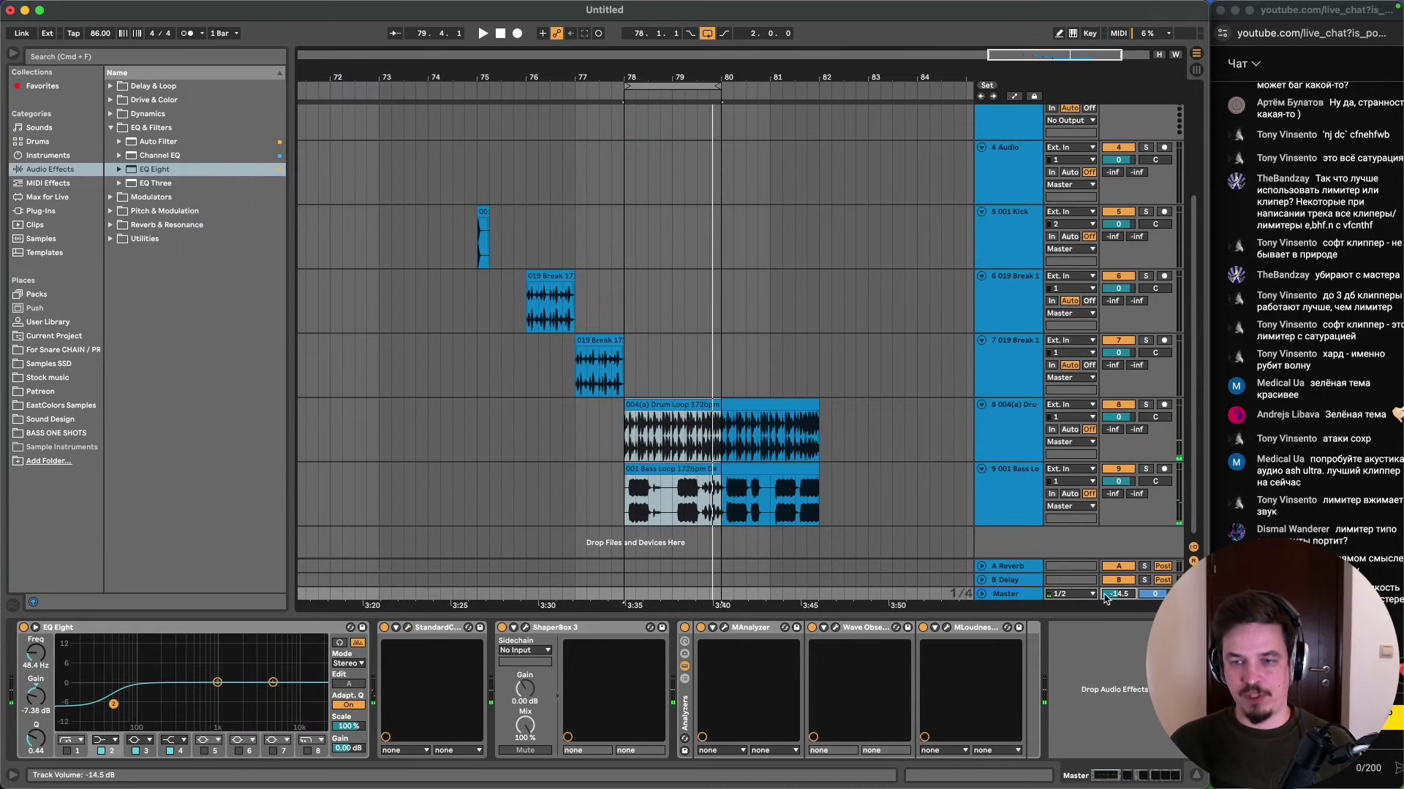
key(space)
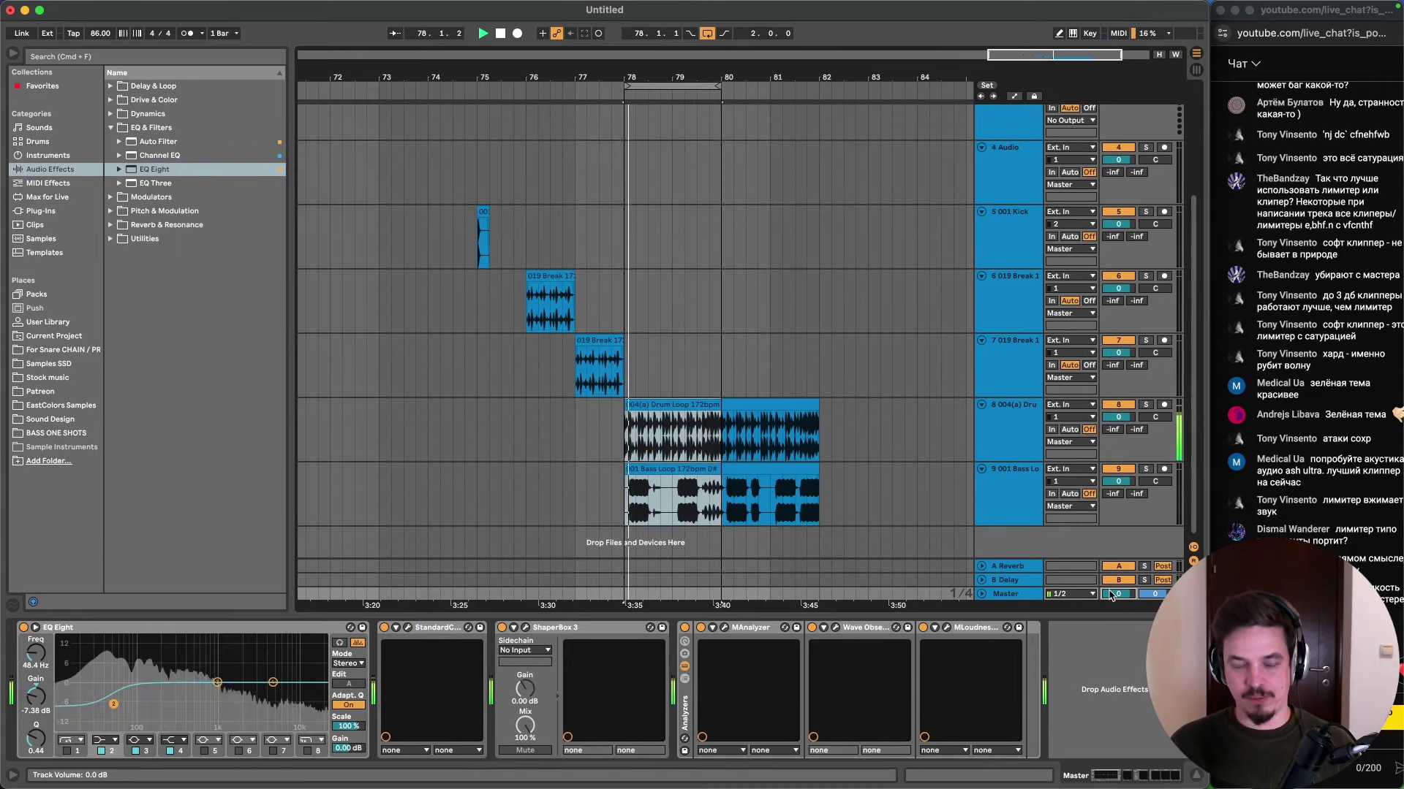
key(space)
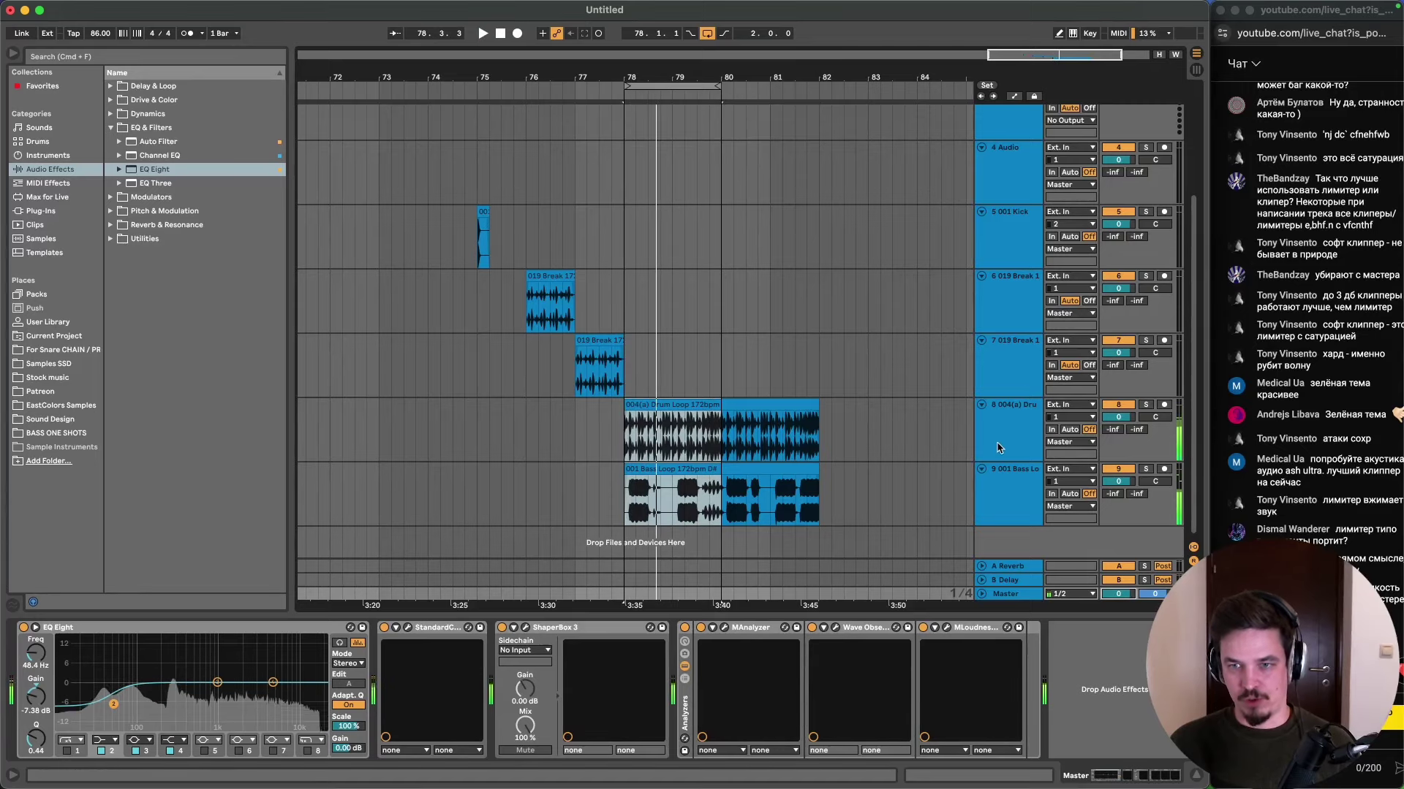
- Copy the drum loop and bass loop clips to bar 83.3.1, each on a newly inserted audio track
click(1000, 429)
key(super+t)
scroll(889, 424, down, 2)
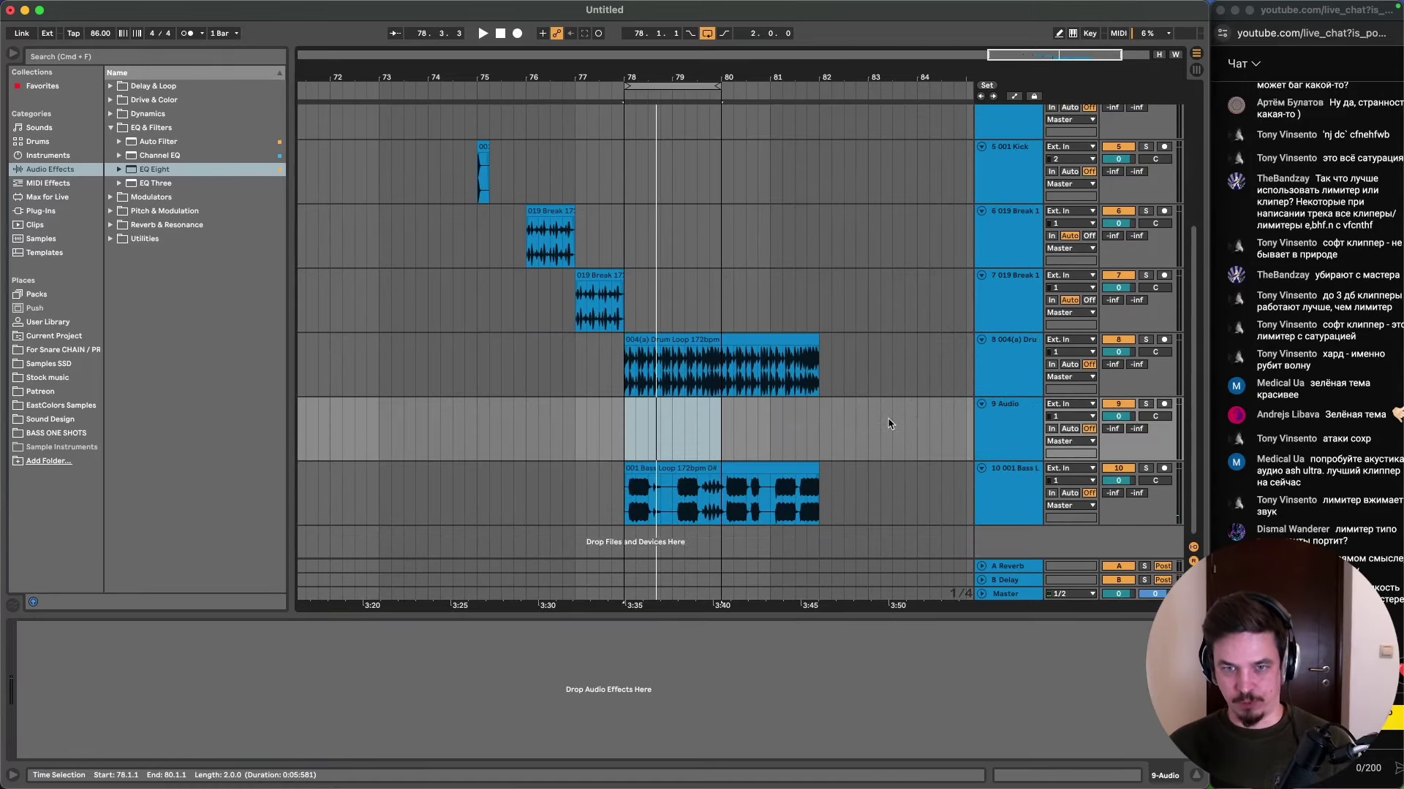
drag(683, 337, 941, 426)
drag(778, 468, 919, 485)
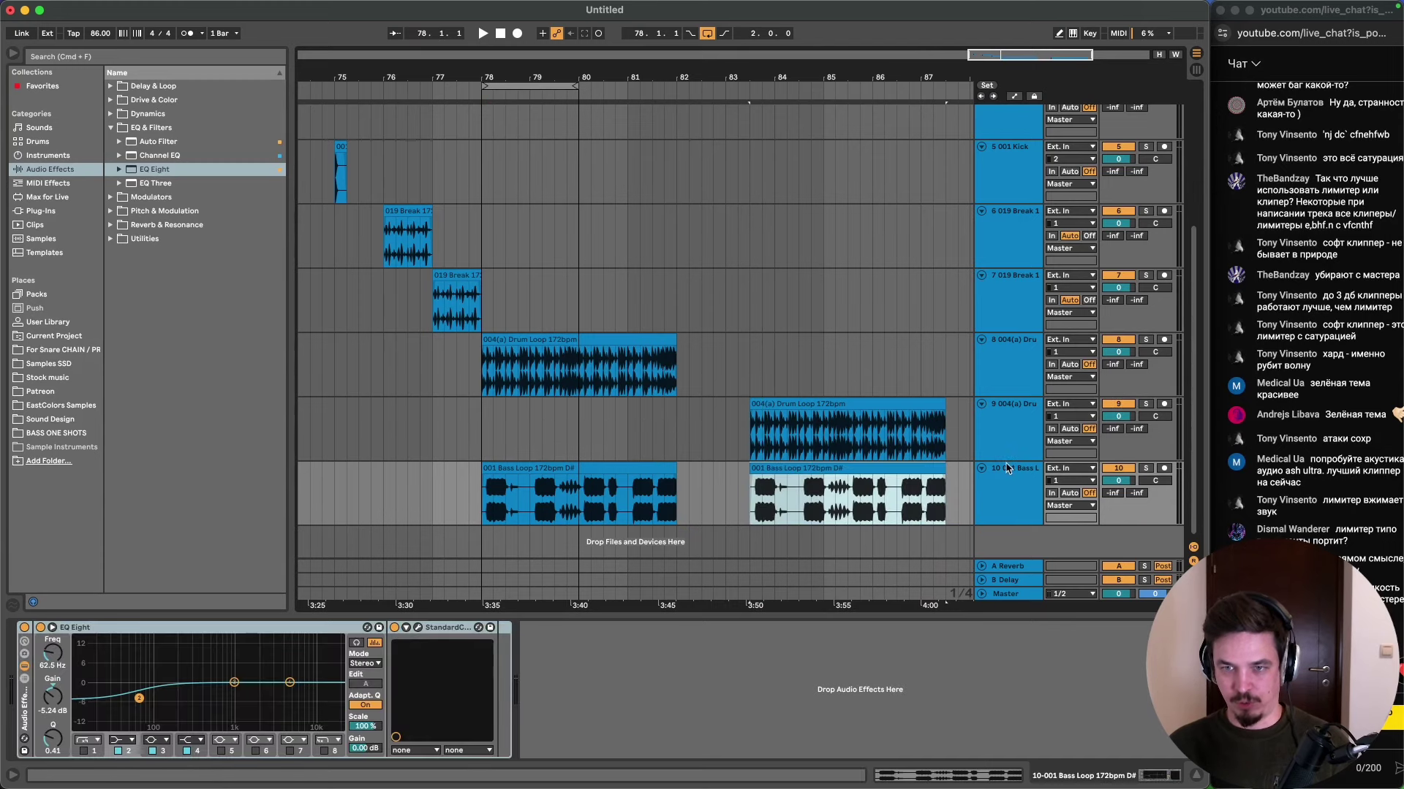
key(super+t)
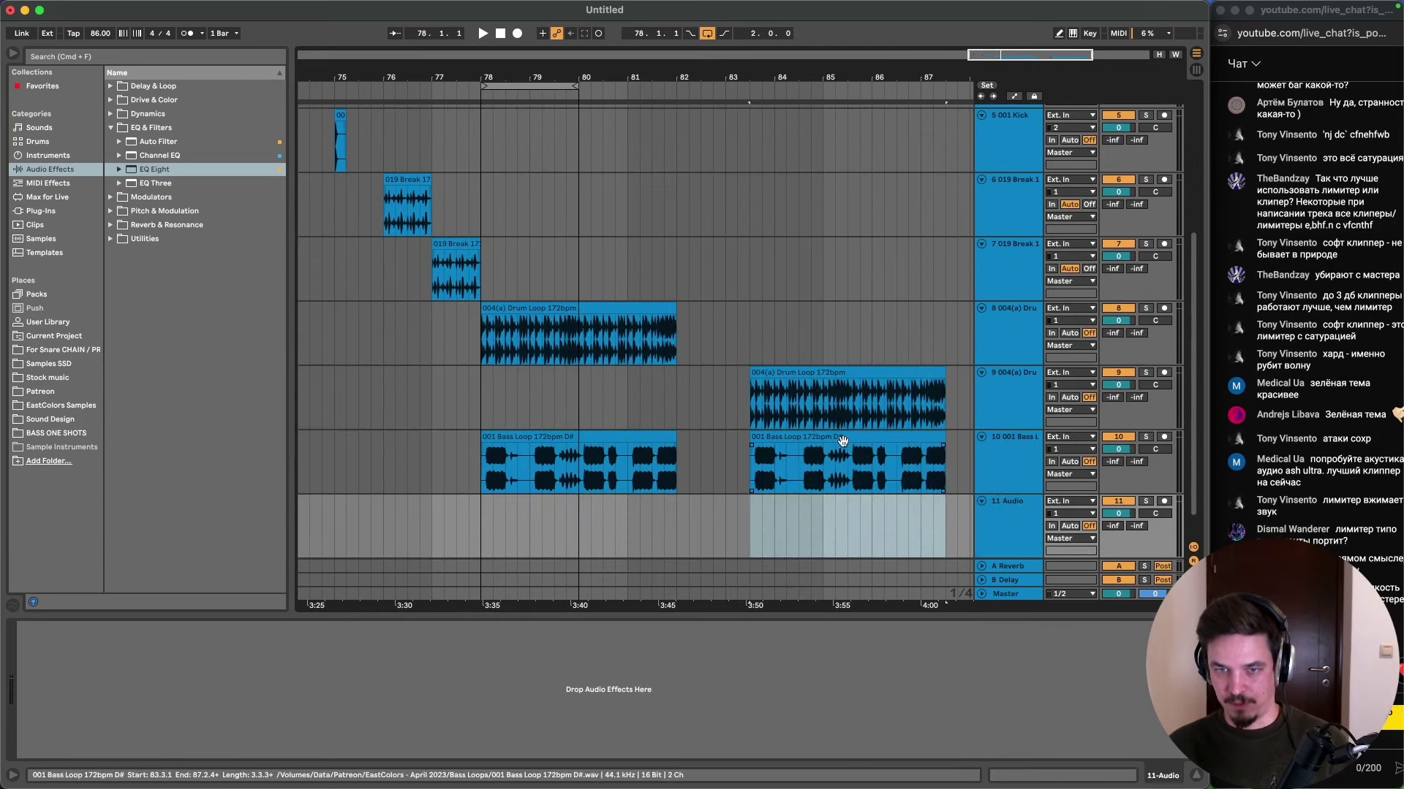
drag(842, 458, 841, 519)
- Place the original bass loop track directly under the original drum loop track and group the two tracks
click(1001, 466)
drag(1001, 466, 1003, 383)
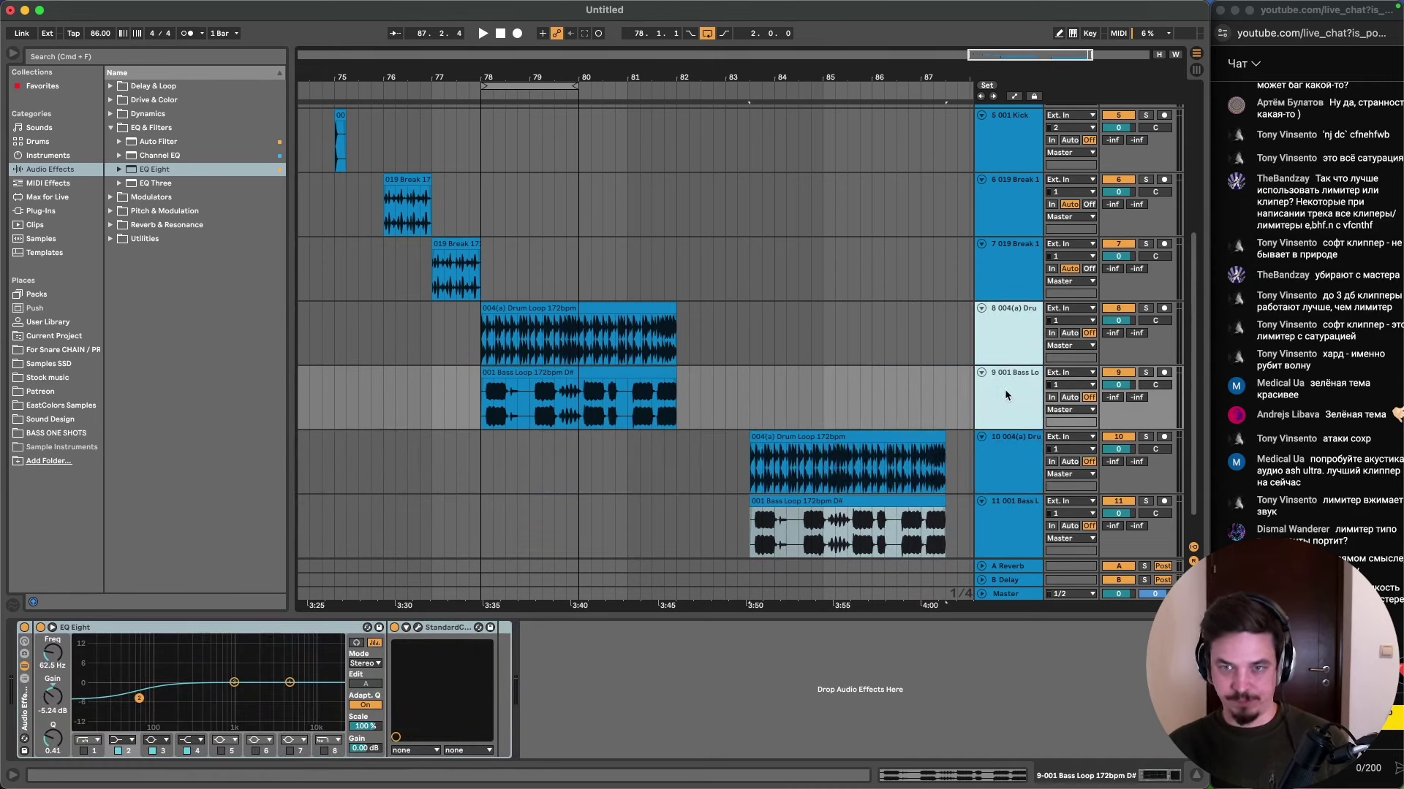
key(super+g)
- Move the EQ Eight and StandardCLIP devices from the Master onto the new group track
click(1016, 594)
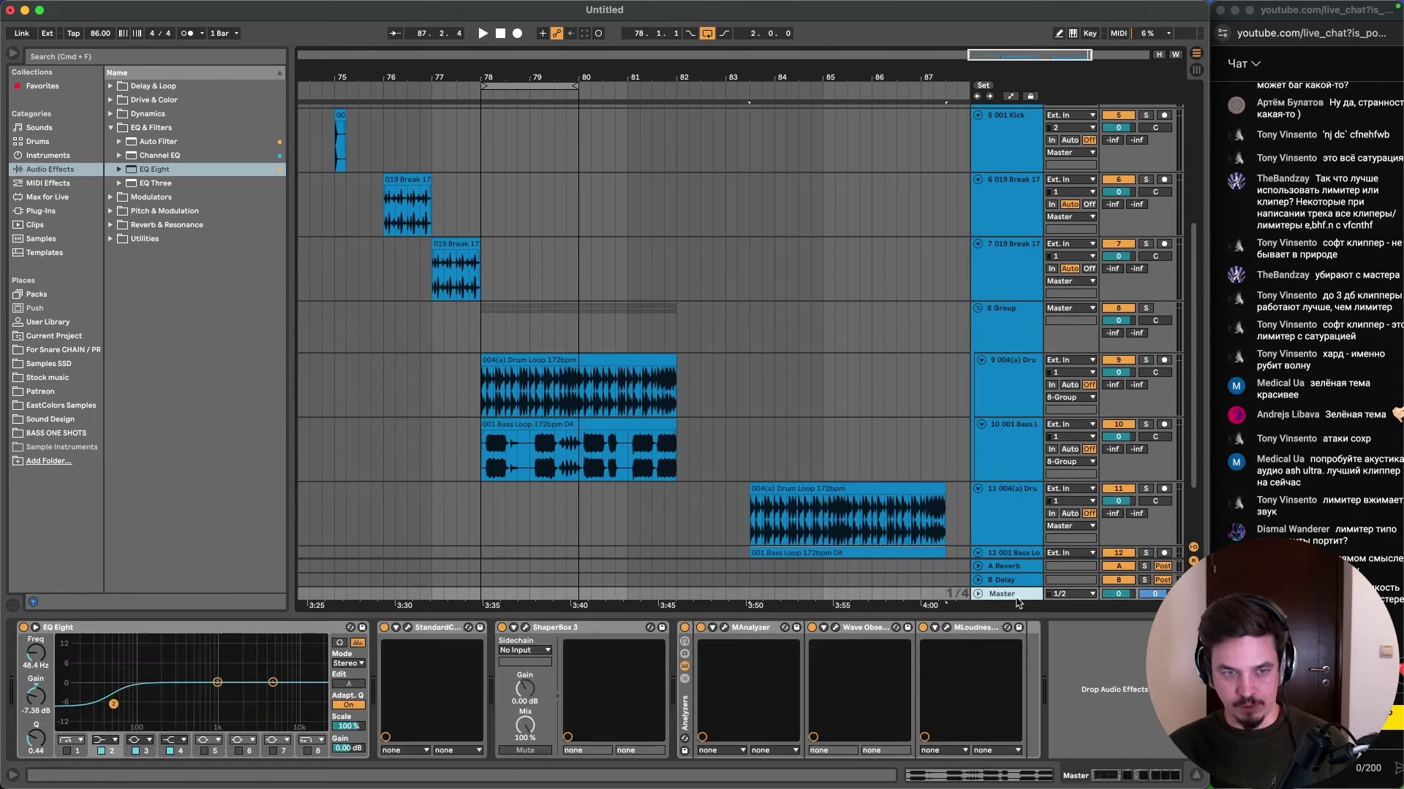
click(330, 632)
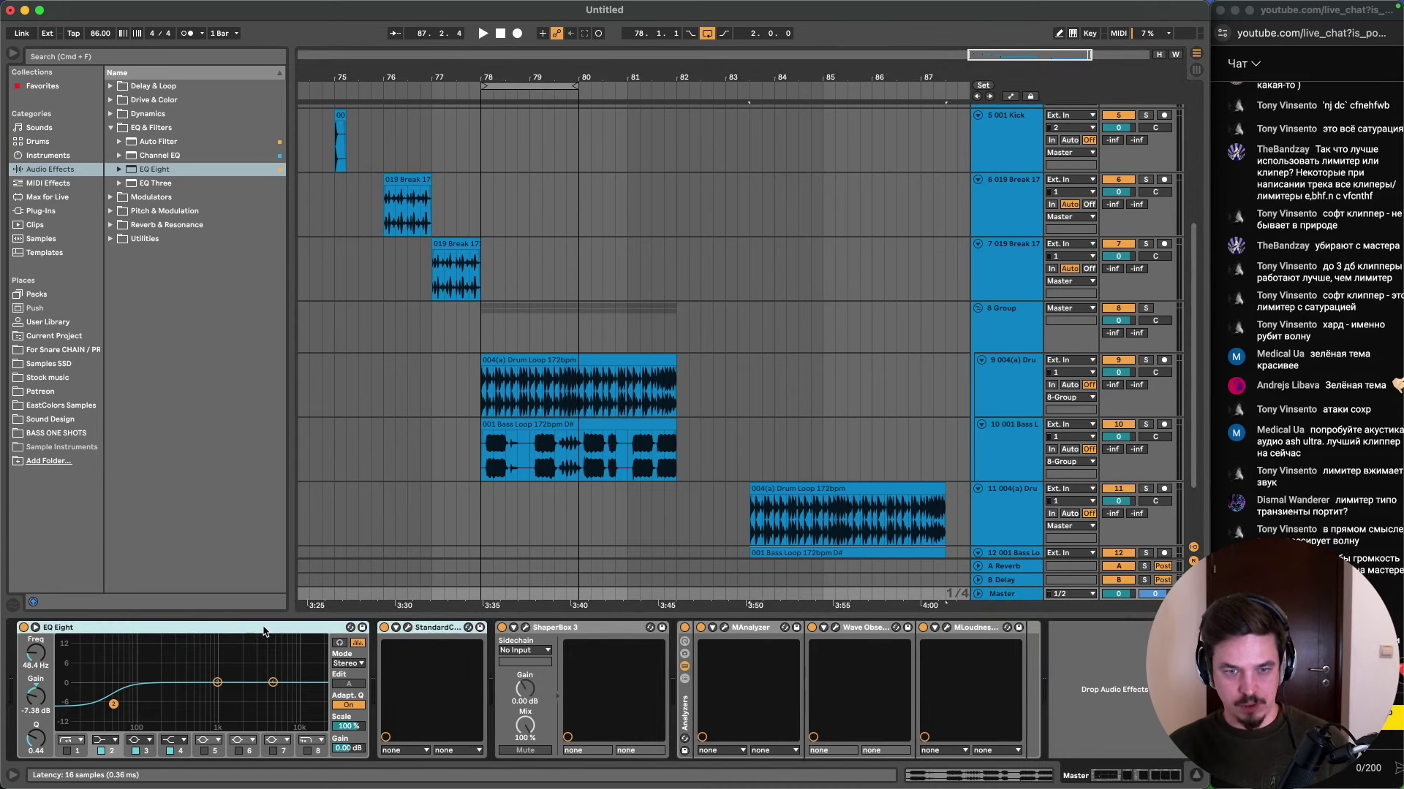
click(662, 318)
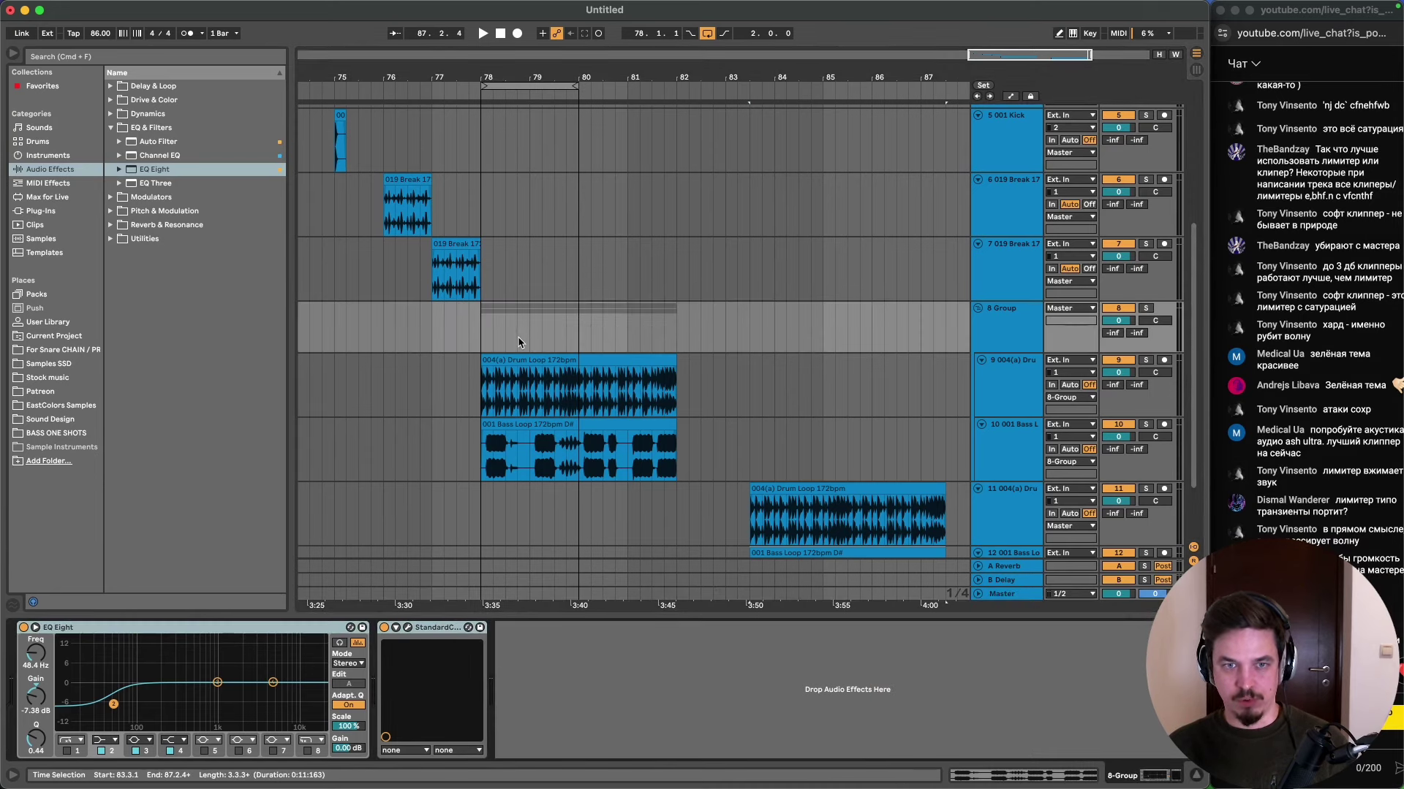
- Compare playback of the processed group from bar 78 with the copied loops at bar 83.3.1, ending on the looped bars 78 to 80
click(488, 331)
key(space)
scroll(768, 512, down, 3)
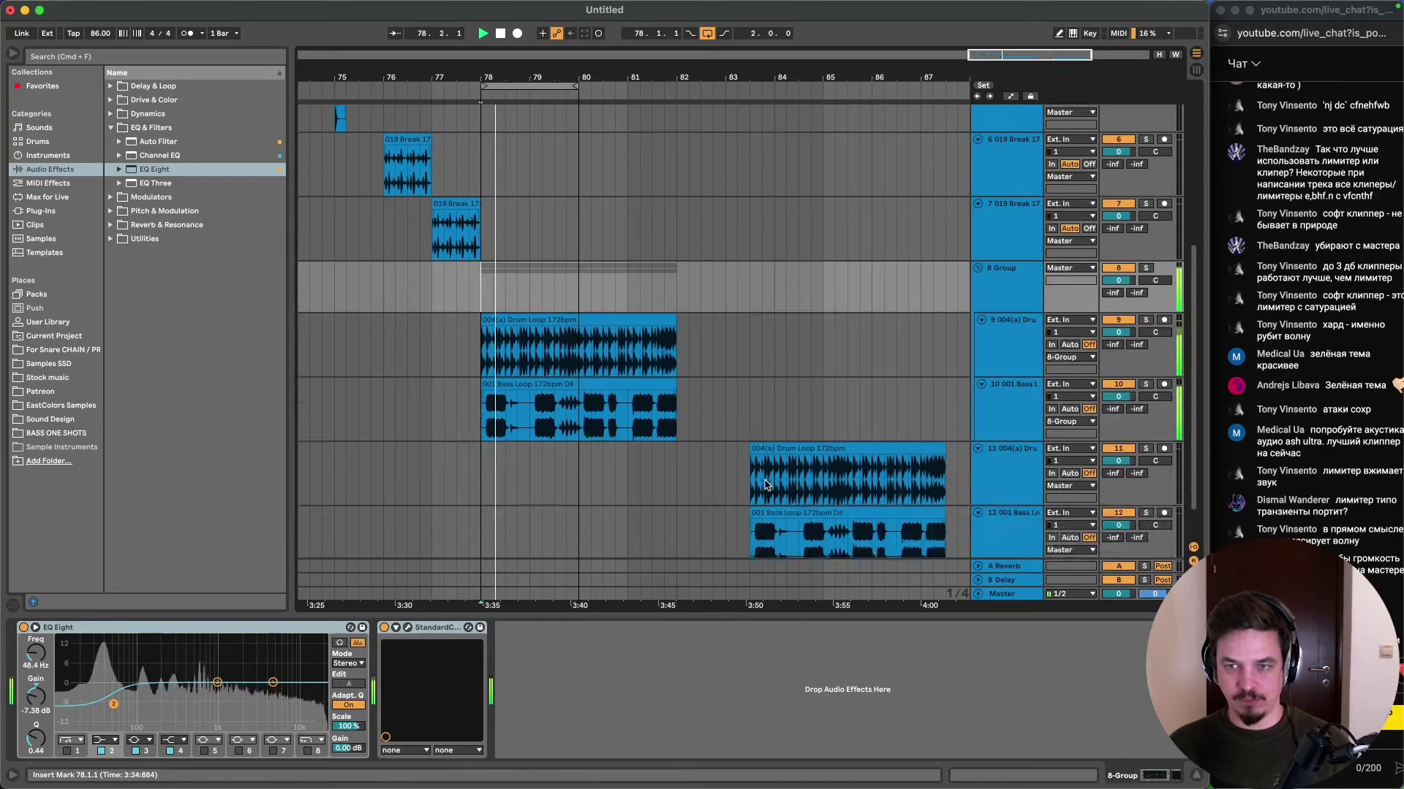
click(749, 391)
key(space)
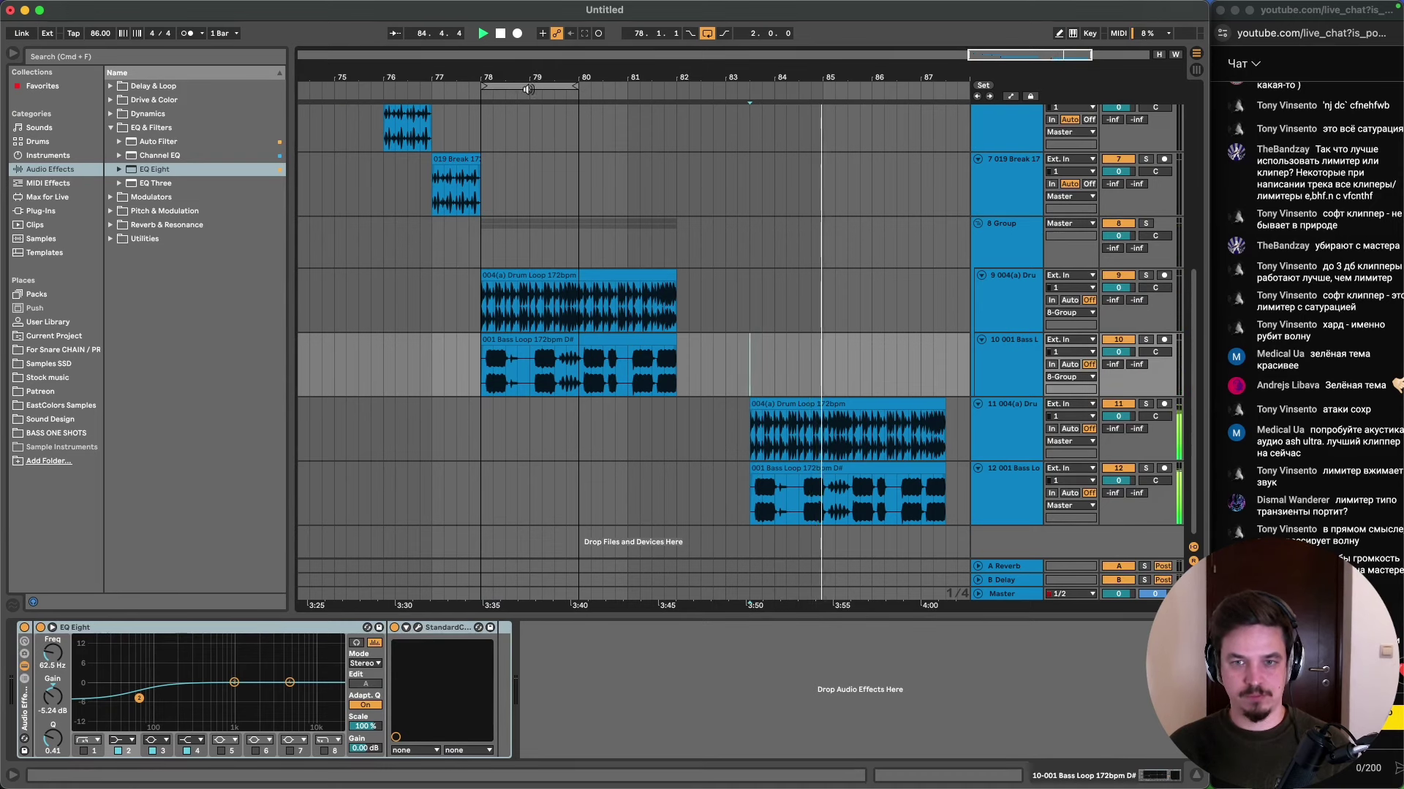
click(543, 87)
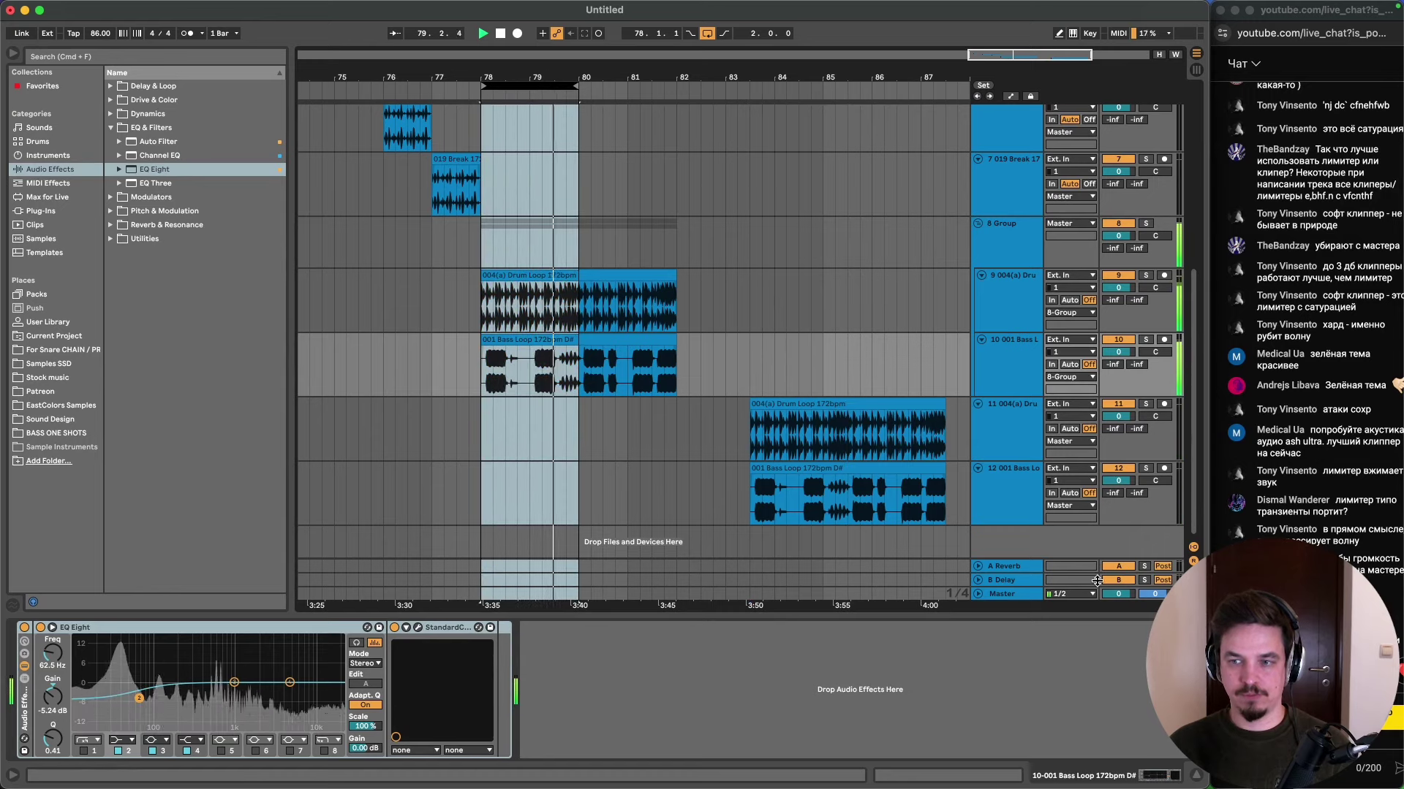
- Lower the Master volume to -46.6 dB, solo the grouped drum loop track, and open its clip for editing
drag(1117, 593, 1117, 676)
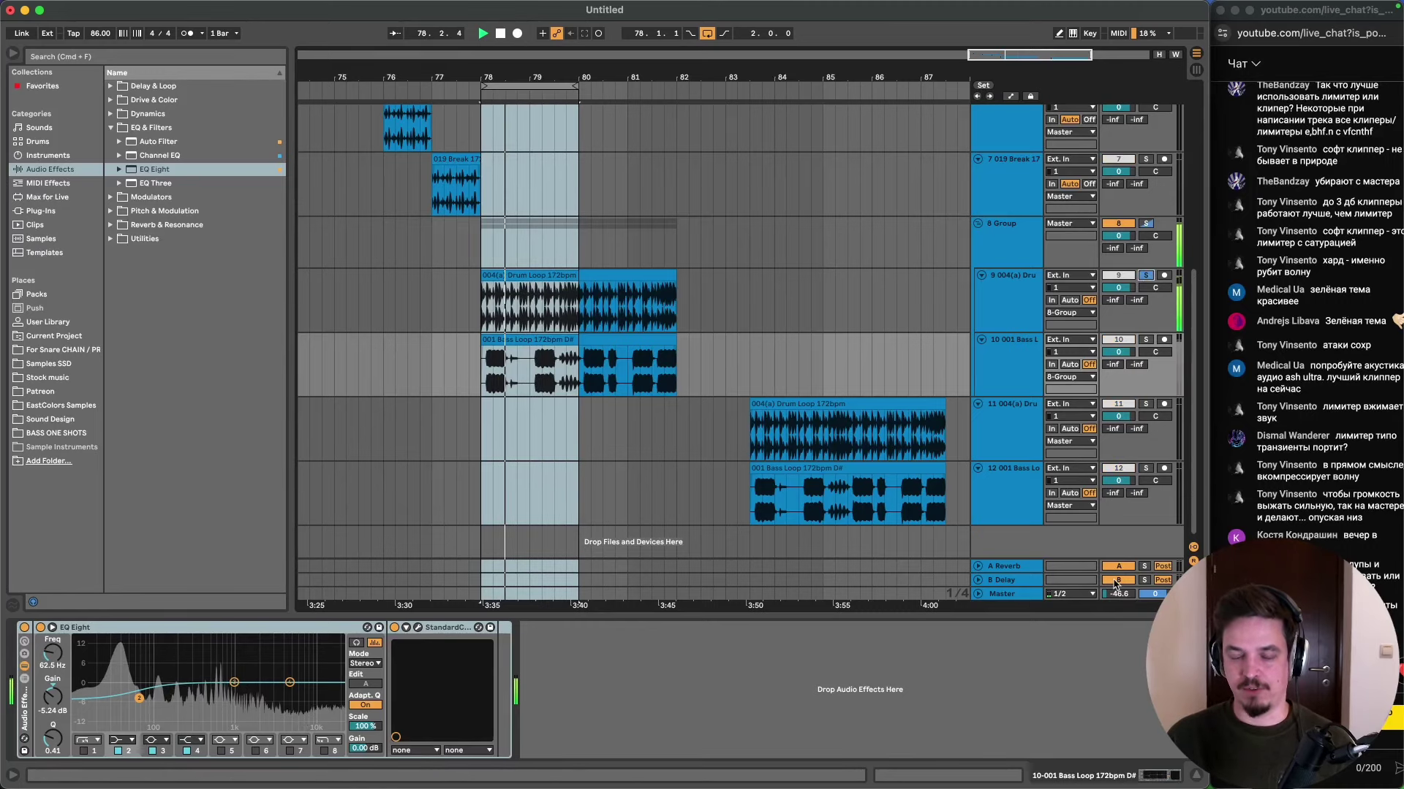
click(1144, 275)
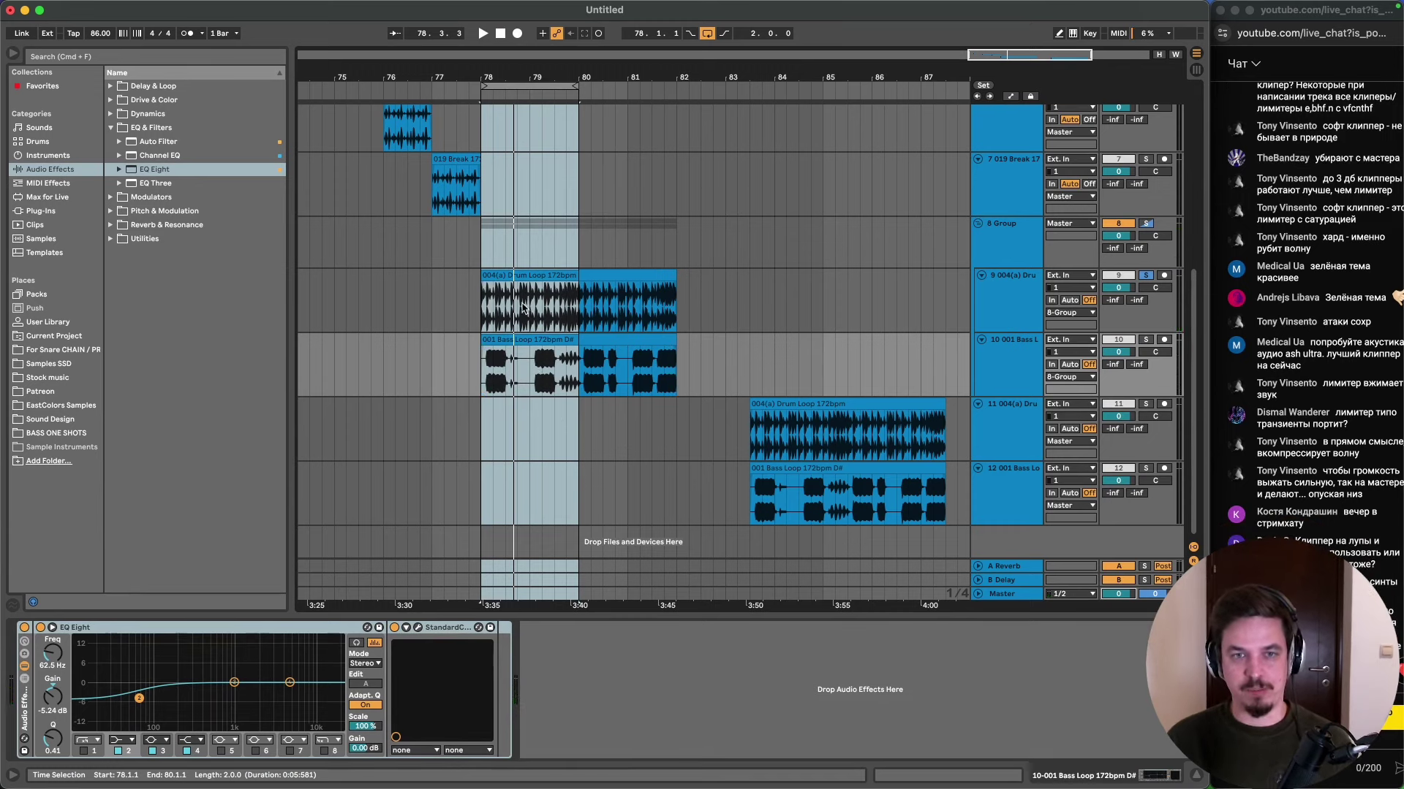
click(520, 277)
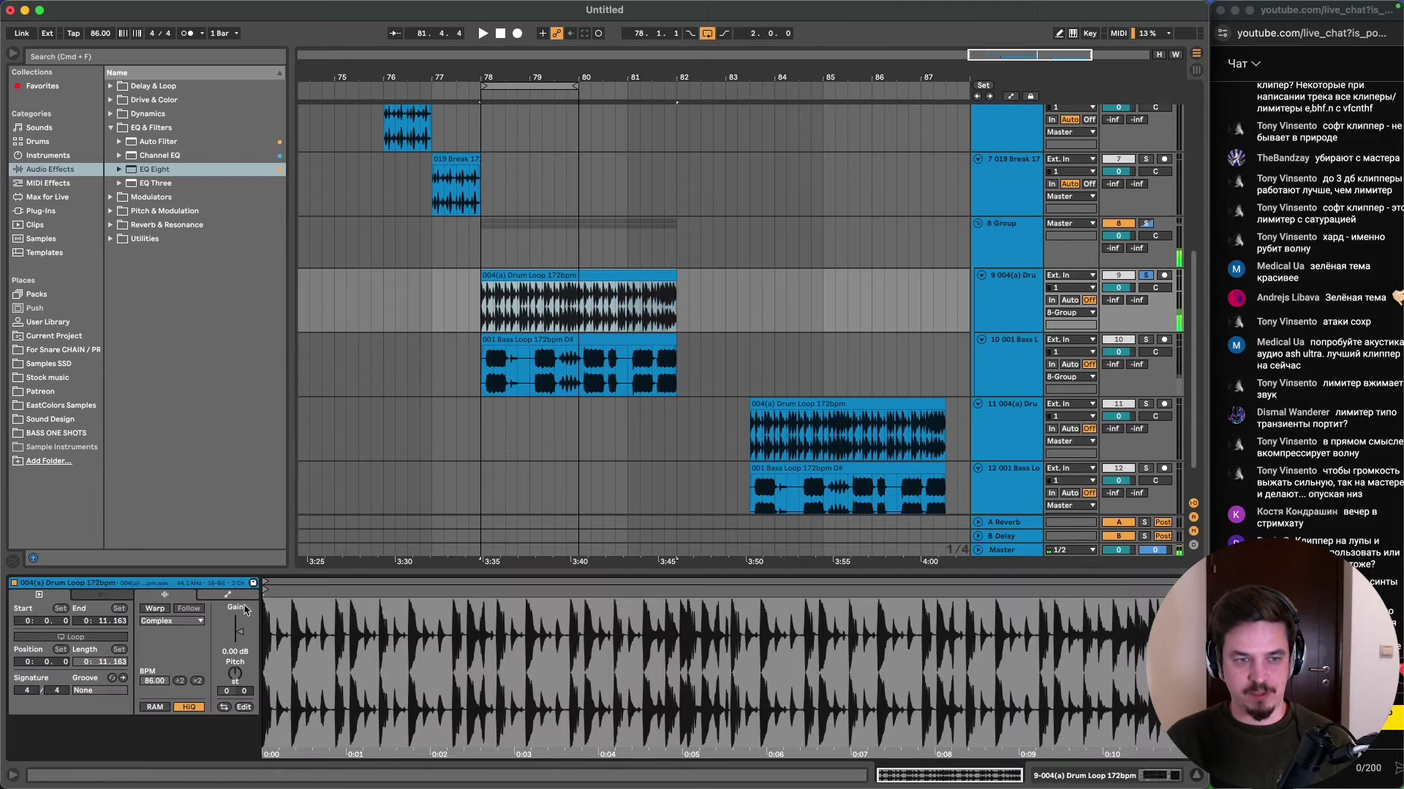
- Enable warping on the drum loop clip in Beats mode, with transient looping off and the transient envelope set to 60
click(162, 609)
click(167, 625)
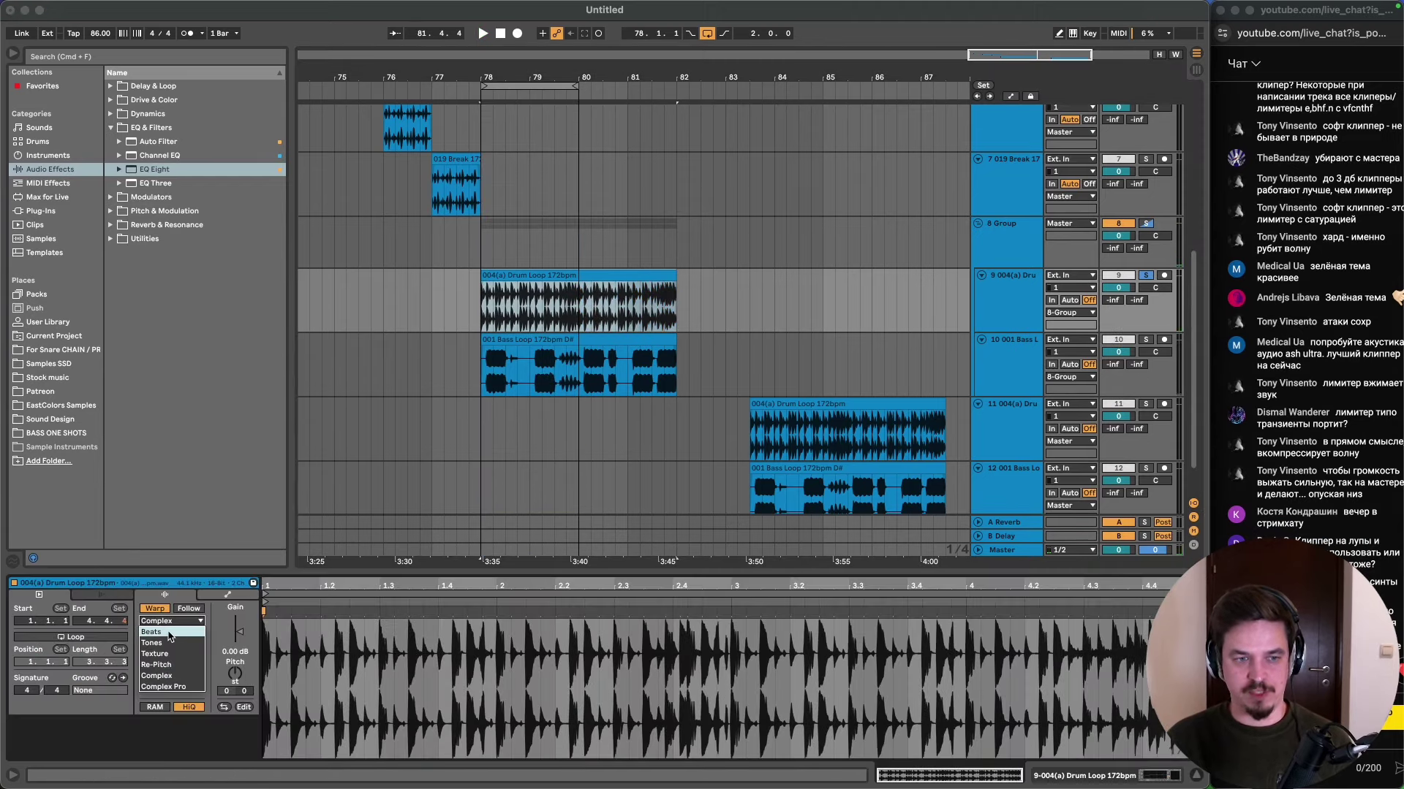
click(169, 633)
click(166, 654)
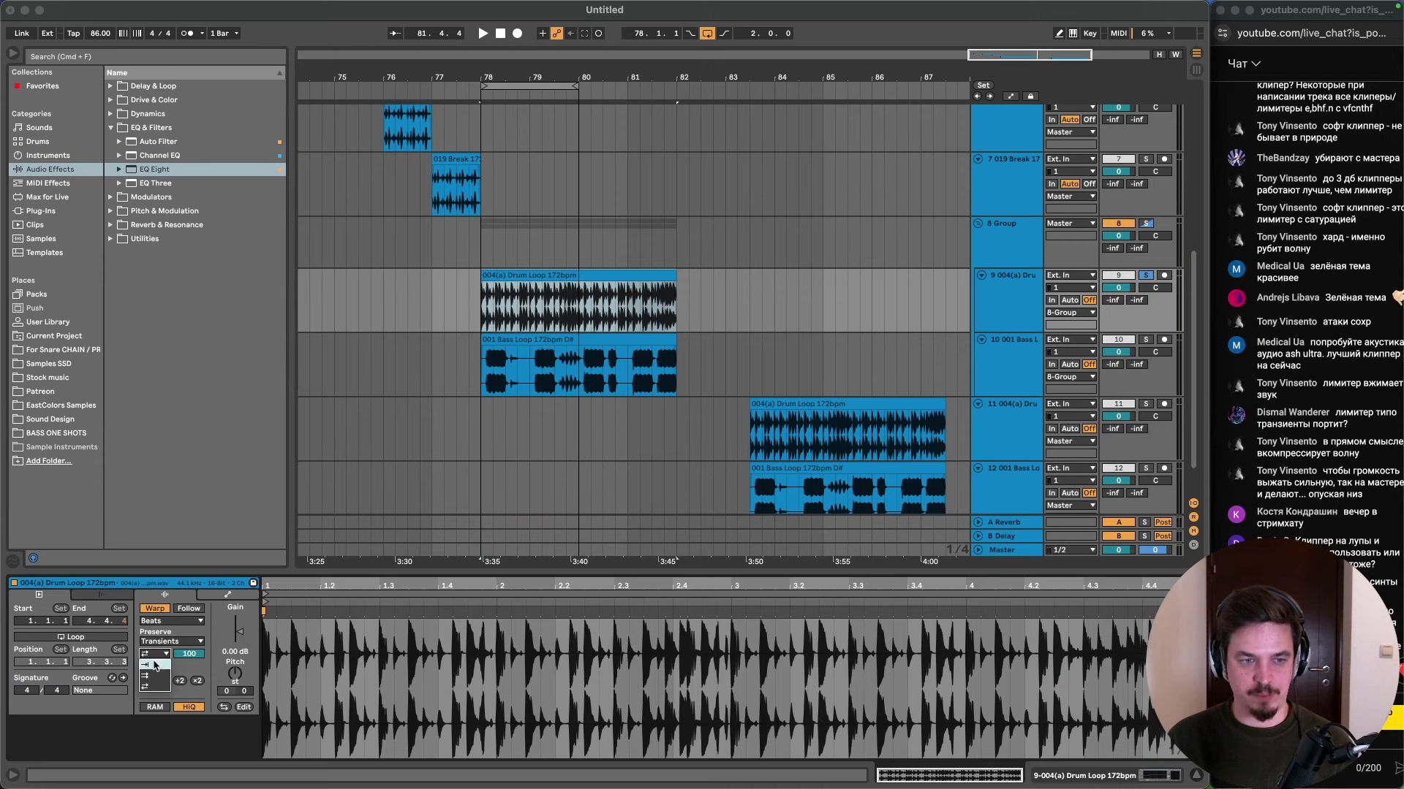
click(158, 669)
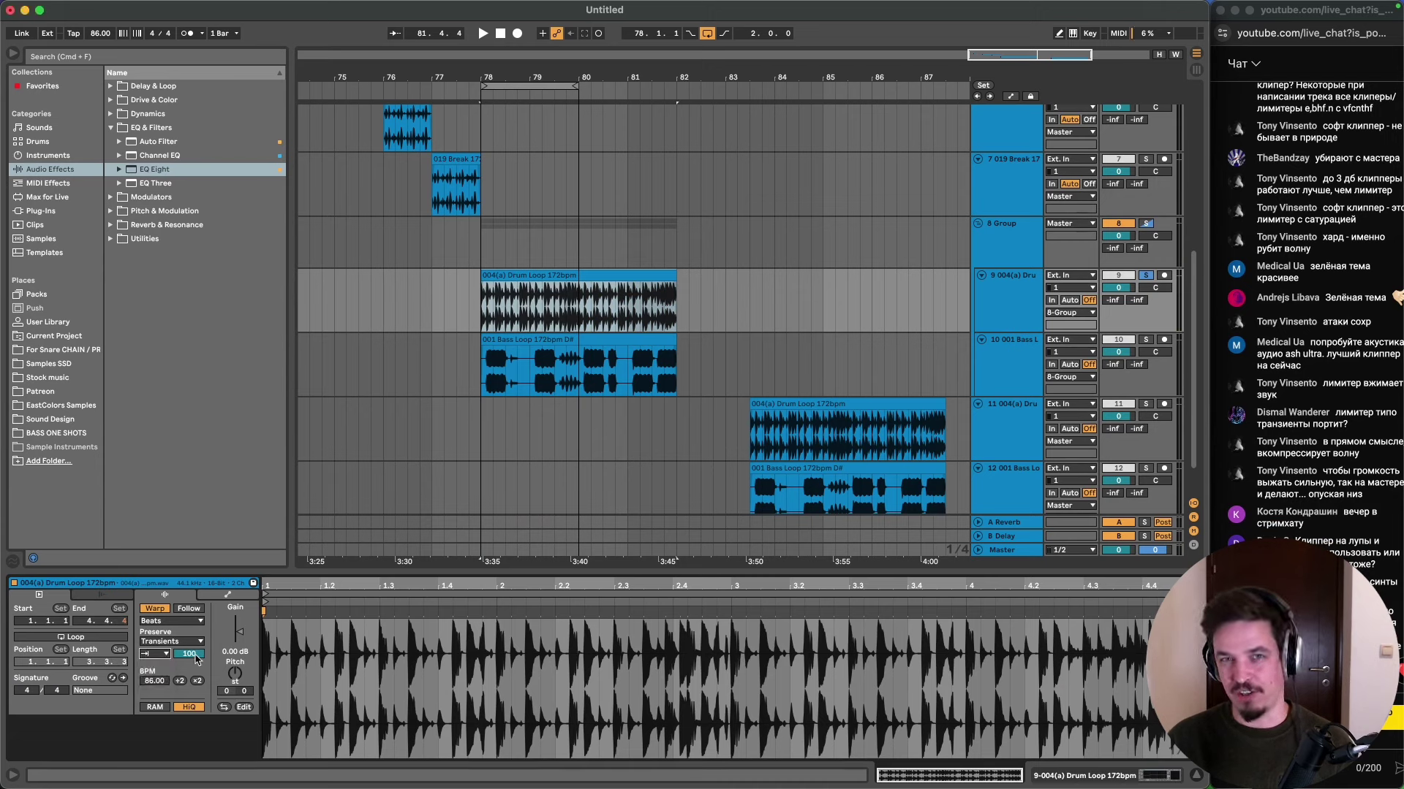
mouse_move(196, 659)
mouse_down()
mouse_move(188, 673)
mouse_move(197, 660)
mouse_up()
- Play the loops with the drum track unsoloed, compare the drum clip's warping off and on, and lower the Master volume to -13.4 dB
key(space)
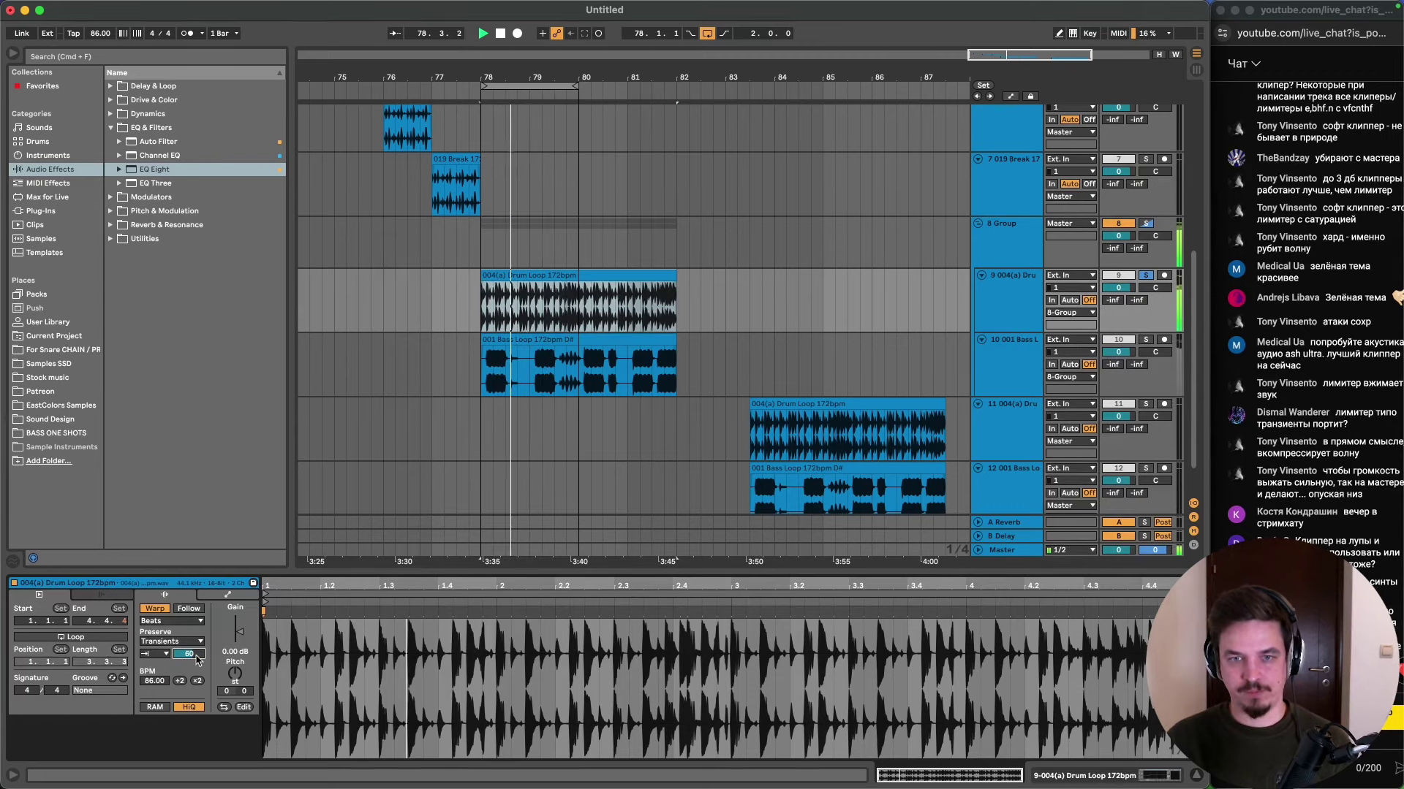
click(1145, 276)
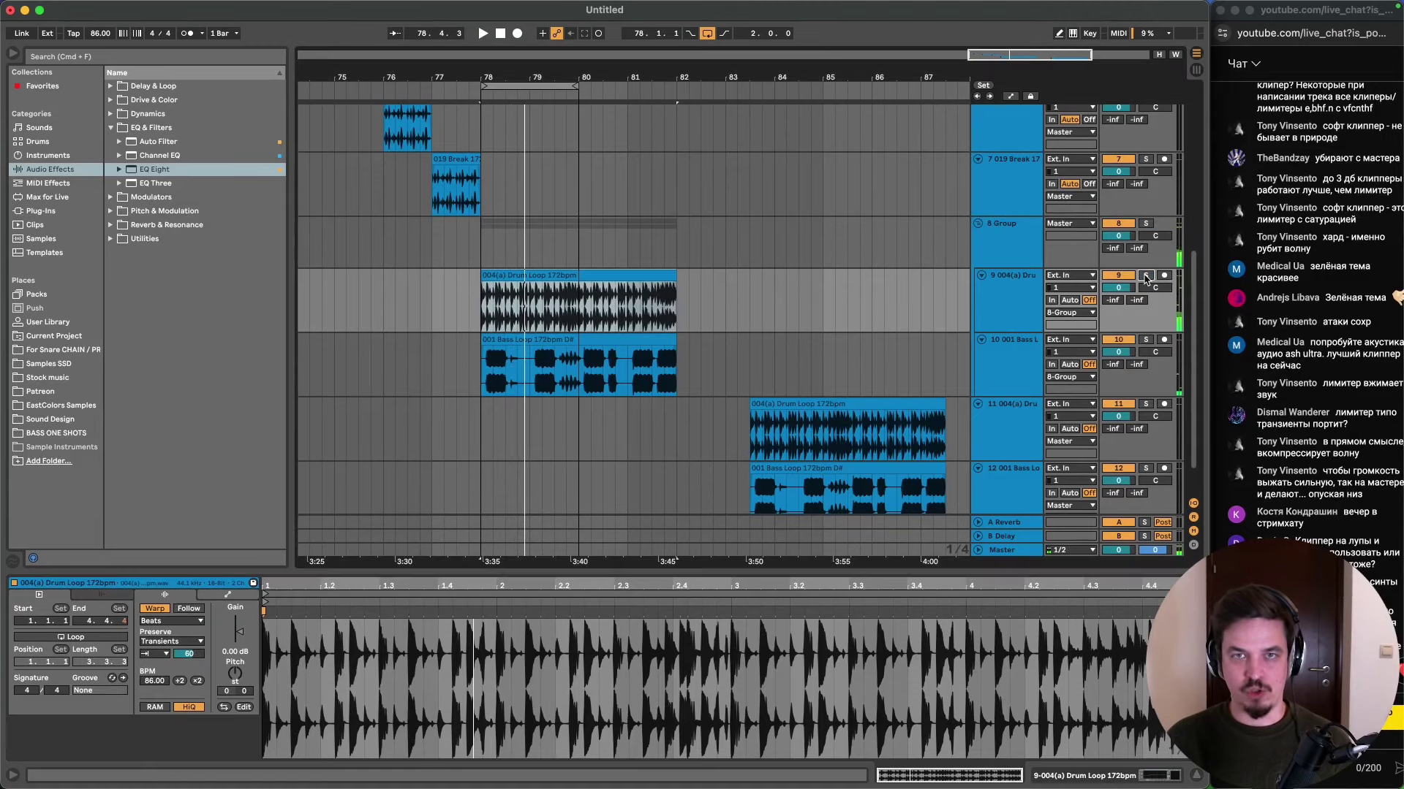
click(160, 609)
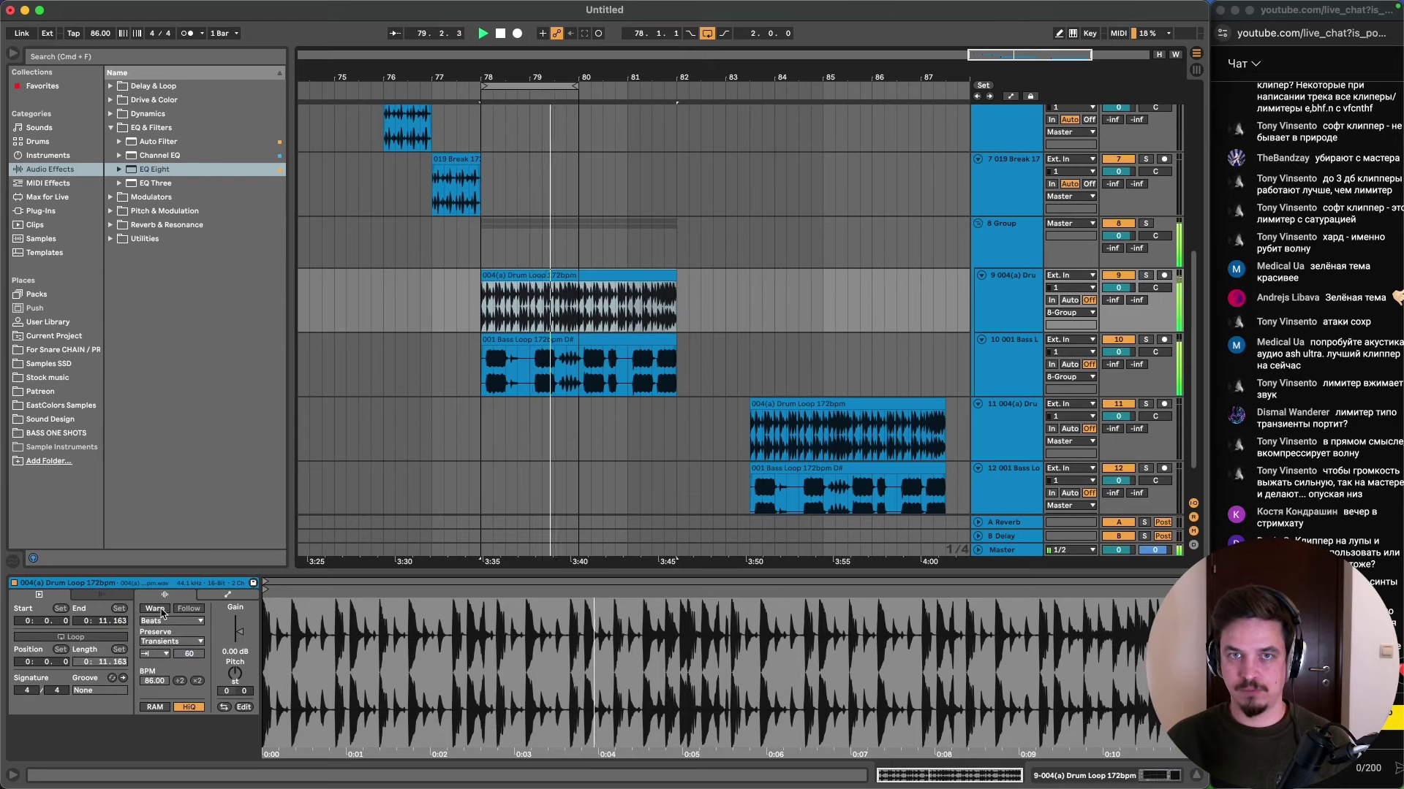
click(160, 612)
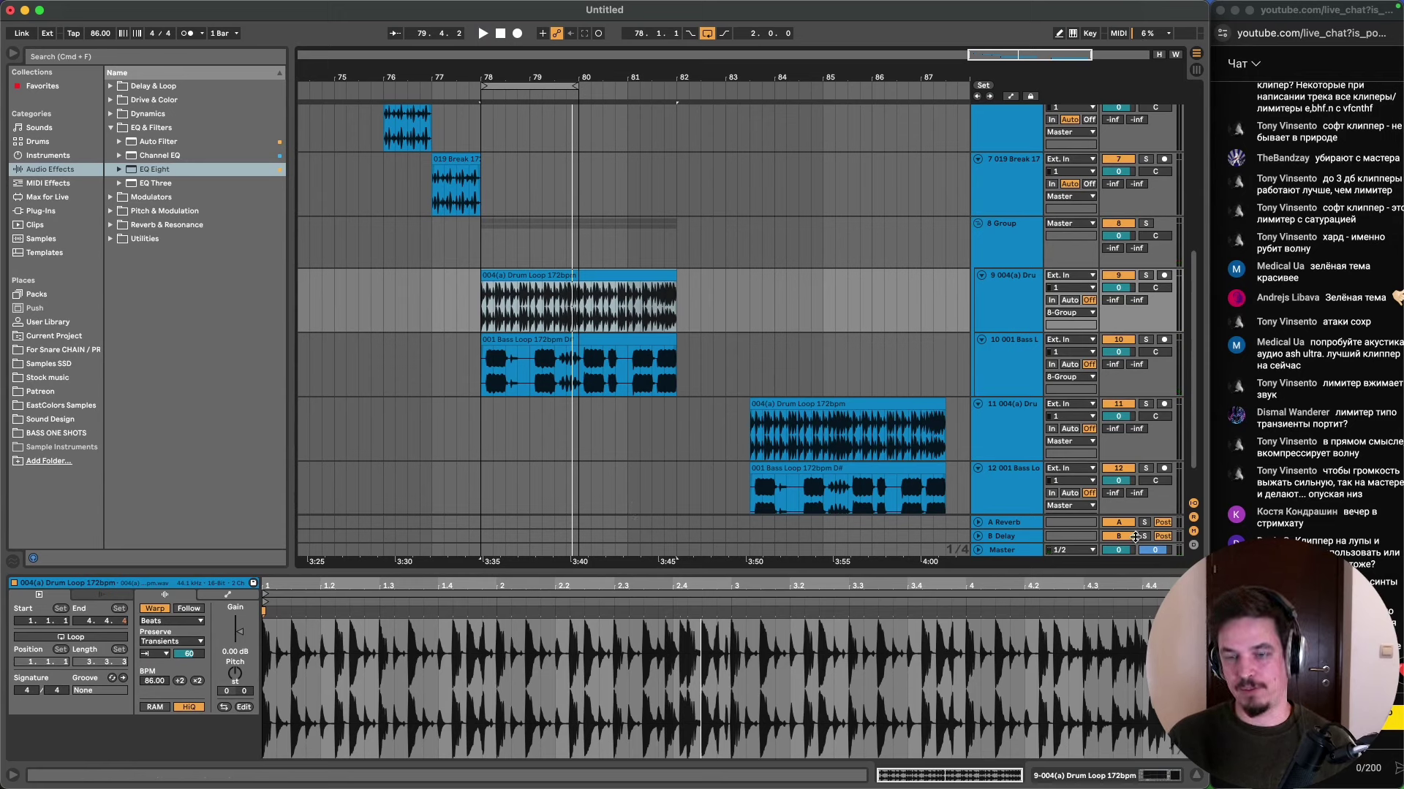
drag(1126, 554, 1126, 562)
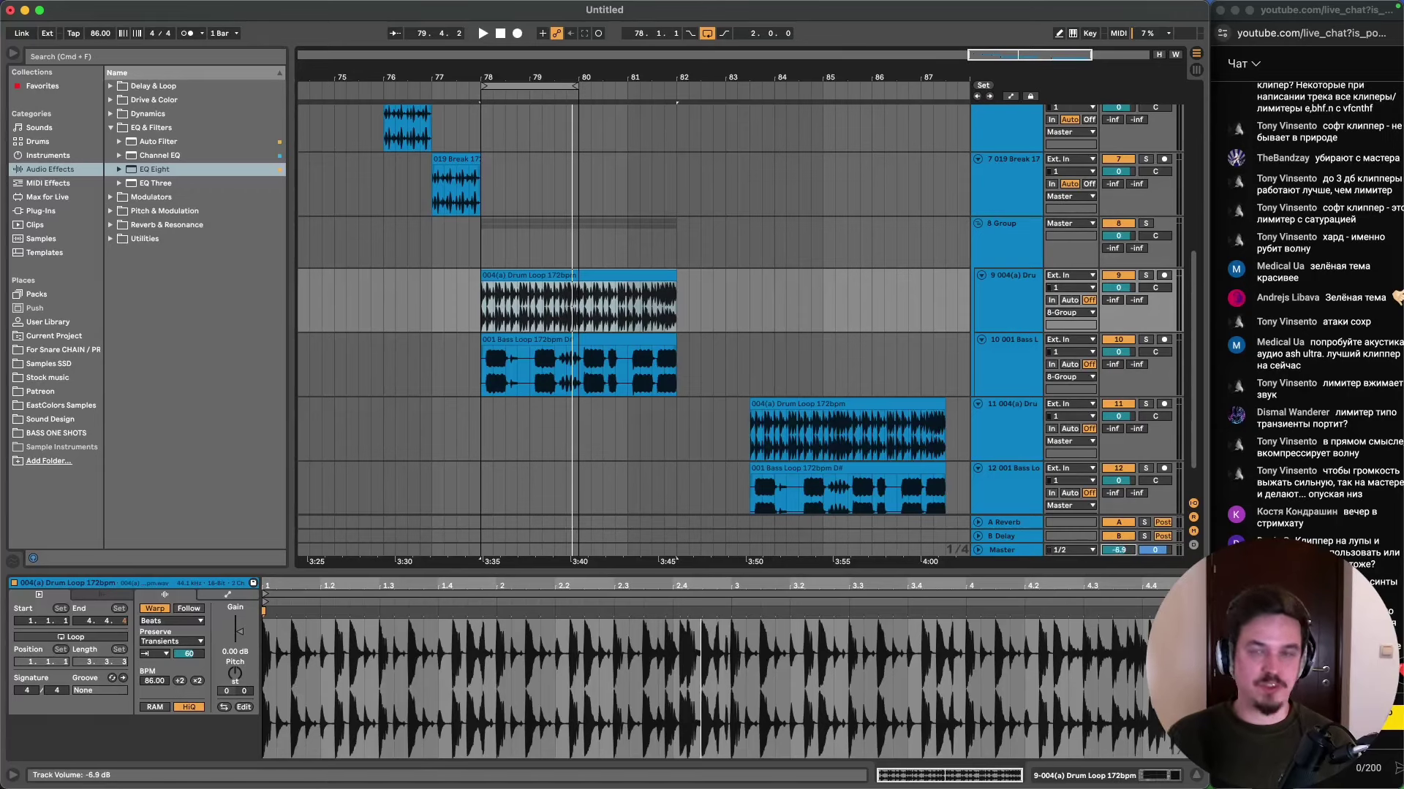
drag(1119, 550, 1118, 567)
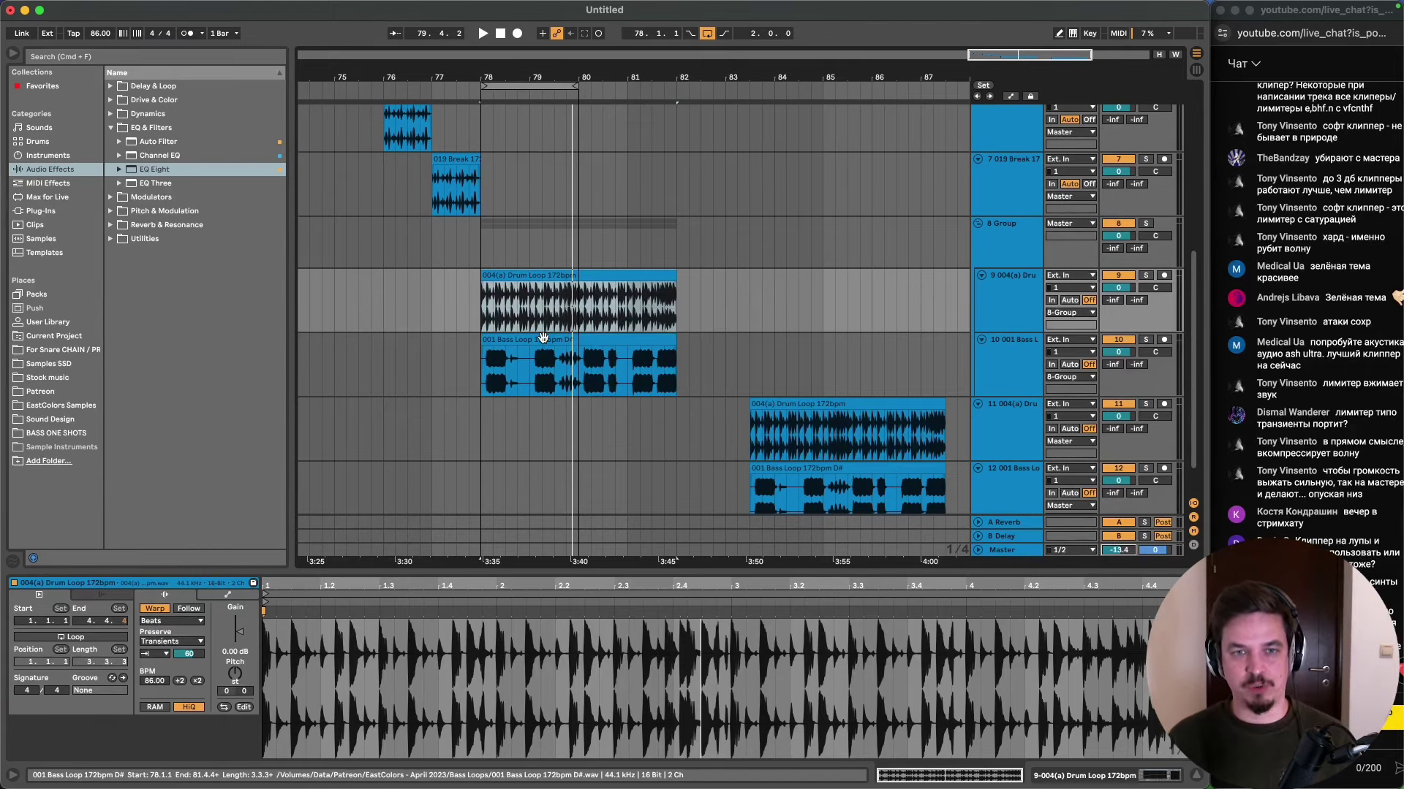
- Move the grouped bass loop clip to bar 82 and add an EQ Eight after the existing rack on its track
drag(543, 338, 738, 369)
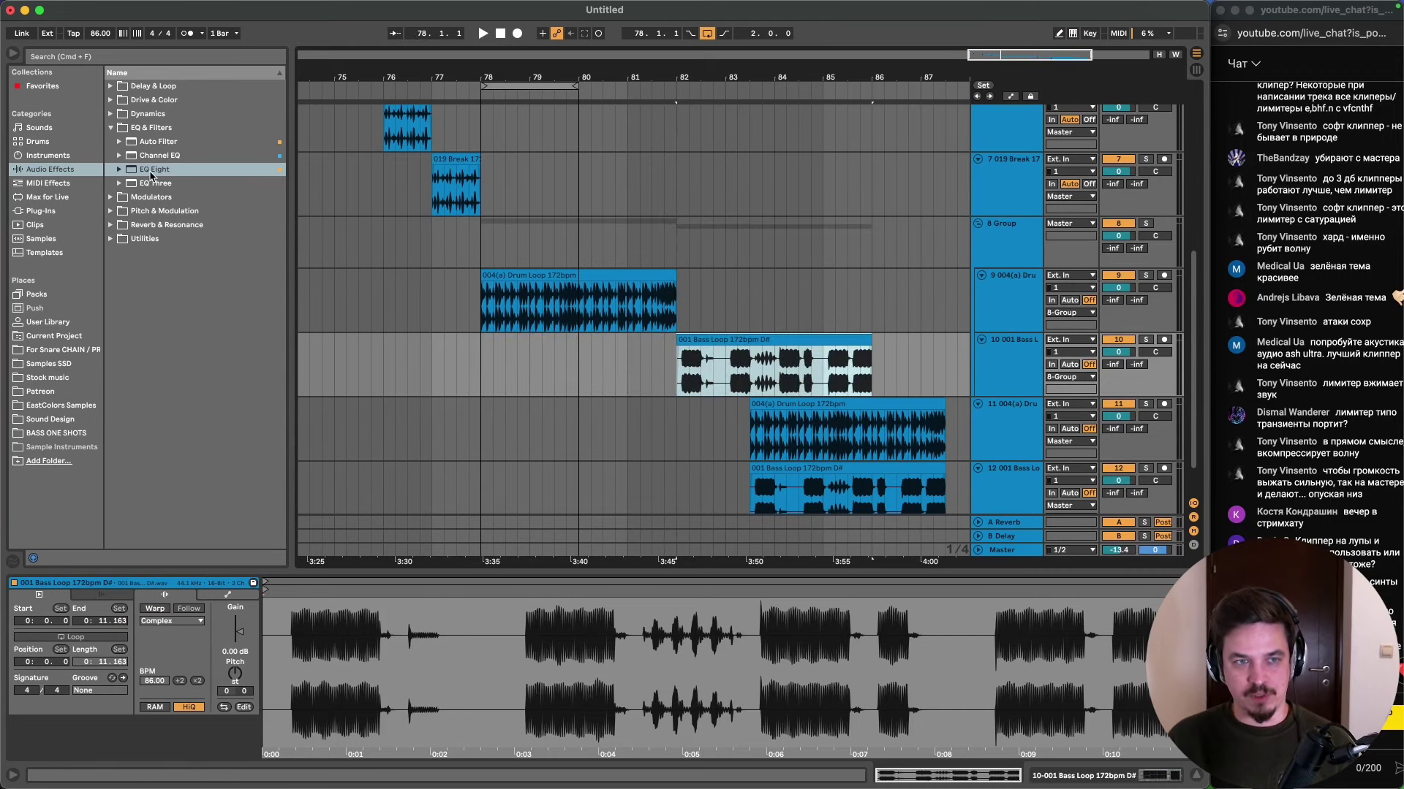
drag(151, 175, 693, 380)
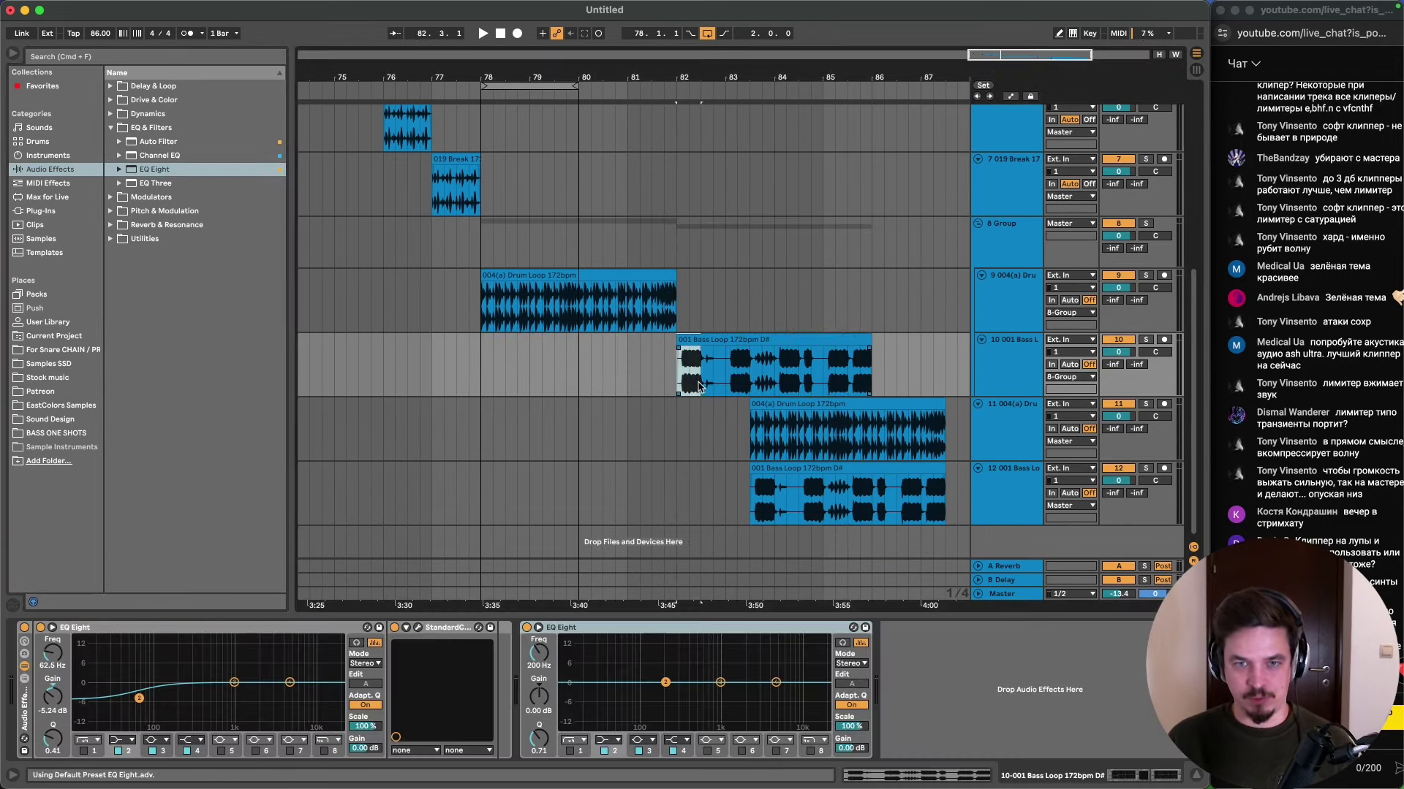
- Reset the Master volume to 0 dB and low-pass the playing bass loop at 79.8 Hz with band 8 of the new EQ Eight
key(space)
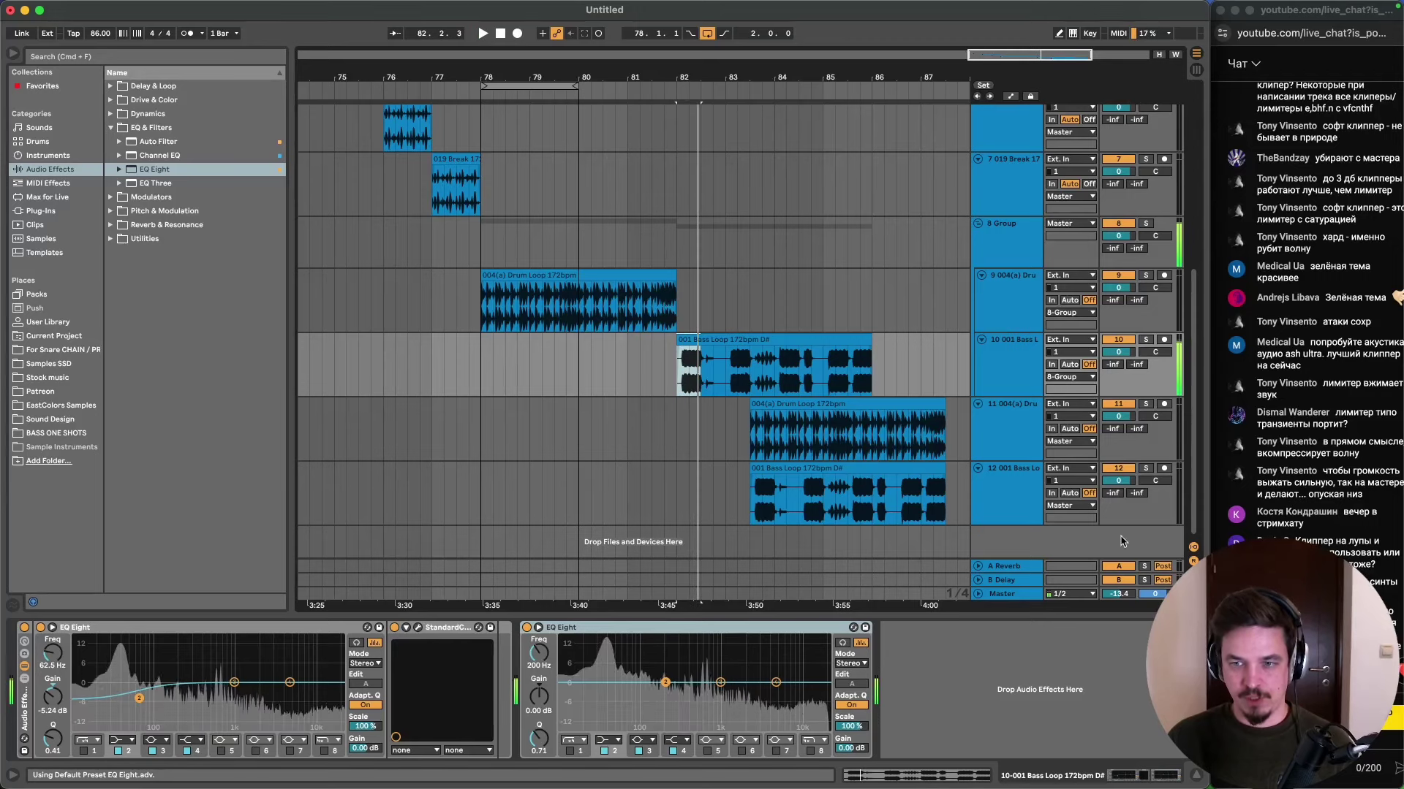
double_click(1111, 595)
key(space)
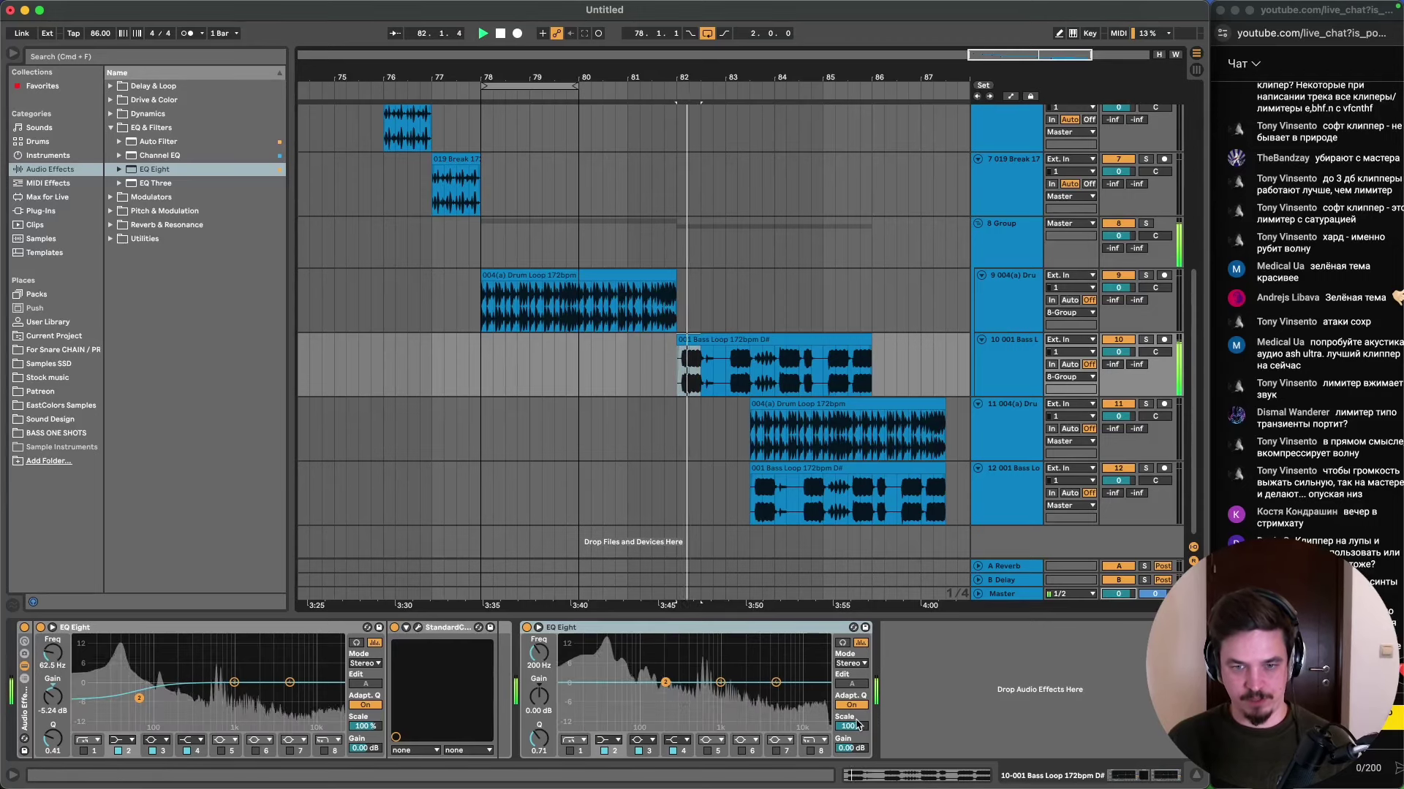
click(822, 750)
key(space)
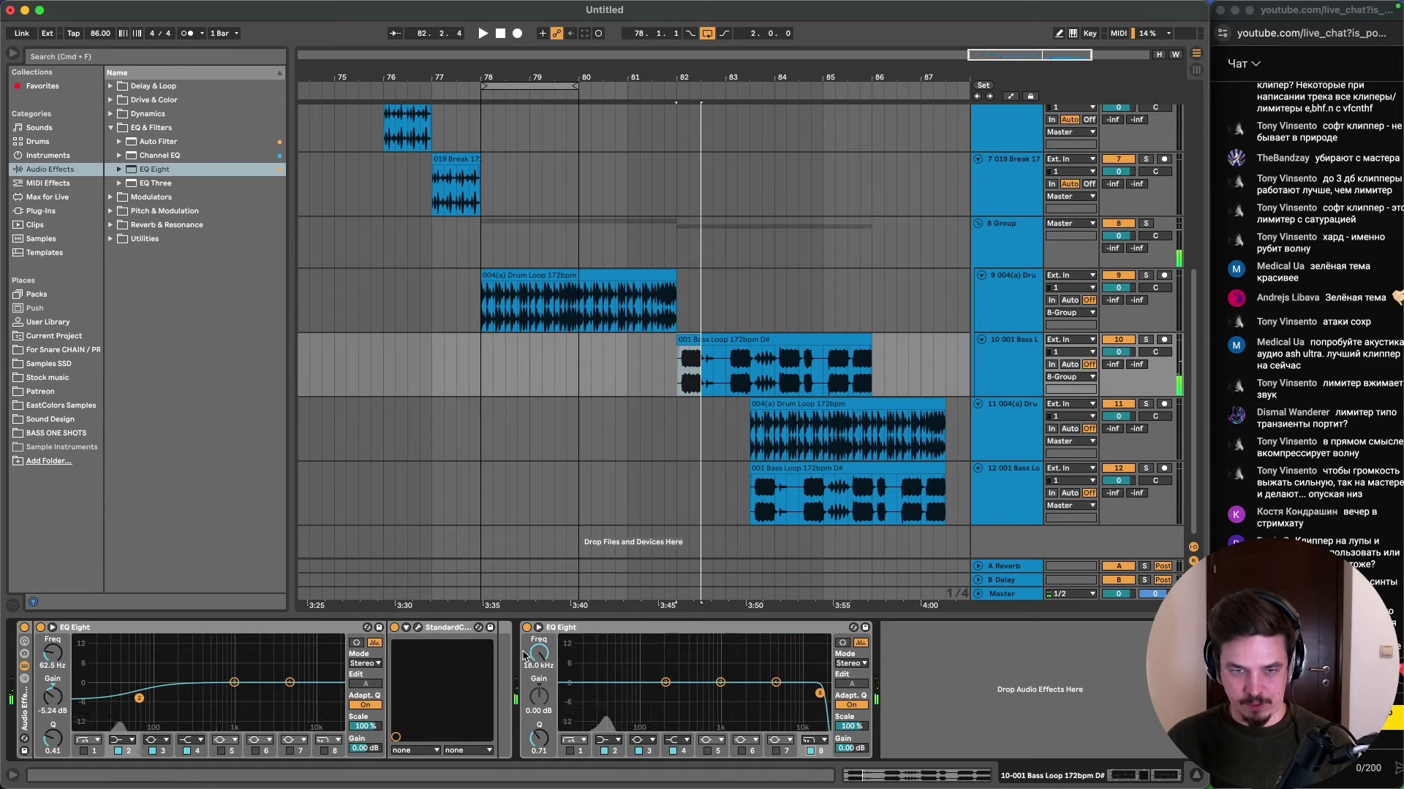
drag(536, 657, 536, 699)
key(space)
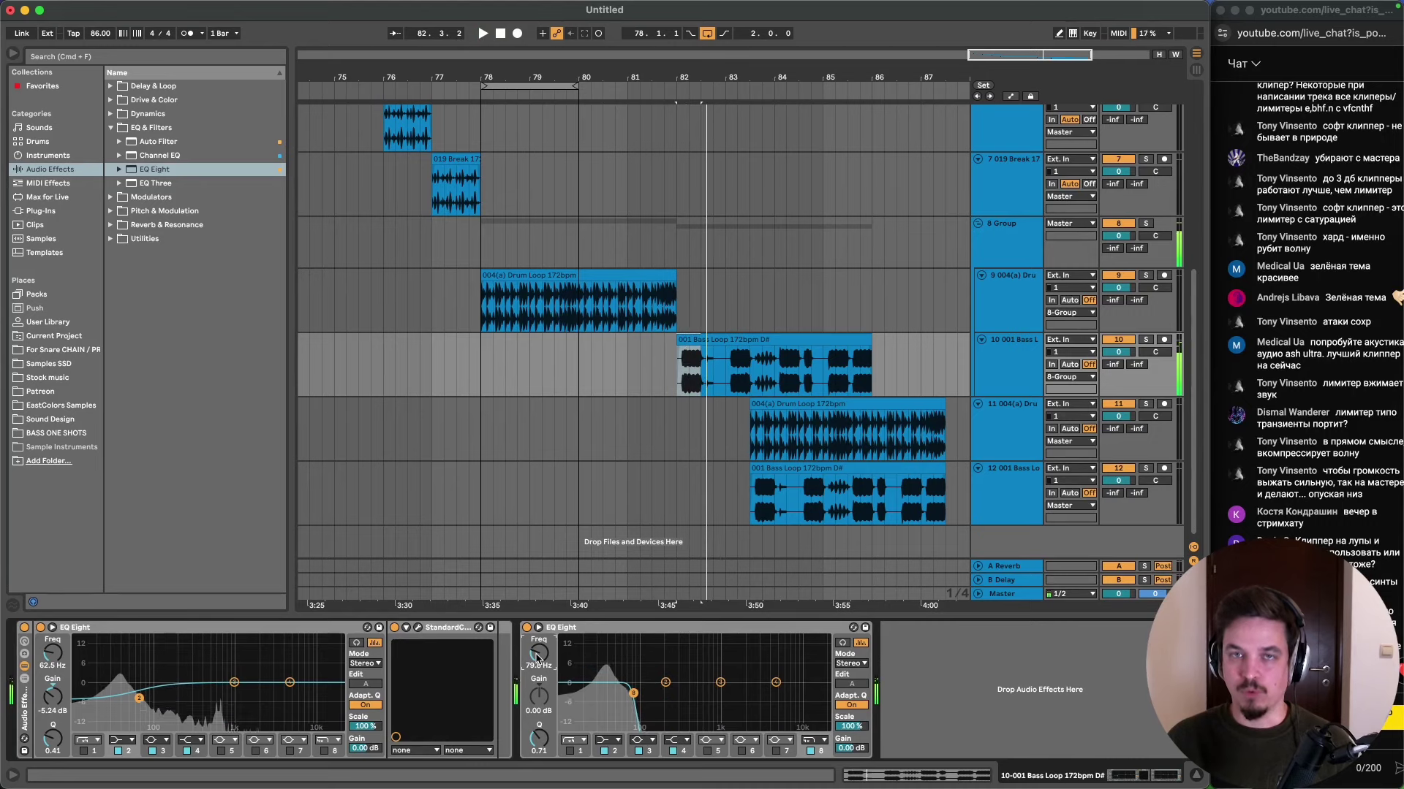
- Compare bass loop playback with the track's rack bypassed and enabled, and turn off the low-pass EQ Eight
key(space)
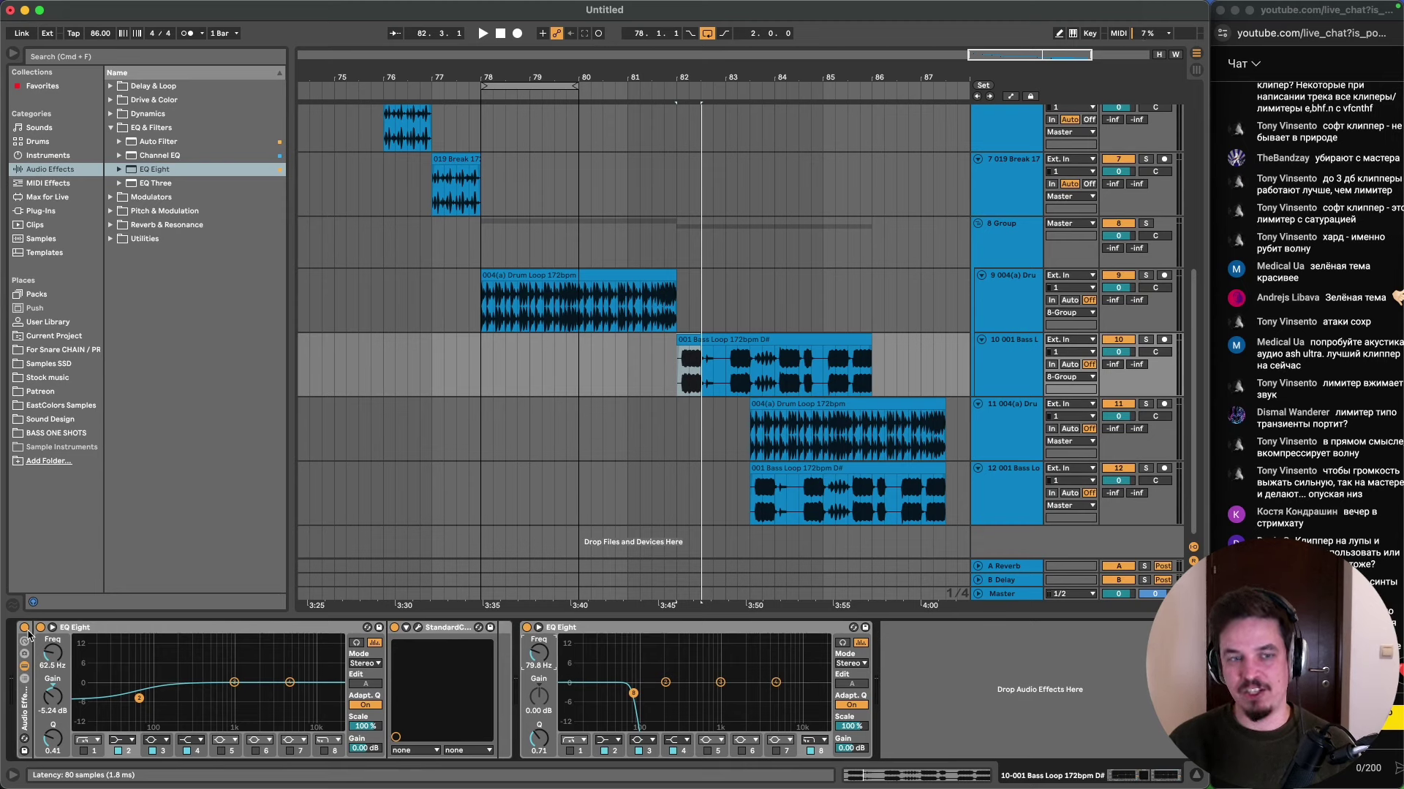
key(space)
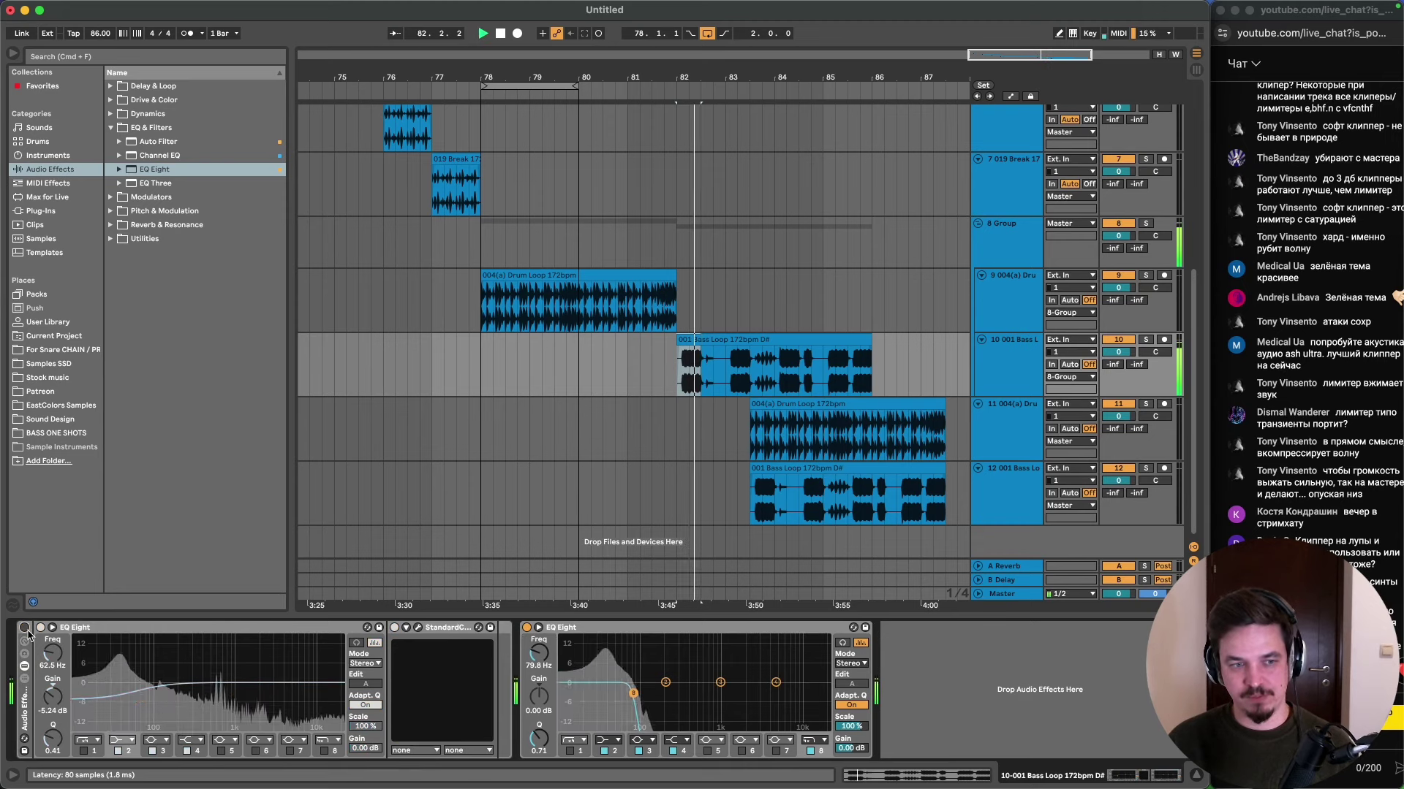
click(25, 629)
key(space)
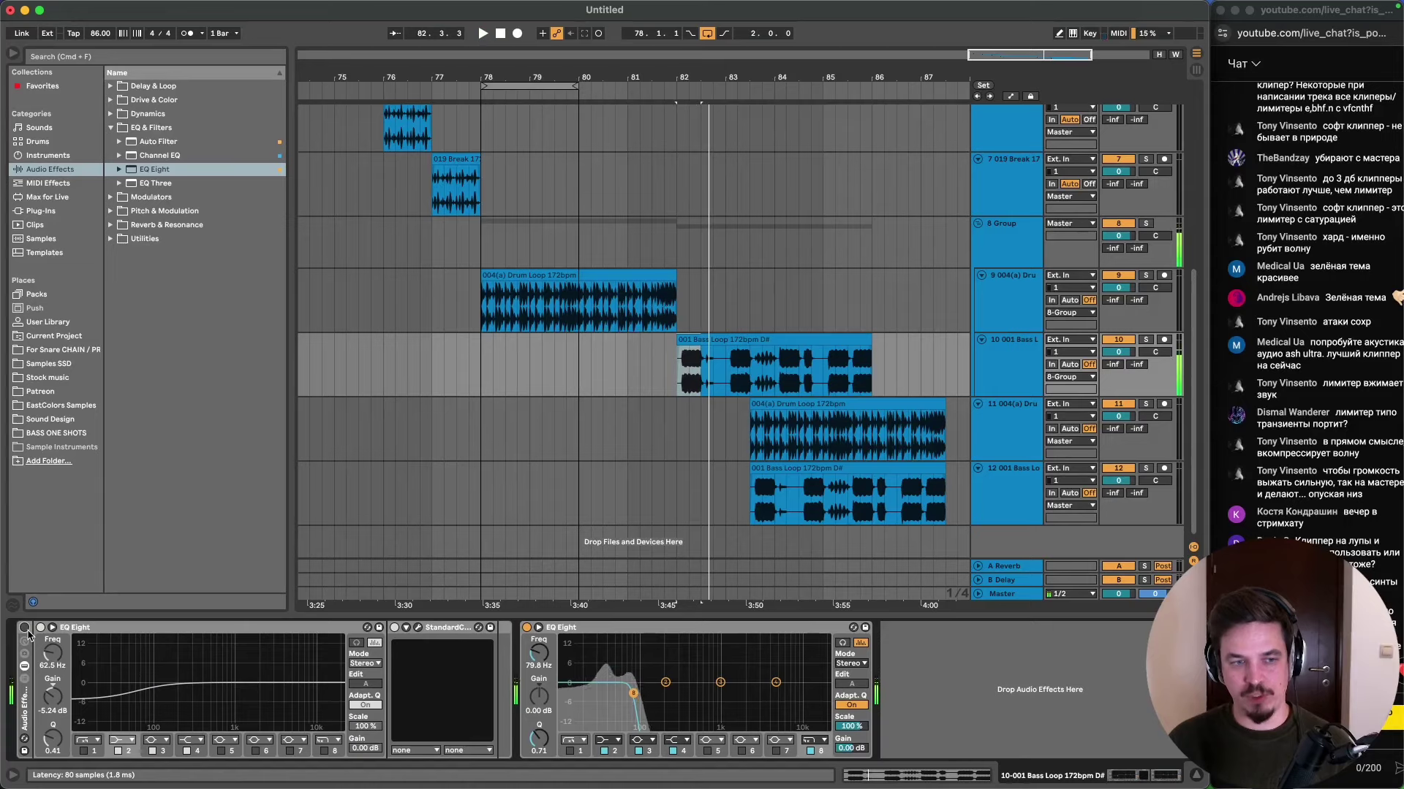
key(space)
click(24, 628)
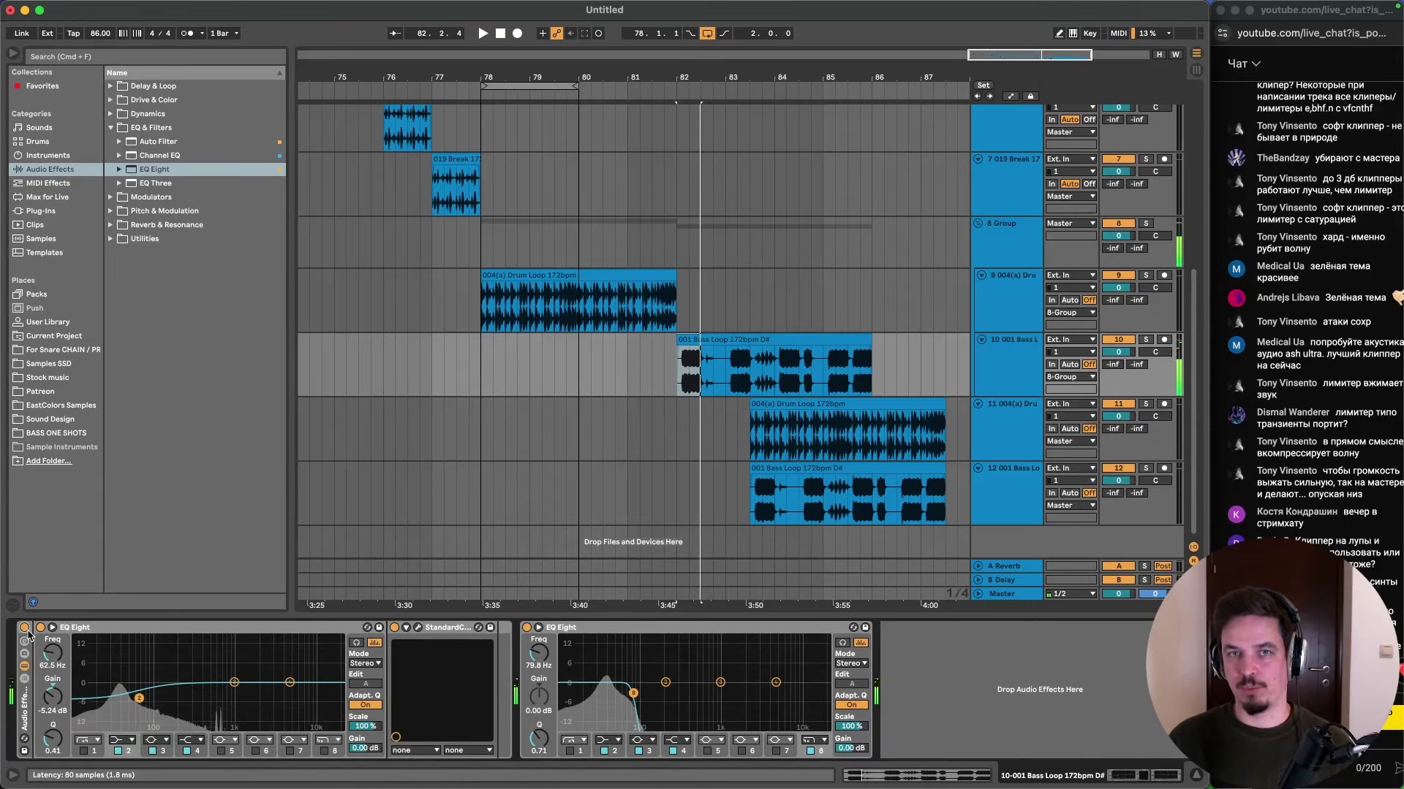
click(526, 627)
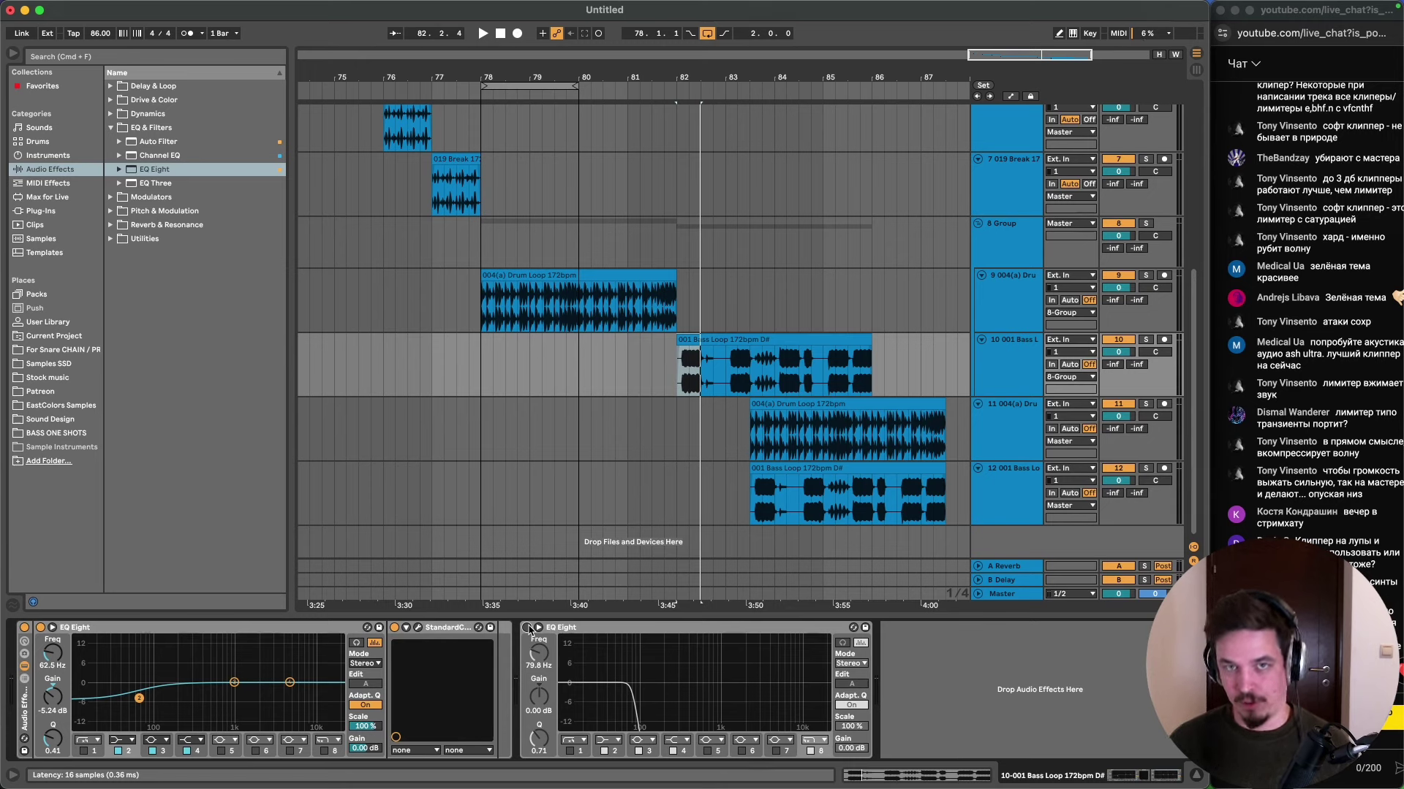
- Play the looped bars 78 to 80 briefly, lower the Master volume to -16.2 dB, and return the bass loop clip to bar 78
click(523, 85)
key(space)
key(space)
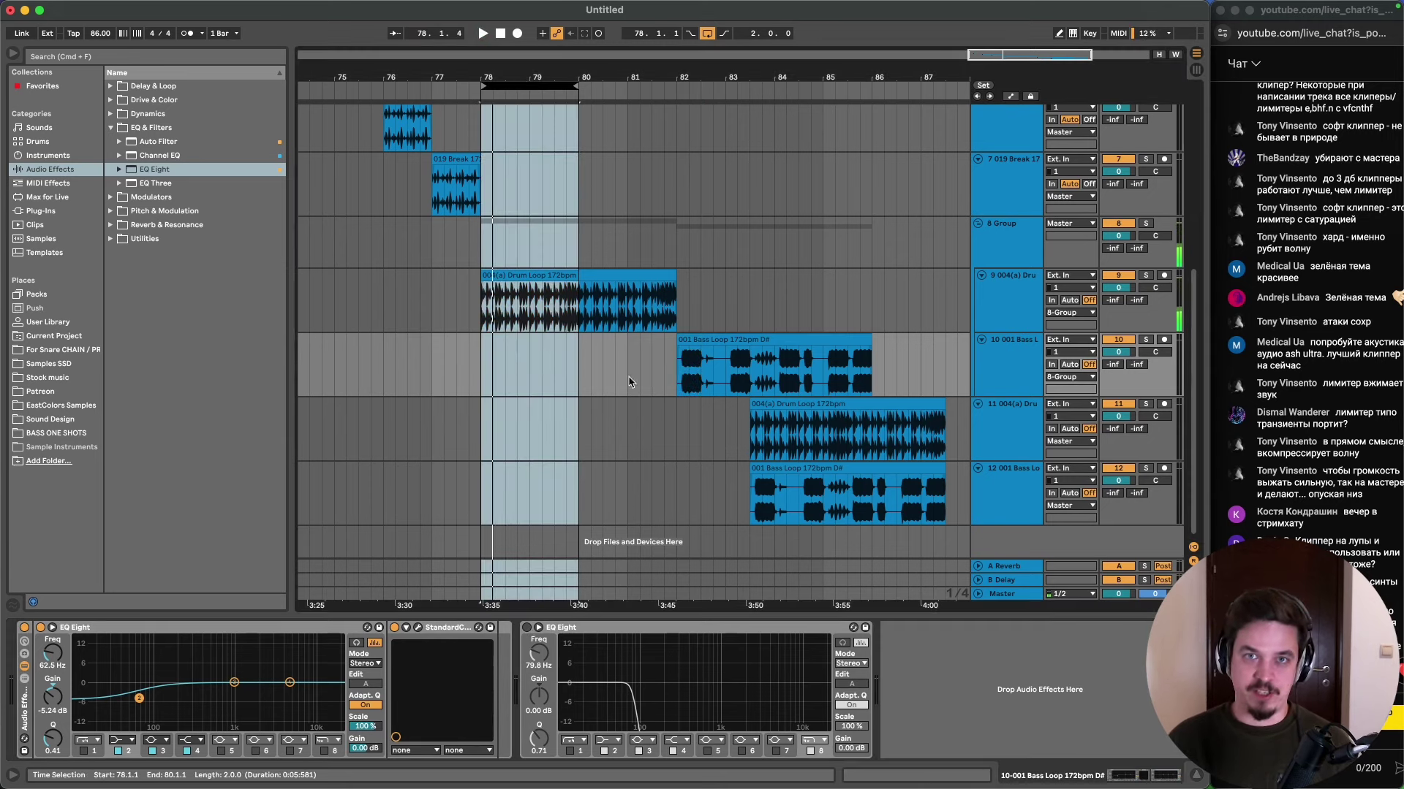
drag(1116, 595, 1116, 629)
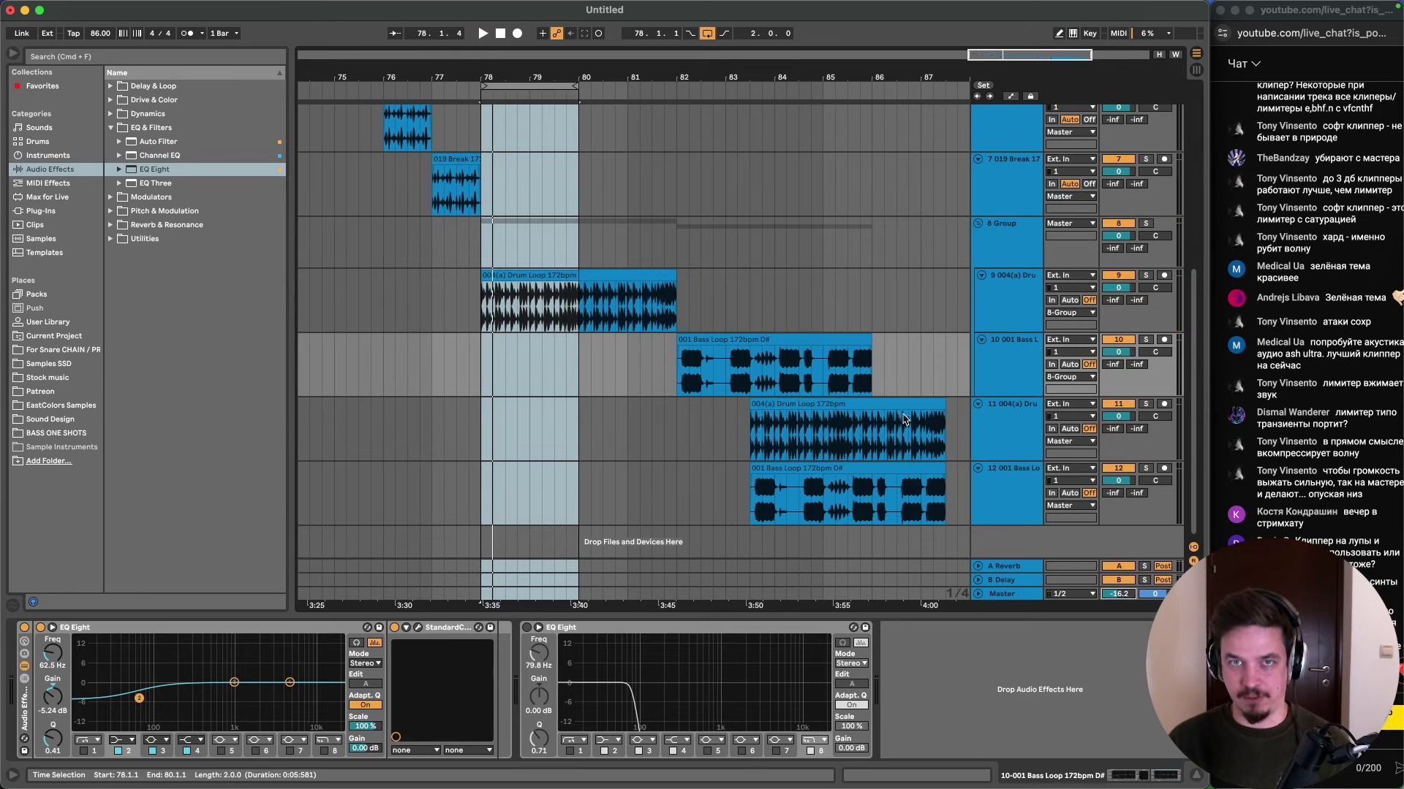
drag(742, 365, 547, 367)
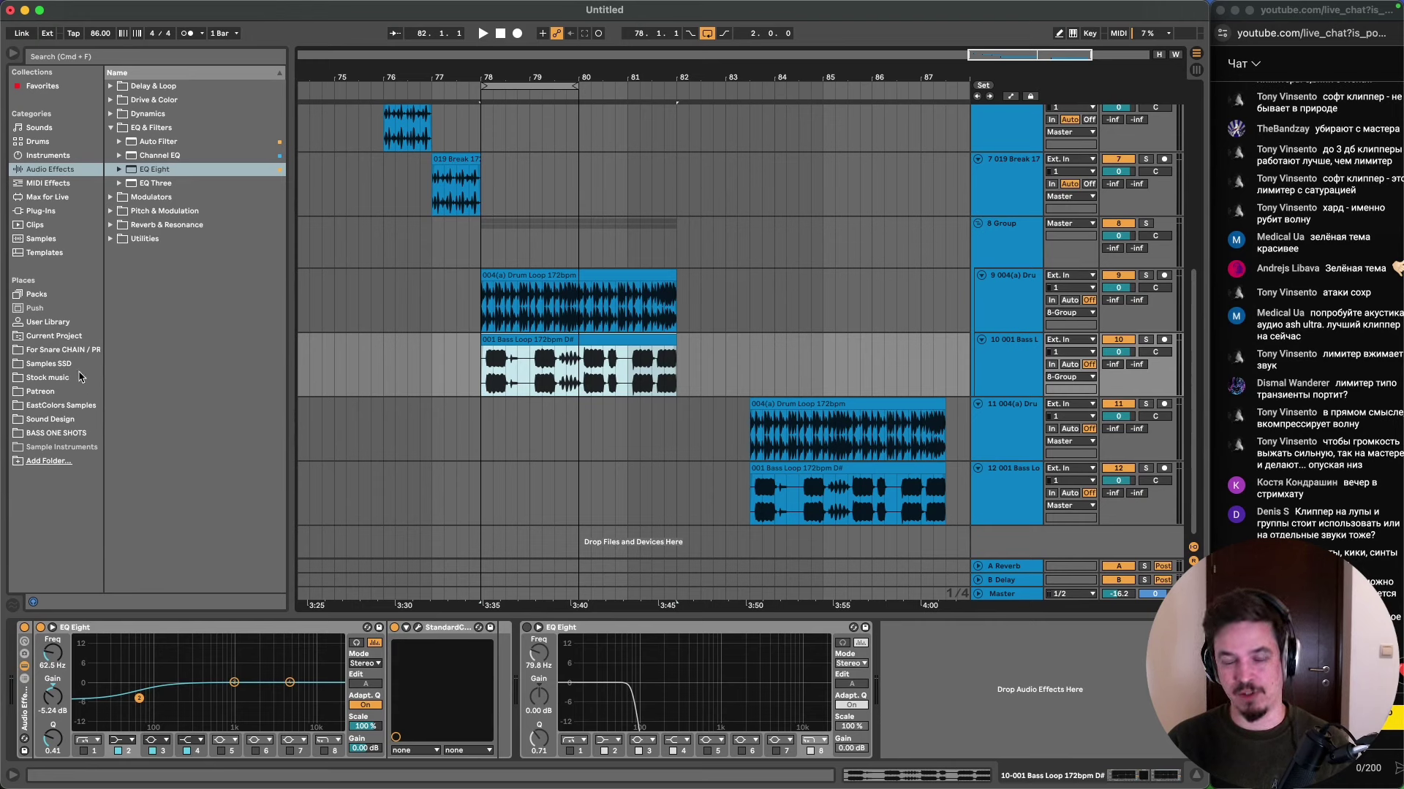
- Search the browser for piano and audition several samples, ending on the CPCT_C_Elec_Piano_01 sample
key(super+f)
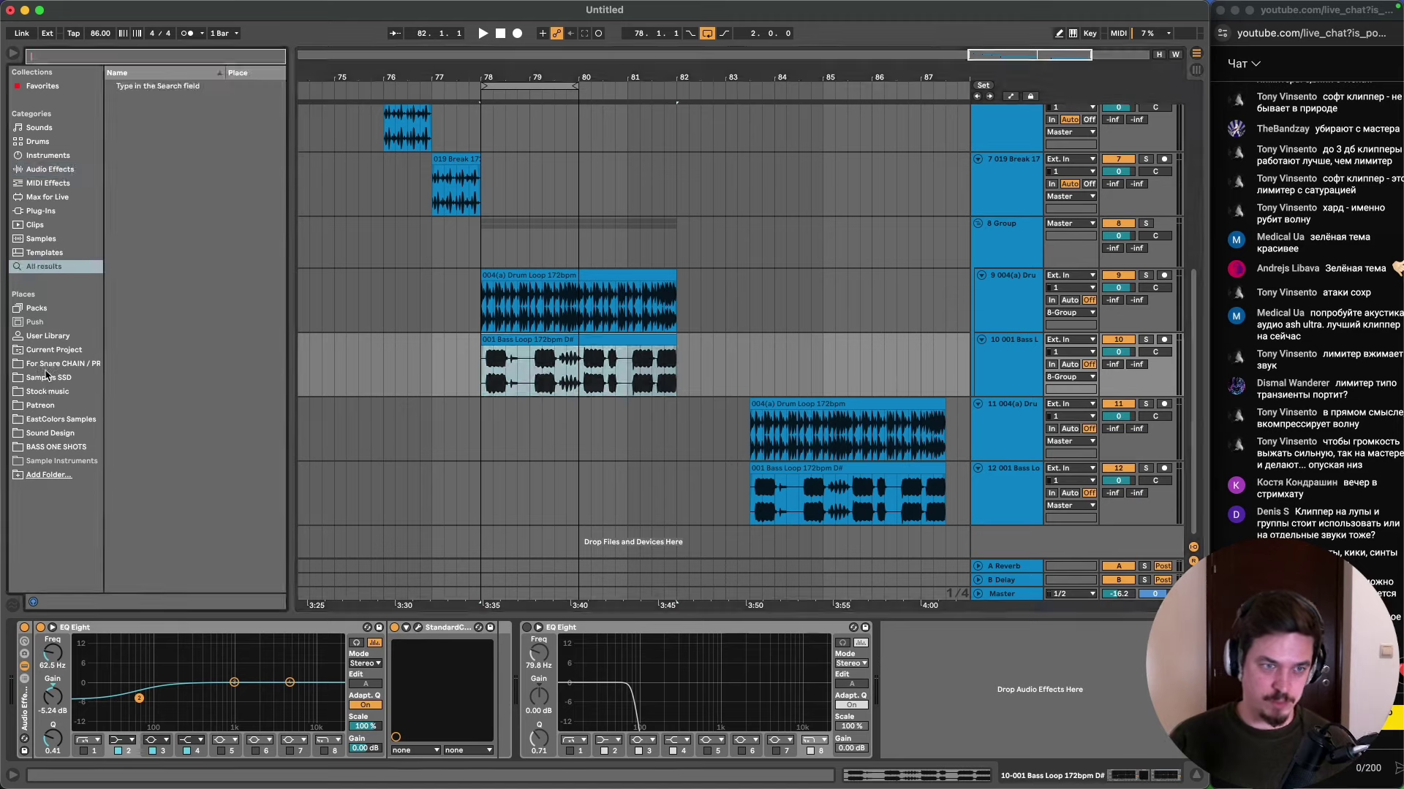
text(piano)
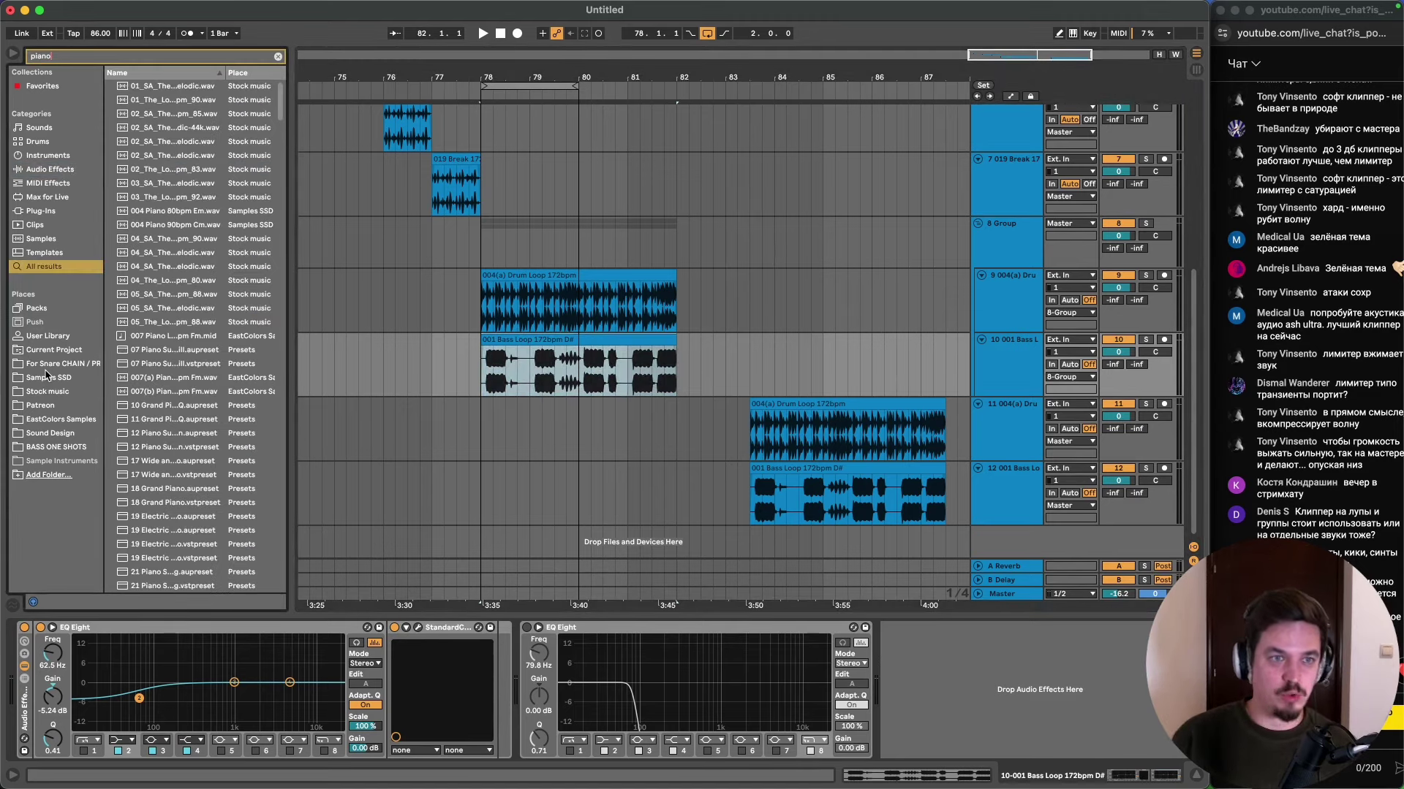
scroll(186, 524, down, 5)
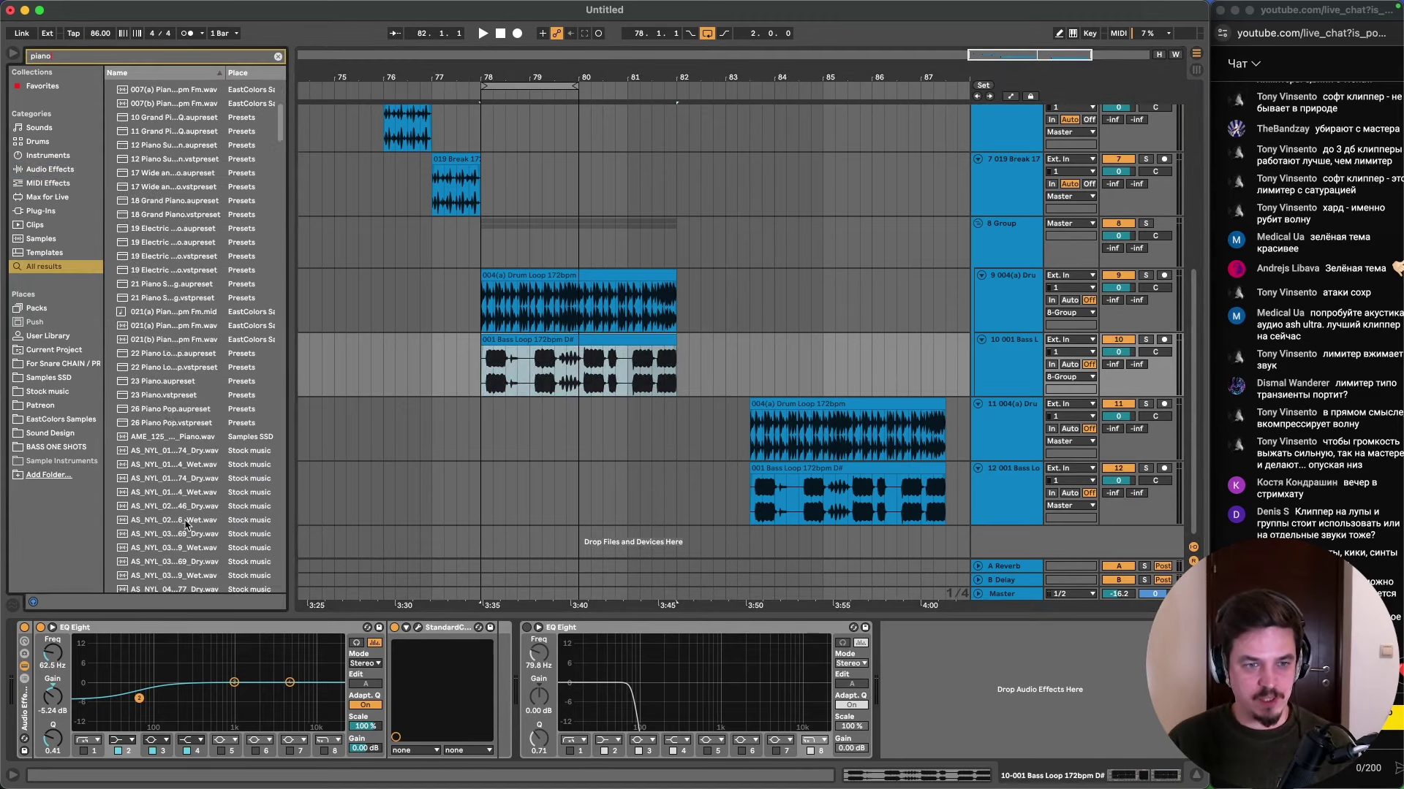
click(171, 479)
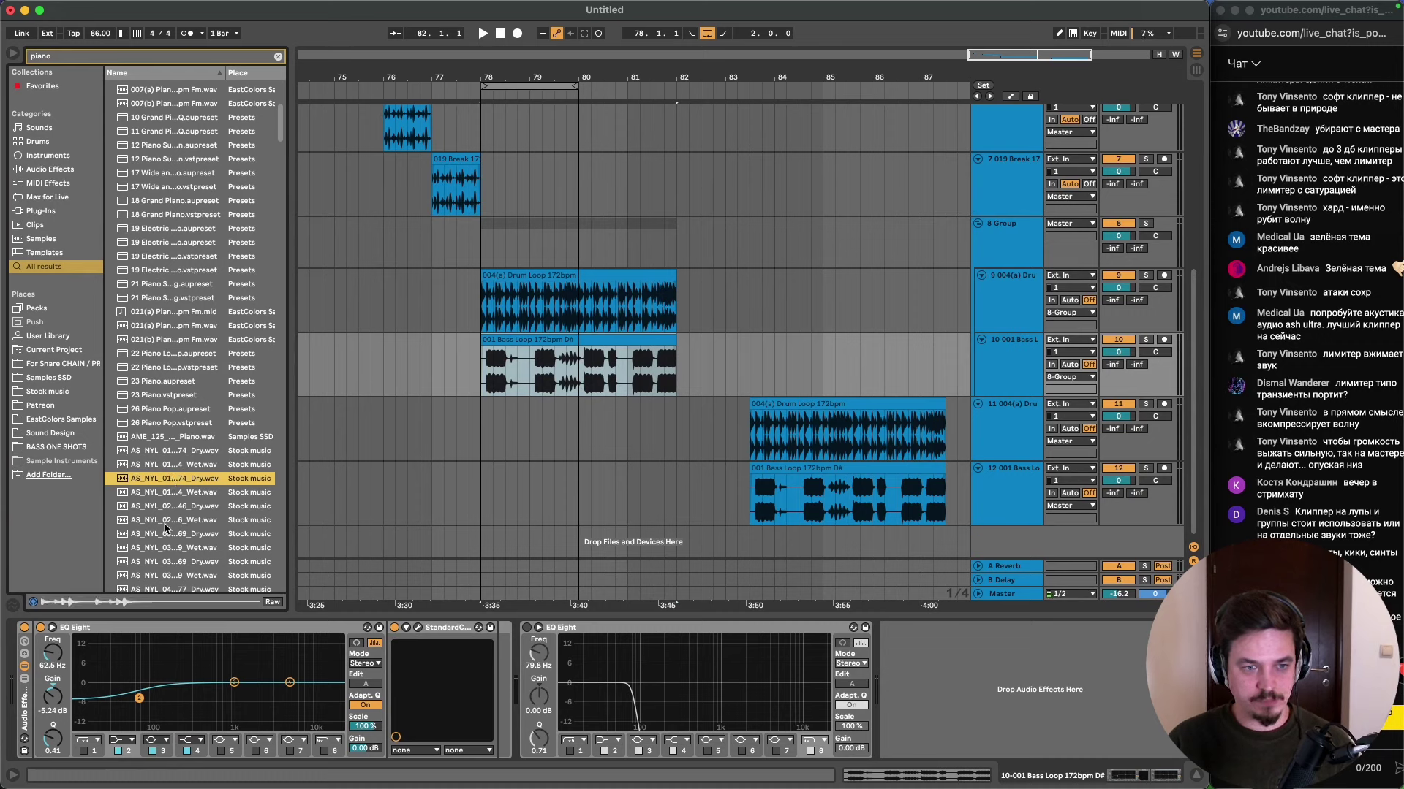
click(164, 524)
click(168, 560)
scroll(166, 560, down, 2)
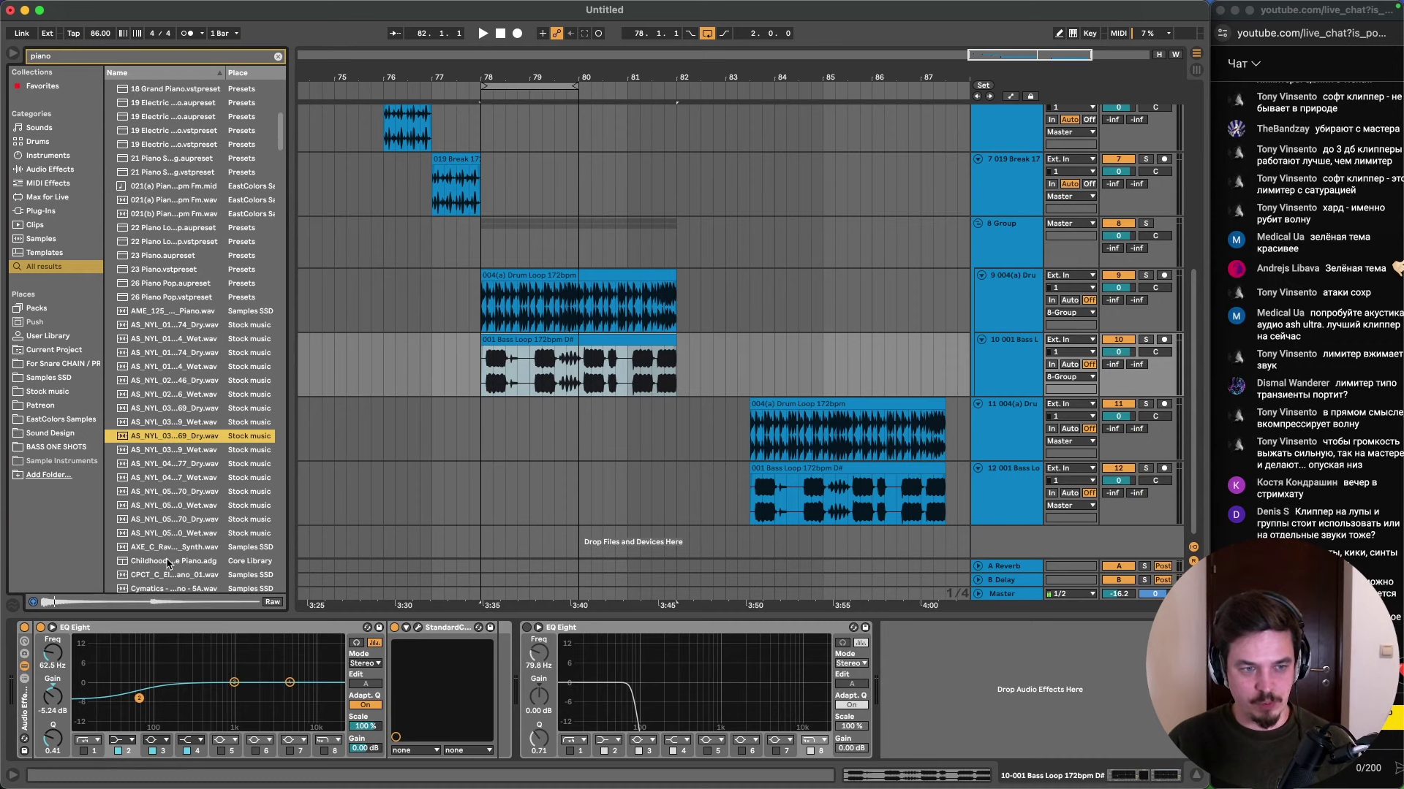
click(174, 478)
click(170, 506)
scroll(168, 512, down, 1)
click(168, 514)
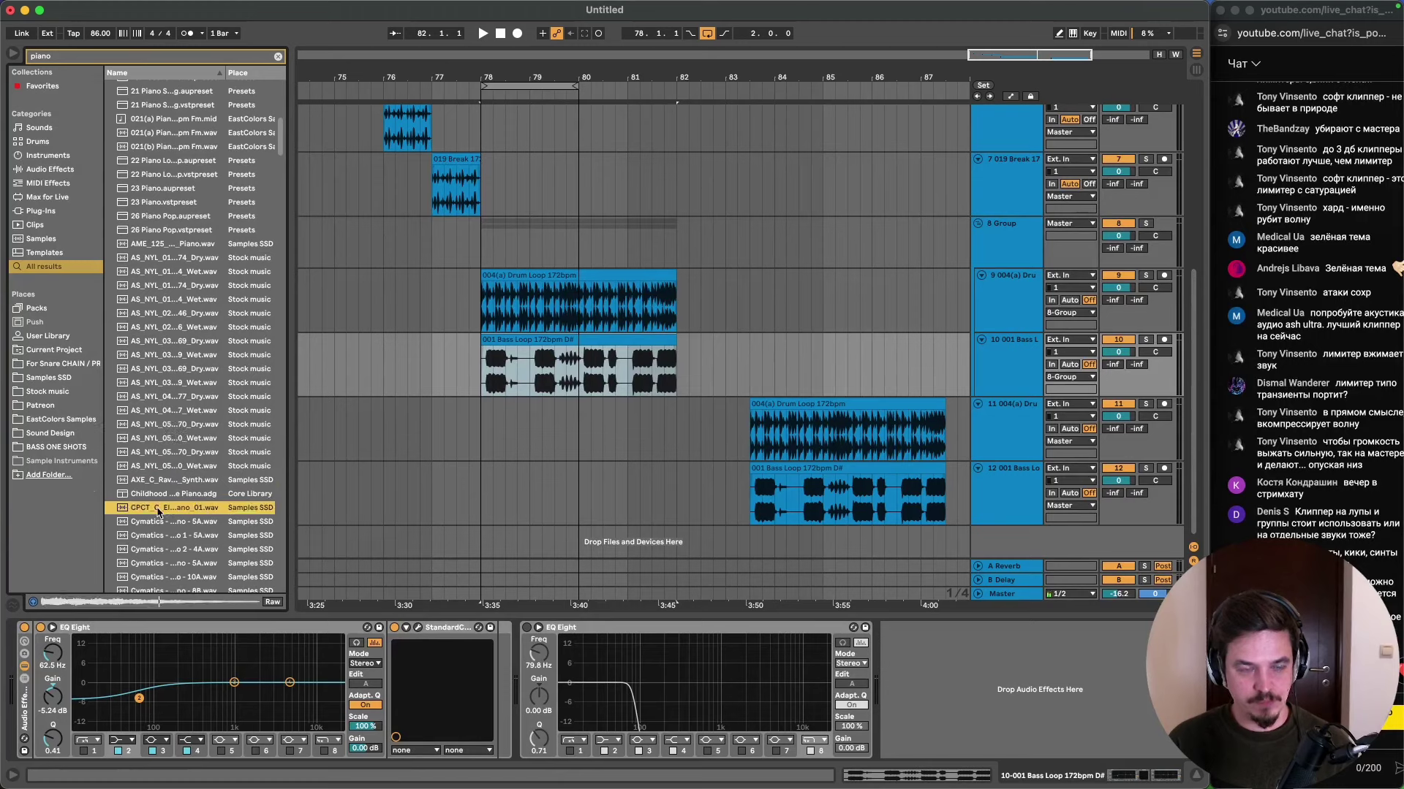
- Place the CPCT_C_Elec_Piano_01 sample on a new track at bar 75, loop that bar, and turn off the clip's warping
drag(157, 513, 334, 547)
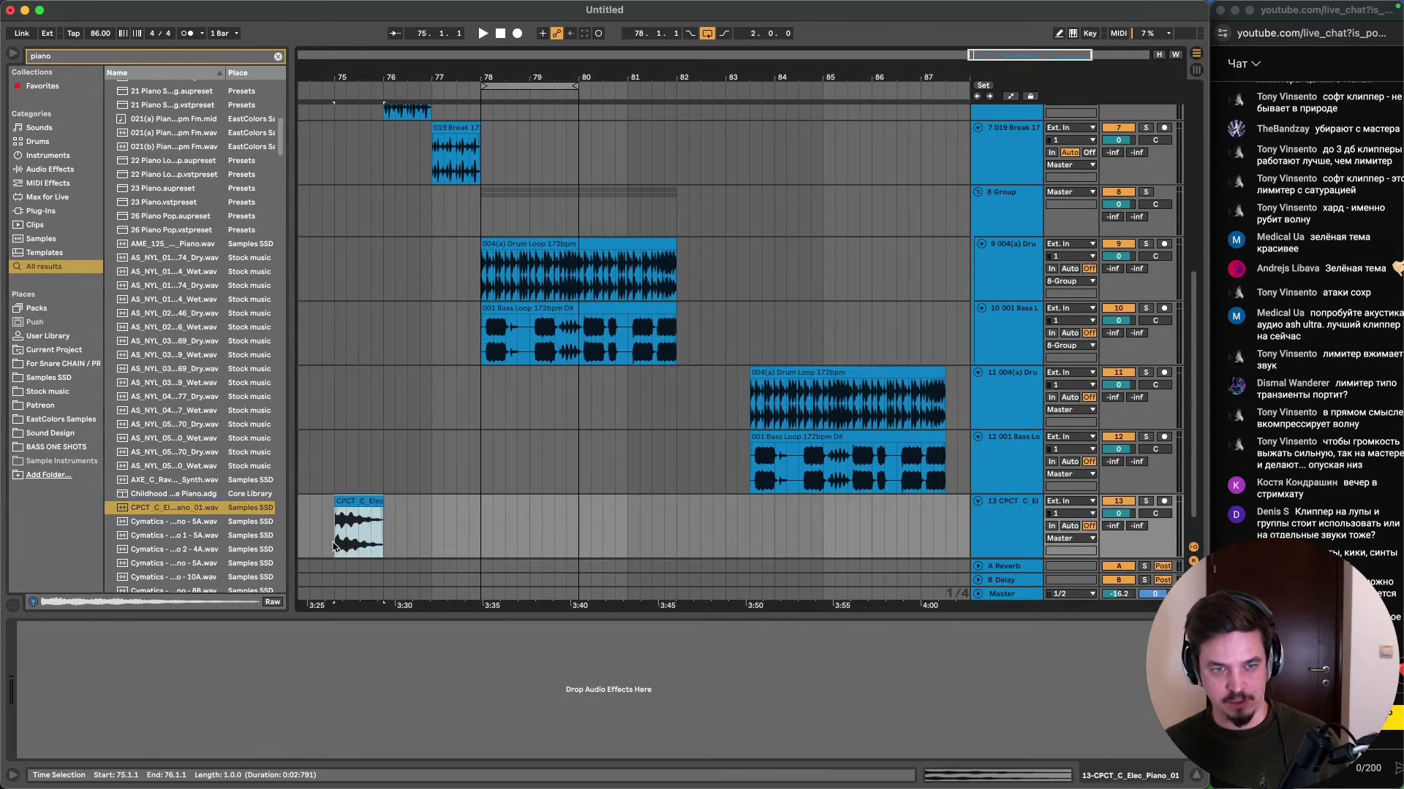
key(super+l)
double_click(336, 541)
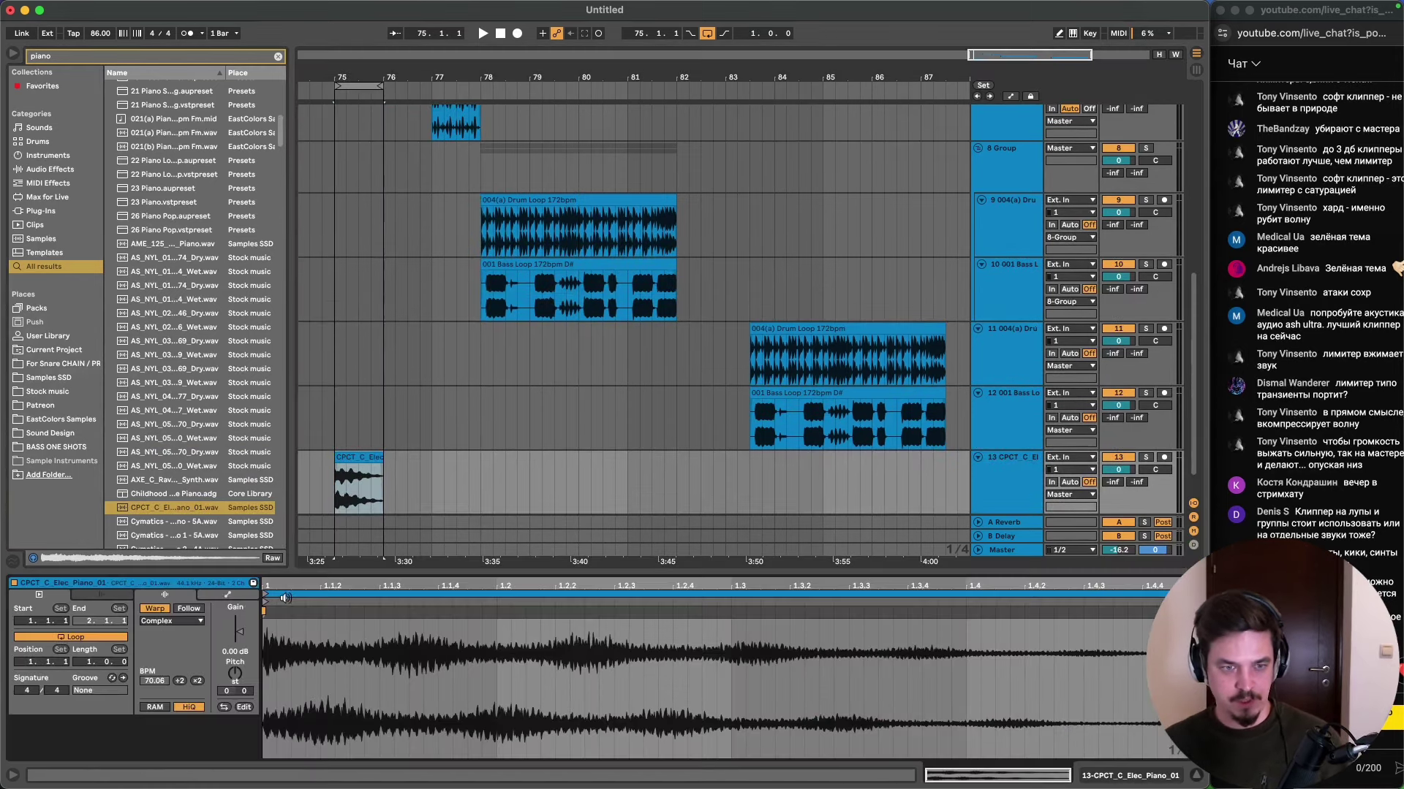
click(155, 609)
- Play the electric piano track soloed with the Master volume at 0 dB, and add the favourite StandardCLIP plug-in to it
key(space)
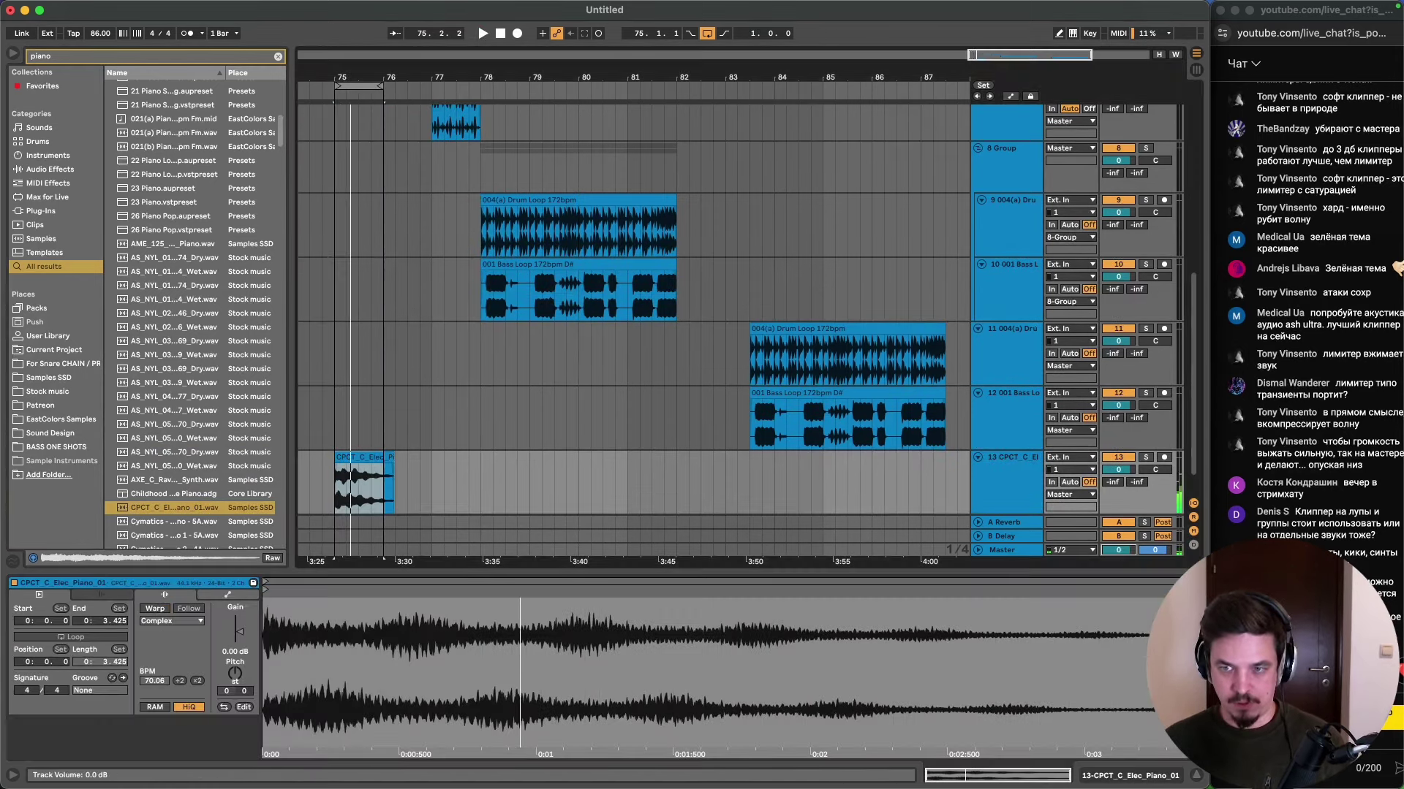
click(1147, 458)
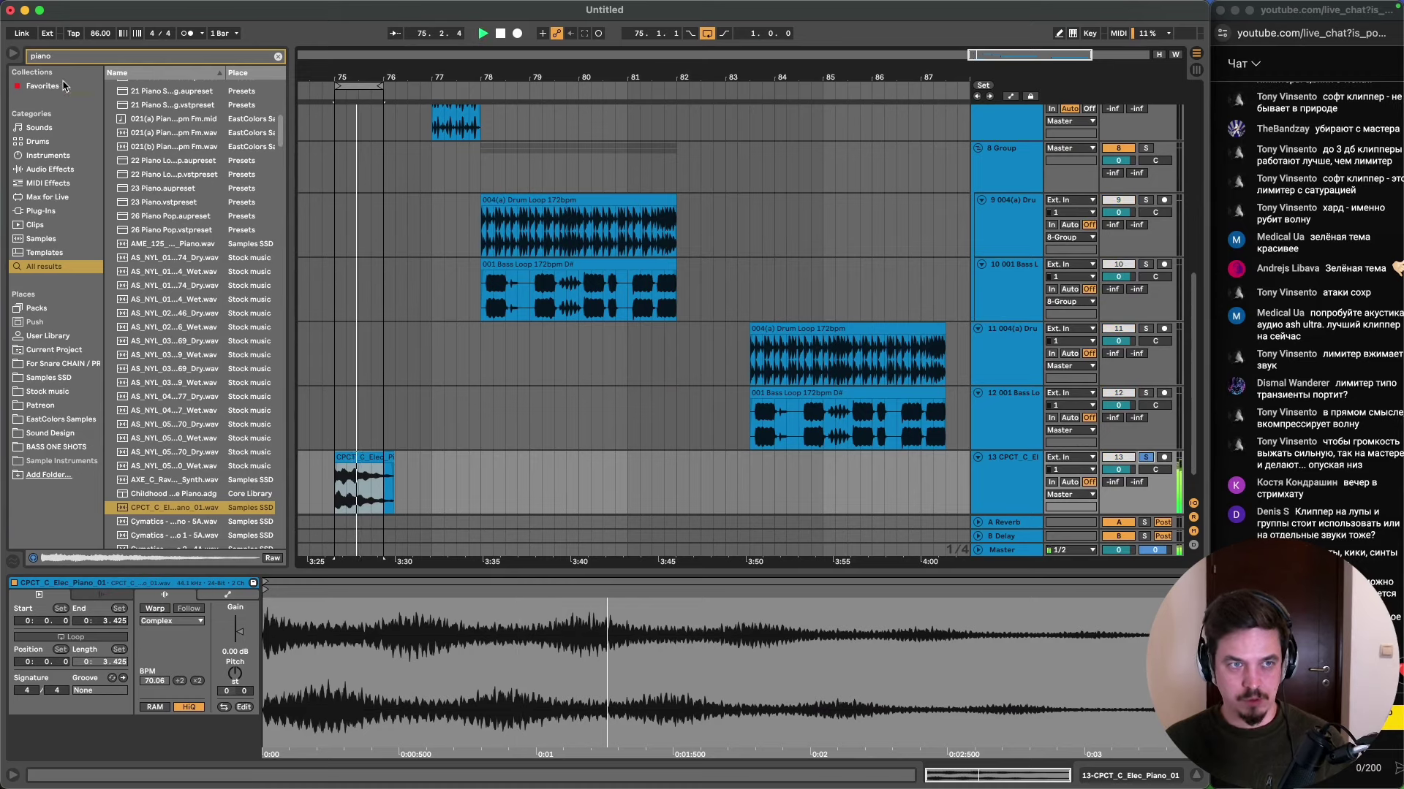
click(42, 85)
click(278, 56)
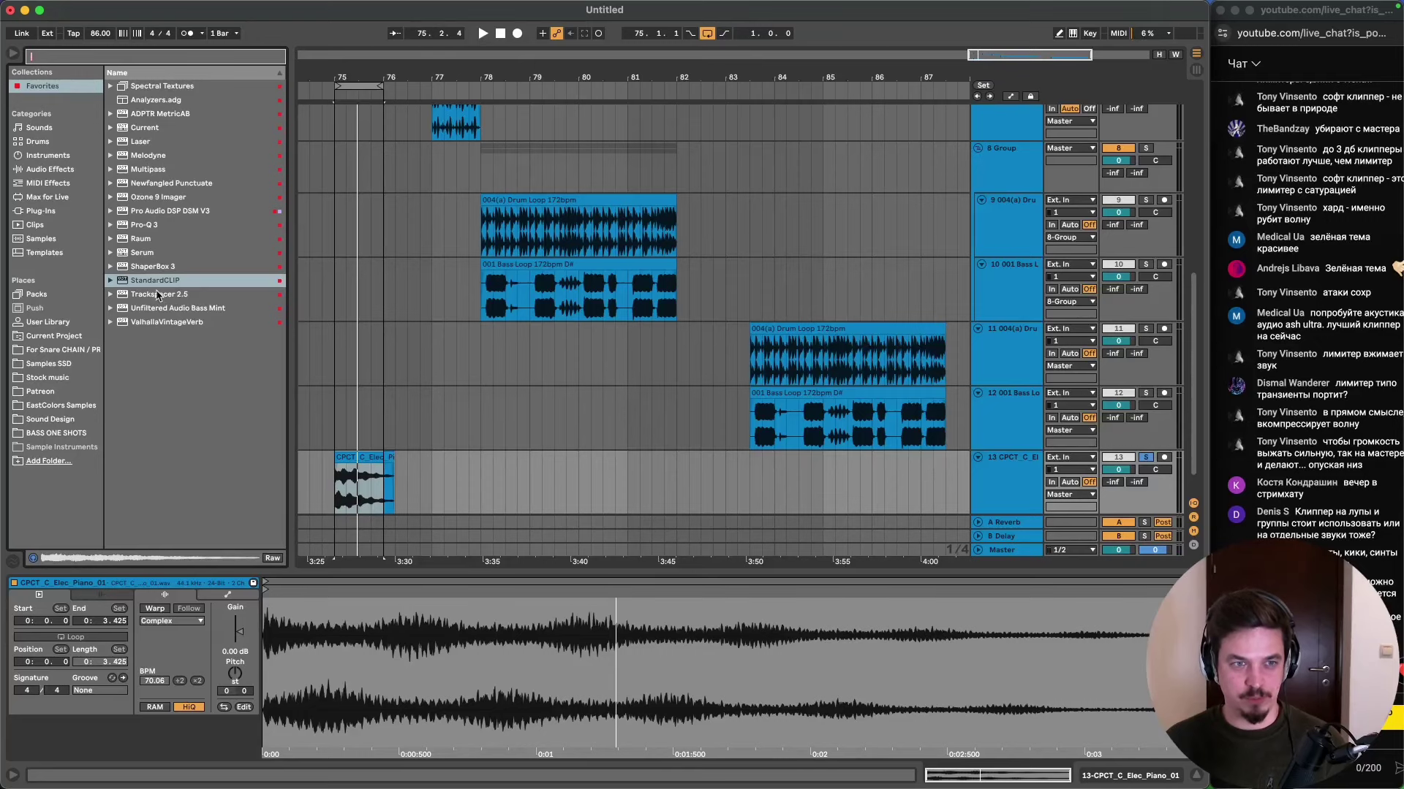
drag(155, 280, 365, 504)
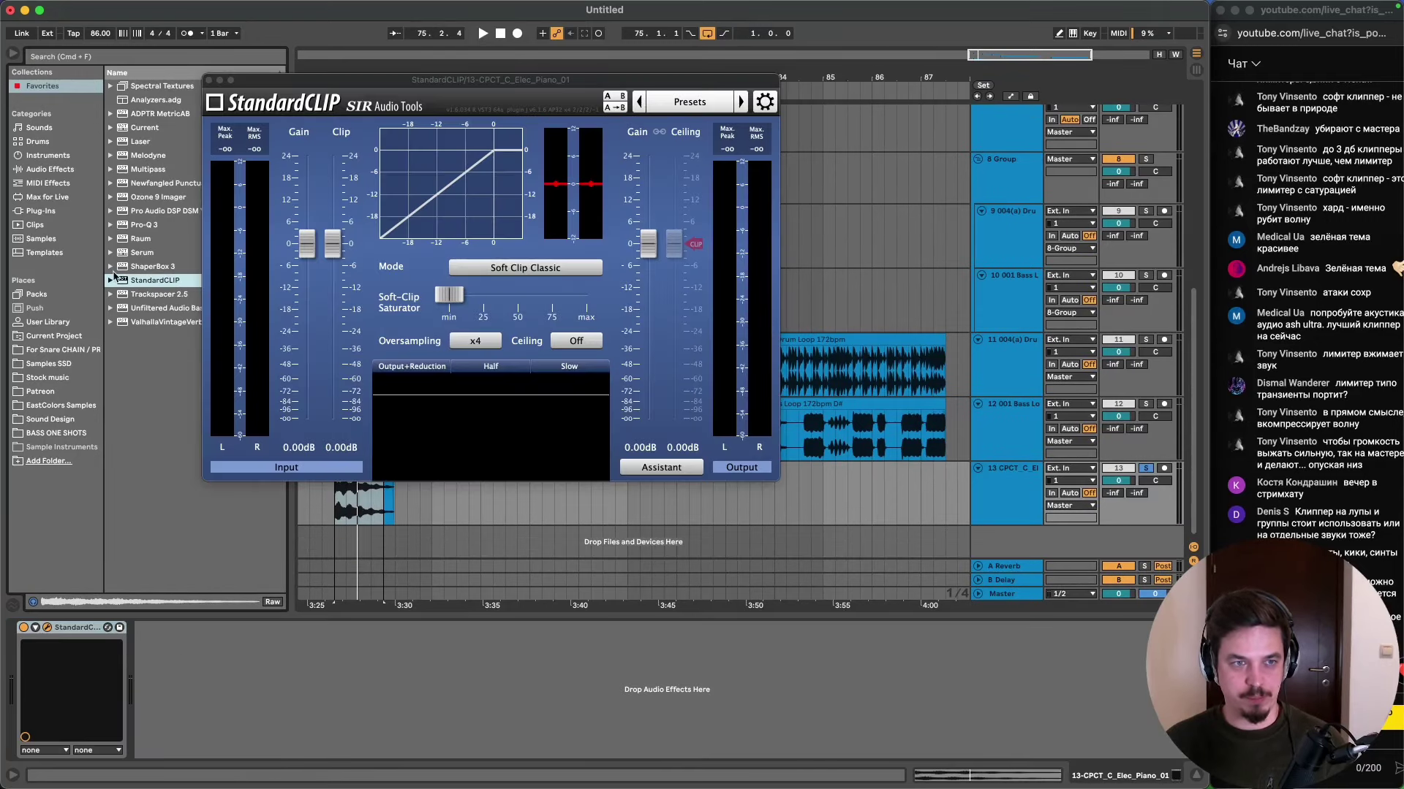
- Add EQ Eight after StandardCLIP on the electric piano track, play the loop, and set the Clip level to -3.80 dB
click(59, 170)
drag(143, 174, 190, 720)
key(space)
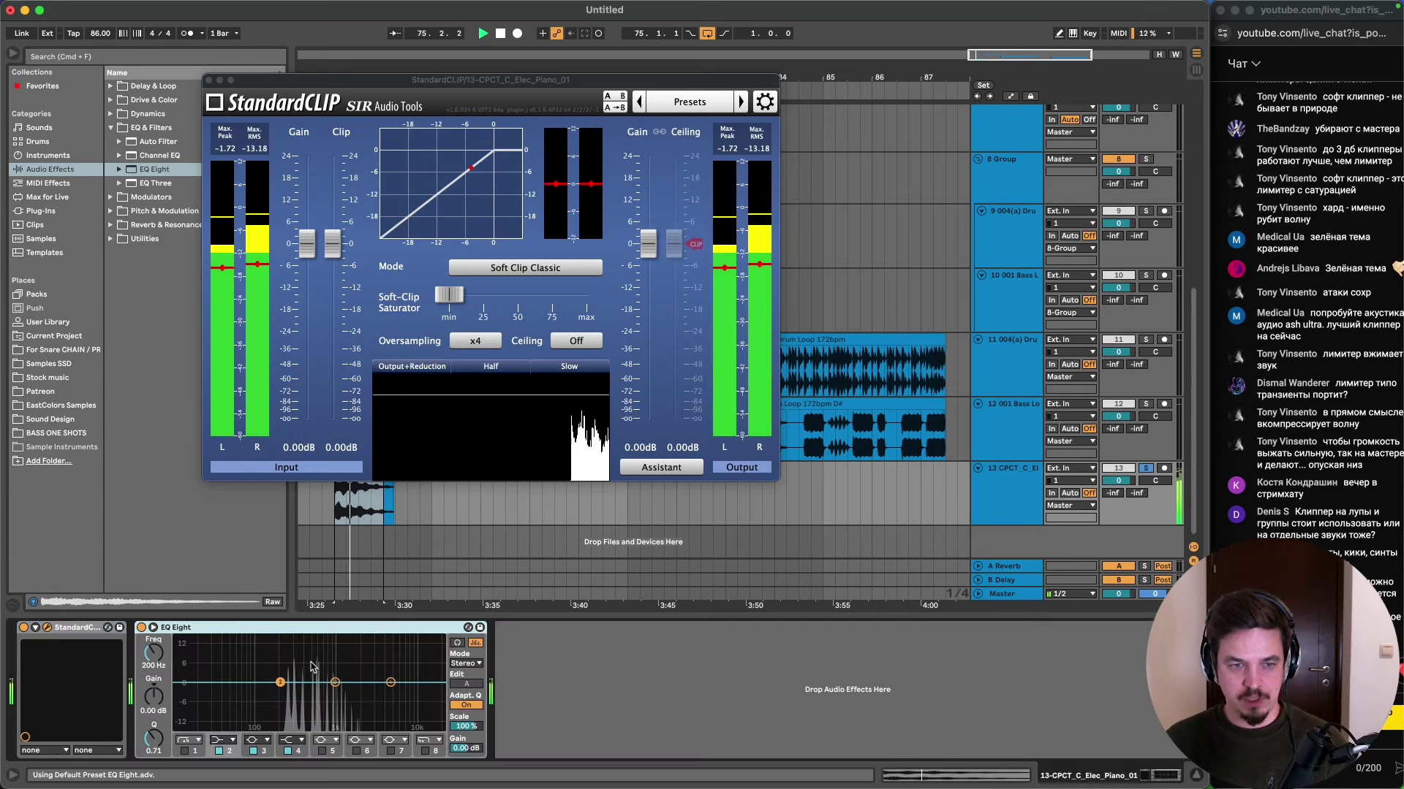
drag(332, 243, 330, 264)
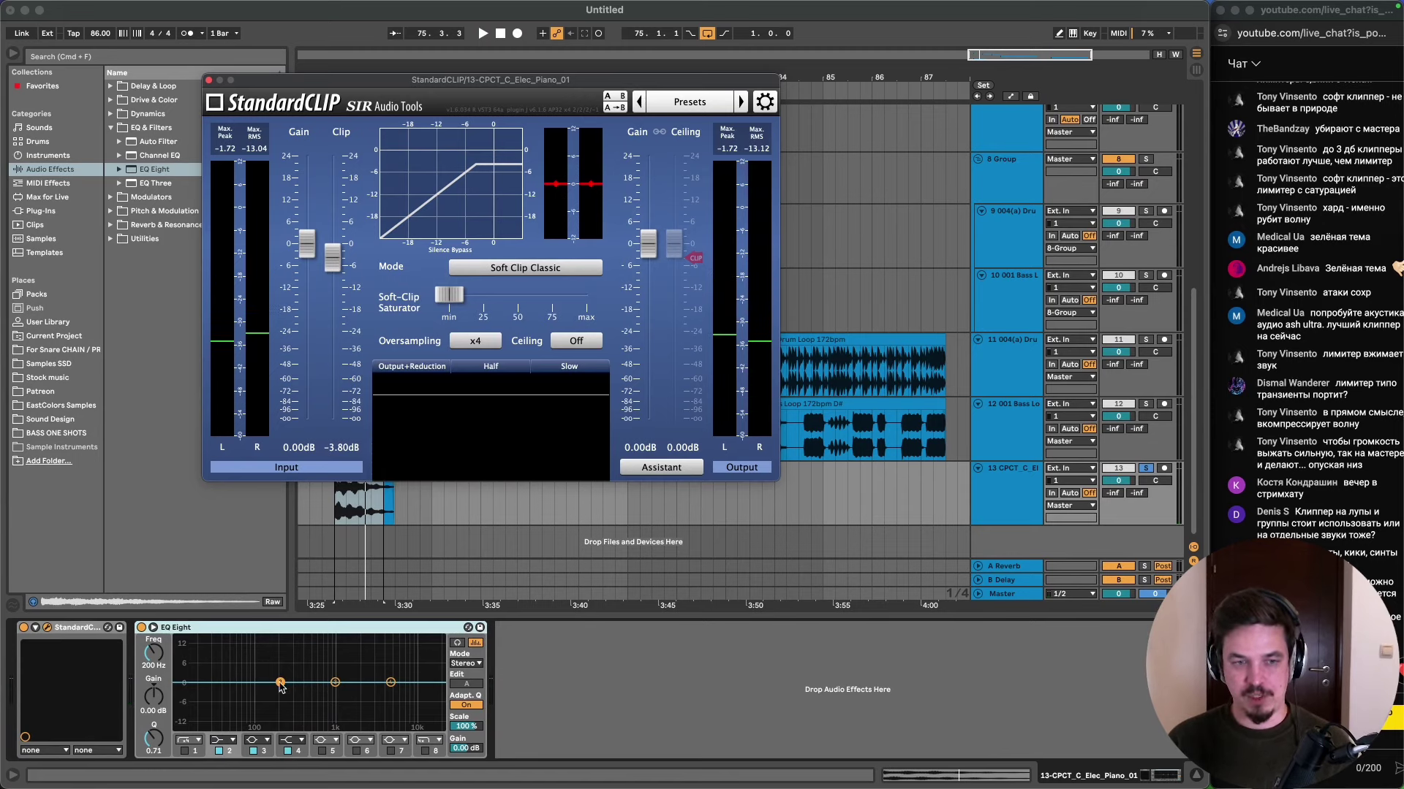
- Try a low-shelf cut at 102 Hz, switch that EQ band off, and lower StandardCLIP's Clip level to -5.20 dB while the loop plays
drag(280, 682, 257, 702)
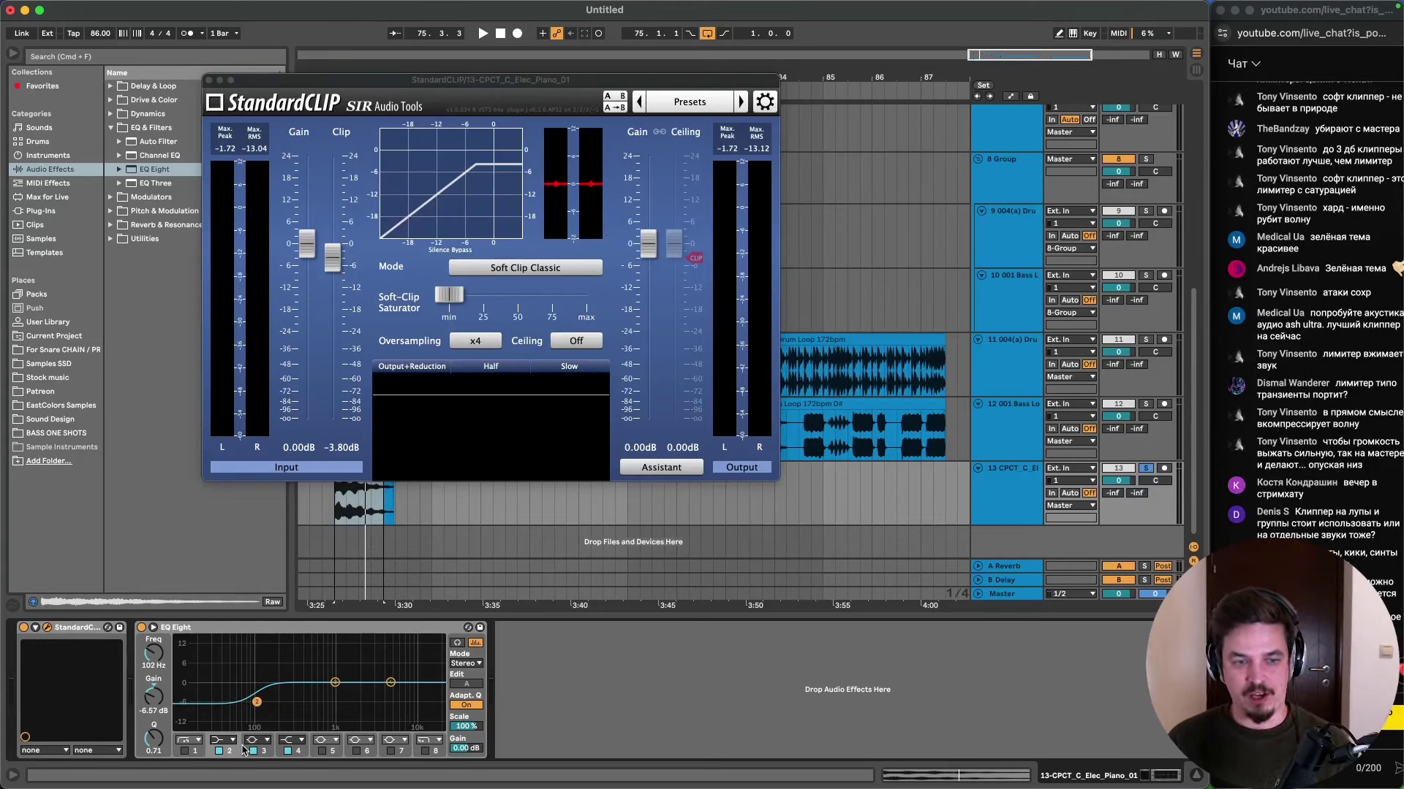
click(218, 751)
key(space)
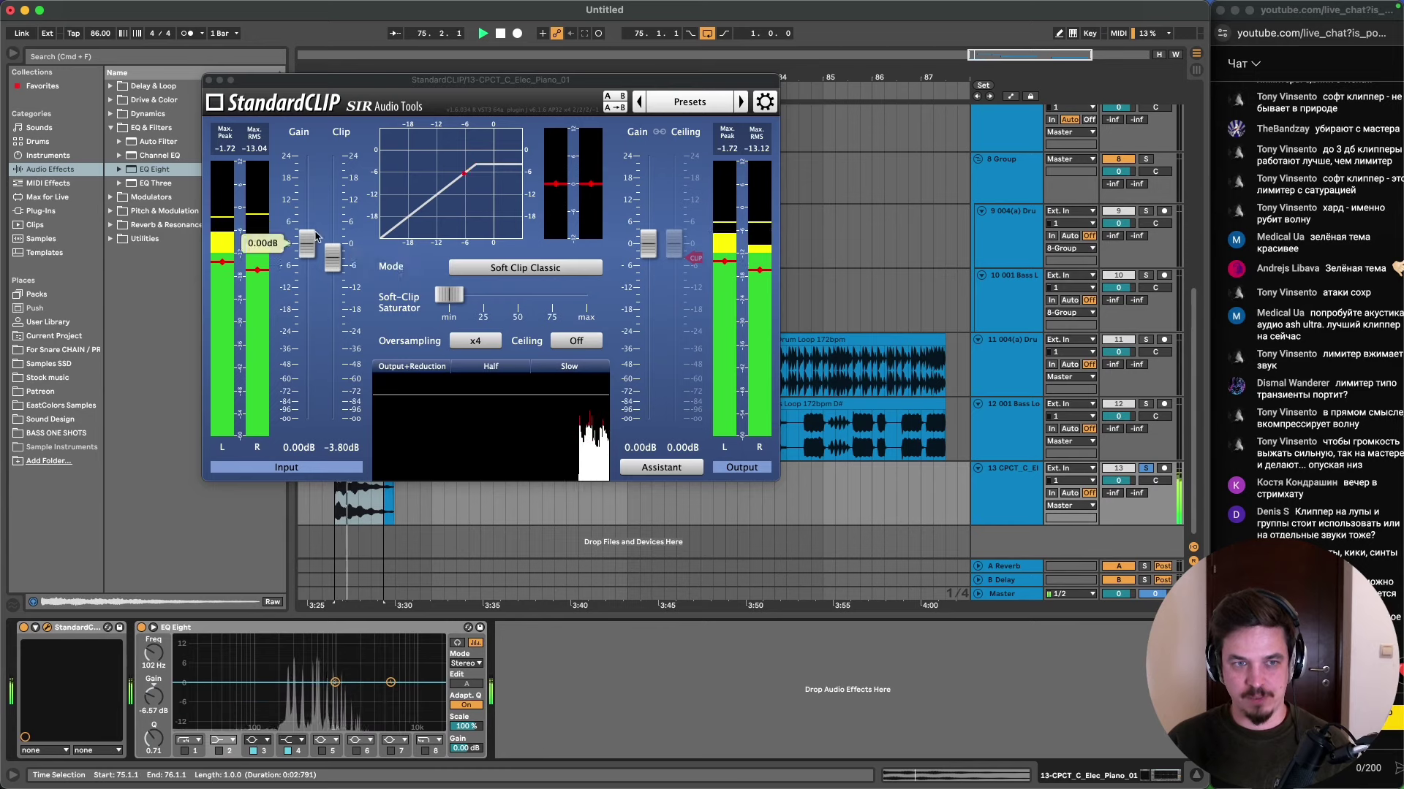
drag(332, 258, 401, 291)
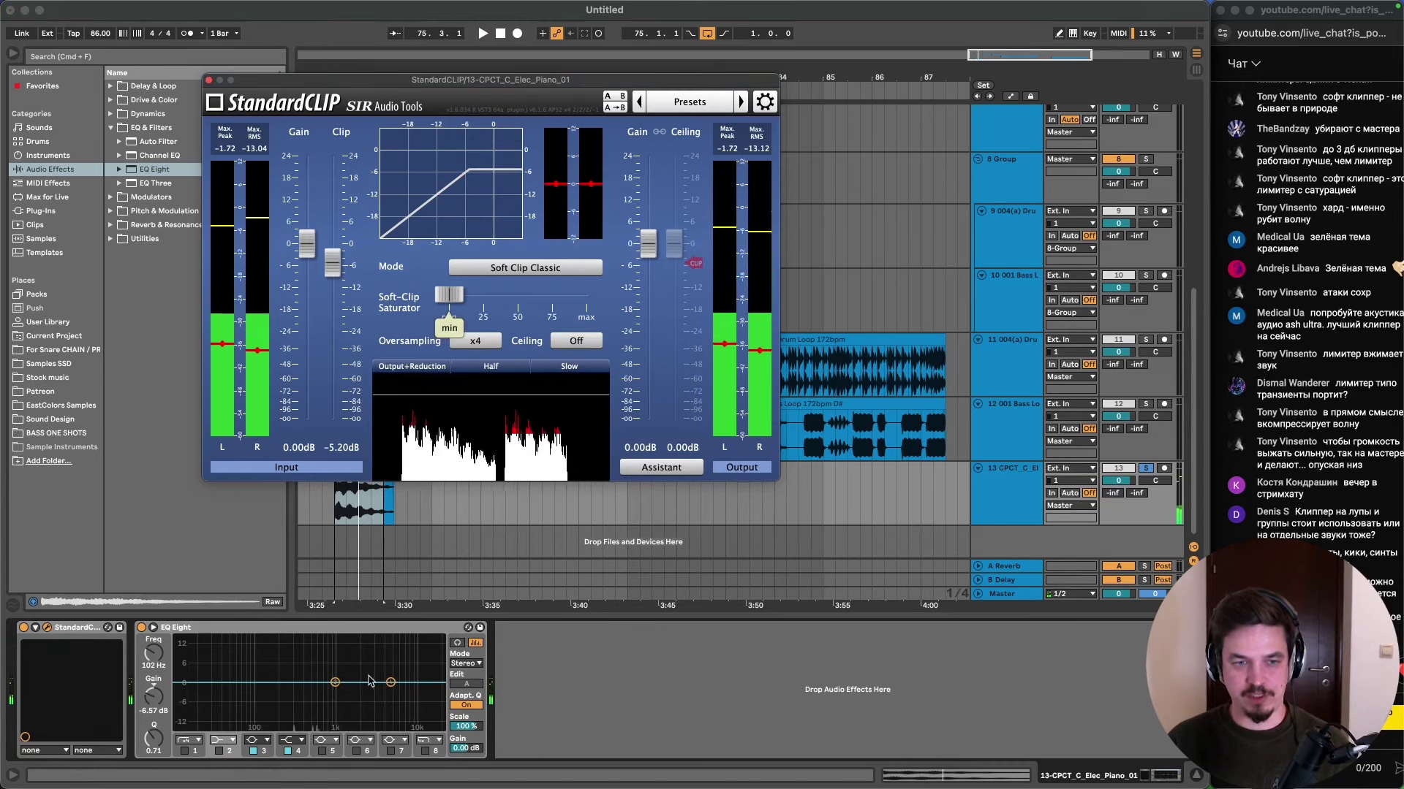
- Cut 9.30 dB at 550 Hz with a narrow EQ Eight bell, and place EQ Eight before StandardCLIP in the chain
drag(336, 684, 314, 709)
key(space)
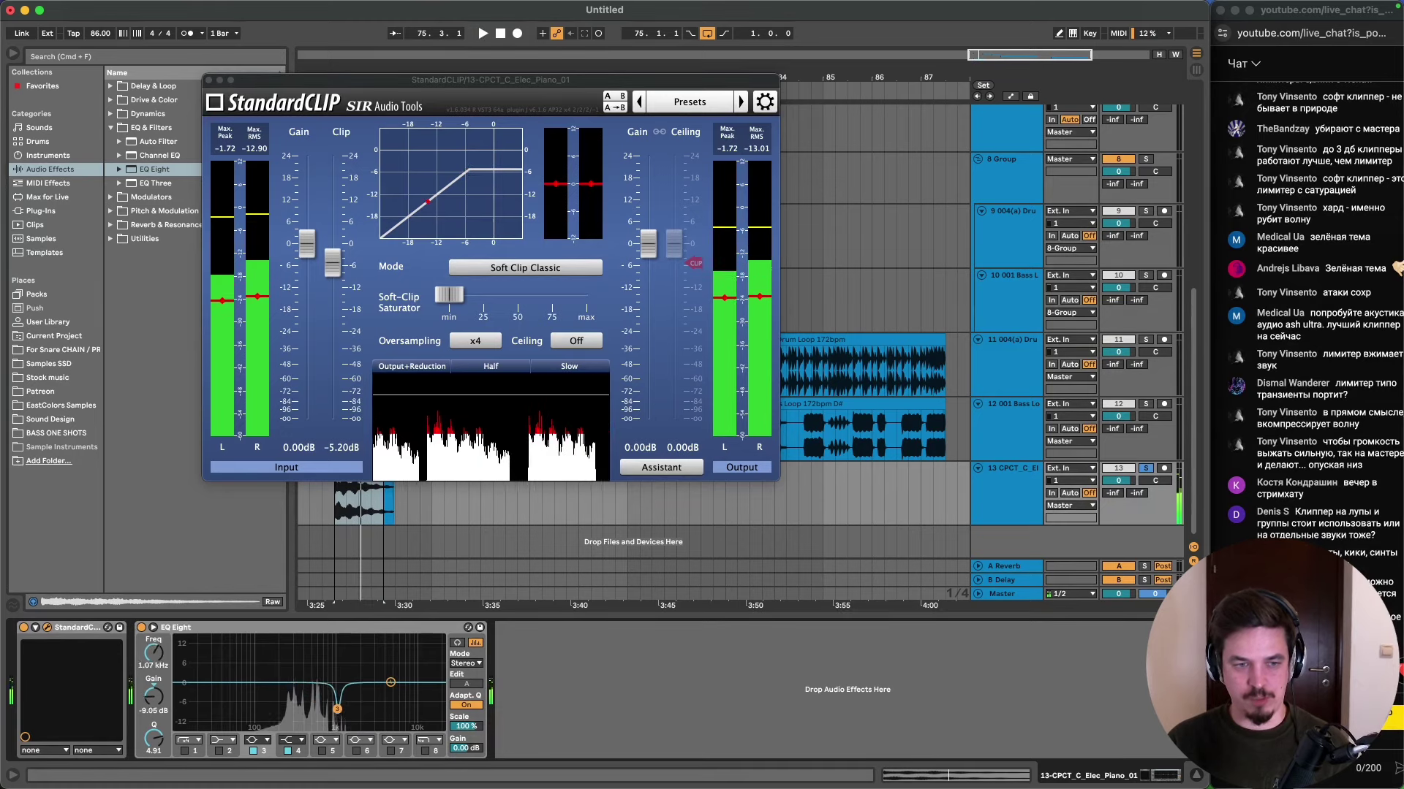
click(292, 639)
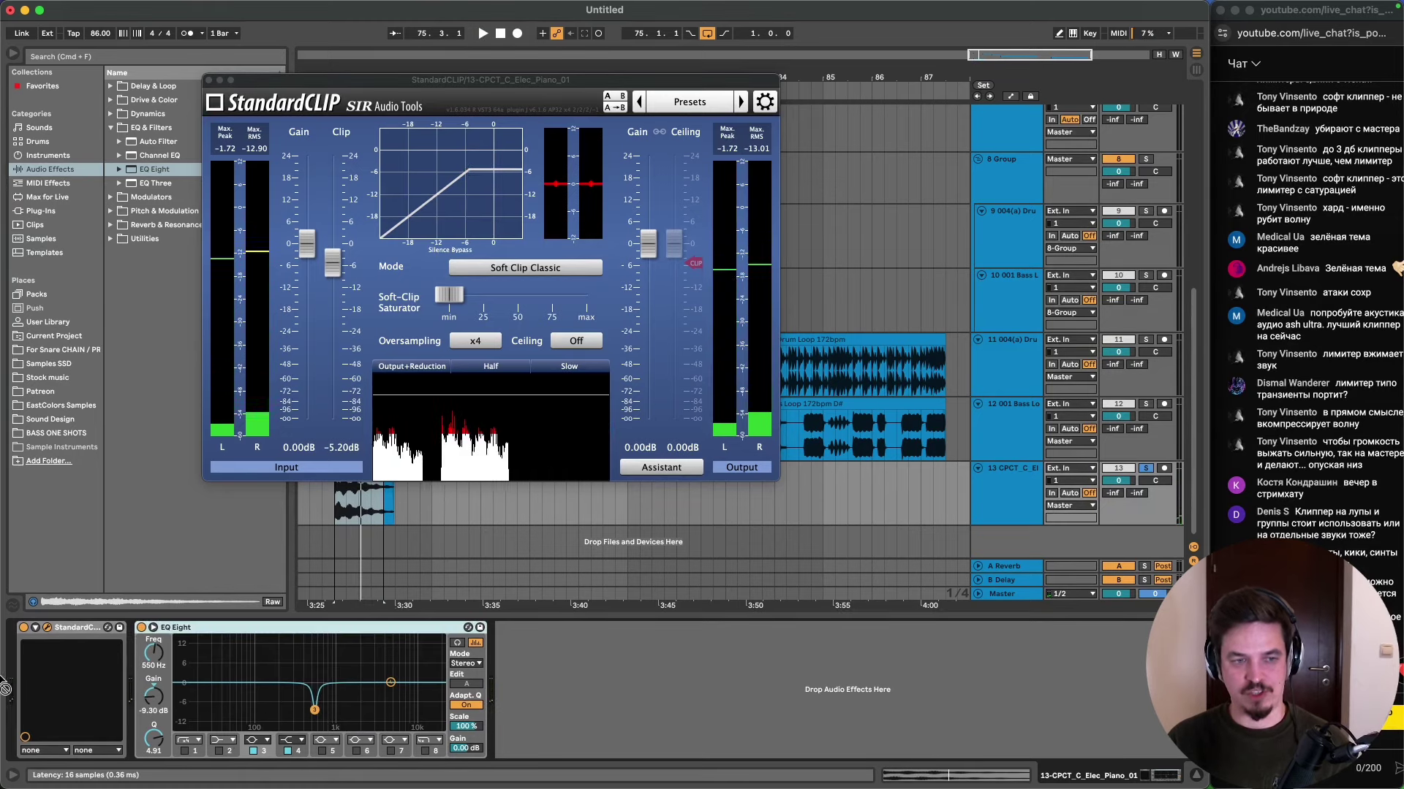
drag(203, 635, 40, 667)
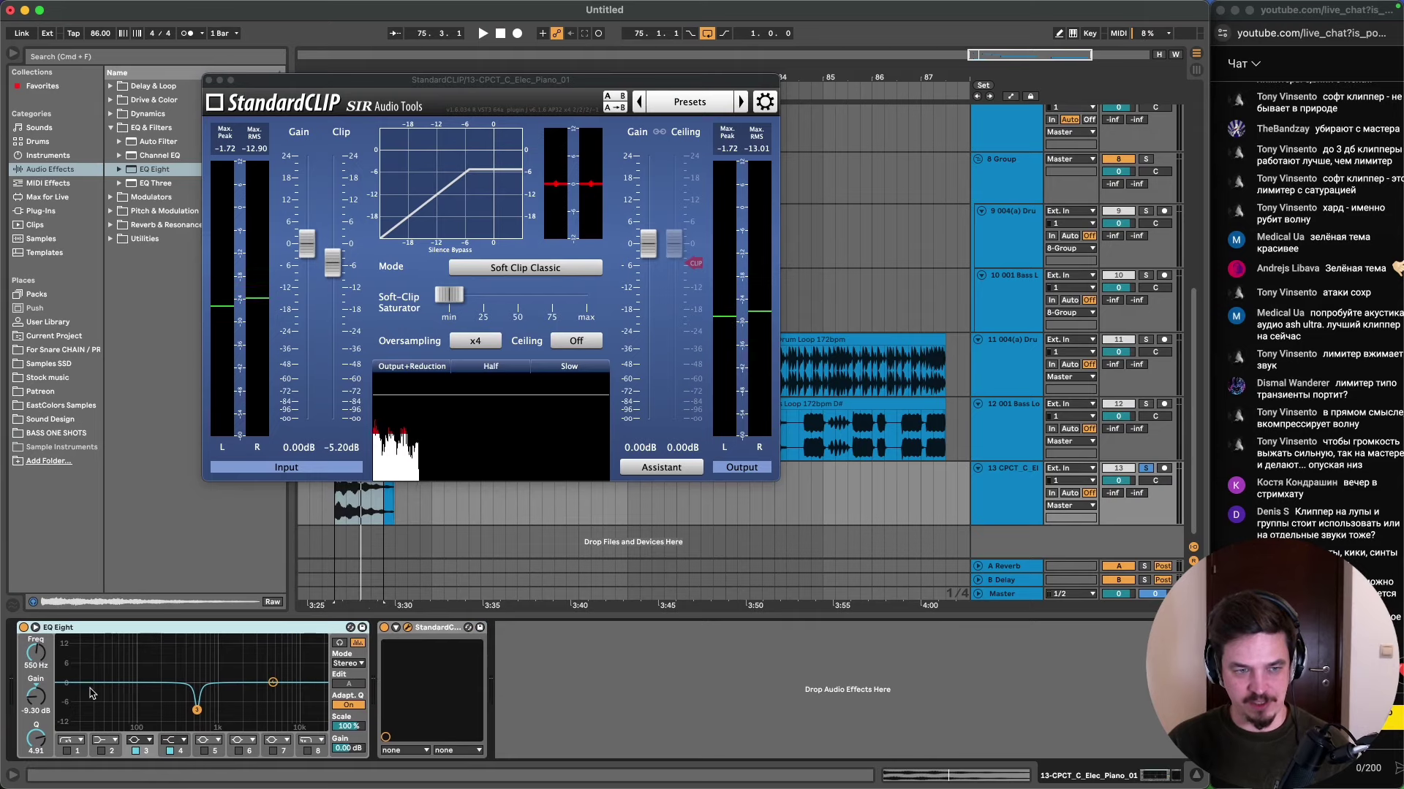
- Adjust the existing EQ Eight cut and enable band 5 for another narrow cut of 8.31 dB at 587 Hz
key(space)
mouse_move(199, 713)
mouse_down()
mouse_move(217, 706)
mouse_move(165, 706)
mouse_move(187, 706)
mouse_move(154, 691)
mouse_move(199, 707)
mouse_up()
click(204, 750)
key(space)
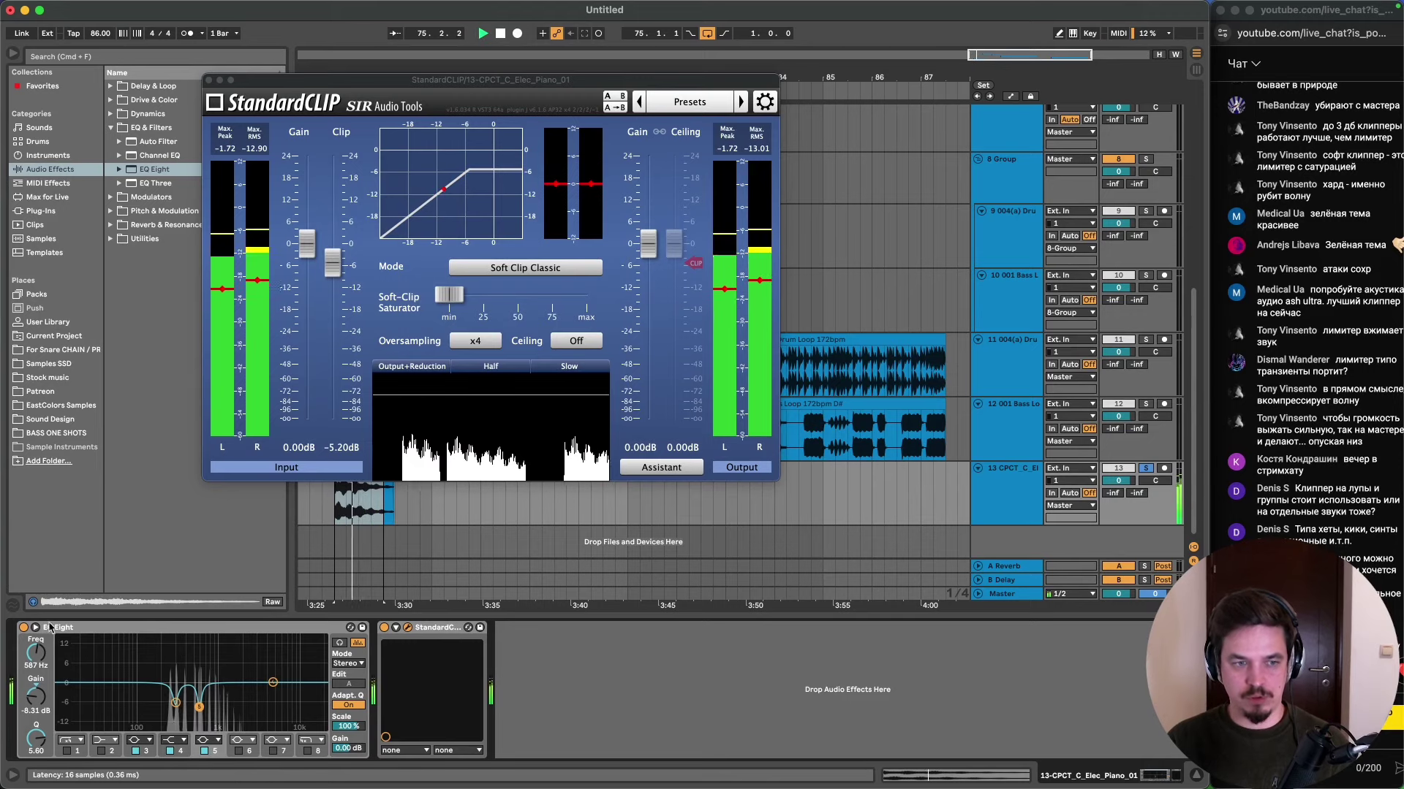
- Compare the piano with EQ Eight off and on, leave EQ Eight off, and close the StandardCLIP window
click(23, 627)
click(23, 627)
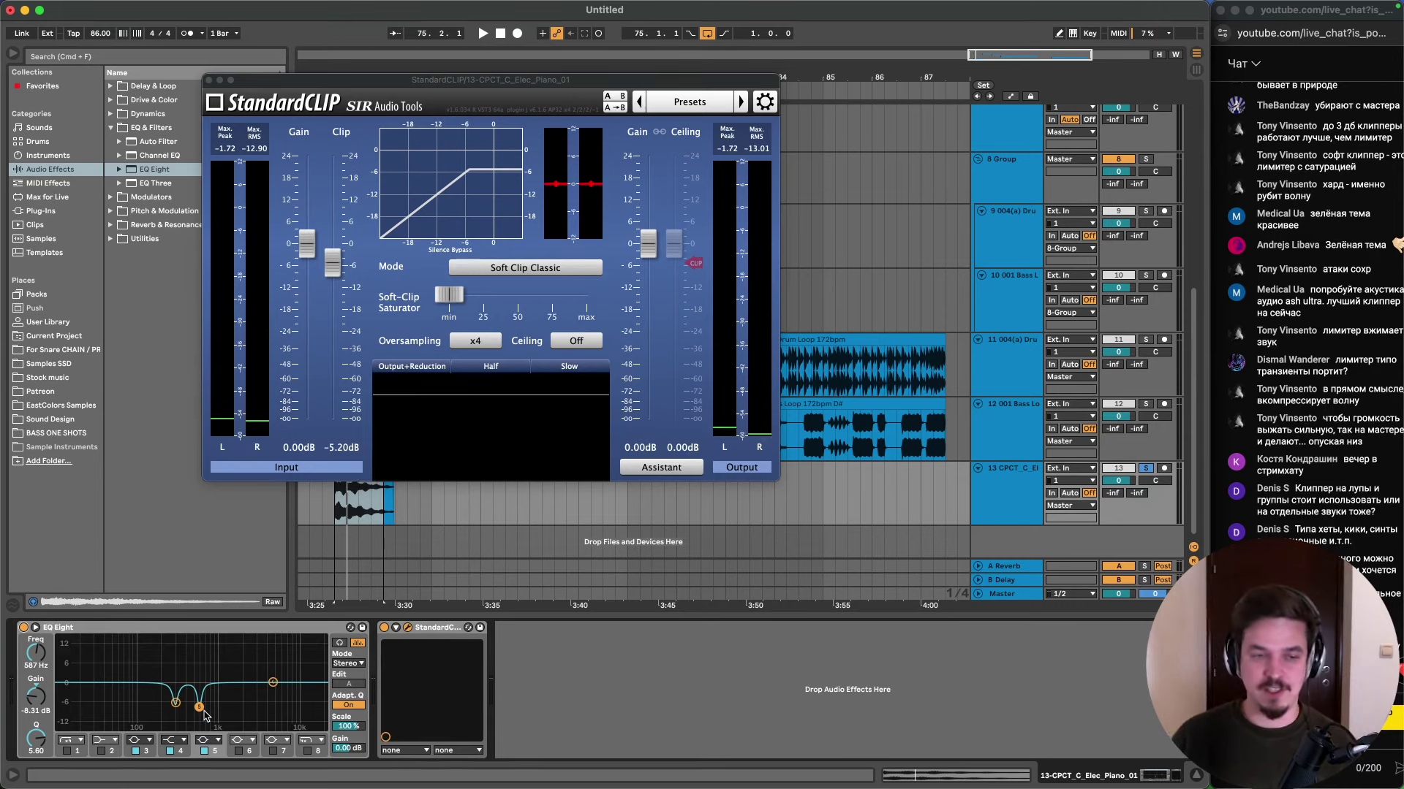
click(23, 627)
click(208, 80)
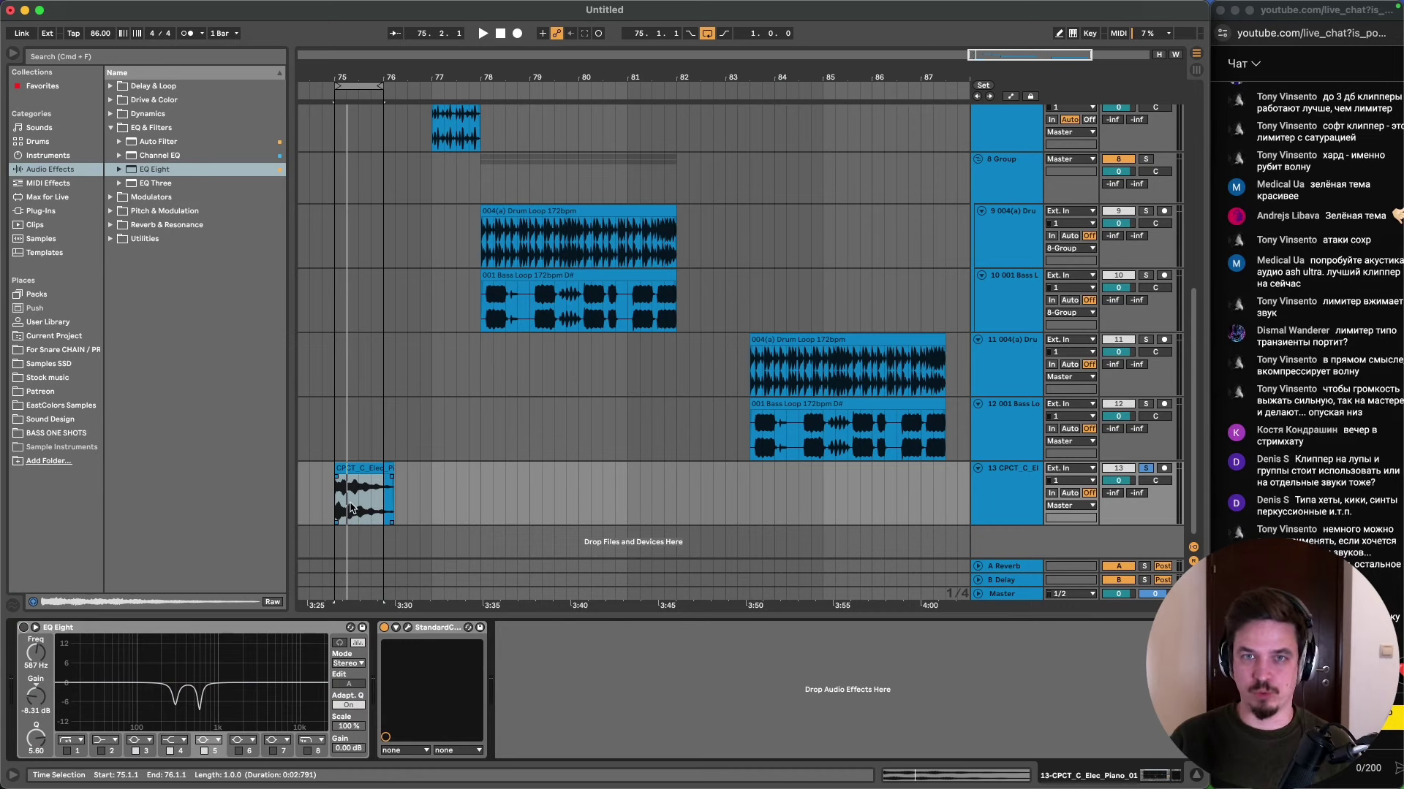
- Add the iZotope Ozone 9 Maximizer at the end of the electric piano track's chain and play the loop
click(358, 468)
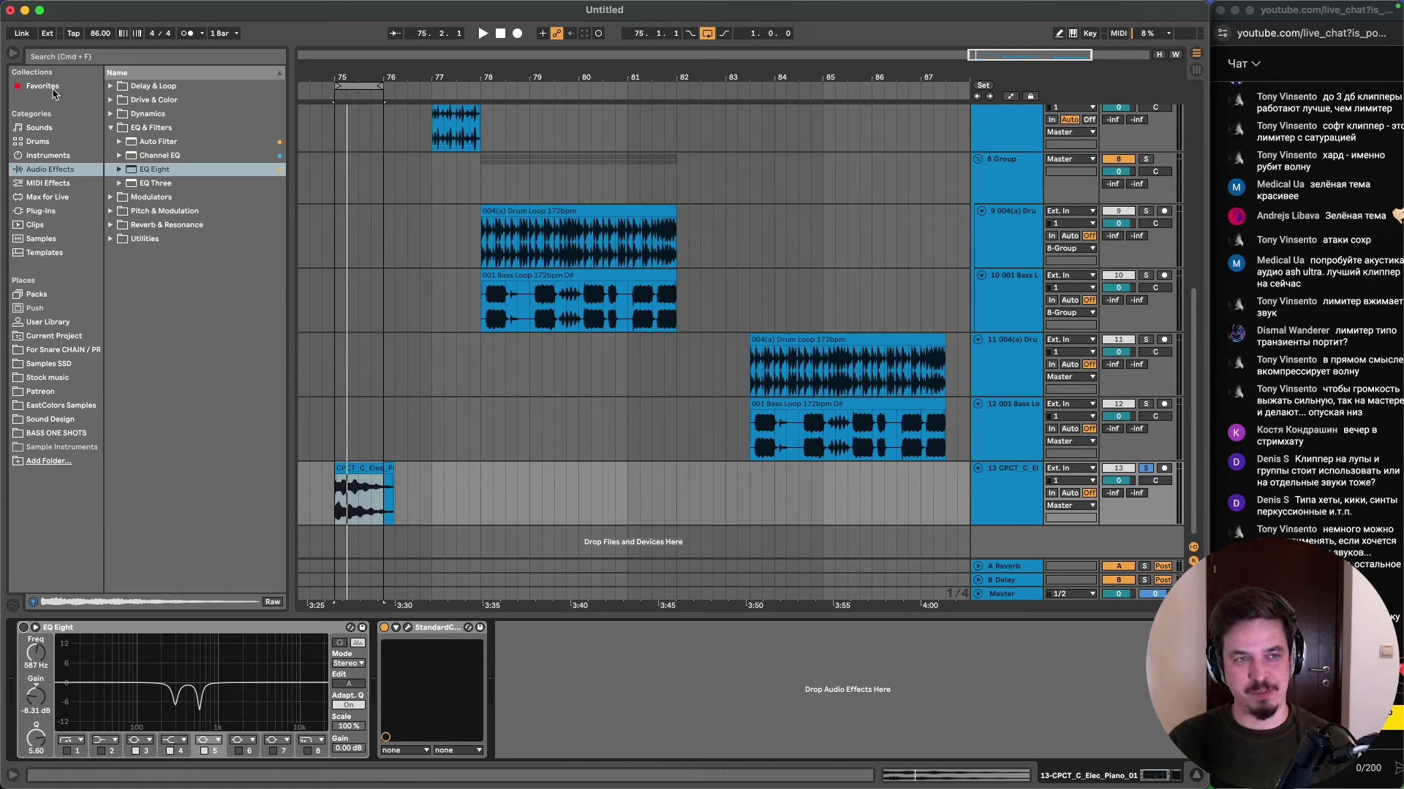
click(54, 214)
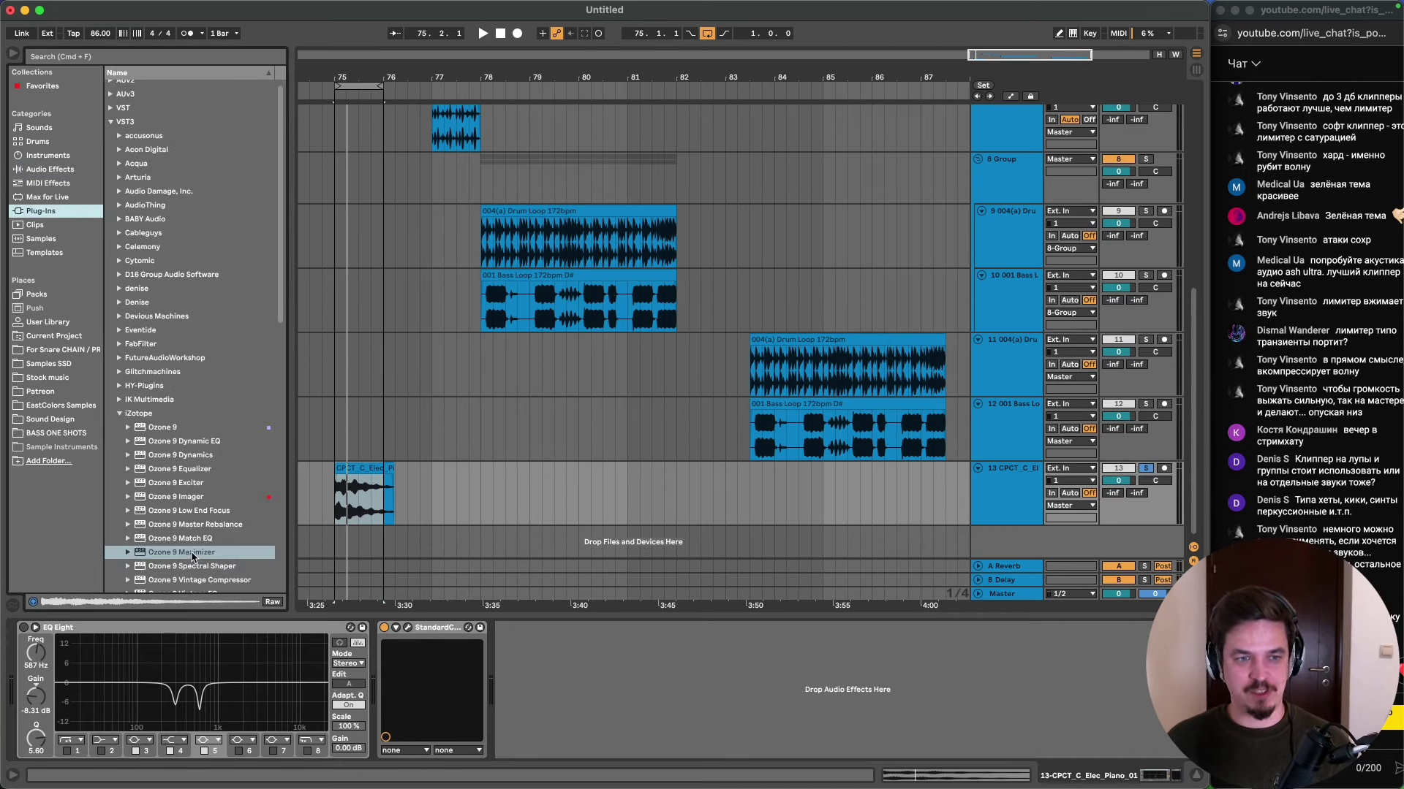
drag(192, 554, 401, 507)
key(space)
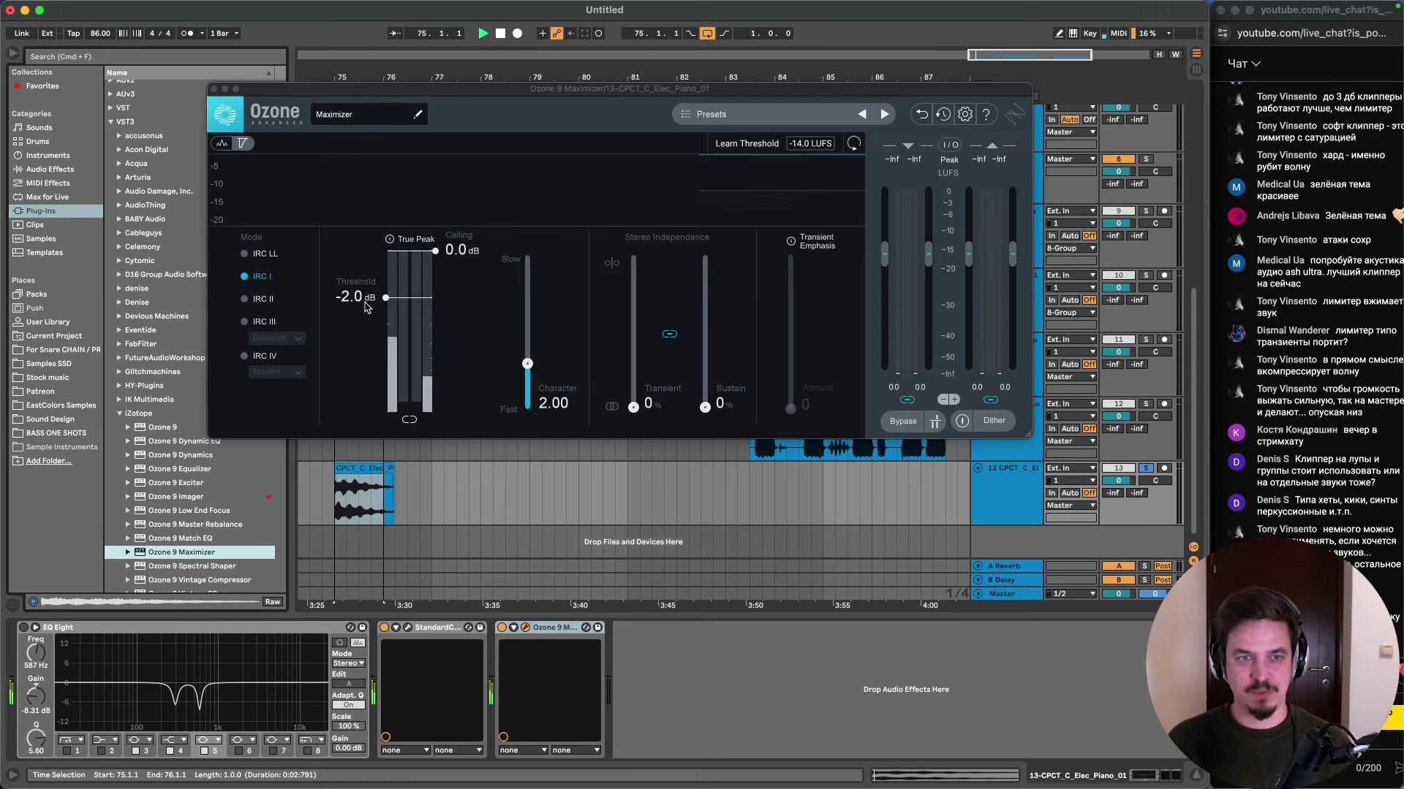
- Set the Maximizer to IRC IV mode with a threshold of -5.9 dB and listen to the limited piano loop
click(255, 355)
drag(351, 299, 352, 350)
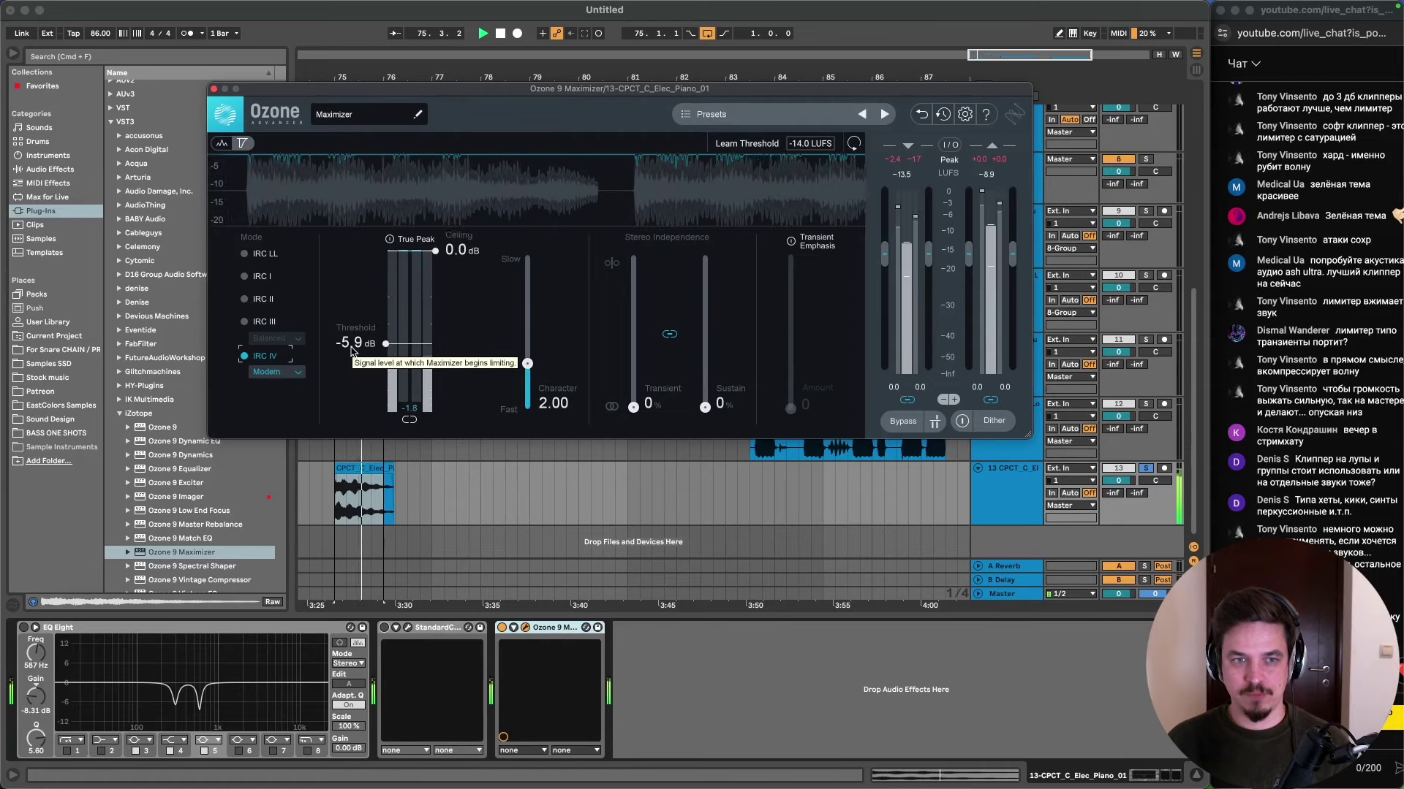
key(space)
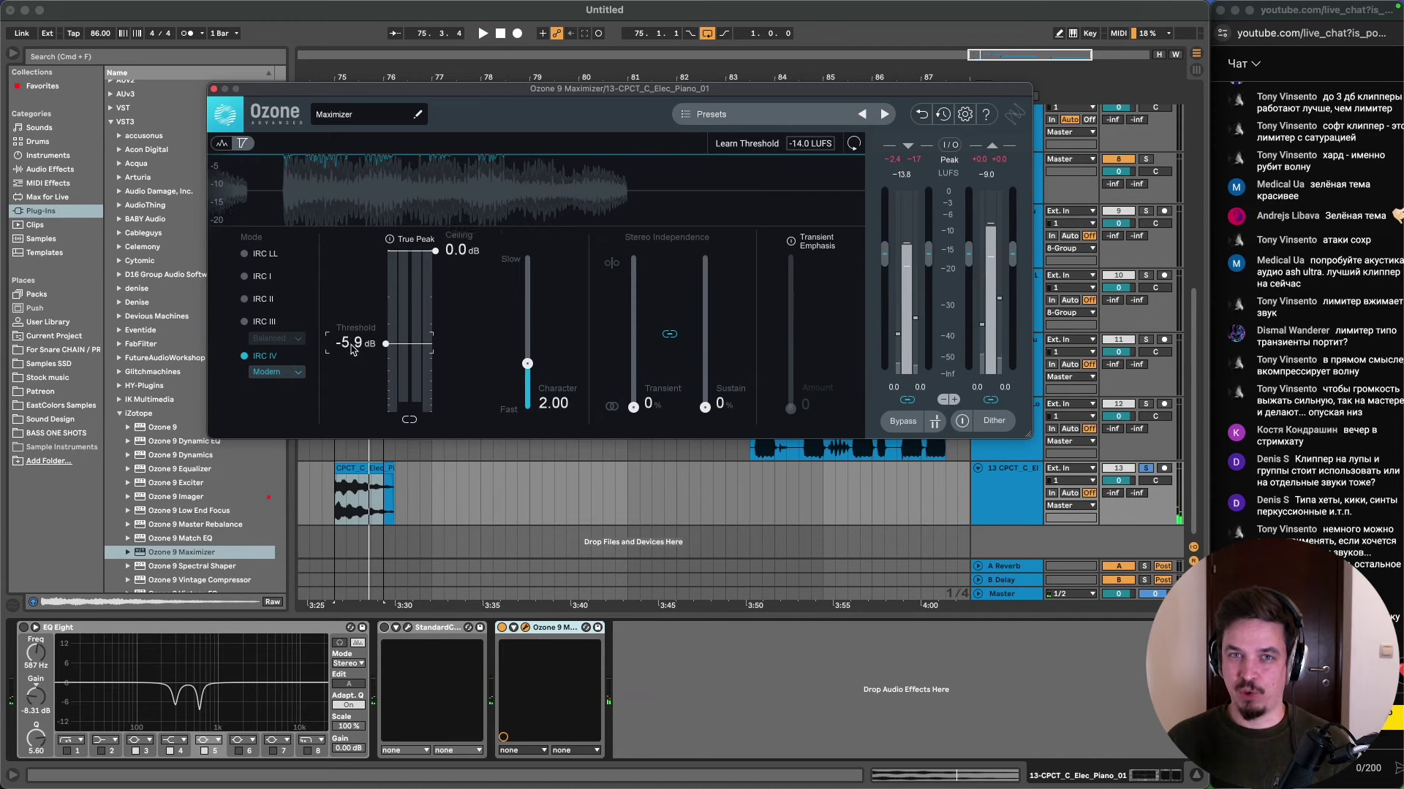
key(space)
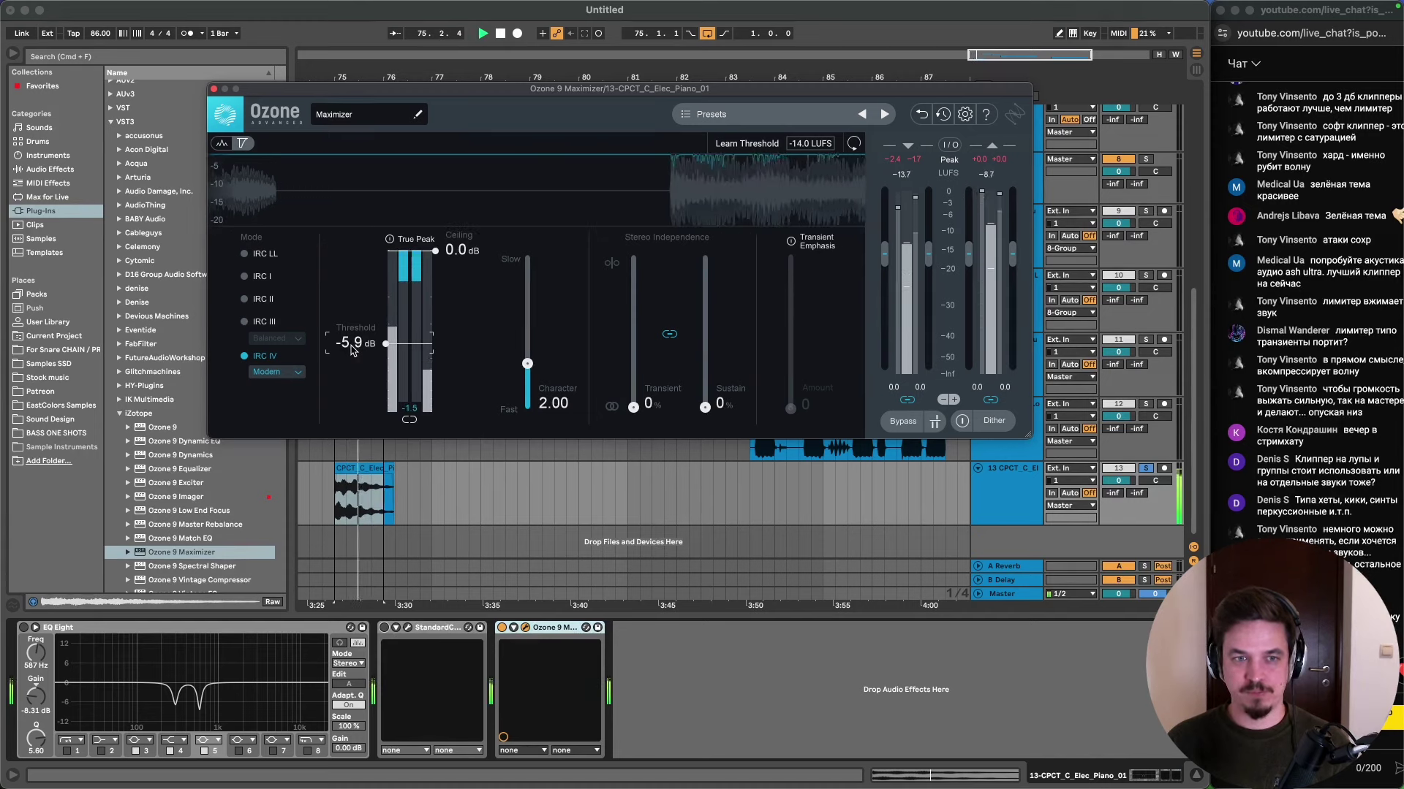
key(space)
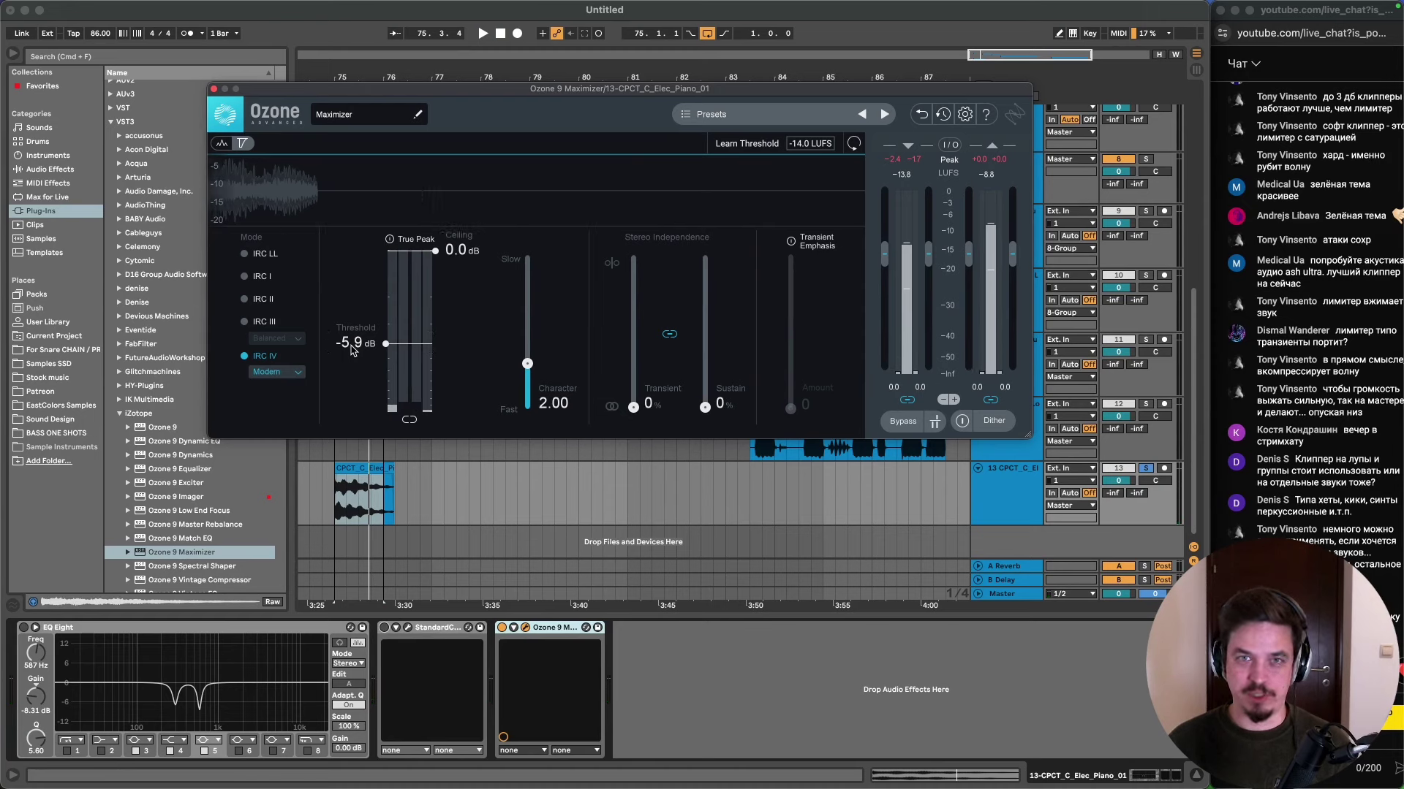
- Play the piano with StandardCLIP on instead of the Maximizer, raising StandardCLIP's output gain to 2.80 dB
click(503, 632)
key(space)
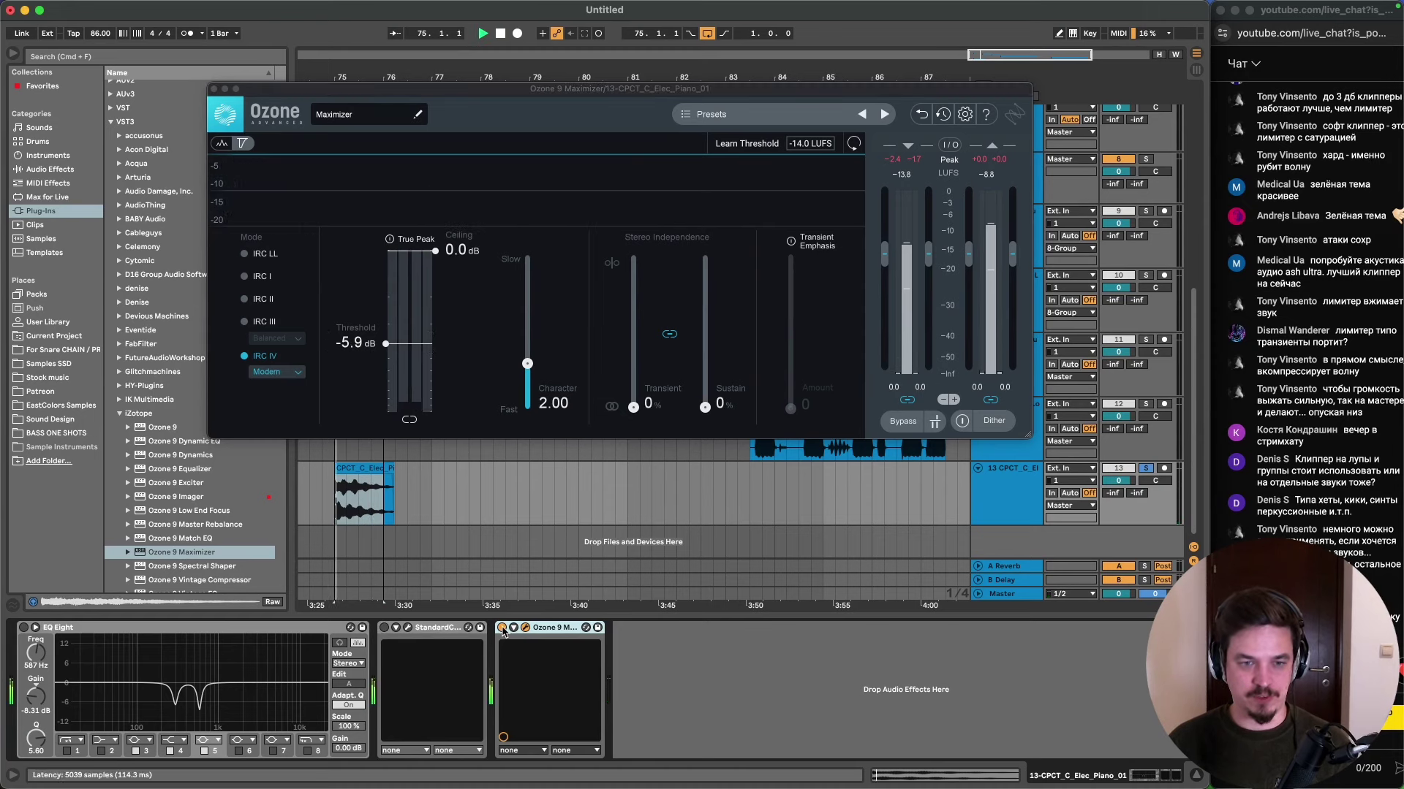
click(399, 633)
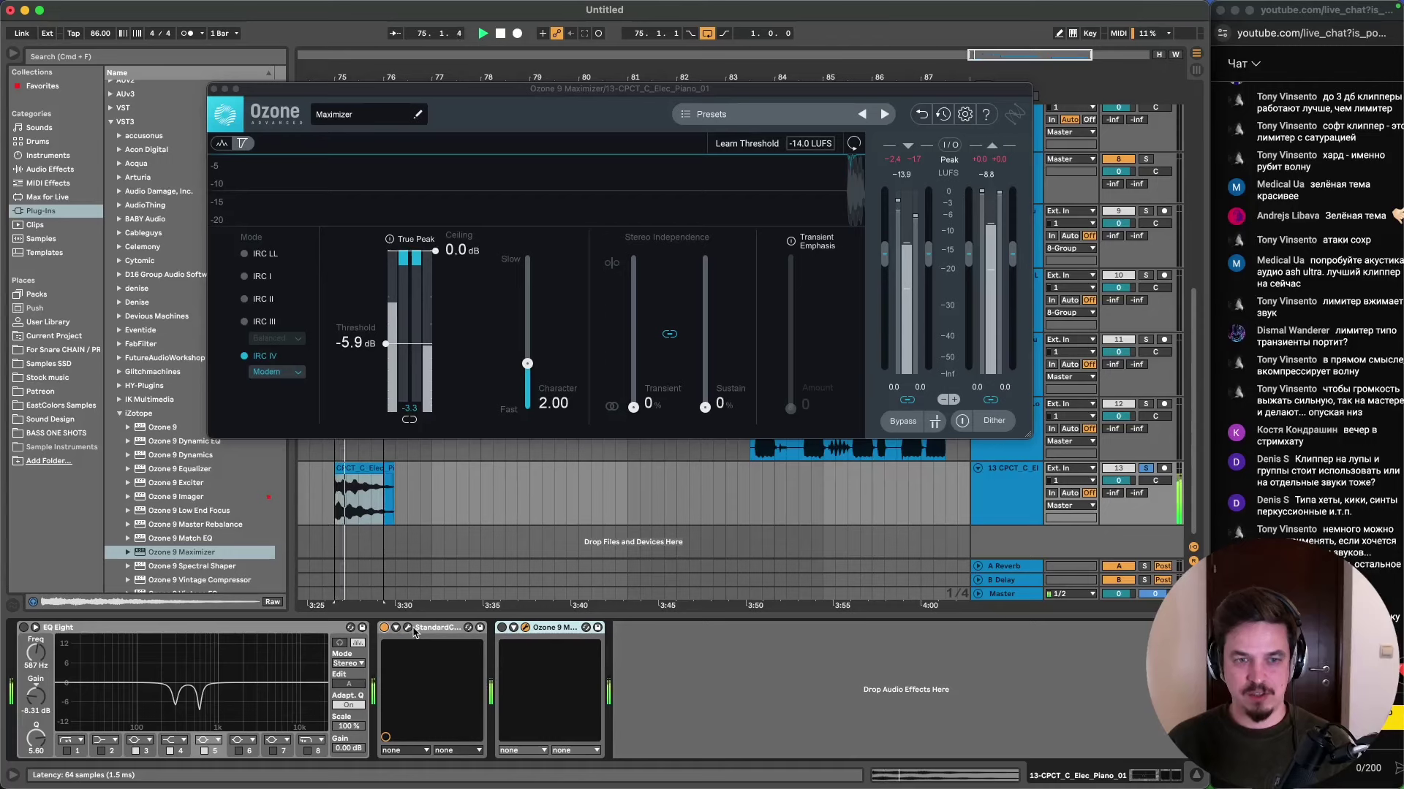
click(408, 627)
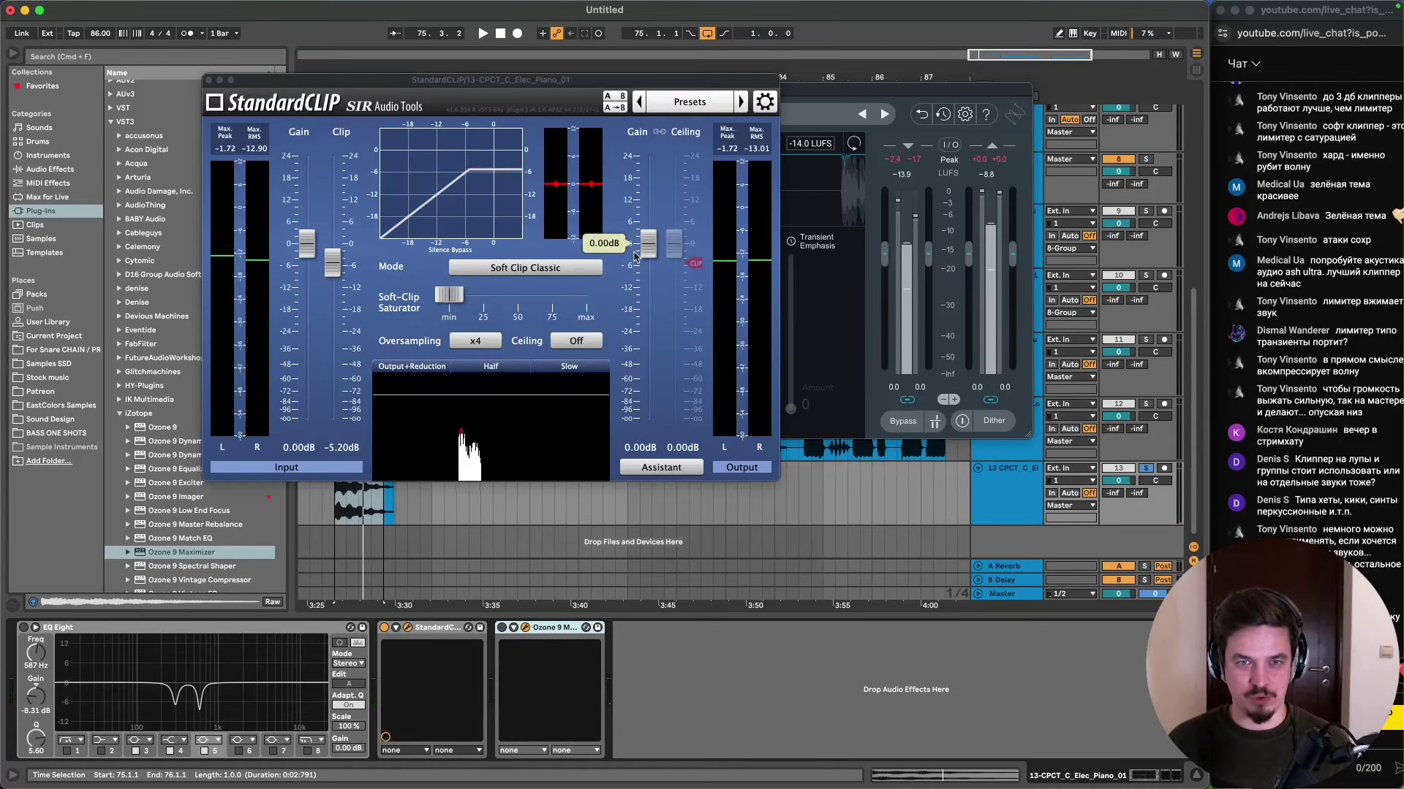
drag(647, 249, 647, 241)
key(space)
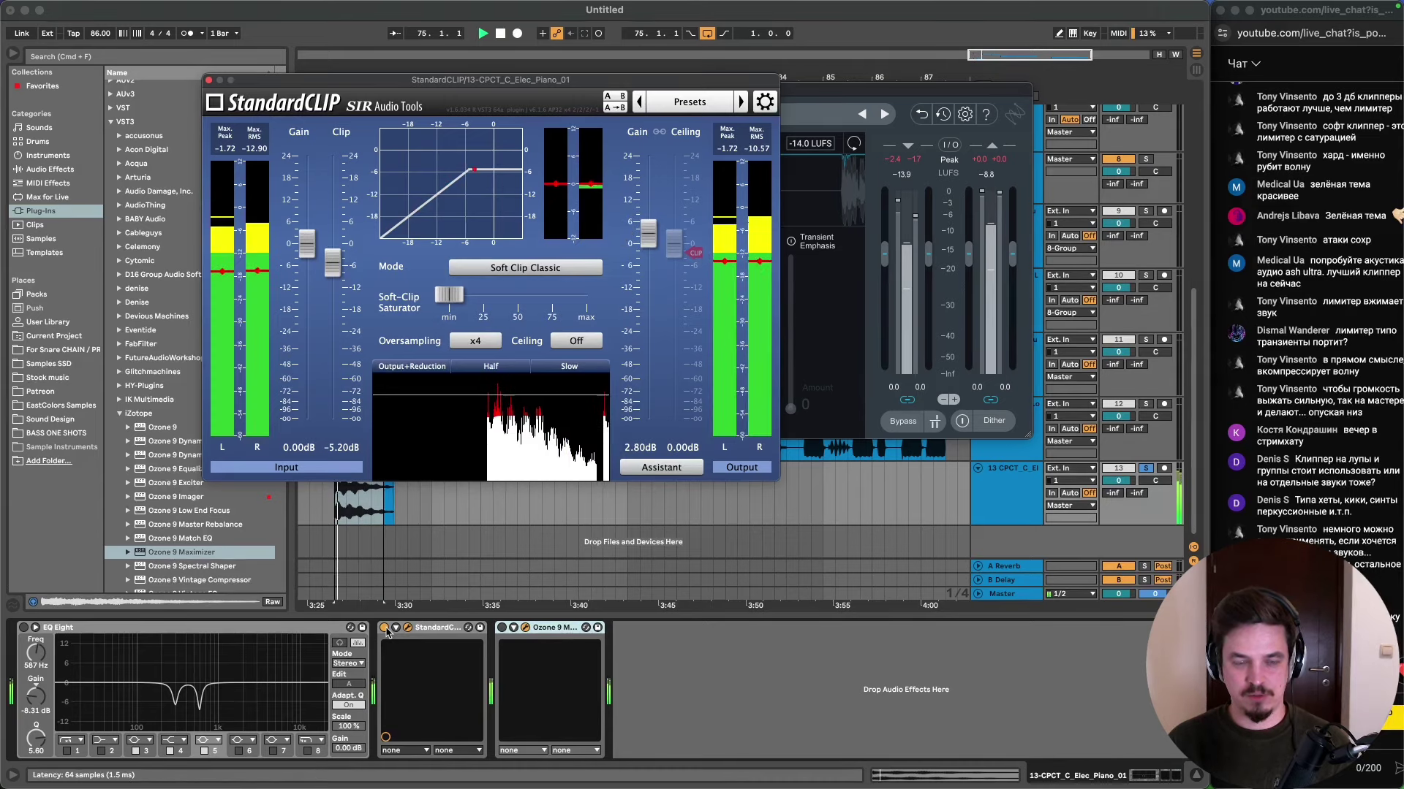
- Compare the clipped piano with the Maximizer version, expand the Maximizer's parameters, stop playback, and close both plug-in windows
click(512, 628)
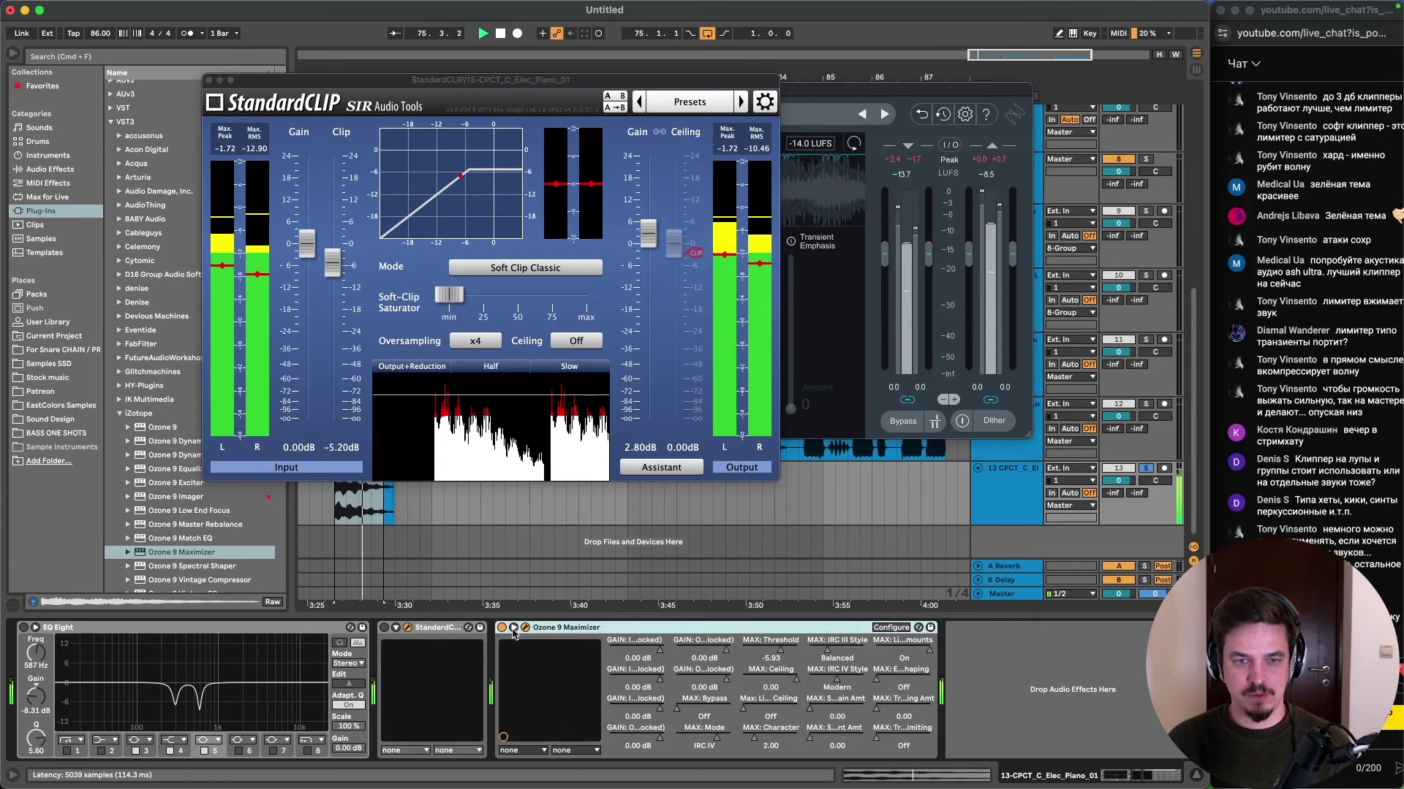
key(space)
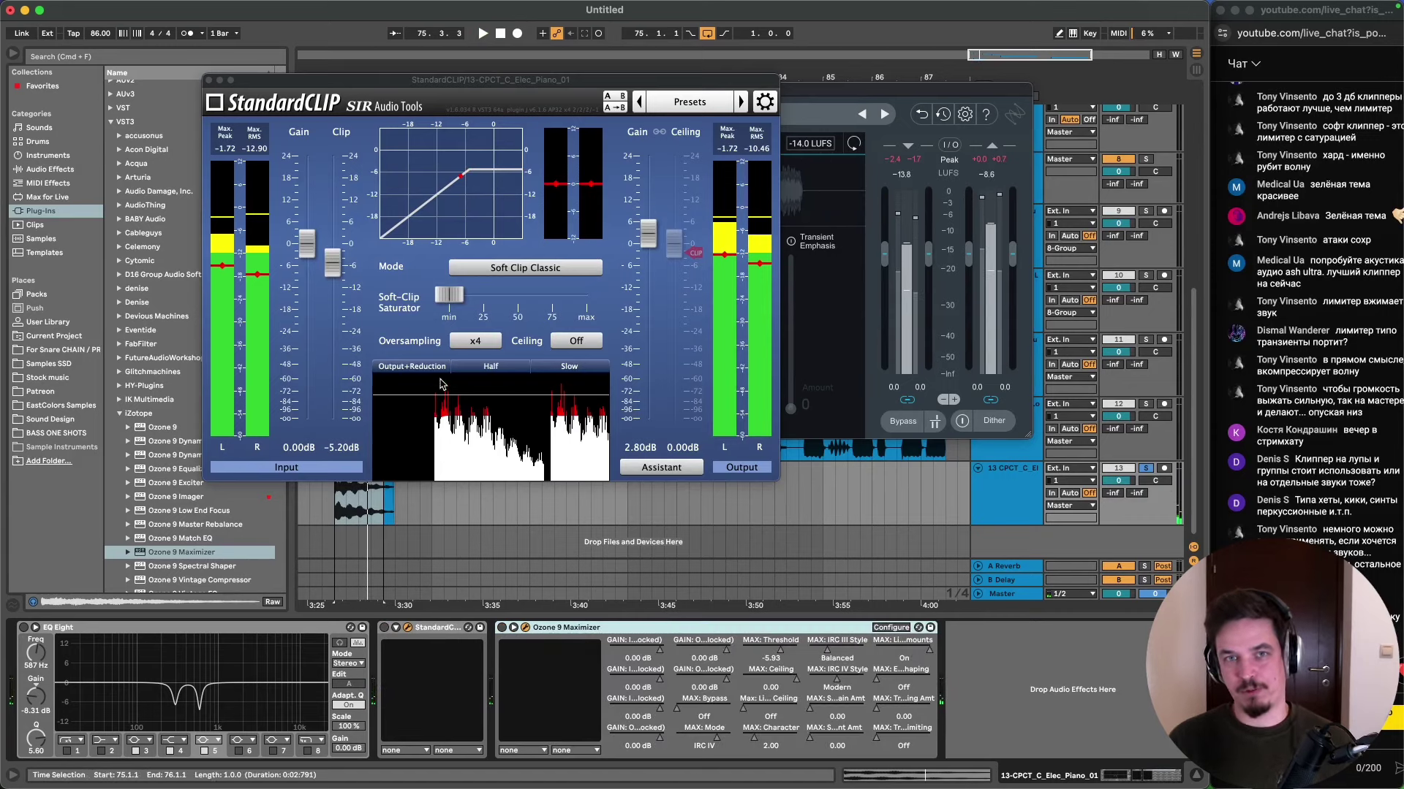
click(208, 80)
click(215, 89)
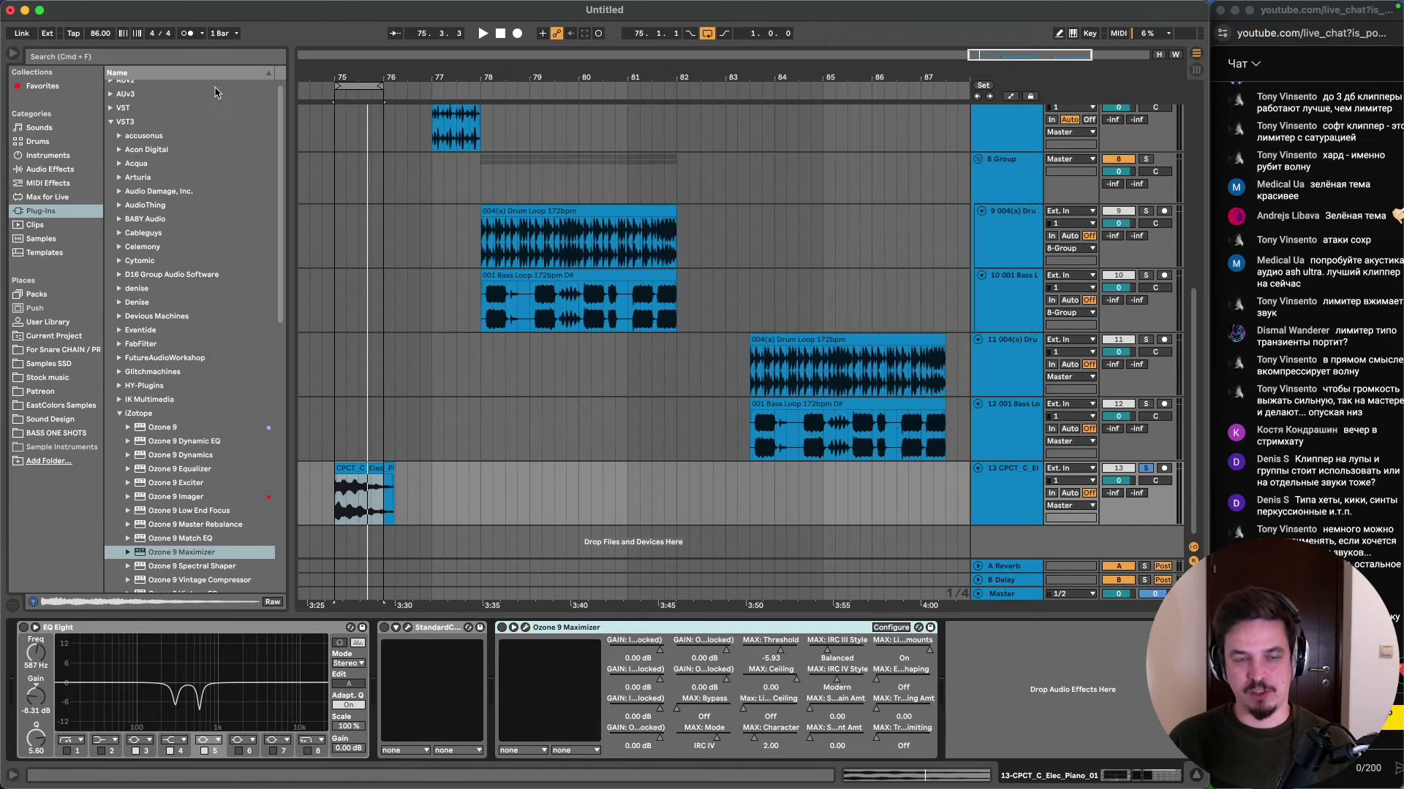
- Move the bass loop clip on track 10 to bar 76, solo its track, and play it from there
double_click(362, 504)
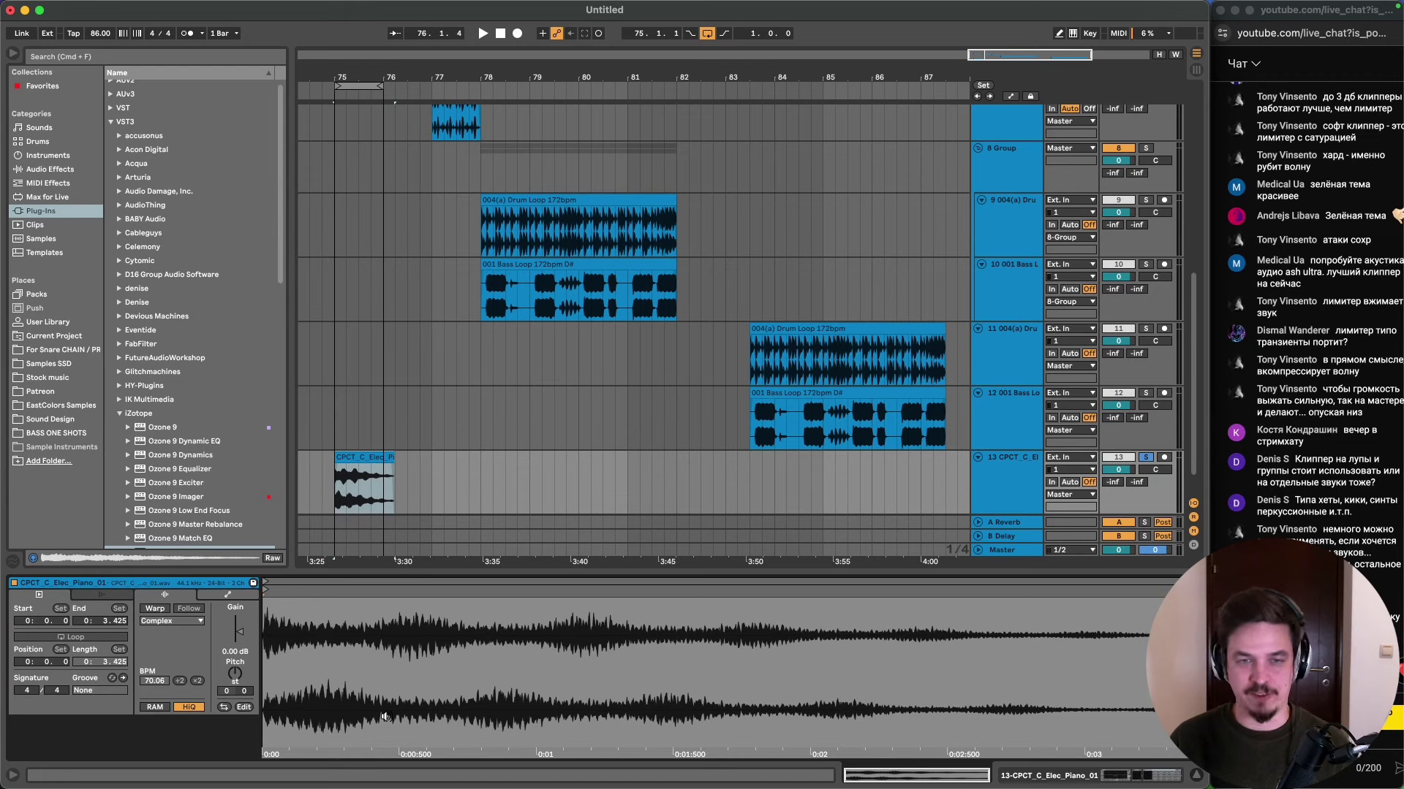
click(498, 264)
drag(497, 264, 400, 265)
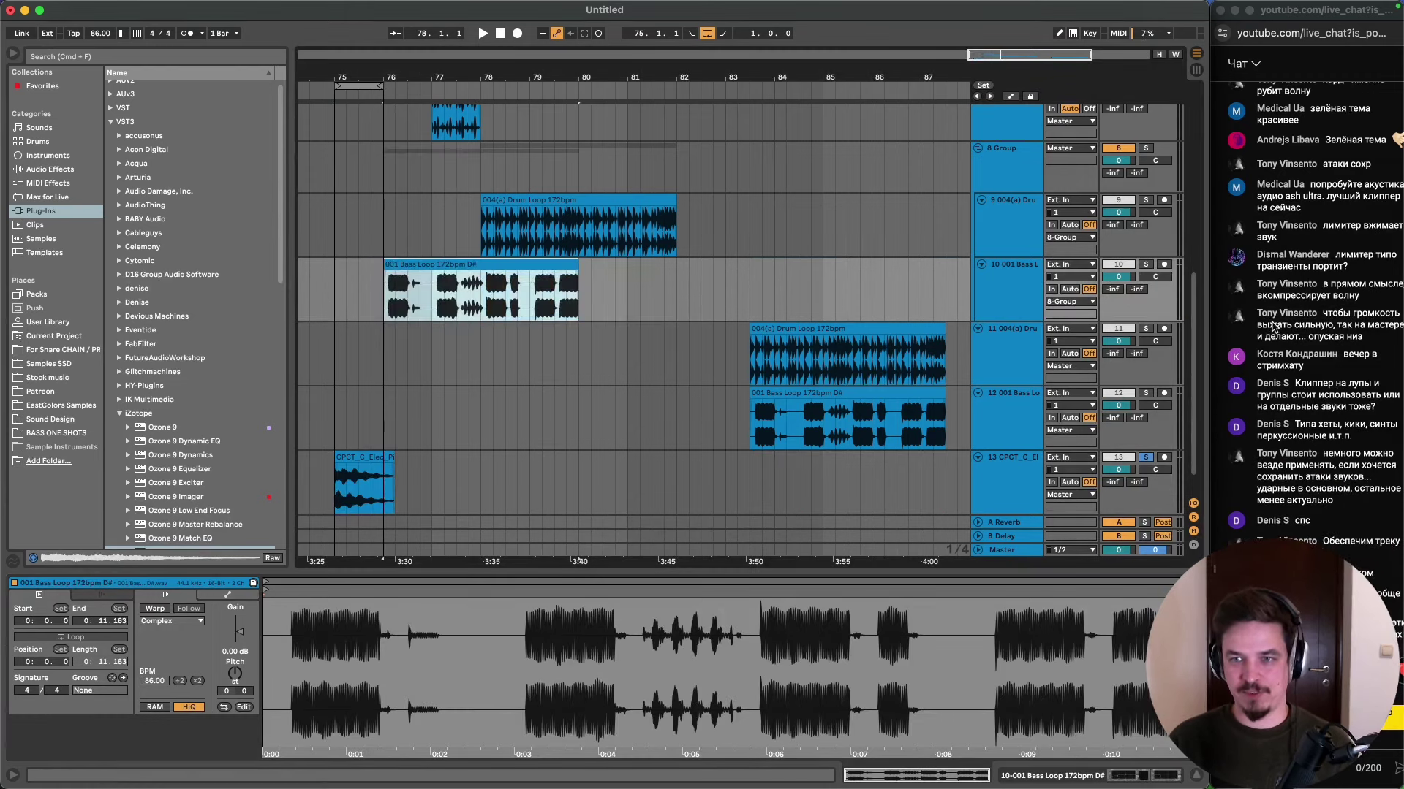
click(1145, 263)
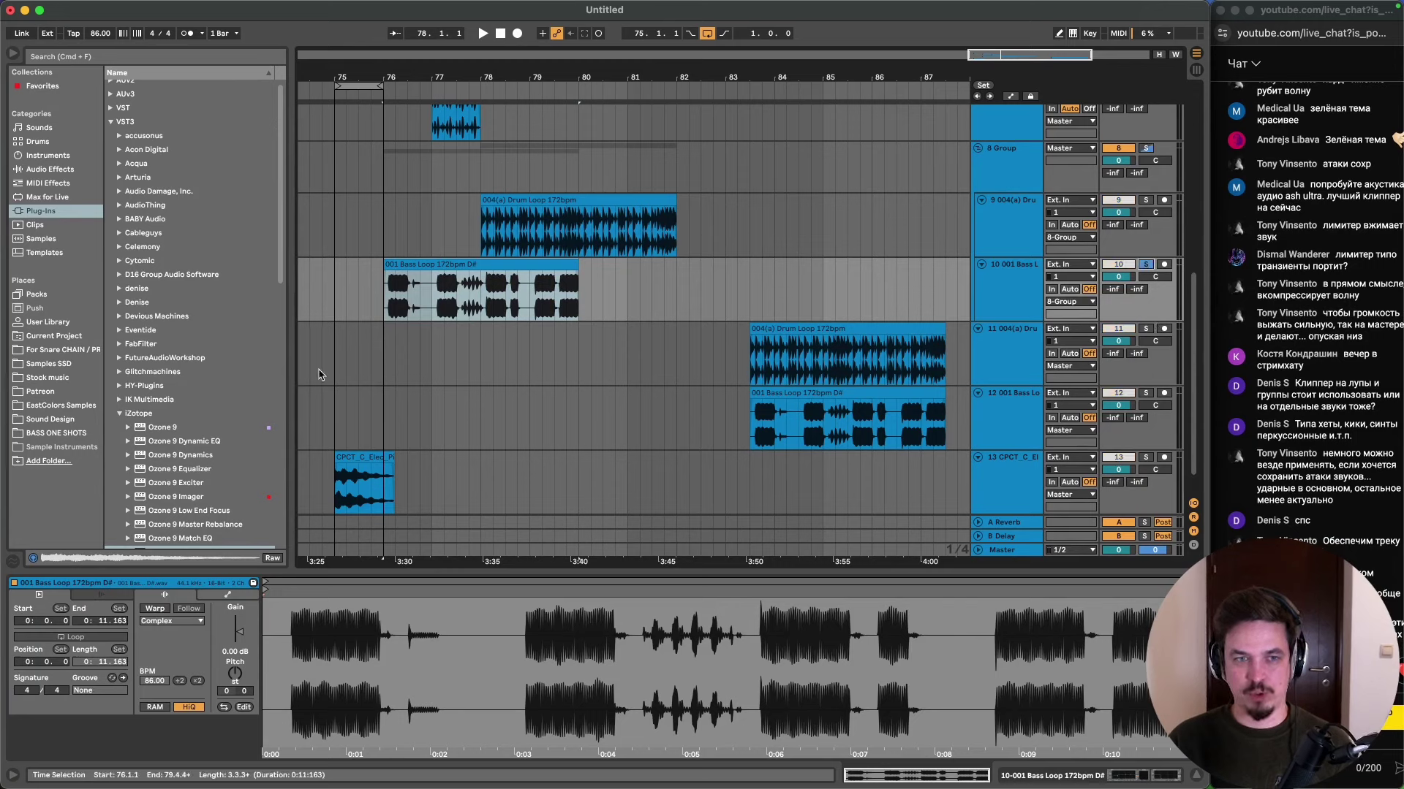
click(381, 303)
key(space)
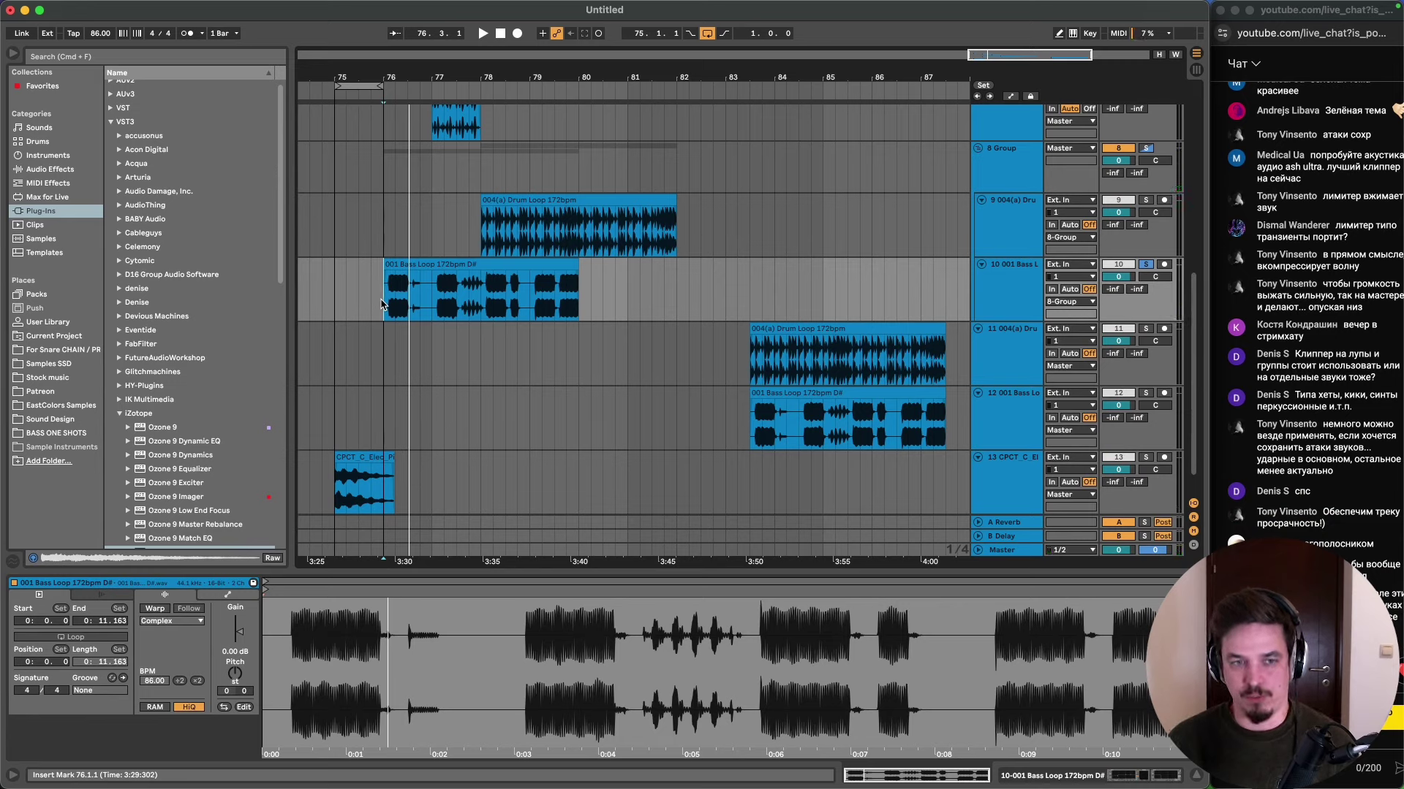
key(space)
- View the Master track's device chain and return to the electric piano track's clip and device chain
click(342, 461)
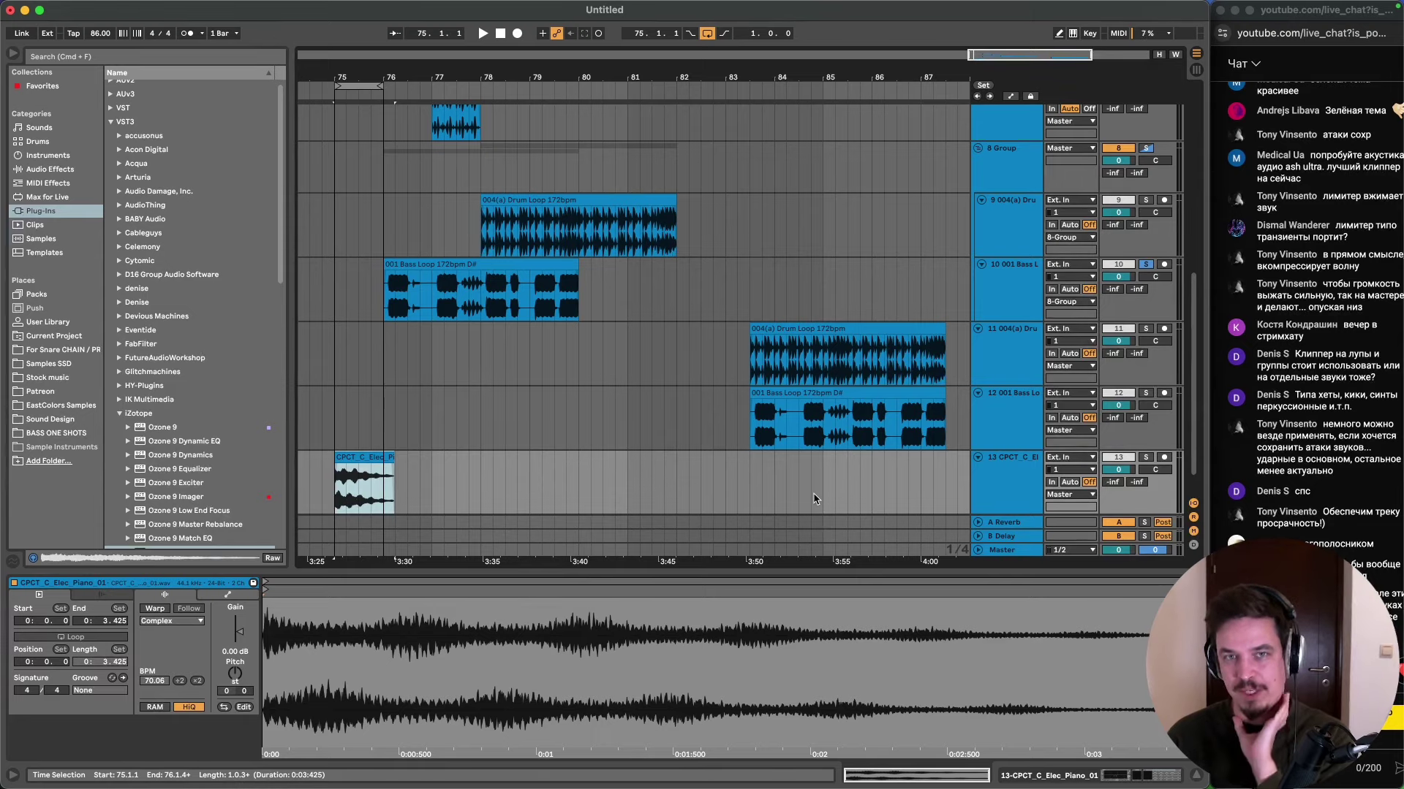
click(1002, 552)
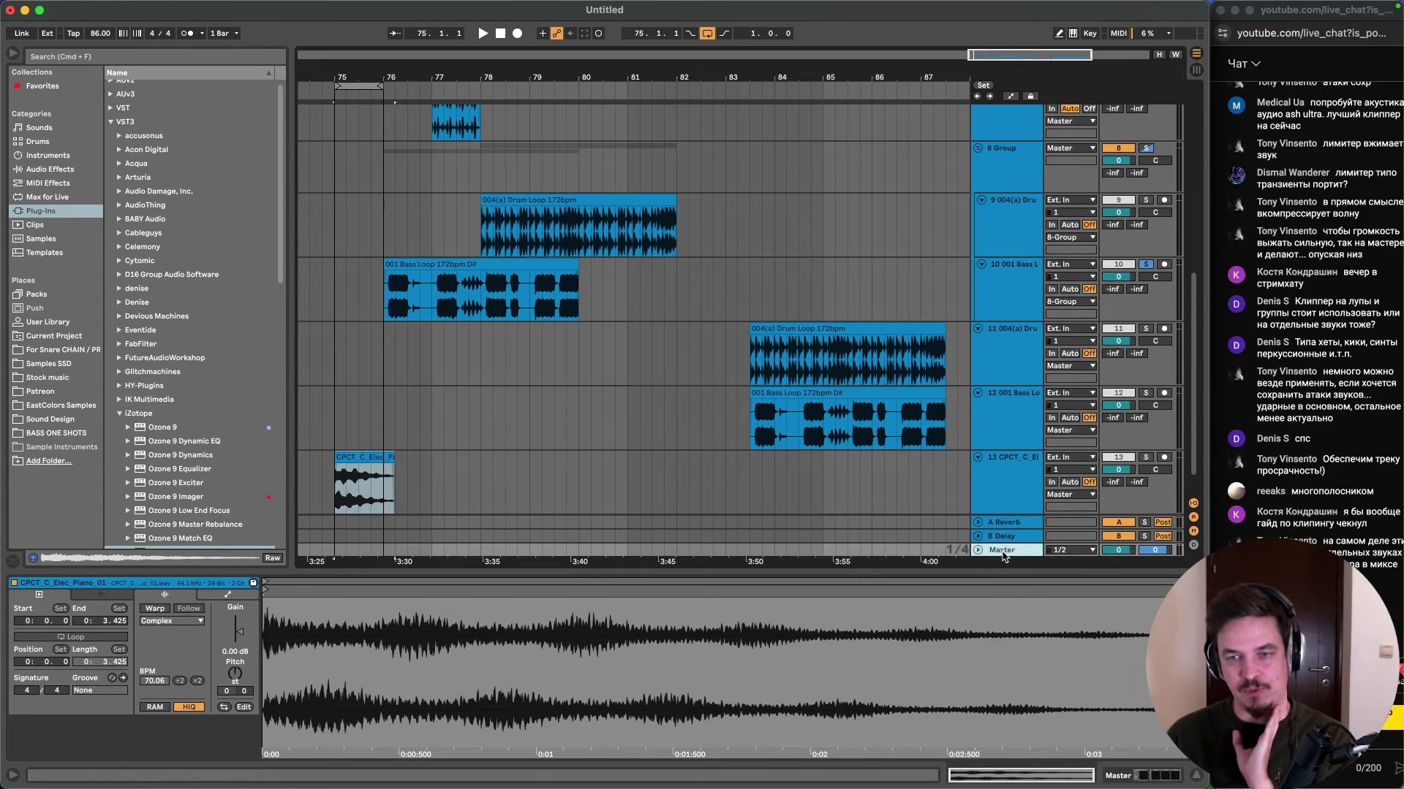
click(1002, 554)
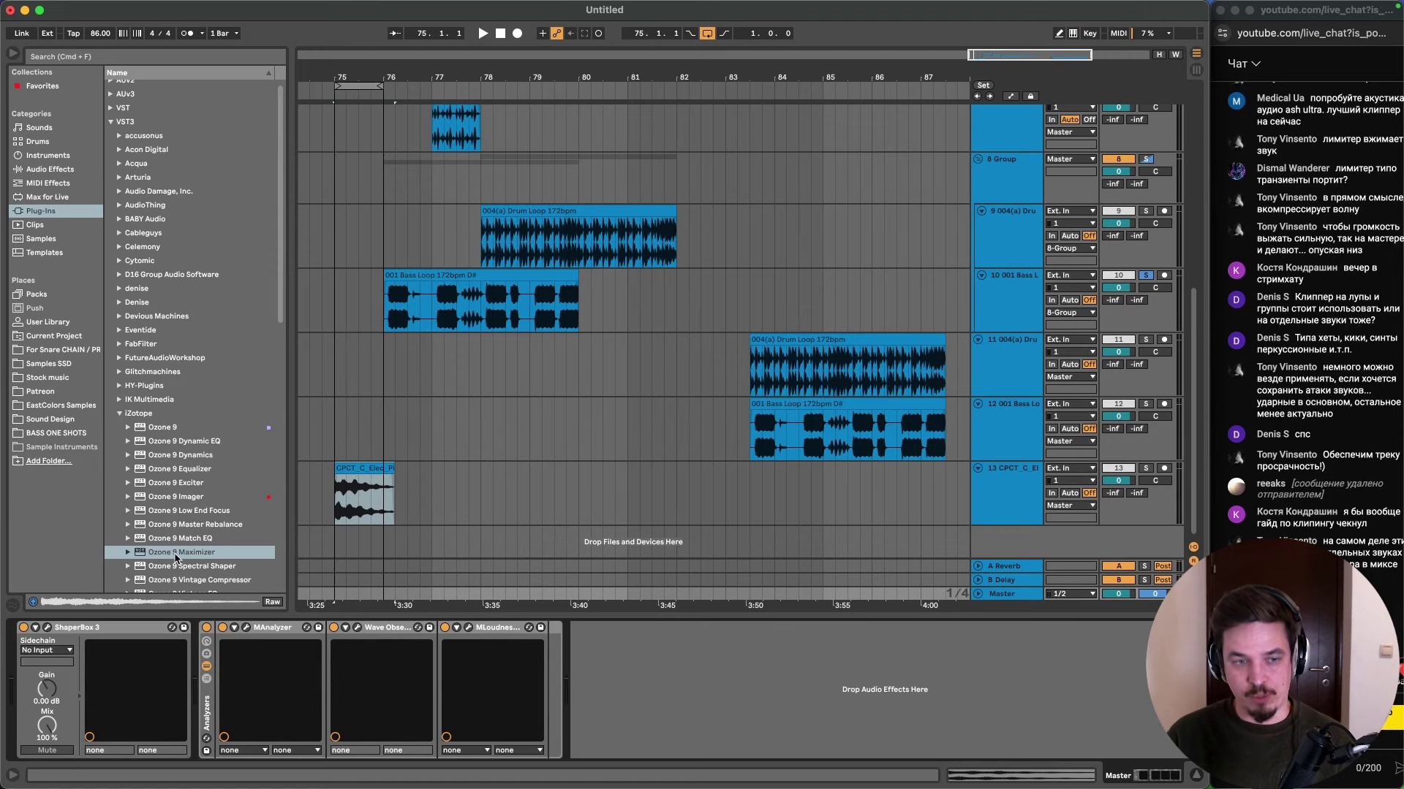
double_click(346, 484)
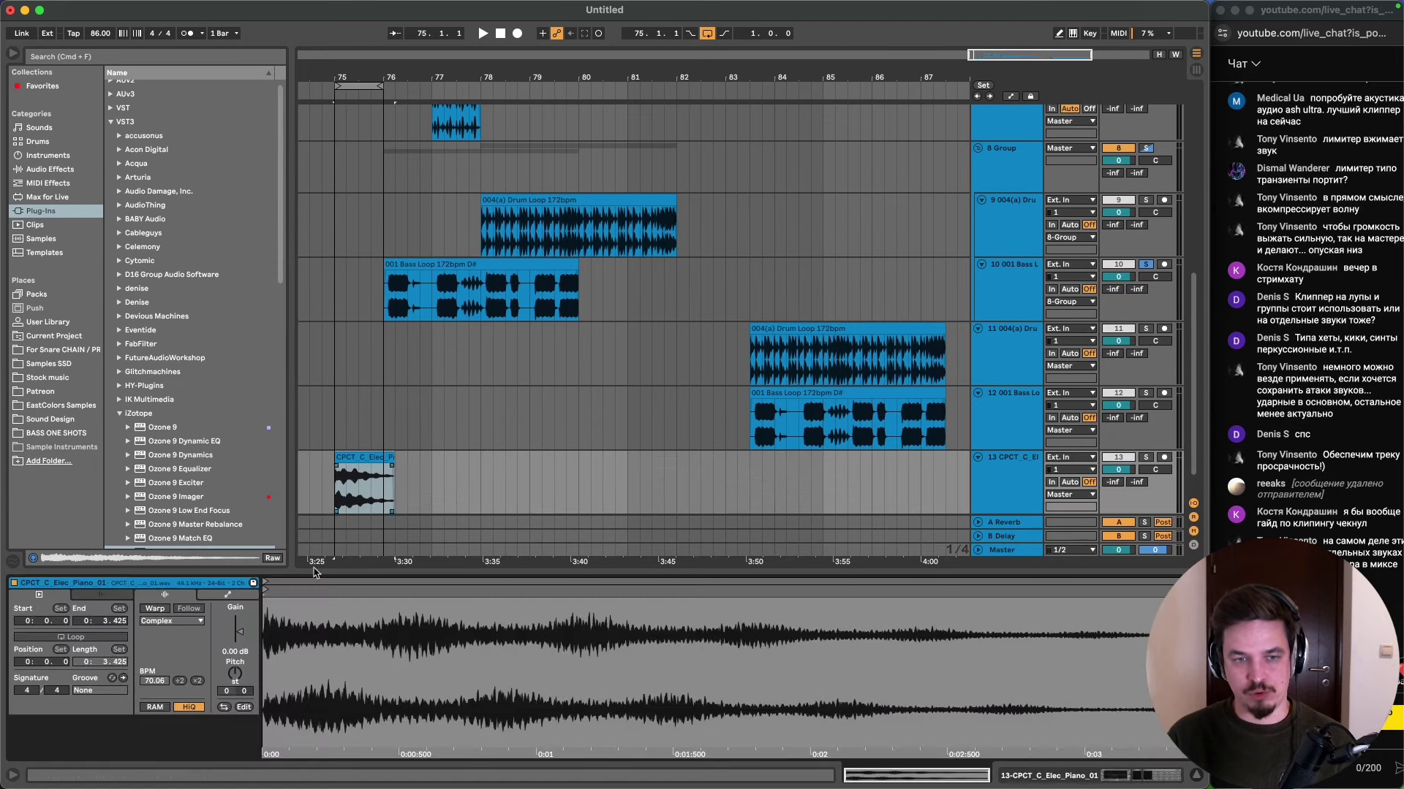
click(338, 501)
click(1007, 484)
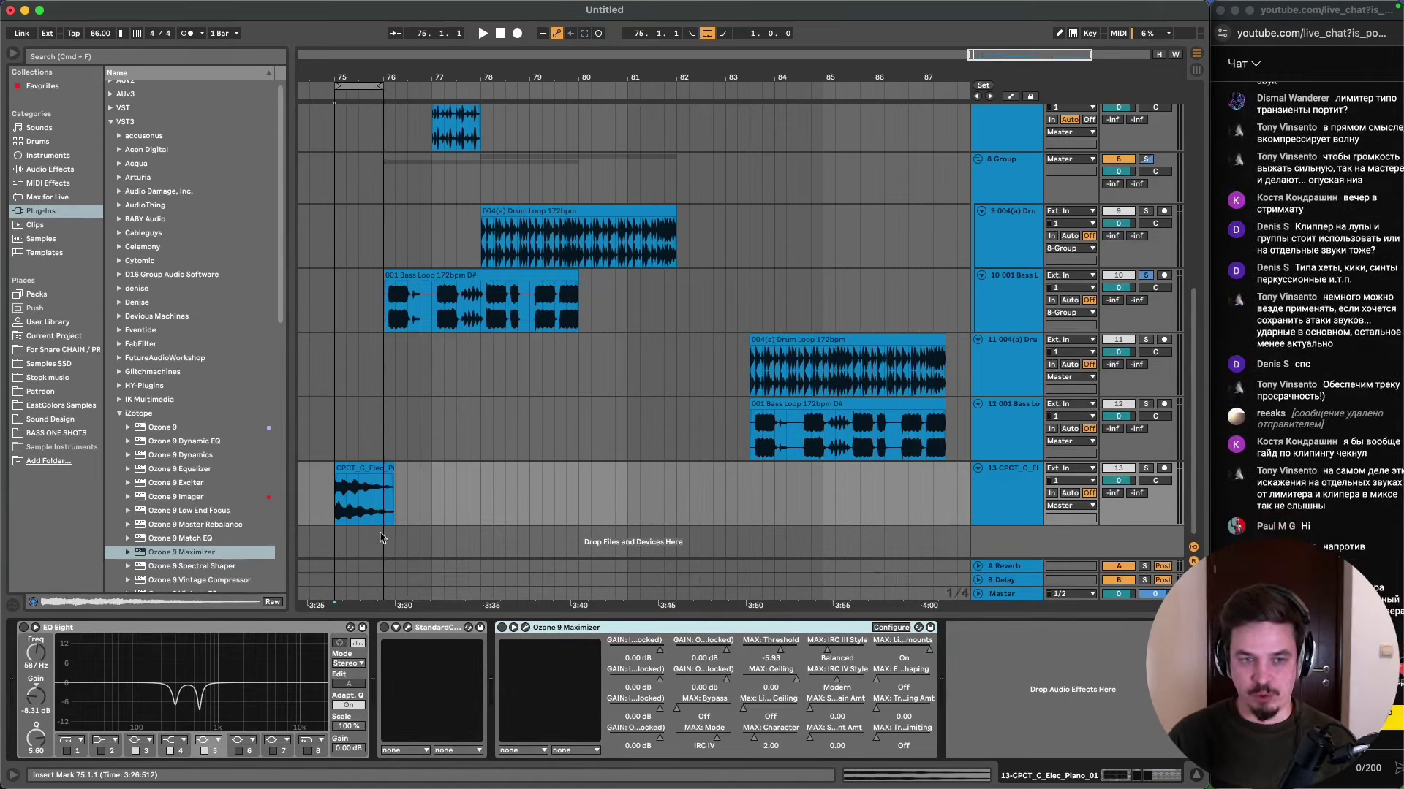
click(375, 472)
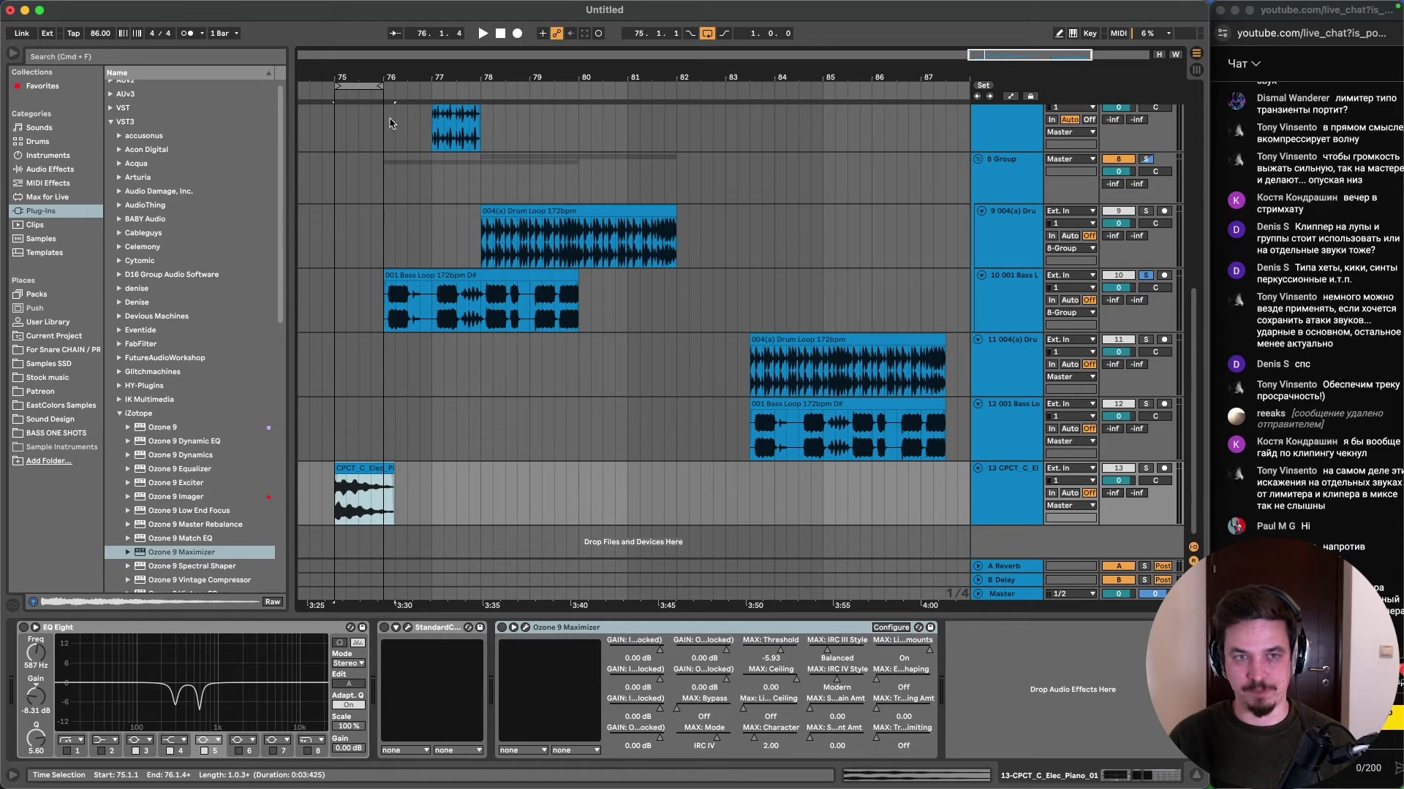
- Turn off the solo on track 10 and move its bass loop clip to start at 81.3.1
drag(393, 76, 392, 67)
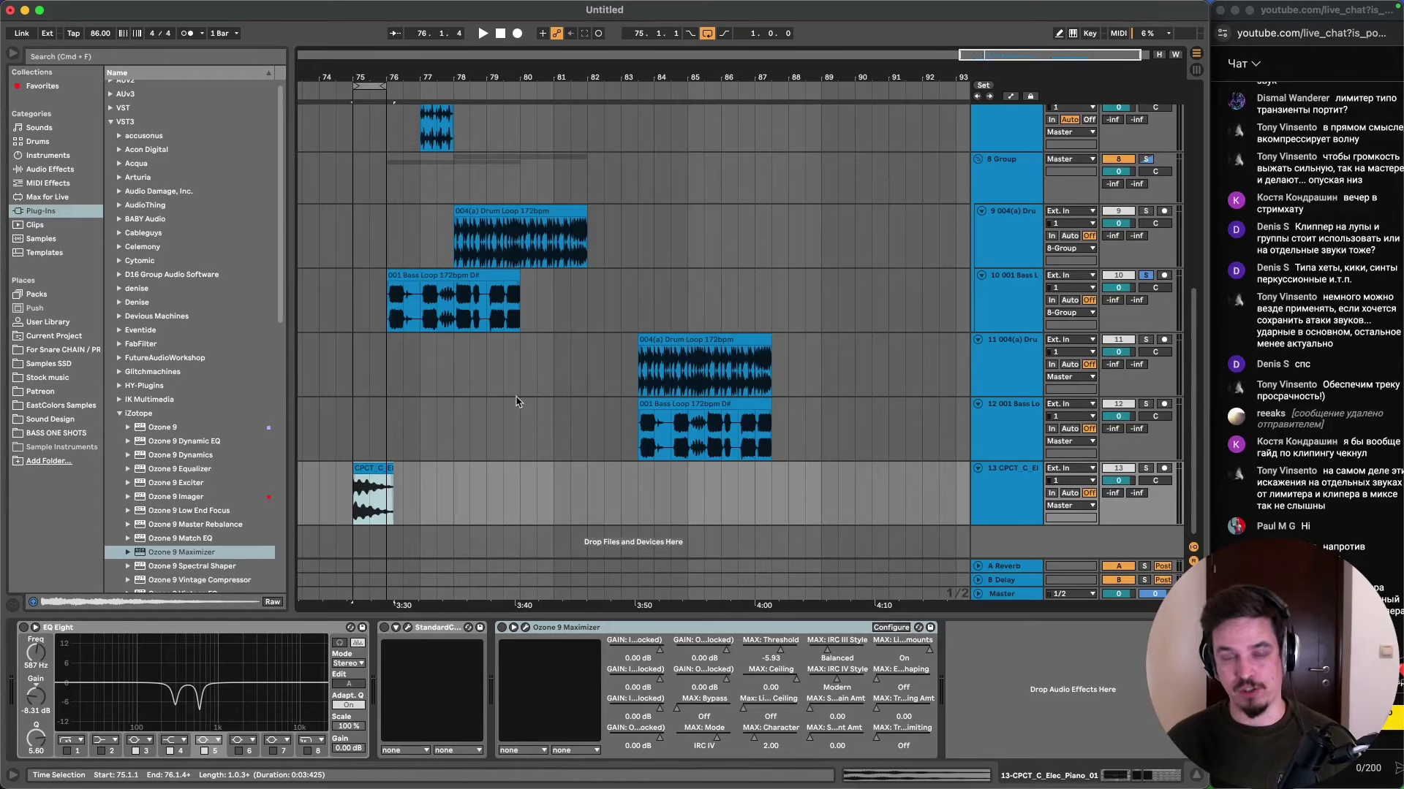
click(668, 341)
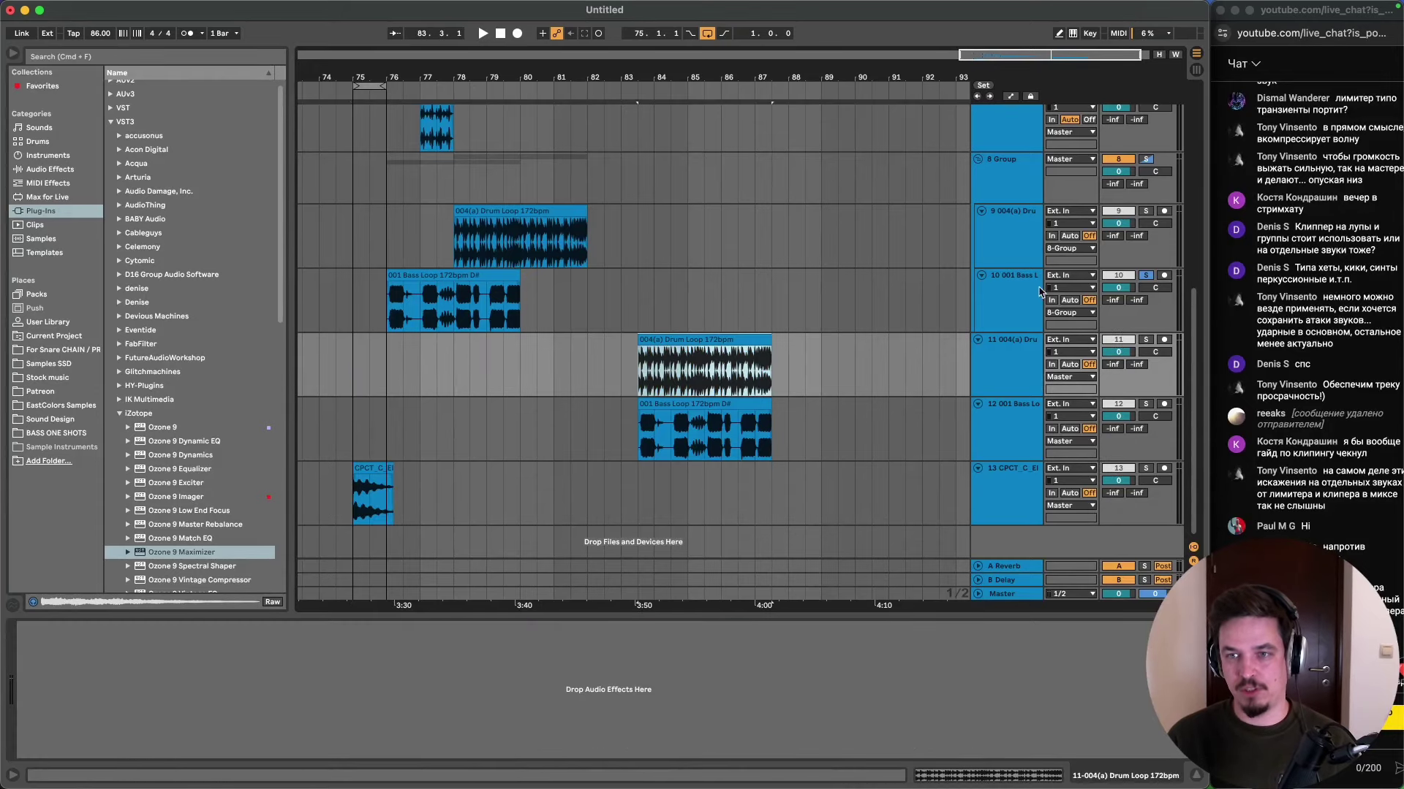
click(1147, 277)
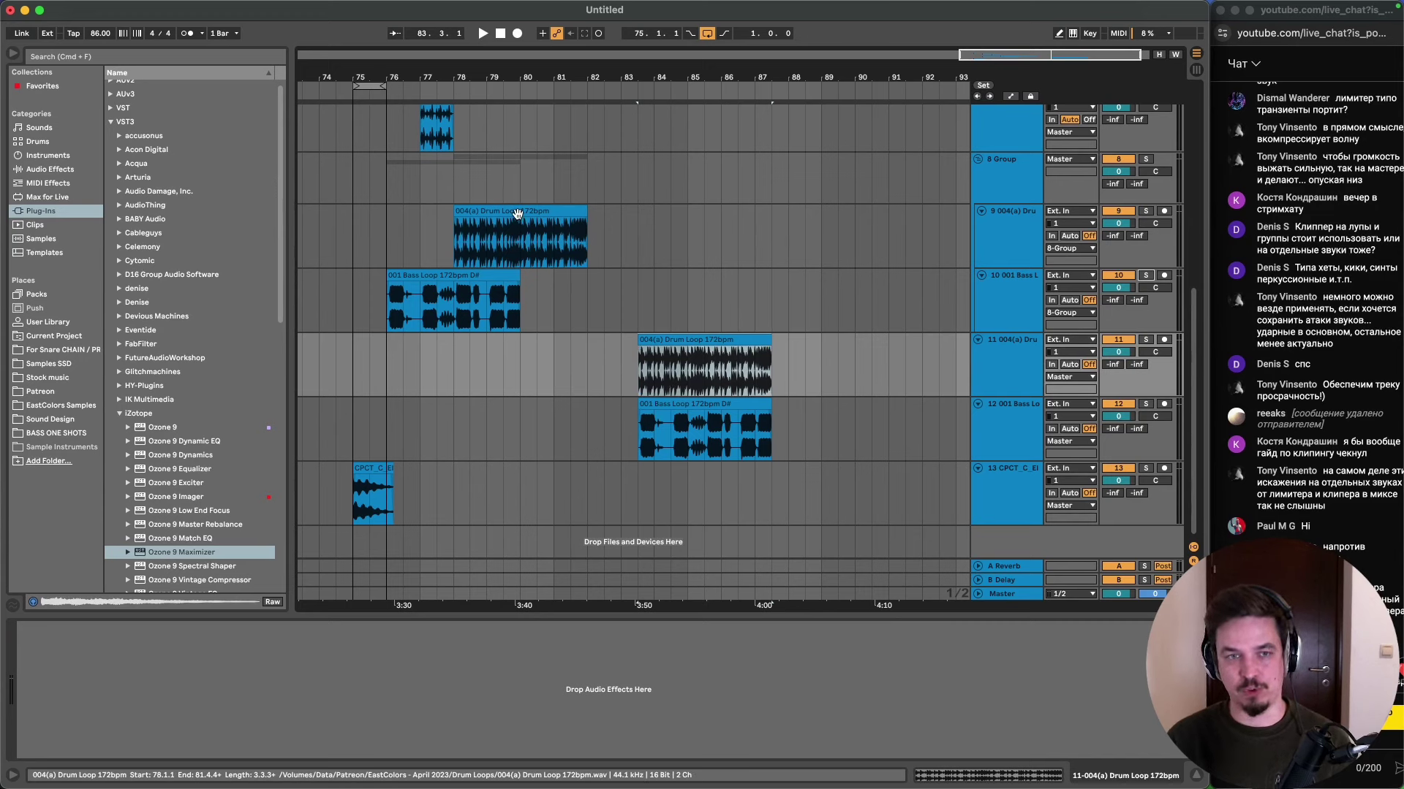
drag(406, 293, 588, 292)
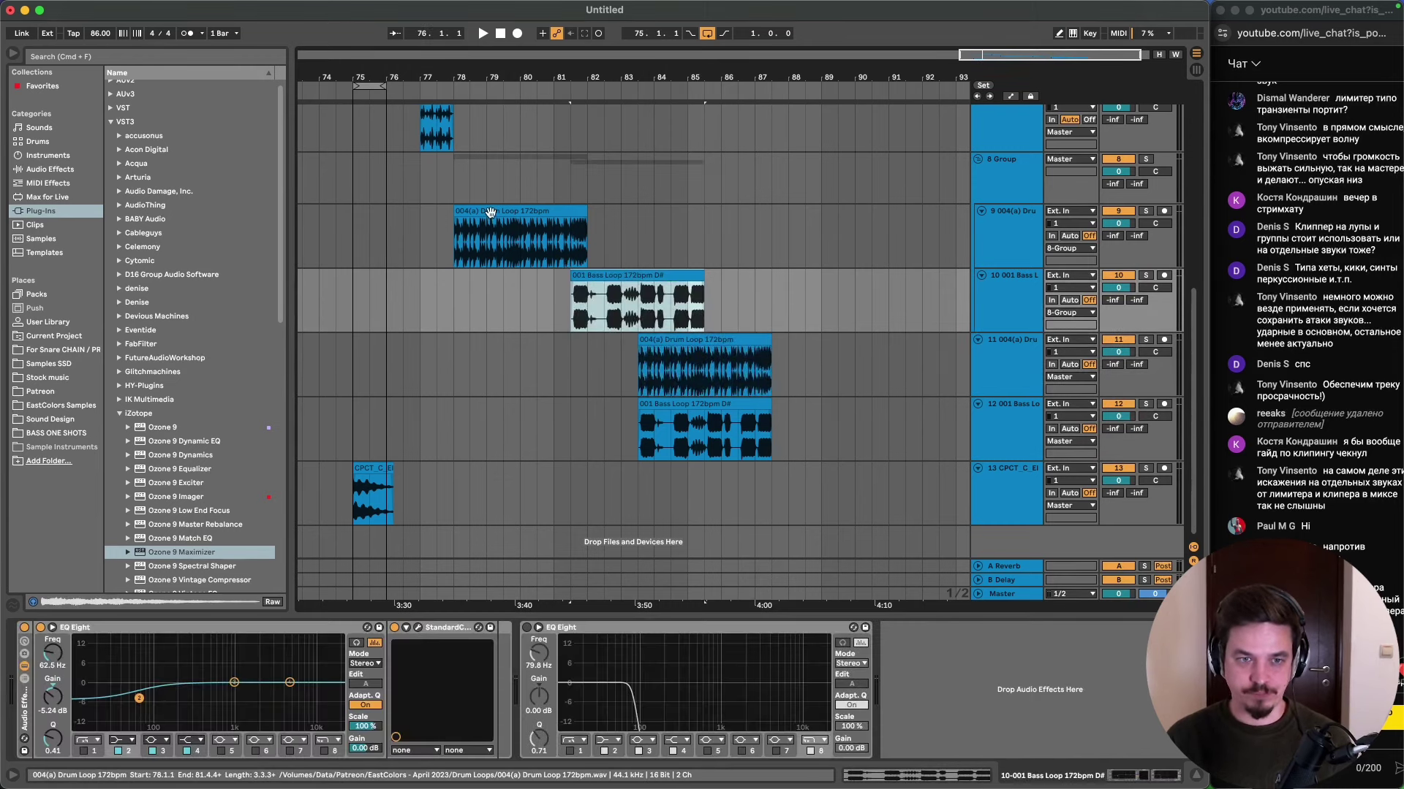
- Move the kick clip on track 5 into bar 77 and the break clip on track 6 to bar 75
scroll(429, 229, up, 5)
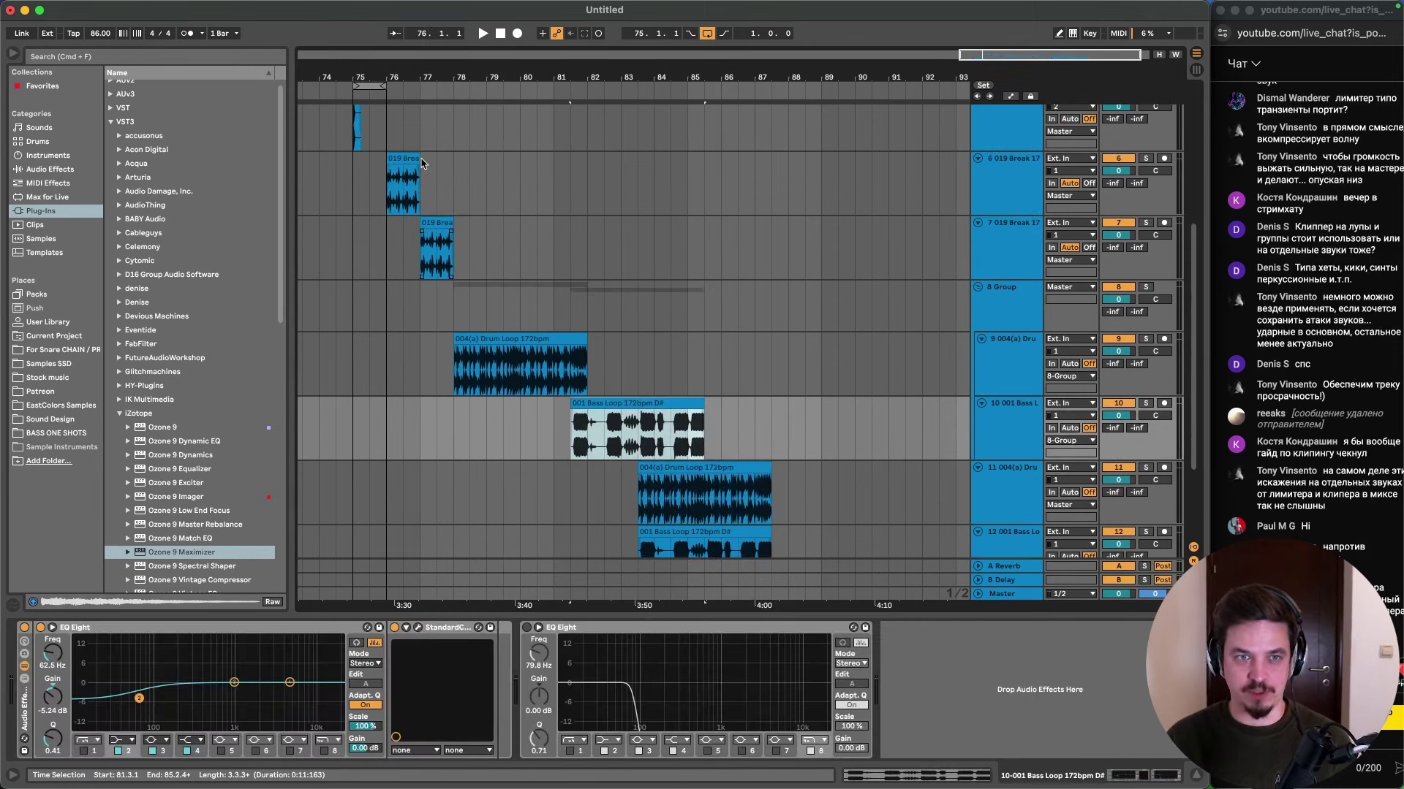
drag(404, 162, 440, 133)
scroll(369, 170, up, 1)
click(386, 232)
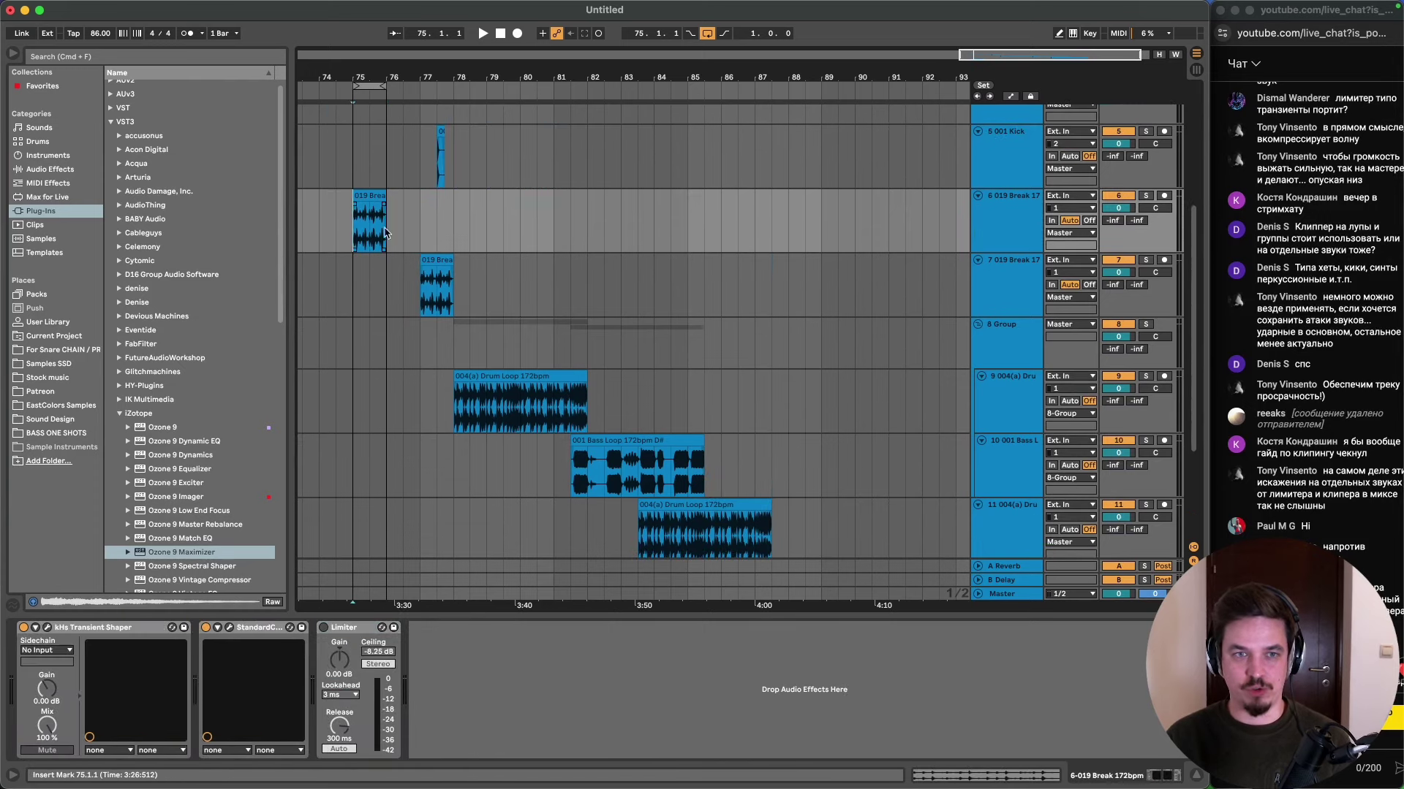
- Solo break track 6, play it, and open Wave Observer Pro from the Master track to view its waveform
click(1146, 196)
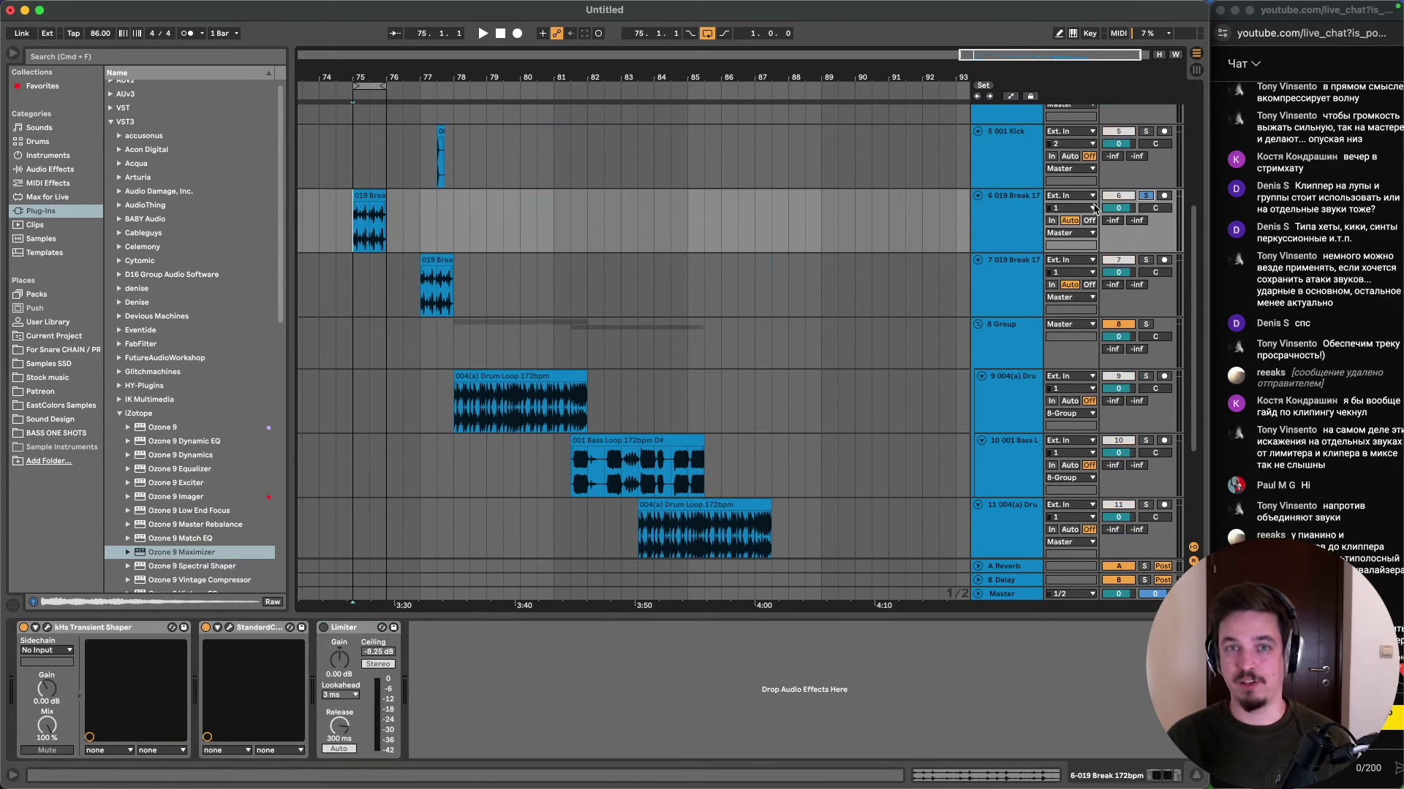
key(space)
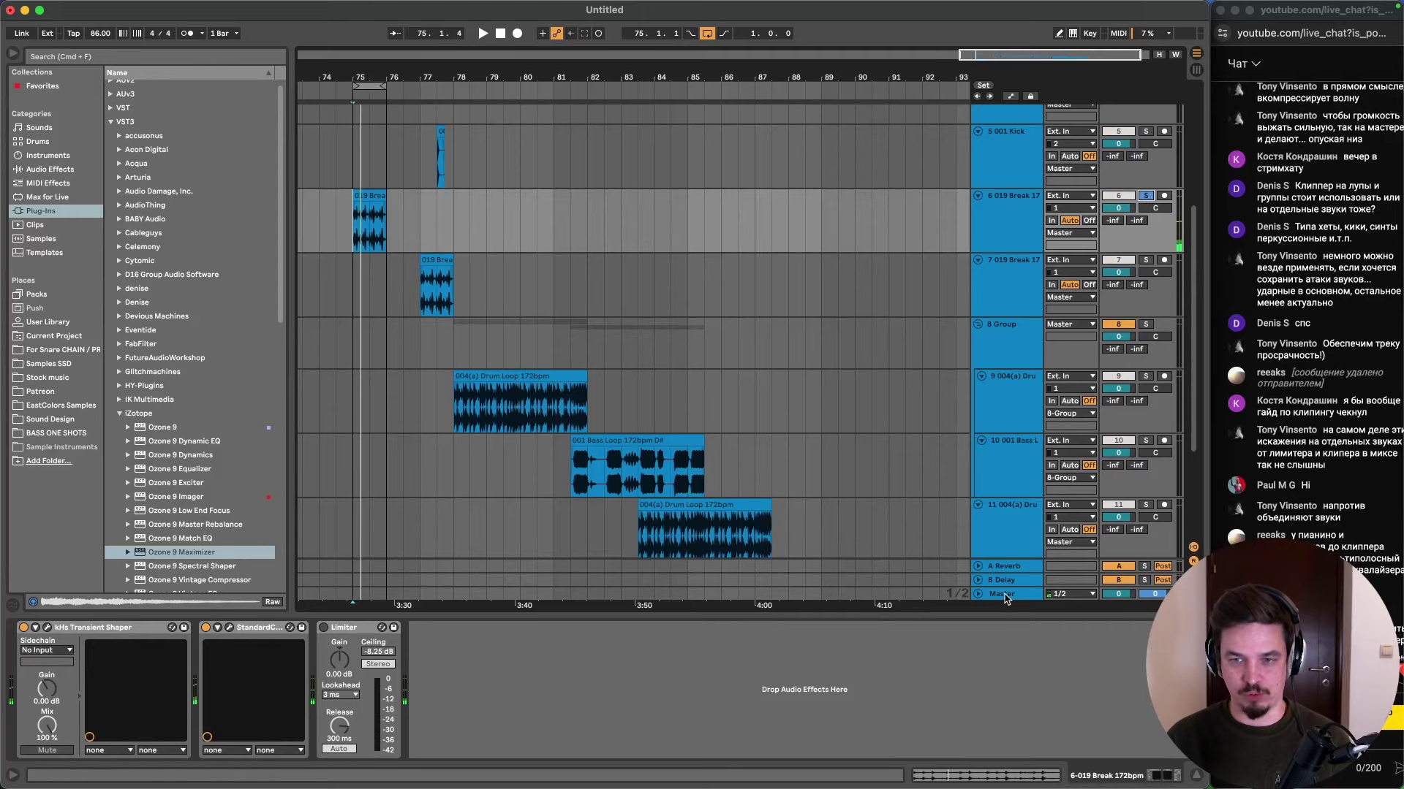
click(1003, 595)
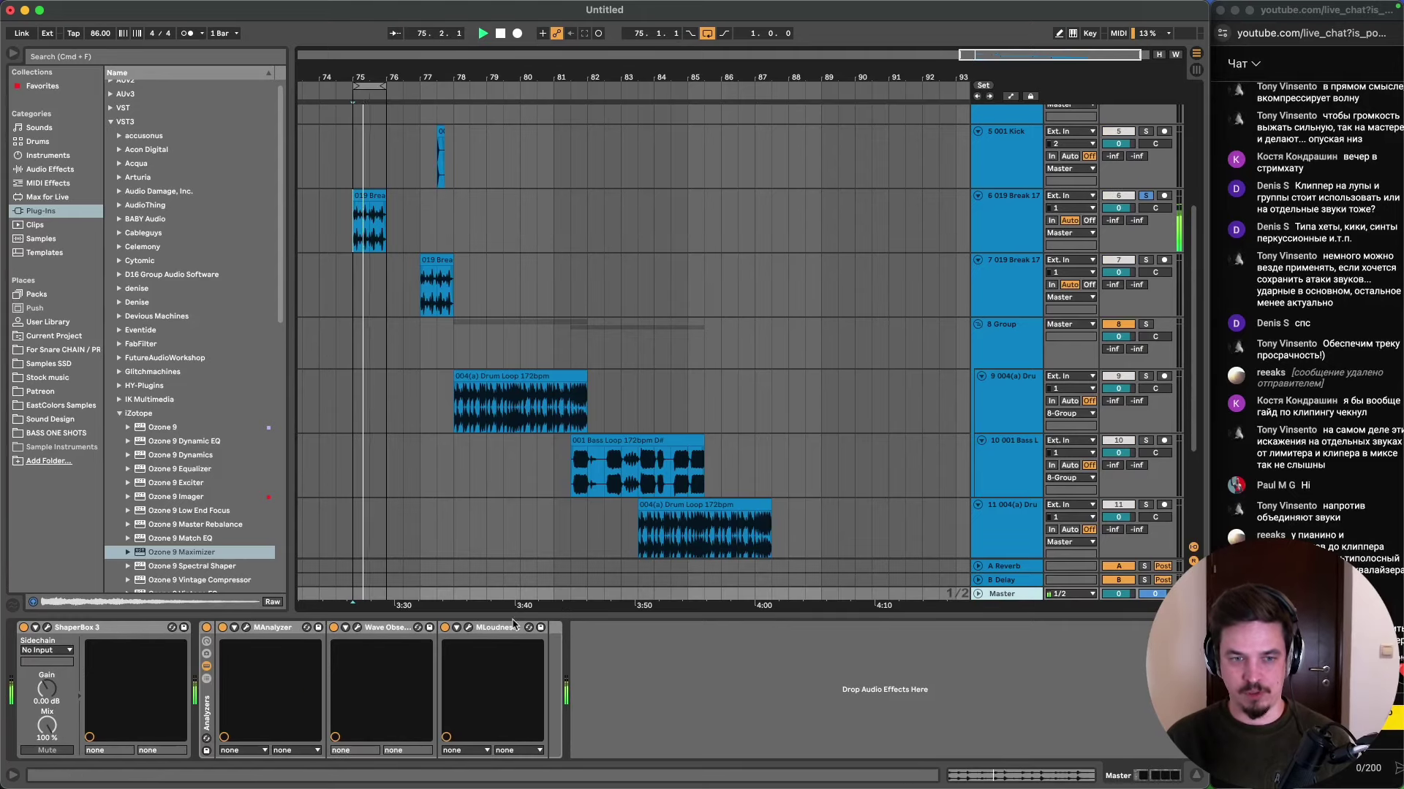
click(357, 627)
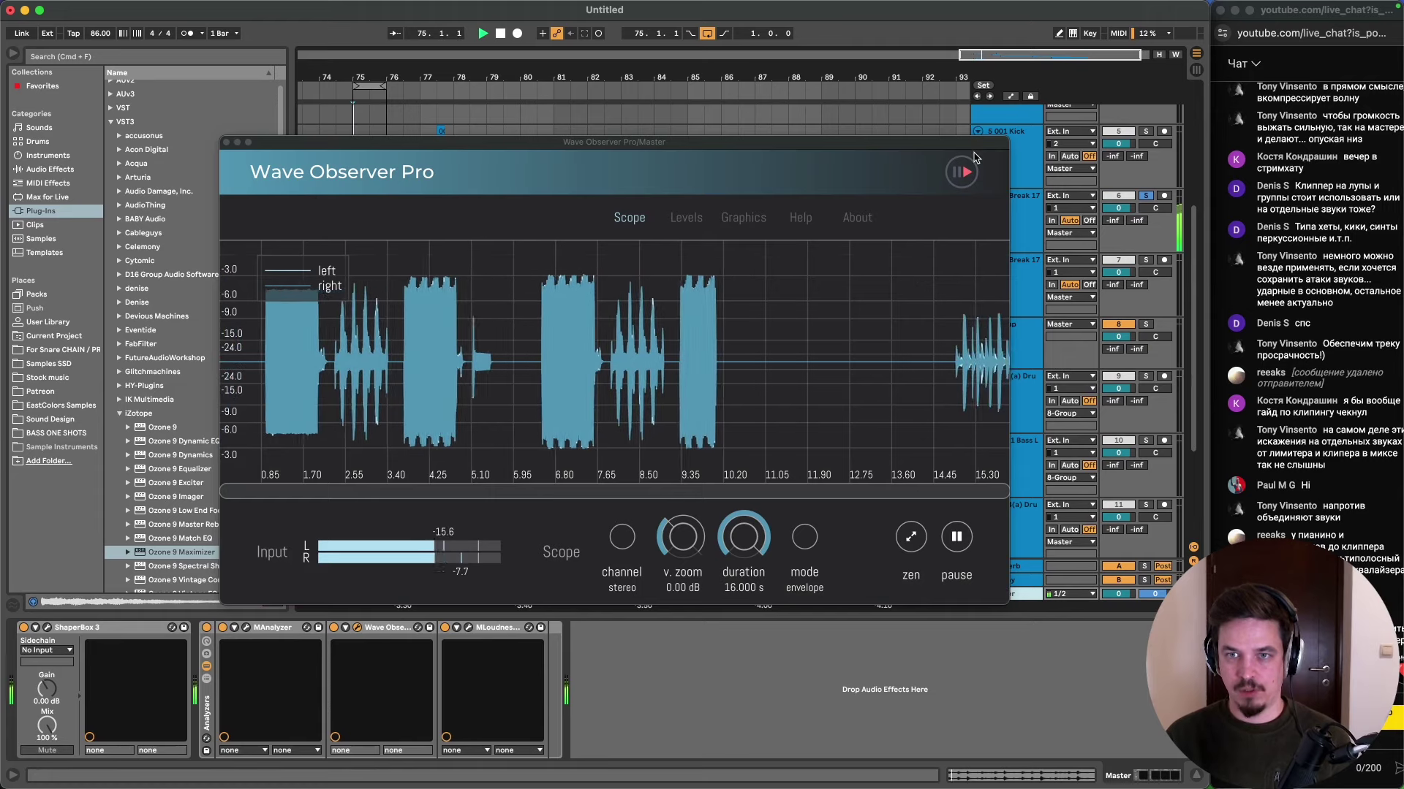
drag(673, 142, 721, 178)
click(680, 219)
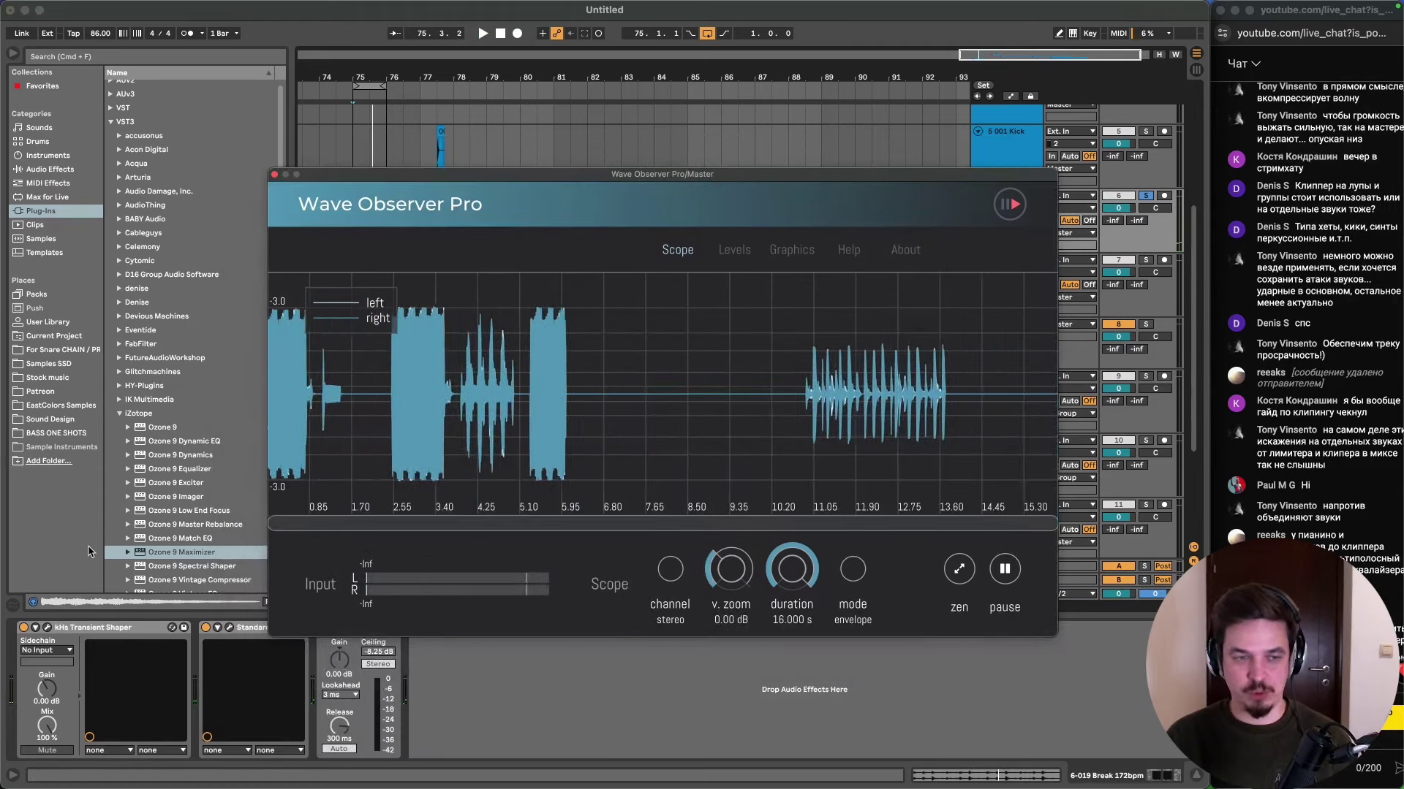
- Play the break with StandardCLIP bypassed and enabled, comparing the peaks in Wave Observer Pro
key(space)
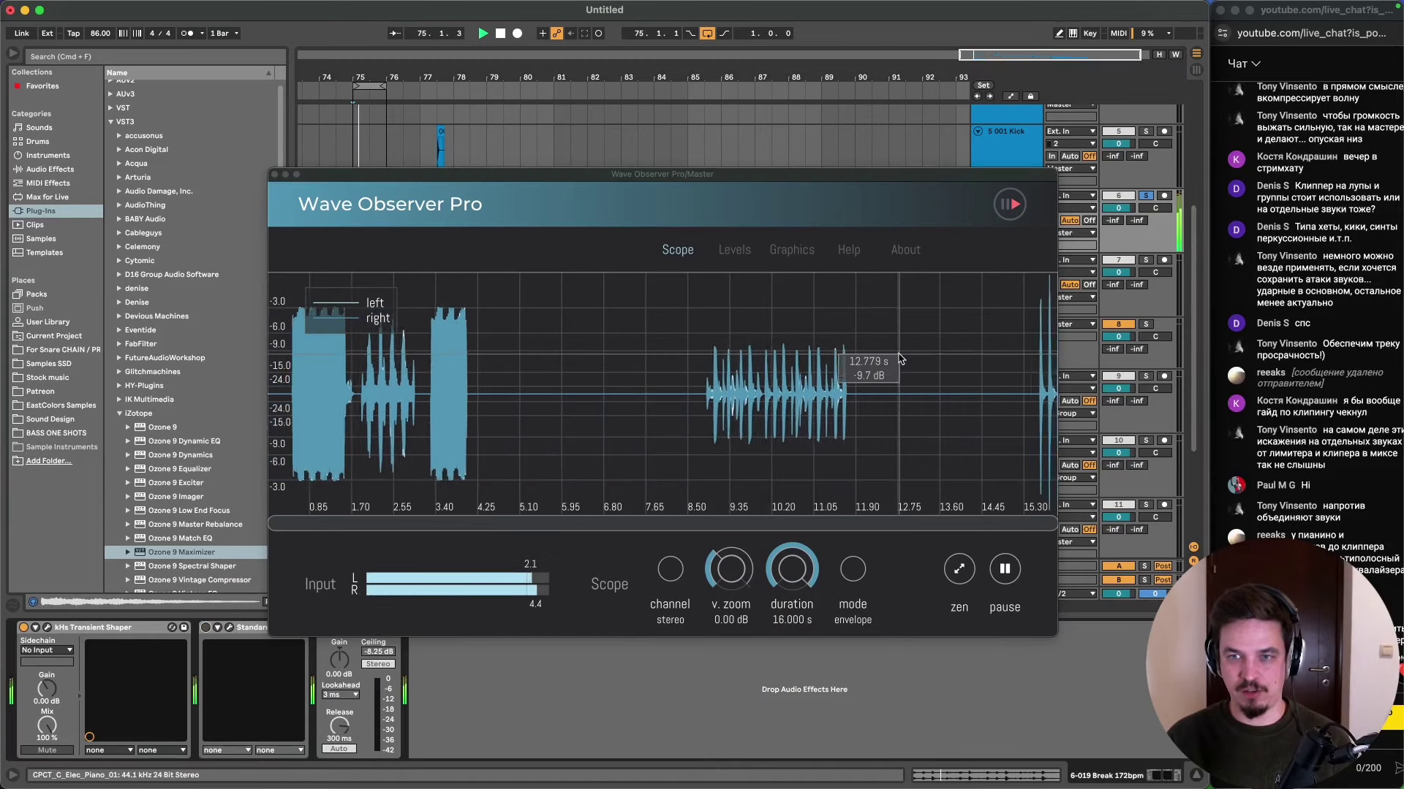
key(space)
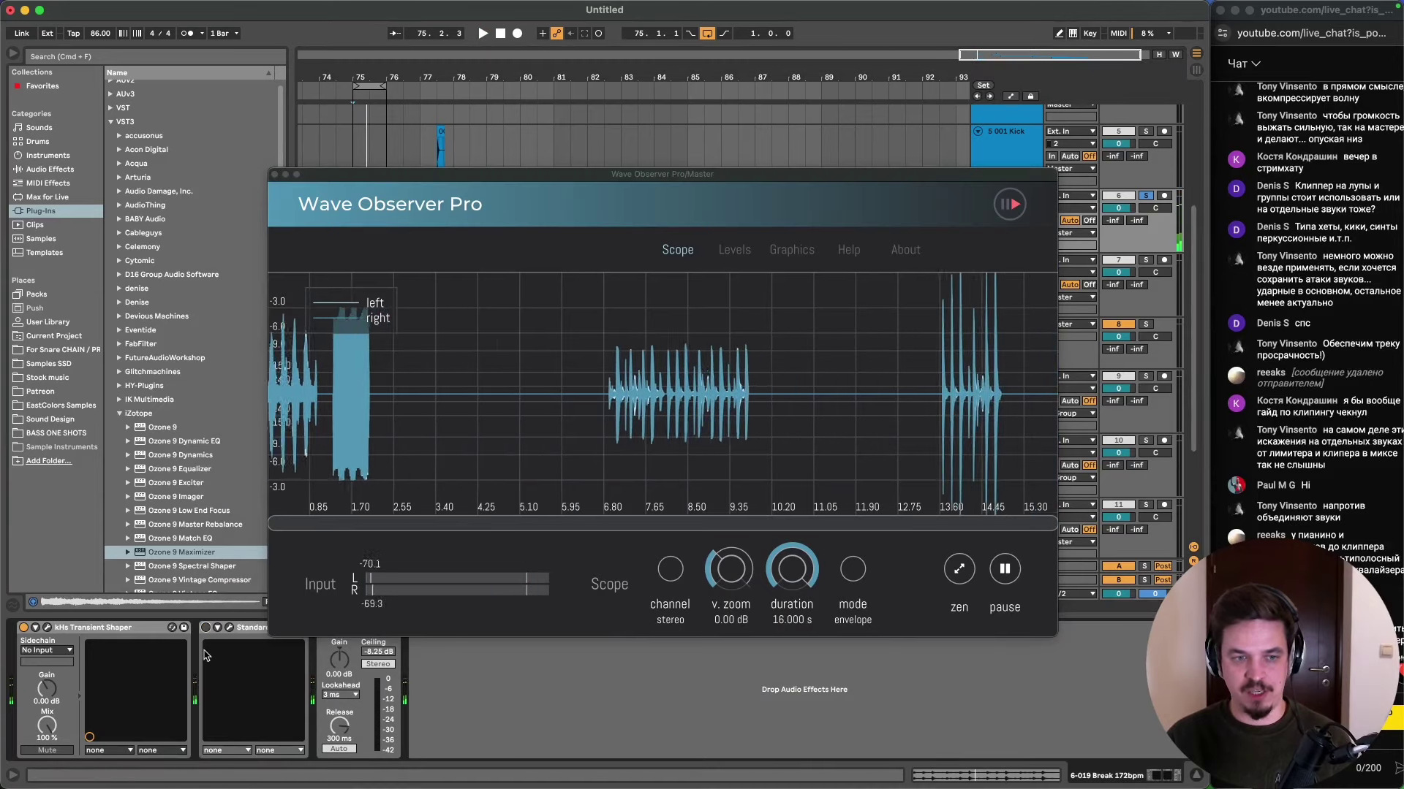
key(space)
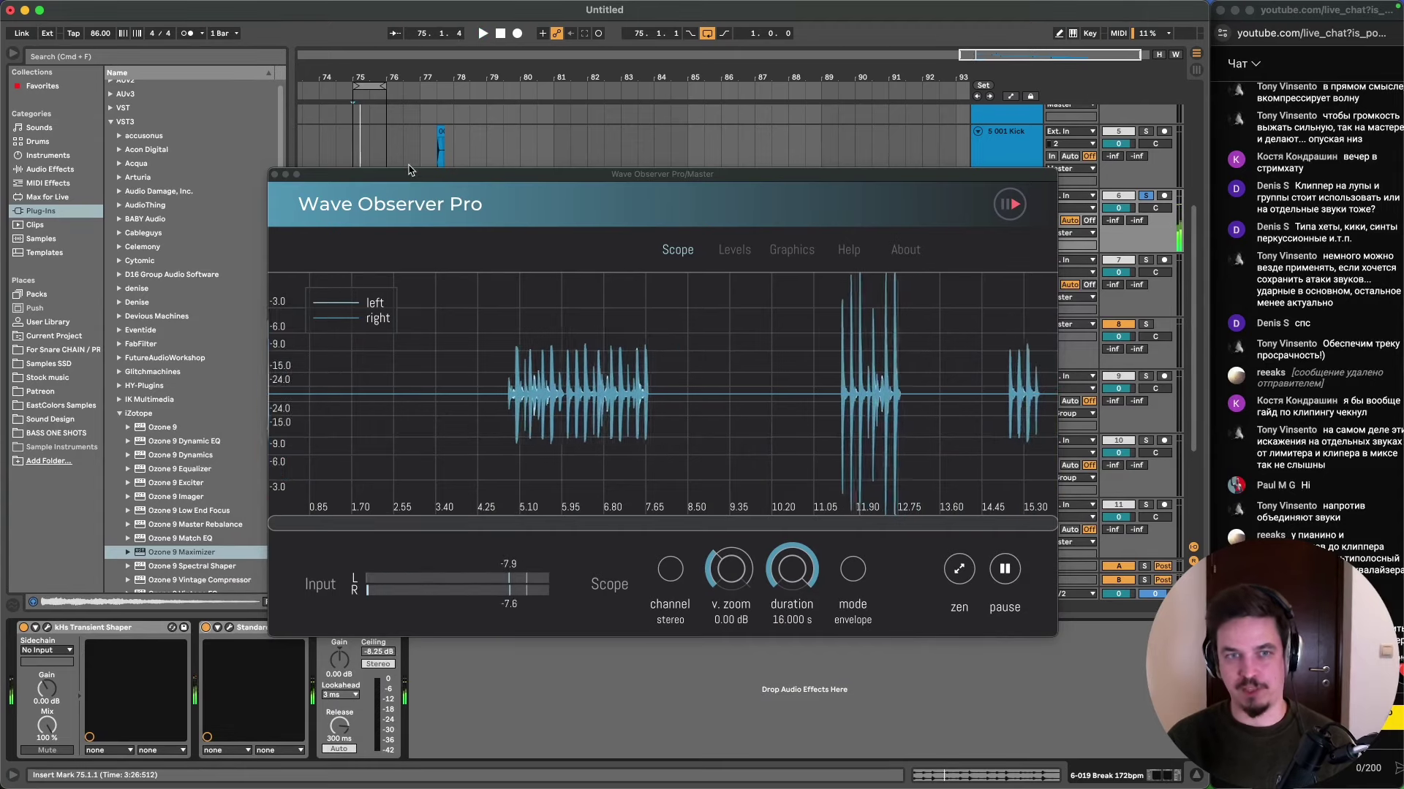
drag(409, 170, 384, 520)
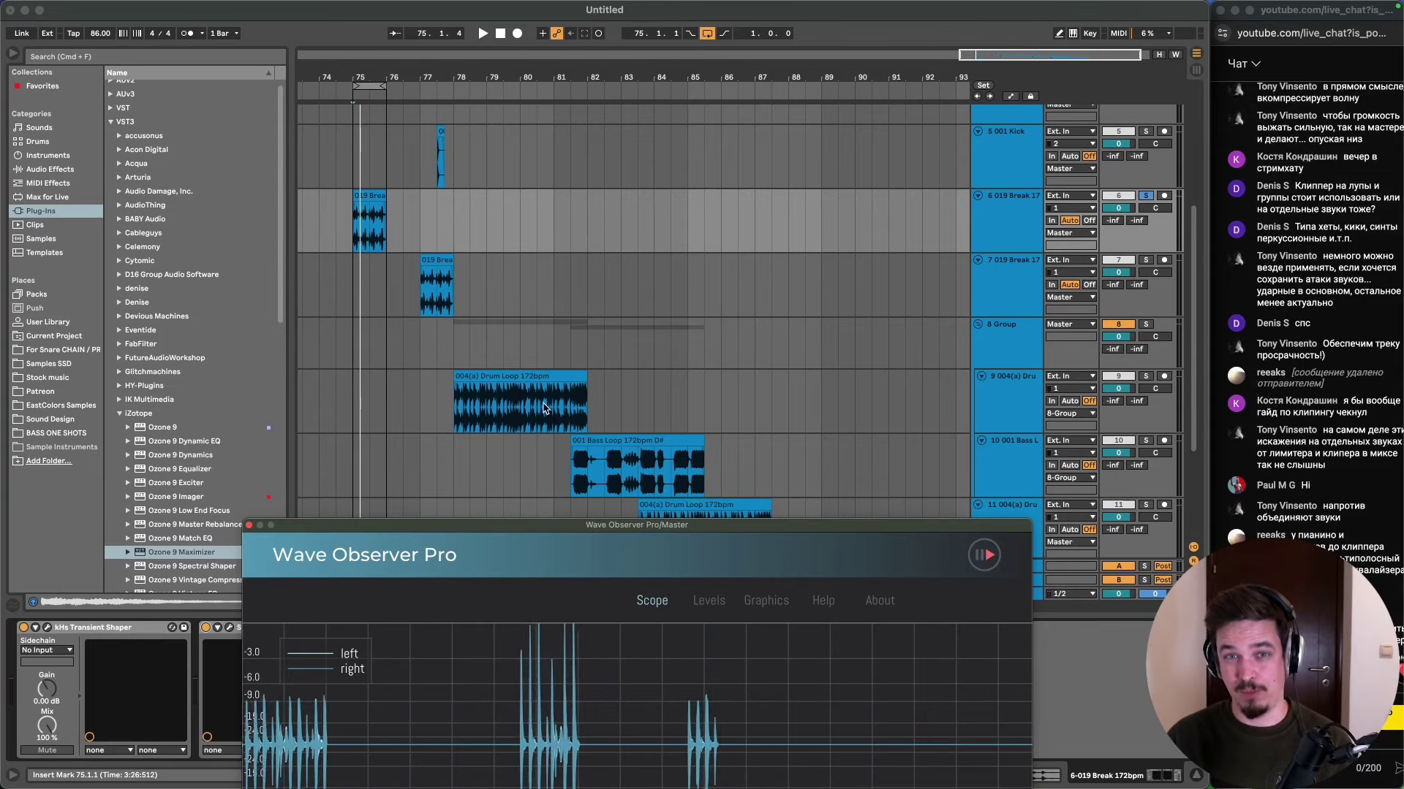
drag(599, 525, 586, 59)
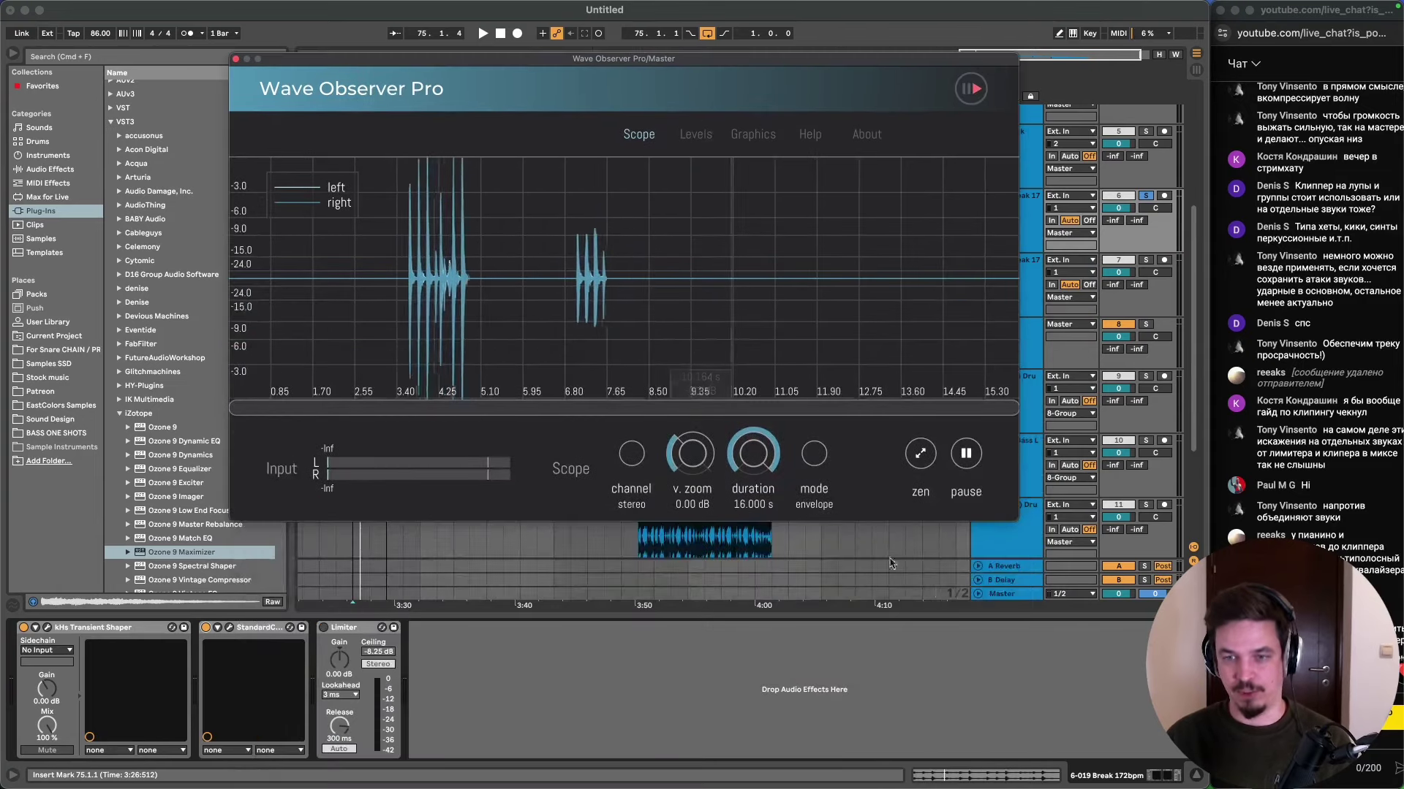
- Solo electric piano track 13 and play it to examine its waveform in Wave Observer Pro
click(1003, 593)
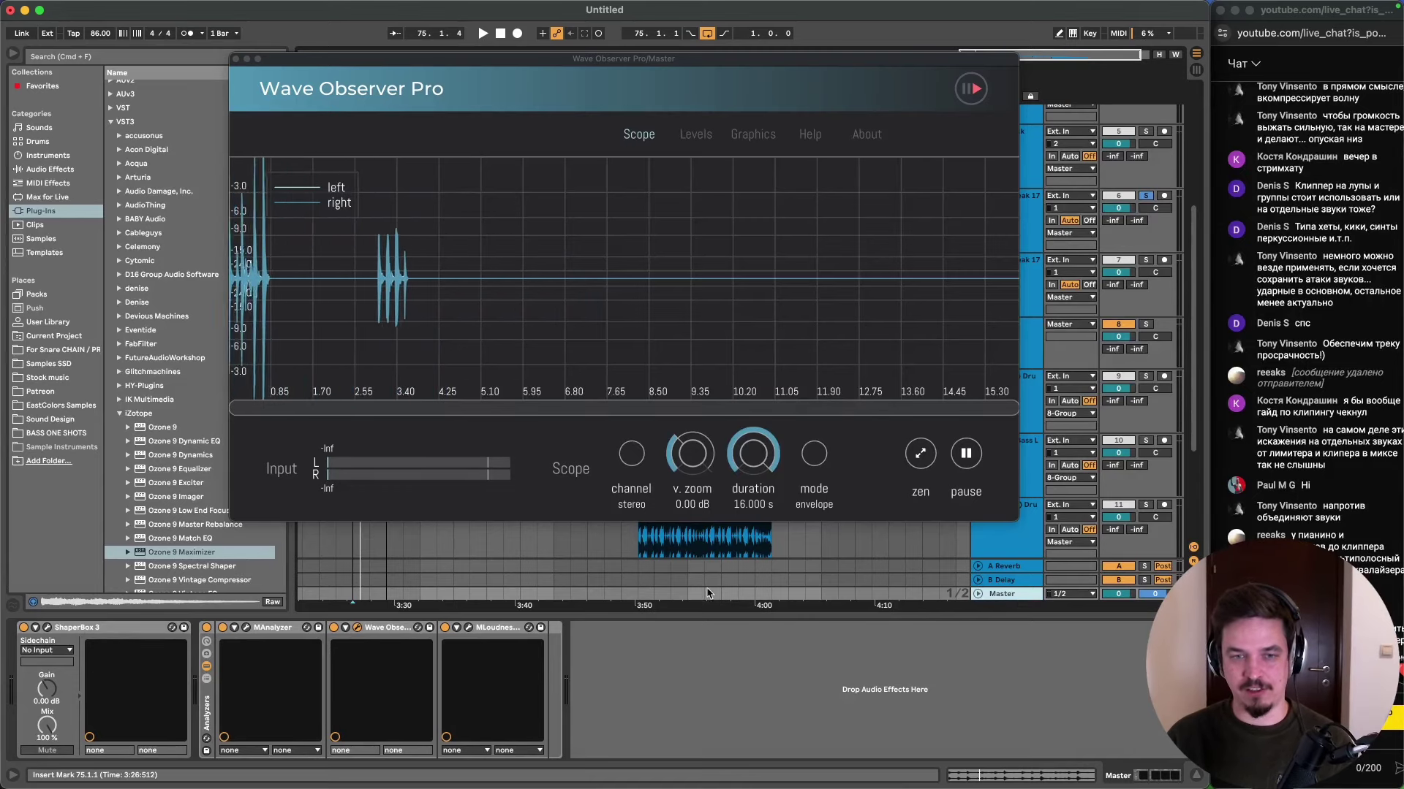
scroll(708, 593, down, 5)
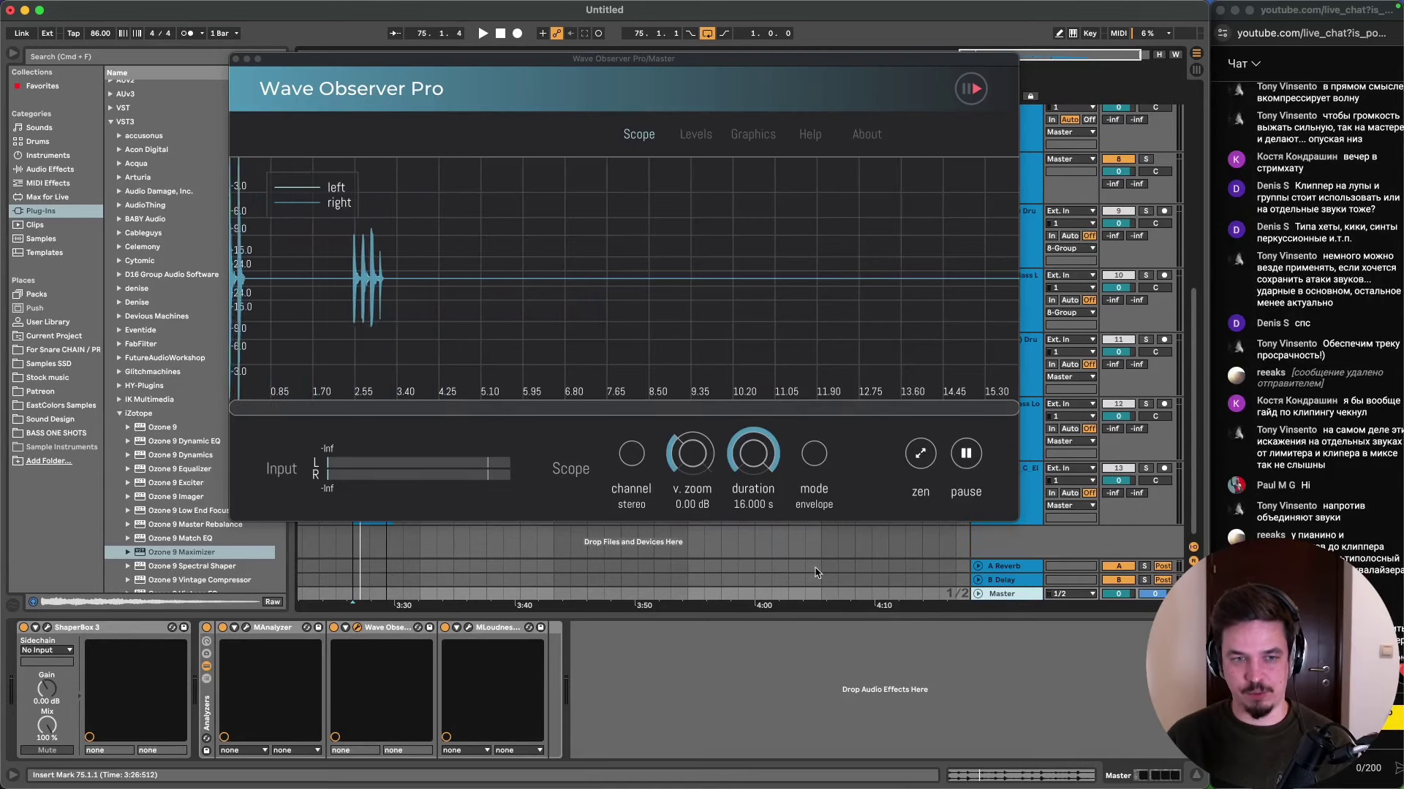
click(1146, 469)
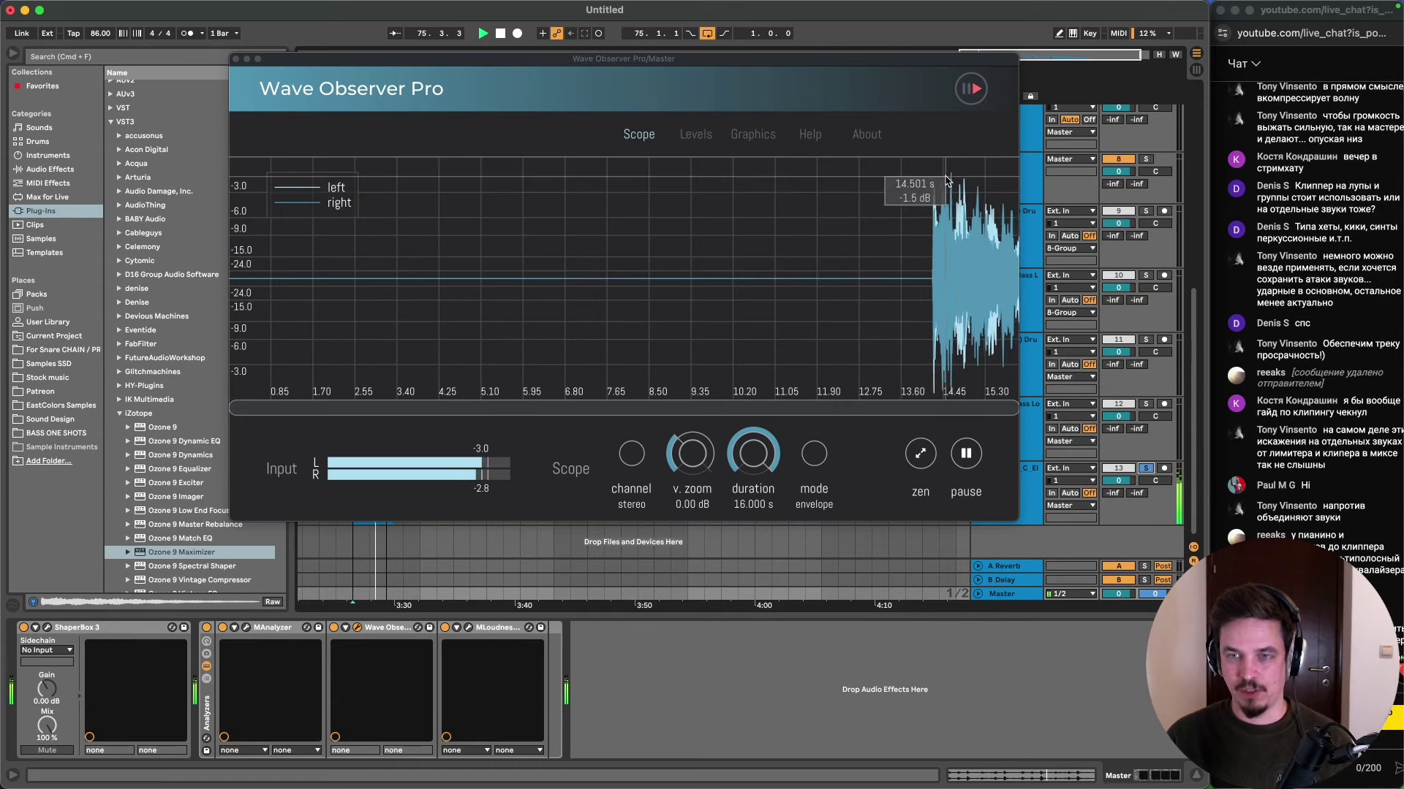
drag(804, 59, 679, 47)
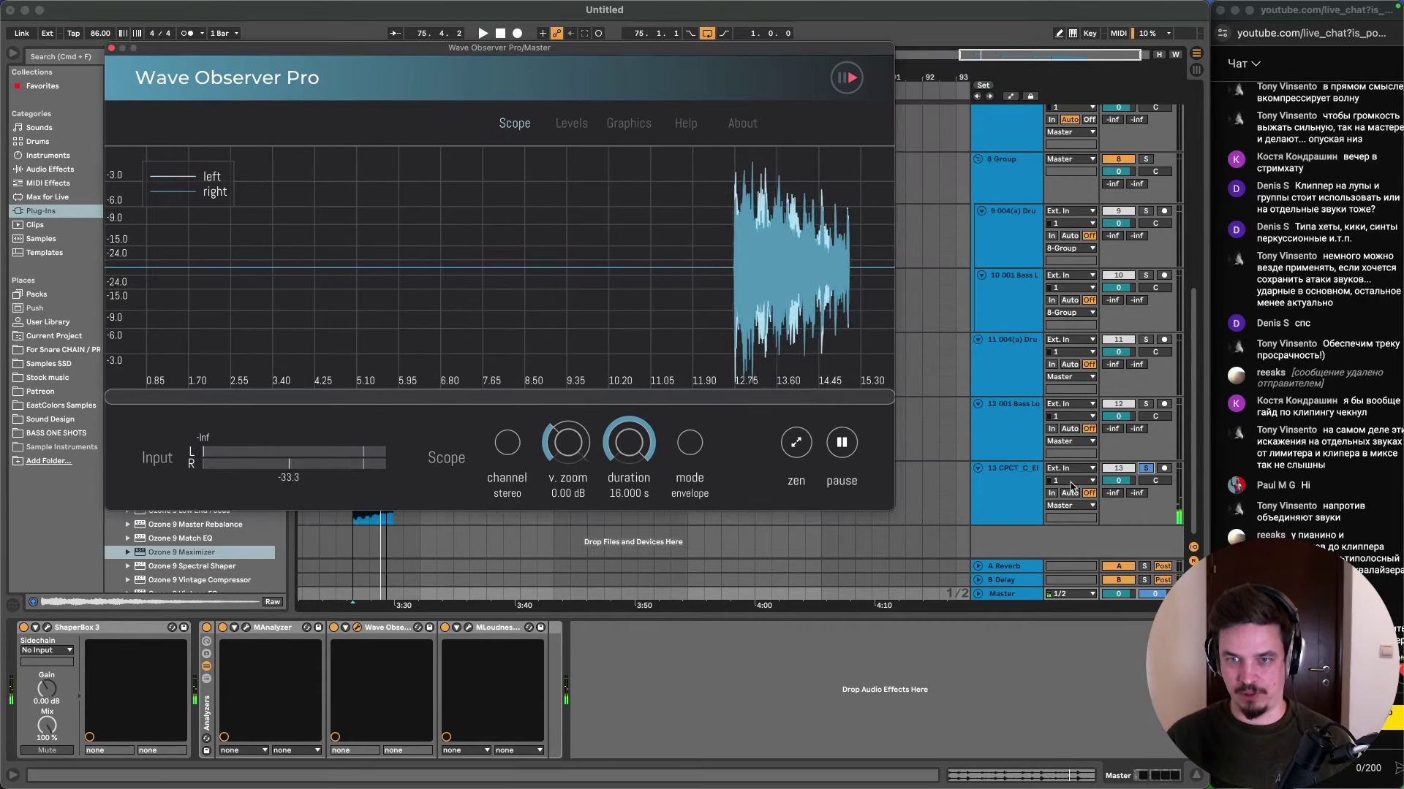
- Return the solo to break track 6, play it with StandardCLIP bypassed in the scope, and close Wave Observer Pro
click(1014, 502)
scroll(1001, 301, up, 2)
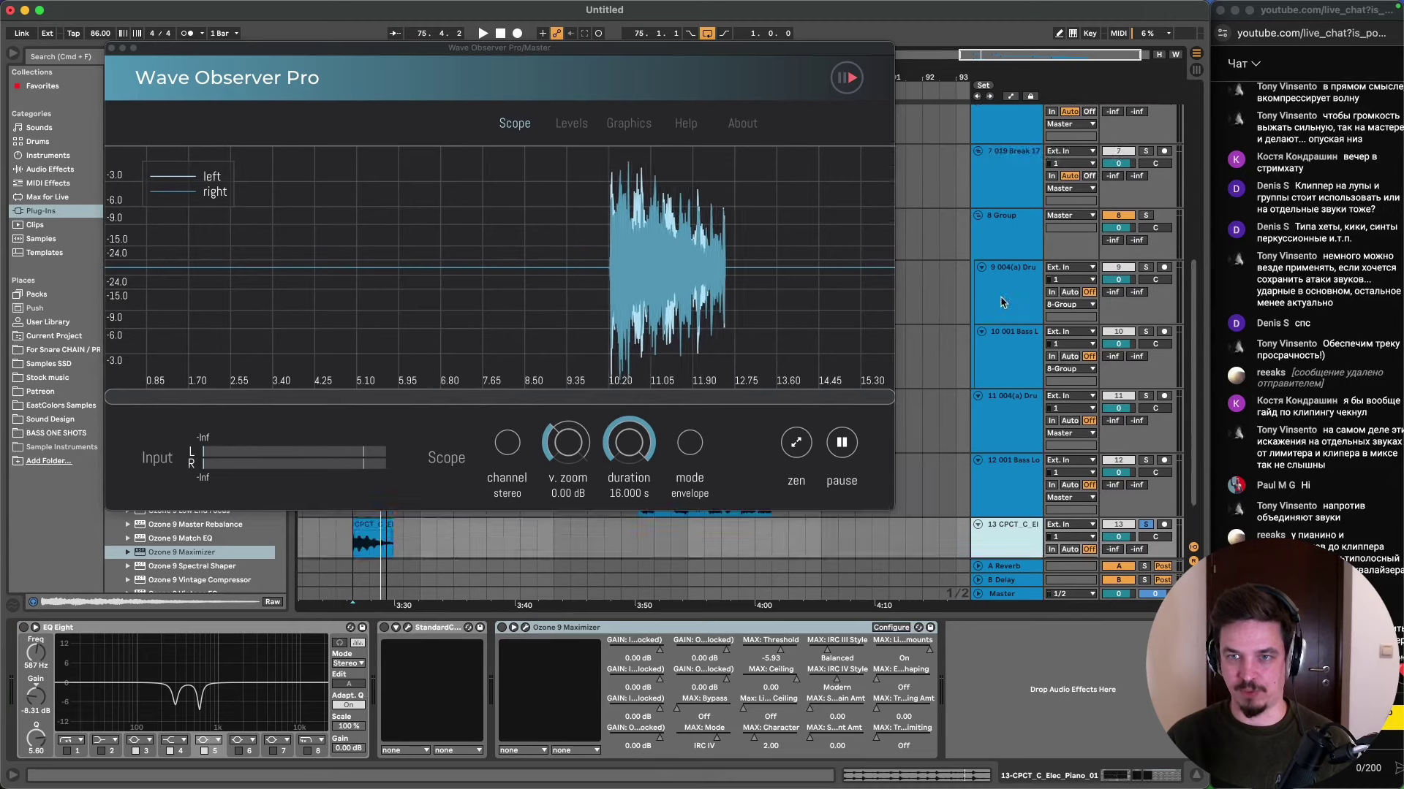
scroll(1001, 302, up, 4)
click(1003, 240)
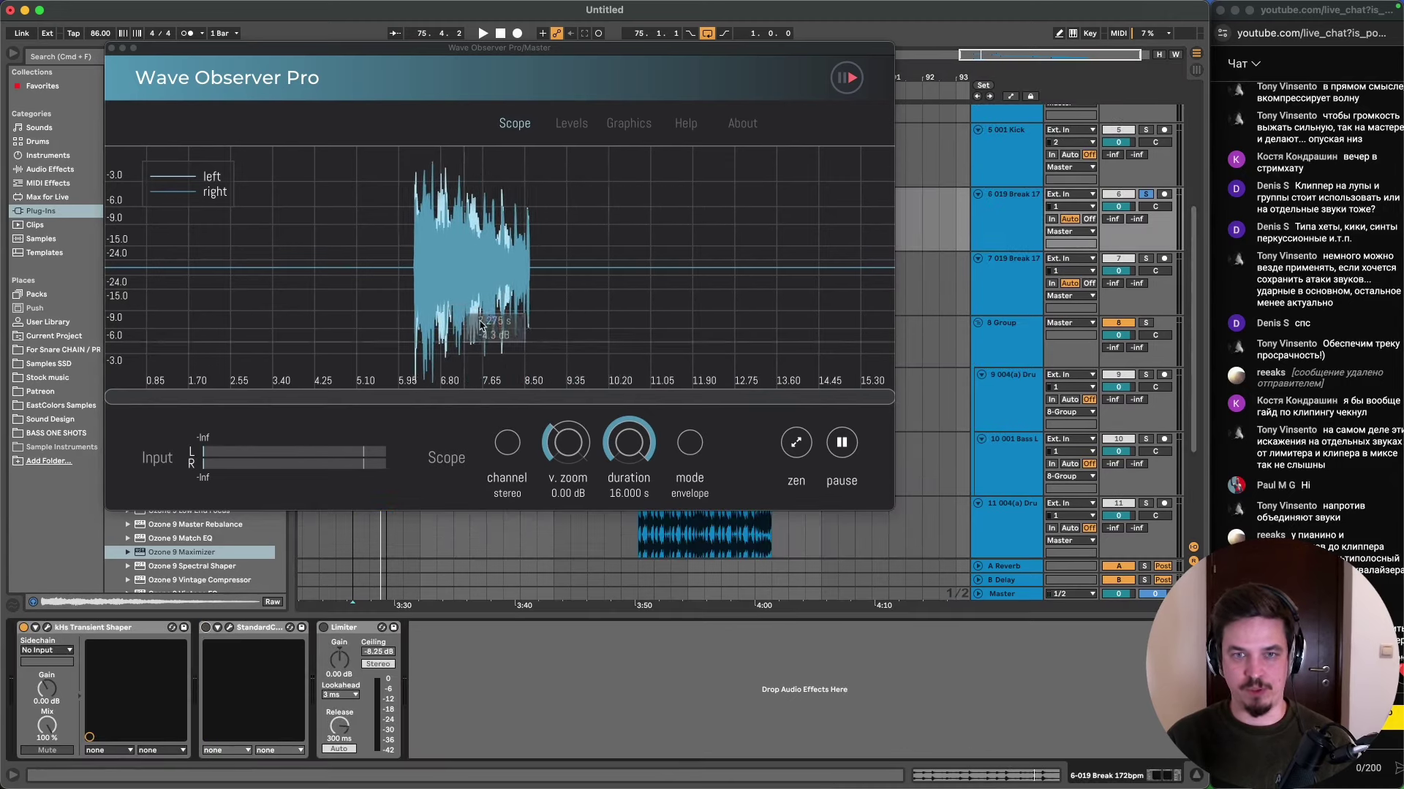
key(space)
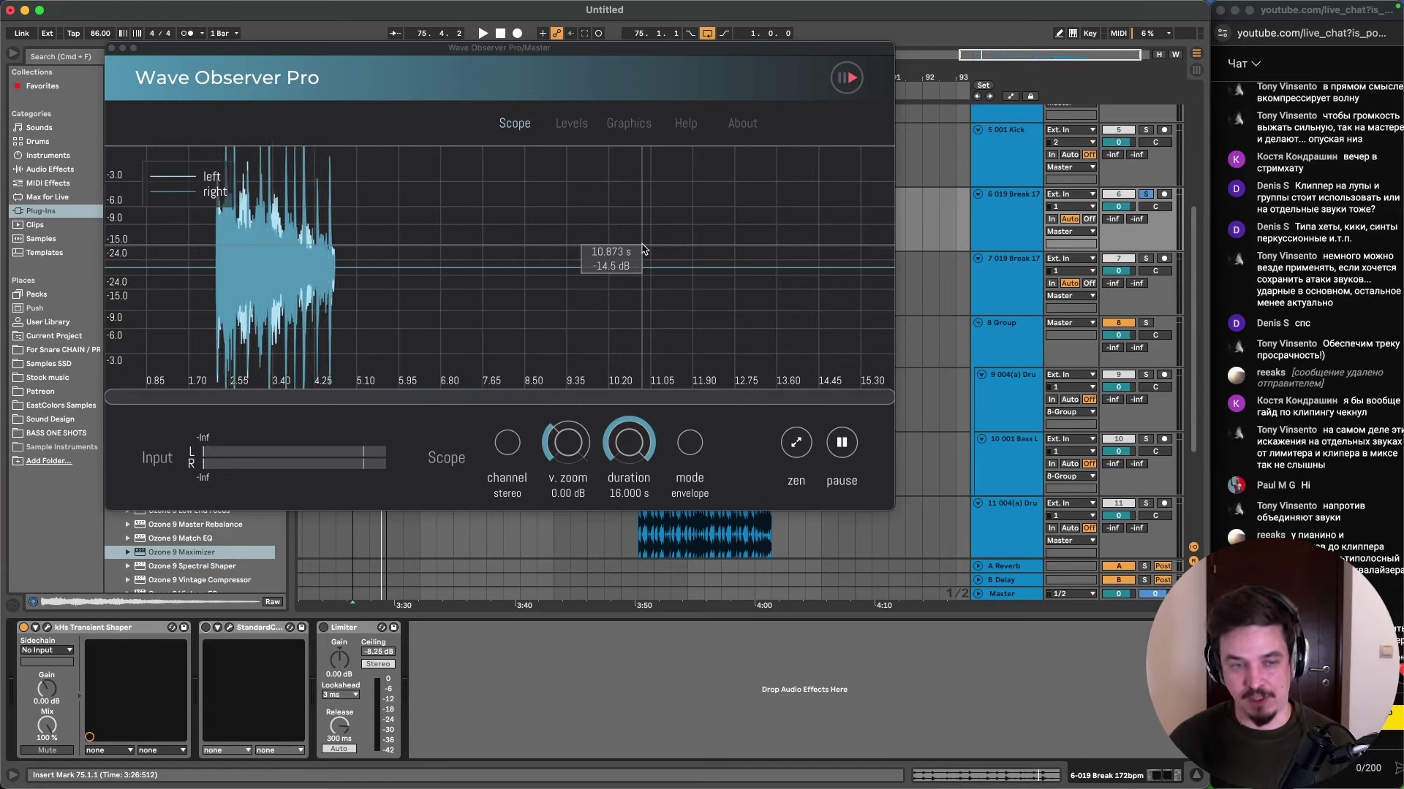
click(1013, 228)
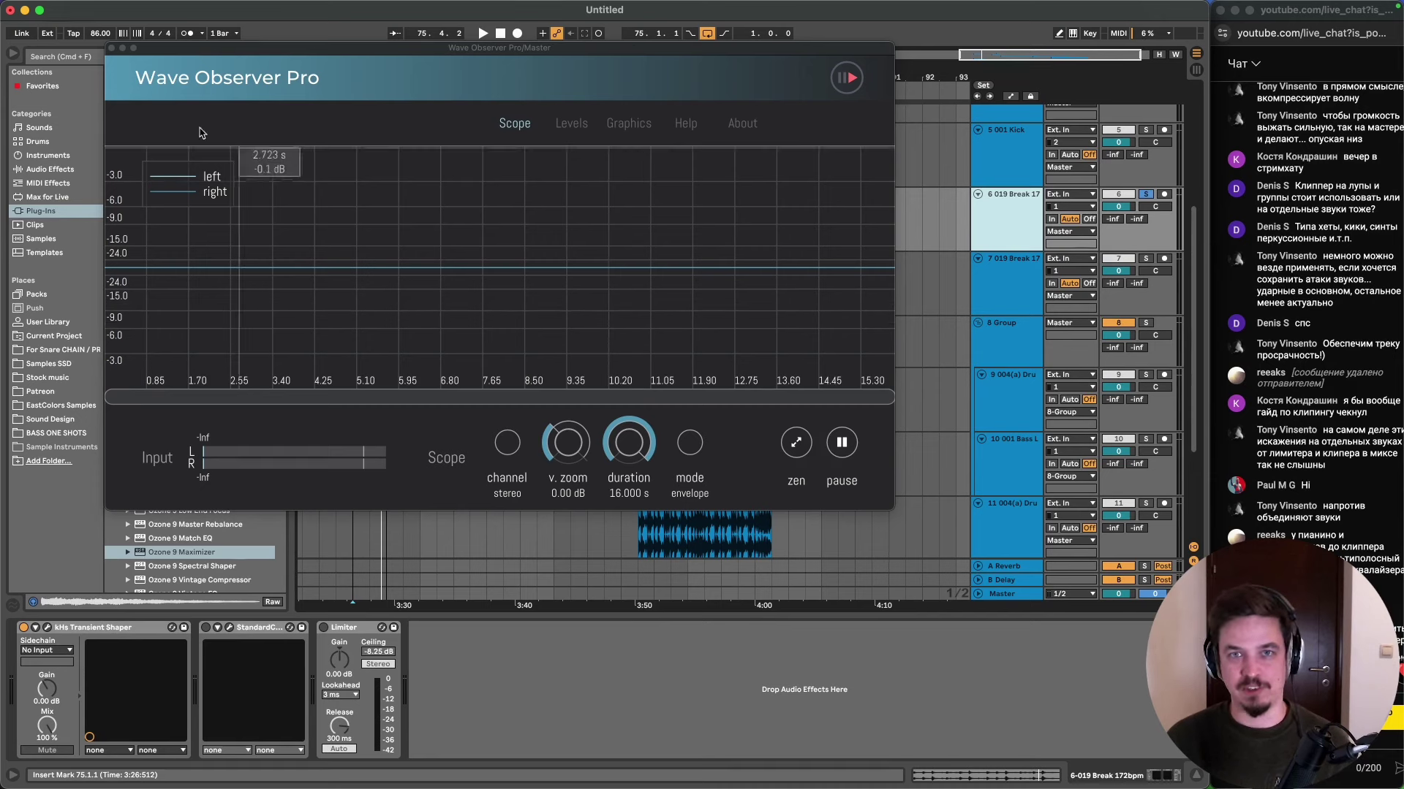
click(112, 49)
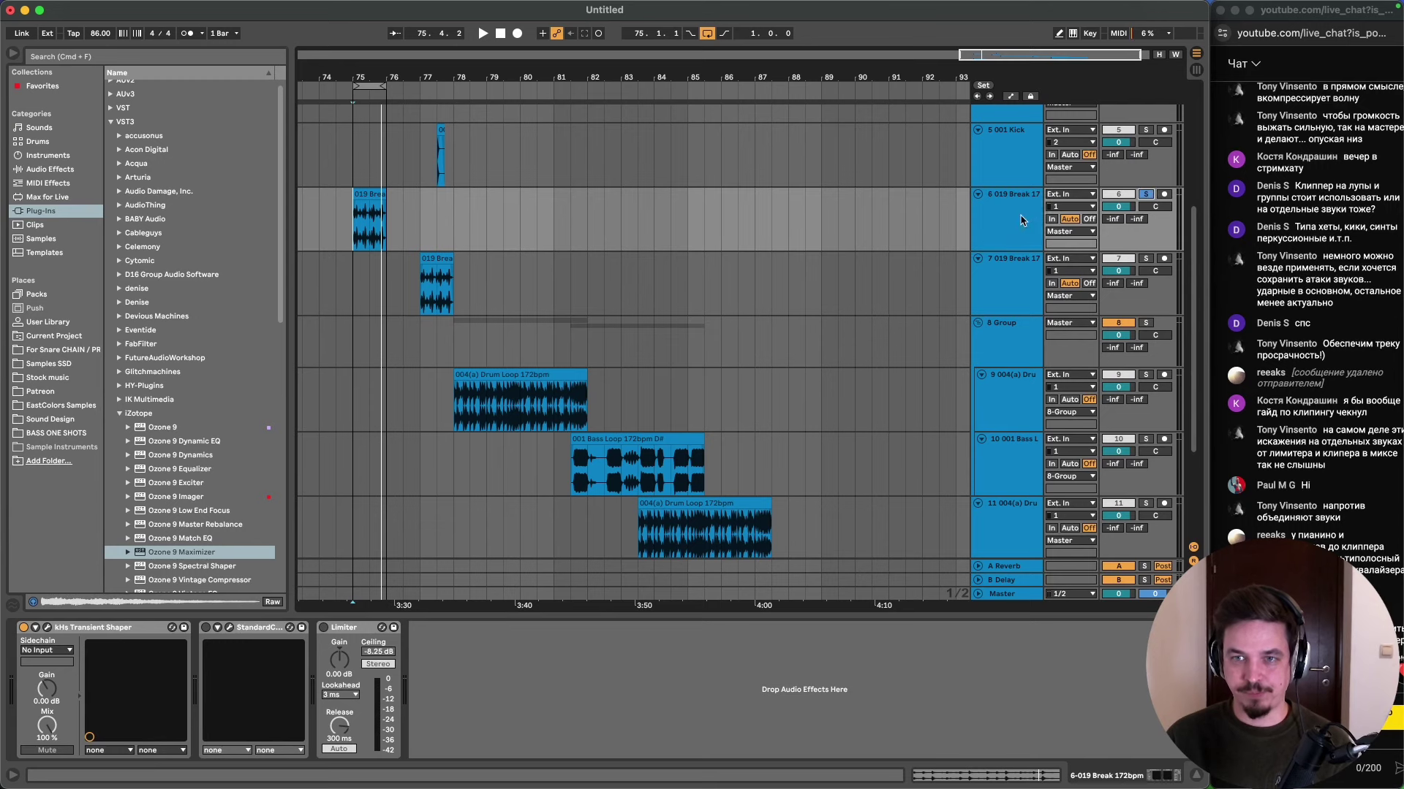
- Select the break clip on track 6, reopen Wave Observer Pro, play the unclipped break, and show the break track's devices
click(359, 192)
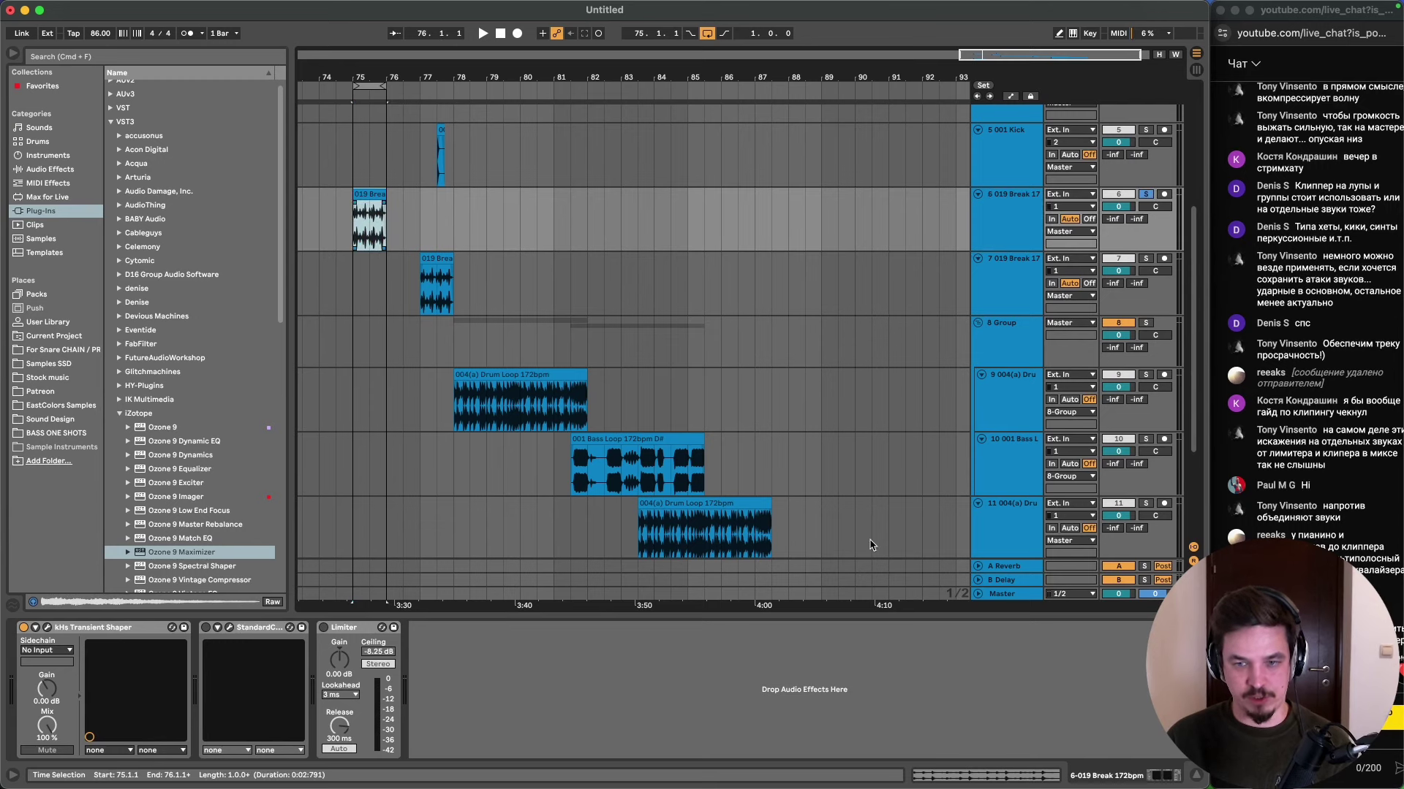
click(987, 594)
click(358, 628)
key(space)
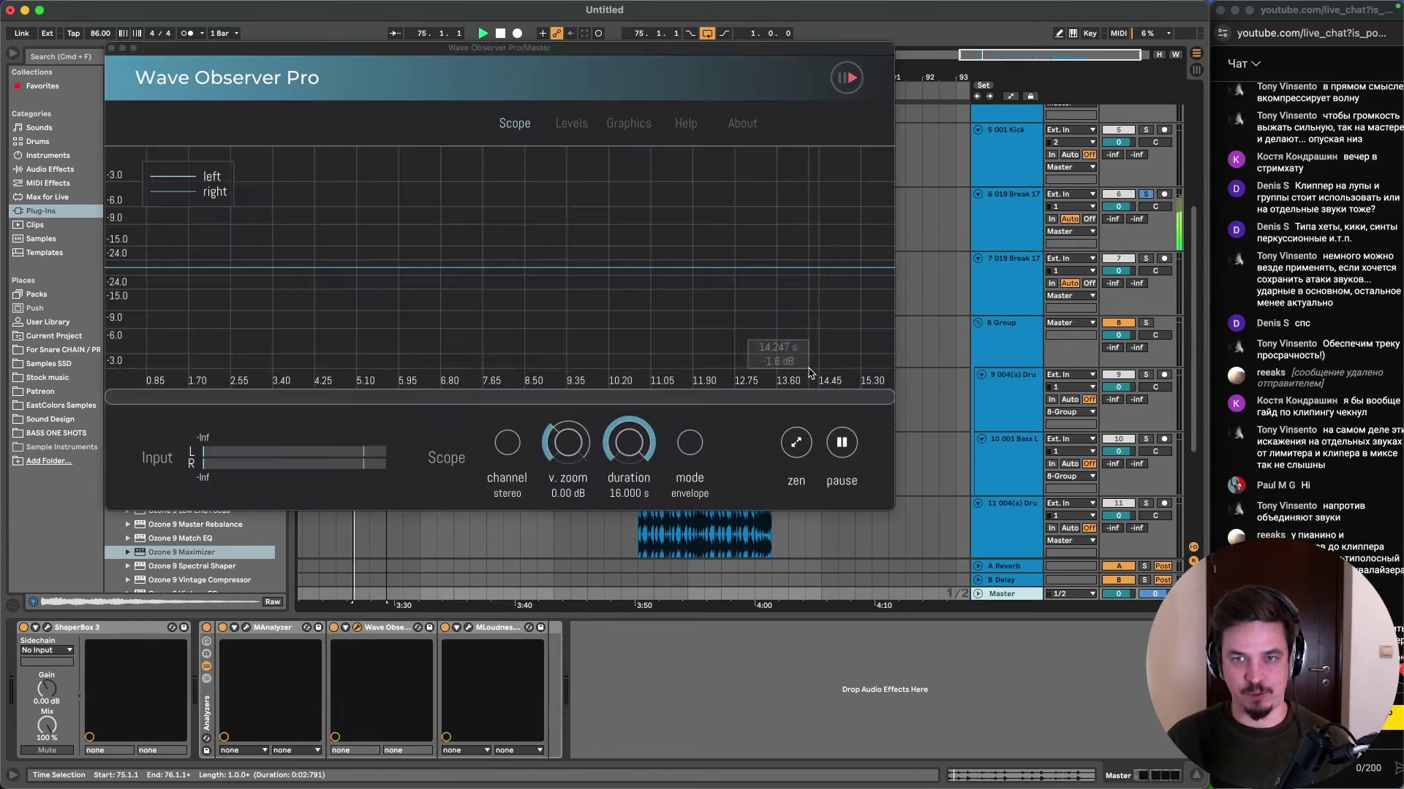
click(1012, 232)
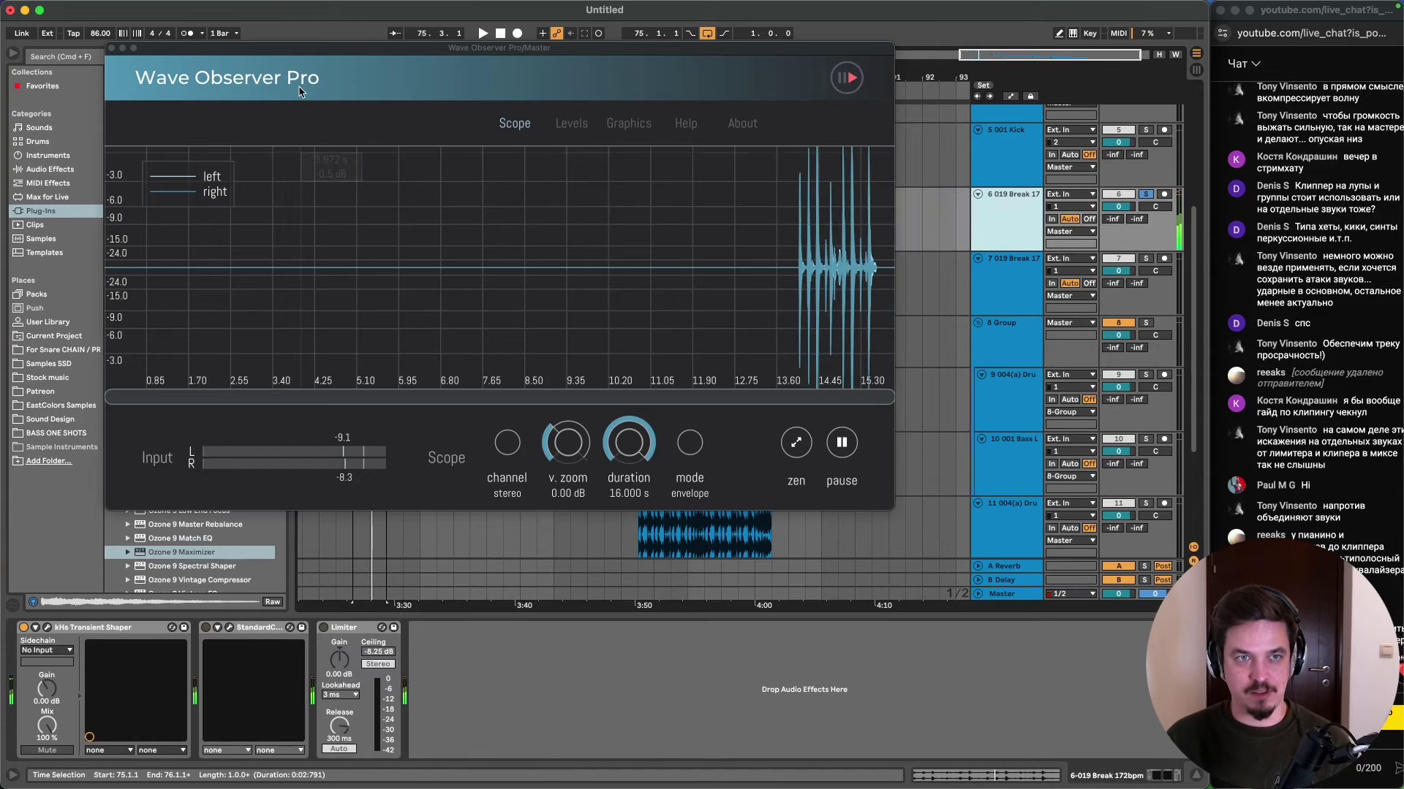
- Add a Glue Compressor after the Limiter on the break track and lower its threshold to -12.4 dB during playback
drag(308, 50, 454, 43)
click(50, 169)
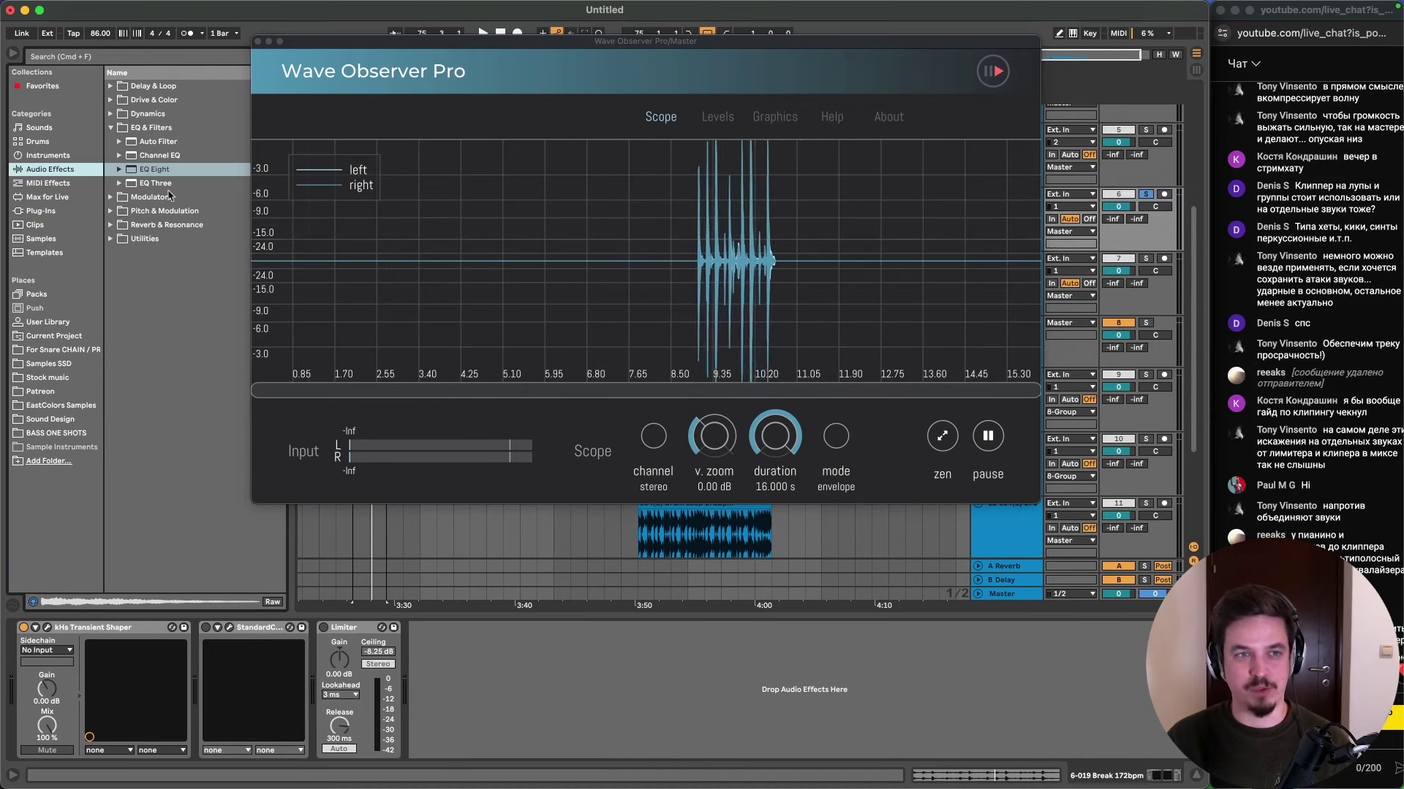
click(112, 114)
drag(162, 172, 351, 656)
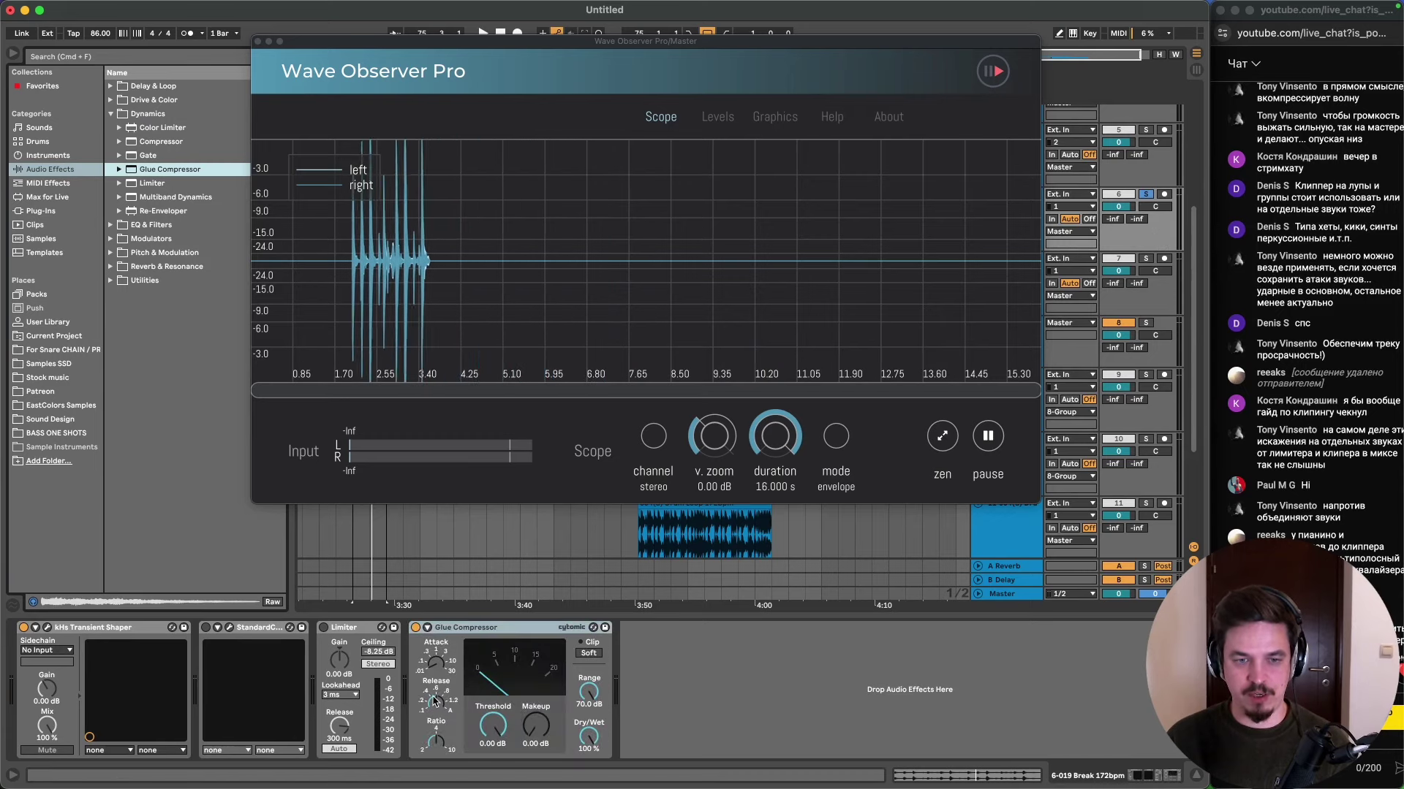
key(space)
drag(492, 725, 493, 760)
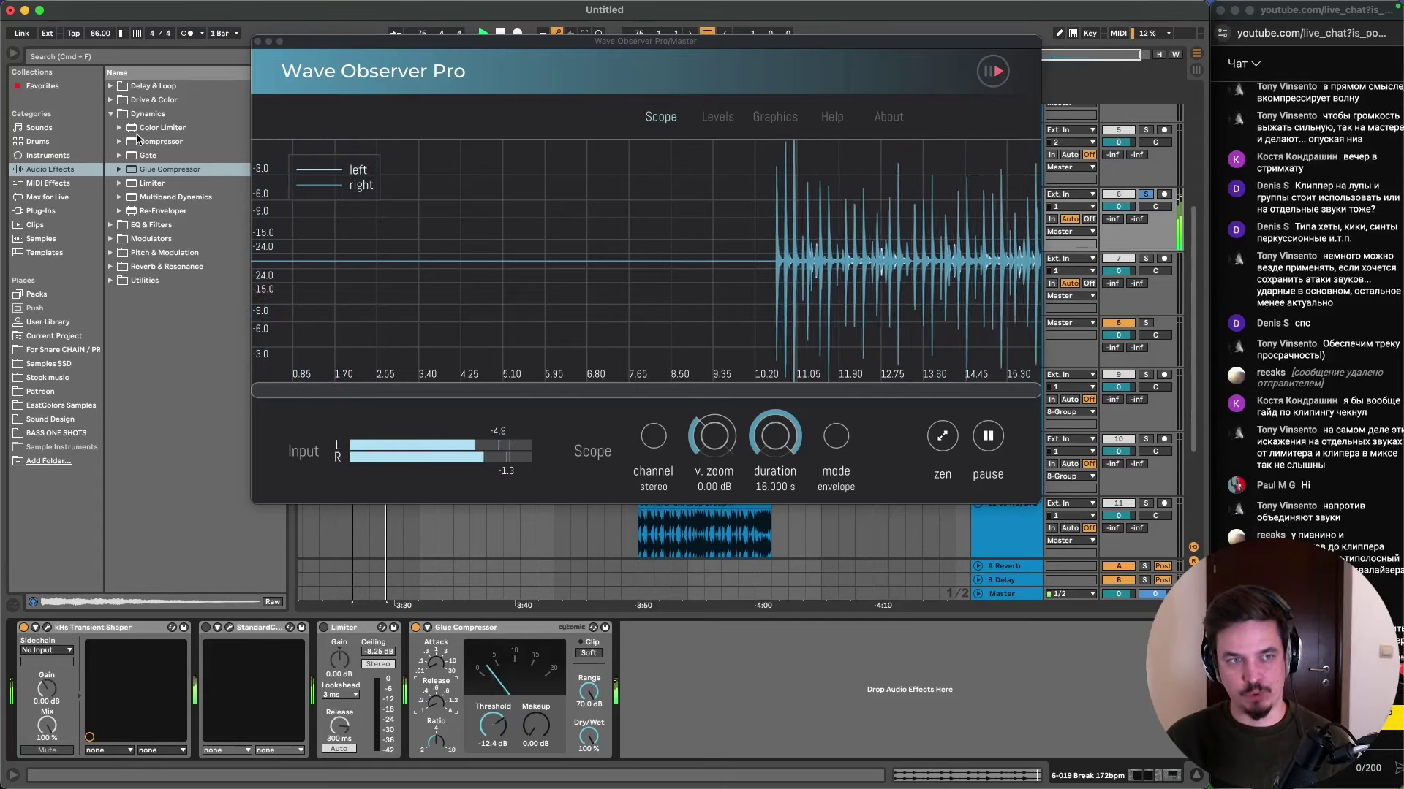
- Bypass the Glue Compressor and add a Compressor after it with 1.00 ms manual release, -17.9 dB threshold and 4.95 dB output
drag(155, 143, 601, 689)
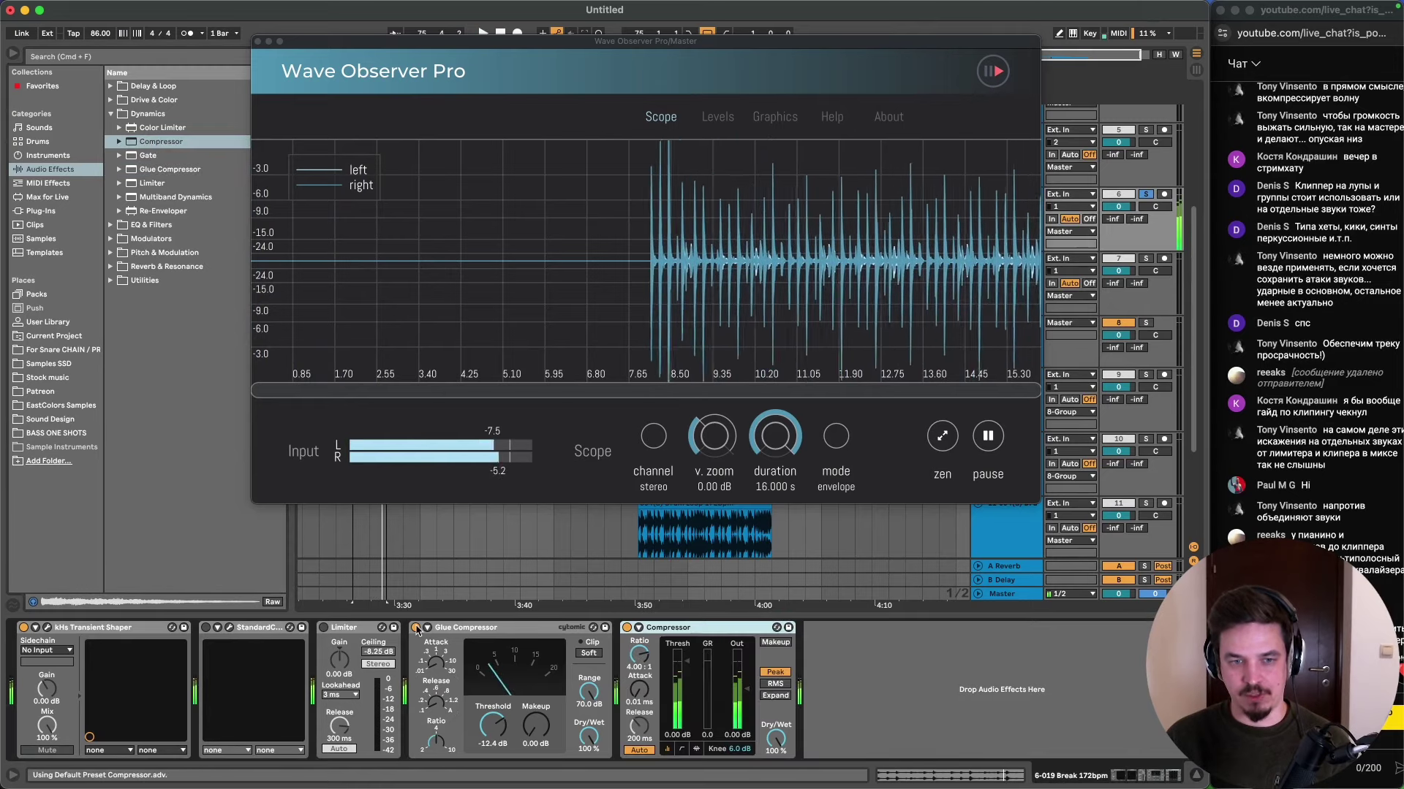
click(639, 750)
key(space)
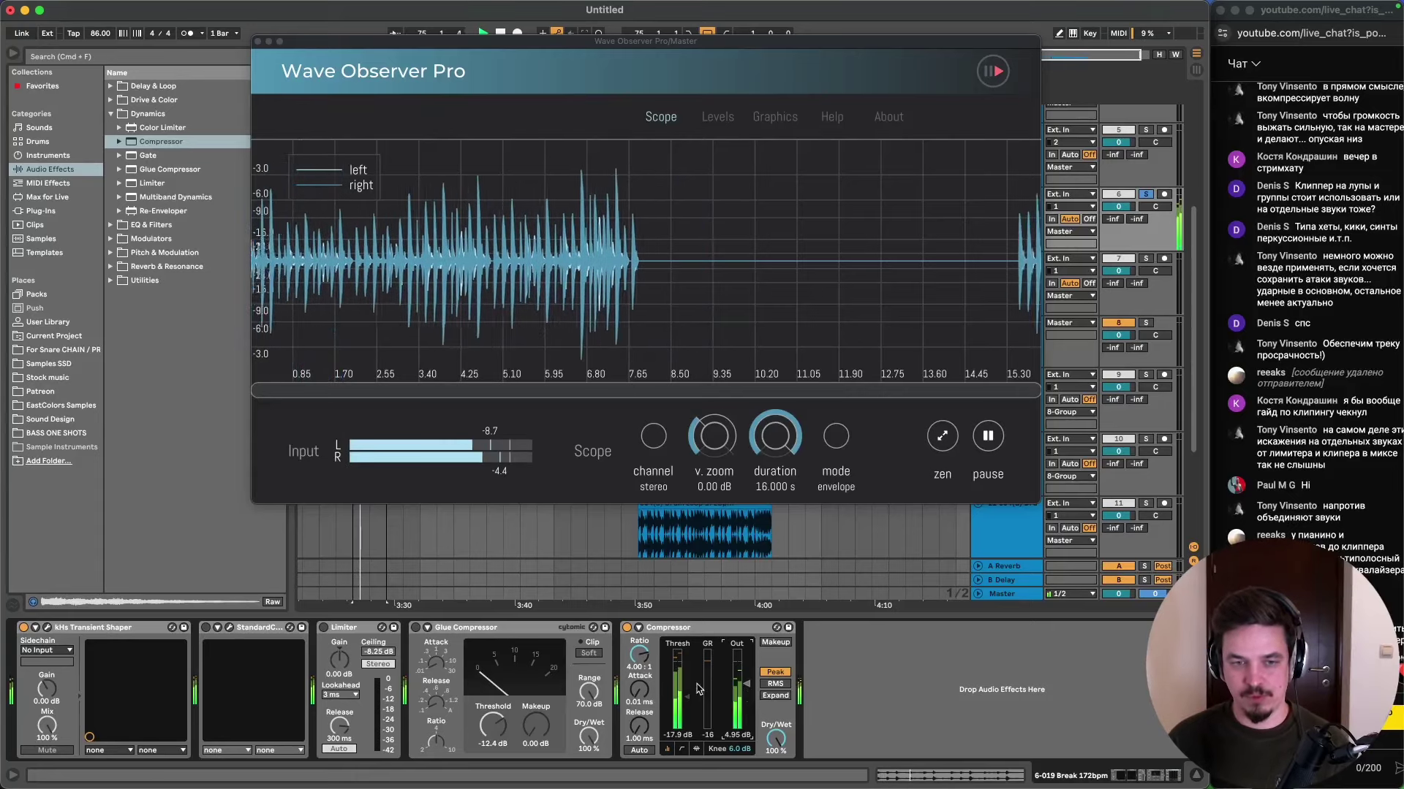
- Bypass the Compressor and enable StandardCLIP during playback to compare compression with clipping on the break
click(626, 627)
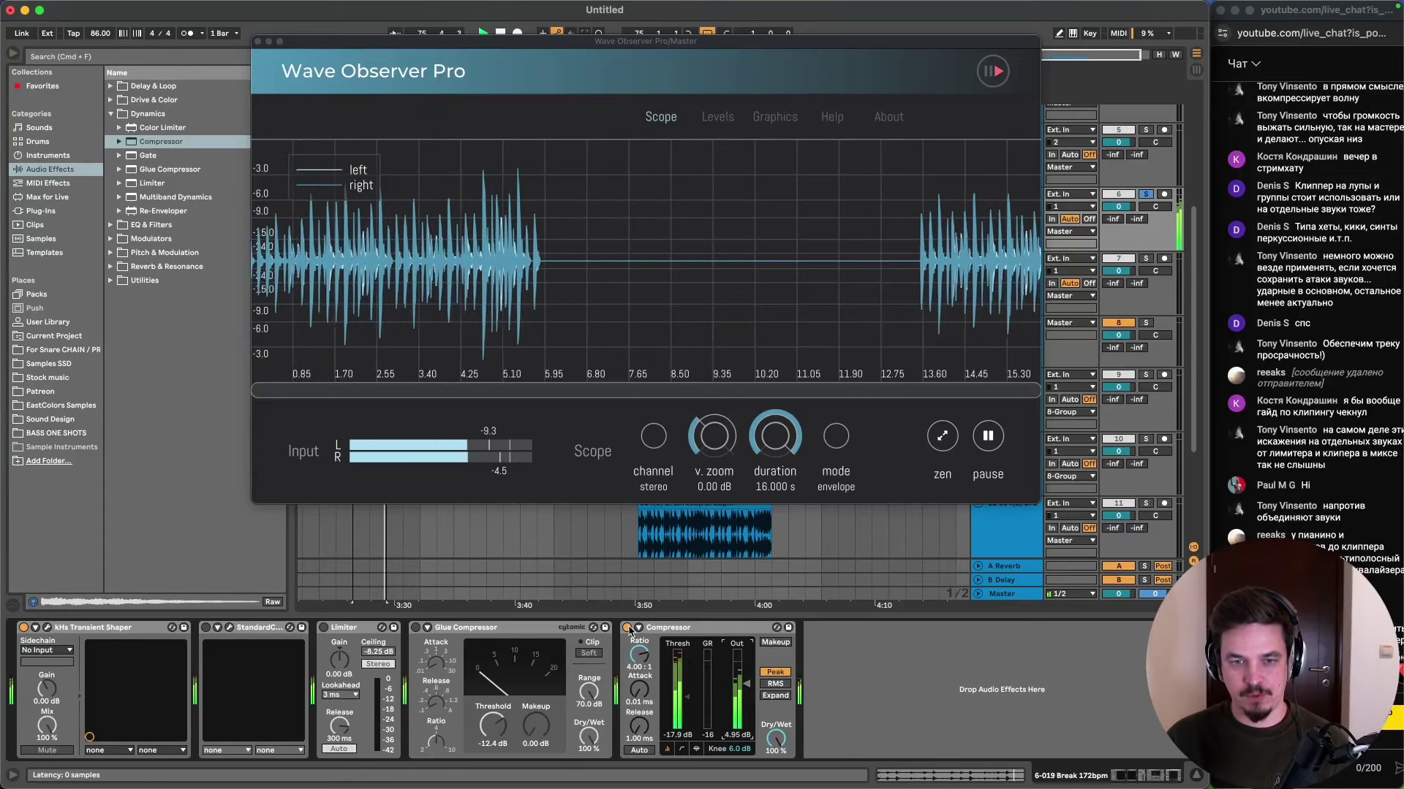
click(206, 629)
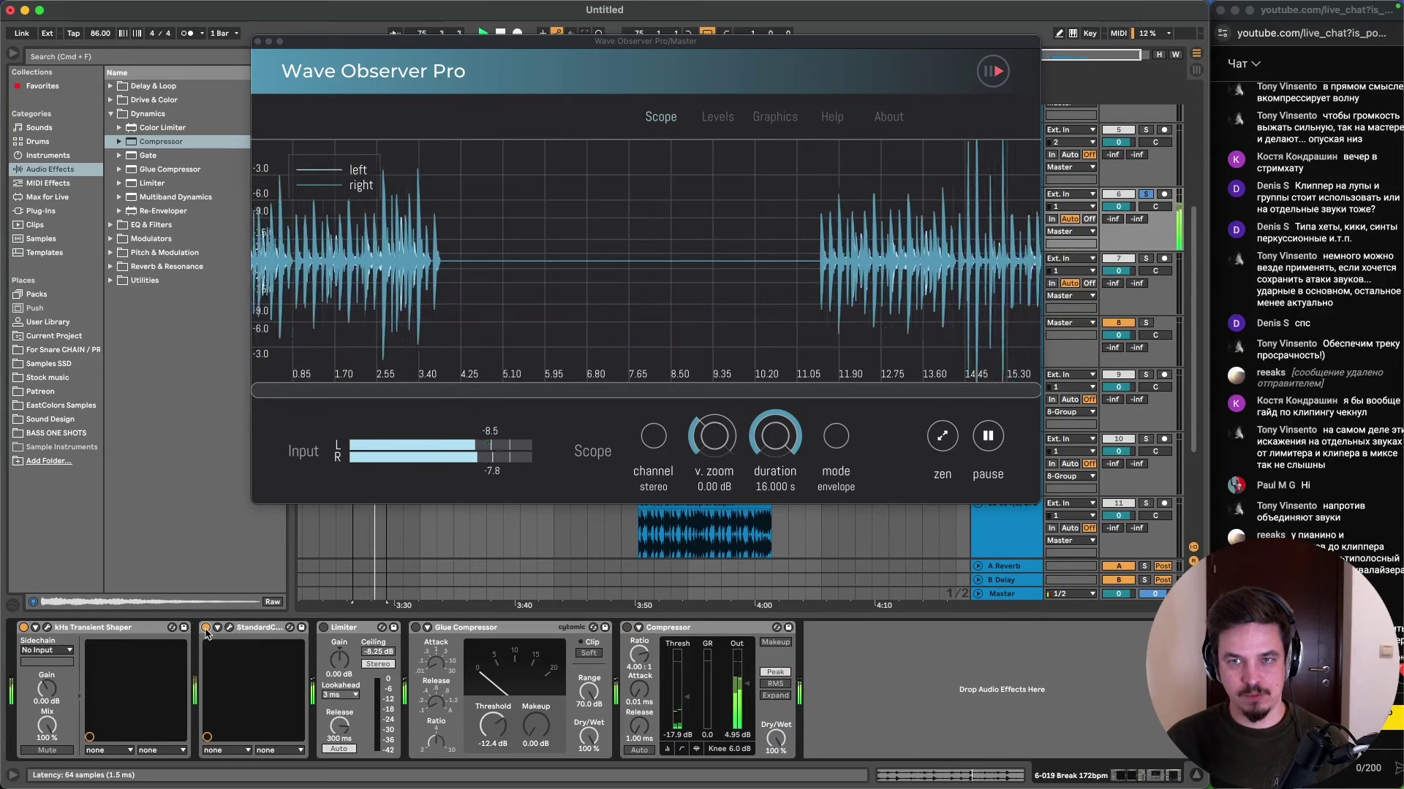
- Bypass StandardCLIP on the break track, briefly switch the Compressor on and off for comparison, and stop playback
click(206, 629)
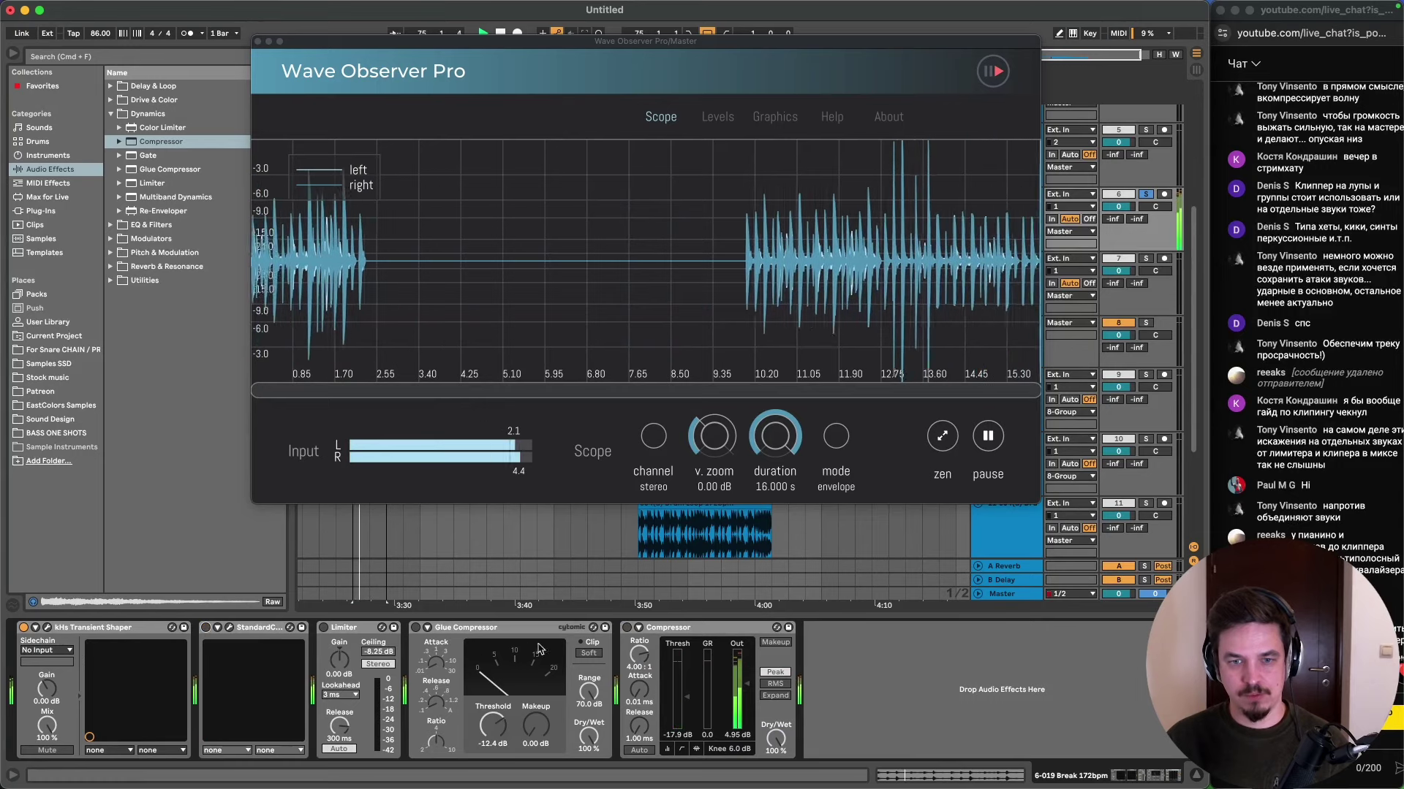
click(627, 627)
click(627, 627)
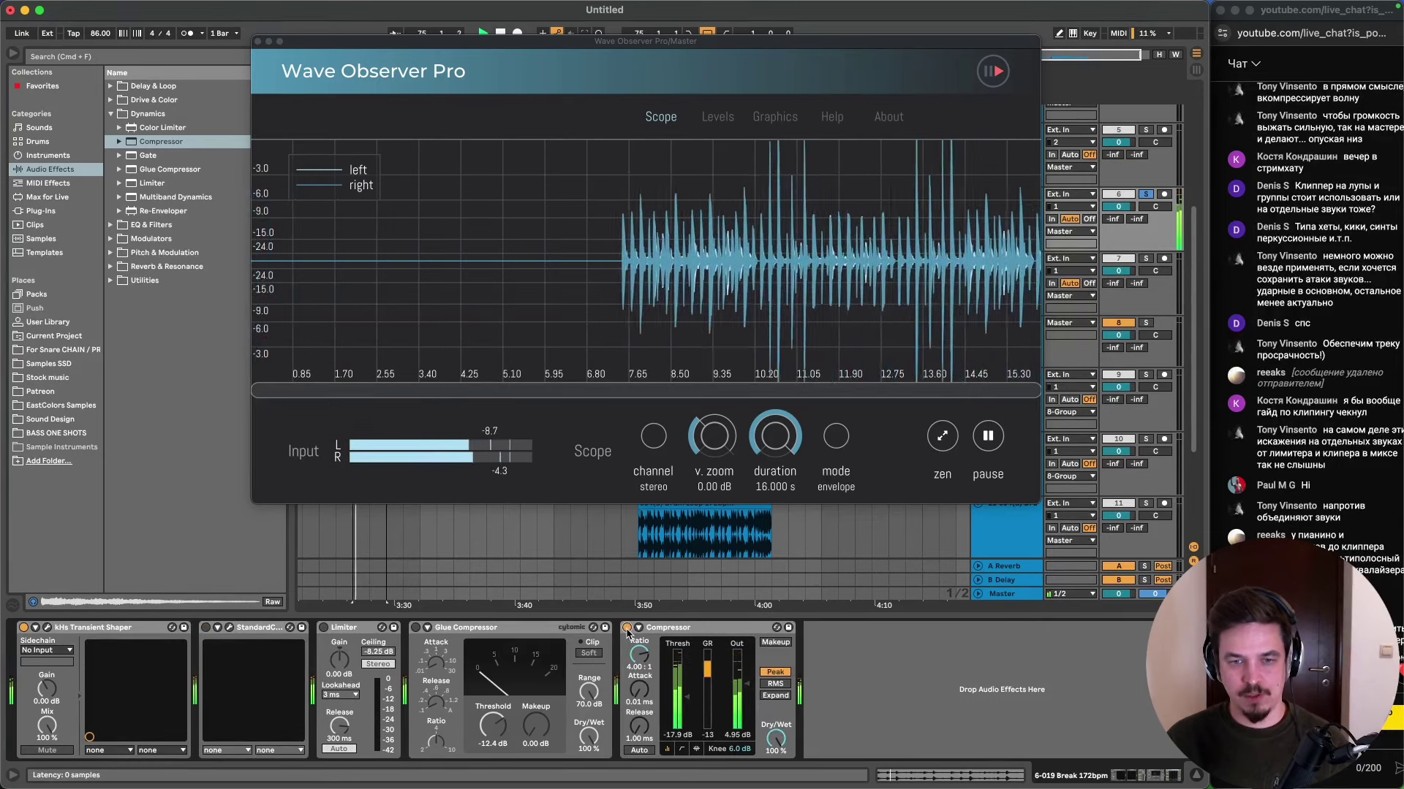
key(space)
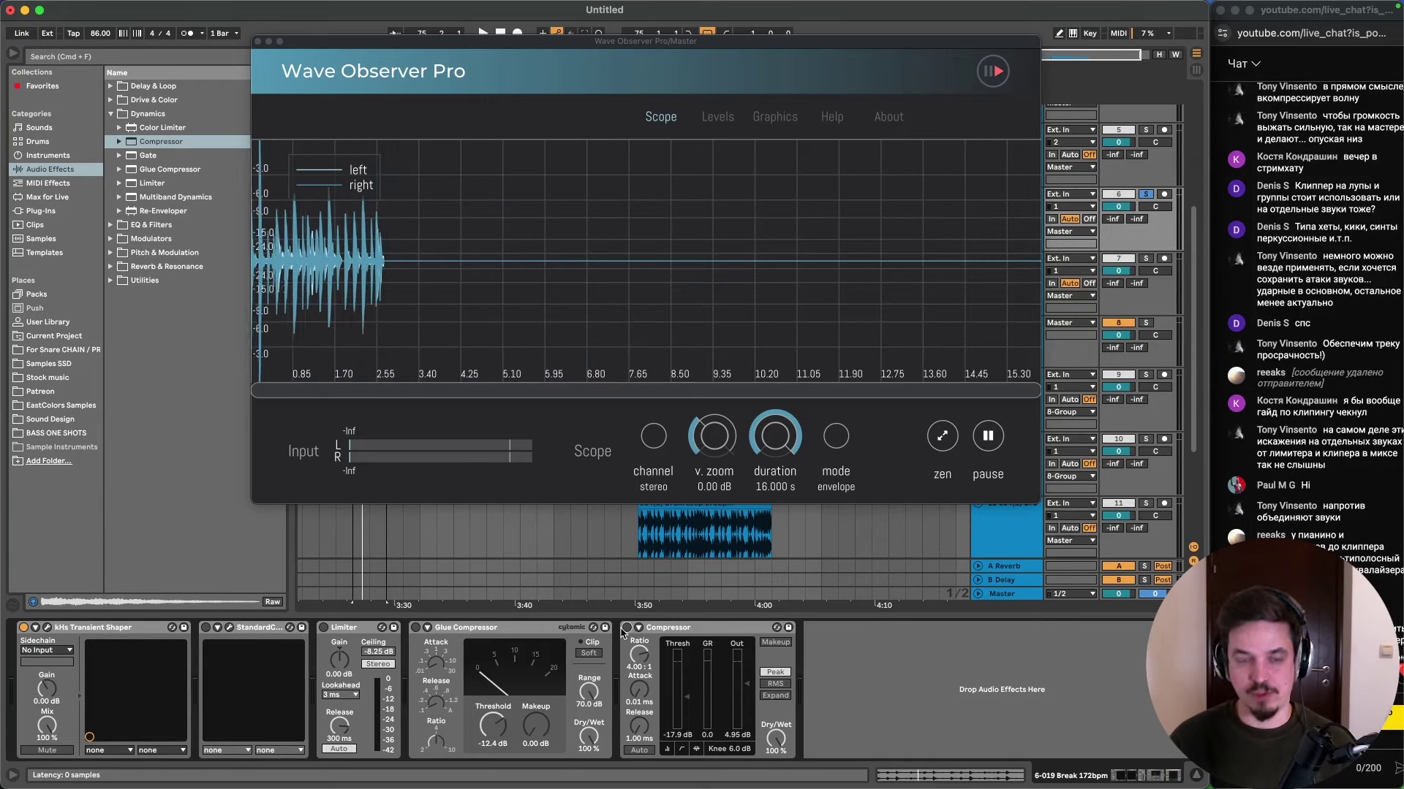
- Close Wave Observer Pro, lower the Master volume to -23.4 dB, and play the break
click(257, 42)
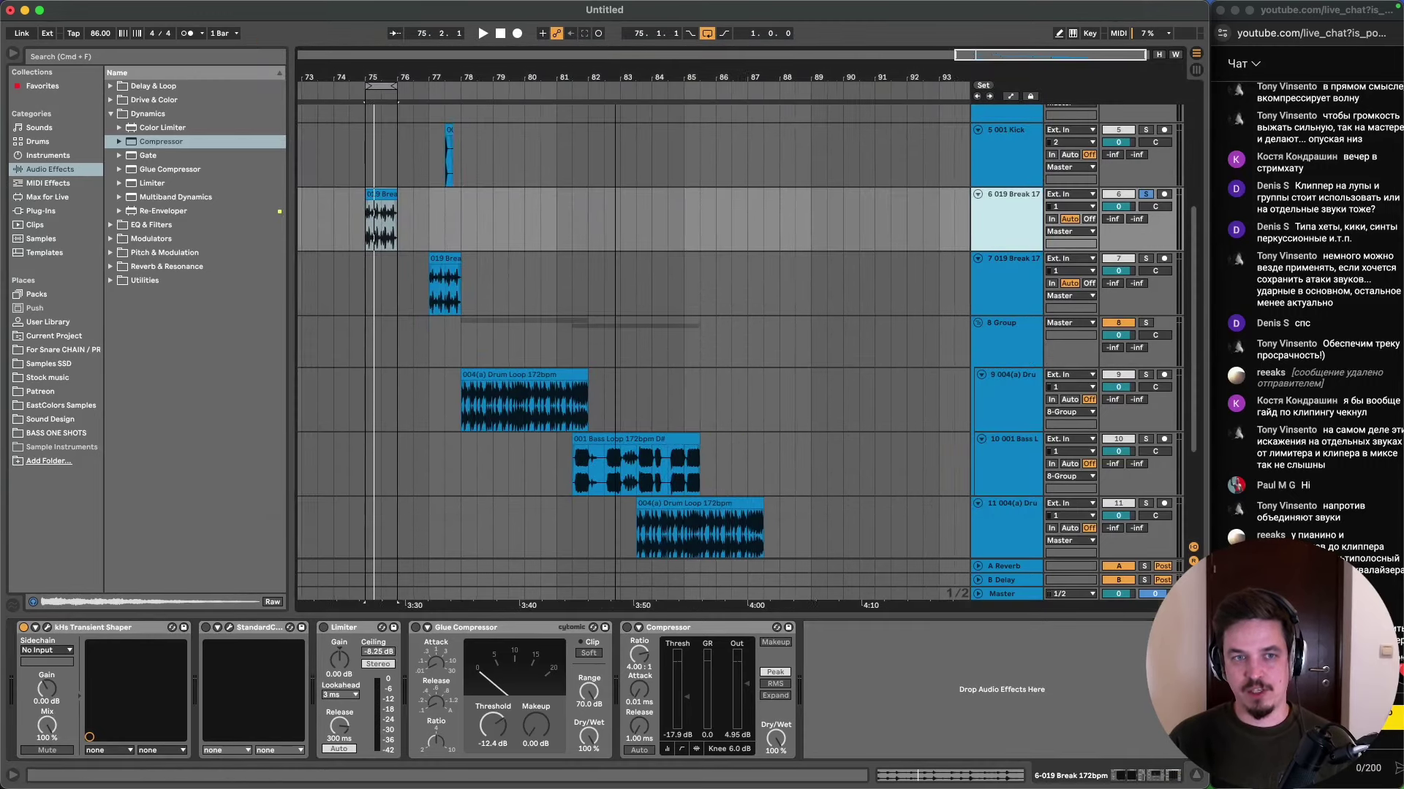
drag(674, 91, 675, 77)
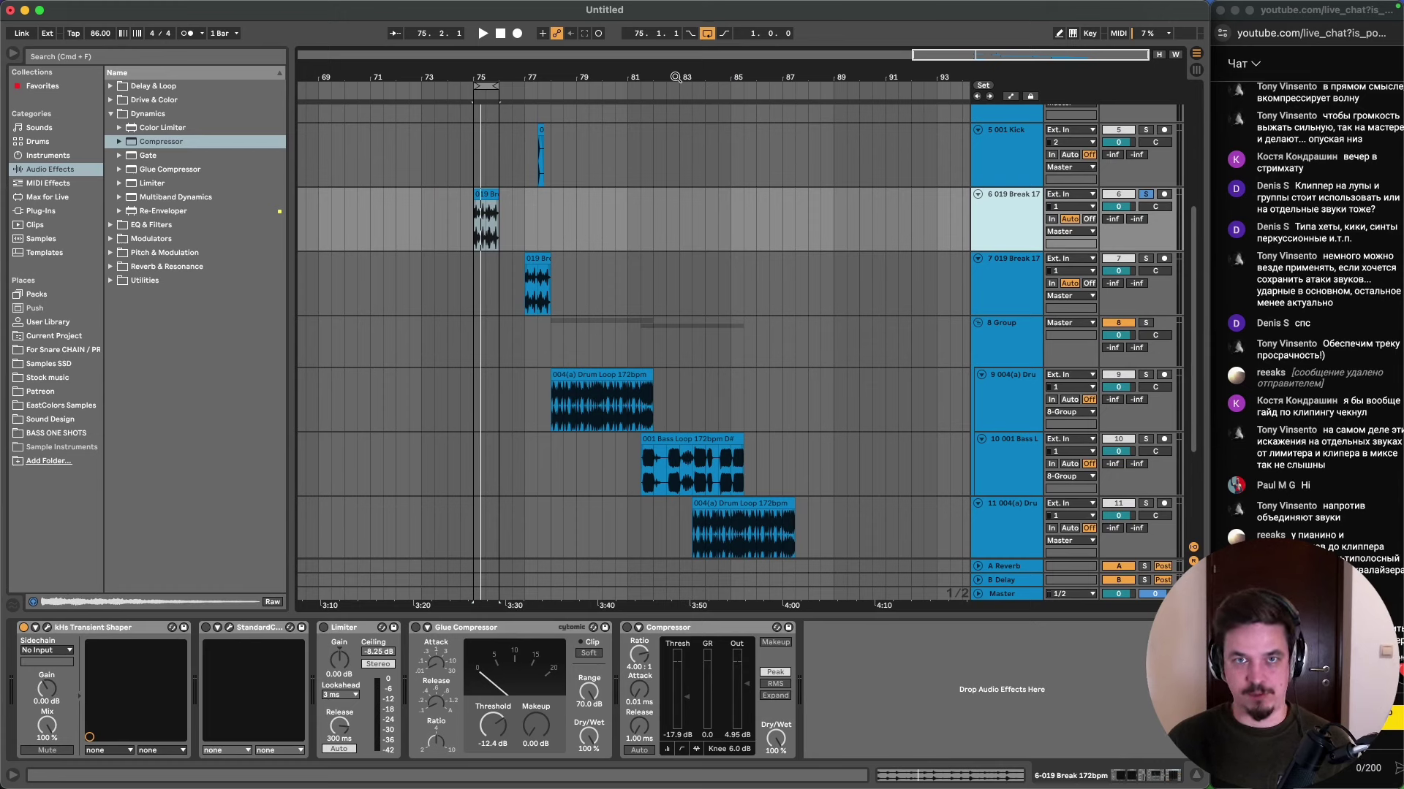
drag(1124, 594, 1124, 629)
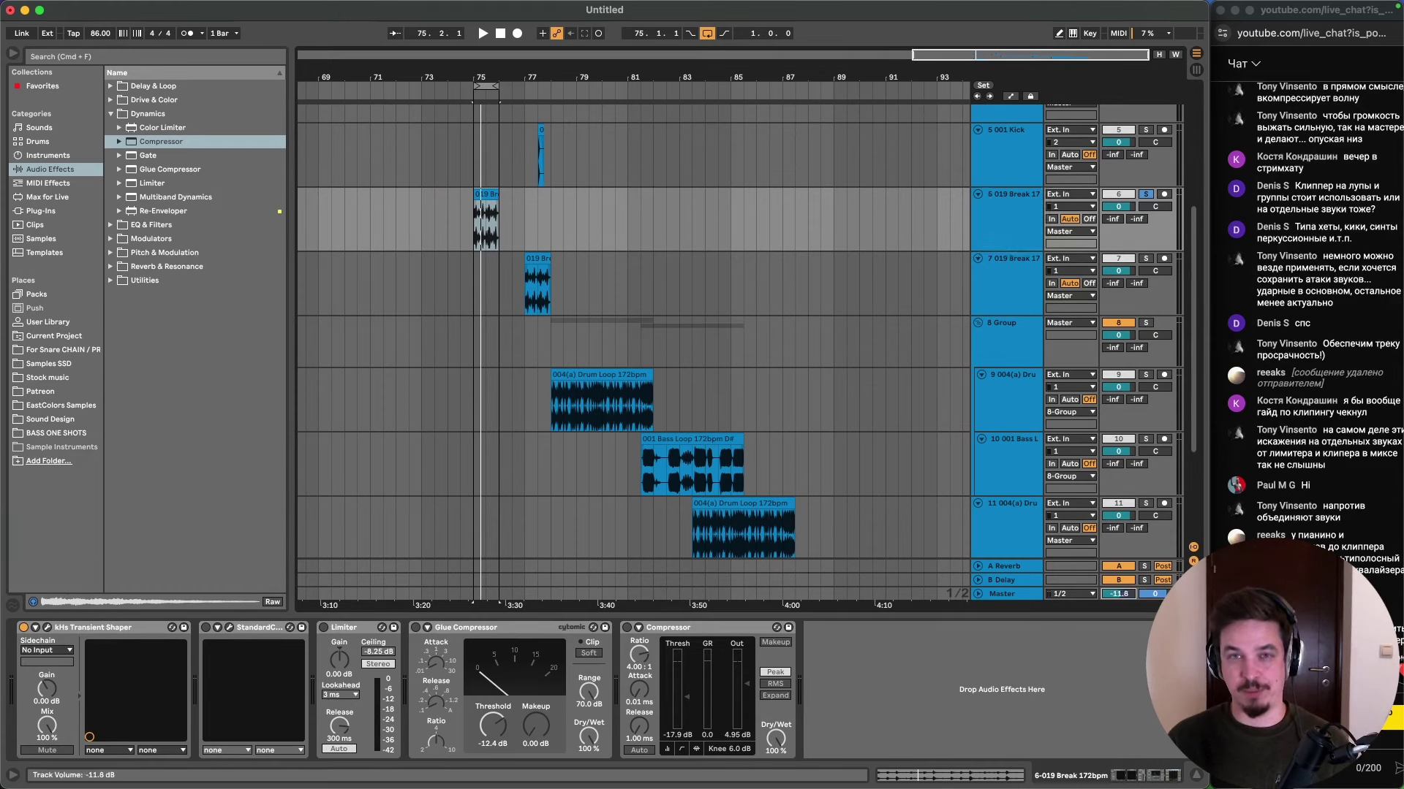
key(space)
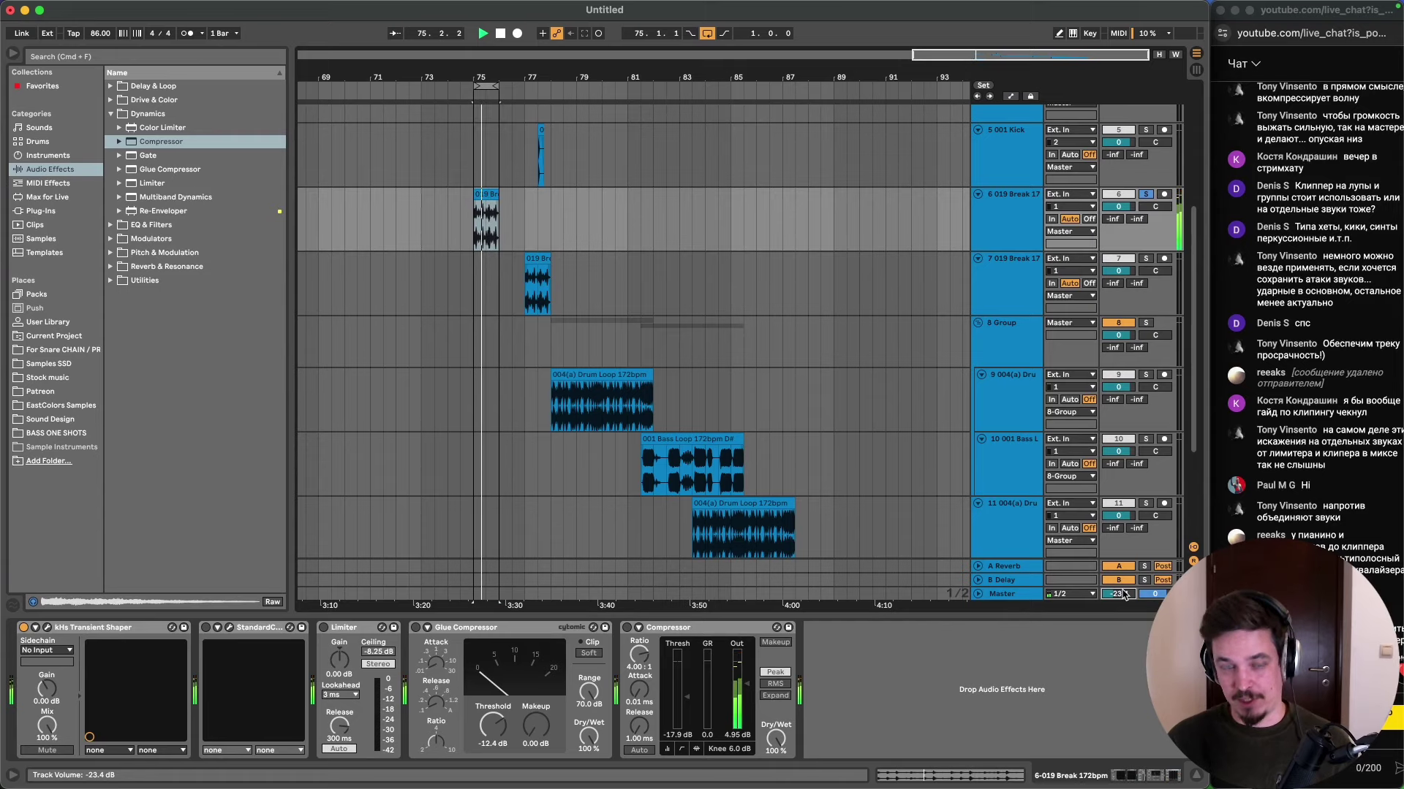
- Open StandardCLIP on the break track, set its clip level to -2.20 dB, and enable the device during playback
click(229, 628)
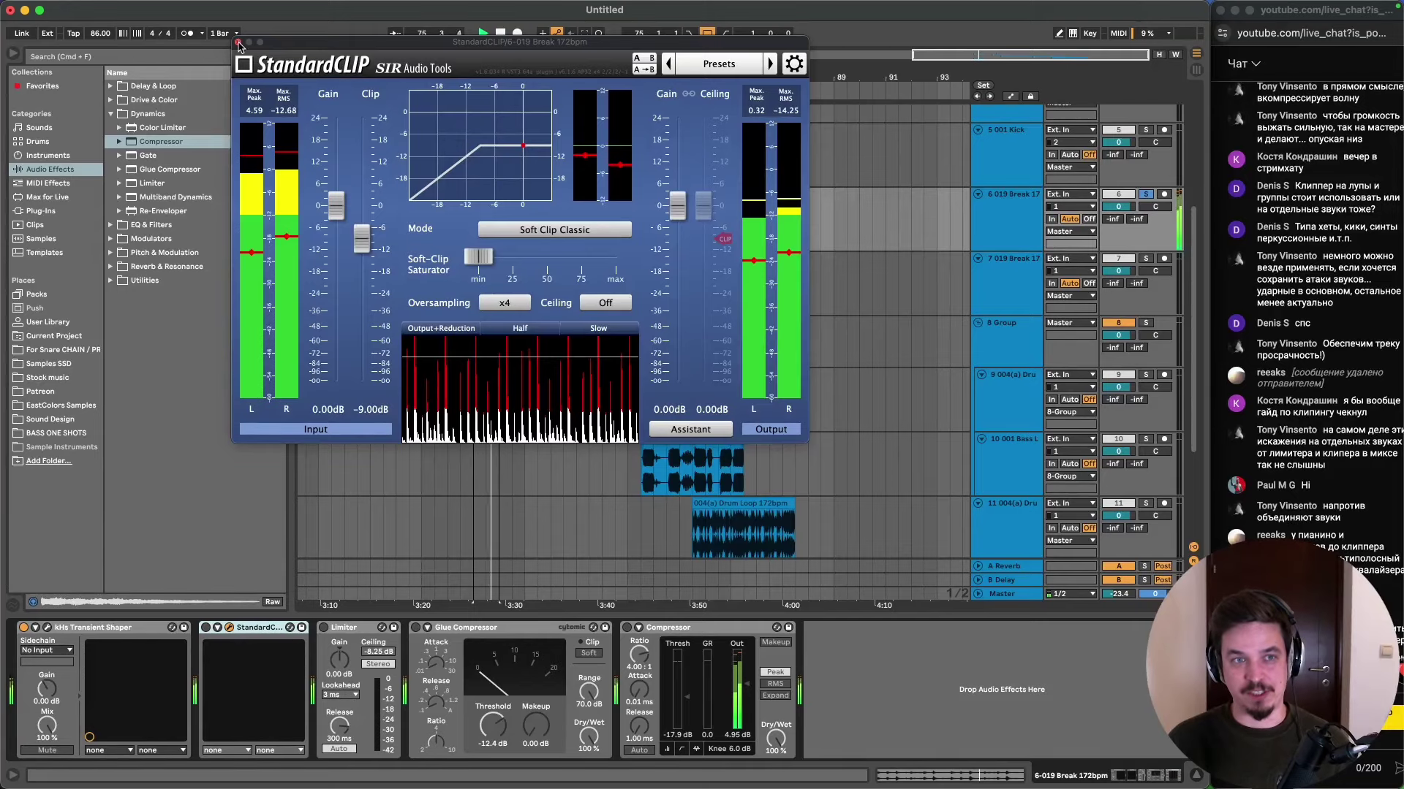
drag(310, 50, 418, 178)
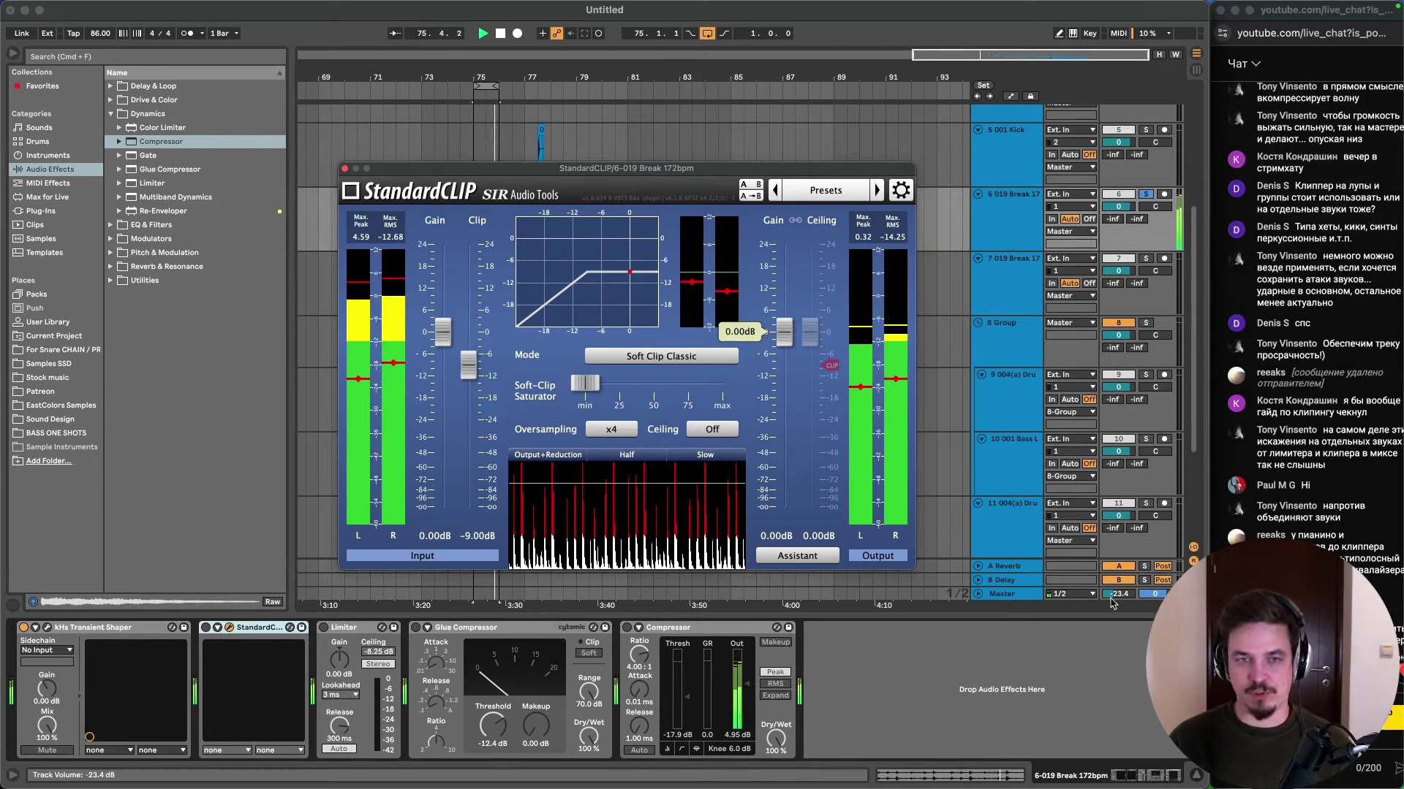
mouse_move(506, 388)
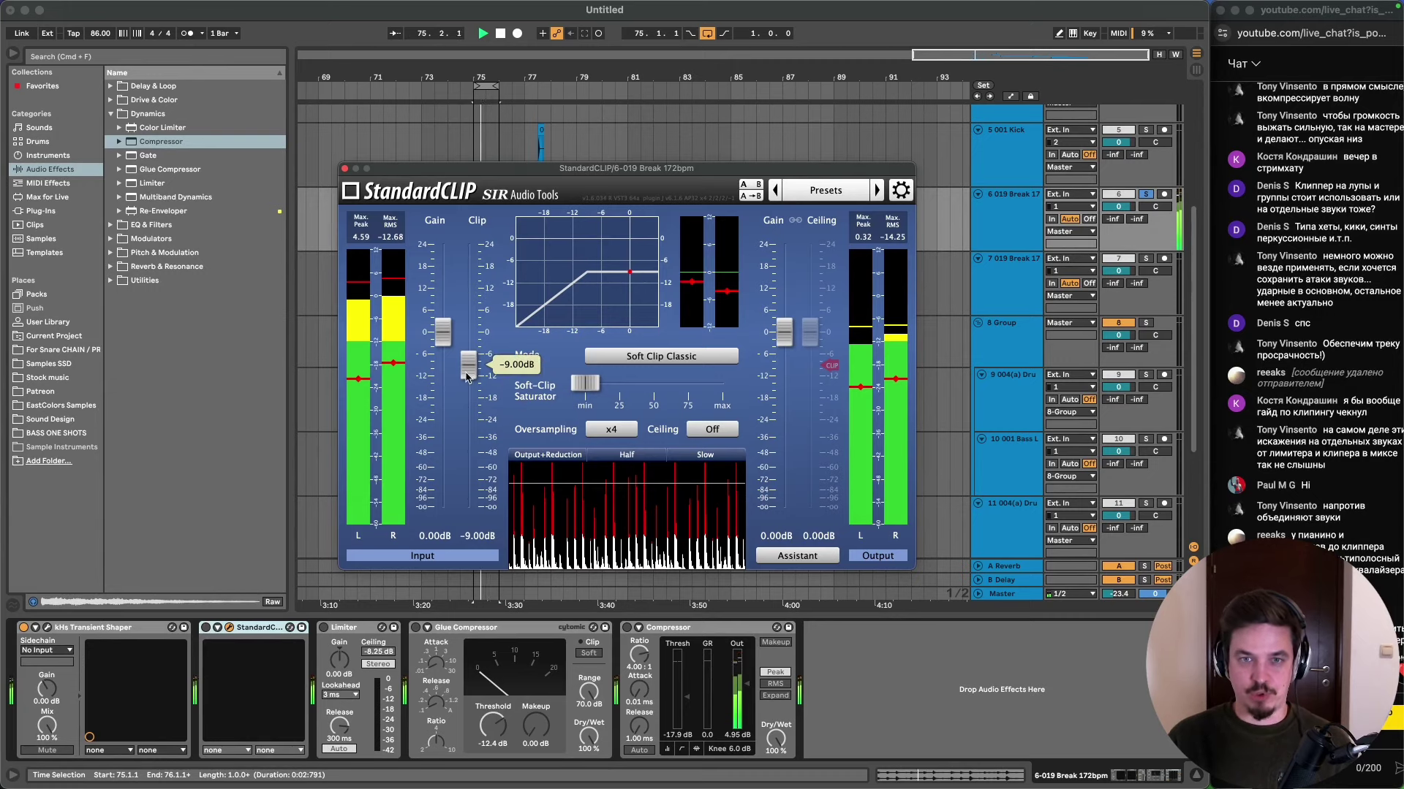
mouse_move(466, 376)
mouse_down()
mouse_move(469, 352)
mouse_move(472, 387)
mouse_move(474, 353)
mouse_up()
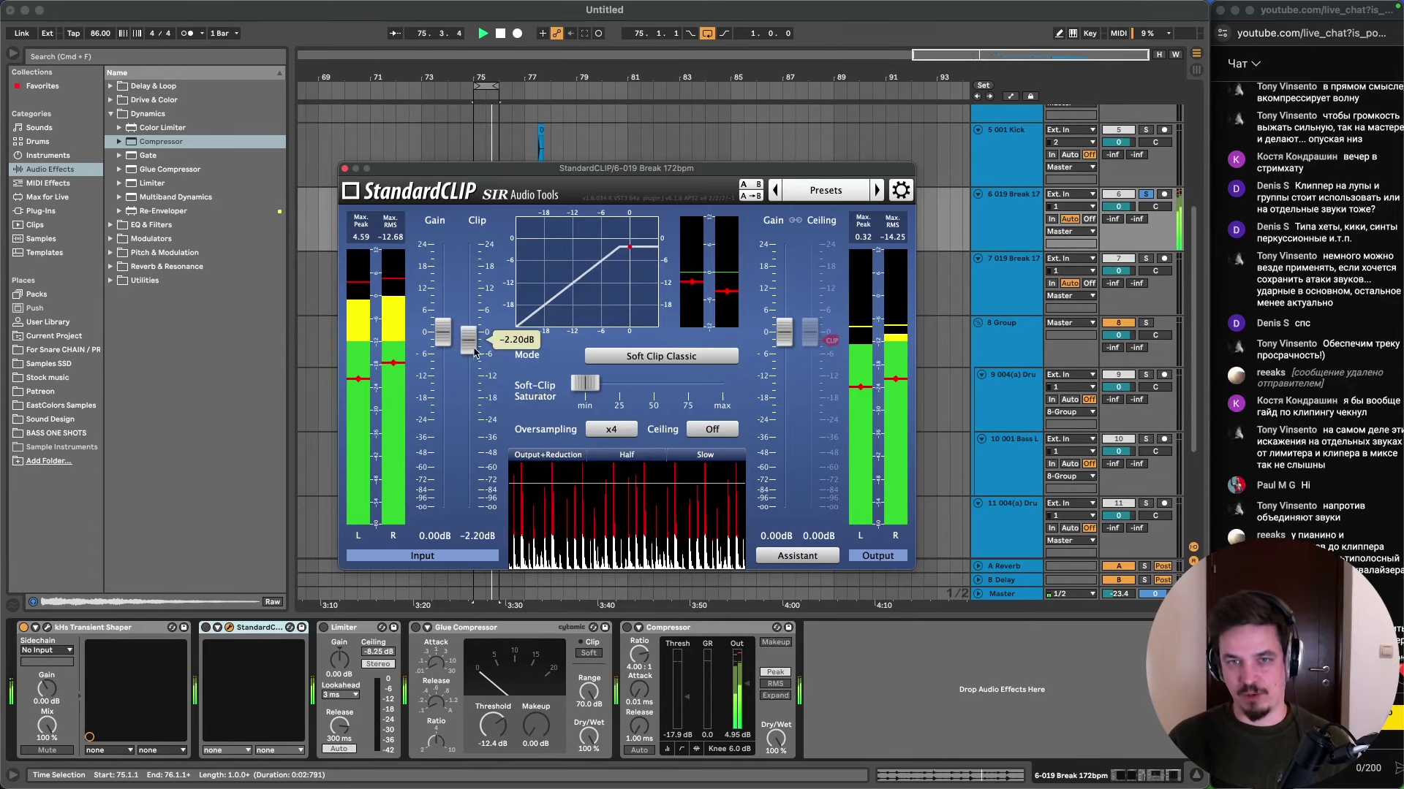
mouse_move(781, 319)
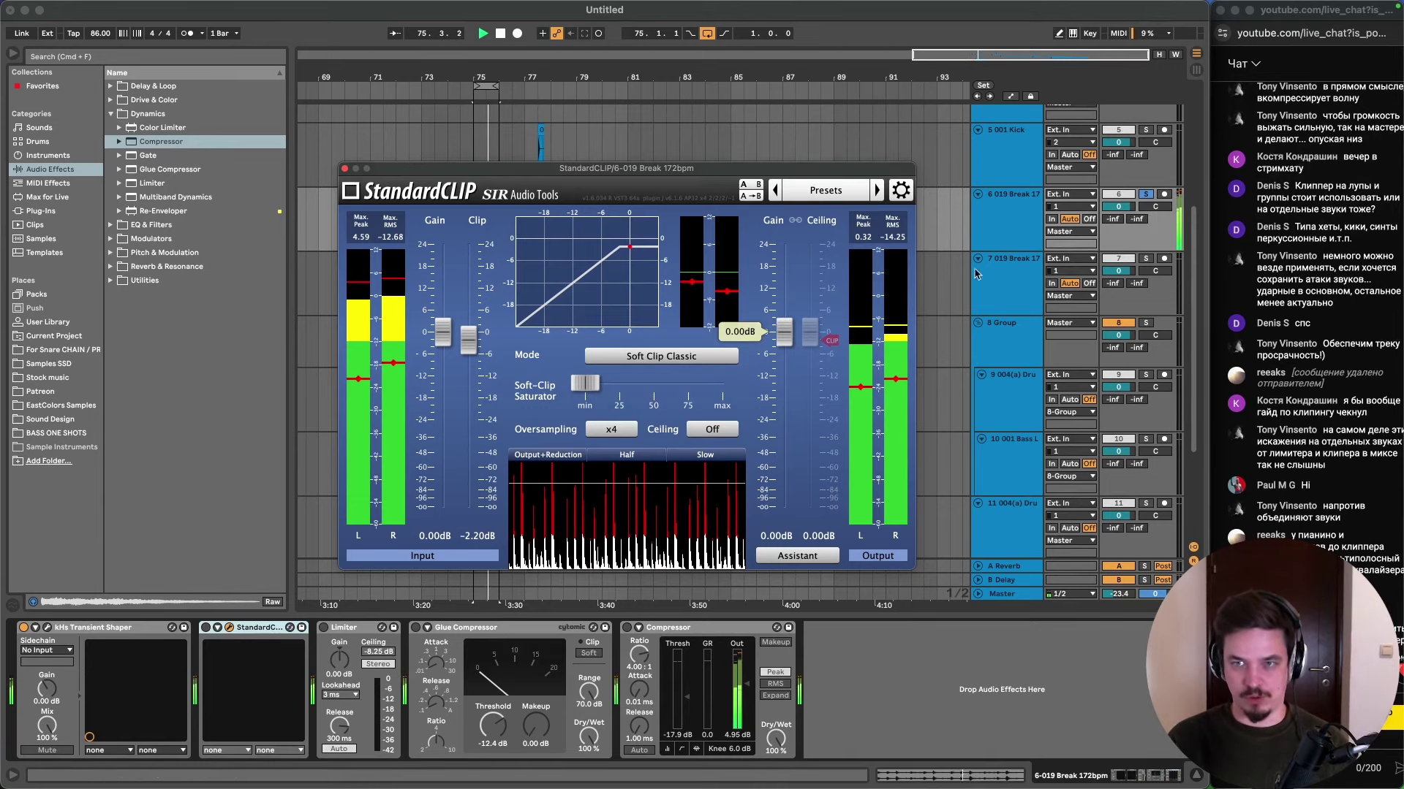
click(195, 643)
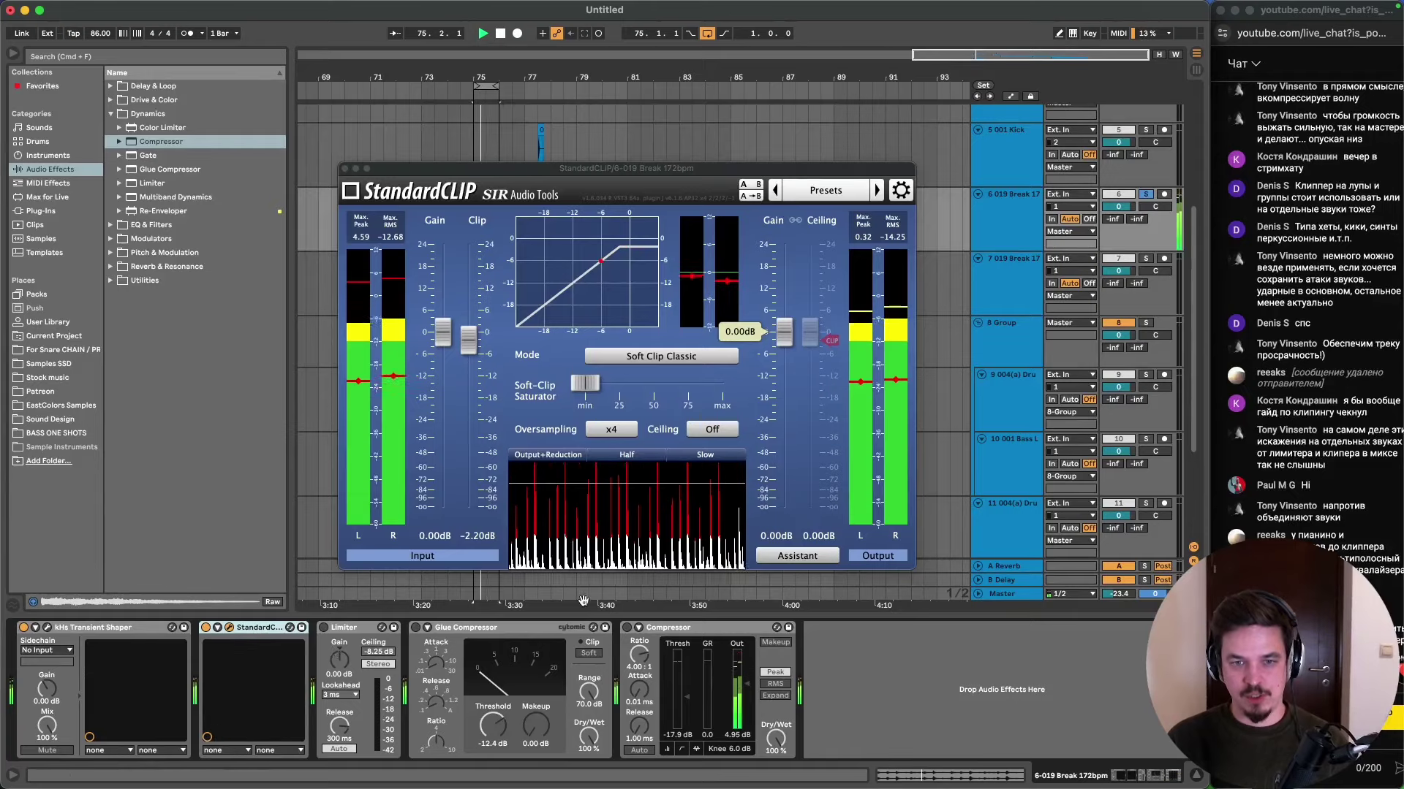
- Reopen Wave Observer Pro from the Master and lower the break's StandardCLIP clip level to -9.20 dB with the waveform in view
click(1013, 596)
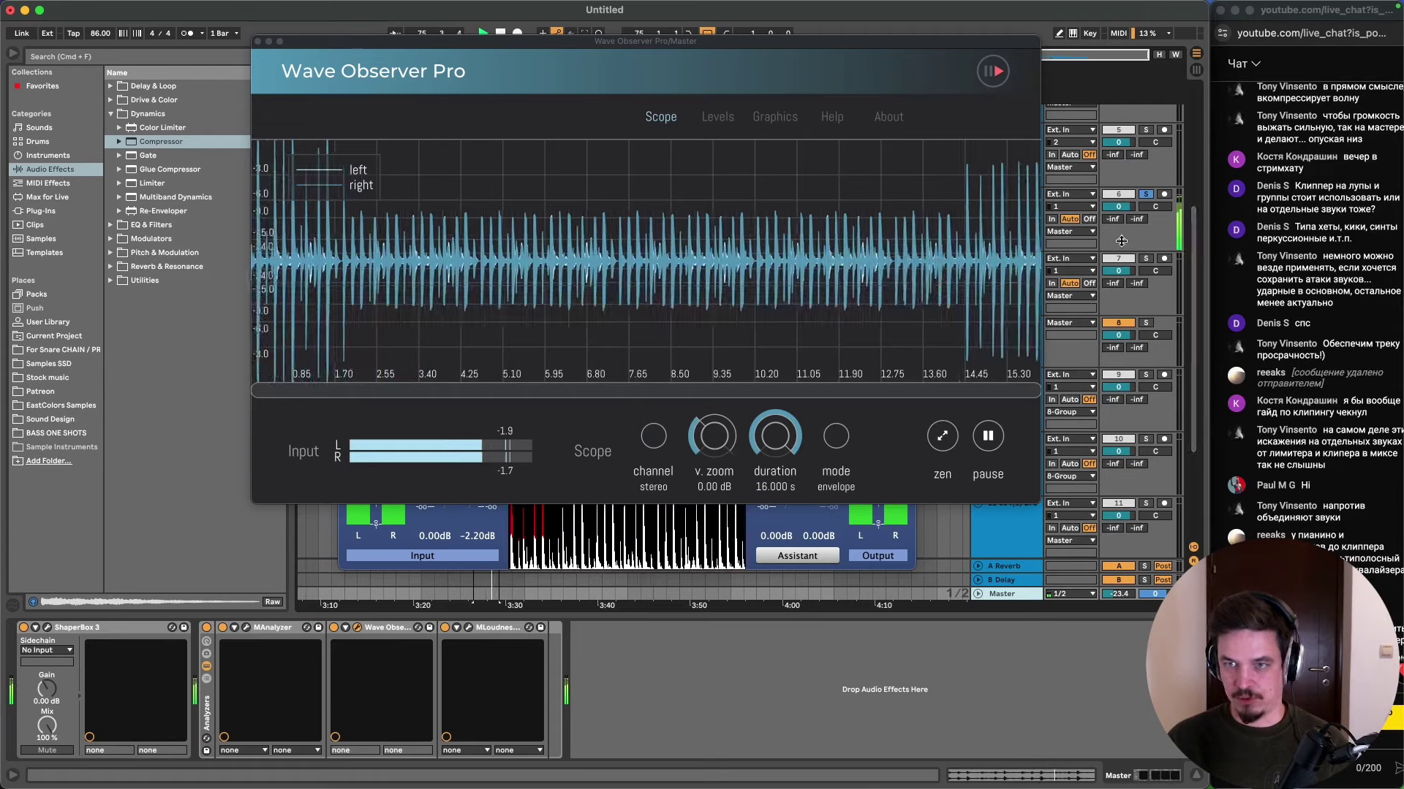
click(1074, 241)
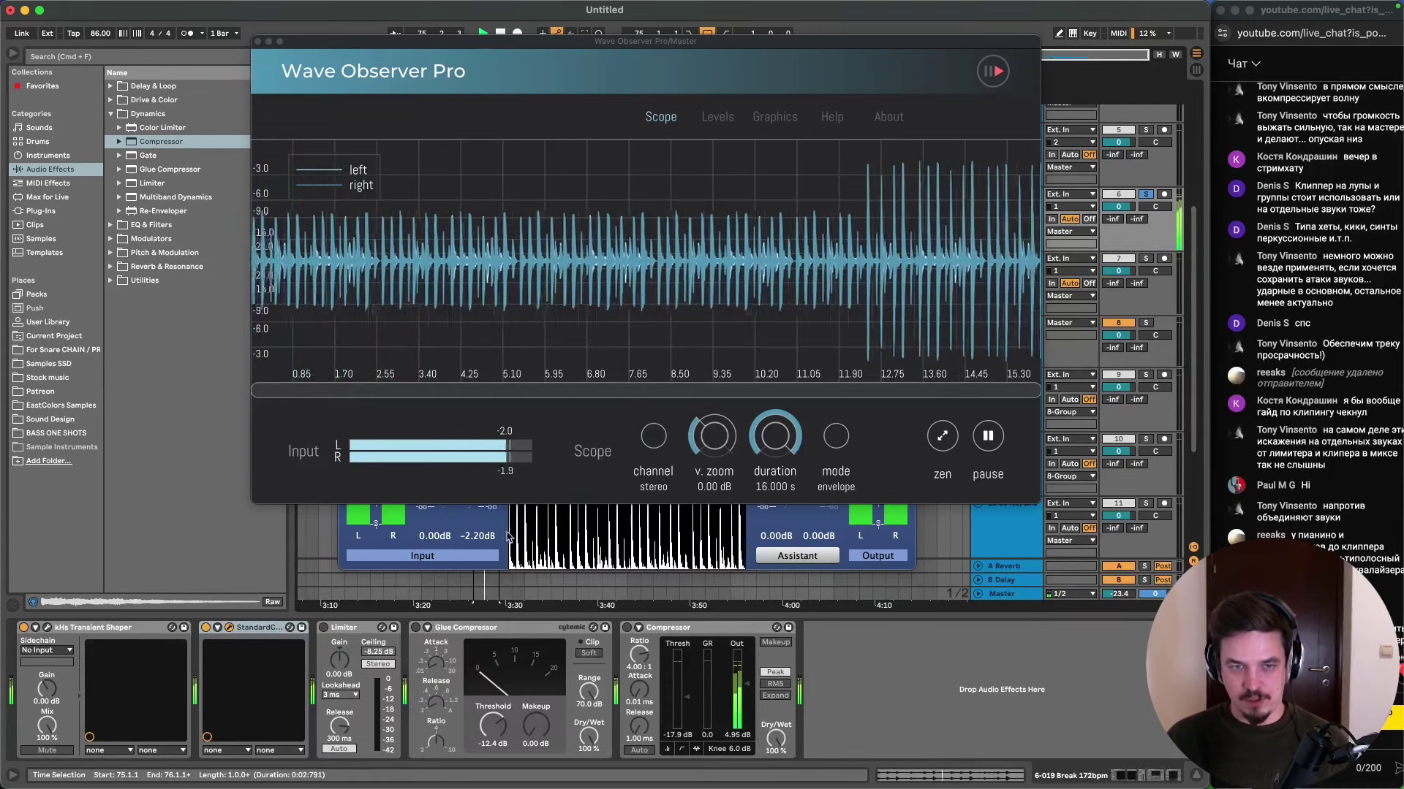
click(229, 628)
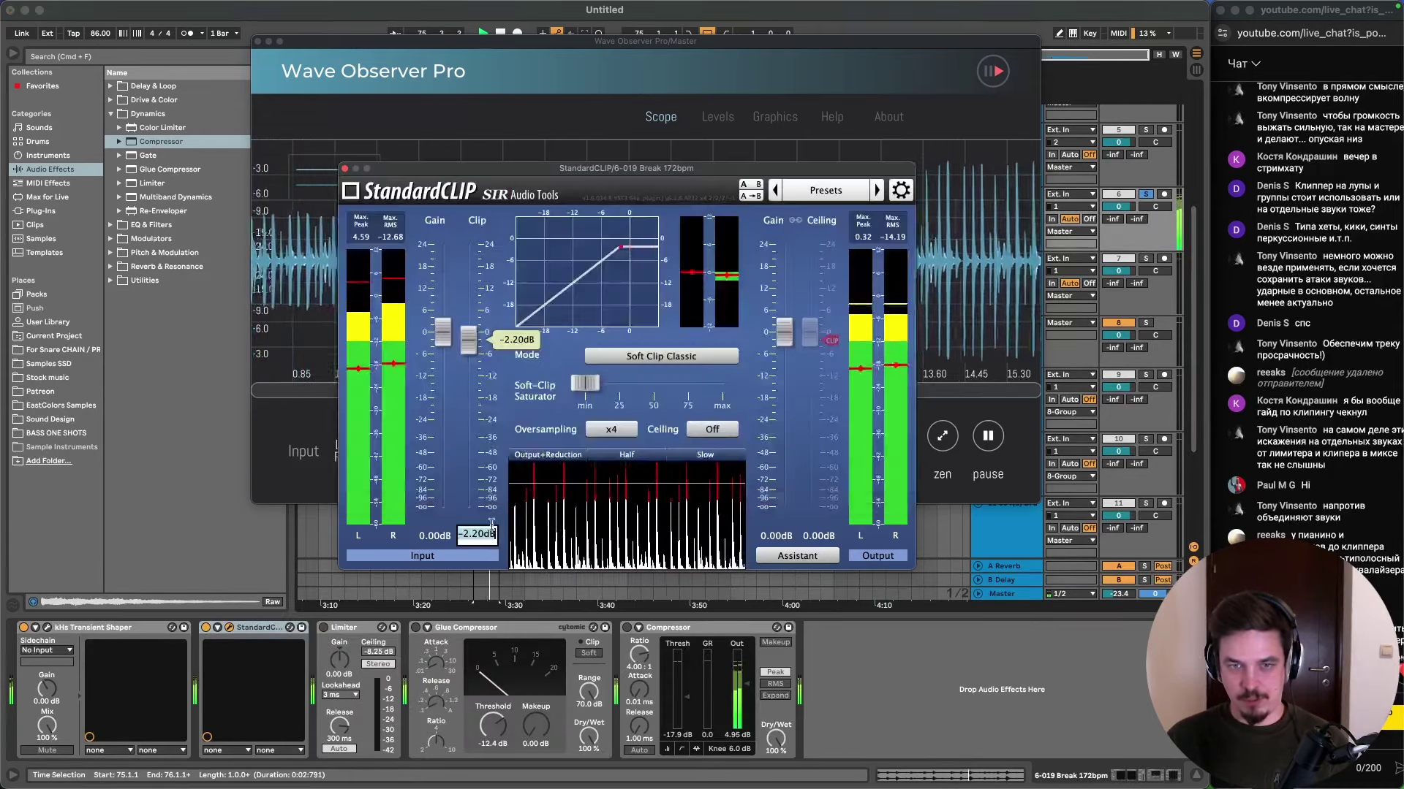
drag(442, 335, 468, 366)
double_click(442, 356)
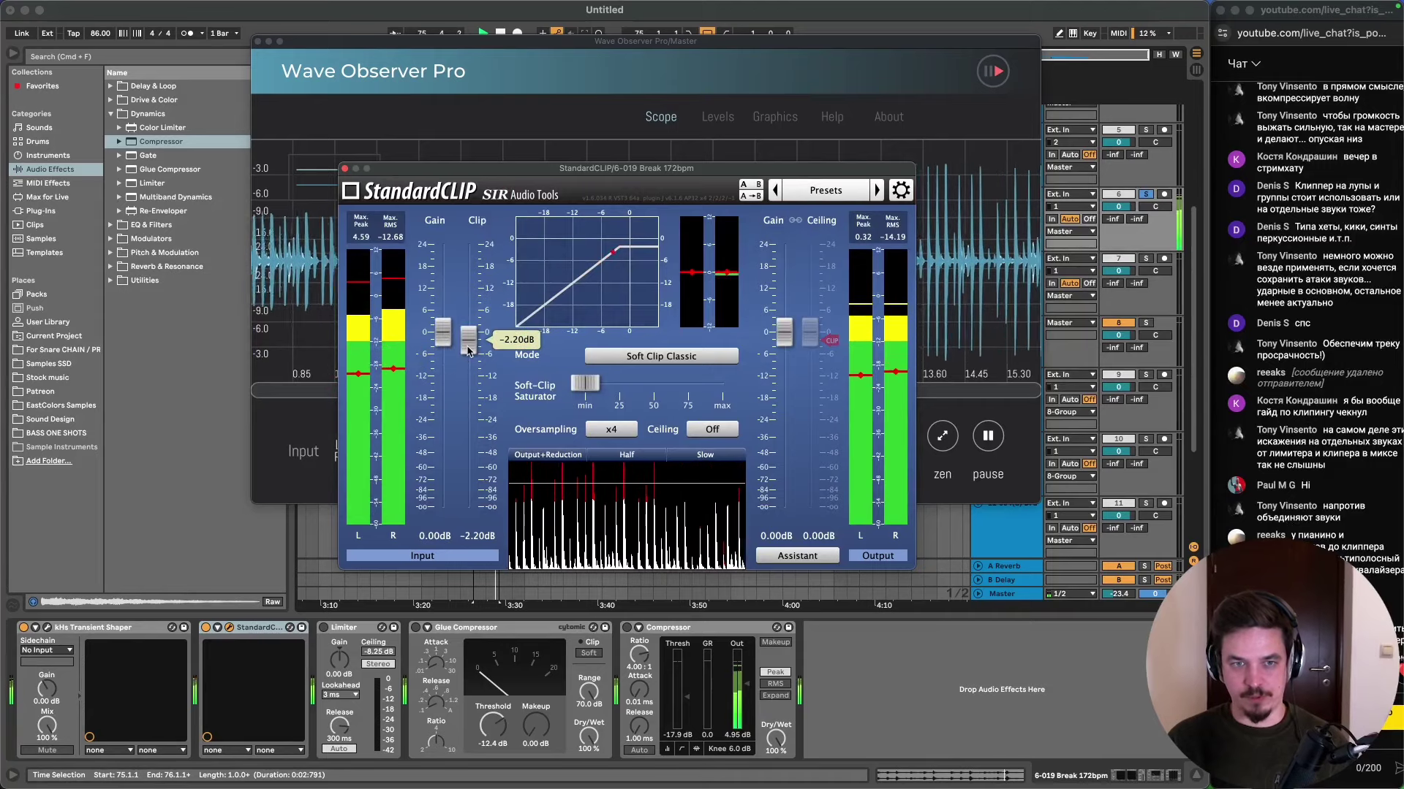
drag(629, 168, 467, 255)
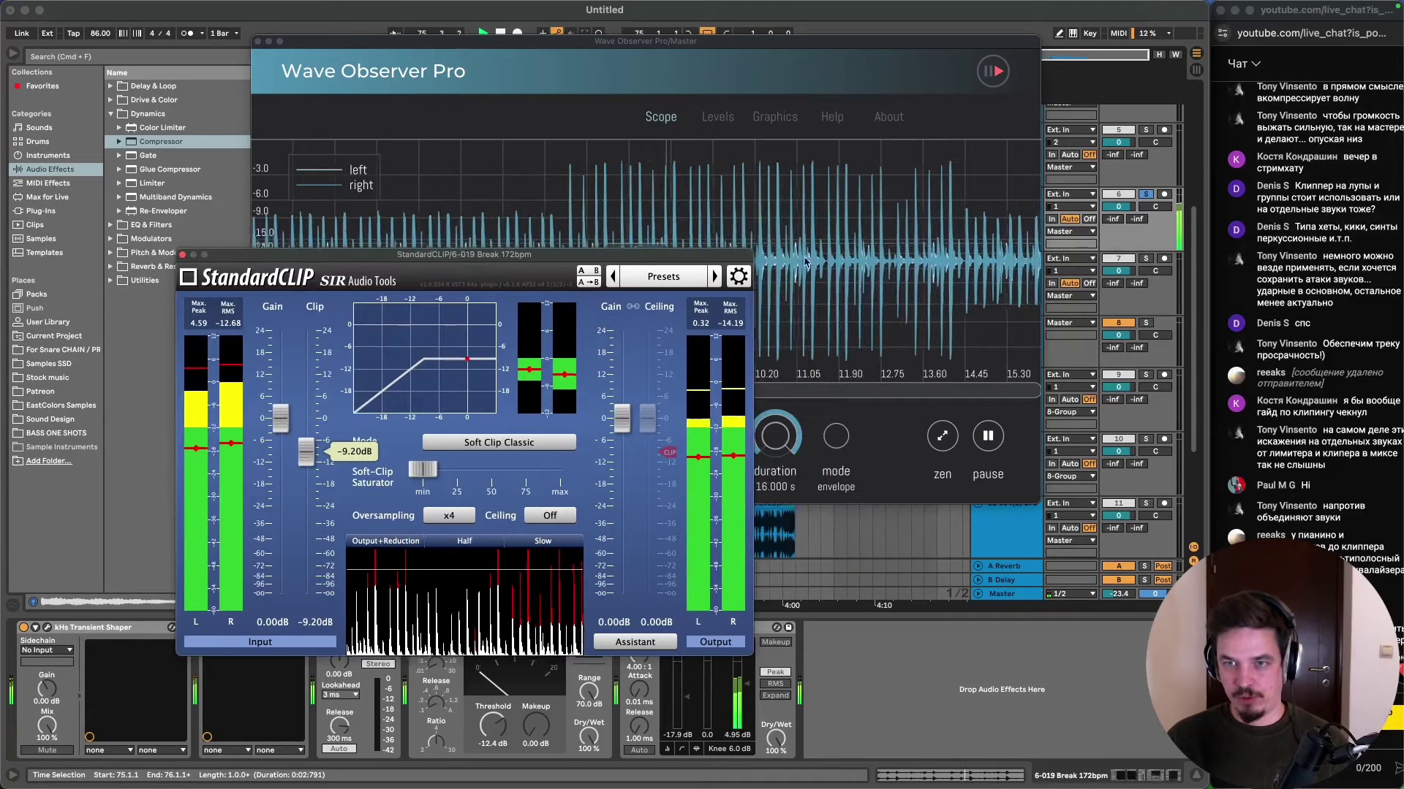
- Raise StandardCLIP's output gain to 5.40 dB and turn its ceiling on, closing the plug-in when finished
drag(622, 418, 626, 406)
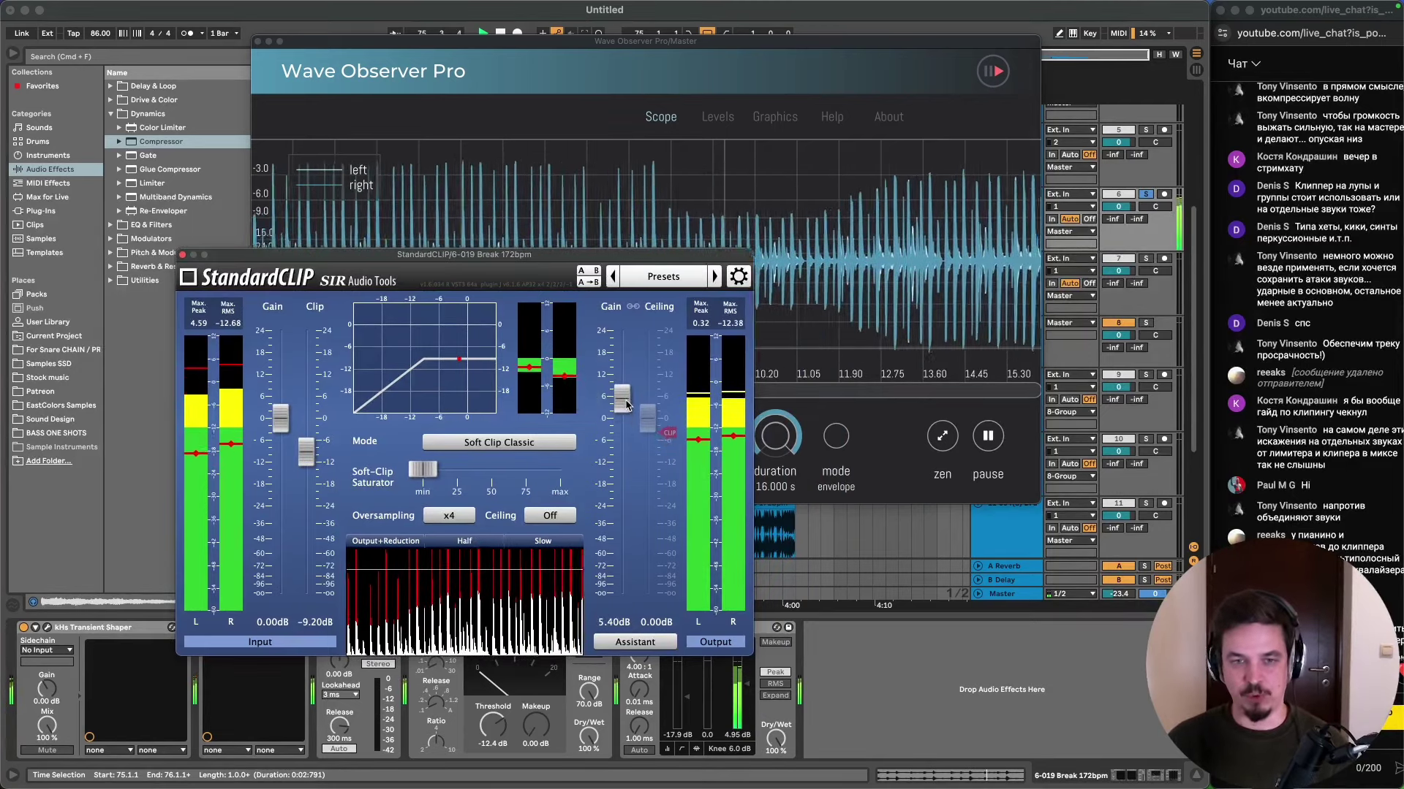
click(549, 517)
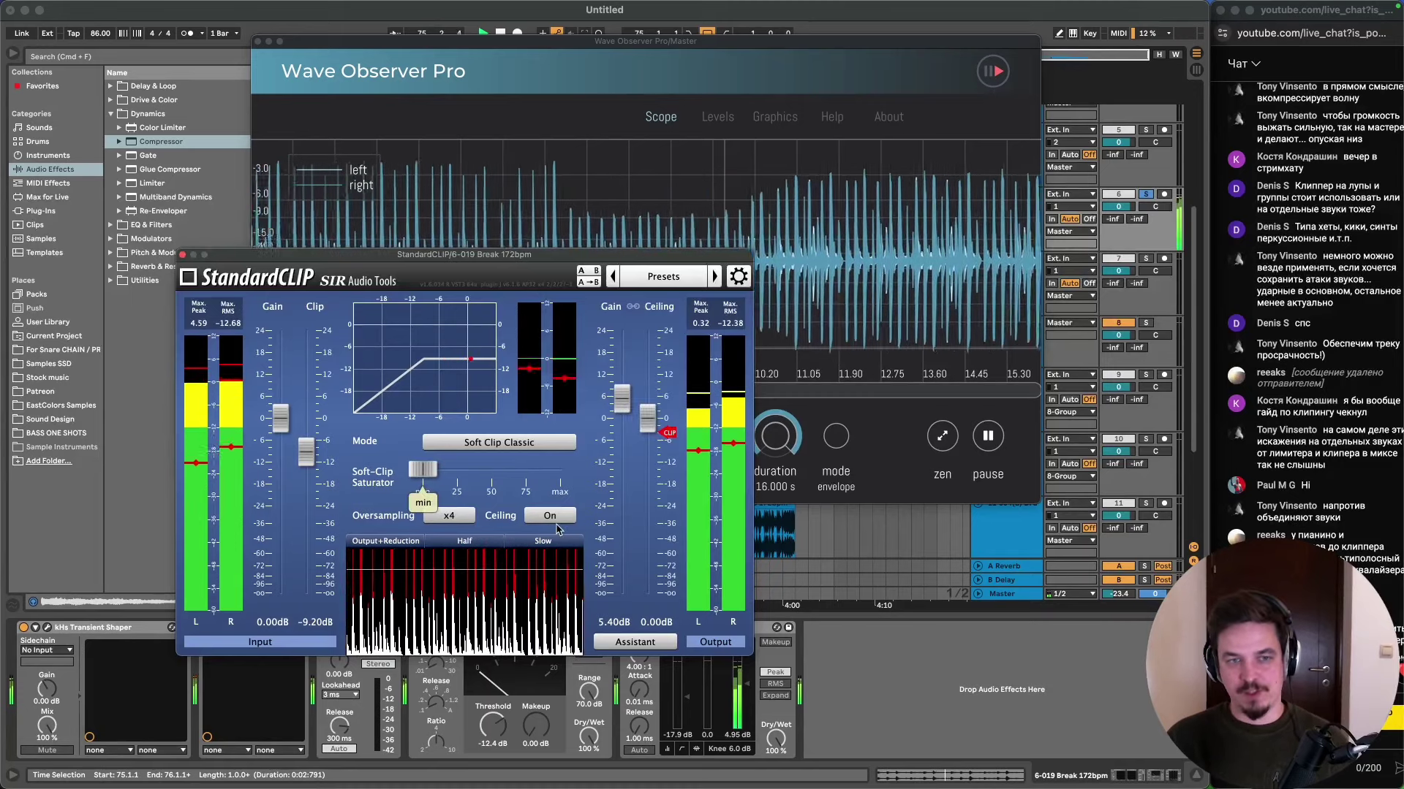
click(183, 255)
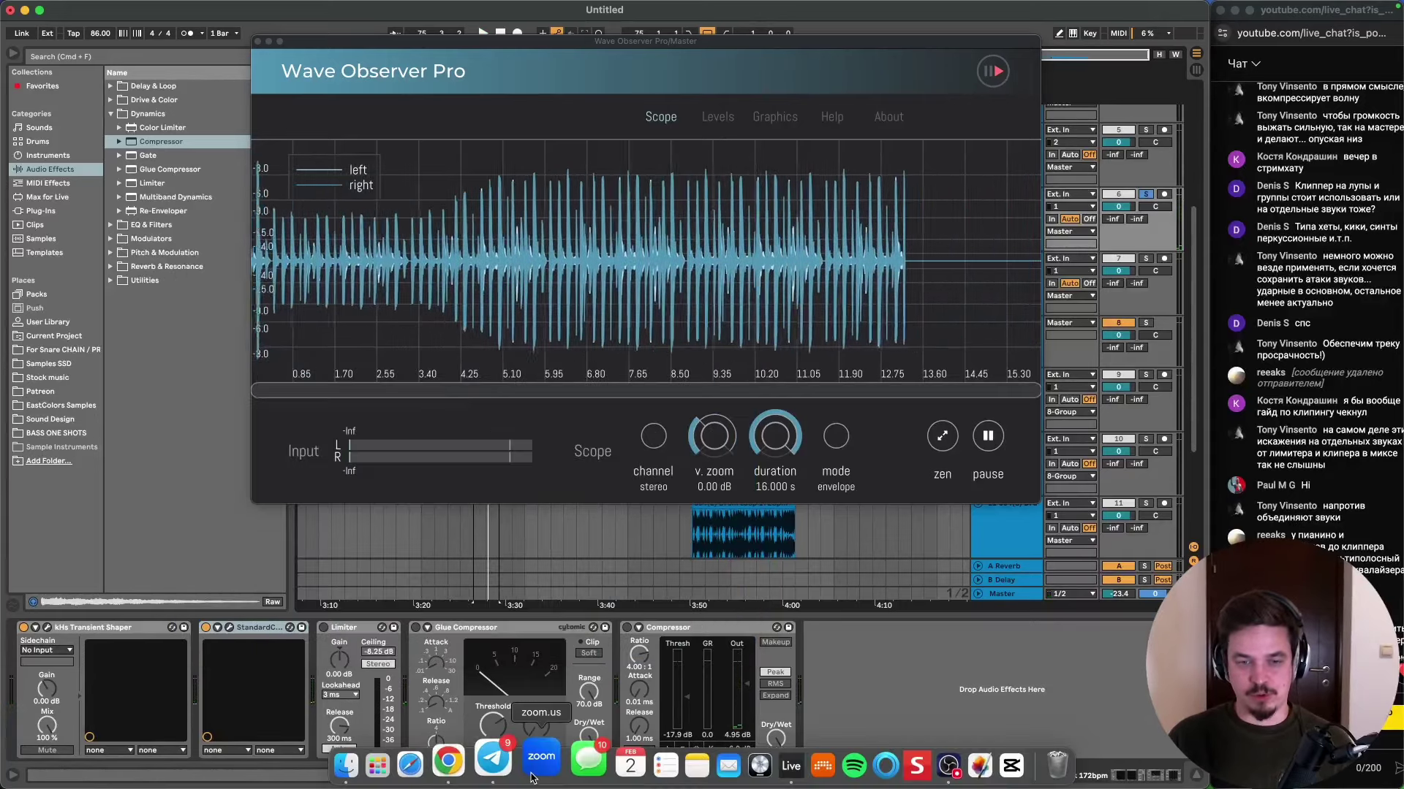
- Switch to Chrome, look through the SIR Audio Tools products, and view the Venn Audio Free Clip page
click(485, 776)
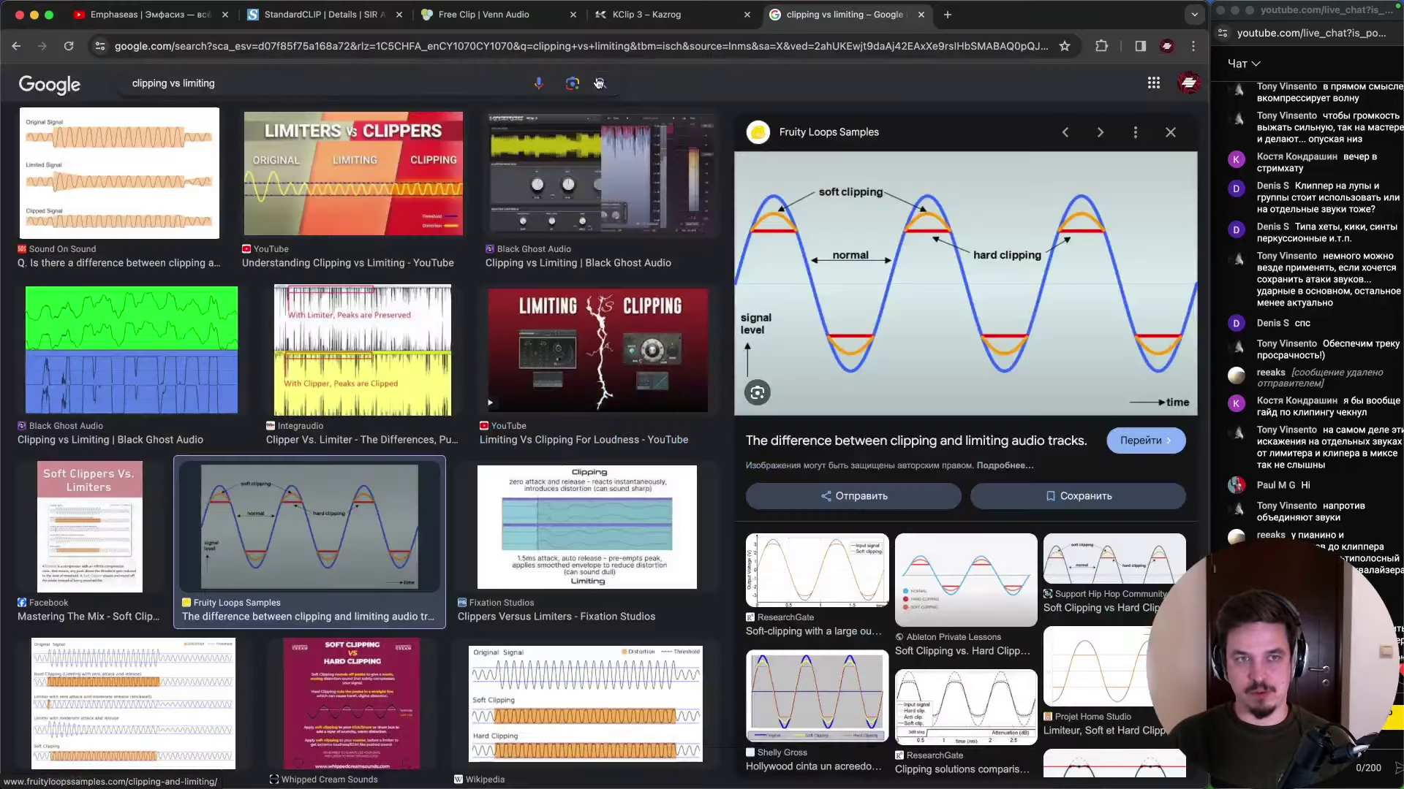
click(346, 20)
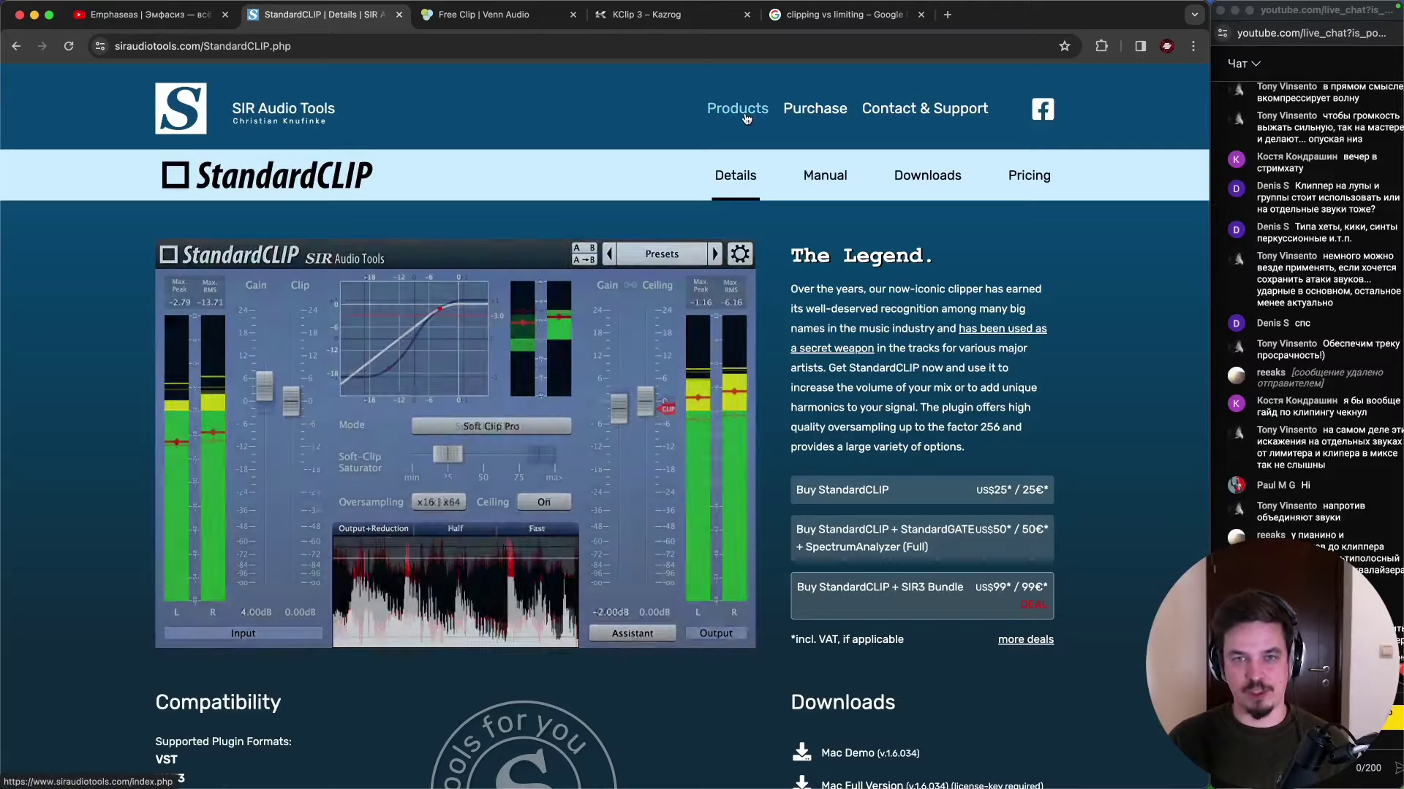
click(746, 118)
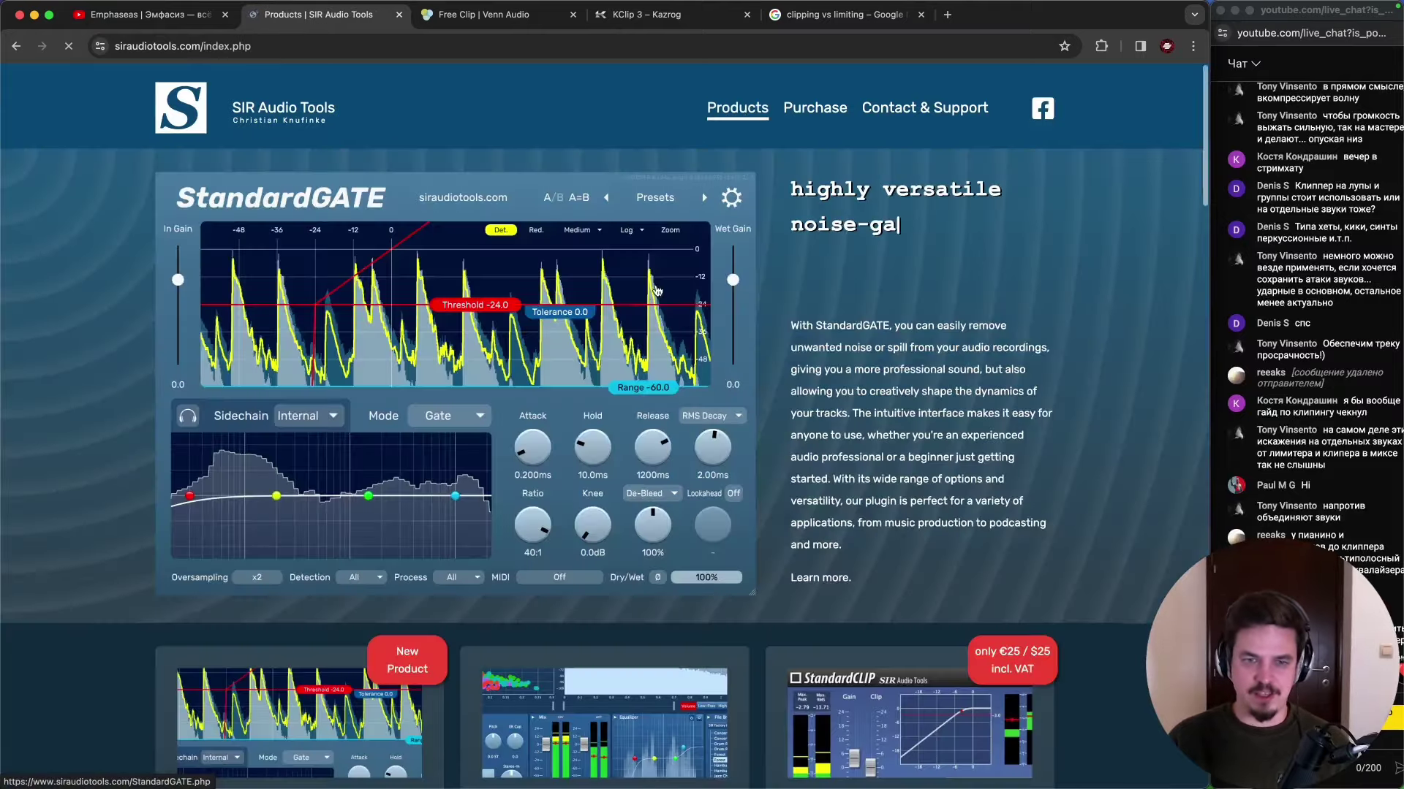
scroll(637, 484, down, 5)
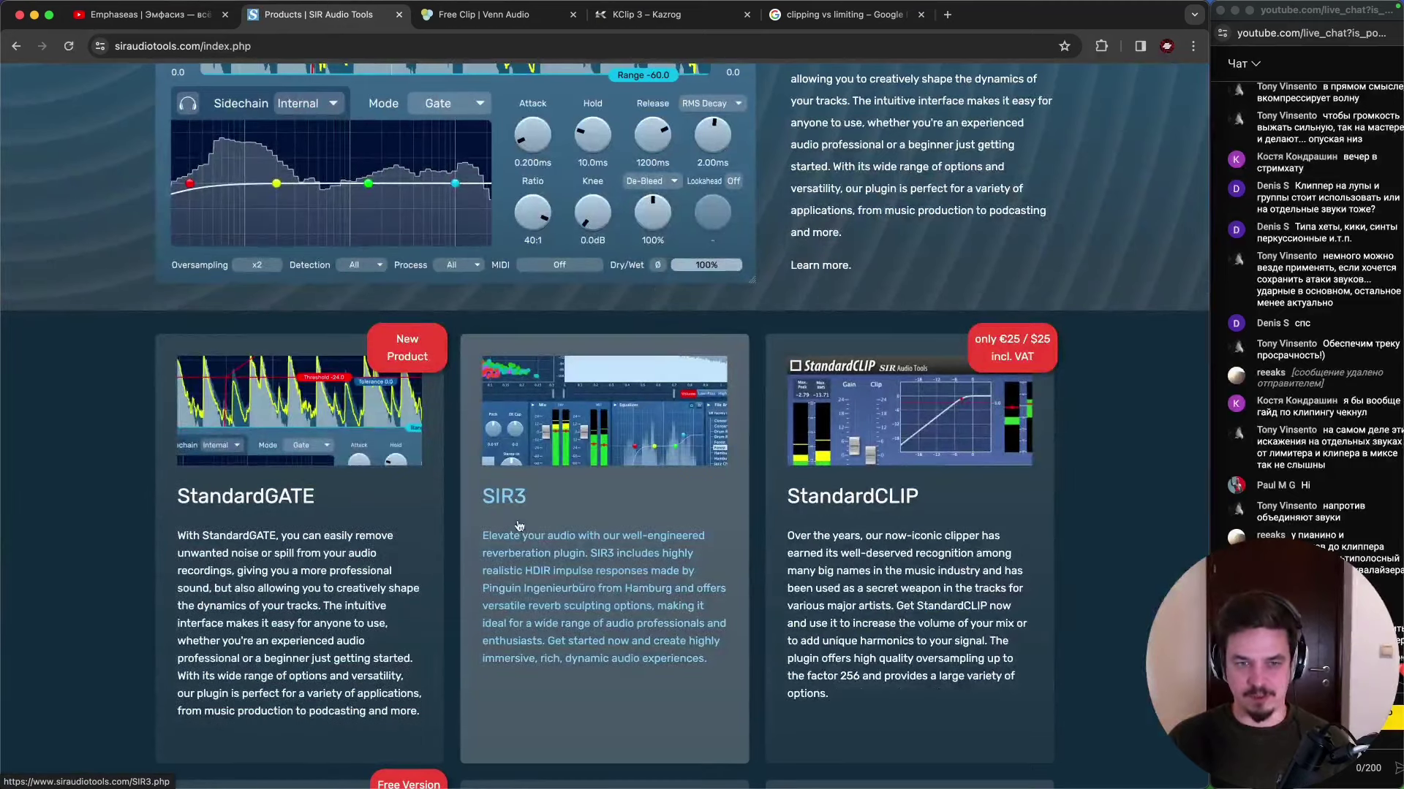
scroll(595, 508, down, 3)
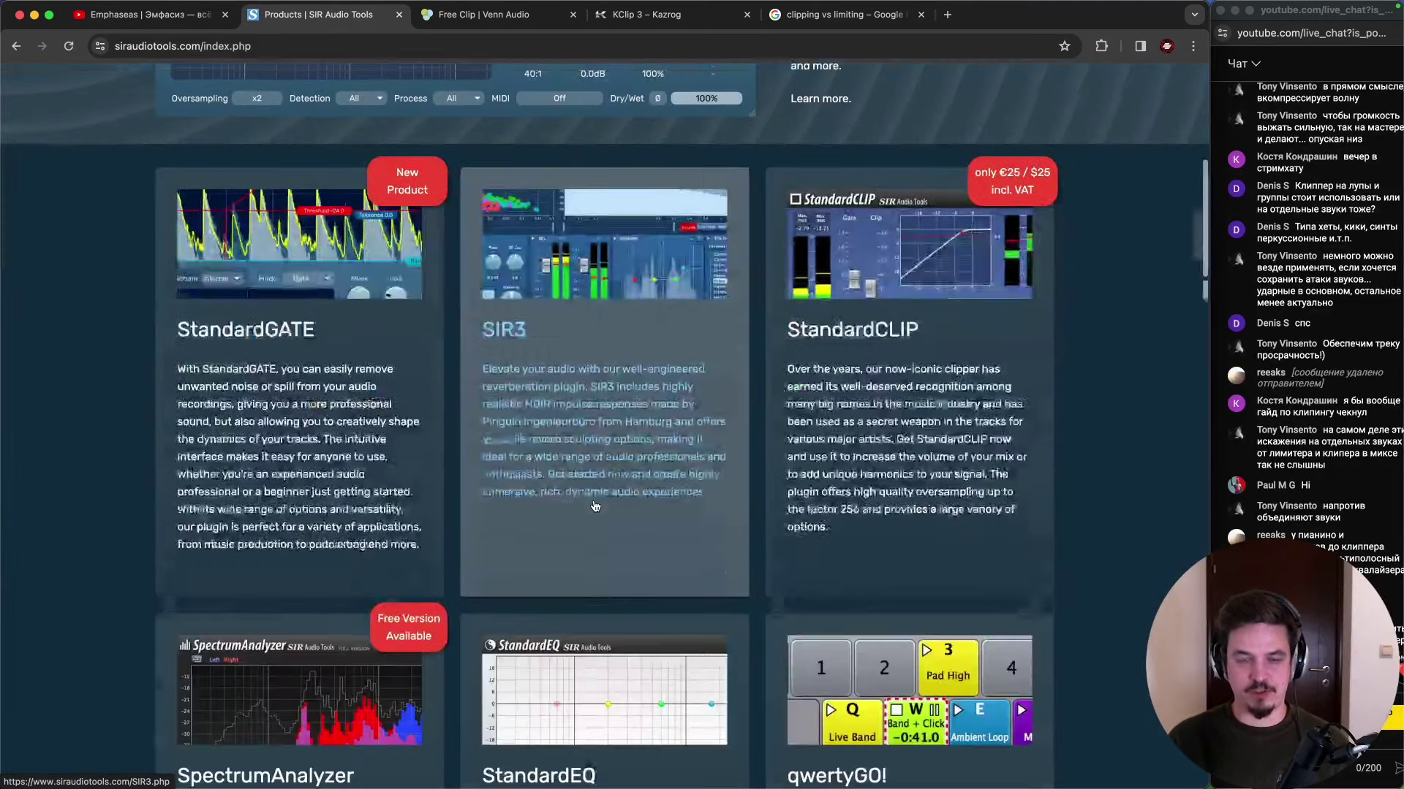
scroll(825, 395, down, 2)
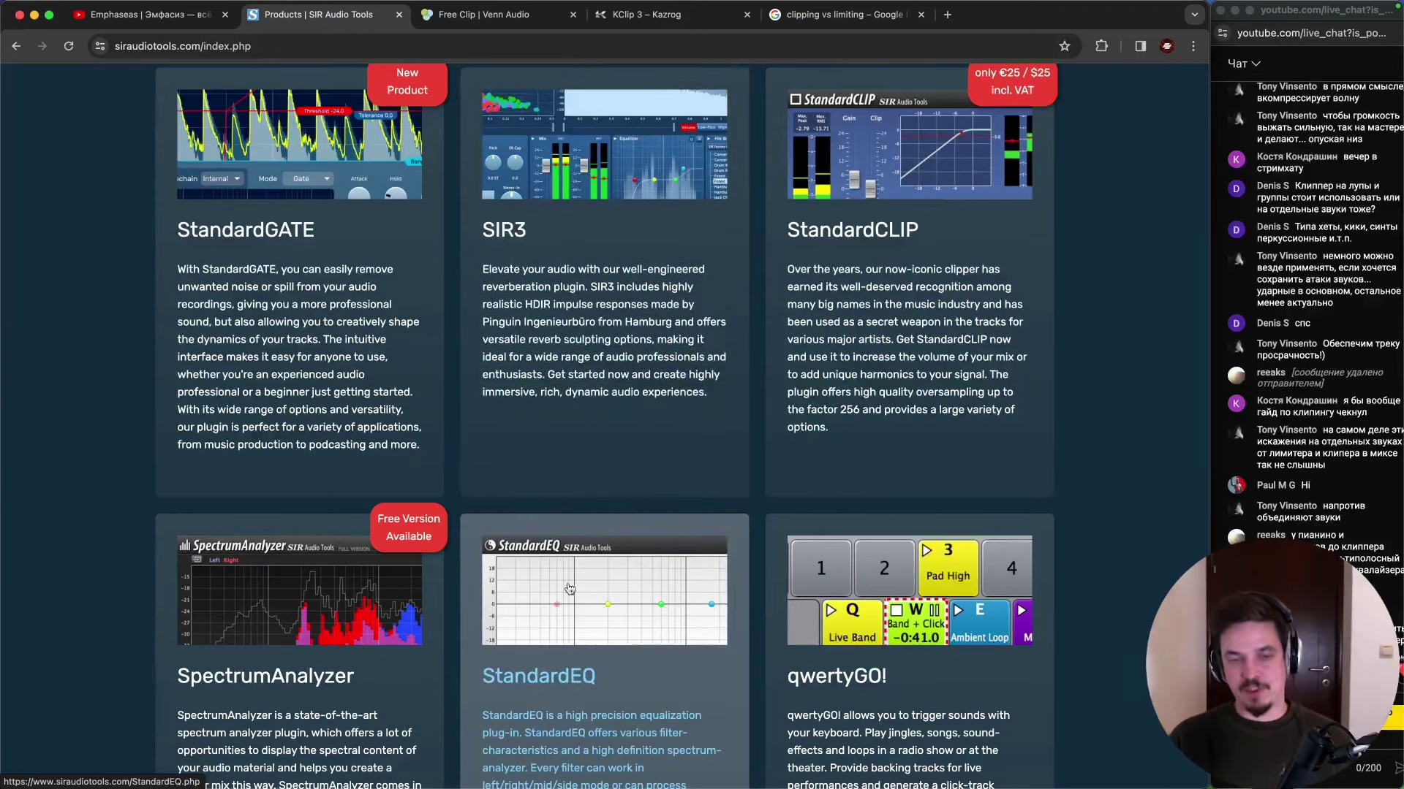
click(492, 16)
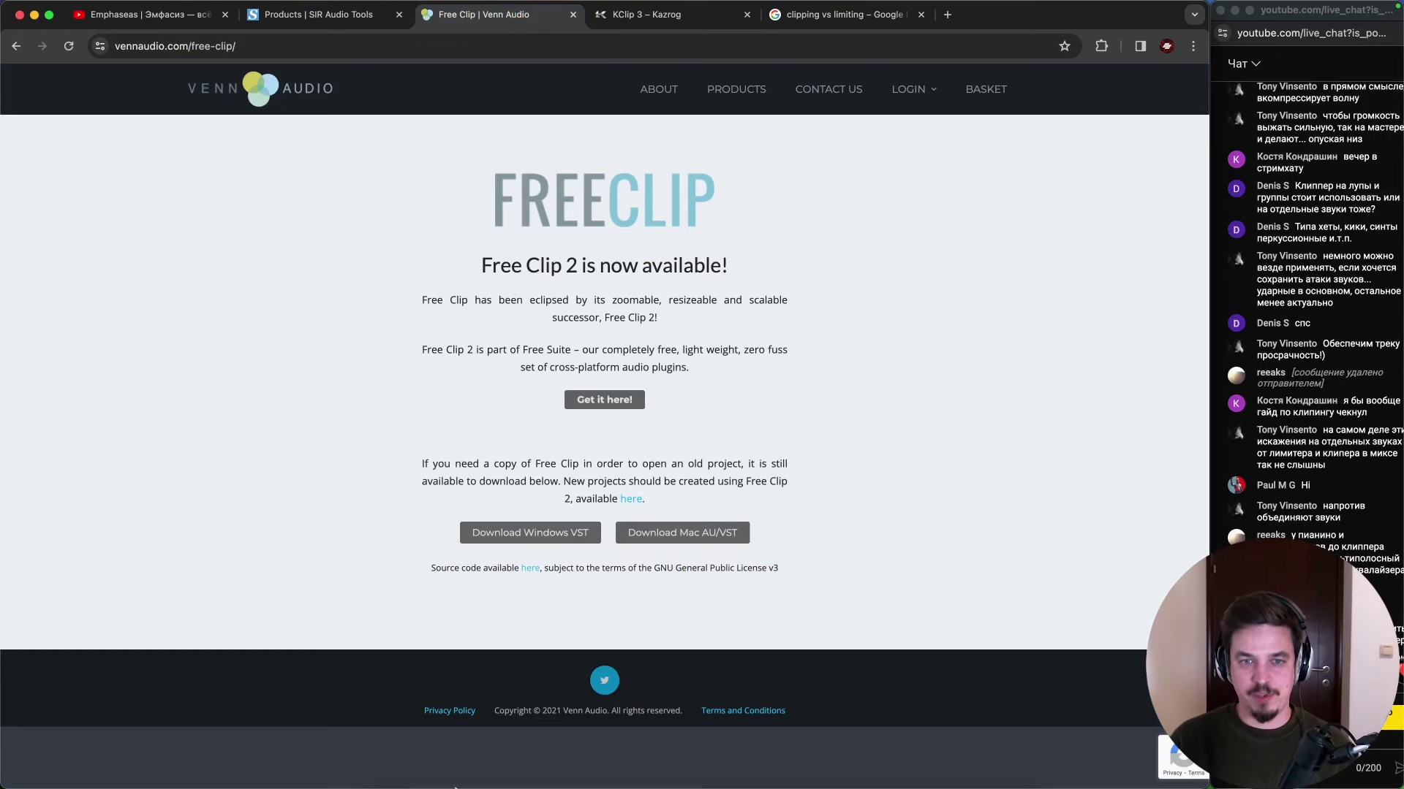
- Switch back to Ableton Live, search the browser for "free clip", and add Free Clip 2 to the end of the Master chain
mouse_move(455, 786)
click(768, 766)
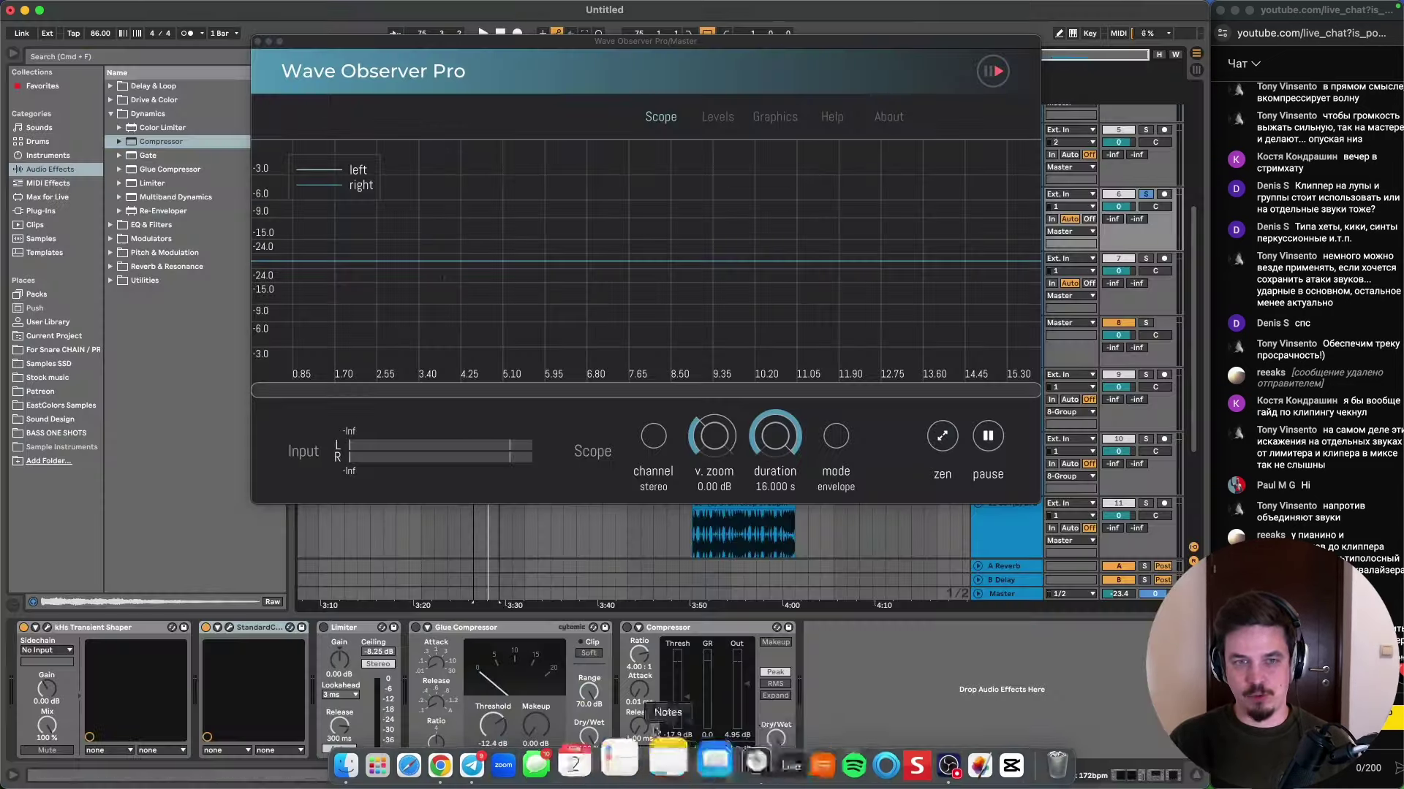
click(258, 41)
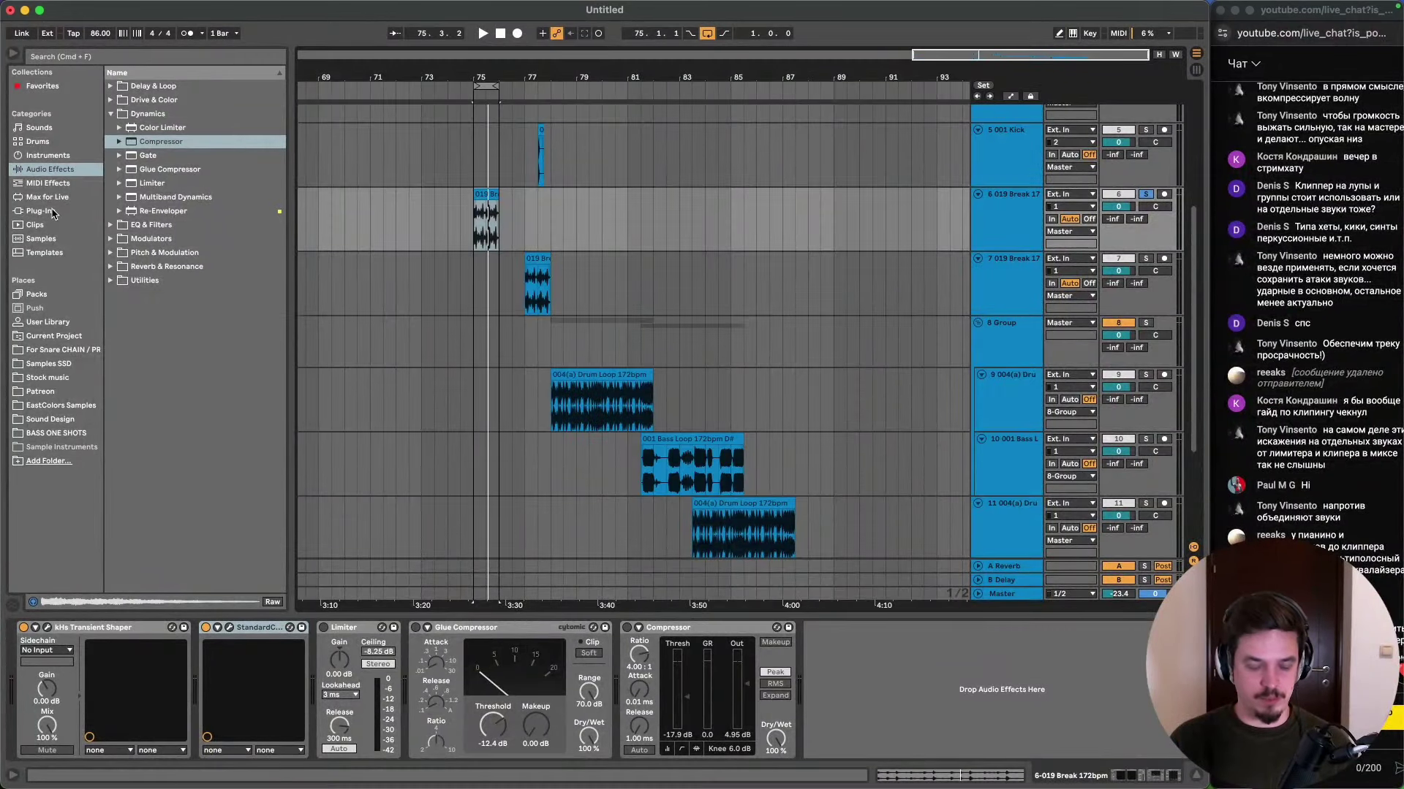
key(super+f)
text(f)
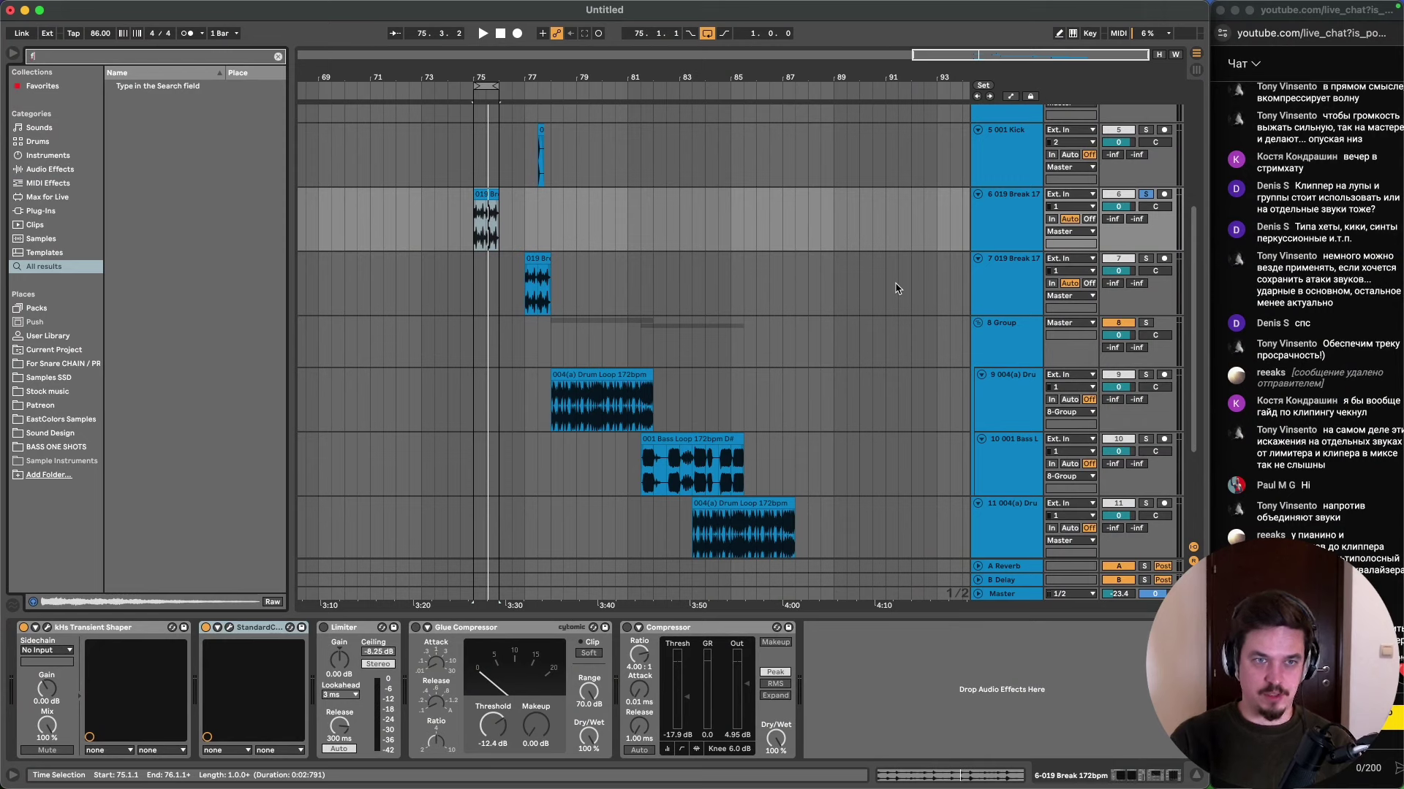
text(reecli)
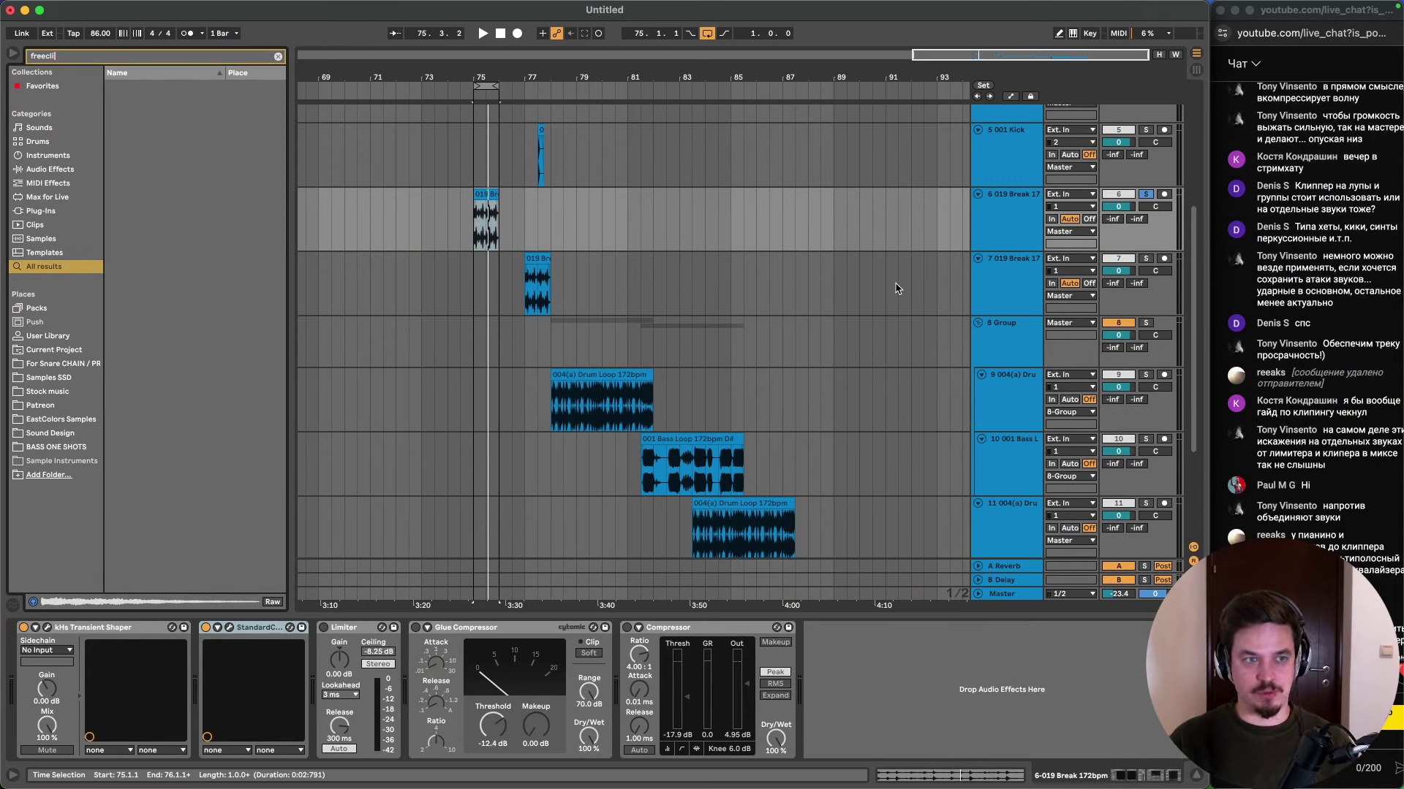
key(BackSpace)
key(BackSpace)
key(BackSpace)
text( clip)
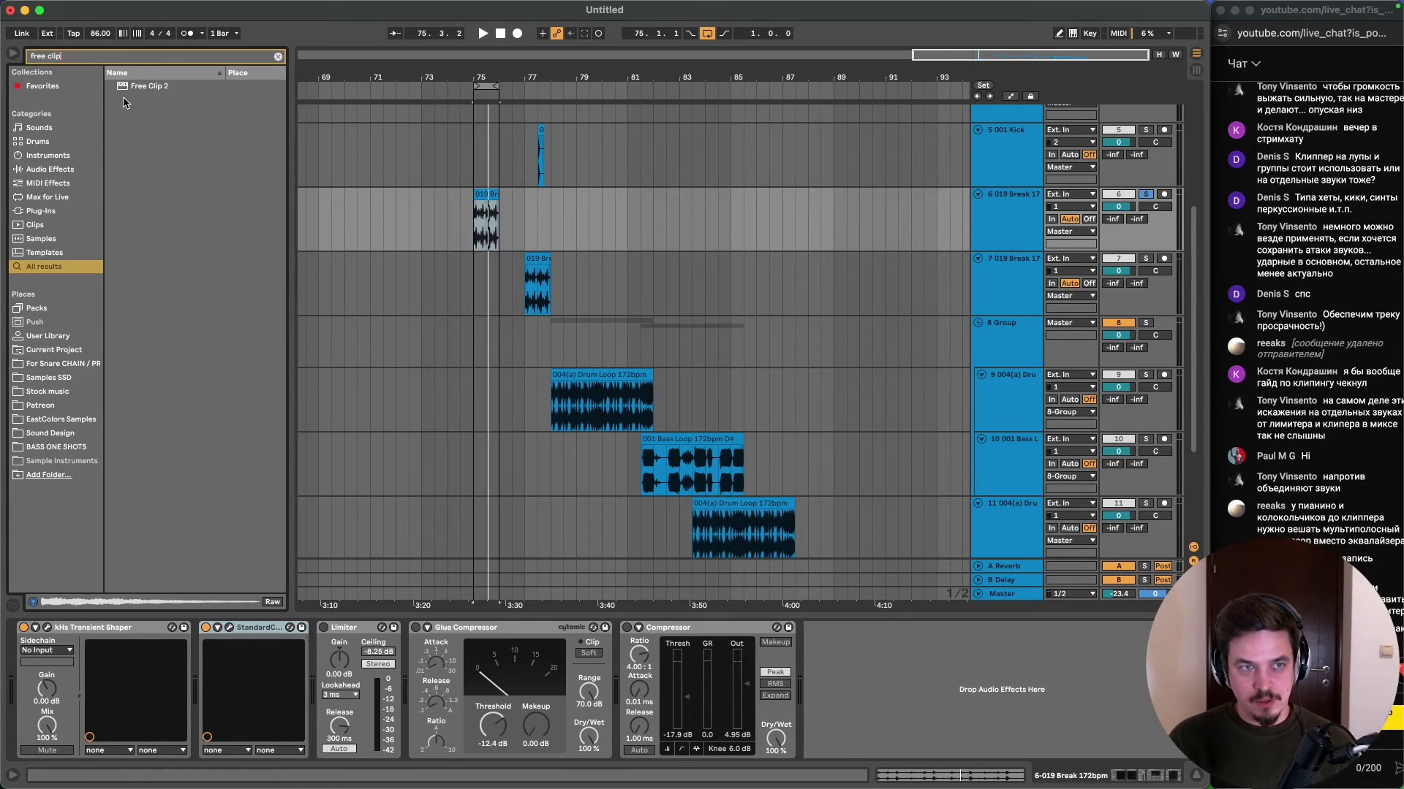
drag(146, 85, 1004, 598)
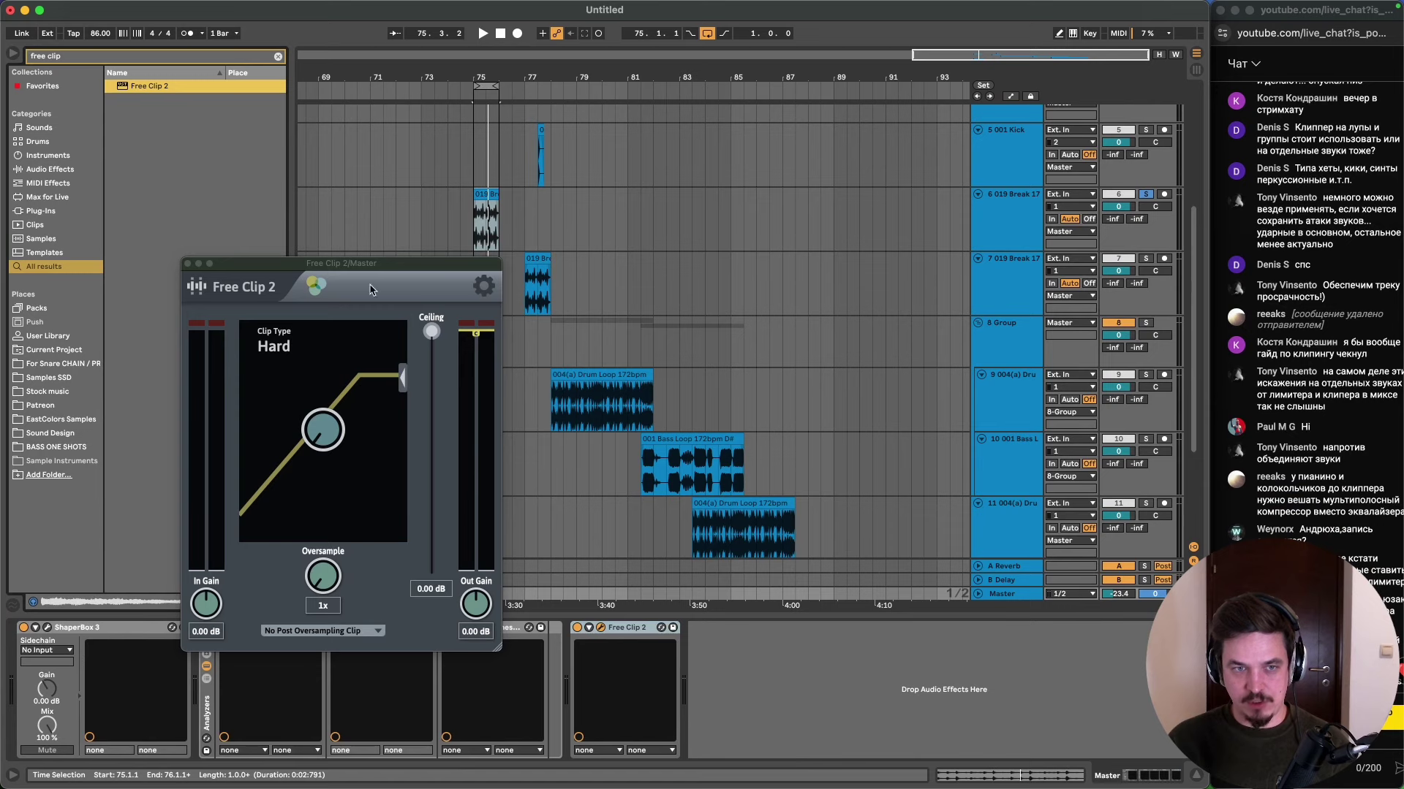
drag(383, 268, 325, 194)
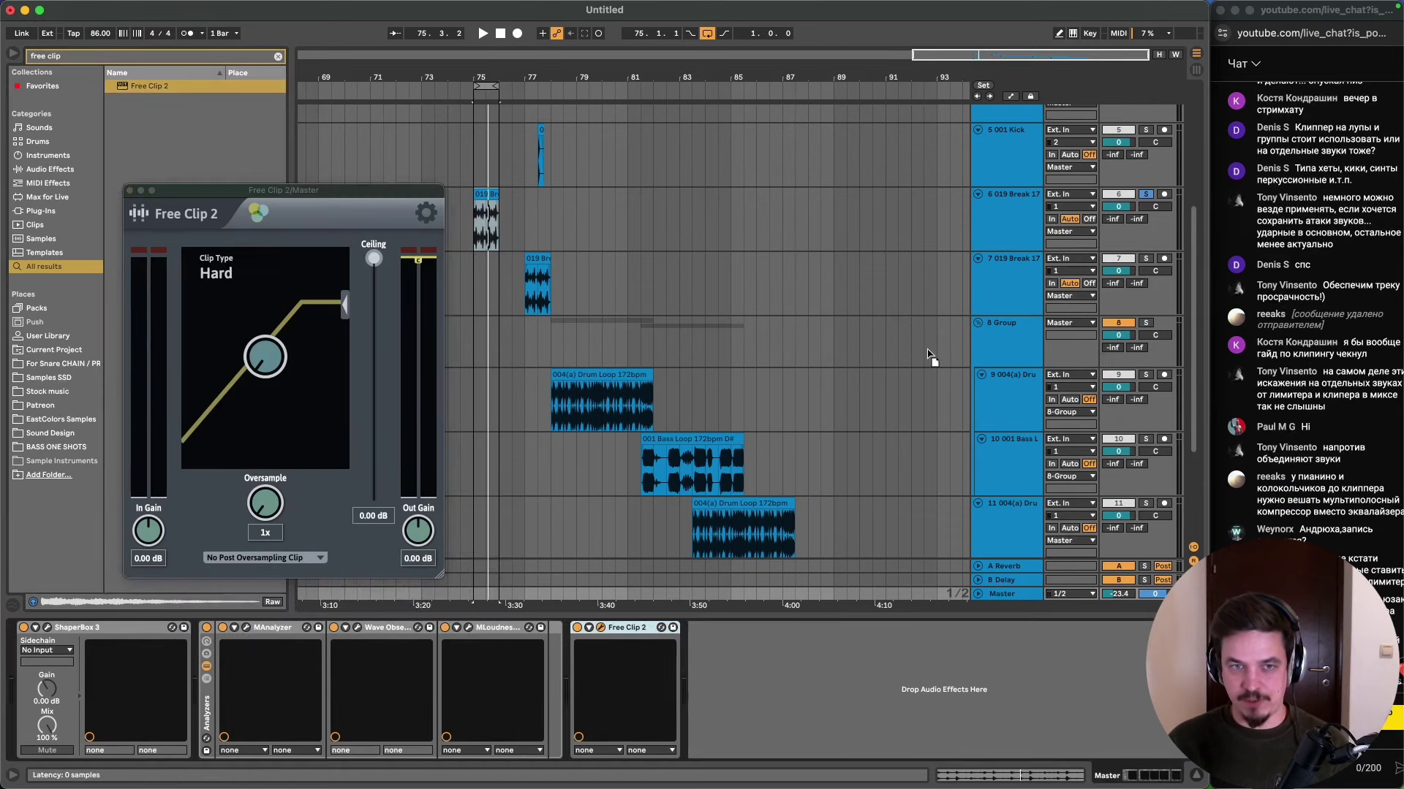
- Move Free Clip 2 from the Master to the end of track 6's chain and play the break with Wave Observer Pro in view
click(1024, 226)
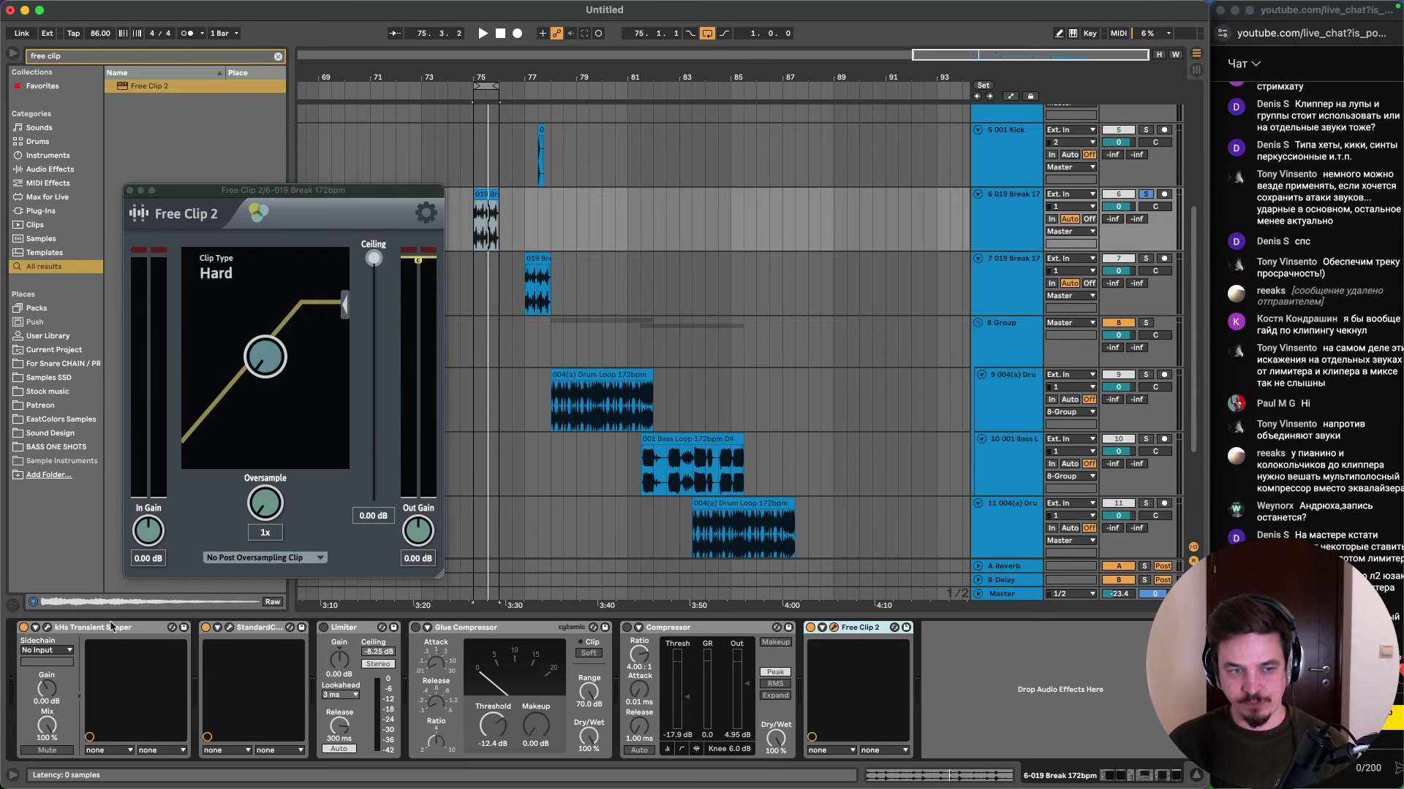
key(space)
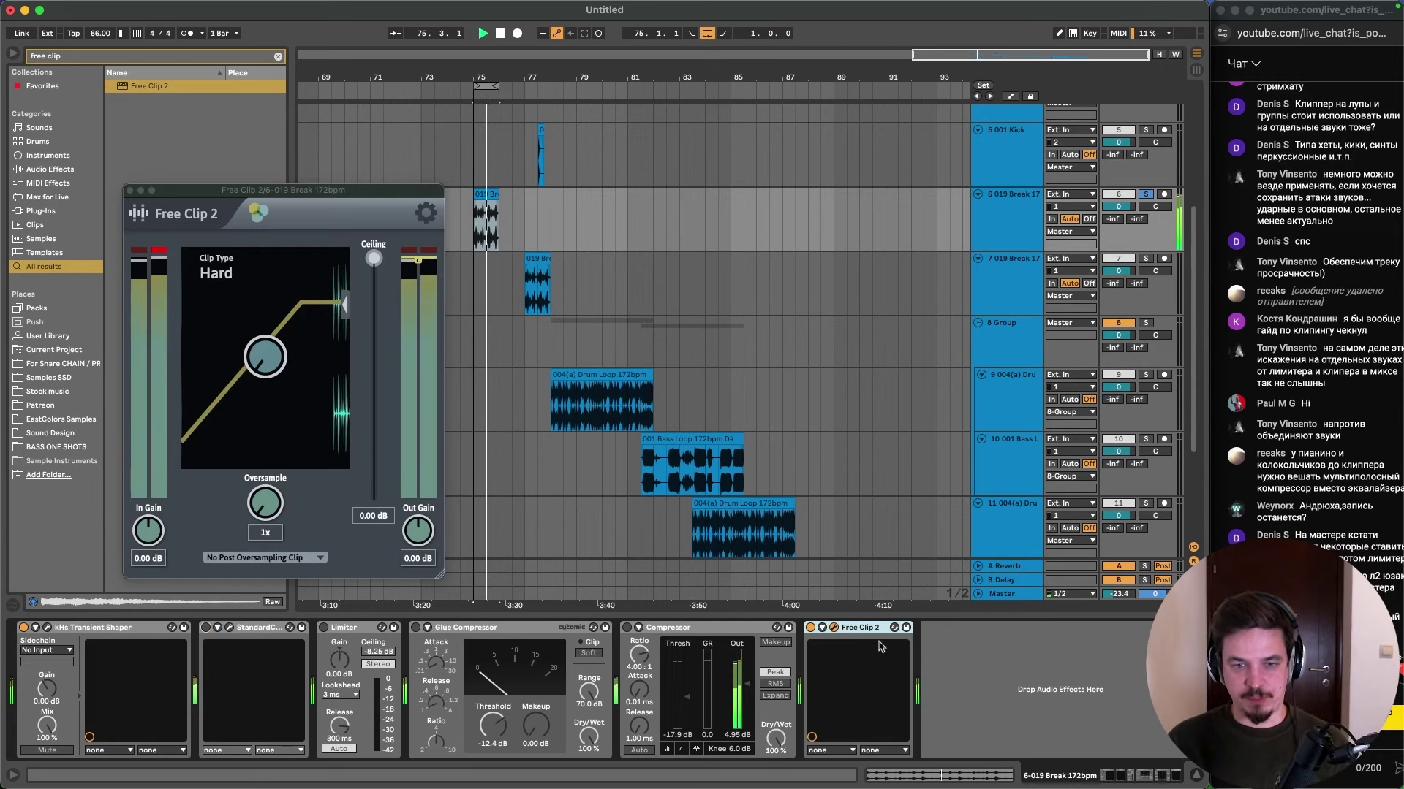
click(318, 596)
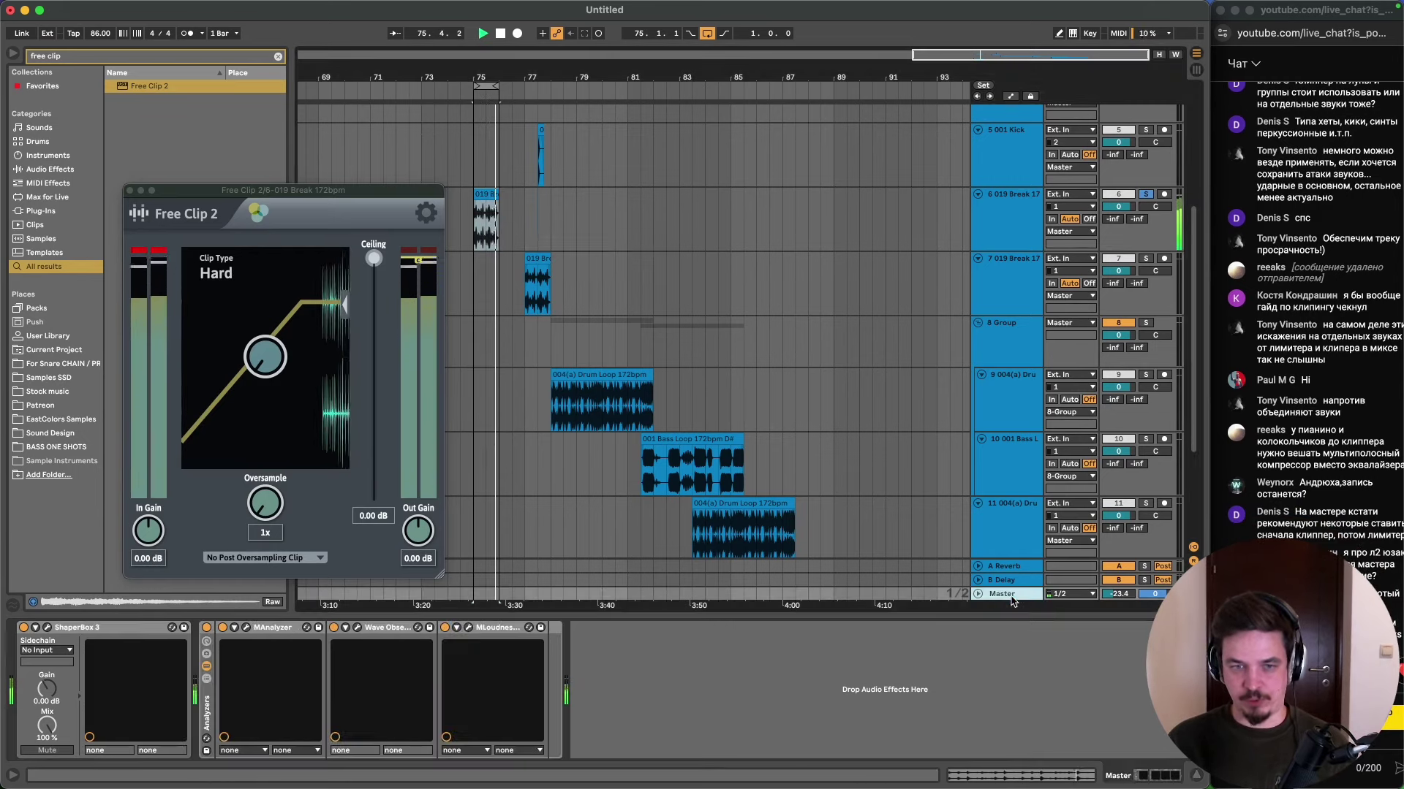
click(357, 627)
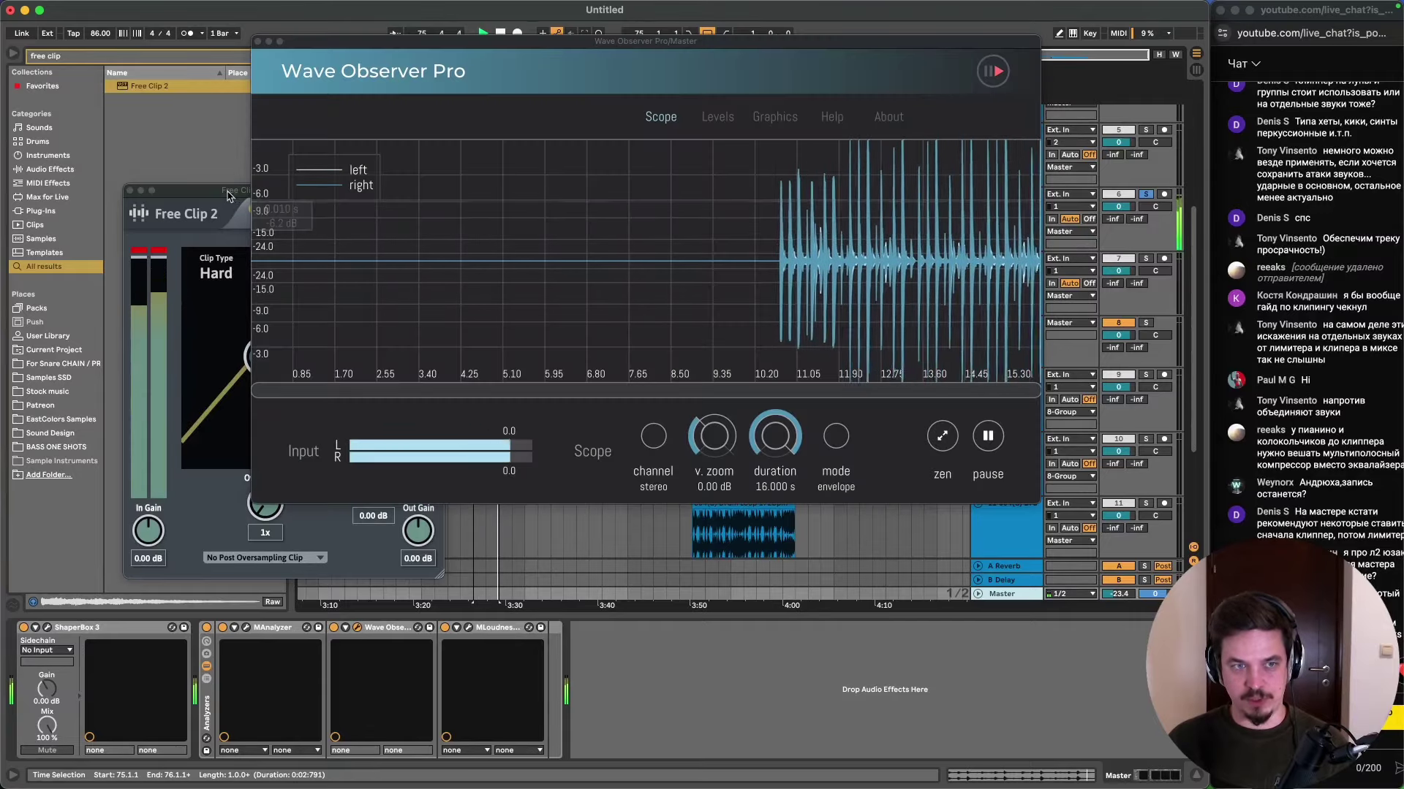
drag(182, 191, 153, 253)
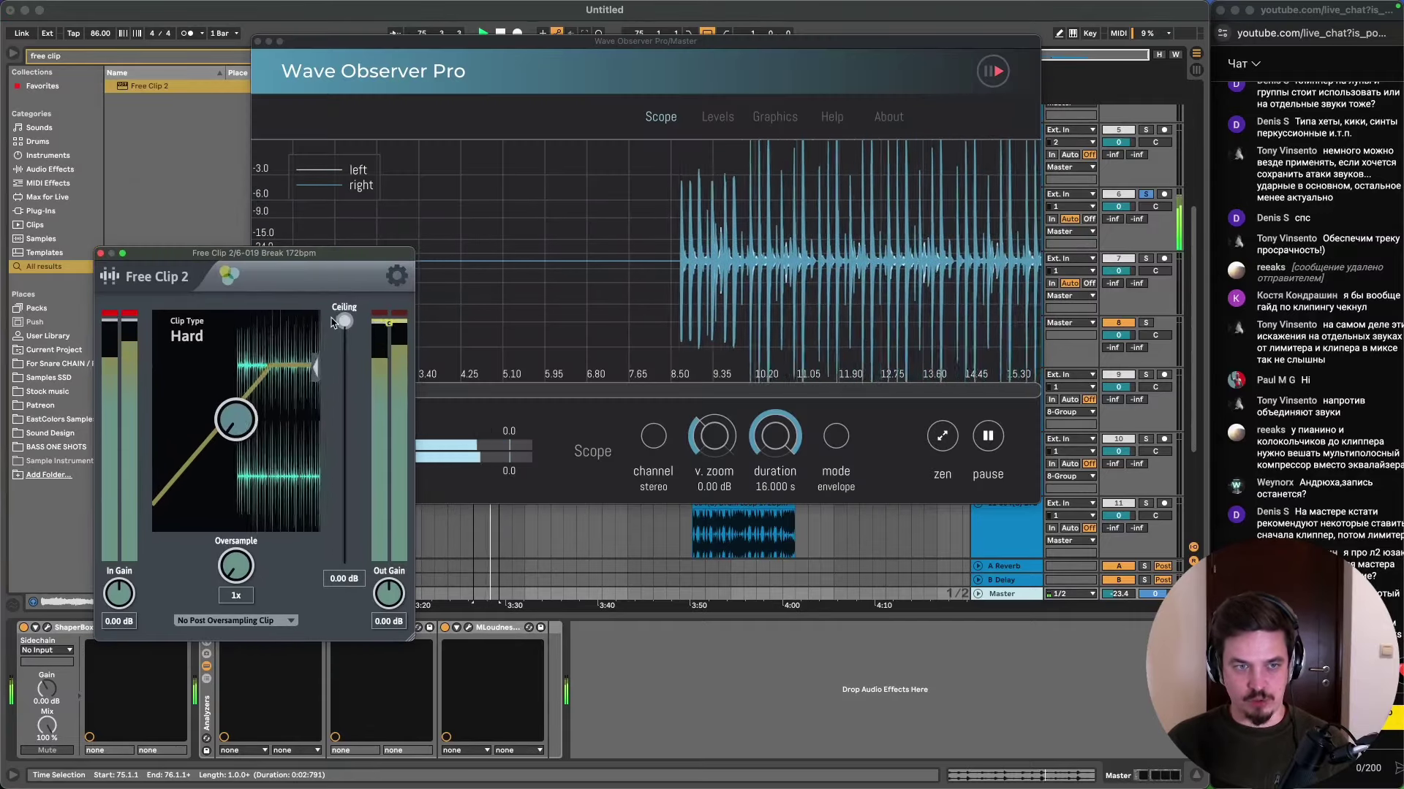
- Lower Free Clip 2's ceiling to -8.80 dB and raise its output gain to 6.17 dB
mouse_move(344, 322)
mouse_down()
mouse_move(347, 363)
mouse_move(345, 350)
mouse_up()
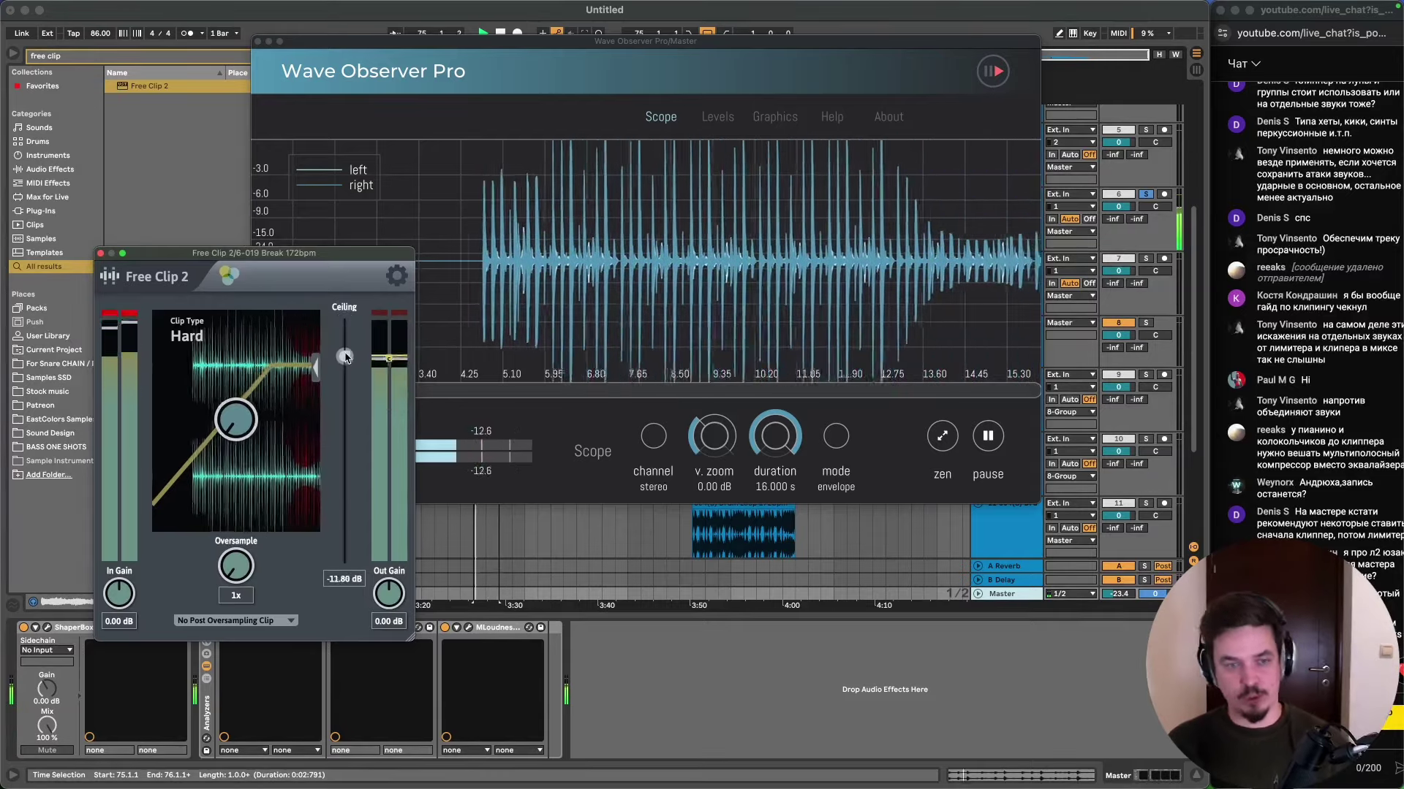
mouse_move(237, 426)
mouse_down()
mouse_move(251, 232)
mouse_move(226, 459)
mouse_move(224, 443)
mouse_up()
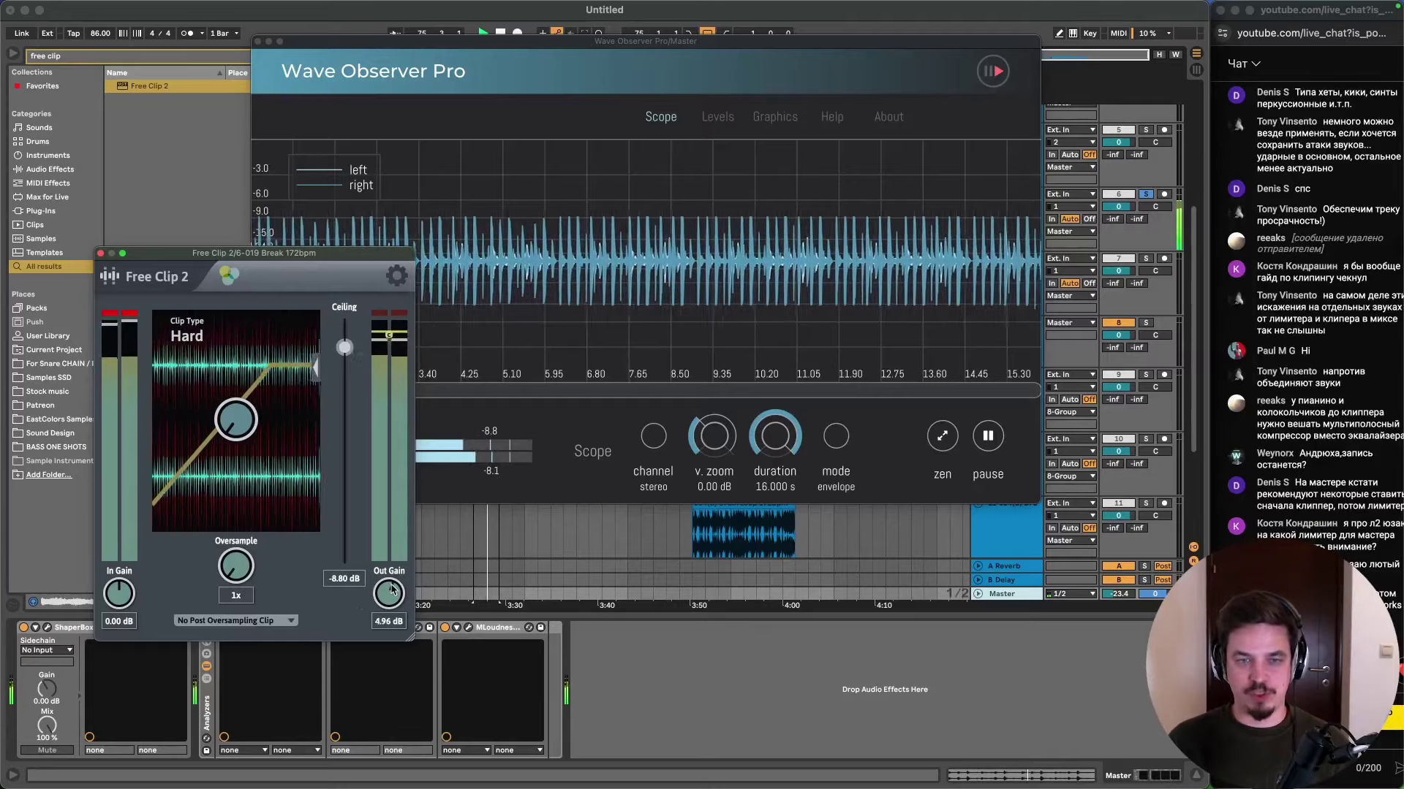
drag(391, 589, 392, 587)
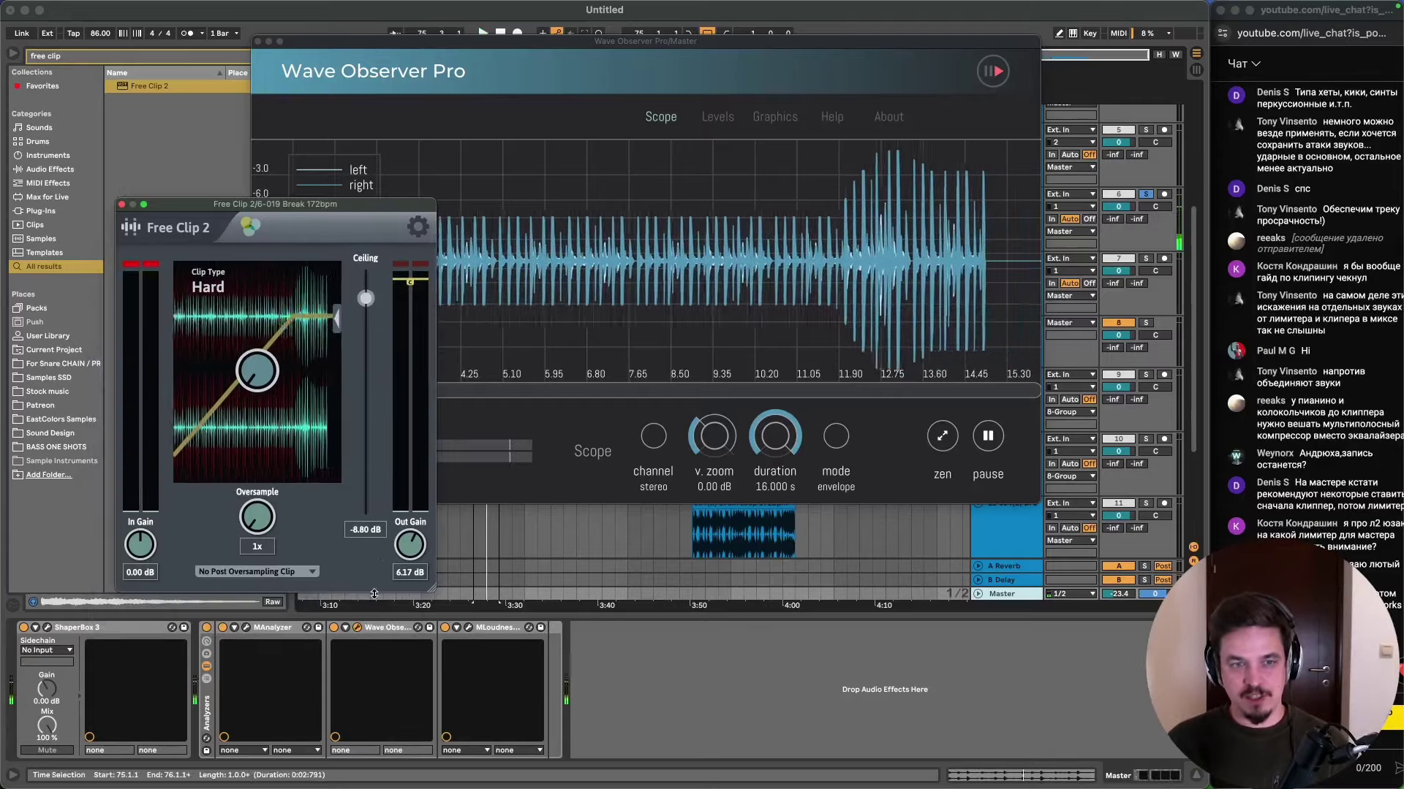
- Resize the Free Clip 2 window, enlarging it well beyond its original size and settling on a moderately larger one
drag(434, 592, 576, 679)
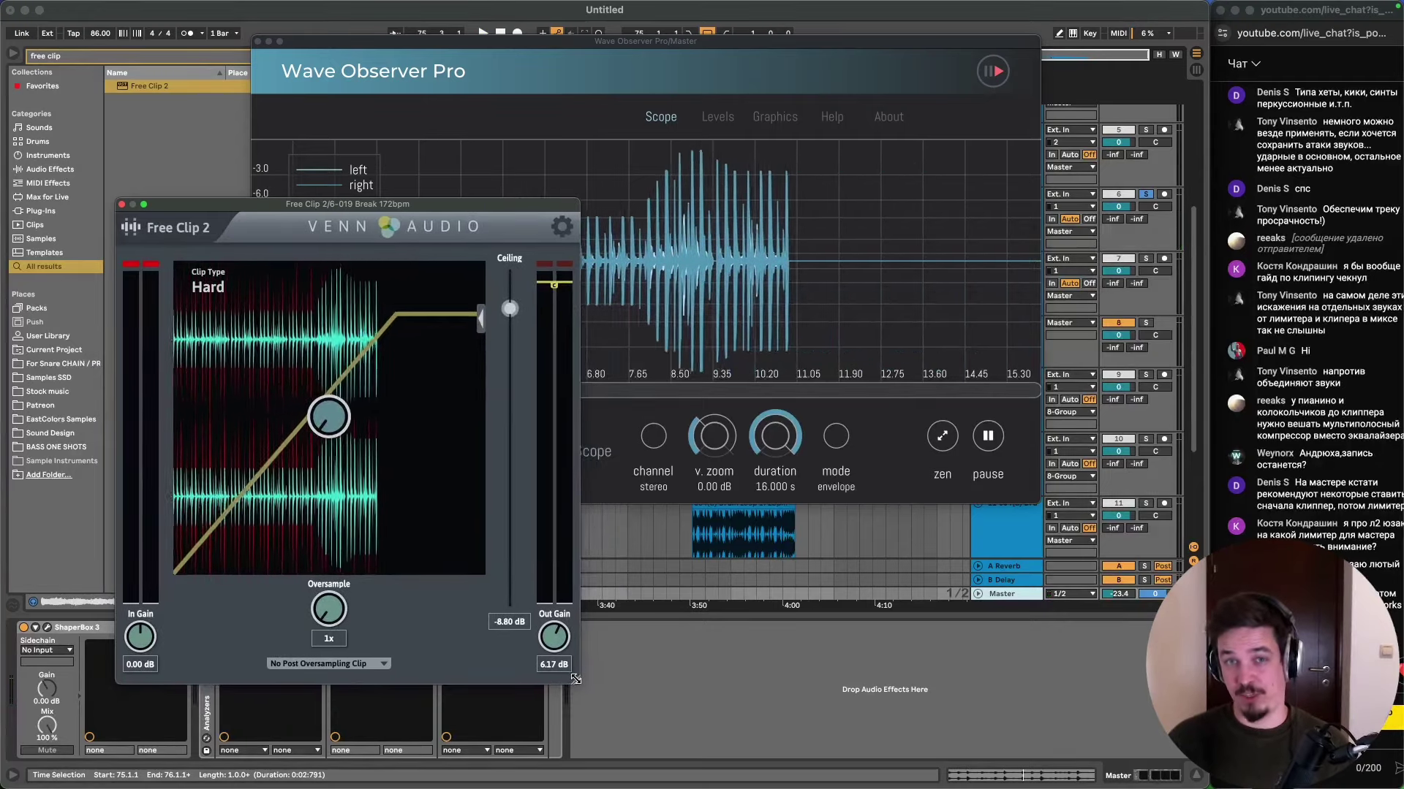
drag(575, 679, 502, 576)
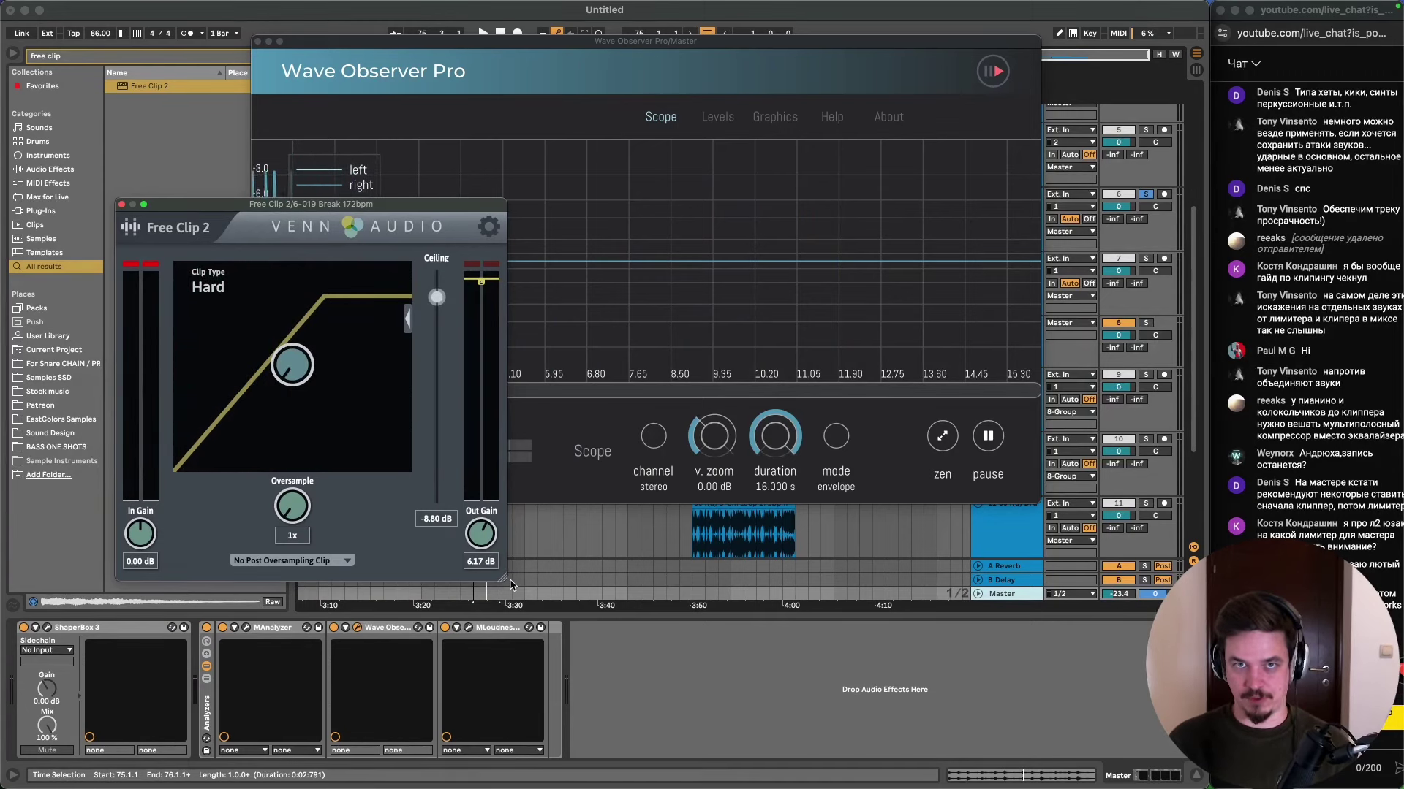
- Switch to Chrome, search Google for "gclip" in a new tab, and view the GVST GClip page
mouse_move(584, 786)
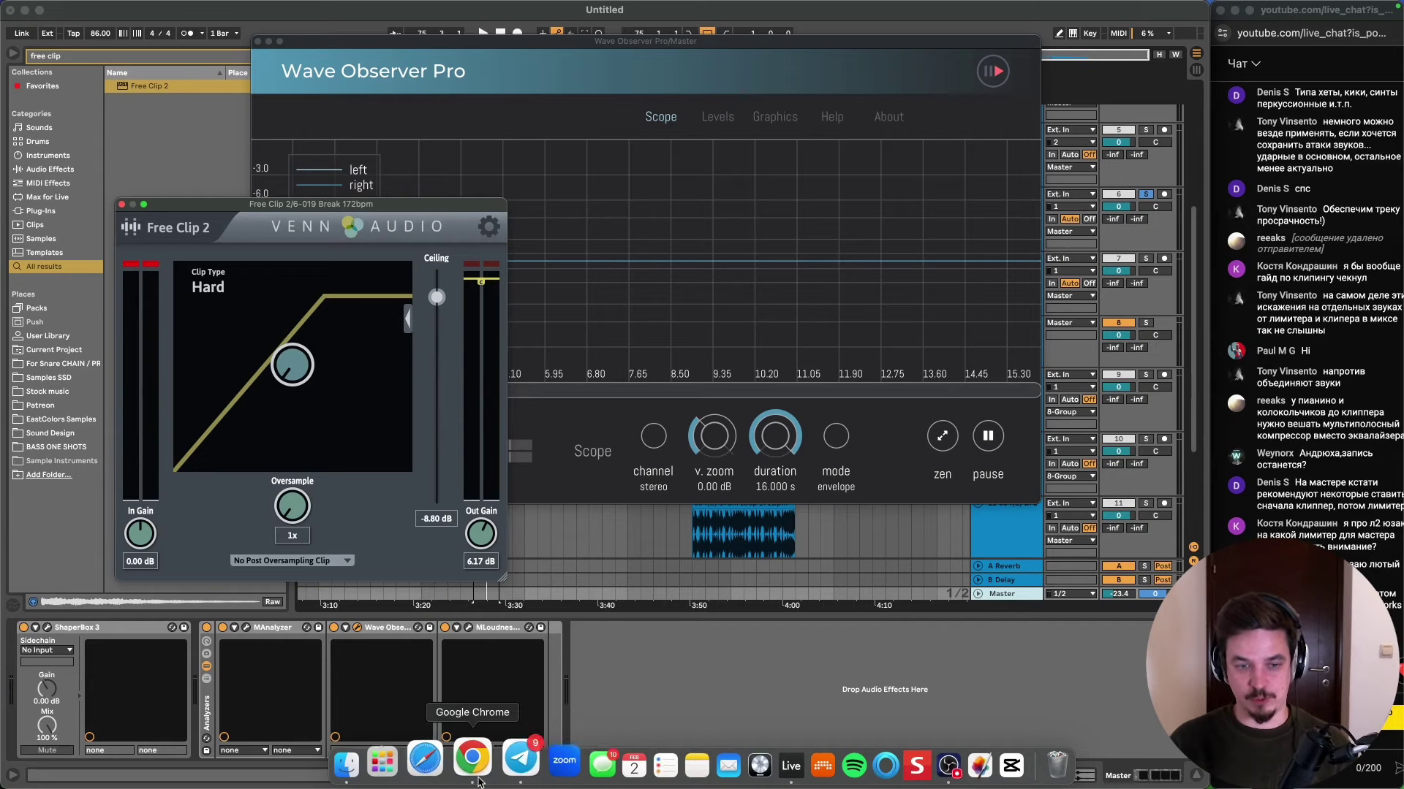
click(472, 764)
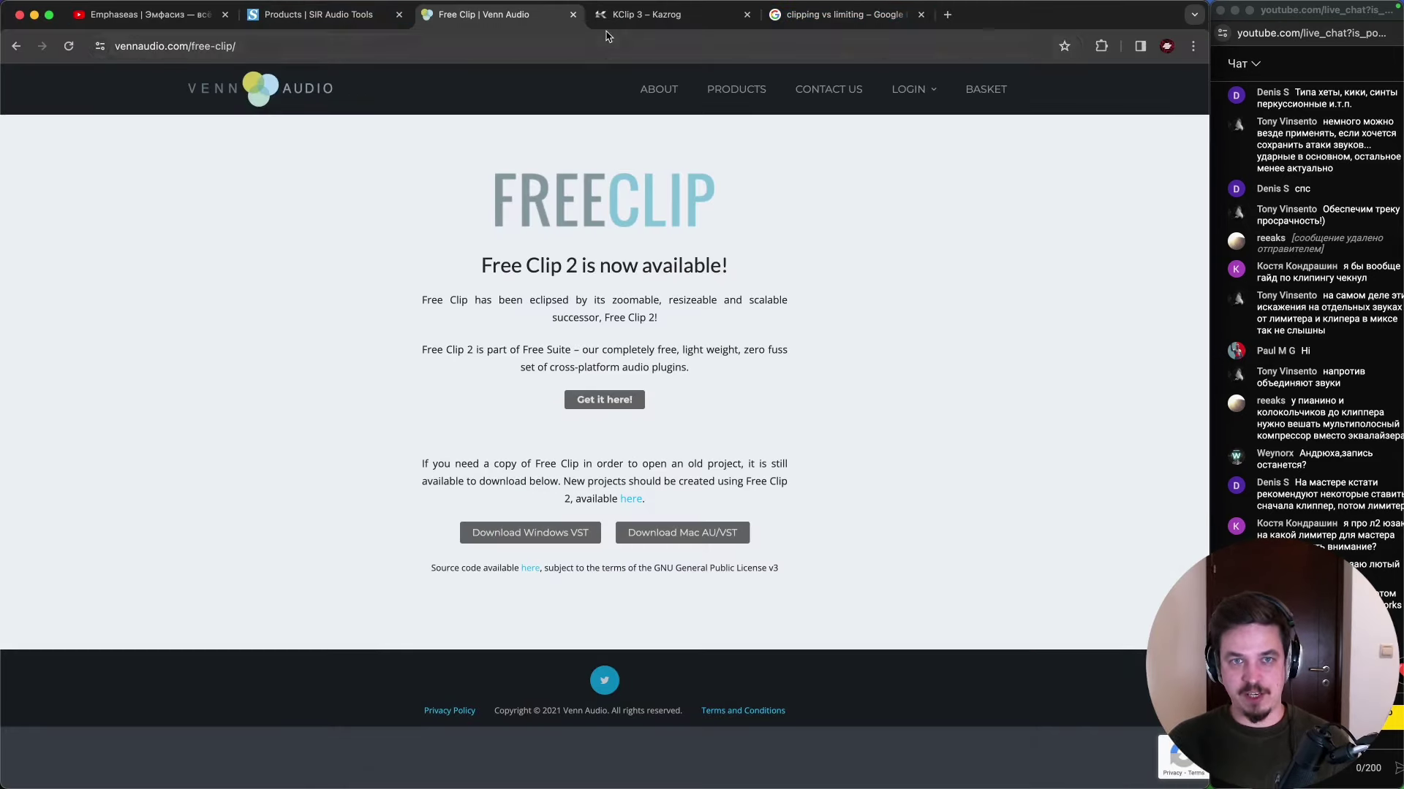
key(super+t)
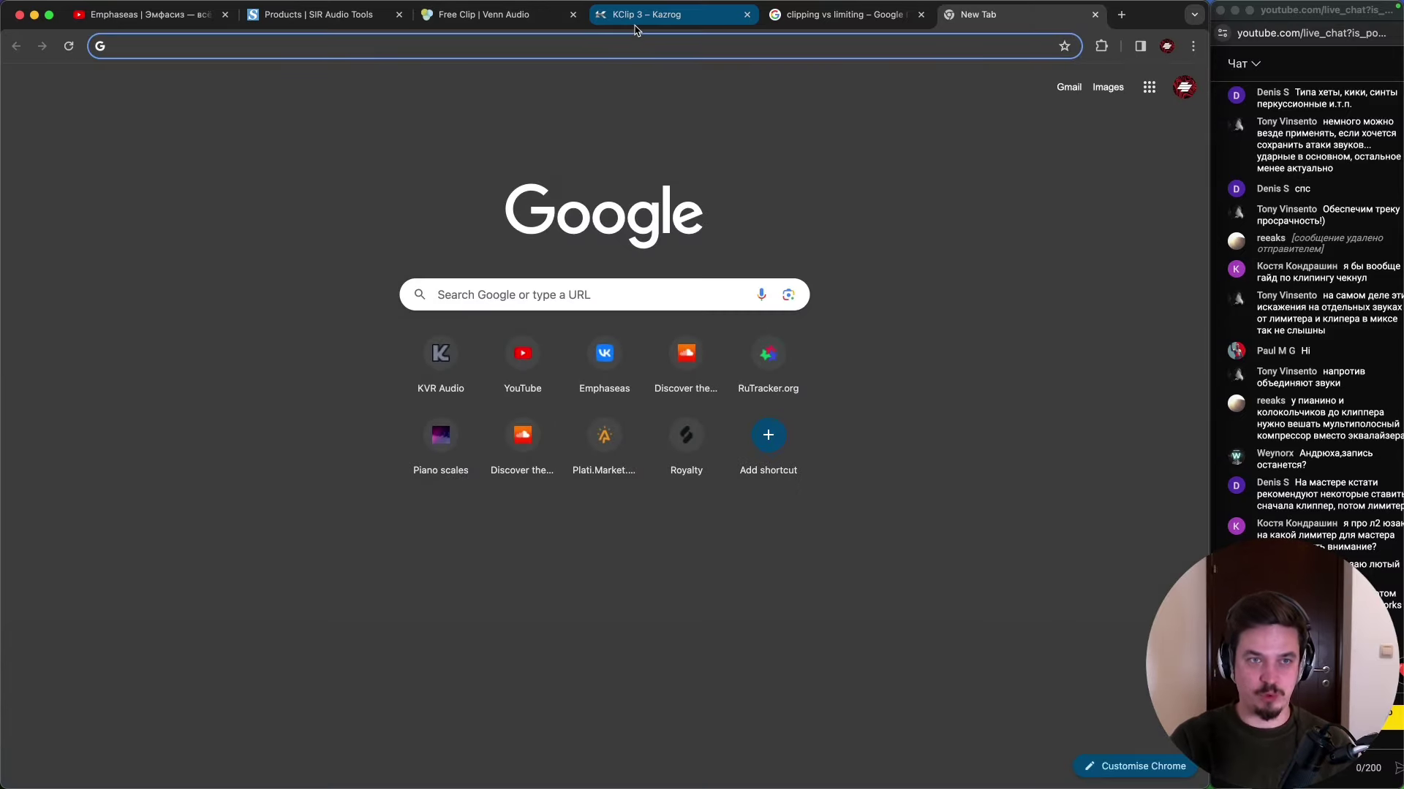
text(gclip)
key(Return)
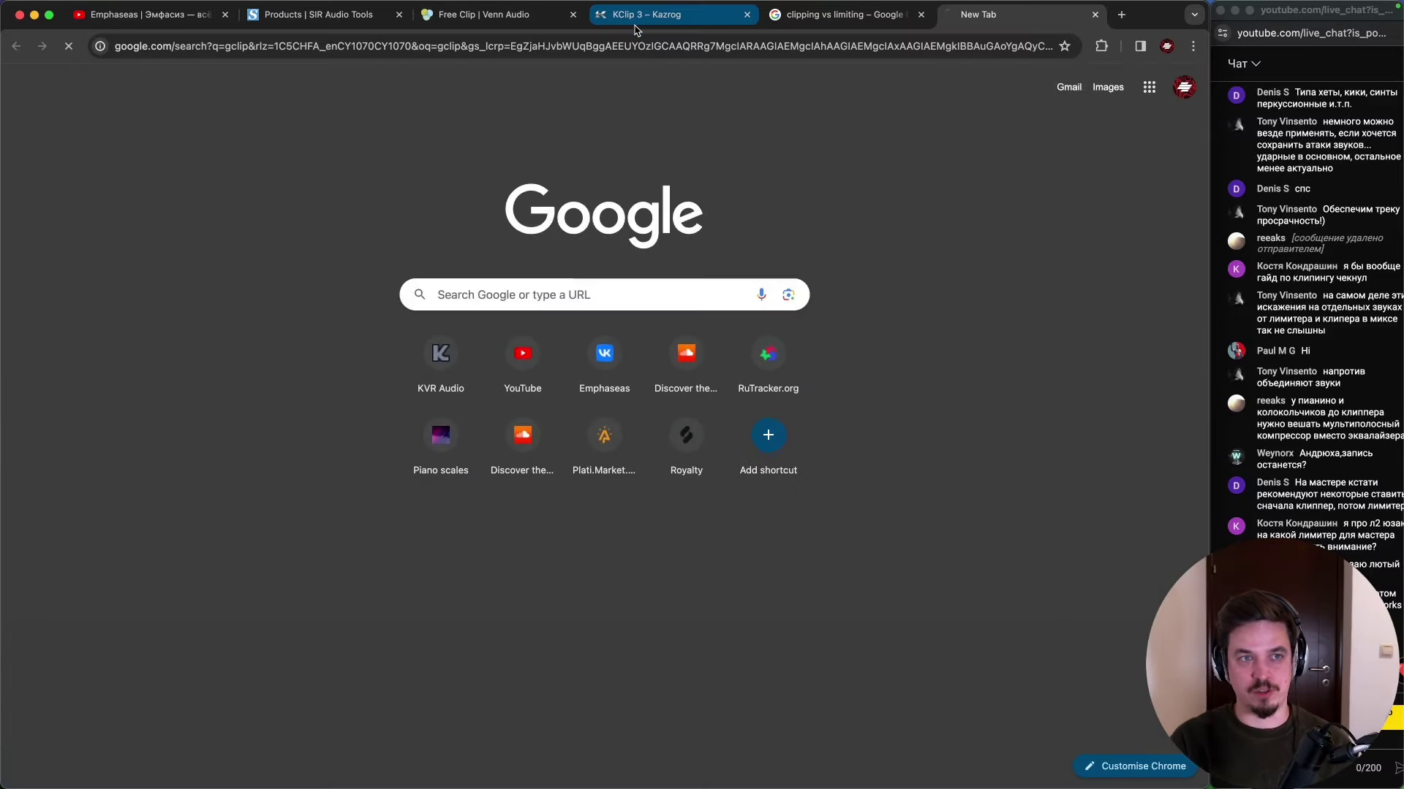
click(183, 247)
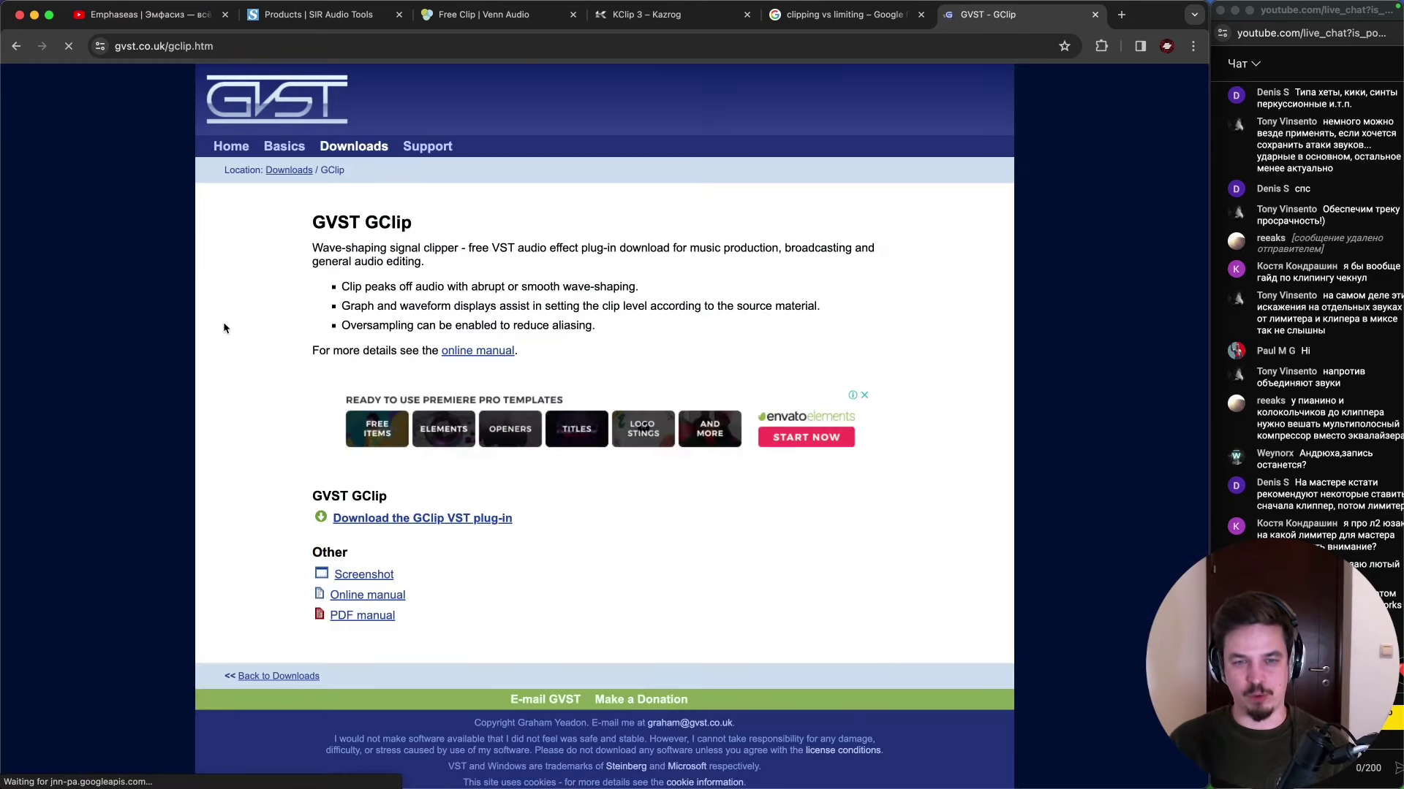
scroll(305, 503, down, 1)
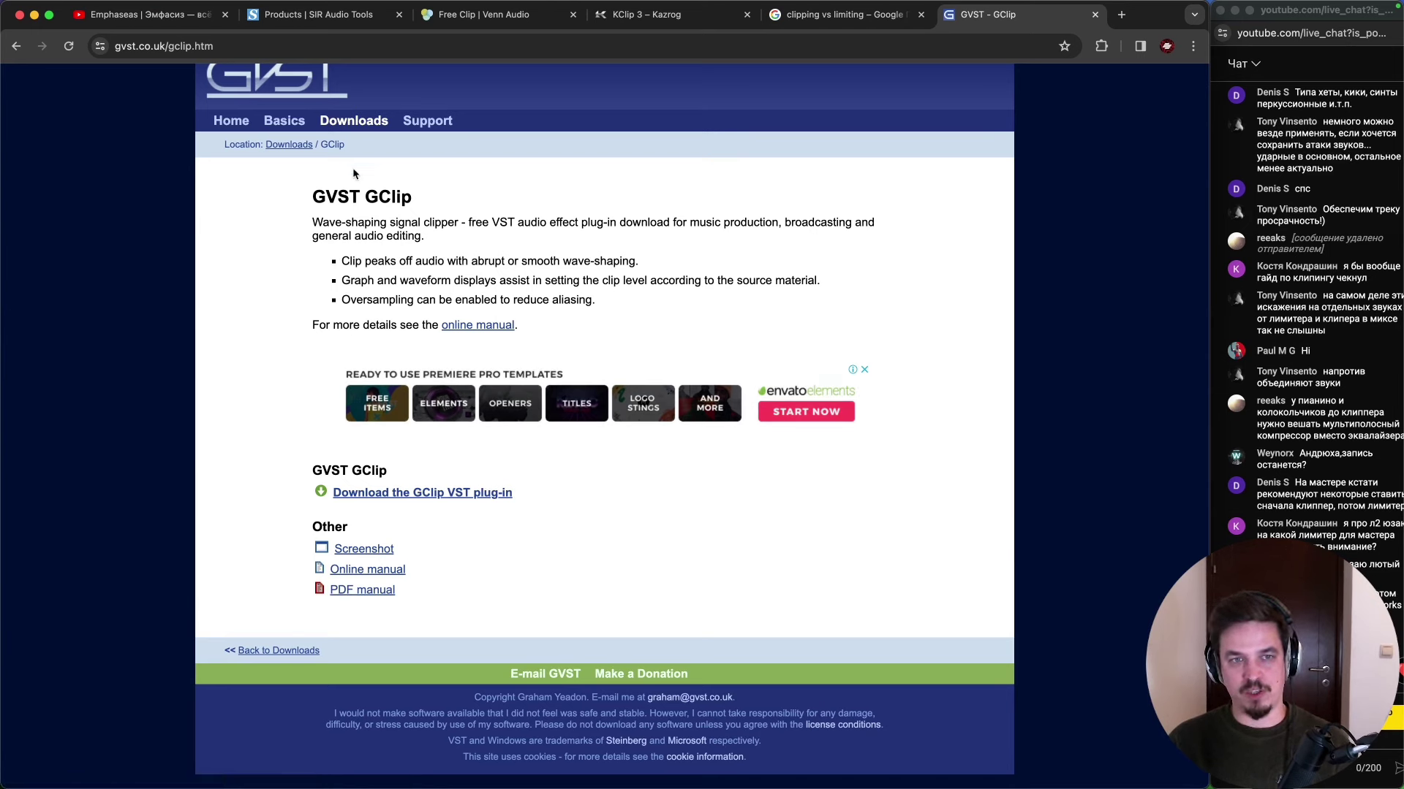
- Search Google for "GVST GClip" using the page's title text and enlarge the KVR Audio image of the plug-in's interface
drag(307, 196, 431, 201)
key(super+c)
key(super+t)
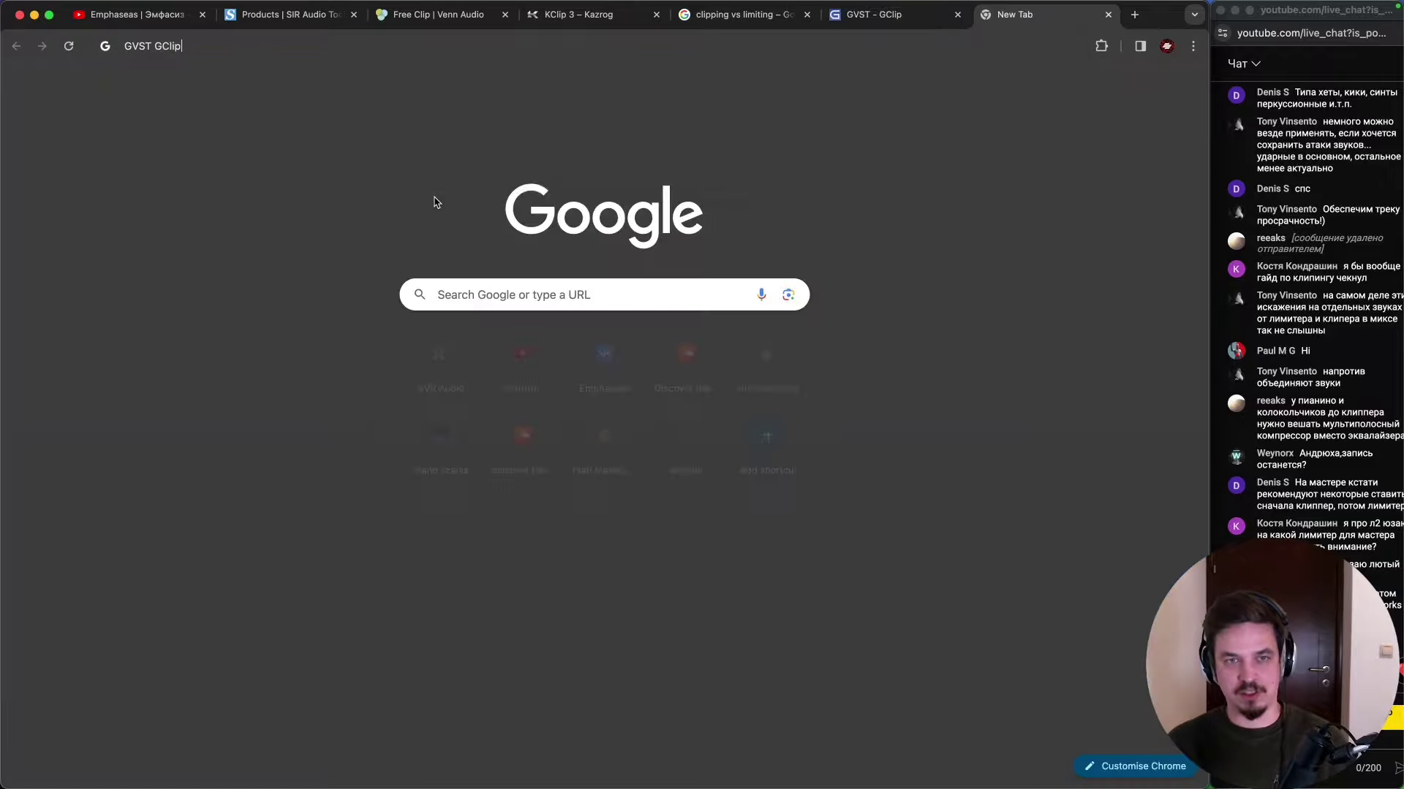
key(super+v)
key(Return)
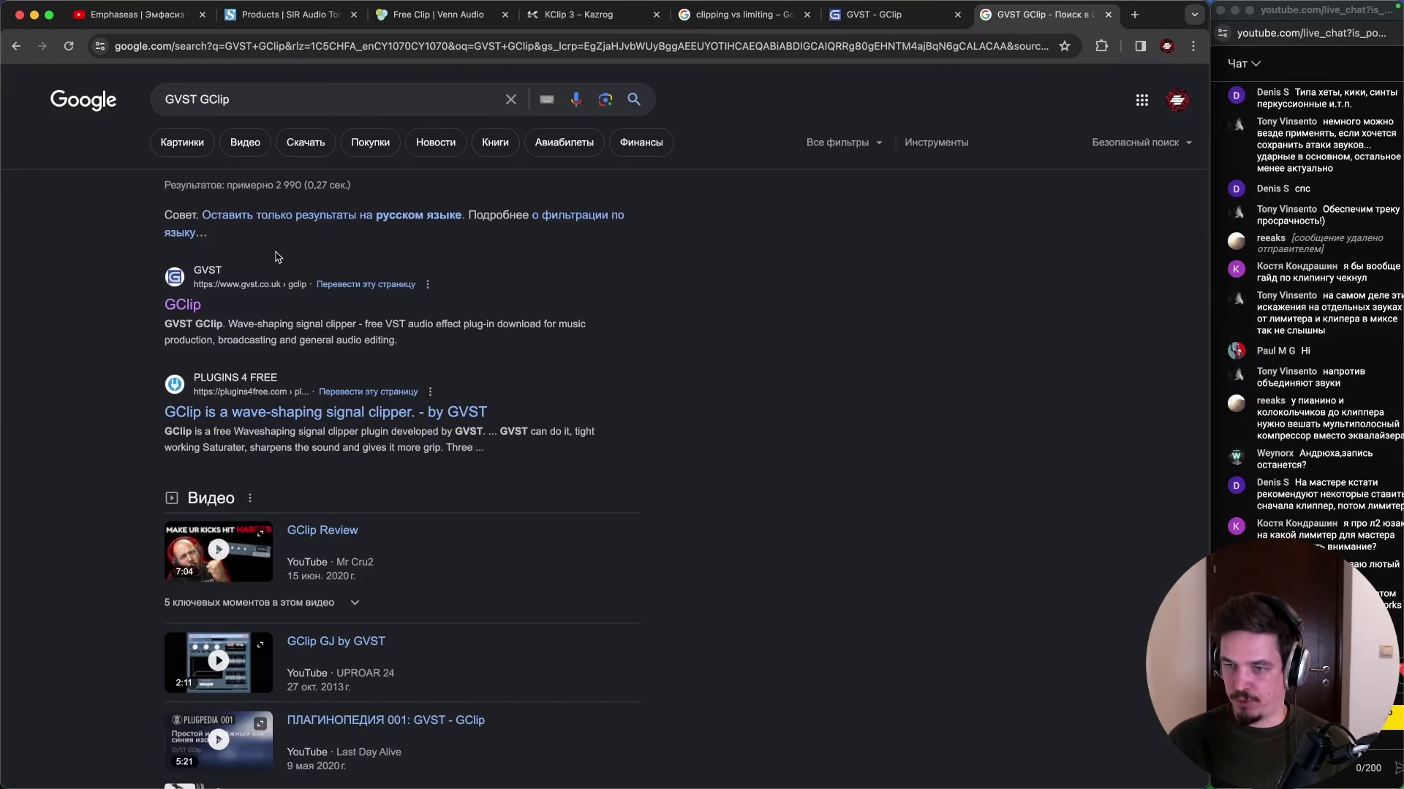
click(179, 305)
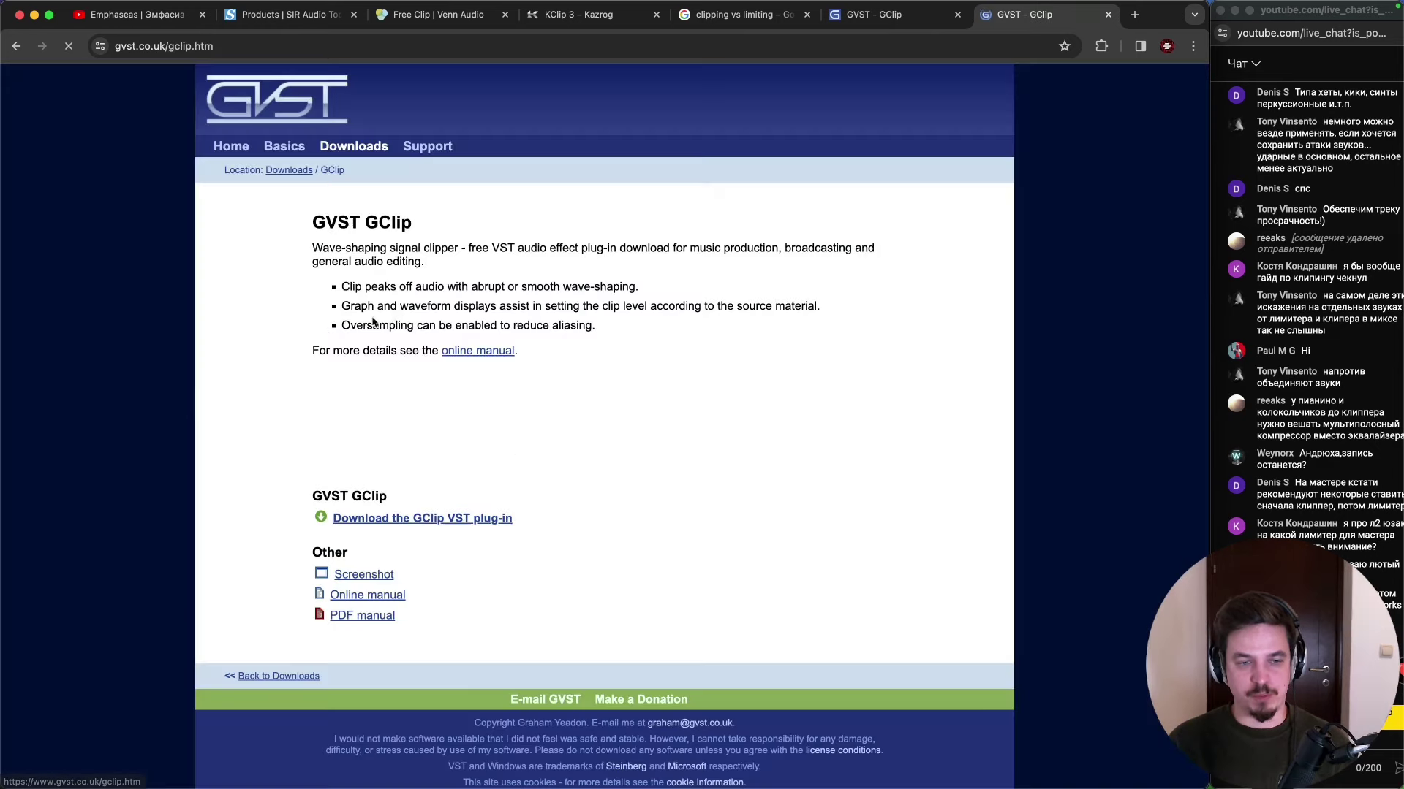
click(16, 46)
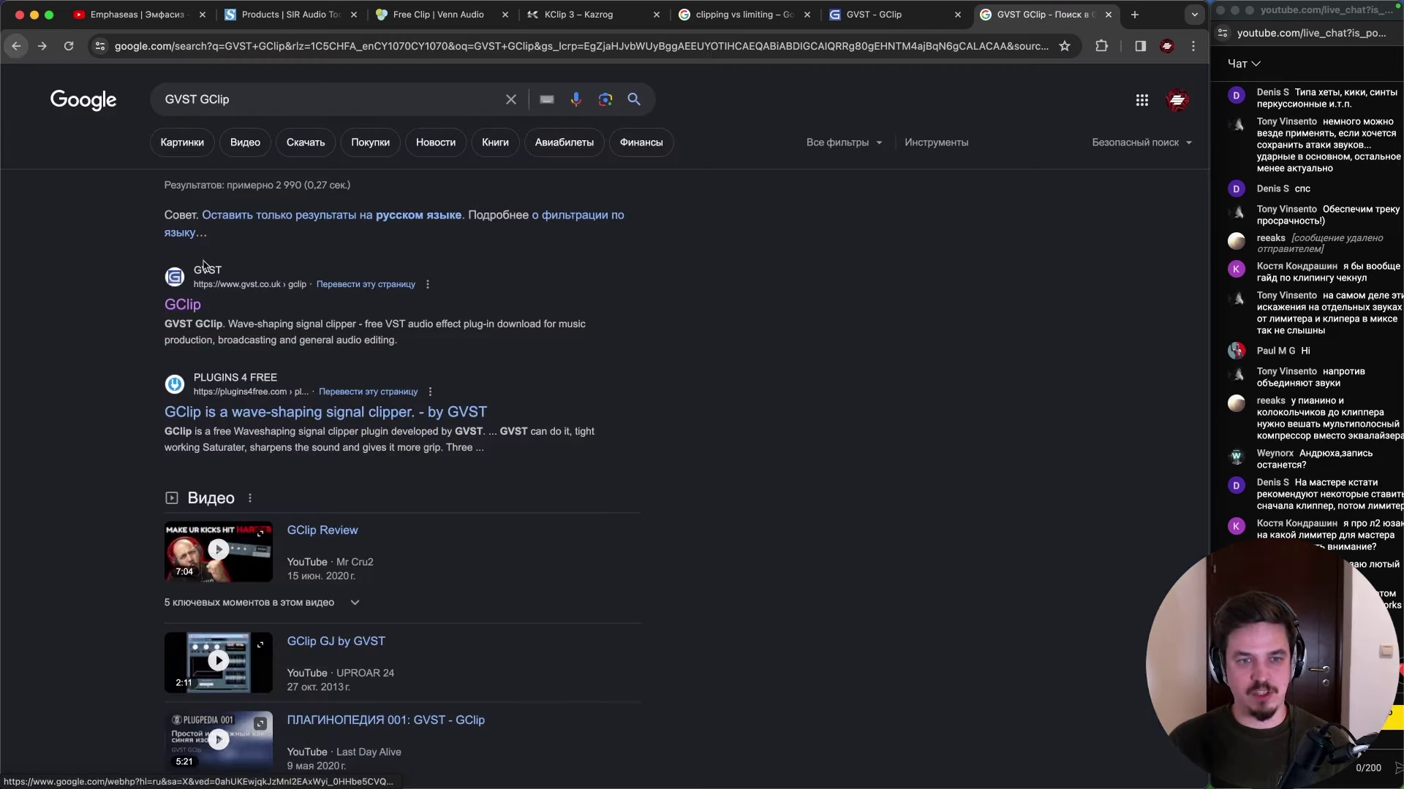
click(198, 151)
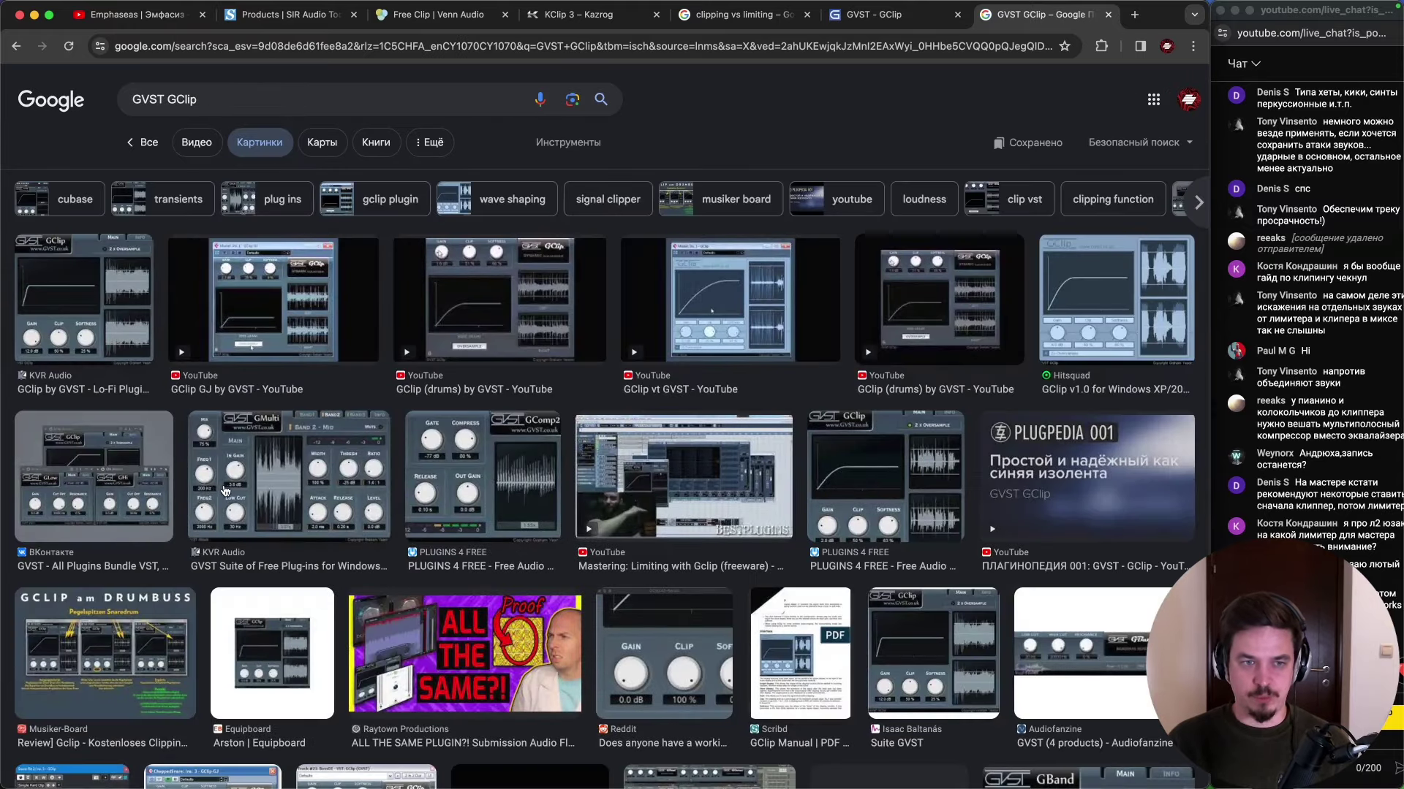
click(100, 316)
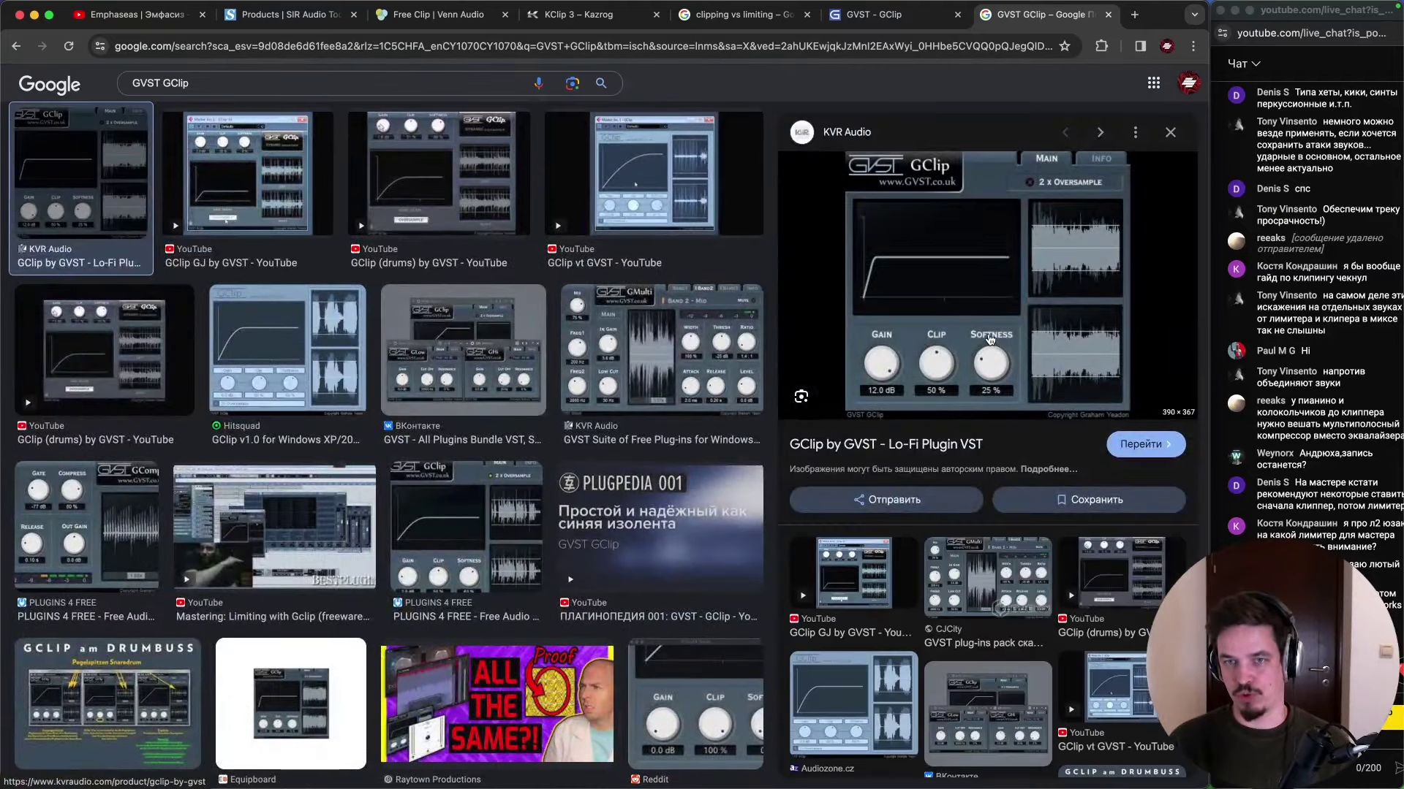
- View the interface picture and product details on the open Kazrog KClip 3 page
click(561, 22)
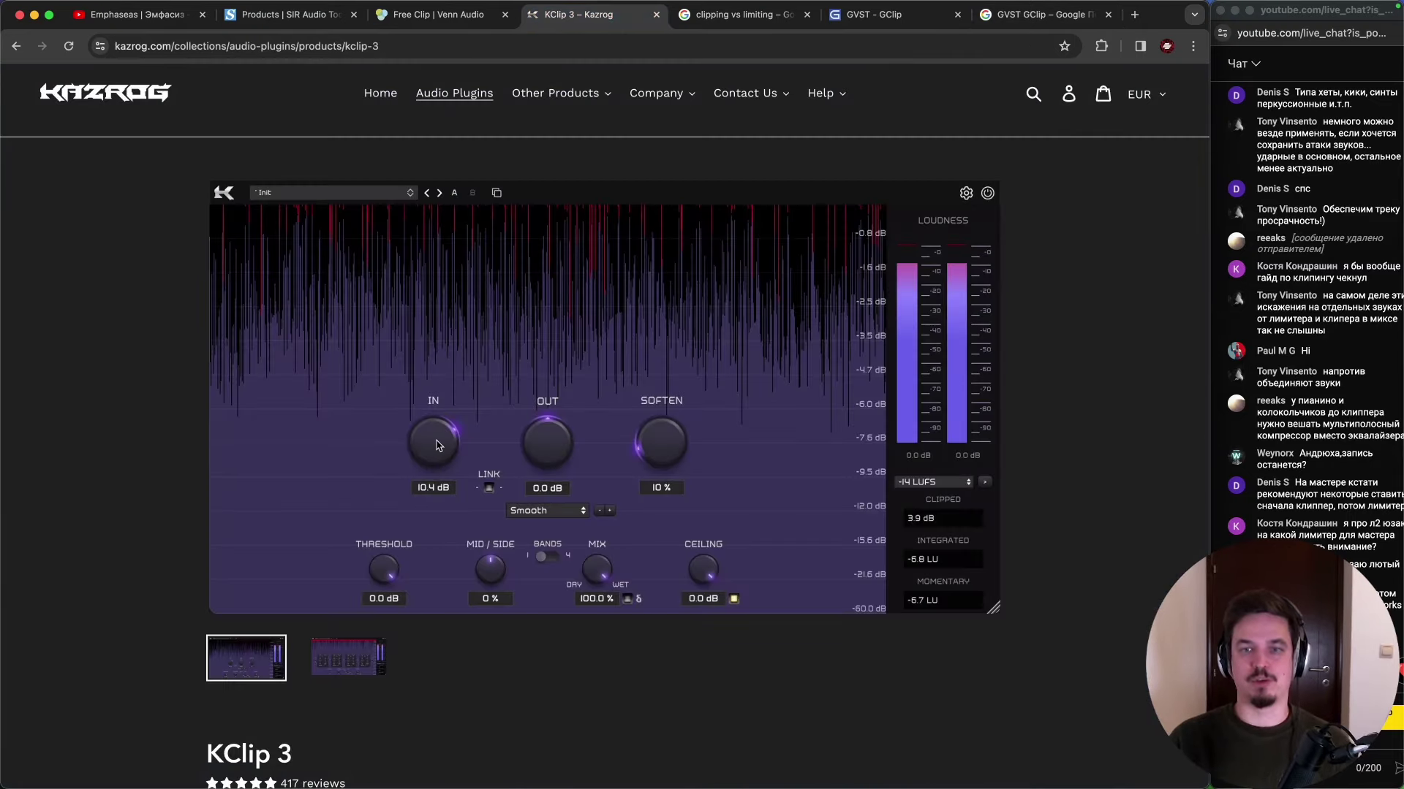
scroll(438, 450, down, 3)
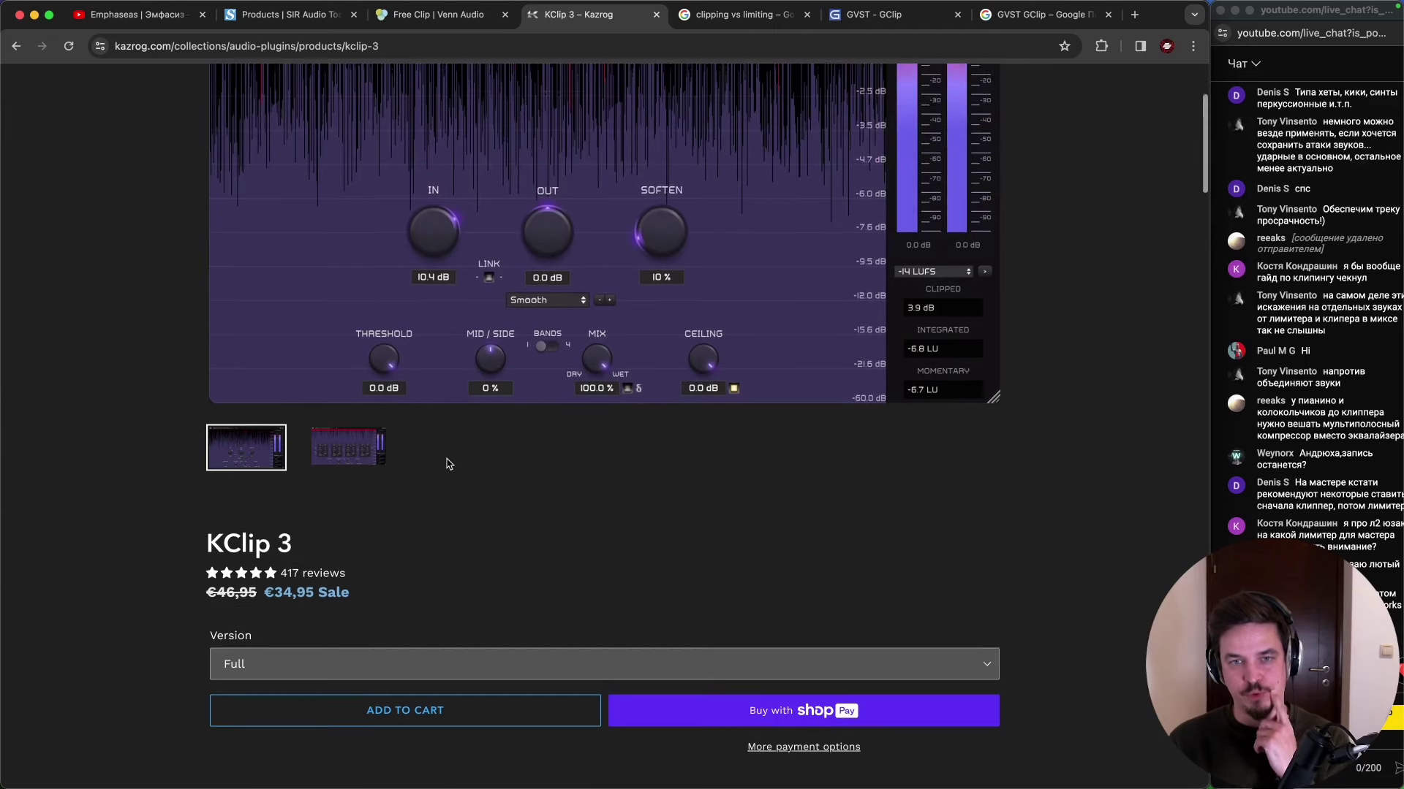
scroll(447, 464, up, 2)
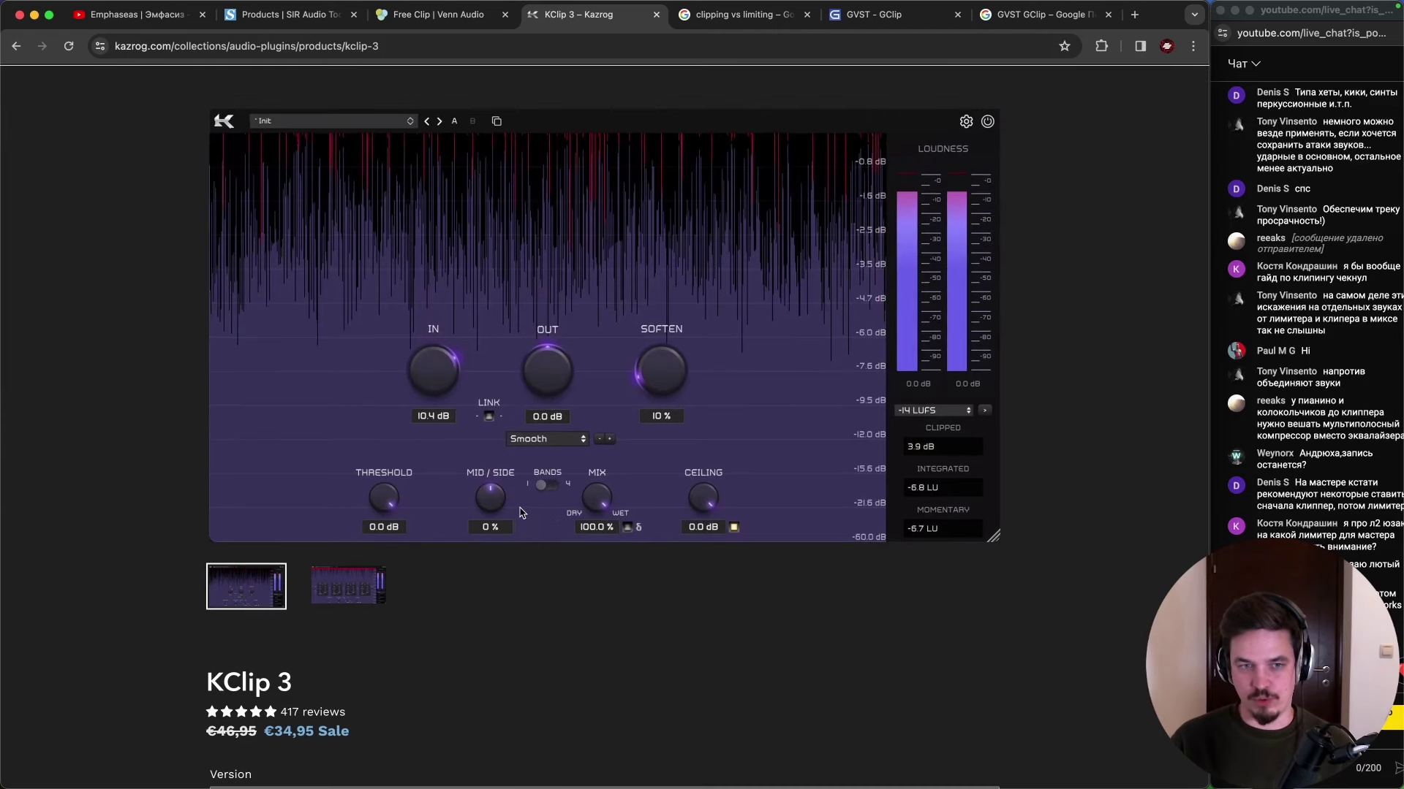
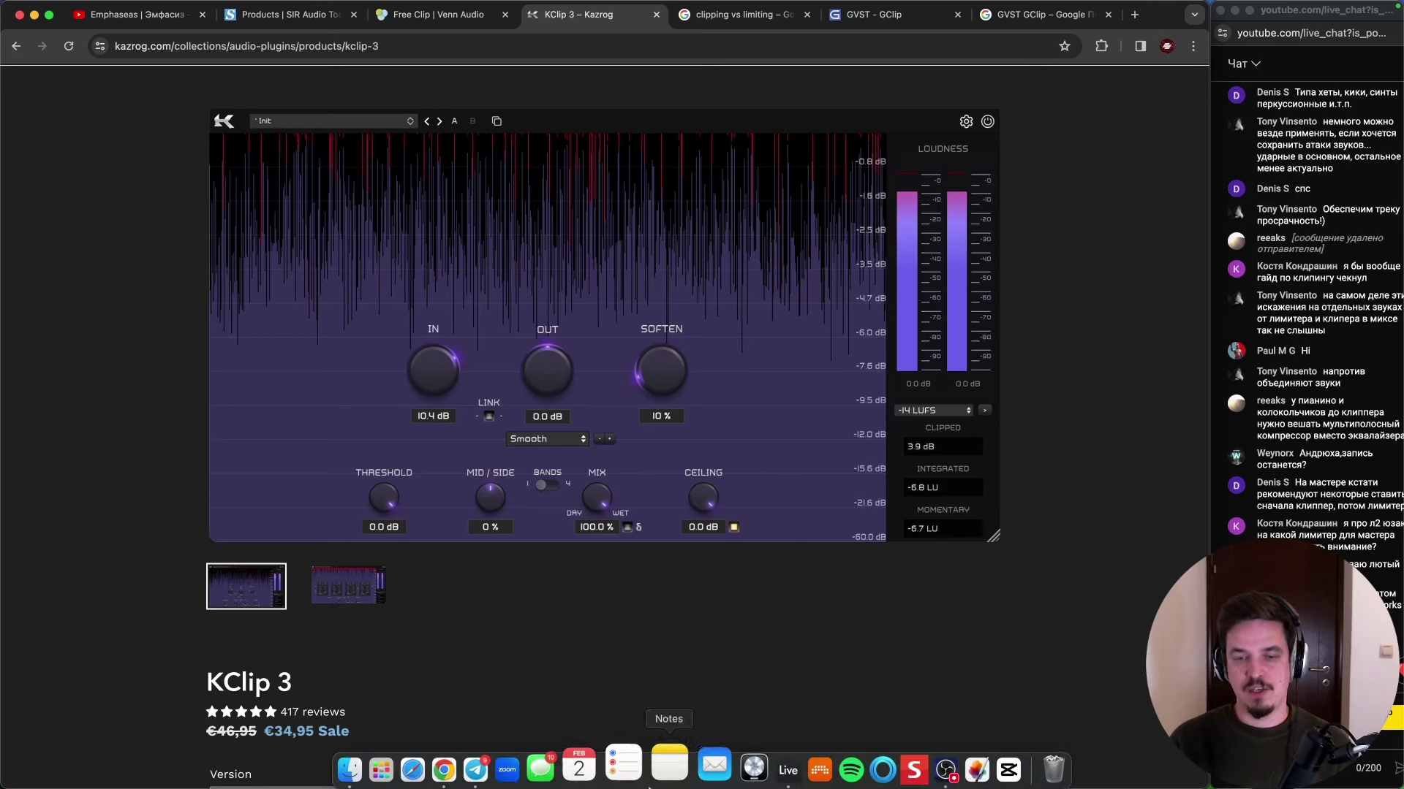
- Switch back to Ableton Live and close the Wave Observer Pro and Free Clip 2 windows
click(747, 769)
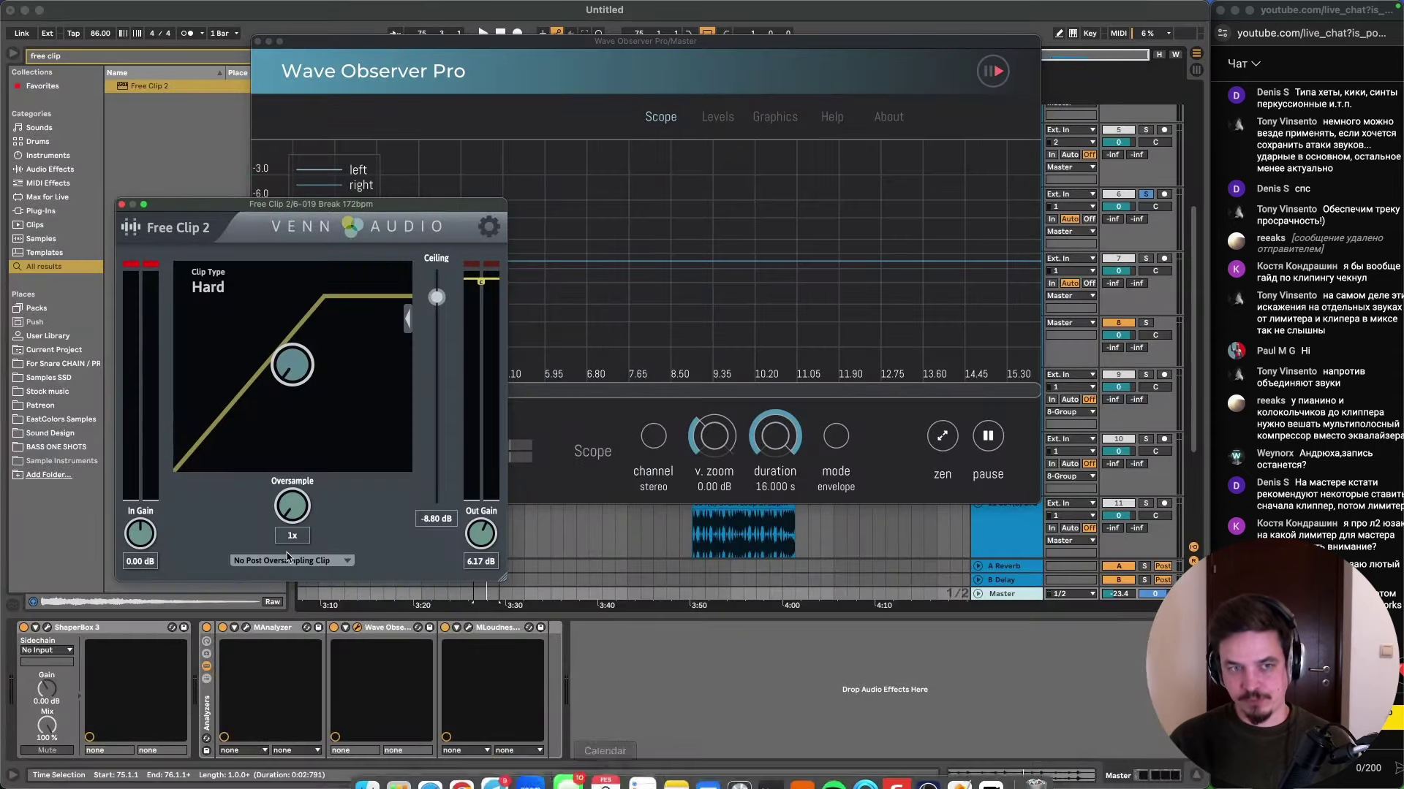
click(257, 42)
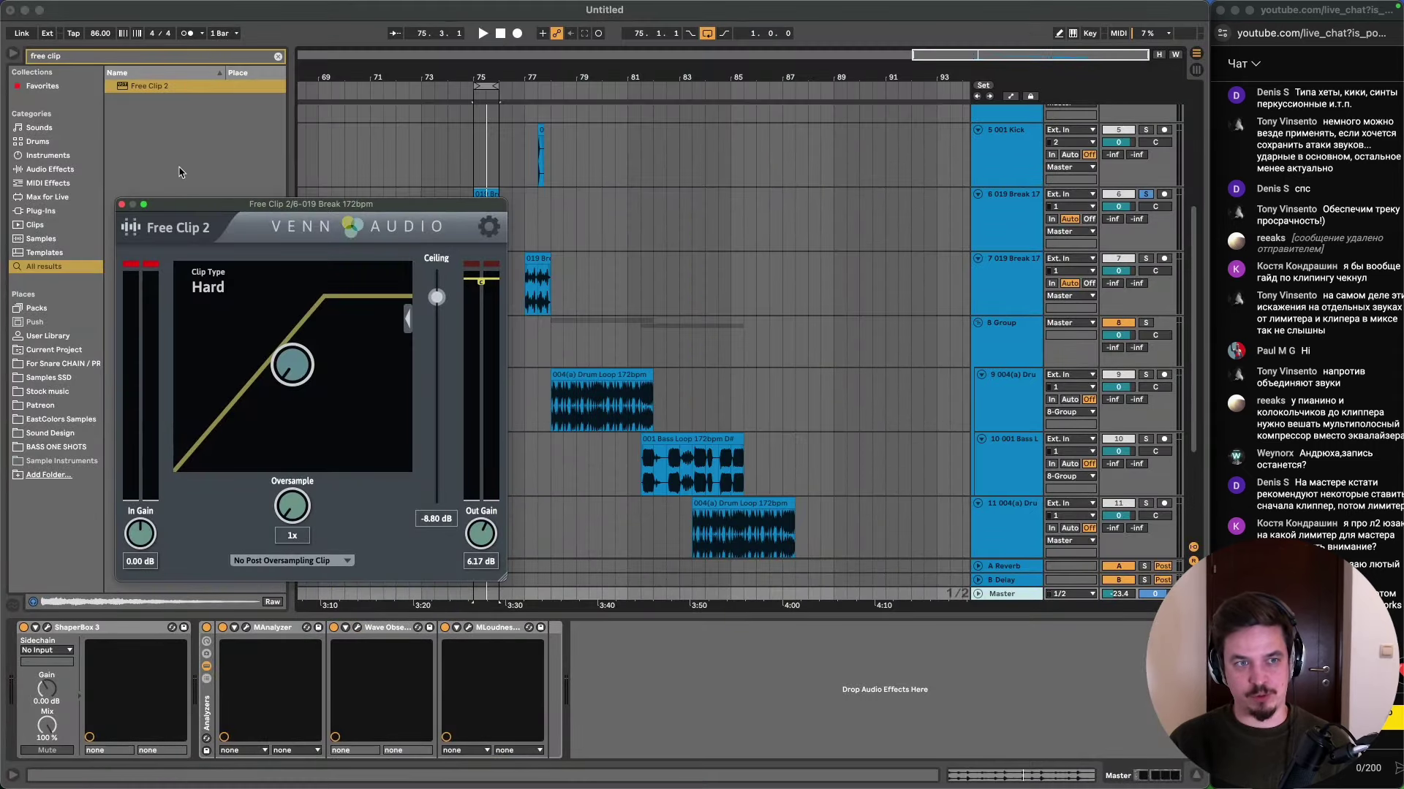
click(122, 206)
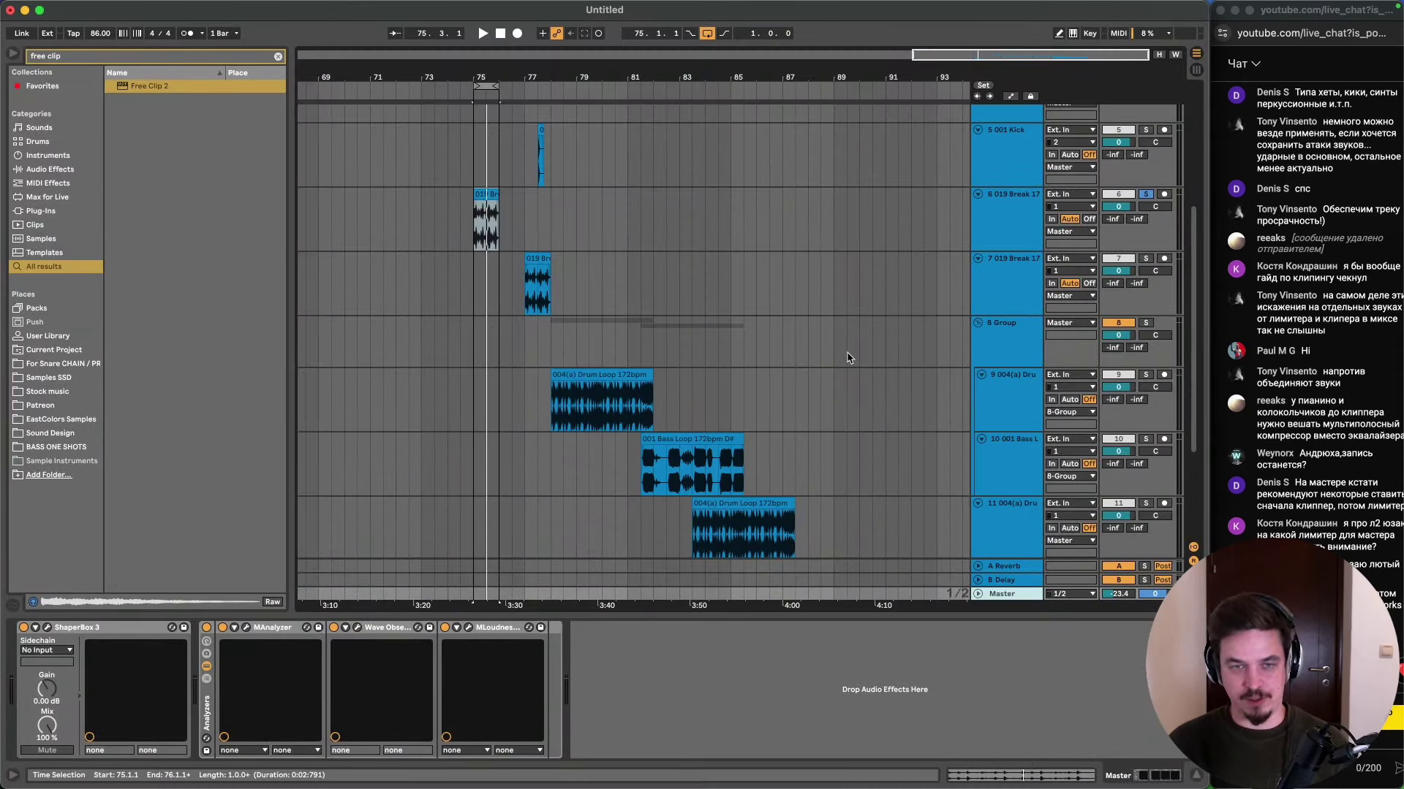
- Check the device chains of 8 Group and the track 7 break, and select the 5 001 Kick track
click(1013, 345)
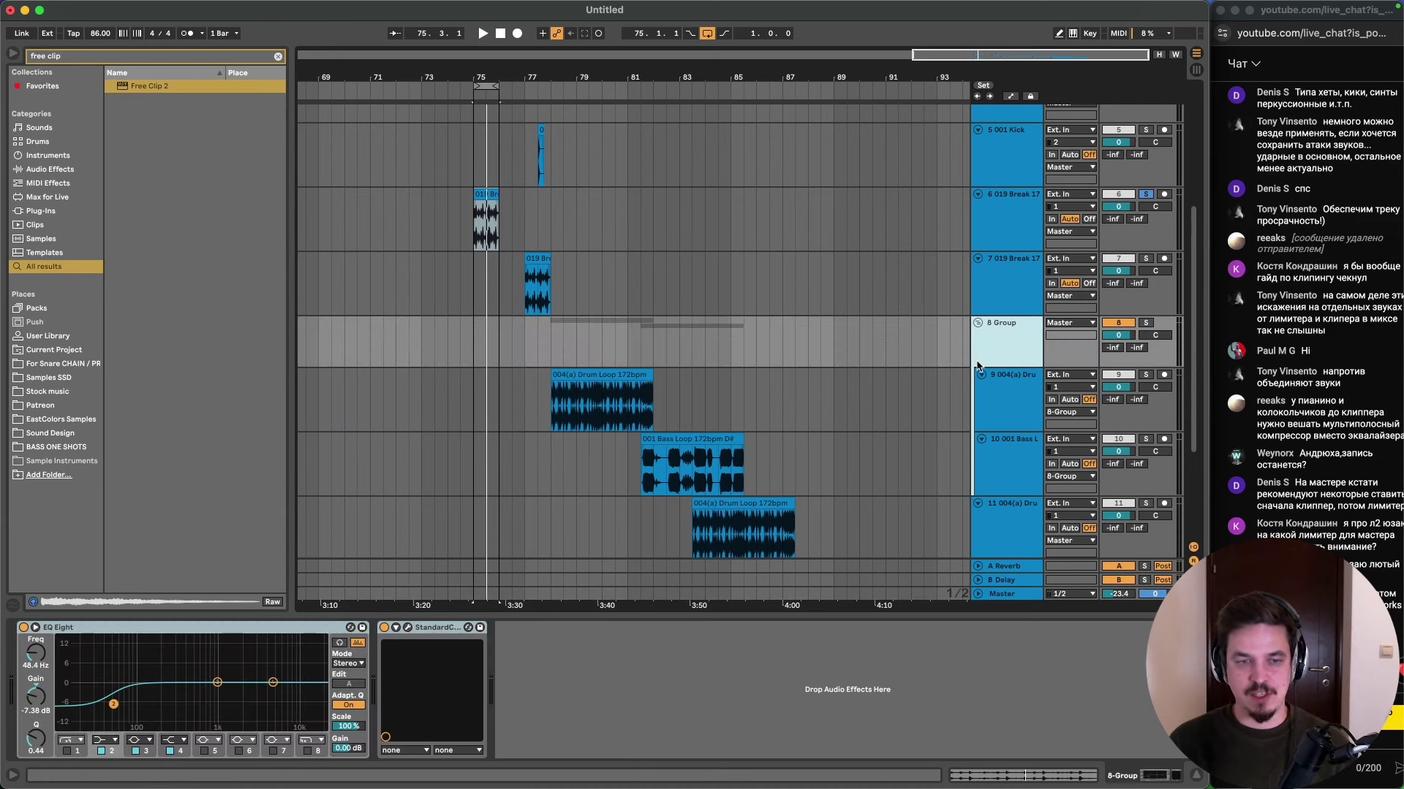
click(1013, 309)
click(1053, 232)
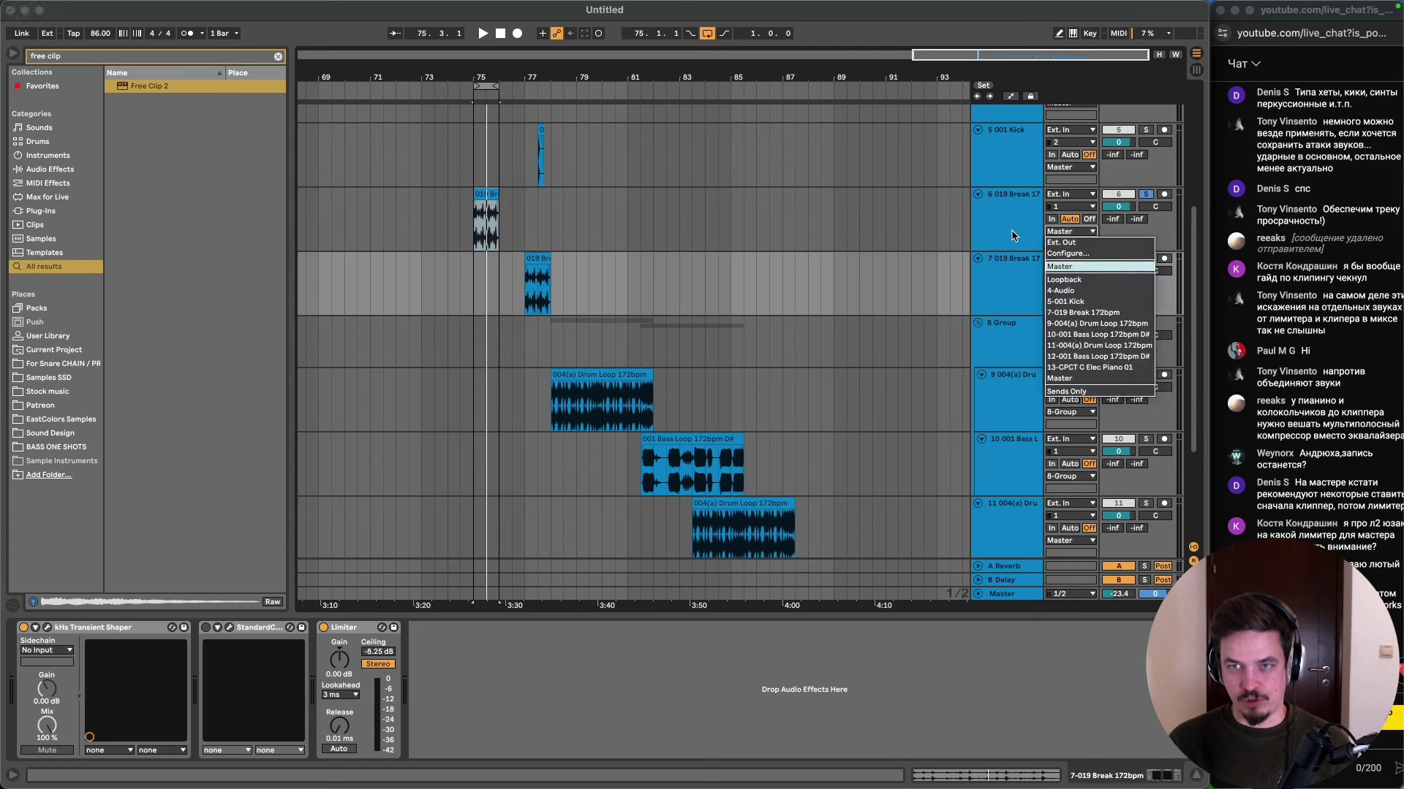
click(1020, 234)
click(1021, 184)
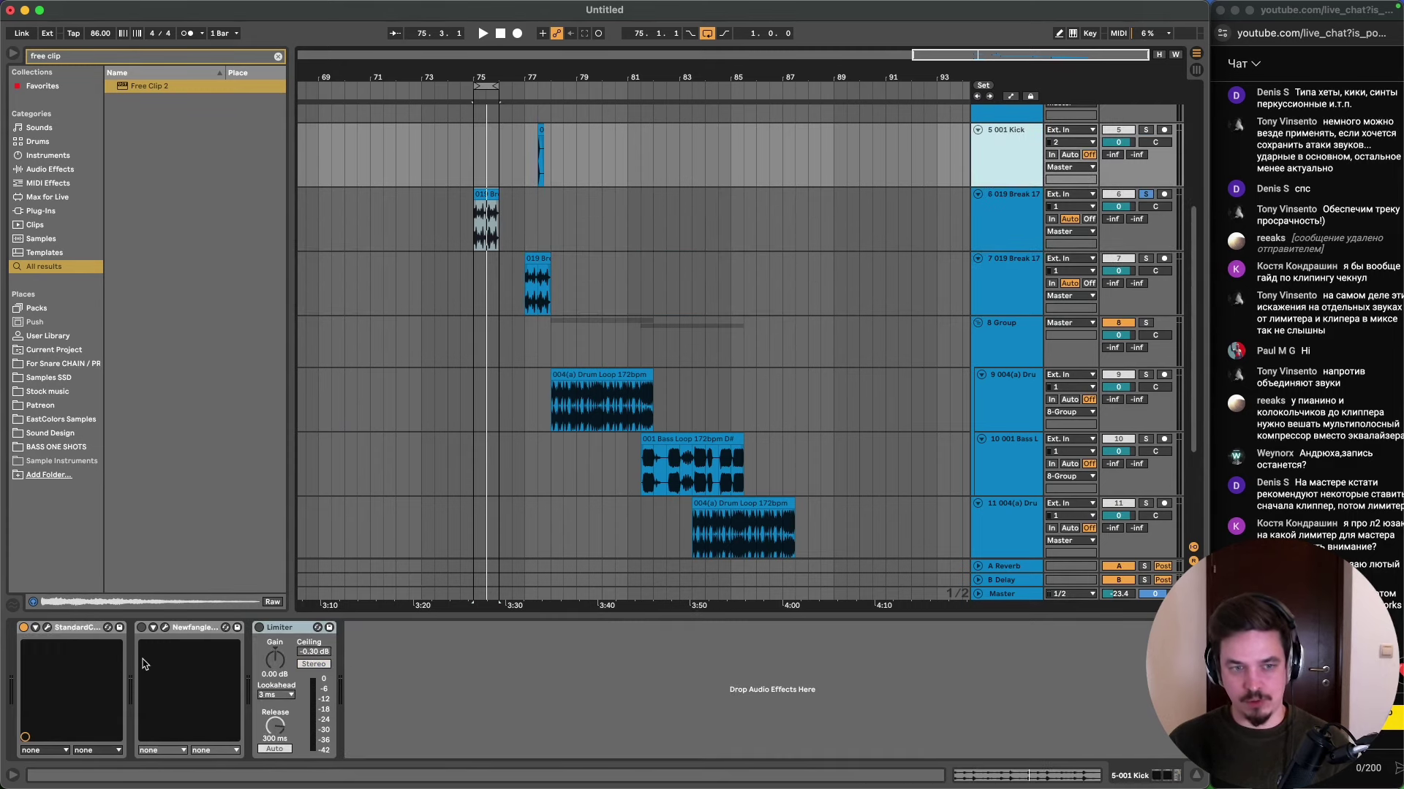
- Turn on and open Newfangled Saturate on the kick track, and set its clipper shape to 62%
click(163, 632)
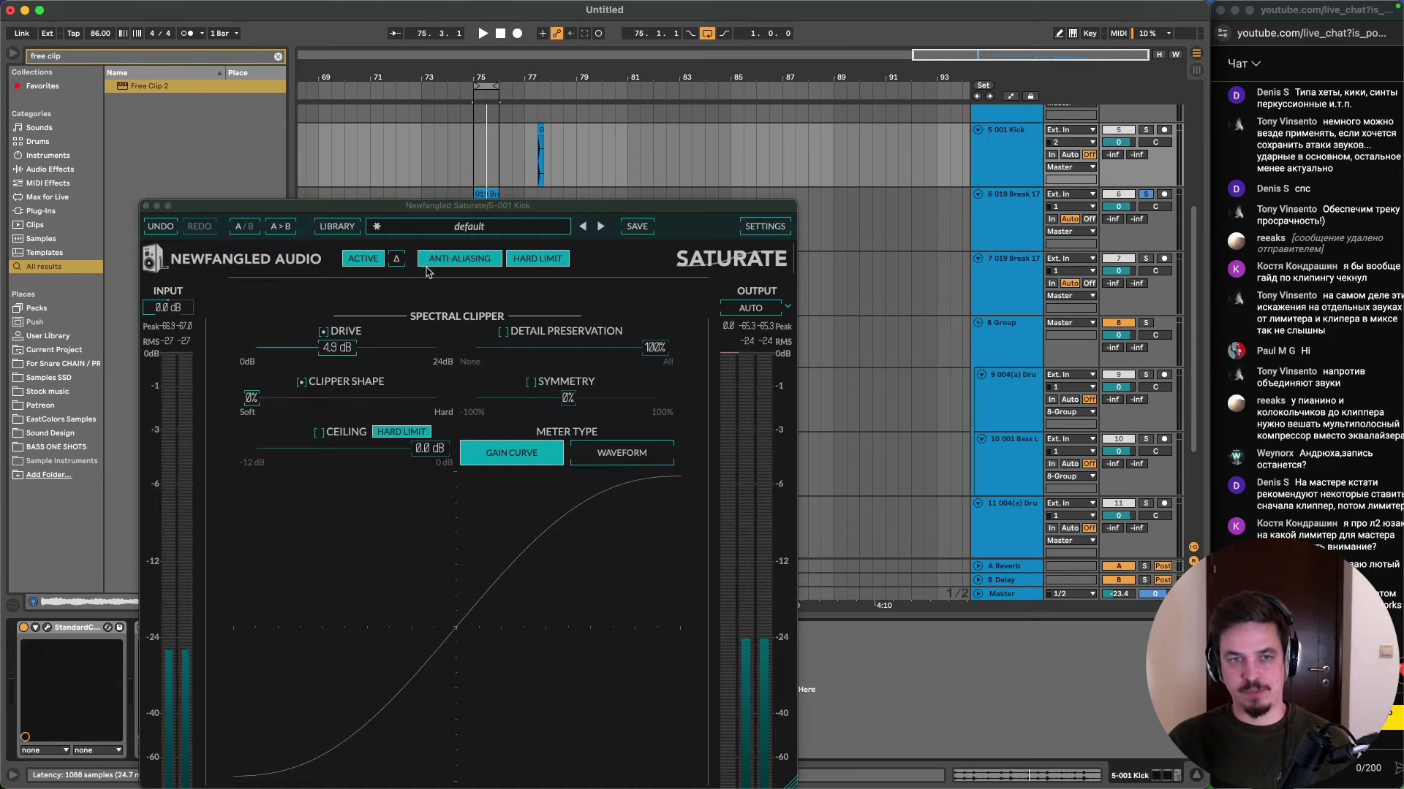
drag(525, 209, 653, 112)
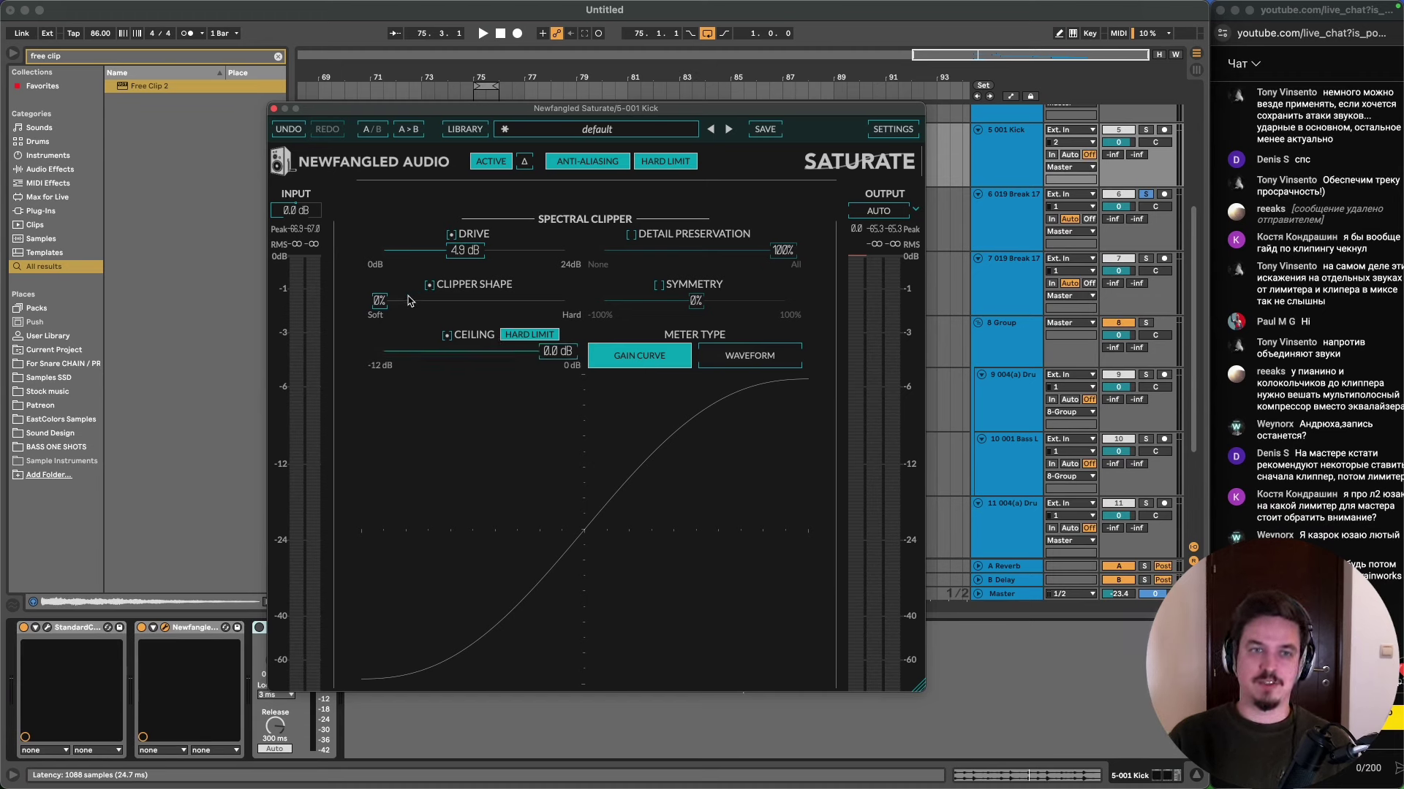
drag(384, 306, 496, 319)
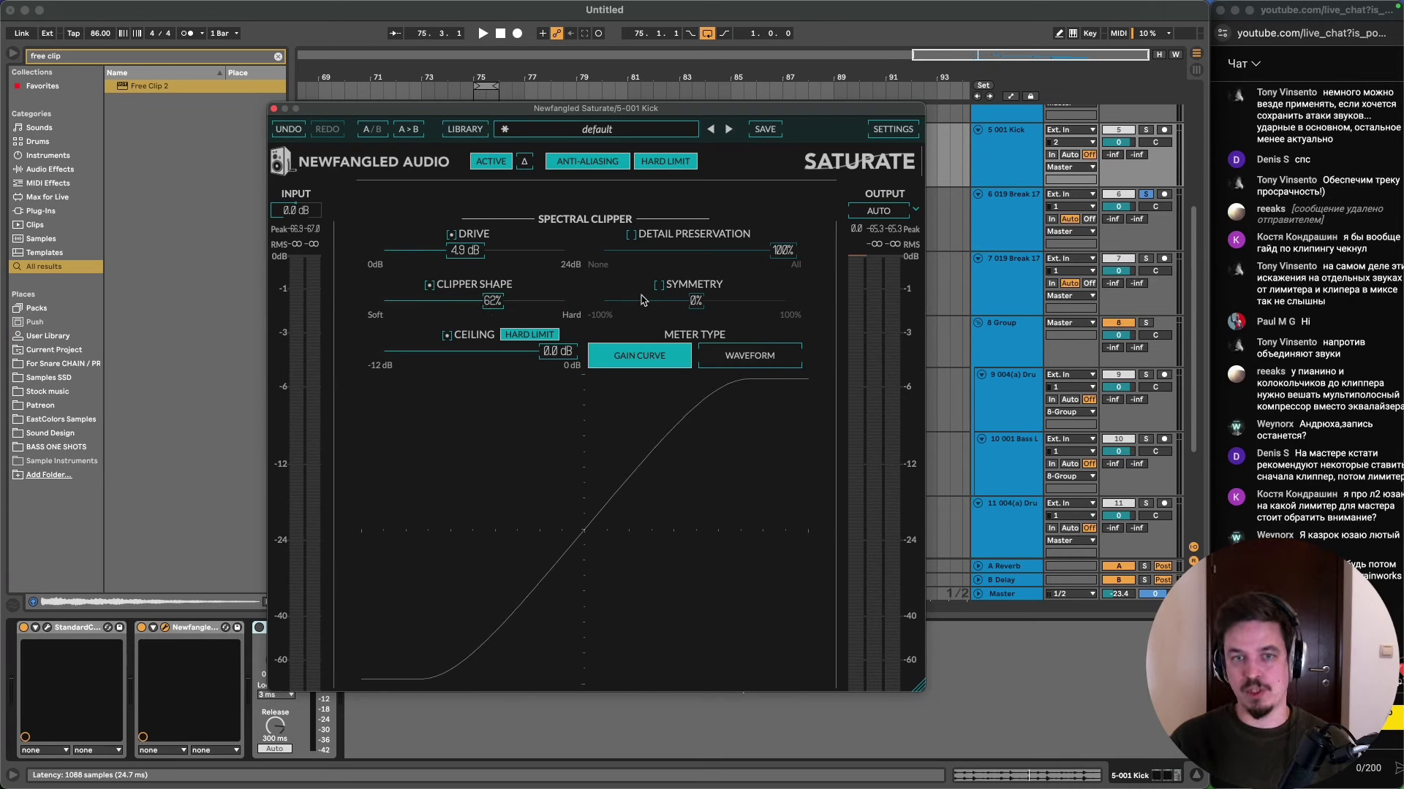
- Enable Saturate's detail preservation at about 60%, set the symmetry to -9%, and close the plug-in window
click(631, 235)
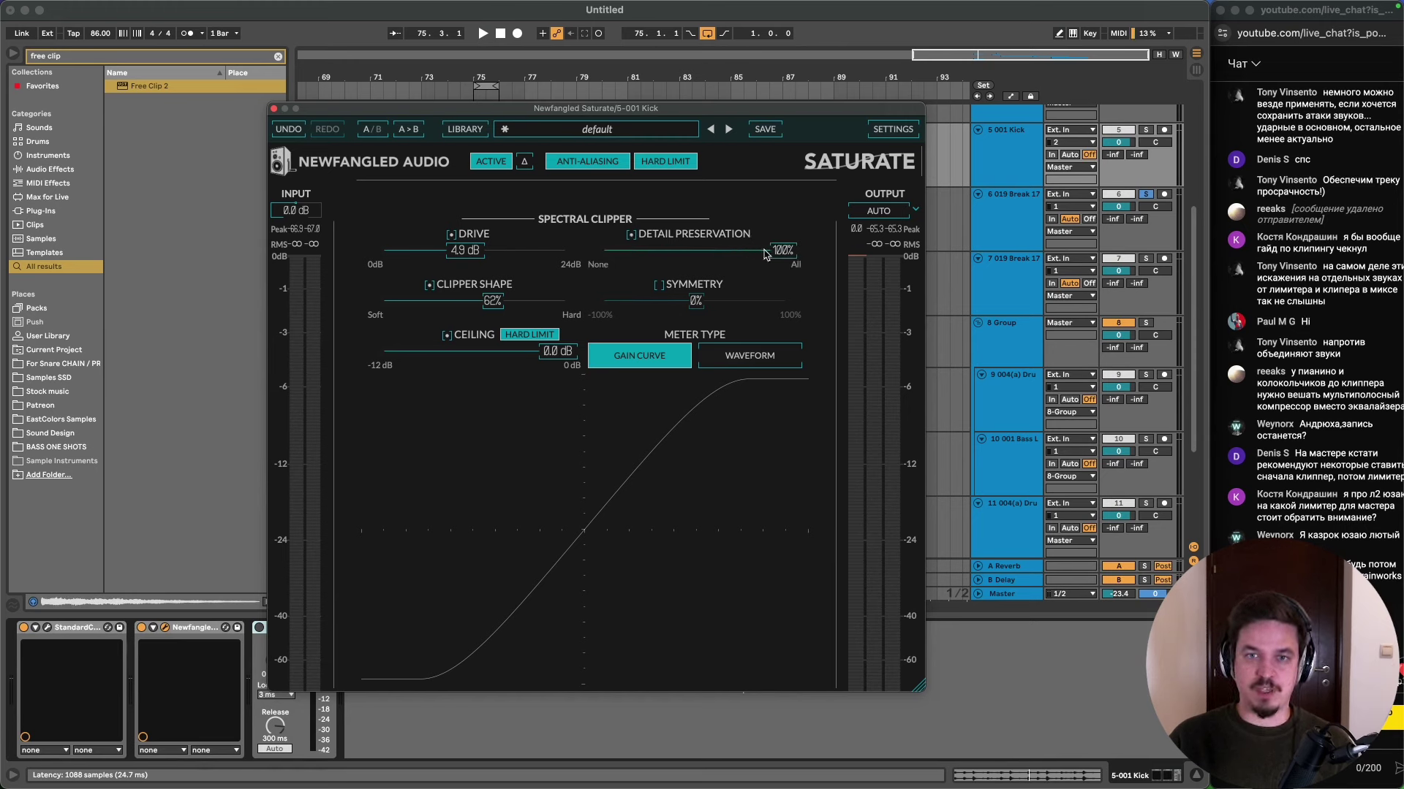
drag(765, 254, 721, 278)
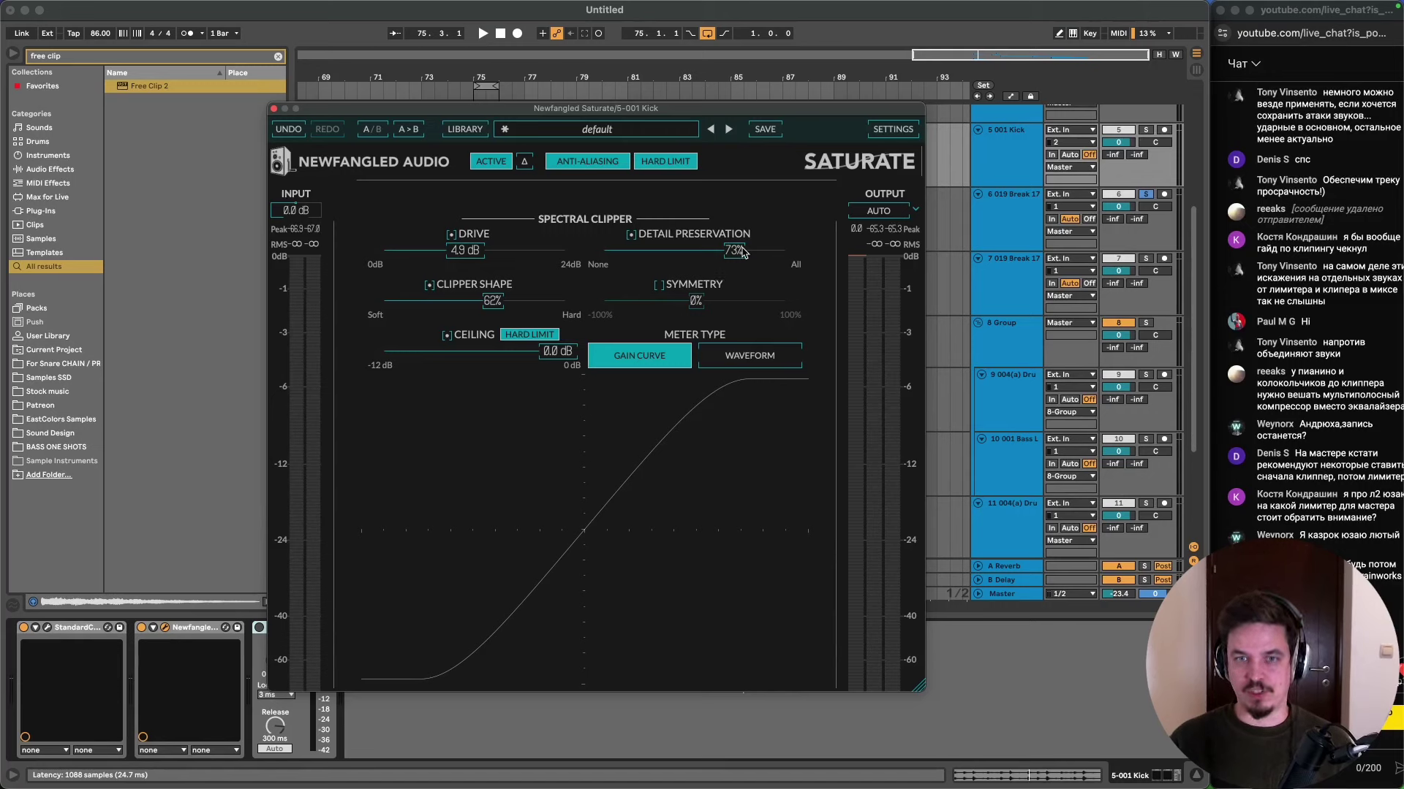
drag(733, 251, 680, 340)
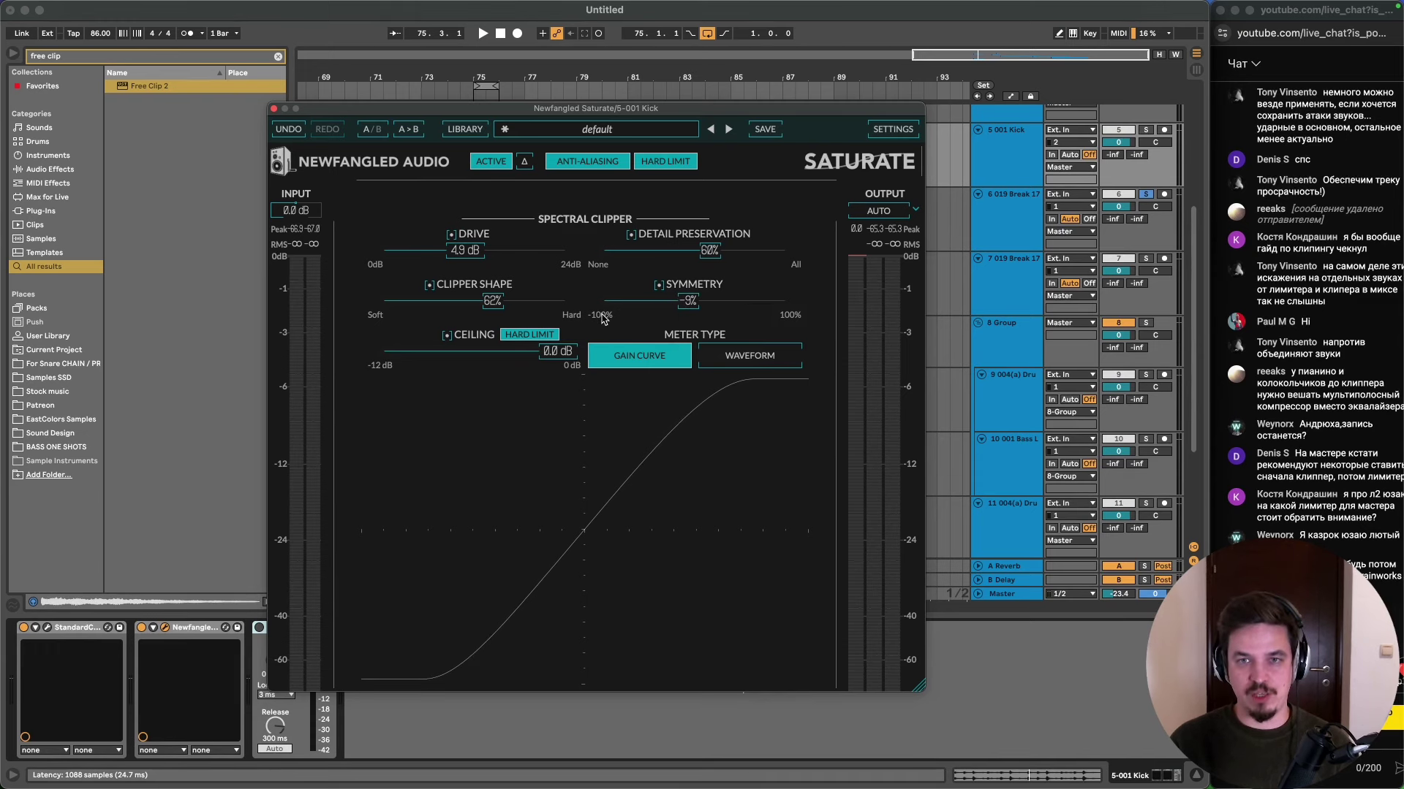
drag(635, 109, 677, 107)
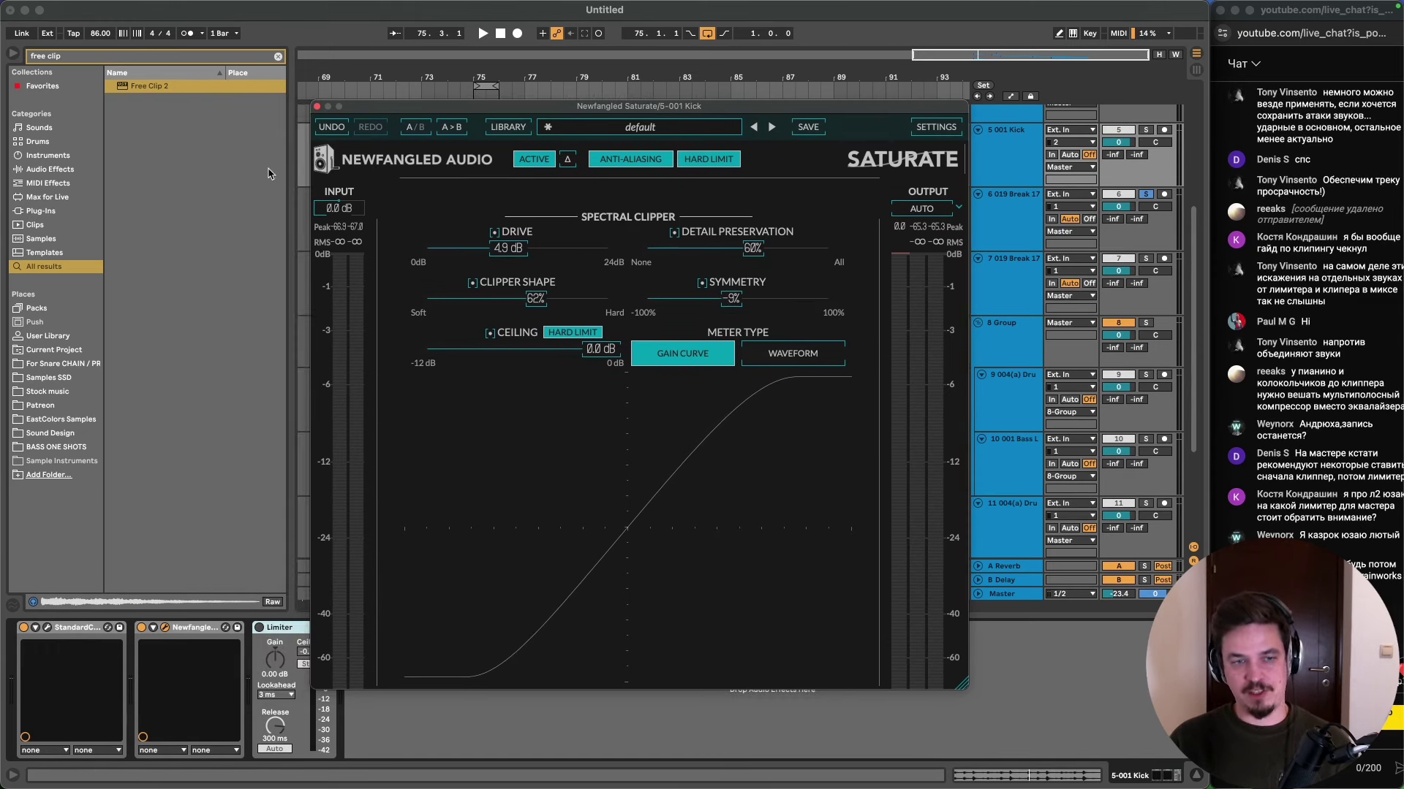
click(316, 107)
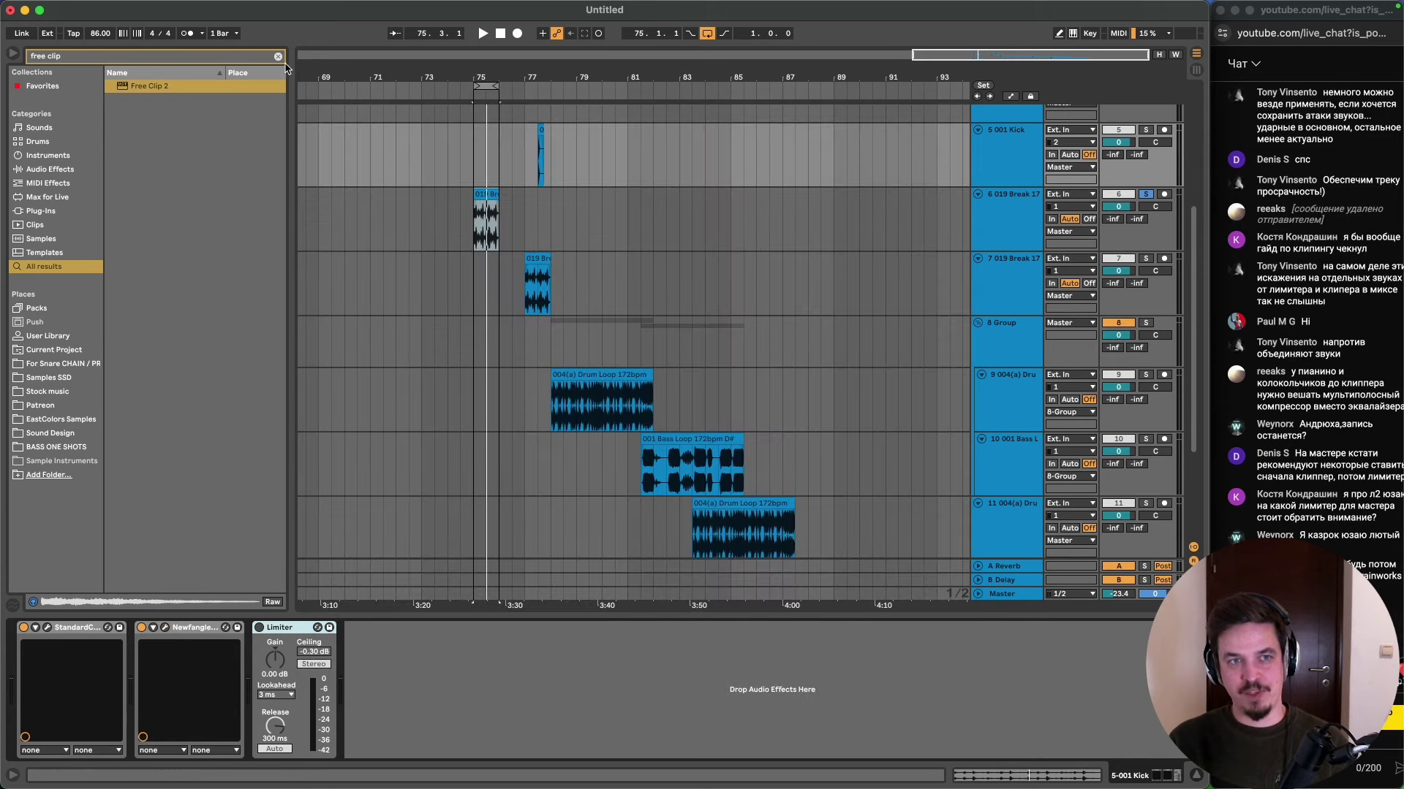
- Clear the browser search and load elysia alpha master from the Plugin Alliance VST3 plug-ins onto the 5 001 Kick track
click(279, 56)
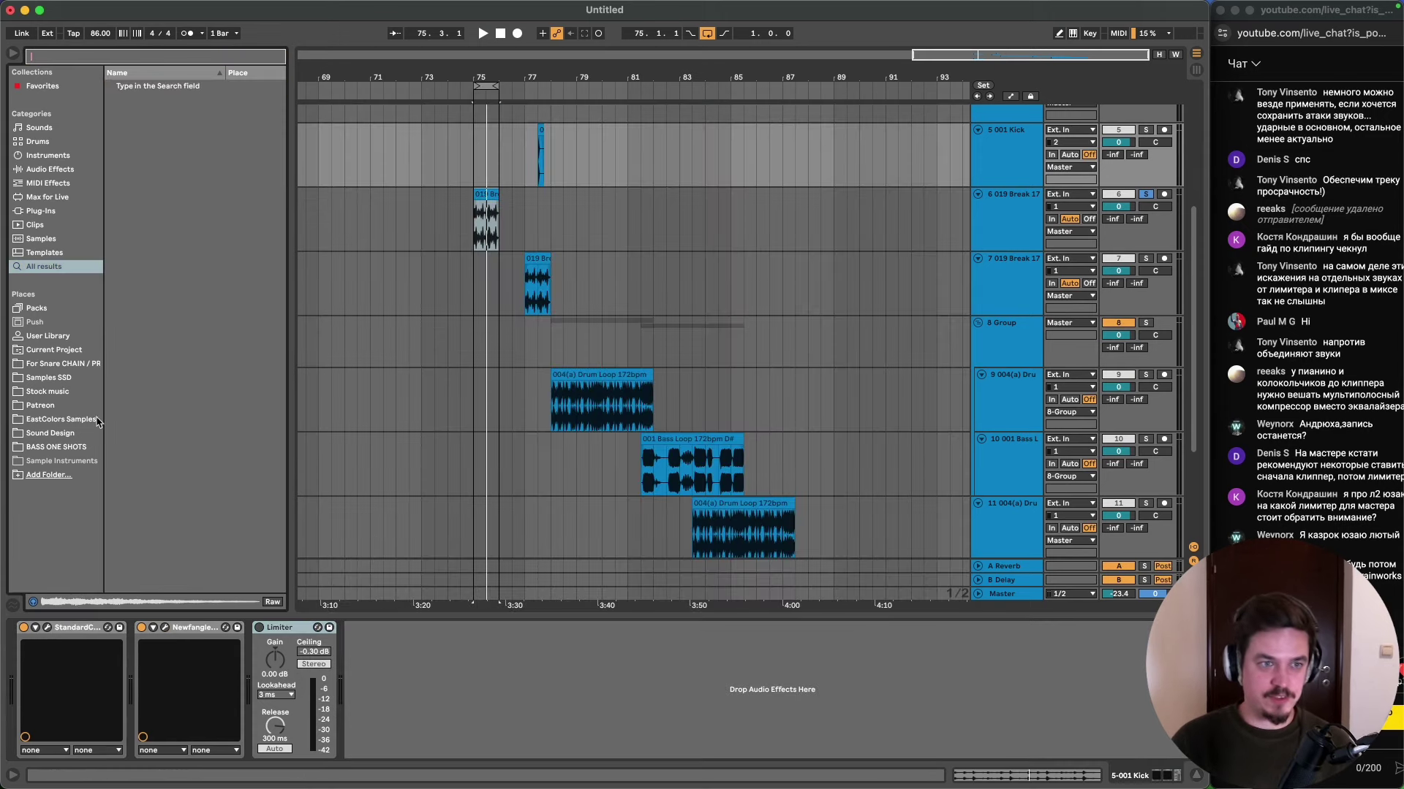
click(66, 214)
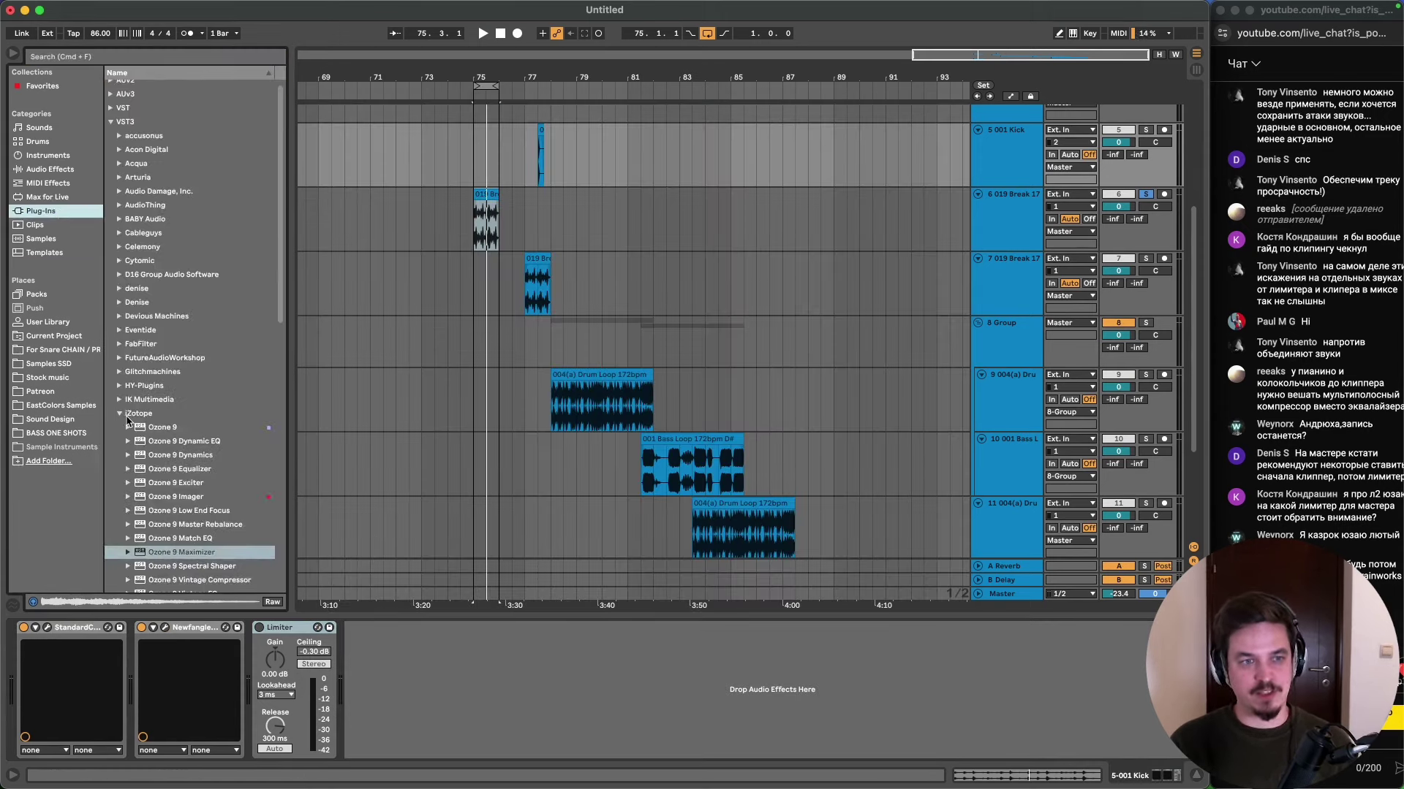
click(118, 415)
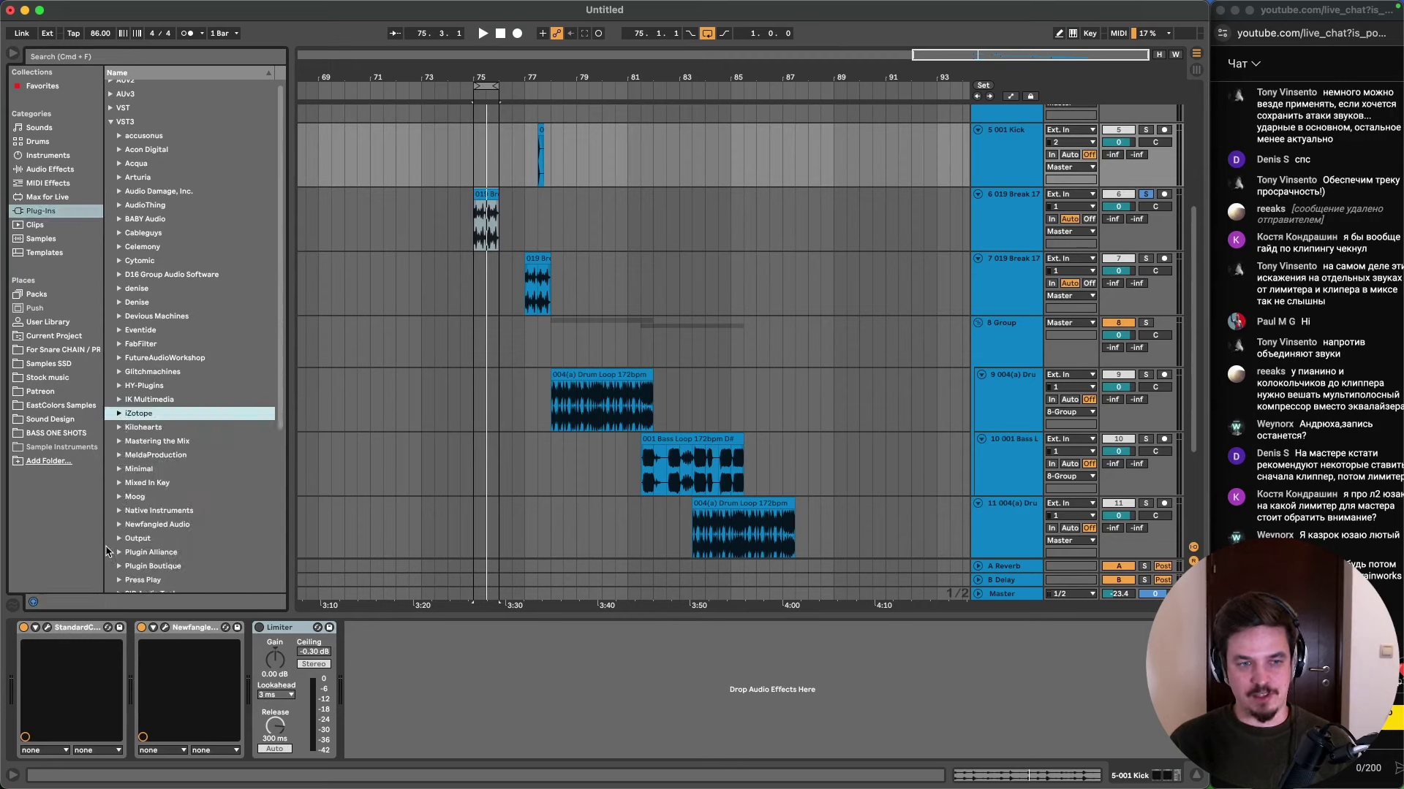
click(119, 553)
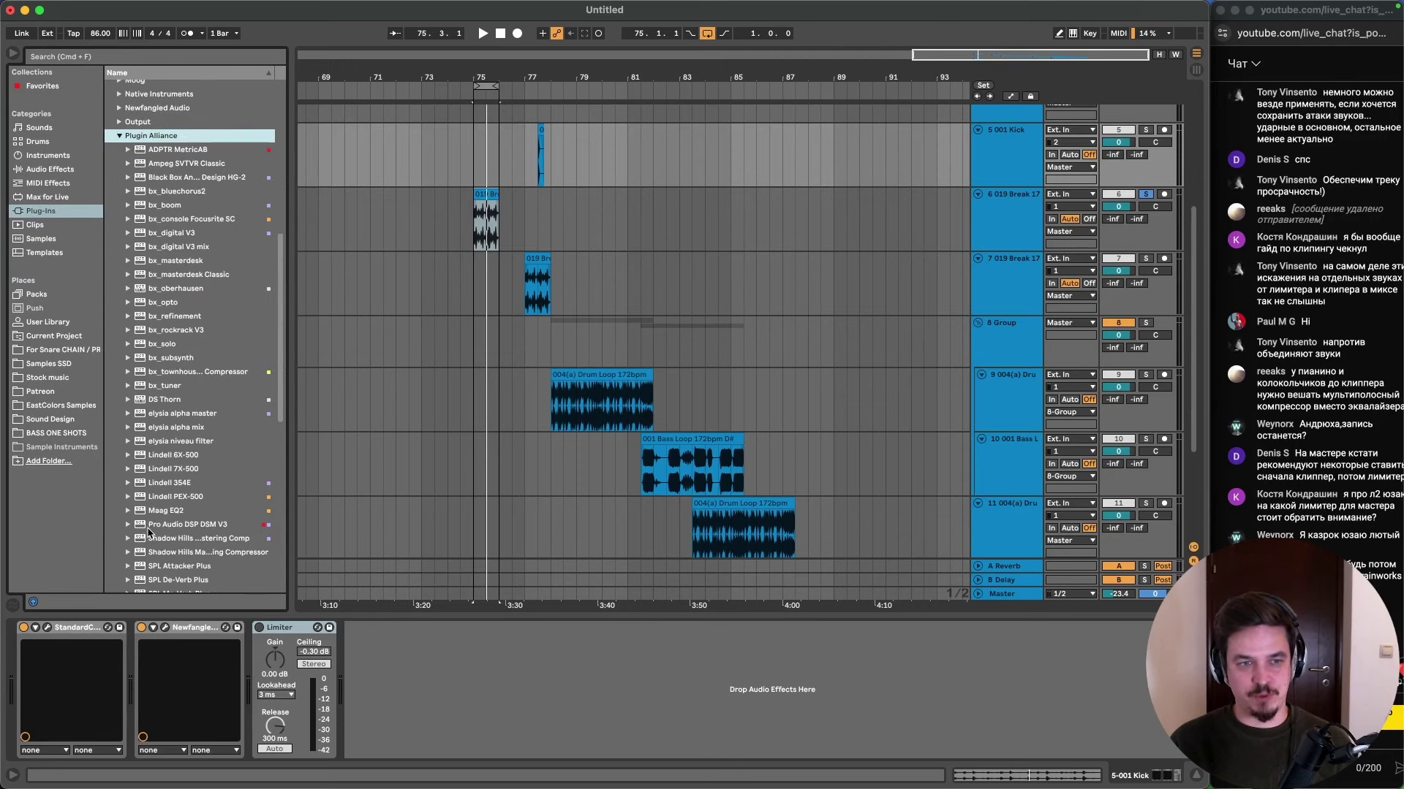
scroll(169, 533, down, 8)
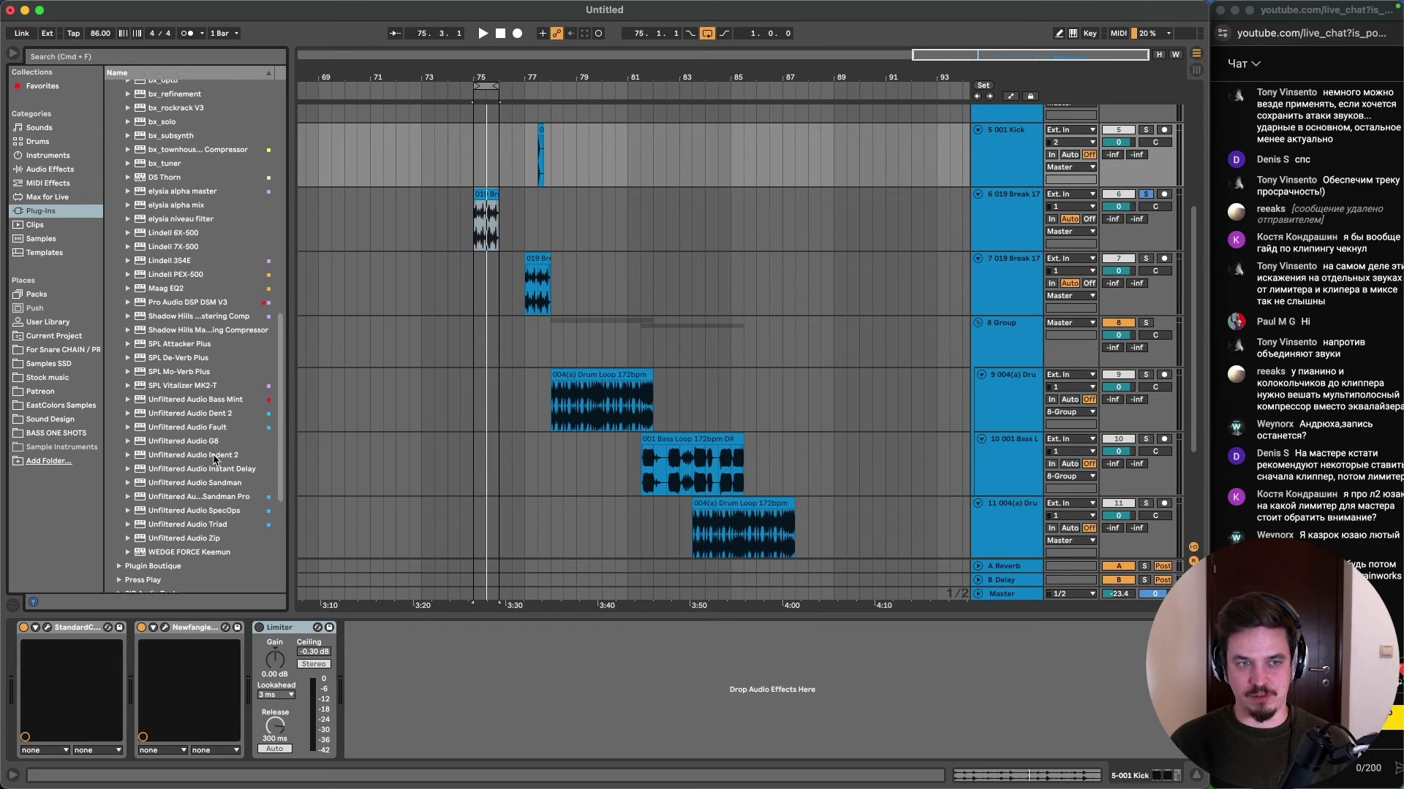
scroll(215, 356, up, 2)
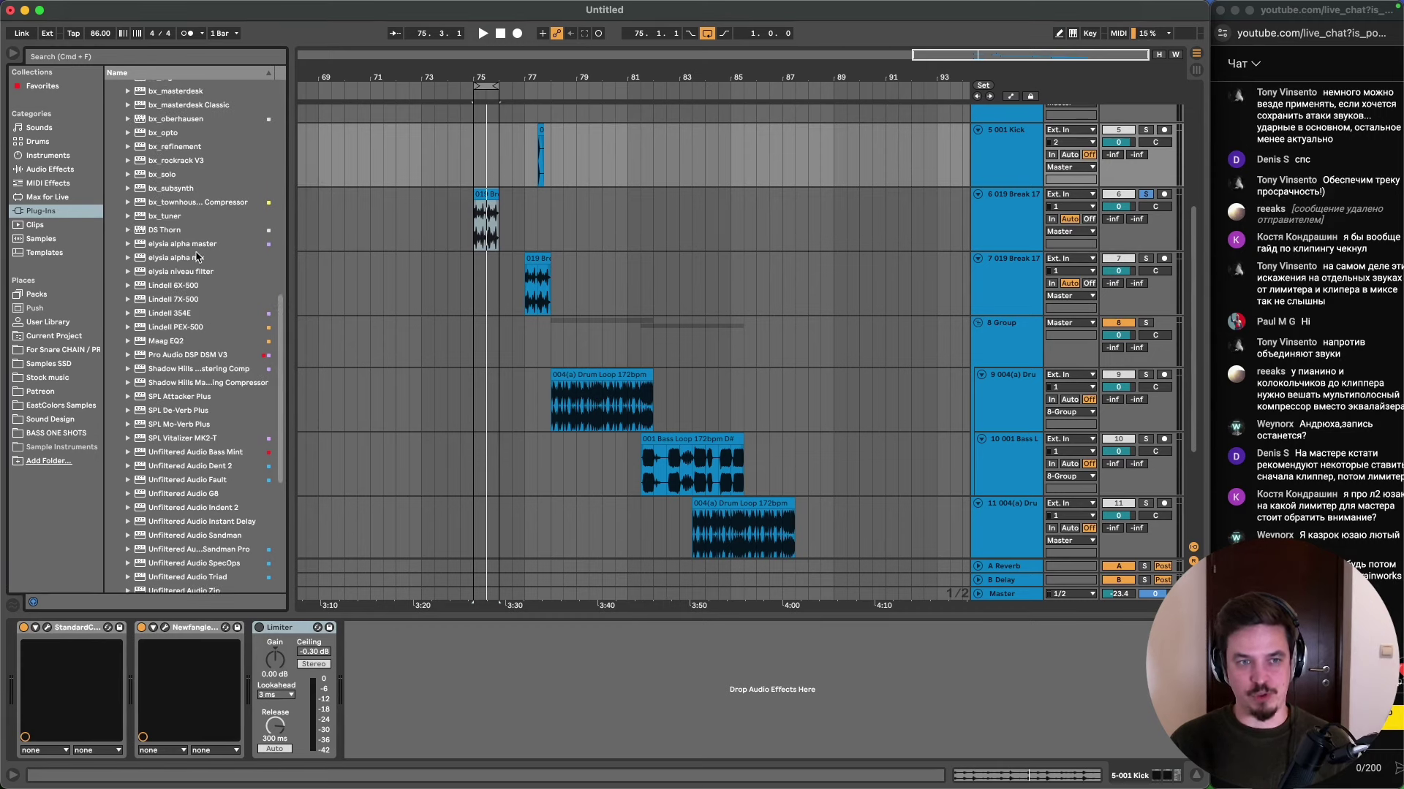
drag(197, 245, 390, 665)
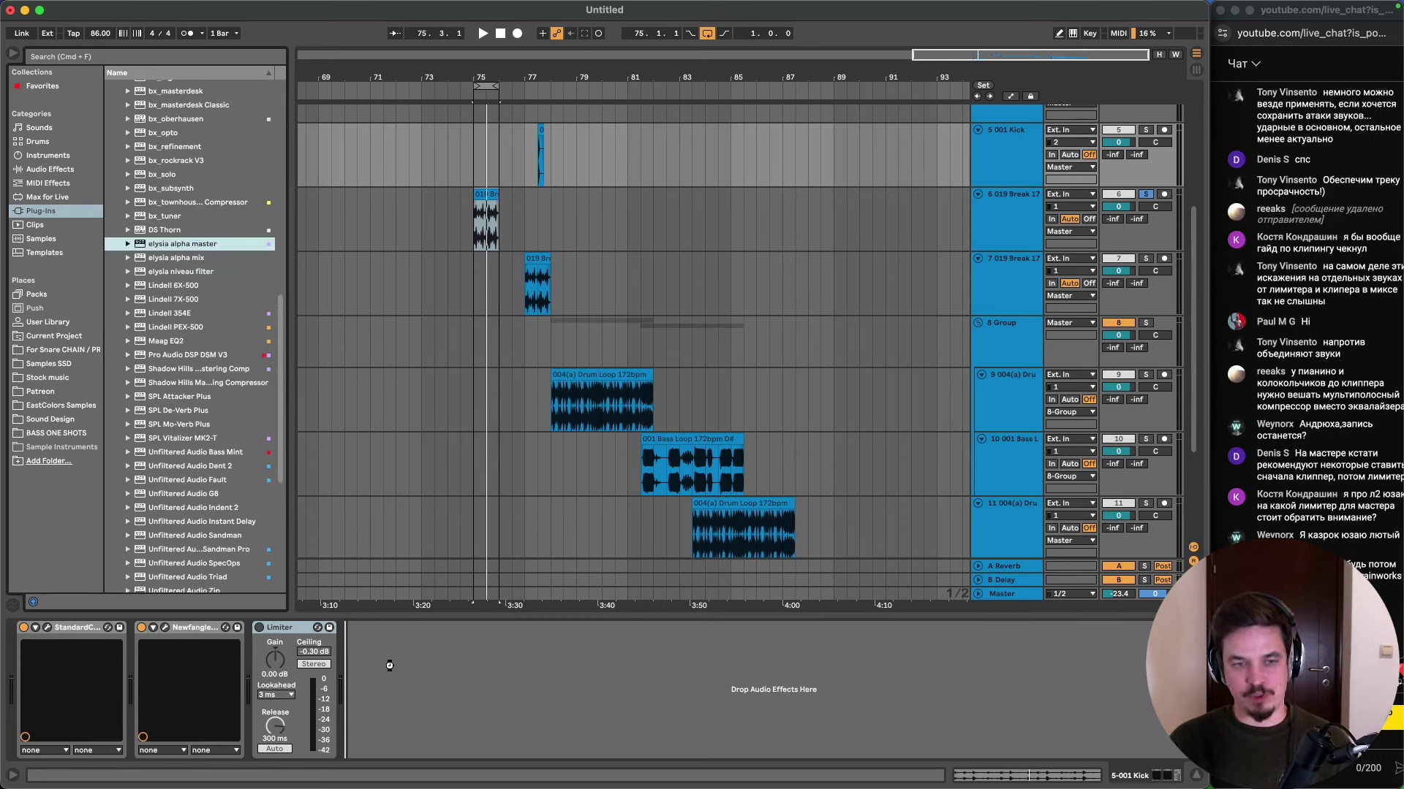
- Turn off StandardCLIP and Newfangled Saturate on the kick track, keeping the elysia alpha master window clear of the mixer
click(141, 627)
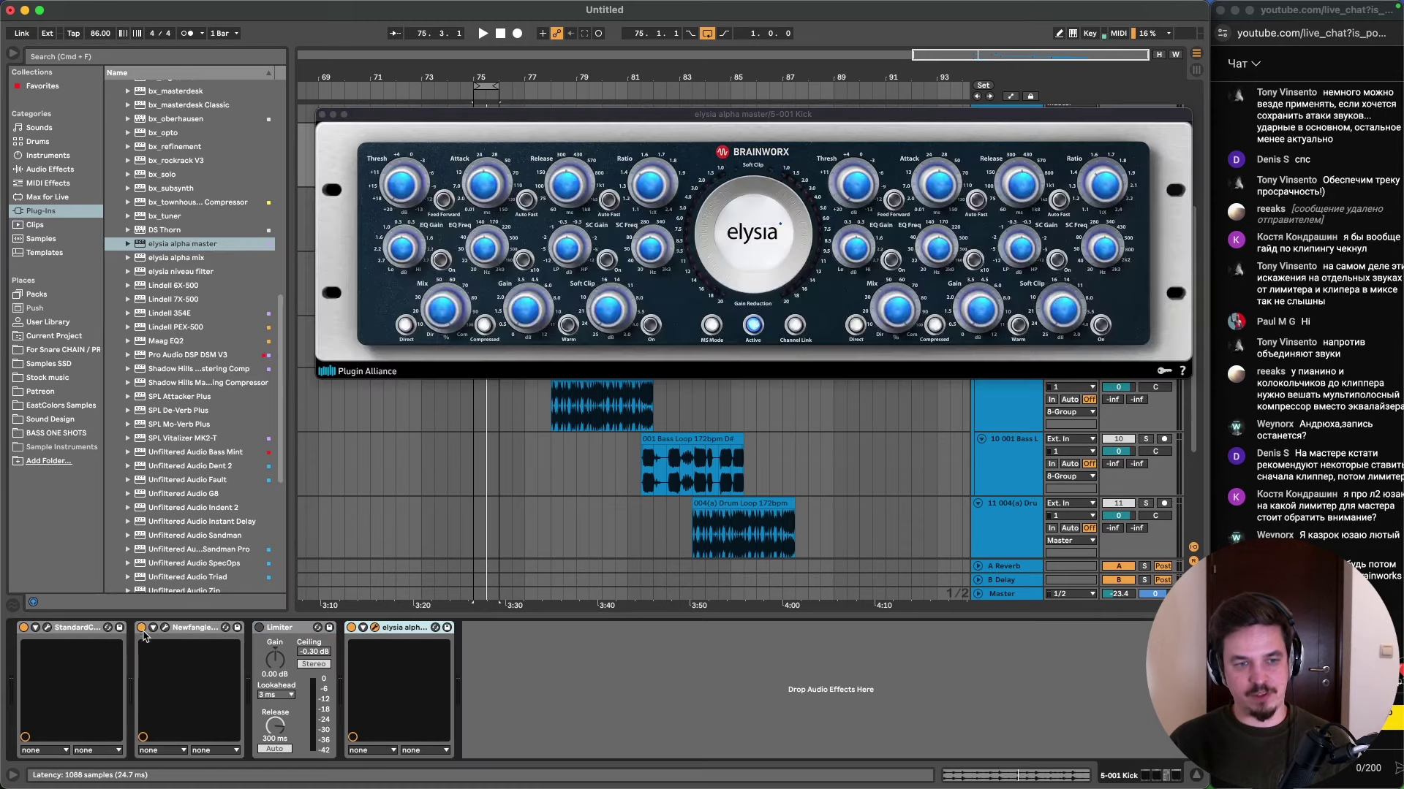
click(24, 627)
drag(786, 120, 594, 125)
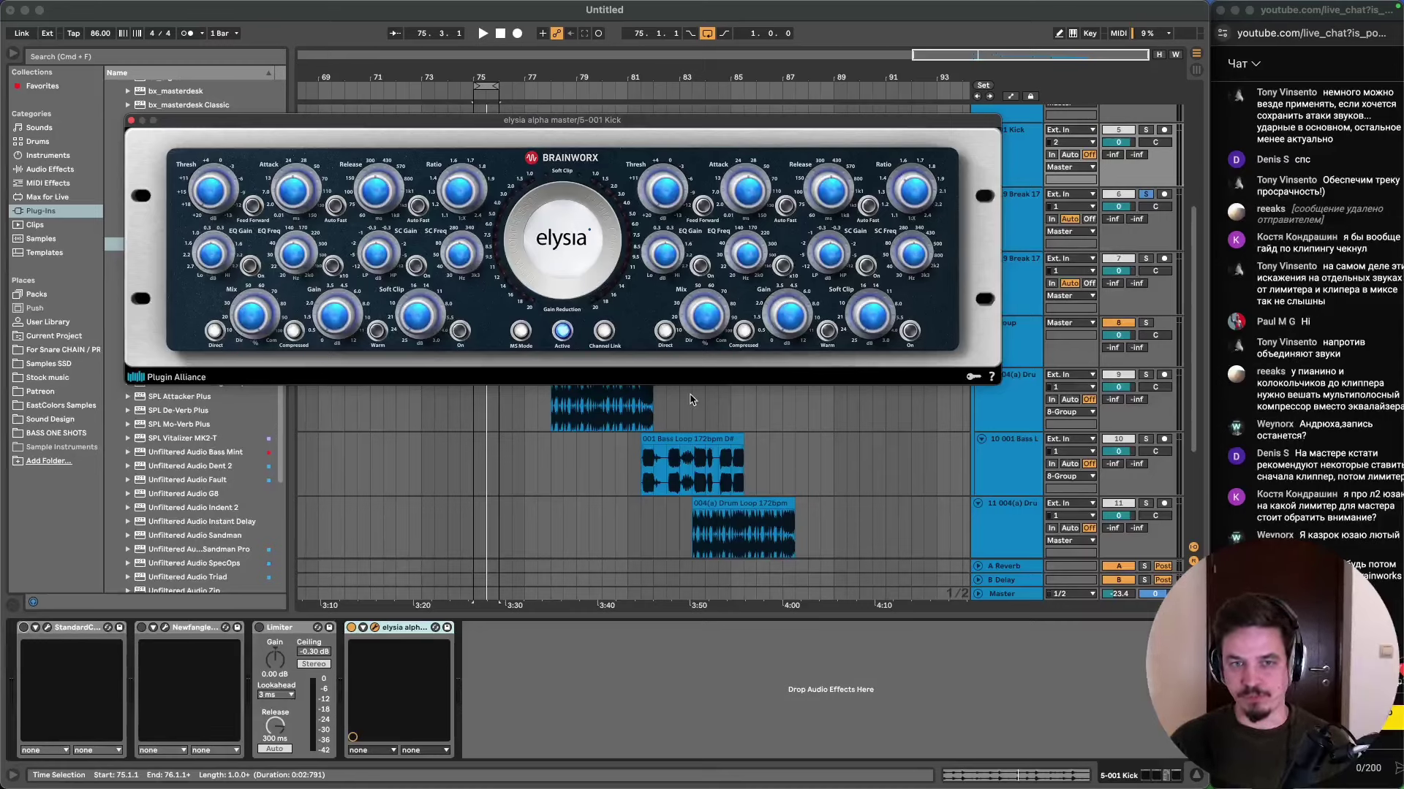
- Open Wave Observer Pro from the Master track, place the elysia window below its scope, and start playback
click(1016, 596)
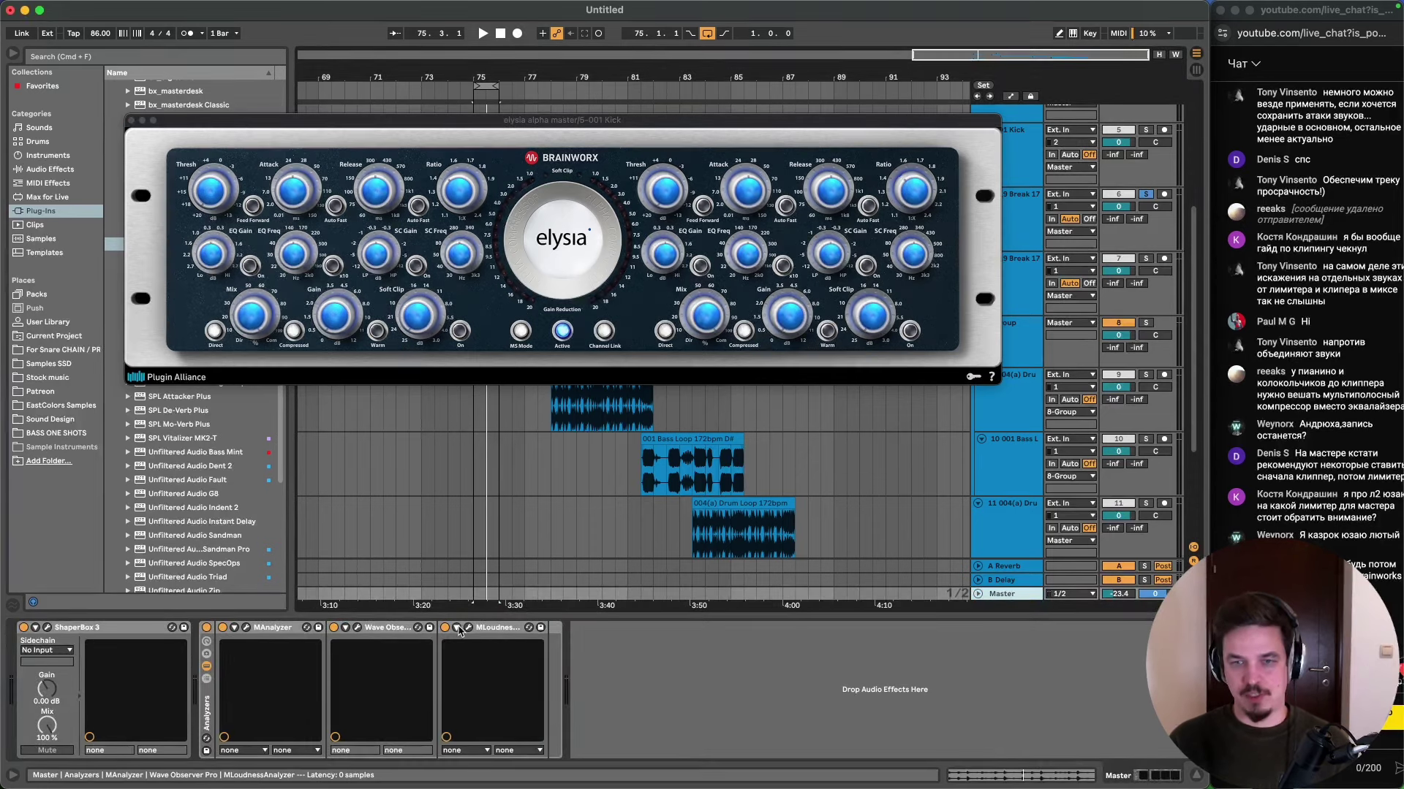
click(357, 628)
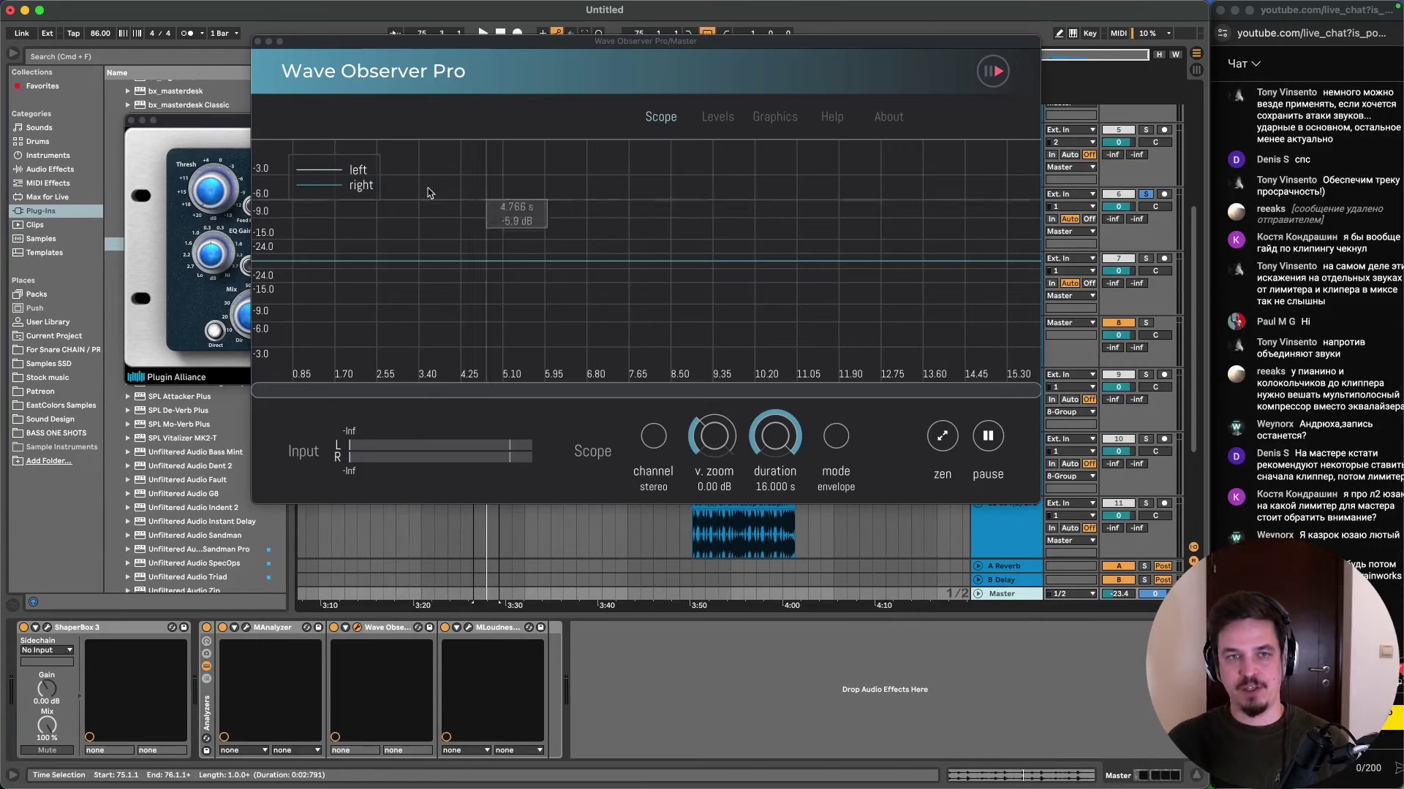
drag(229, 128, 218, 232)
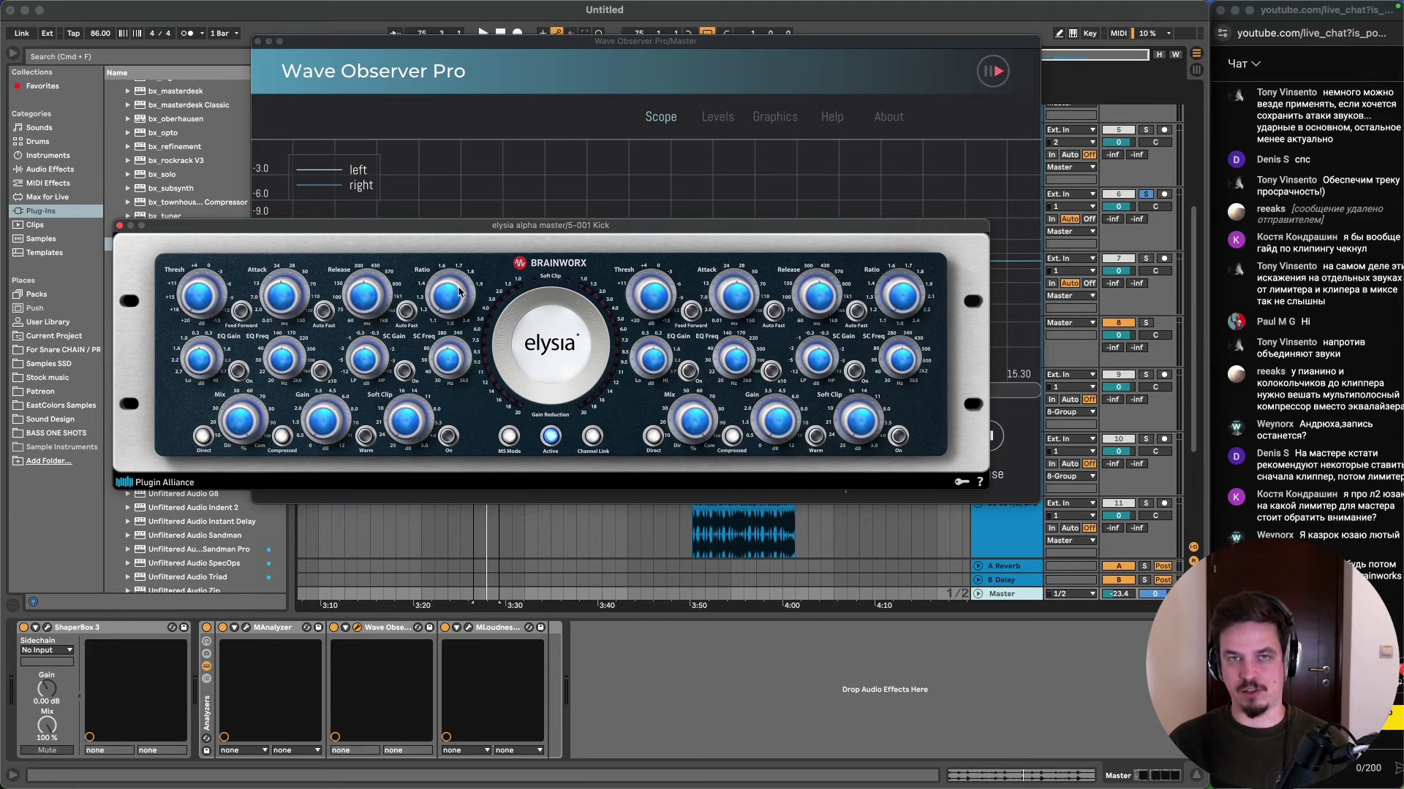
drag(491, 223, 564, 444)
key(space)
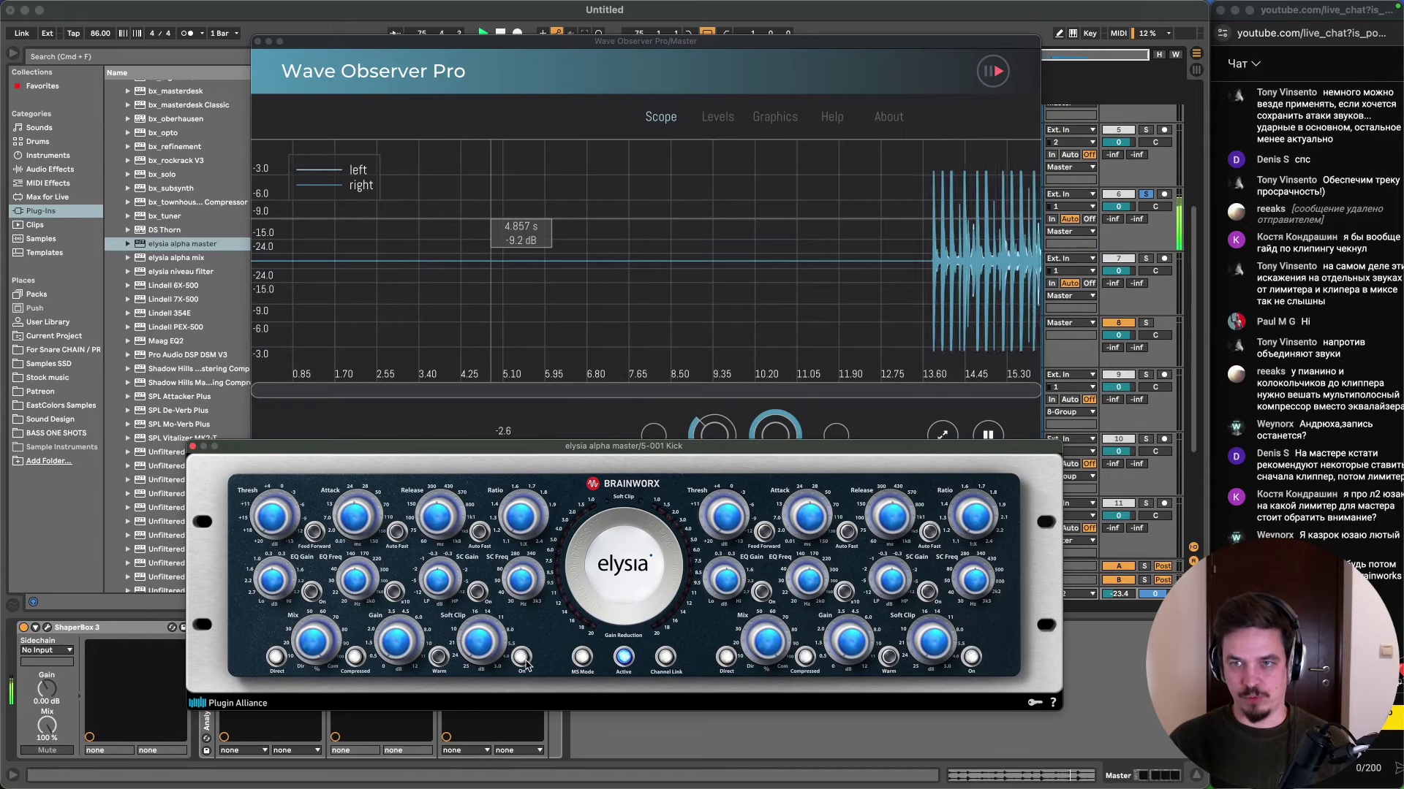
- Check the device chain of the playing 6 019 Break track and load elysia alpha master onto it
click(1131, 274)
drag(1022, 449, 1002, 148)
click(1082, 303)
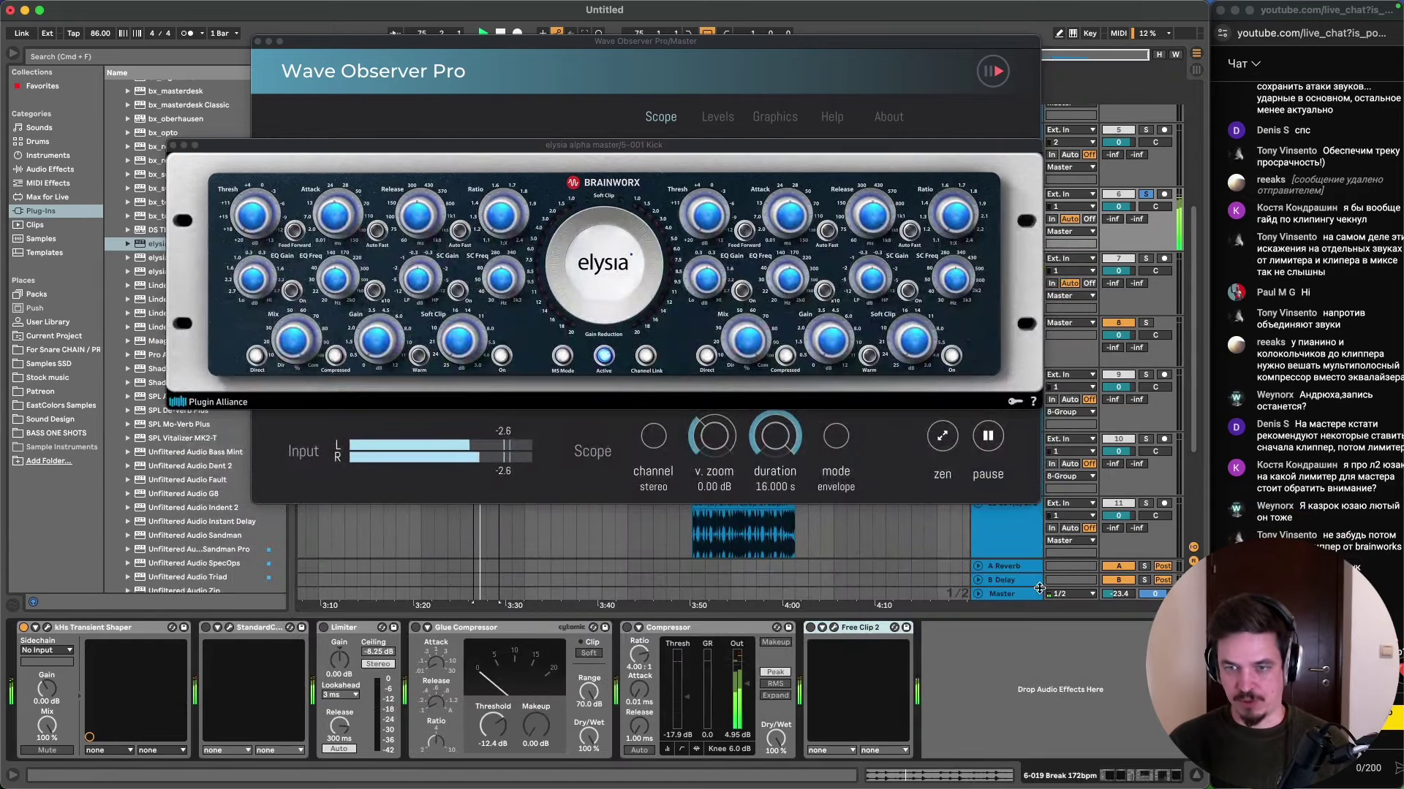
click(1005, 593)
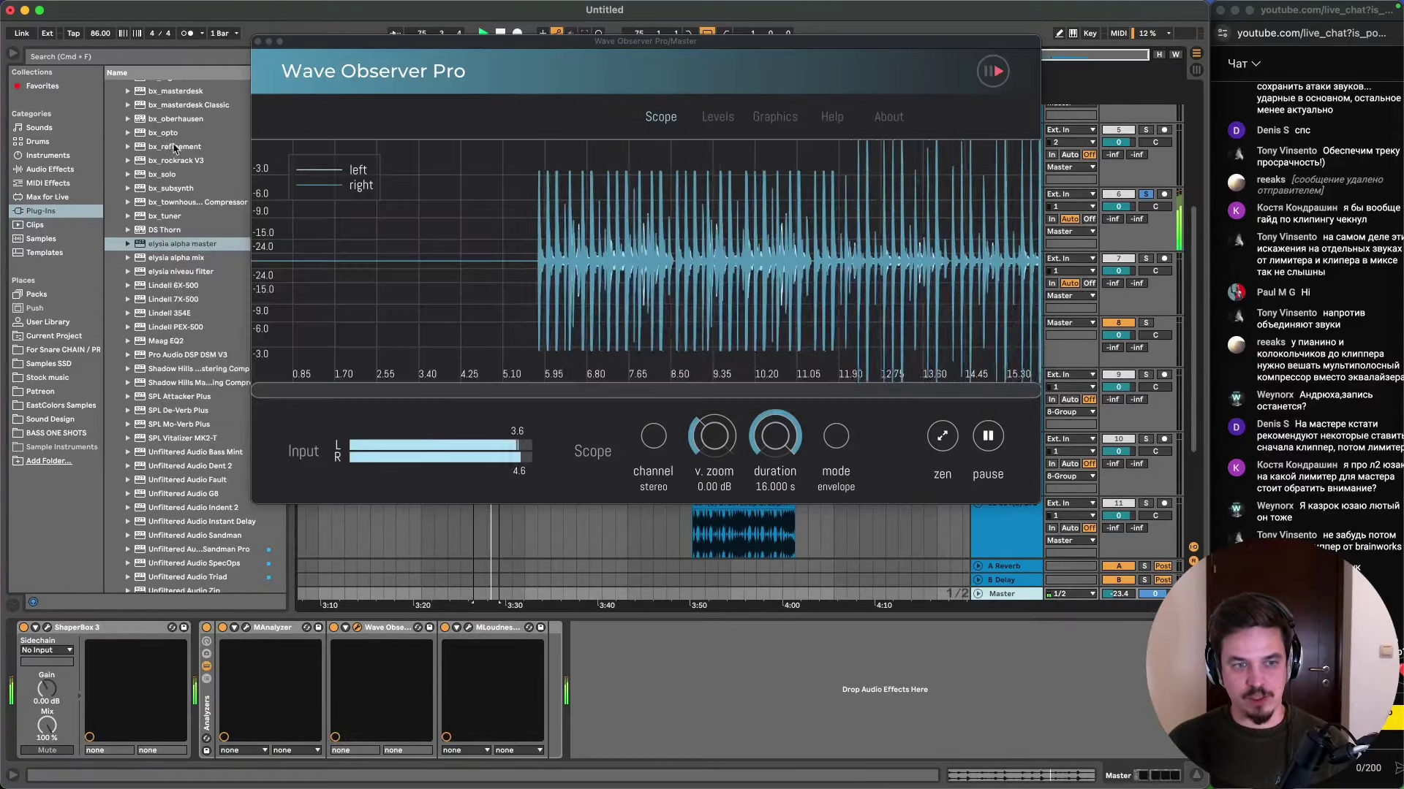
click(173, 145)
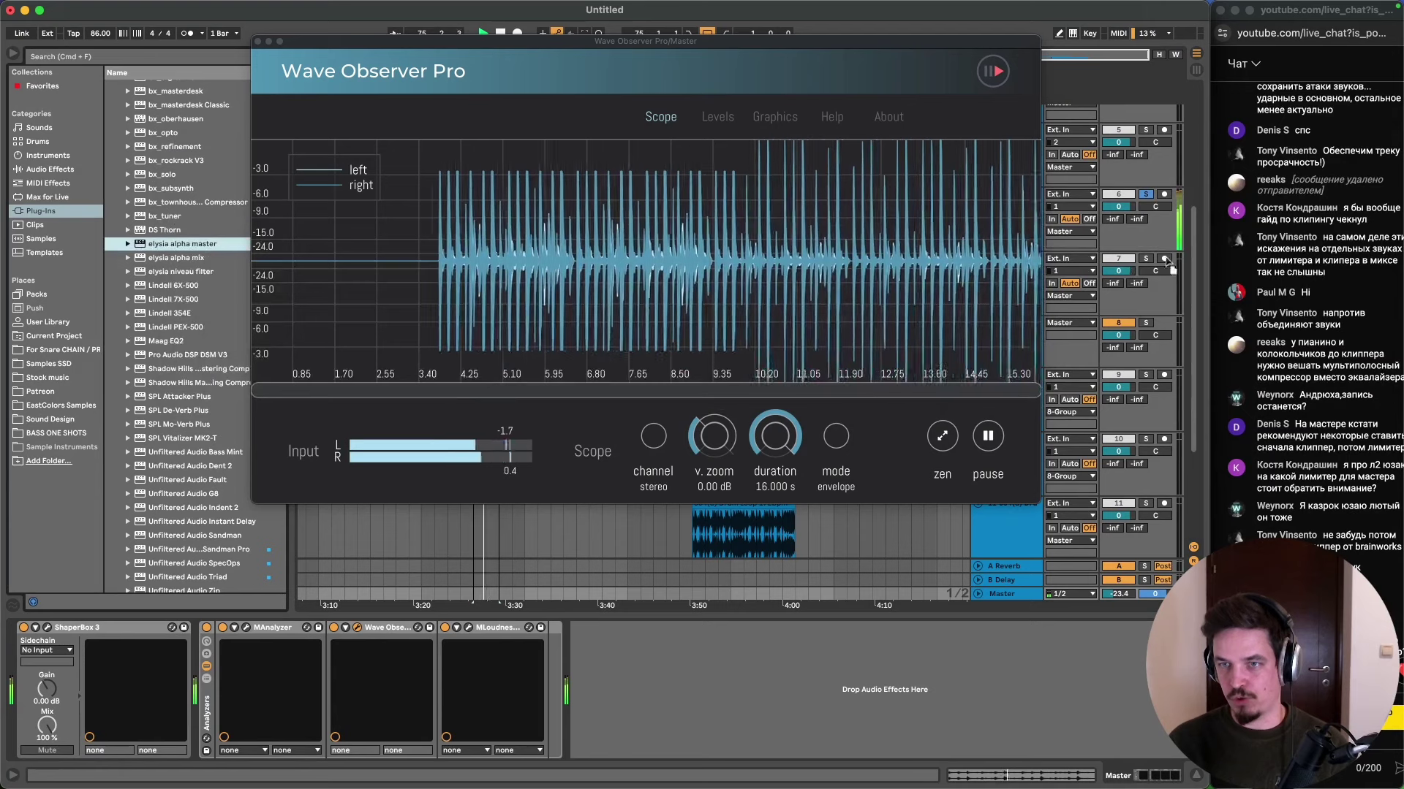
click(1173, 237)
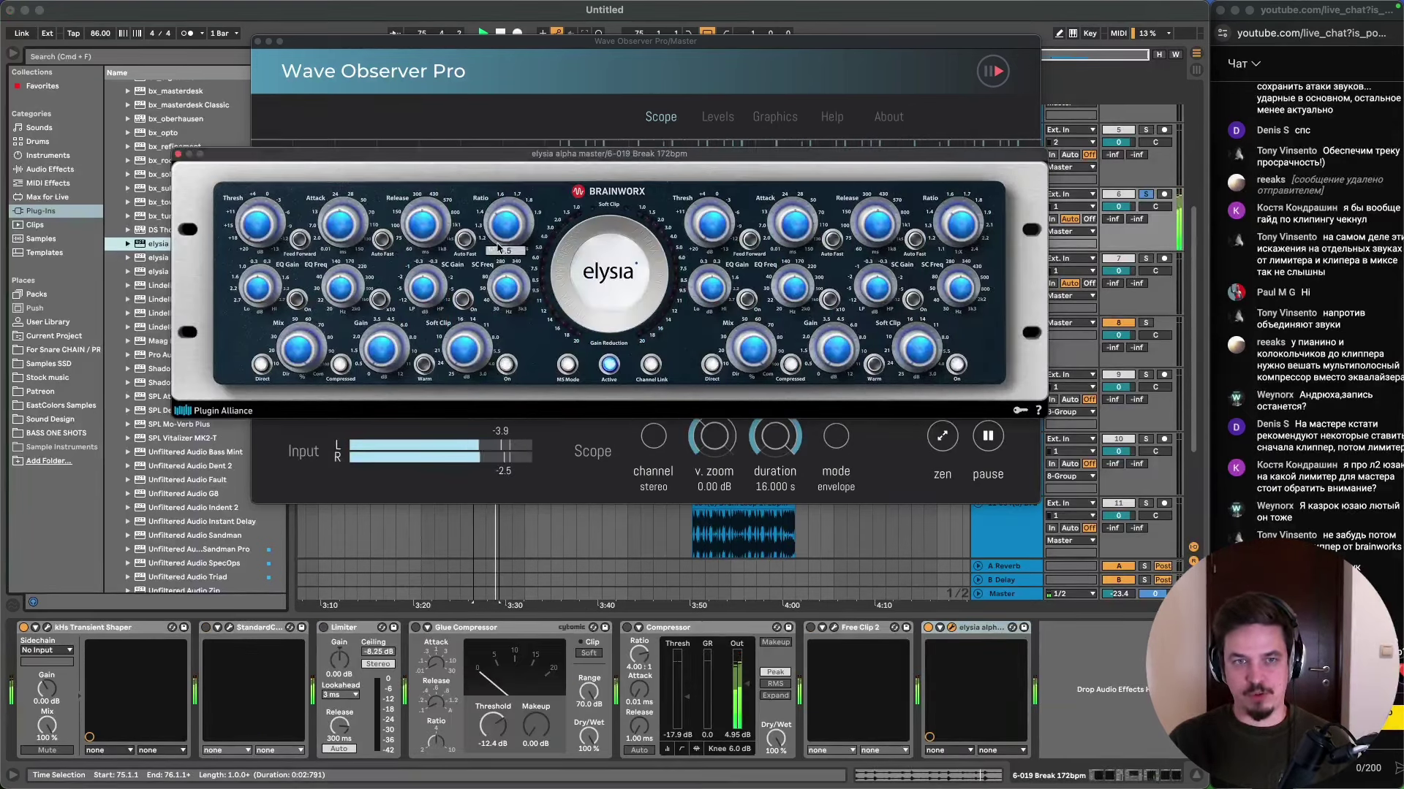
- Lower the Soft Clip threshold of elysia alpha master on the break in stages, through 8.7 dB and 4.3 dB, while watching the waveform
mouse_move(508, 243)
drag(512, 154, 514, 422)
mouse_move(470, 634)
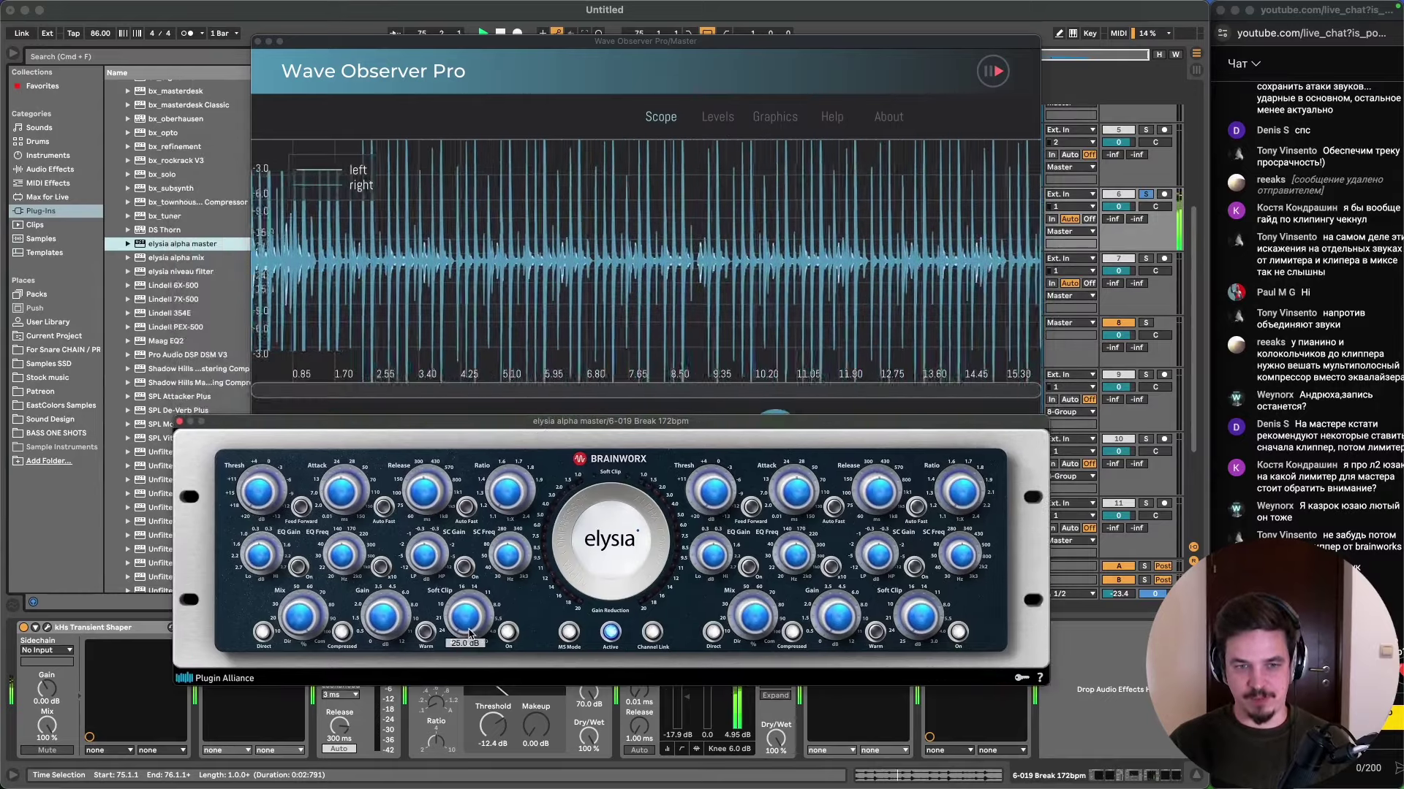
drag(472, 620, 479, 579)
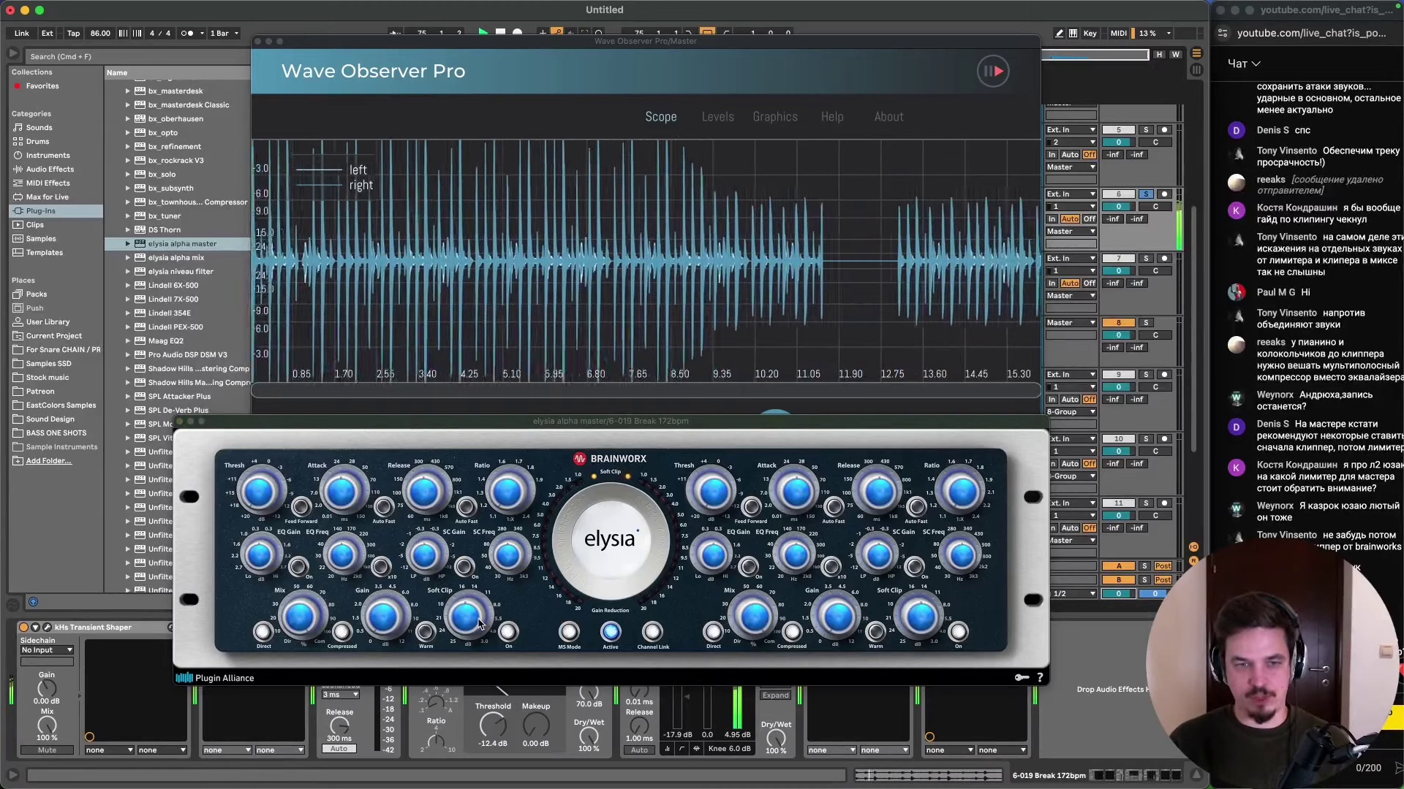
click(480, 623)
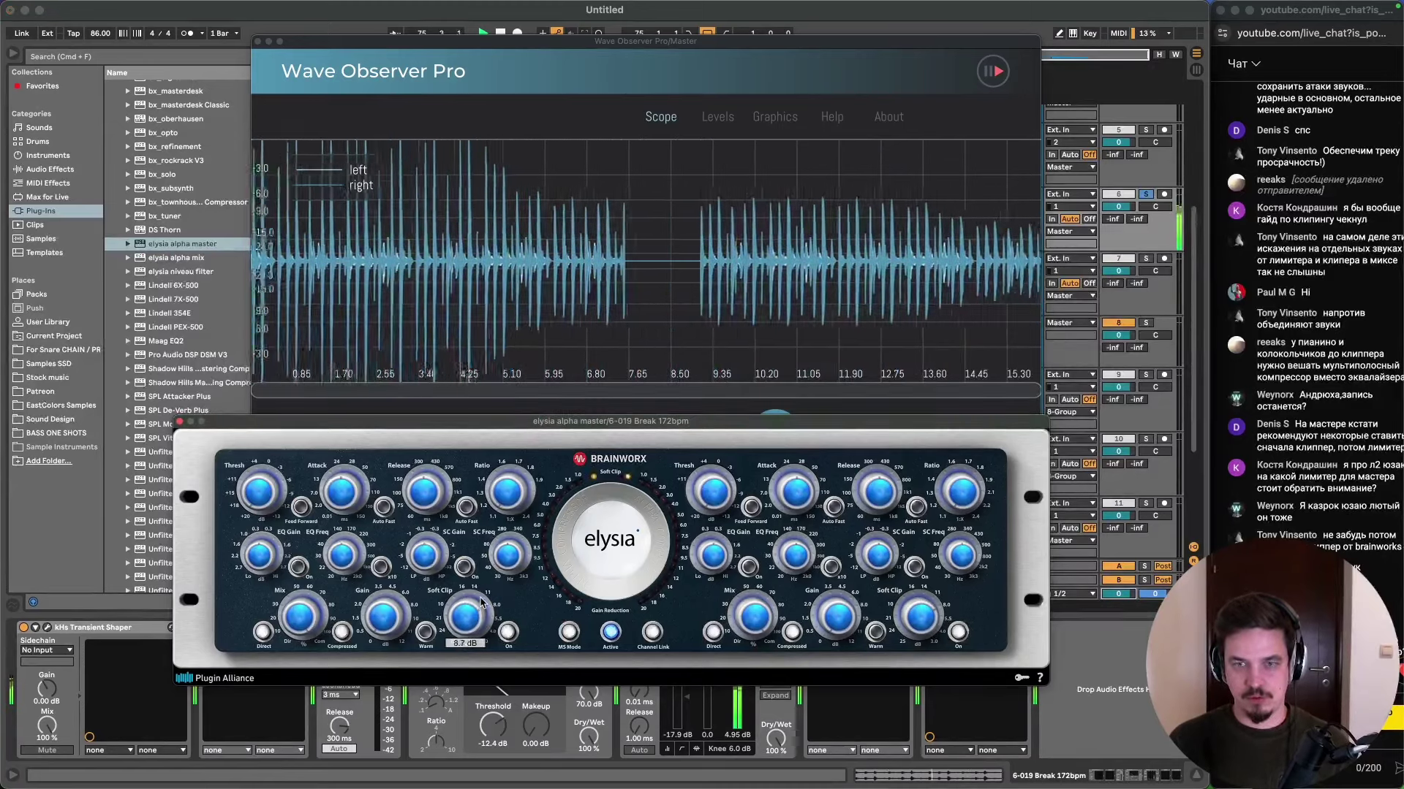
drag(483, 599, 476, 609)
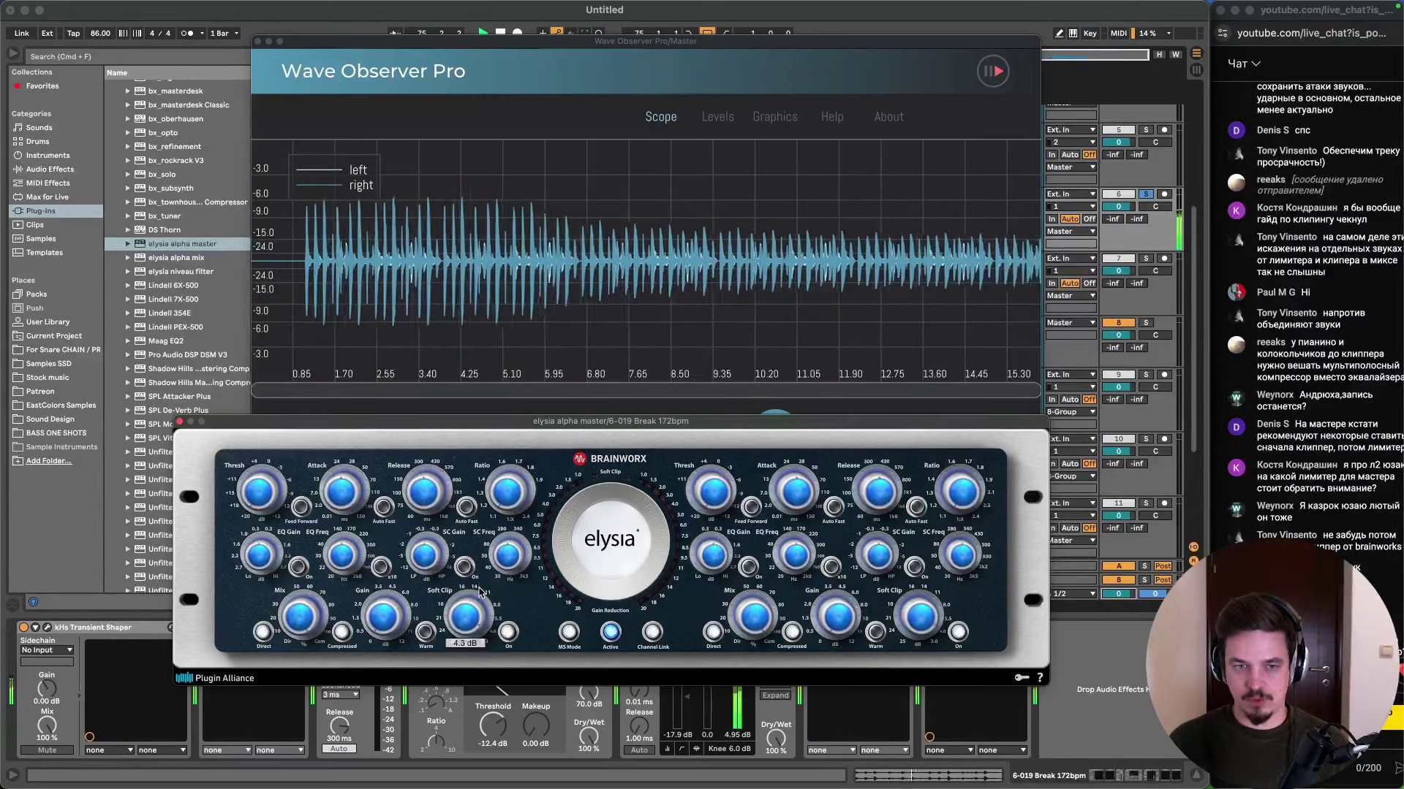
drag(481, 584, 483, 579)
click(477, 575)
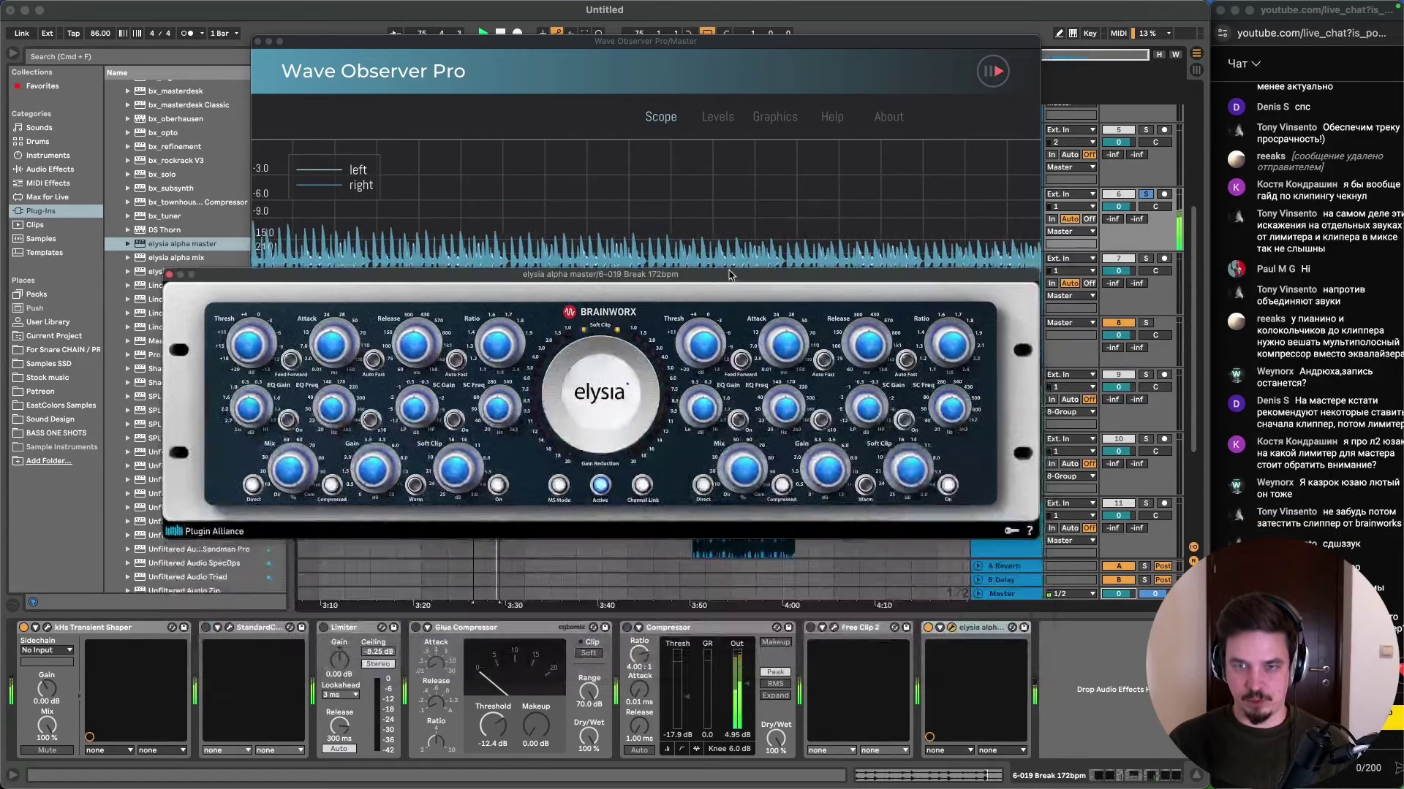
drag(740, 422, 729, 275)
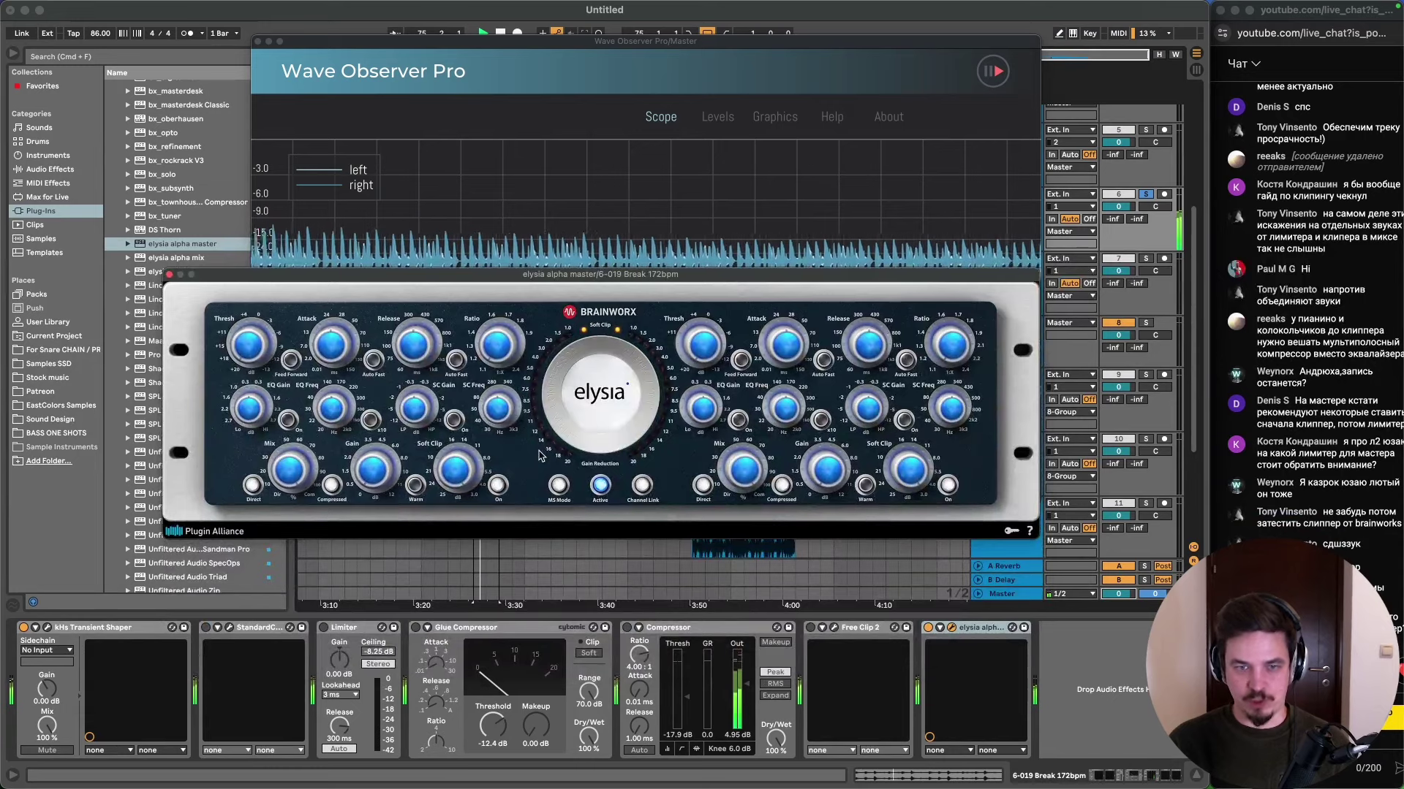
mouse_move(471, 479)
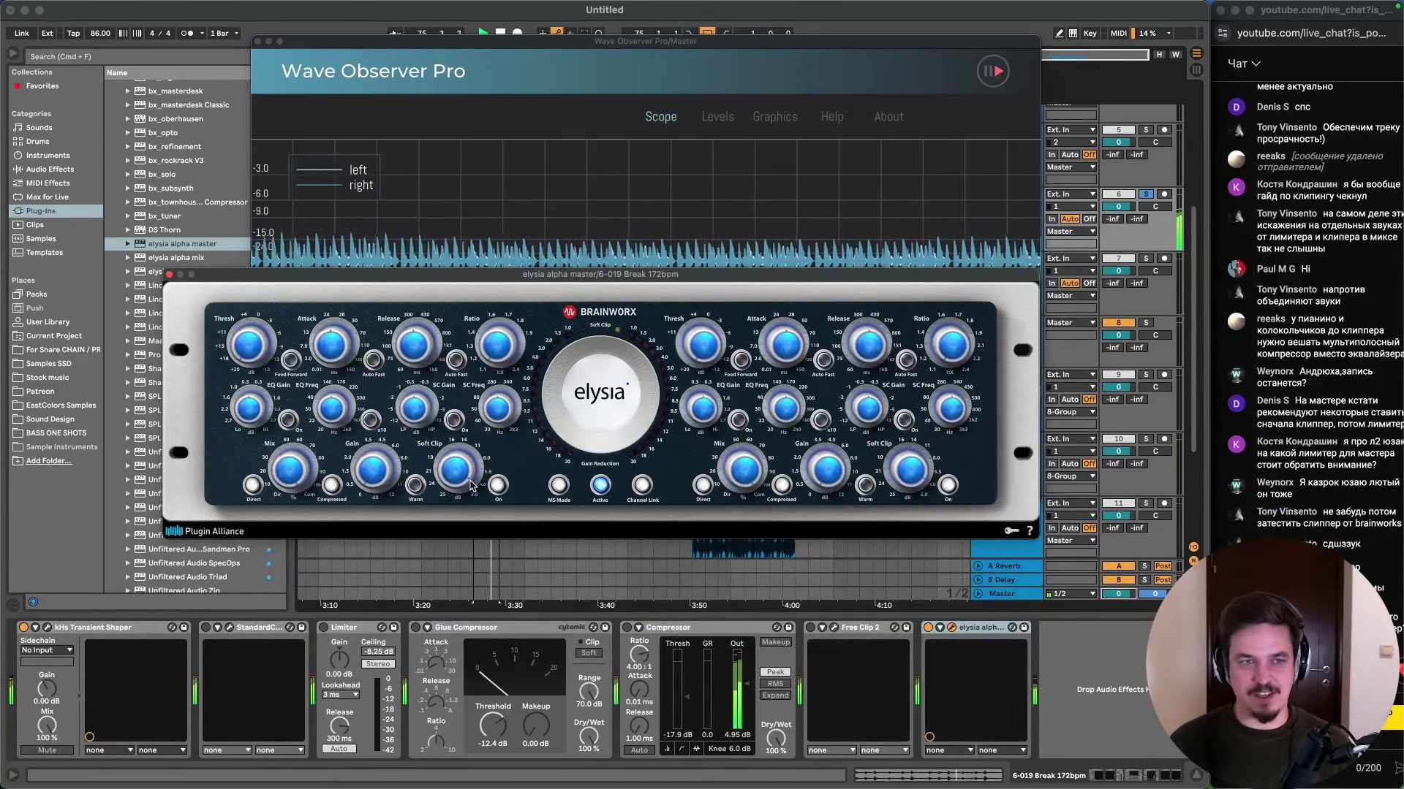
- Add the Utility audio effect after elysia alpha master on the 6 019 Break track
click(71, 168)
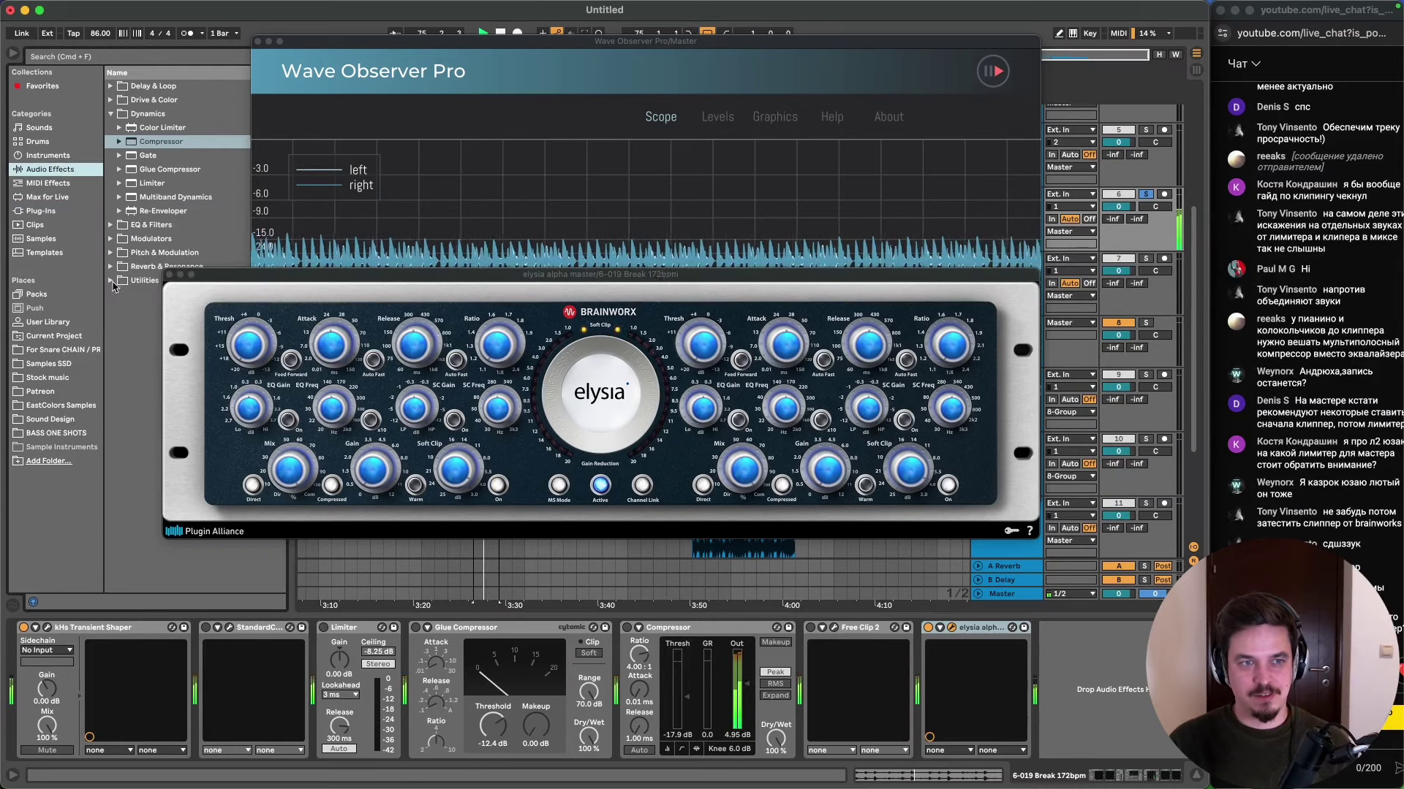
click(114, 284)
click(139, 283)
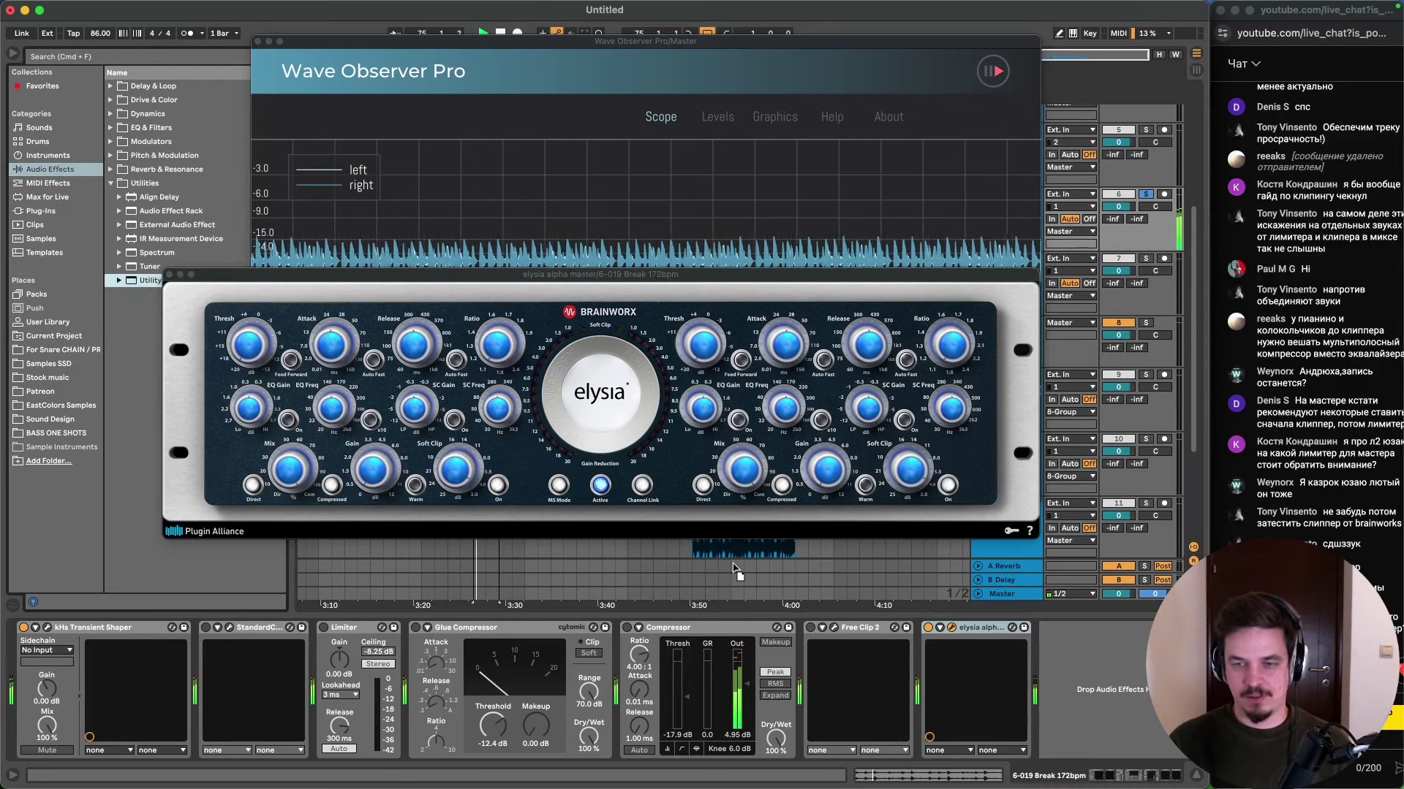
drag(735, 568, 1041, 632)
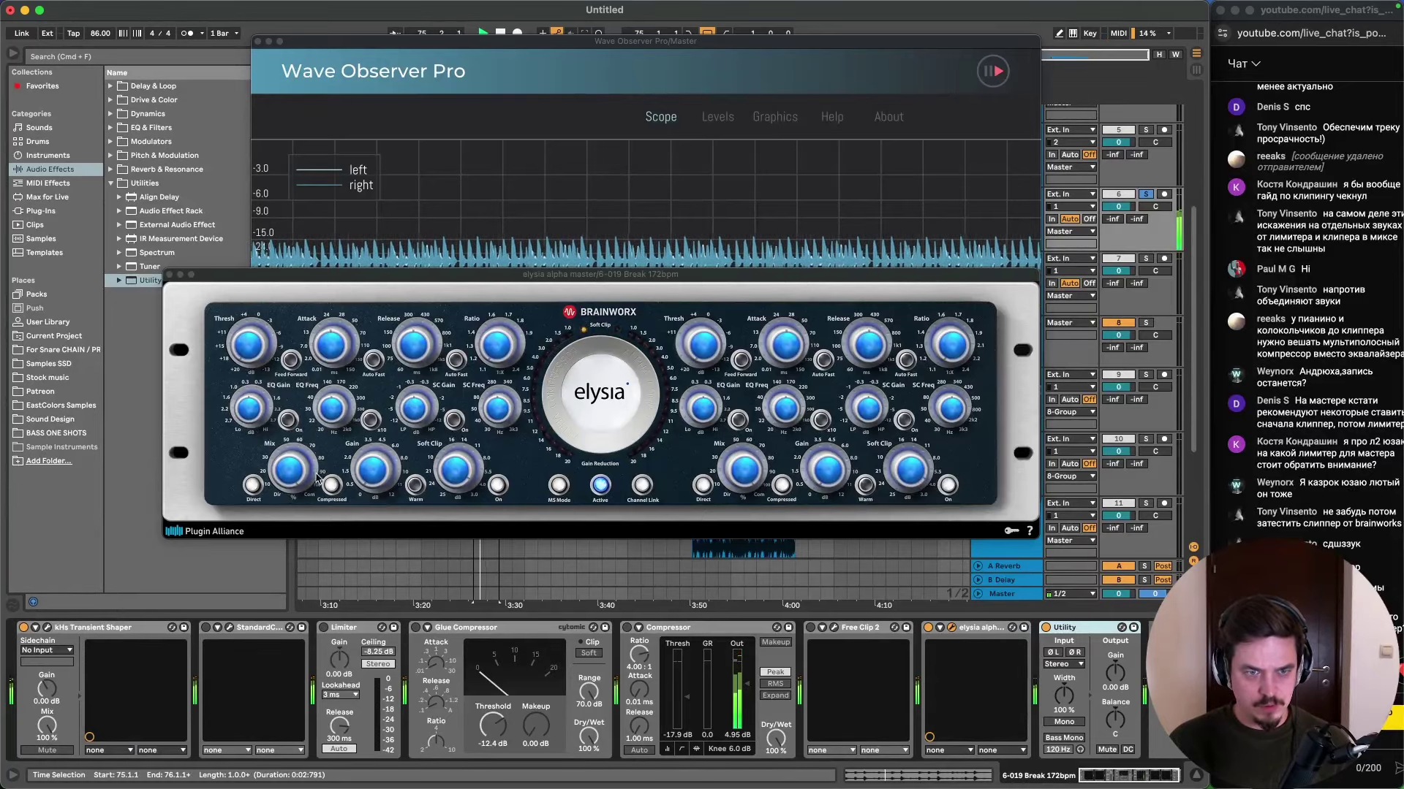
- Leave the elysia gain at 0.0 dB, set Utility's gain to 10.0 dB, and readjust the elysia Soft Clip threshold
drag(378, 483, 383, 370)
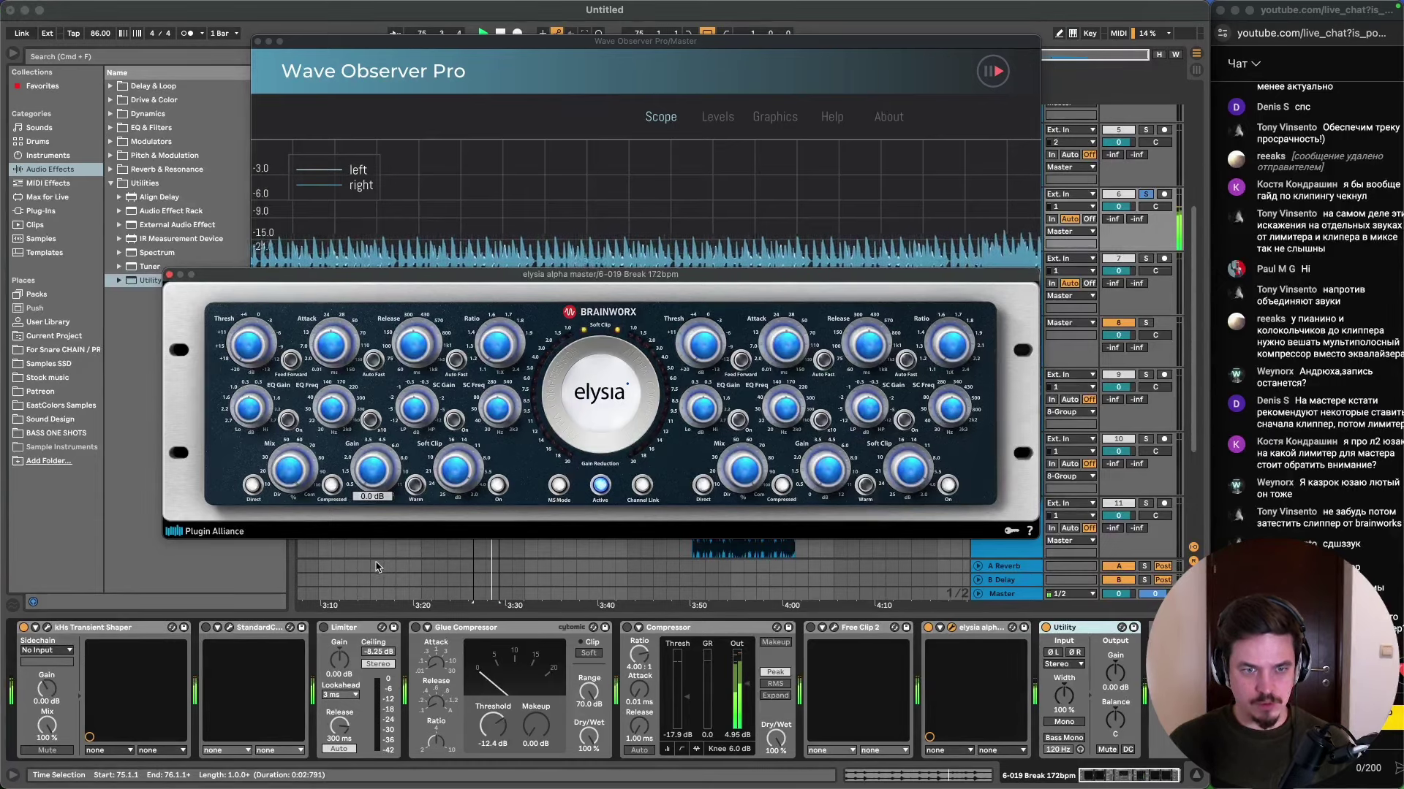
click(1128, 685)
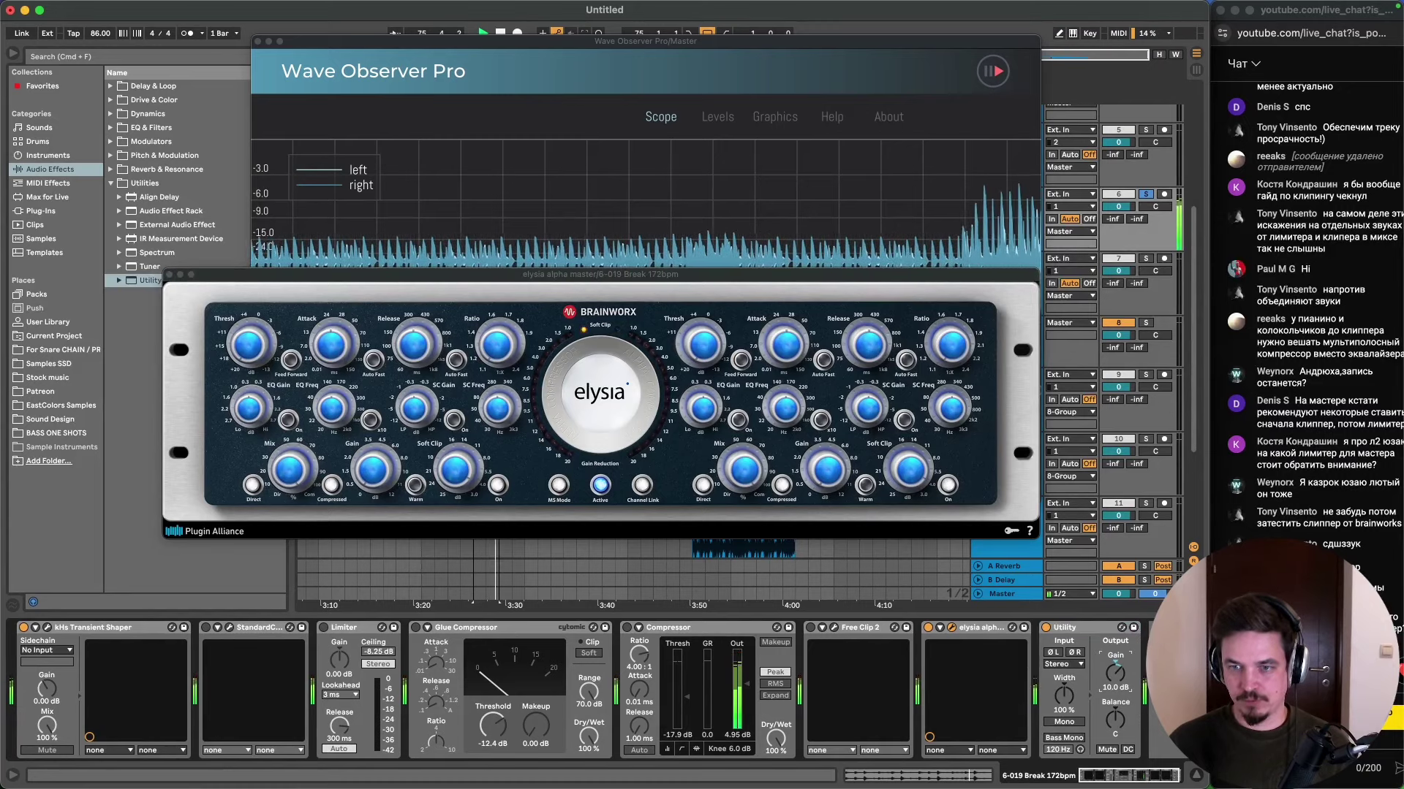
click(473, 478)
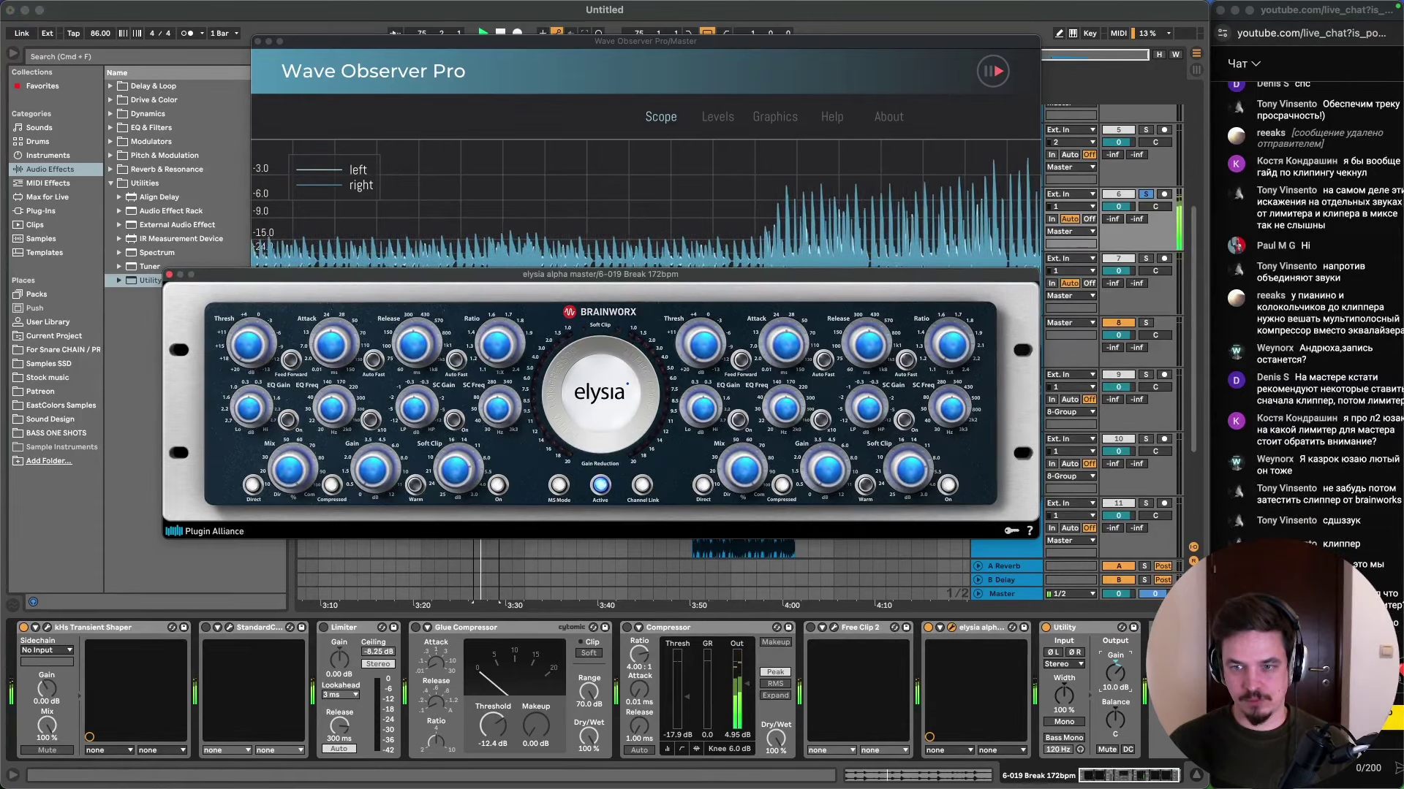
- Raise Utility's gain to 11.7 dB and group elysia alpha master and Utility into one Audio Effect Rack
drag(1094, 680, 1094, 669)
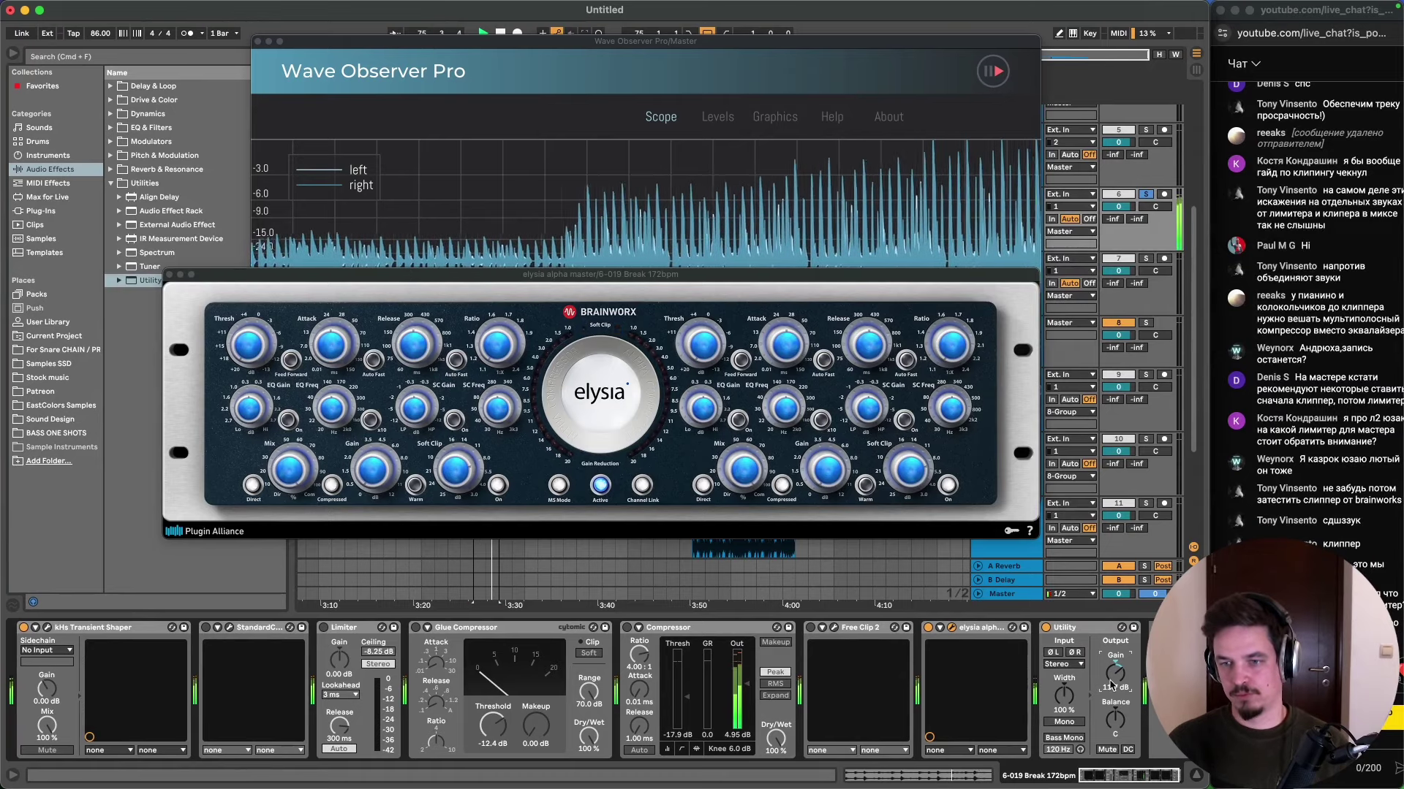
click(1021, 653)
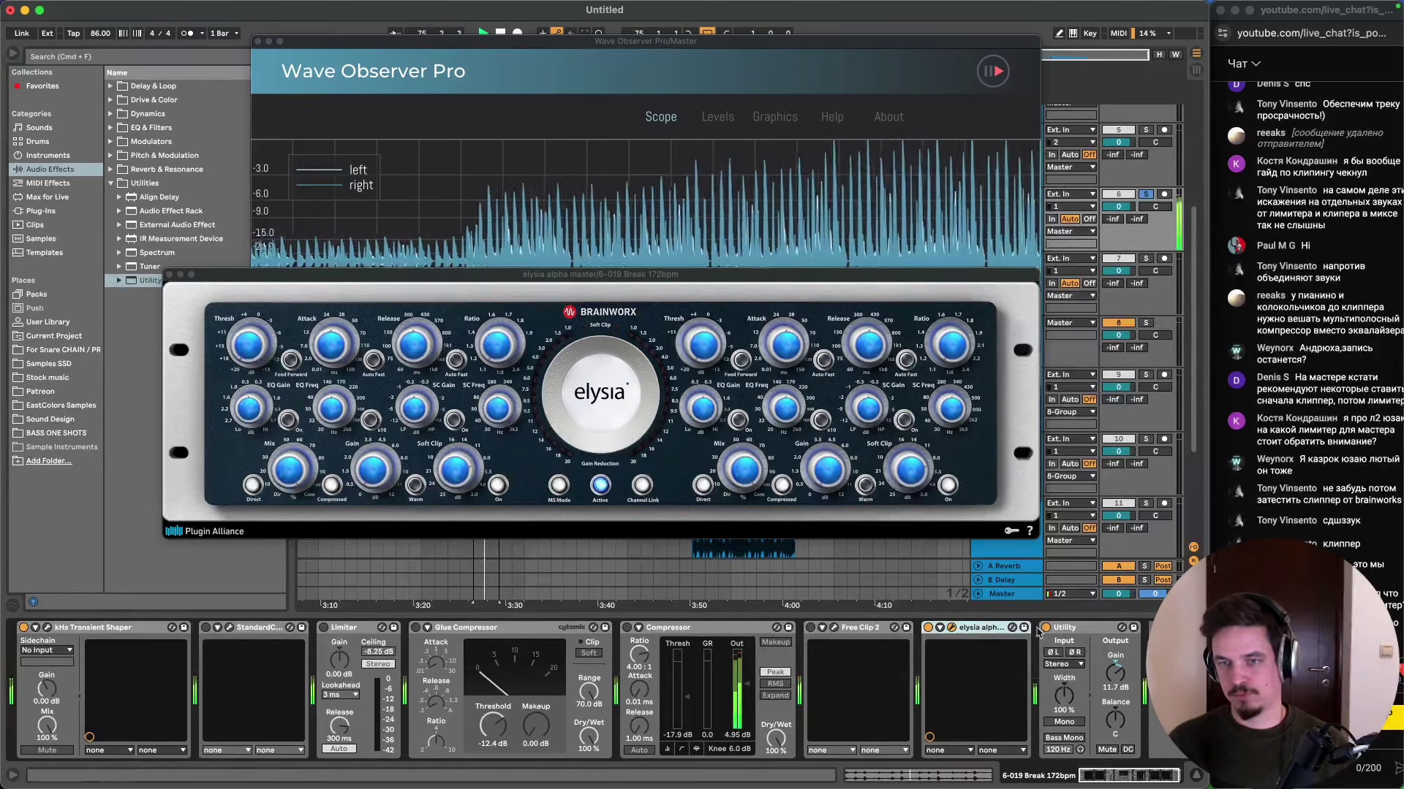
key(super+g)
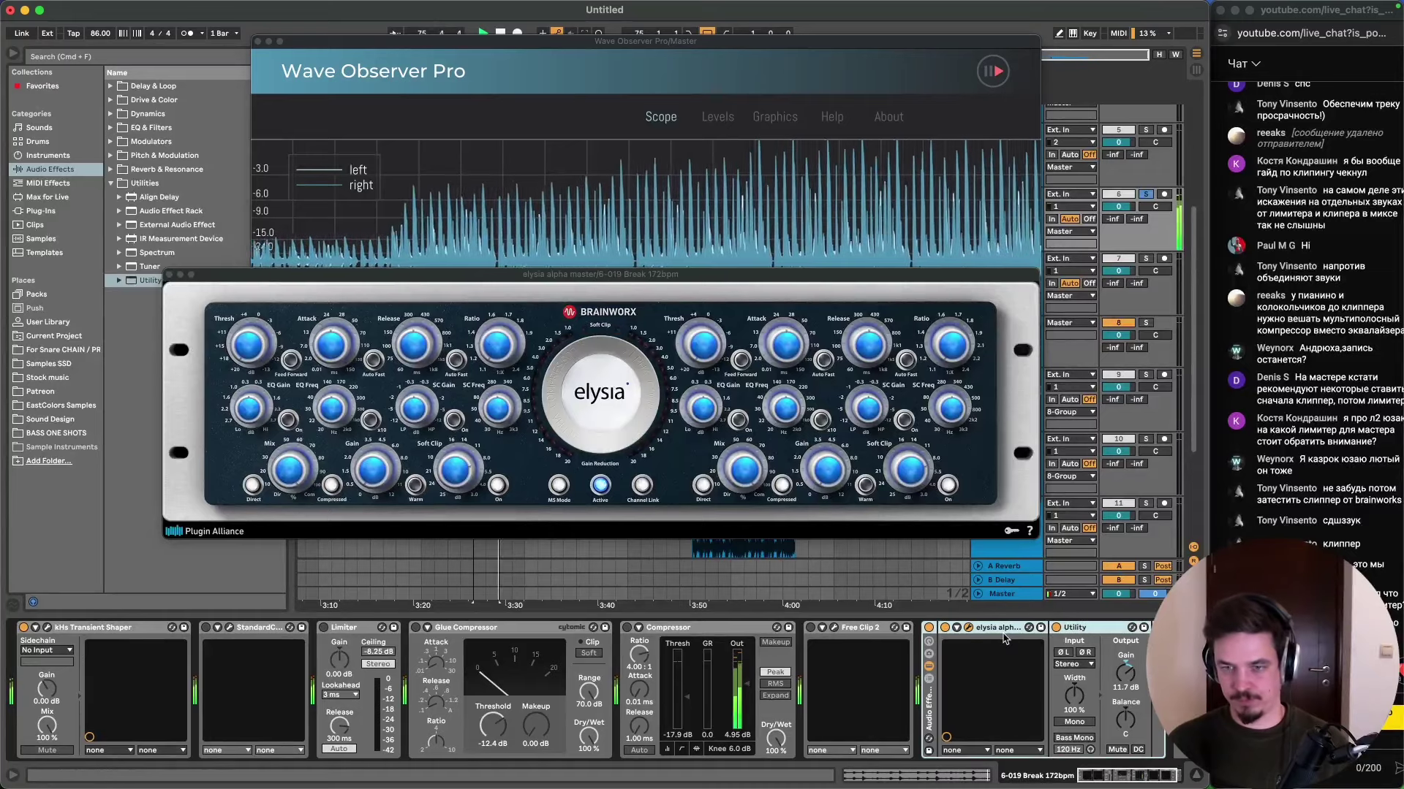
- Compare the elysia rack with Free Clip 2, setting Free Clip 2's ceiling to -14.04 dB and output gain to 10.10 dB
click(930, 628)
click(810, 628)
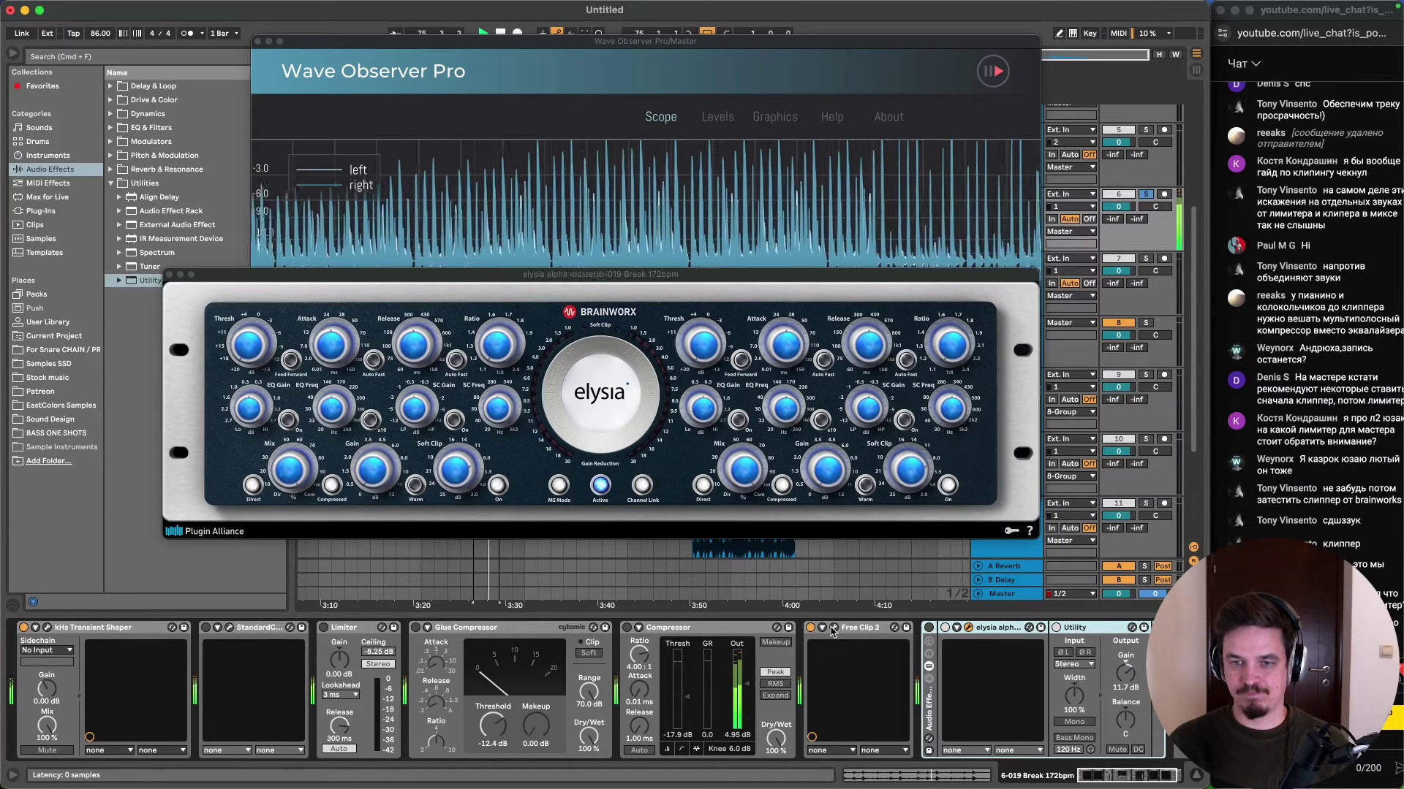
click(834, 627)
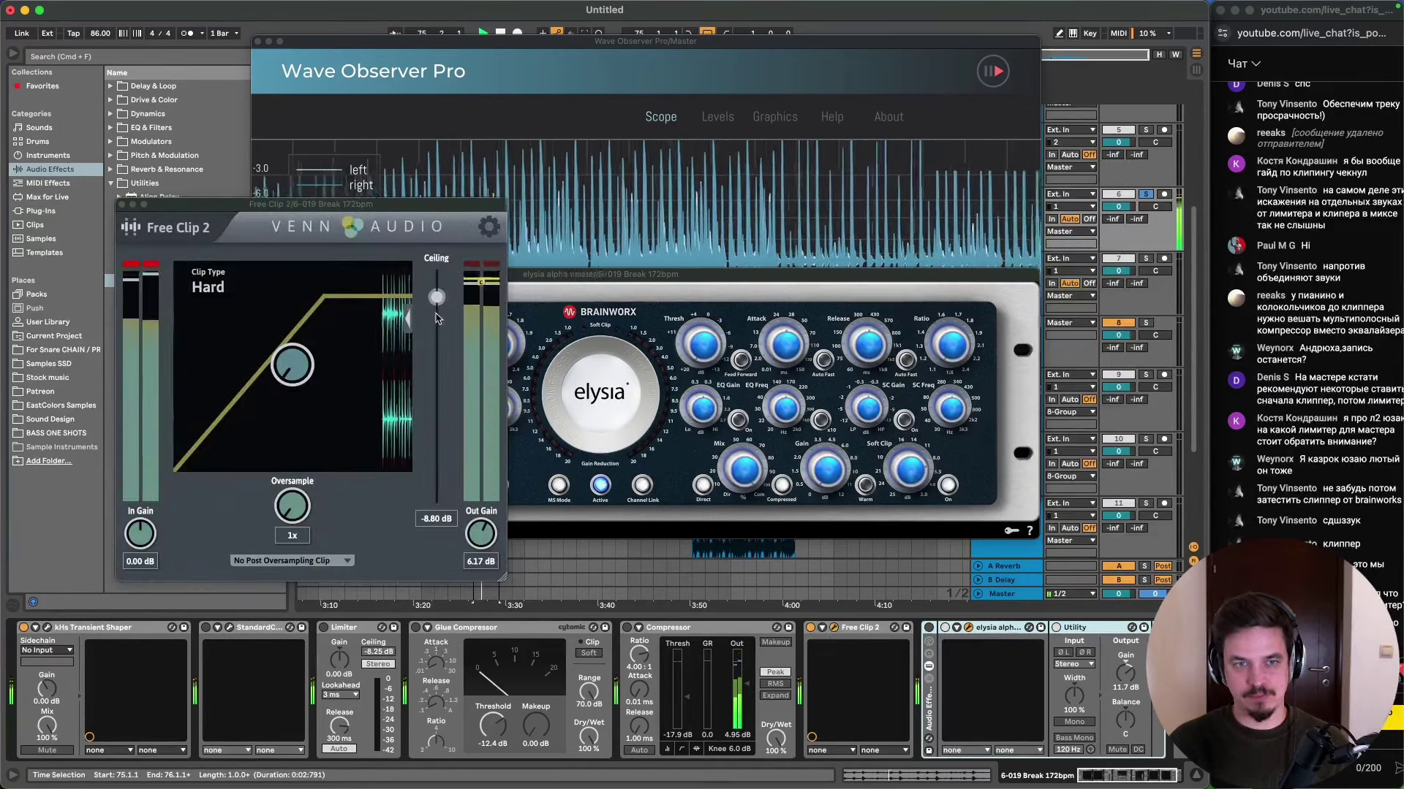
drag(436, 297, 436, 312)
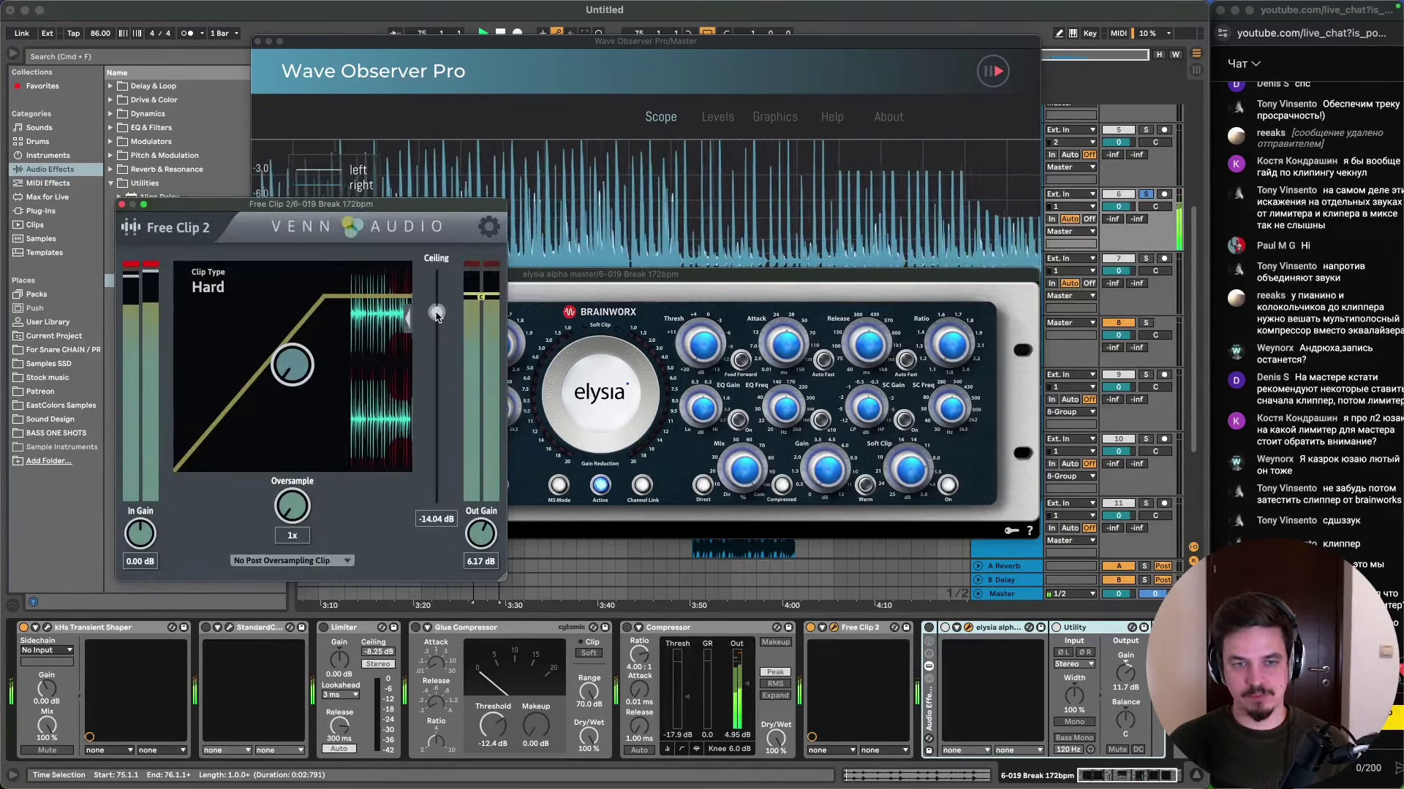
drag(481, 534, 500, 519)
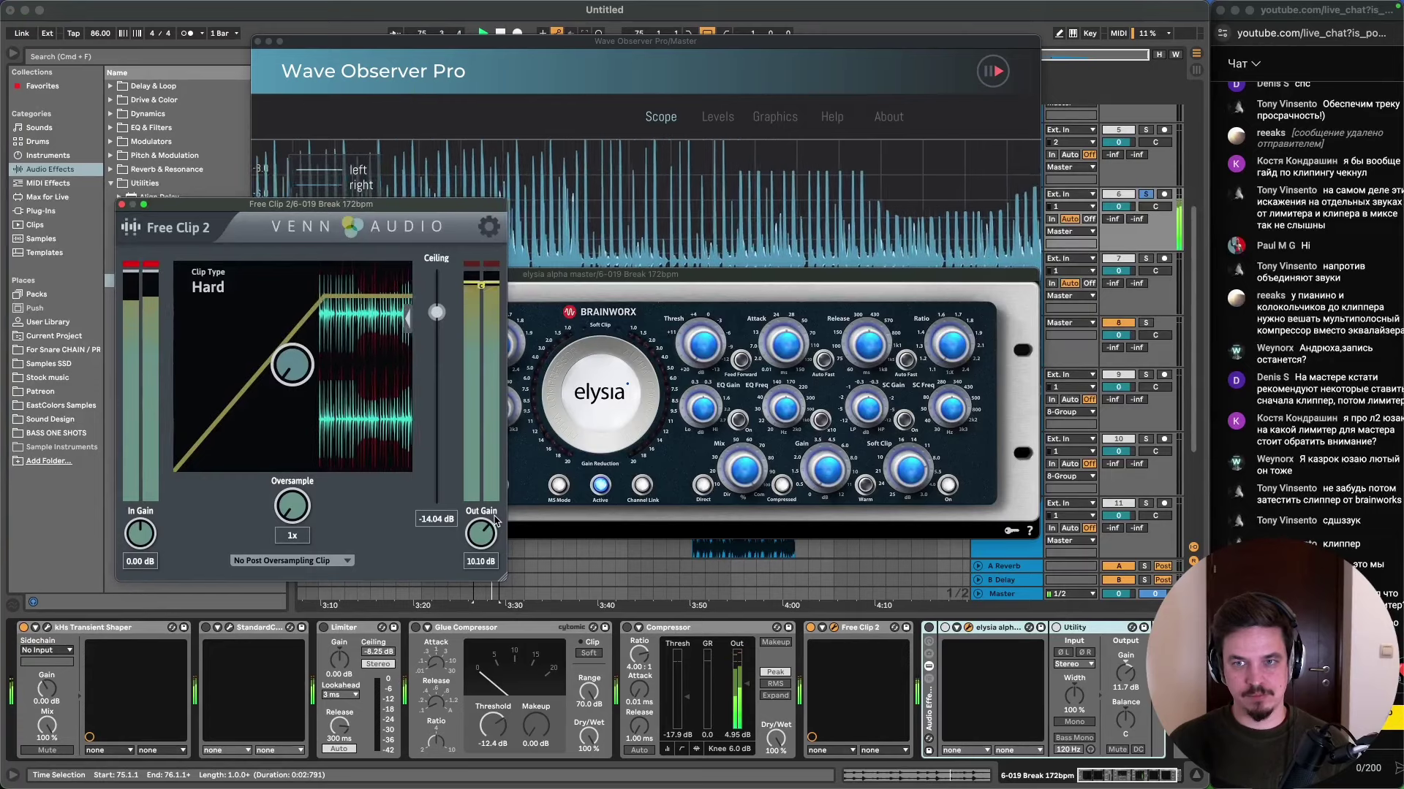
click(929, 628)
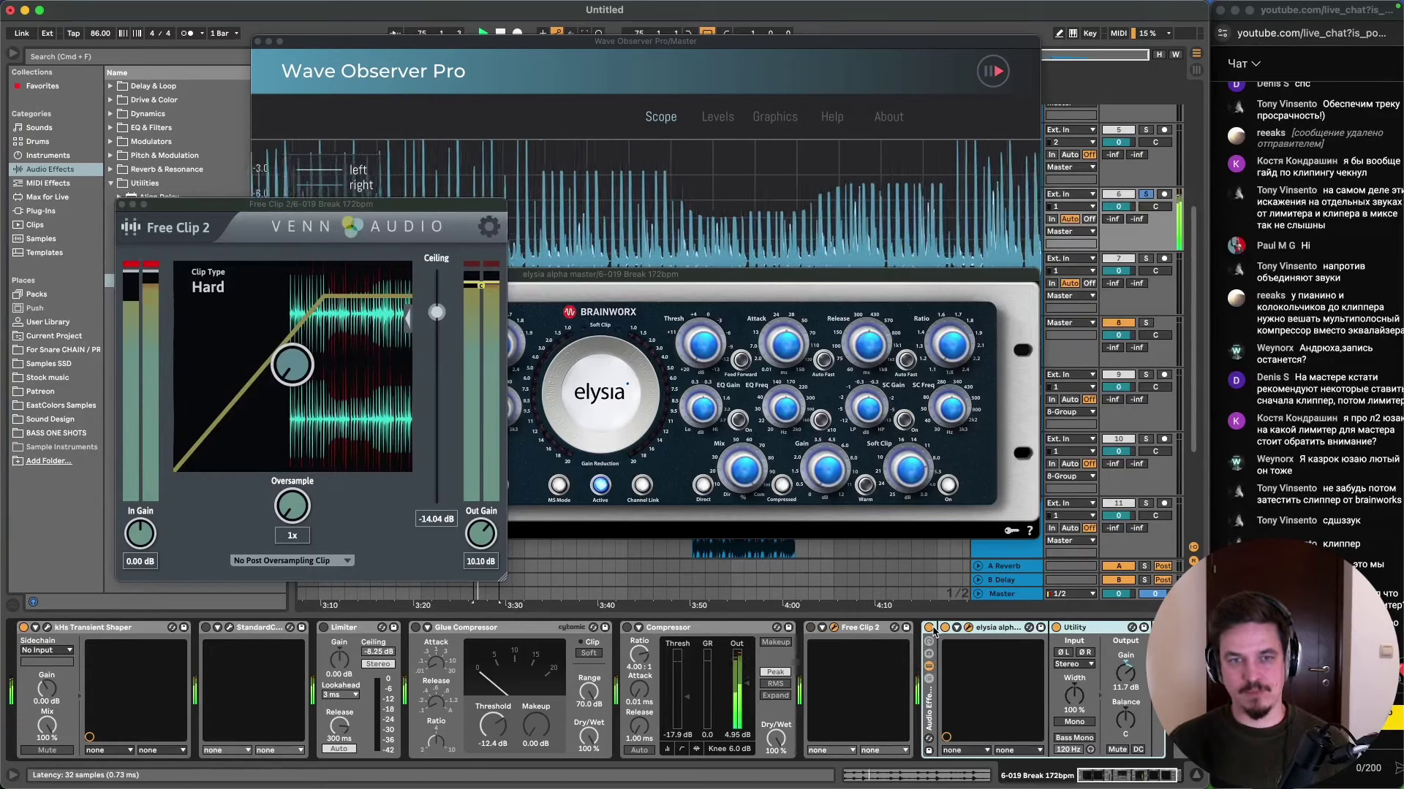
- Close the Free Clip 2, Wave Observer Pro and elysia alpha master windows and deactivate the elysia rack
click(122, 204)
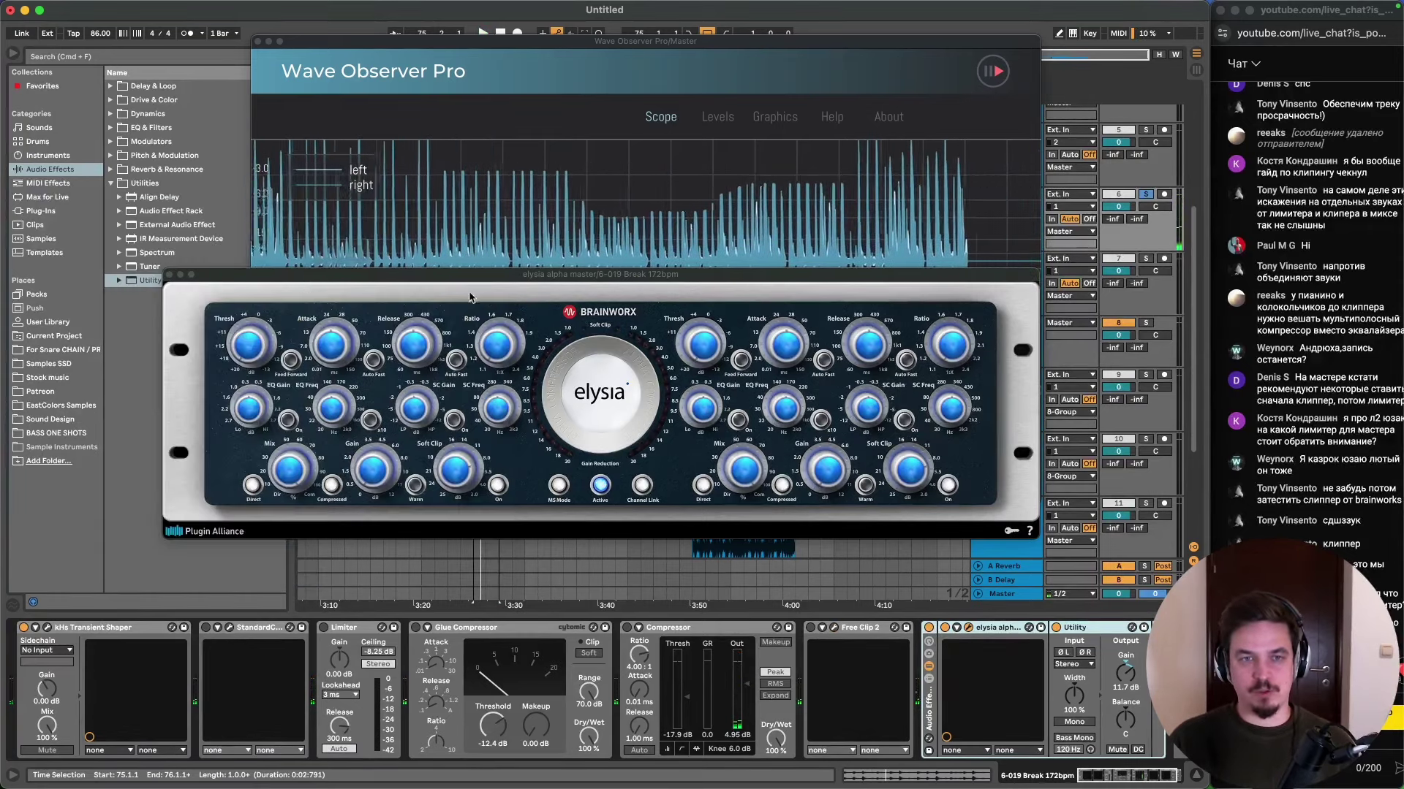
drag(444, 275, 465, 283)
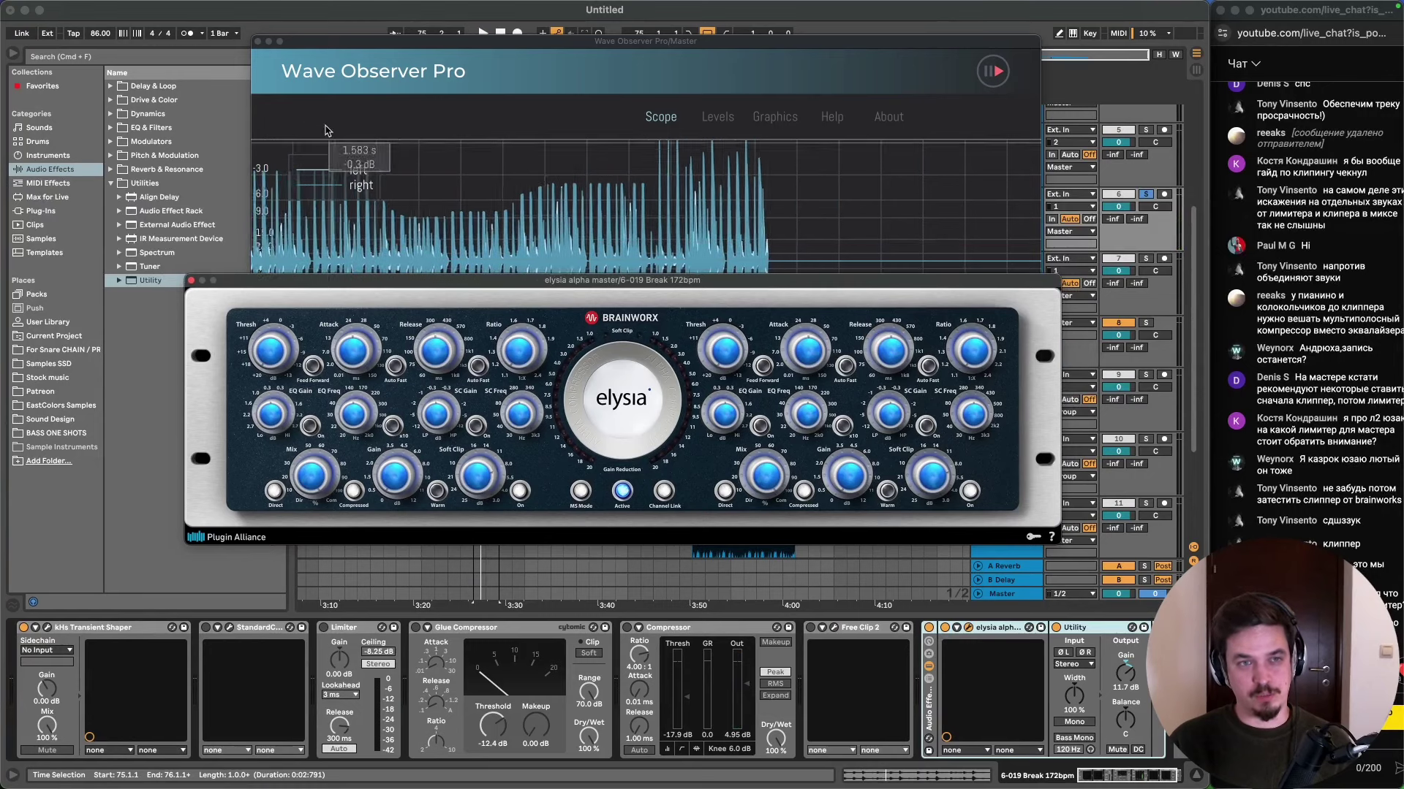
click(257, 42)
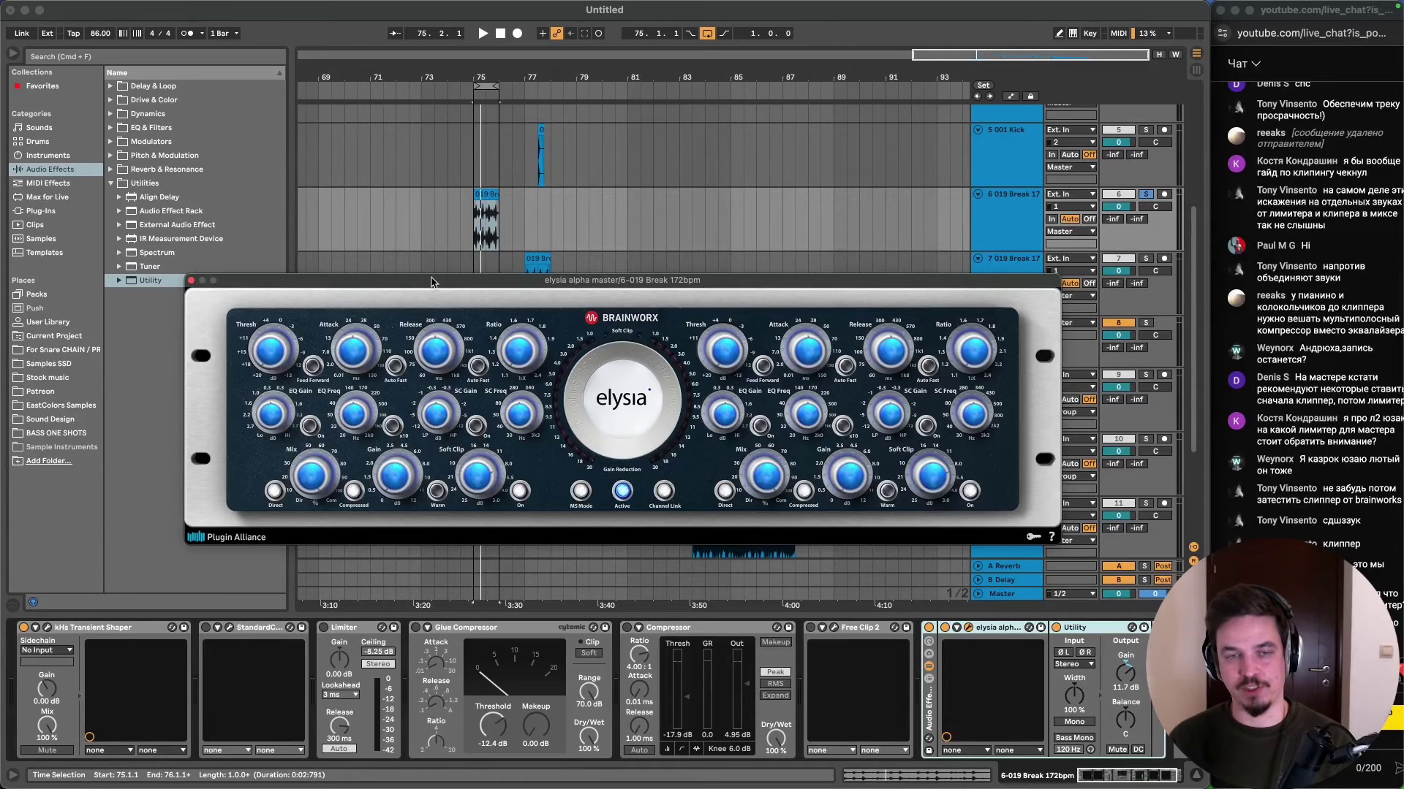
drag(431, 281, 399, 233)
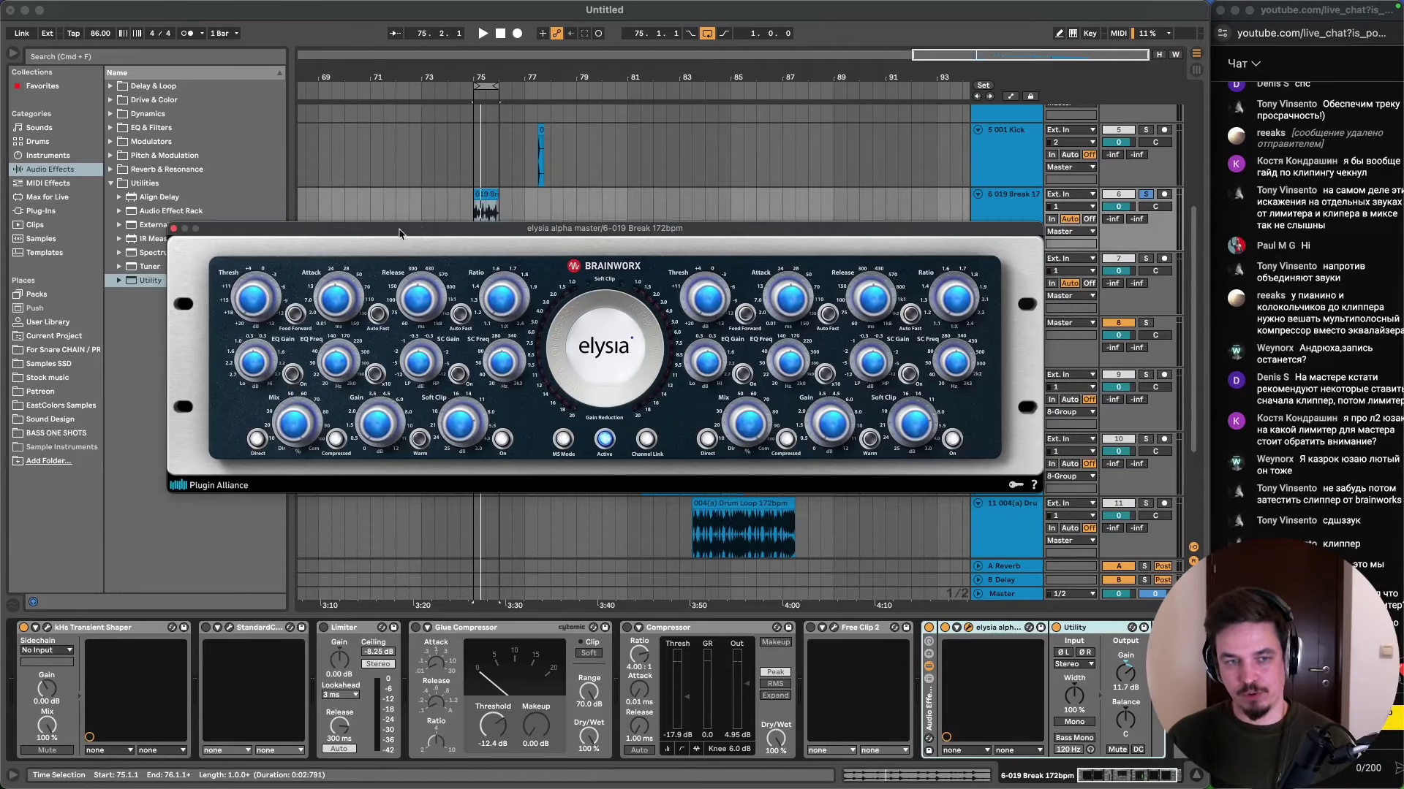
click(174, 230)
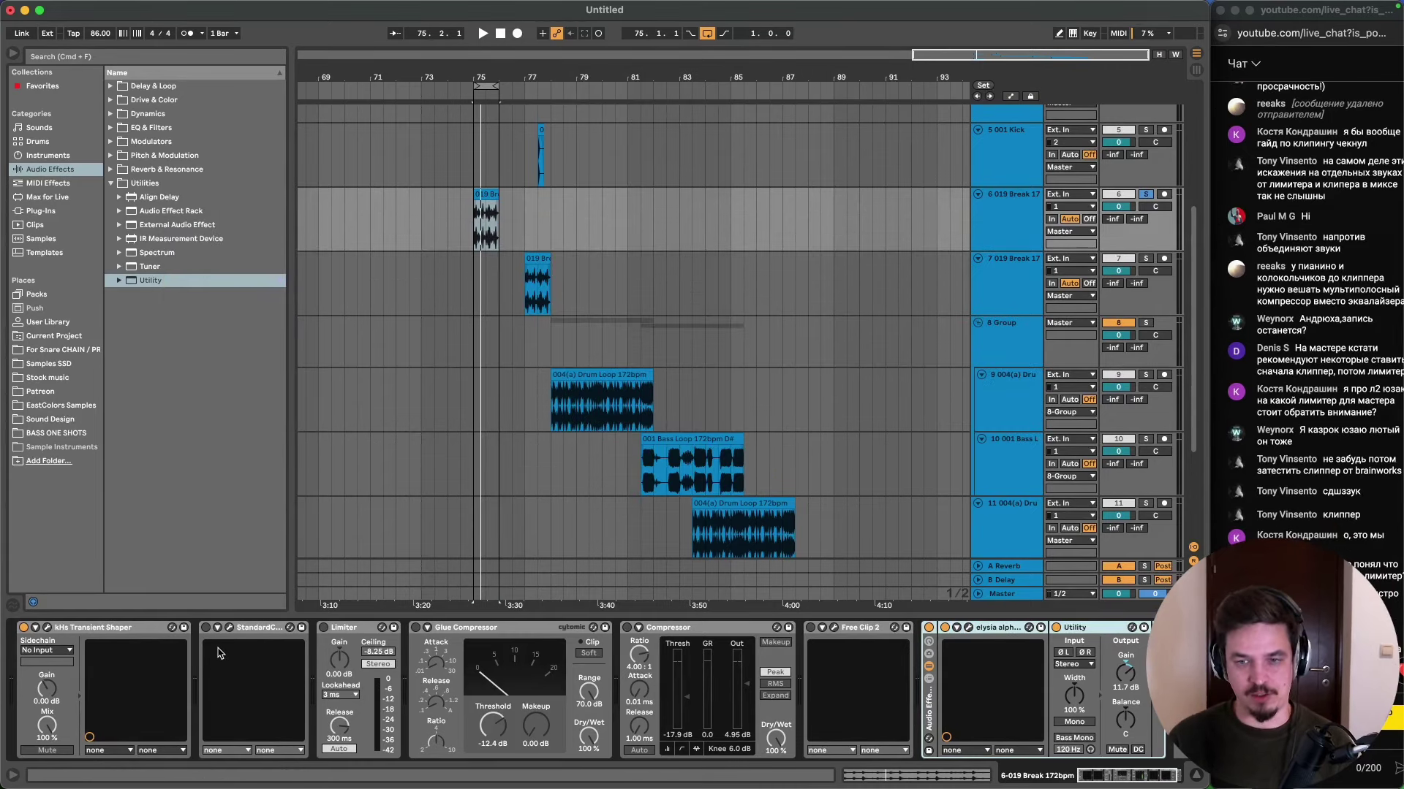
key(0)
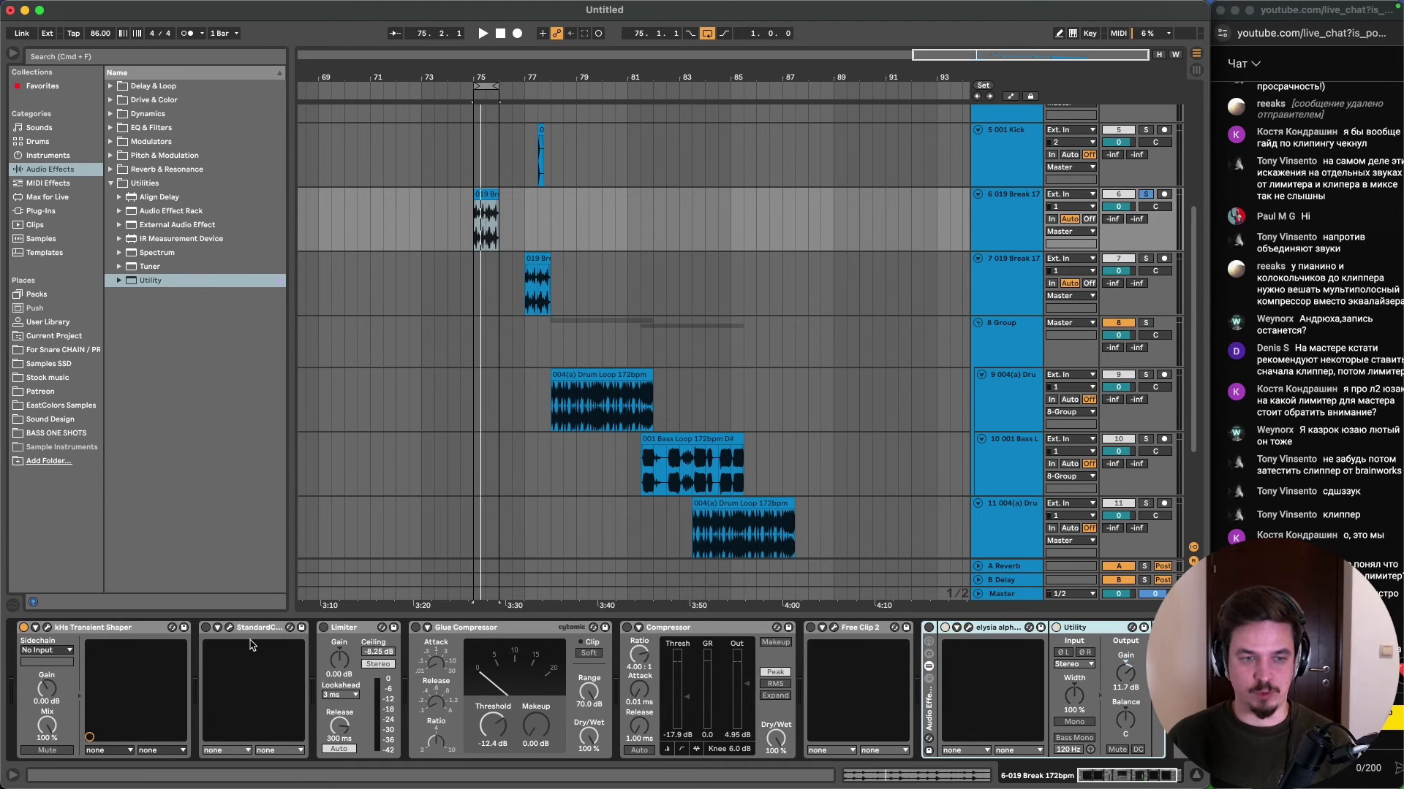
- Open StandardCLIP on the 6 019 Break track and set its input Clip level to -8.00 dB
click(231, 627)
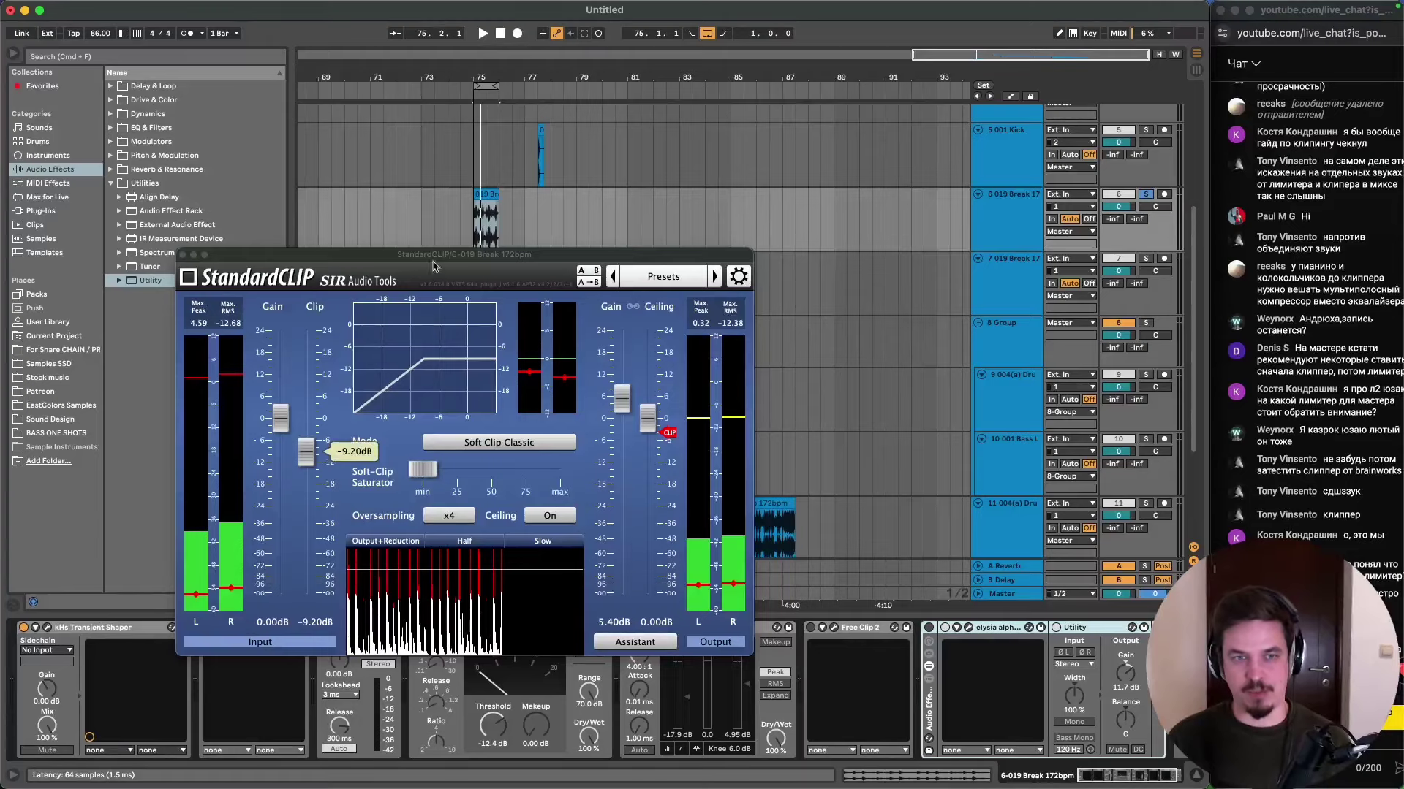
drag(434, 265, 611, 155)
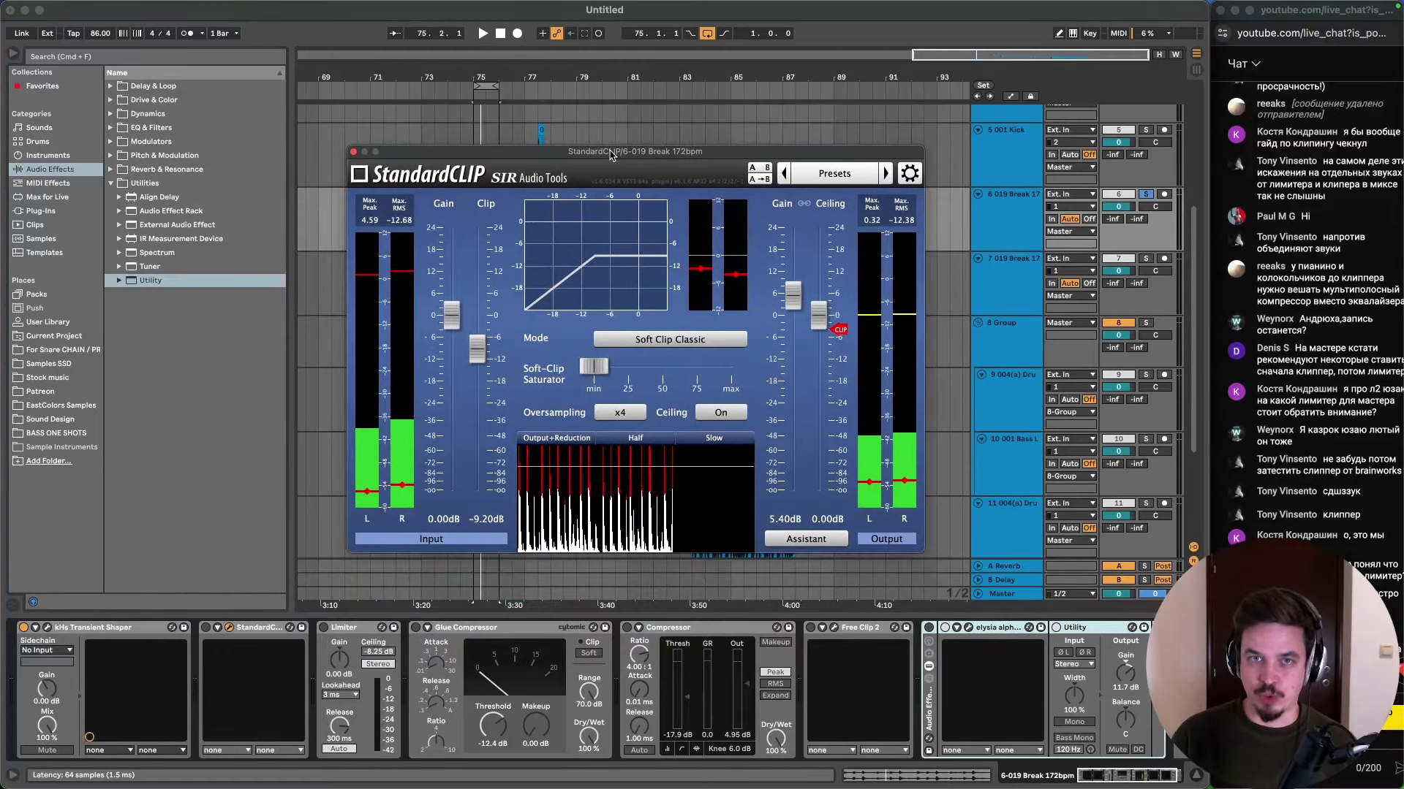
mouse_move(479, 359)
mouse_down()
mouse_move(489, 328)
mouse_move(487, 352)
mouse_up()
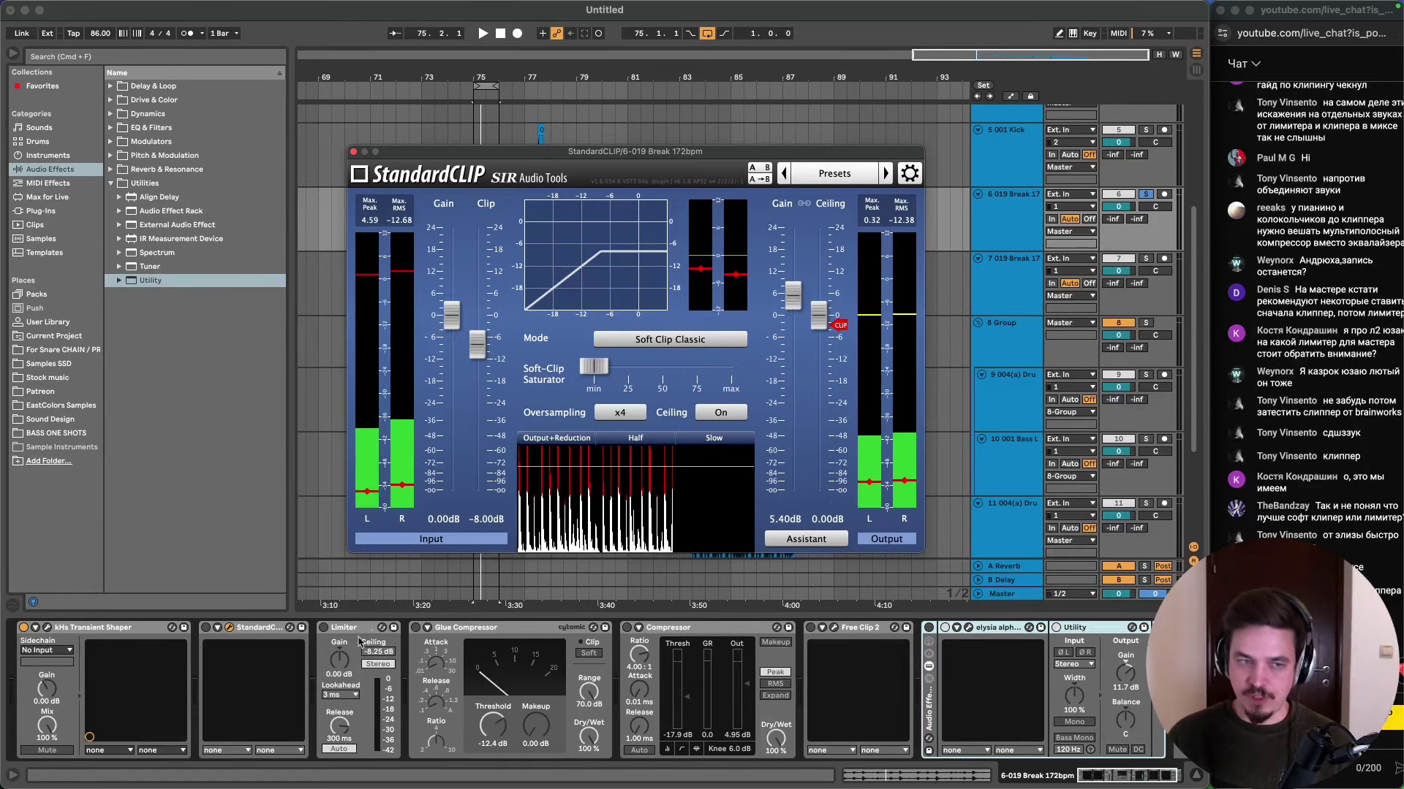
- Check the device chains of the 7 019 Break, 5 001 Kick and 8 Group tracks, and return to 6 019 Break
click(998, 223)
click(994, 291)
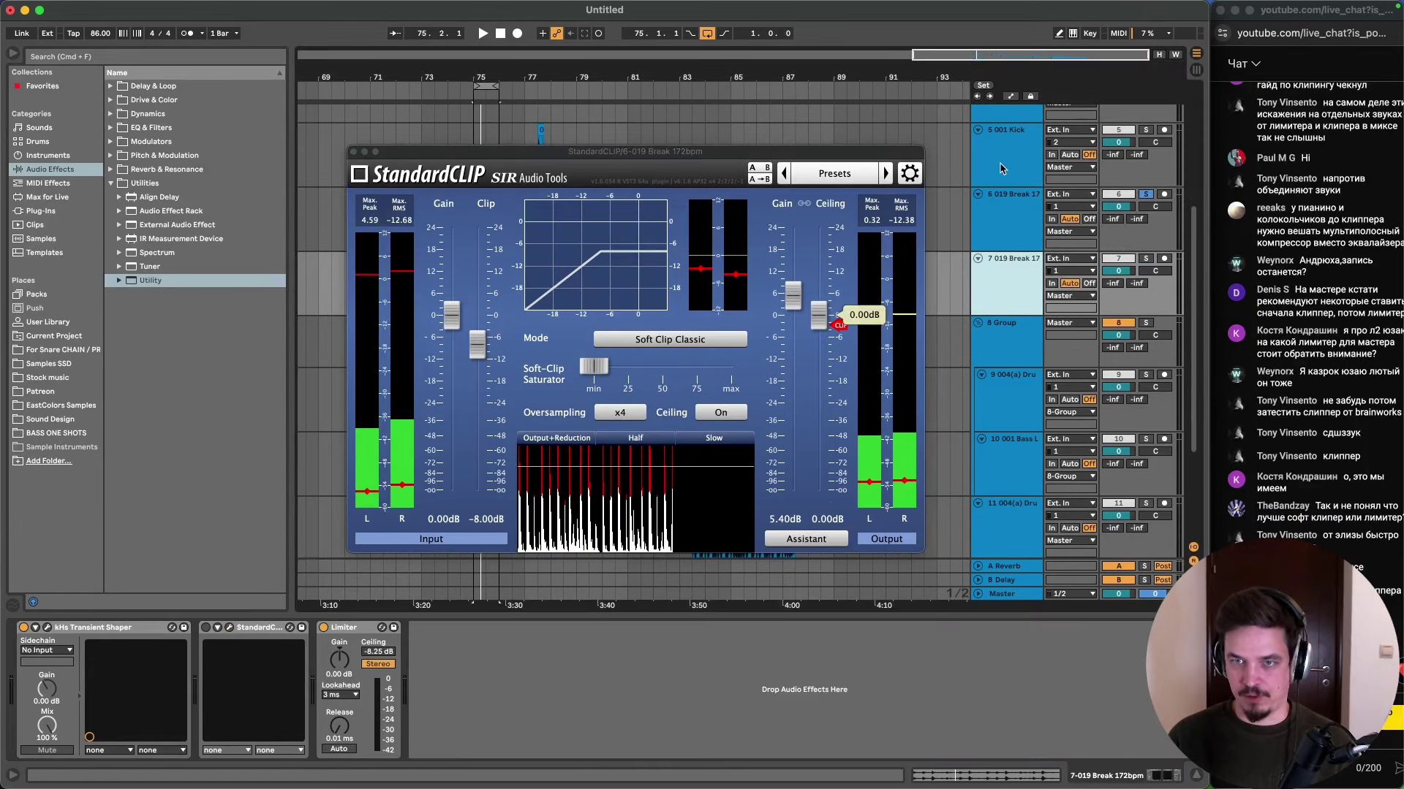
click(493, 128)
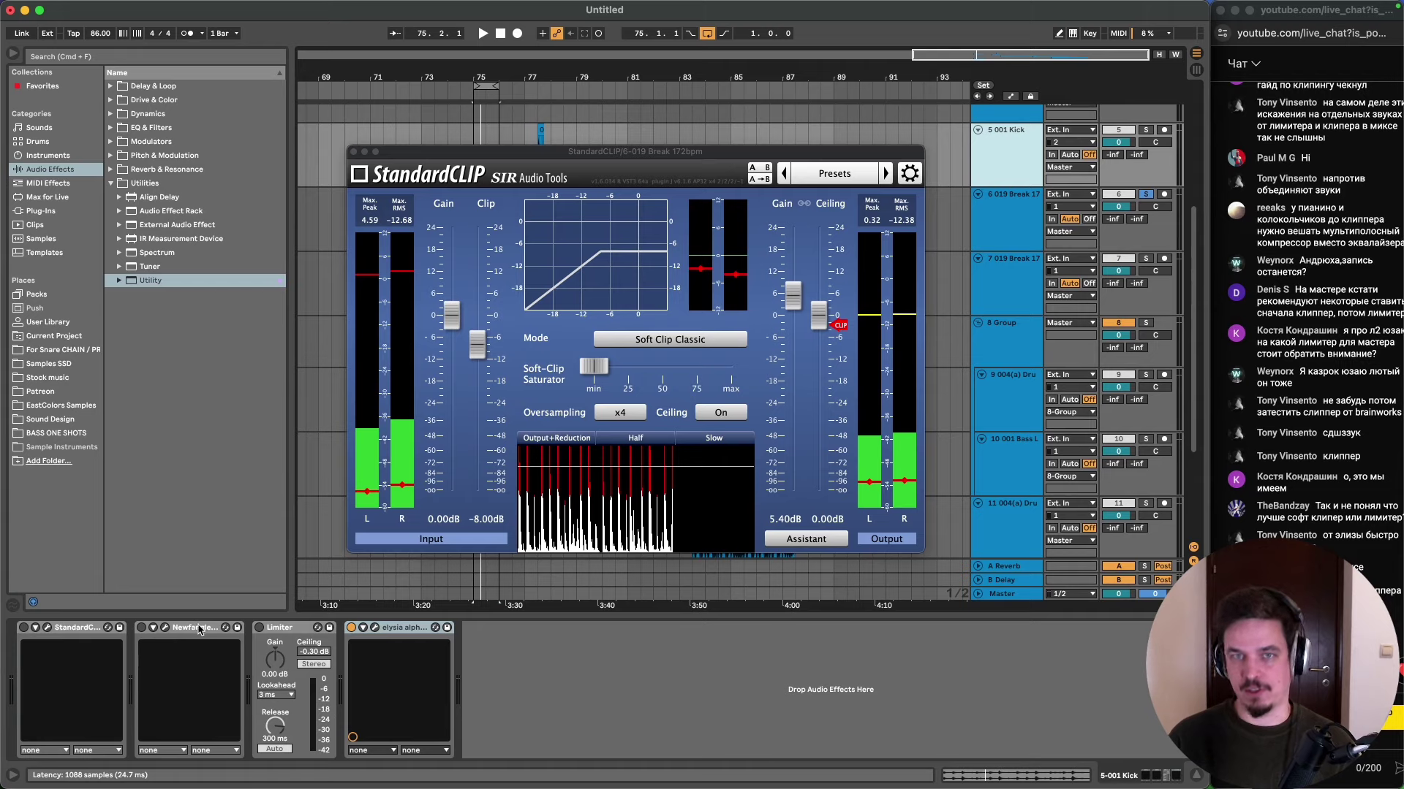
click(996, 342)
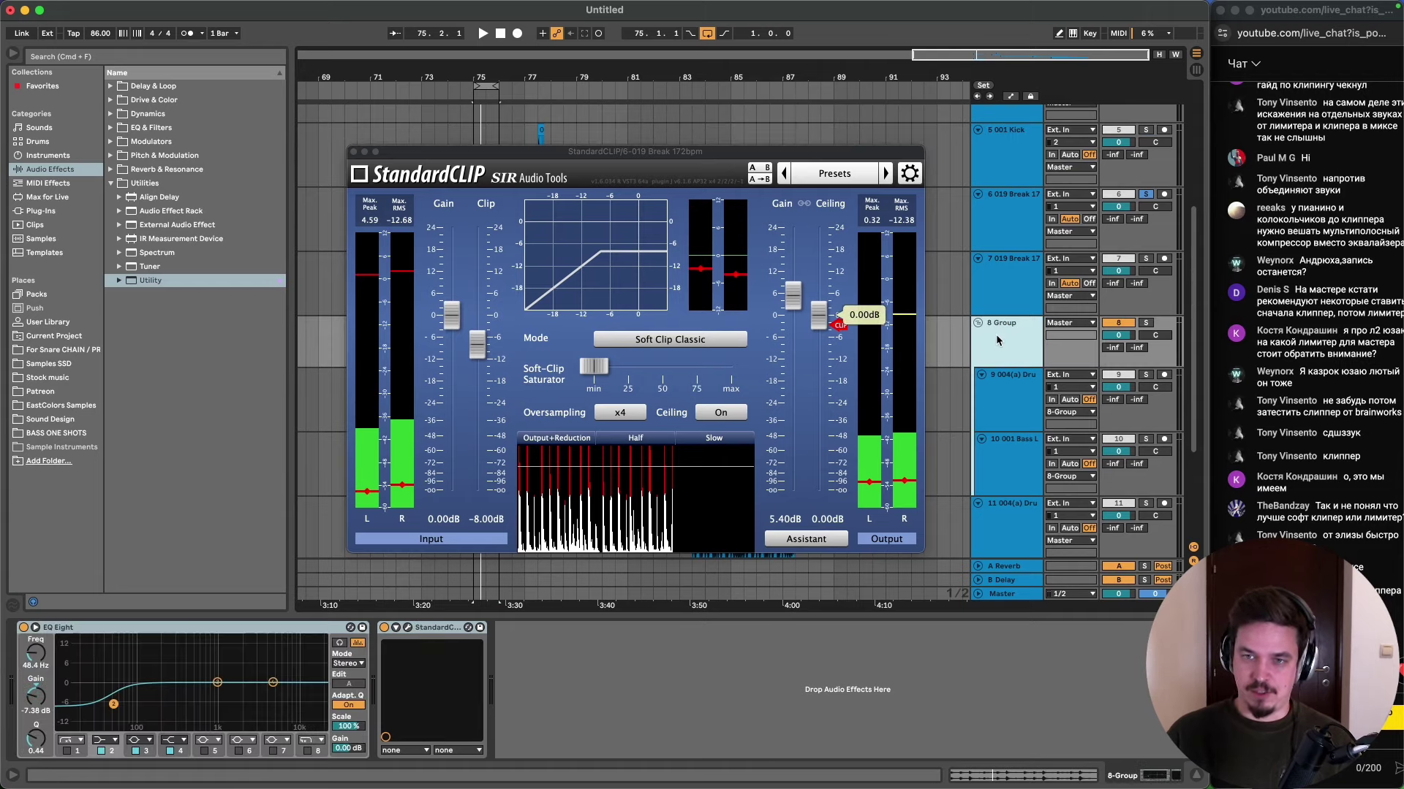
click(1005, 283)
click(1023, 217)
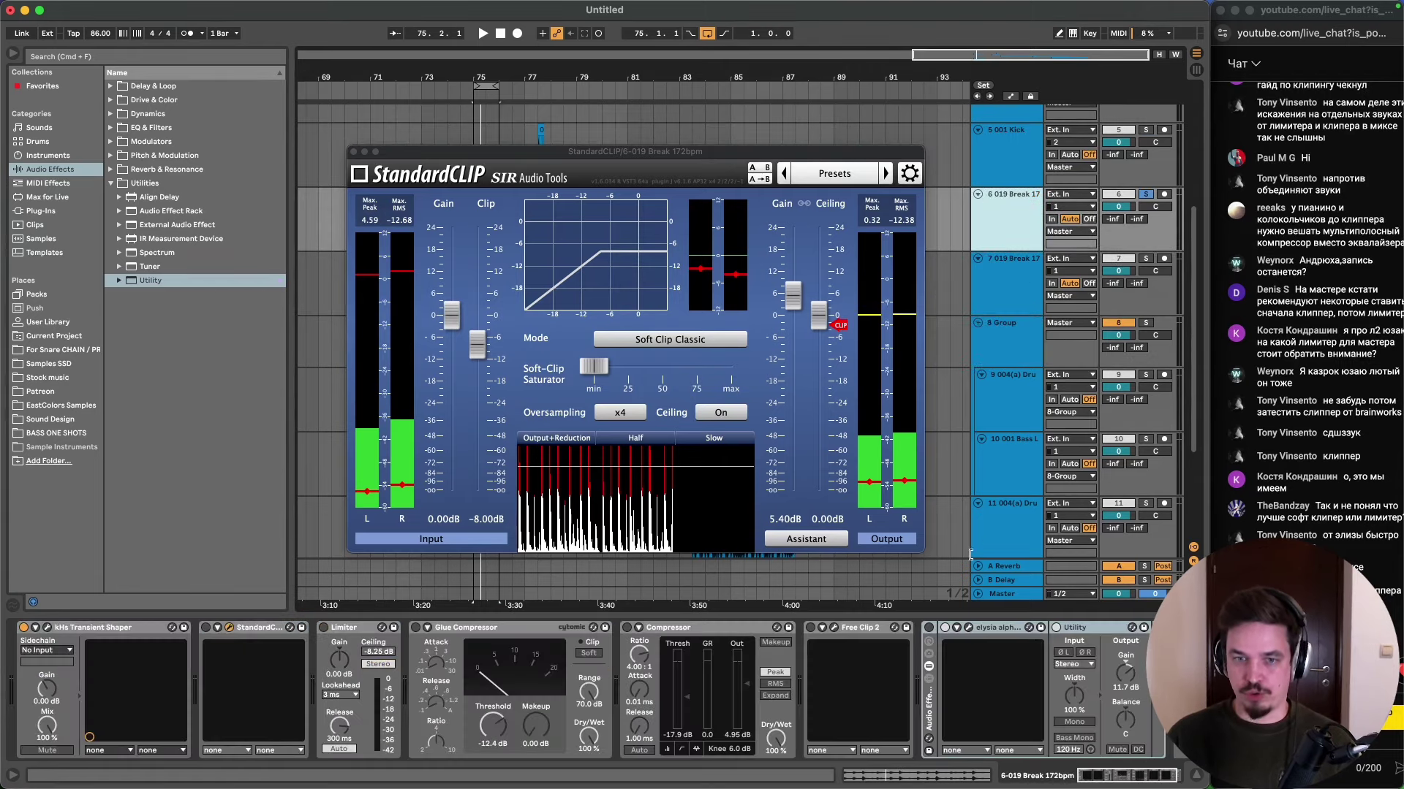
- Move elysia alpha master out of the rack to sit before it in the chain, and close the StandardCLIP window
click(998, 635)
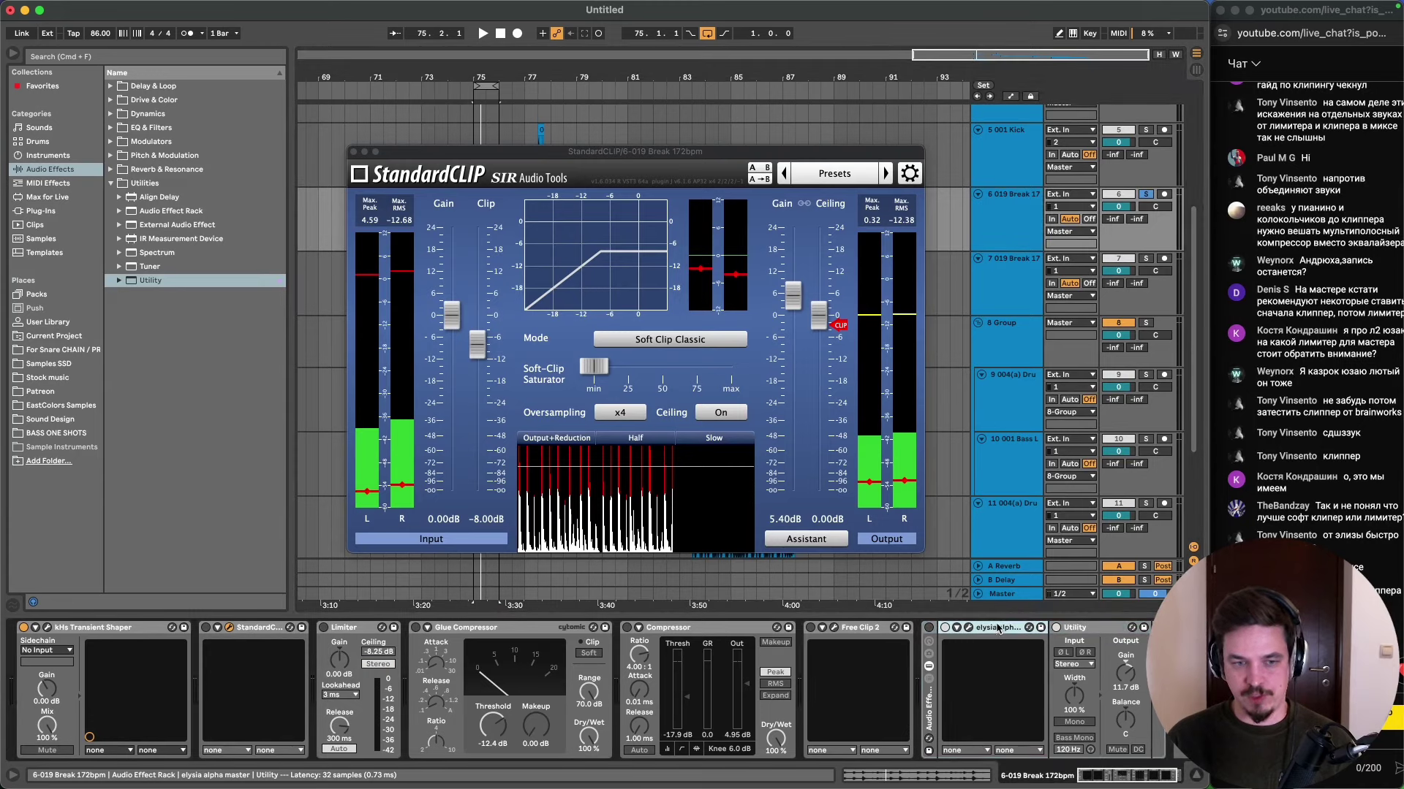
drag(998, 630, 965, 632)
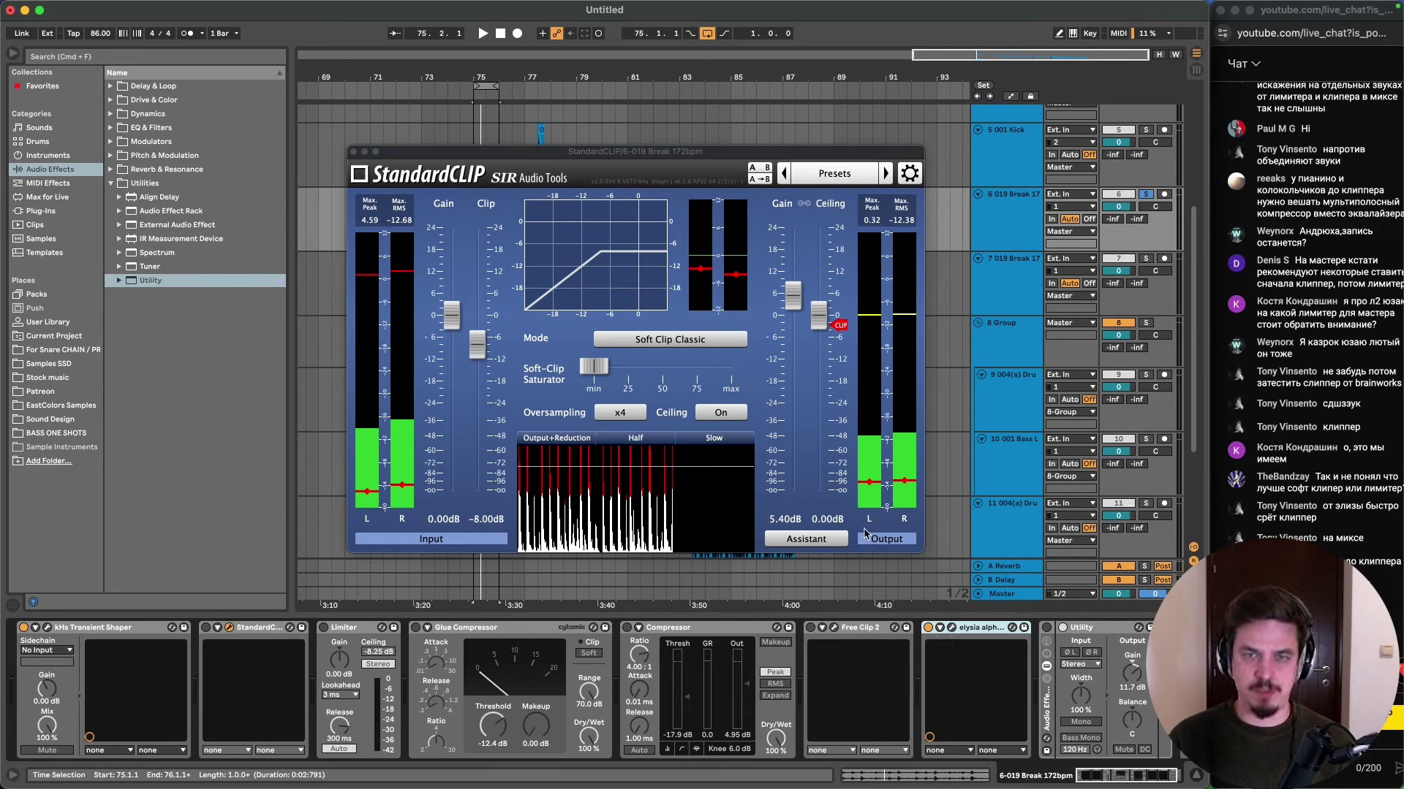
click(352, 156)
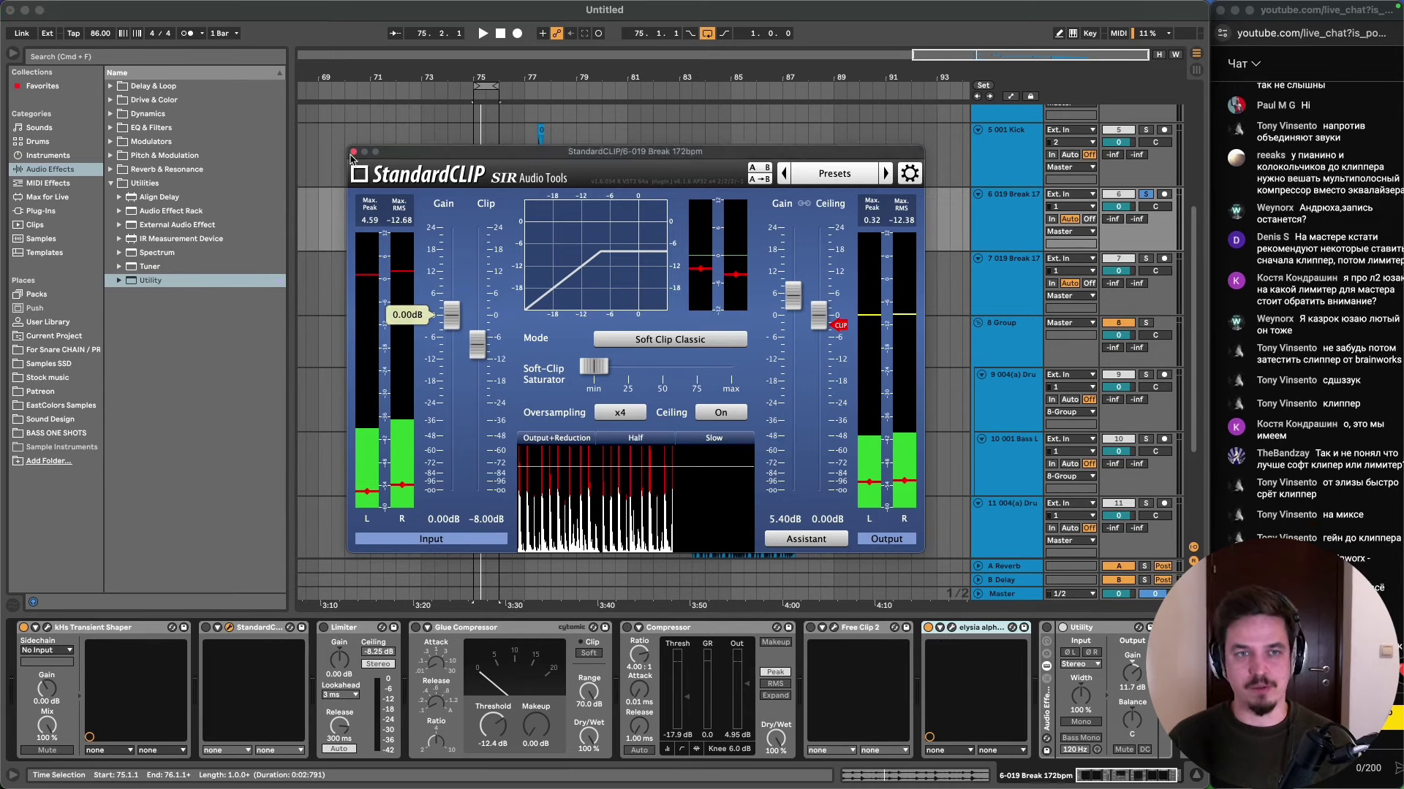
click(353, 152)
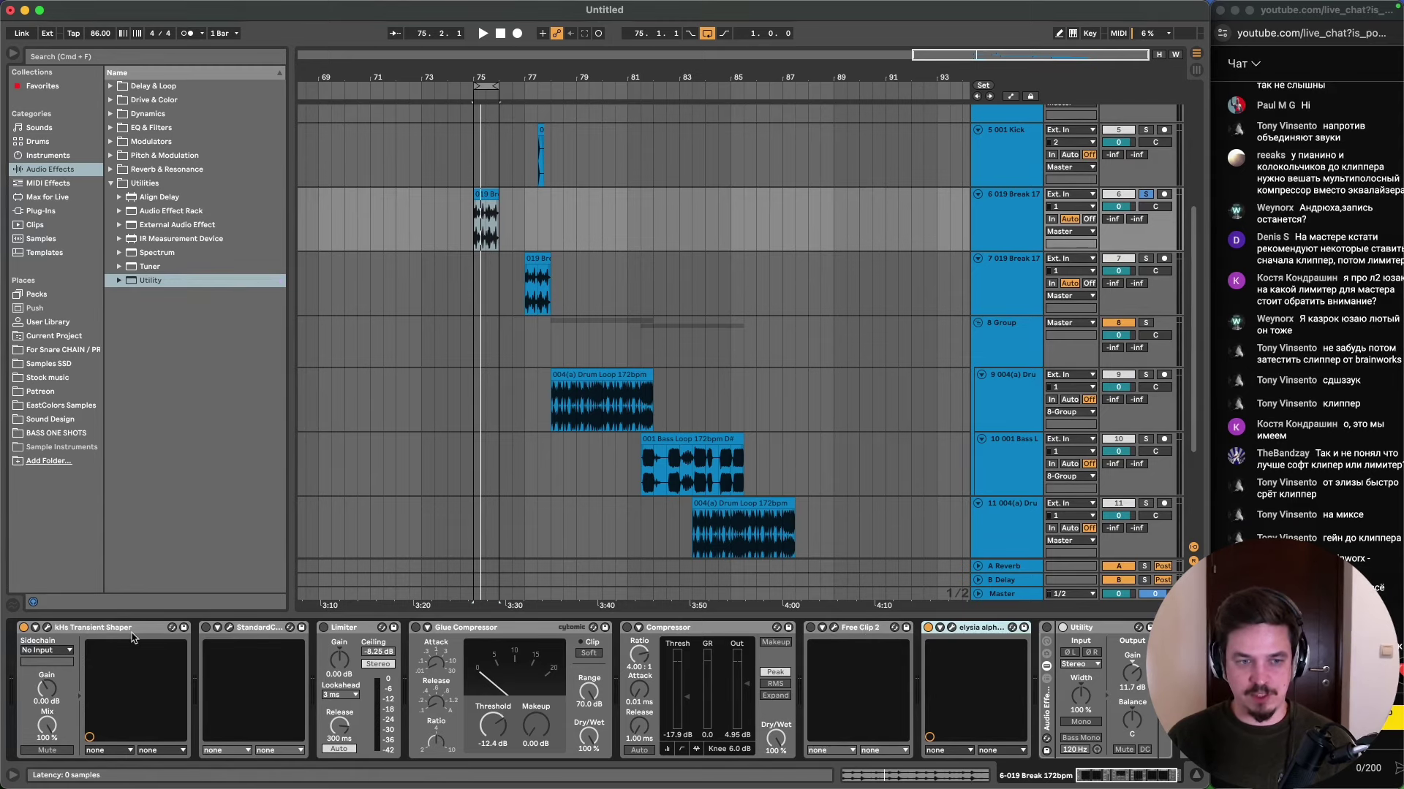
- Show the StandardCLIP and Free Clip 2 windows of the 6 019 Break track side by side
click(228, 628)
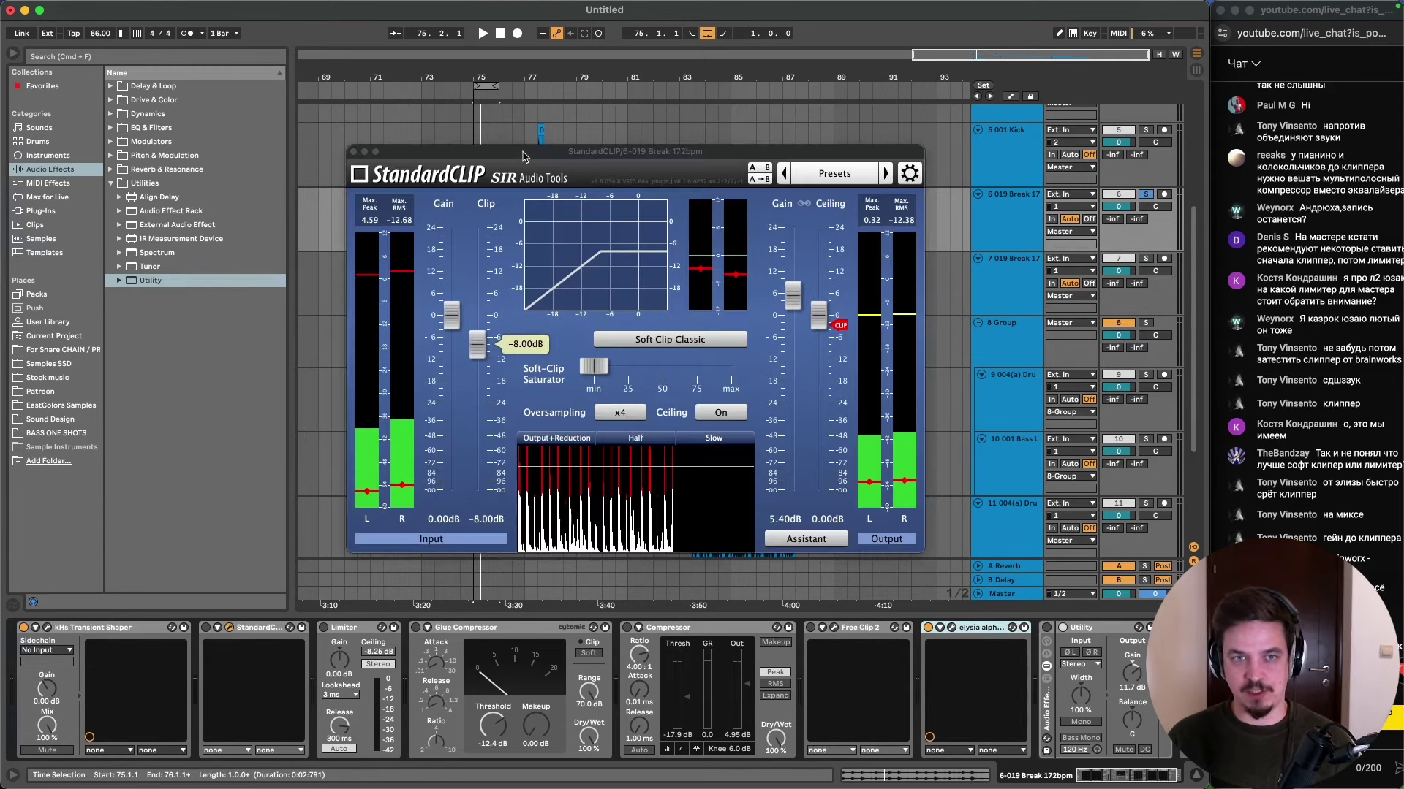
drag(523, 152, 217, 64)
click(837, 627)
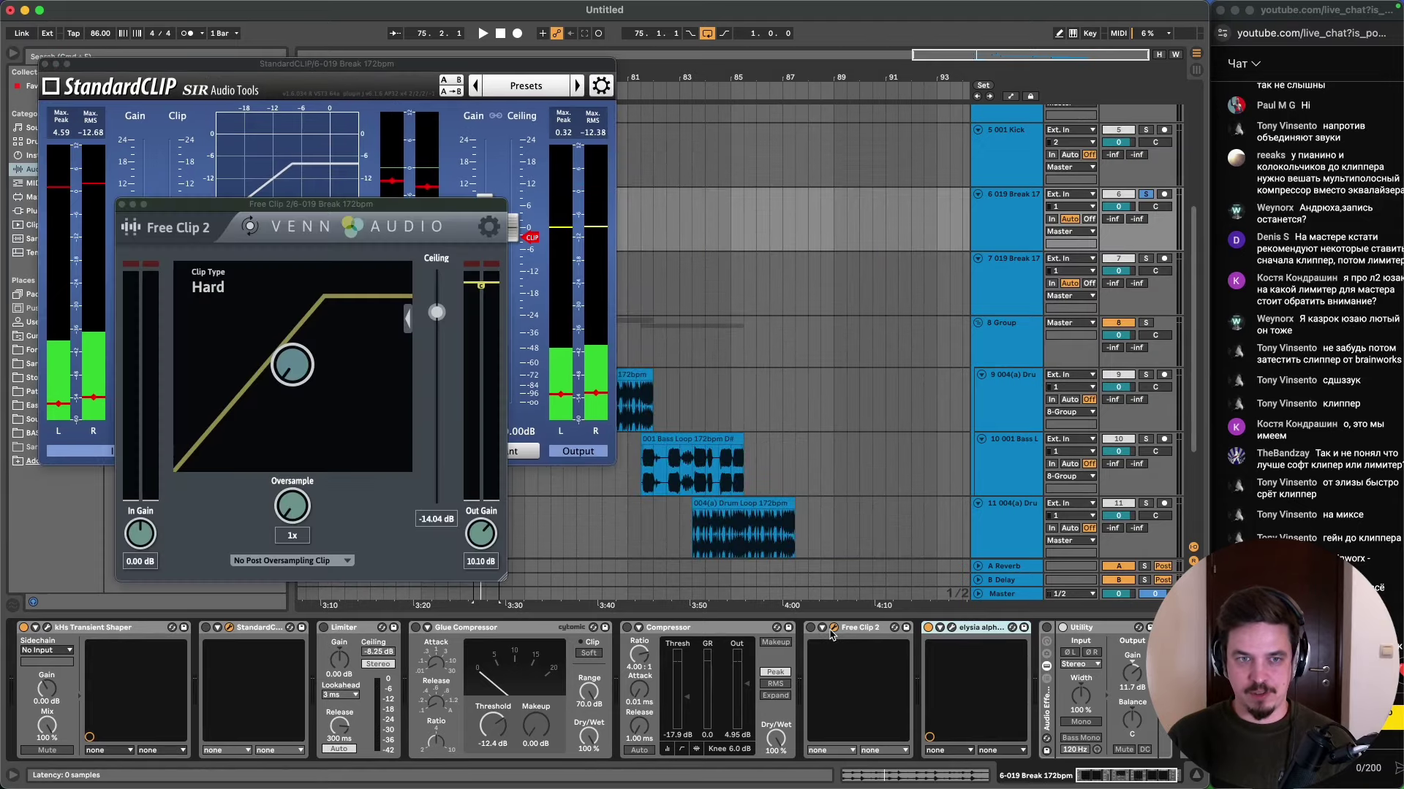
drag(486, 206, 1060, 95)
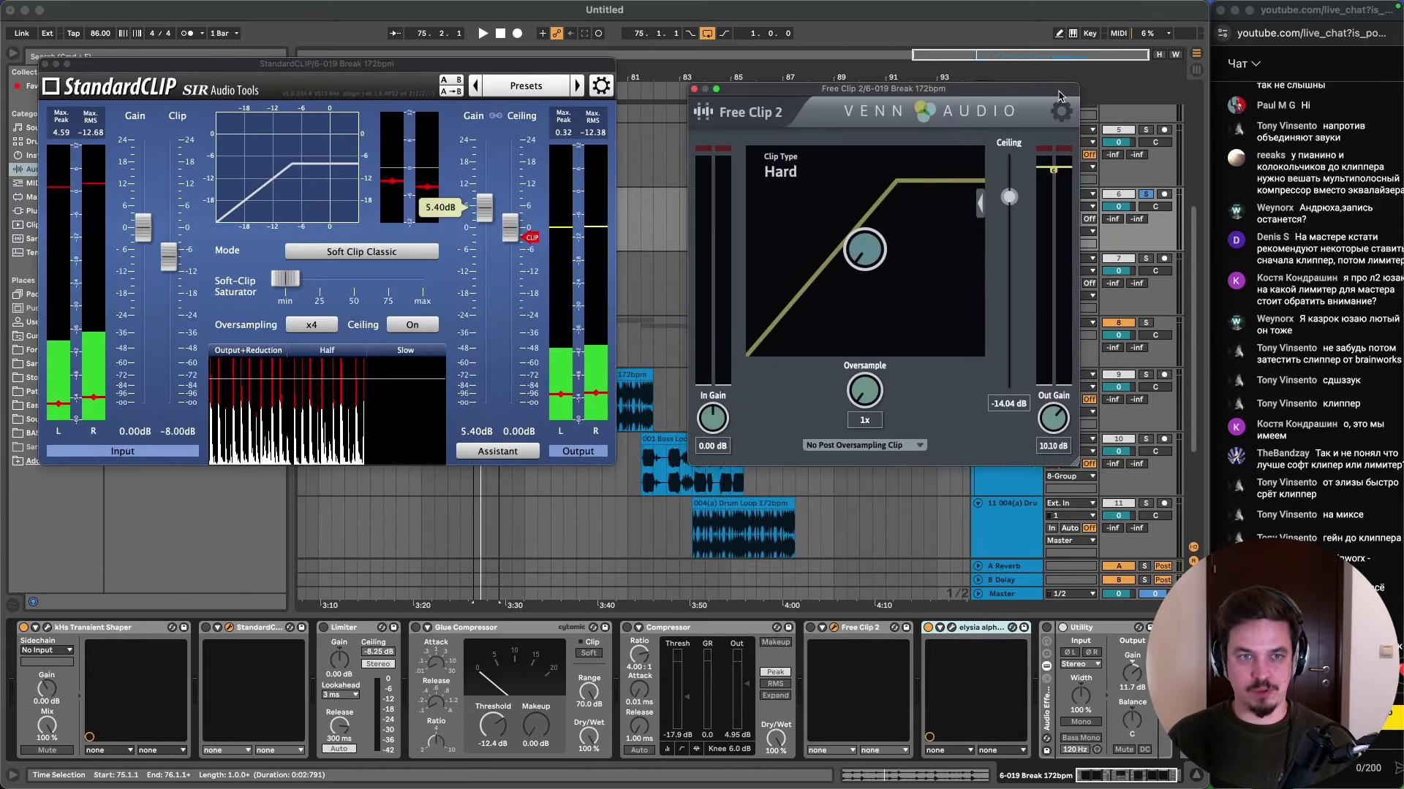
- Set Free Clip 2's post-oversampling option to Post Oversampling Clip at 0db
click(297, 290)
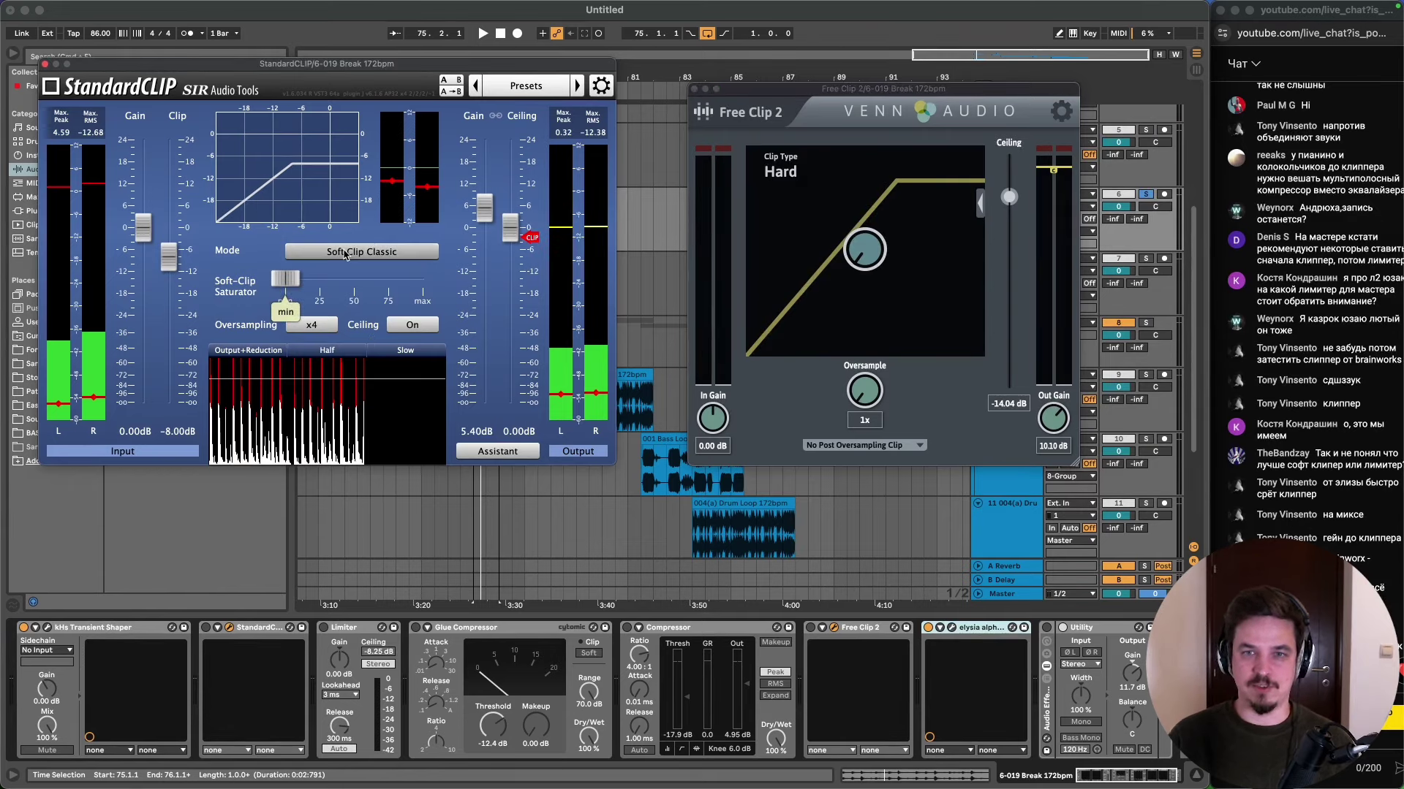
mouse_move(479, 441)
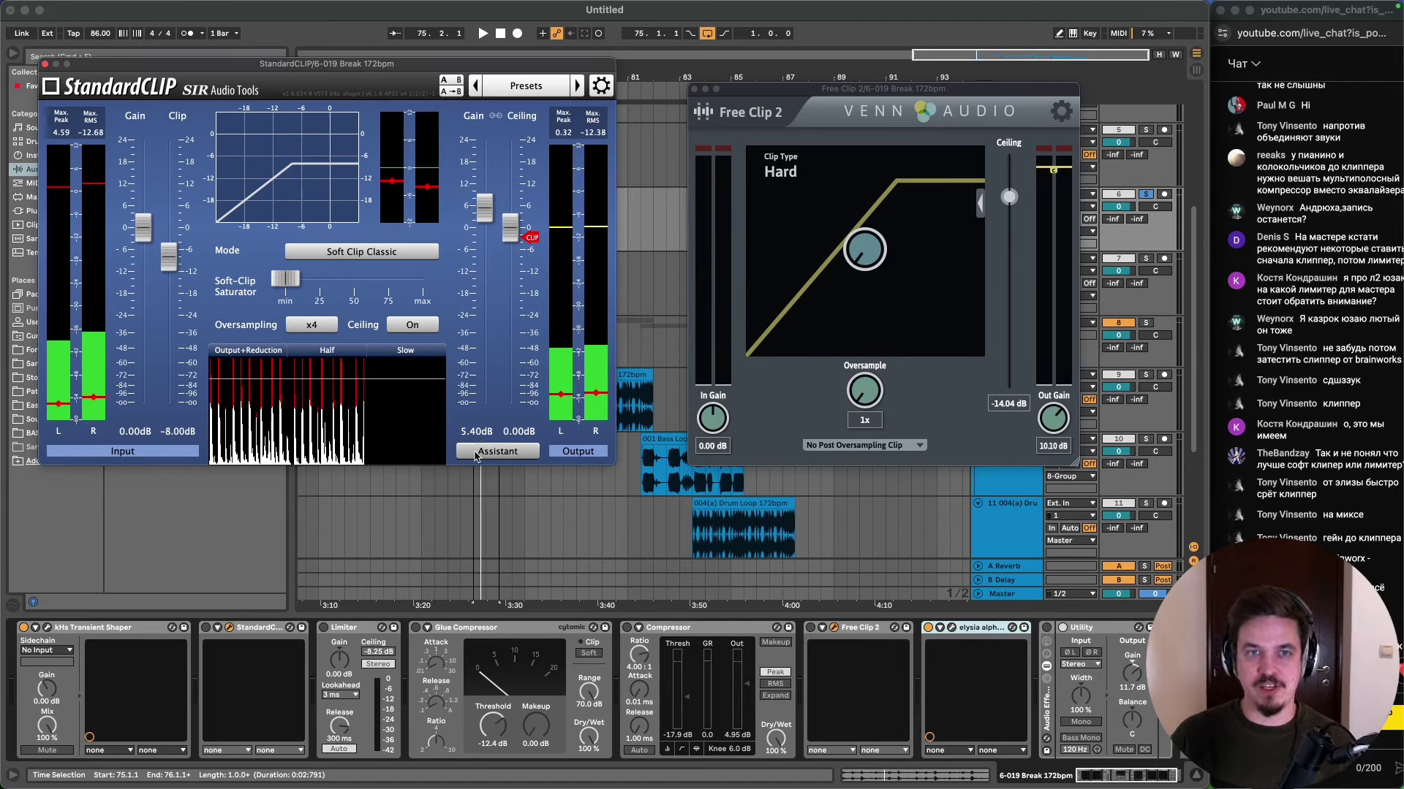
click(866, 445)
click(979, 451)
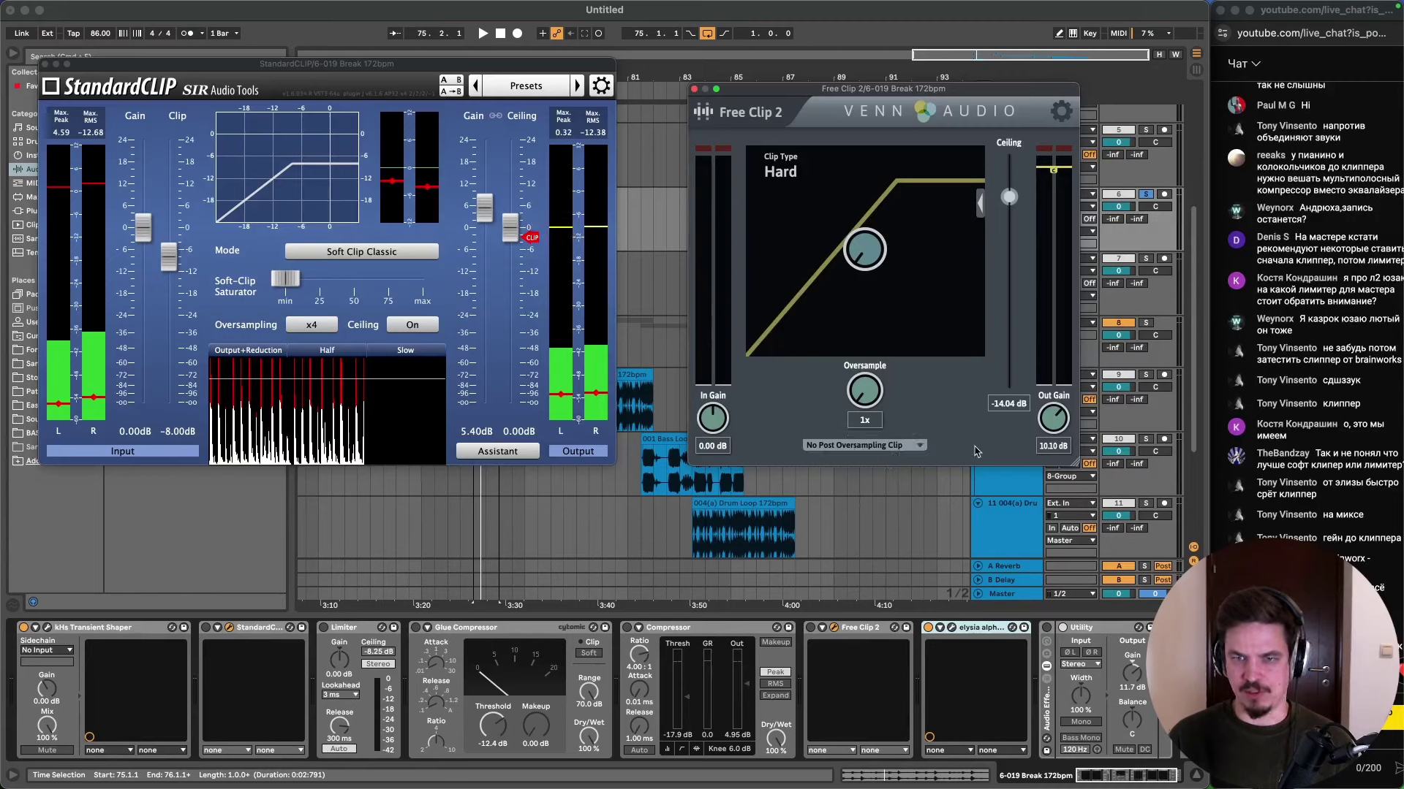
click(921, 448)
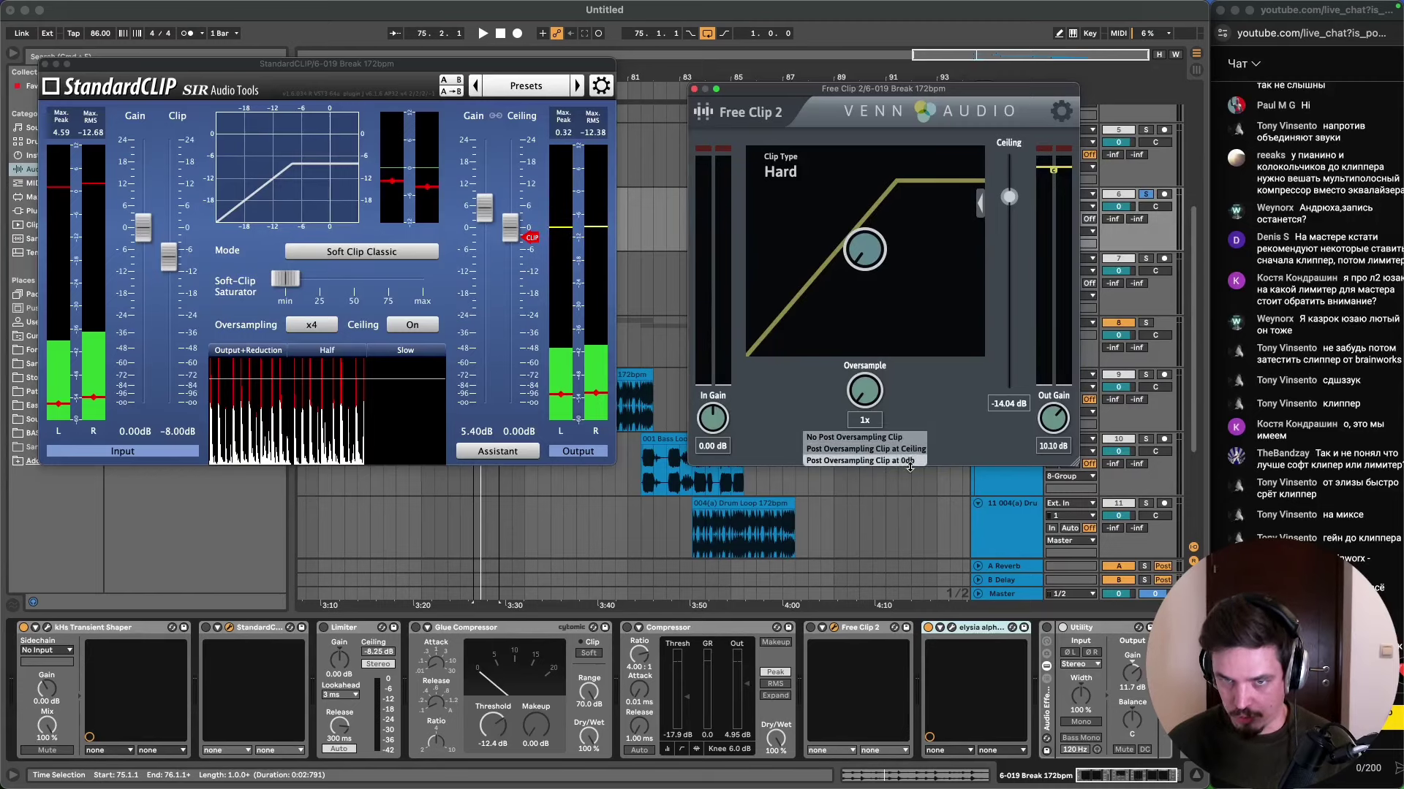
click(910, 461)
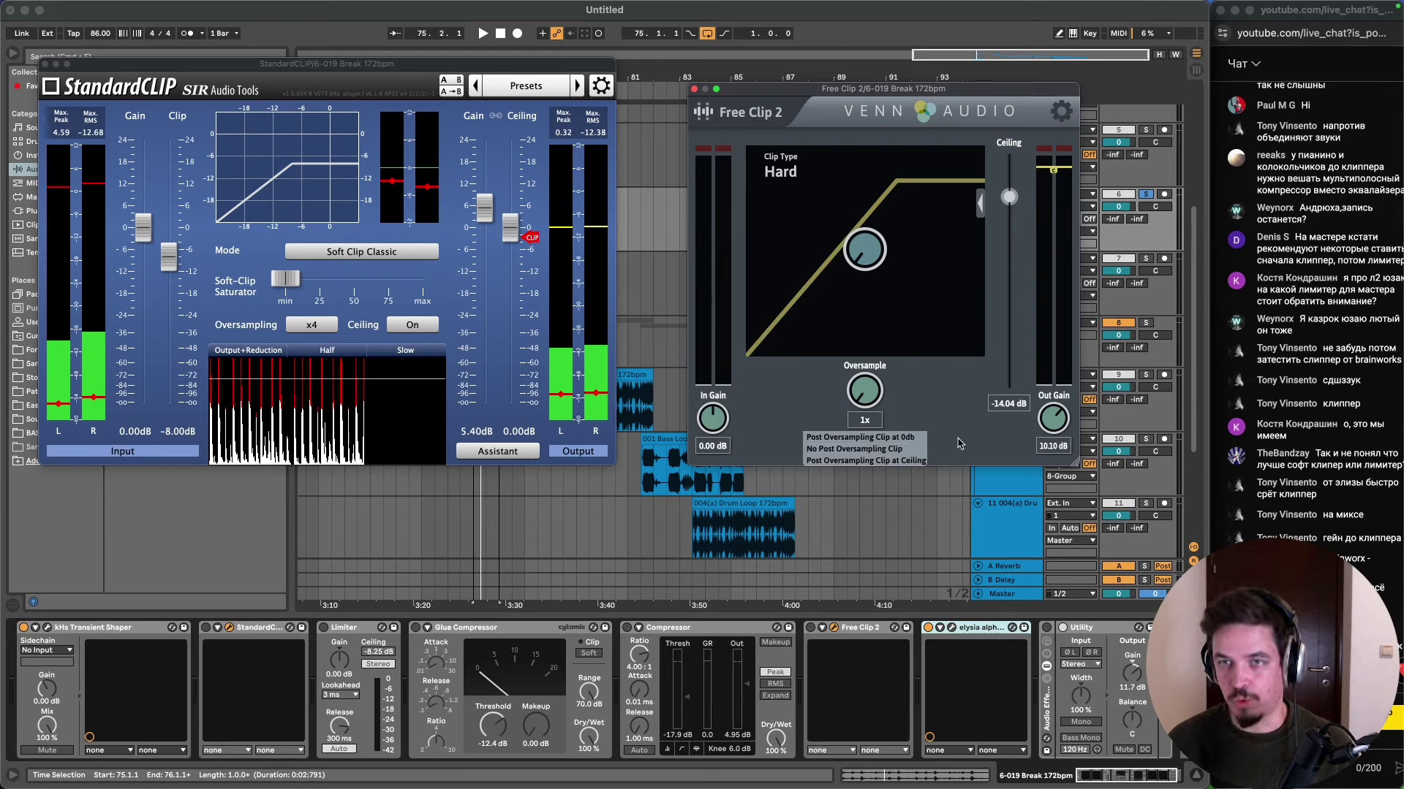
click(1062, 111)
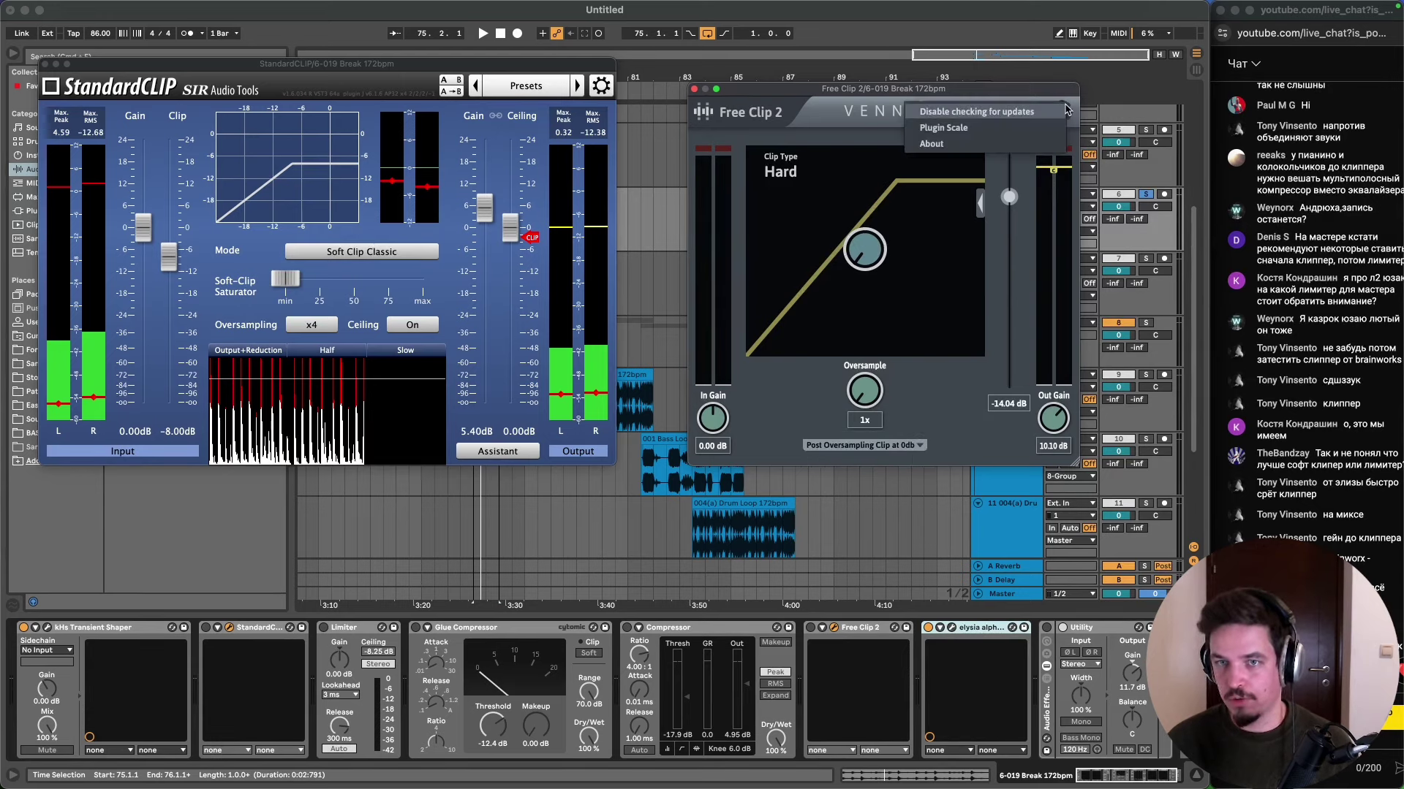
click(874, 445)
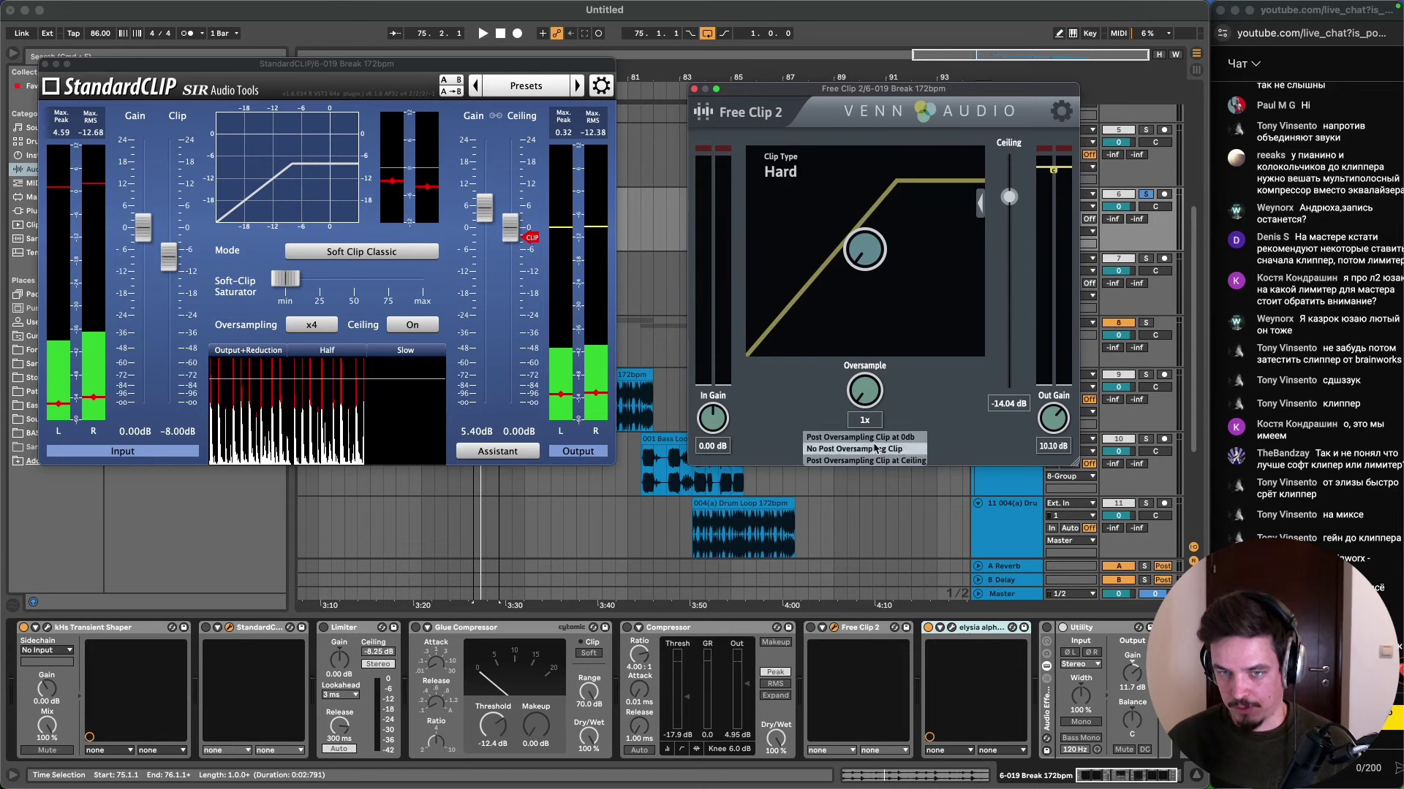
click(875, 437)
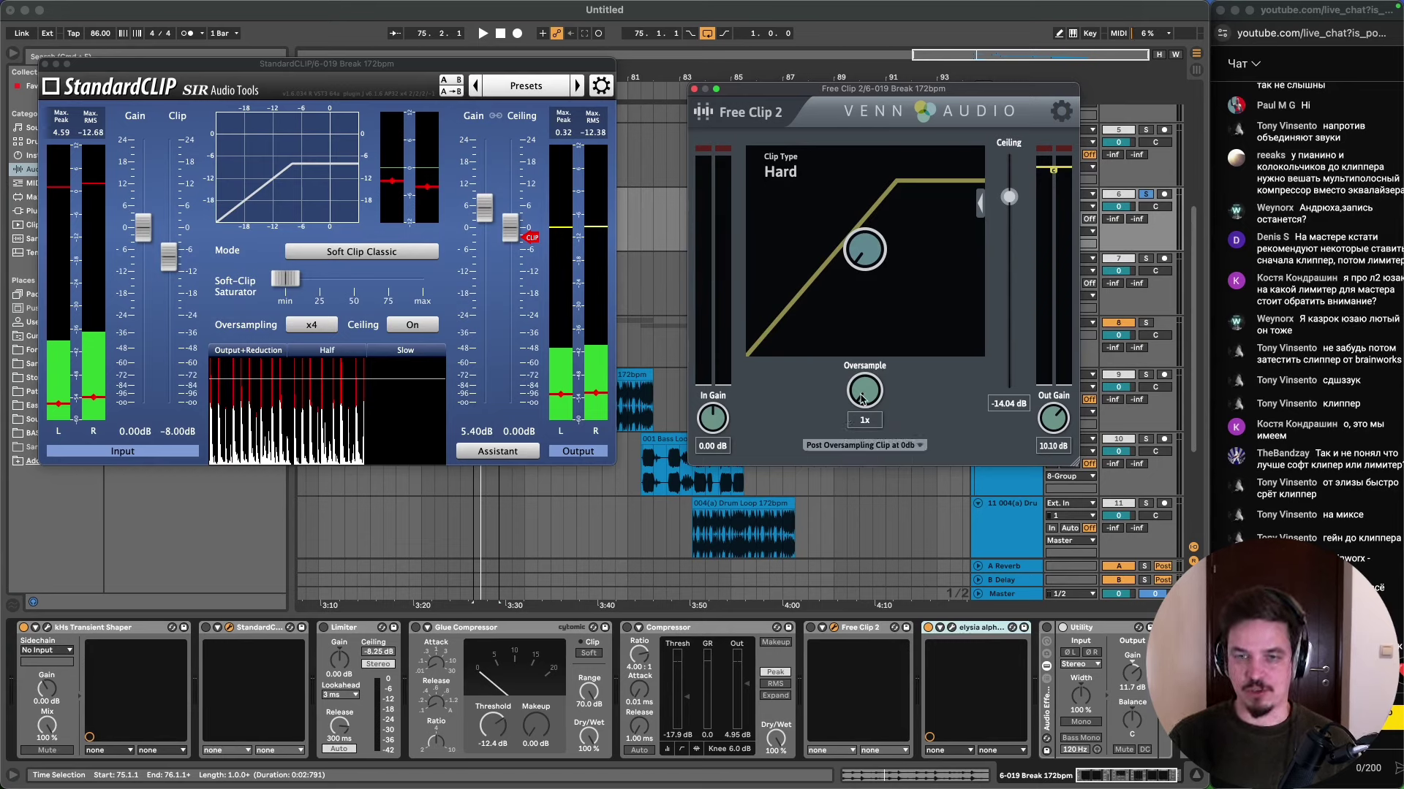
- Try 32x oversampling in Free Clip 2, restore 1x, and look through StandardCLIP's oversampling factors without choosing one
drag(861, 399, 877, 295)
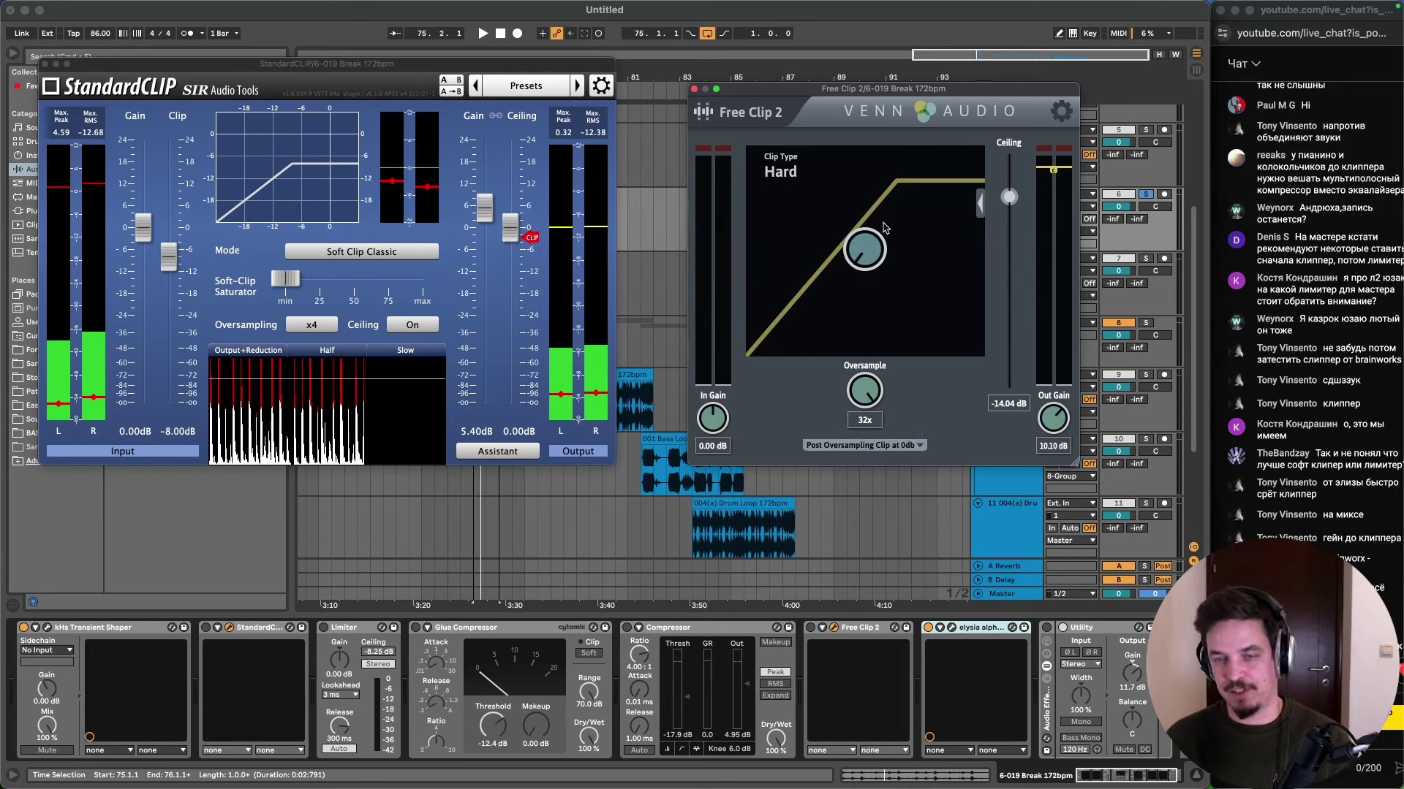
drag(884, 228, 866, 420)
click(317, 329)
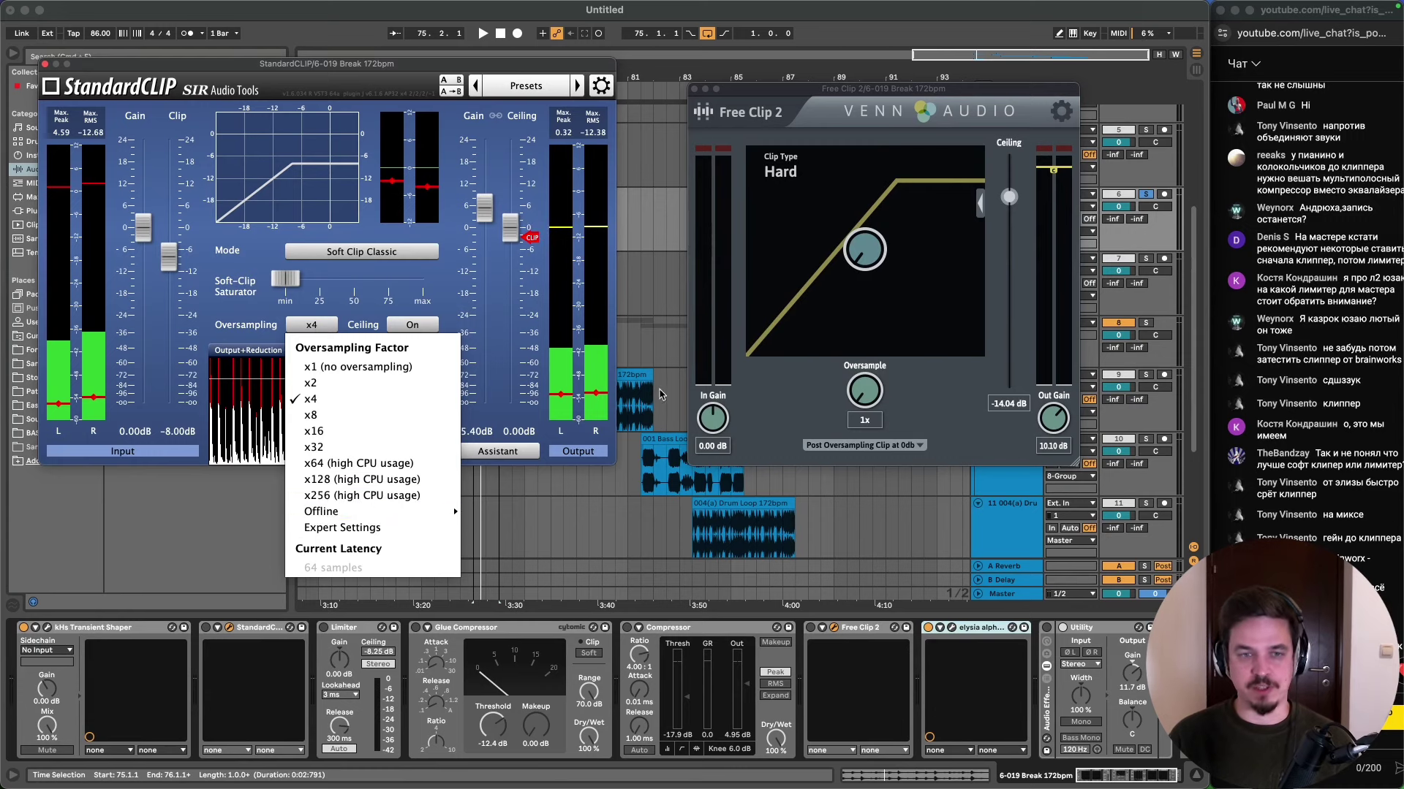
key(Escape)
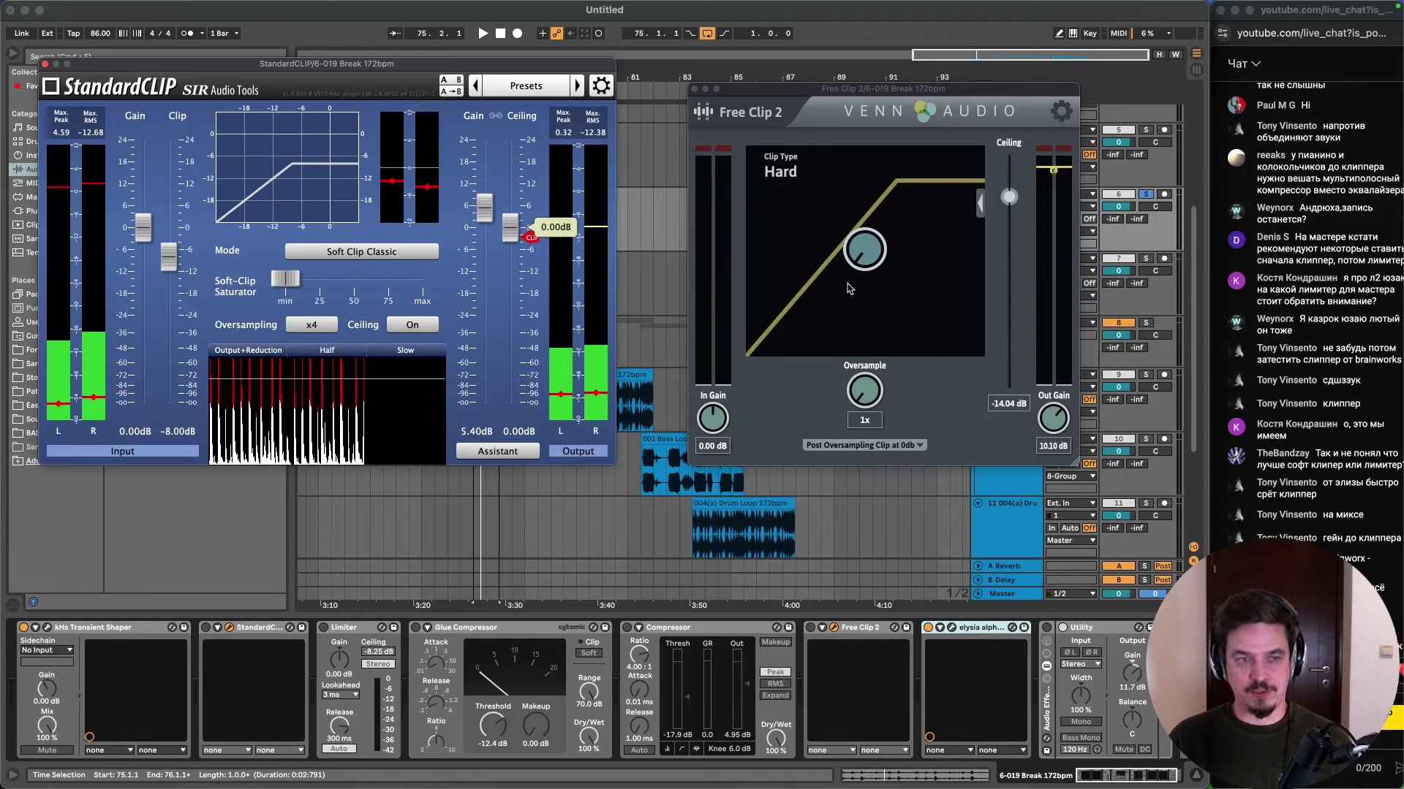
- Rearrange the StandardCLIP and Free Clip 2 windows so they sit side by side without overlapping
drag(857, 94, 821, 89)
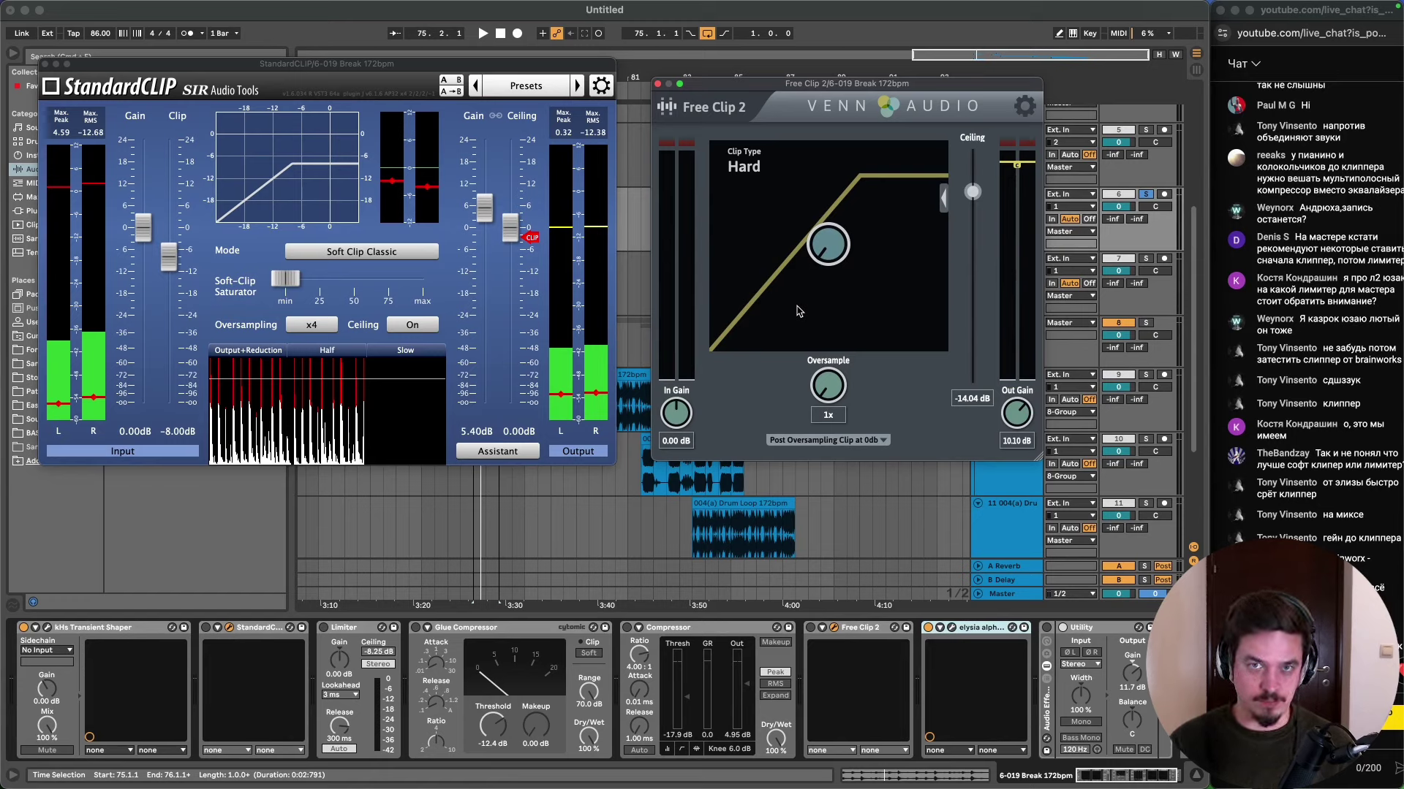
click(299, 280)
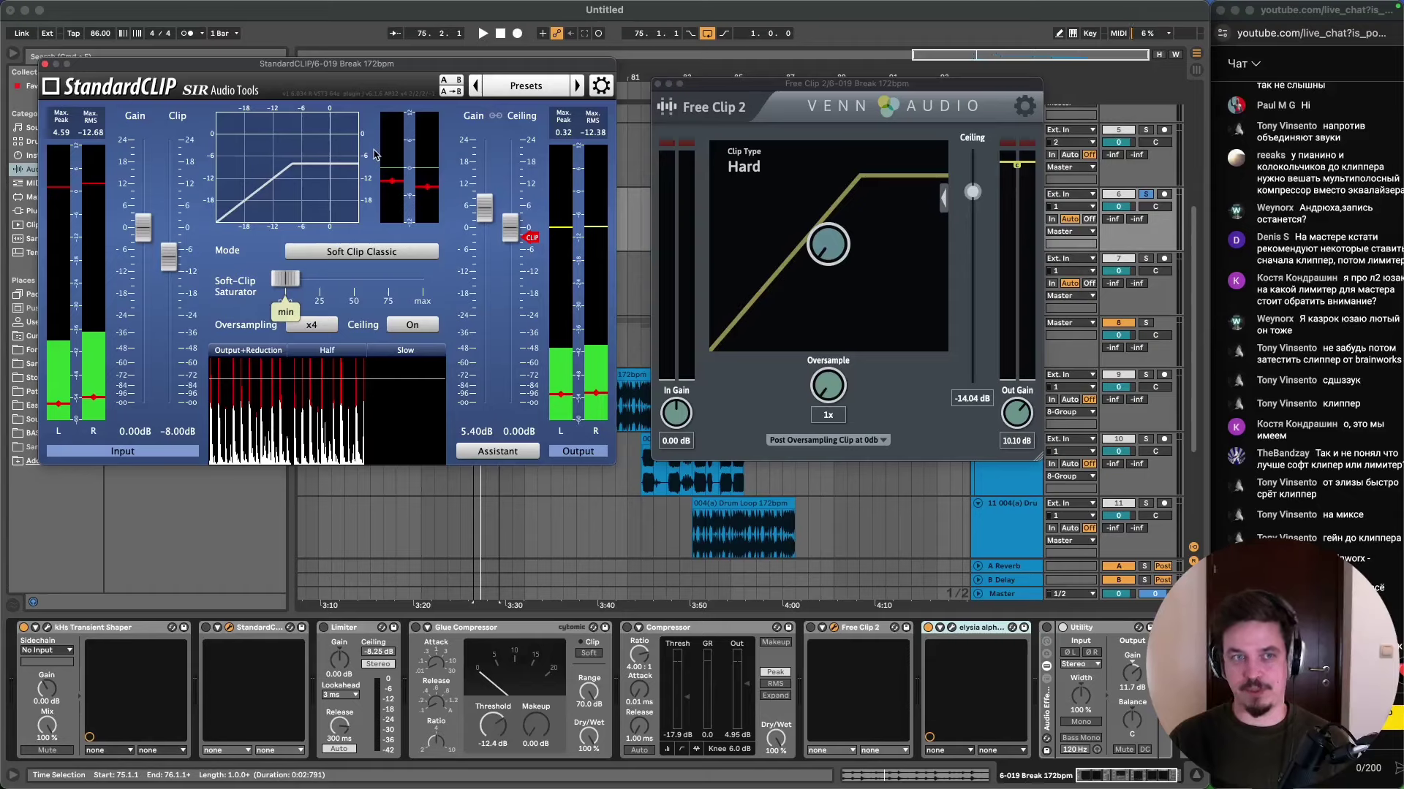
drag(376, 66, 490, 171)
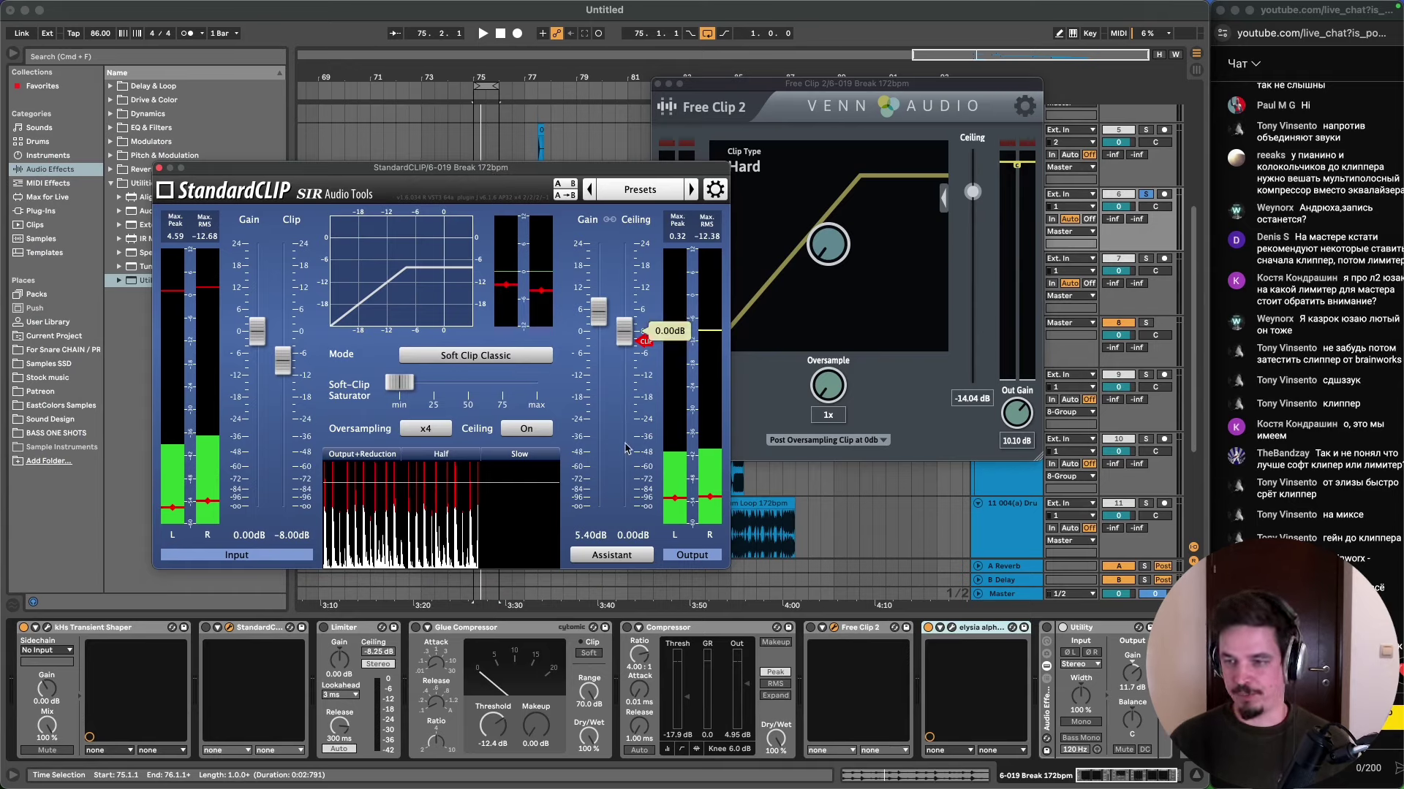
mouse_move(627, 787)
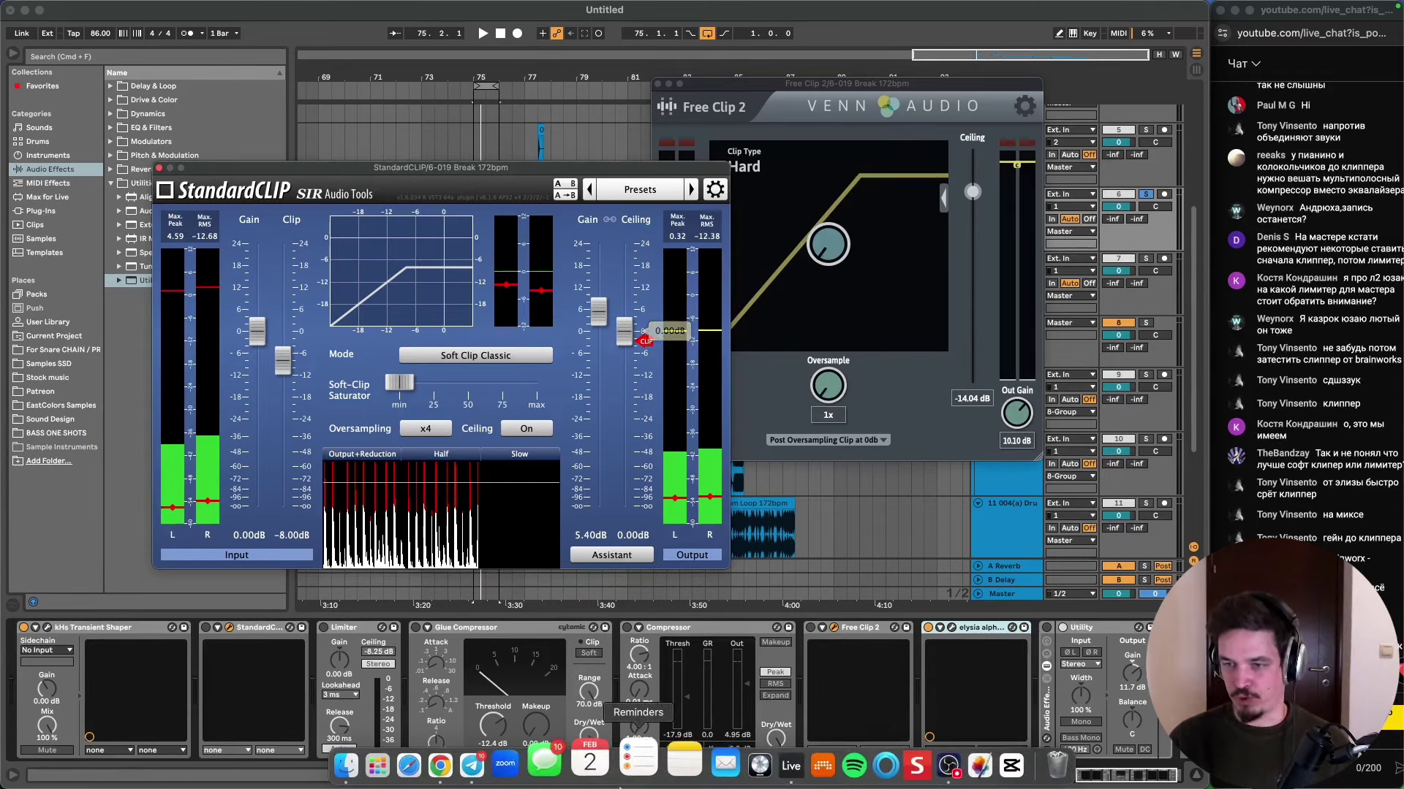
drag(731, 84, 815, 95)
drag(674, 173, 661, 170)
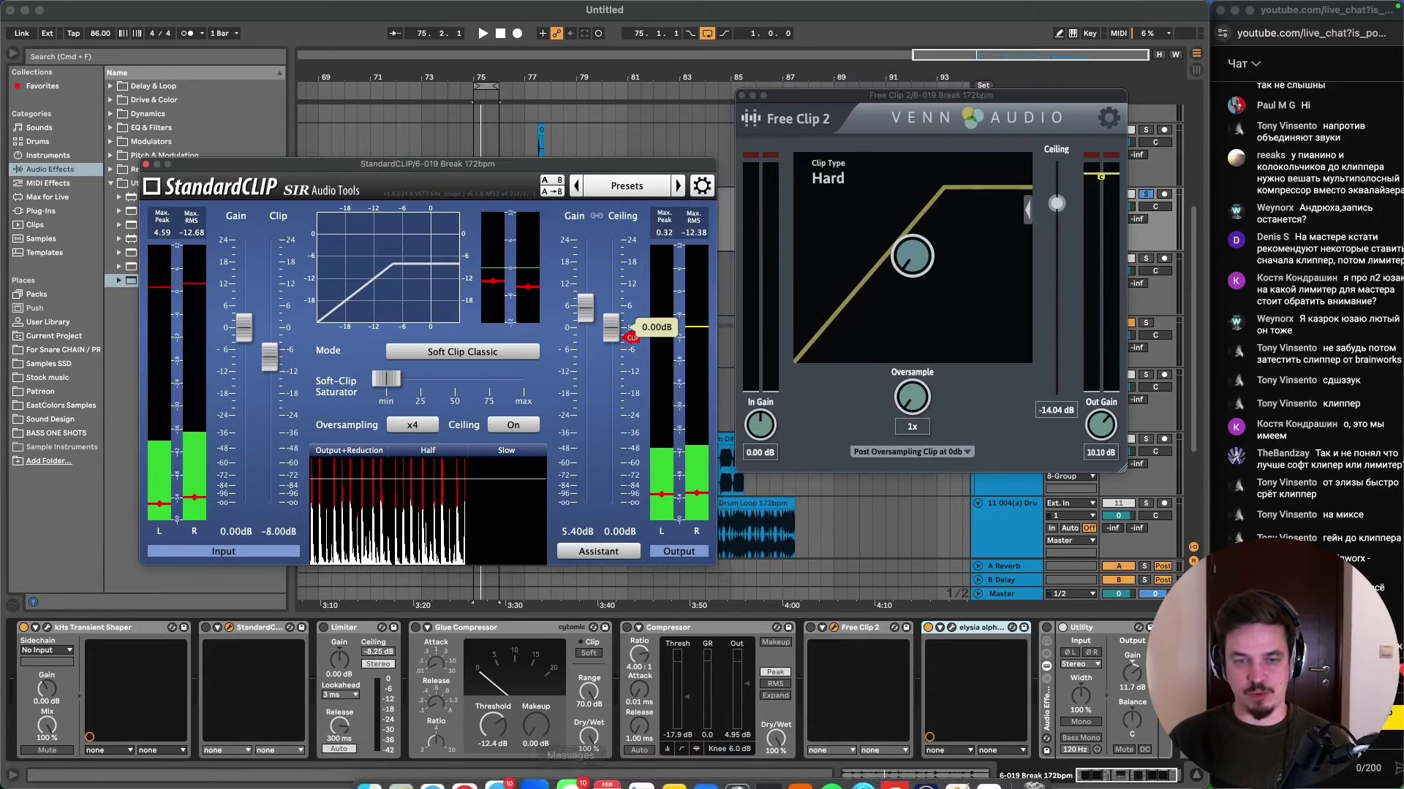
- Switch to Google Chrome and search for "brainworx clipper" in a new tab
click(463, 782)
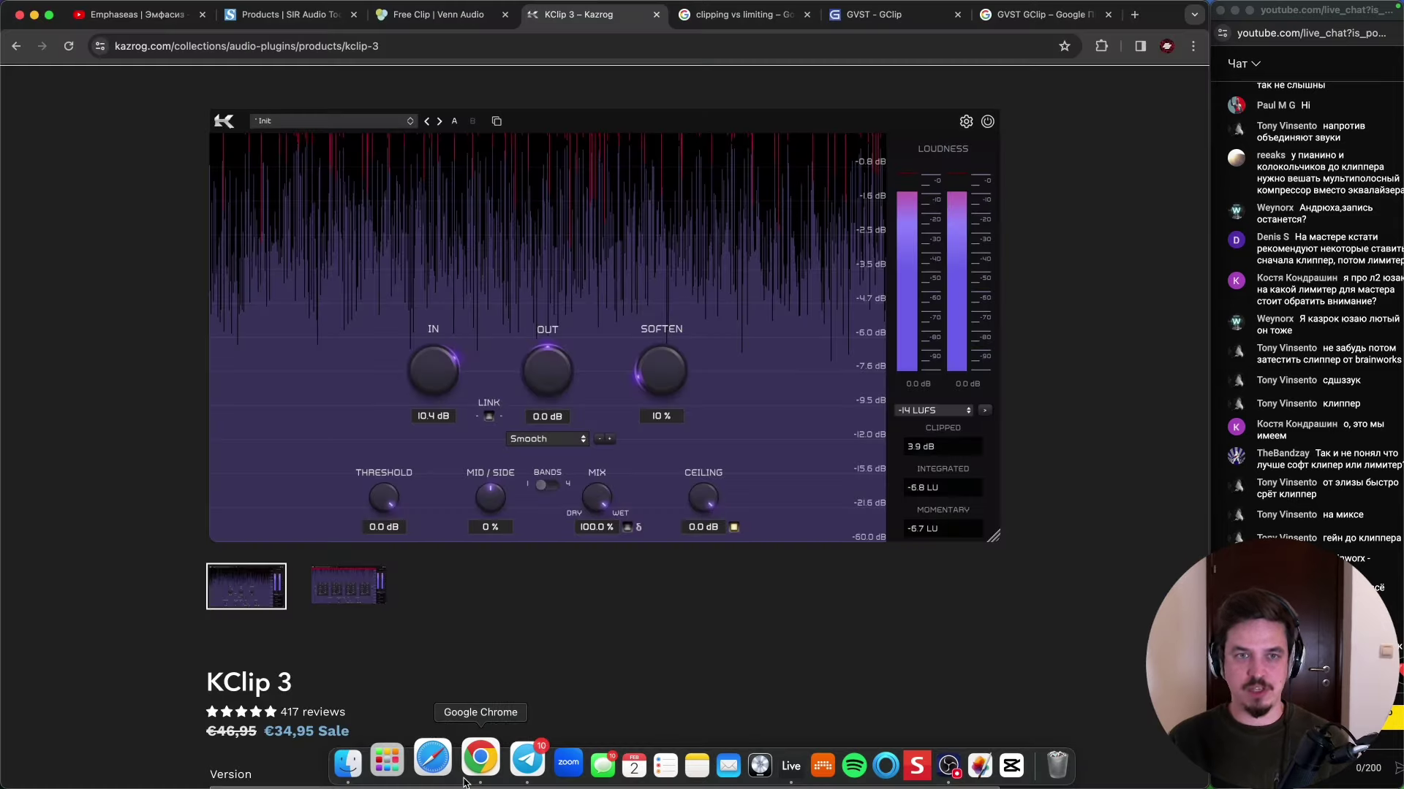
key(super+t)
text(br)
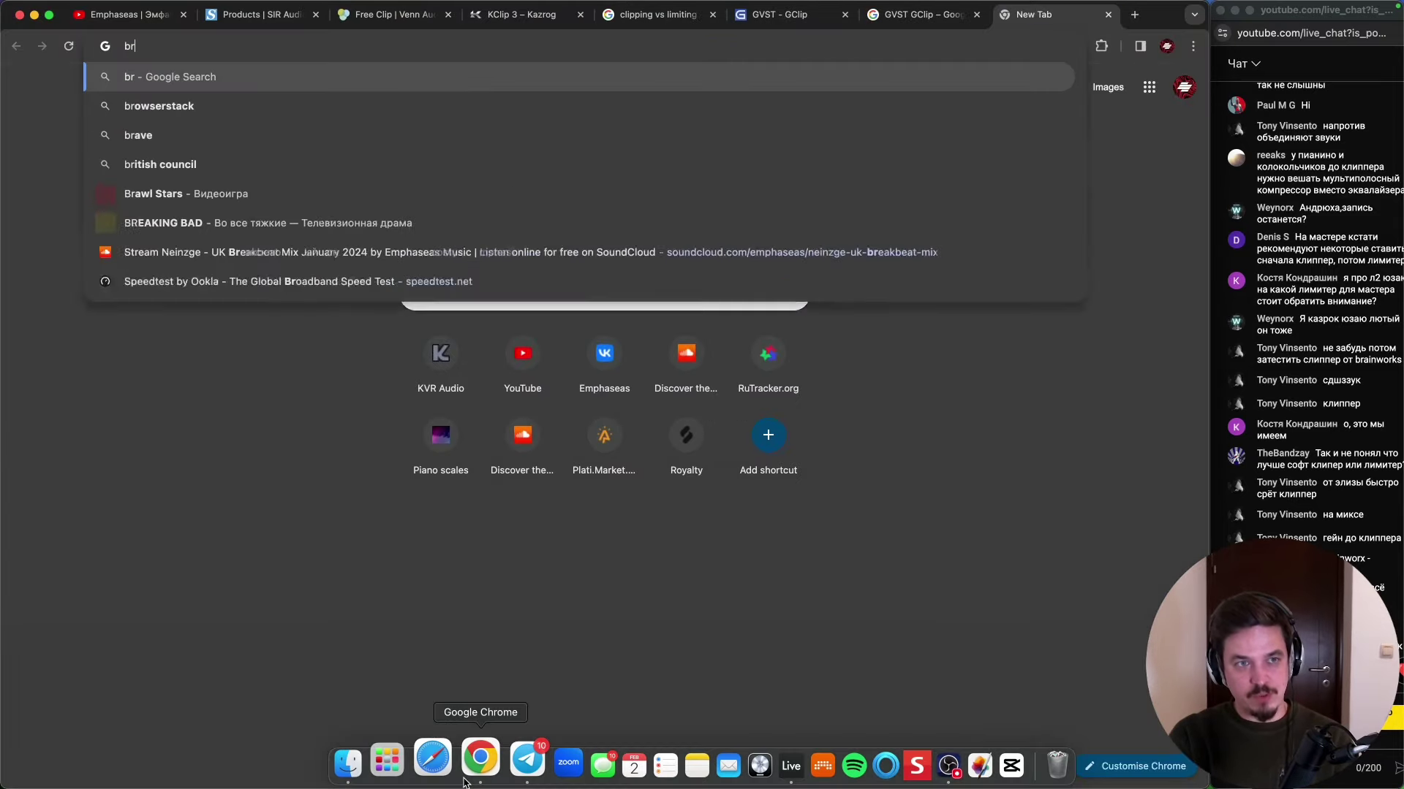
text(ainw)
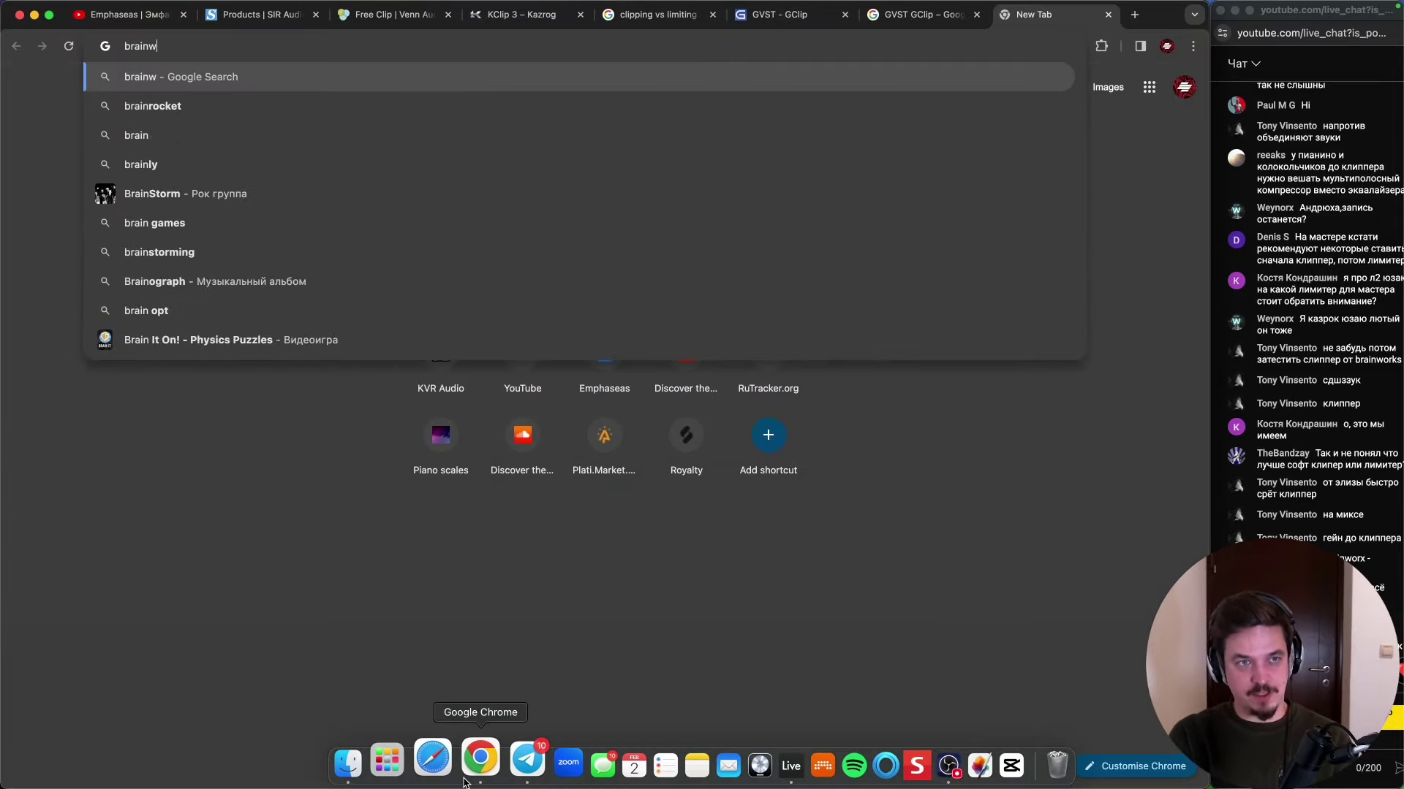
text(orx clipper)
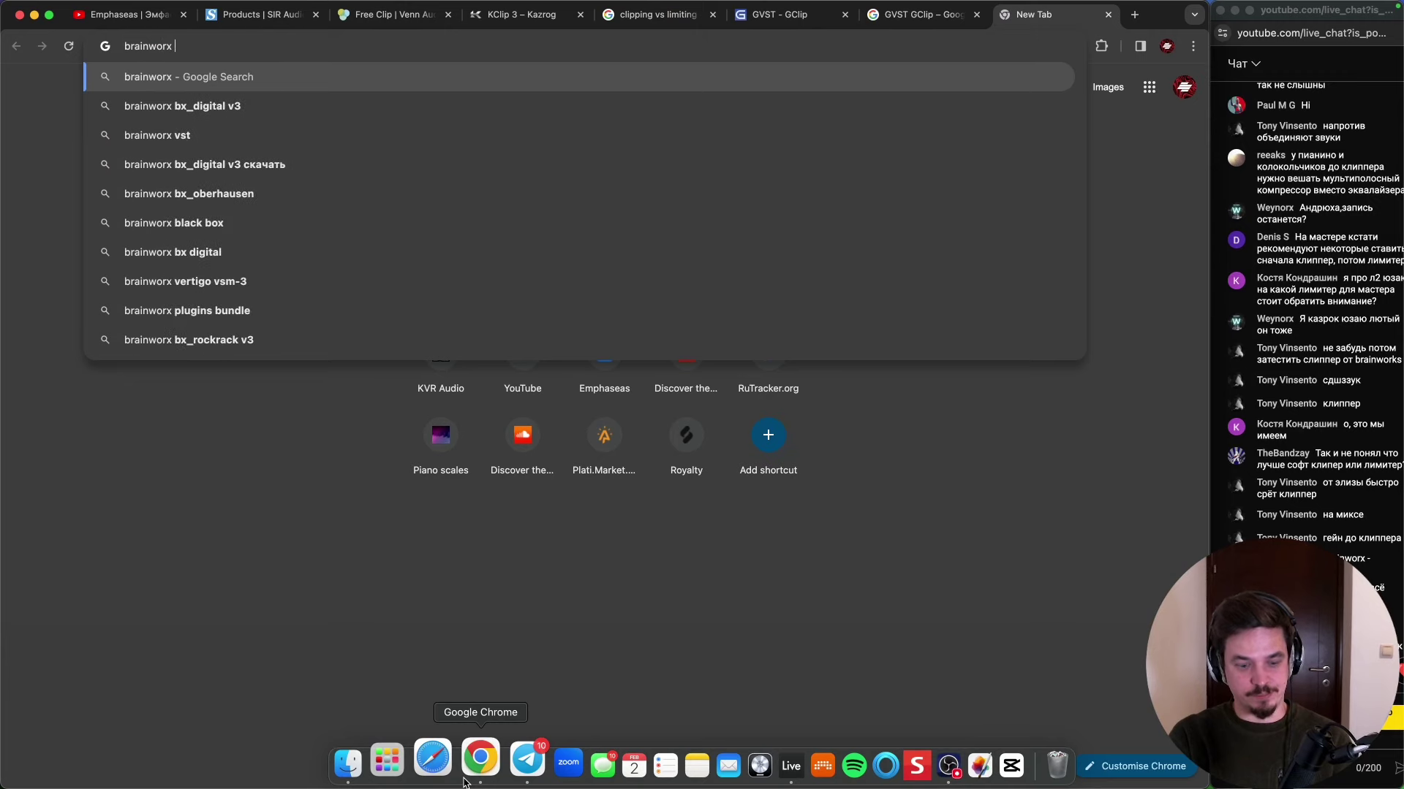
key(Return)
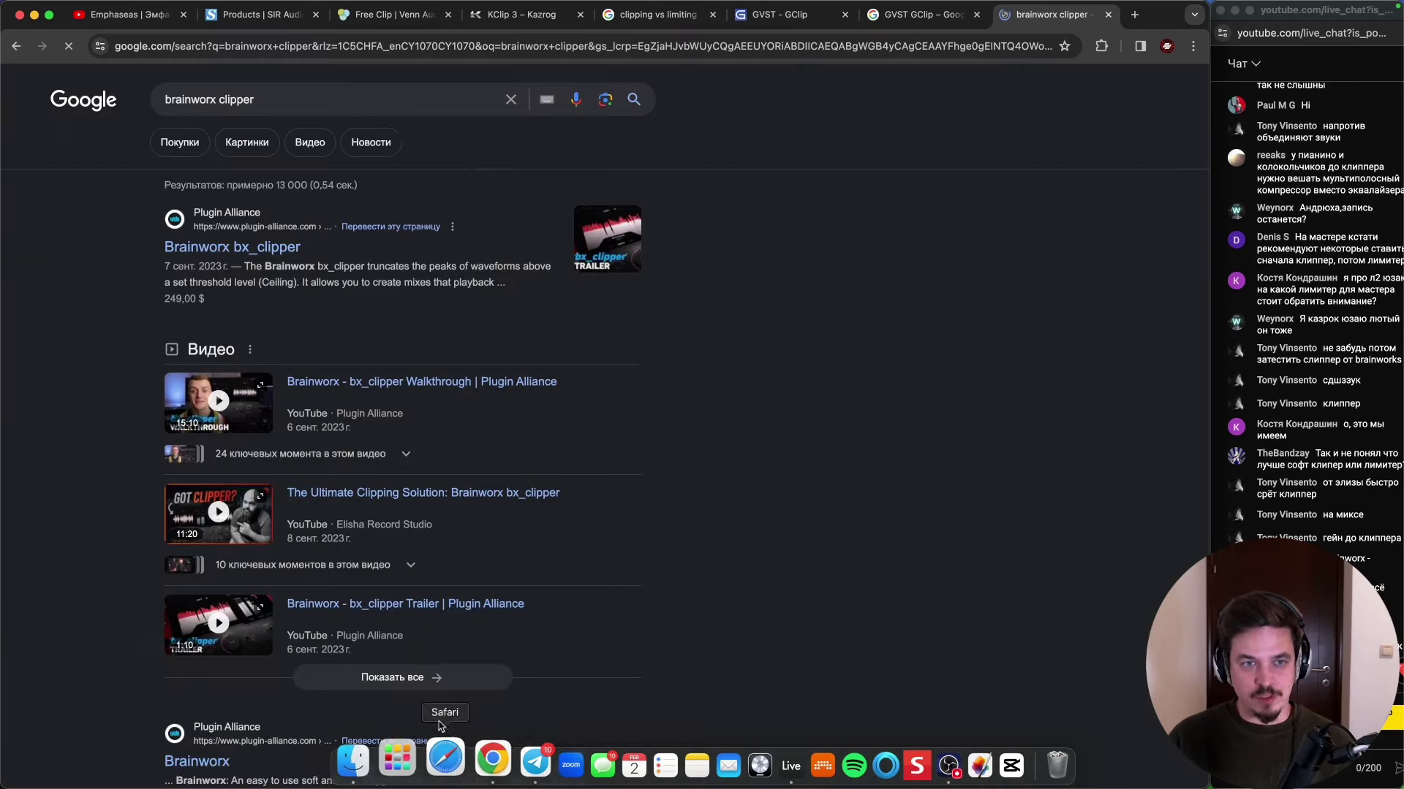
- Look at the image results, then open the Brainworx bx_clipper product page on Plugin Alliance and examine its interface and price
click(229, 147)
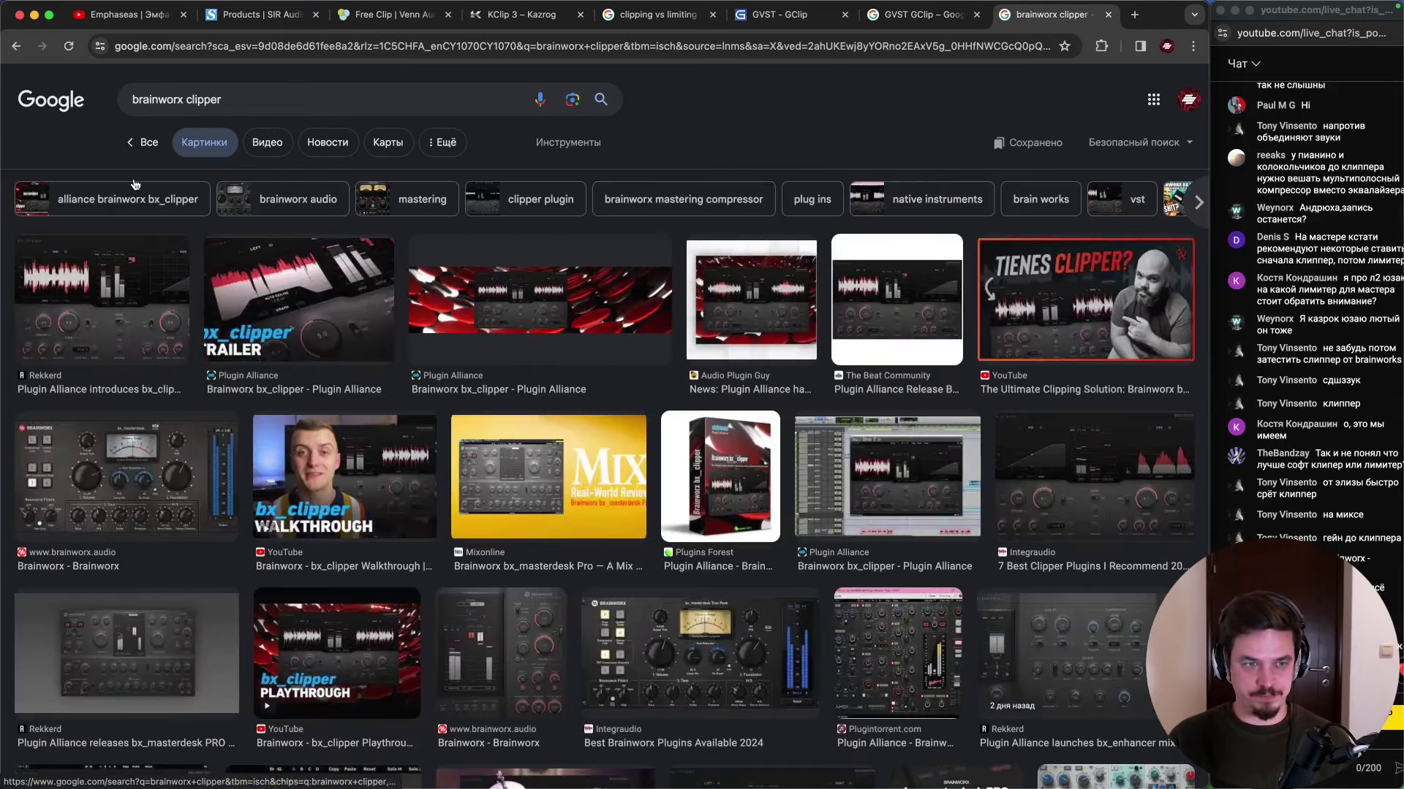
click(152, 149)
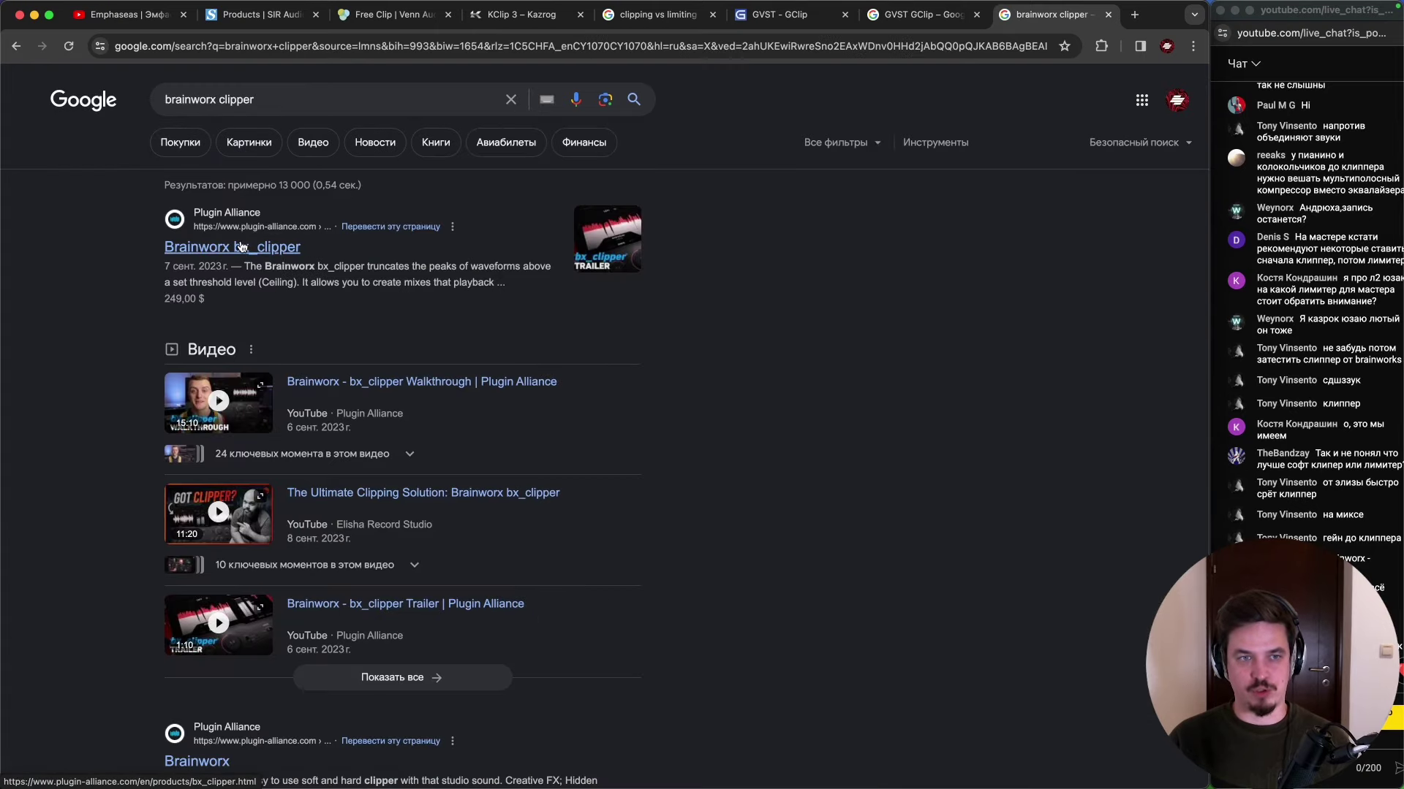
click(241, 247)
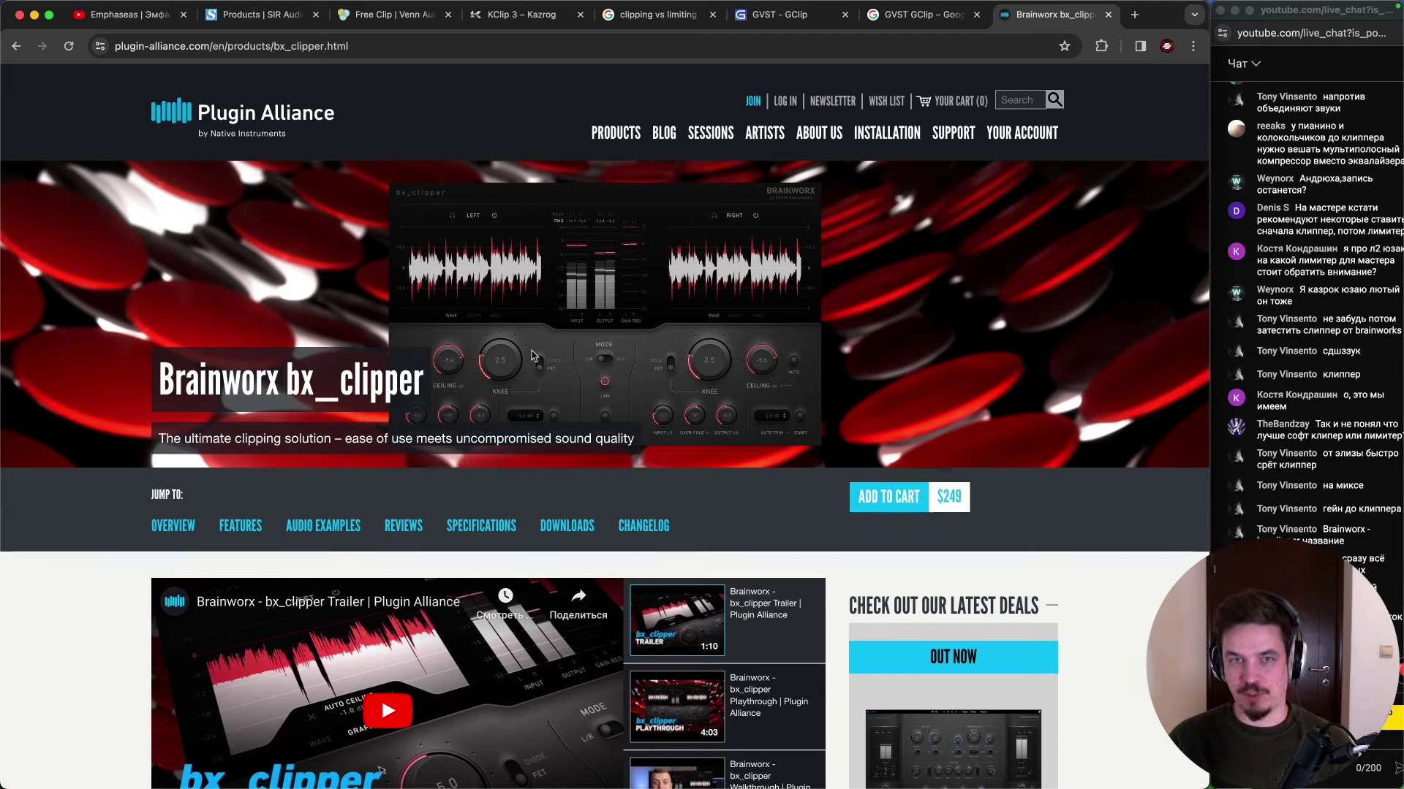
scroll(382, 451, down, 2)
scroll(382, 451, down, 2)
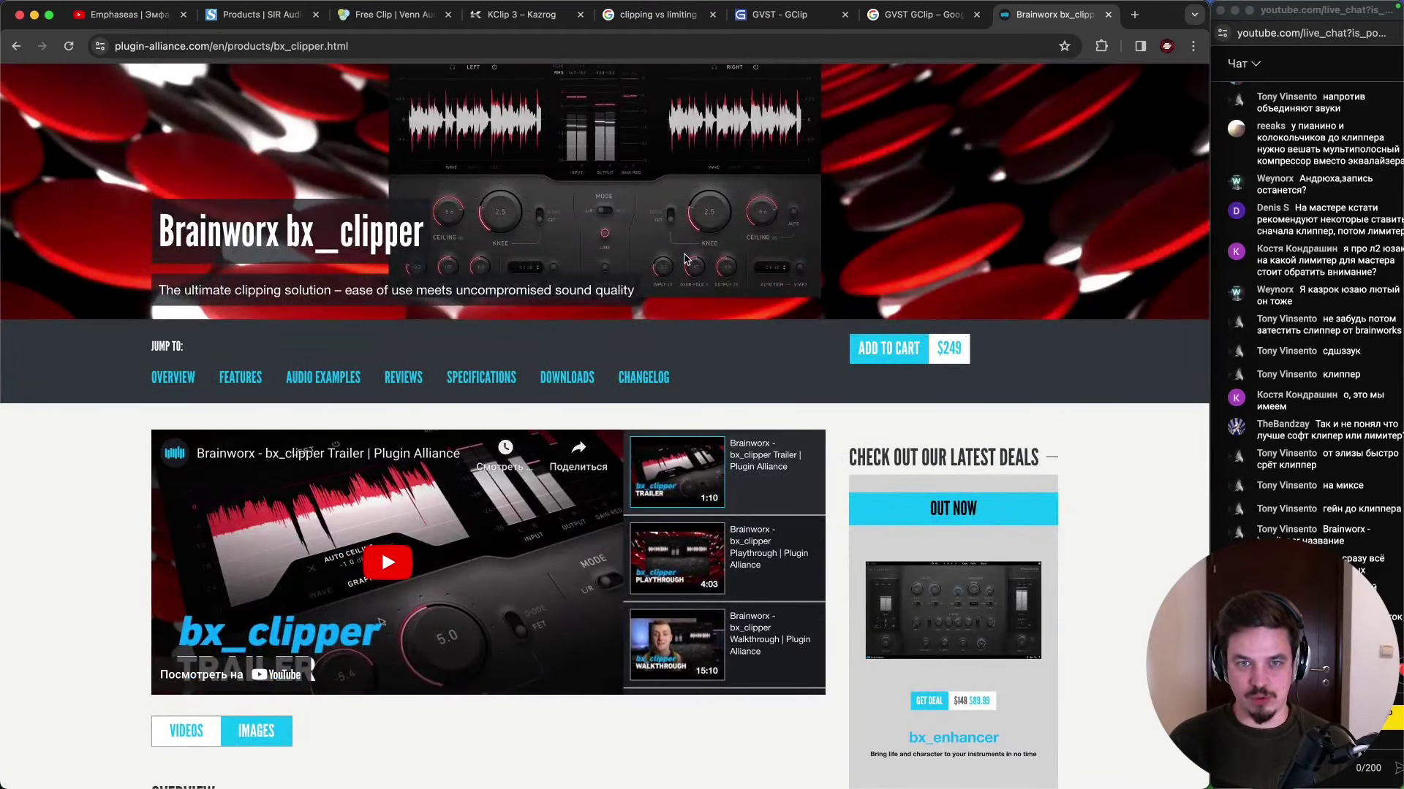
scroll(683, 269, up, 1)
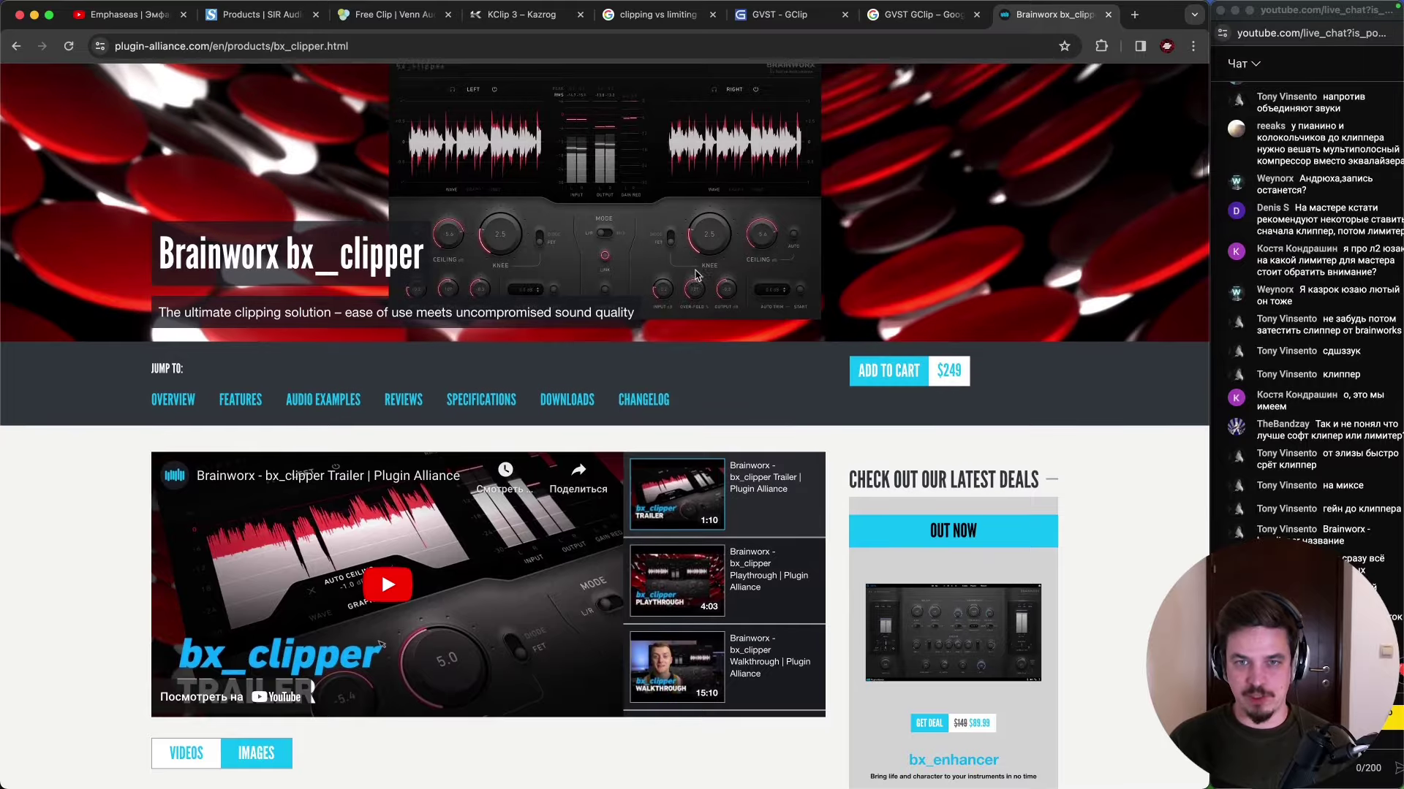
scroll(687, 271, up, 3)
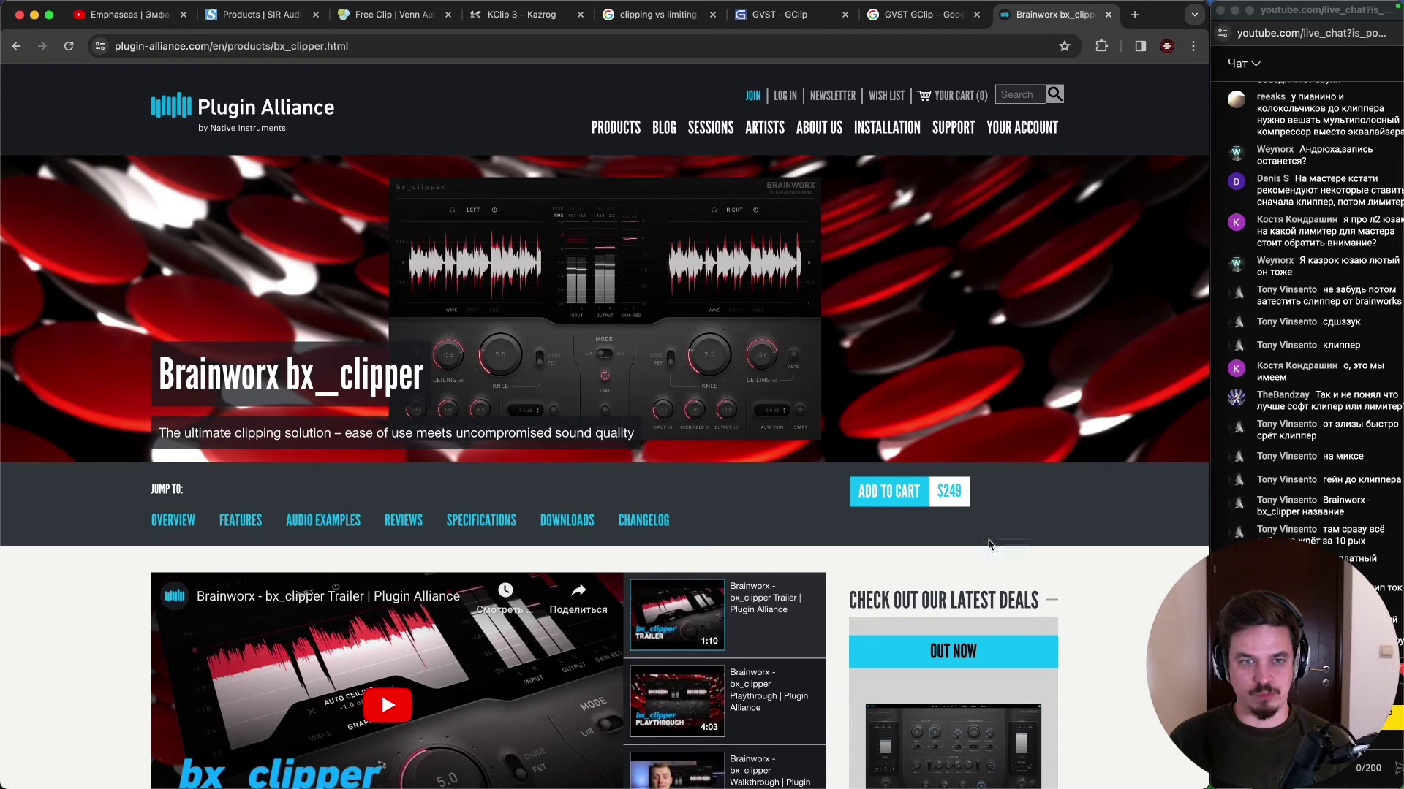
- Switch back to Ableton Live and close the Free Clip 2 and StandardCLIP windows
mouse_move(798, 784)
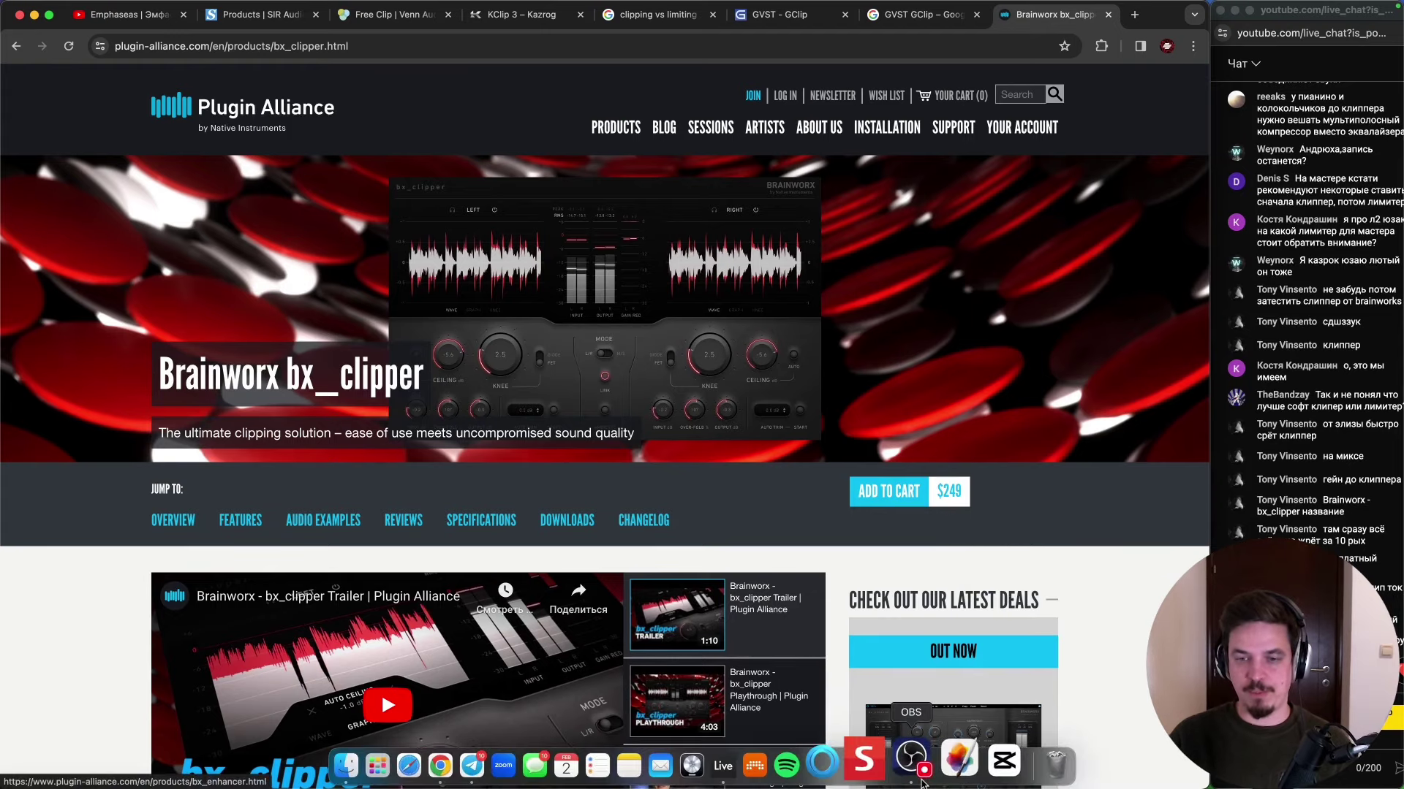
click(737, 762)
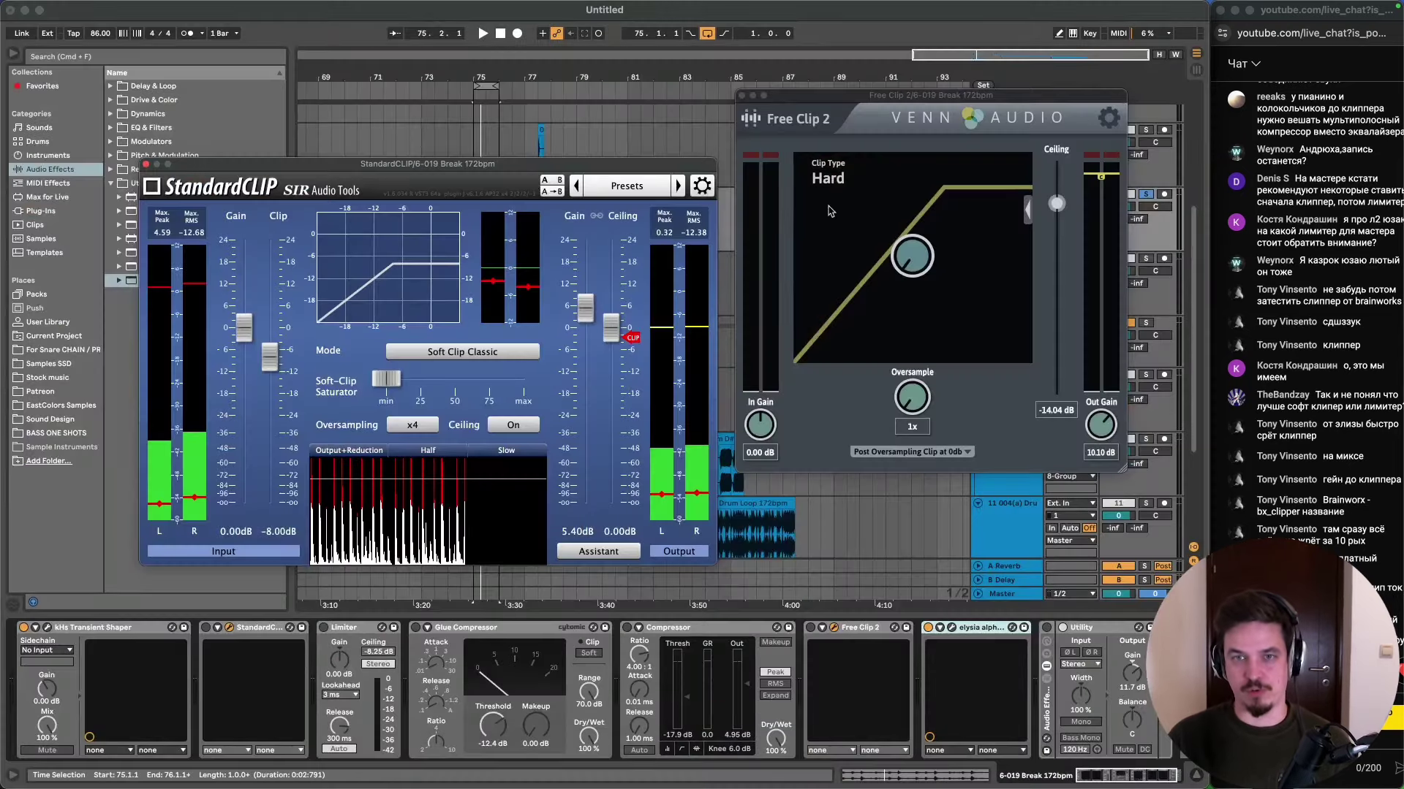
drag(877, 98, 834, 102)
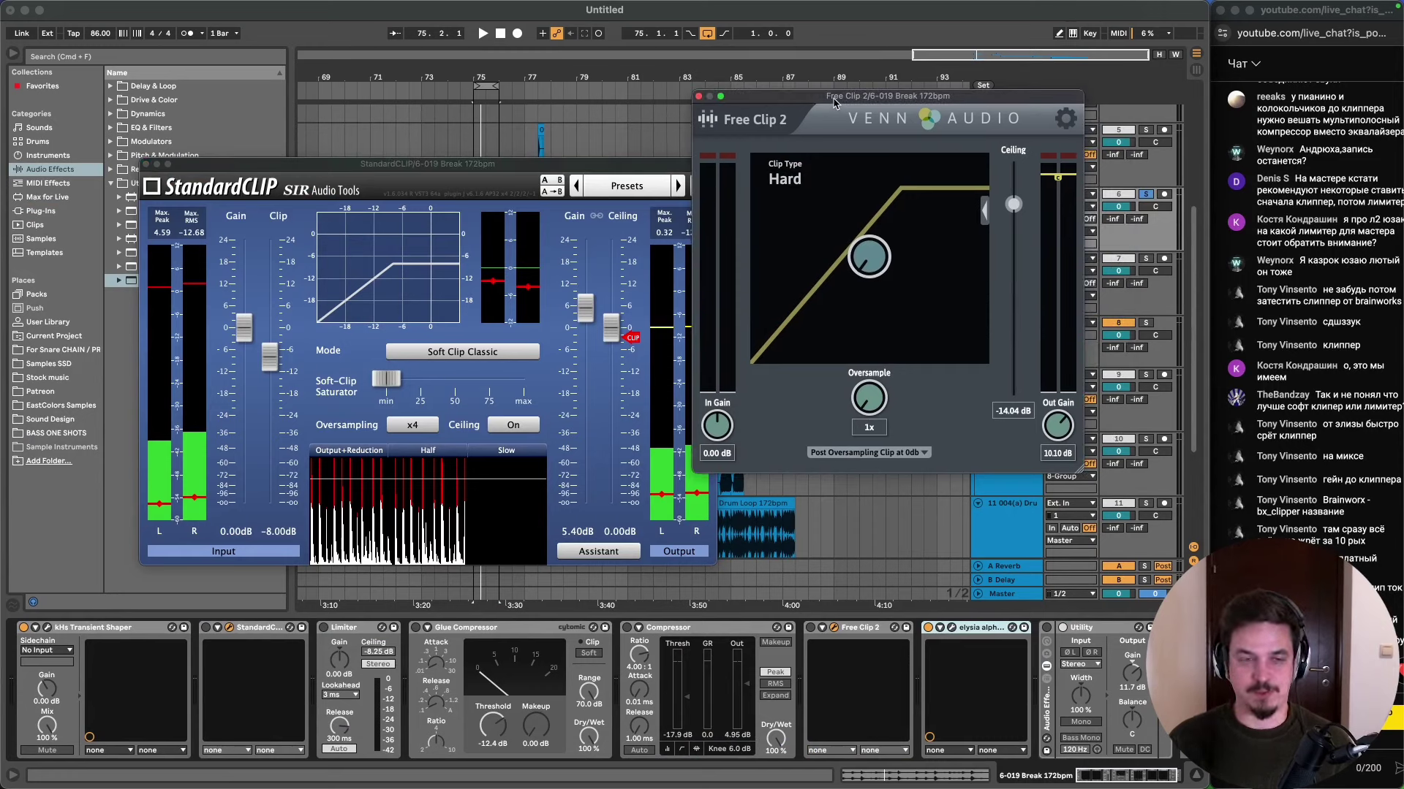
click(699, 98)
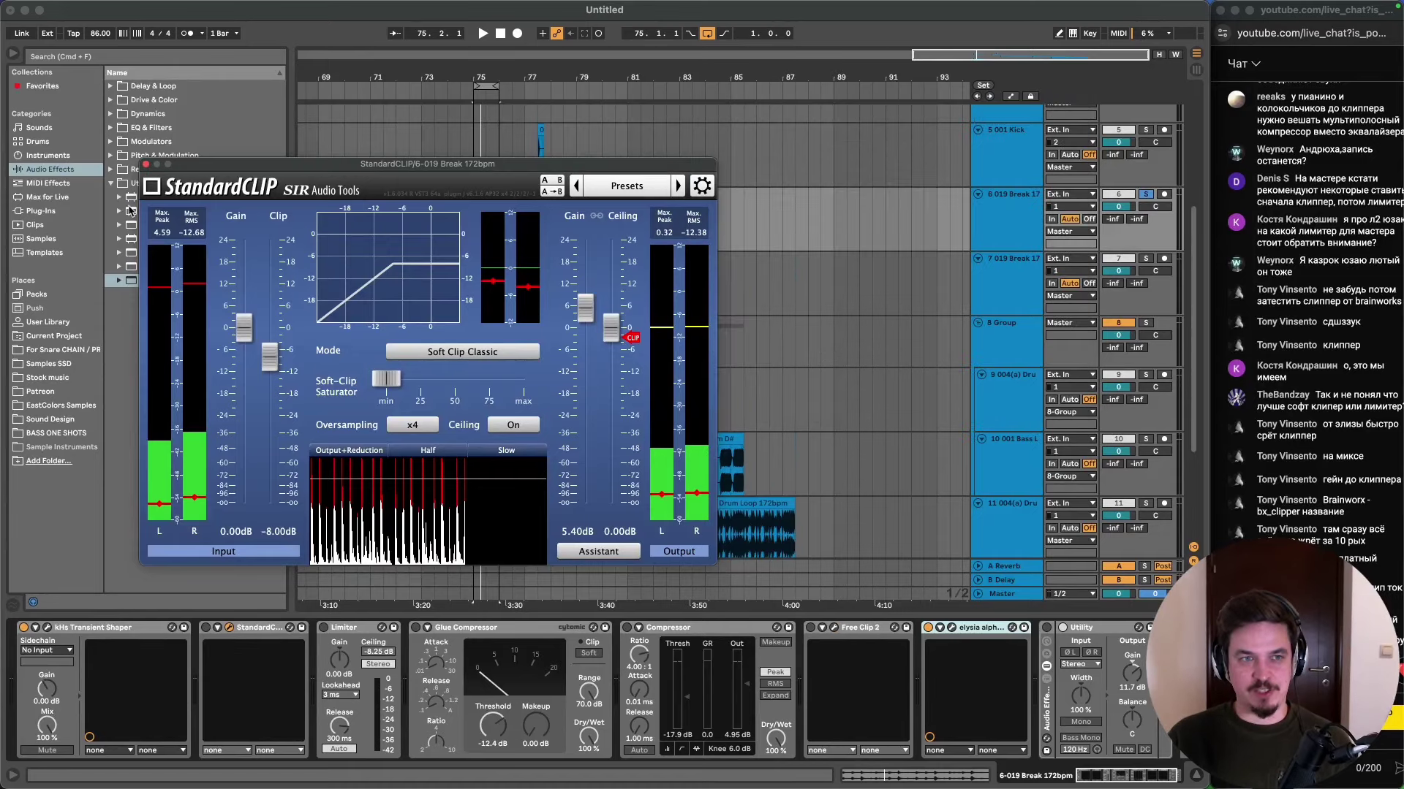
drag(169, 167, 380, 122)
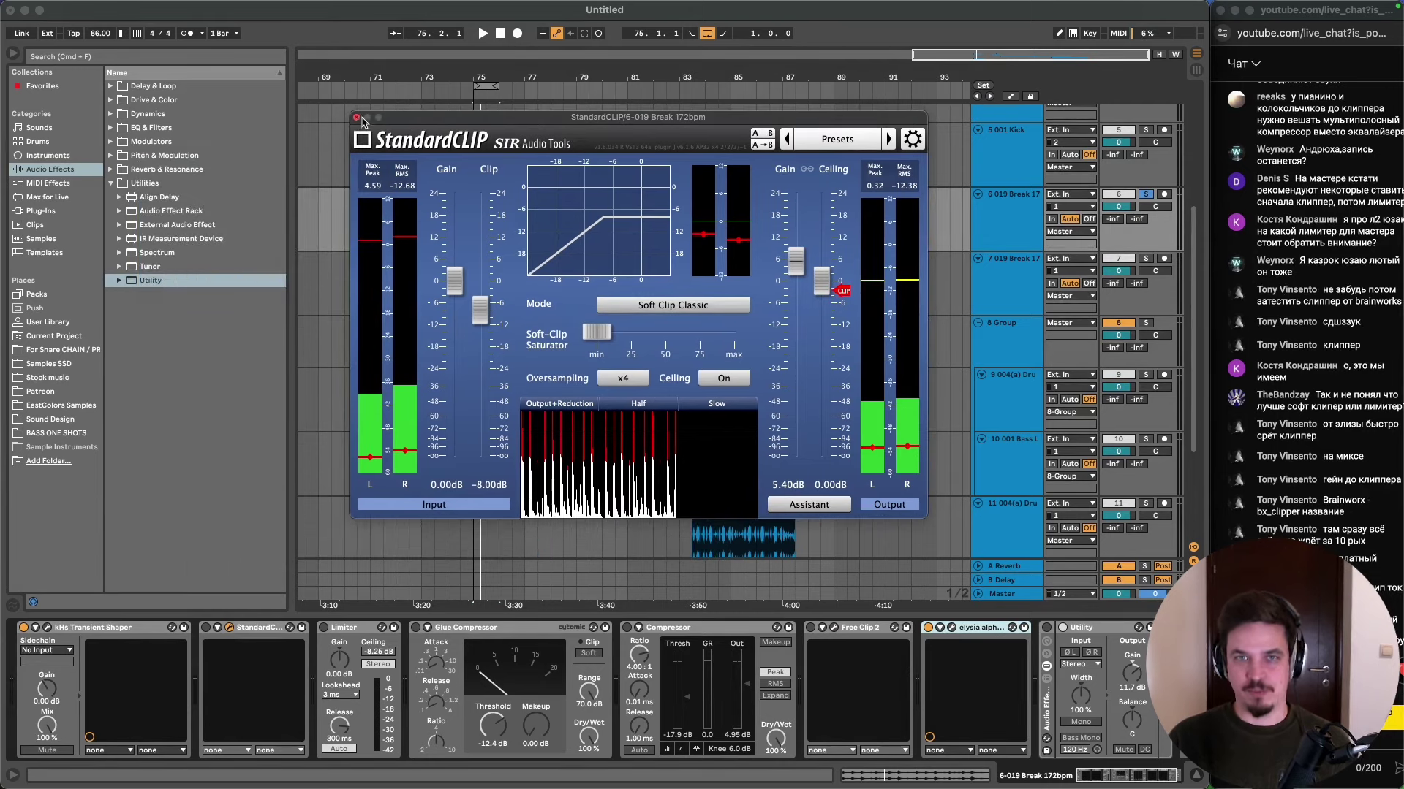
click(355, 117)
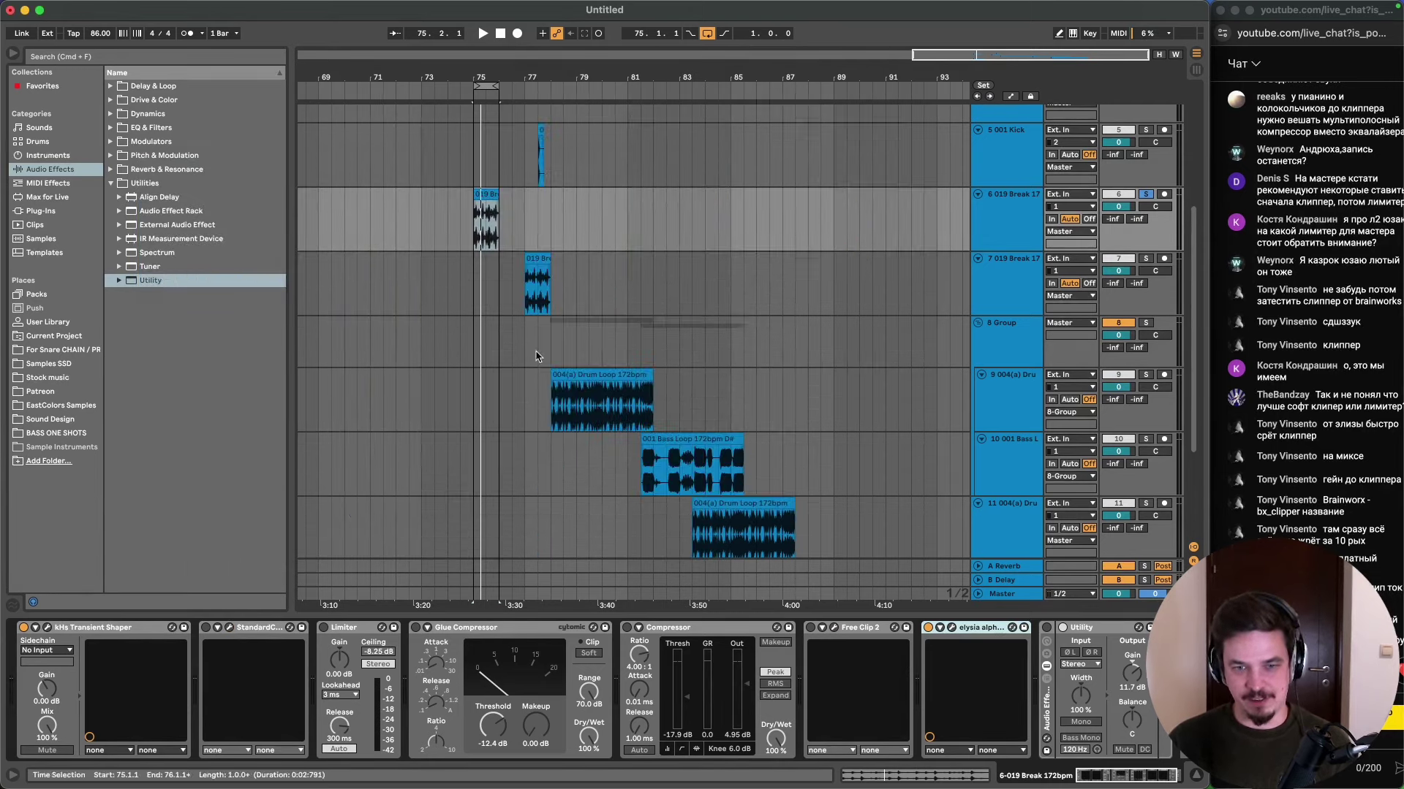
- Reopen the Free Clip 2 window from the 6 019 Break track's device chain and reposition it over the arrangement
click(834, 627)
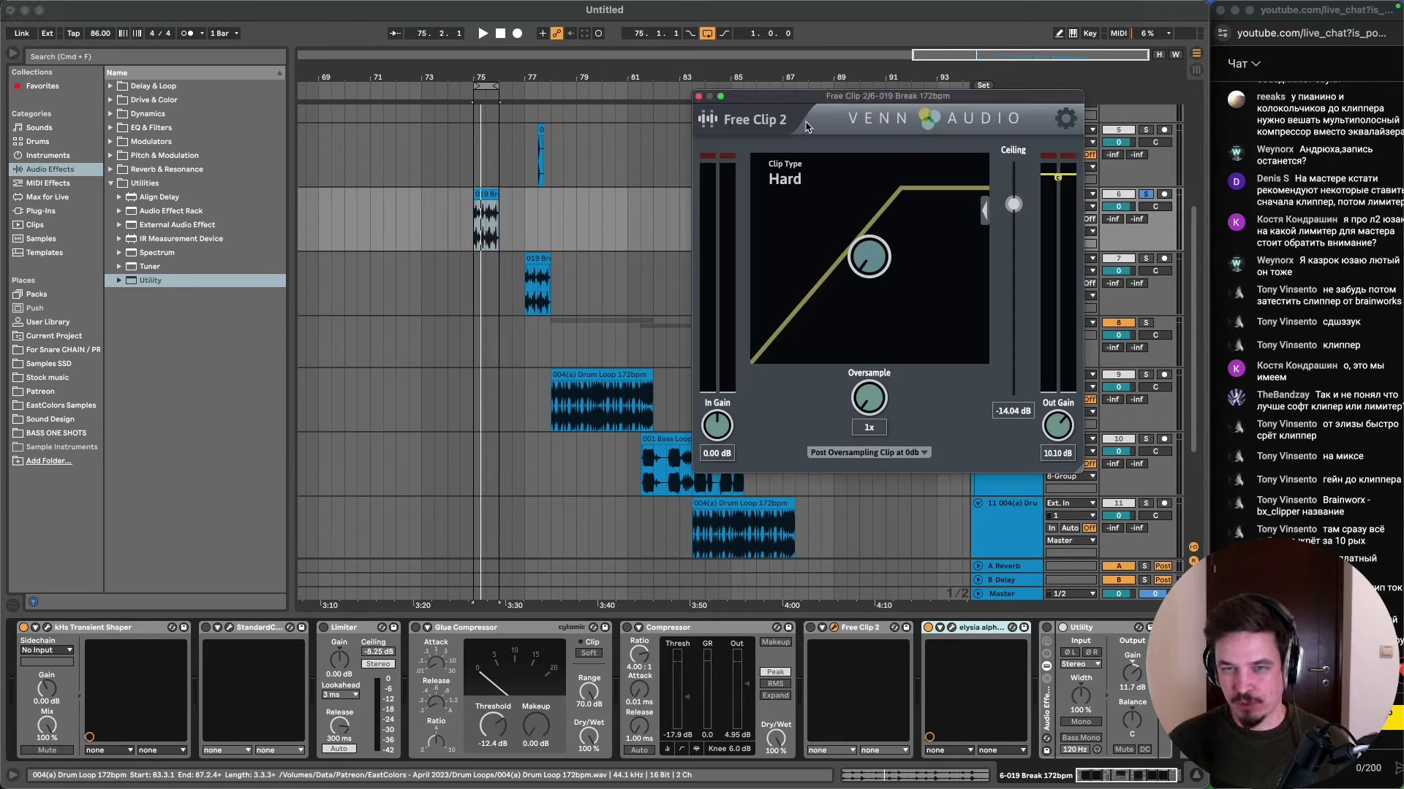
drag(837, 101, 792, 114)
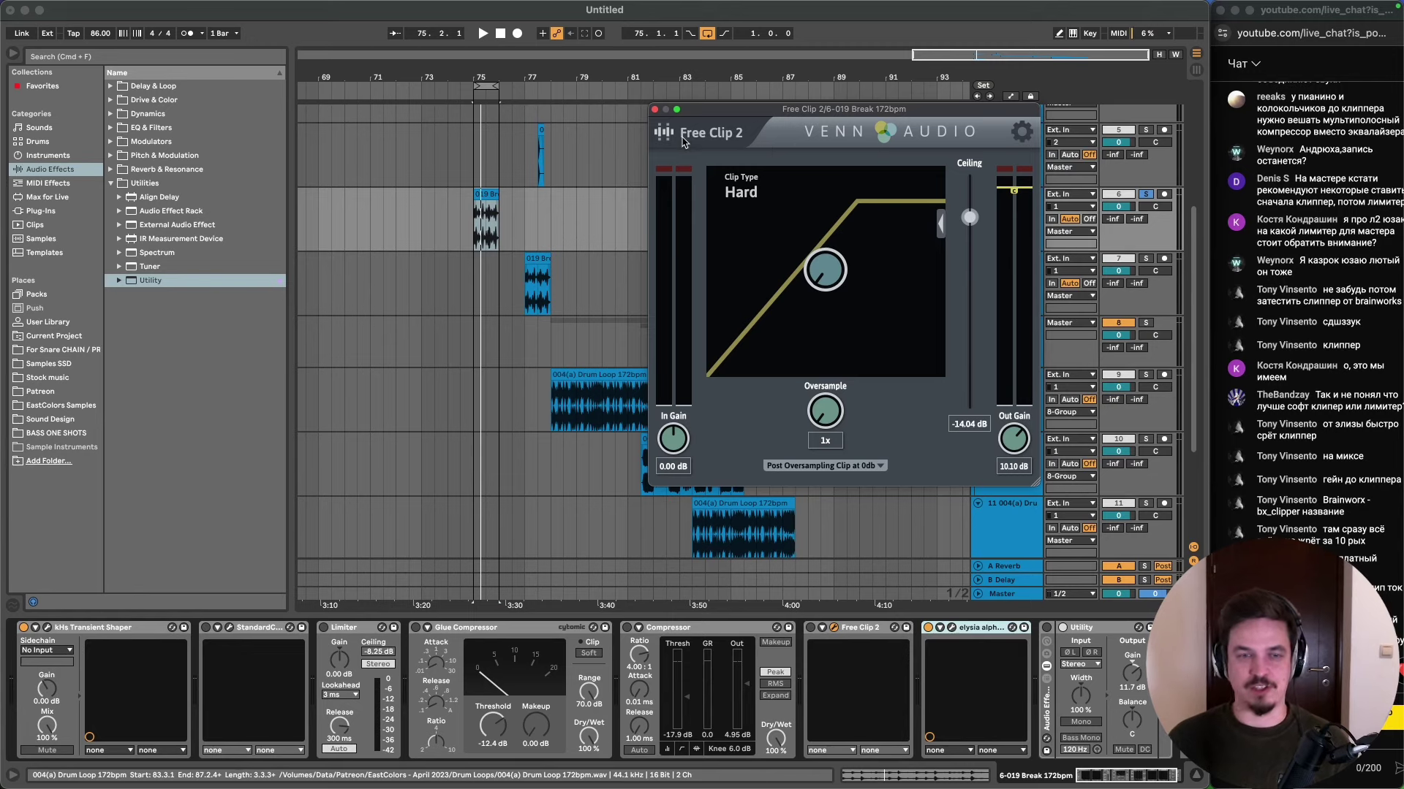
- Close the Free Clip 2 window and open the StandardCLIP window from the 6 019 Break track's device chain
click(655, 110)
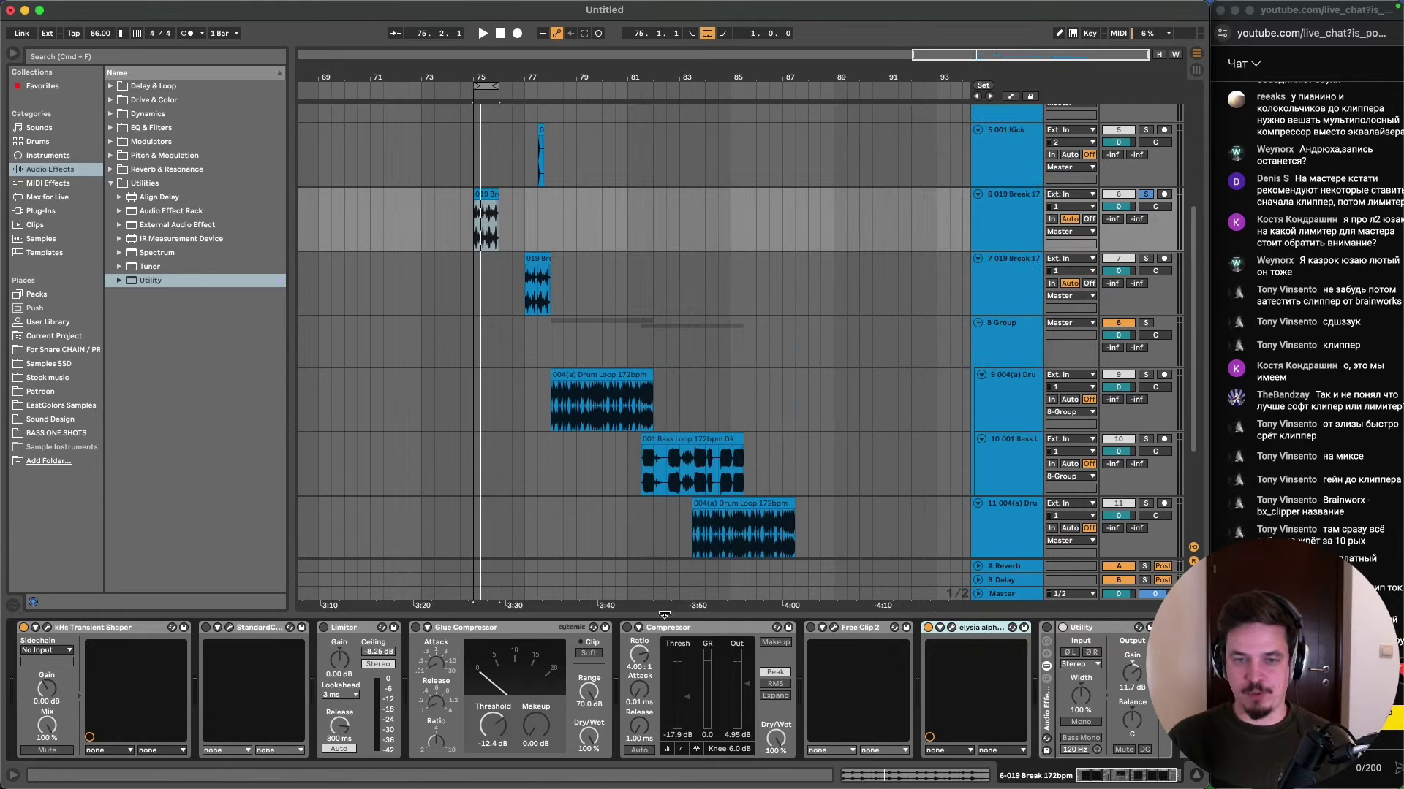
click(229, 627)
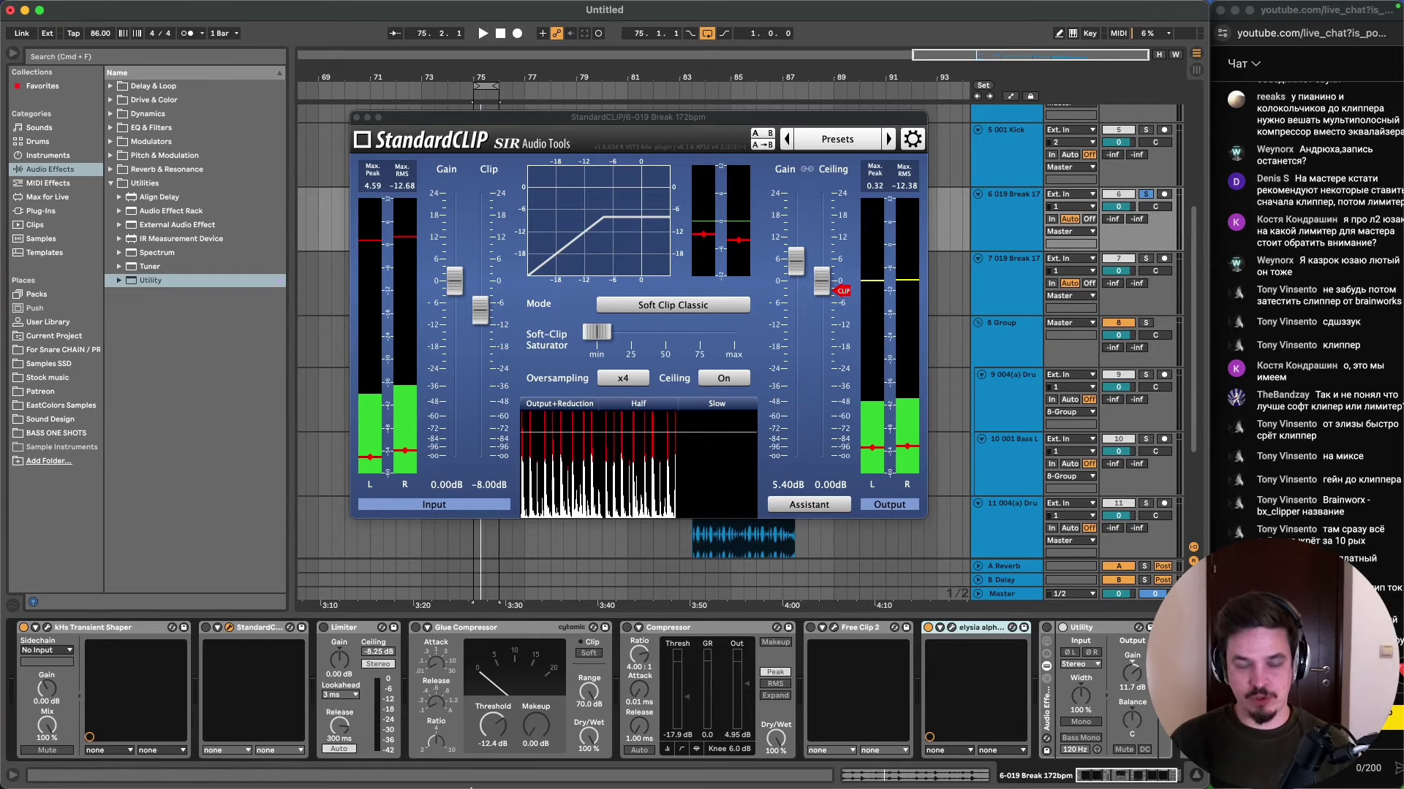
- Switch to Google Chrome and look through the newest videos on the Emphaseas YouTube channel page
mouse_move(453, 782)
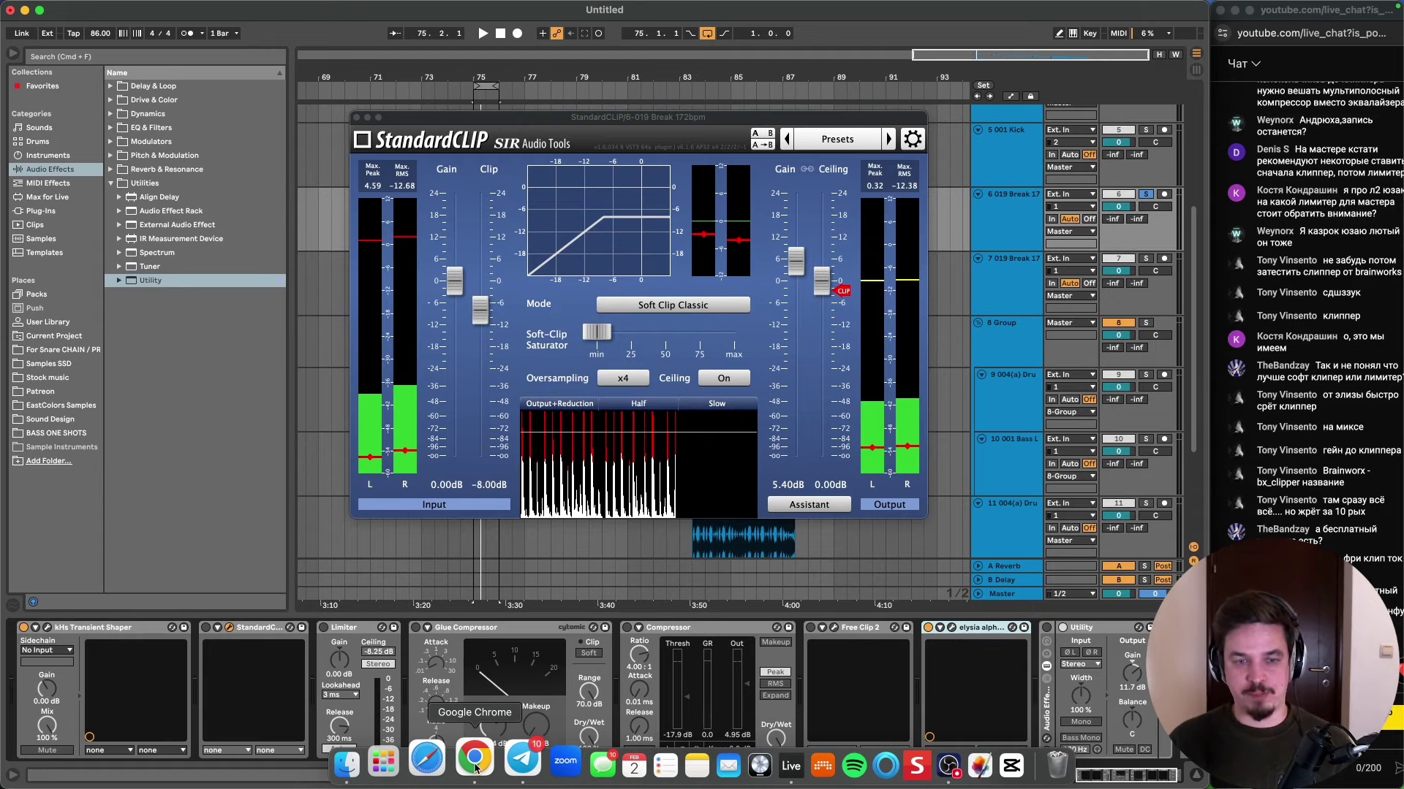
click(474, 762)
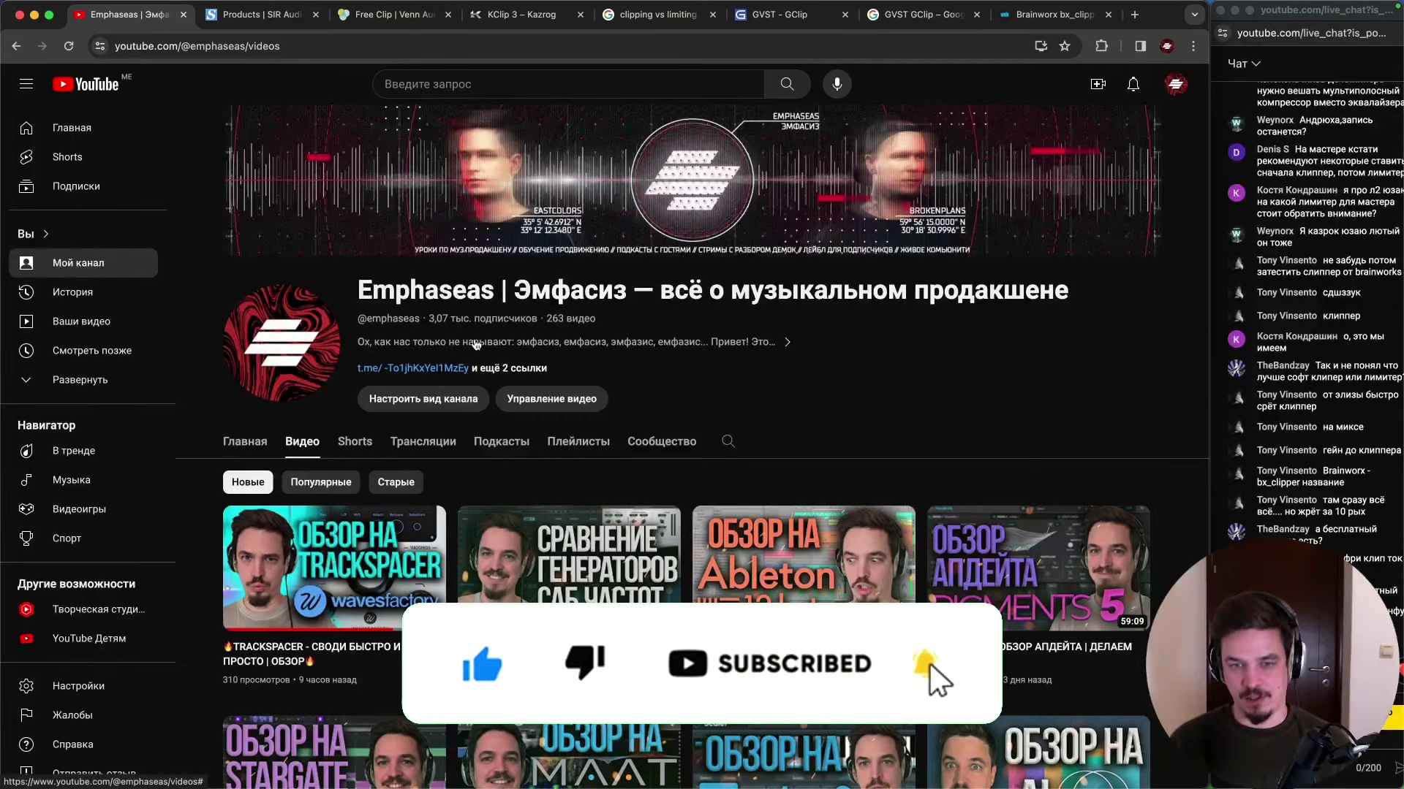
scroll(591, 468, down, 1)
scroll(590, 468, down, 1)
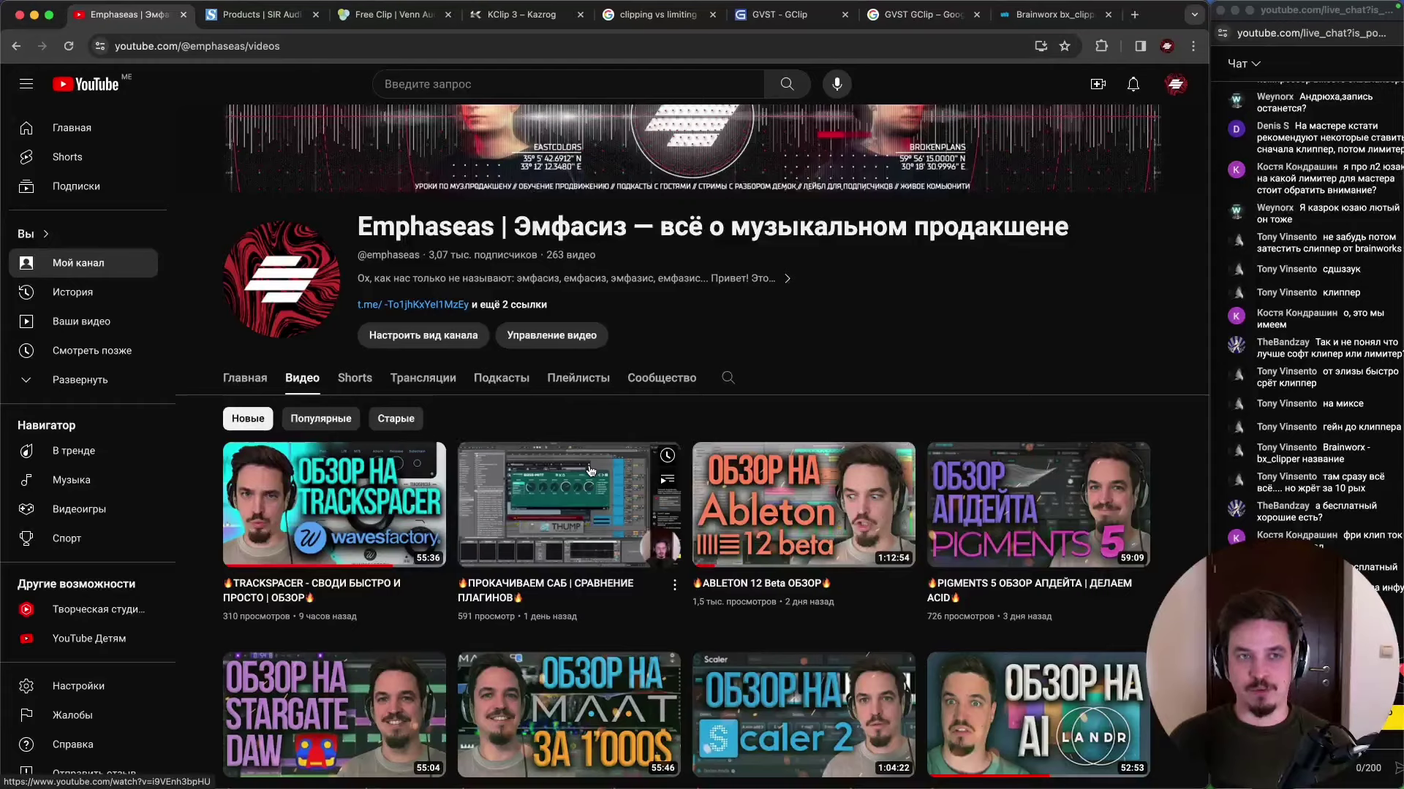
- Switch to Telegram and look through the recent posts in the Emphaseas channel, including the demo review, Trackspacer and Ableton Live Lite posts
mouse_move(731, 787)
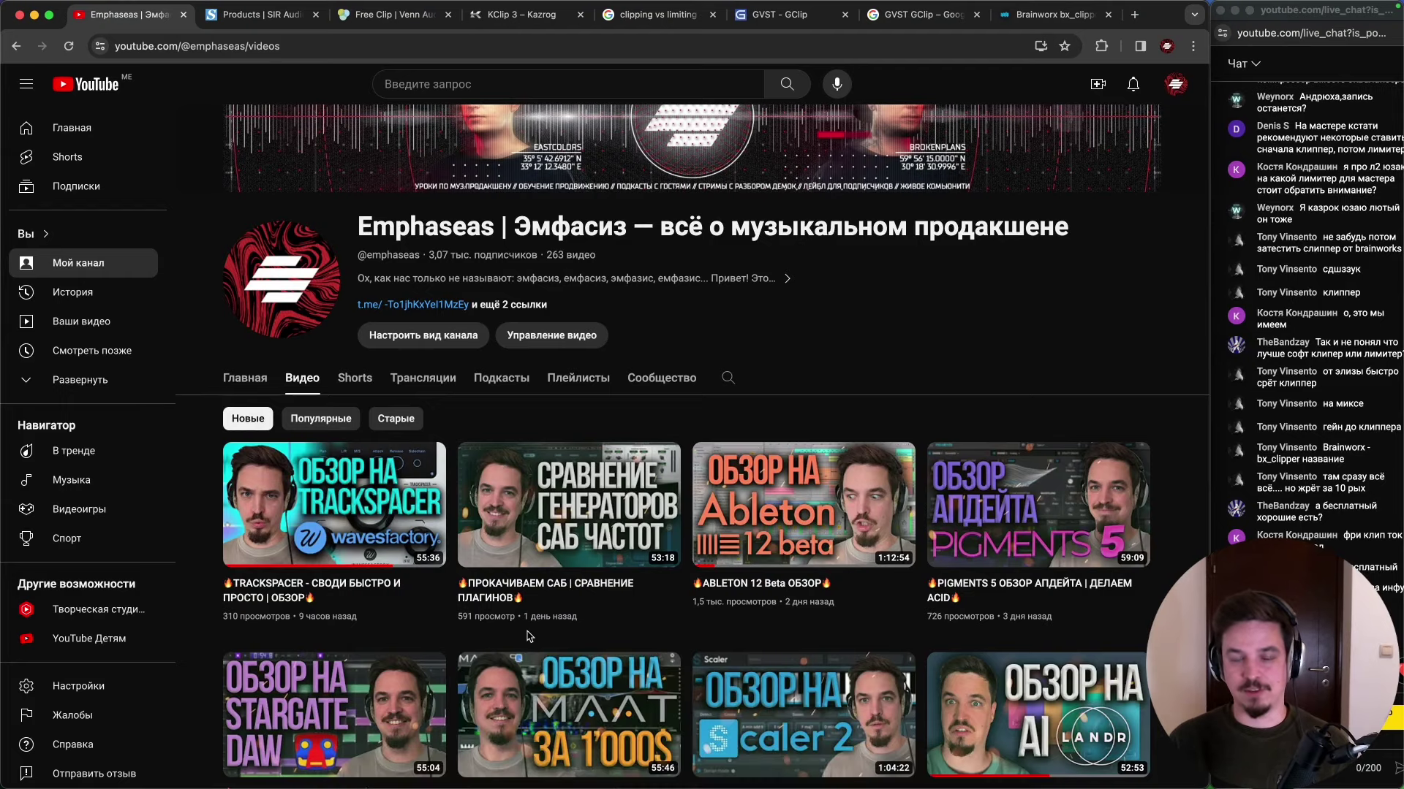
click(508, 769)
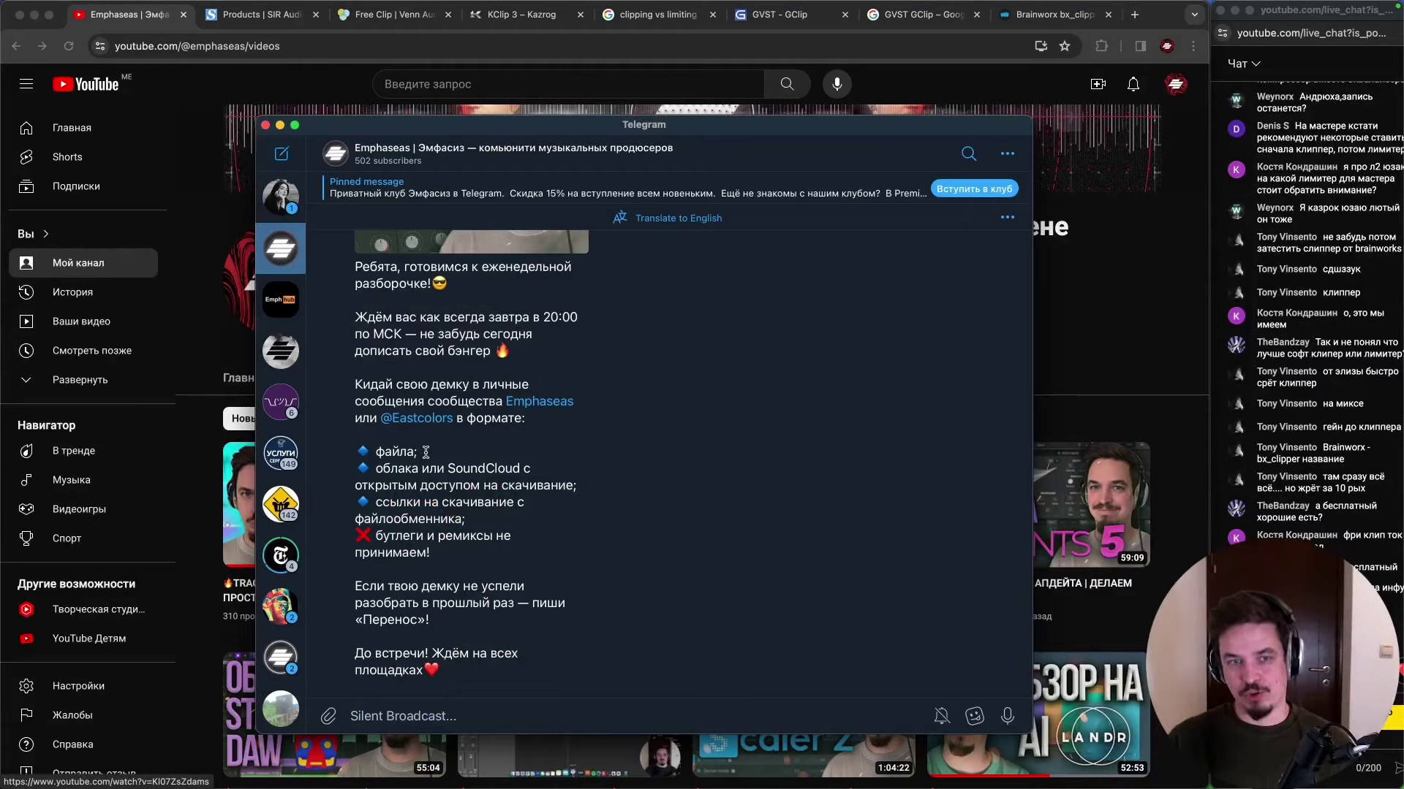
scroll(541, 442, up, 10)
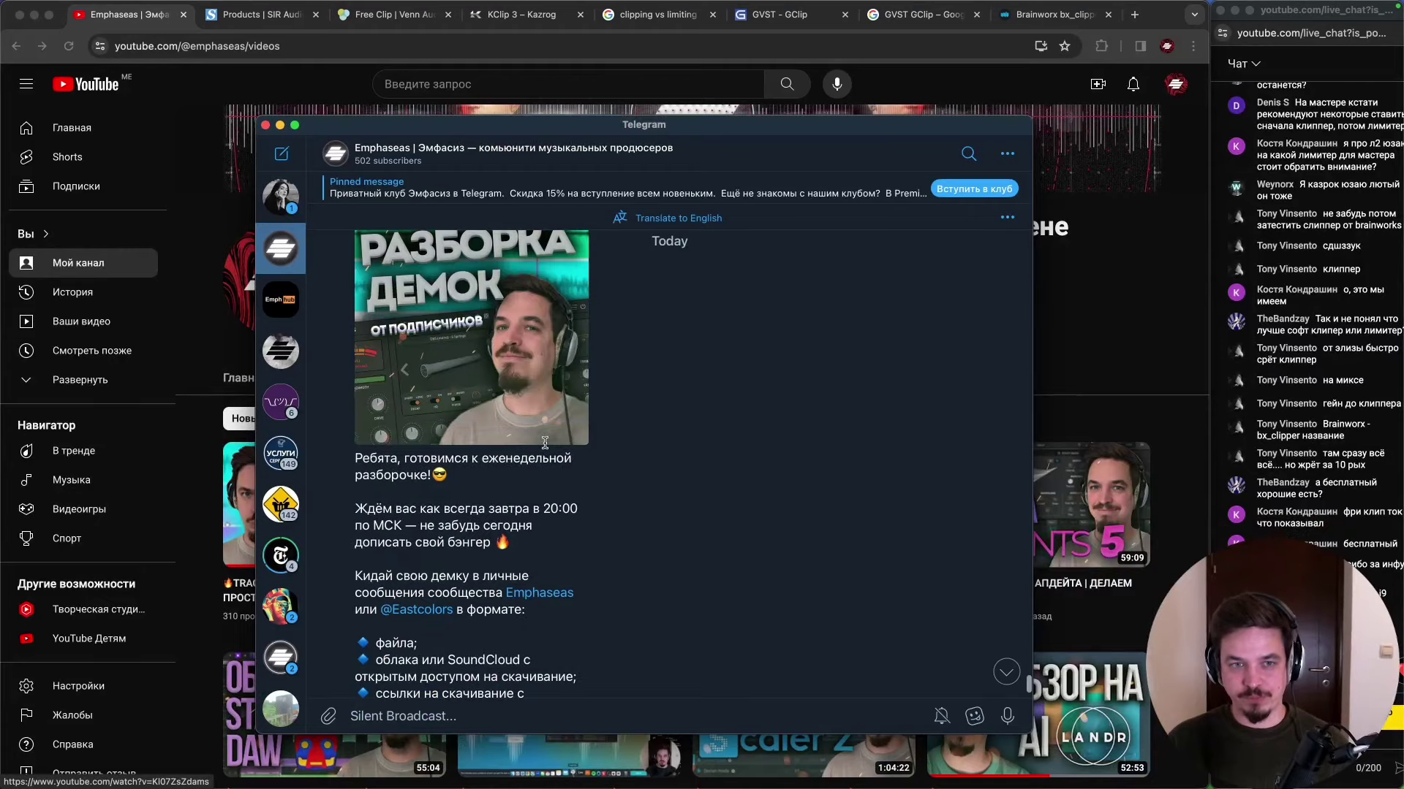
scroll(657, 439, up, 10)
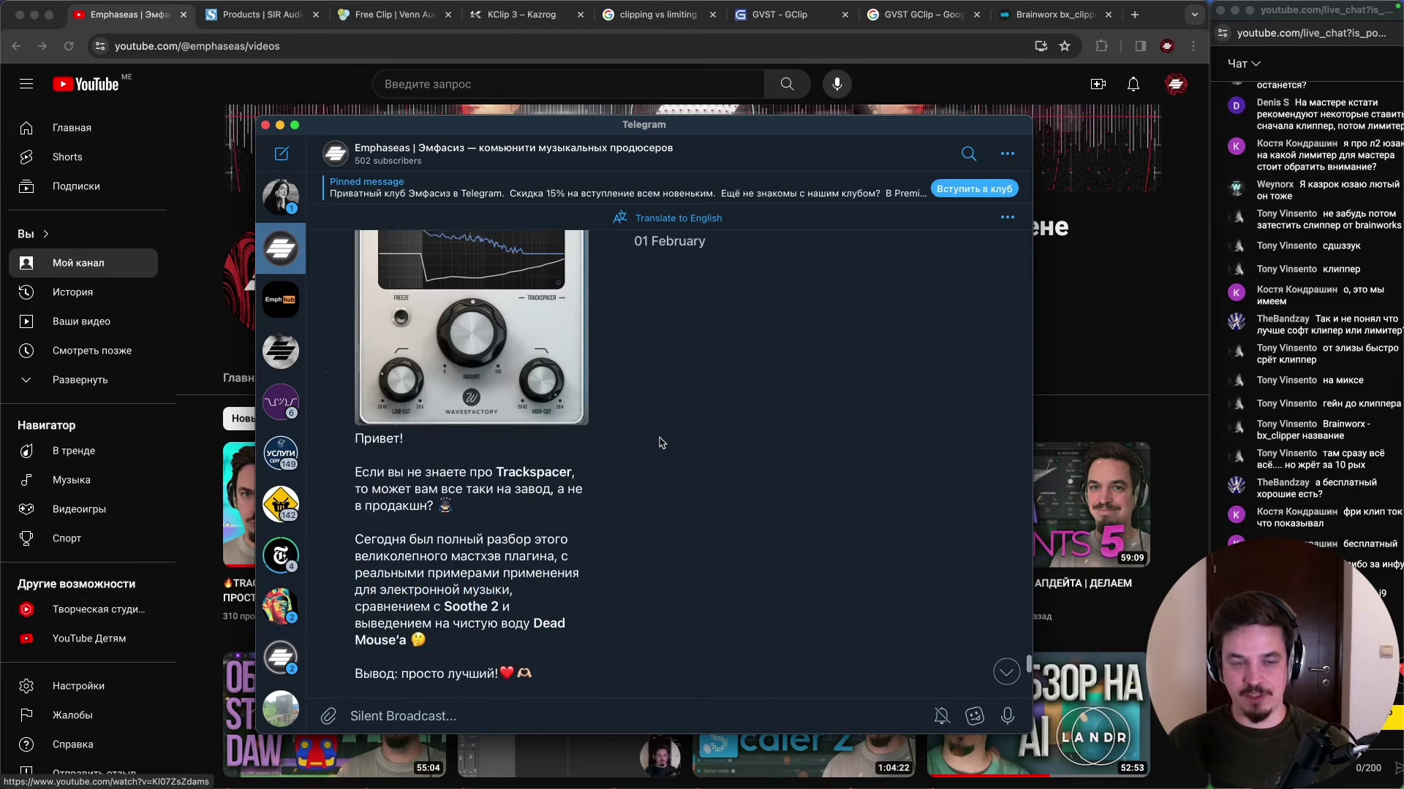
scroll(643, 455, down, 5)
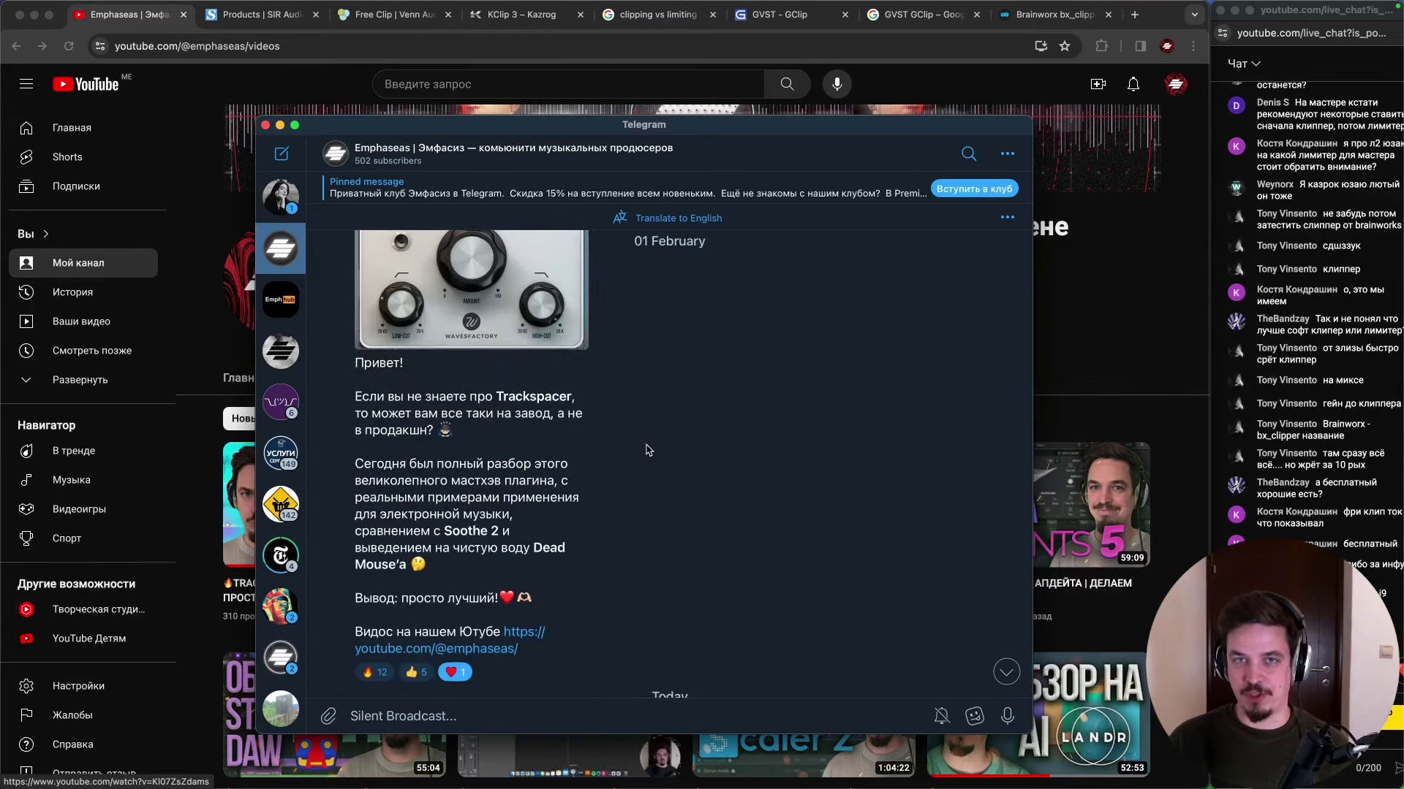
scroll(647, 450, up, 10)
scroll(662, 452, up, 6)
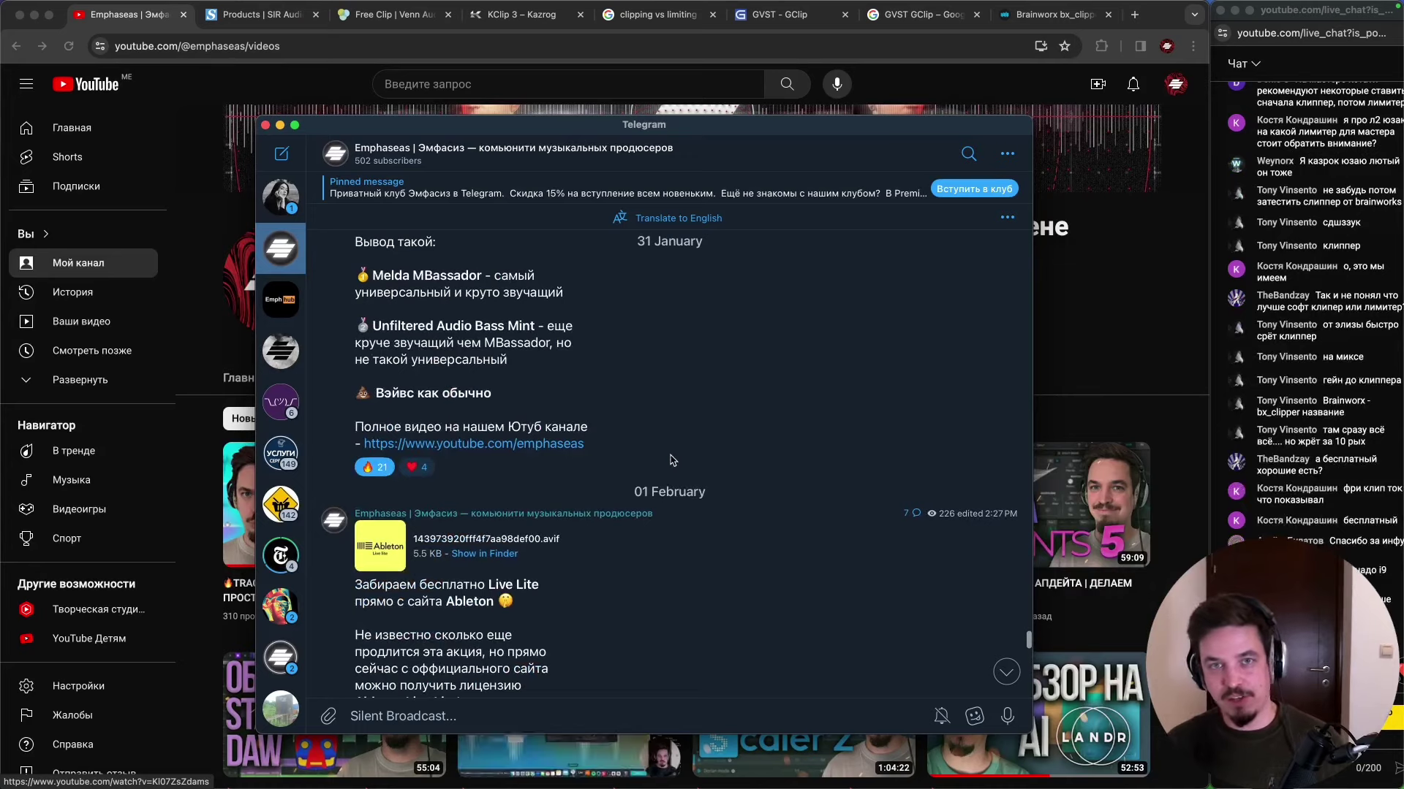
scroll(672, 459, down, 3)
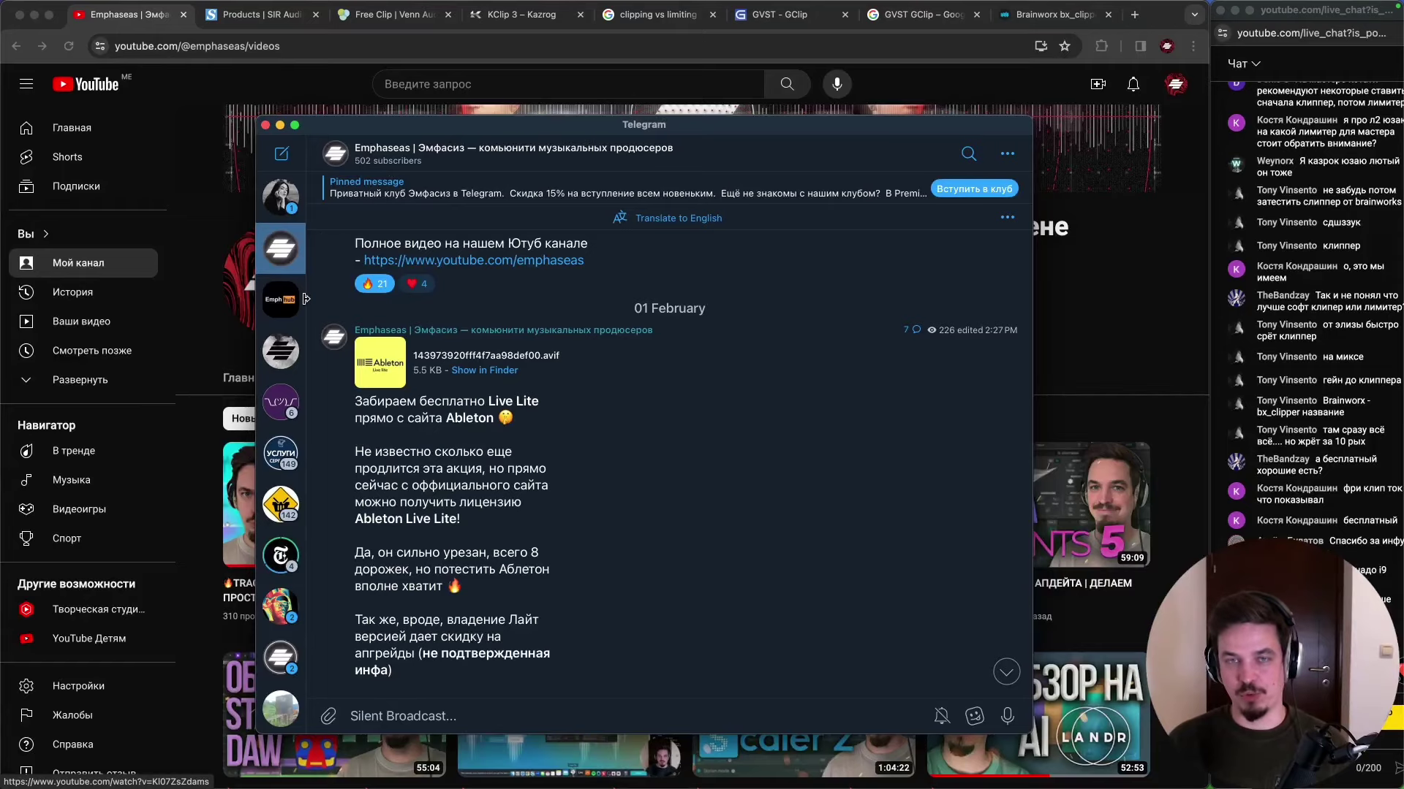
- Widen the Telegram chat list, show the Эмфасиз Premium group's topics, and return to the YouTube channel page in Google Chrome
drag(305, 299, 340, 301)
click(352, 363)
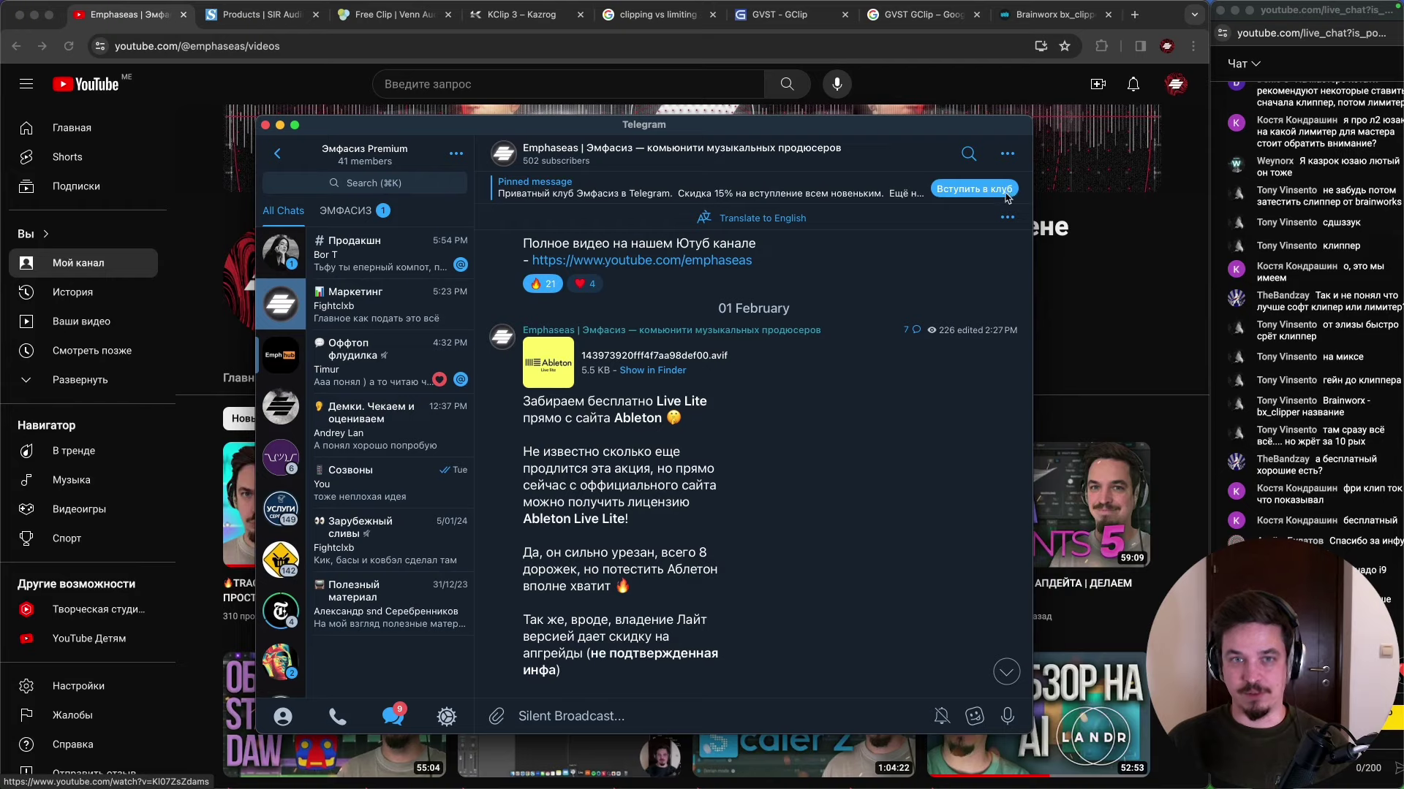
click(1107, 284)
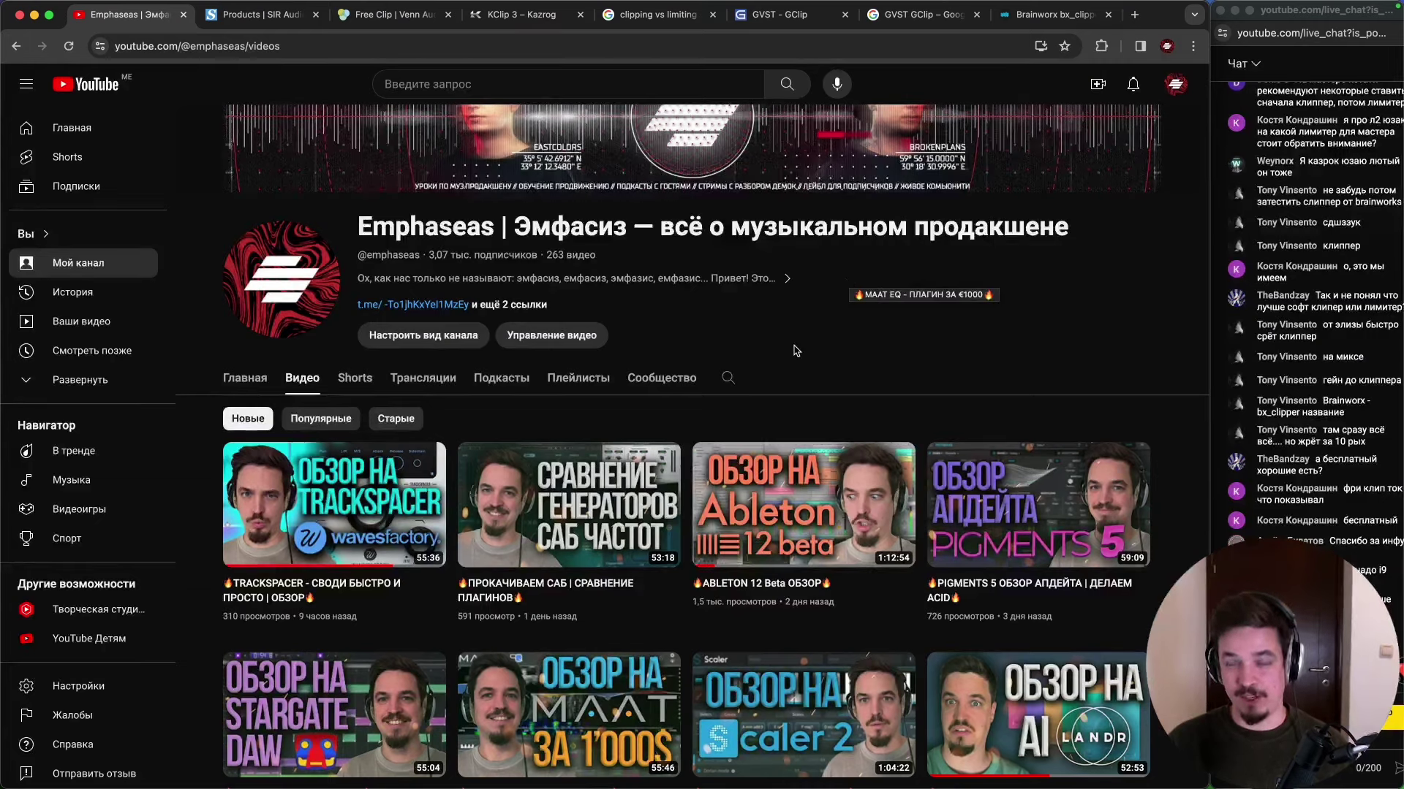
- Switch from Google Chrome to OBS
mouse_move(1049, 456)
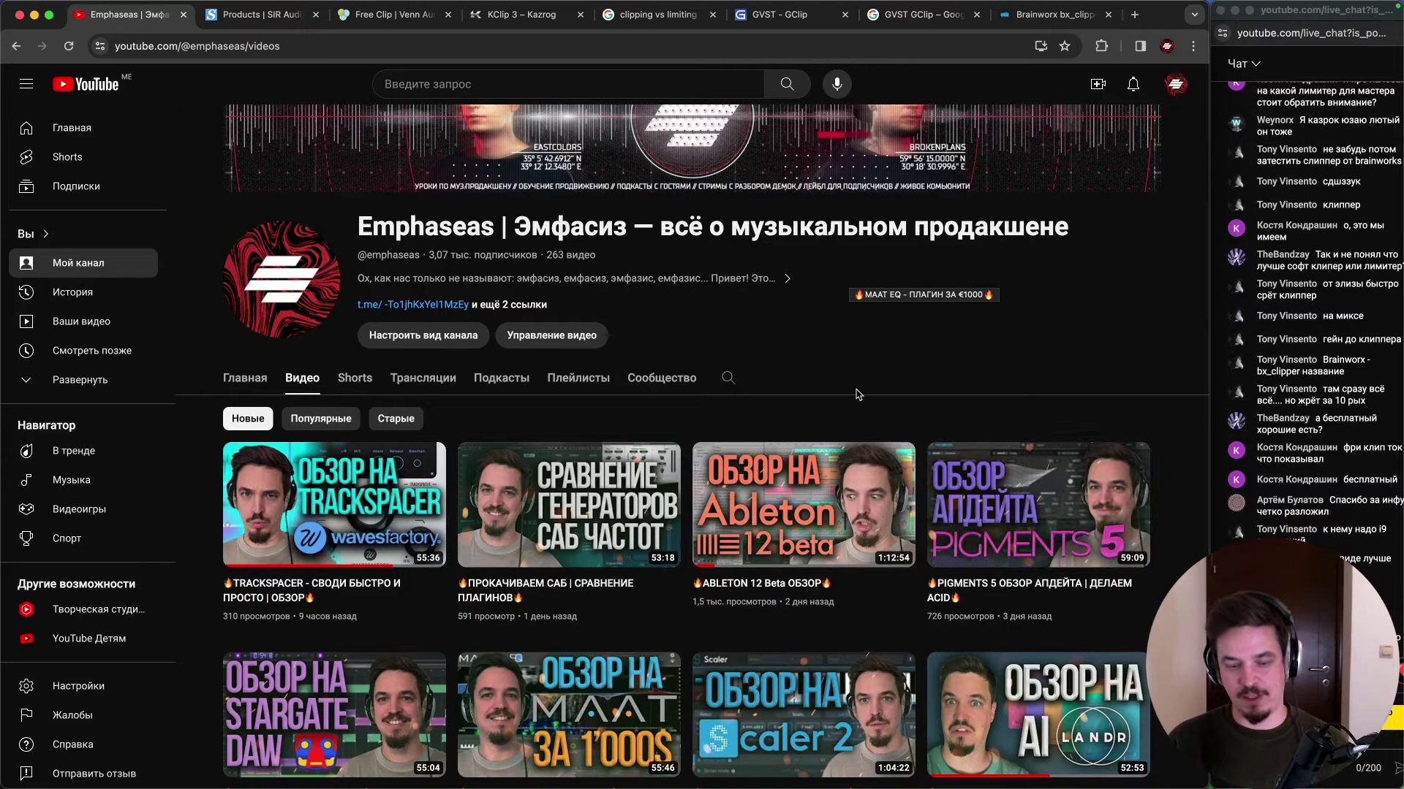
mouse_move(914, 782)
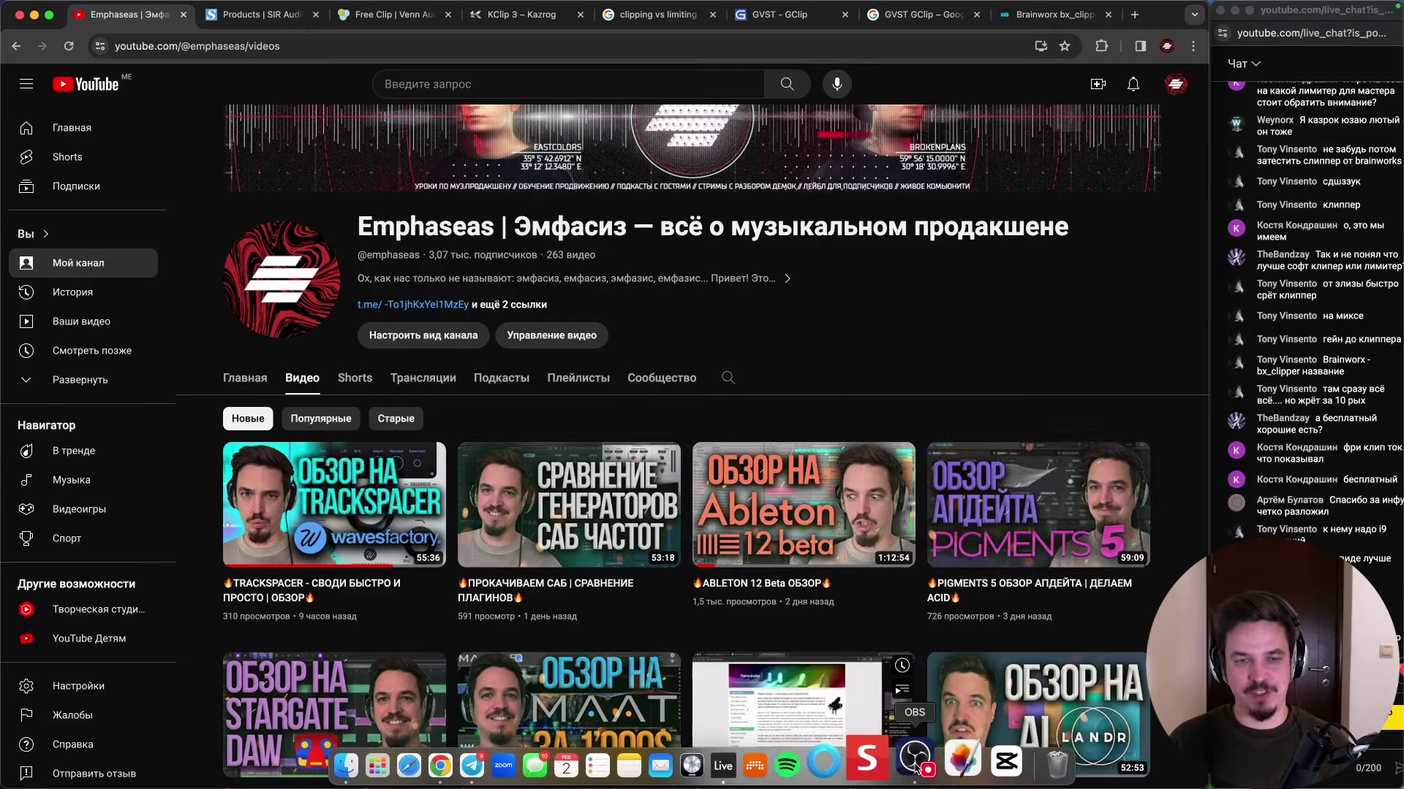
click(913, 764)
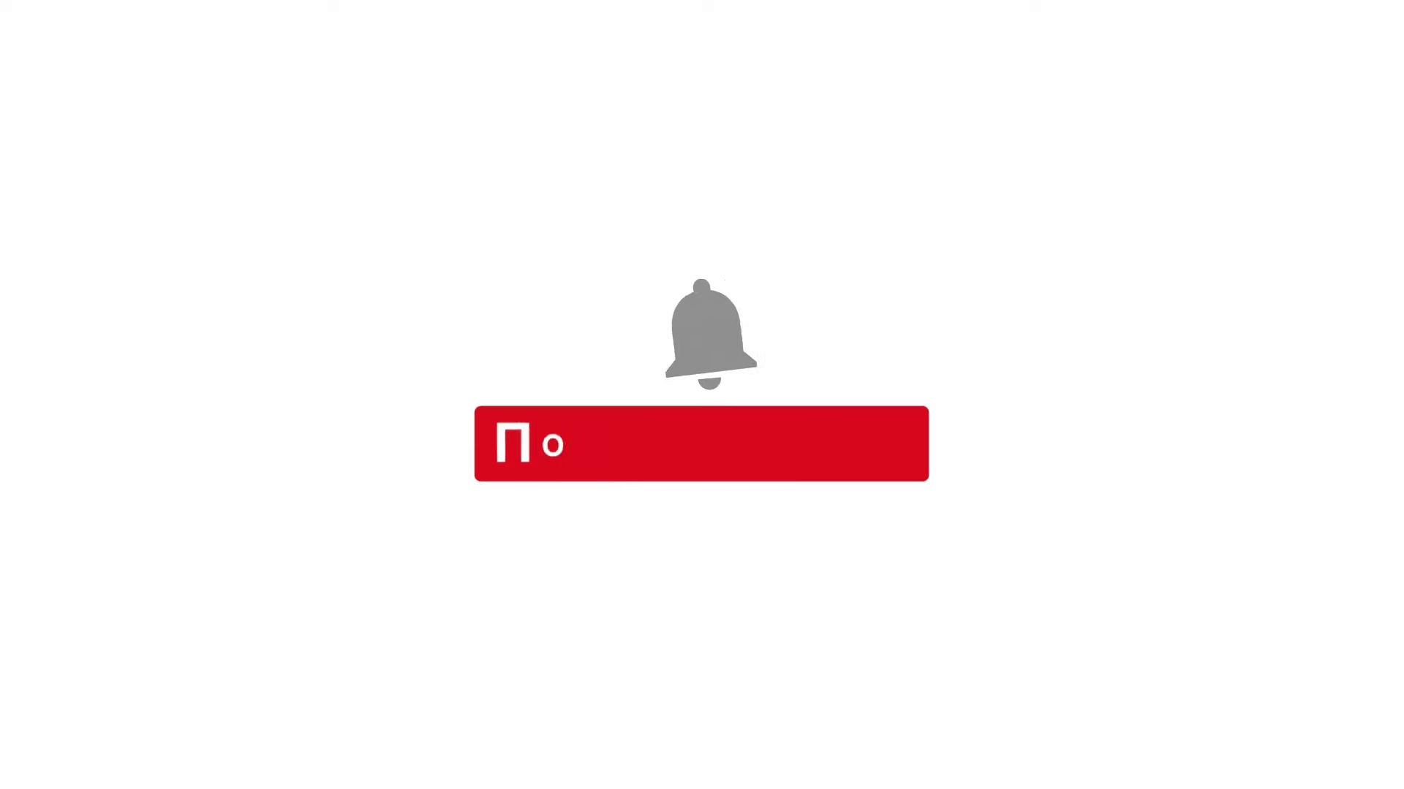